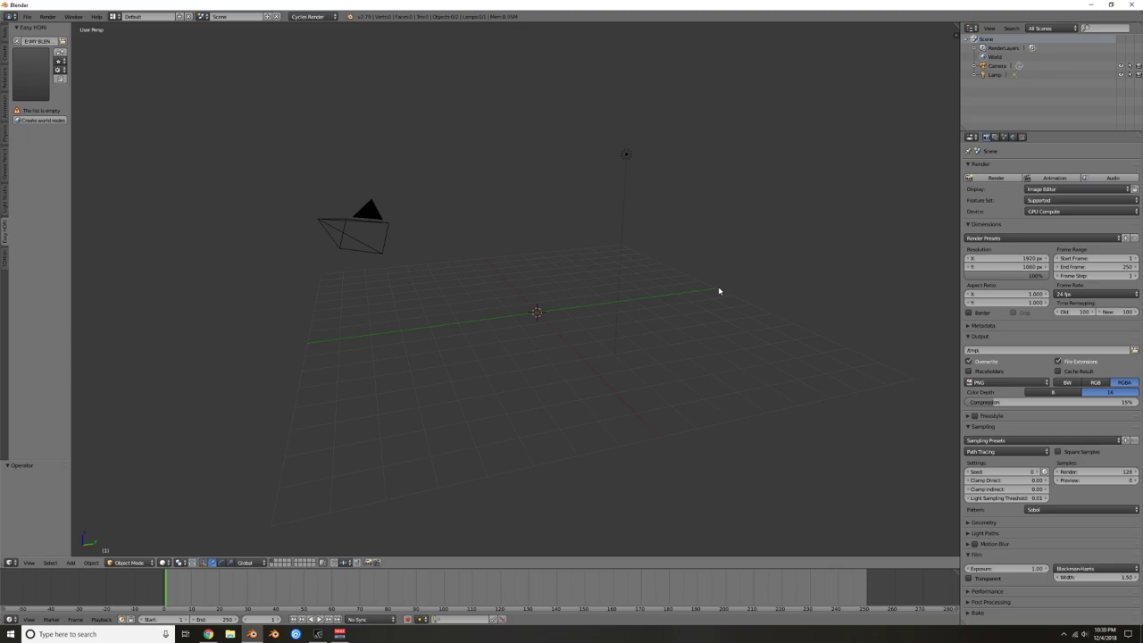
Step: Show the 3D viewport's properties sidebar
scroll(699, 282, "down", 1)
mouse_move(681, 278)
middle_mouse_down()
mouse_move(668, 280)
mouse_move(685, 276)
middle_mouse_up()
key("n")
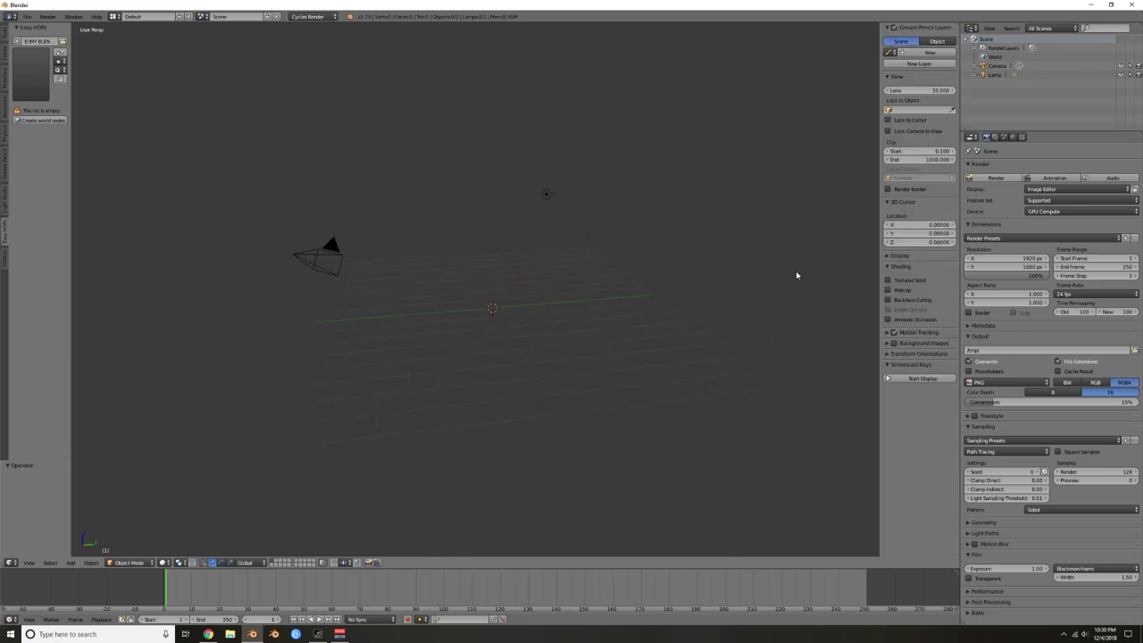
Step: Switch to Chrome, examine the beer bottle vector reference in the image results and on its 123RF page, and return to Blender
left_click(208, 634)
left_click(74, 7)
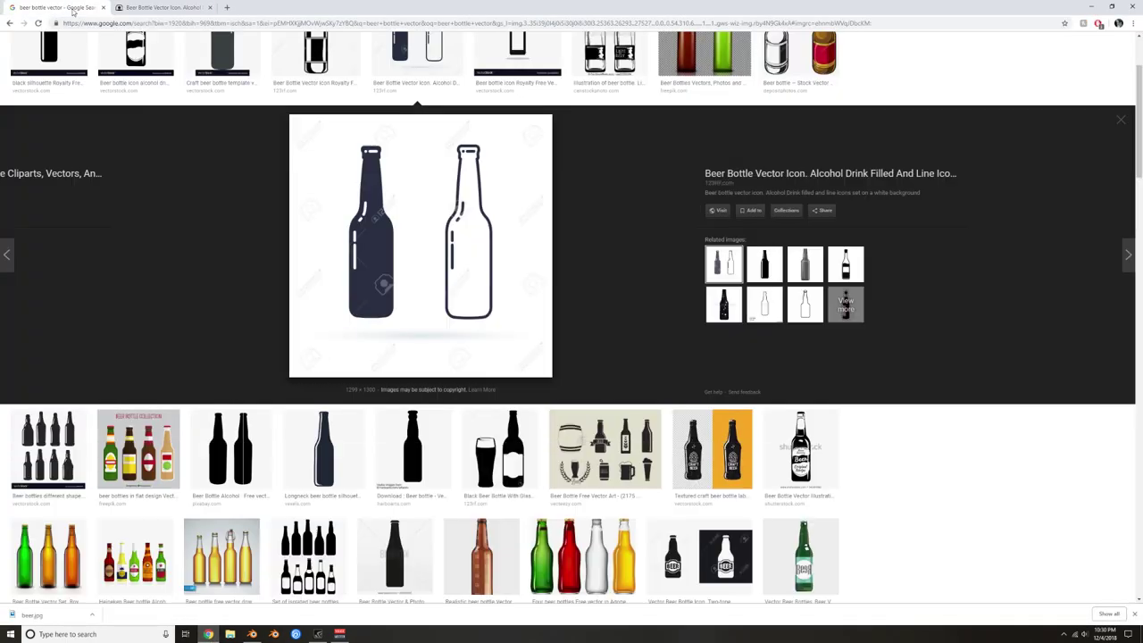
scroll(170, 115, "up", 2)
triple_click(125, 50)
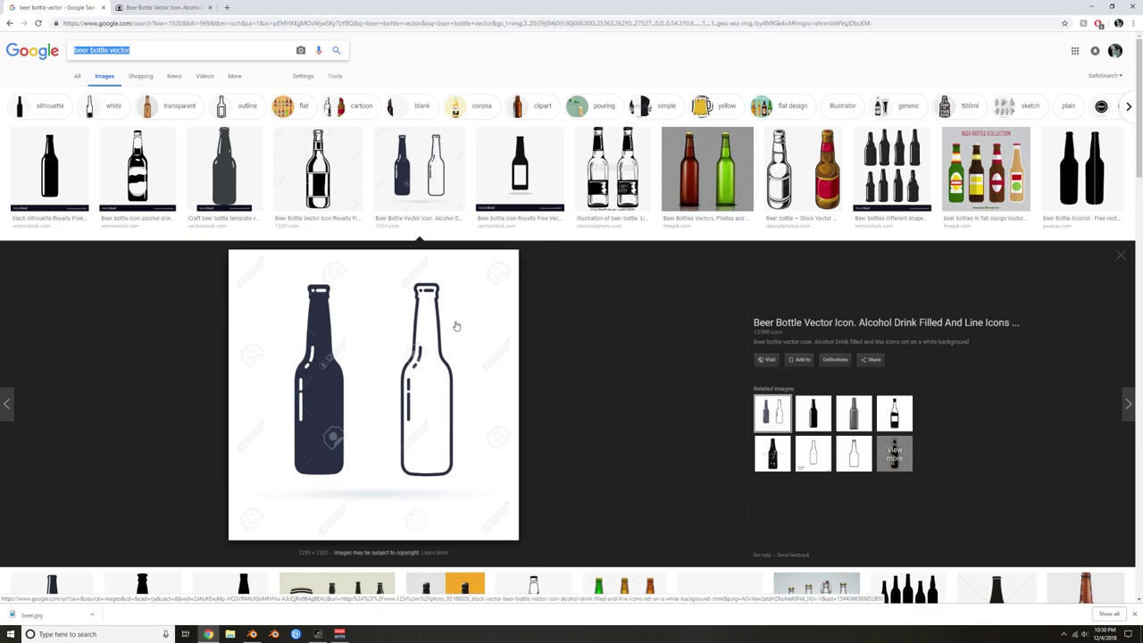
left_click(161, 7)
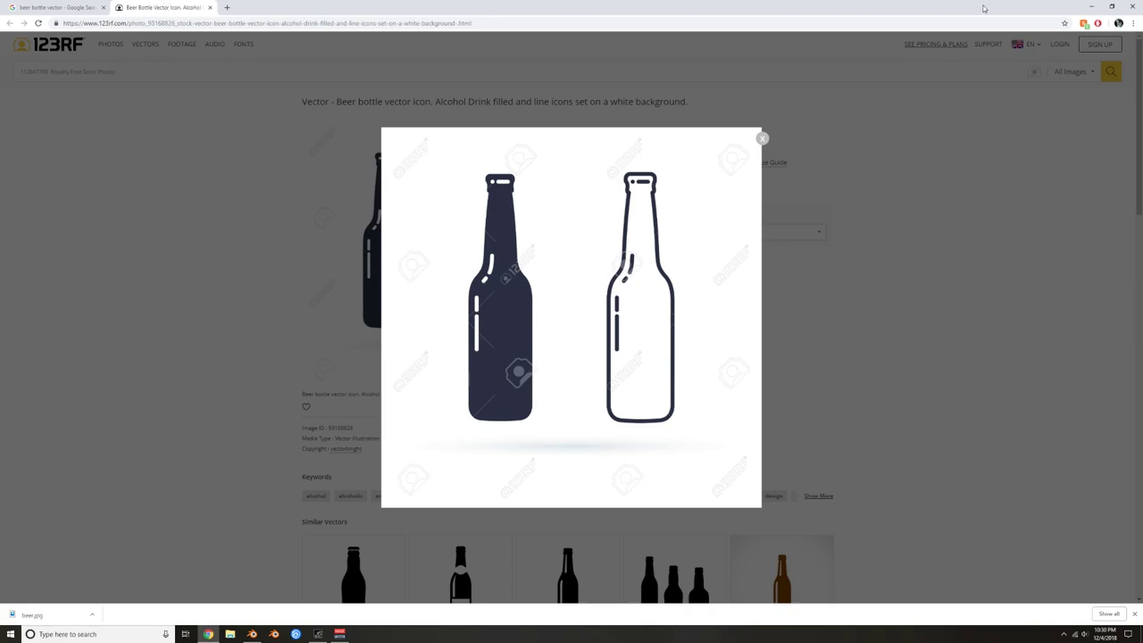
left_click(1091, 6)
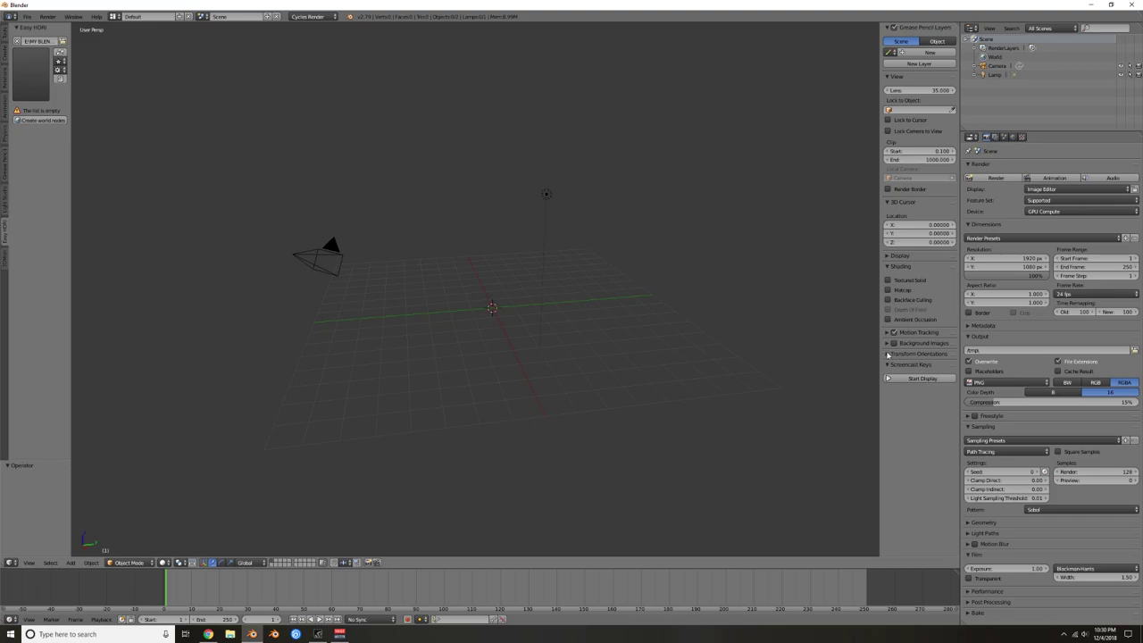
key("n")
key("n")
key("n")
key("n")
key("n")
key("n")
Step: Enable background images and add an image slot with its axis set to Front
left_click(894, 343)
left_click(887, 344)
left_click(918, 356)
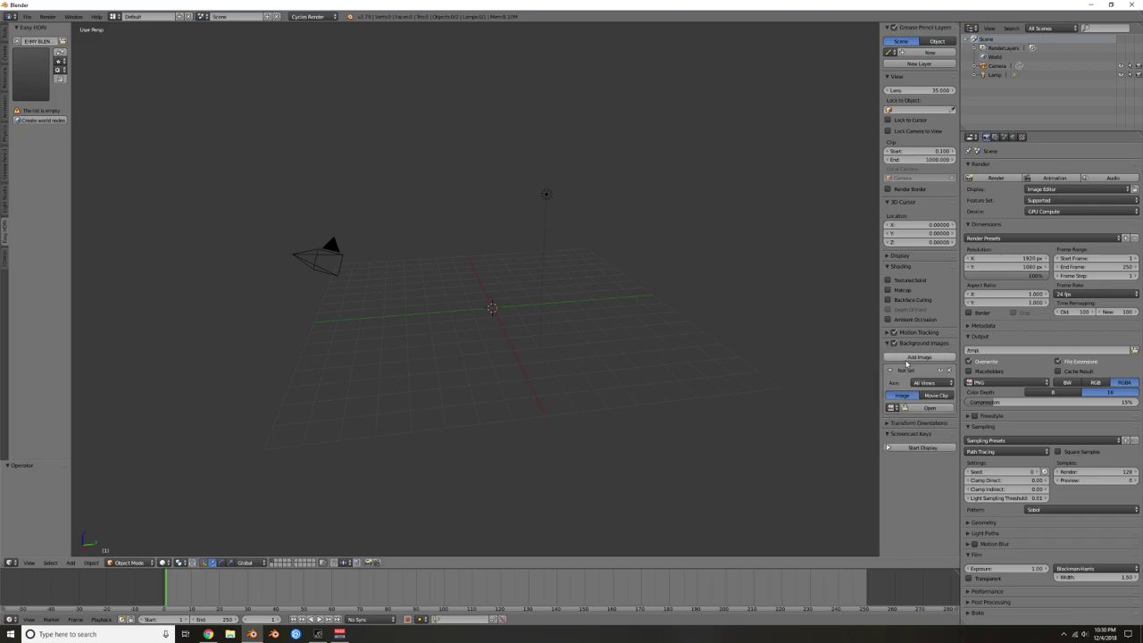
left_click(926, 383)
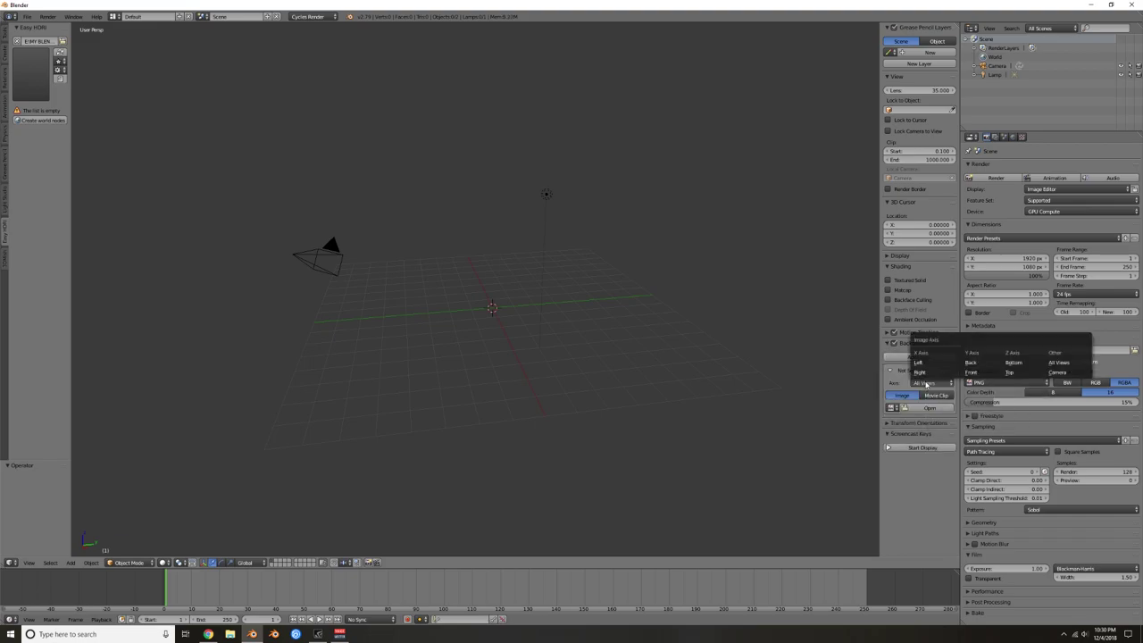
left_click(972, 373)
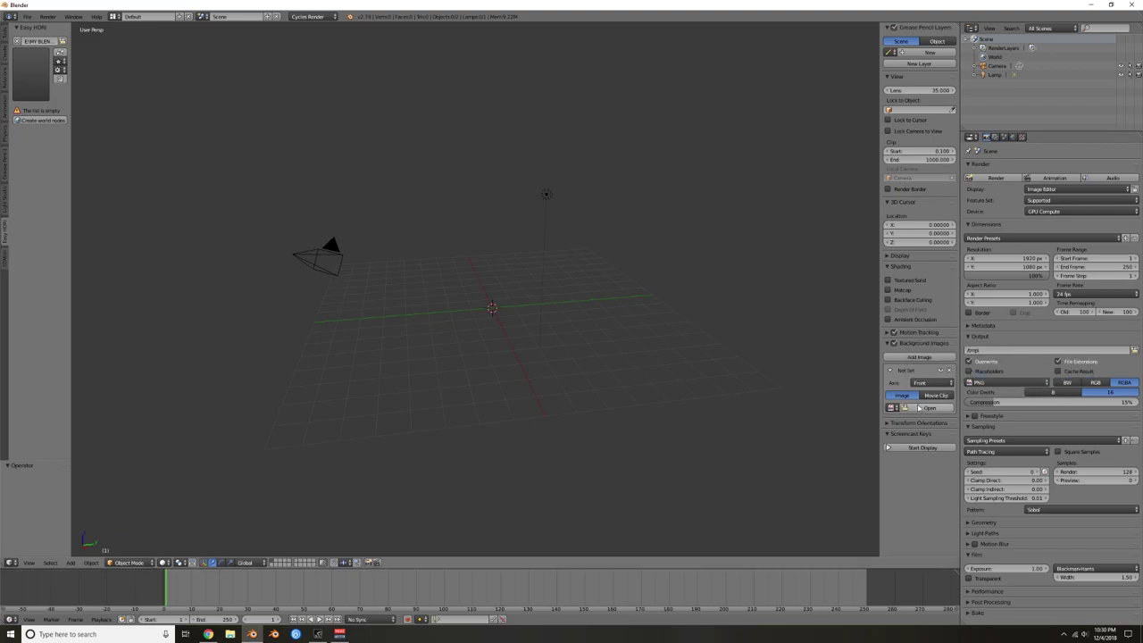
Step: Load beer.jpg from the Bottle Tutorial folder as the background image and display it in the front view
left_click(932, 408)
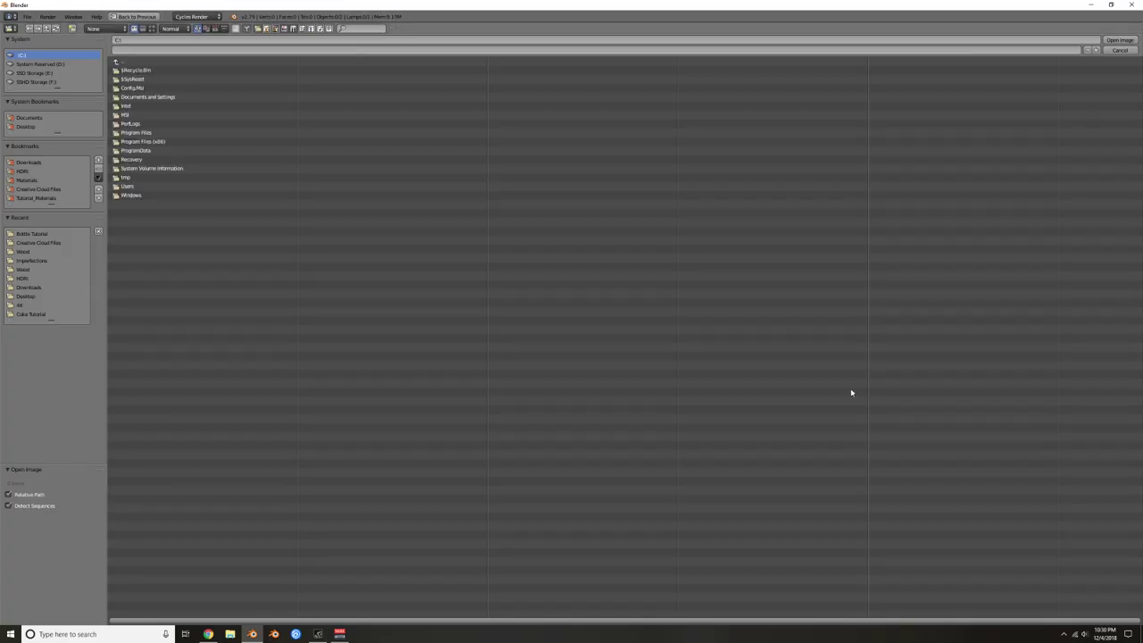
left_click(34, 233)
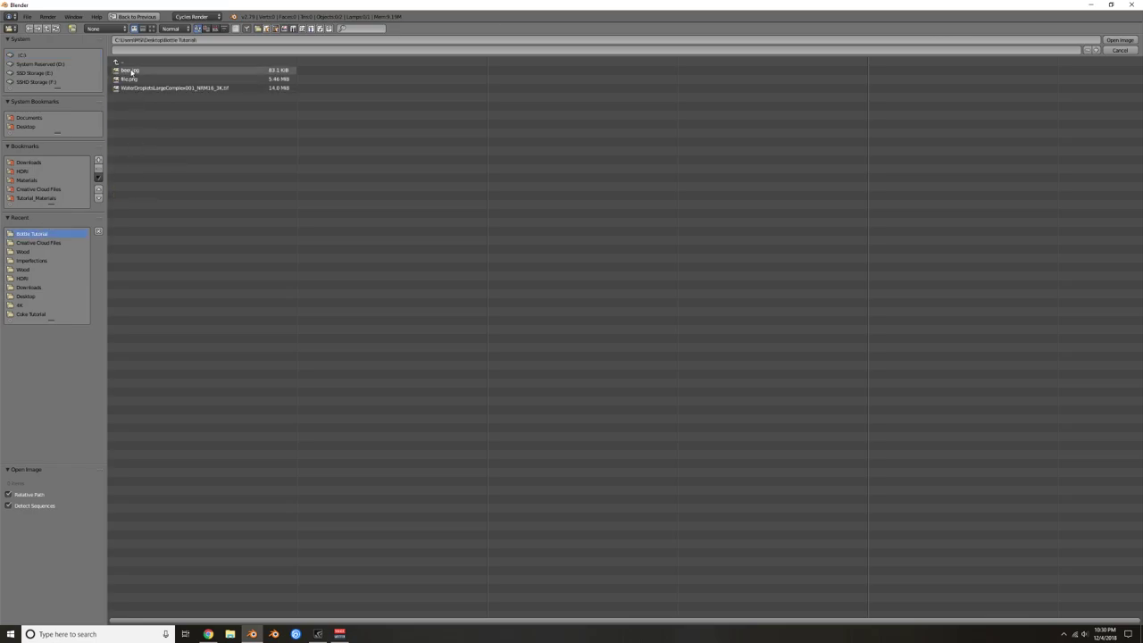
double_click(131, 71)
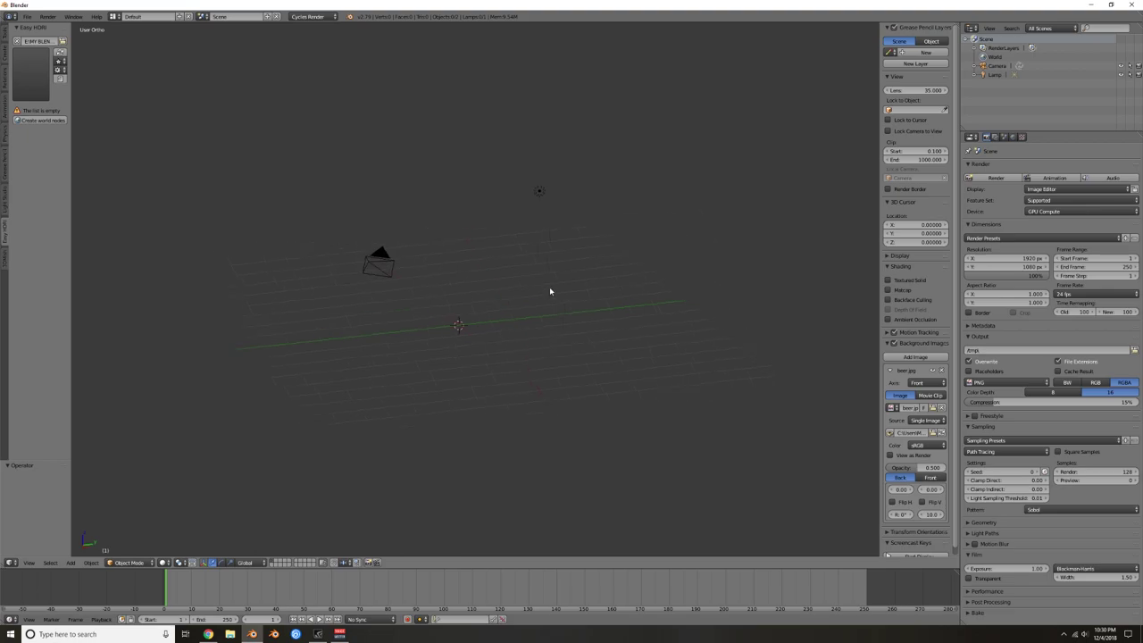
key("KP_1")
middle_click_drag(338, 393, 458, 288, "shift")
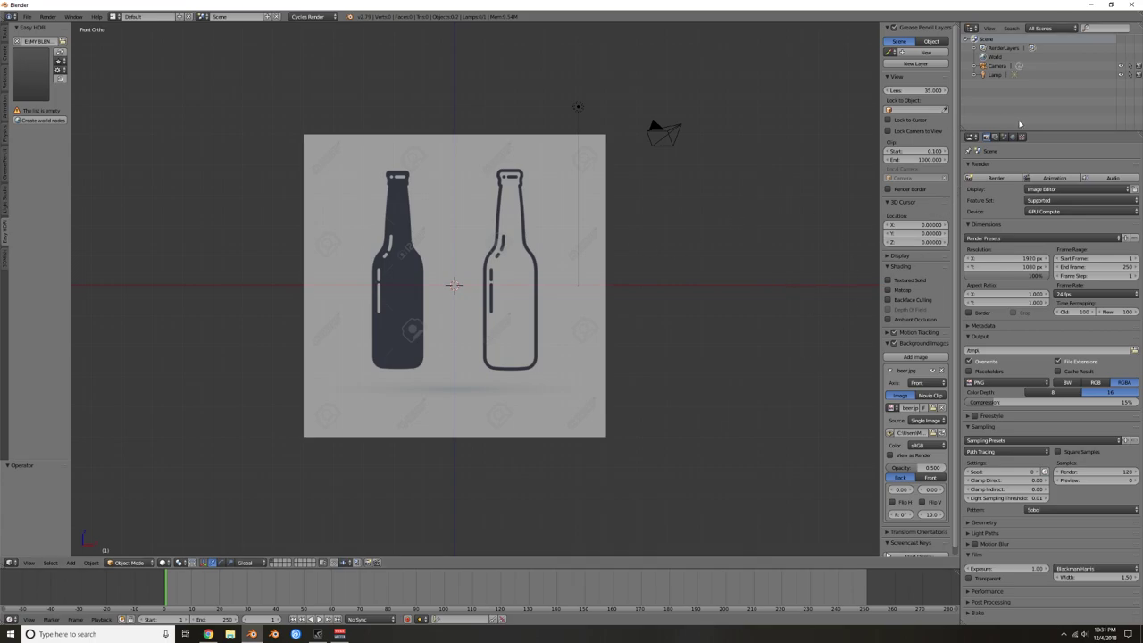
Step: Set the scene's unit preset to Inches
left_click(1003, 137)
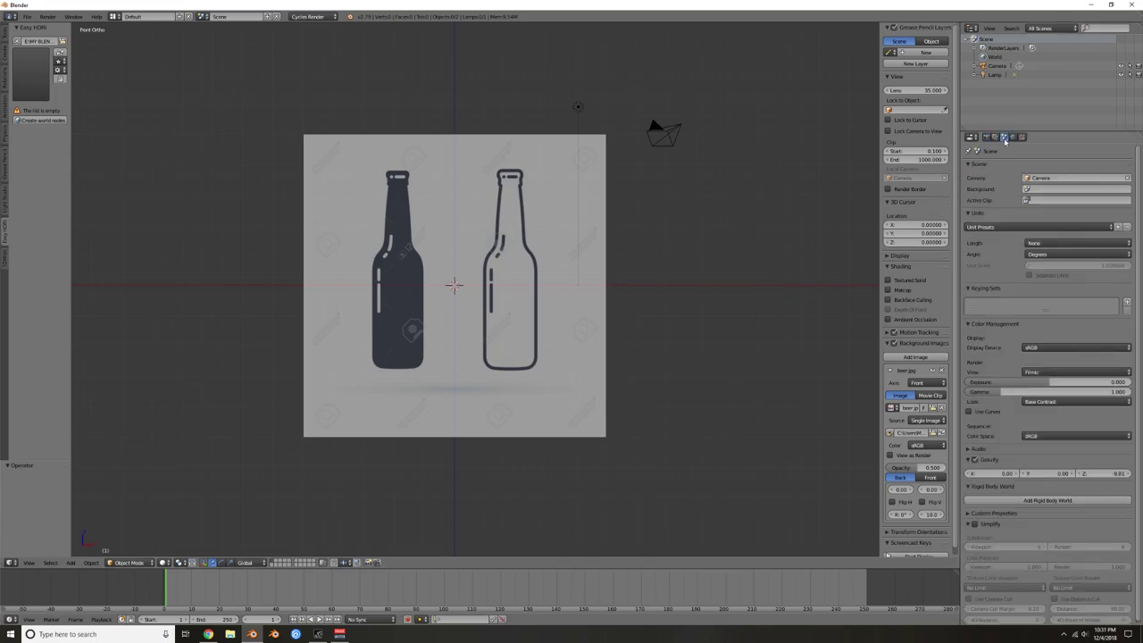
left_click(1009, 230)
left_click(996, 257)
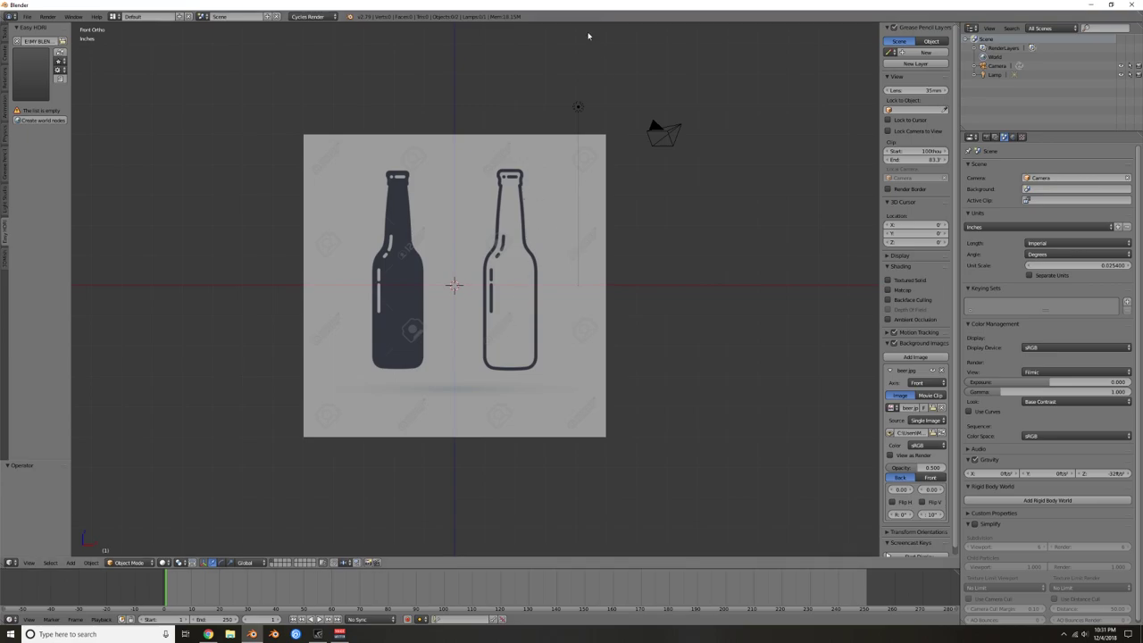
Step: Add a cube at the origin and set its Z dimension to 7 inches
key("shift+a")
mouse_move(493, 203)
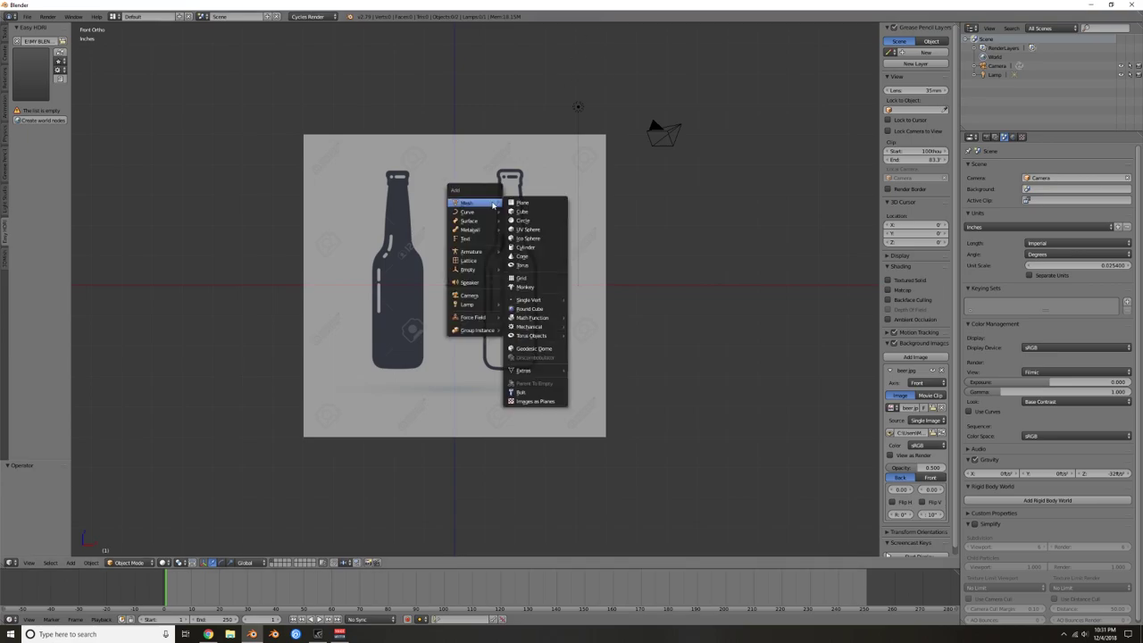
left_click(531, 214)
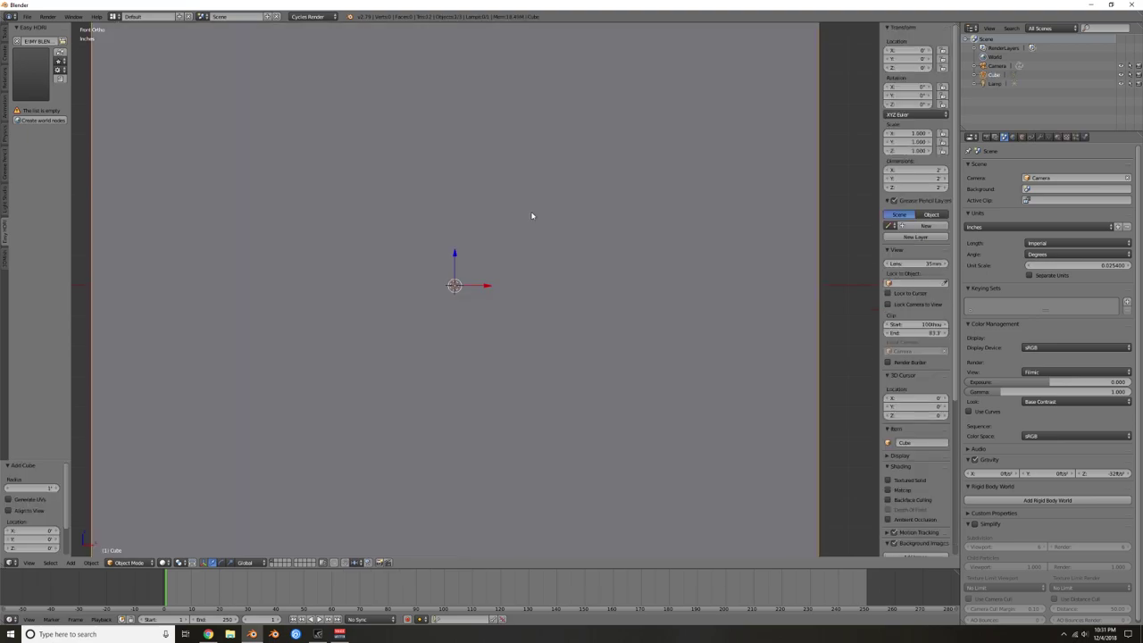
scroll(546, 307, "down", 5)
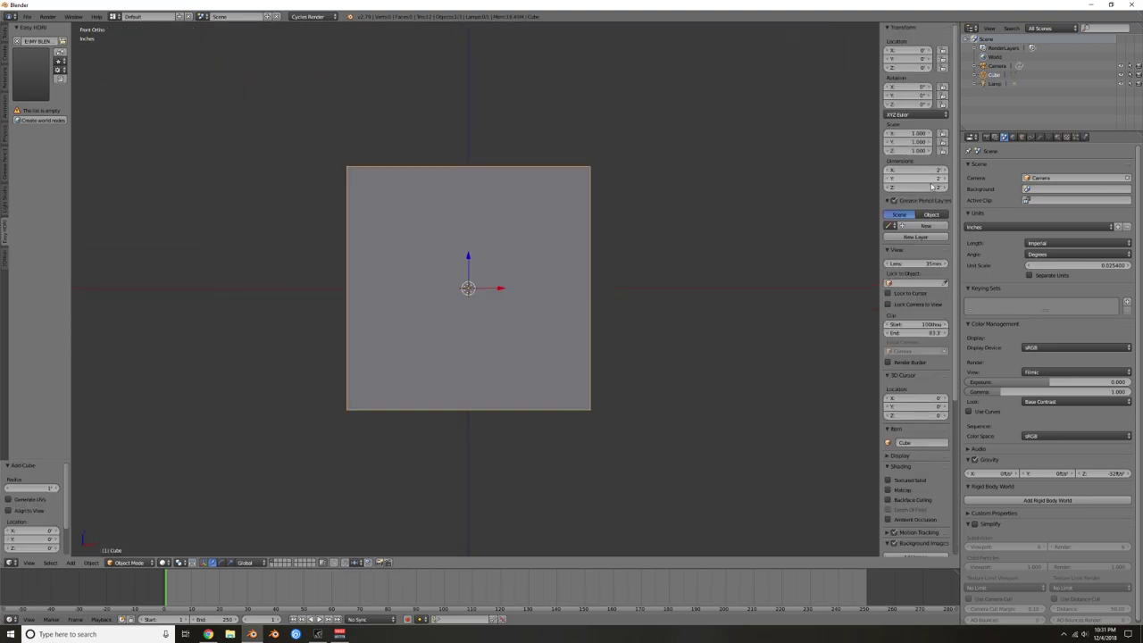
left_click(926, 189)
key("BackSpace")
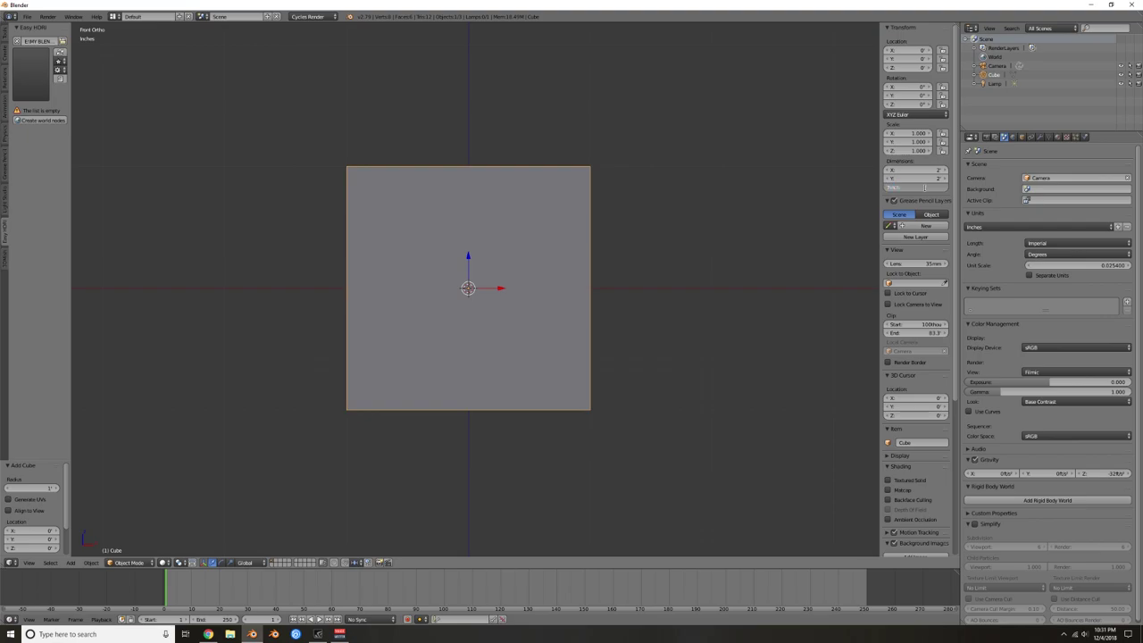
type("7")
key("Return")
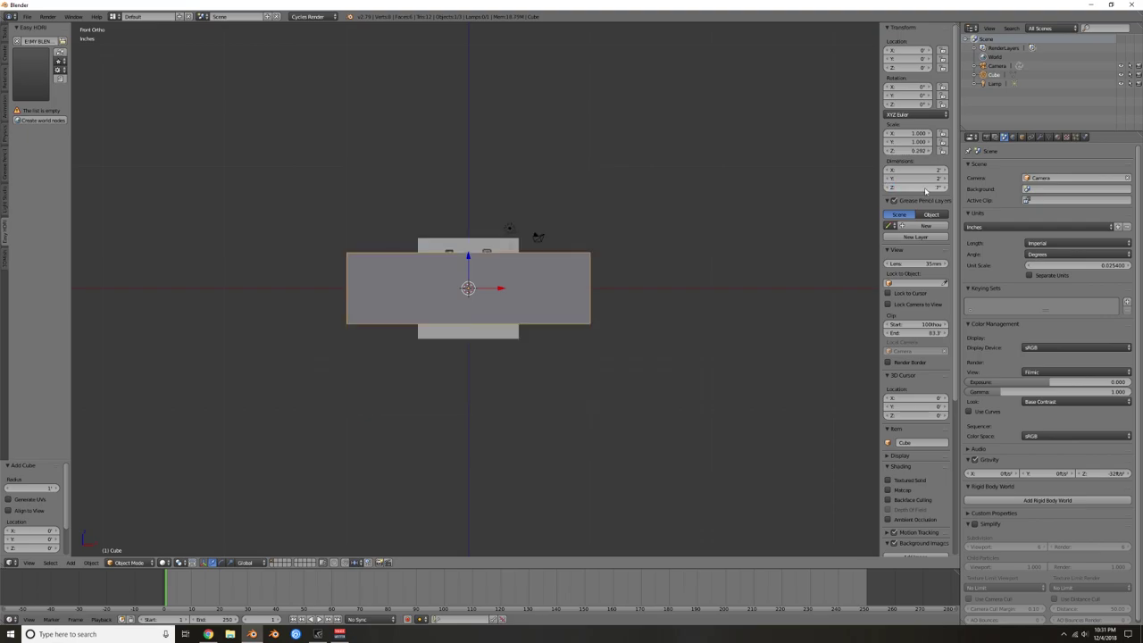
Step: Show the cube as wireframe and move it up about 3.48 inches along Z so its base sits near the origin
key("z")
scroll(482, 293, "up", 3)
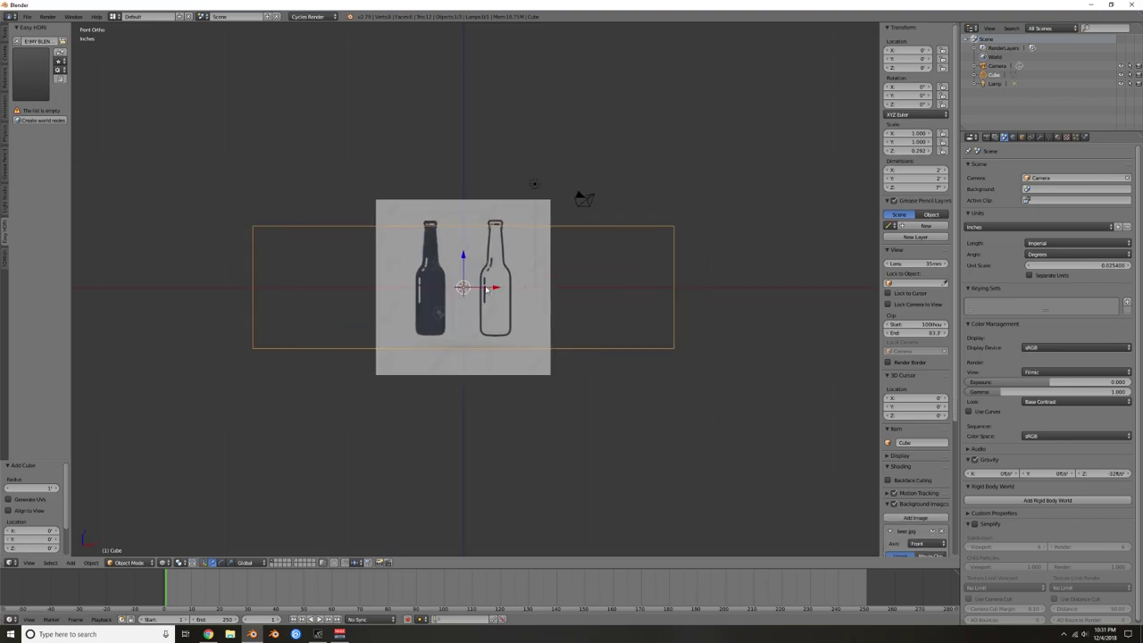
left_click_drag(463, 260, 452, 204)
scroll(516, 253, "up", 4)
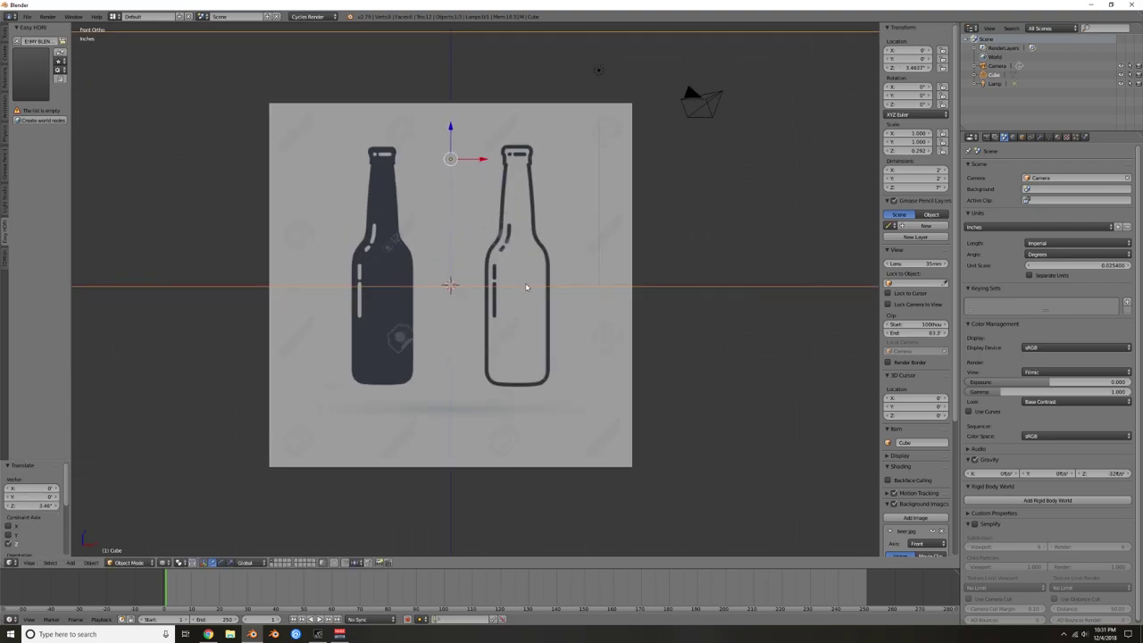
Step: Offset the background image to X -1.810 and Y 2.770, aligning the outlined bottle's base with the origin and cube
scroll(525, 261, "down", 2)
middle_click_drag(525, 260, 530, 278, "shift")
scroll(919, 434, "down", 5)
left_click_drag(881, 454, 777, 452)
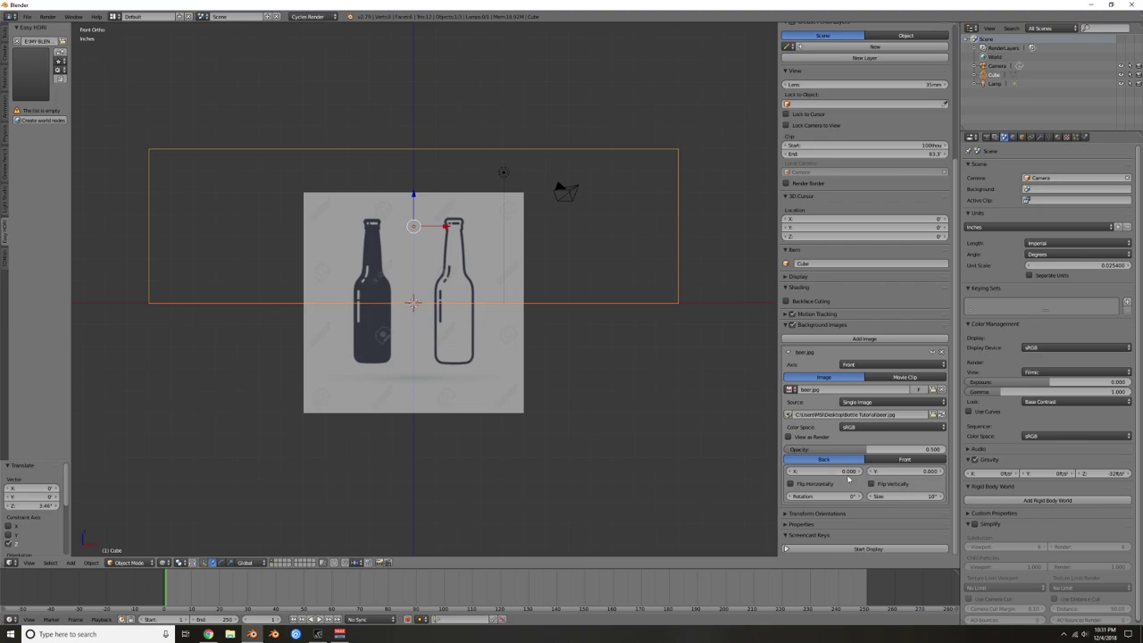
left_click_drag(840, 473, 937, 471)
left_click_drag(846, 472, 775, 471)
scroll(652, 375, "up", 8)
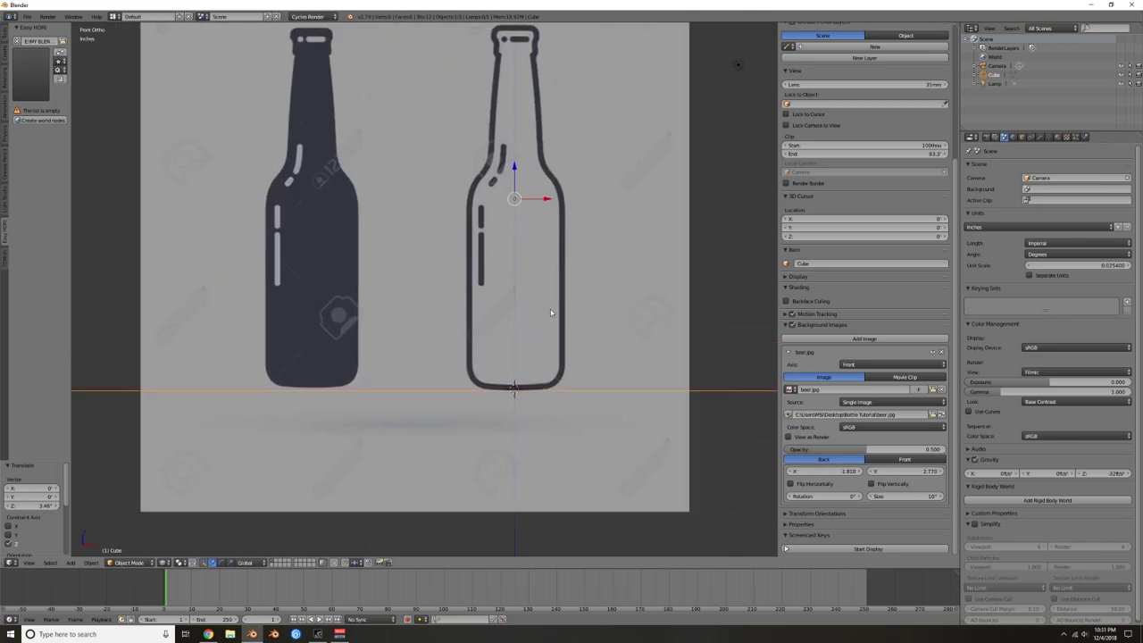
scroll(585, 386, "down", 5)
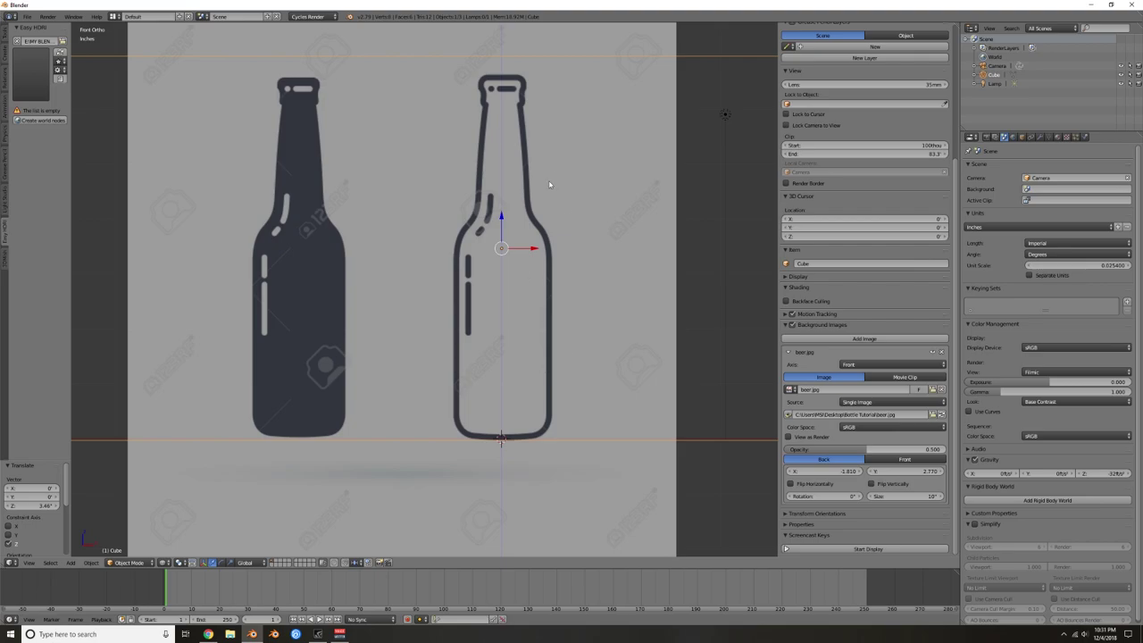
scroll(622, 275, "down", 4)
scroll(461, 296, "up", 3)
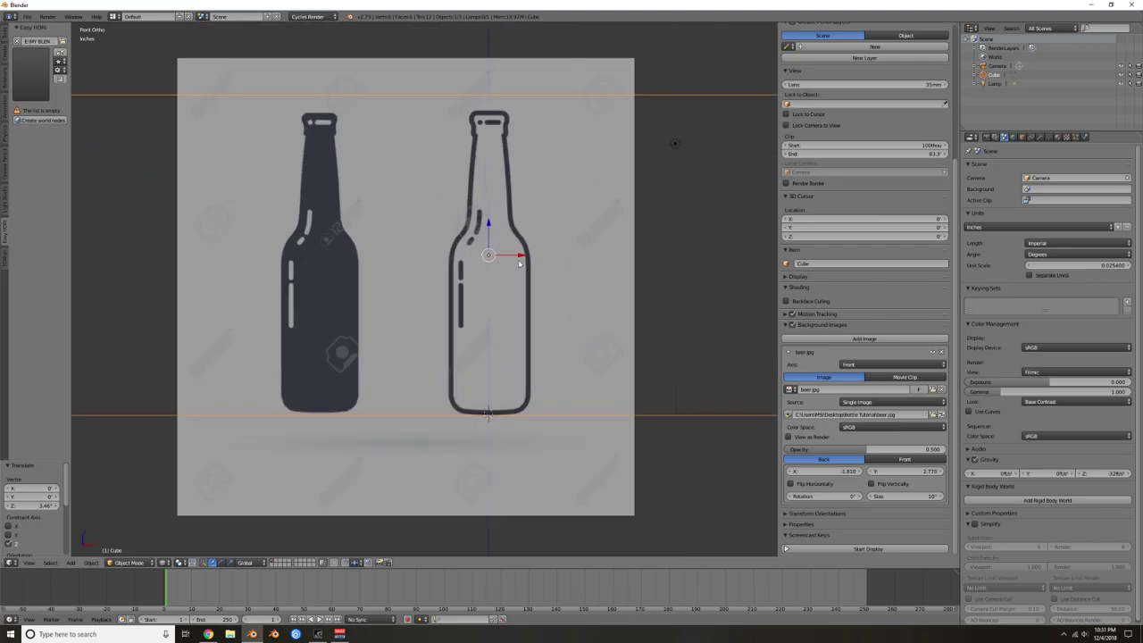
mouse_move(868, 451)
left_mouse_down()
mouse_move(837, 451)
mouse_move(864, 451)
left_mouse_up()
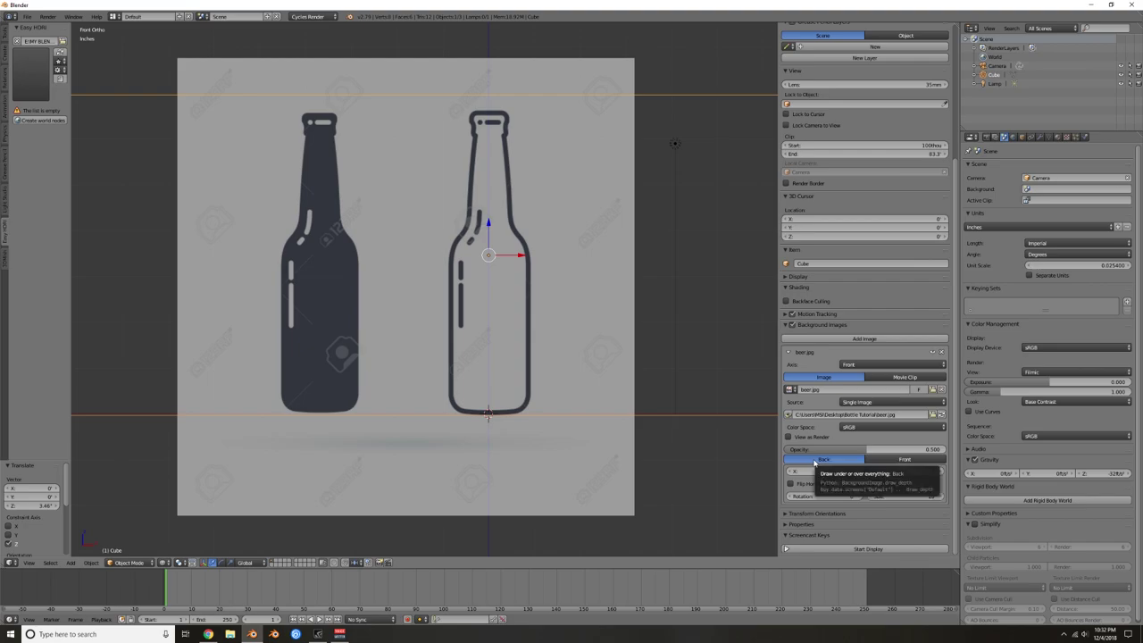
Step: Delete the cube used as the height guide
middle_click_drag(483, 431, 542, 413, "shift")
scroll(542, 406, "up", 5)
scroll(585, 410, "down", 2)
middle_click_drag(623, 395, 499, 340, "shift")
scroll(685, 402, "down", 4)
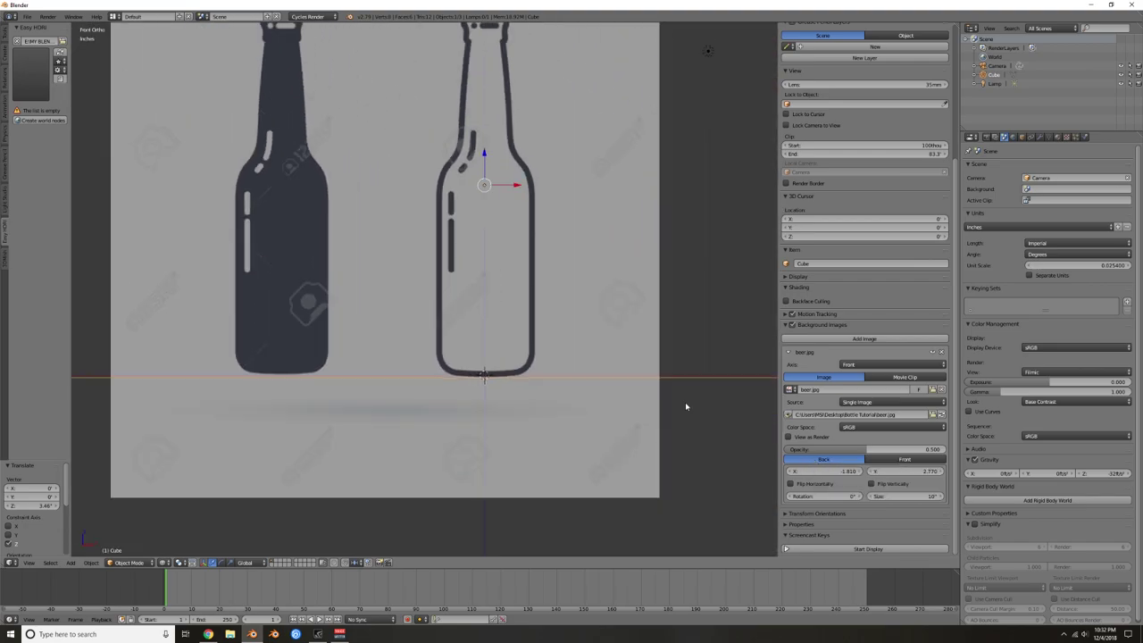
key("x")
left_click(660, 84)
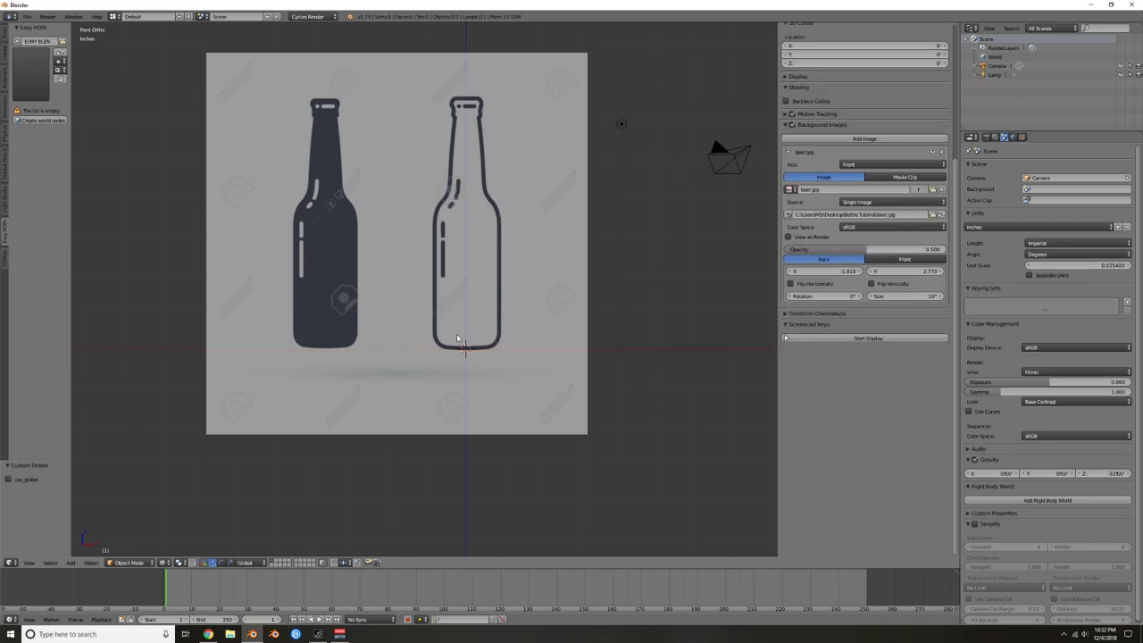
Step: Add a plane at the origin and set the viewport to solid shading
scroll(469, 353, "up", 3)
middle_click_drag(510, 276, 533, 333)
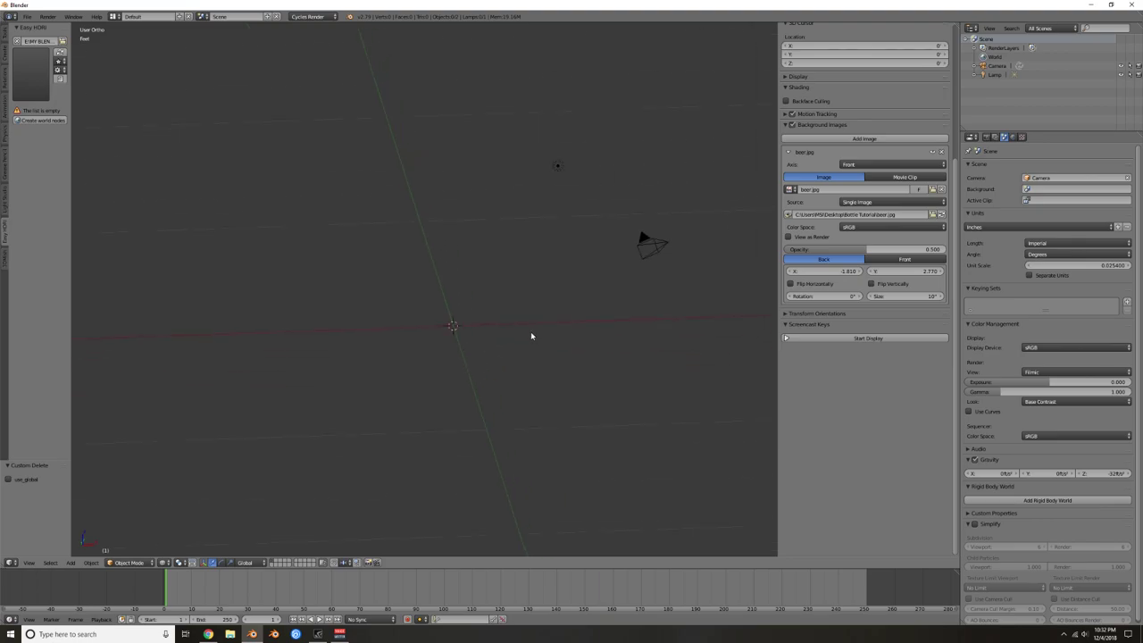
key("shift+a")
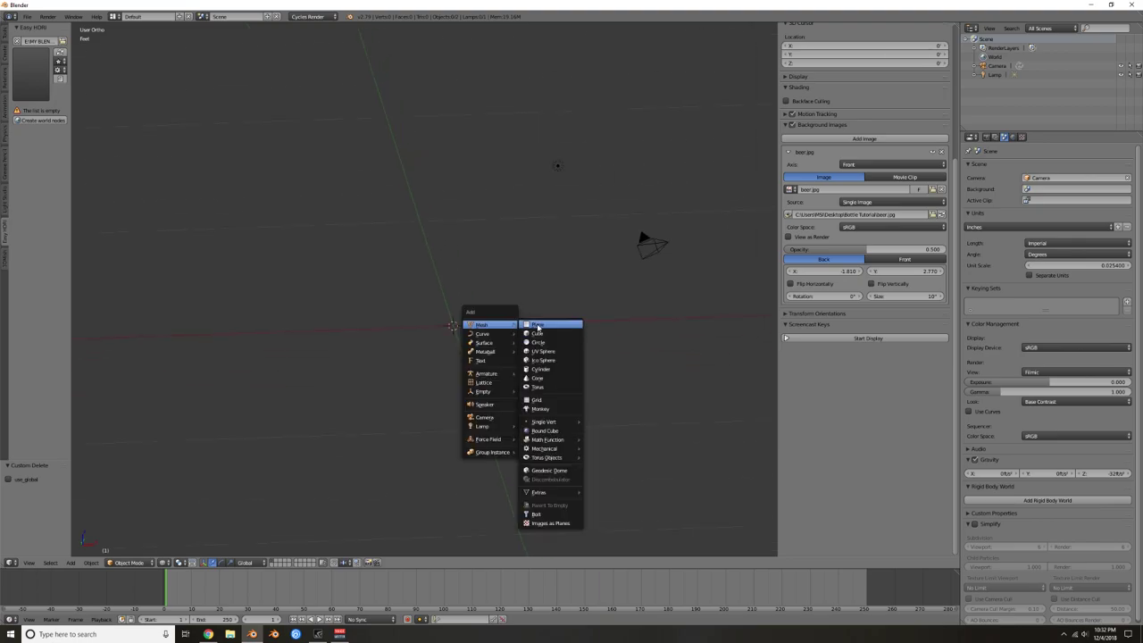
left_click(537, 325)
key("z")
key("z")
key("z")
key("z")
key("z")
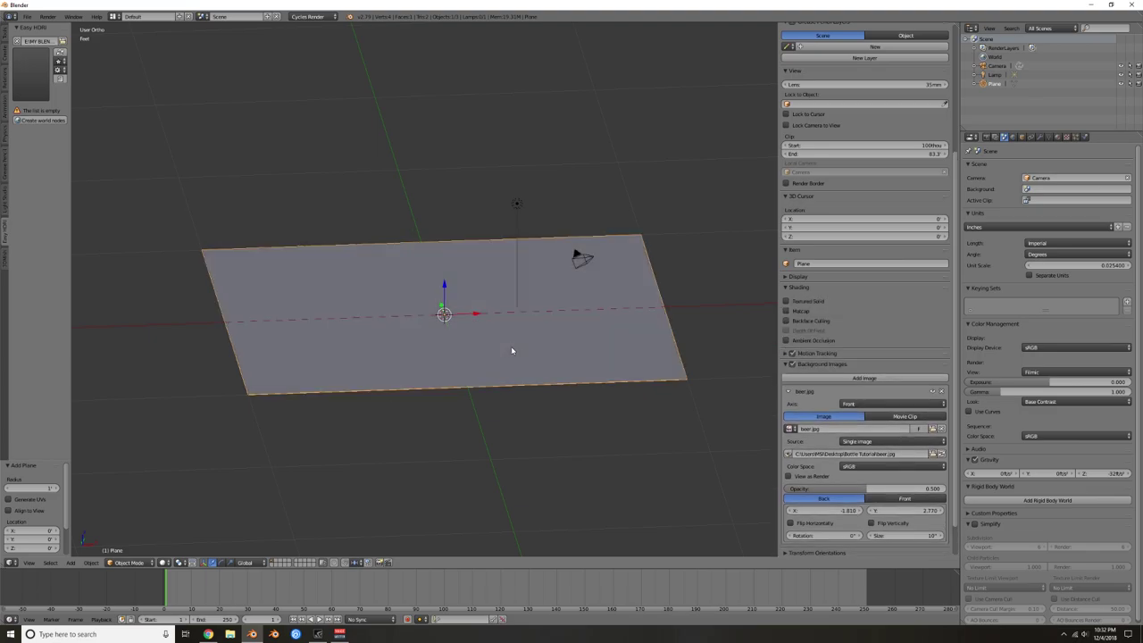
Step: Enter Edit Mode on the plane and collapse all its edges into a single vertex at the origin
key("Tab")
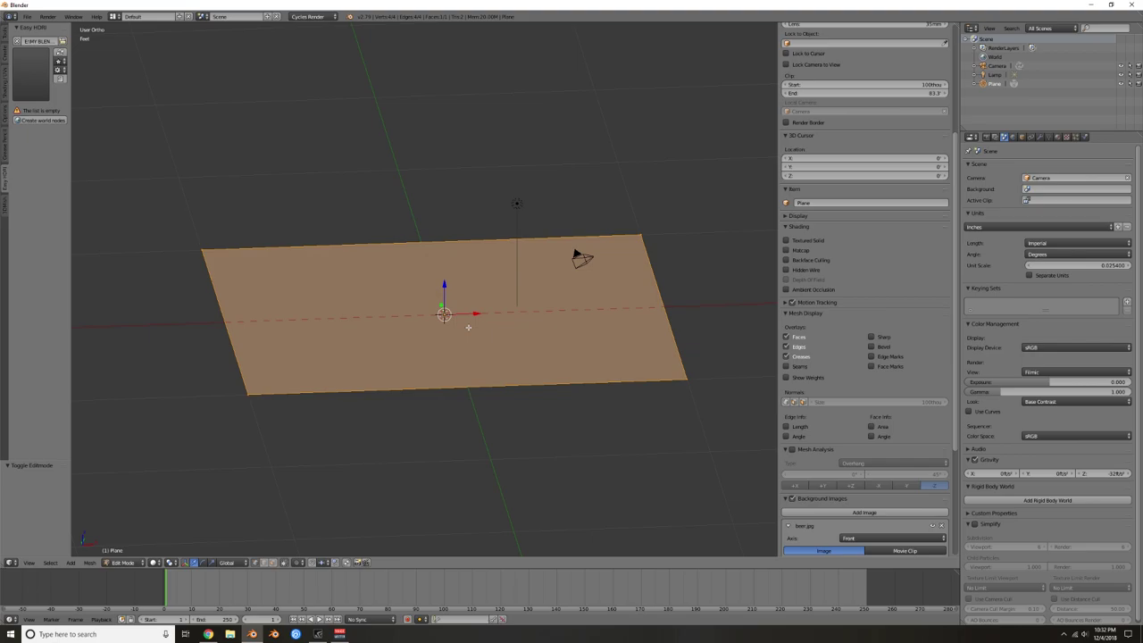
key("a")
key("a")
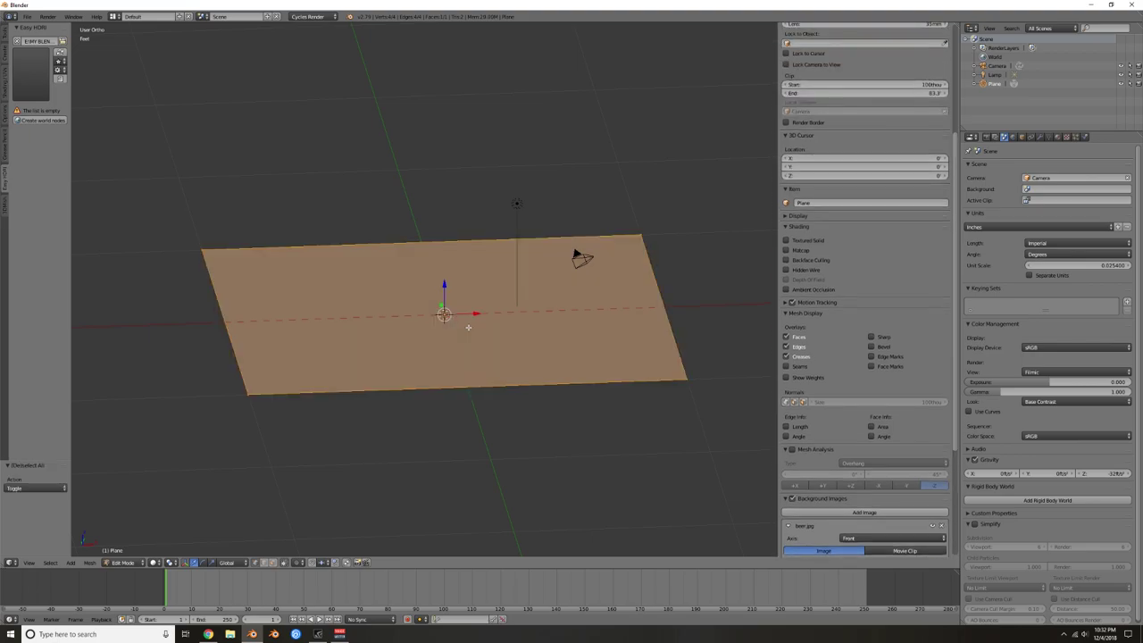
key("x")
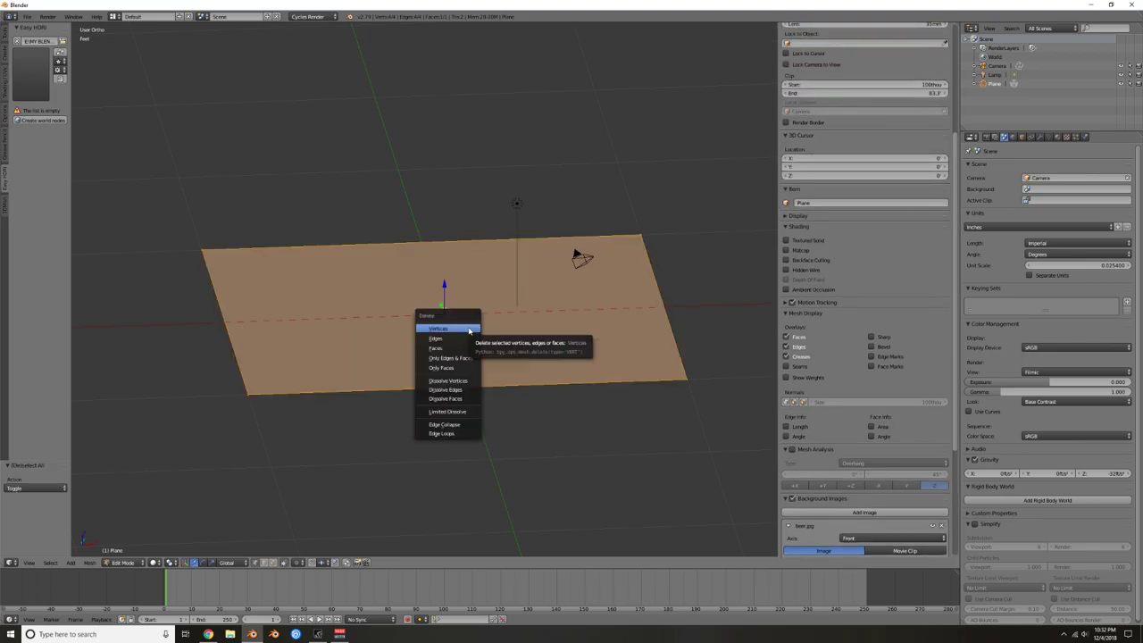
left_click(447, 424)
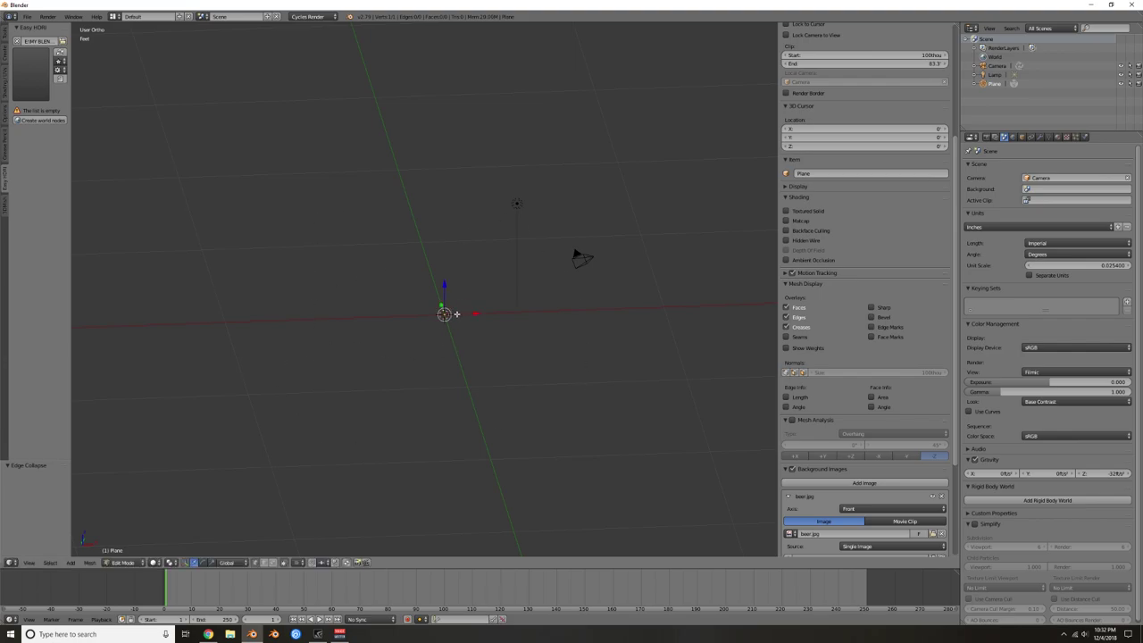
Step: In front view, raise the single vertex slightly along Z onto the middle of the outlined bottle's base
key("KP_1")
scroll(518, 389, "up", 8)
scroll(518, 390, "up", 5)
middle_click_drag(477, 364, 472, 361, "shift")
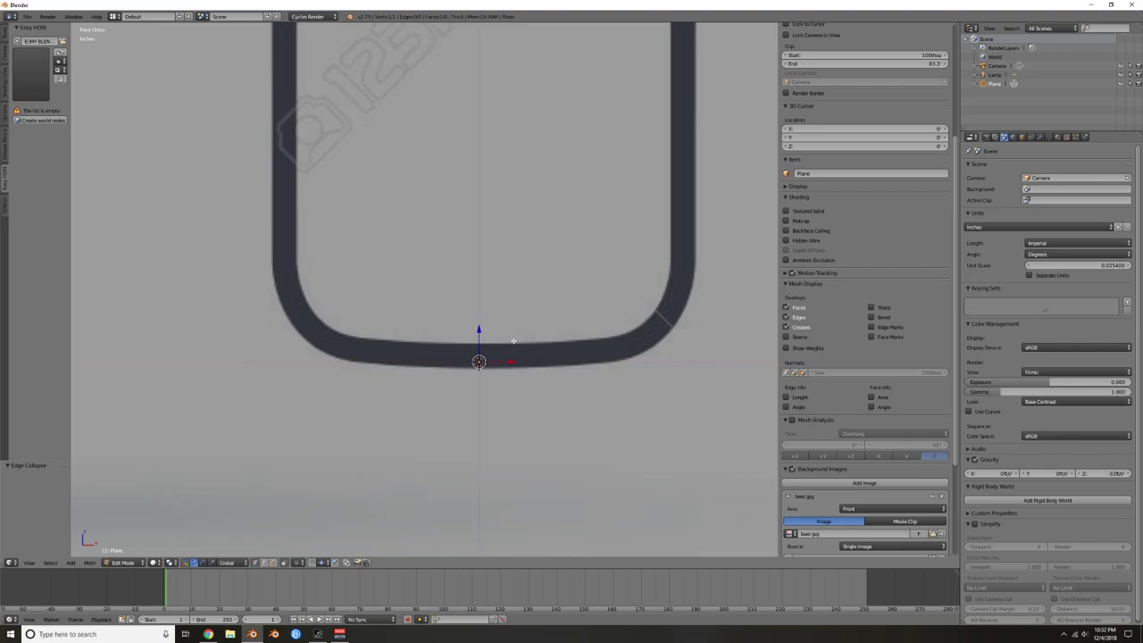
left_click_drag(478, 331, 479, 319)
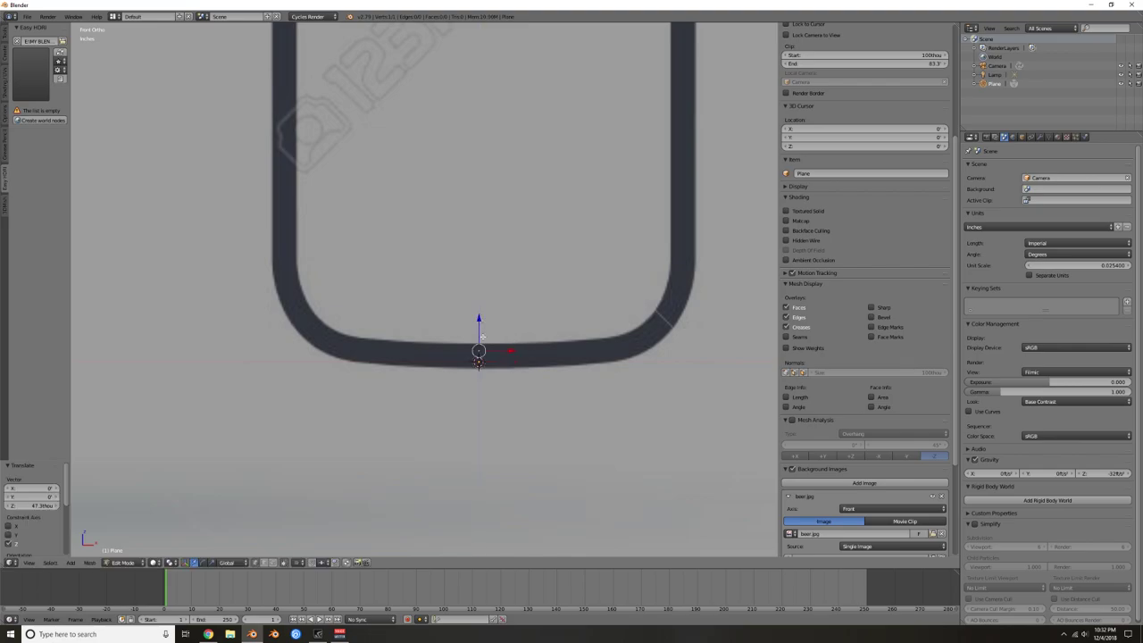
key("g")
right_click(476, 331)
left_click_drag(477, 318, 478, 325)
Step: Extrude vertices from the centre of the base along its lower outline to the start of the left rounded corner
key("g")
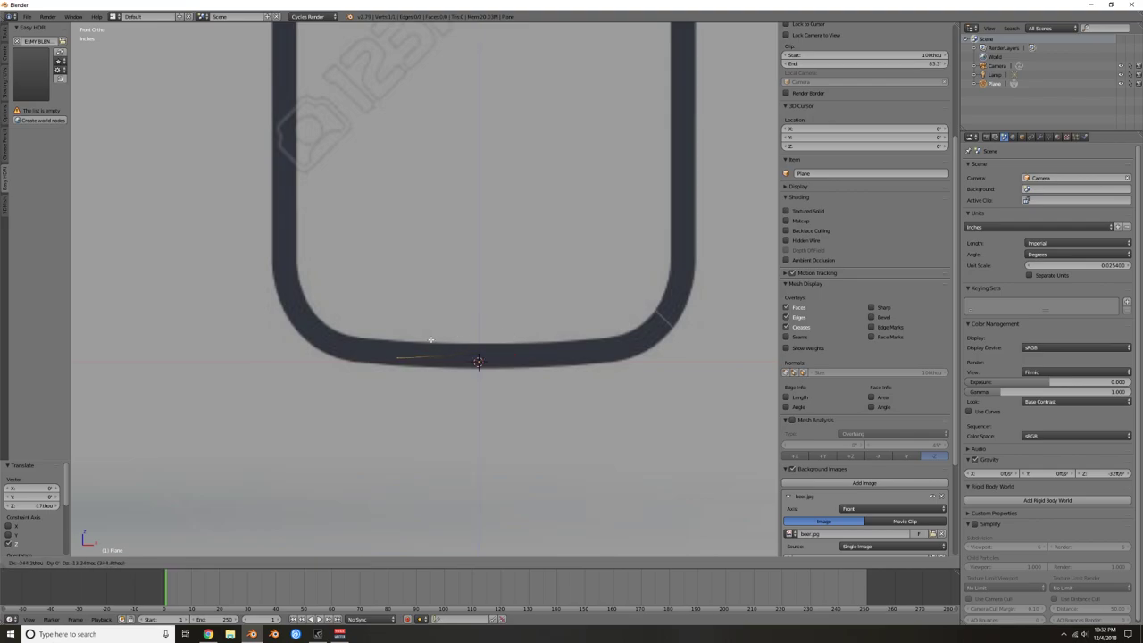
left_click(384, 340)
key("e")
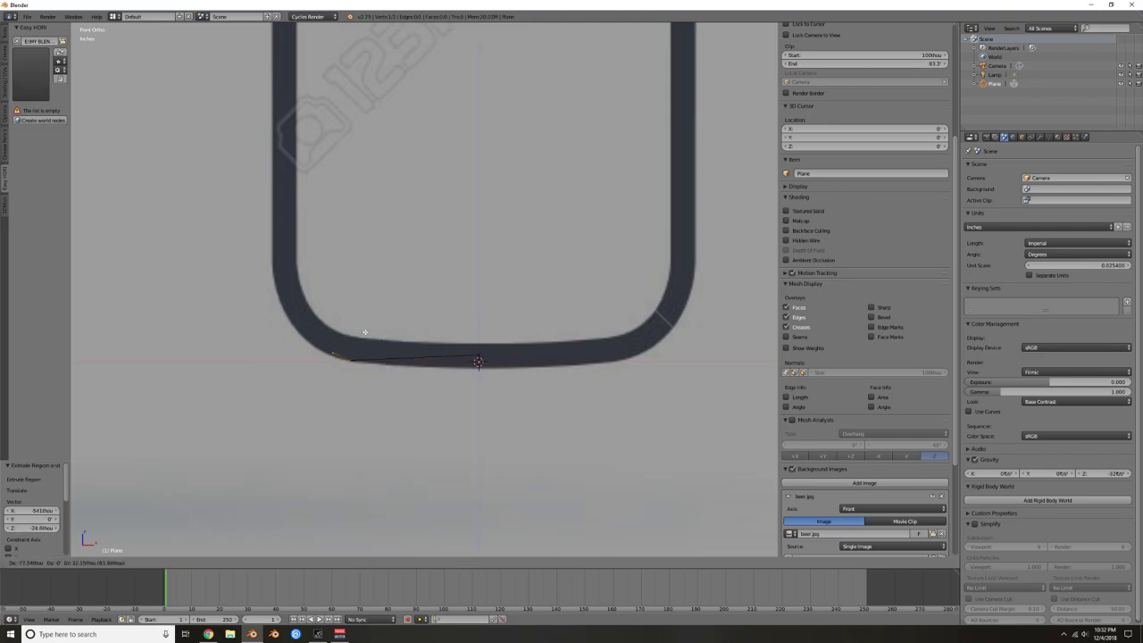
left_click(361, 332)
Step: Extrude vertices up around the base's left rounded corner and align the last one along X with the outer wall
key("e")
left_click(339, 317)
key("e")
left_click(322, 300)
key("e")
left_click(314, 285)
key("e")
left_click(306, 262)
key("e")
left_click(304, 253)
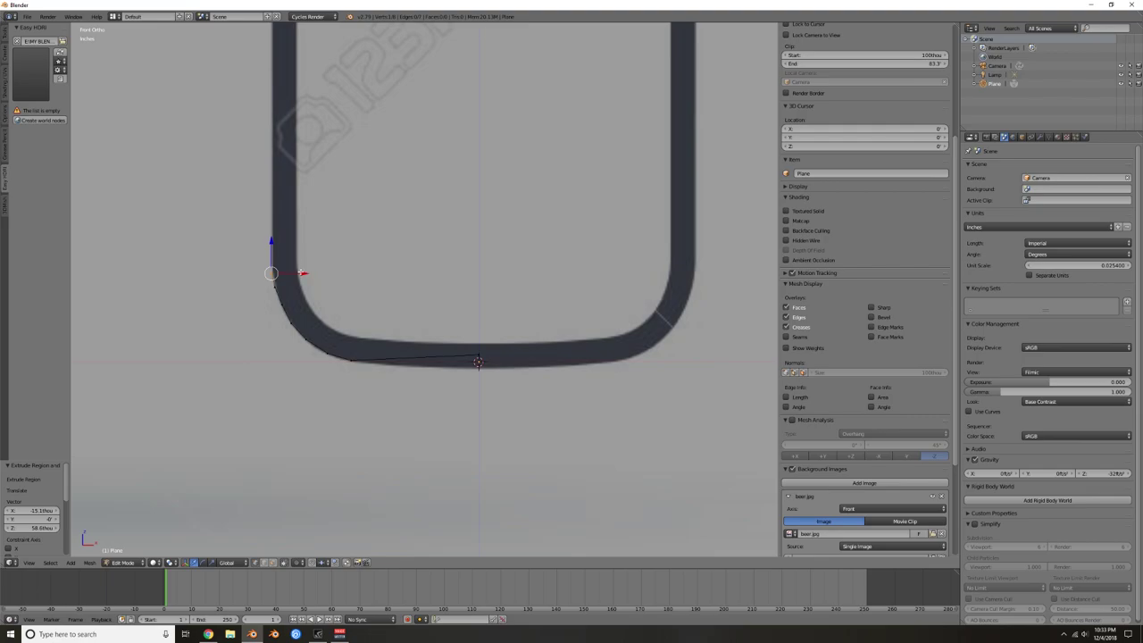
left_click_drag(304, 272, 303, 273)
left_click(303, 272)
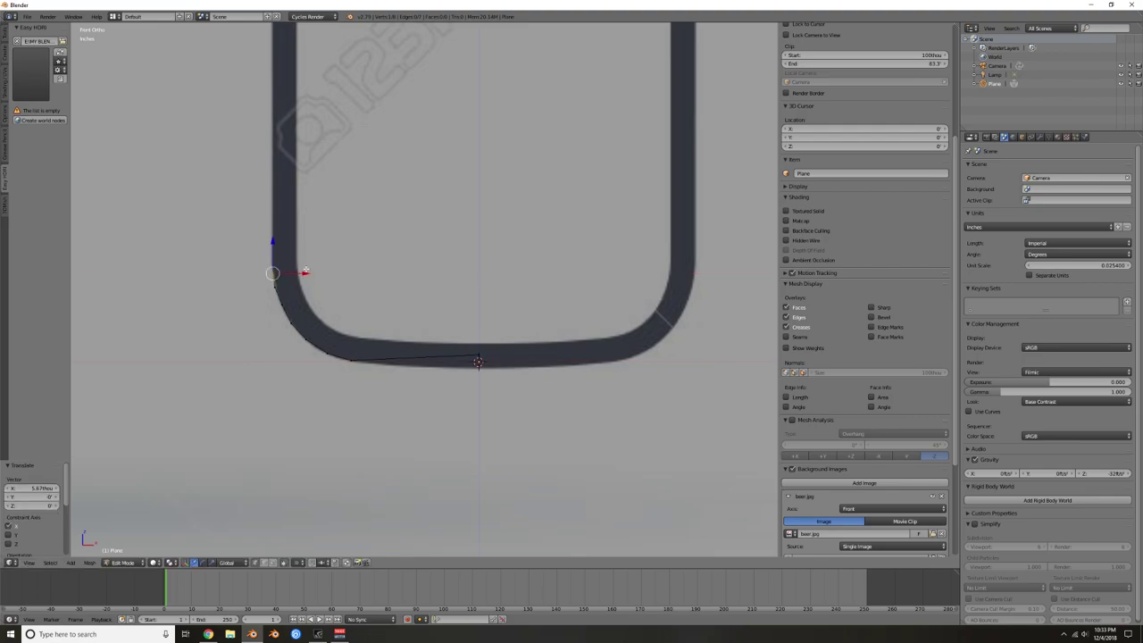
Step: Extrude the last vertex straight up along Z by about 1.72 inches, following the bottle's left wall
middle_click_drag(360, 227, 359, 194, "shift")
middle_click_drag(378, 156, 457, 382, "shift")
key("g")
key("z")
left_click(431, 500)
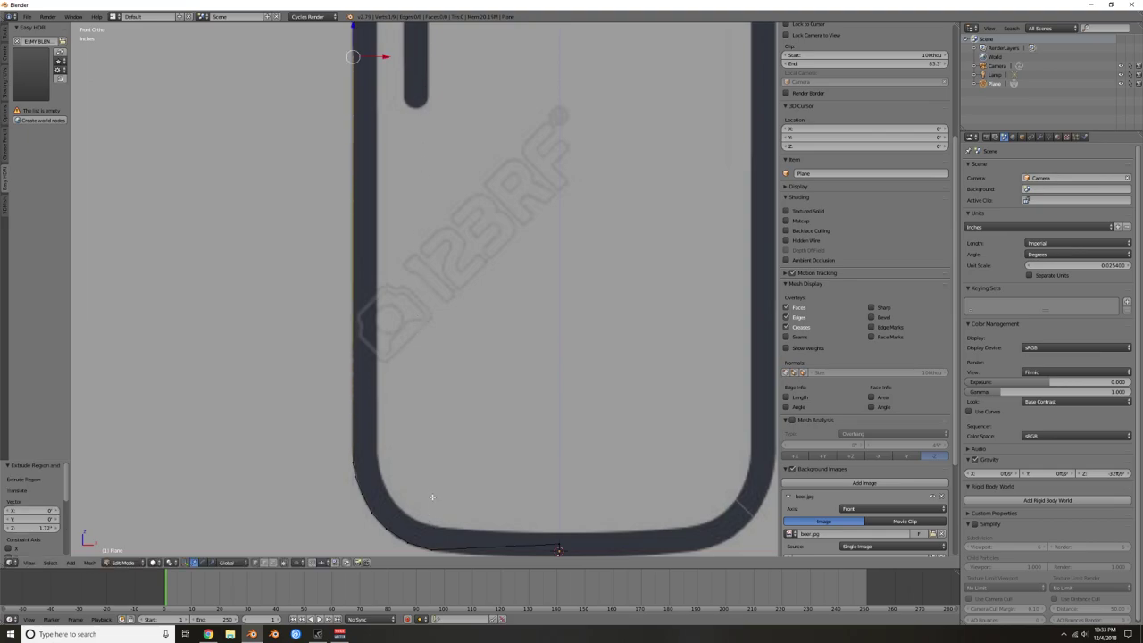
Step: Raise the wall's top vertex along Z to the point where the bottle's left shoulder begins to curve
scroll(508, 262, "down", 4)
middle_click_drag(491, 203, 544, 465, "shift")
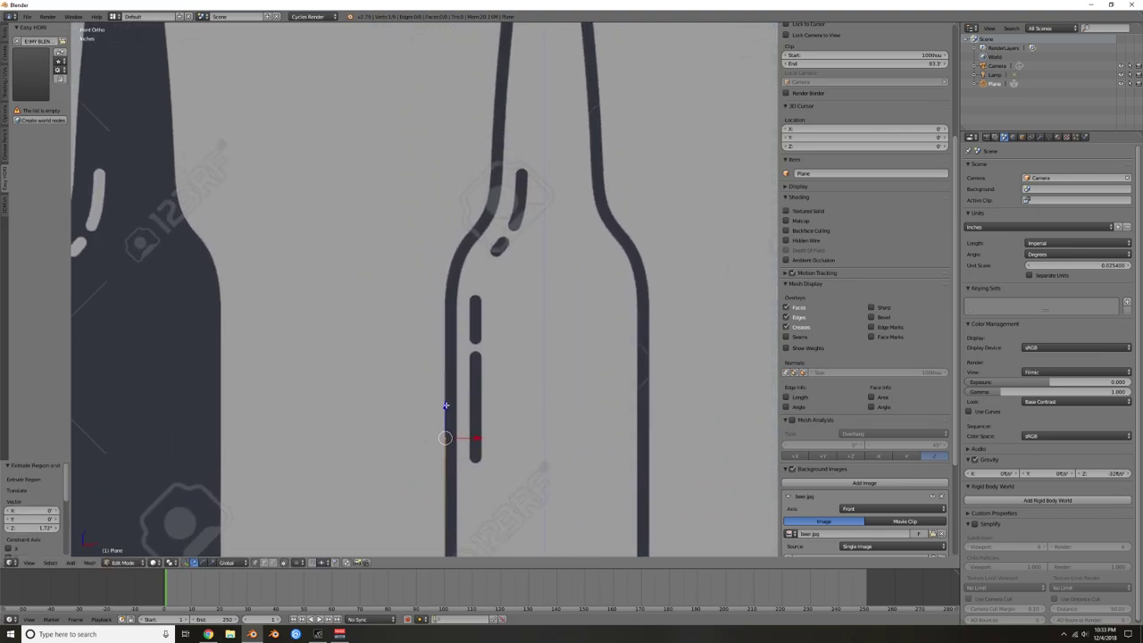
key("e")
key("z")
left_click(445, 257)
scroll(446, 257, "up", 8)
key("g")
key("z")
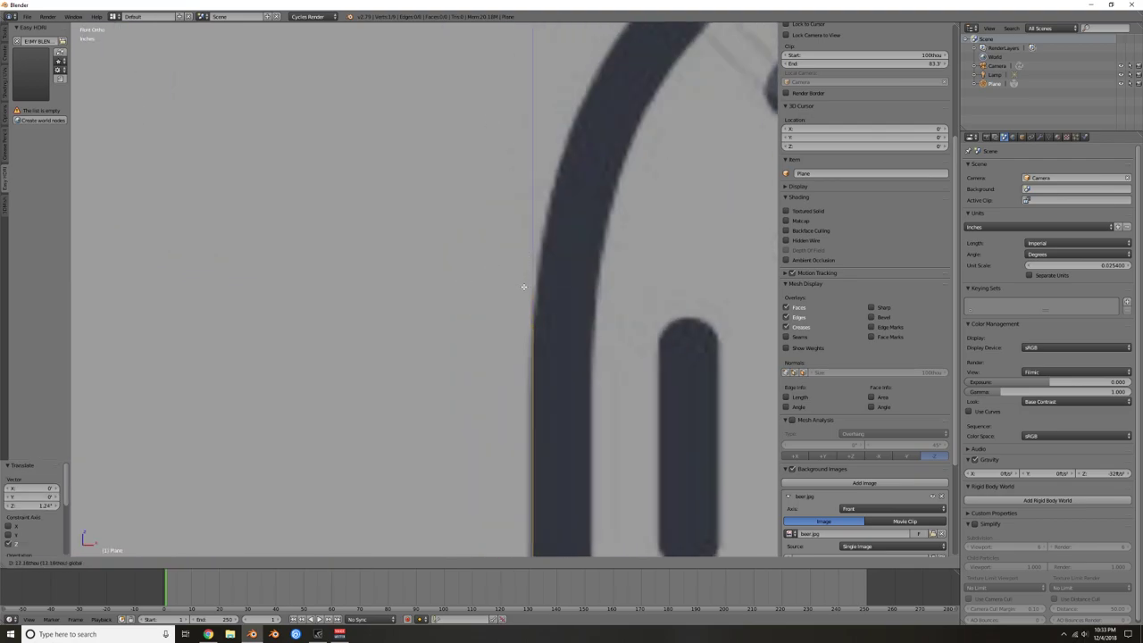
left_click(536, 280)
Step: Extrude three vertices from the top of the wall along the lower part of the left shoulder curve
scroll(610, 256, "down", 4)
middle_click_drag(609, 255, 505, 321, "shift")
scroll(482, 332, "down", 1)
key("e")
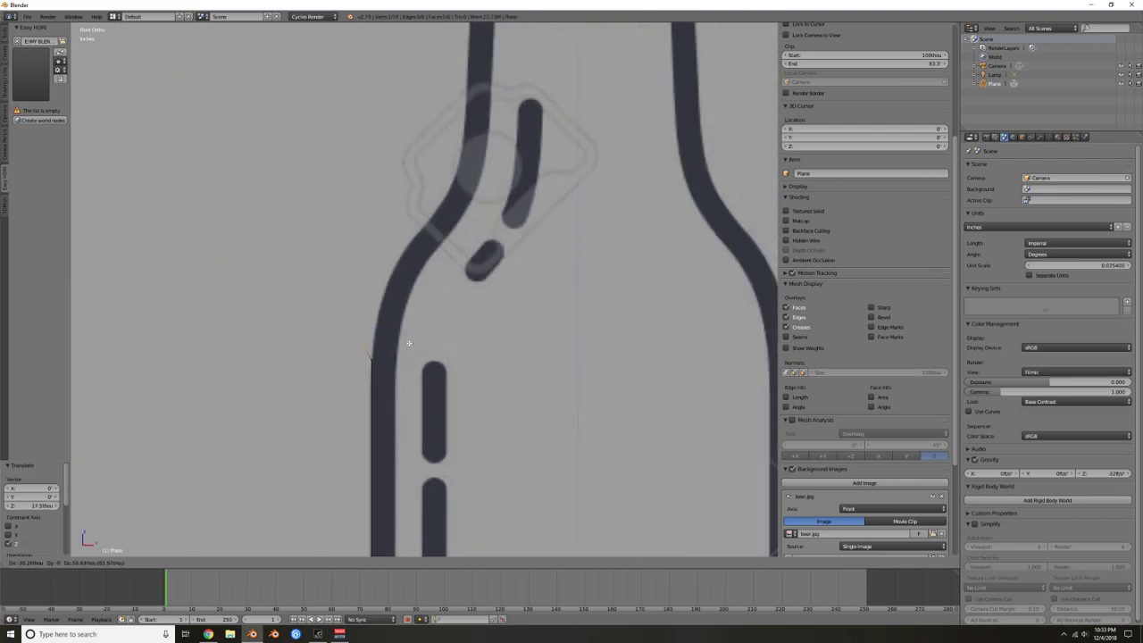
left_click(418, 334)
key("e")
left_click(424, 307)
key("e")
left_click(430, 283)
Step: Continue extruding vertices along the upper part of the left shoulder's outer outline
key("e")
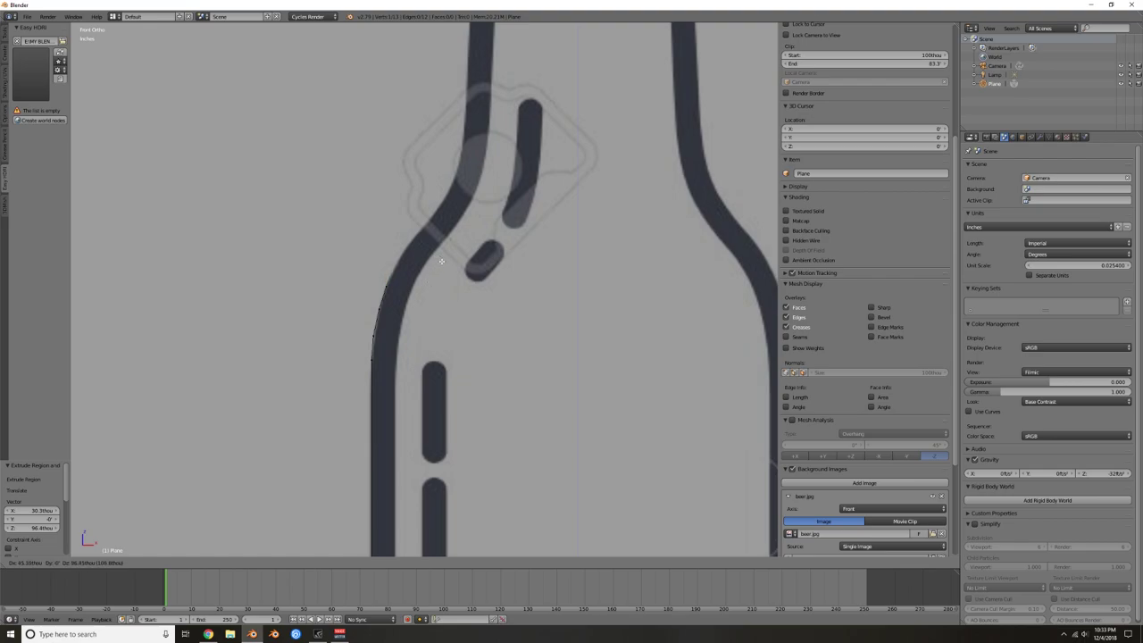
left_click(445, 253)
key("e")
left_click(451, 243)
key("e")
left_click(464, 227)
key("e")
left_click(415, 248)
Step: Add six extruded vertices along the curve where the left shoulder turns into the neck
scroll(413, 248, "up", 4)
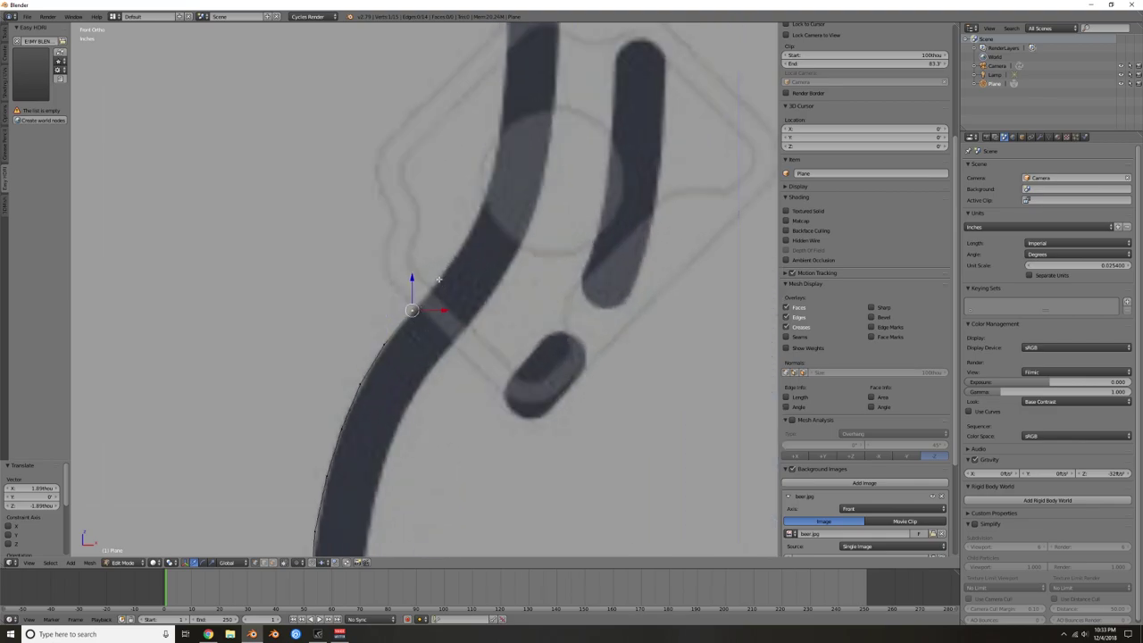
right_click(437, 279, "ctrl")
right_click(458, 250, "ctrl")
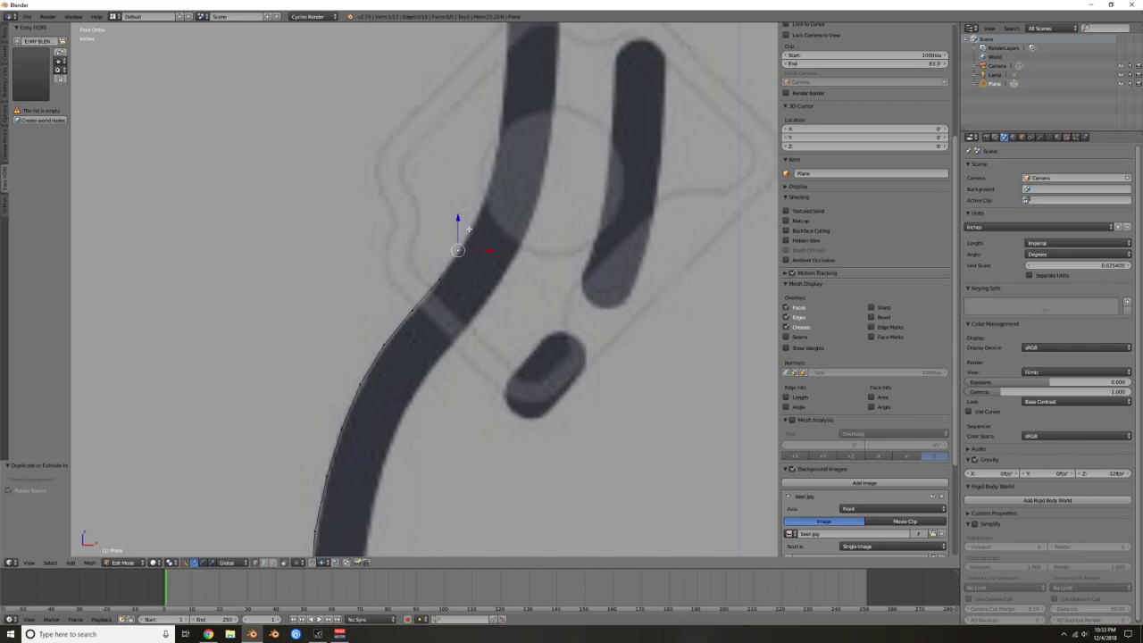
right_click(473, 224, "ctrl")
right_click(484, 192, "ctrl")
right_click(496, 158, "ctrl")
right_click(500, 117, "ctrl")
key("space")
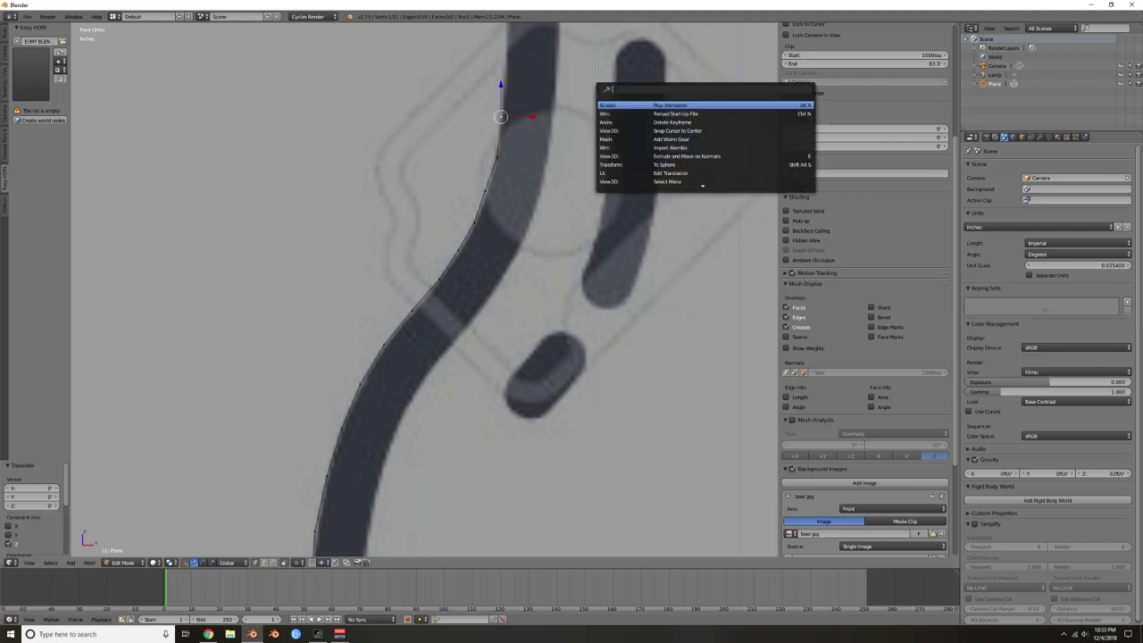
key("Escape")
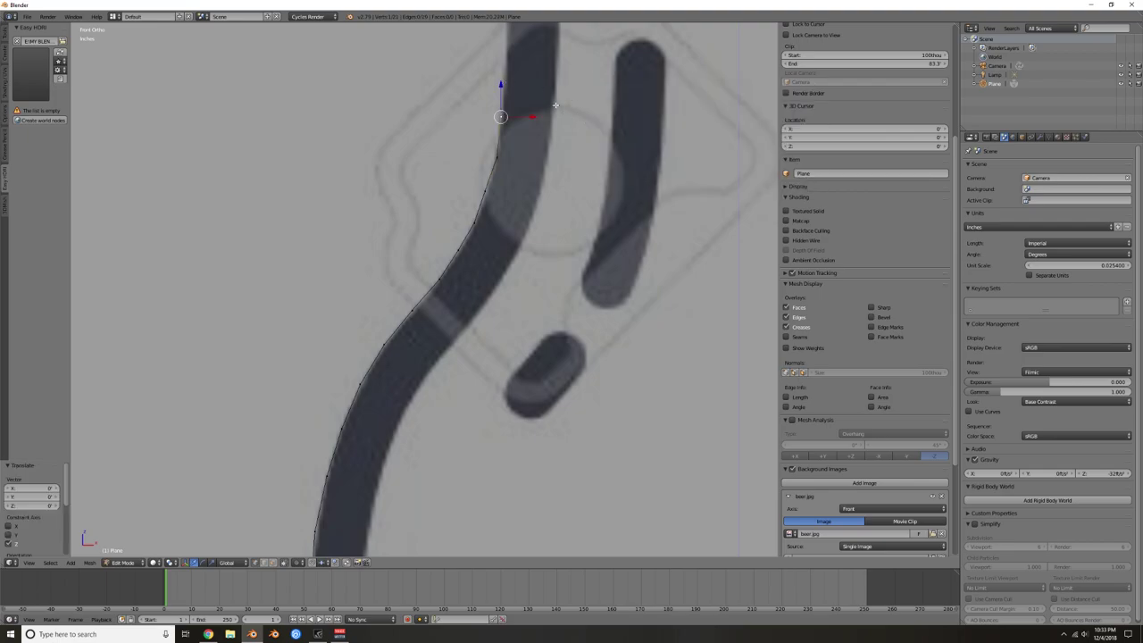
Step: Extrude vertices up the lower part of the neck's left outer edge
middle_click_drag(555, 67, 509, 469, "shift")
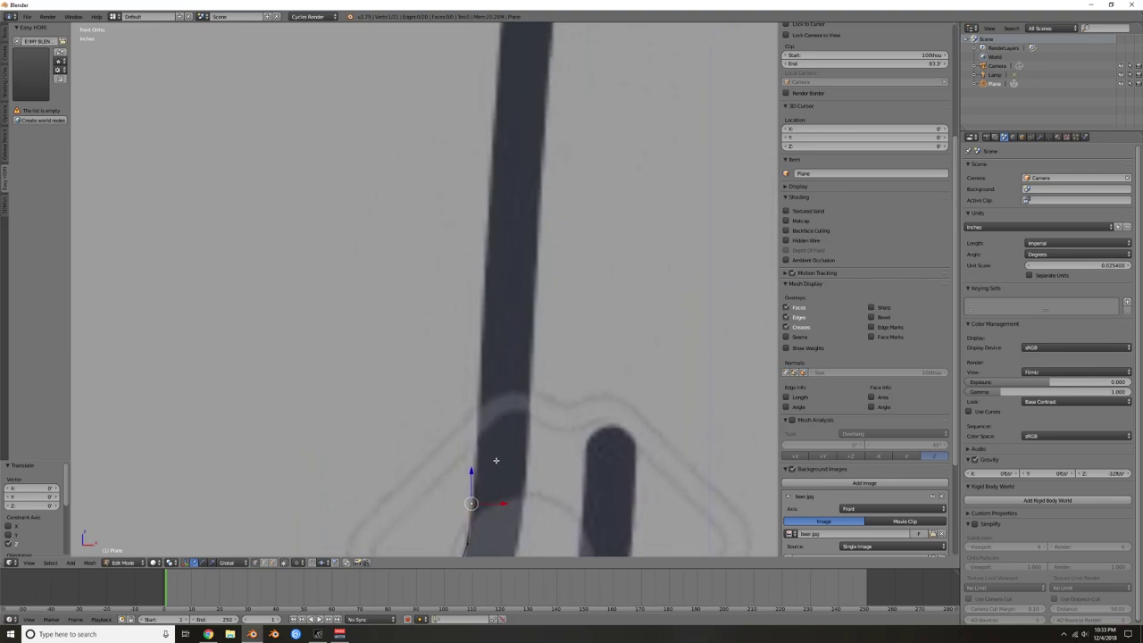
key("g")
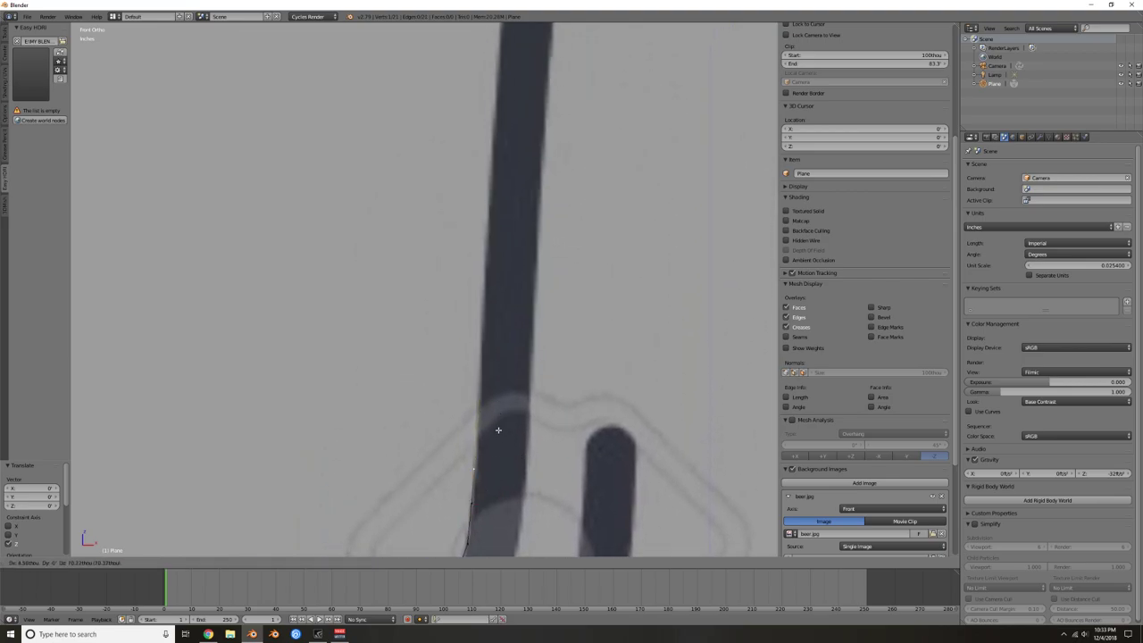
left_click(498, 429)
key("e")
left_click(500, 374)
key("e")
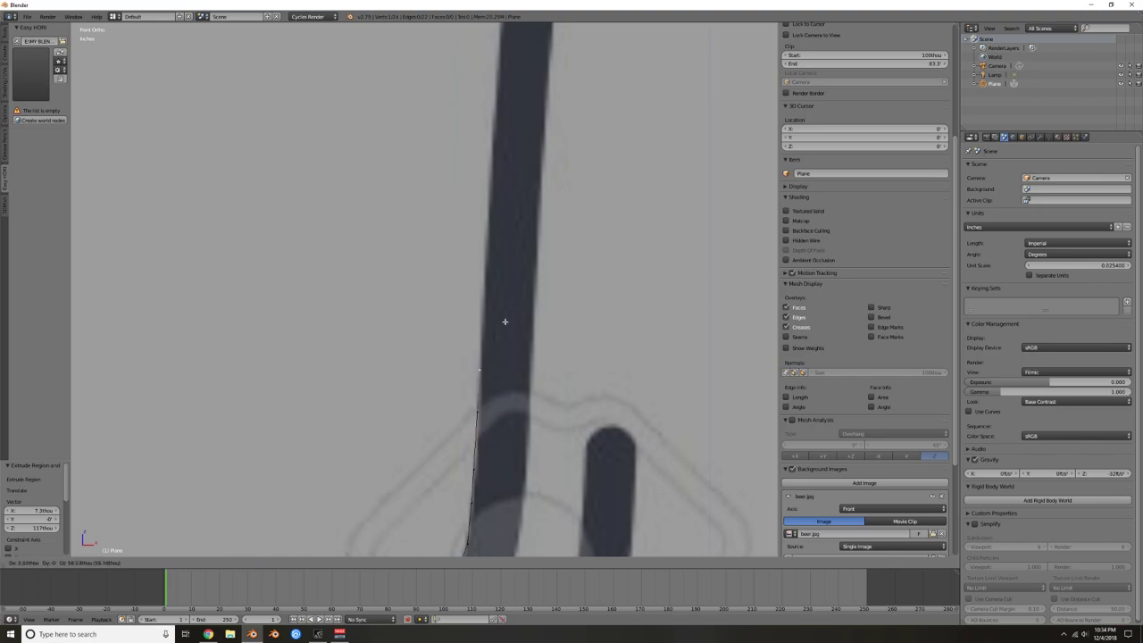
left_click(503, 299)
key("e")
left_click(507, 232)
Step: Adjust the vertices on the lower neck so they sit on the reference outline
middle_click_drag(548, 173, 484, 365, "shift")
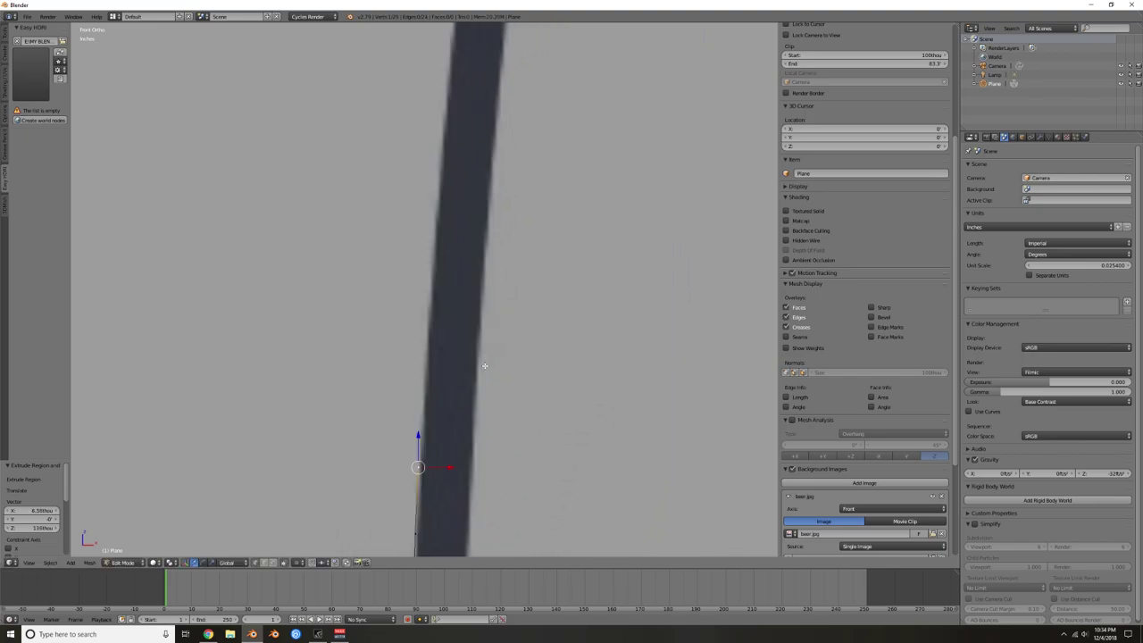
scroll(485, 364, "down", 4)
key("e")
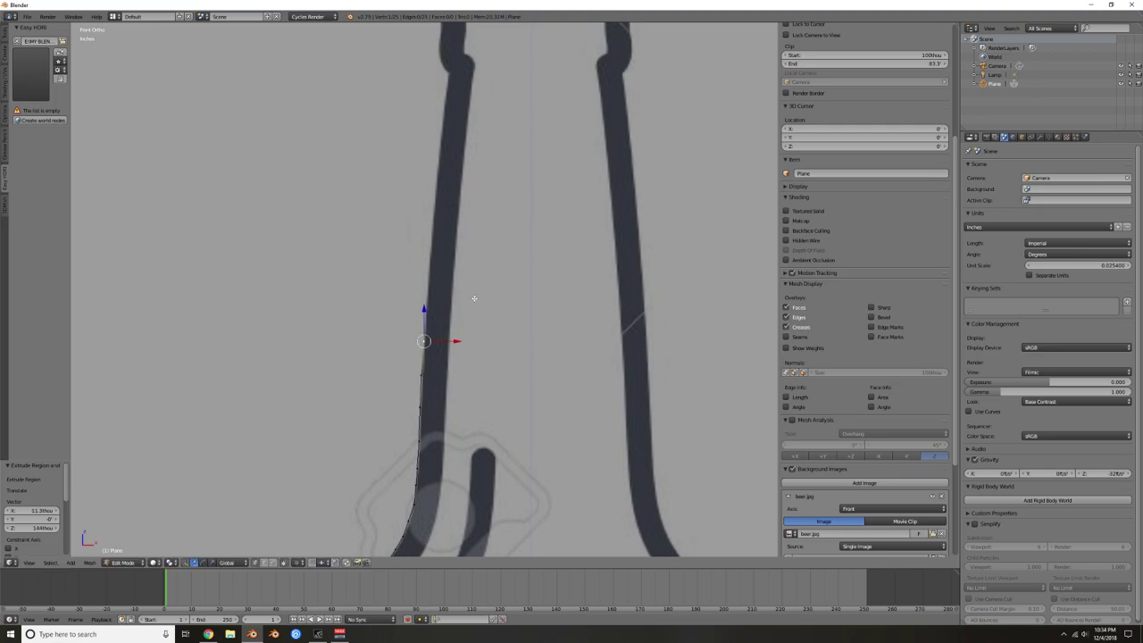
left_click(428, 375)
key("e")
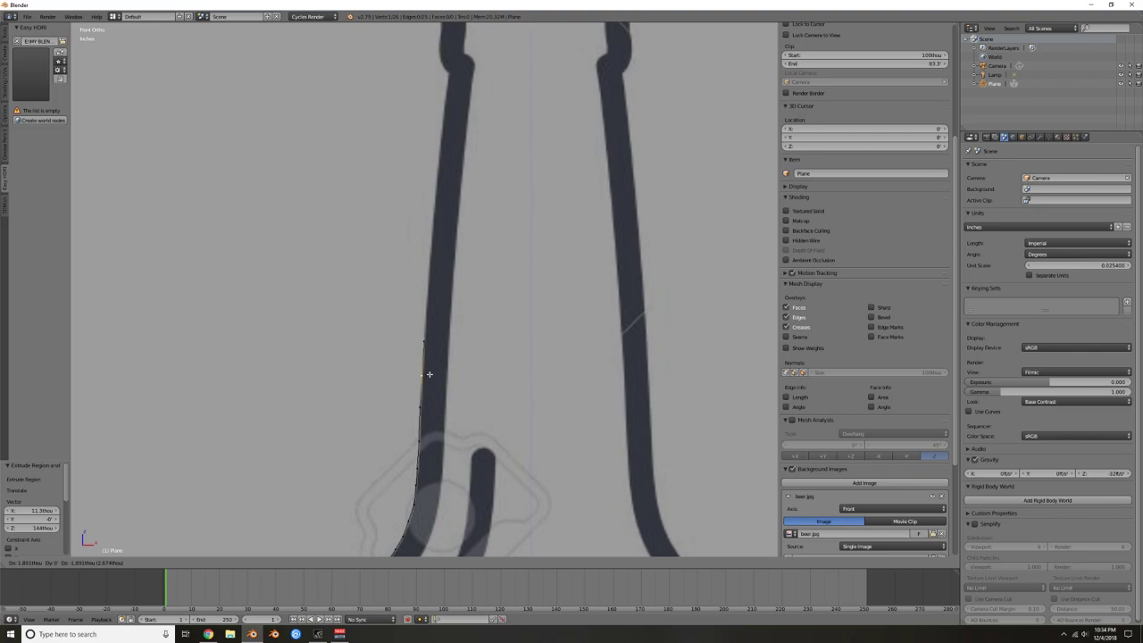
left_click(430, 374)
right_click(419, 409)
key("g")
left_click(419, 410)
Step: Select the profile's end vertex and extrude four more vertices up the left edge of the neck
right_click(424, 342)
key("e")
left_click(465, 296)
key("e")
left_click(469, 259)
key("e")
left_click(470, 222)
key("e")
left_click(475, 188)
Step: Extrude four vertices up the rest of the neck's left edge to the notch below the collar
middle_click_drag(478, 153, 464, 346, "shift")
key("e")
left_click(468, 307)
key("e")
left_click(471, 279)
key("e")
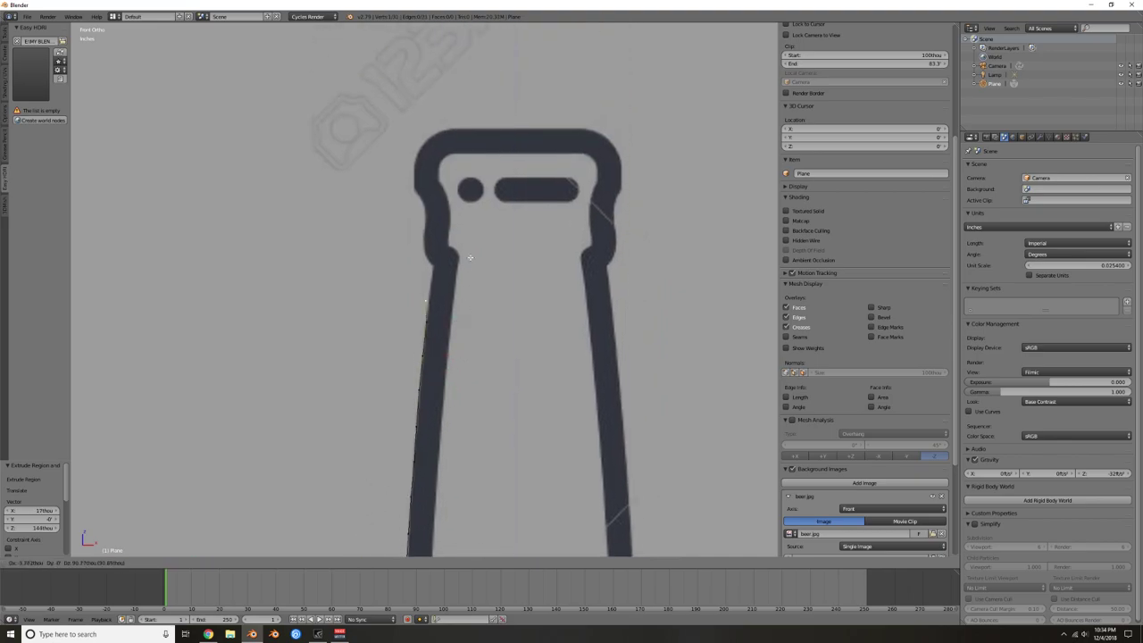
left_click(472, 236)
key("e")
left_click(476, 222)
Step: Extrude three vertices outward and up around the lower bulge of the collar
key("e")
left_click(471, 219)
key("e")
left_click(469, 207)
key("e")
left_click(469, 196)
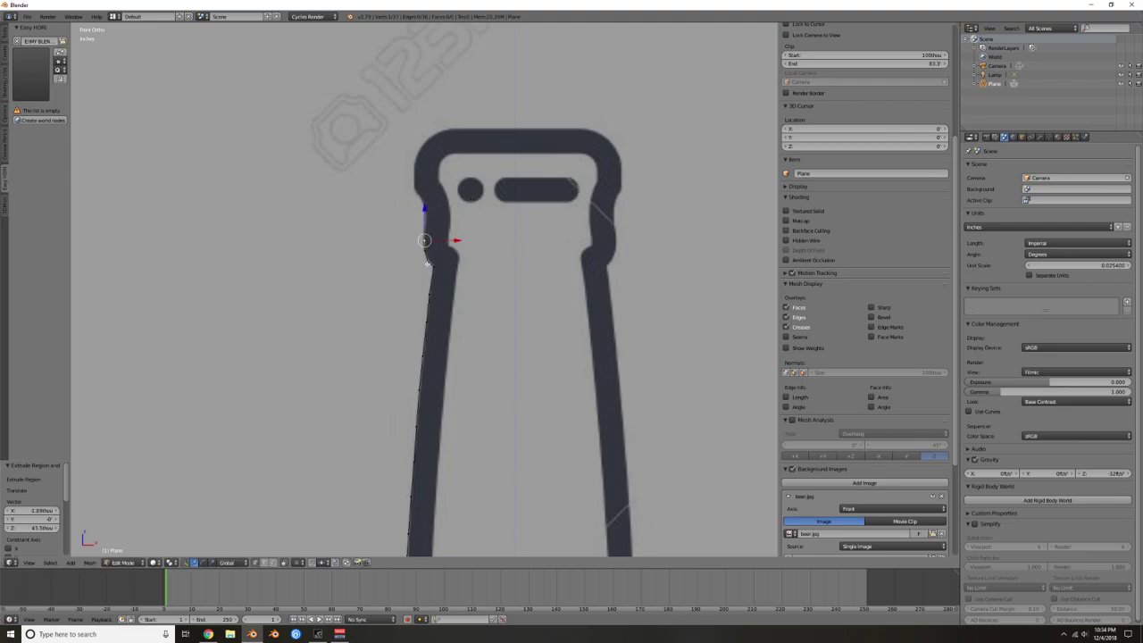
Step: Reposition two of the collar's bulge vertices to match the reference outline
scroll(429, 259, "up", 5)
key("g")
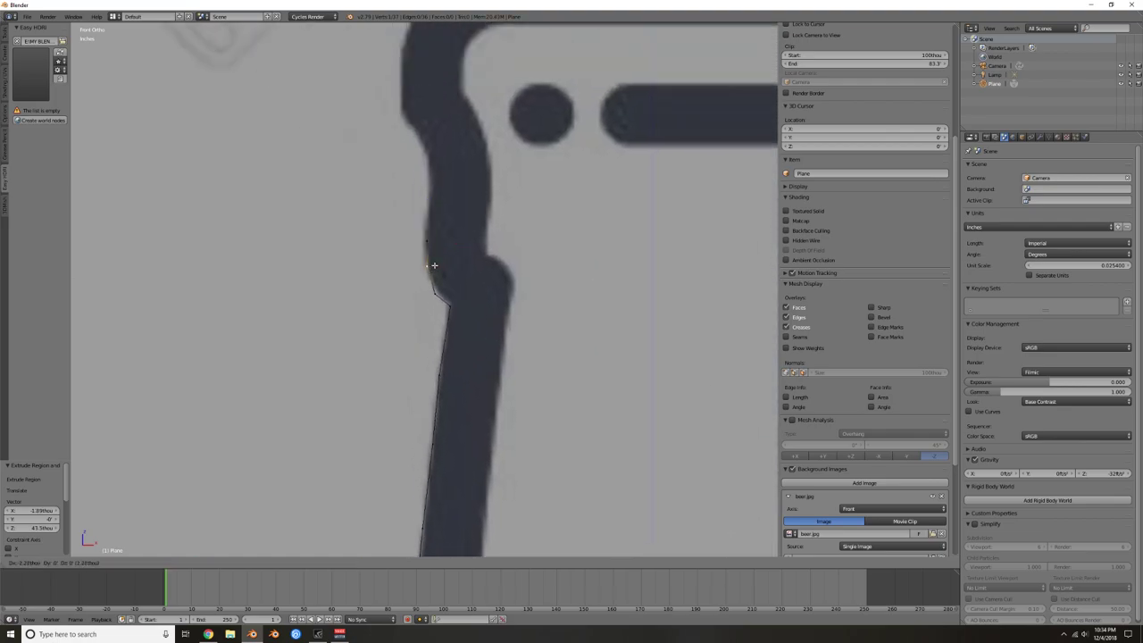
left_click(431, 265)
right_click(433, 244)
key("g")
left_click(450, 236)
Step: Extrude three vertices up the collar's inward curve to the lower edge of the bottle lip
key("e")
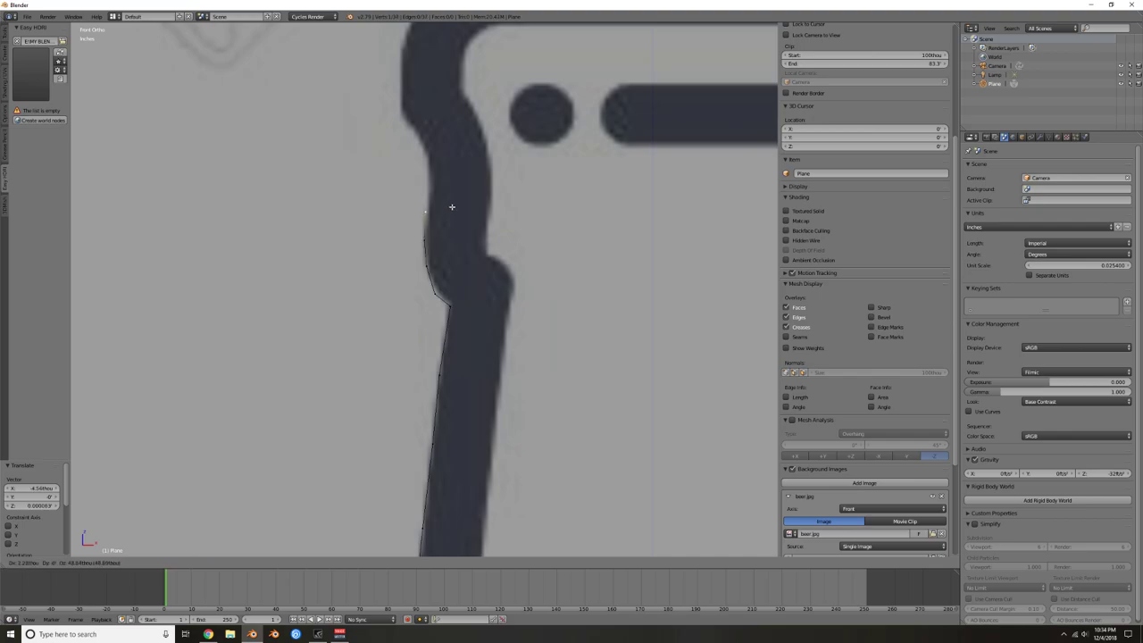
left_click(456, 181)
key("e")
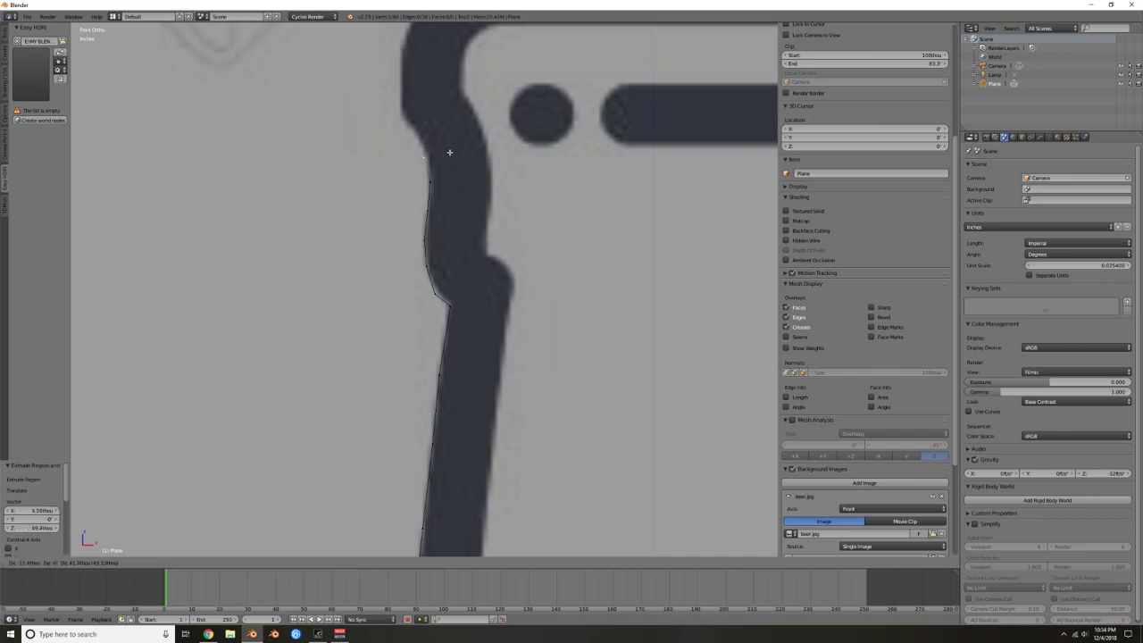
left_click(449, 138)
key("e")
left_click(425, 110)
Step: Extrude two vertices up the left side of the lip and shift the lip's side vertices along X onto the outline
middle_click_drag(453, 106, 468, 313, "shift")
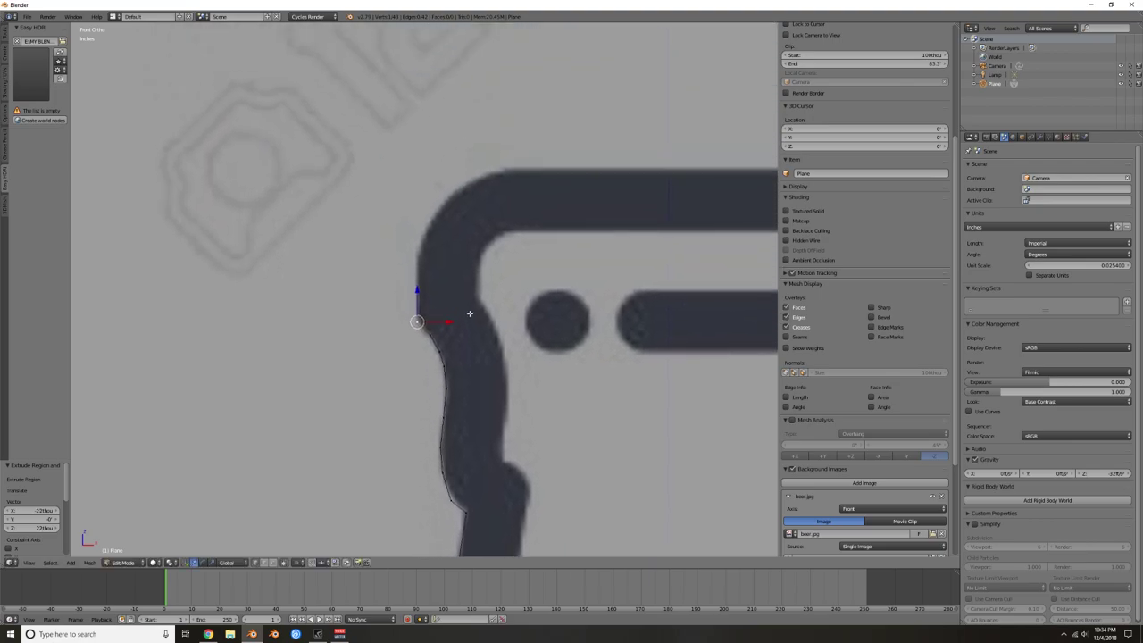
key("e")
left_click(467, 303)
key("e")
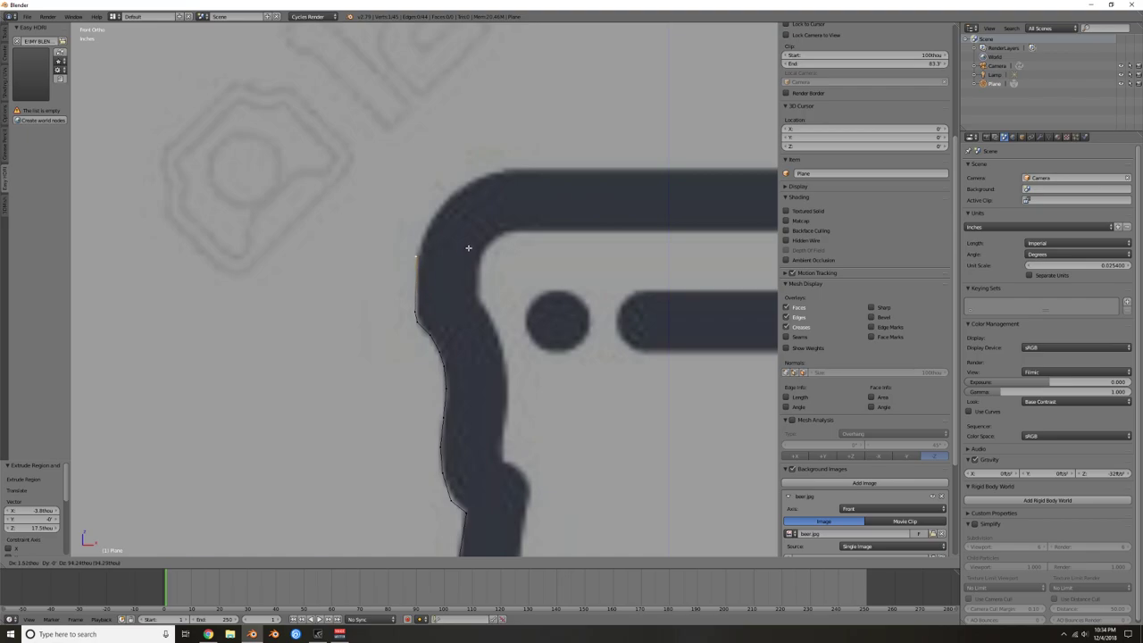
left_click(428, 301)
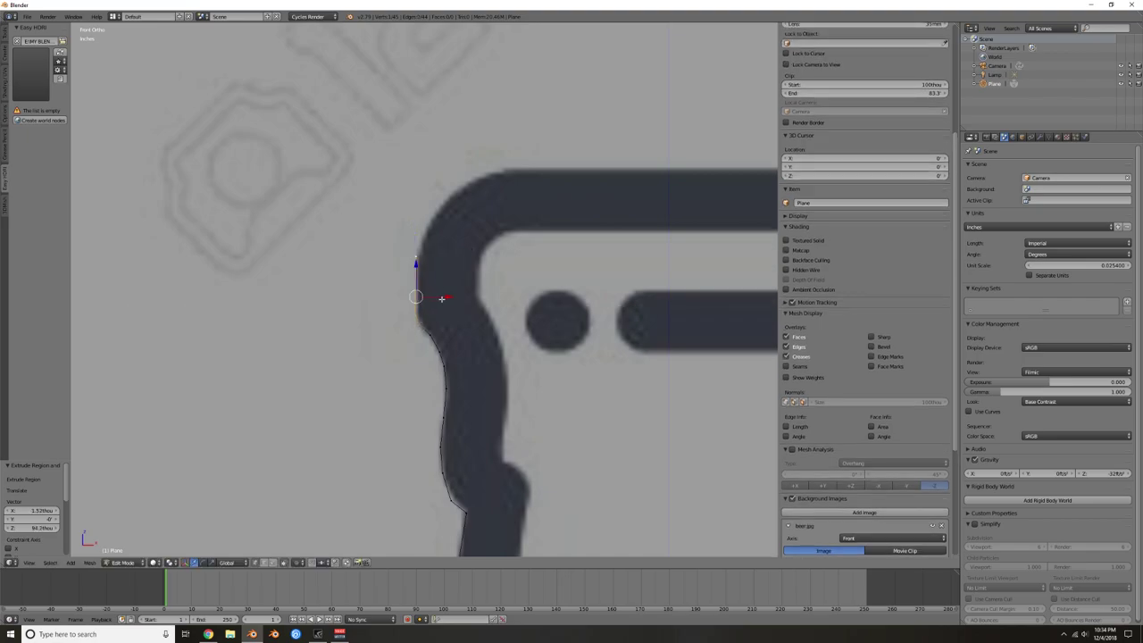
left_click_drag(442, 299, 443, 299)
left_click(443, 299)
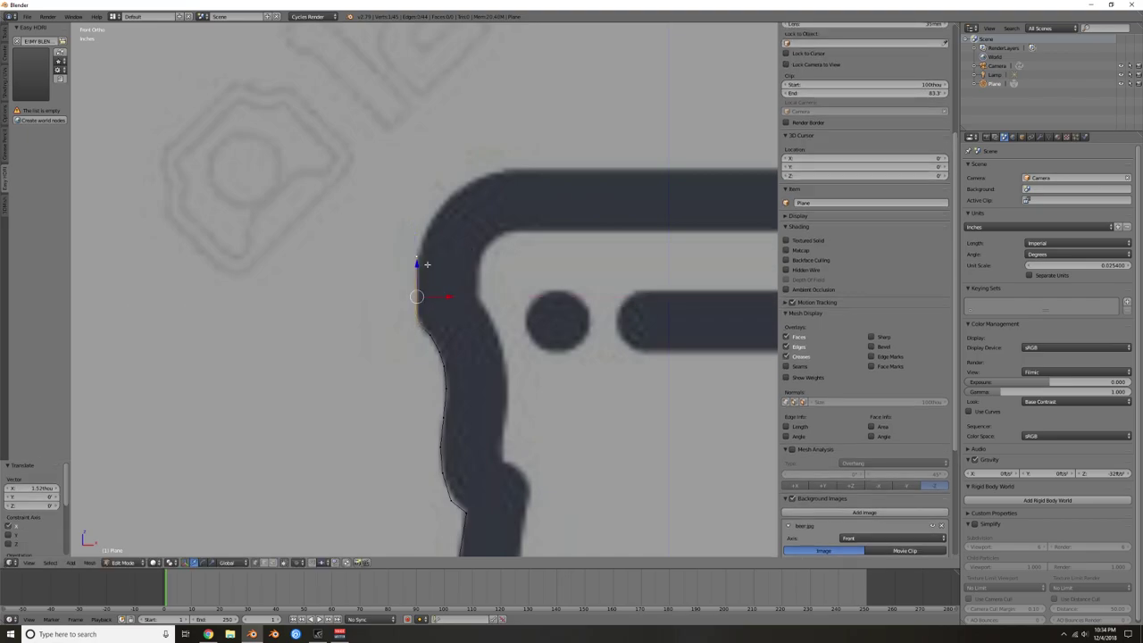
Step: Extrude vertices around the lip's upper-left rounded corner onto the flat top edge
key("e")
left_click(442, 229)
key("e")
left_click(455, 207)
key("e")
left_click(468, 191)
key("e")
left_click(487, 177)
key("e")
left_click(534, 164)
key("e")
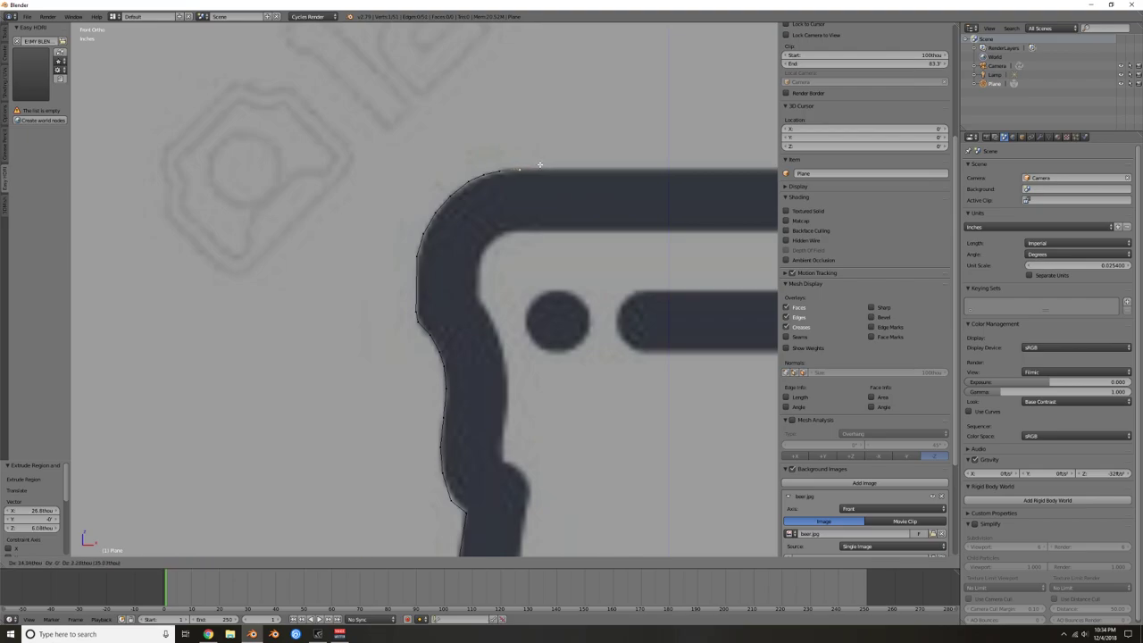
left_click(537, 164)
key("e")
key("x")
left_click(572, 165)
scroll(589, 311, "down", 8)
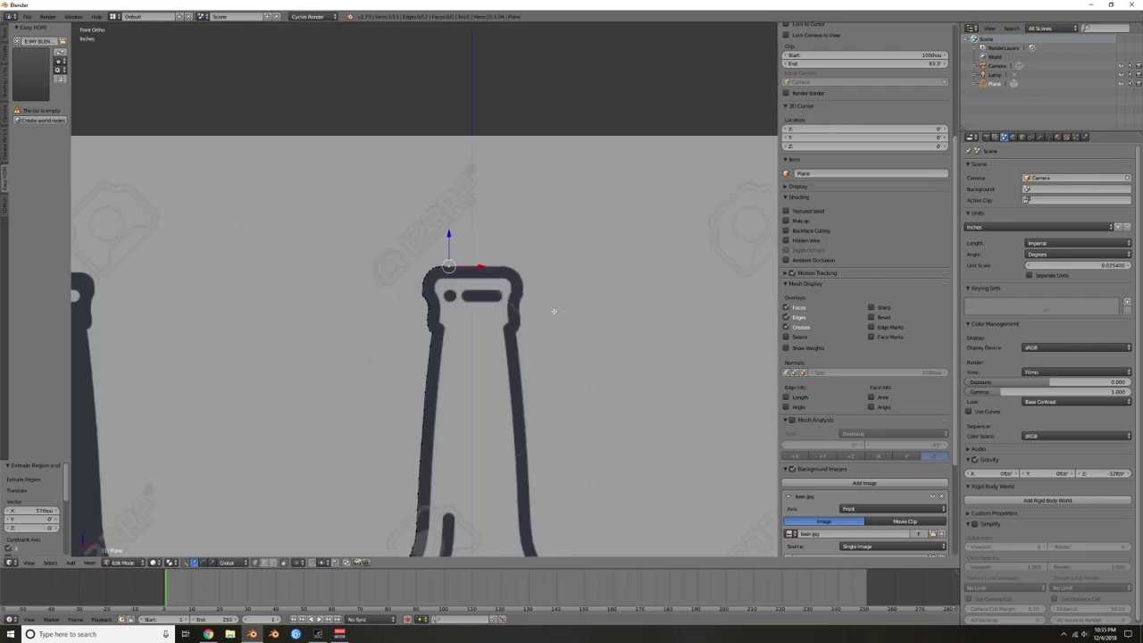
scroll(441, 300, "up", 5)
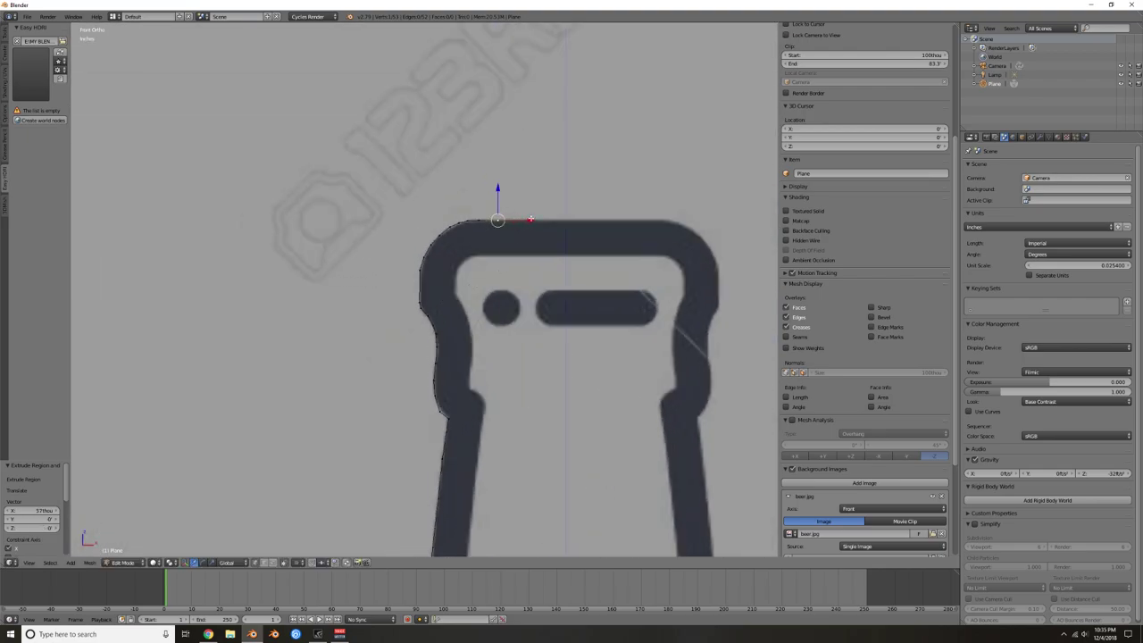
key("x")
left_click(507, 124)
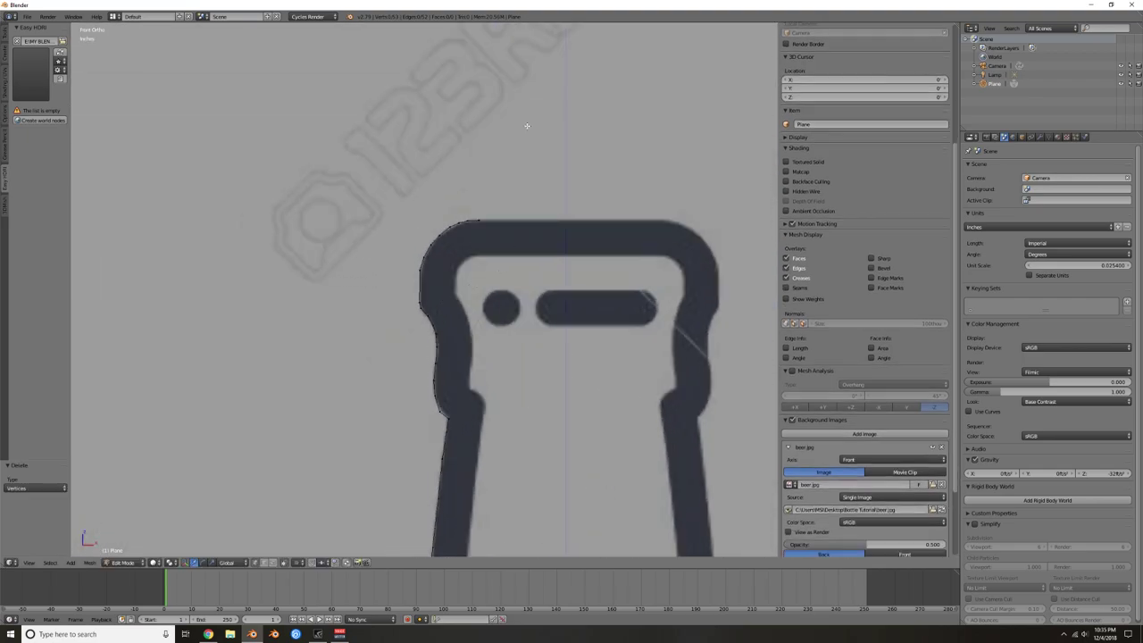
Step: Extrude two vertices from the end of the lip's top edge down into the wall of the bottle neck
right_click(480, 222)
scroll(512, 224, "down", 2)
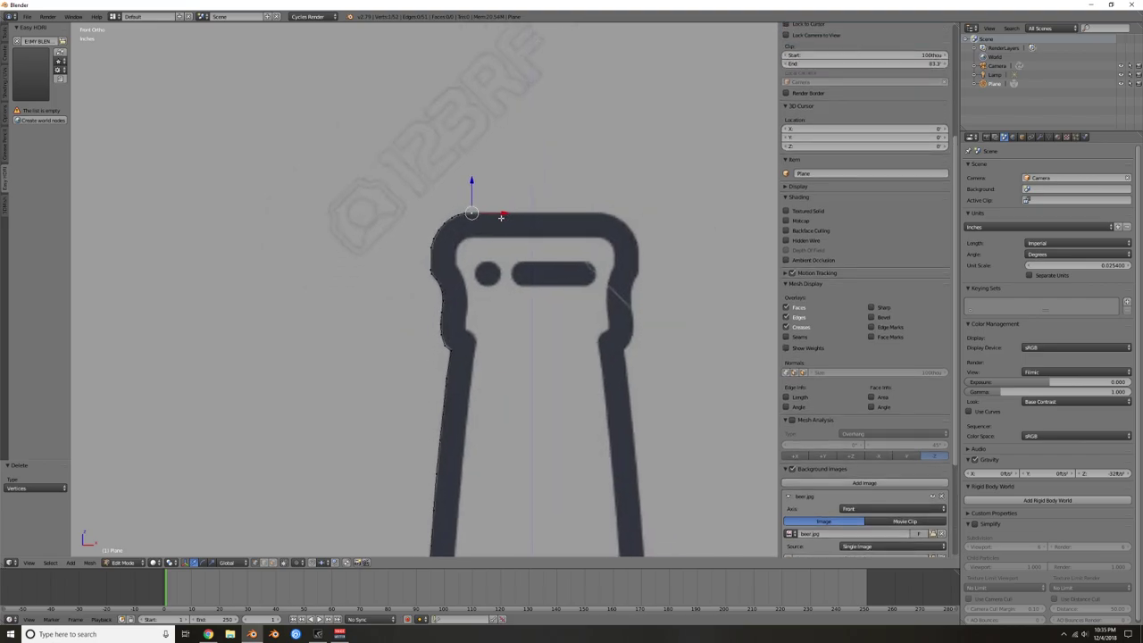
key("e")
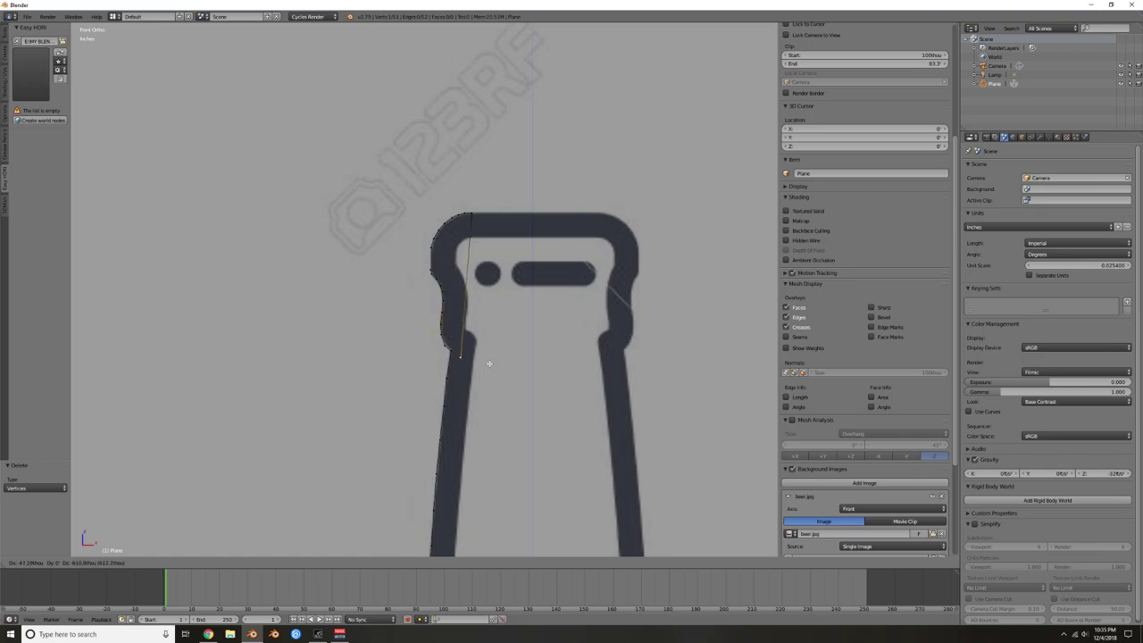
left_click(488, 359)
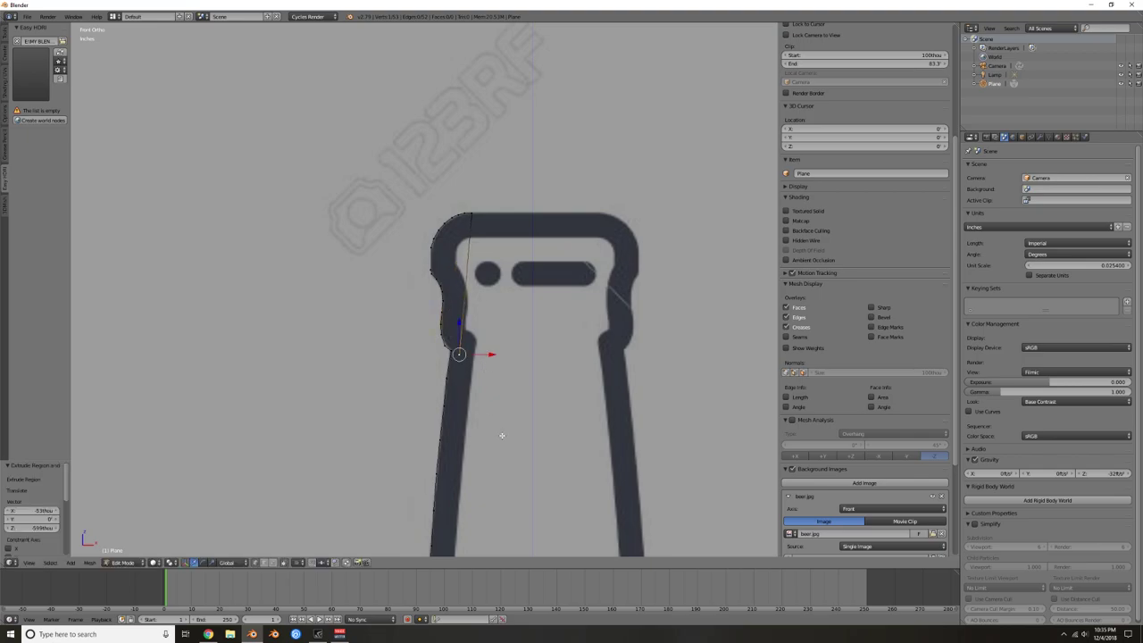
middle_click_drag(499, 434, 528, 258, "shift")
key("e")
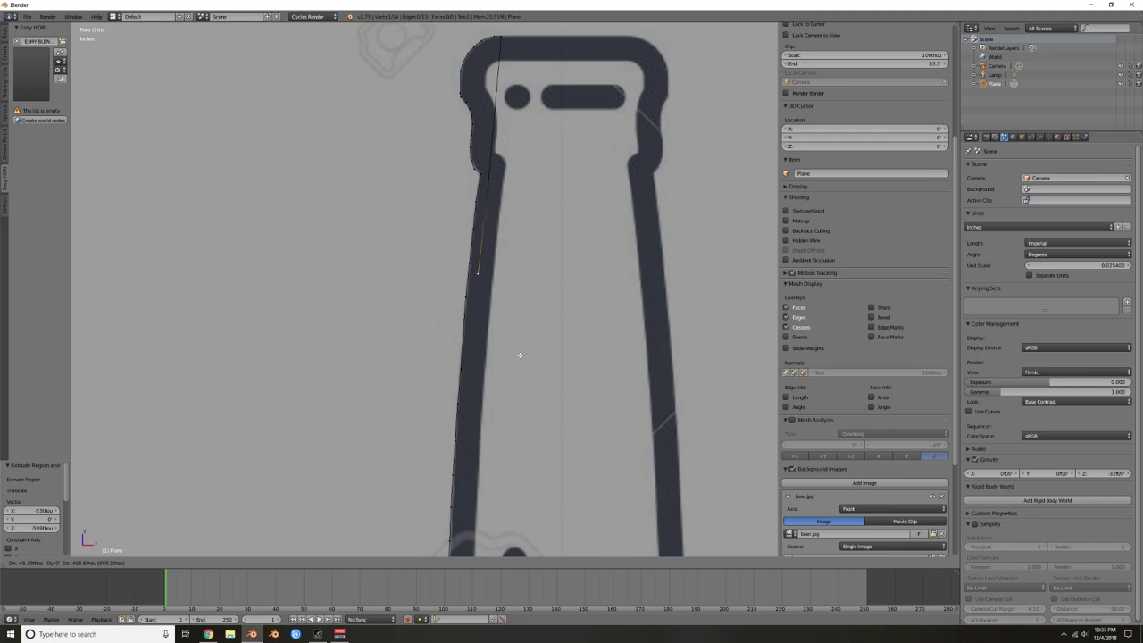
left_click(520, 355)
Step: Shift the two new neck vertices slightly along X to sit inside the neck wall
right_click(489, 178)
left_click_drag(505, 178, 502, 178)
right_click(479, 275)
left_click_drag(494, 273, 492, 273)
Step: Extrude four more vertices down the inside of the neck wall, following its taper toward the shoulder
middle_click_drag(515, 313, 526, 256, "shift")
key("e")
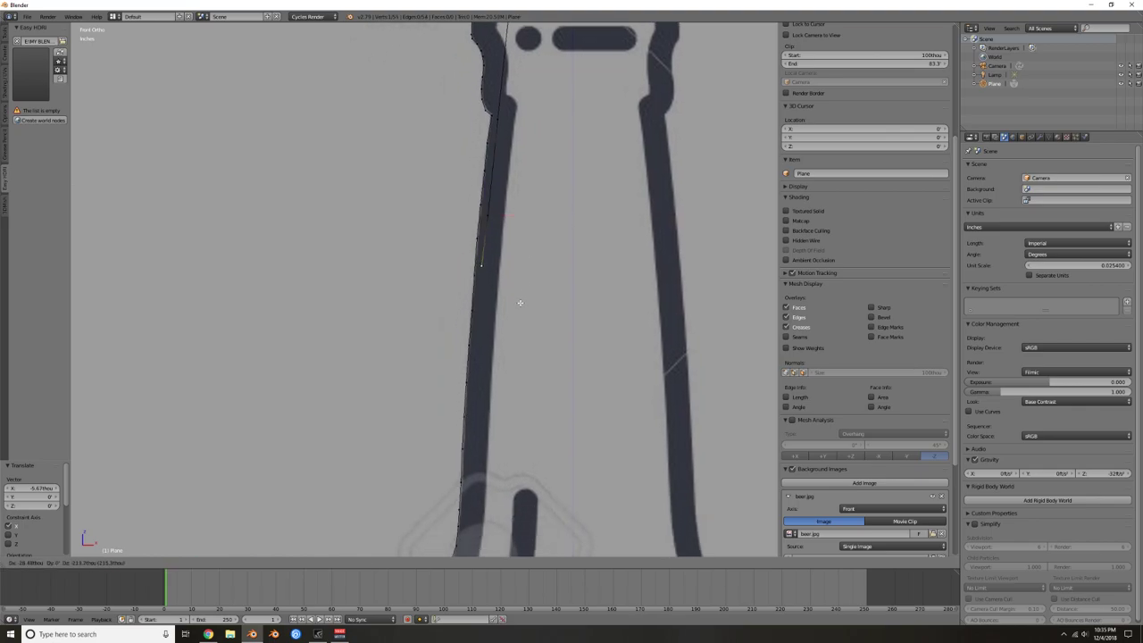
left_click(522, 306)
key("e")
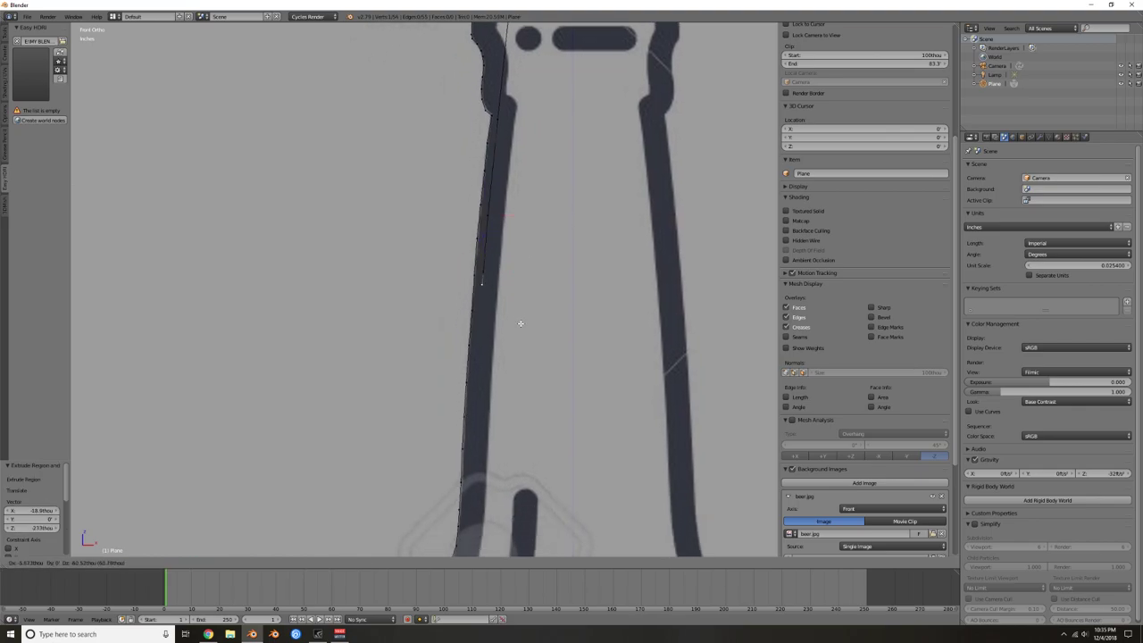
left_click(517, 352)
key("e")
left_click(512, 441)
key("e")
left_click(502, 438)
Step: Extrude five vertices from the lower neck around the bend into the shoulder, keeping within the dark wall
middle_click_drag(503, 438, 523, 211, "shift")
key("e")
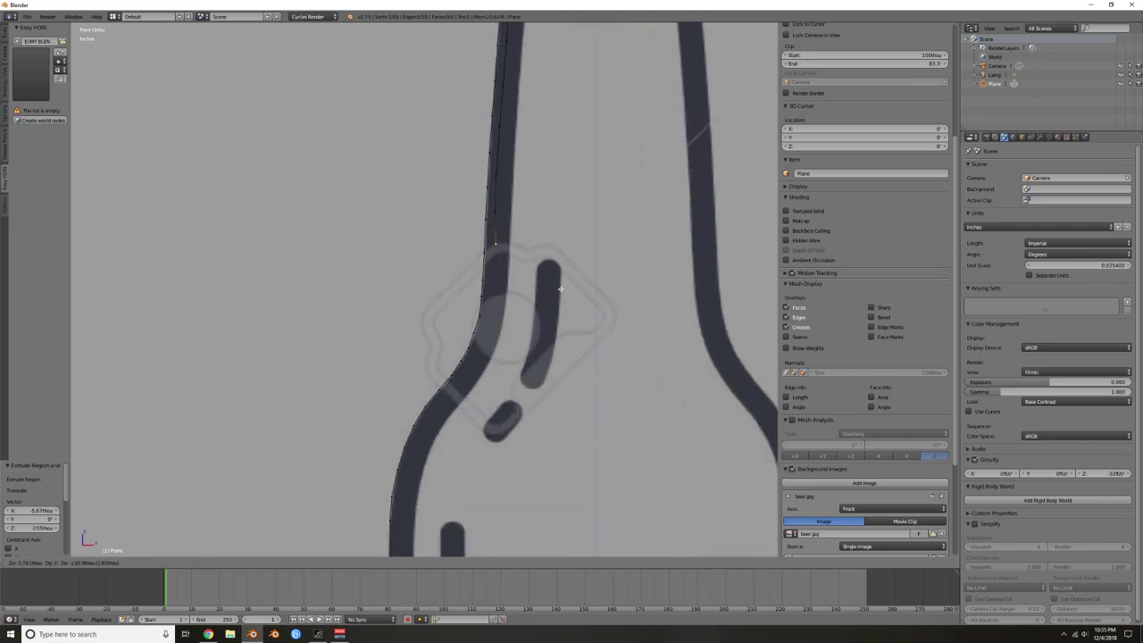
left_click(559, 292)
key("e")
left_click(557, 323)
key("e")
left_click(552, 371)
key("e")
left_click(543, 394)
key("e")
left_click(528, 451)
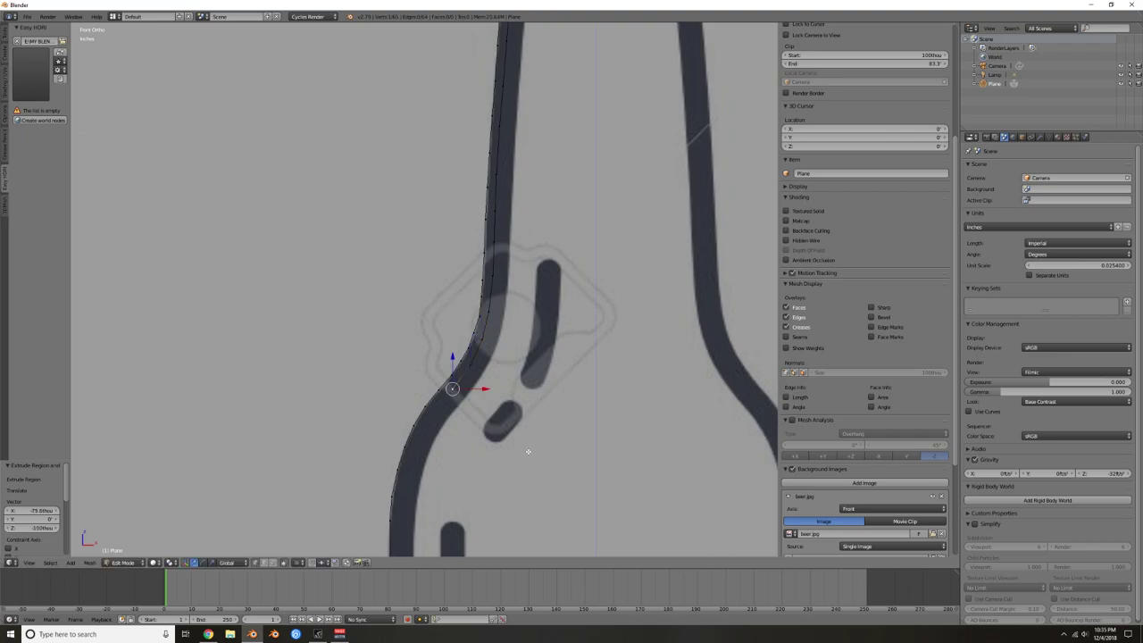
Step: Extrude five vertices along the shoulder's outward curve to the start of the straight body wall
middle_click_drag(527, 451, 562, 288, "shift")
key("e")
left_click(546, 311)
key("e")
left_click(536, 332)
key("e")
left_click(526, 362)
key("e")
left_click(518, 393)
key("e")
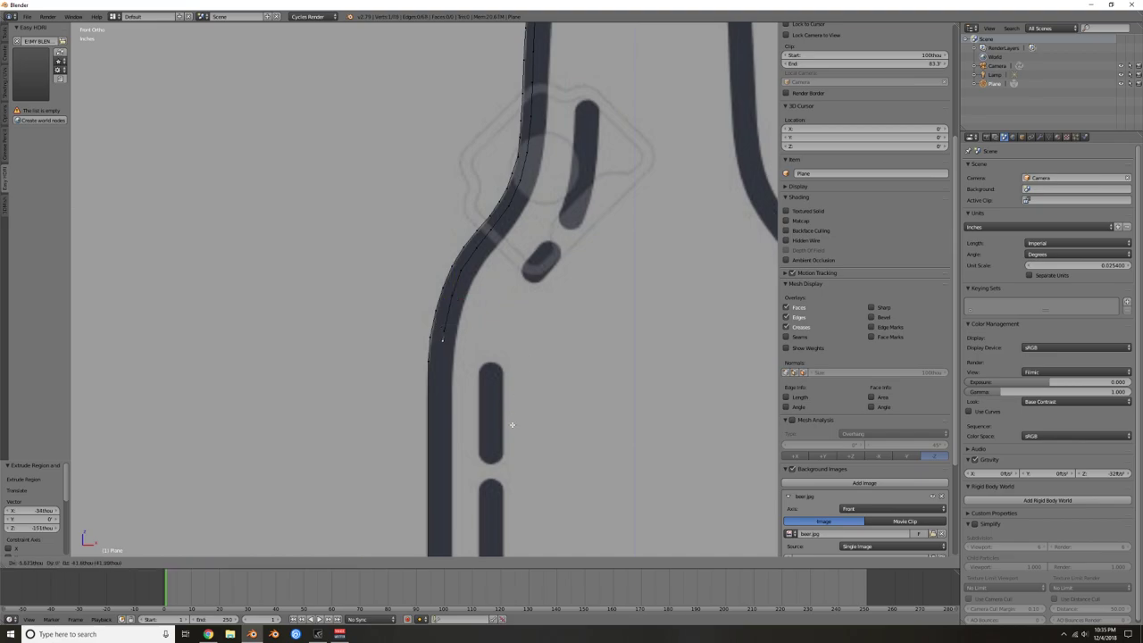
left_click(510, 446)
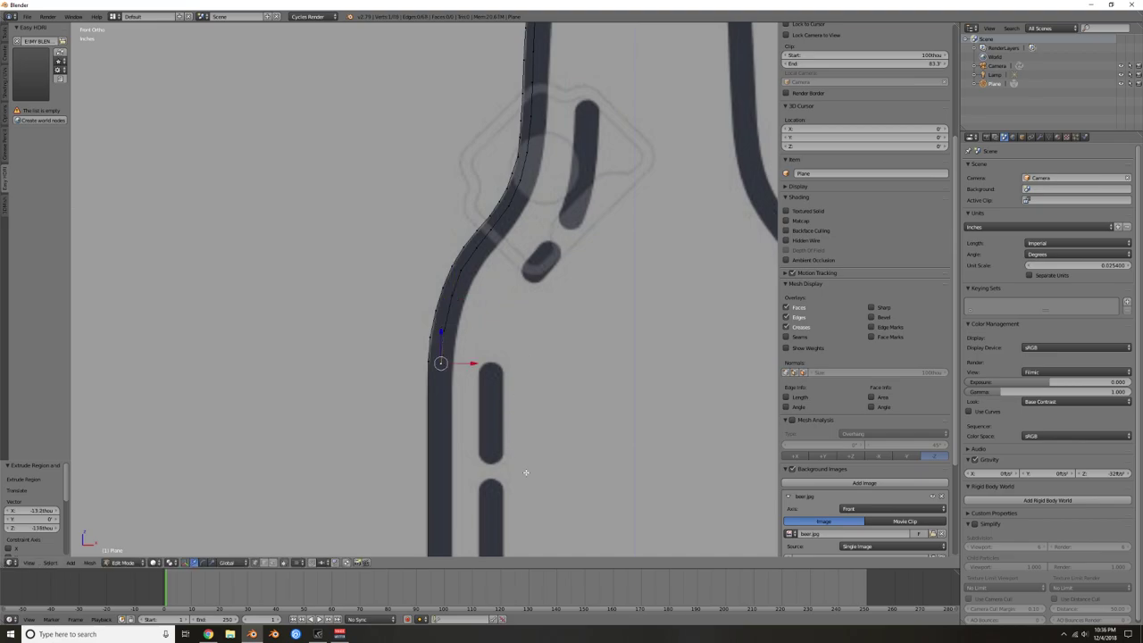
Step: Extrude one vertex straight along Z down the body wall to the start of the bottom corner
middle_click_drag(535, 466, 559, 215, "shift")
scroll(560, 291, "down", 4)
middle_click_drag(561, 301, 570, 203, "shift")
key("e")
key("e")
key("z")
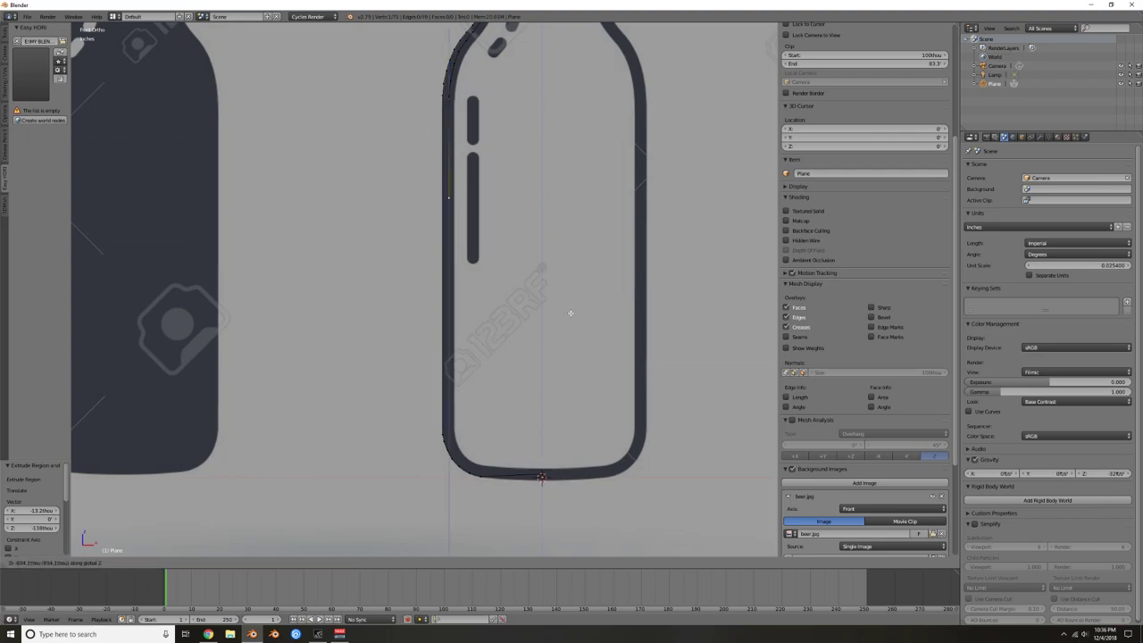
left_click(551, 496)
Step: Extrude the inner profile's vertices around the rounded bottom corner of the bottle onto the base
scroll(550, 497, "up", 4)
middle_click_drag(547, 475, 537, 195, "shift")
scroll(536, 195, "up", 4)
middle_click_drag(560, 371, 434, 286, "shift")
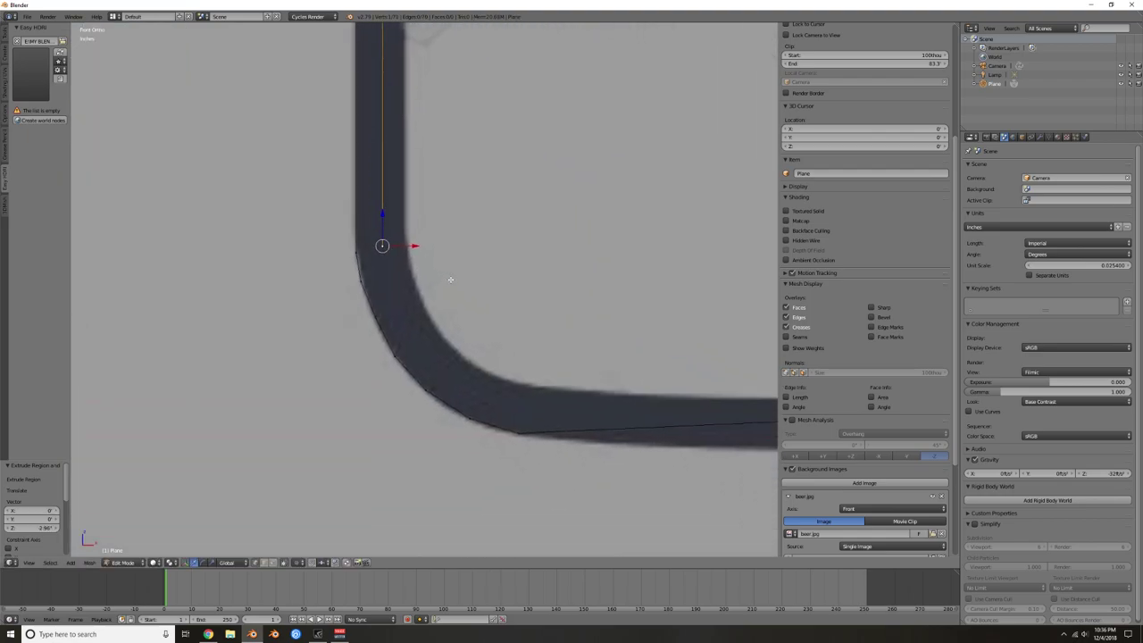
key("e")
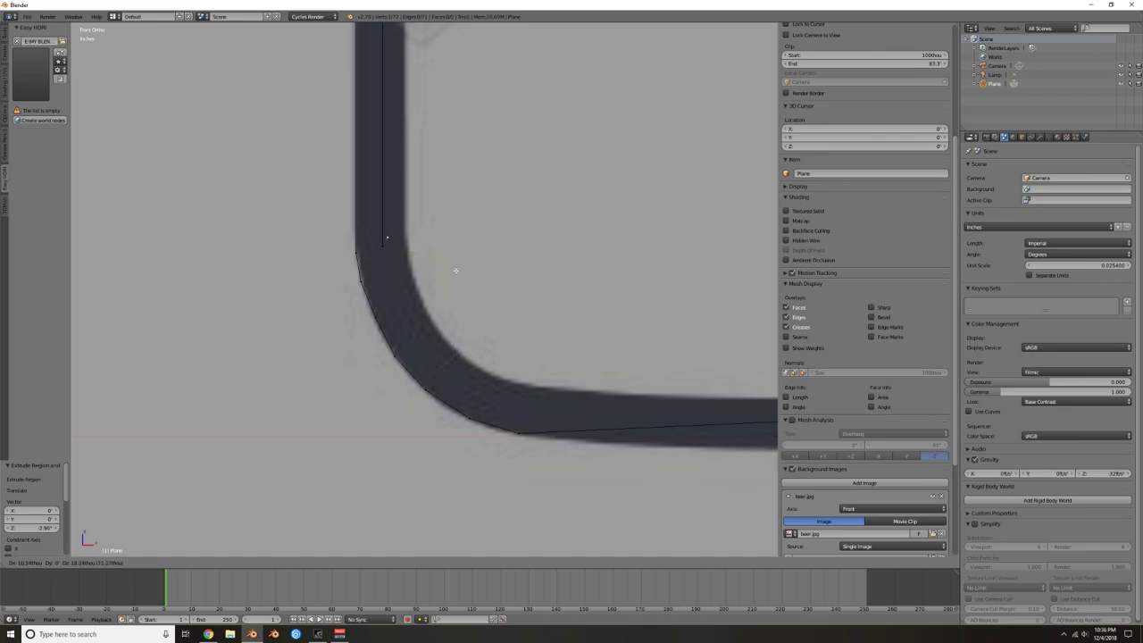
left_click(390, 280)
key("e")
left_click(476, 359)
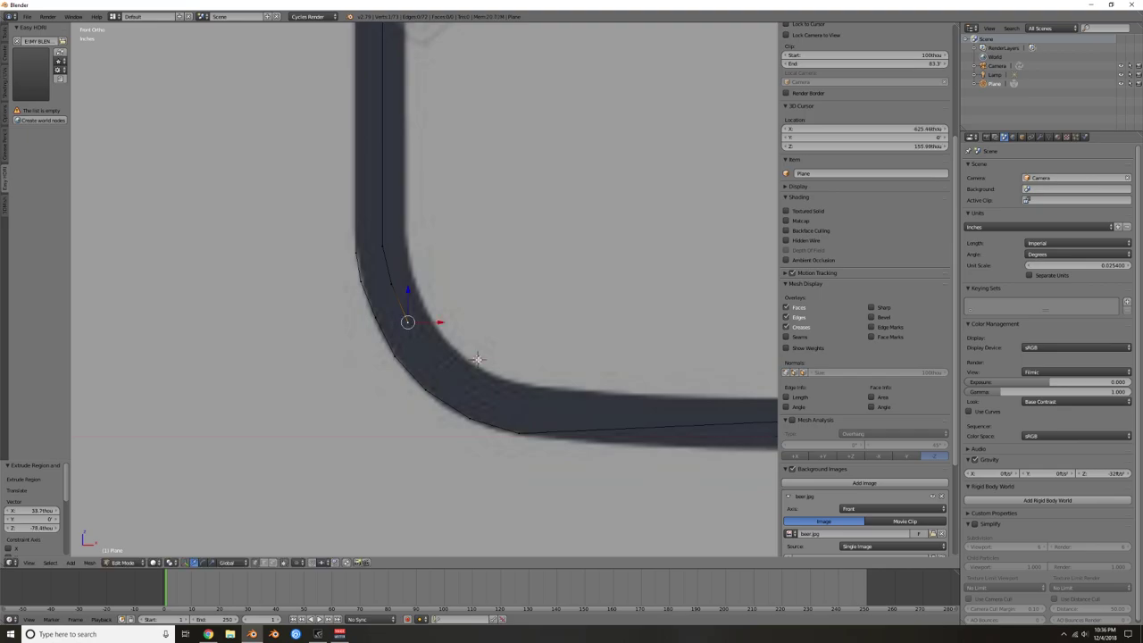
key("e")
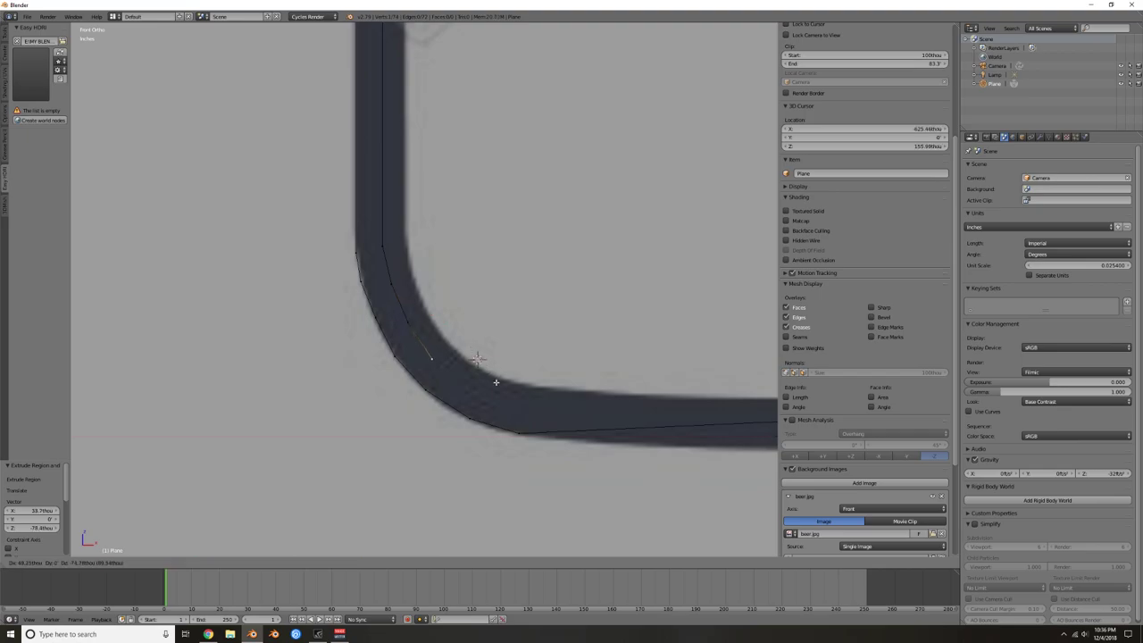
left_click(490, 377)
key("e")
left_click(540, 422)
key("e")
left_click(604, 443)
Step: Extrude vertices along the inner base, rising slightly above the reference, to the bottle's centre axis
middle_click_drag(604, 443, 456, 414, "shift")
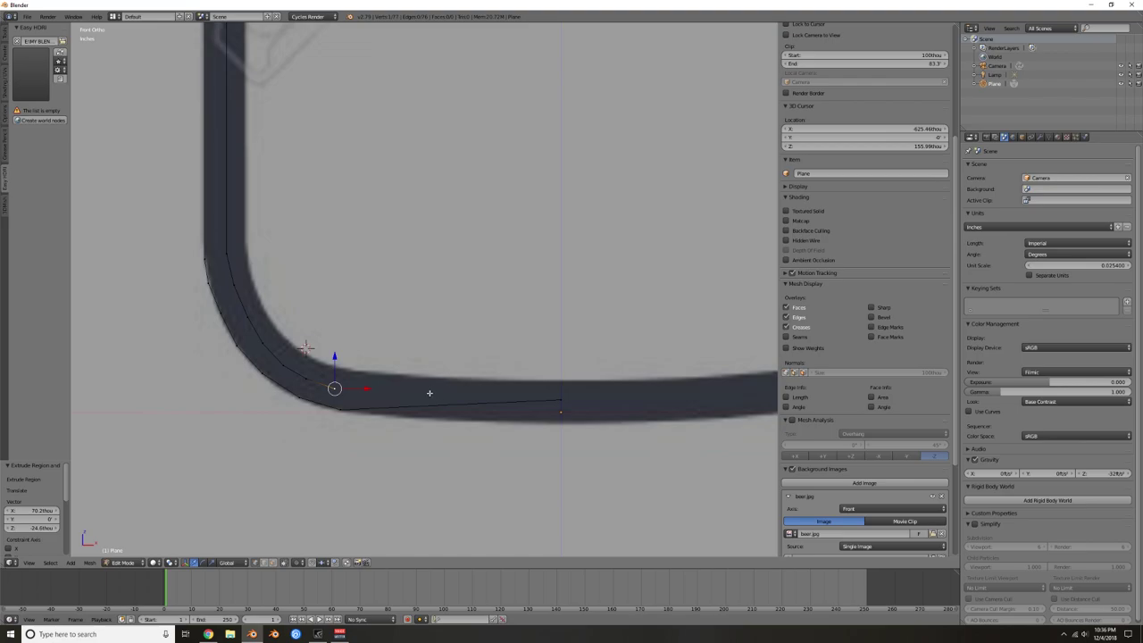
key("e")
left_click(553, 373)
key("e")
left_click(612, 372)
key("e")
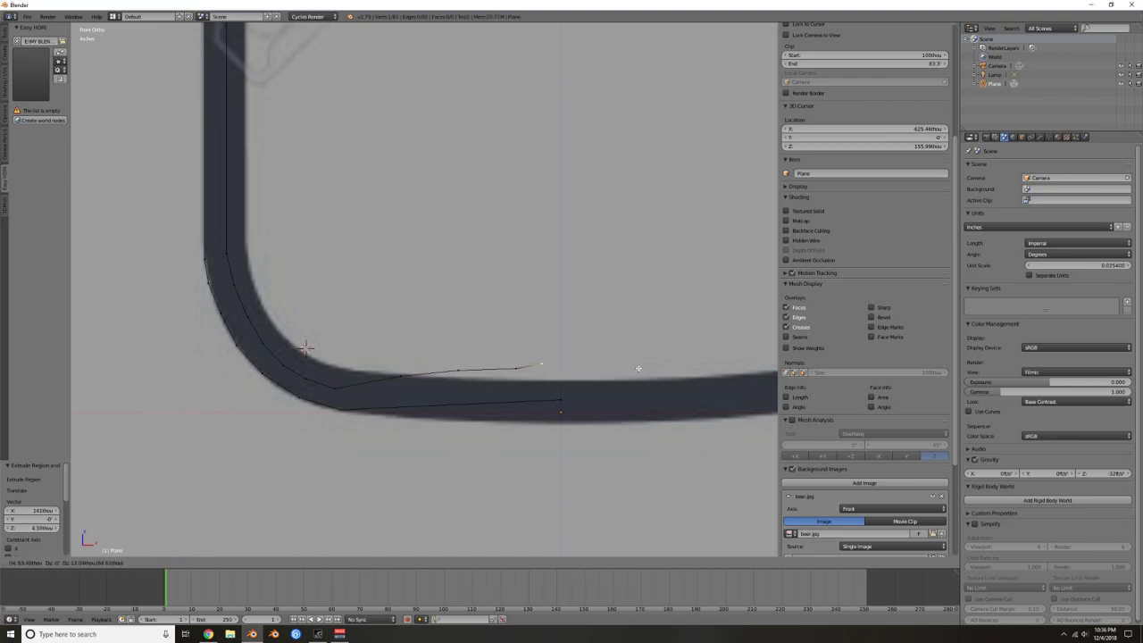
left_click(656, 371)
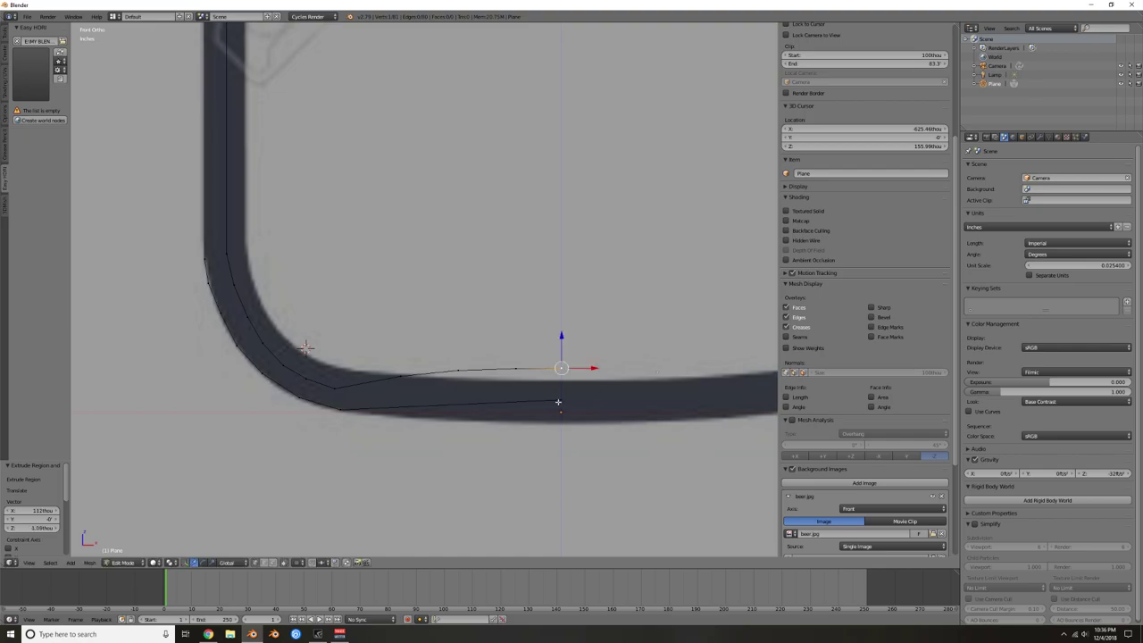
Step: Subdivide the outer base edge between the corner and the centre axis with a three-cut loop cut, without sliding
right_click(561, 399)
right_click(341, 410, "shift")
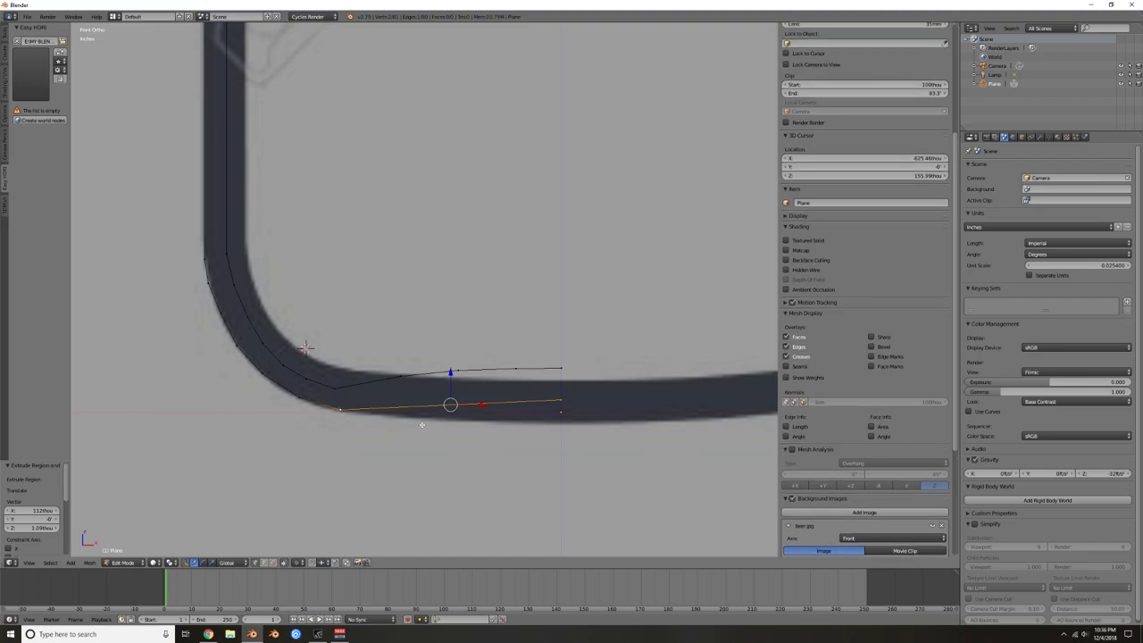
key("ctrl+r")
scroll(305, 346, "up", 1)
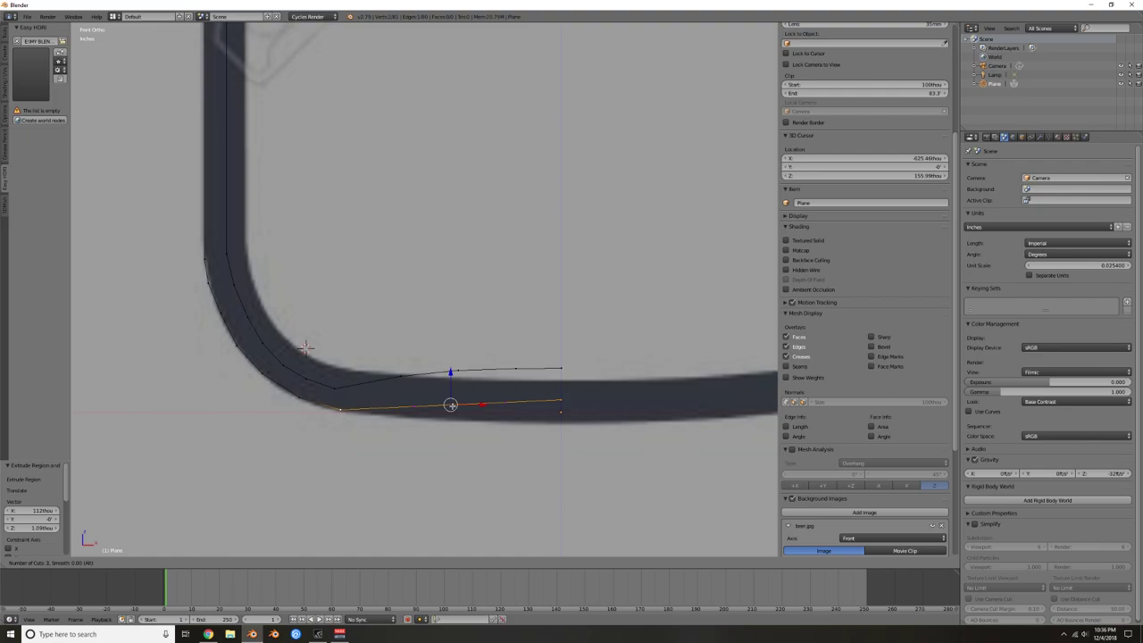
left_click(305, 347)
right_click(305, 347)
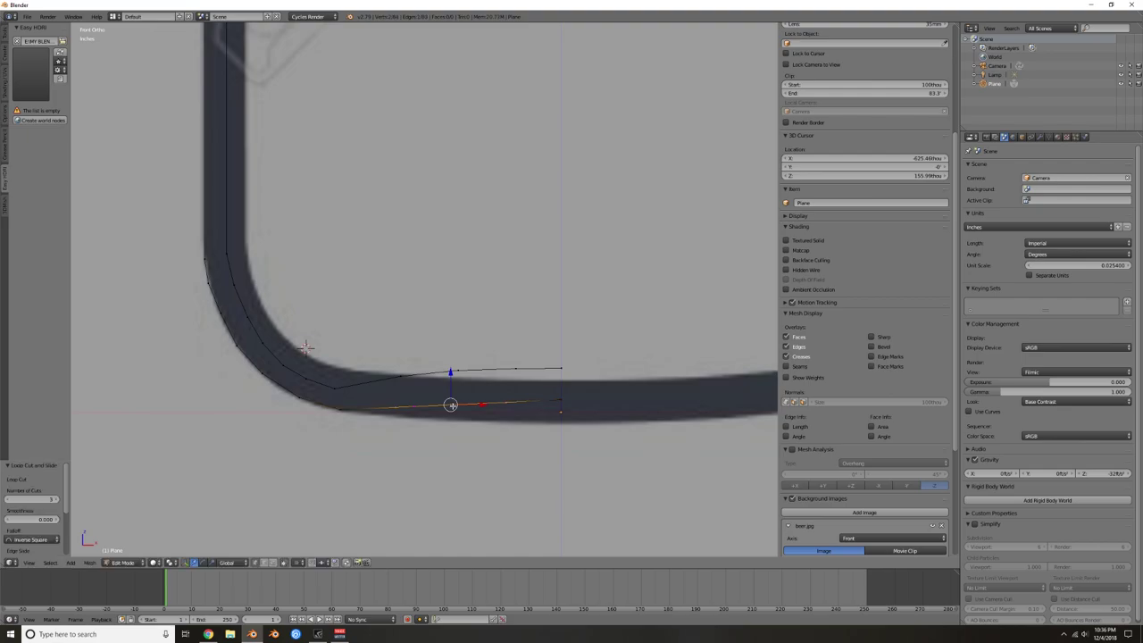
Step: Move the three new outer base vertices individually along Z to start shaping the concave underside
right_click(504, 403)
left_click_drag(506, 375, 505, 372)
key("Return")
right_click(445, 404)
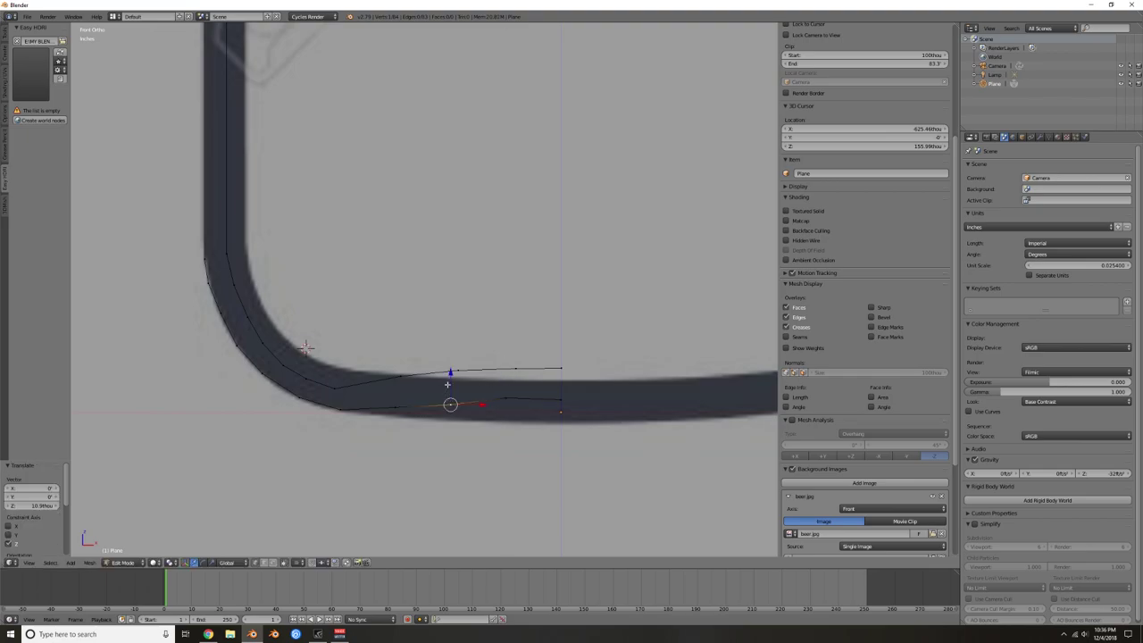
key("g")
key("z")
key("Return")
right_click(394, 389)
key("g")
key("z")
key("Return")
Step: Raise the outer base's centre vertex and its neighbour along Z to smooth the underside's curve
right_click(560, 368)
right_click(560, 402)
left_click_drag(561, 378, 560, 370)
right_click(505, 397)
key("g")
key("z")
key("Return")
Step: Raise the inner base vertex beside the centre vertex by about 4.4 thou along Z
right_click(518, 367)
key("g")
key("z")
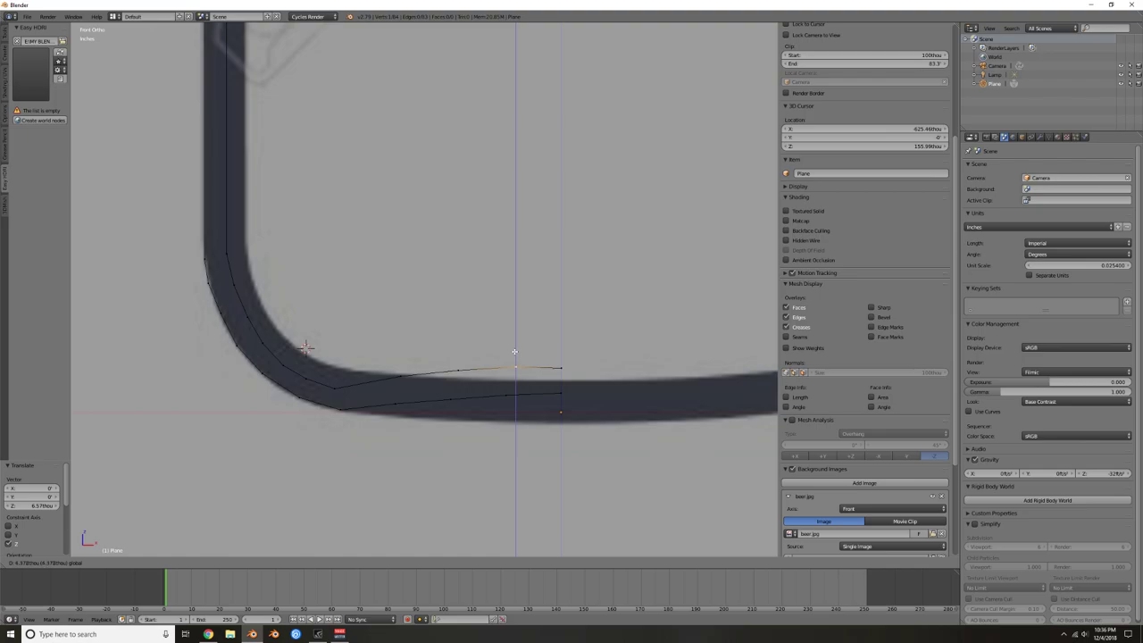
key("Return")
Step: Set the inner base's centre vertex to X 0 and select the outer base's centre vertex
right_click(561, 367)
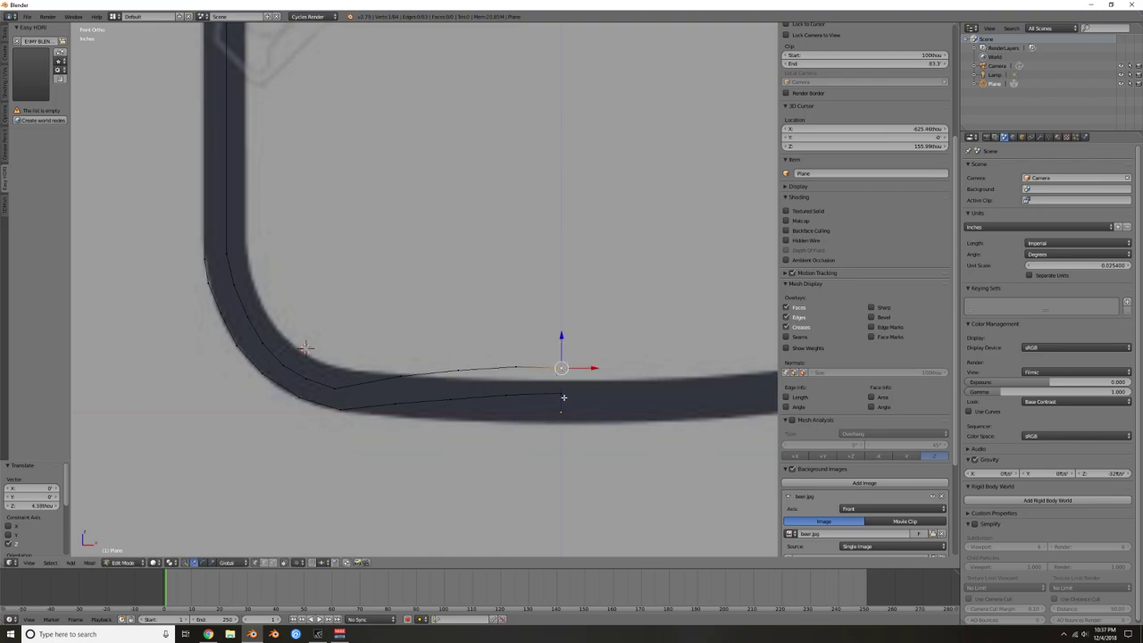
middle_click_drag(629, 261, 616, 310, "shift")
scroll(551, 438, "up", 2)
scroll(645, 340, "down", 2)
scroll(850, 281, "up", 2)
scroll(853, 286, "up", 3)
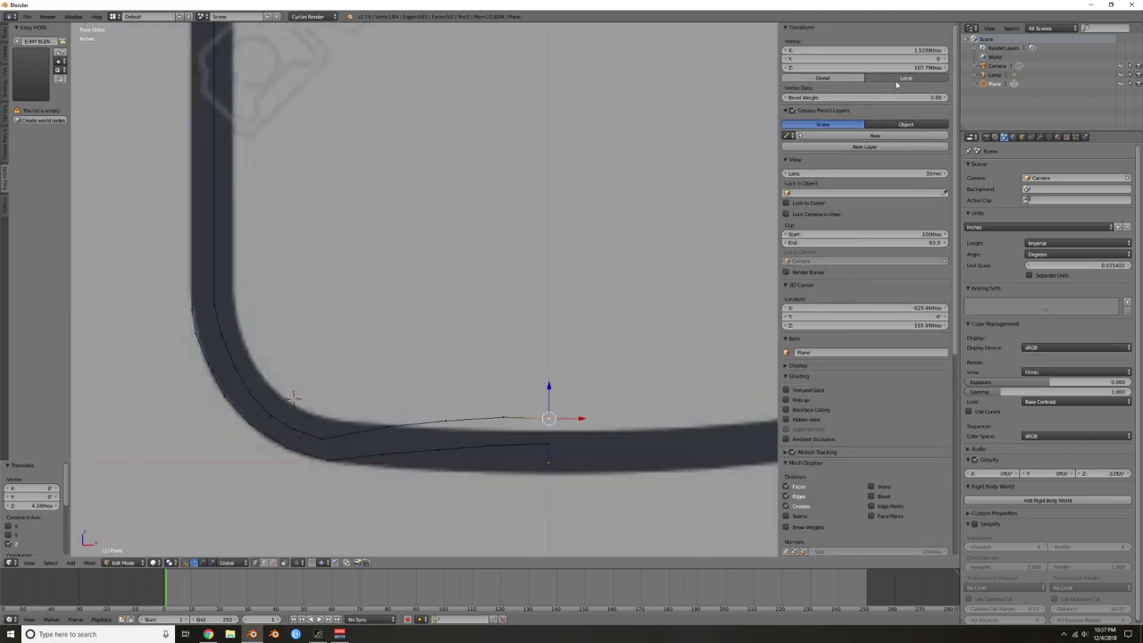
mouse_move(891, 51)
left_mouse_down()
mouse_move(880, 51)
mouse_move(929, 51)
mouse_move(891, 51)
left_mouse_up()
left_click(885, 49)
key("BackSpace")
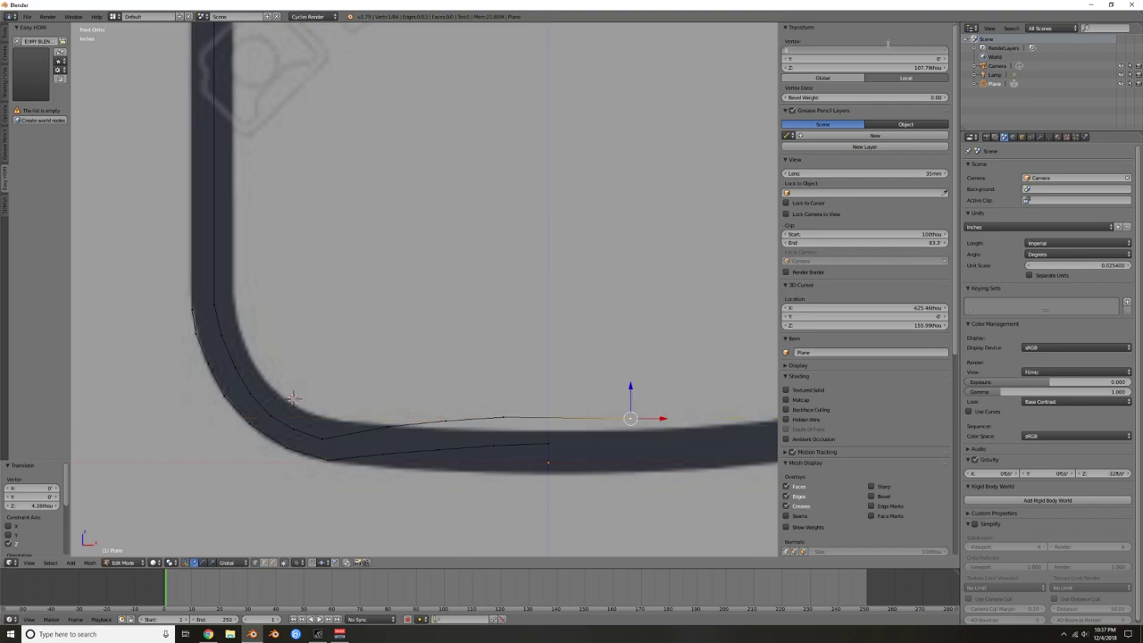
type("0")
key("Return")
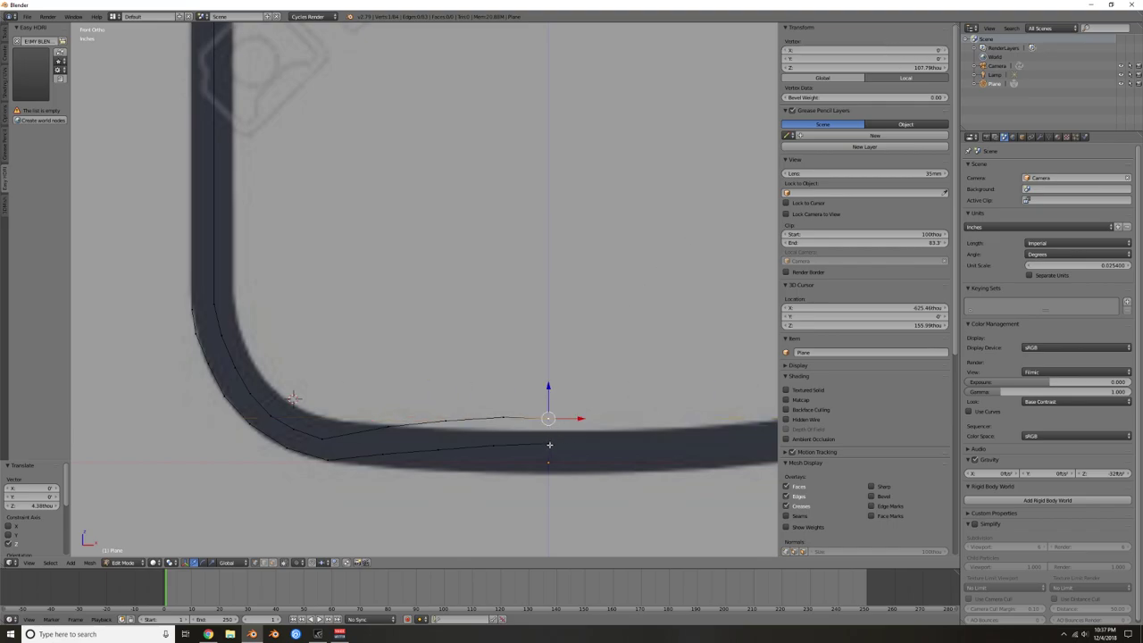
right_click(550, 445)
Step: Switch to Object Mode and inspect the full bottle half-profile and its base from an angle
scroll(625, 273, "down", 8)
middle_click_drag(451, 149, 428, 341, "shift")
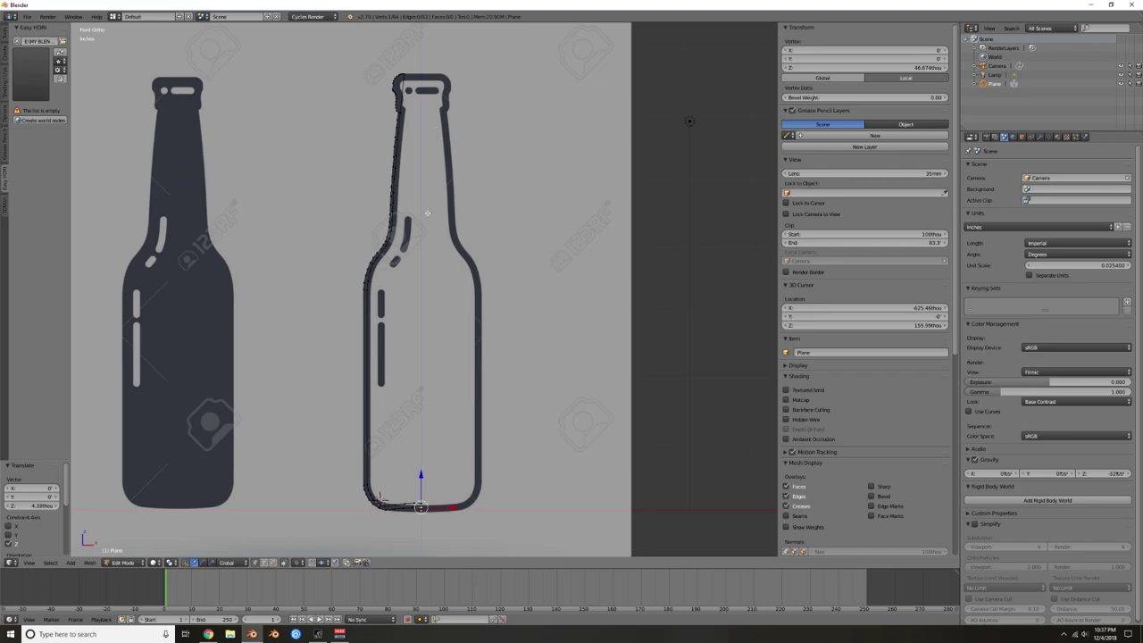
key("Tab")
scroll(454, 435, "up", 2)
scroll(455, 434, "down", 3)
middle_click_drag(449, 445, 468, 408)
scroll(449, 446, "up", 5)
scroll(449, 453, "down", 5)
scroll(464, 409, "up", 3)
middle_click_drag(505, 456, 468, 441)
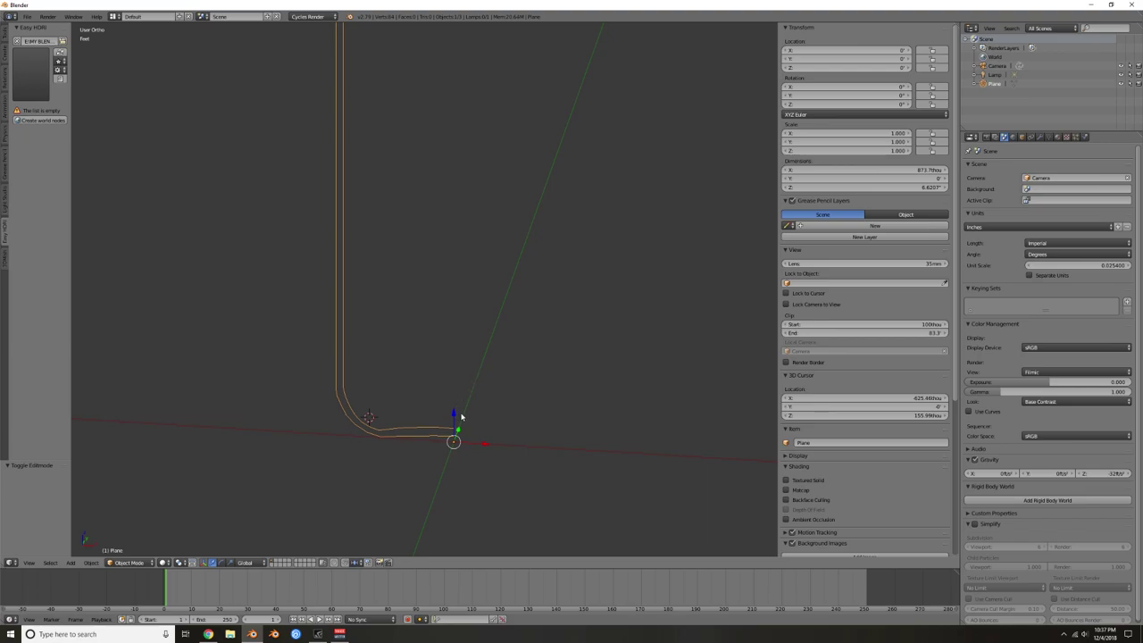
Step: Set the profile object's origin to its geometry
key("ctrl+shift+alt+c")
left_click(459, 427)
scroll(466, 375, "down", 3)
scroll(443, 332, "up", 5)
Step: Snap the 3D cursor to the selected centre vertex of the outer base in Edit Mode
middle_click_drag(479, 461, 441, 333, "shift")
scroll(441, 357, "up", 4)
key("Tab")
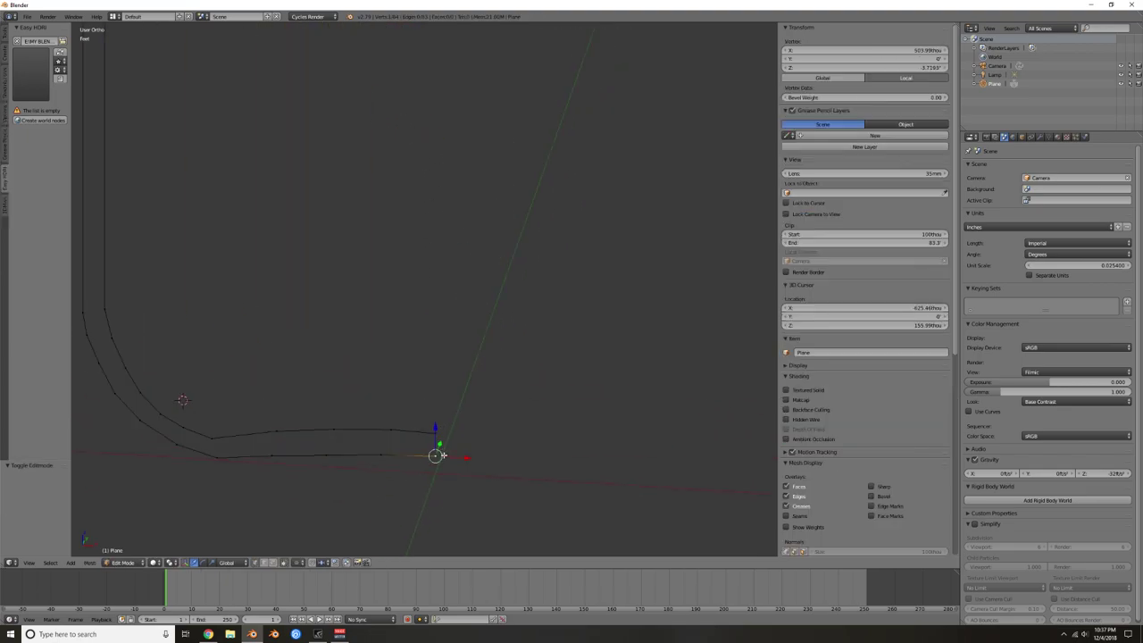
key("a")
key("a")
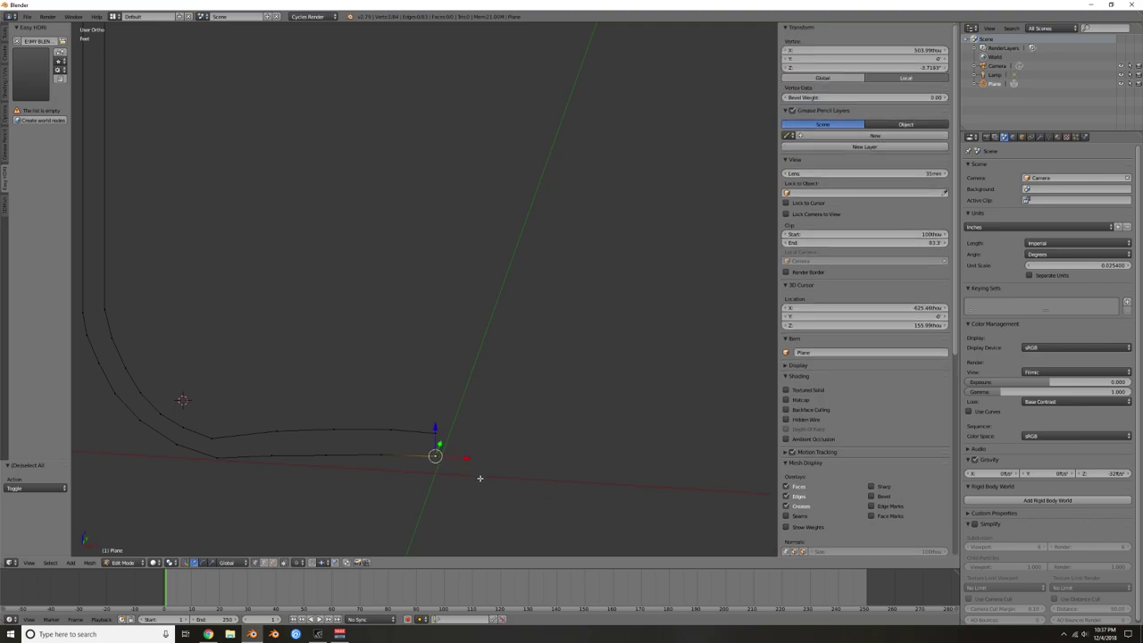
key("shift+s")
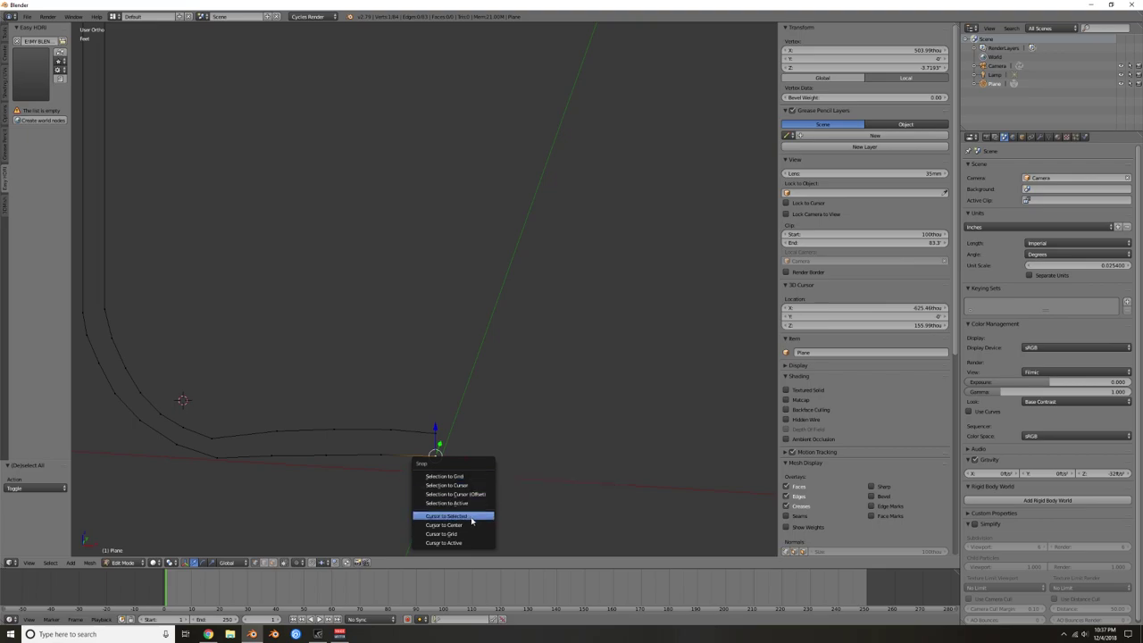
left_click(470, 518)
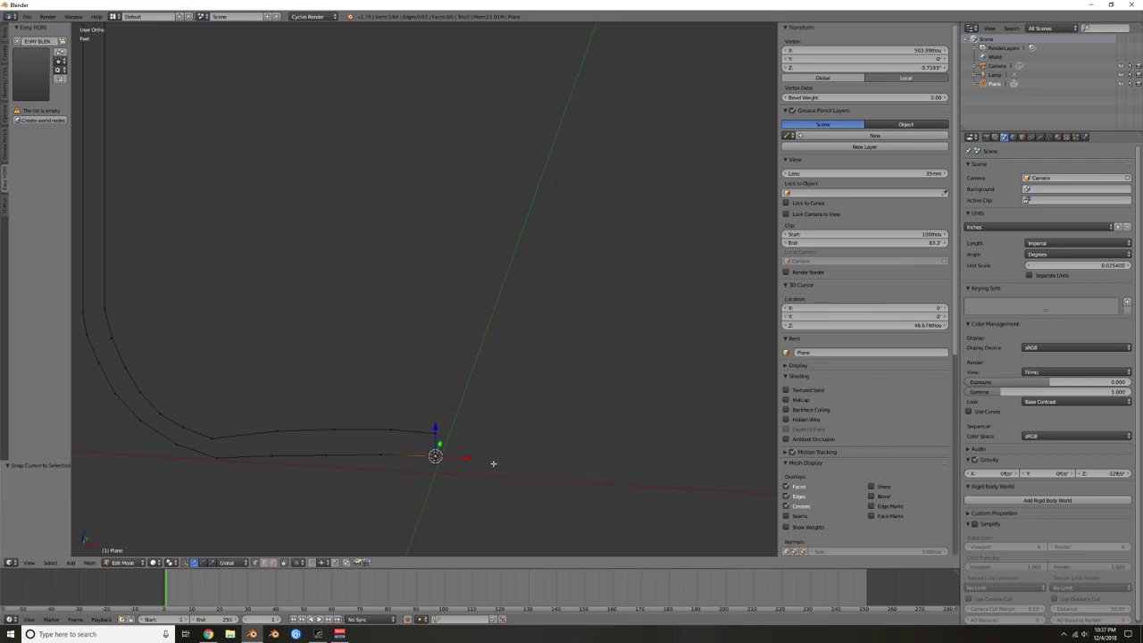
Step: Set the profile object's origin to the 3D cursor in Object Mode and check it against the reference in front view
key("Tab")
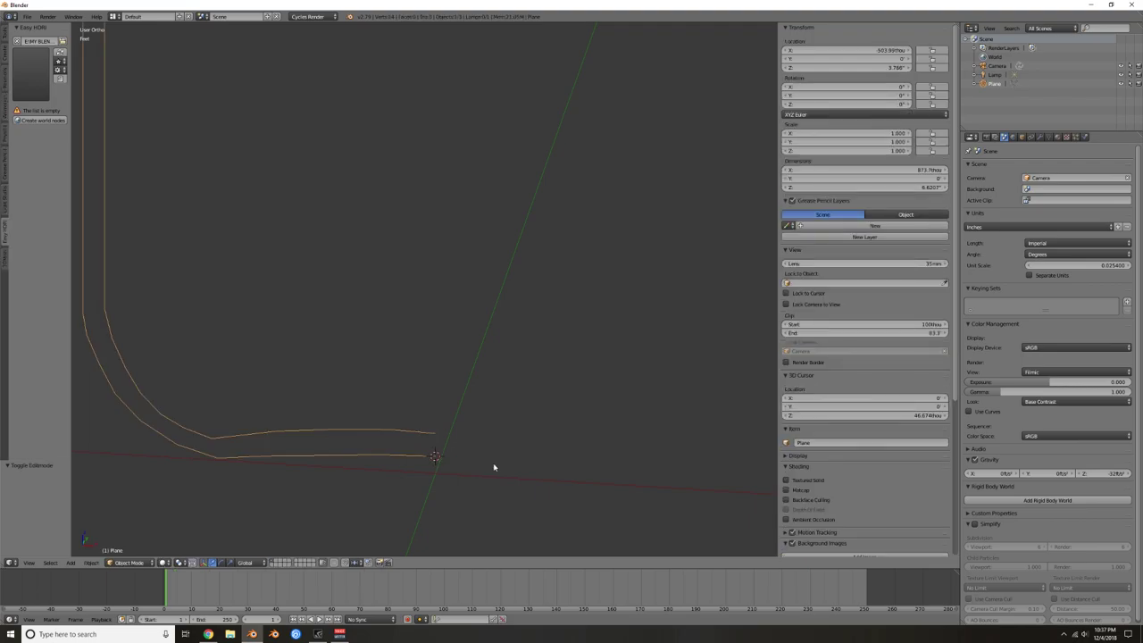
key("ctrl+shift+alt+c")
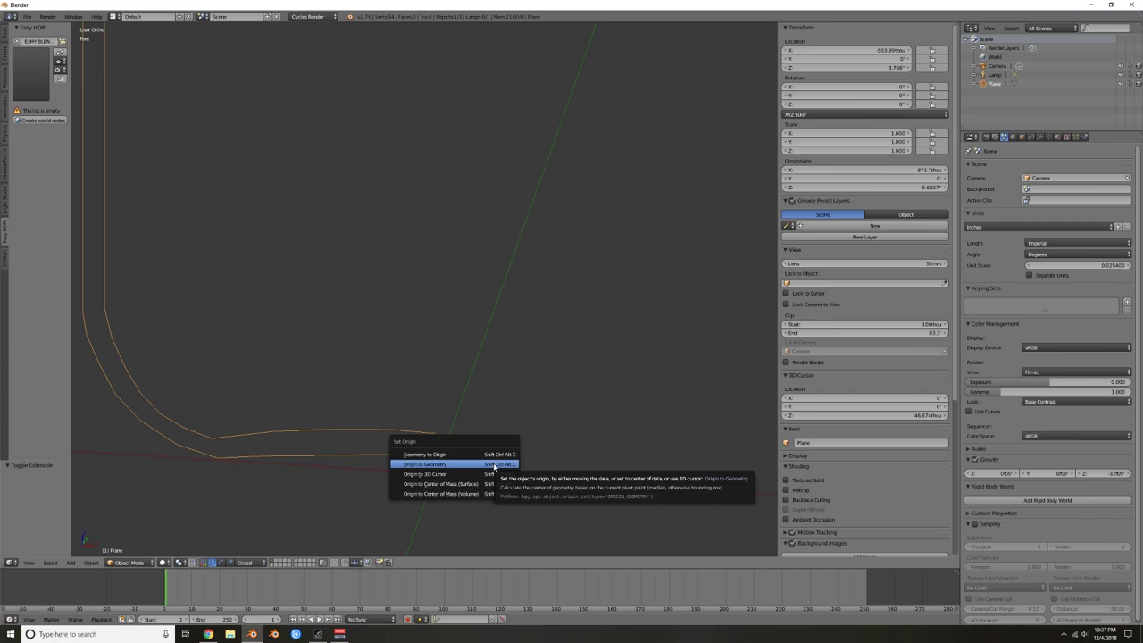
left_click(462, 474)
middle_click_drag(462, 480, 437, 464)
key("KP_1")
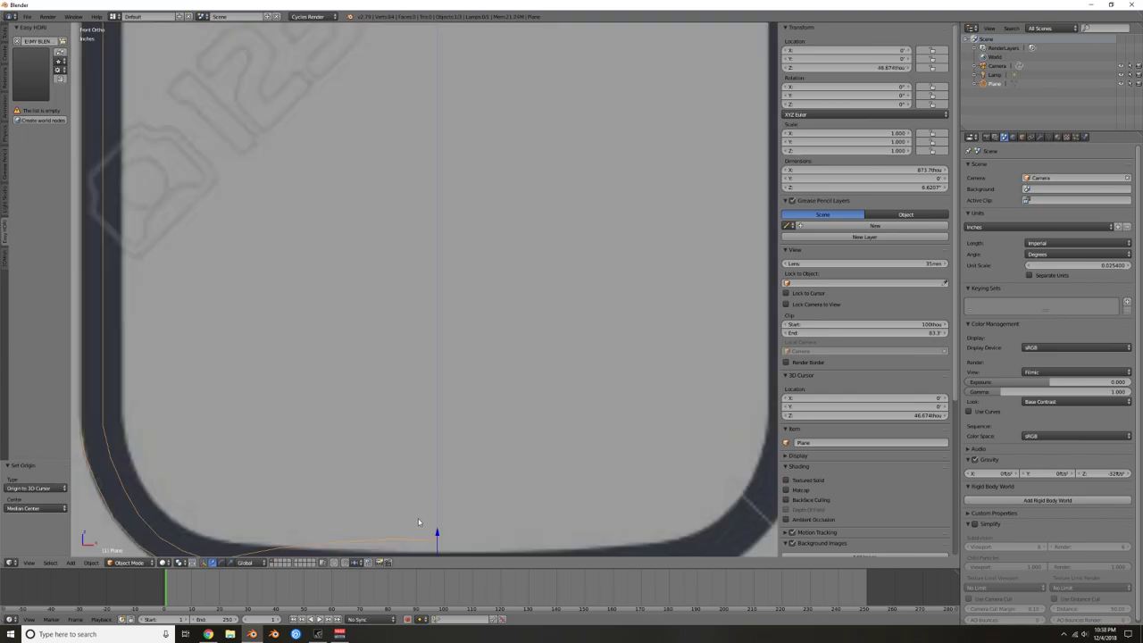
scroll(426, 519, "up", 5)
middle_click_drag(467, 487, 473, 174, "shift")
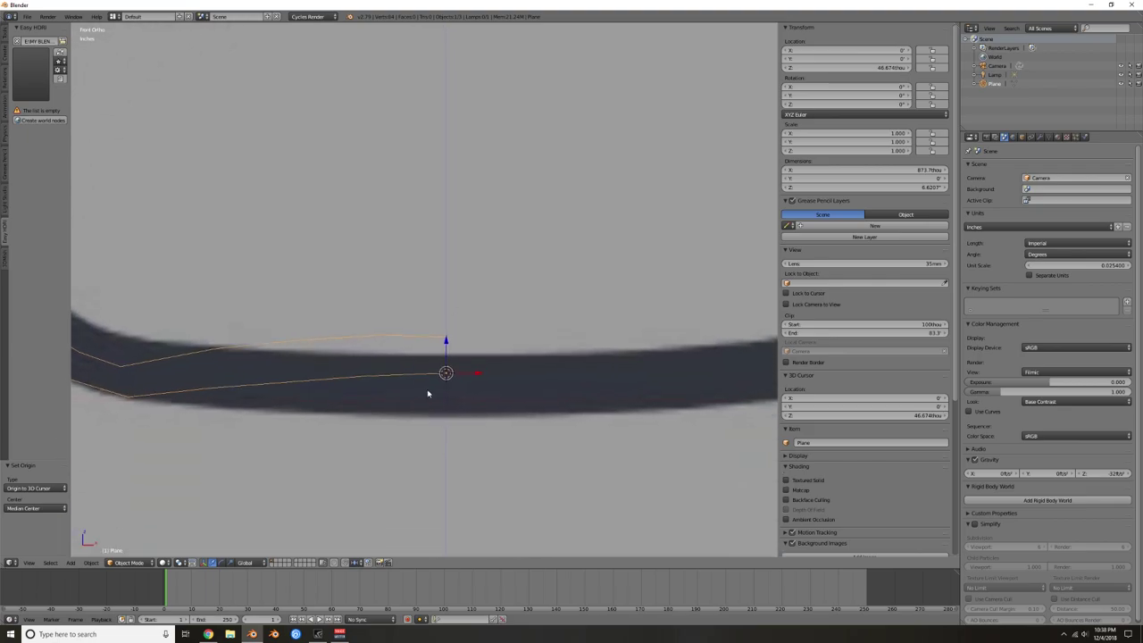
Step: Add a Screw modifier to the half-profile to revolve it into a full bottle
scroll(516, 366, "down", 5)
middle_click_drag(516, 367, 416, 336)
scroll(416, 335, "down", 1)
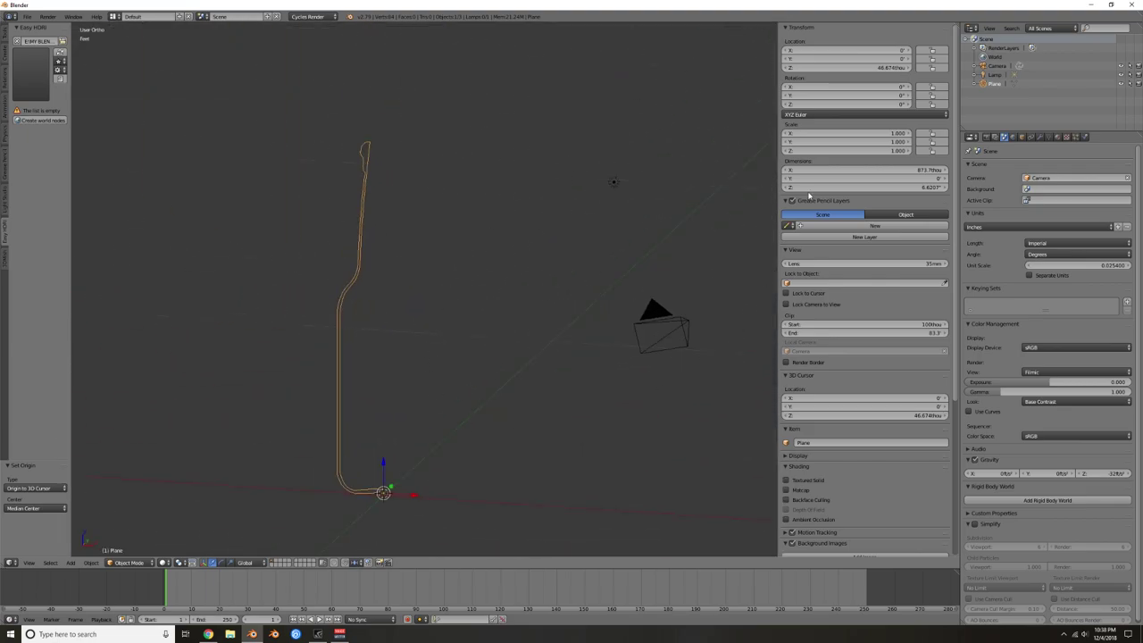
left_click(1039, 137)
left_click(1036, 167)
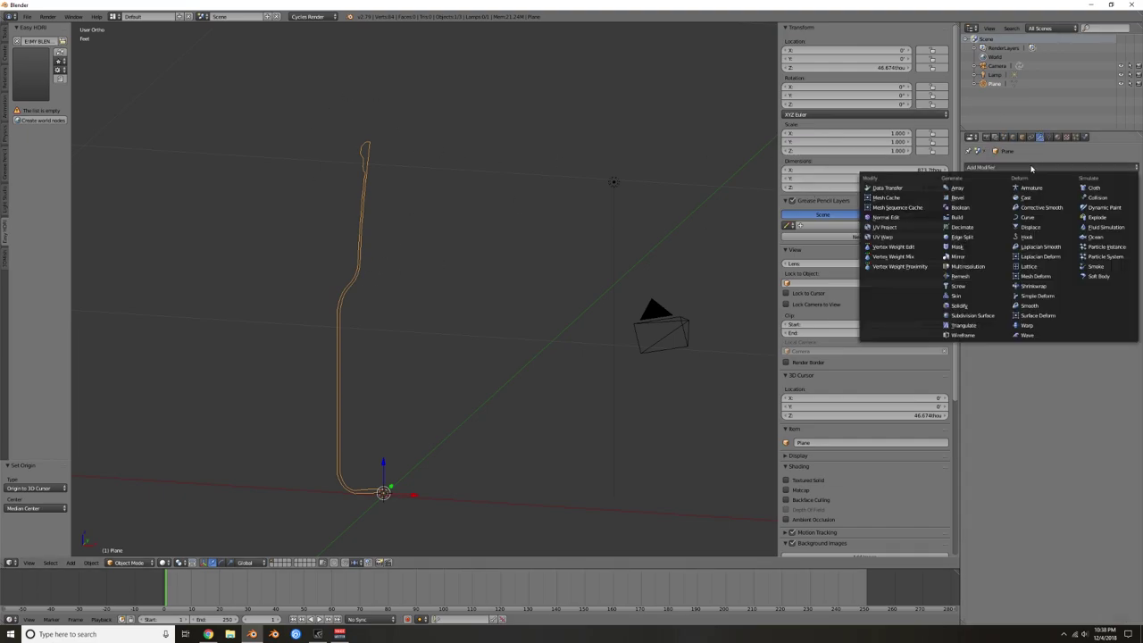
left_click(966, 286)
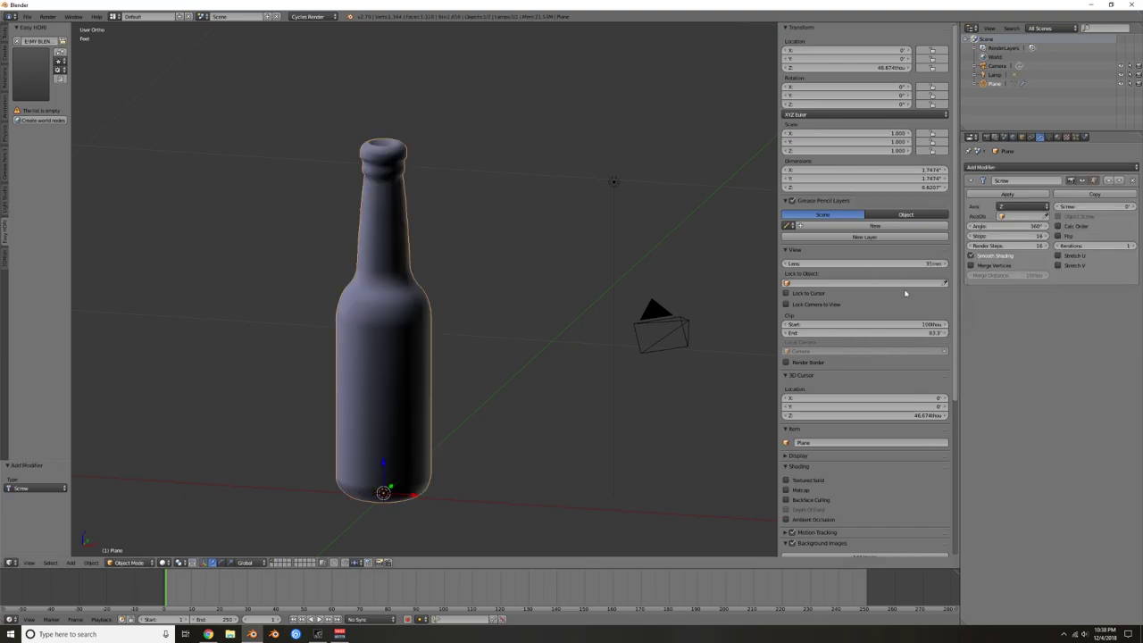
Step: Inspect the revolved bottle in wireframe and solid shading, and compare its outline with the reference image in front view
mouse_move(393, 496)
middle_mouse_down()
mouse_move(419, 496)
mouse_move(400, 497)
middle_mouse_up()
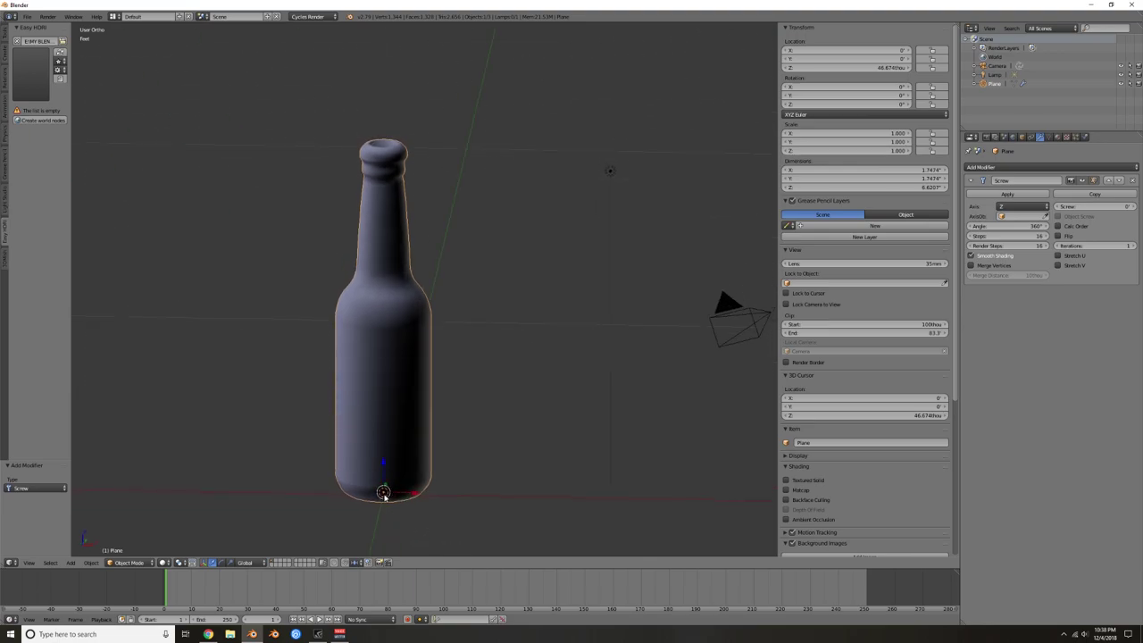
key("z")
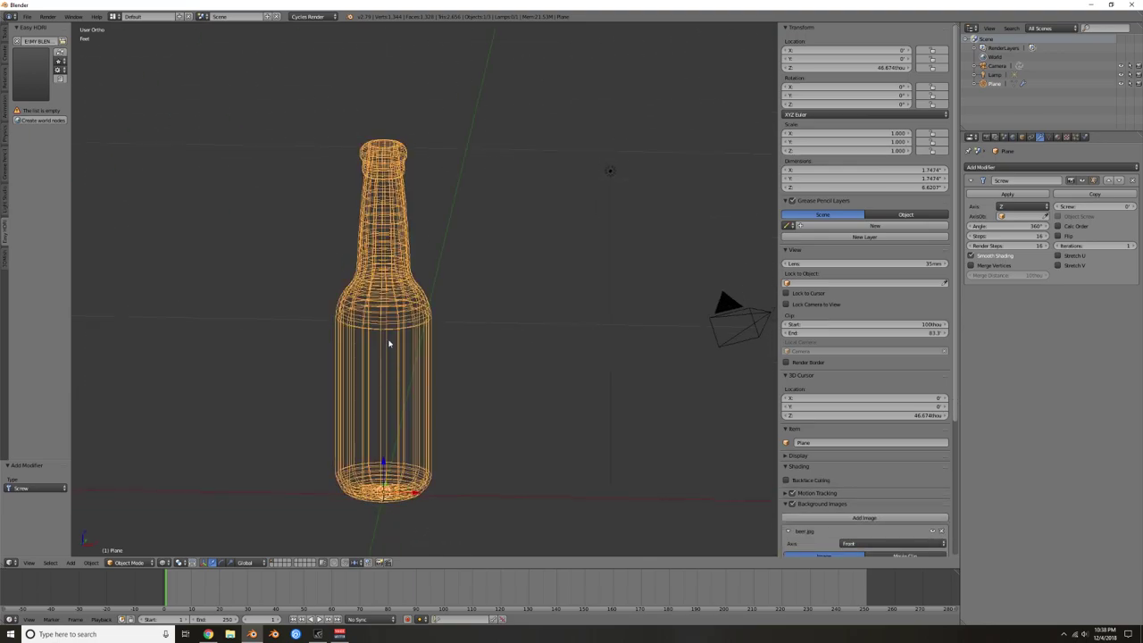
key("z")
mouse_move(372, 366)
middle_mouse_down()
mouse_move(529, 338)
mouse_move(500, 322)
mouse_move(520, 296)
middle_mouse_up()
key("z")
key("z")
key("z")
key("KP_1")
scroll(532, 331, "up", 1)
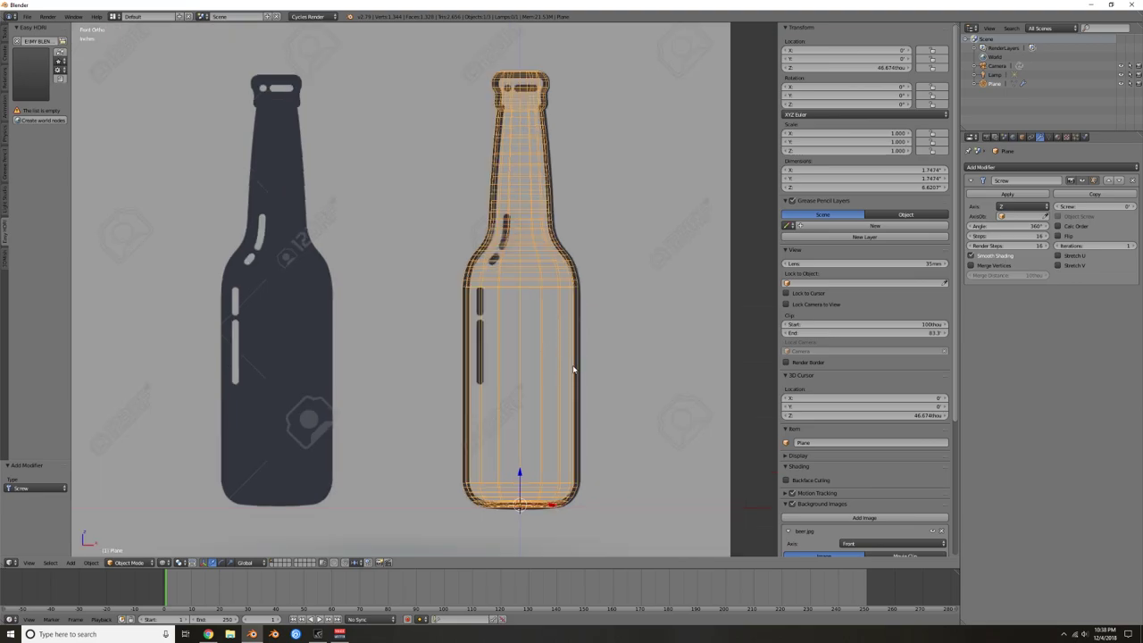
middle_click_drag(576, 368, 597, 359)
key("z")
mouse_move(598, 316)
middle_mouse_down()
mouse_move(542, 304)
mouse_move(530, 339)
mouse_move(544, 303)
middle_mouse_up()
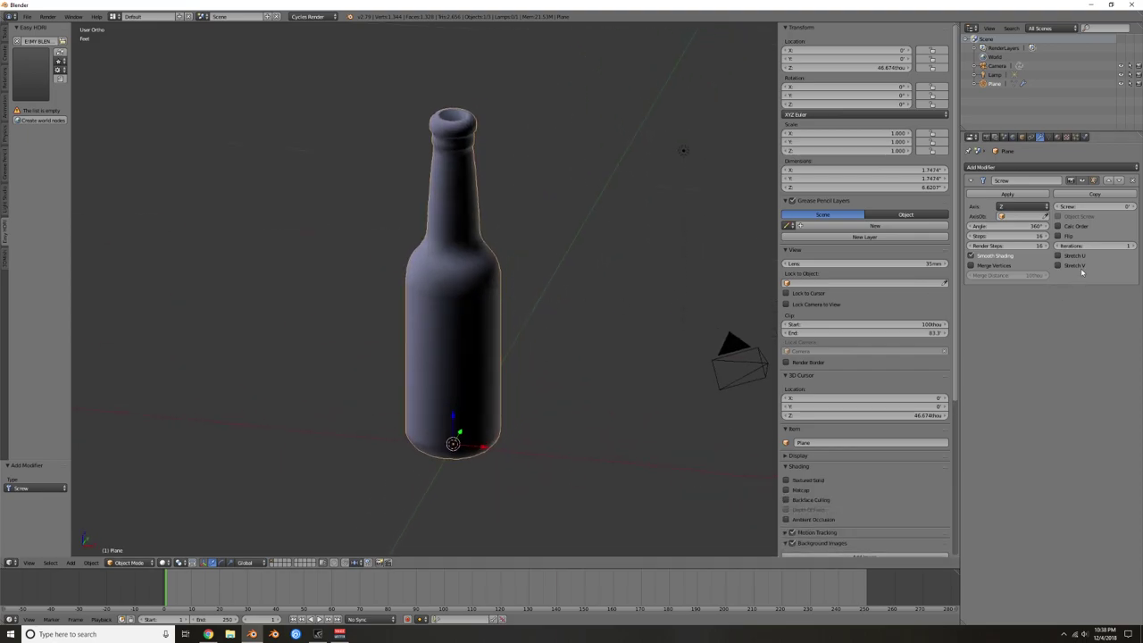
Step: Toggle the Screw modifier's Flip option on and back off, check the wireframe, and apply the modifier to the bottle
left_click(1058, 235)
left_click(1058, 235)
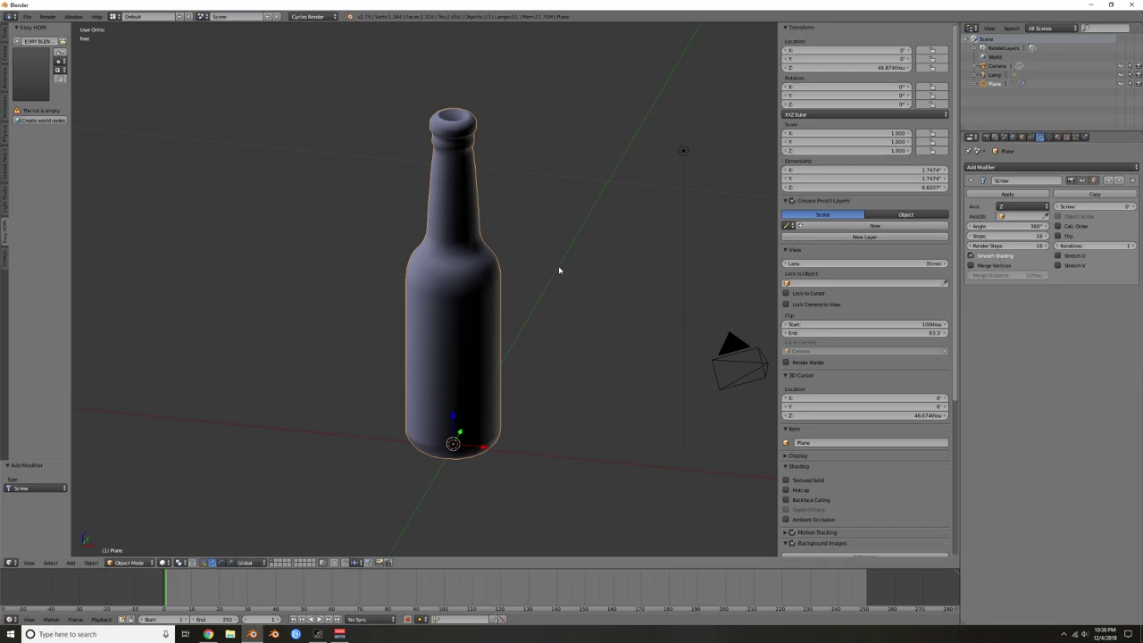
key("z")
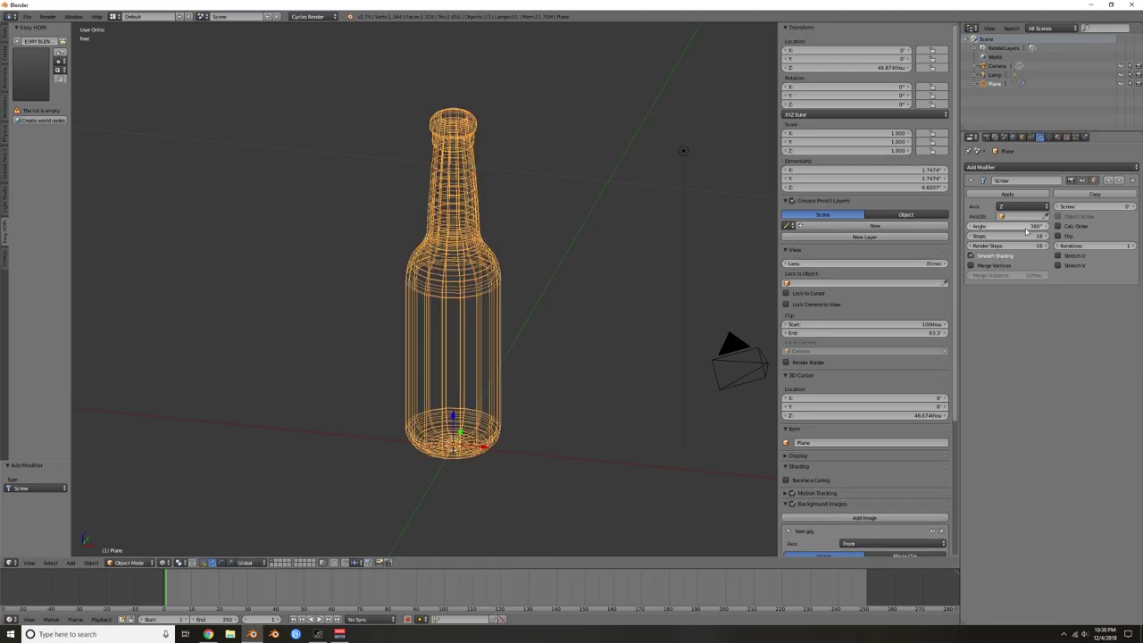
key("z")
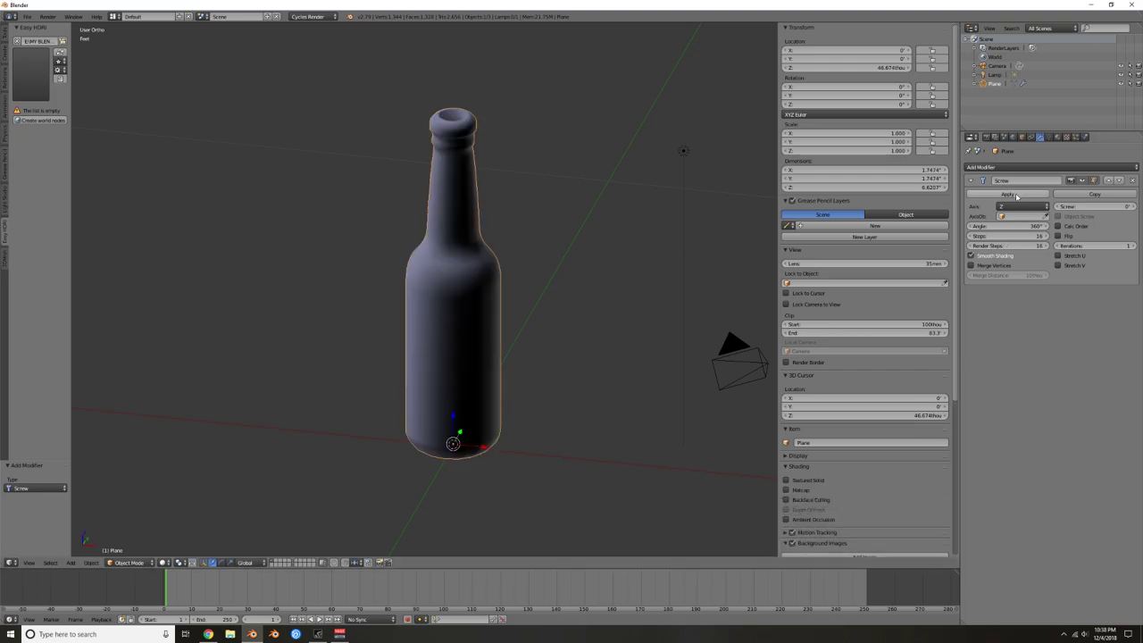
left_click(1007, 194)
Step: Cut 17 evenly spaced horizontal edge loops around the bottle's straight body in Edit Mode and return to Object Mode
key("Tab")
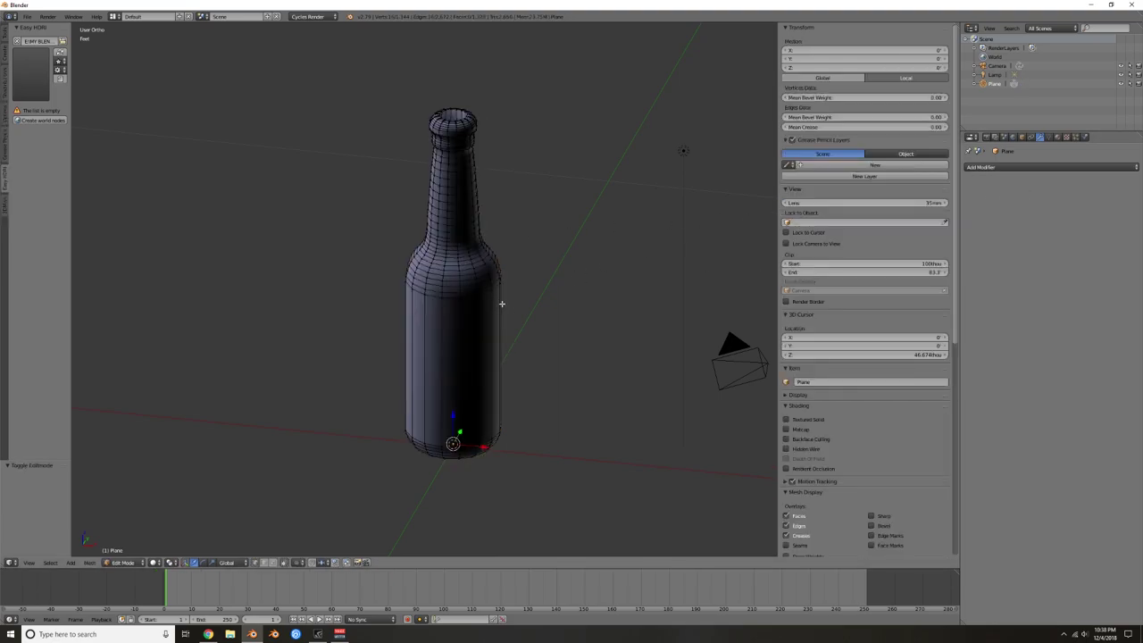
key("KP_1")
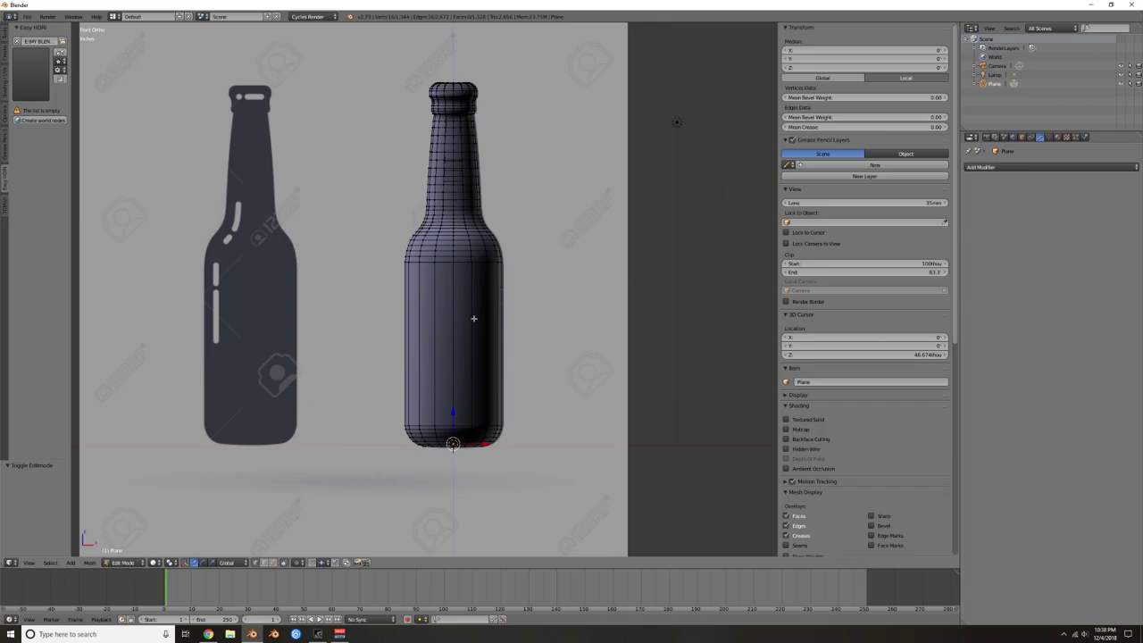
key("ctrl+r")
scroll(473, 318, "up", 14)
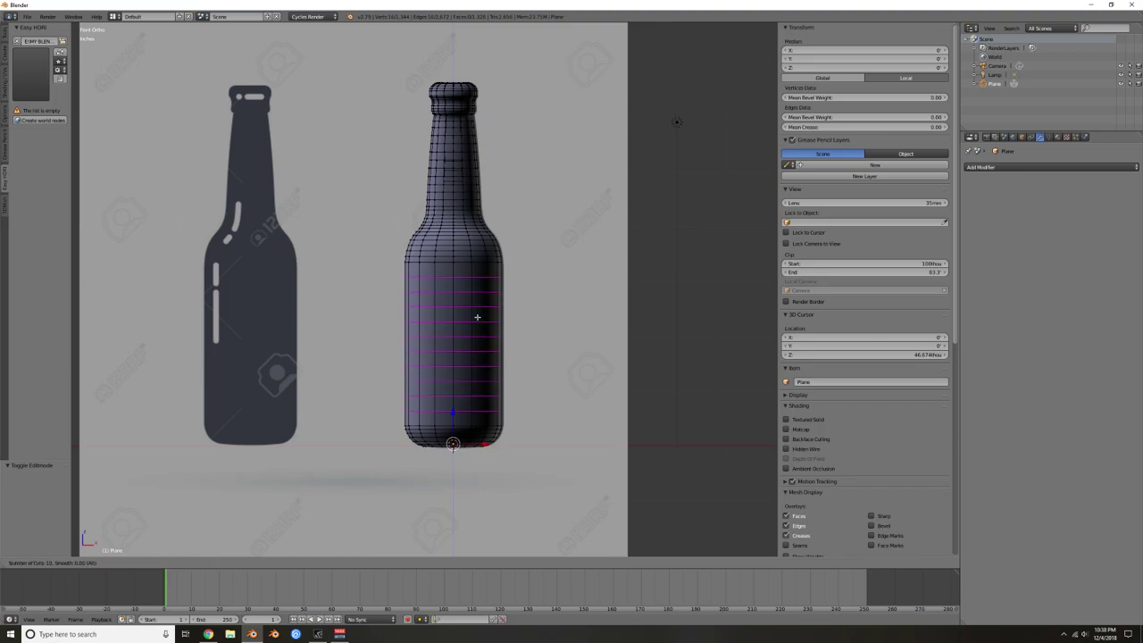
scroll(478, 316, "up", 2)
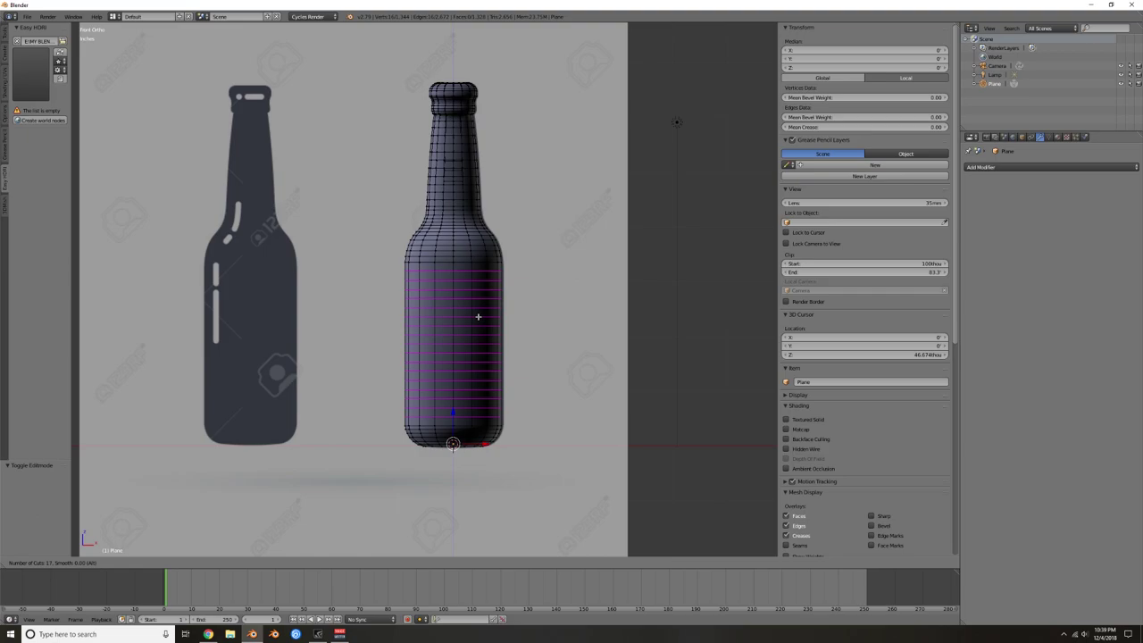
left_click(478, 316)
right_click(479, 316)
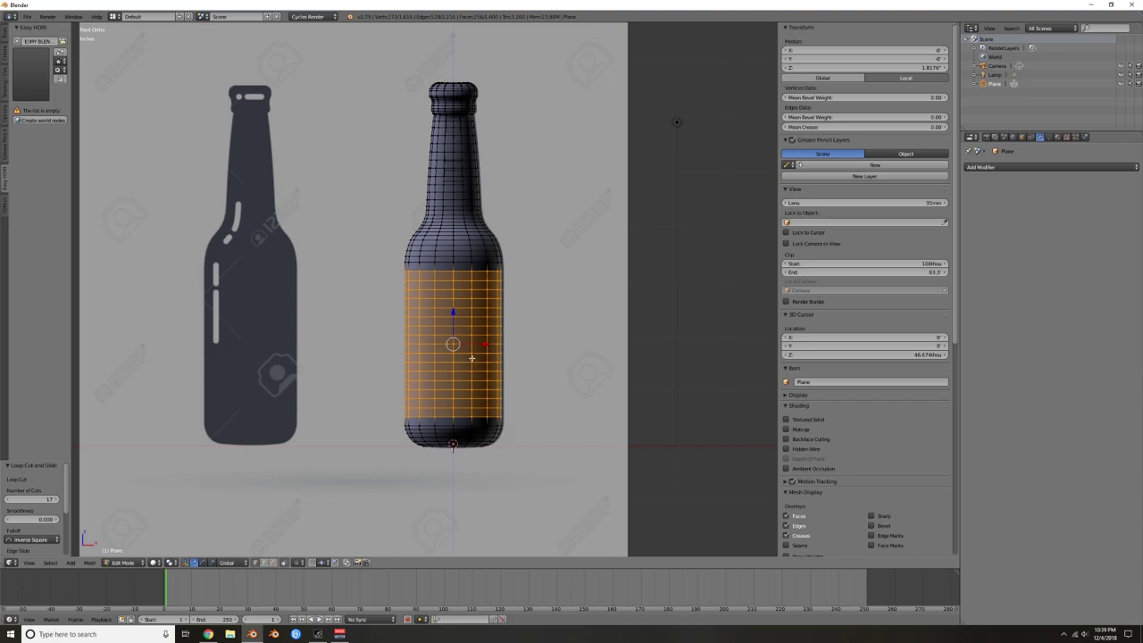
key("Tab")
Step: Select the entire bottle mesh in Edit Mode, recalculate its normals to face outside, and return to Object Mode
middle_click_drag(482, 313, 512, 341)
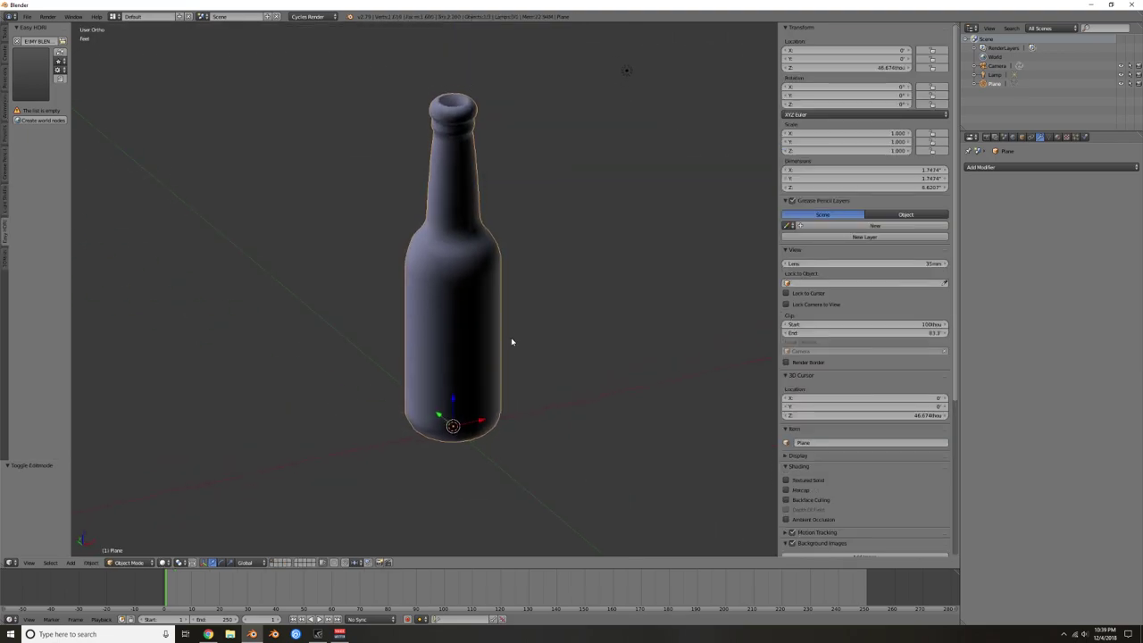
middle_click_drag(459, 130, 452, 223, "shift")
scroll(451, 199, "up", 3)
key("Tab")
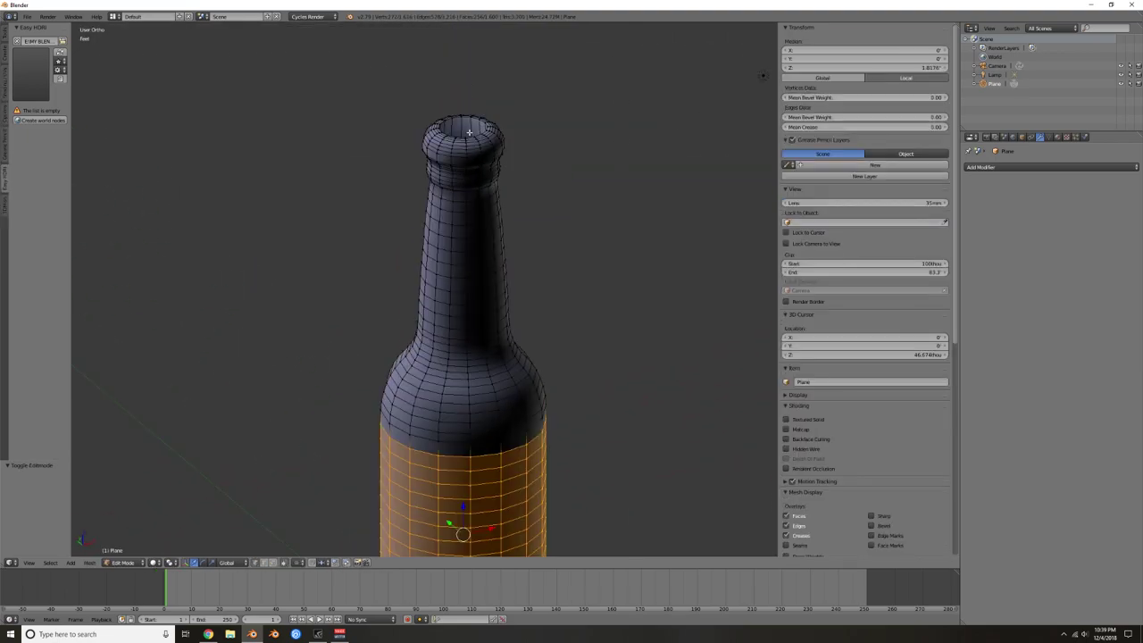
middle_click_drag(461, 122, 494, 155)
scroll(491, 148, "up", 2)
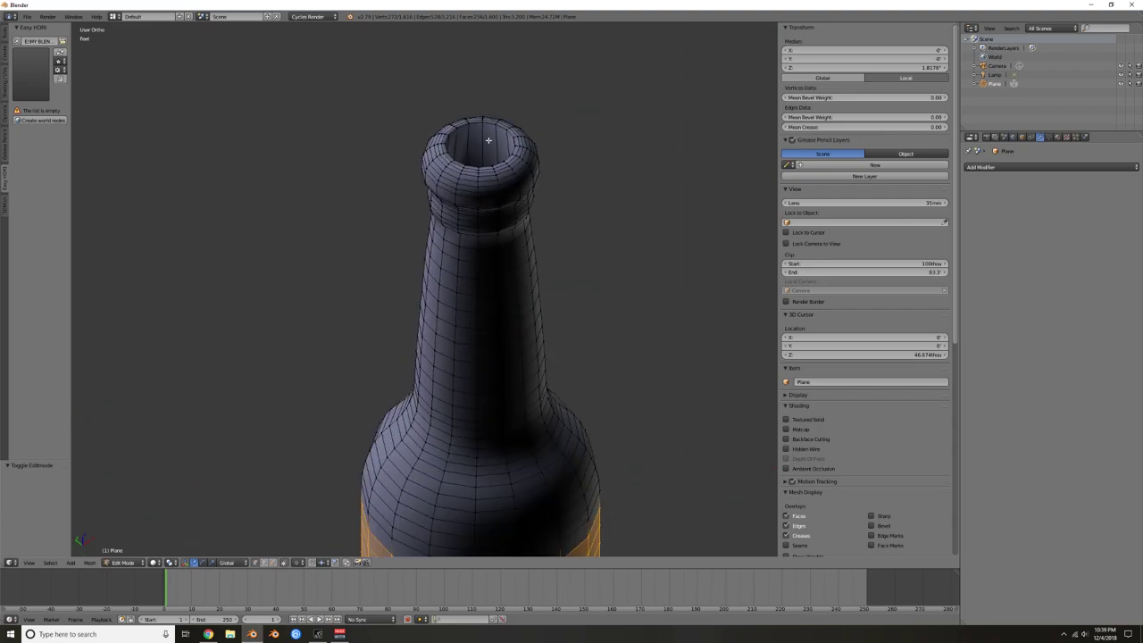
scroll(488, 140, "down", 5)
key("a")
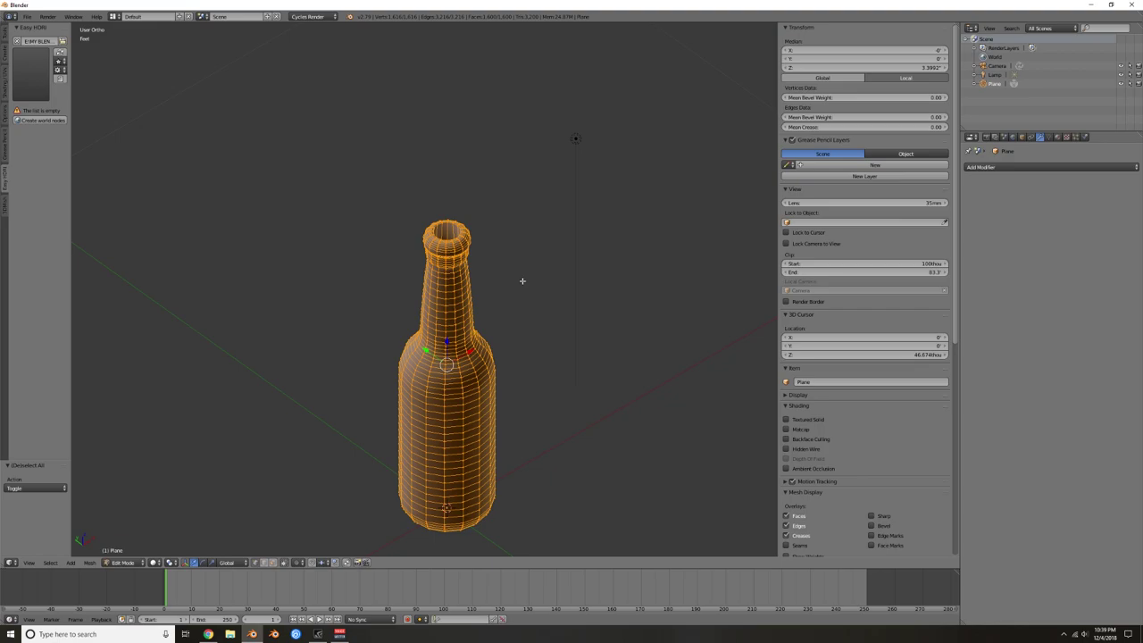
key("ctrl+n")
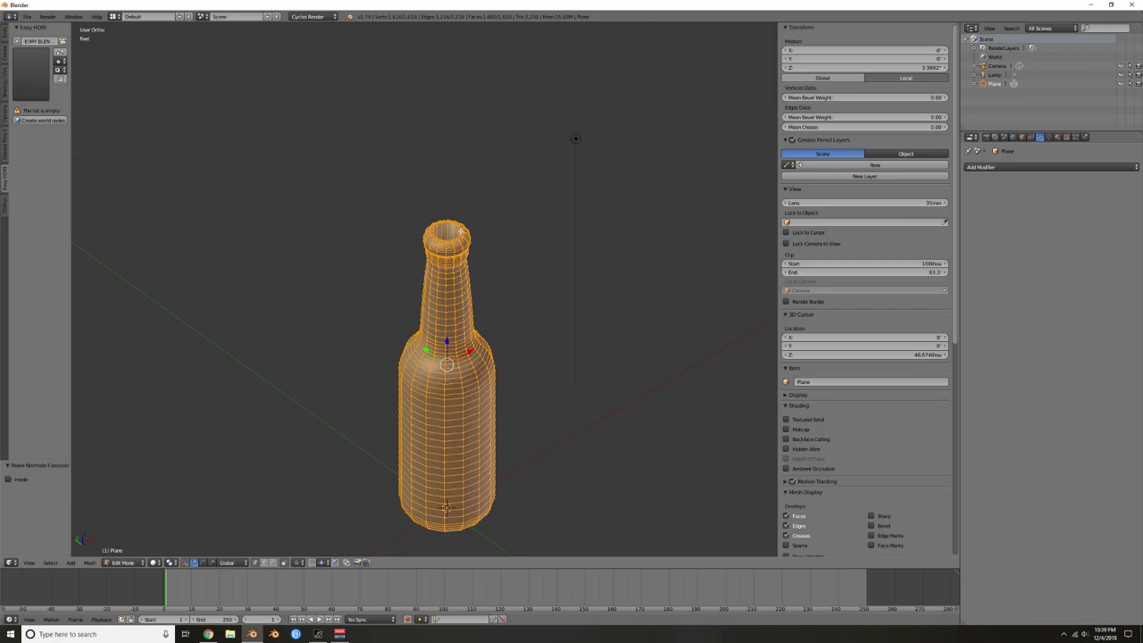
scroll(462, 230, "up", 2)
key("Tab")
scroll(520, 273, "down", 2)
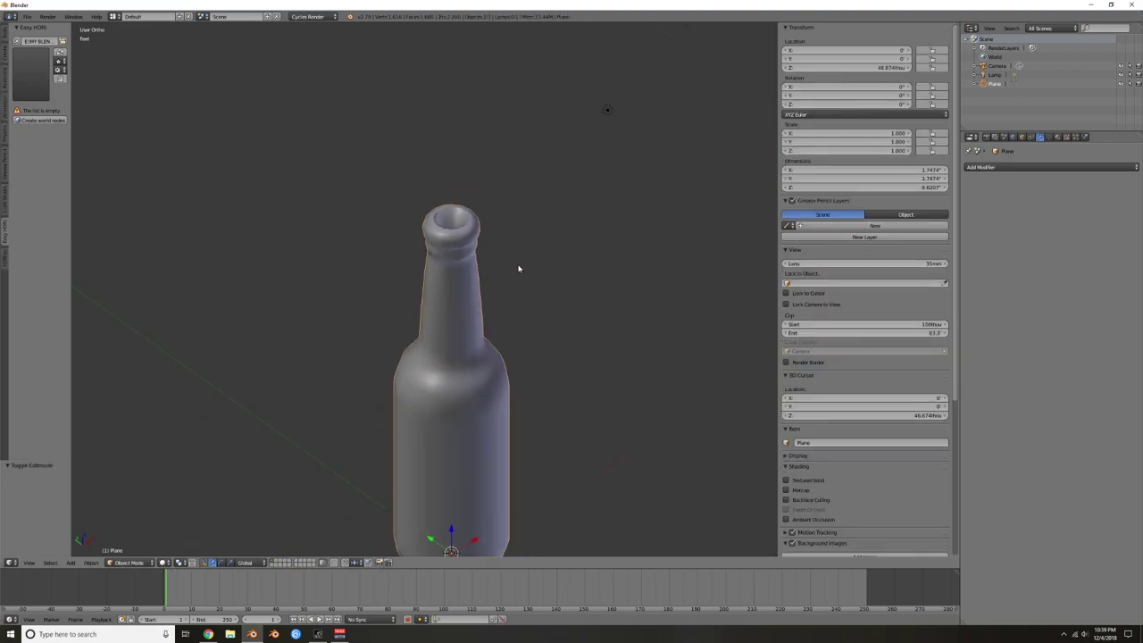
Step: Add a Subdivision Surface modifier to the bottle and set its View subdivisions to 2
scroll(512, 242, "up", 2)
middle_click_drag(513, 242, 438, 207)
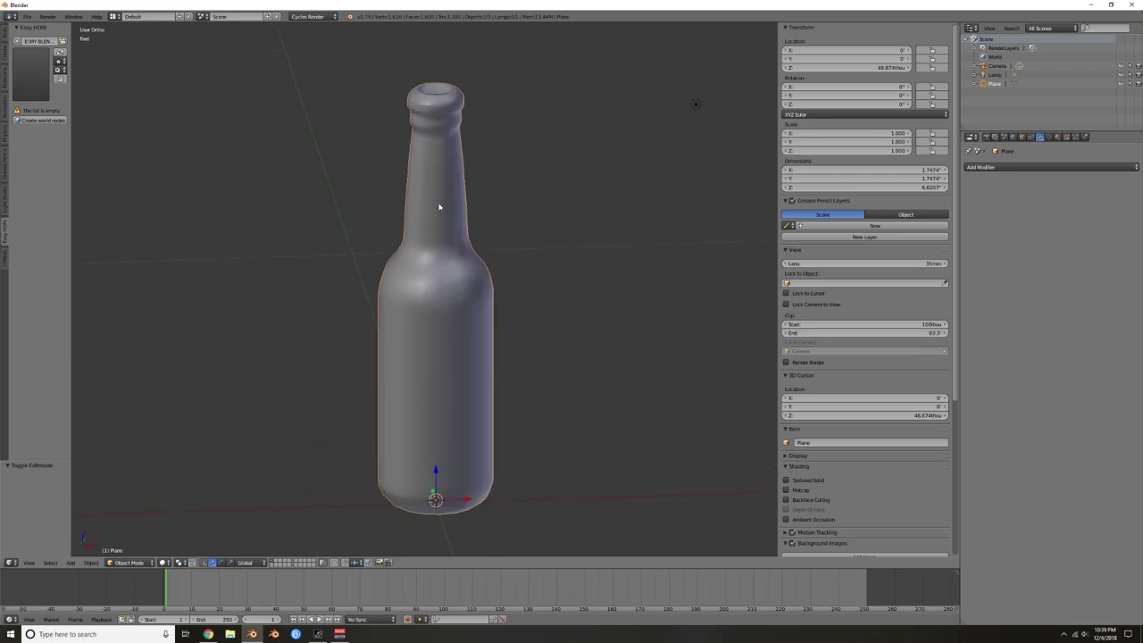
left_click(1050, 172)
left_click(982, 315)
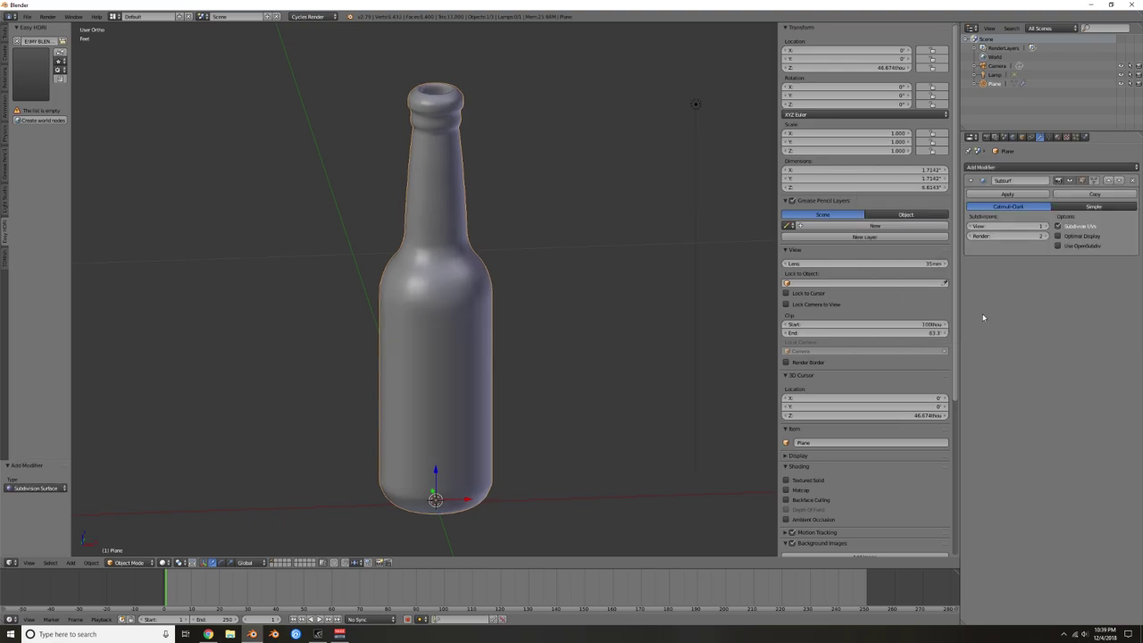
left_click(1043, 226)
middle_click_drag(480, 212, 521, 199)
Step: Delete the lamp and the camera from the scene
scroll(527, 211, "down", 3)
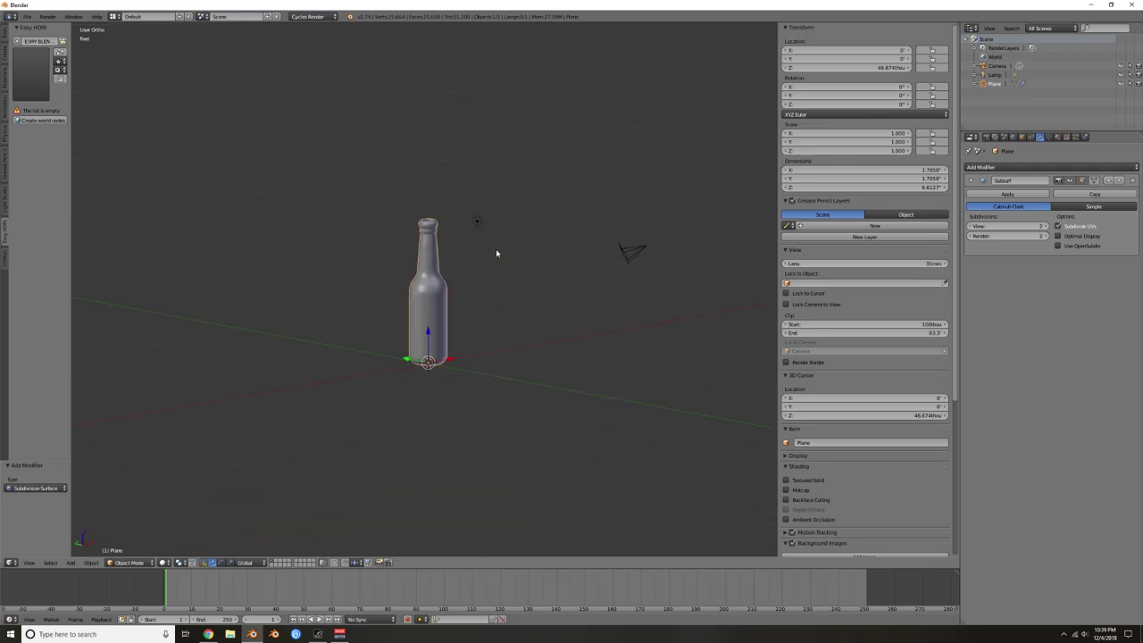
right_click(479, 222)
key("Delete")
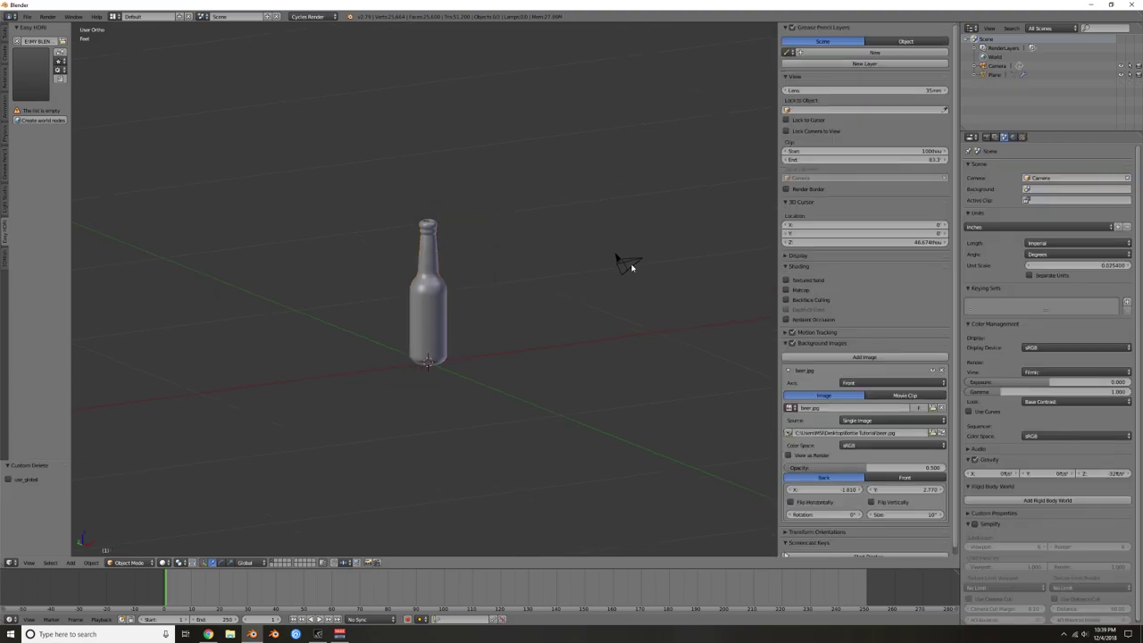
right_click(630, 265)
key("Delete")
left_click(636, 265)
scroll(447, 304, "up", 2)
scroll(451, 303, "down", 1)
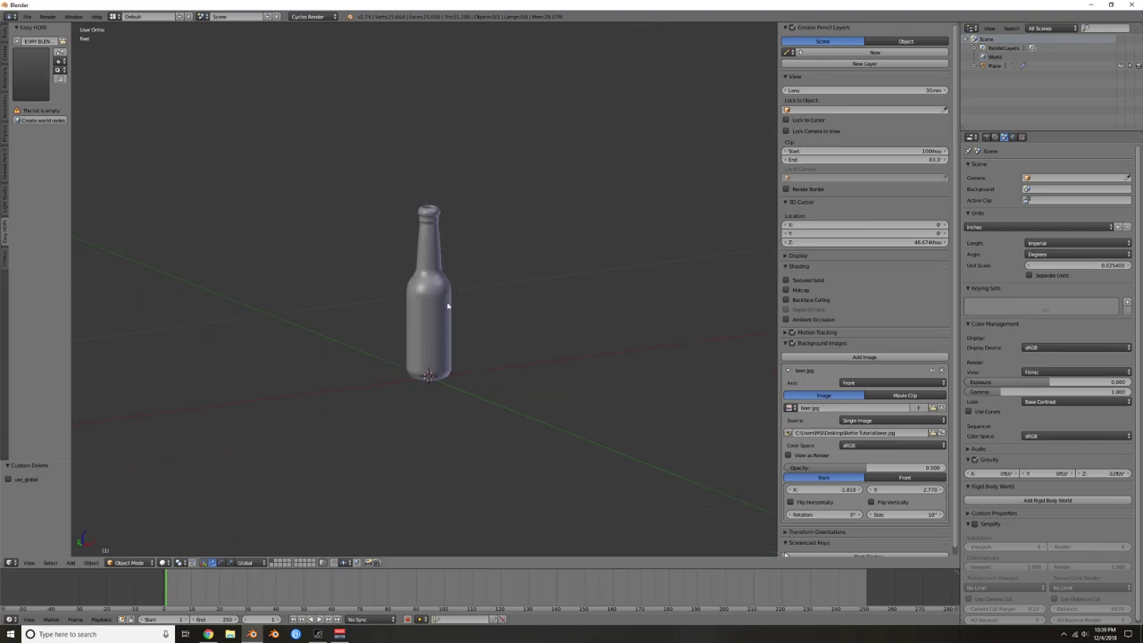
Step: Select the bottle, replace the timeline with an enlarged Node Editor without the 3D view's sidebar, and show the bottle's material settings
right_click(446, 304)
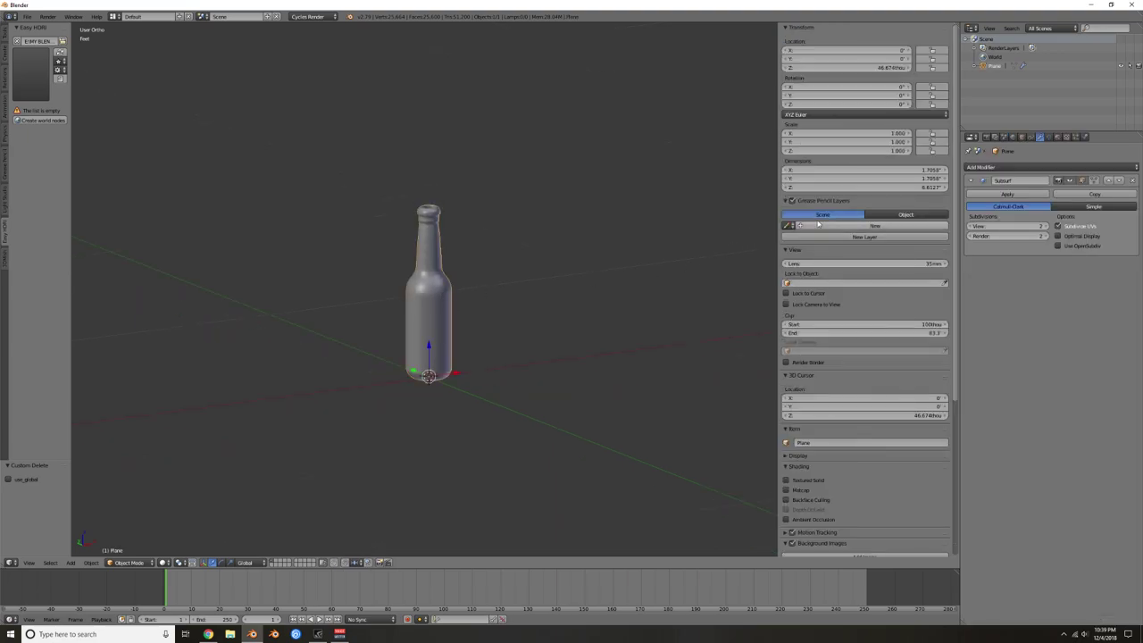
key("n")
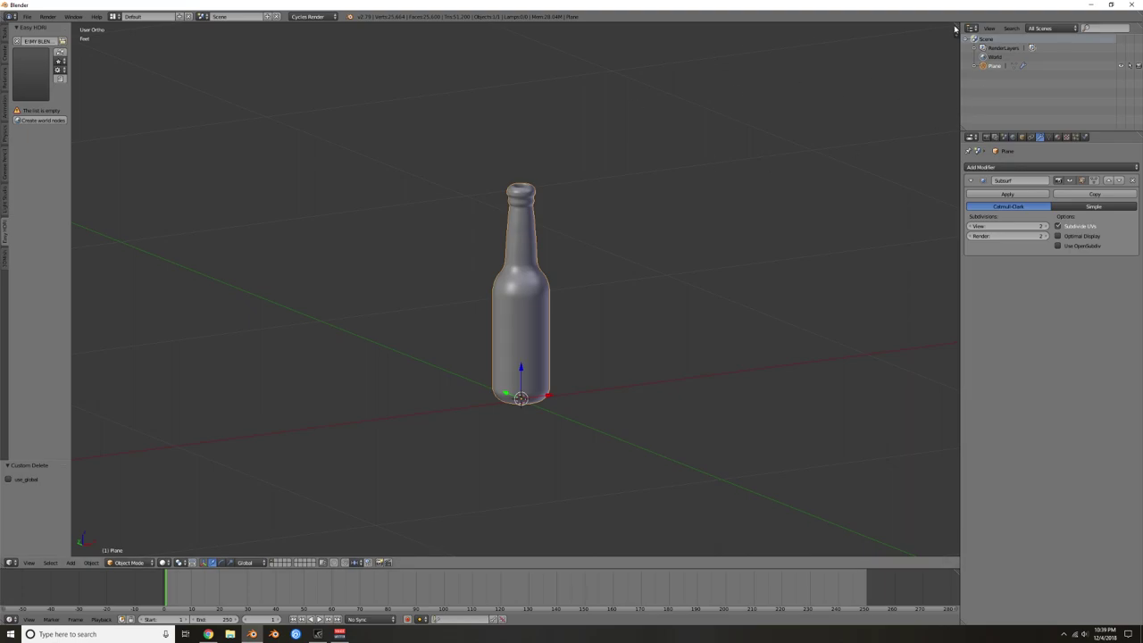
left_click_drag(211, 569, 247, 282)
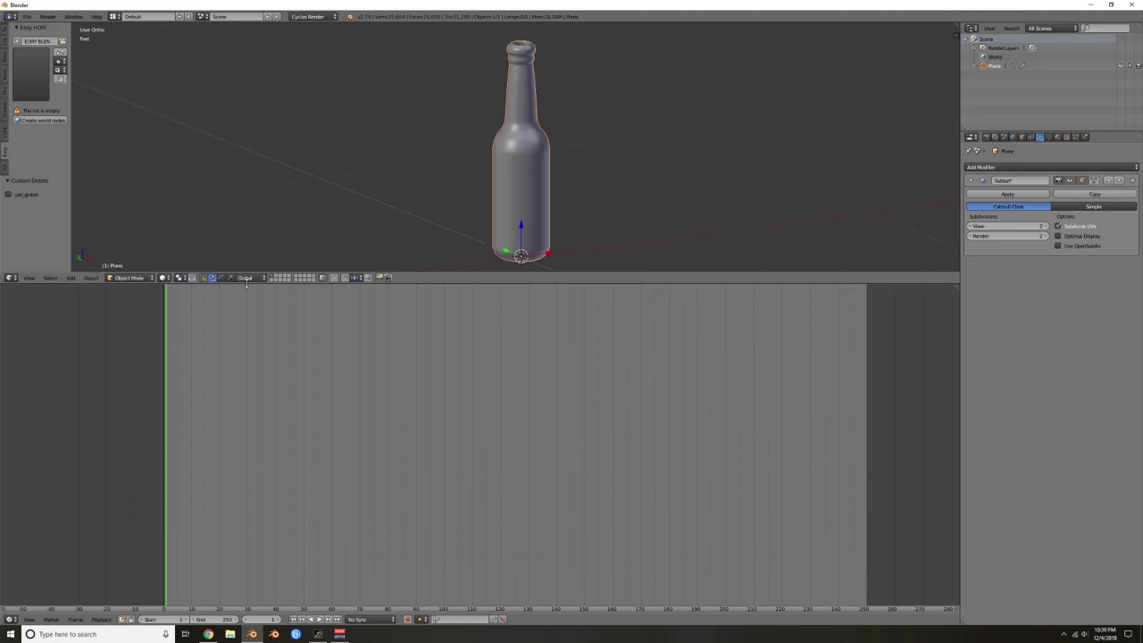
left_click(10, 619)
left_click(35, 521)
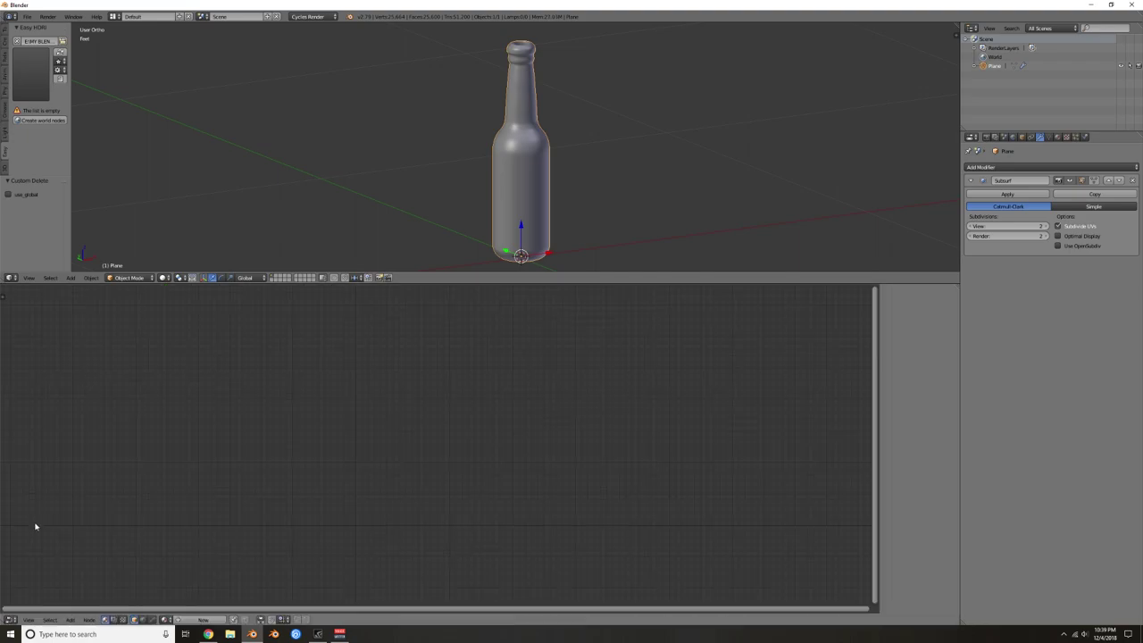
left_click(1057, 137)
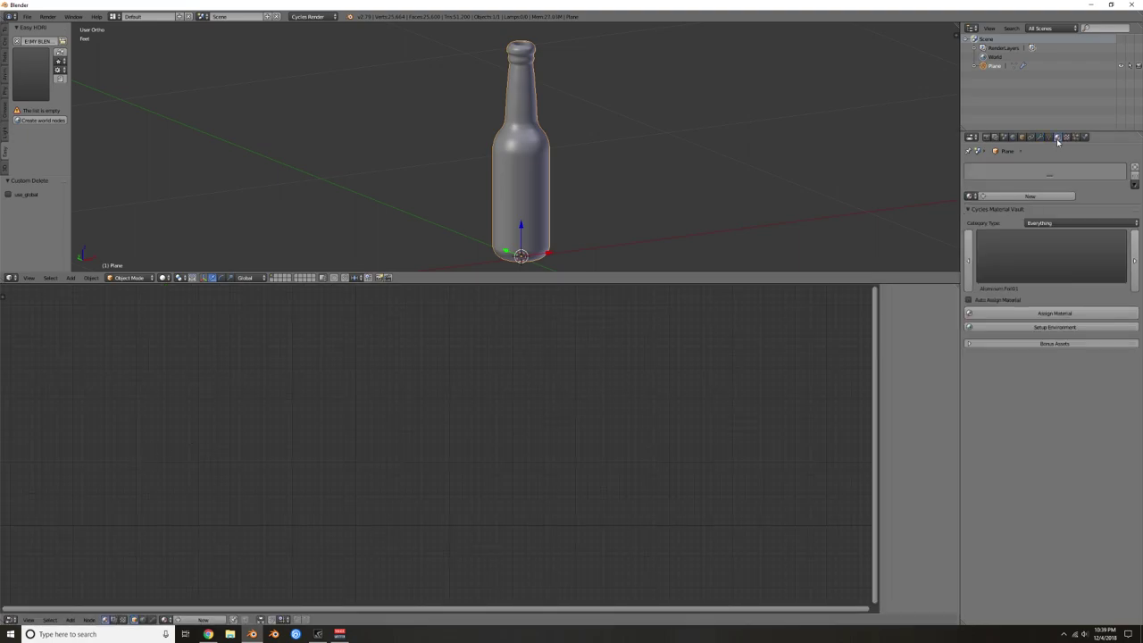
Step: Create a new material on the bottle, set its surface shader to Principled BSDF, and fit its nodes in the Node Editor
left_click(1045, 197)
left_click(1057, 246)
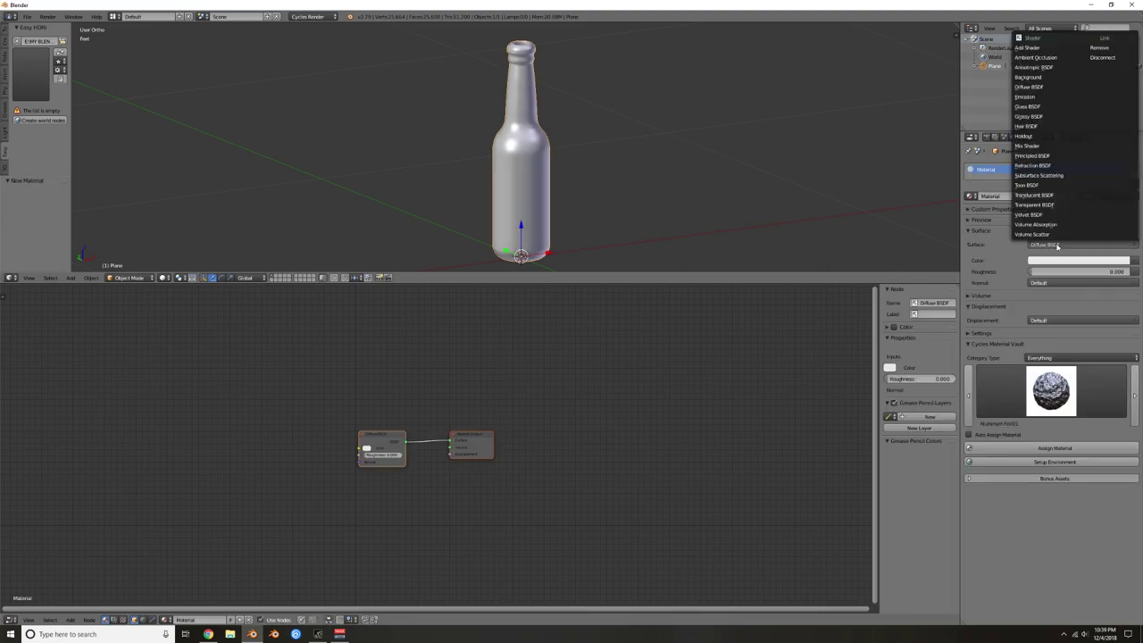
left_click(1032, 155)
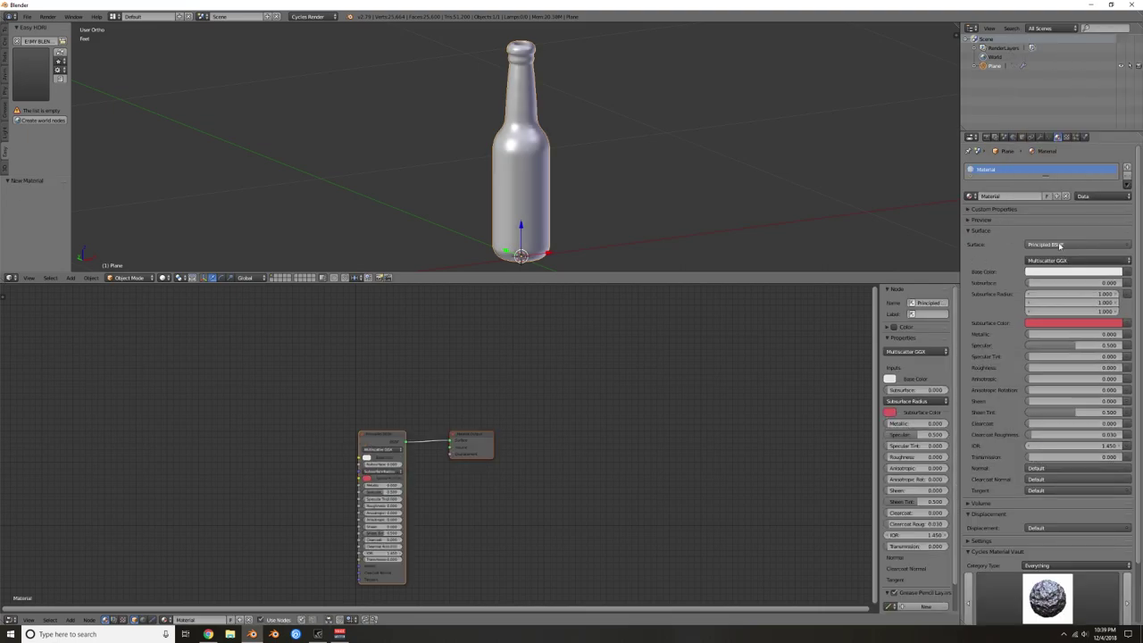
key("Home")
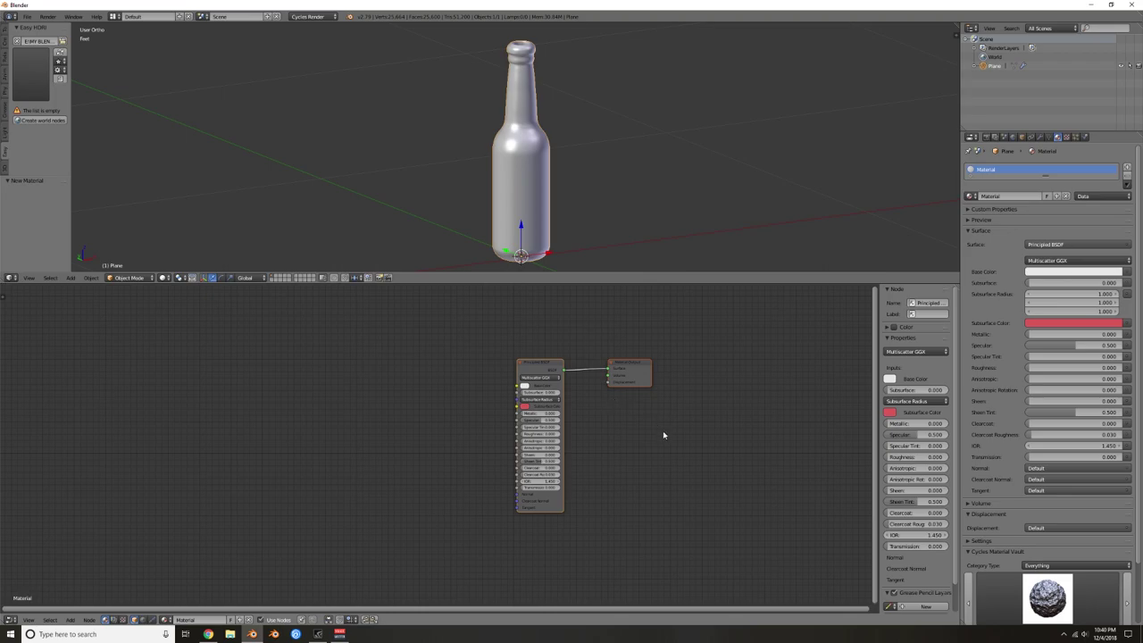
Step: Create Easy HDRI world nodes and choose the canada_montreal image as the environment
left_click(42, 121)
left_click(33, 88)
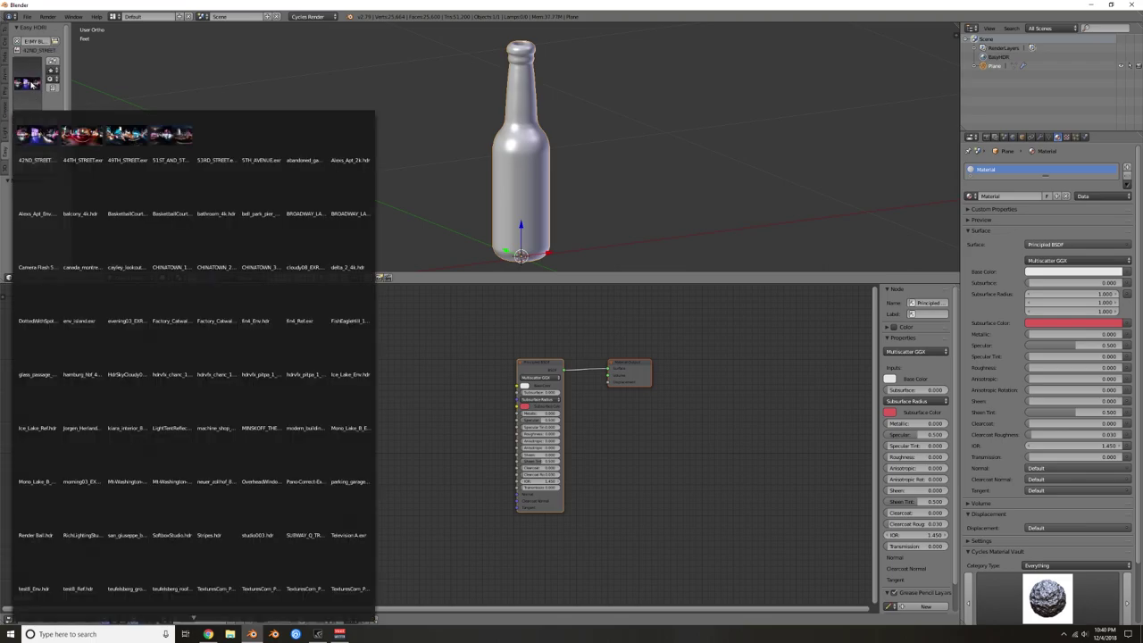
left_click(78, 255)
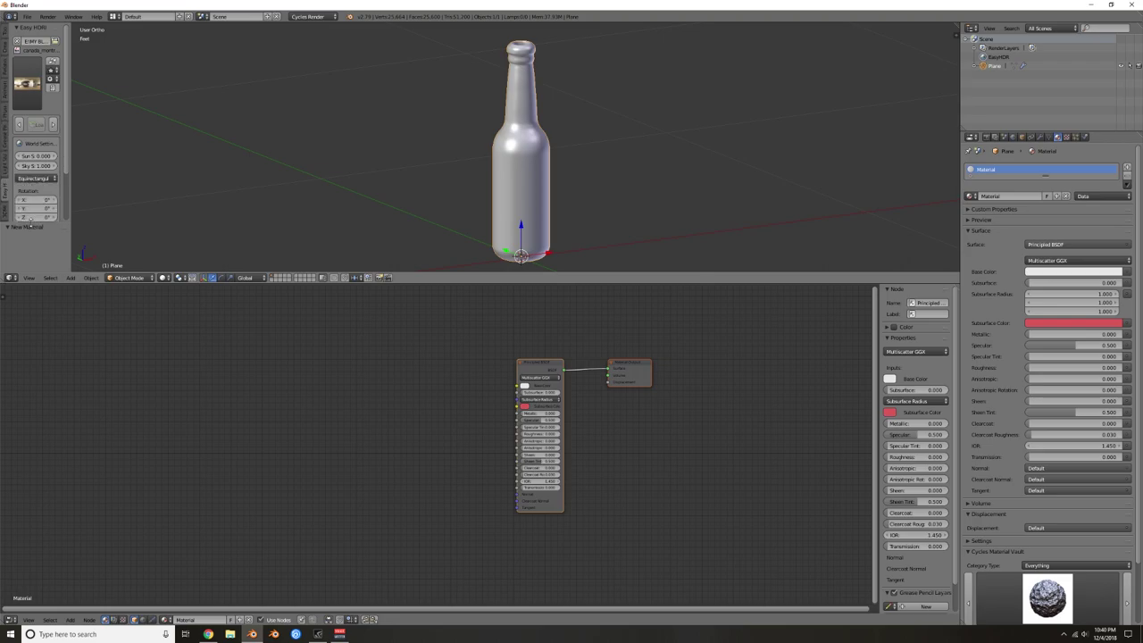
Step: Preview the bottle in Rendered shading against the kitchen environment
scroll(212, 179, "down", 3)
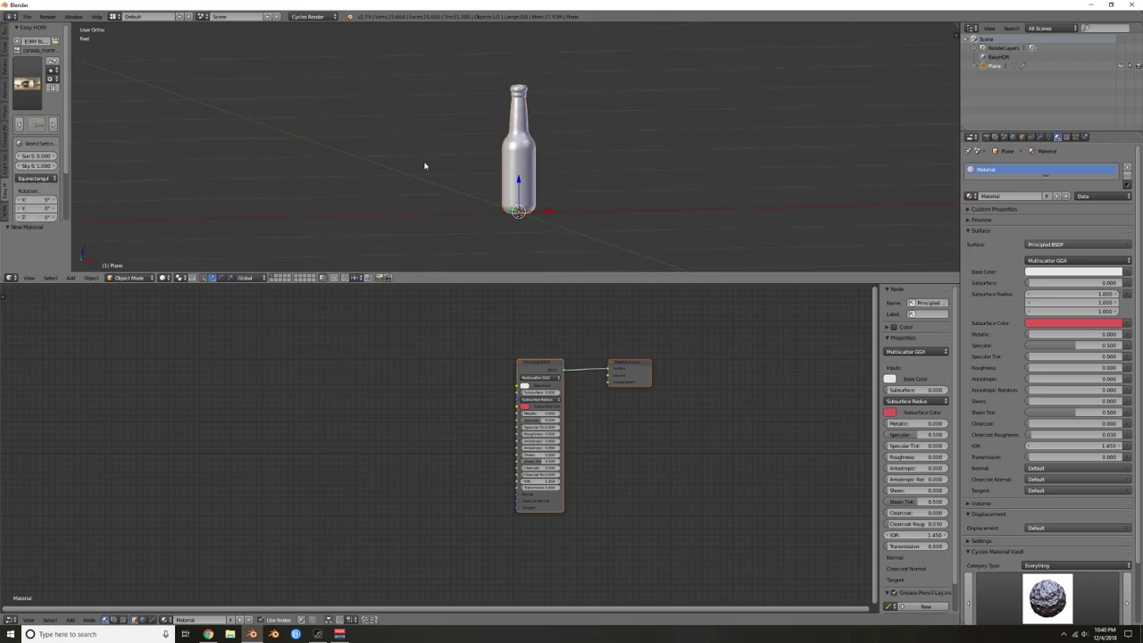
middle_click_drag(407, 176, 493, 154)
key("shift+z")
middle_click_drag(543, 146, 524, 145)
scroll(524, 147, "up", 7)
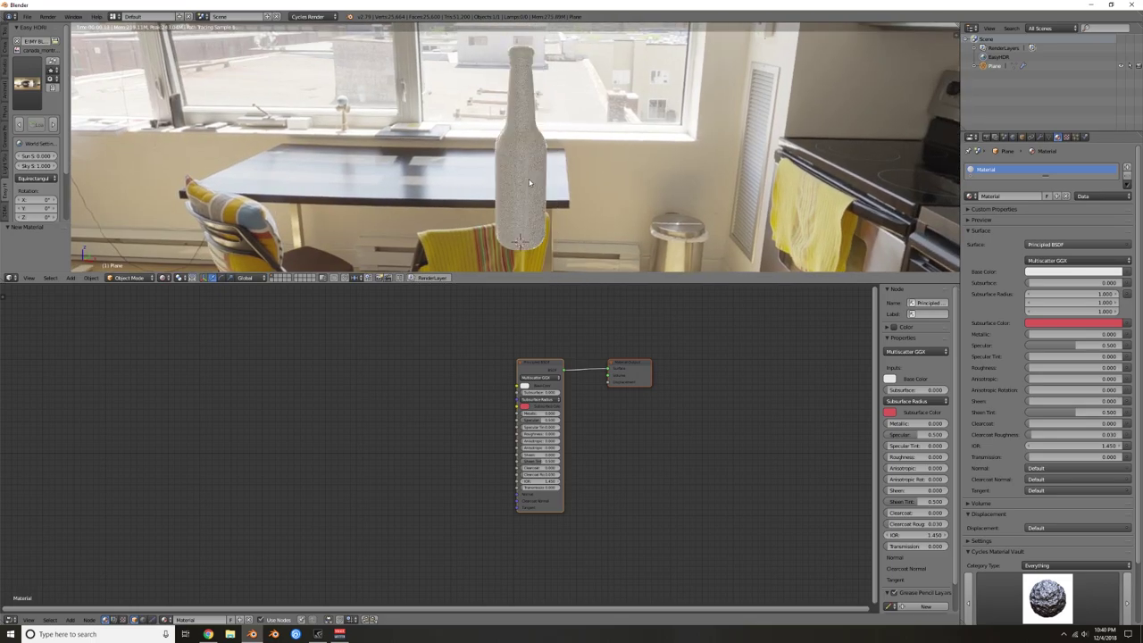
scroll(618, 418, "up", 2)
Step: Set the Principled BSDF's Transmission to 1.000 and brighten its Base Color to pure white
middle_click_drag(618, 417, 550, 434)
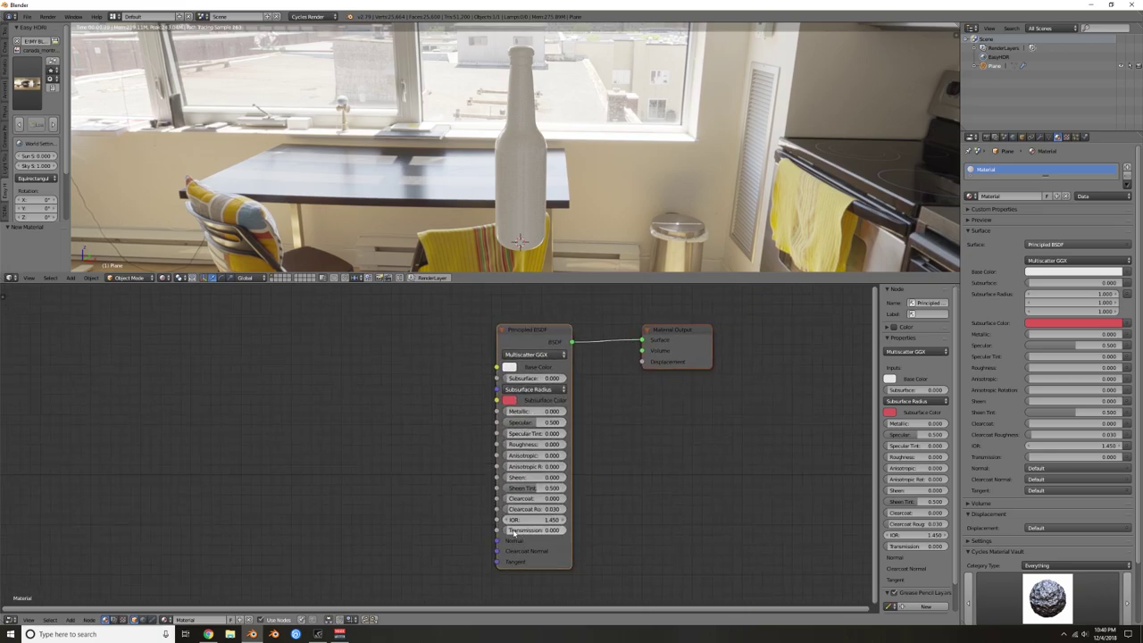
left_click_drag(513, 533, 571, 532)
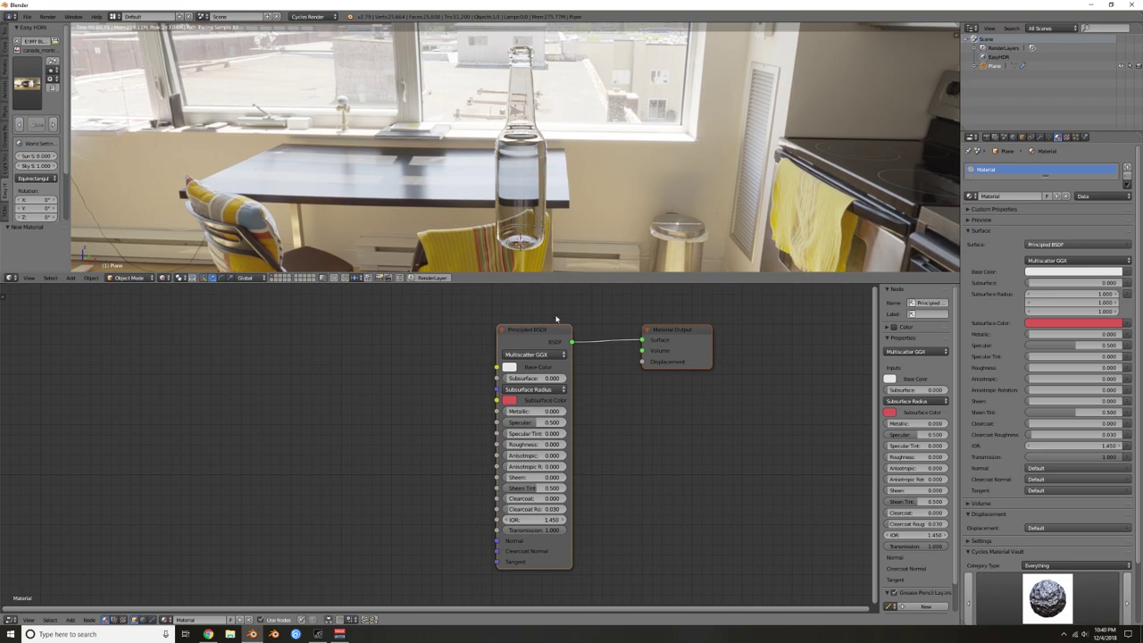
left_click(511, 367)
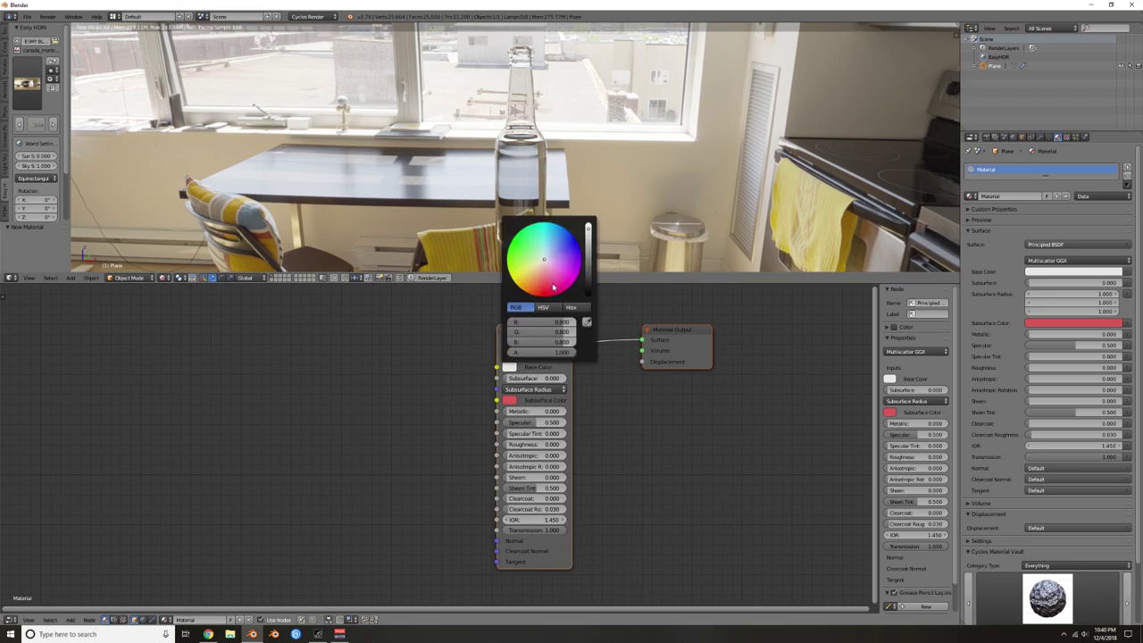
left_click_drag(588, 229, 588, 223)
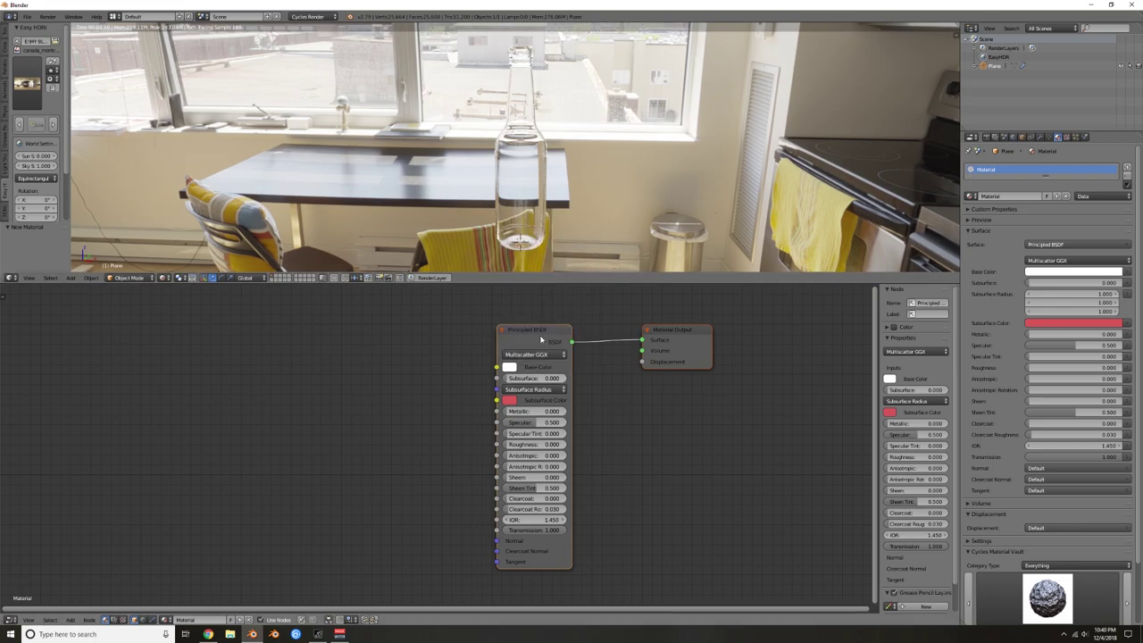
Step: Set the glass shader's Roughness to 0.030 and inspect the rendered bottle up close
middle_click_drag(545, 200, 556, 184)
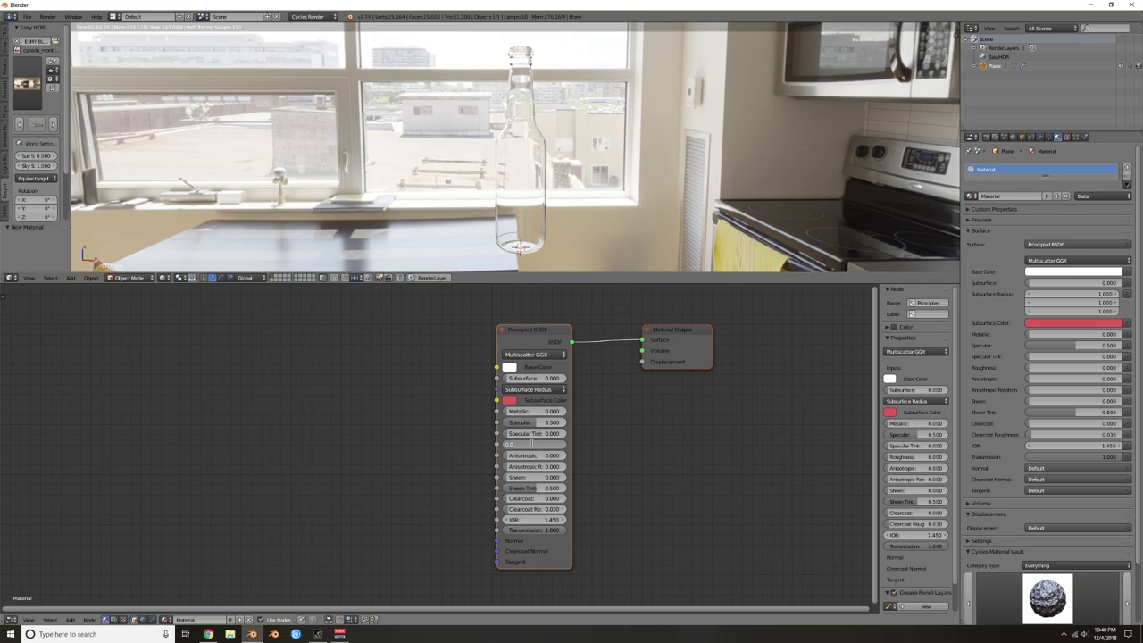
key("Return")
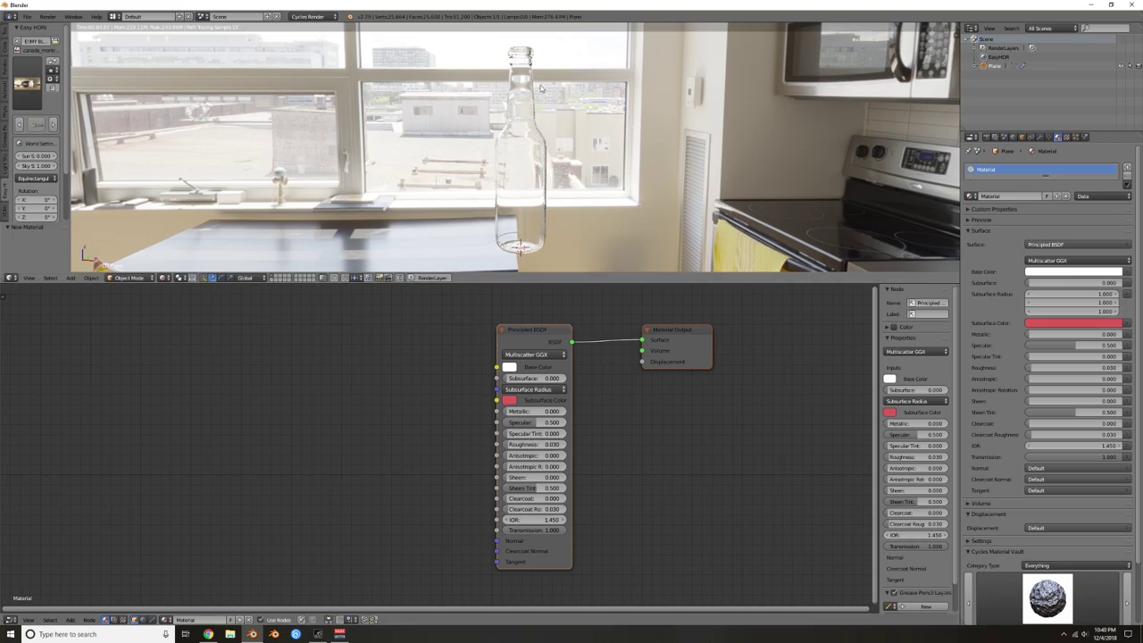
scroll(555, 95, "up", 2)
scroll(554, 94, "down", 3)
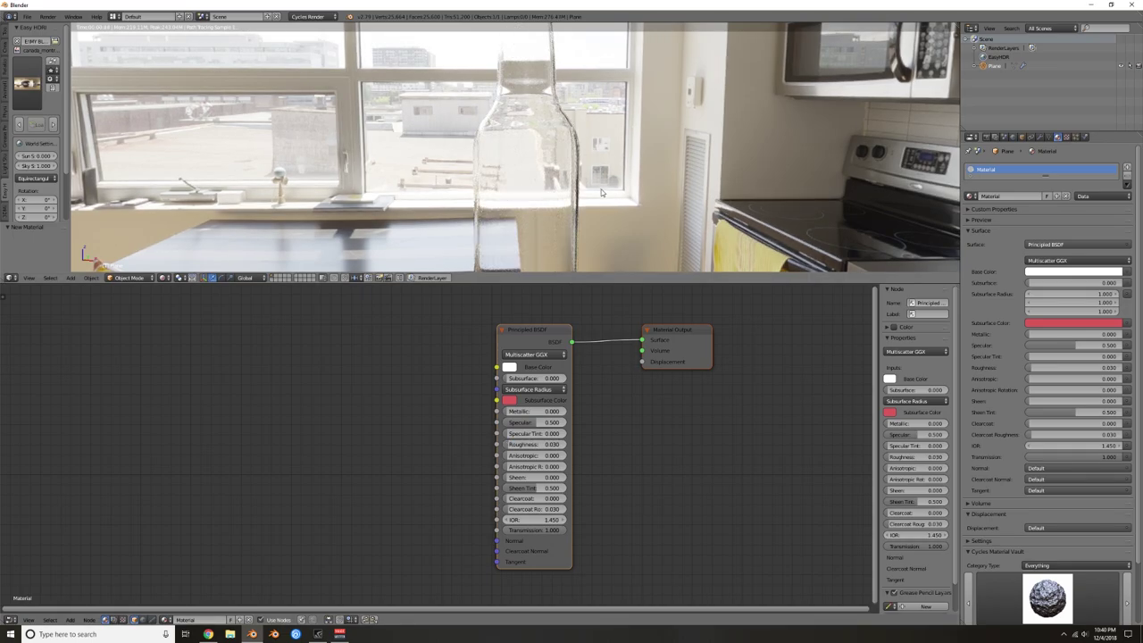
scroll(556, 89, "up", 3)
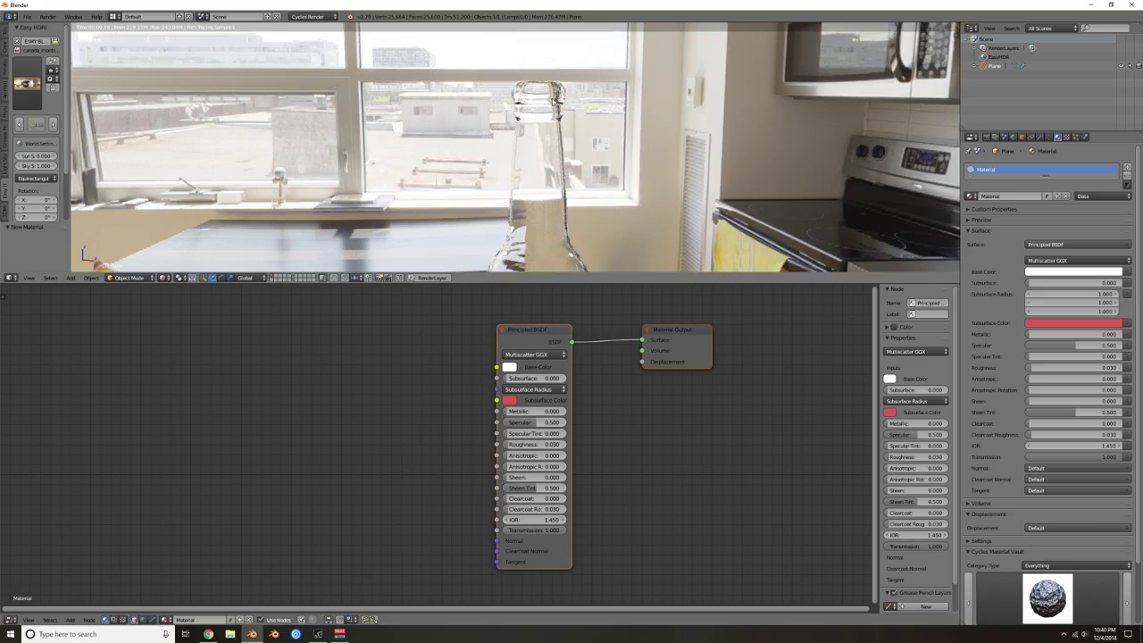
scroll(554, 93, "down", 4)
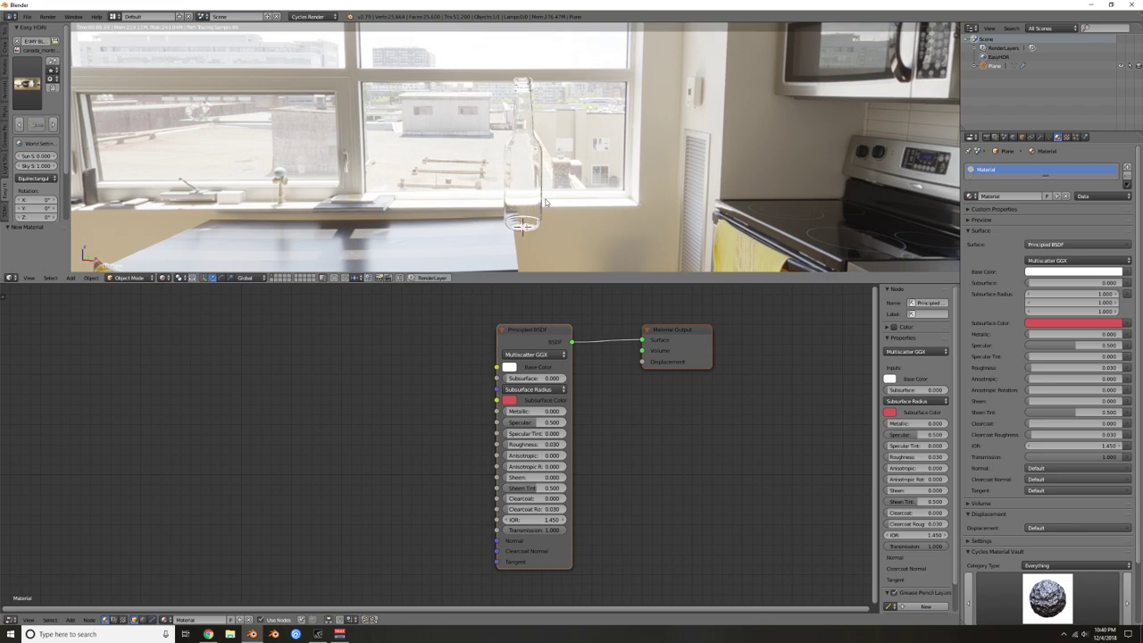
Step: Return the 3D view to Solid shading and rename the bottle's material as Bottle
key("shift+z")
middle_click_drag(531, 138, 543, 146)
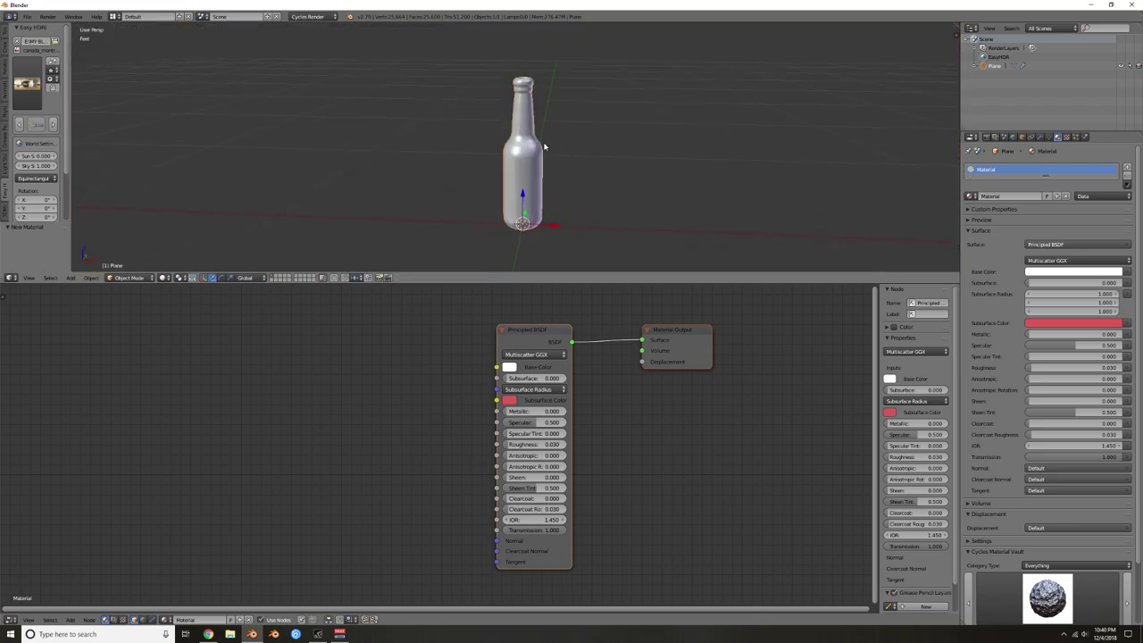
left_click(997, 197)
type("B")
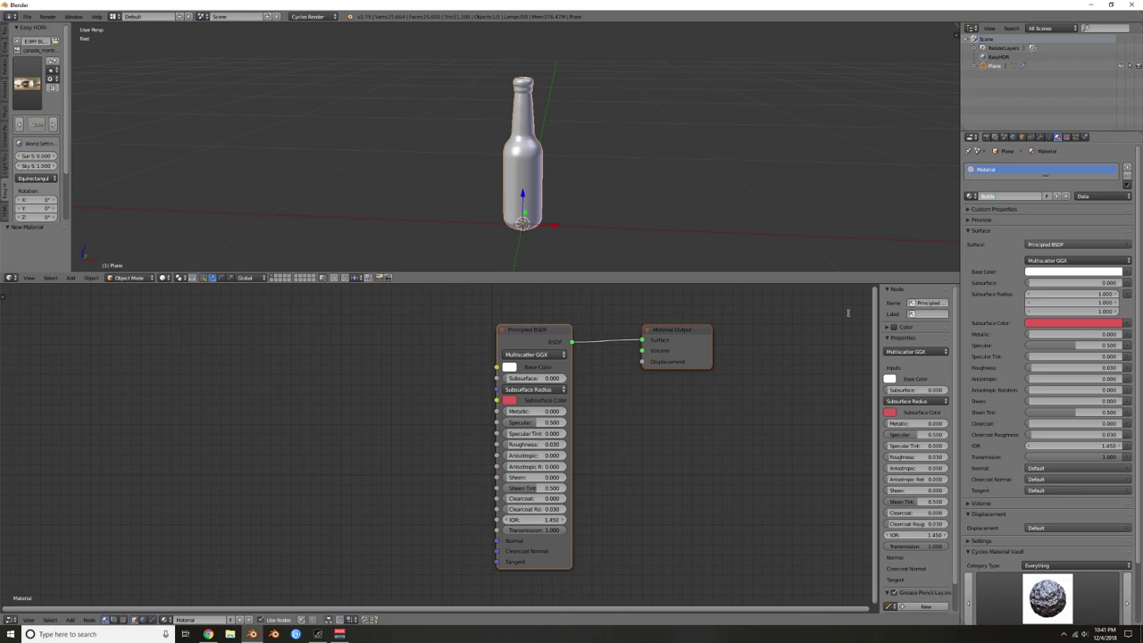
type("ottle")
key("Return")
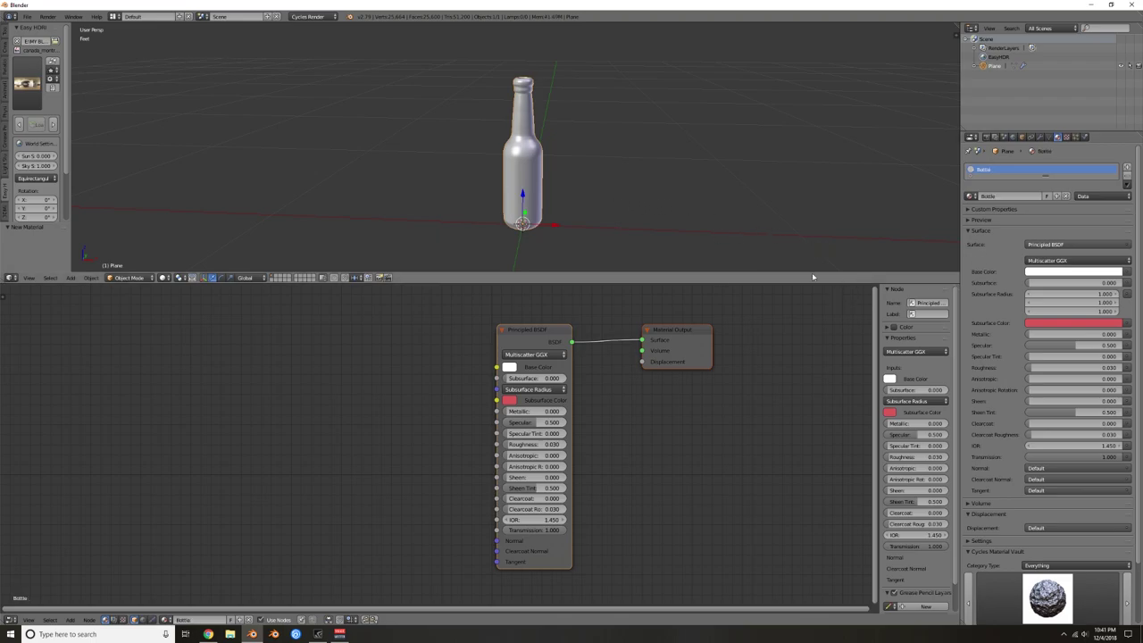
Step: Display the selected bottle as a wireframe in front orthographic view, in Object Mode
scroll(536, 146, "up", 3)
middle_click_drag(550, 122, 536, 155, "shift")
scroll(545, 160, "down", 1)
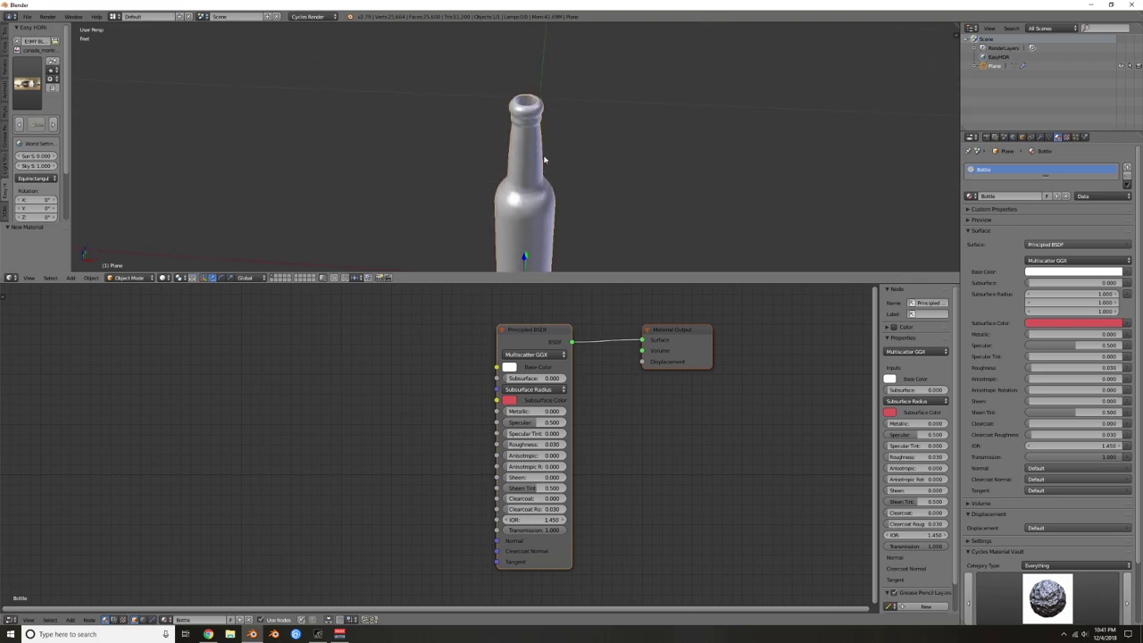
scroll(538, 154, "up", 3)
right_click(525, 170)
key("Tab")
middle_click_drag(528, 153, 546, 125)
key("KP_1")
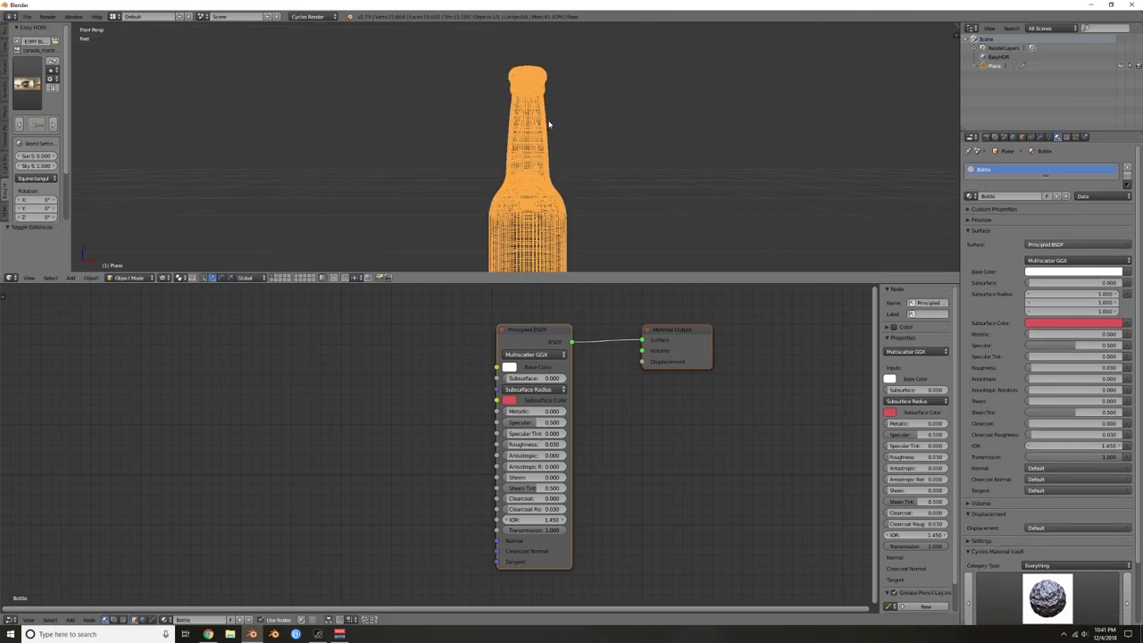
scroll(543, 123, "down", 3)
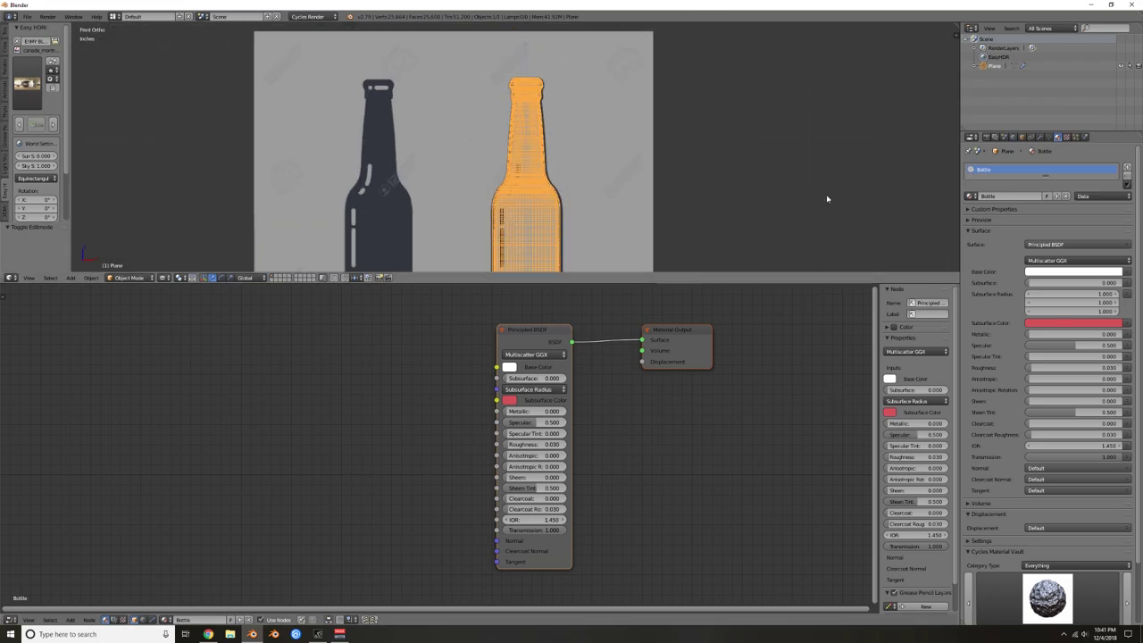
Step: Turn off the background images in the 3D view's properties and hide that sidebar
key("n")
scroll(827, 198, "down", 10)
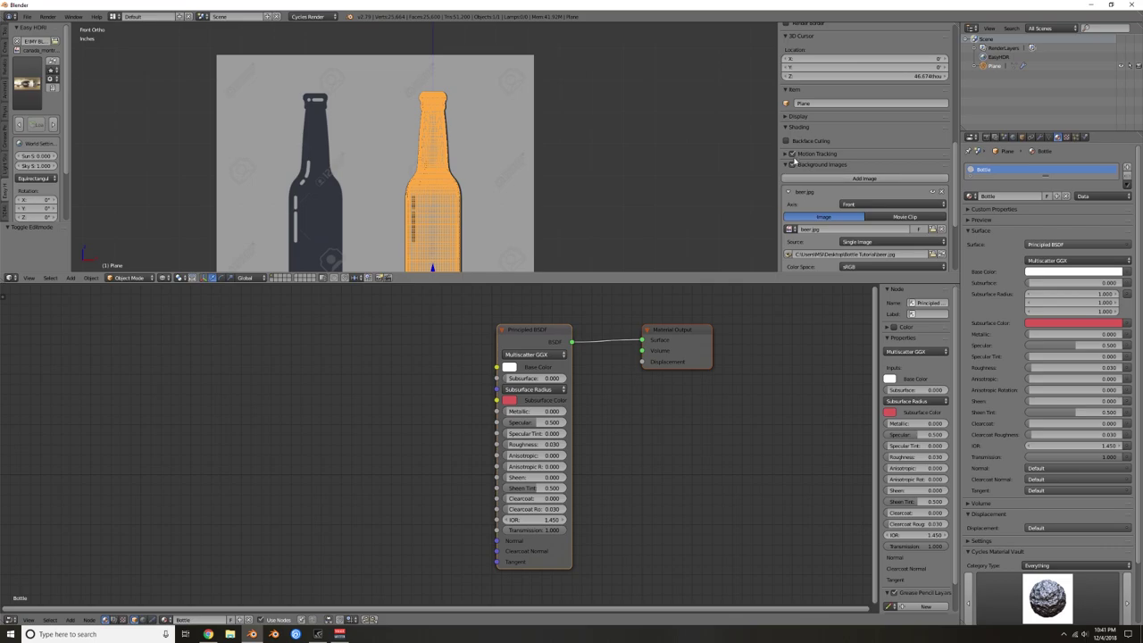
left_click(791, 163)
key("n")
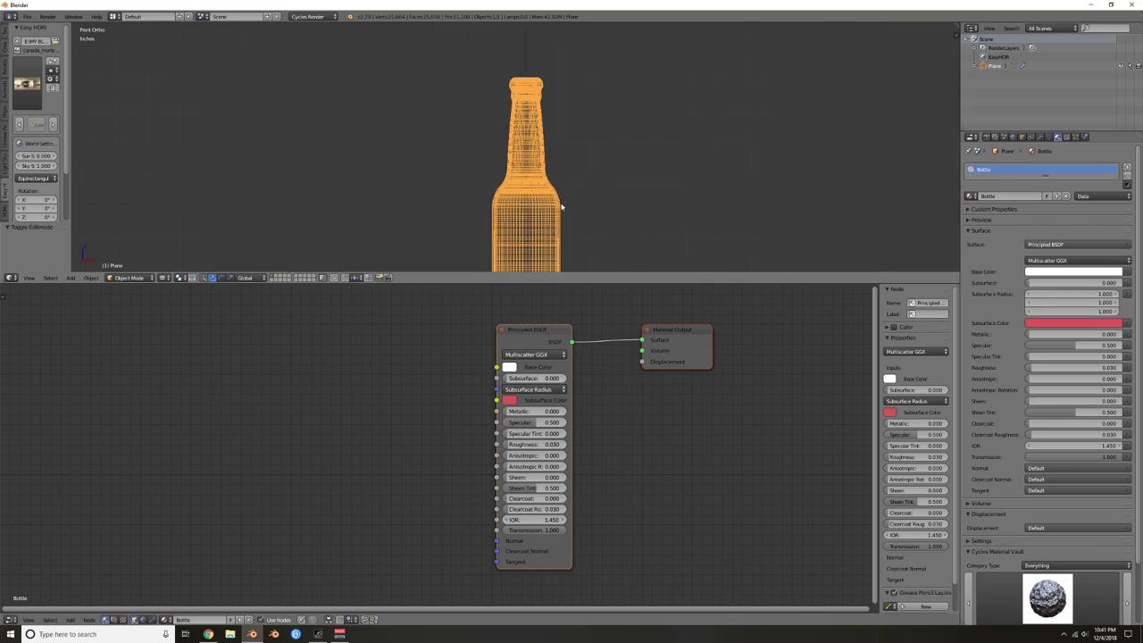
Step: Enlarge the 3D view over the Node Editor and open the solid-shaded bottle in Edit Mode
left_click_drag(626, 288, 616, 464)
scroll(601, 250, "up", 6)
mouse_move(601, 251)
middle_mouse_down()
mouse_move(661, 196)
mouse_move(644, 261)
mouse_move(624, 228)
middle_mouse_up()
key("z")
key("Tab")
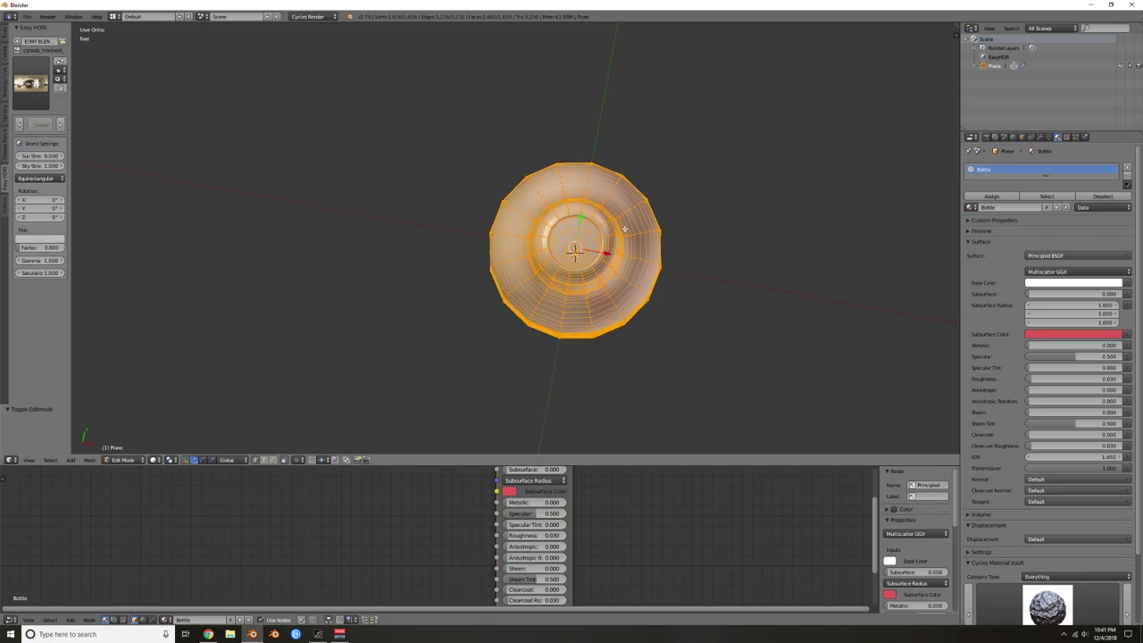
Step: Deselect the whole mesh, switch to vertex select mode, and select the centre vertex of the bottle's inner base
key("a")
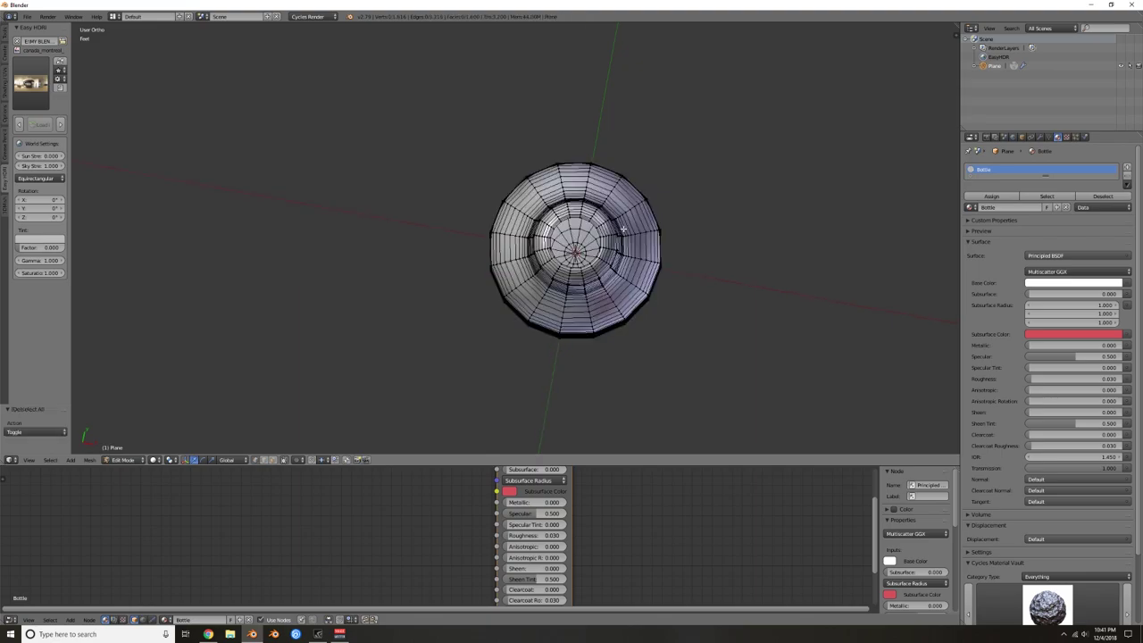
key("ctrl+Tab")
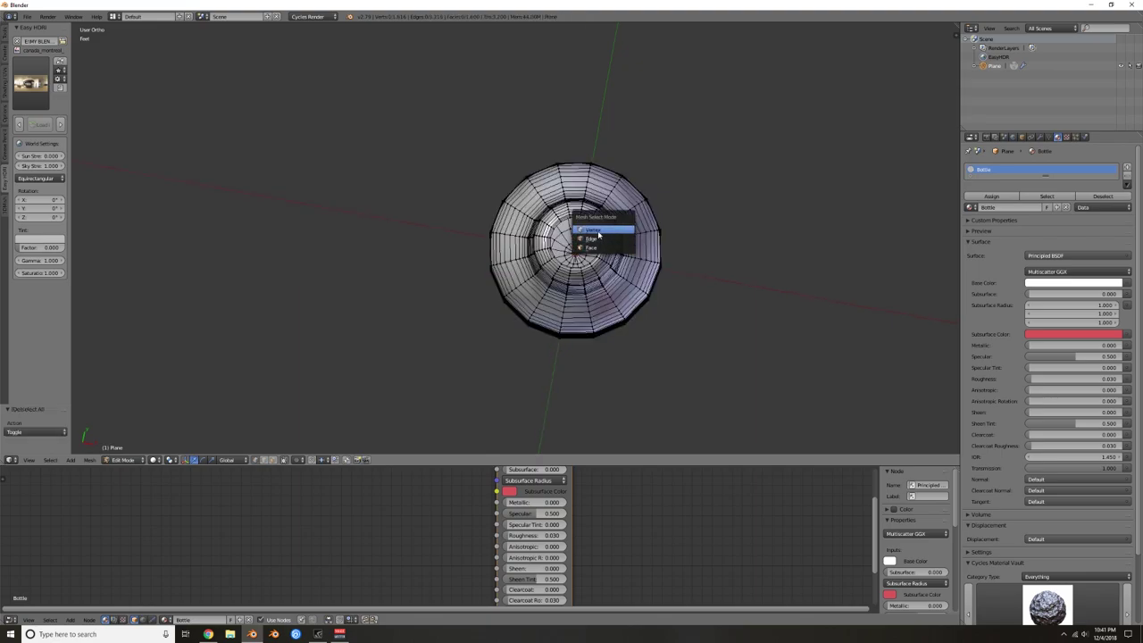
left_click(595, 230)
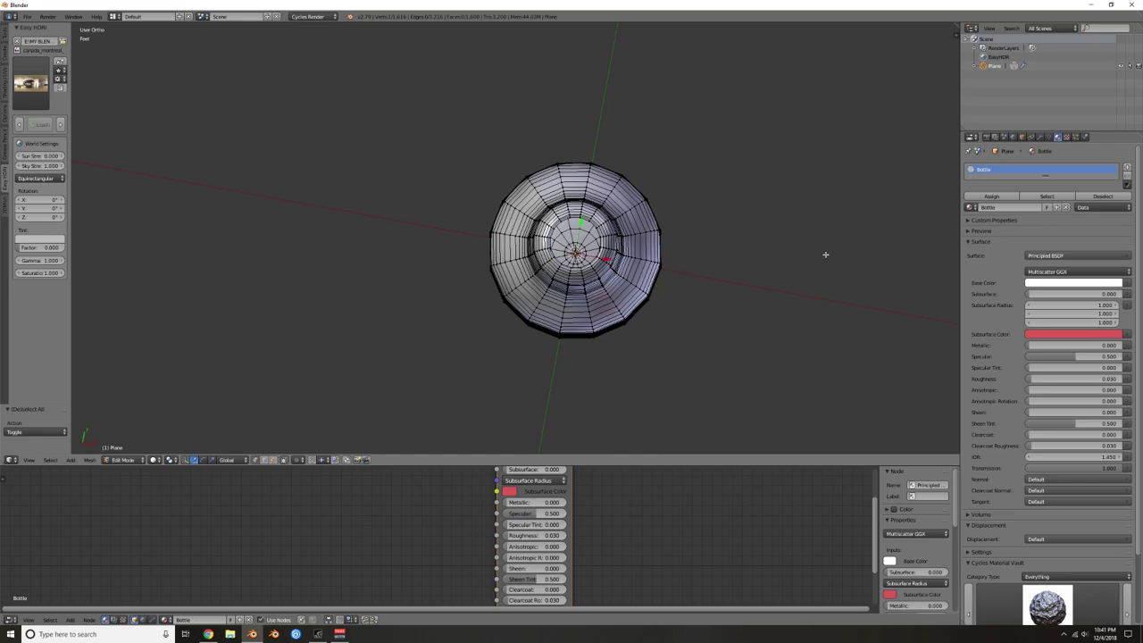
Step: Grow the selection from the inner base up the bottle's inside wall to the upper part of the neck, using wireframe display
key("ctrl+KP_Add")
key("ctrl+KP_Add")
key("ctrl+KP_Add")
key("ctrl+KP_Add")
key("ctrl+KP_Add")
scroll(715, 316, "down", 4)
key("z")
middle_click_drag(726, 309, 678, 219)
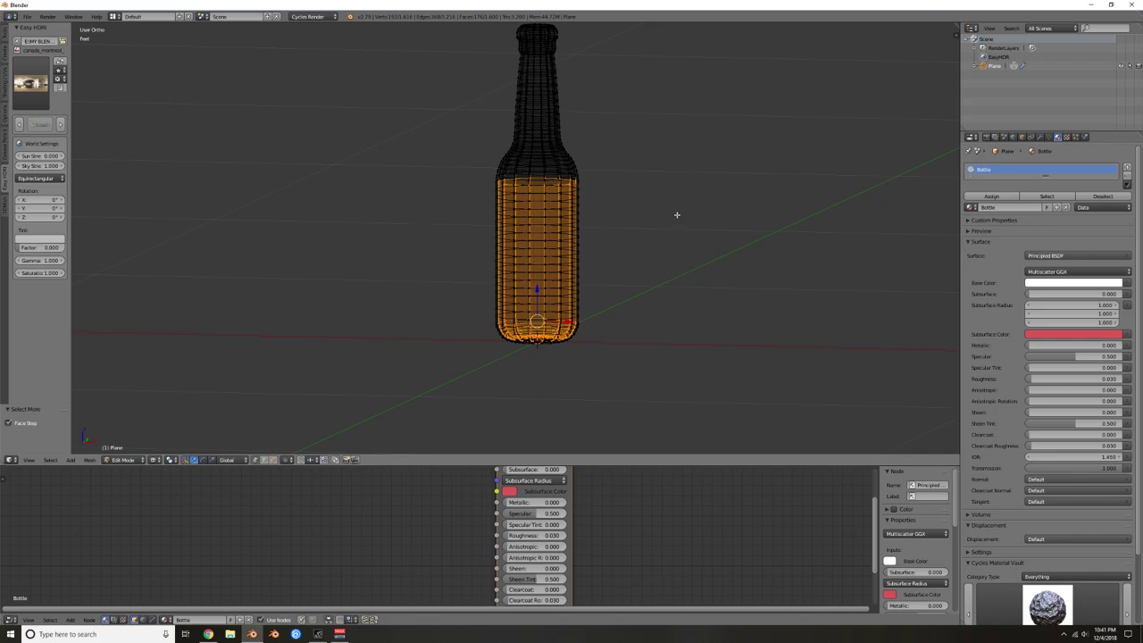
key("ctrl+KP_Add")
key("ctrl+KP_Add")
key("ctrl+KP_Add")
key("ctrl+KP_Add")
key("ctrl+KP_Add")
key("ctrl+KP_Add")
key("ctrl+KP_Add")
key("ctrl+KP_Add")
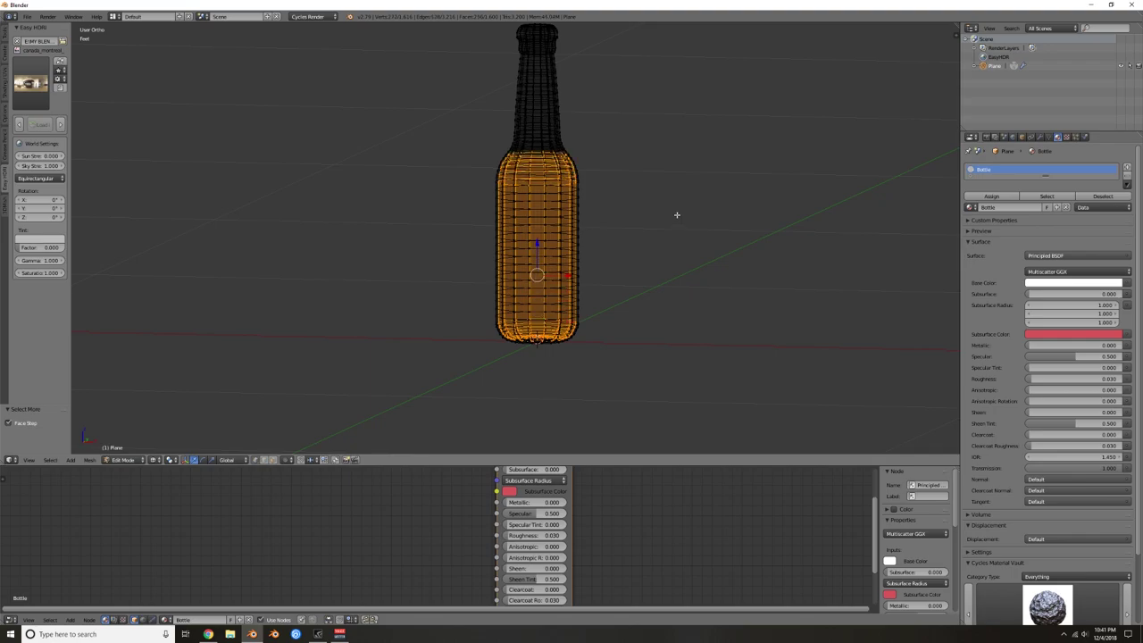
key("ctrl+KP_Add")
key("ctrl+KP_Add")
key("ctrl+KP_Add")
key("ctrl+KP_Add")
key("ctrl+KP_Add")
key("ctrl+KP_Add")
key("ctrl+KP_Add")
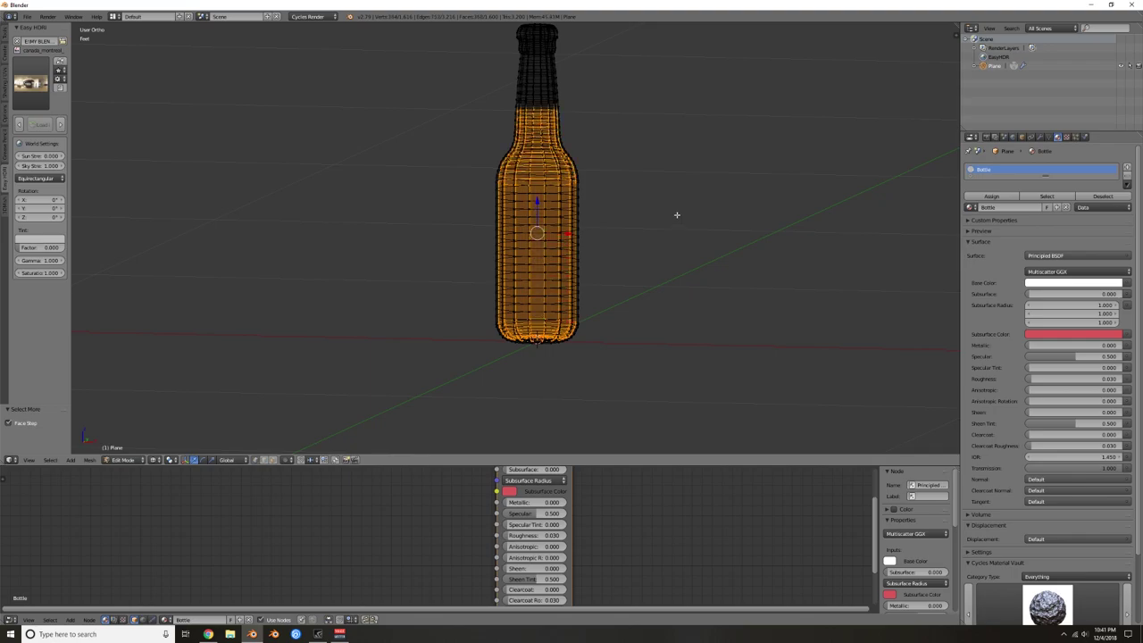
mouse_move(663, 207)
middle_mouse_down()
mouse_move(663, 190)
mouse_move(670, 198)
middle_mouse_up()
key("ctrl+KP_Add")
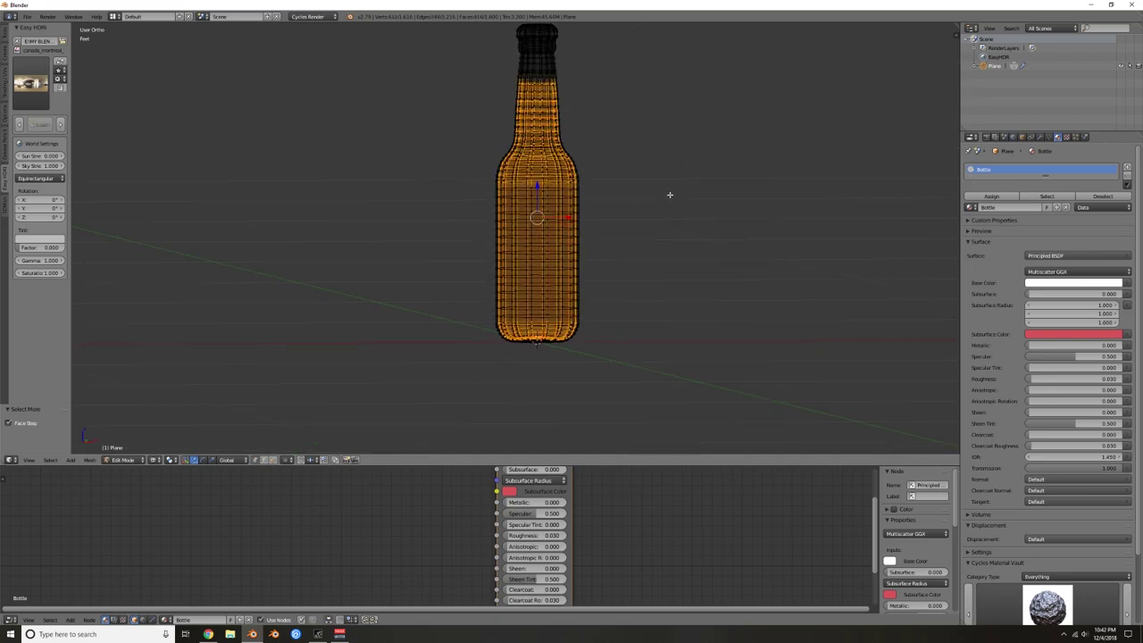
Step: Duplicate the selected inner-wall geometry in place, keeping the copy at its original position
middle_click_drag(631, 144, 584, 128)
middle_click_drag(584, 128, 571, 167, "shift")
middle_click_drag(572, 167, 566, 152)
key("KP_1")
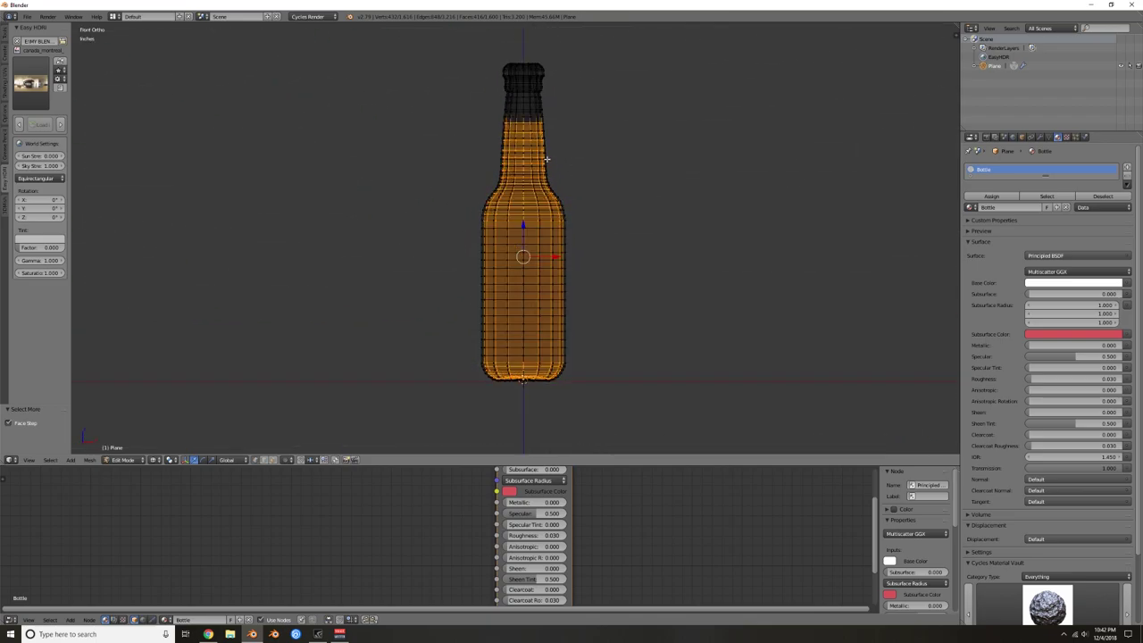
scroll(546, 157, "up", 8)
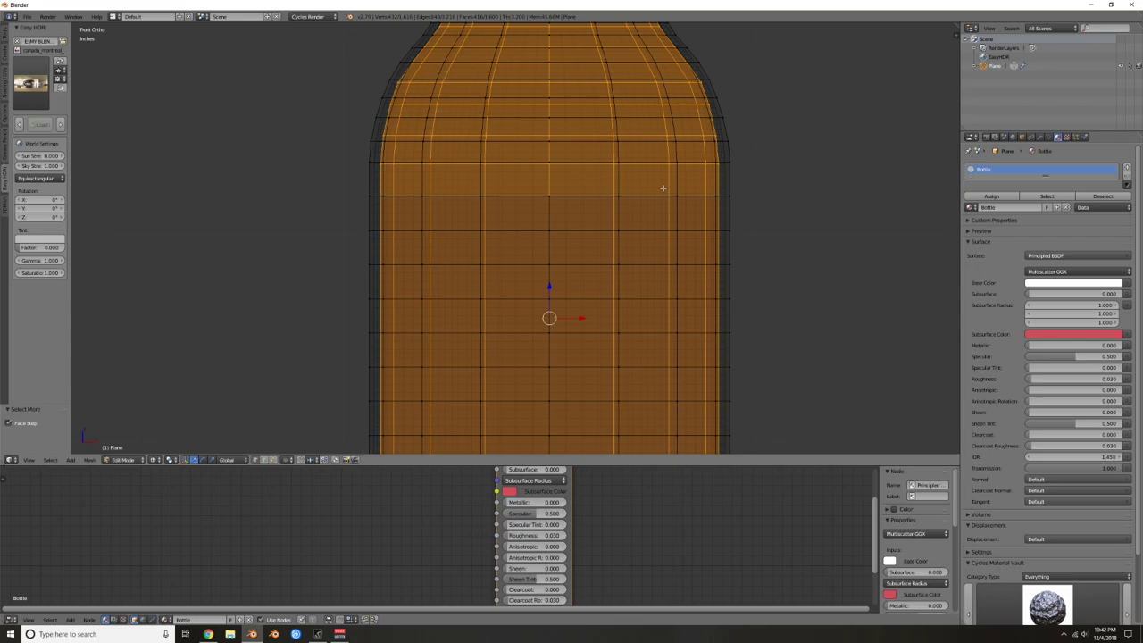
key("g")
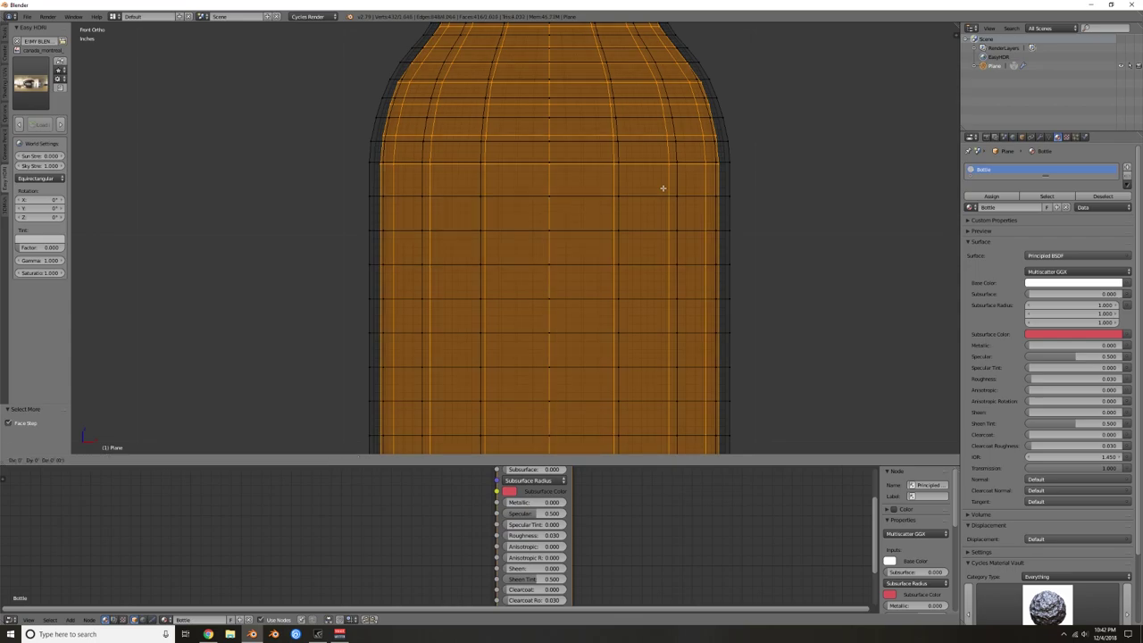
right_click(541, 232)
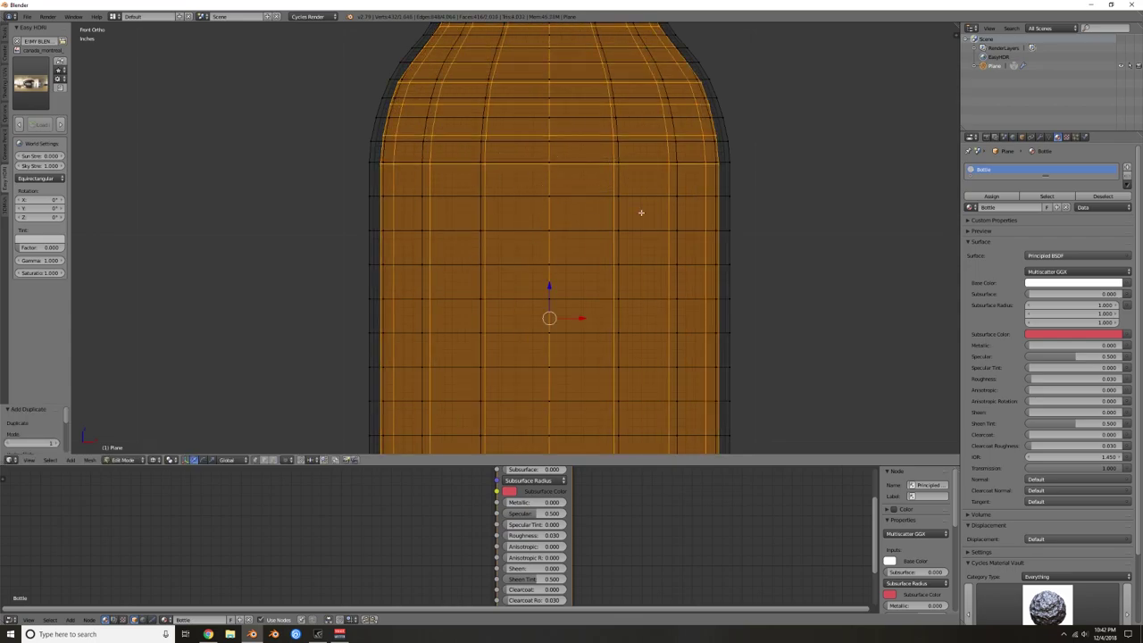
key("g")
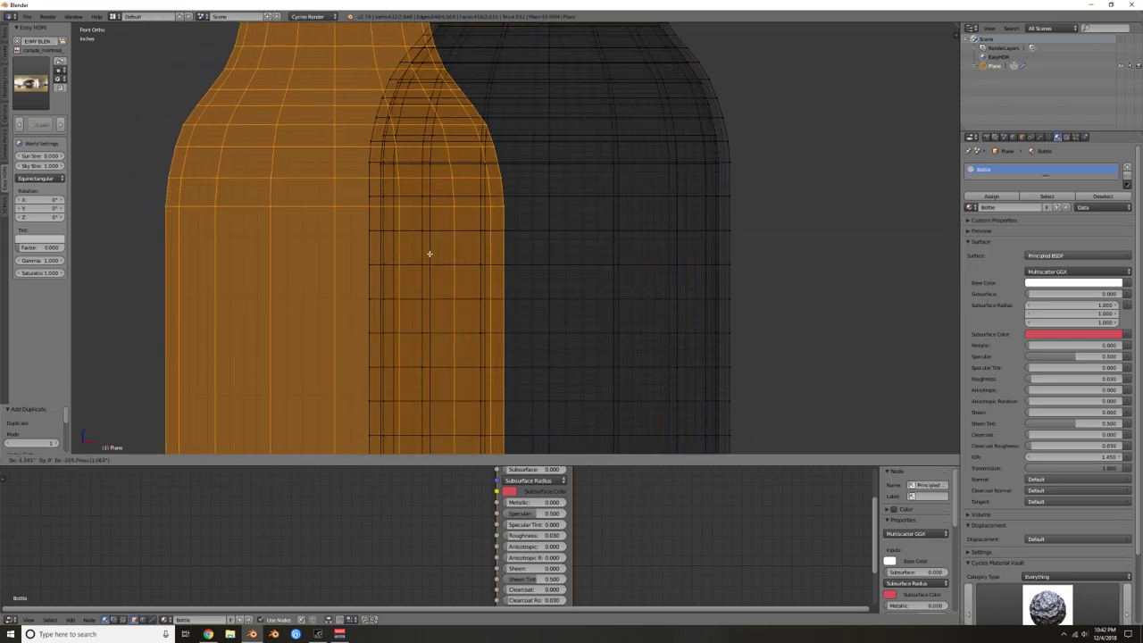
right_click(459, 262)
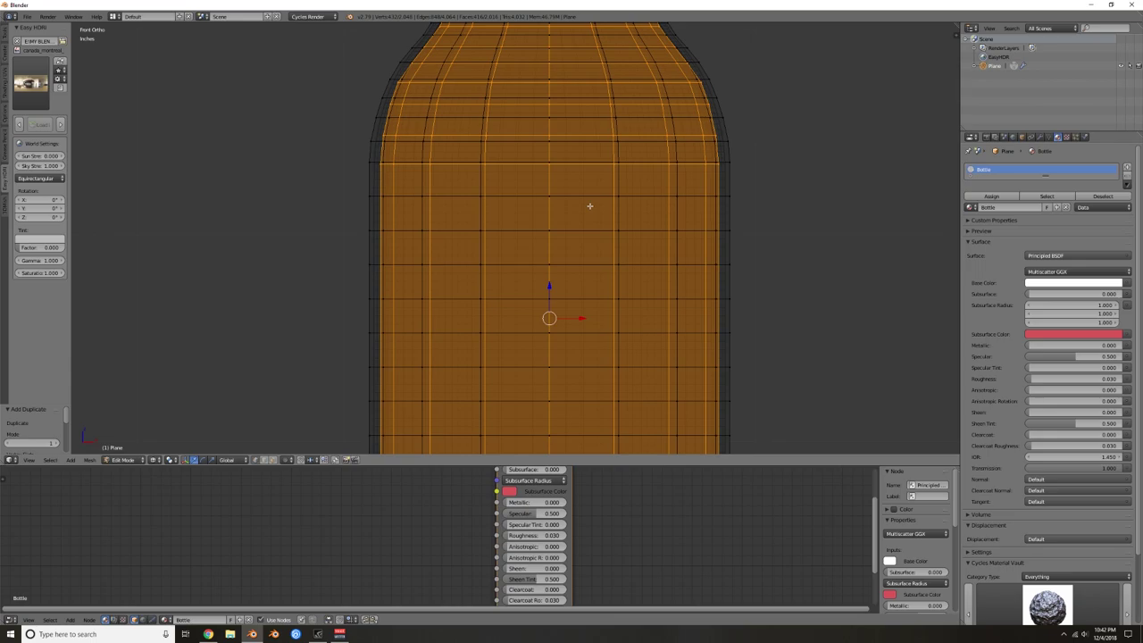
Step: Separate the duplicated selection into its own object and return to solid-shaded Object Mode
key("p")
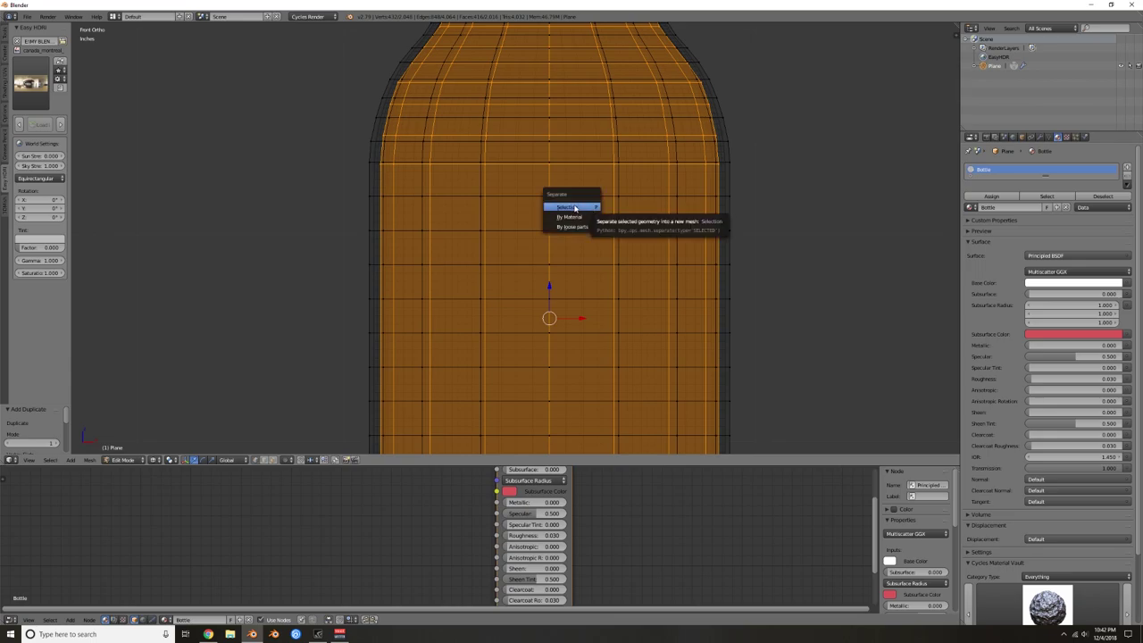
left_click(575, 207)
key("Tab")
scroll(587, 222, "down", 3)
key("z")
scroll(572, 161, "down", 4)
mouse_move(566, 171)
middle_mouse_down()
mouse_move(556, 164)
mouse_move(548, 179)
middle_mouse_up()
right_click(542, 222)
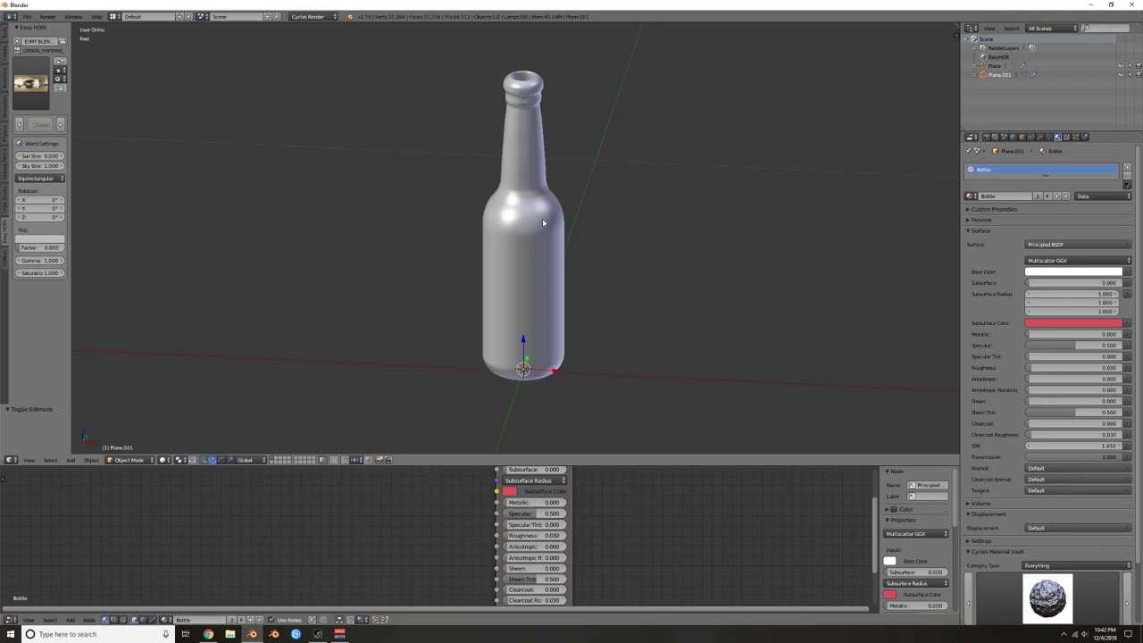
key("g")
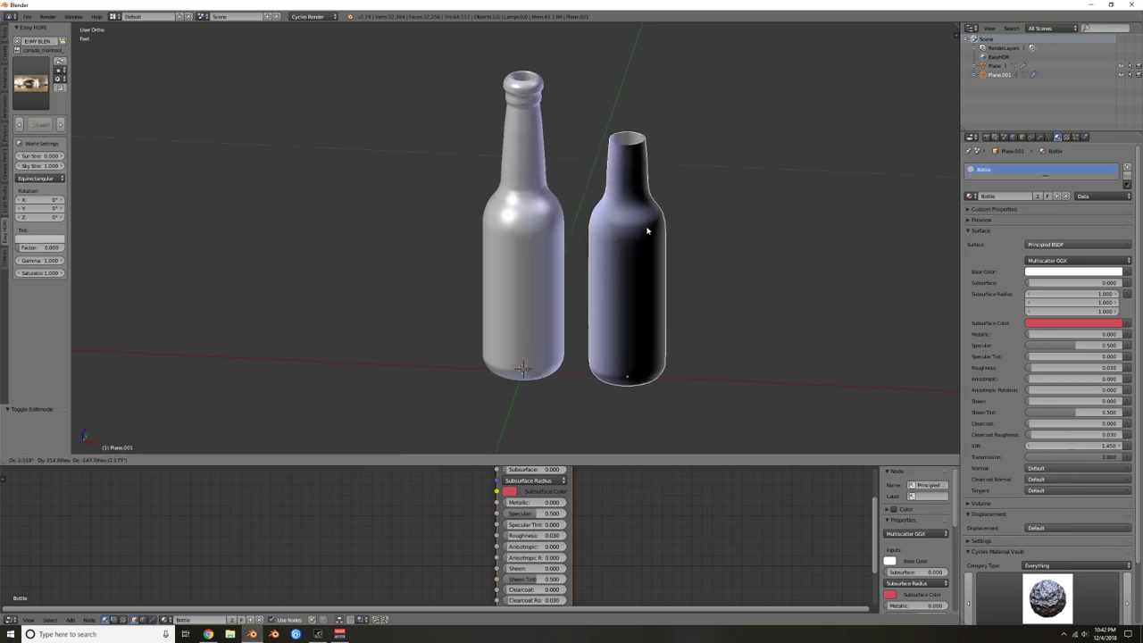
right_click(647, 230)
right_click(542, 239)
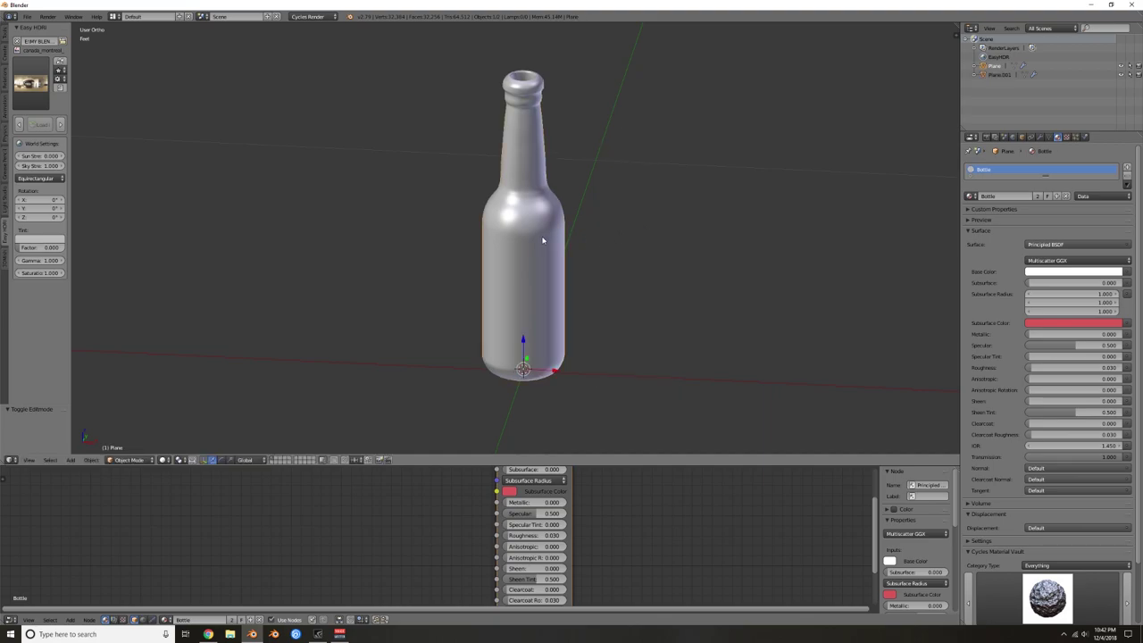
key("g")
key("Escape")
Step: Select the separated inner object and scale it uniformly by about 1.014 in front wireframe view, slightly into the glass wall
right_click(524, 233)
key("KP_1")
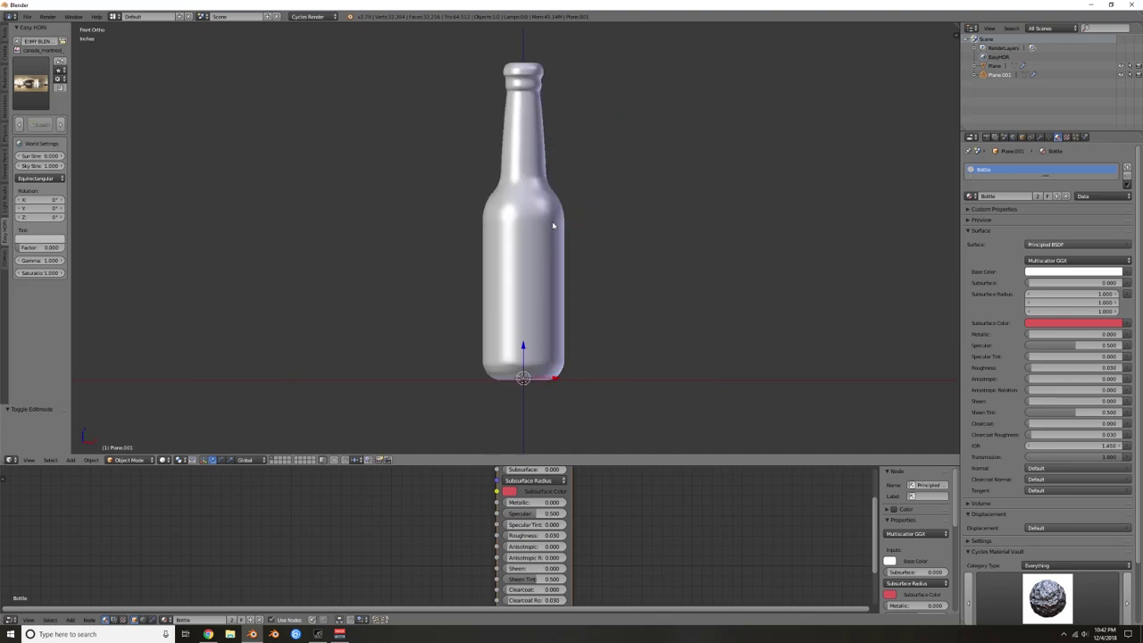
key("z")
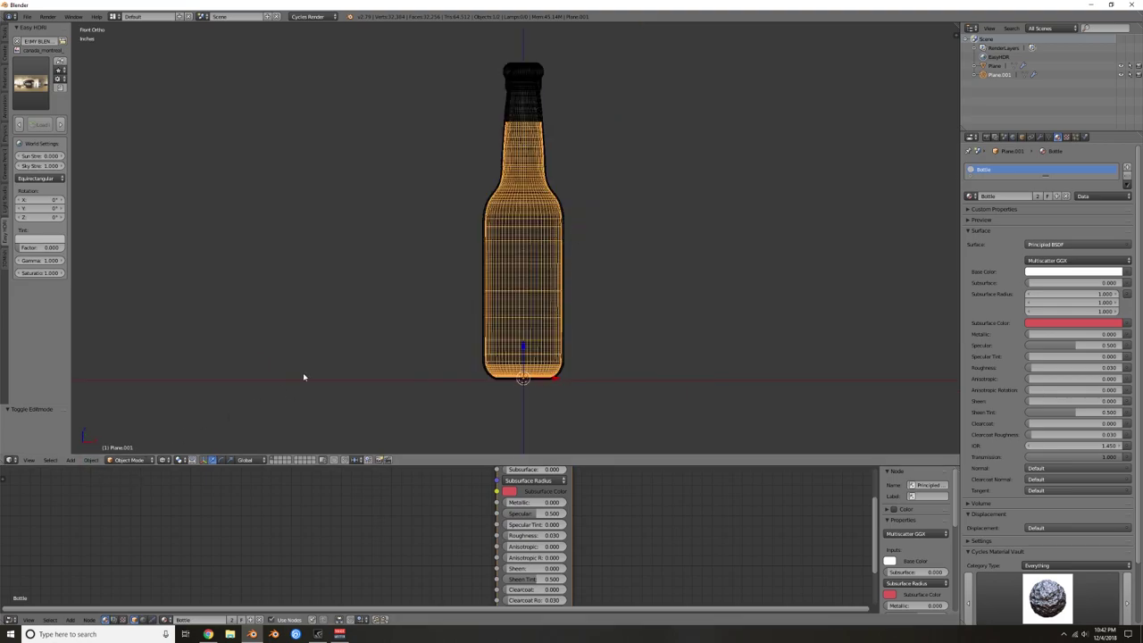
scroll(534, 184, "up", 8)
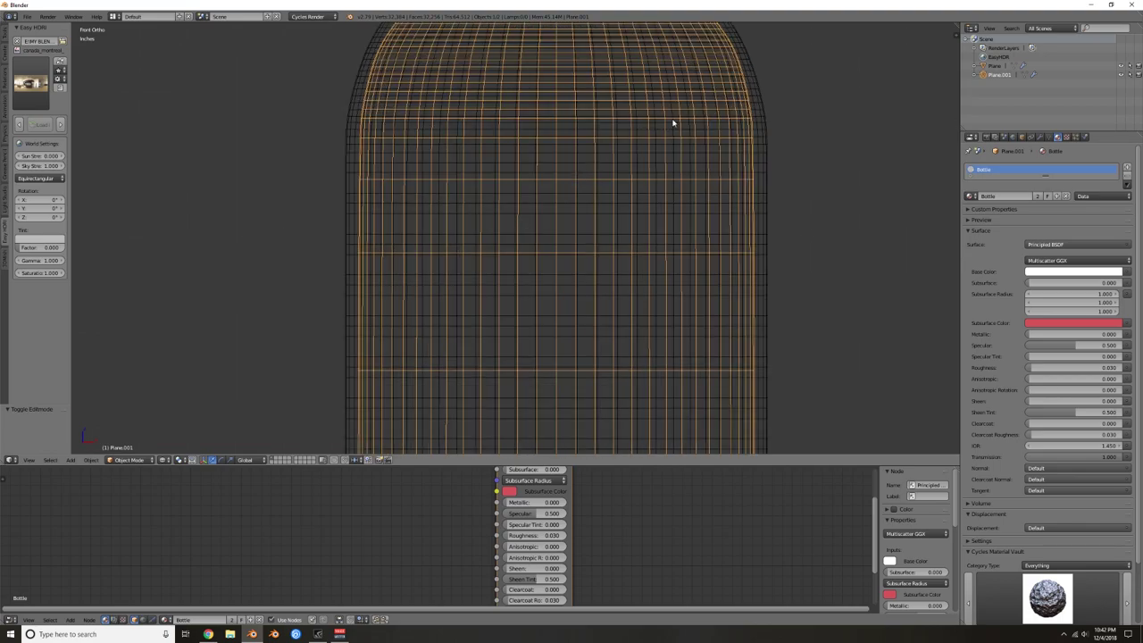
scroll(627, 198, "up", 3)
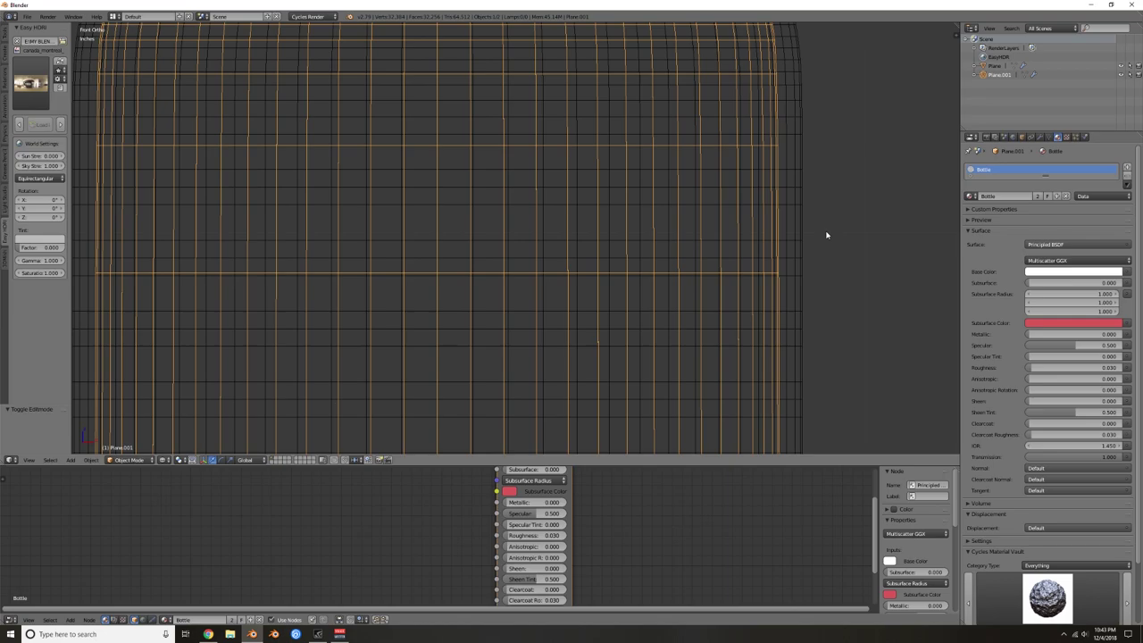
key("s")
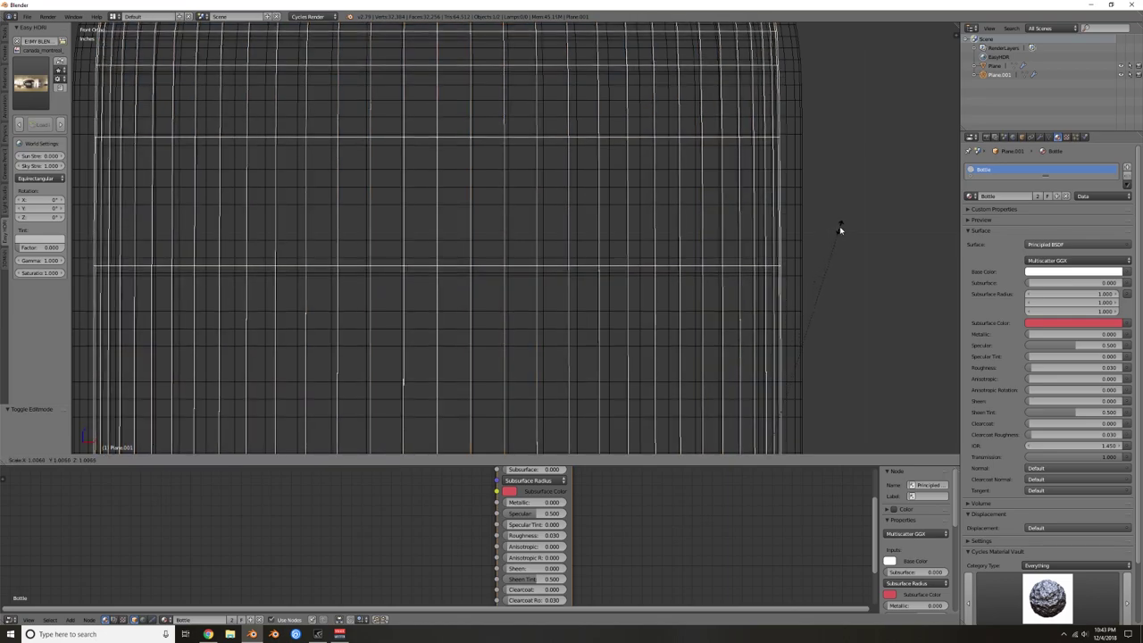
left_click(859, 226)
scroll(804, 248, "down", 3)
scroll(655, 181, "up", 3)
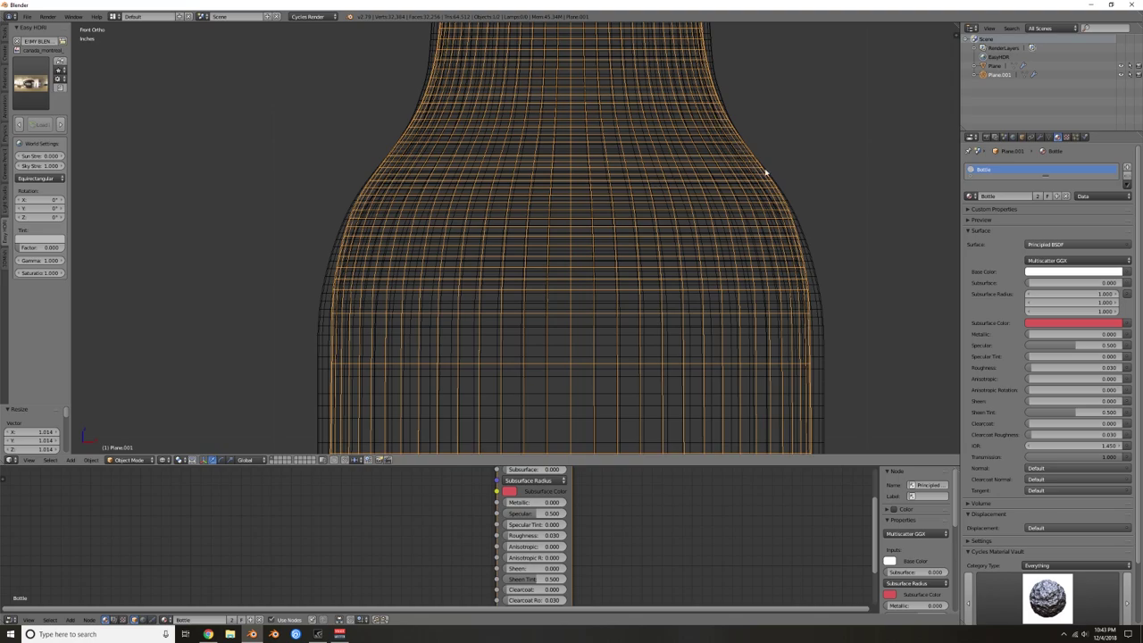
Step: Scale the inner object by about 0.995 along the Z axis
key("s")
key("z")
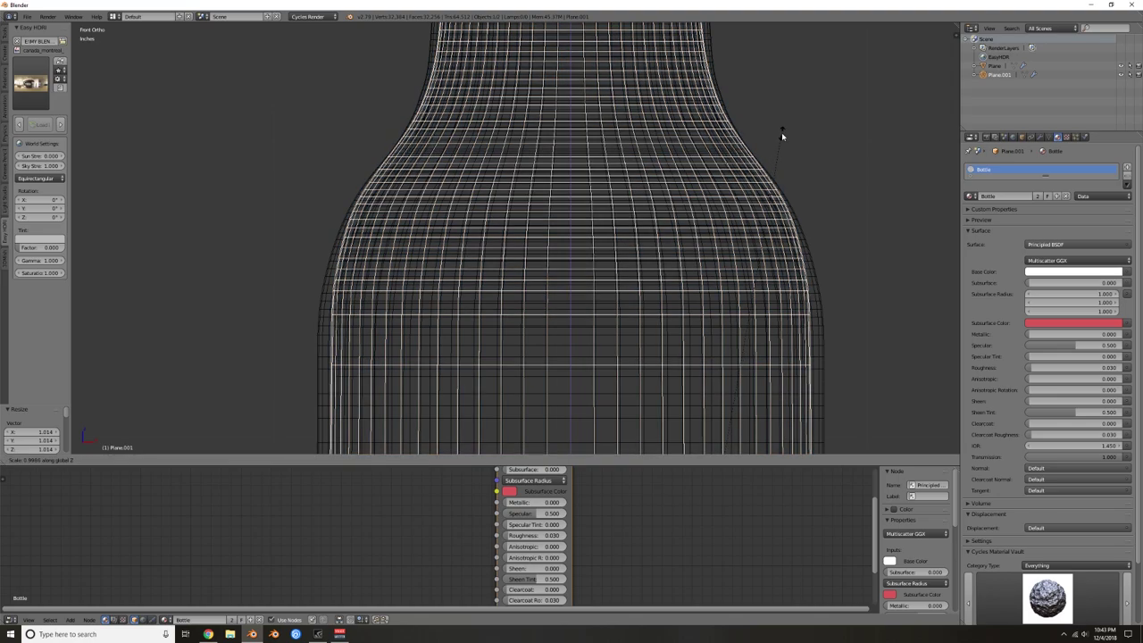
left_click(780, 140)
Step: Examine how the inner object's top edge overlaps the glass wall in the bottle's neck
scroll(750, 97, "down", 3)
middle_click_drag(720, 64, 791, 247, "shift")
scroll(672, 108, "up", 2)
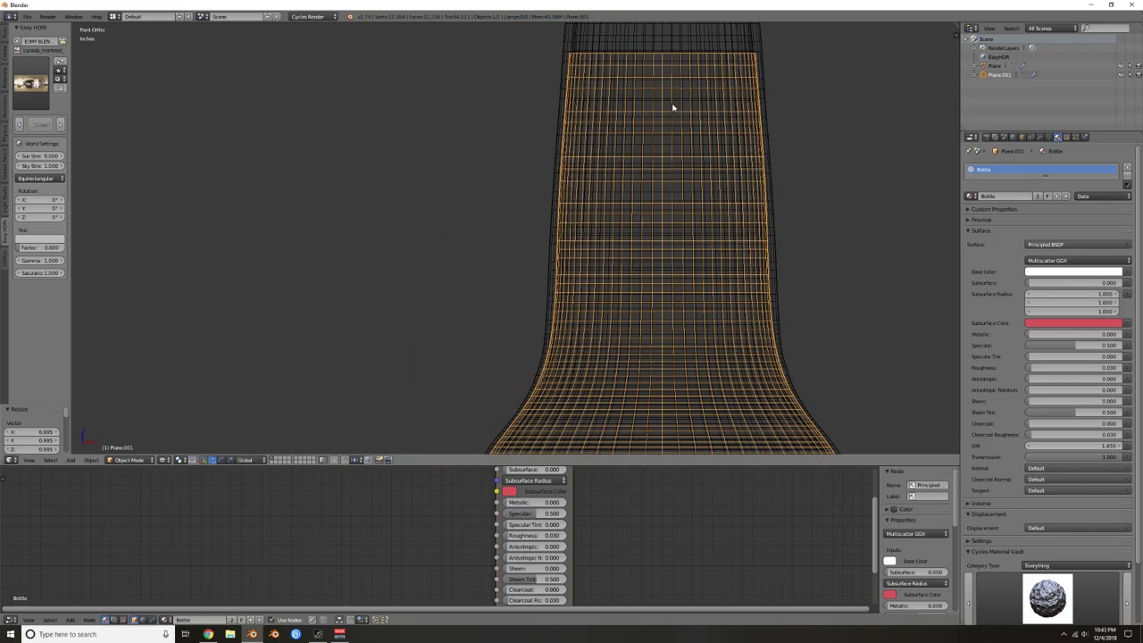
scroll(590, 58, "up", 1)
middle_click_drag(589, 66, 621, 286, "shift")
scroll(625, 268, "up", 5)
middle_click_drag(792, 235, 742, 265, "shift")
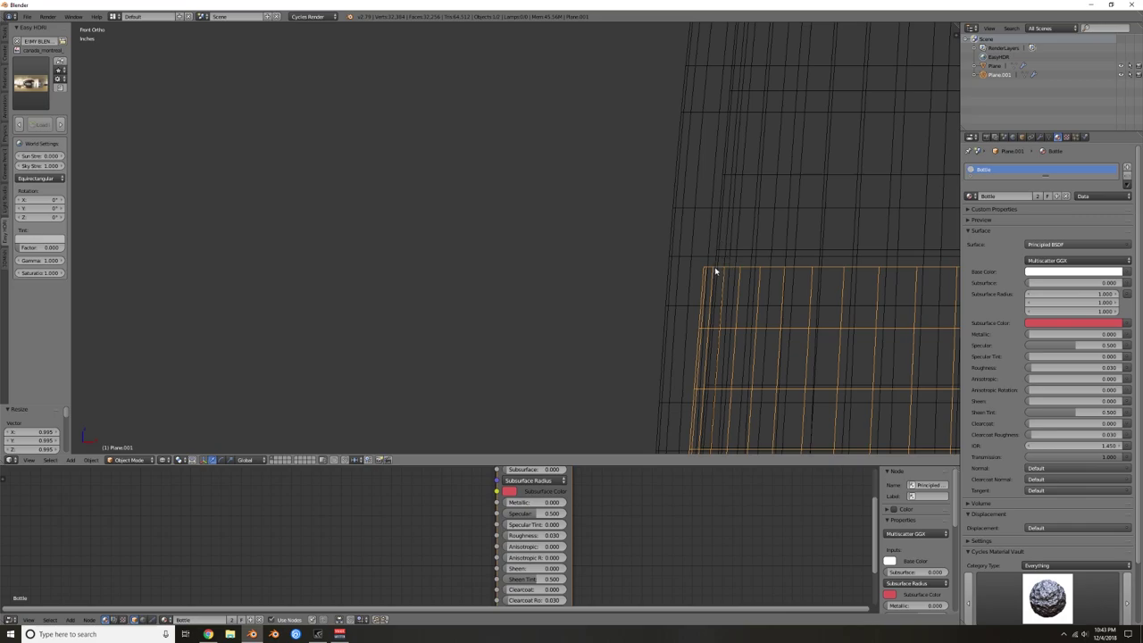
scroll(713, 295, "down", 14)
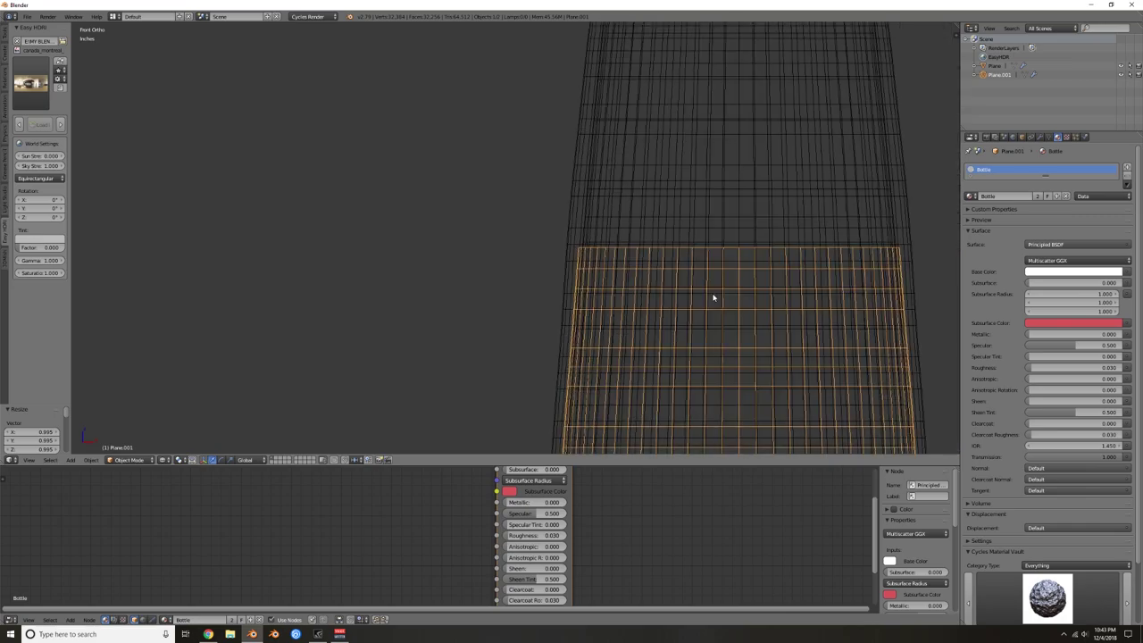
middle_click_drag(663, 242, 625, 258)
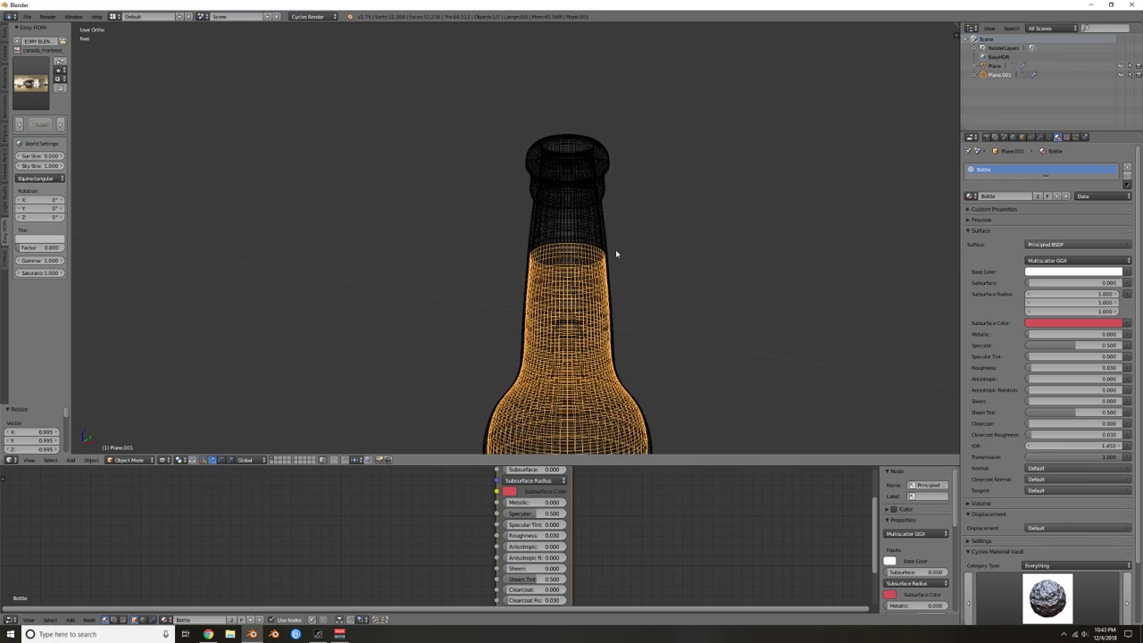
Step: Switch to solid shading, hide the outer bottle, and select the inner liquid object
key("Tab")
key("z")
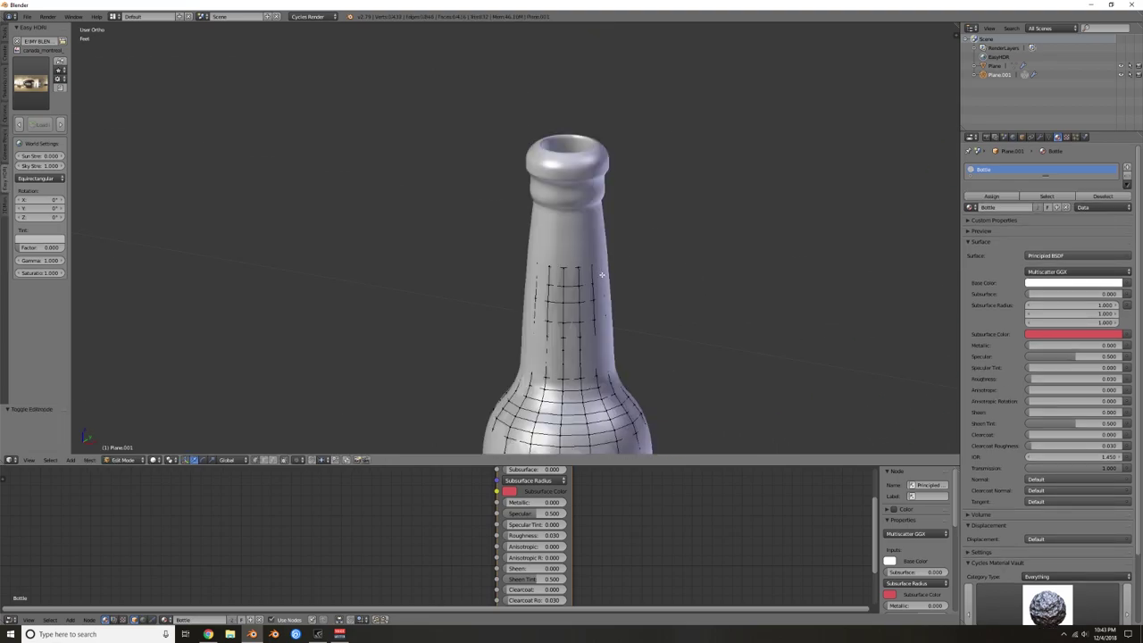
key("Tab")
scroll(572, 259, "down", 2)
right_click(553, 238)
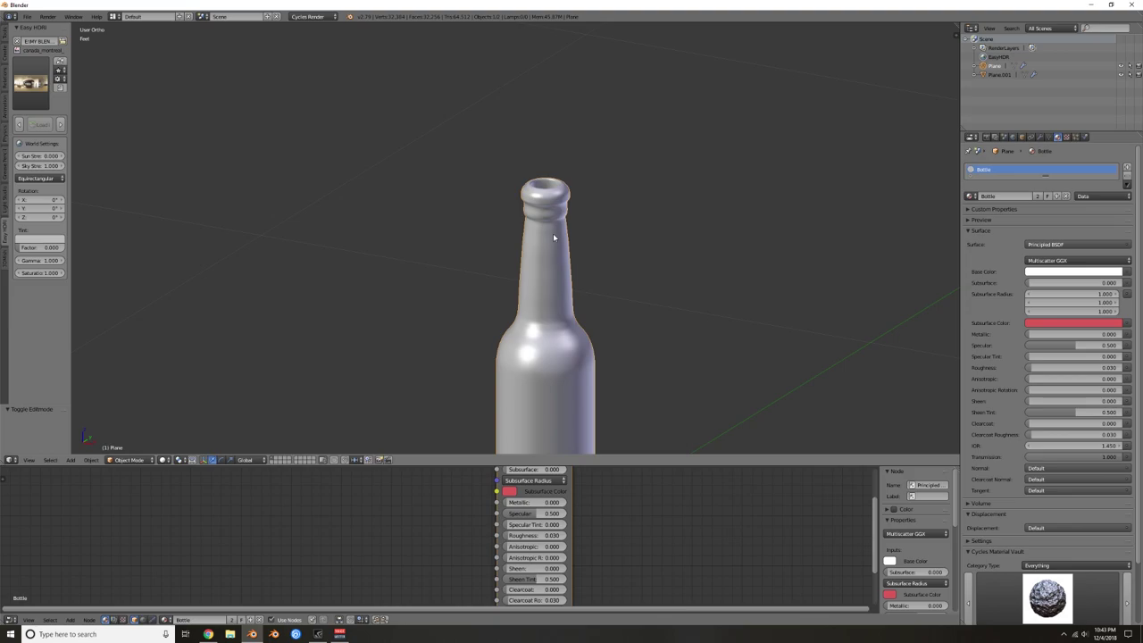
key("h")
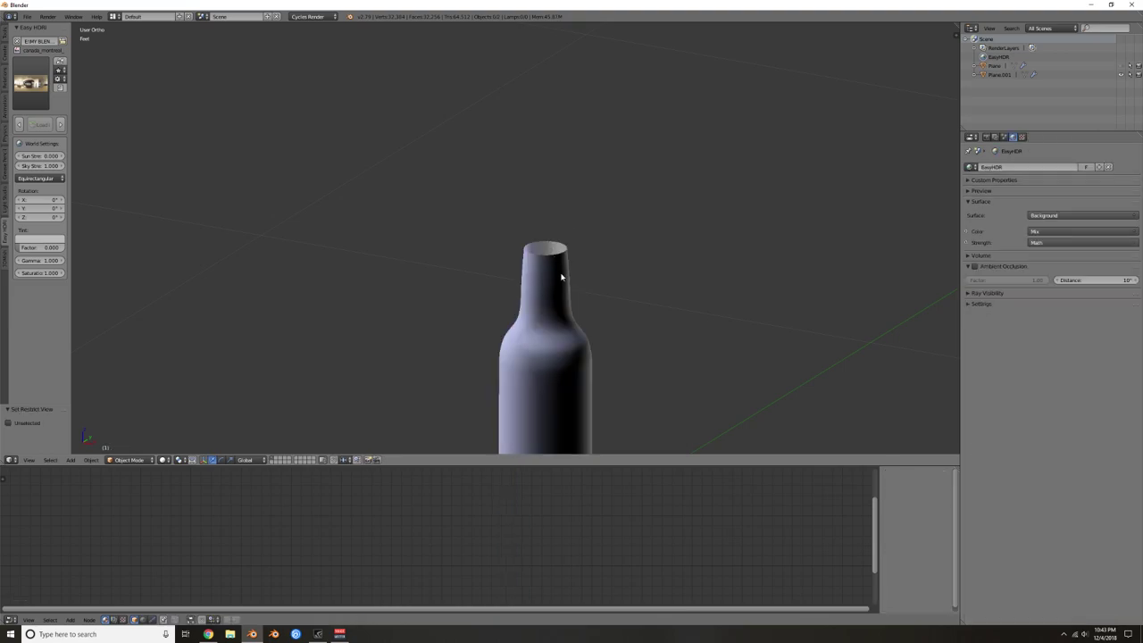
right_click(565, 278)
Step: Select the liquid object's whole mesh in Edit Mode and recalculate its normals to face outward
scroll(593, 234, "down", 3)
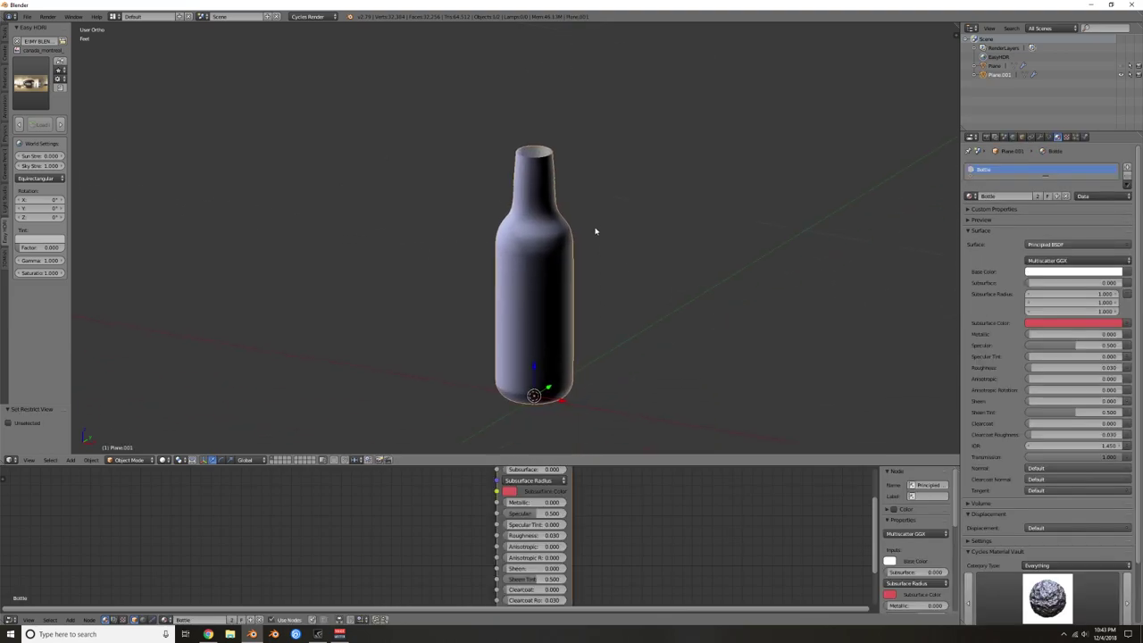
key("Tab")
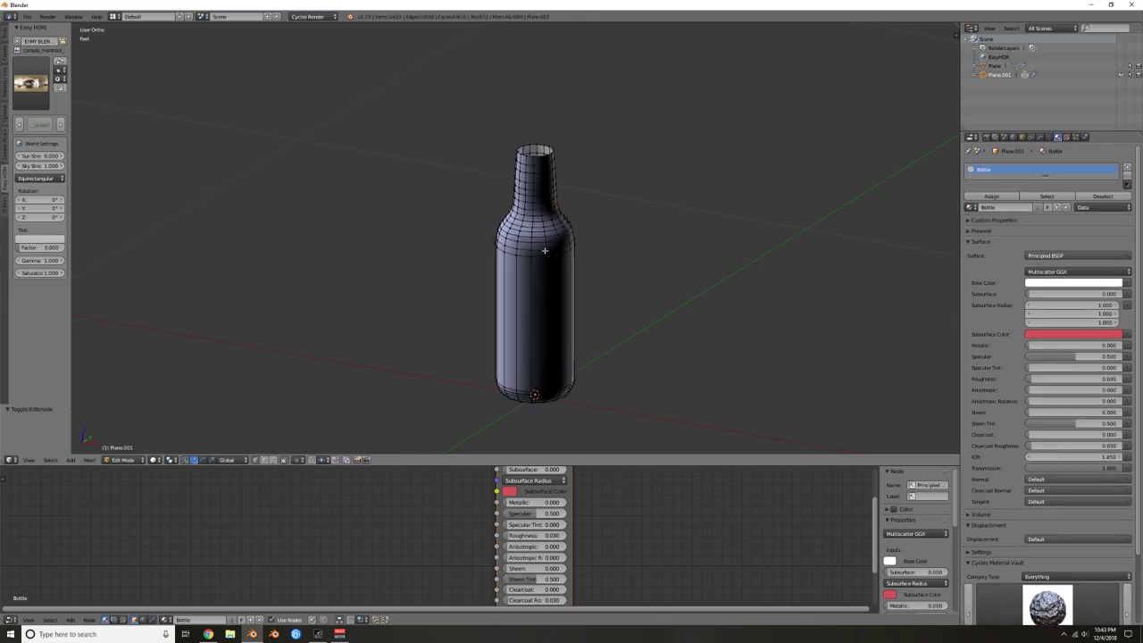
key("a")
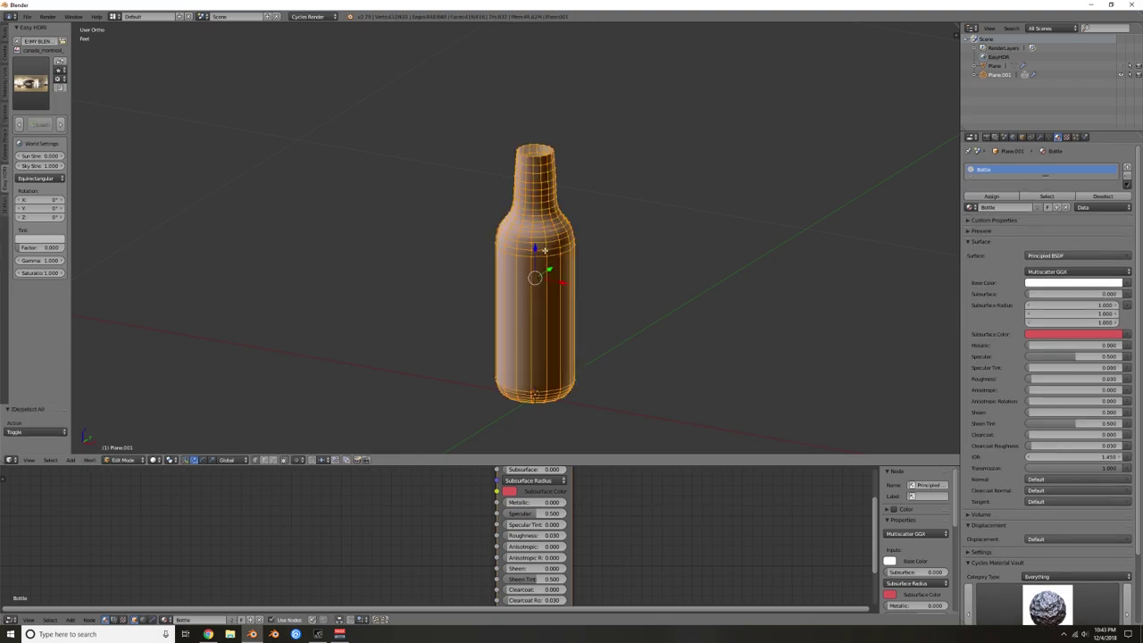
key("ctrl+n")
Step: Switch to edge select mode and select the open edge loop at the top of the liquid mesh
scroll(565, 188, "up", 8)
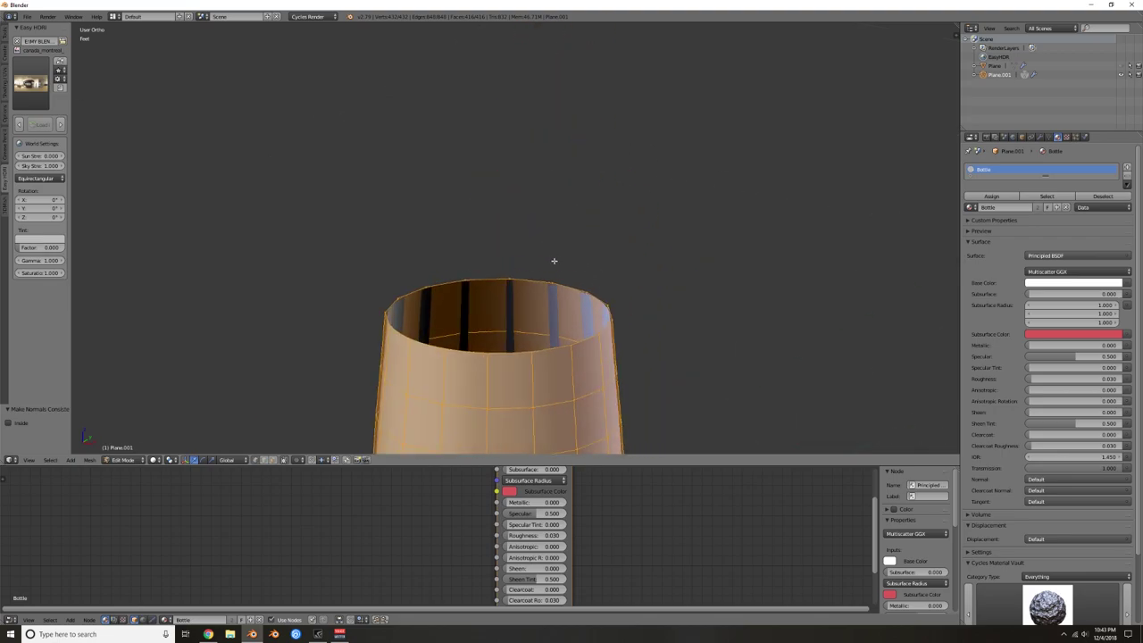
key("ctrl+Tab")
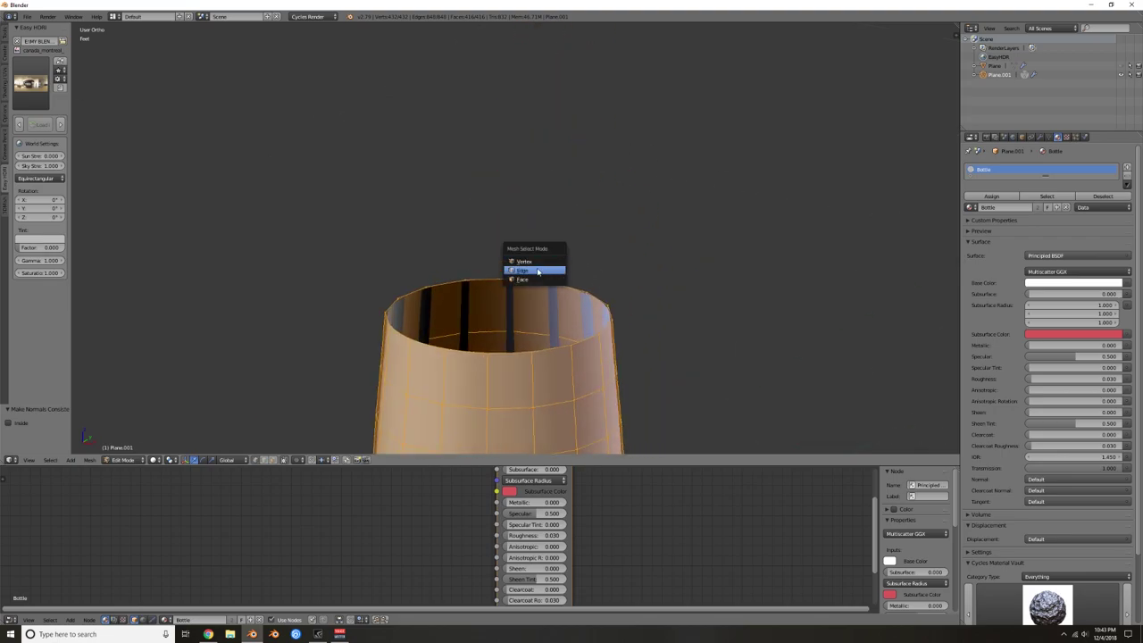
left_click(538, 270)
right_click(568, 288)
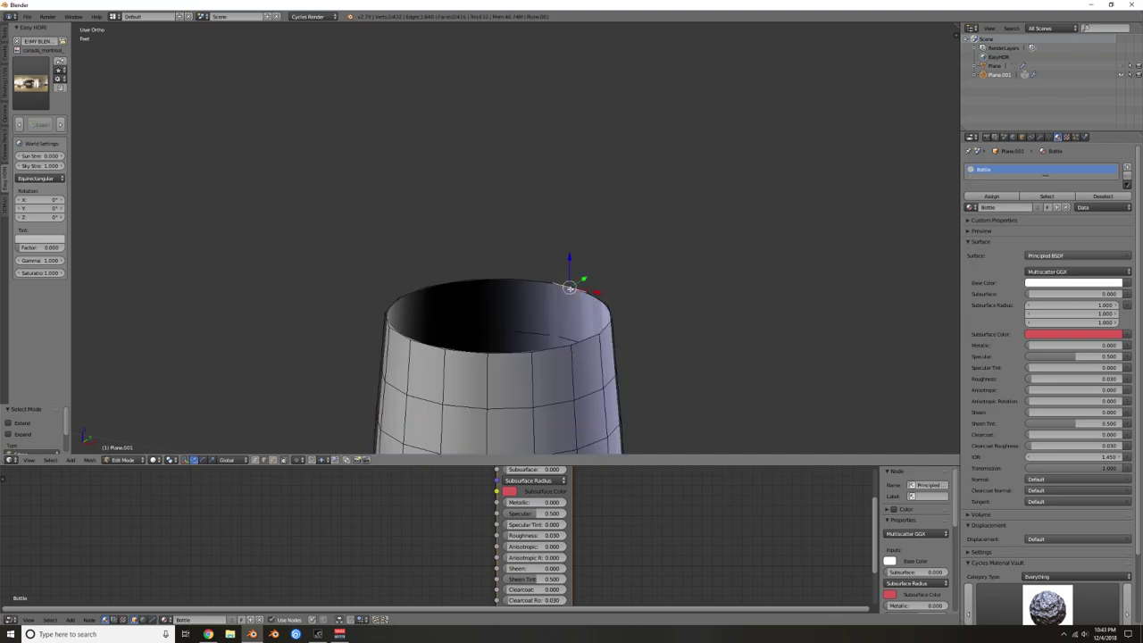
right_click(569, 284, "alt")
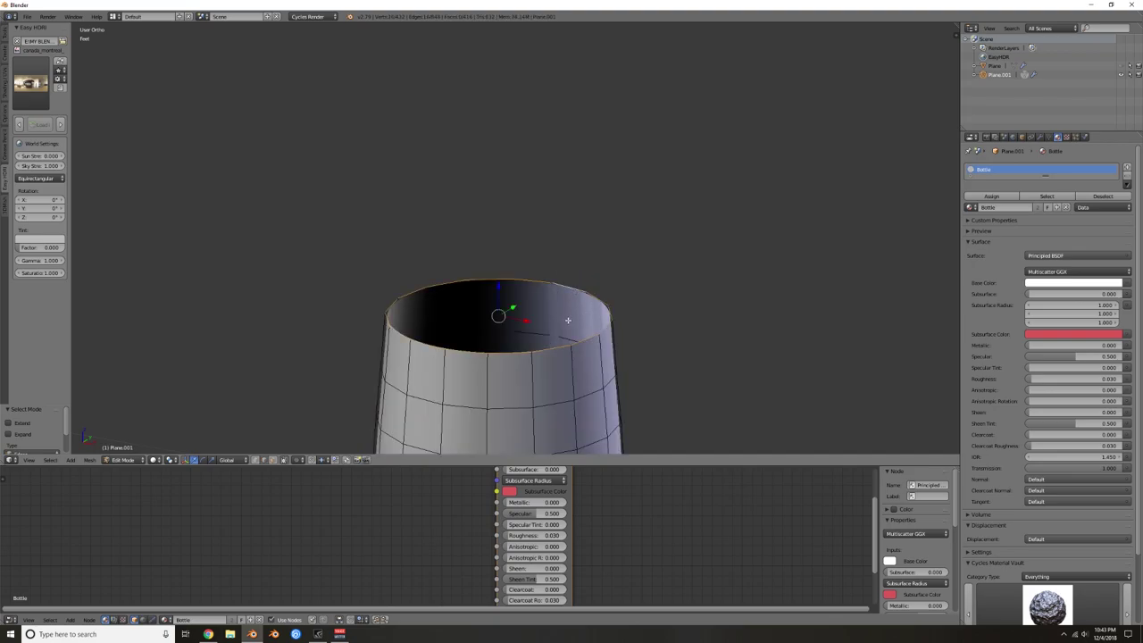
Step: Extrude the top edge loop and scale it inward to about 0.89 to form a narrow rim
scroll(559, 318, "up", 2)
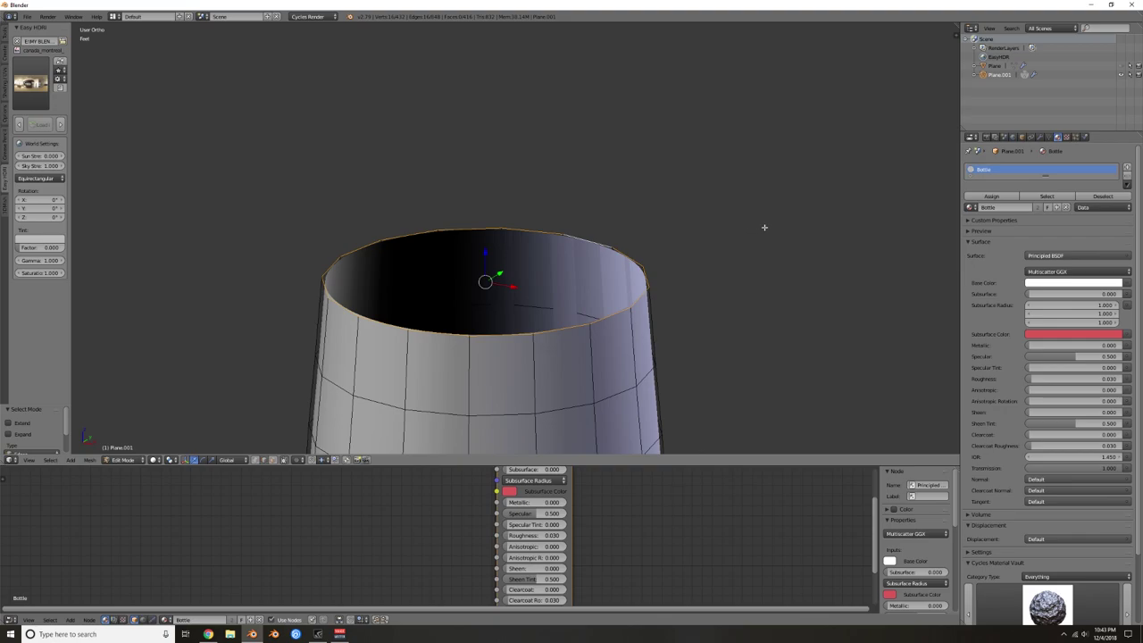
key("e")
key("s")
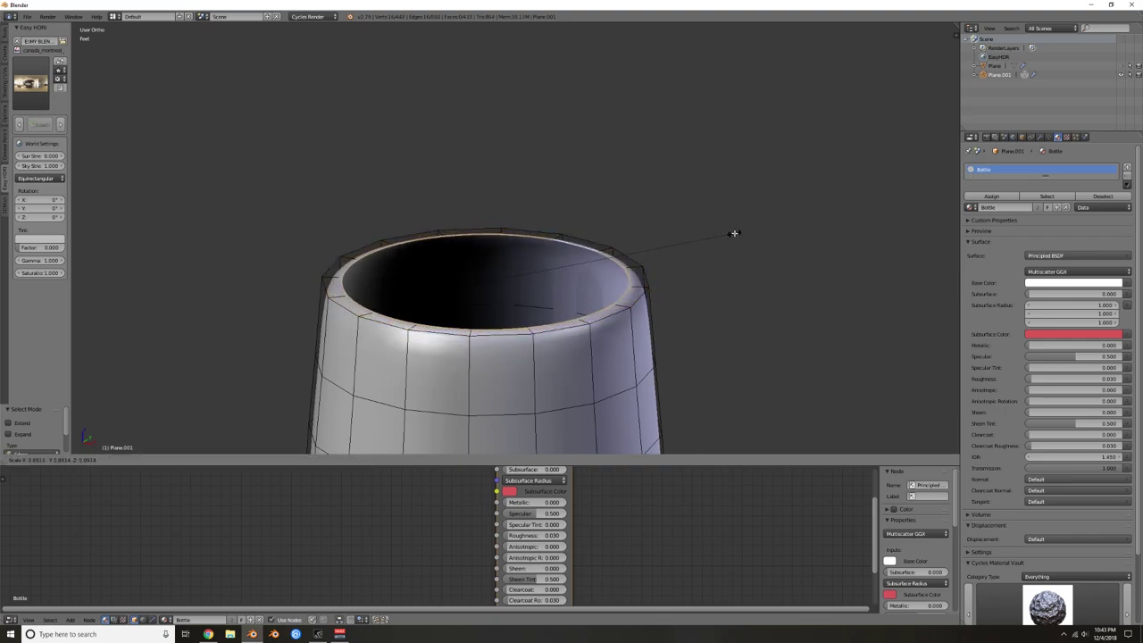
left_click(733, 233)
Step: Extrude the rim's inner loop further toward the centre and fill the remaining hole with a face
key("e")
key("s")
left_click(631, 247)
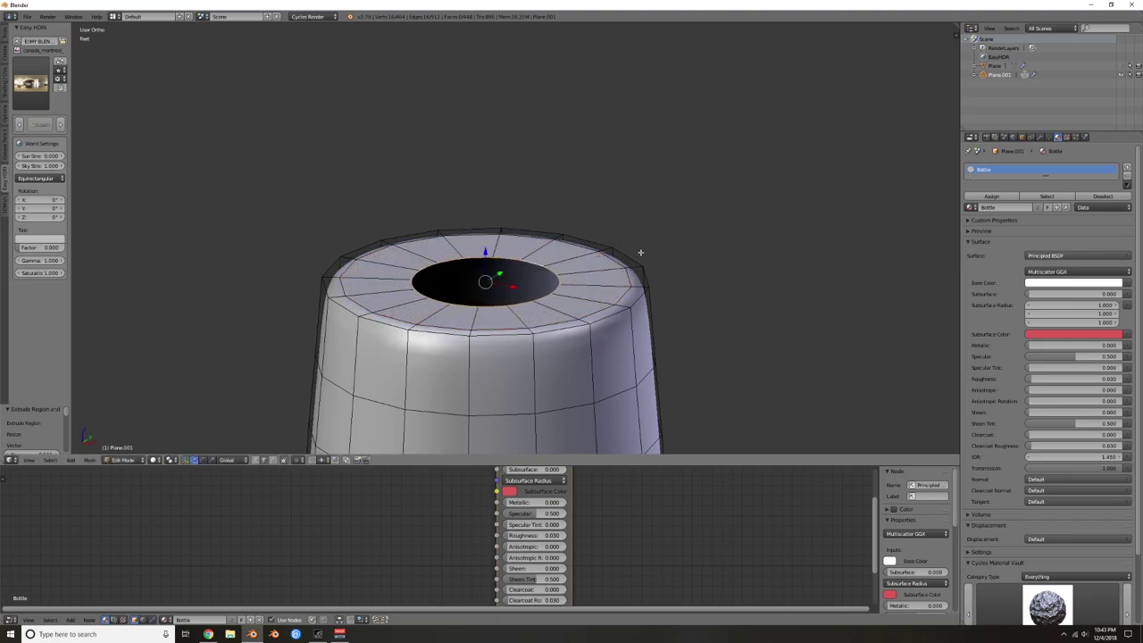
key("f")
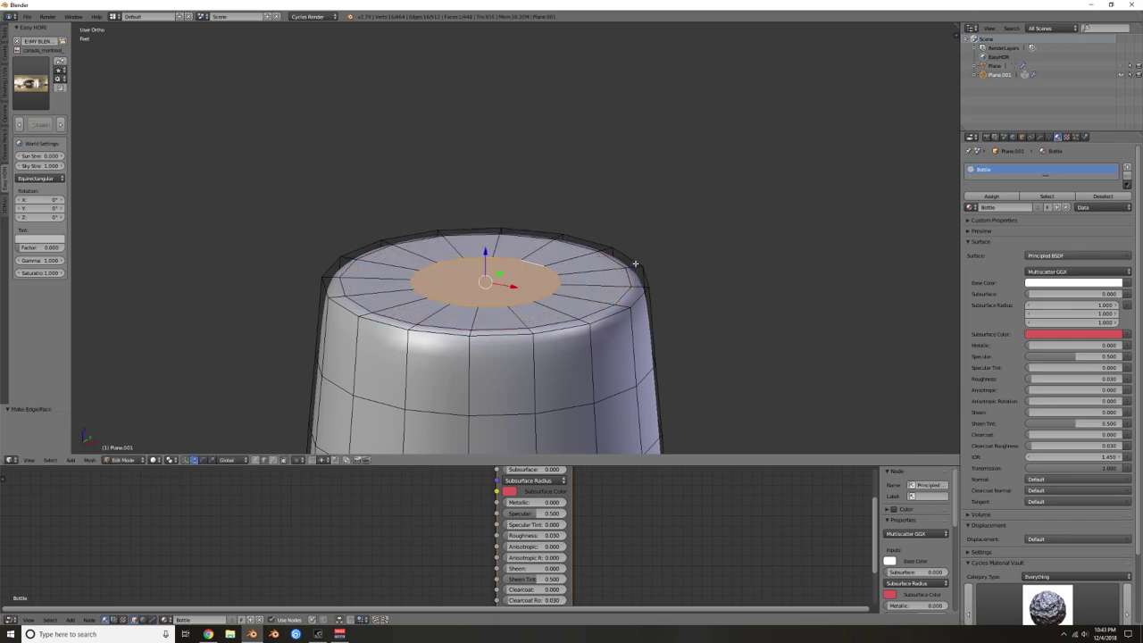
Step: Add an edge loop close to the outer rim of the liquid's top surface
key("ctrl+r")
left_click(633, 270)
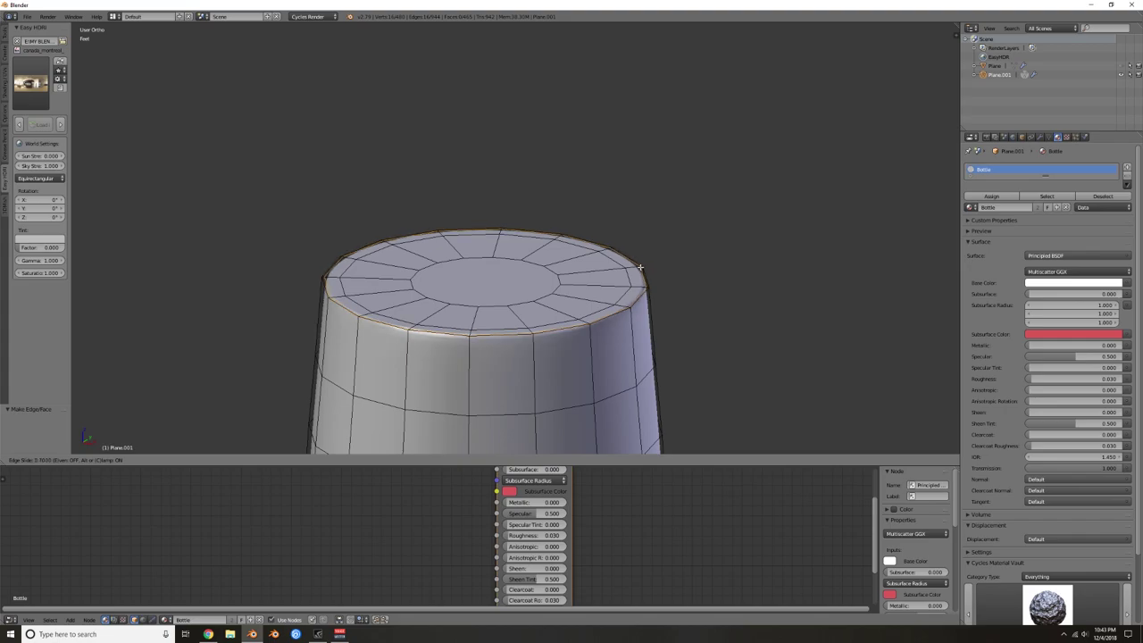
left_click(641, 267)
scroll(744, 286, "up", 2)
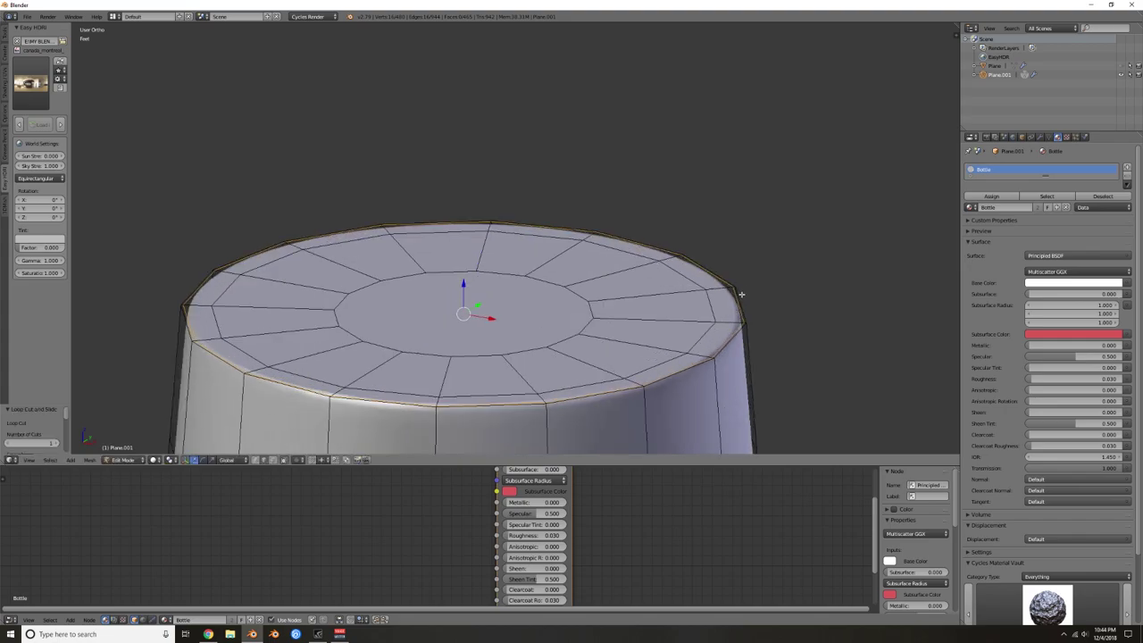
Step: Select the outermost edge loop of the liquid's top, raise it slightly along Z and return to Object Mode
right_click(740, 294)
right_click(738, 295, "alt")
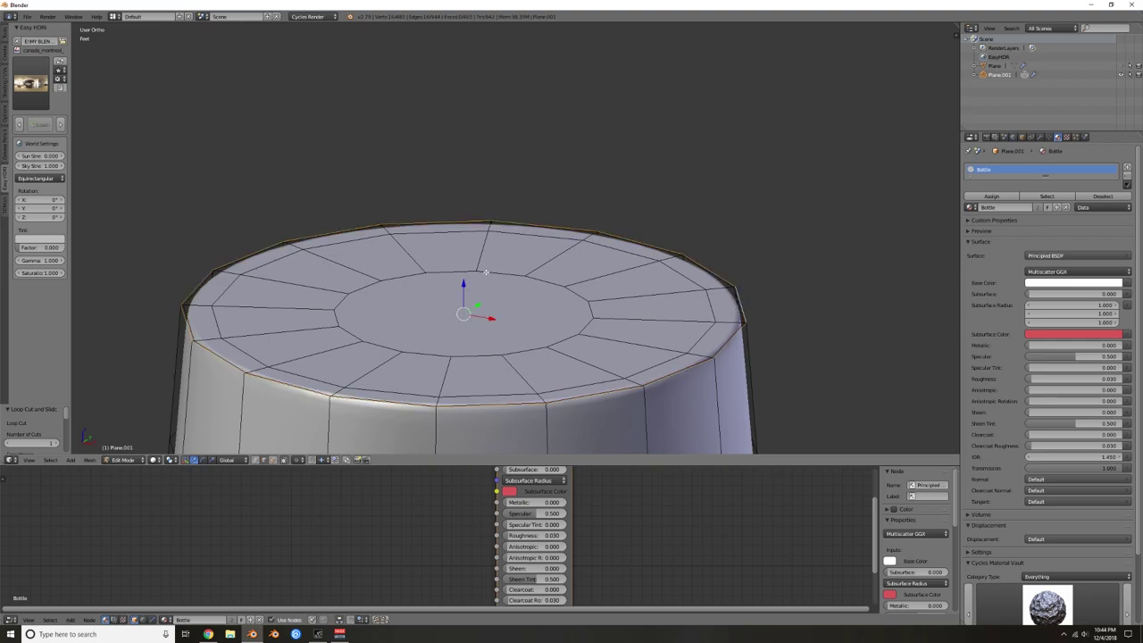
left_click_drag(465, 282, 463, 277)
key("Tab")
middle_click_drag(705, 321, 721, 255)
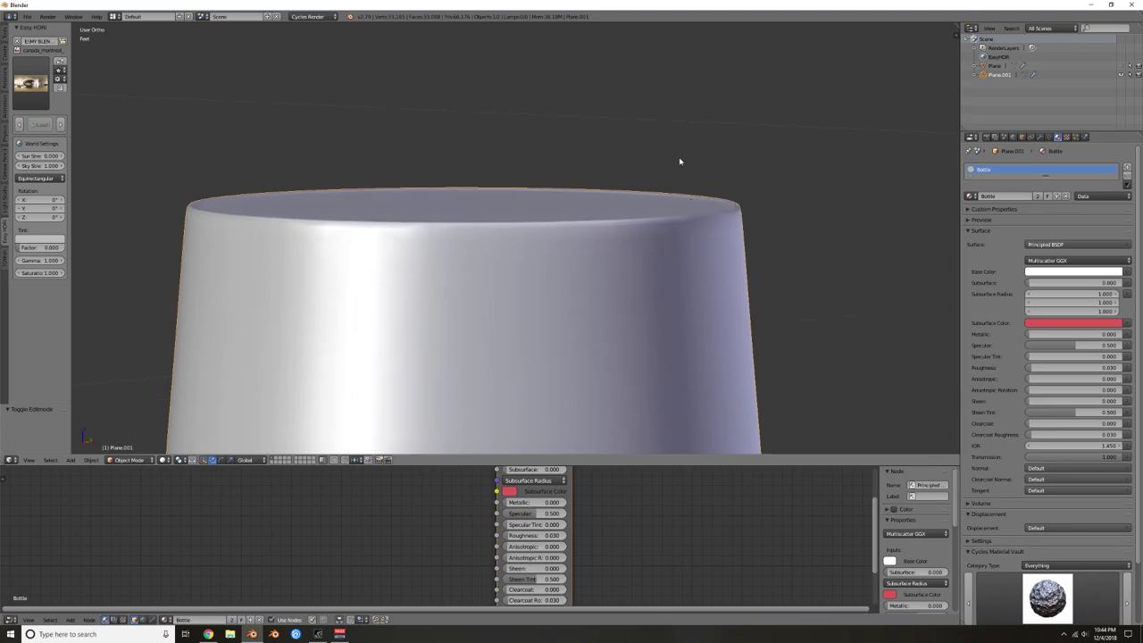
Step: Inspect the overall shape of the closed liquid mesh
scroll(634, 248, "down", 10)
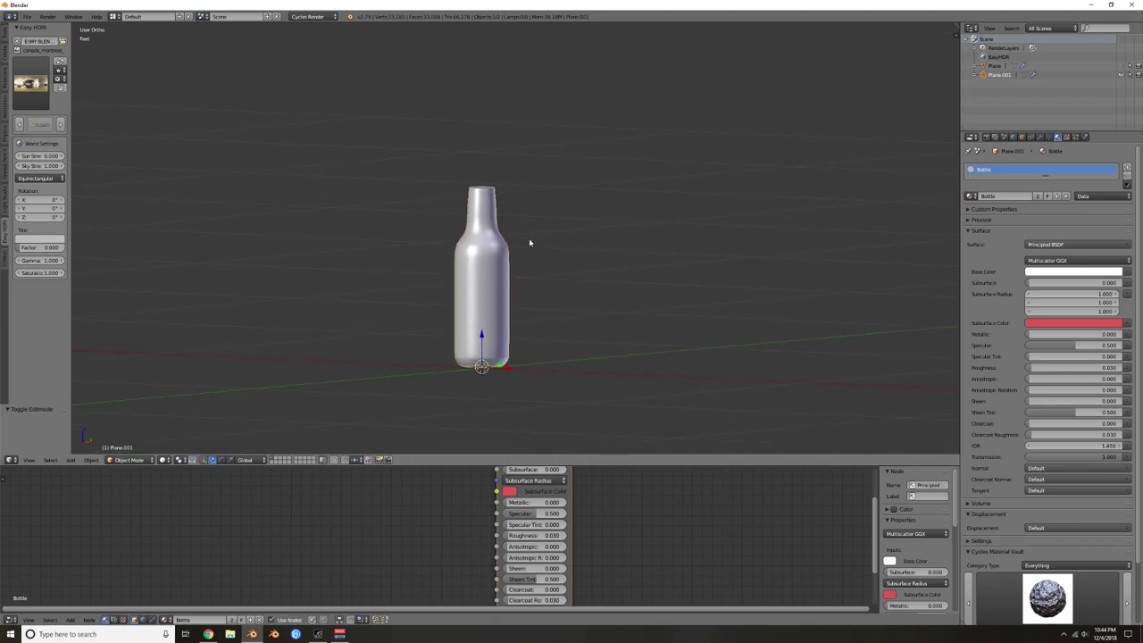
scroll(496, 256, "up", 4)
scroll(496, 256, "down", 2)
middle_click_drag(496, 256, 529, 216)
key("g")
right_click(505, 235)
scroll(527, 344, "down", 4)
scroll(541, 377, "up", 4)
Step: Enlarge the node editor, frame all the material nodes and move the Principled BSDF away from the Material Output
left_click_drag(580, 454, 580, 314)
key("Home")
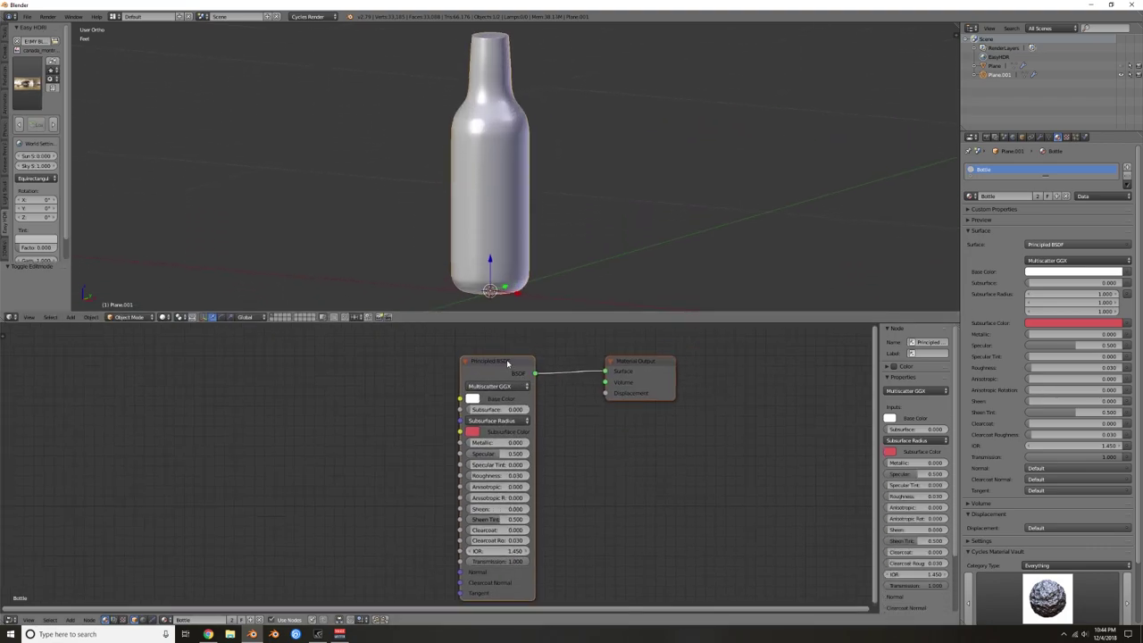
left_click_drag(511, 367, 407, 375)
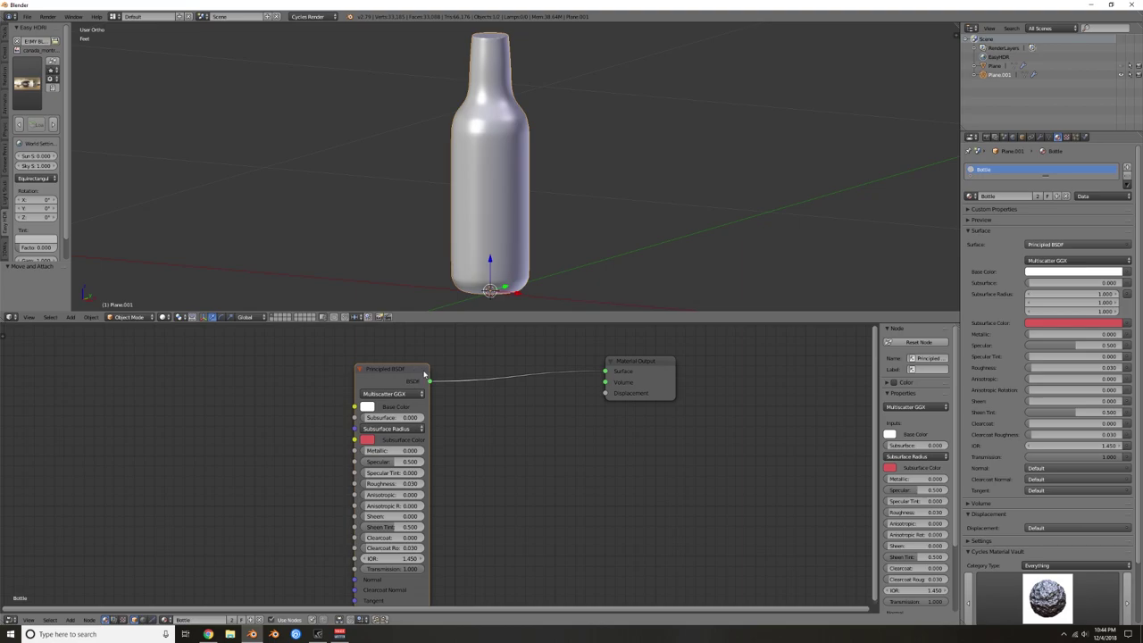
Step: Add a Volume Absorption node and connect it to the Volume input of the Material Output
key("shift+a")
mouse_move(559, 528)
type("vol")
key("Return")
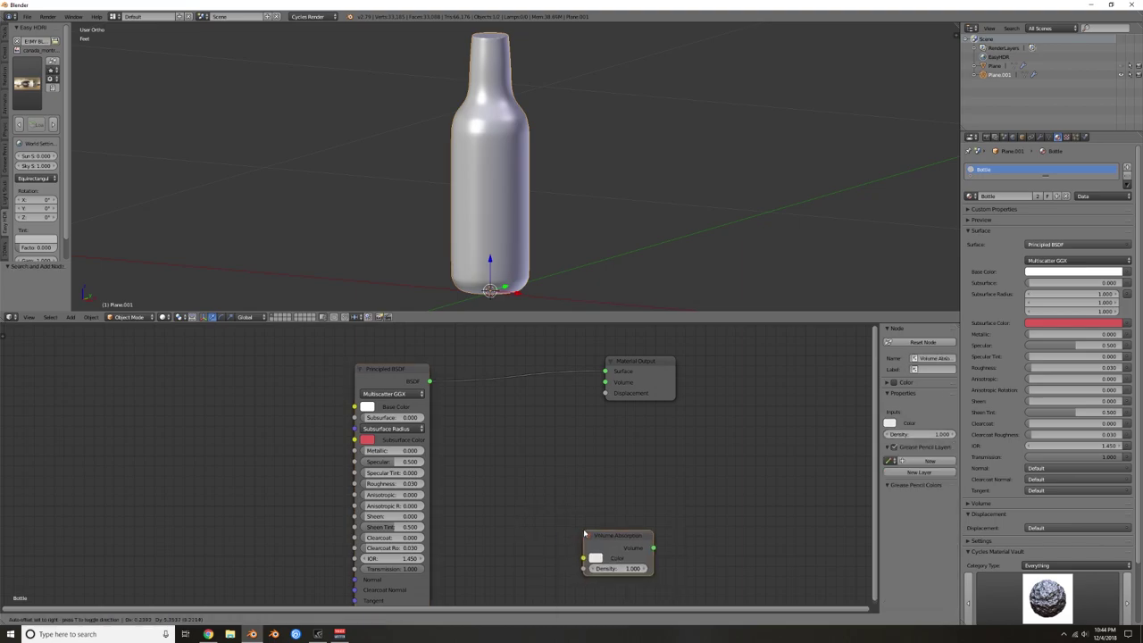
left_click_drag(540, 442, 605, 382)
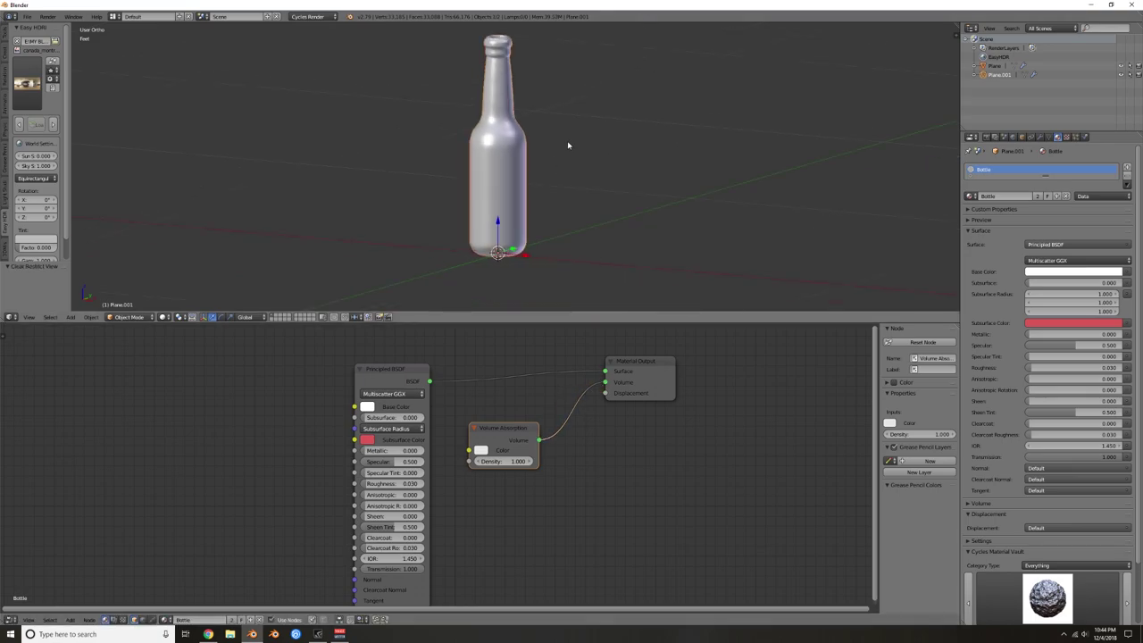
Step: Inspect the bottle with its liquid in perspective, including a rendered preview against the HDRI background
middle_click_drag(560, 101, 584, 171, "shift")
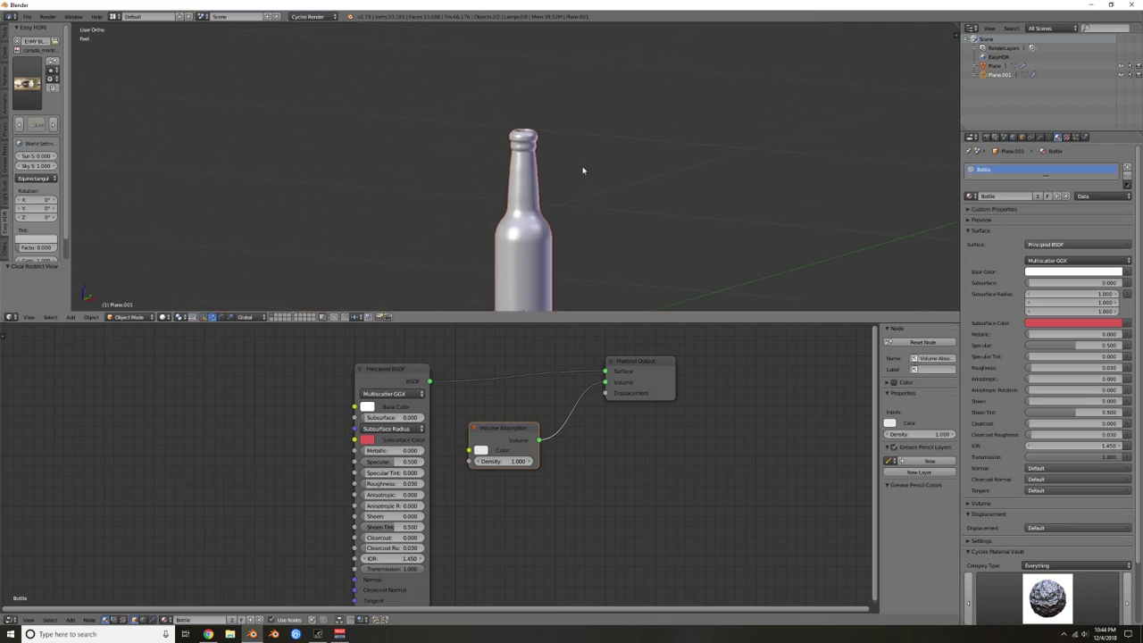
middle_click_drag(535, 136, 581, 120)
scroll(590, 117, "up", 6)
scroll(556, 217, "down", 4)
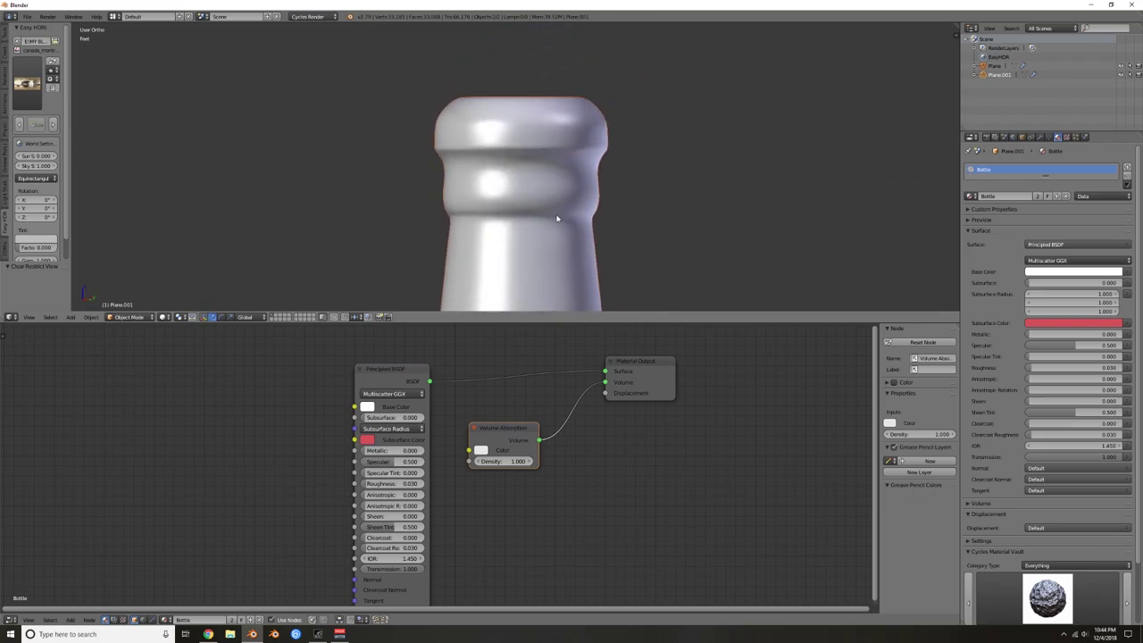
scroll(556, 234, "down", 5)
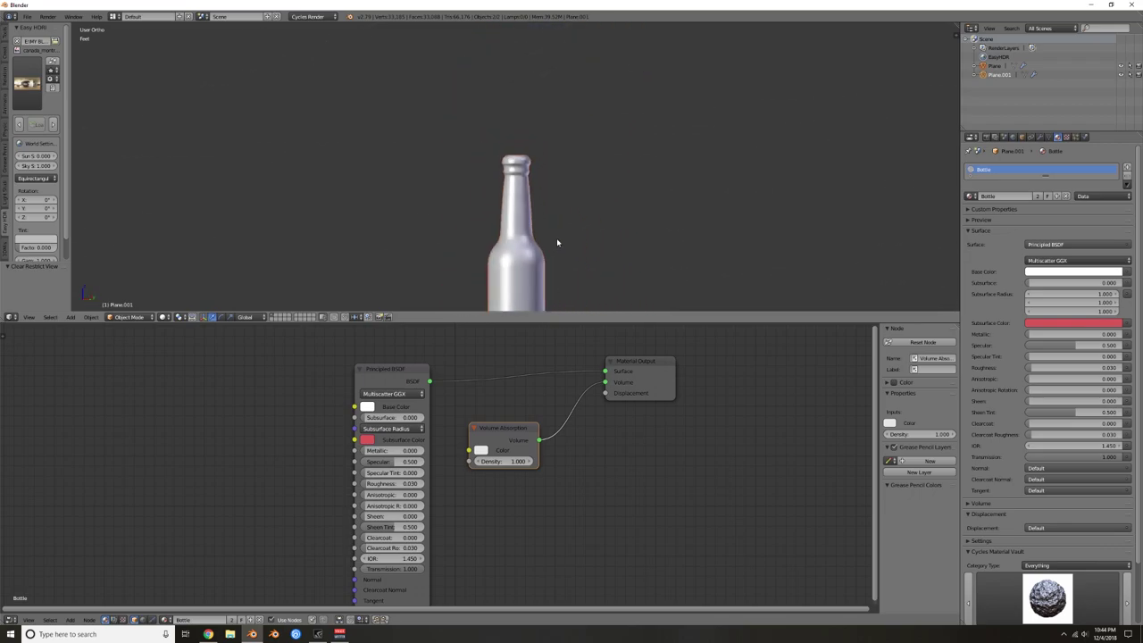
key("KP_5")
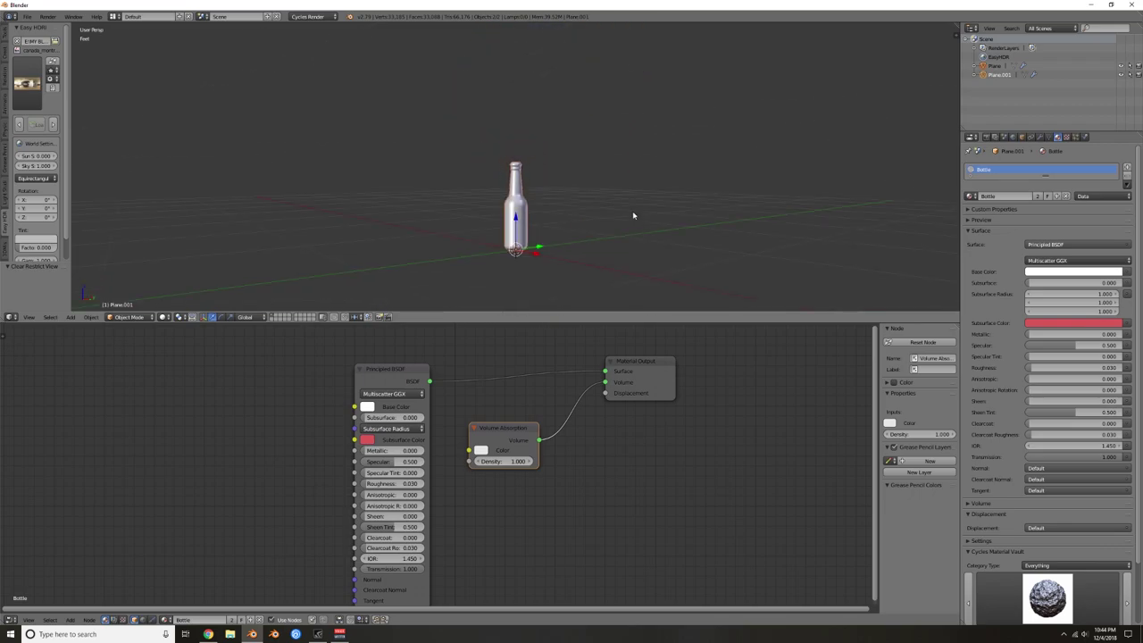
key("shift+z")
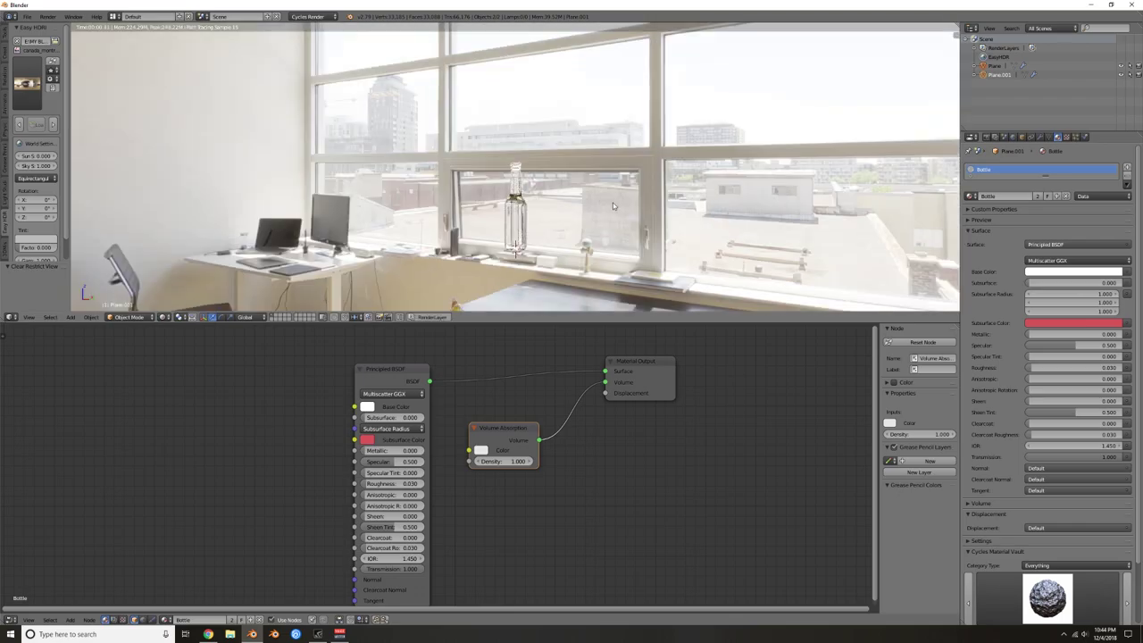
middle_click_drag(538, 230, 563, 176)
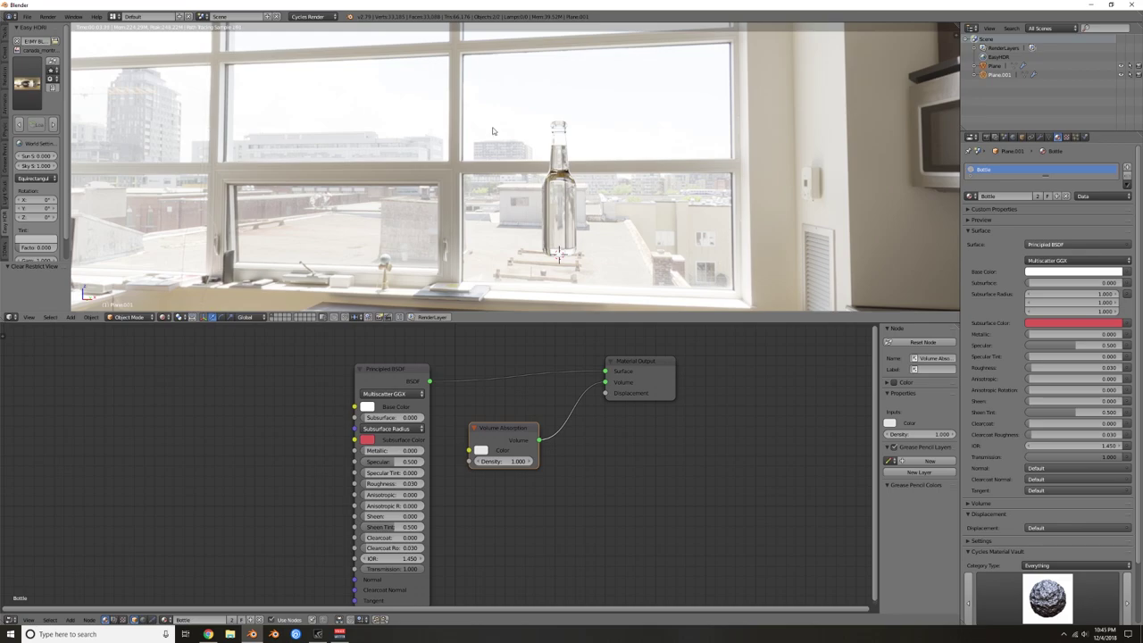
key("shift+z")
Step: Add a cube, scale it down to about 0.093 and place it beside the bottle
key("shift+a")
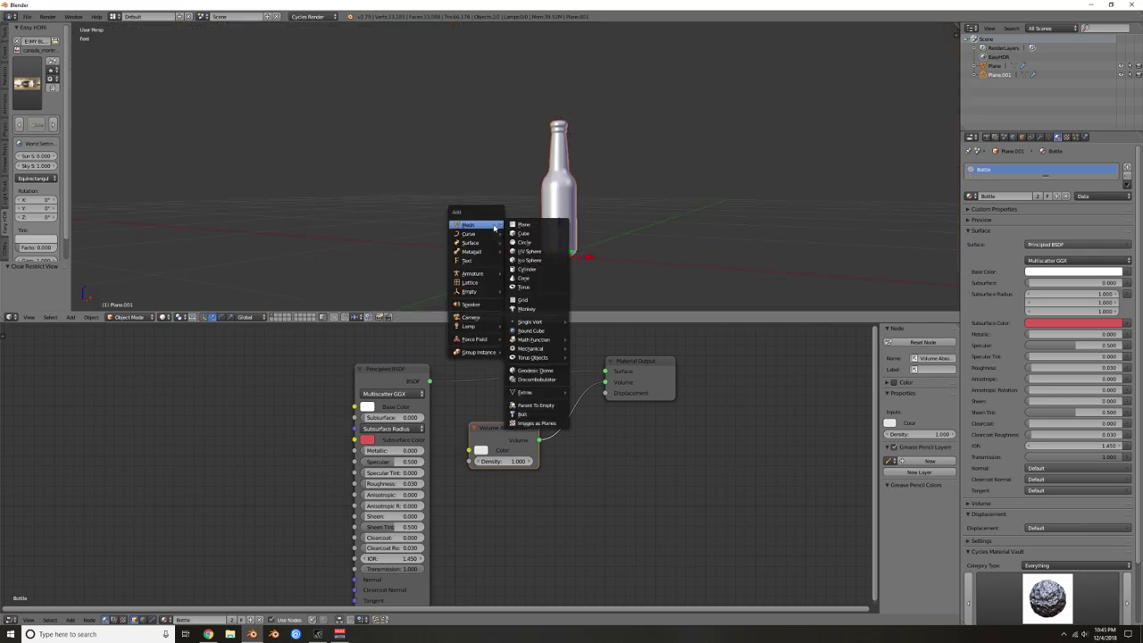
left_click(523, 233)
key("s")
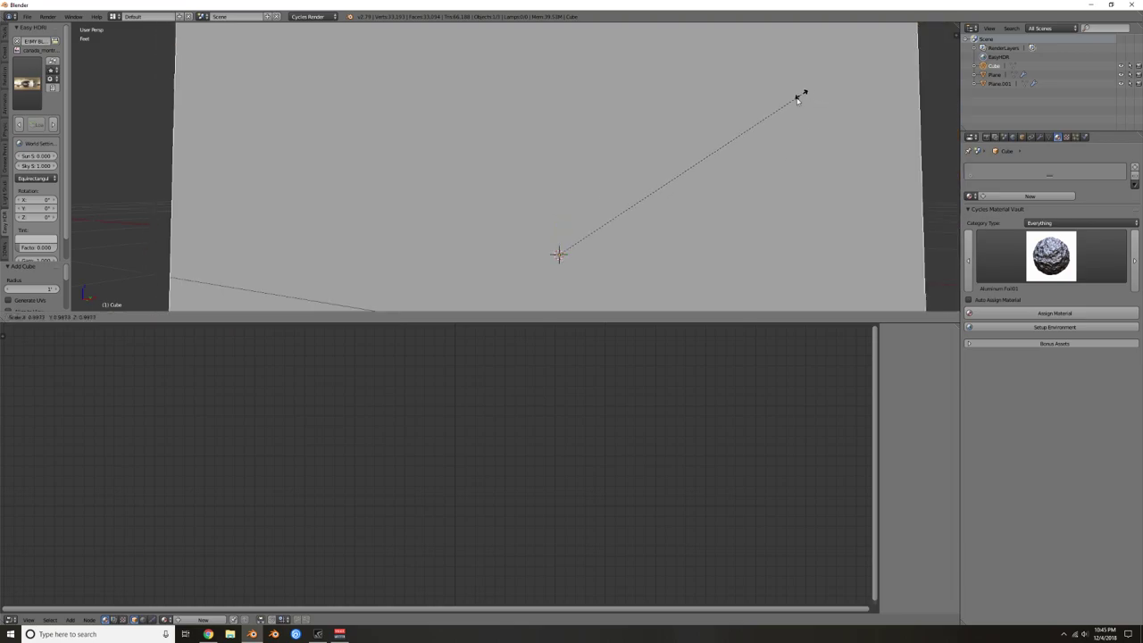
left_click(575, 245)
key("g")
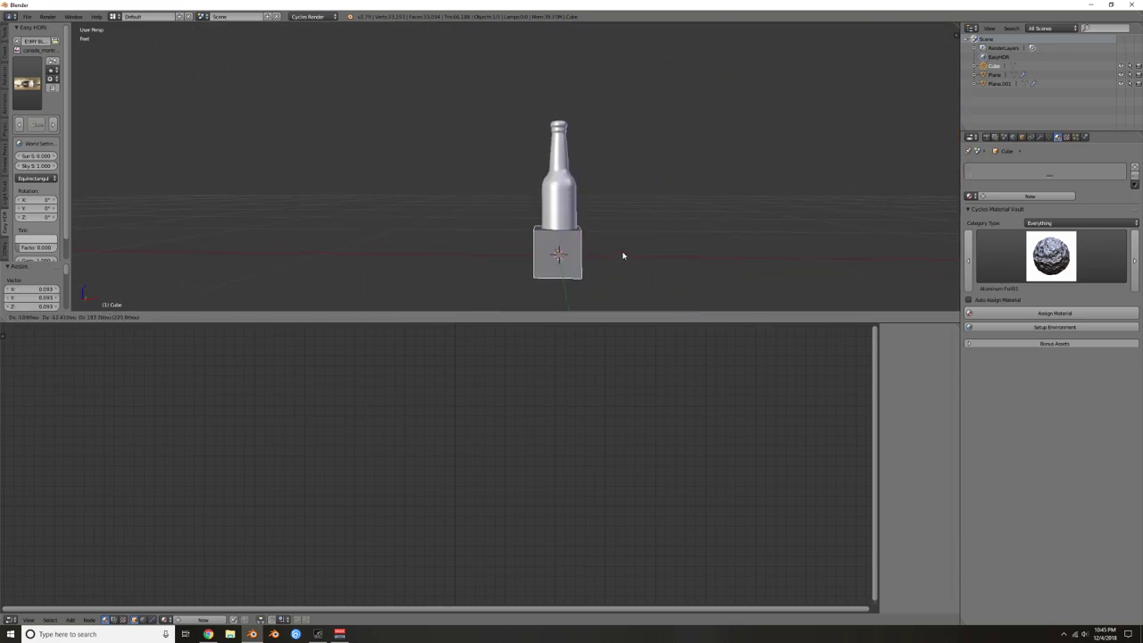
left_click(523, 162)
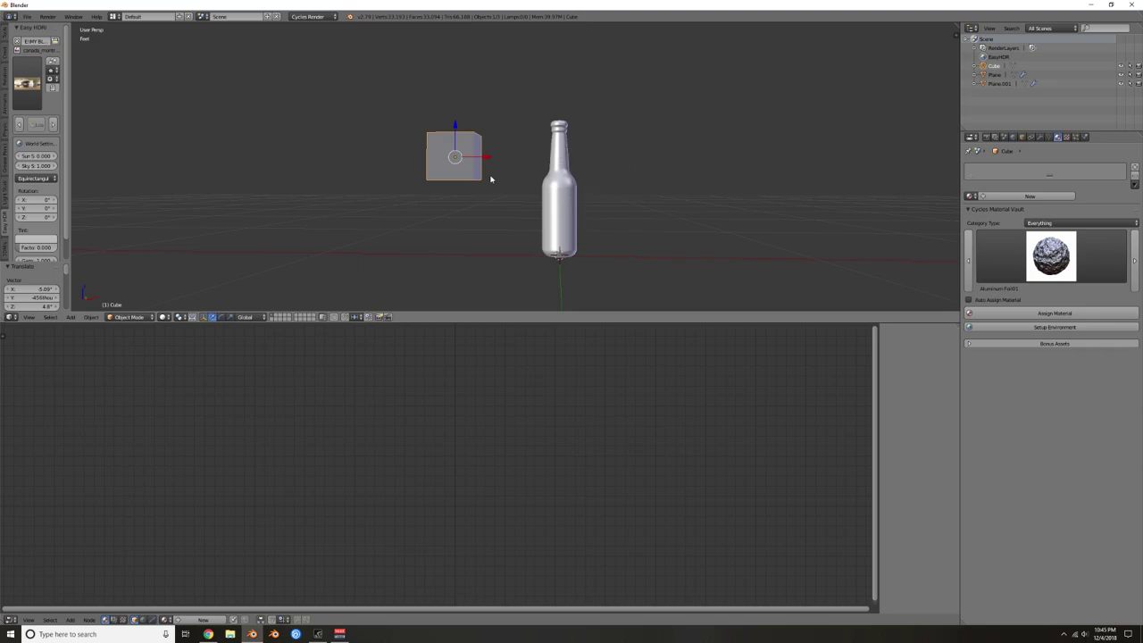
Step: Compare the small cube with the bottle from several angles, and delete the cube
middle_click_drag(565, 212, 783, 222)
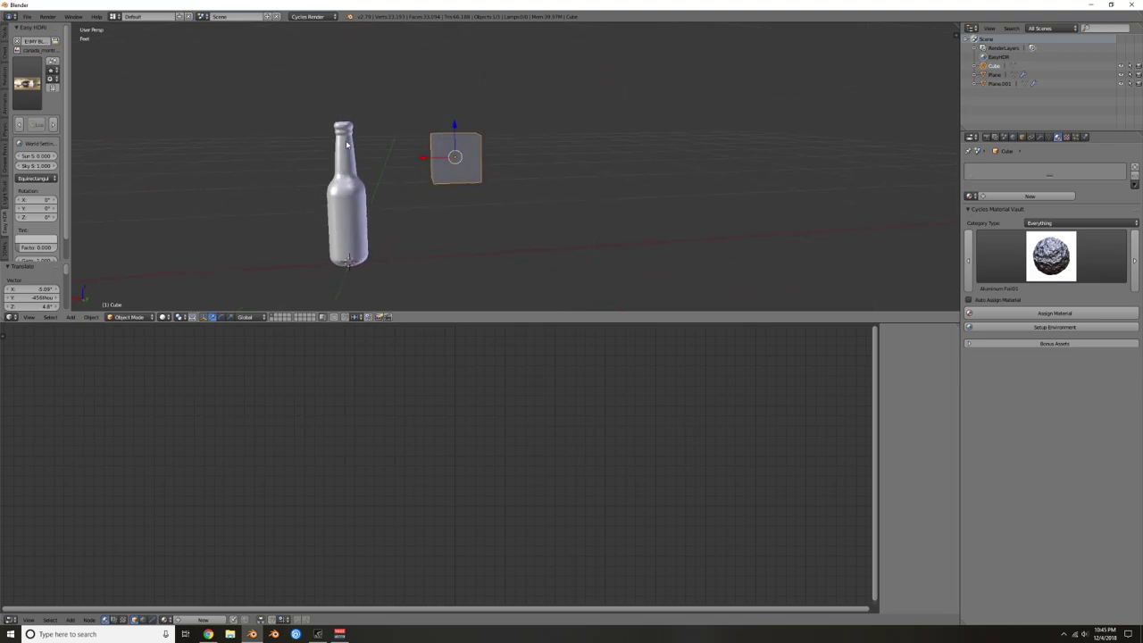
middle_click_drag(488, 199, 436, 175)
key("x")
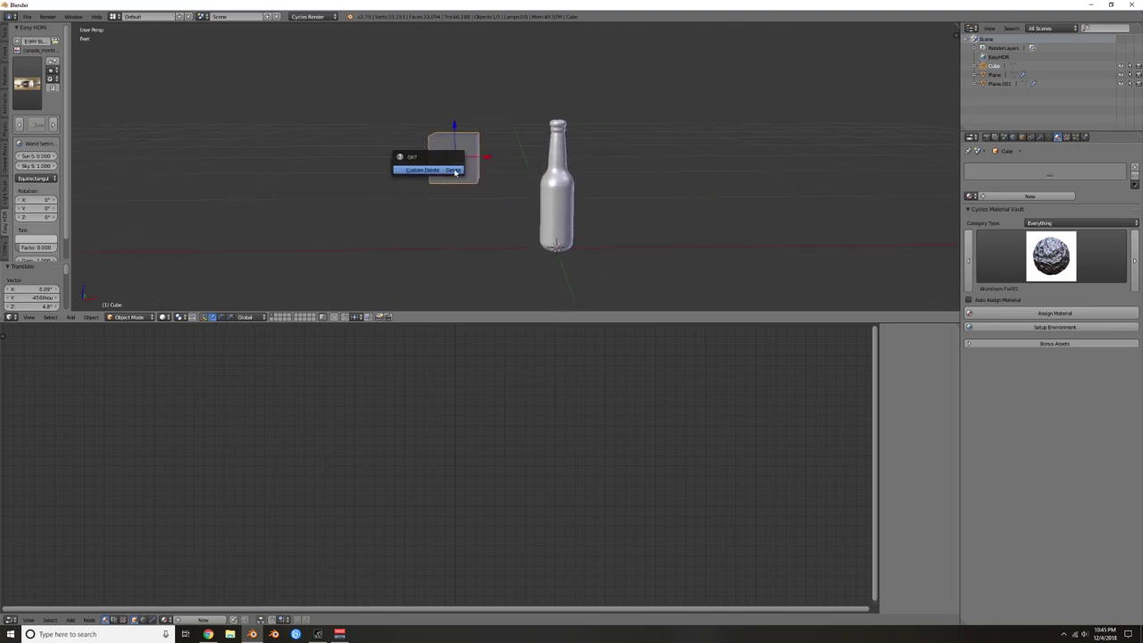
left_click(455, 172)
Step: Select the bottle in rendered shading and set its Volume Absorption colour to orange, darkened to brown
key("shift+z")
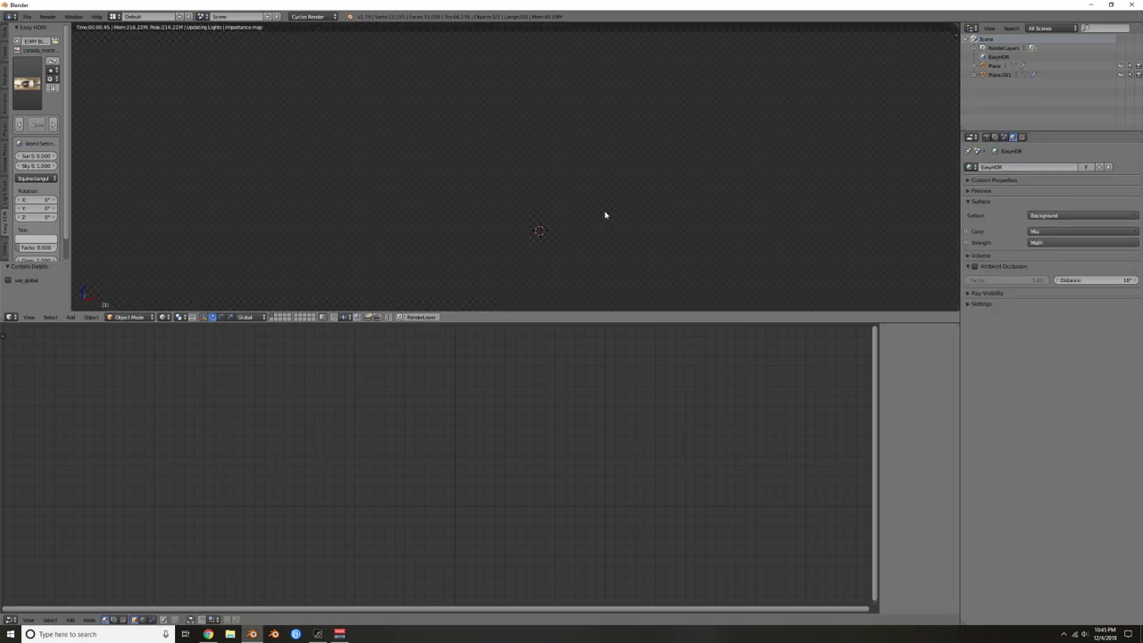
middle_click_drag(632, 228, 534, 300)
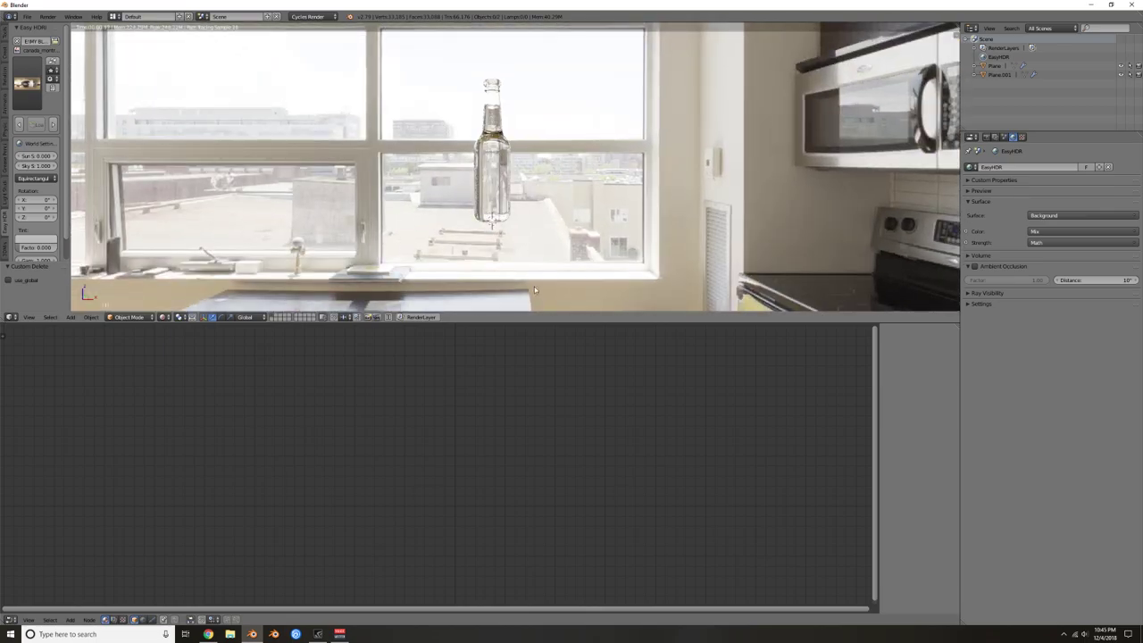
right_click(497, 202)
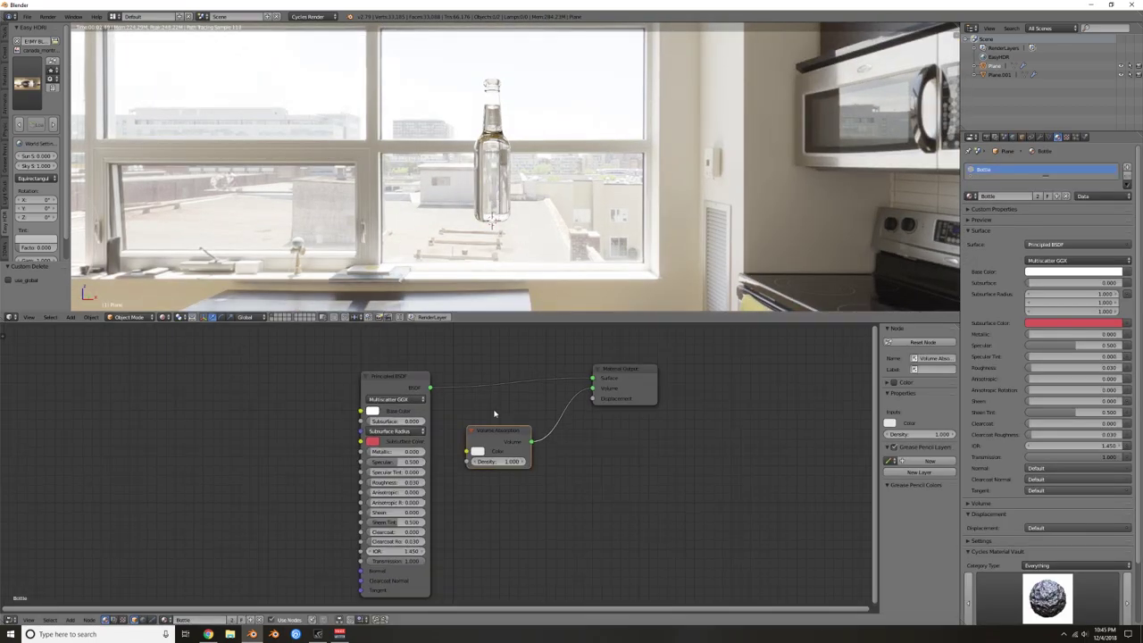
scroll(475, 400, "up", 2)
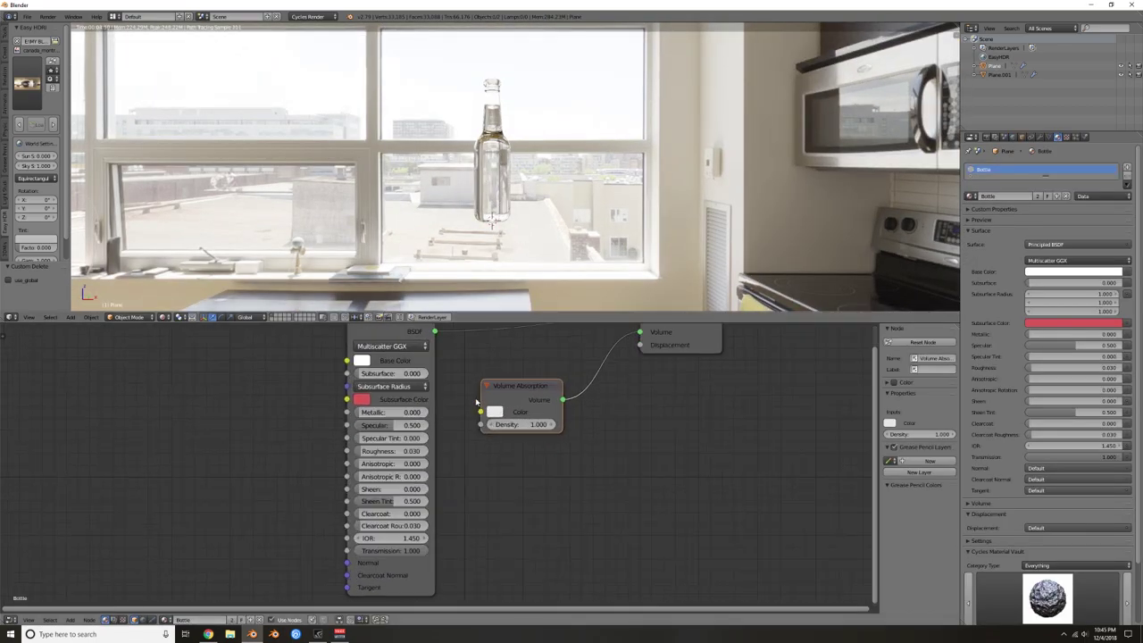
middle_click_drag(478, 385, 471, 395)
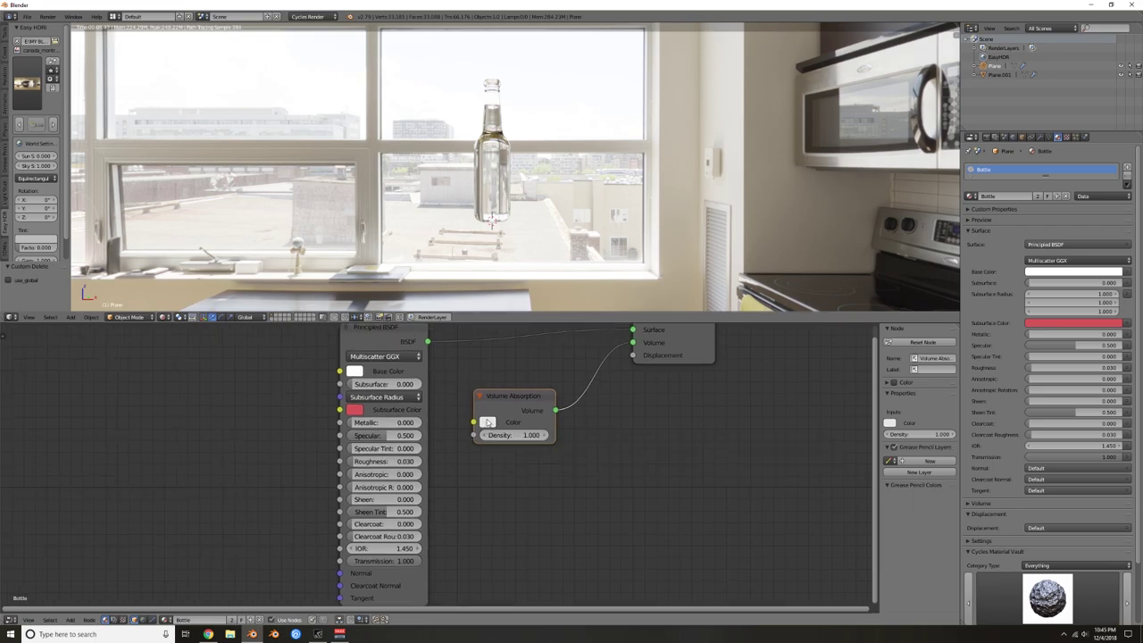
left_click(487, 421)
left_click(515, 319)
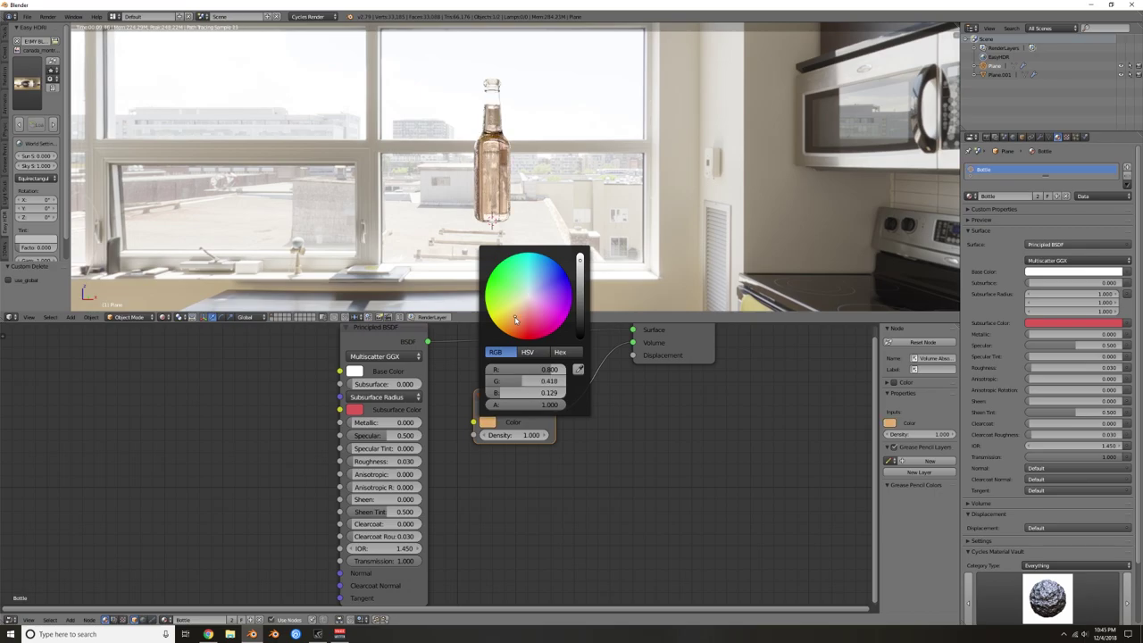
left_click_drag(579, 264, 575, 290)
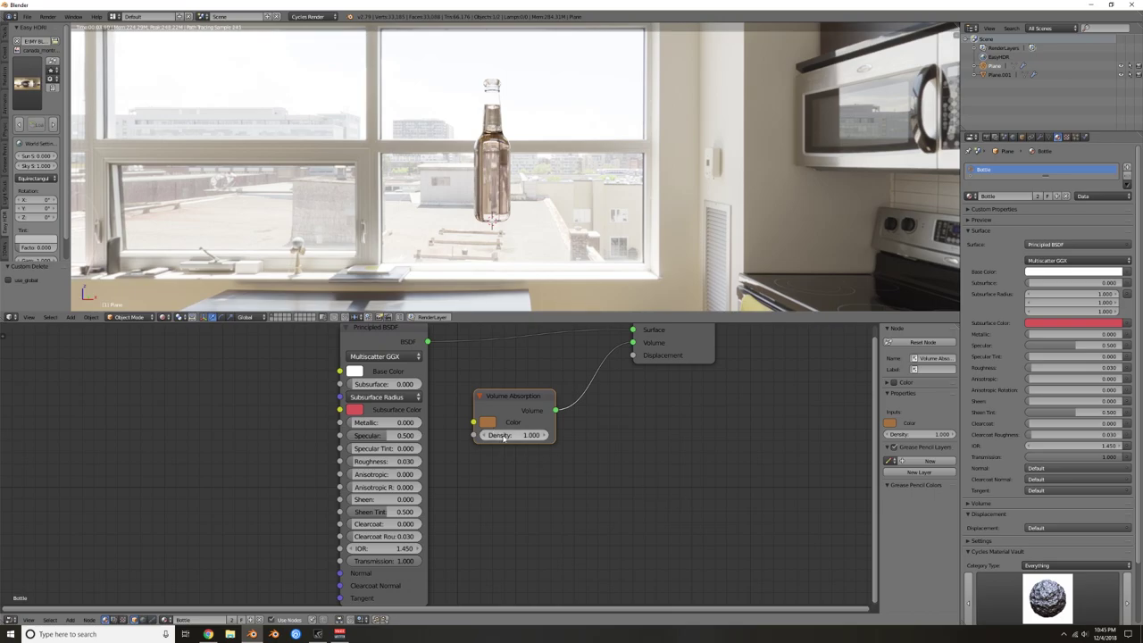
Step: Set the Volume Absorption density to 3.660 and check the tinted bottle in the rendered preview
left_click_drag(504, 437, 611, 437)
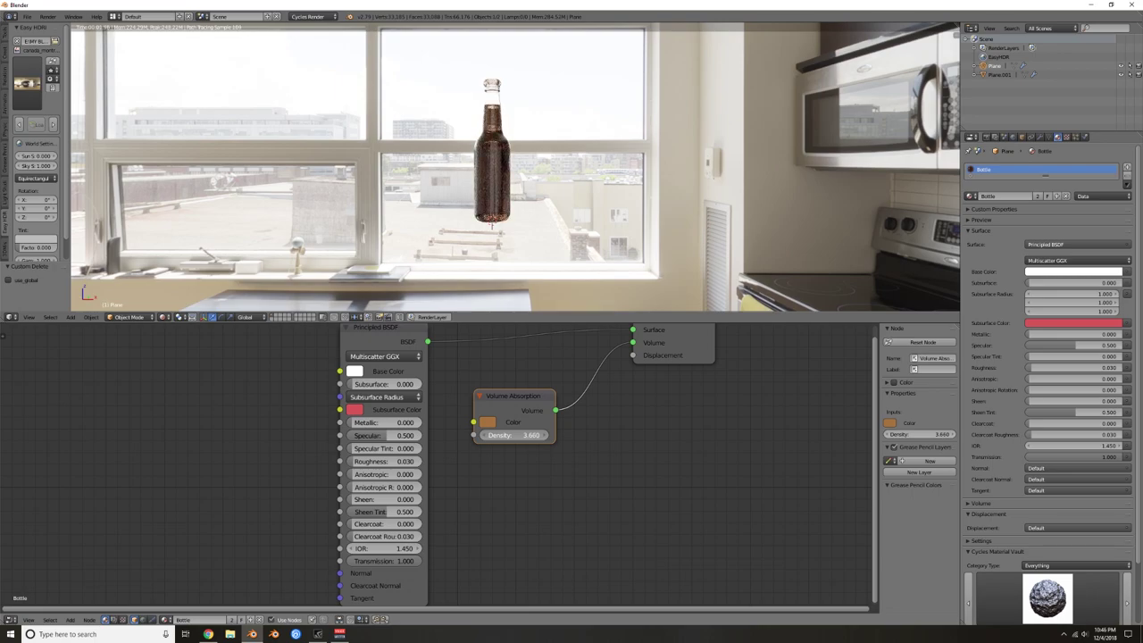
scroll(514, 193, "up", 2)
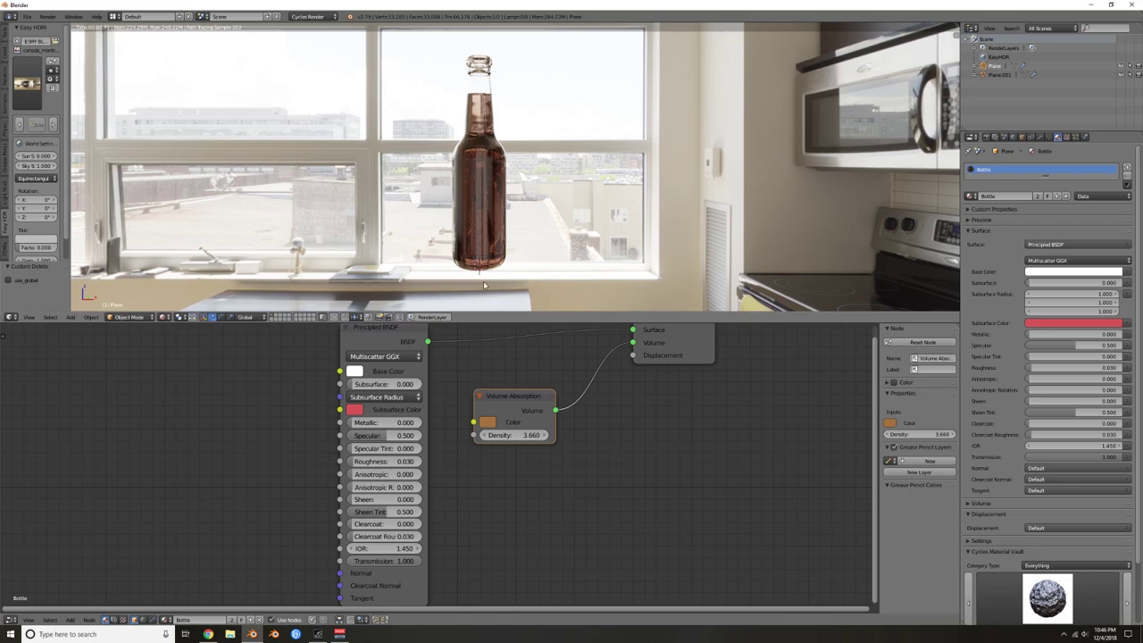
scroll(484, 373, "down", 1)
scroll(484, 373, "down", 1)
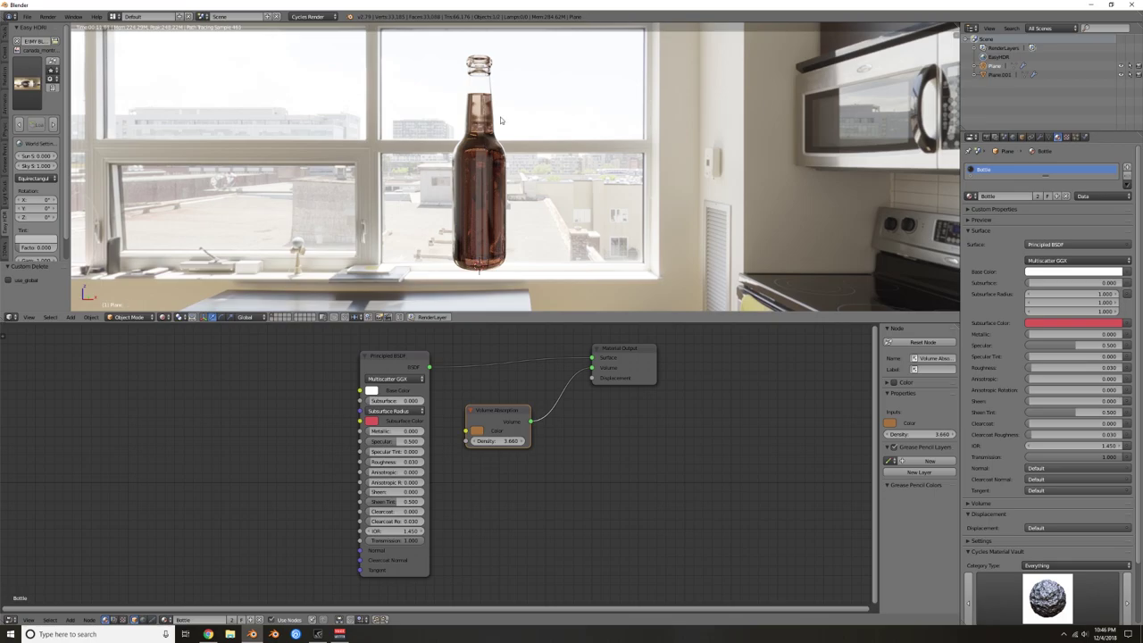
middle_click_drag(518, 129, 508, 161)
middle_click_drag(512, 105, 502, 136, "shift")
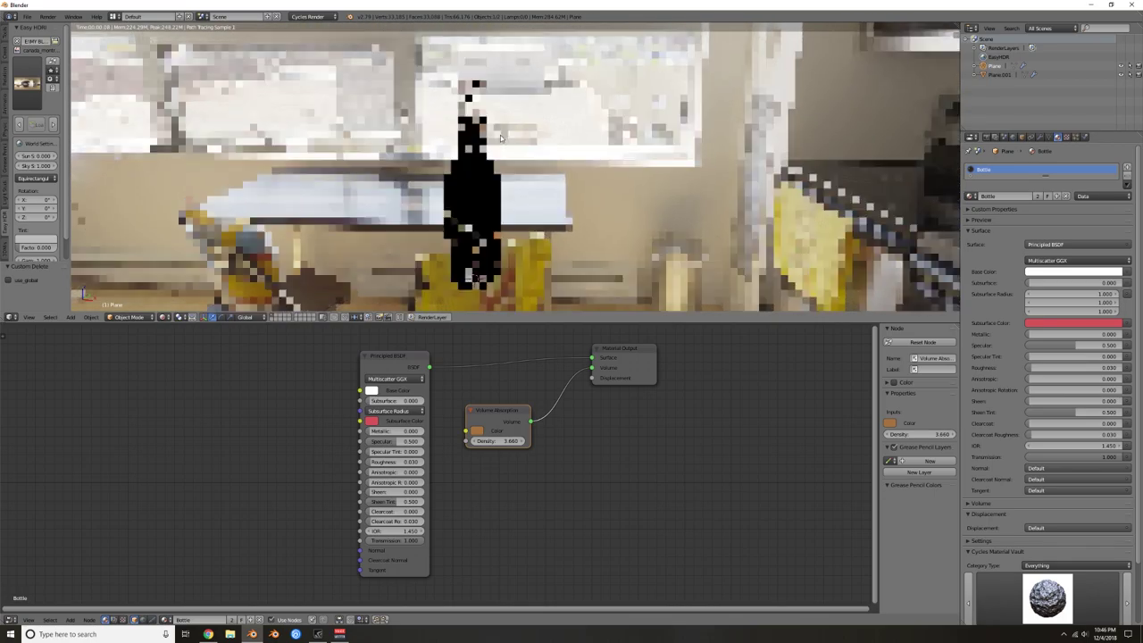
scroll(544, 211, "down", 1)
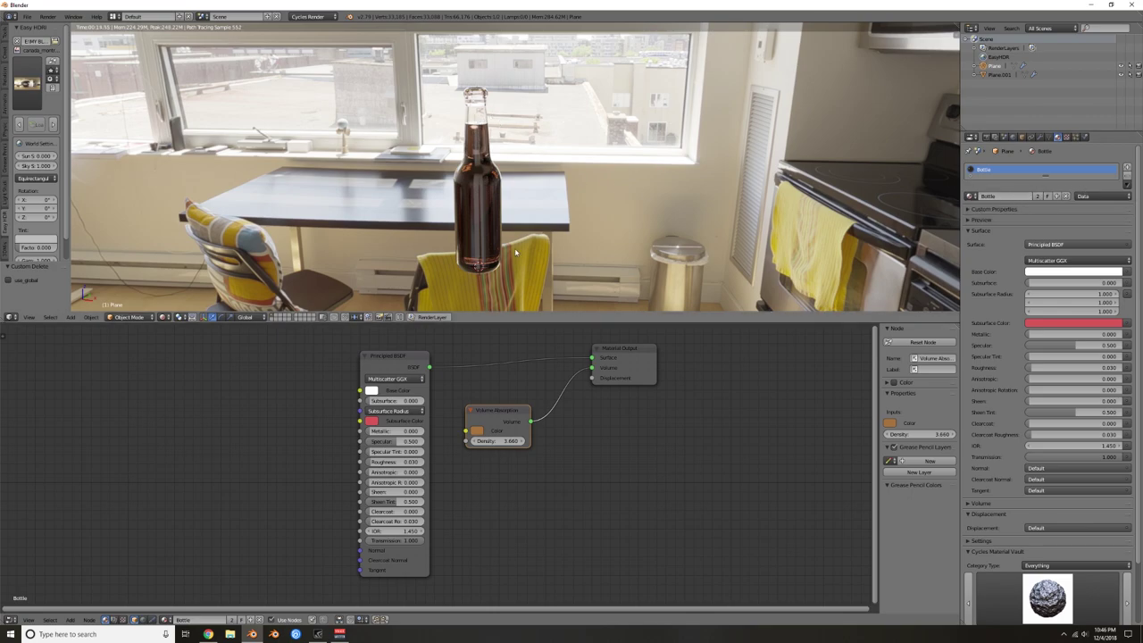
Step: Return the viewport to solid shading and make the bottle's material a single-user copy separate from the liquid's
key("shift+z")
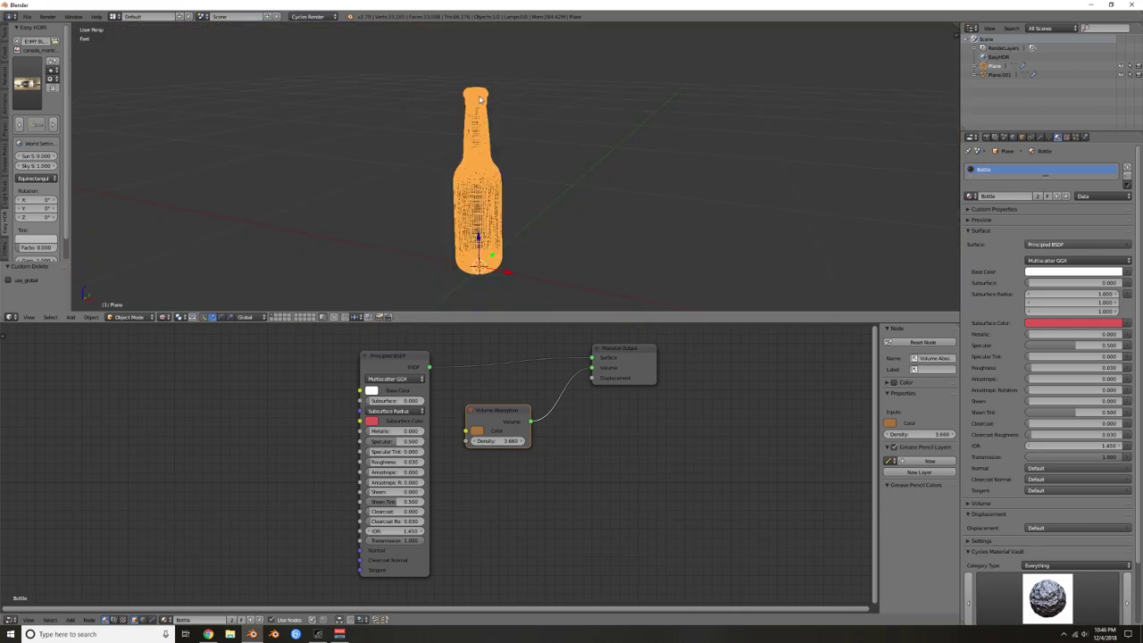
key("shift+z")
key("shift+z")
key("g")
right_click(538, 119)
left_click(1037, 197)
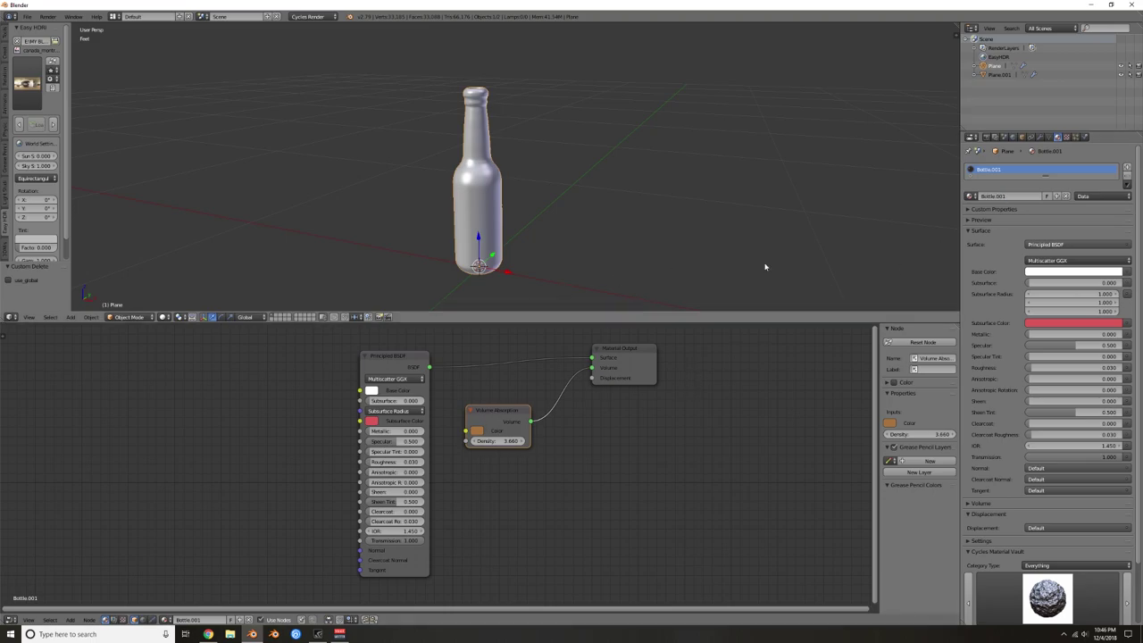
Step: Rename the liquid's material as beer and the outer bottle's material as bottle
right_click(487, 210)
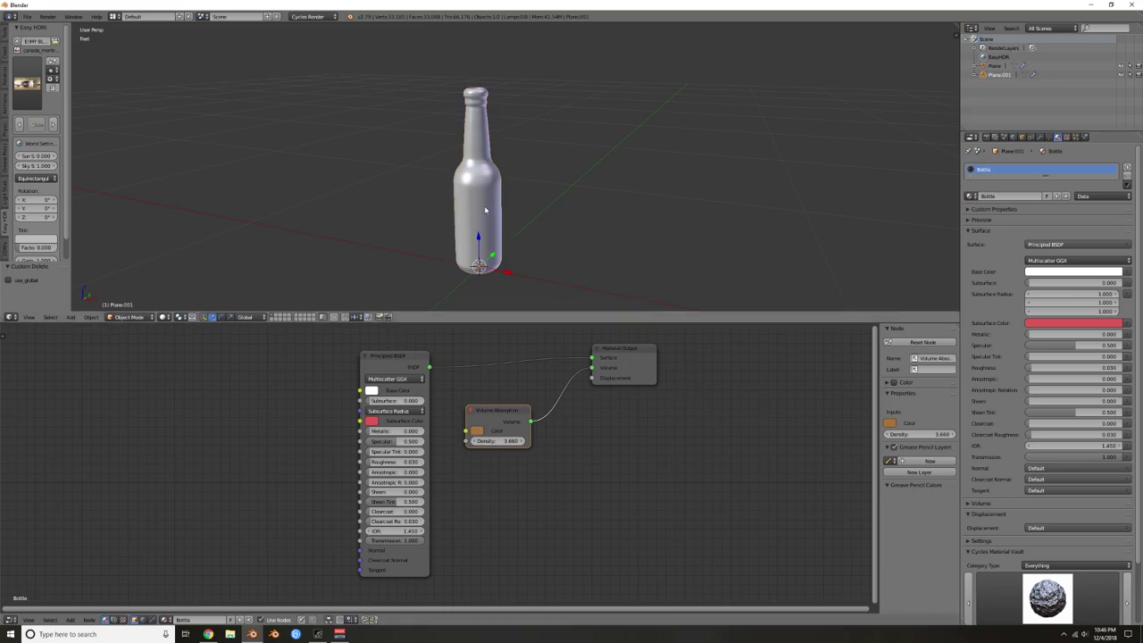
left_click(997, 196)
type("B")
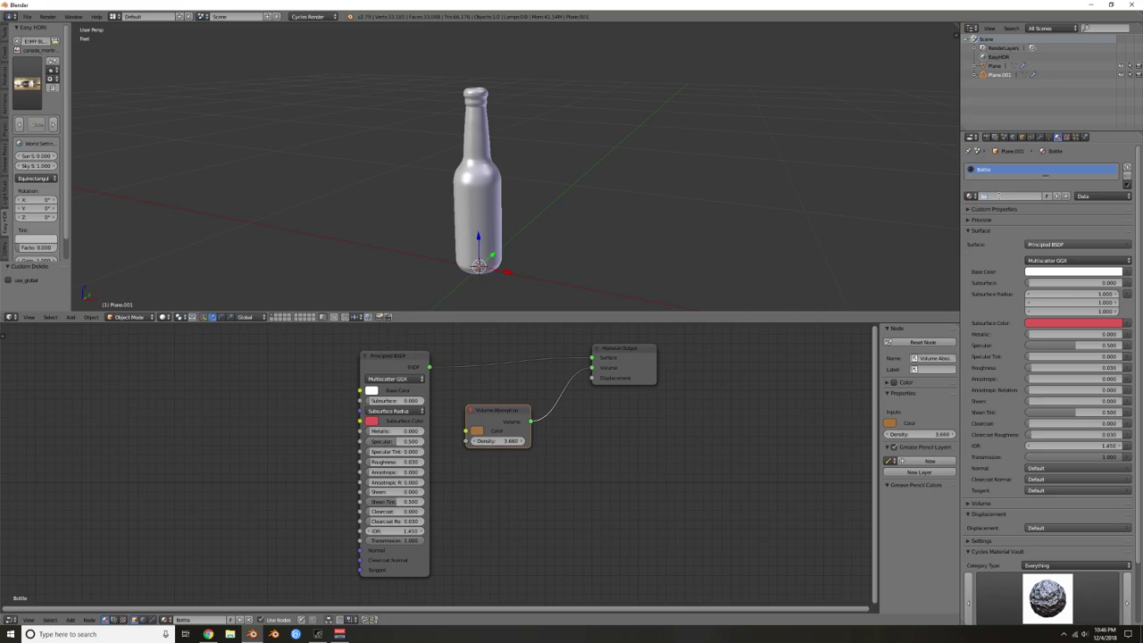
key("Return")
right_click(478, 126)
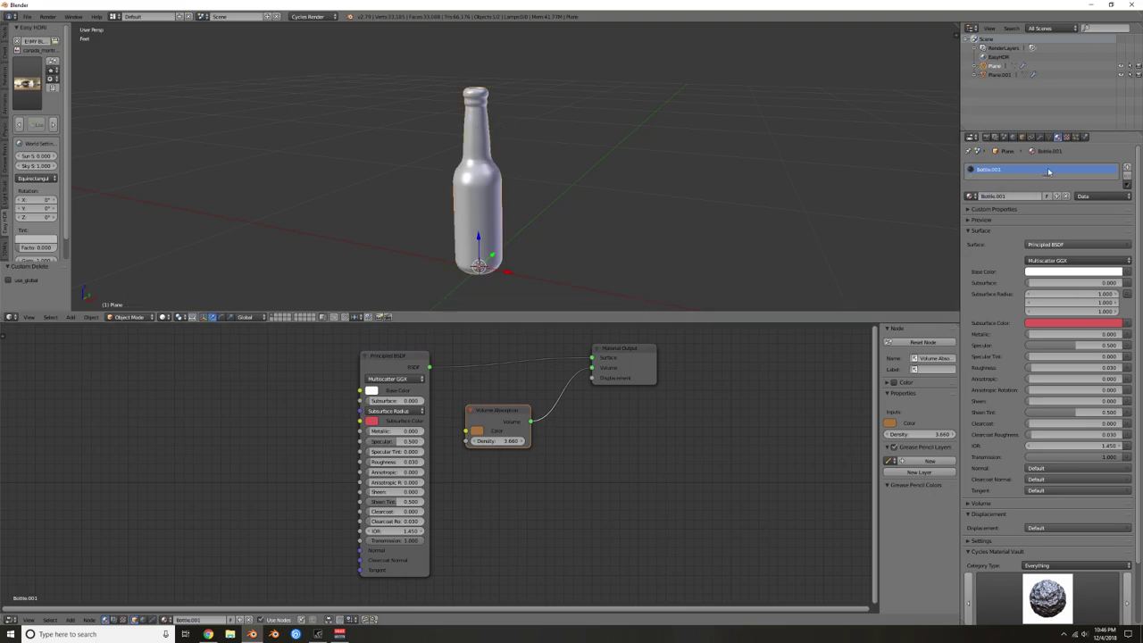
left_click(1008, 197)
type("Bottle")
key("Return")
right_click(477, 203)
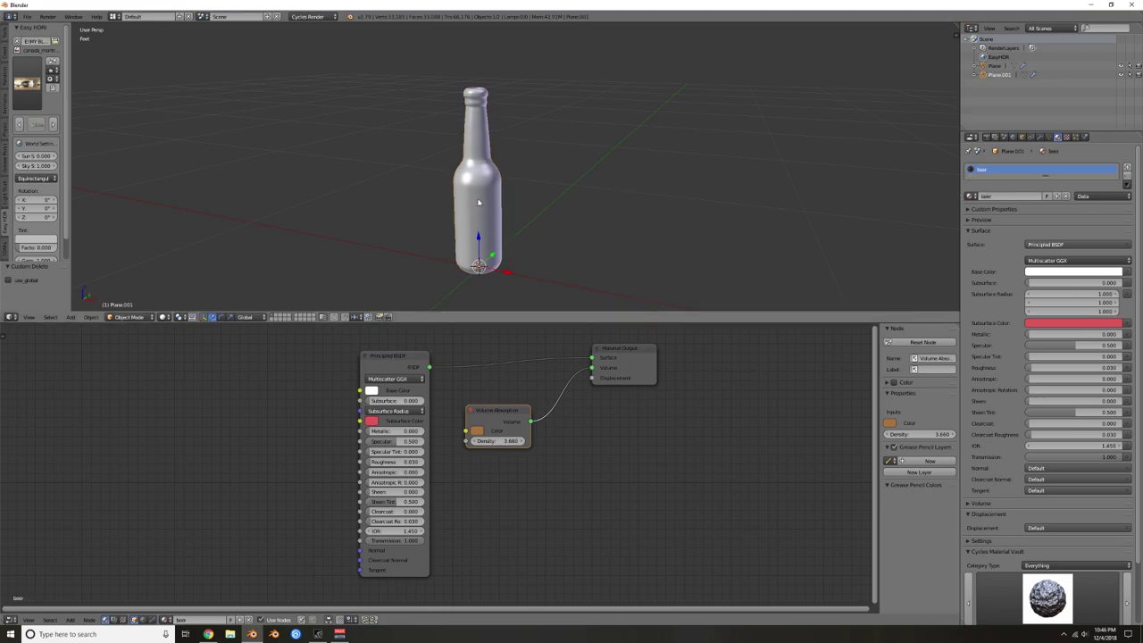
Step: Delete the Volume Absorption node from the bottle's material and check the bottle in rendered shading
right_click(478, 203)
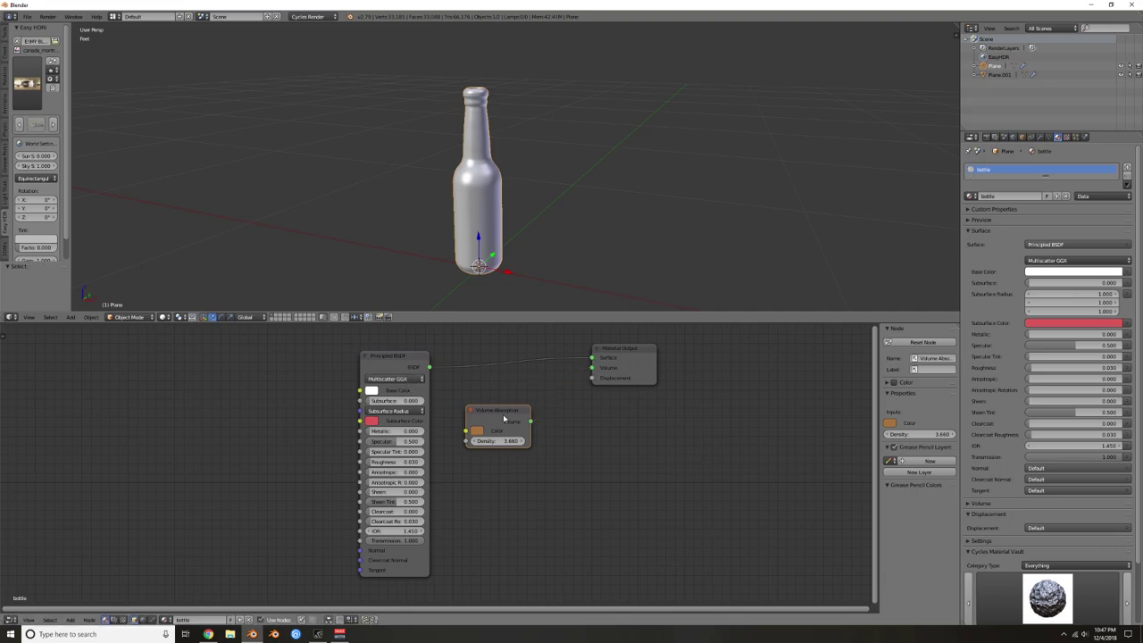
key("x")
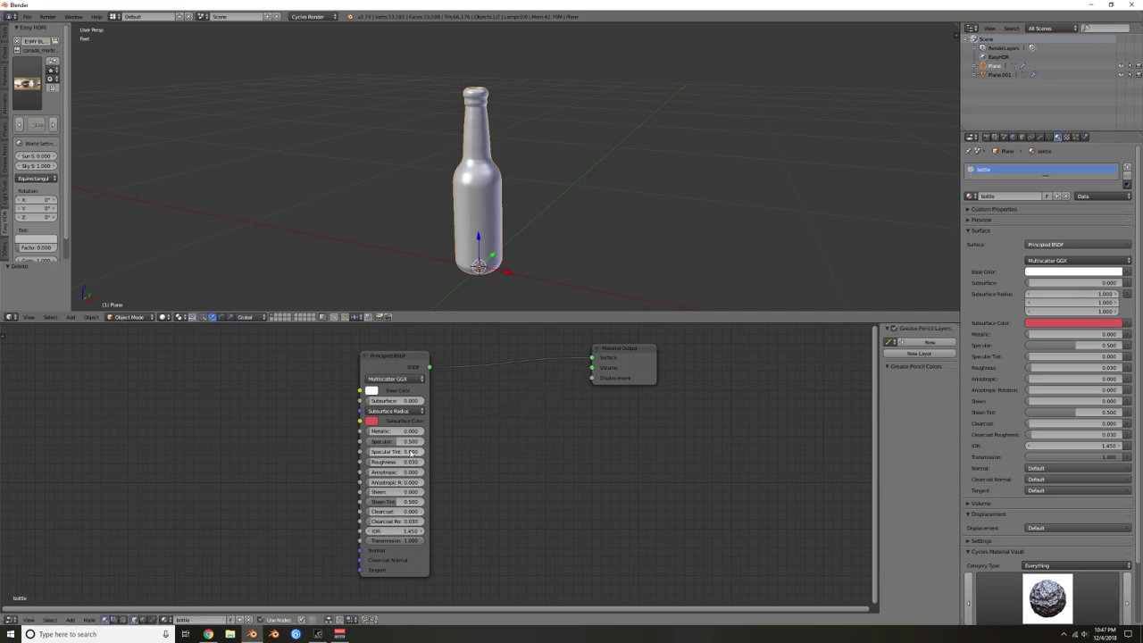
key("shift+z")
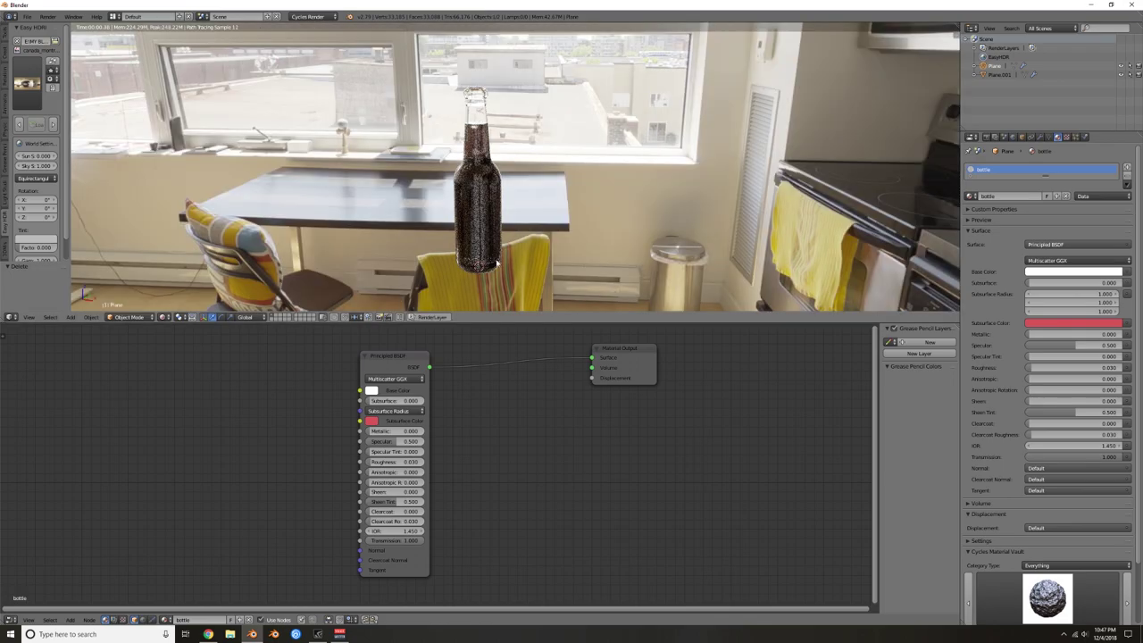
middle_click_drag(496, 263, 497, 229)
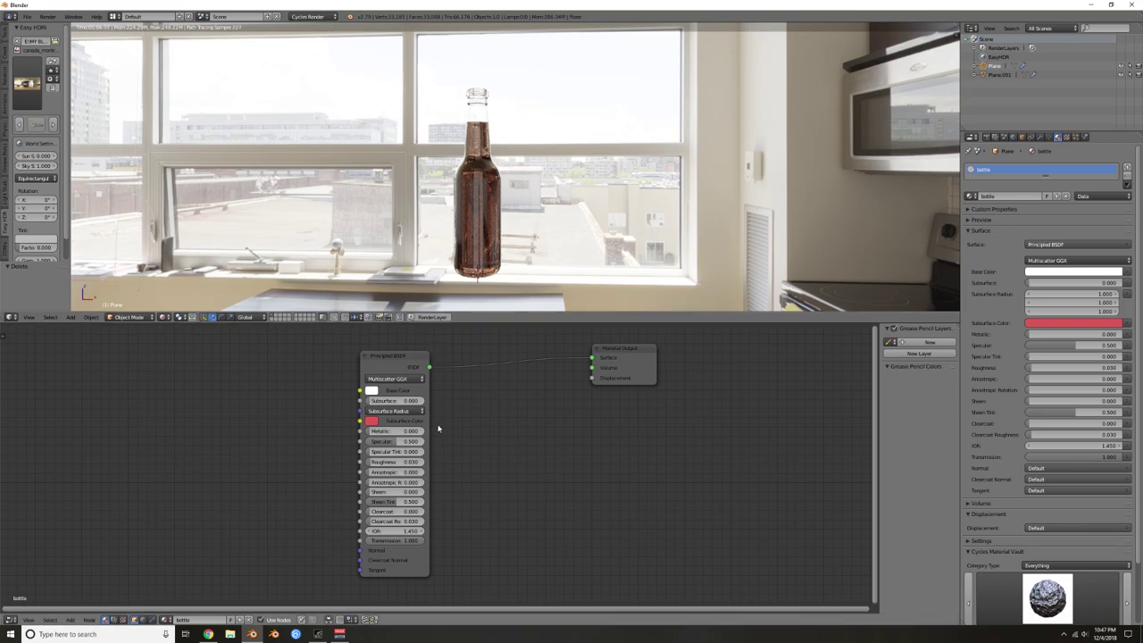
Step: Set the Base Color of the bottle's Principled BSDF to a darkened amber yellow
left_click(371, 390)
left_click(394, 312)
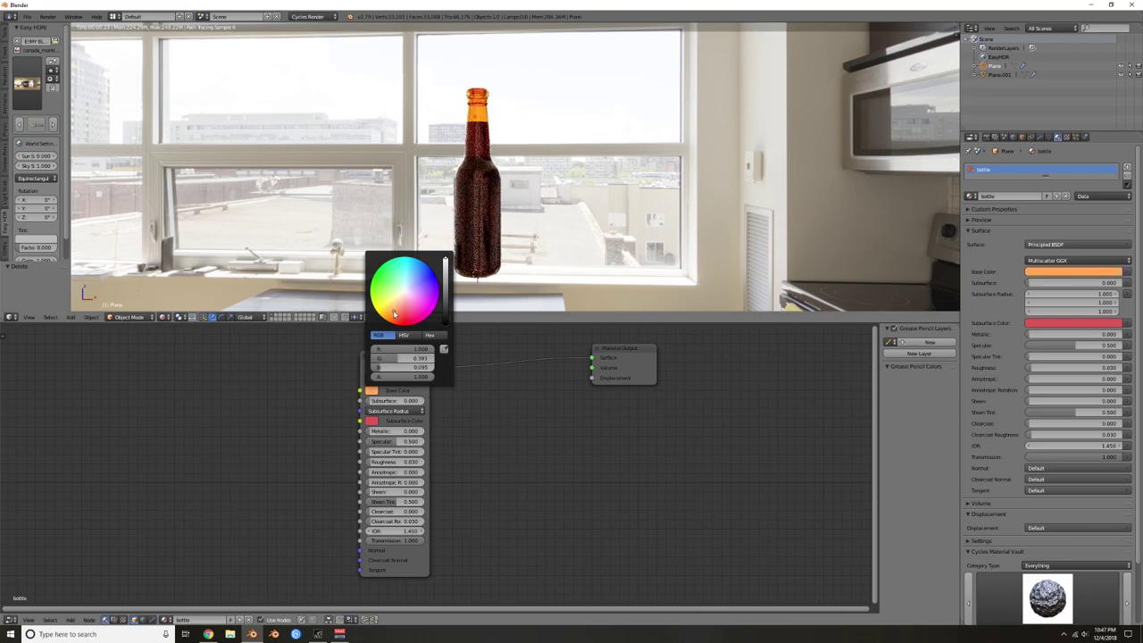
left_click_drag(394, 312, 444, 275)
left_click(391, 304)
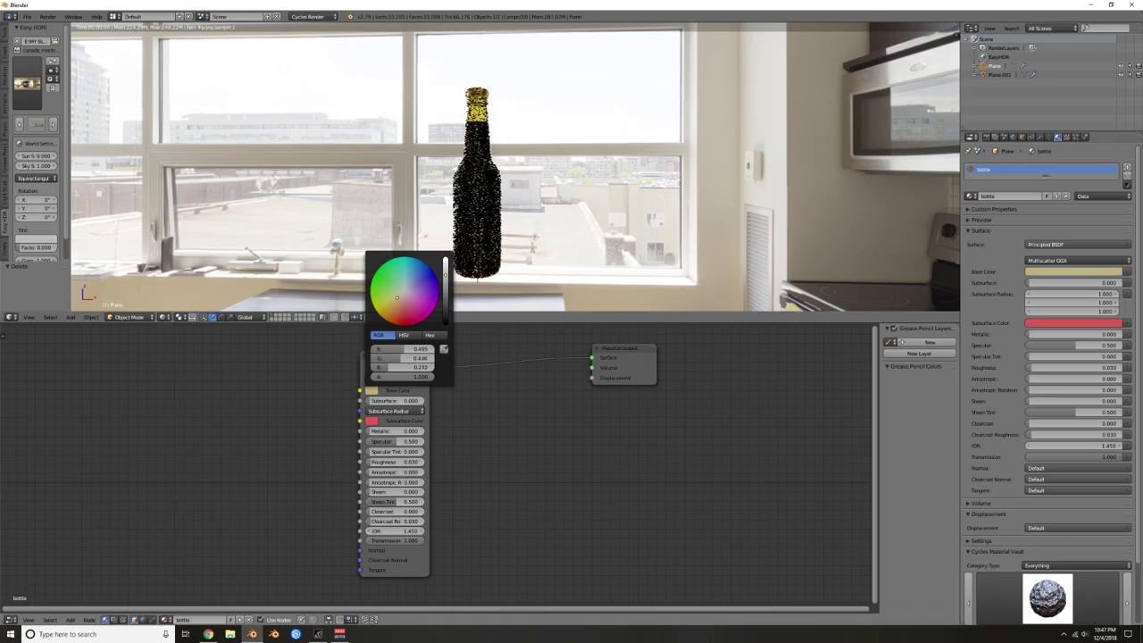
left_click_drag(391, 305, 387, 308)
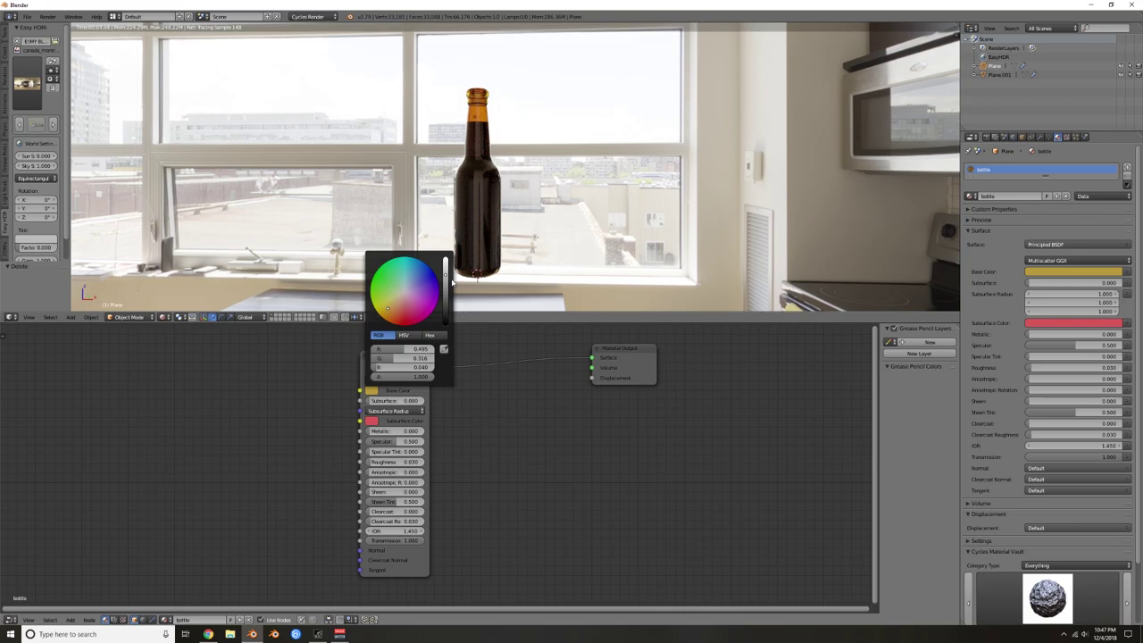
left_click_drag(445, 275, 445, 271)
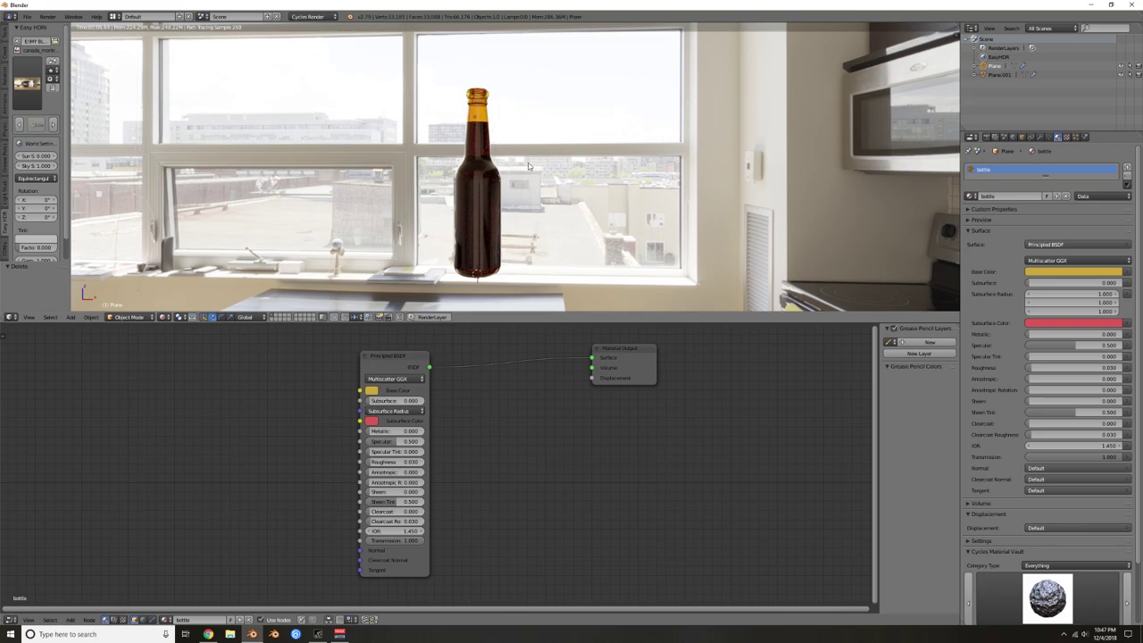
Step: Return the viewport to solid shading and add a plane at the bottle's base
key("shift+z")
scroll(536, 167, "down", 3)
mouse_move(591, 194)
middle_mouse_down()
mouse_move(599, 176)
mouse_move(584, 176)
middle_mouse_up()
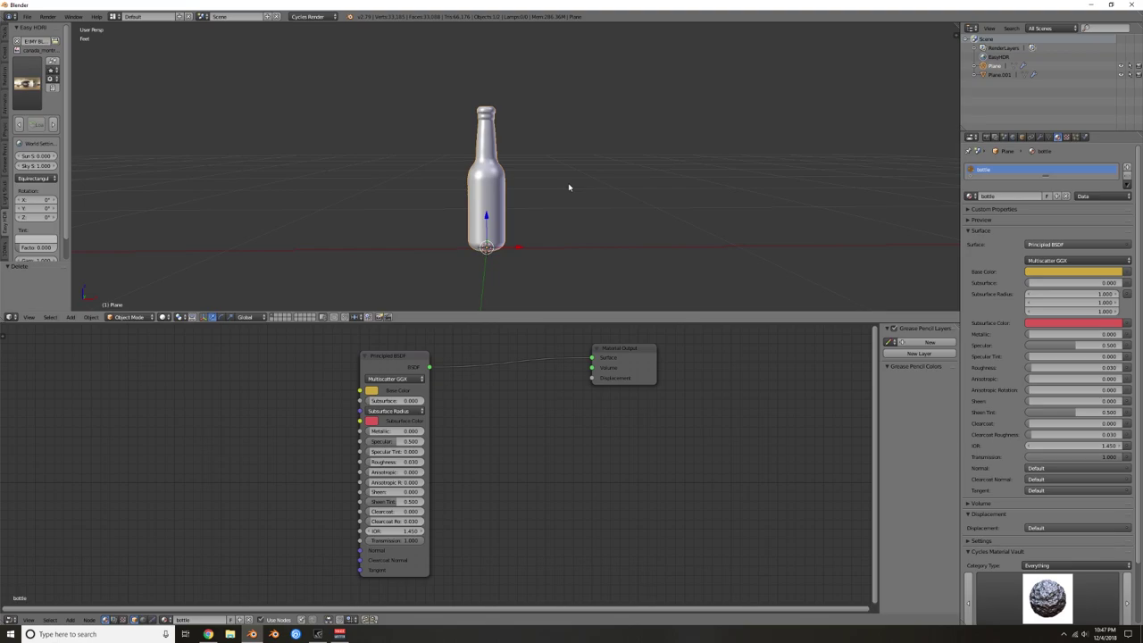
scroll(553, 250, "down", 1)
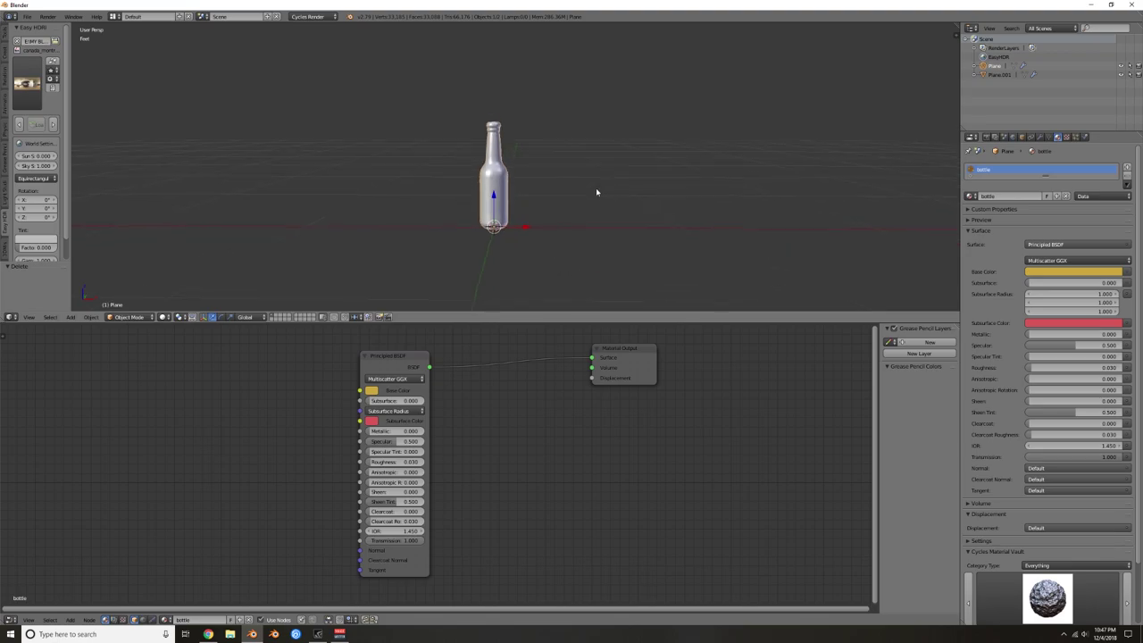
key("shift+a")
mouse_move(523, 190)
left_click(564, 190)
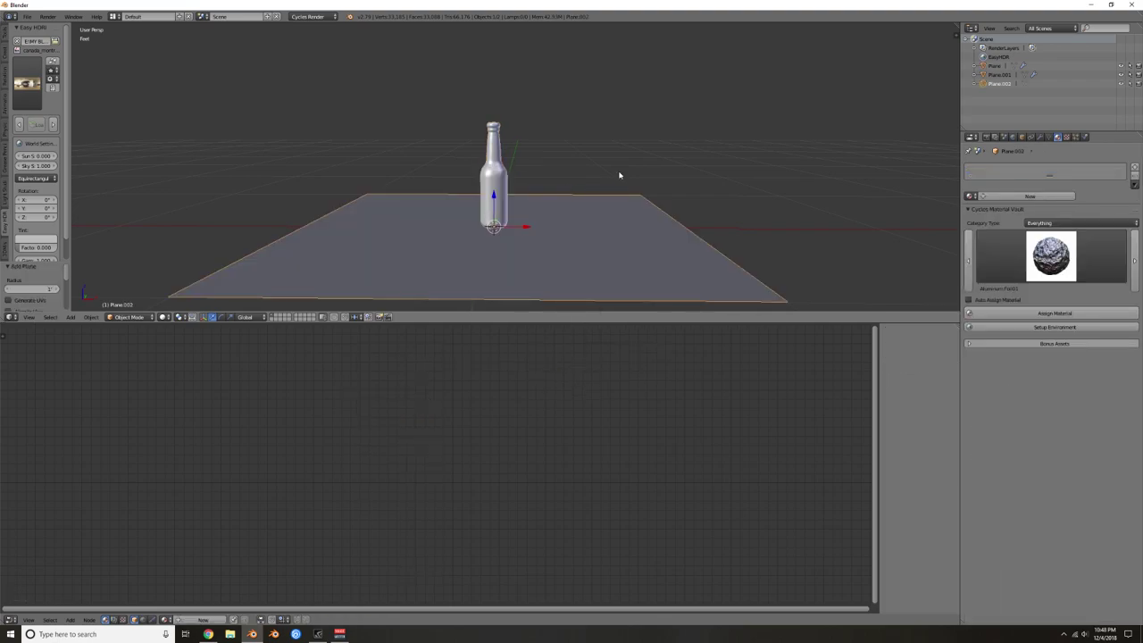
Step: Rotate the plane 90° about X and move it along Y by about 10.7 behind the bottle
key("r")
key("x")
key("9")
key("0")
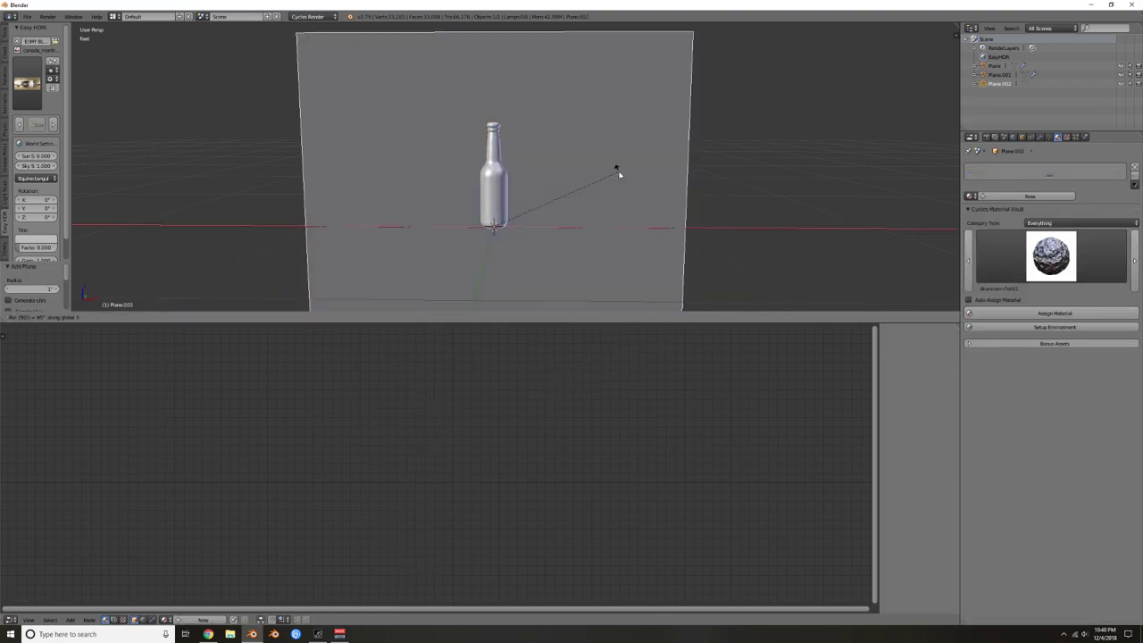
key("Return")
middle_click_drag(746, 189, 602, 212)
left_click_drag(523, 223, 677, 173)
left_click(656, 179)
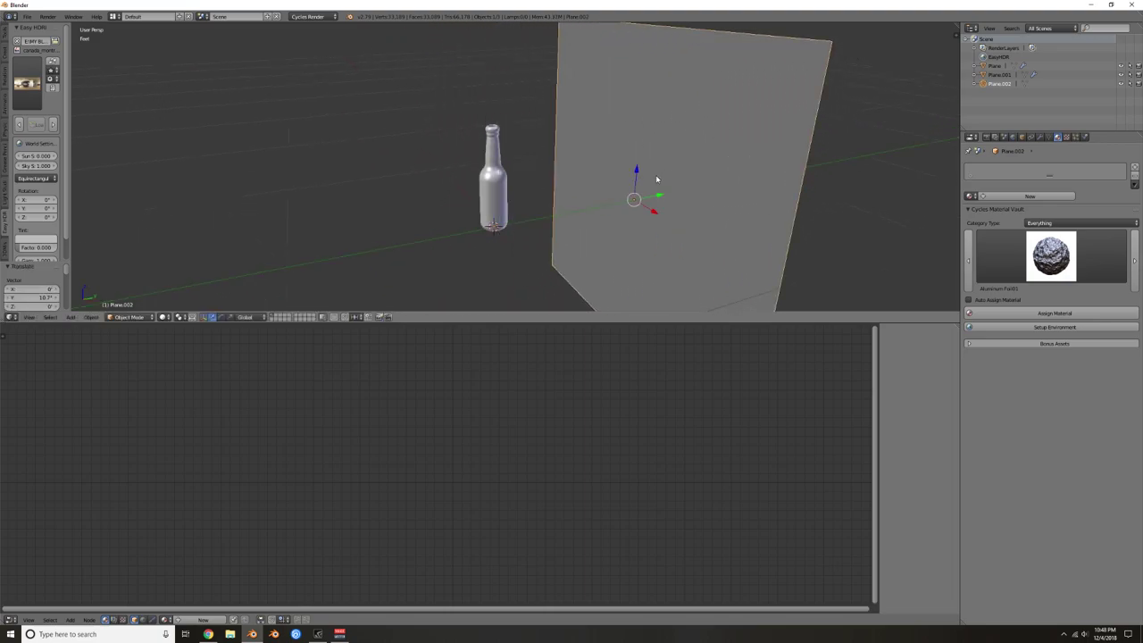
Step: Raise the upright plane in front view so it is roughly centred vertically behind the bottle
key("KP_1")
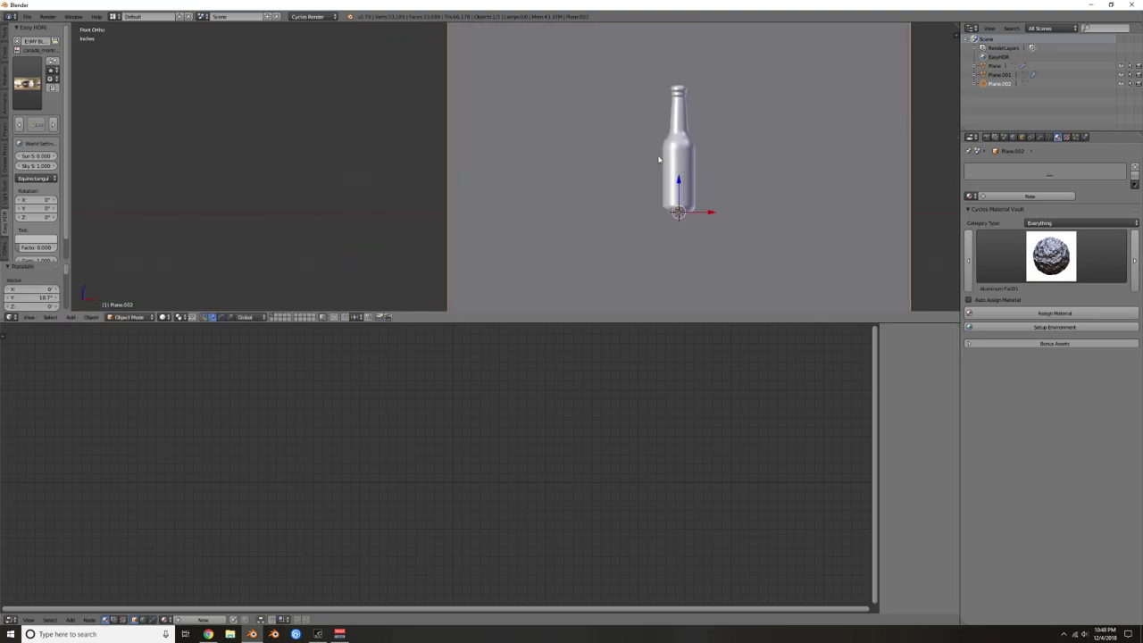
left_click_drag(678, 181, 677, 122)
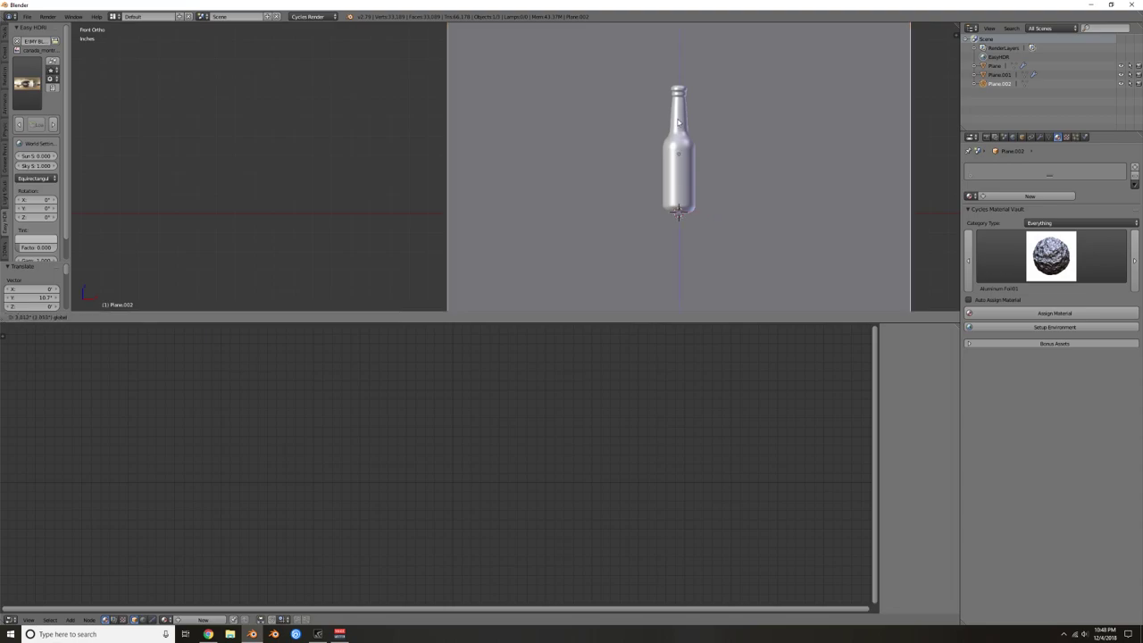
left_click(679, 70)
scroll(694, 147, "down", 4)
left_click_drag(601, 157, 601, 132)
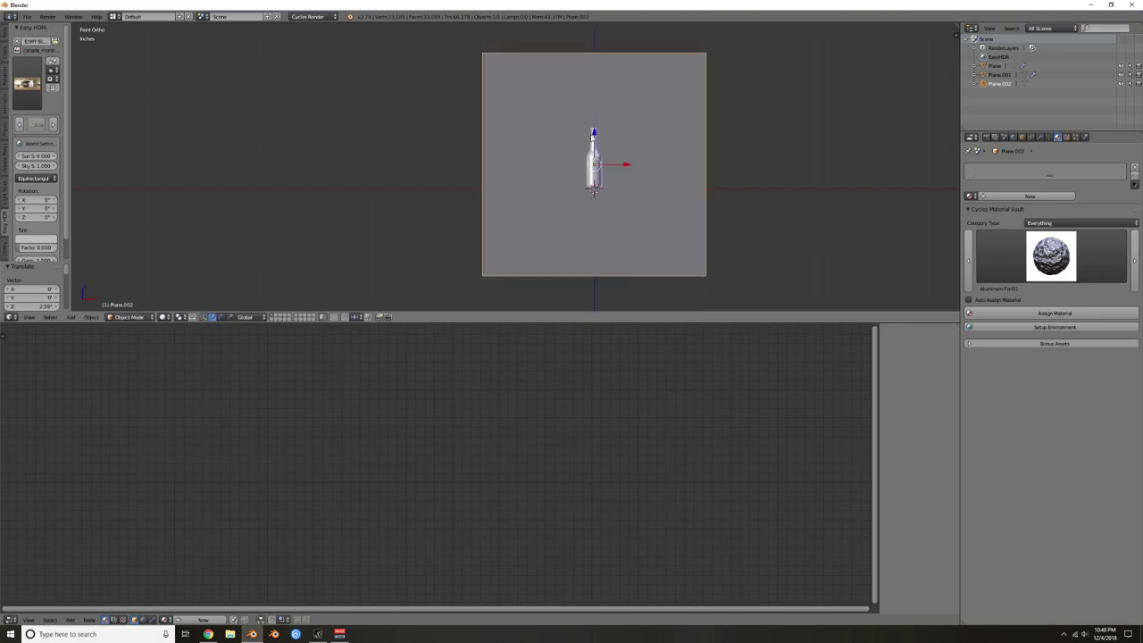
Step: Give the backdrop plane a new material with an Emission surface shader
left_click(1053, 196)
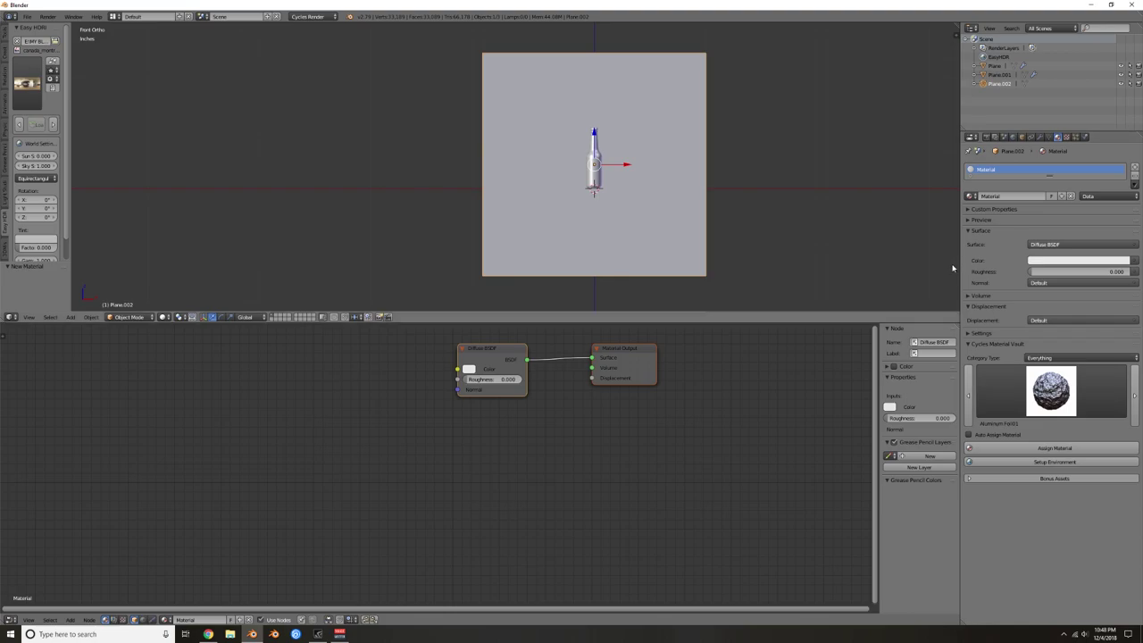
left_click(1068, 244)
key("e")
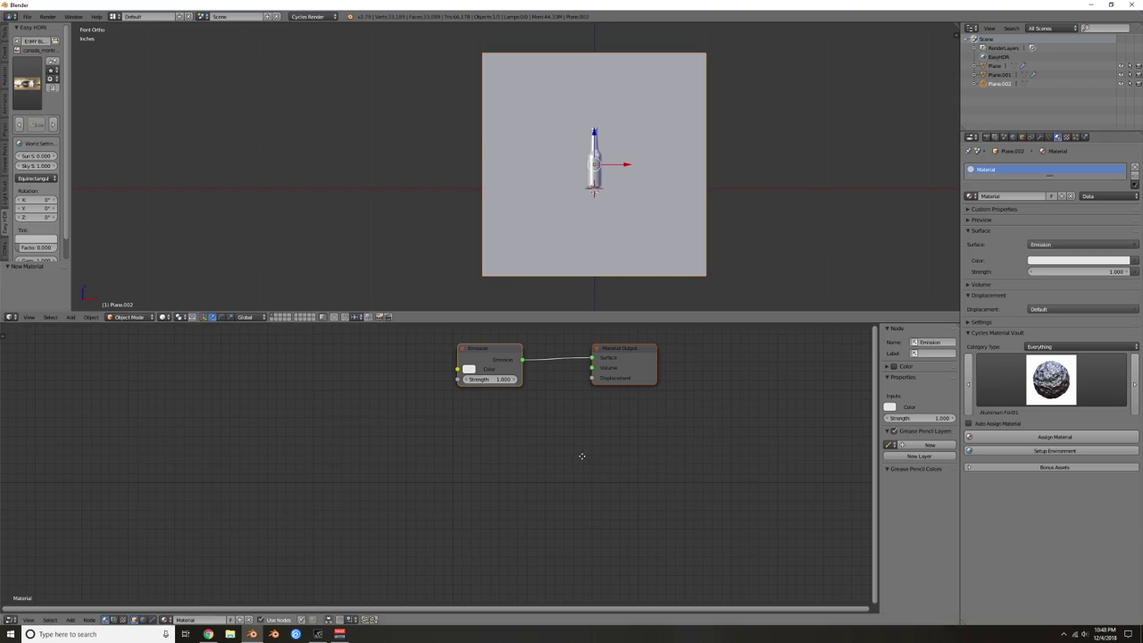
middle_click_drag(586, 457, 674, 474)
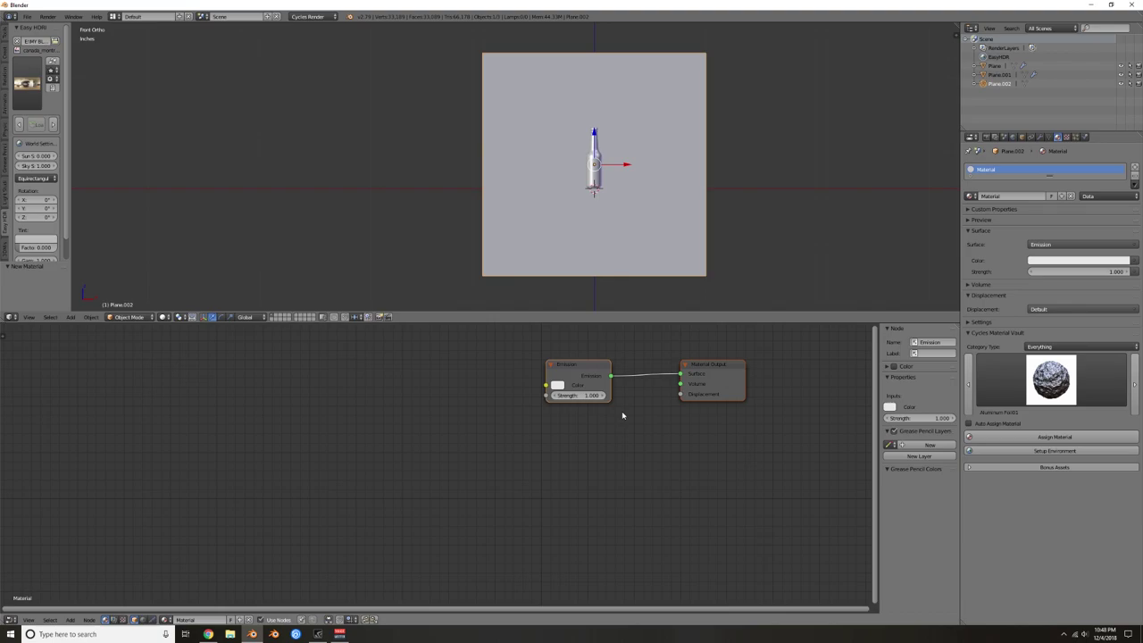
key("shift+a")
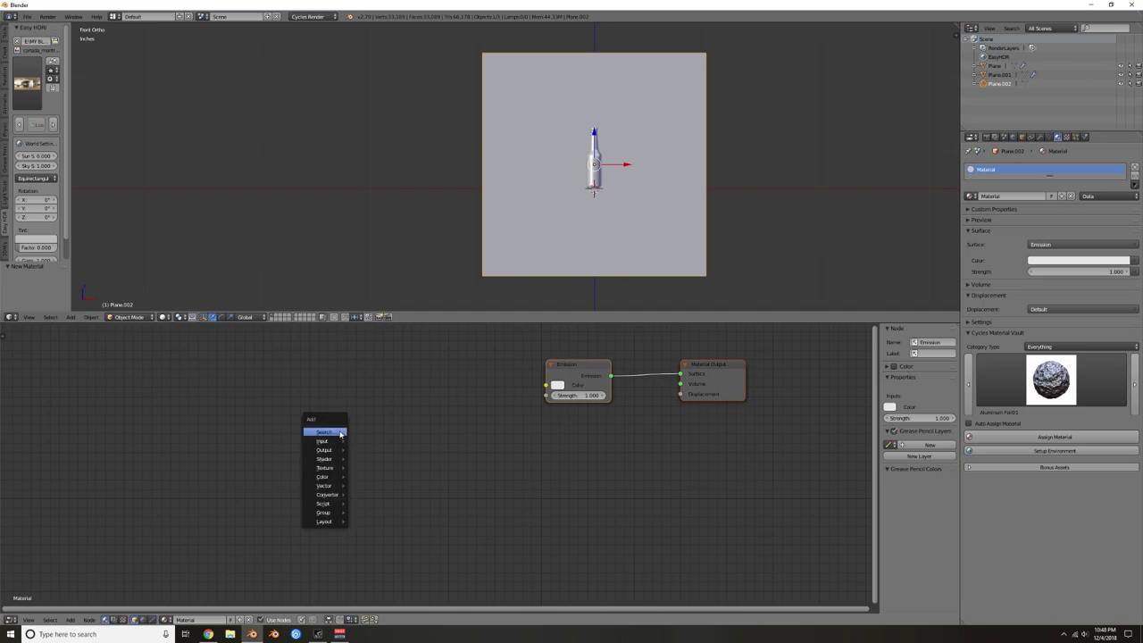
key("c")
key("r")
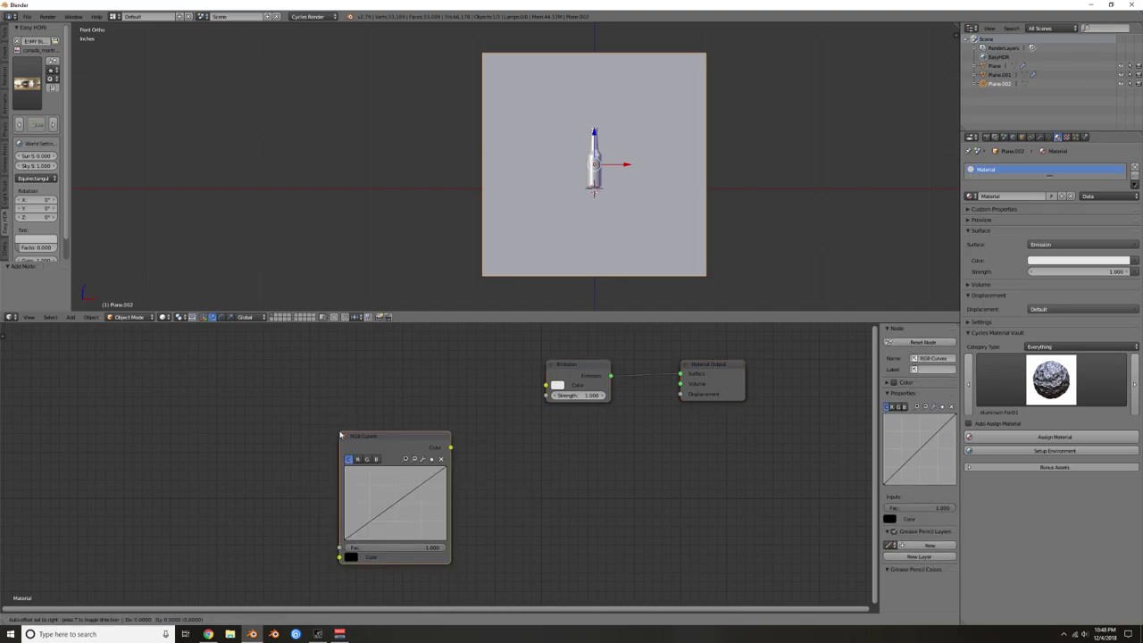
key("Escape")
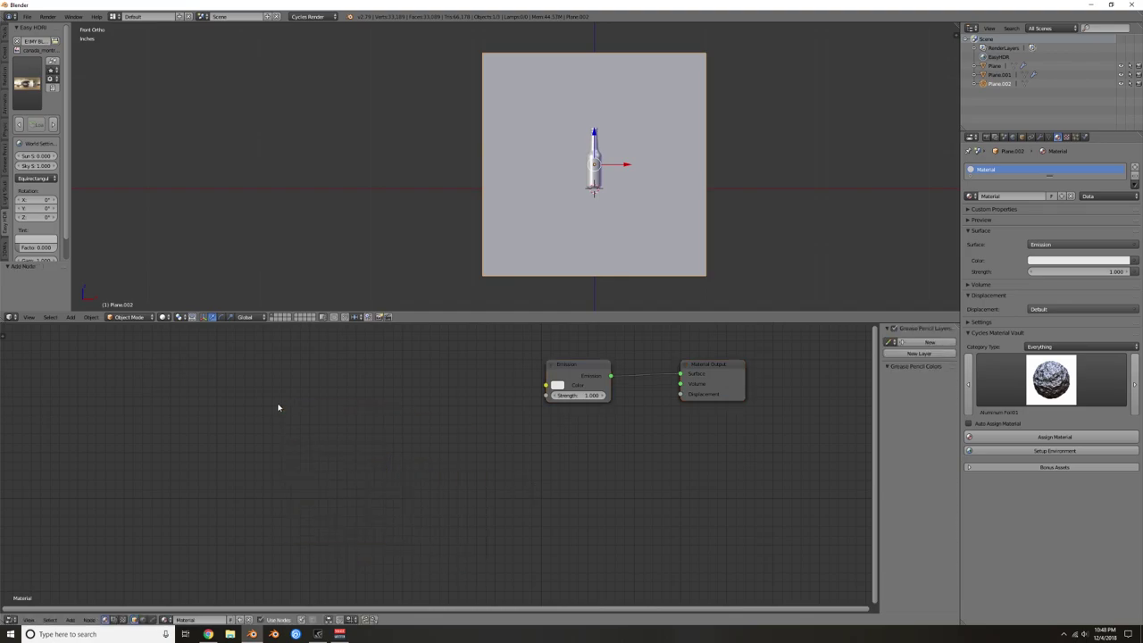
Step: Add a Texture Coordinate node well ahead of the Emission node in the plane's material
key("shift+a")
type("scoor")
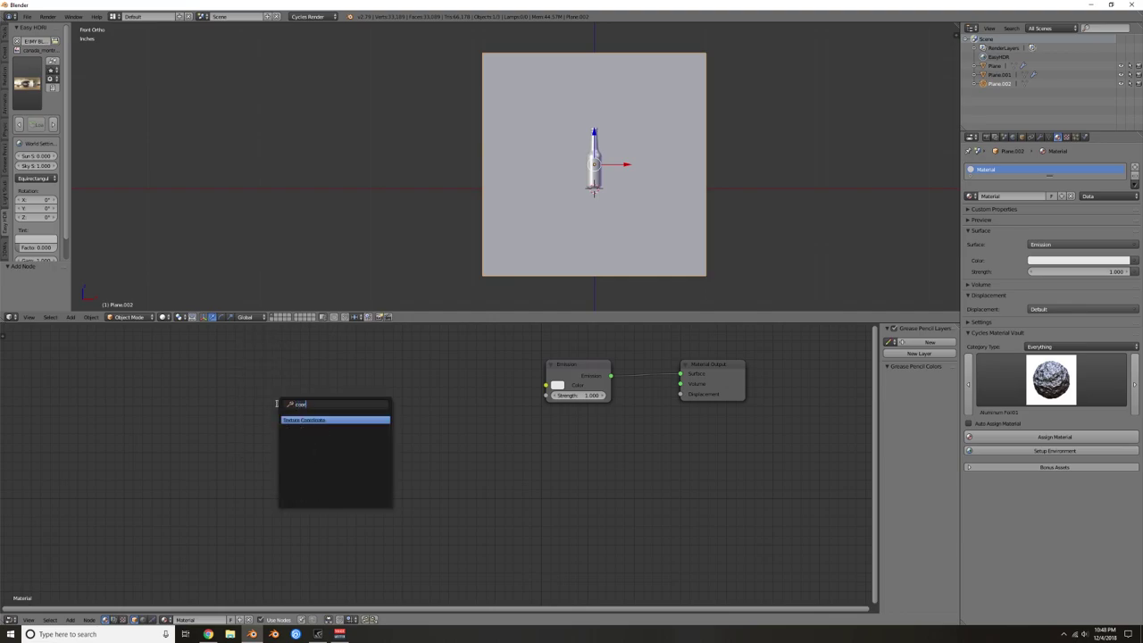
key("Return")
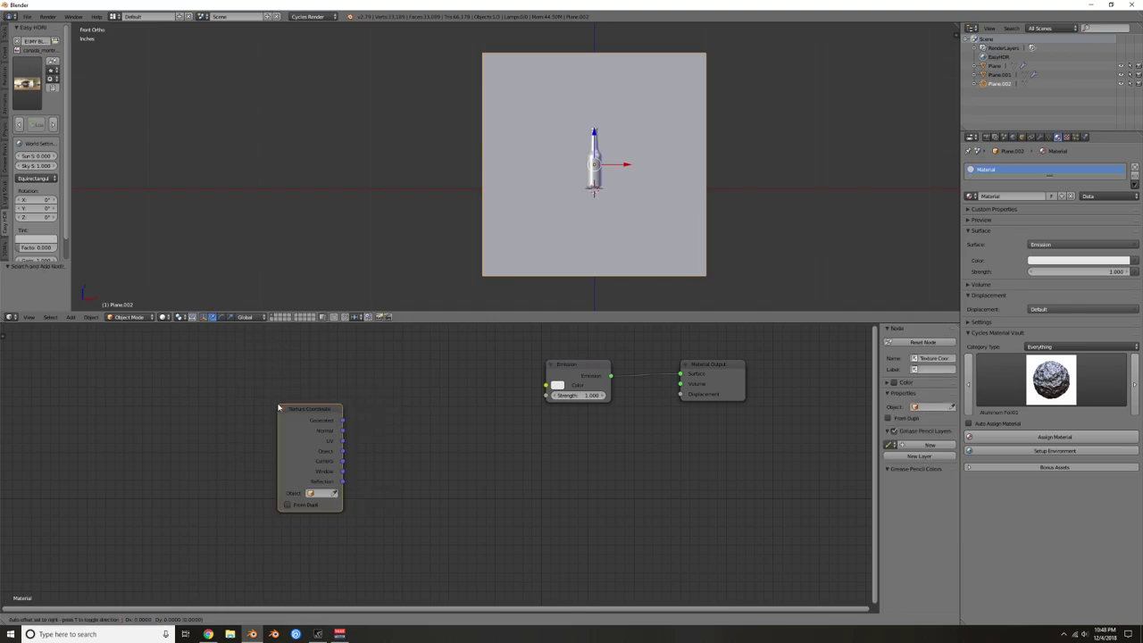
left_click(131, 374)
Step: Unwrap the whole plane's UVs in Edit Mode and return to Object Mode
key("Tab")
key("Tab")
key("Tab")
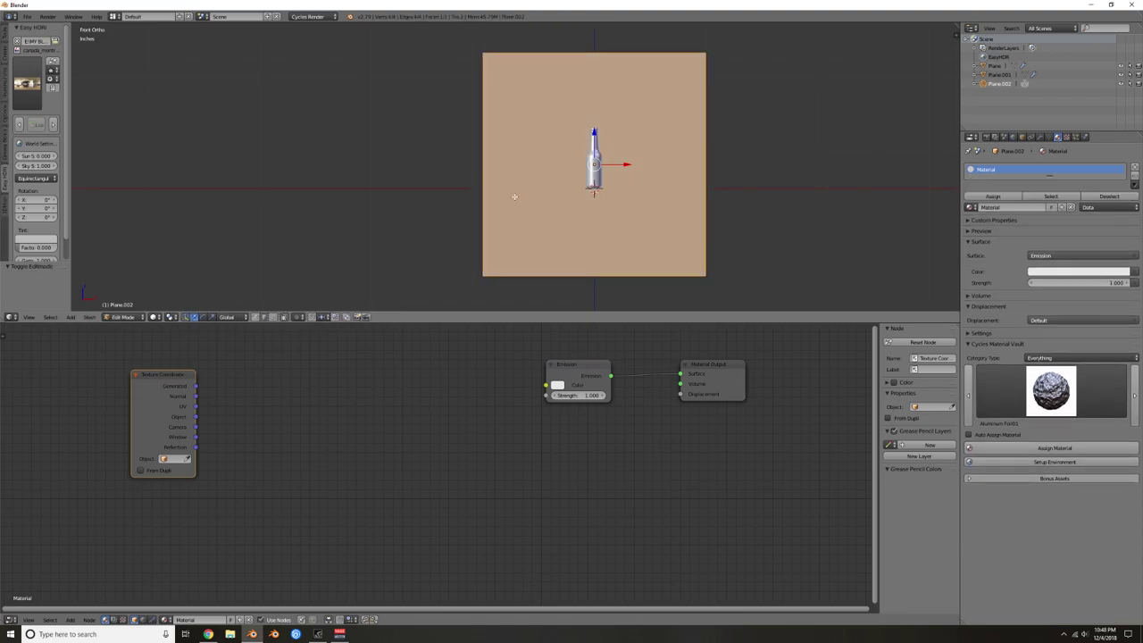
key("u")
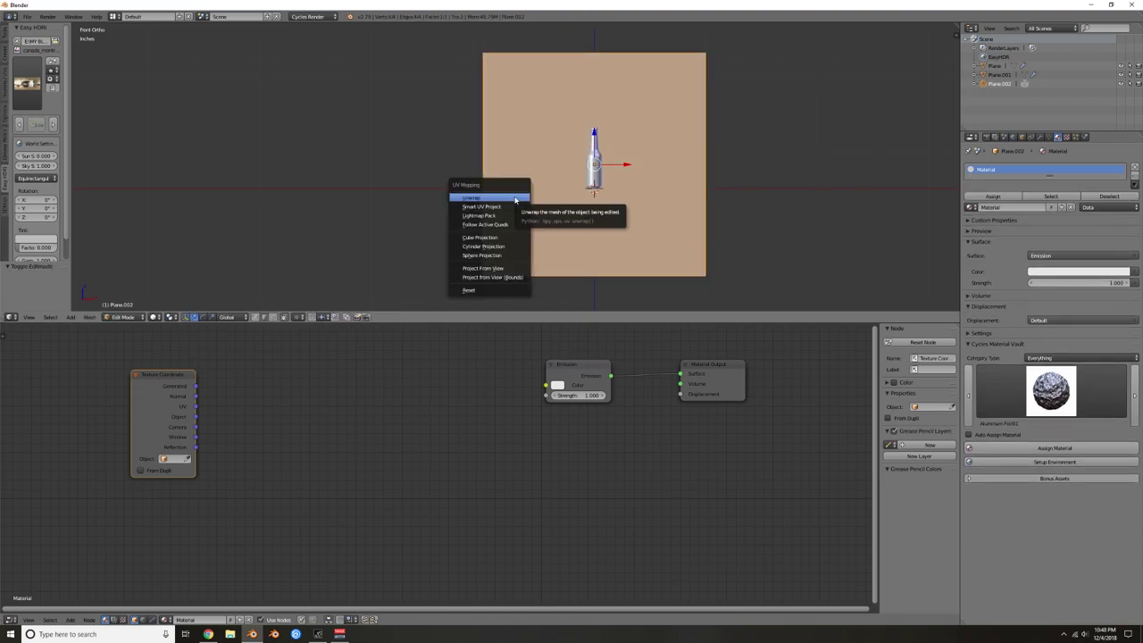
left_click(514, 196)
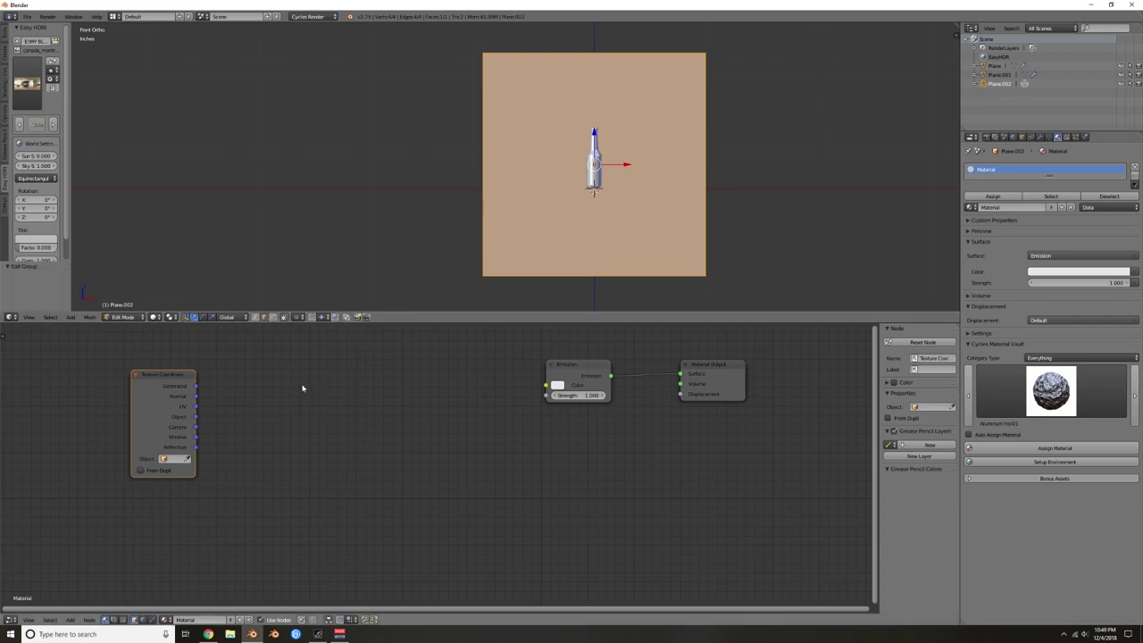
key("Tab")
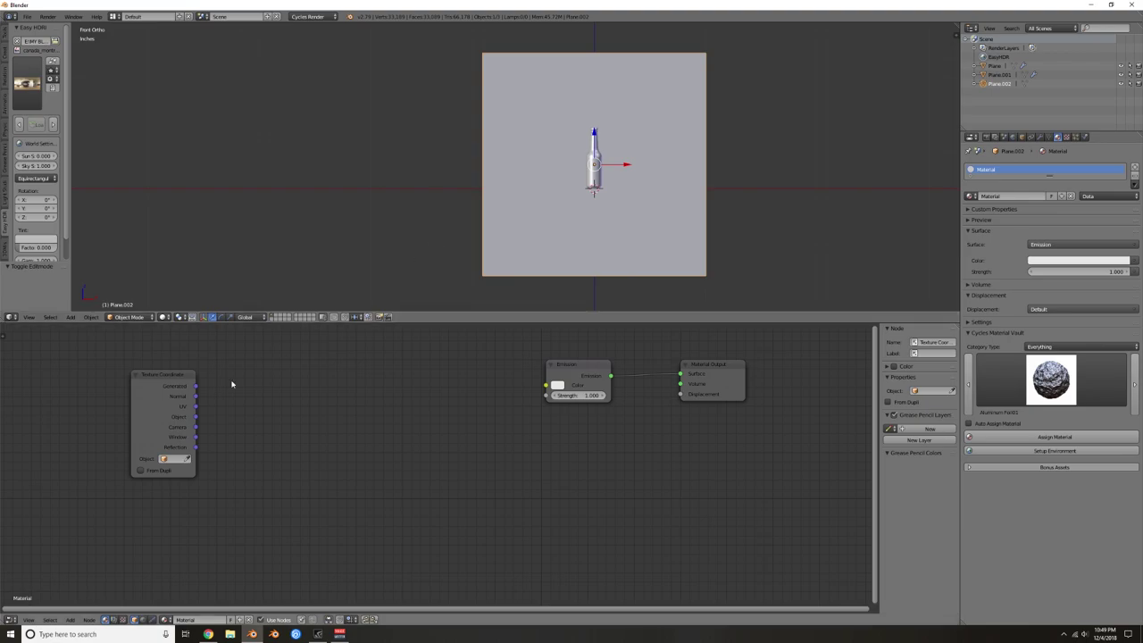
Step: Add a Mapping node just after the Texture Coordinate node in the backdrop plane's material
left_click(162, 376)
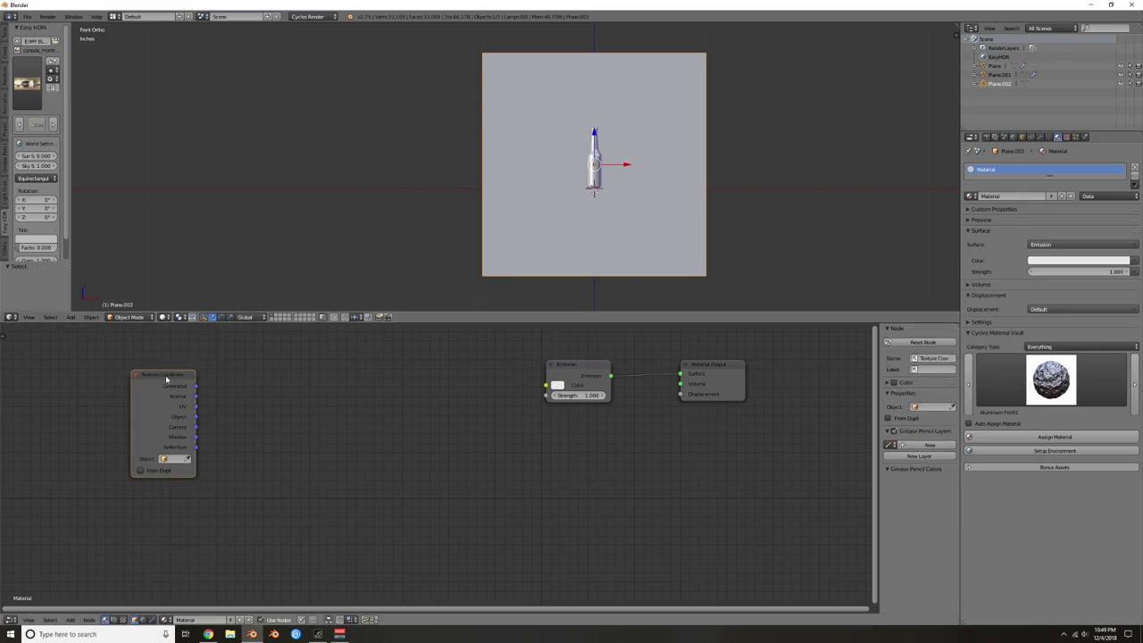
key("shift+a")
left_click(236, 410)
type("mapp")
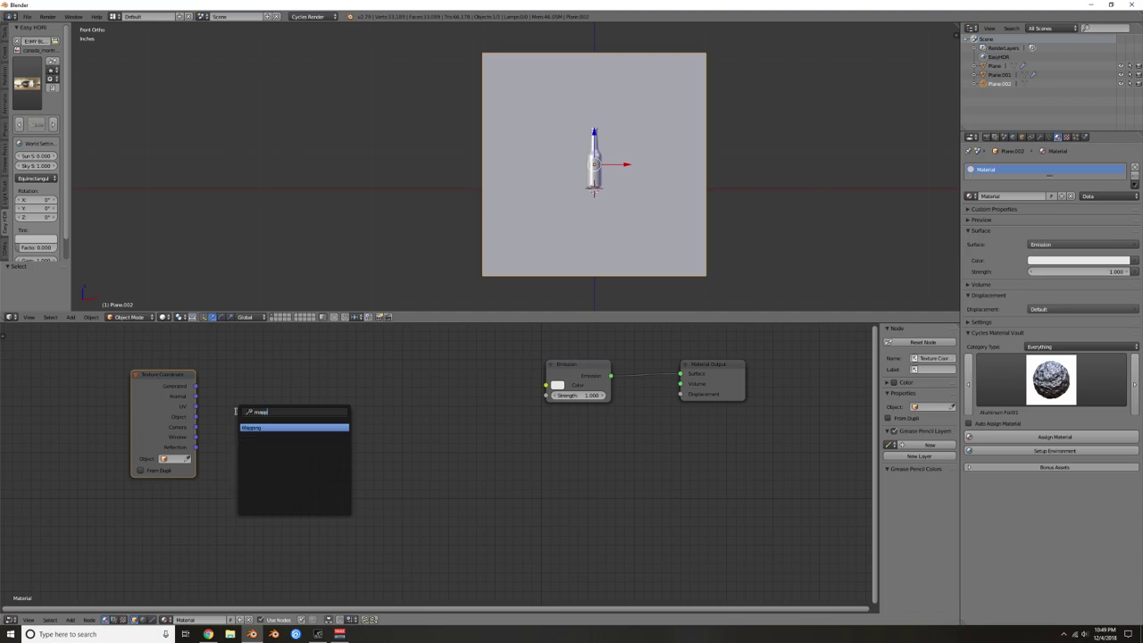
key("Return")
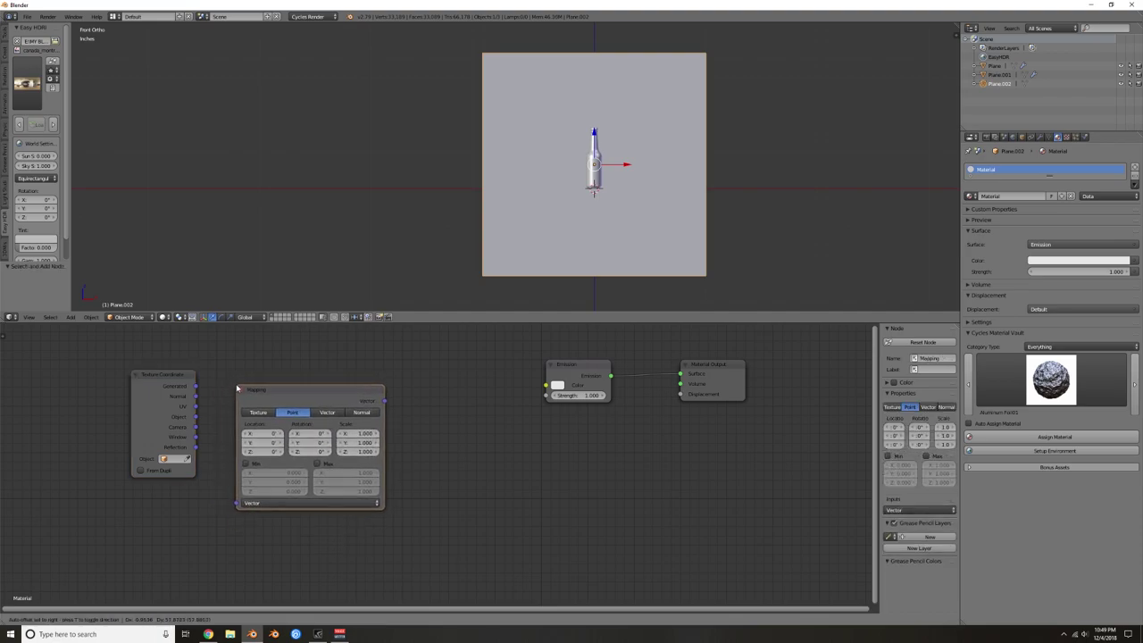
left_click(238, 389)
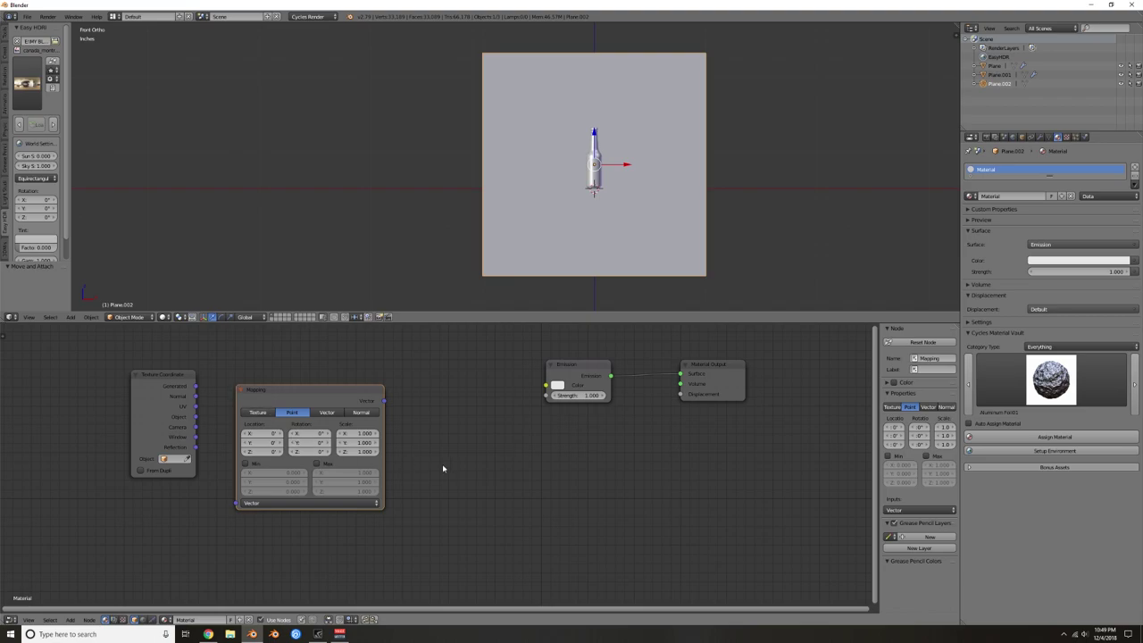
Step: Add a Vector Math node and place it just after the Mapping node
key("shift+a")
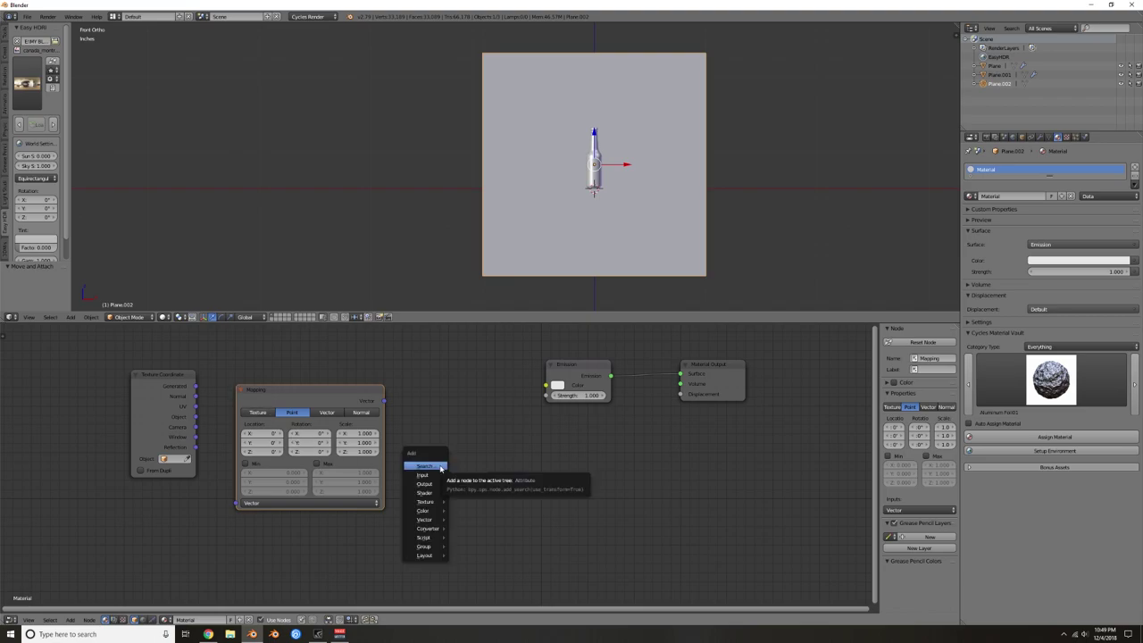
left_click(439, 466)
type("mat")
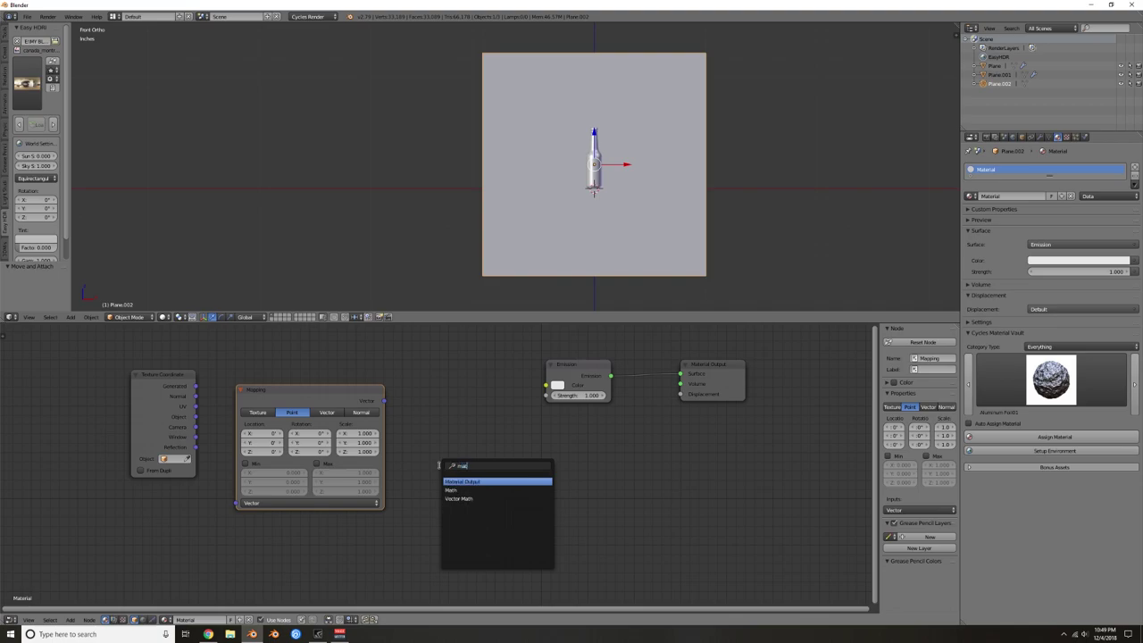
key("Down")
key("Down")
key("Return")
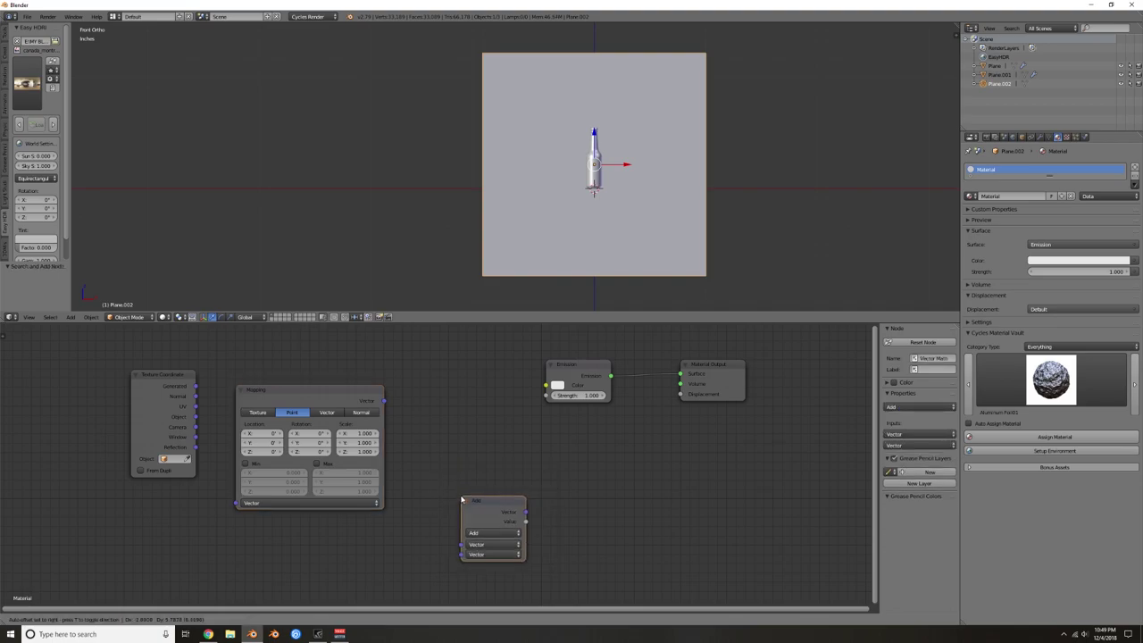
left_click(414, 487)
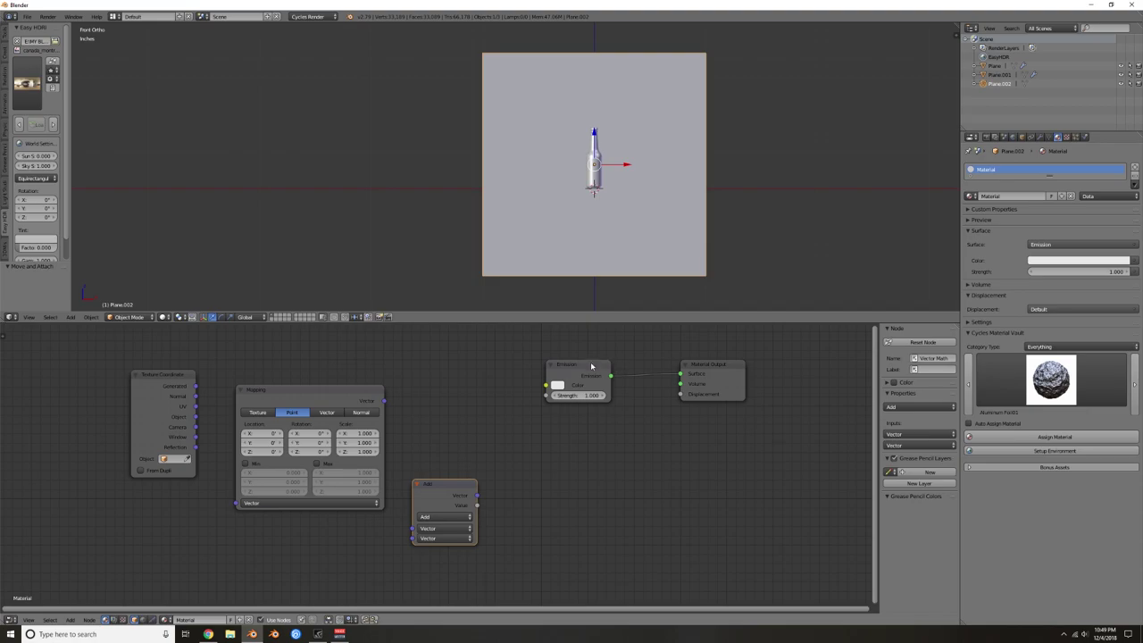
Step: Move the Emission and Material Output nodes together farther away to make room for more nodes
scroll(437, 457, "down", 1)
left_click_drag(549, 384, 659, 414)
left_click(546, 388)
key("b")
left_click_drag(534, 360, 696, 434)
key("g")
left_click(840, 430)
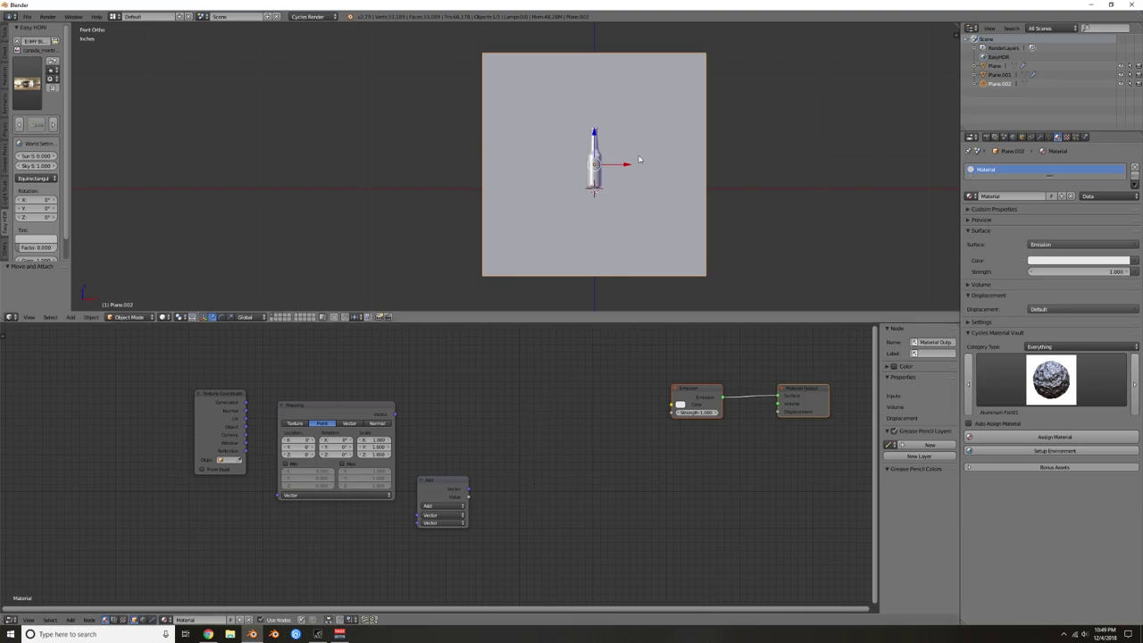
Step: Add a Gradient Texture node beyond the Mapping node and set its gradient type to Spherical
key("shift+a")
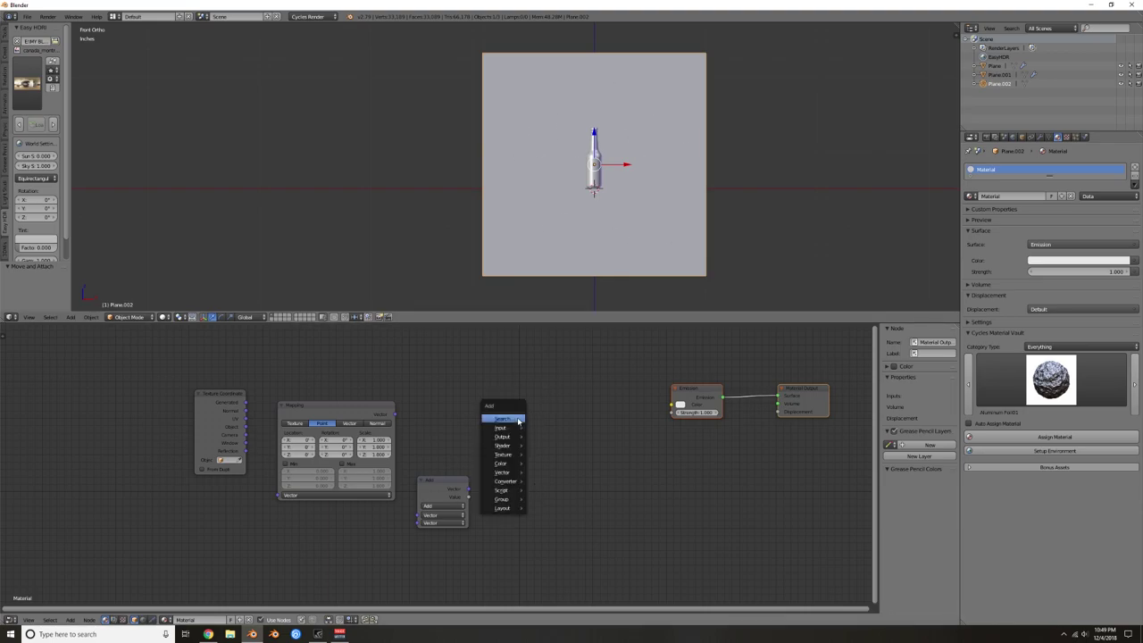
left_click(517, 418)
type("grad")
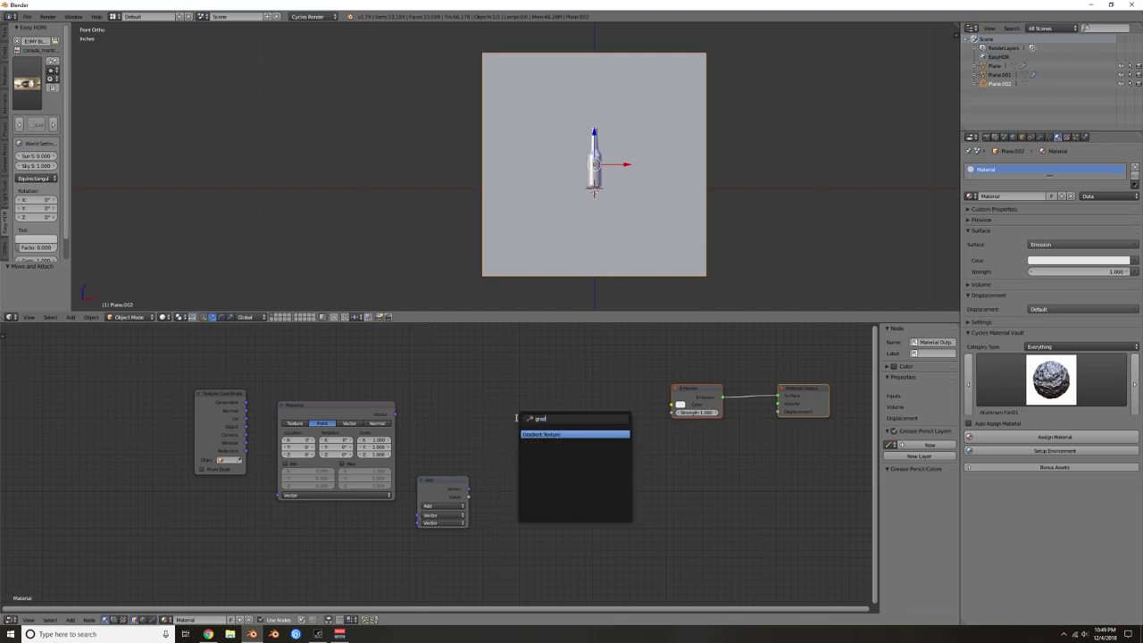
key("Return")
left_click(505, 424)
left_click(505, 439)
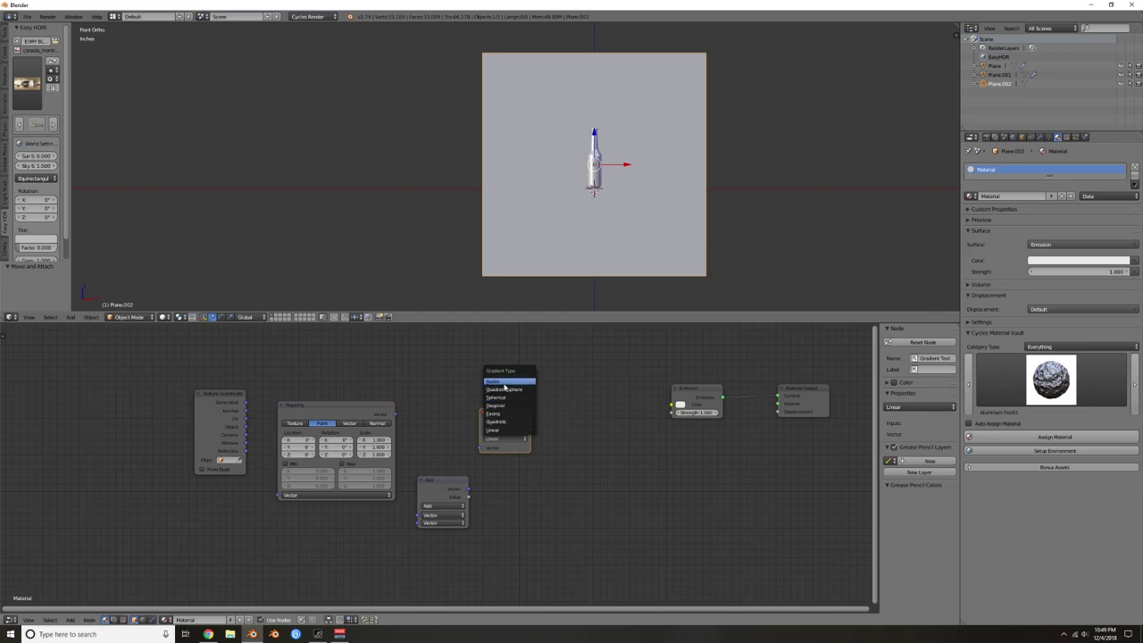
left_click(500, 398)
scroll(557, 433, "down", 1)
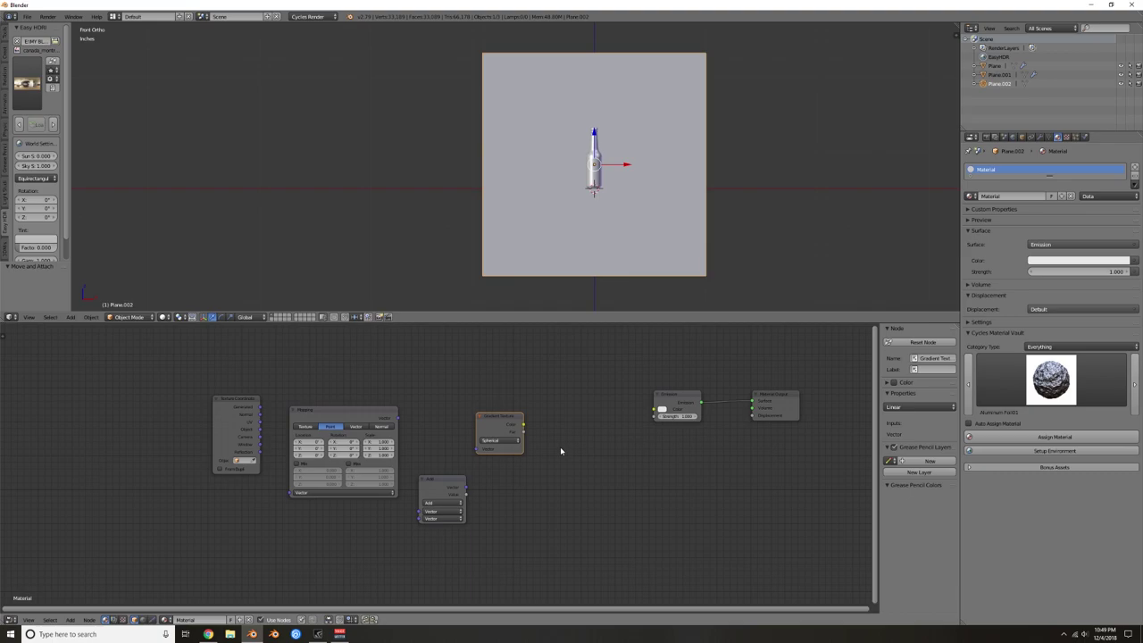
Step: Add a ColorRamp node between the Gradient Texture and Emission nodes
key("shift+a")
left_click(597, 420)
type("ramp")
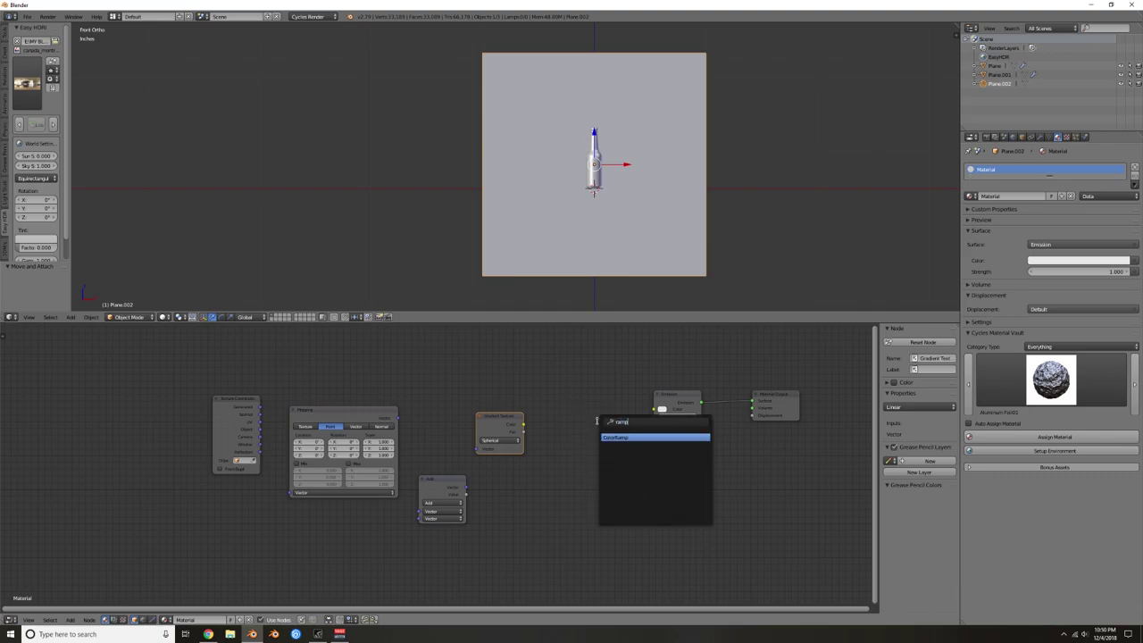
key("Return")
left_click(609, 416)
Step: Link the UV coordinates through Mapping into the Vector Math node and set its operation to Subtract
left_click(498, 419)
left_click_drag(497, 420, 492, 421)
left_click_drag(266, 423, 293, 493)
left_click_drag(448, 485, 438, 466)
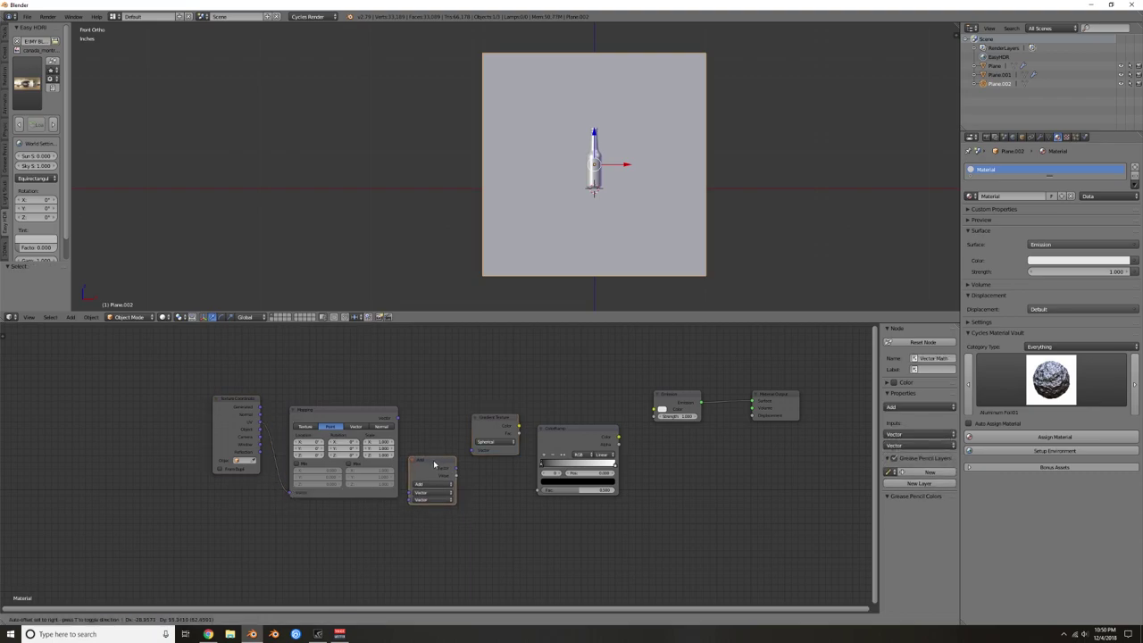
left_click_drag(370, 415, 410, 491)
left_click(433, 484)
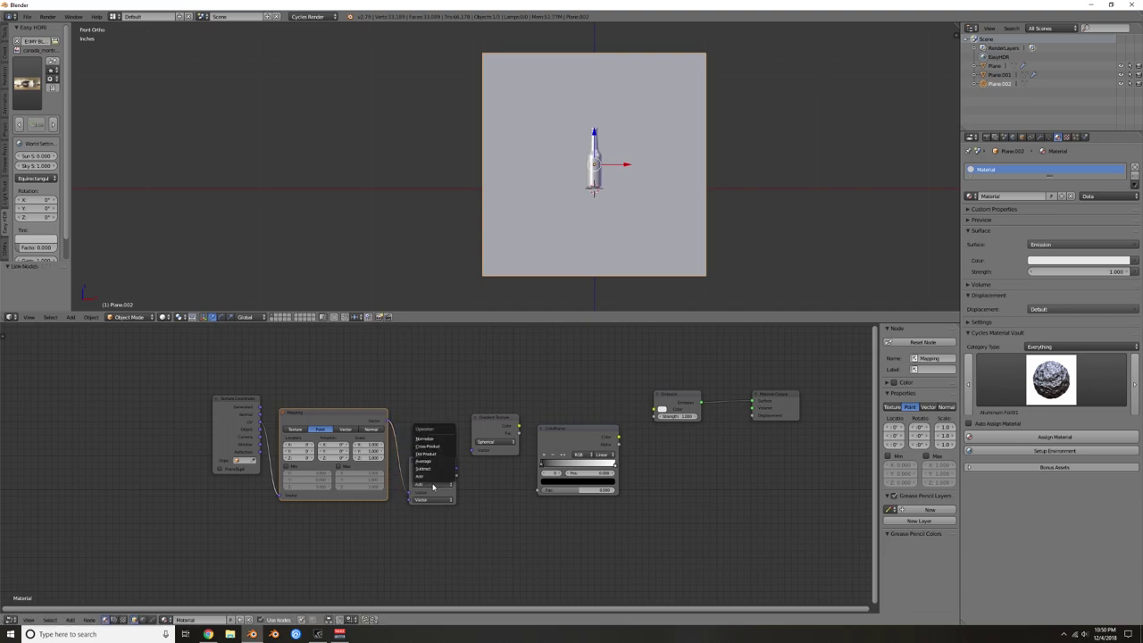
left_click(433, 469)
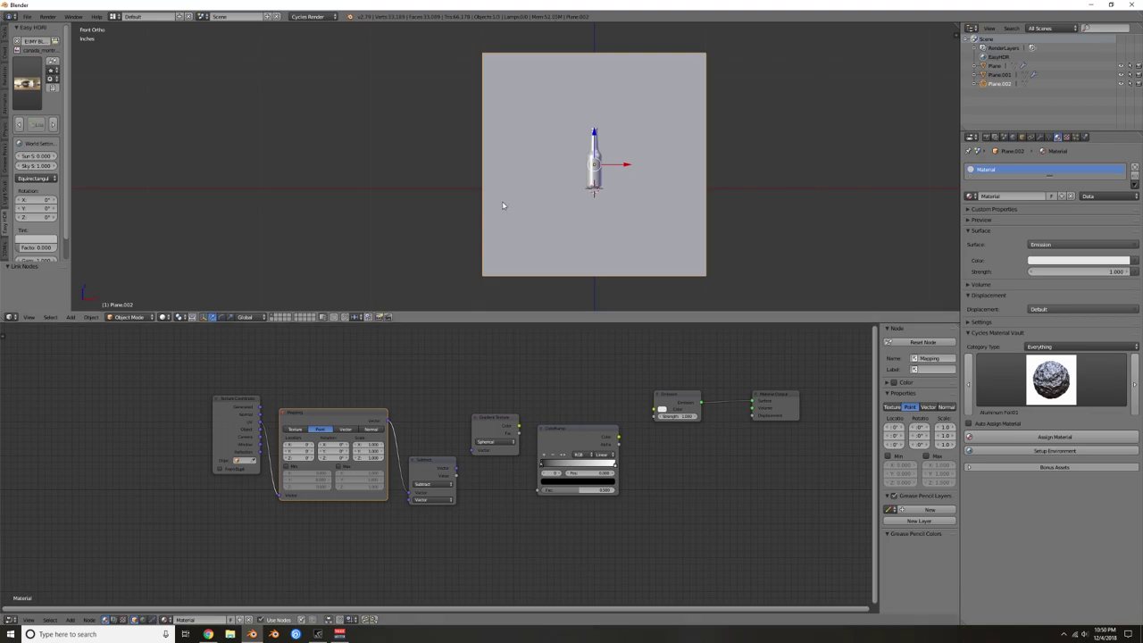
Step: Chain Subtract into the gradient and the gradient into the ColorRamp, then preview the ramp output in rendered view
left_click_drag(456, 468, 472, 450)
left_click_drag(576, 433, 541, 472)
key("shift+z")
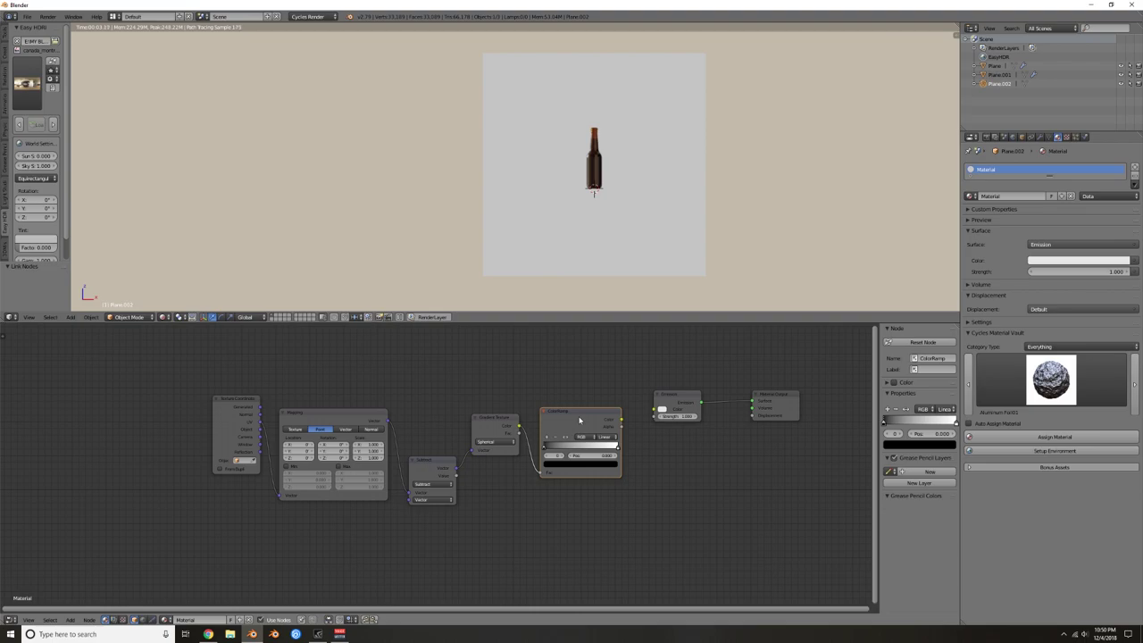
left_click(579, 419, "ctrl+shift")
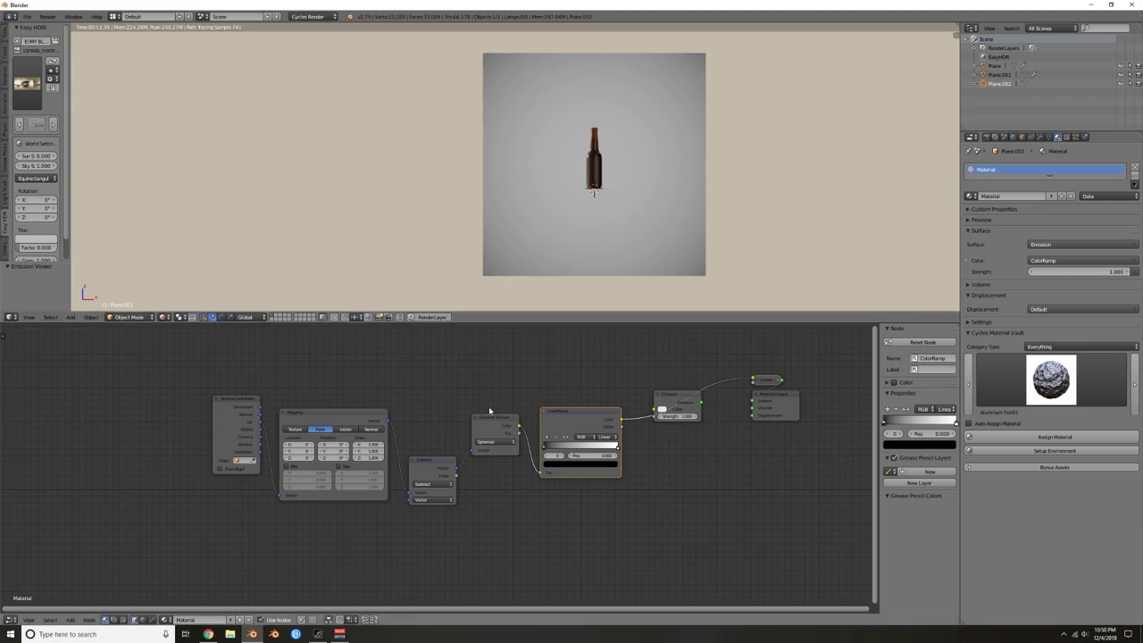
Step: Tighten the ramp stops into a defined circle, feed the ramp into the Emission color, and set the Emission strength to 11.8
left_click_drag(545, 446, 656, 409)
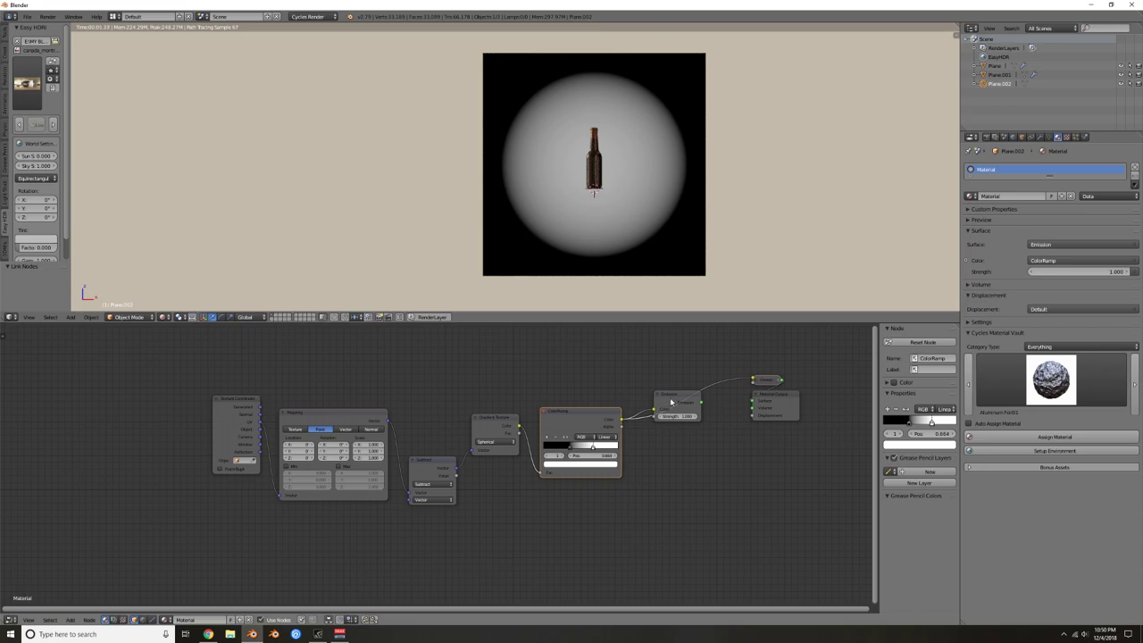
left_click(671, 402, "ctrl+shift")
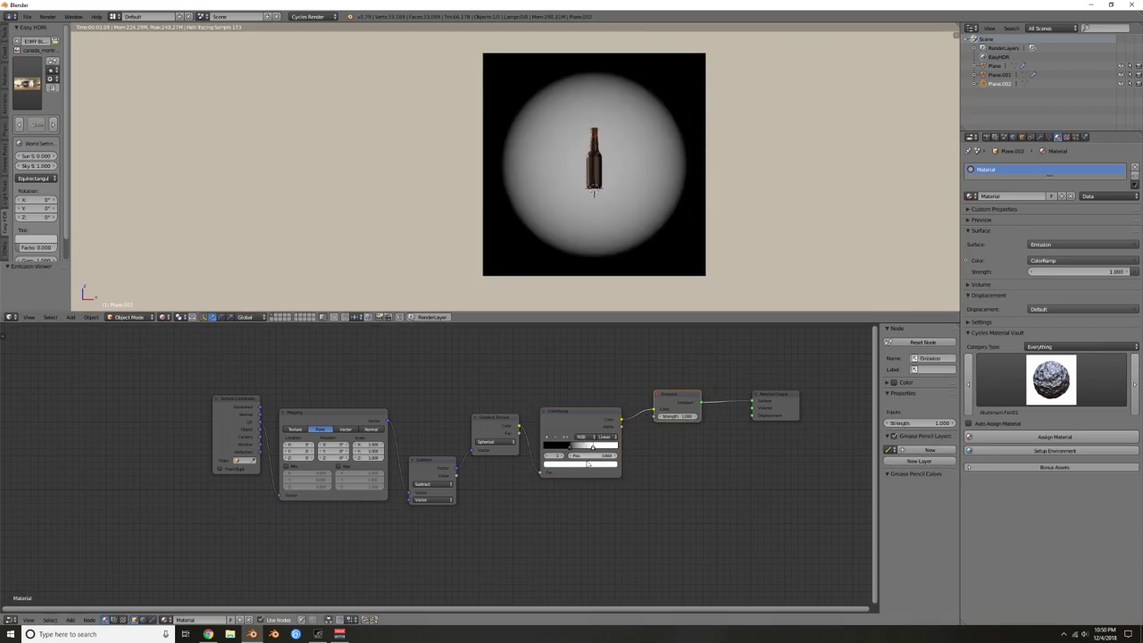
left_click_drag(677, 417, 694, 417)
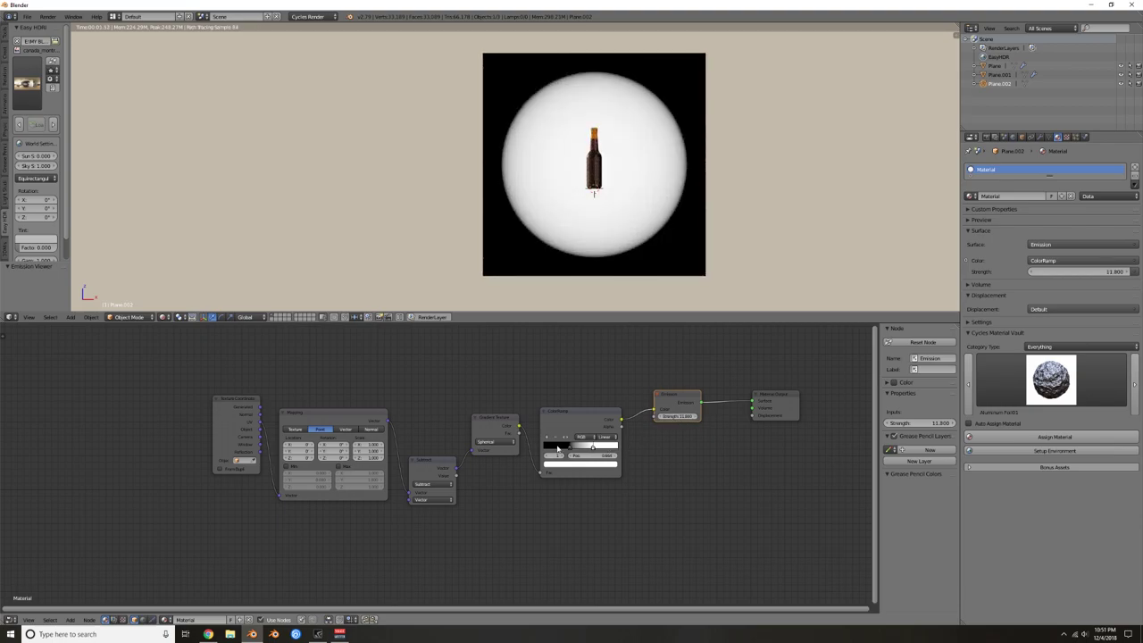
left_click_drag(569, 447, 567, 447)
Step: Limit the rendered preview to a render border tightly around the bottle
scroll(612, 143, "up", 4)
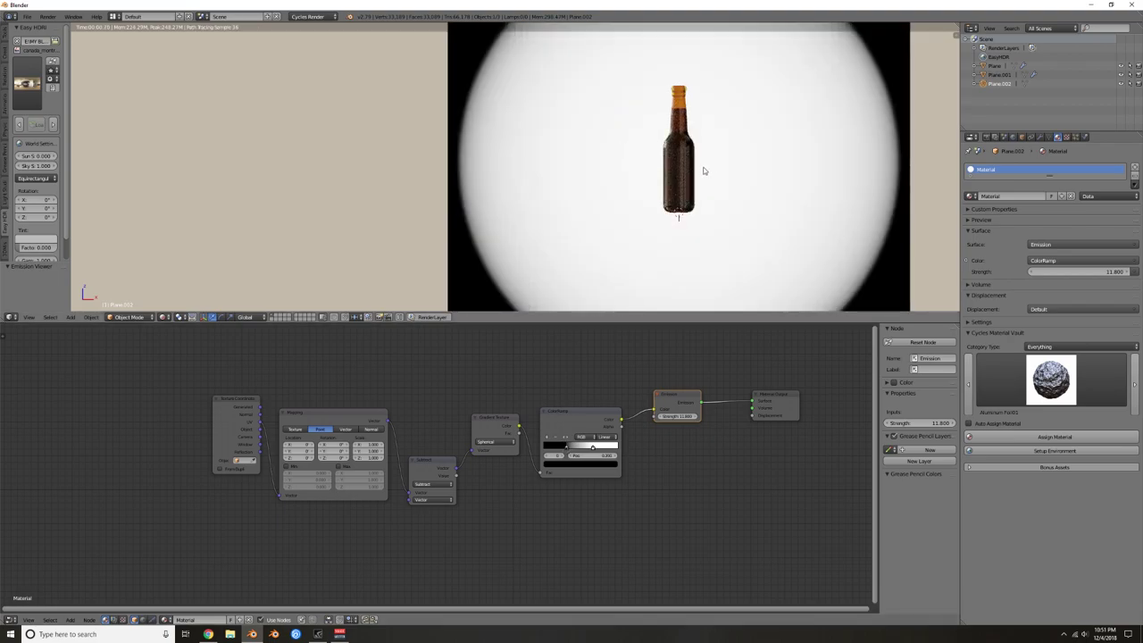
key("ctrl+b")
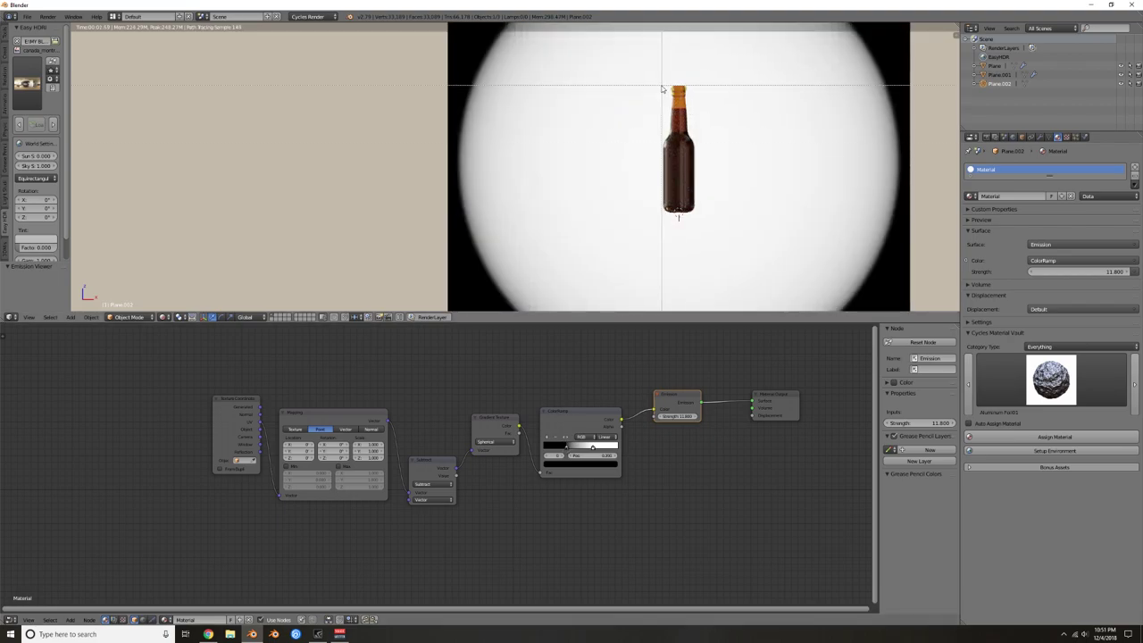
left_click_drag(657, 78, 705, 220)
mouse_move(703, 142)
middle_mouse_down("shift")
mouse_move(654, 156)
mouse_move(717, 145)
middle_mouse_up("shift")
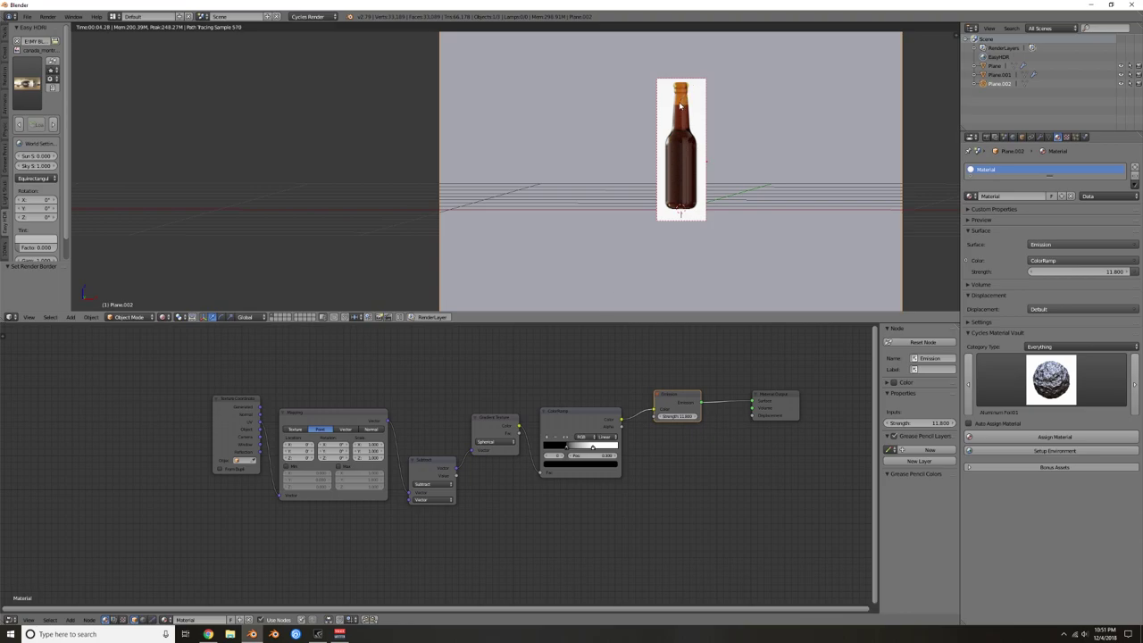
Step: Change the ColorRamp's white stop to a warm orange color
left_click(592, 447)
left_click(600, 465)
mouse_move(567, 407)
left_mouse_down()
mouse_move(602, 382)
mouse_move(560, 410)
left_mouse_up()
Step: Redraw the render border so it covers the bottle and nearly all of the backdrop plane
scroll(638, 198, "down", 4)
middle_click_drag(637, 199, 729, 187, "shift")
key("ctrl+b")
left_click_drag(551, 35, 810, 290)
mouse_move(706, 122)
middle_mouse_down("shift")
mouse_move(693, 185)
mouse_move(658, 202)
mouse_move(703, 178)
middle_mouse_up("shift")
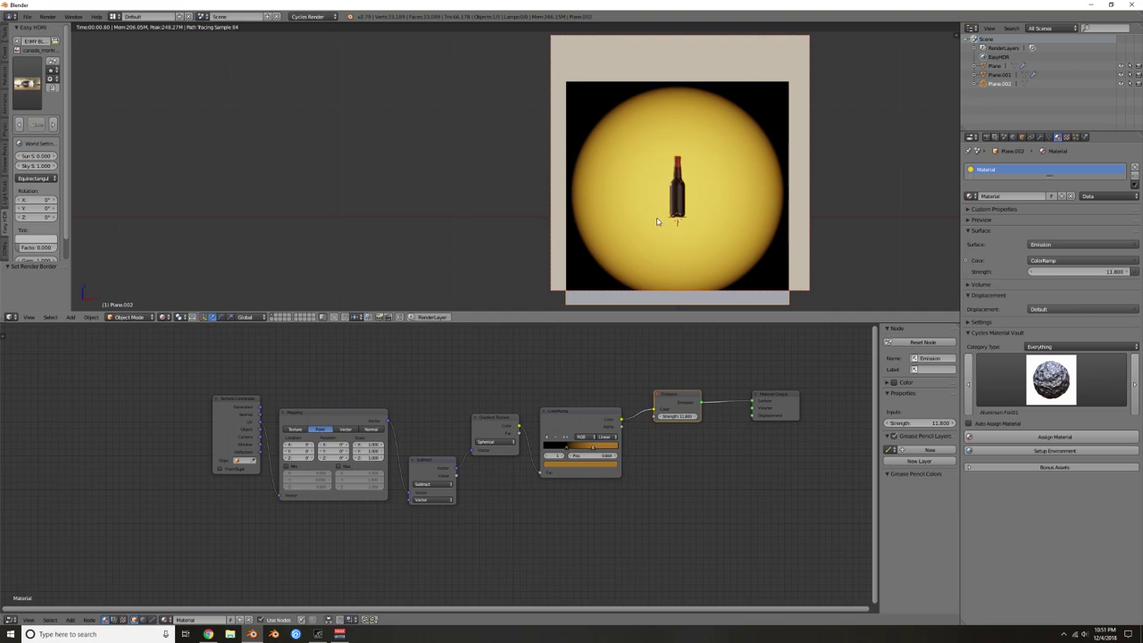
Step: Add a plane beneath the bottle and scale it up to about the backdrop's width as a floor
key("shift+a")
left_click(685, 220)
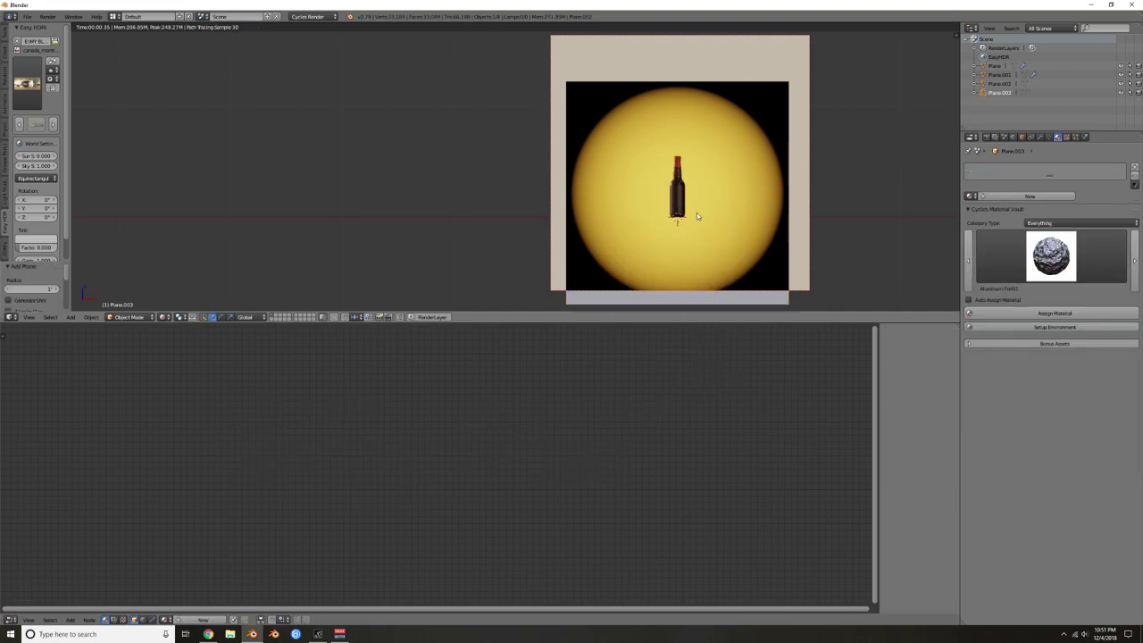
key("s")
left_click(714, 216)
scroll(713, 216, "up", 1)
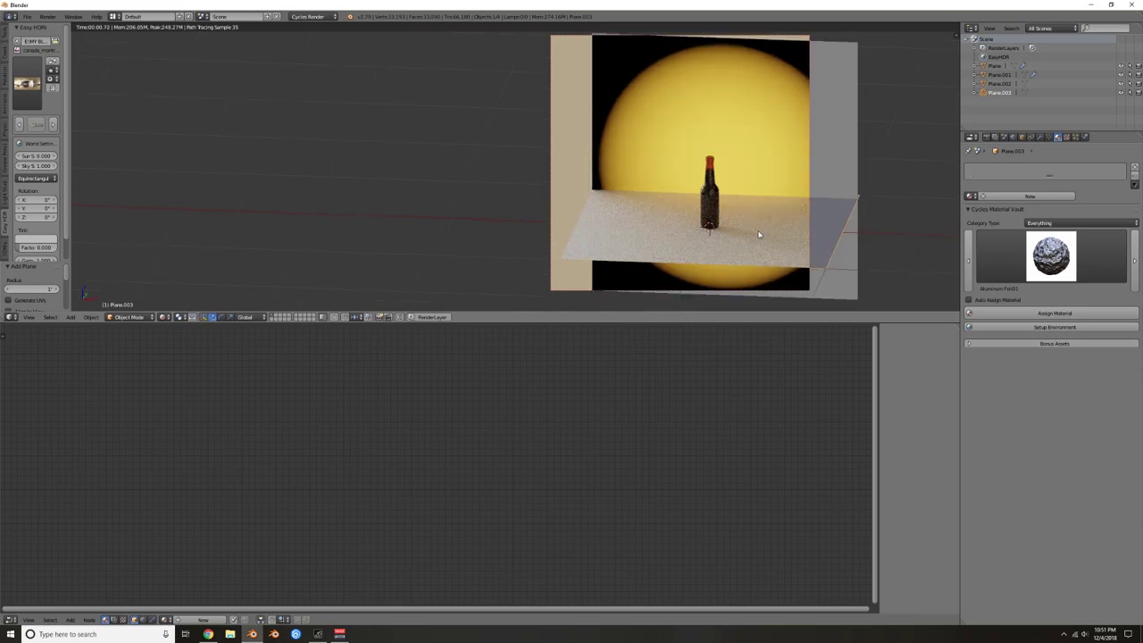
Step: Move the floor plane along the Y axis away from the backdrop, keeping the bottle standing on it
right_click(762, 238)
middle_click_drag(762, 237, 654, 272)
right_click(514, 246)
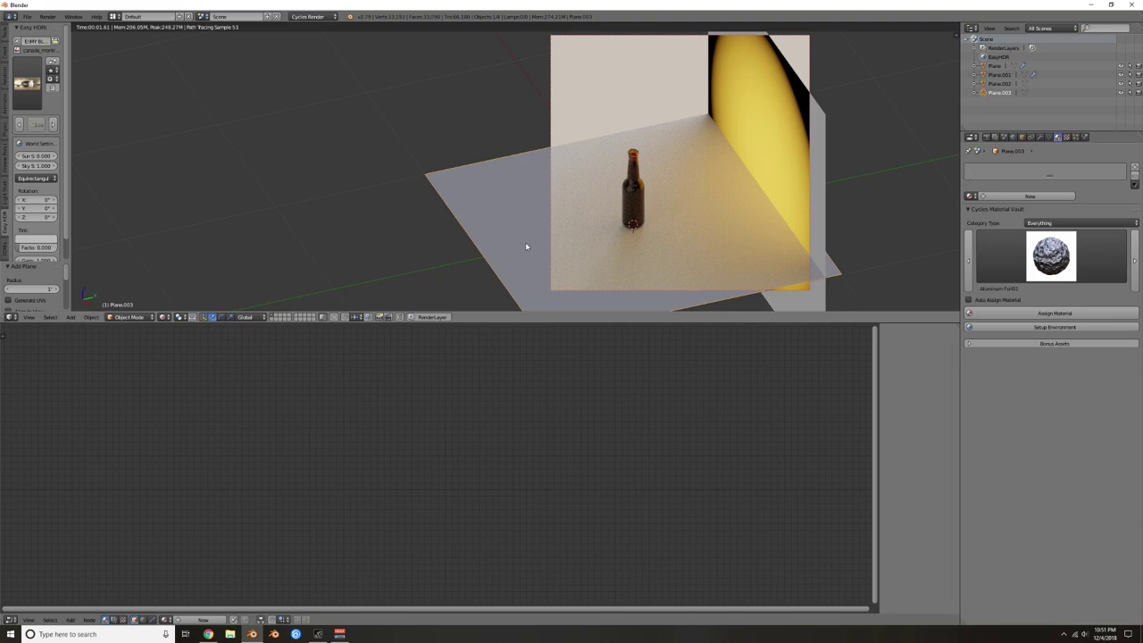
key("g")
key("y")
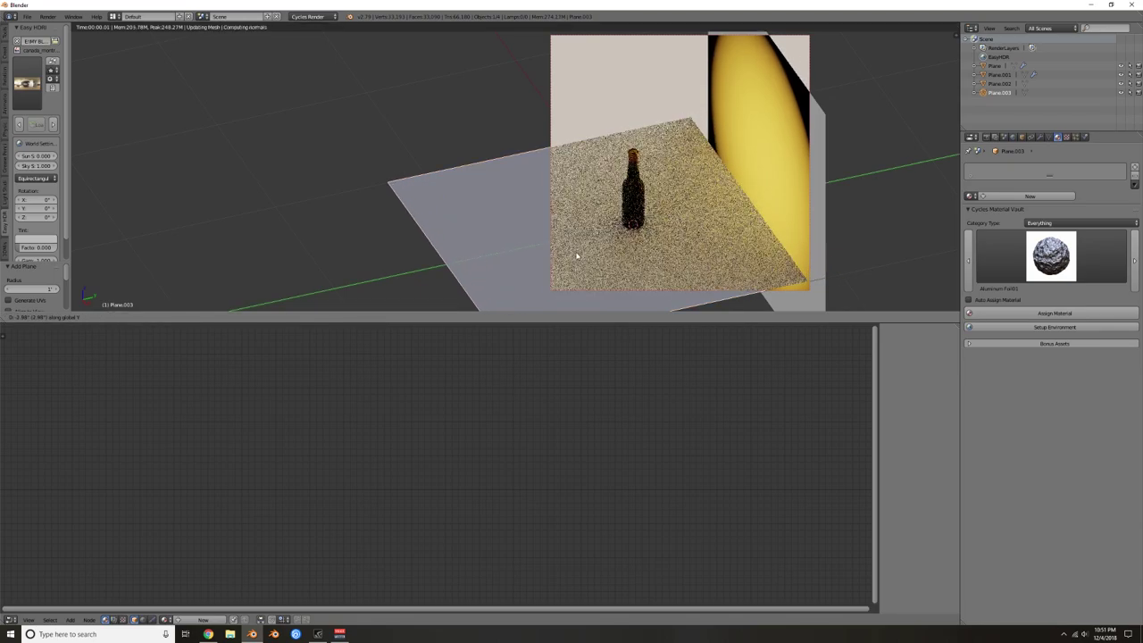
left_click(625, 242)
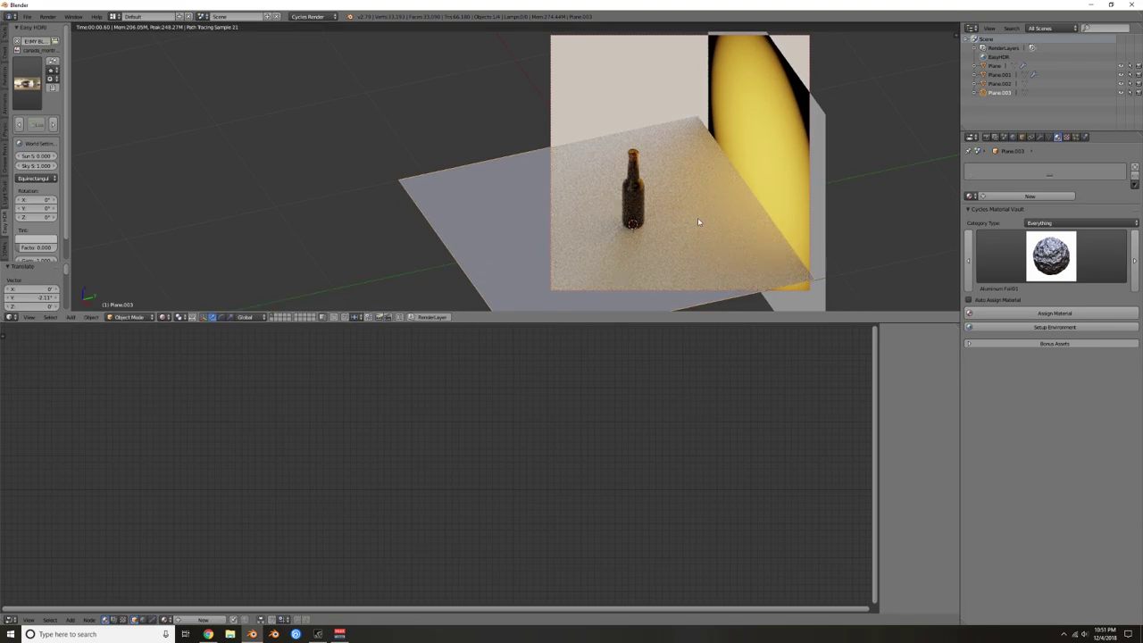
key("g")
key("y")
left_click(628, 247)
Step: Move the glowing backdrop plane along the Y axis to meet the floor plane's rear edge
right_click(786, 179)
key("g")
key("y")
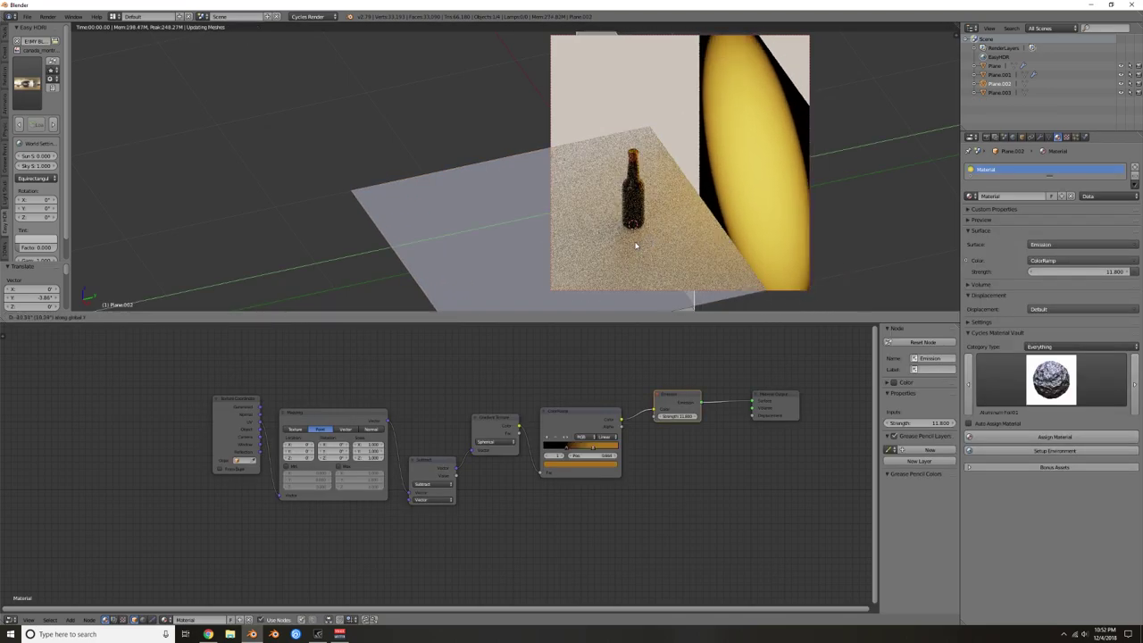
left_click(726, 223)
Step: Switch to solid shading in perspective, face the backdrop from the front, and select the bottle
right_click(679, 285)
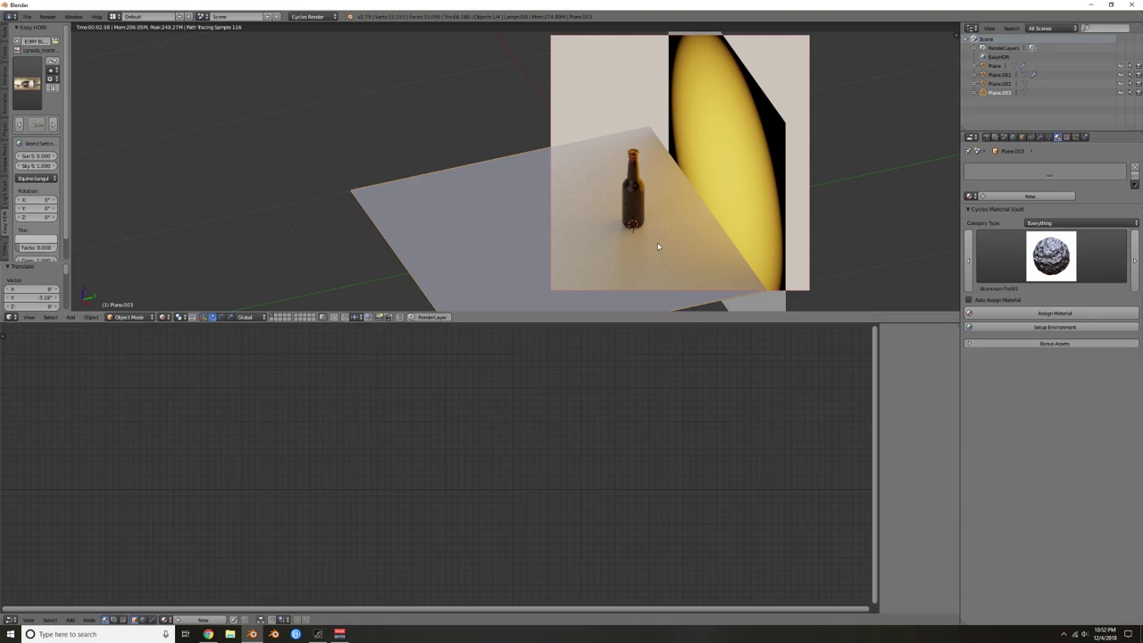
mouse_move(656, 243)
middle_mouse_down()
mouse_move(729, 208)
mouse_move(685, 222)
middle_mouse_up()
key("shift+z")
middle_click_drag(591, 203, 724, 174)
key("KP_5")
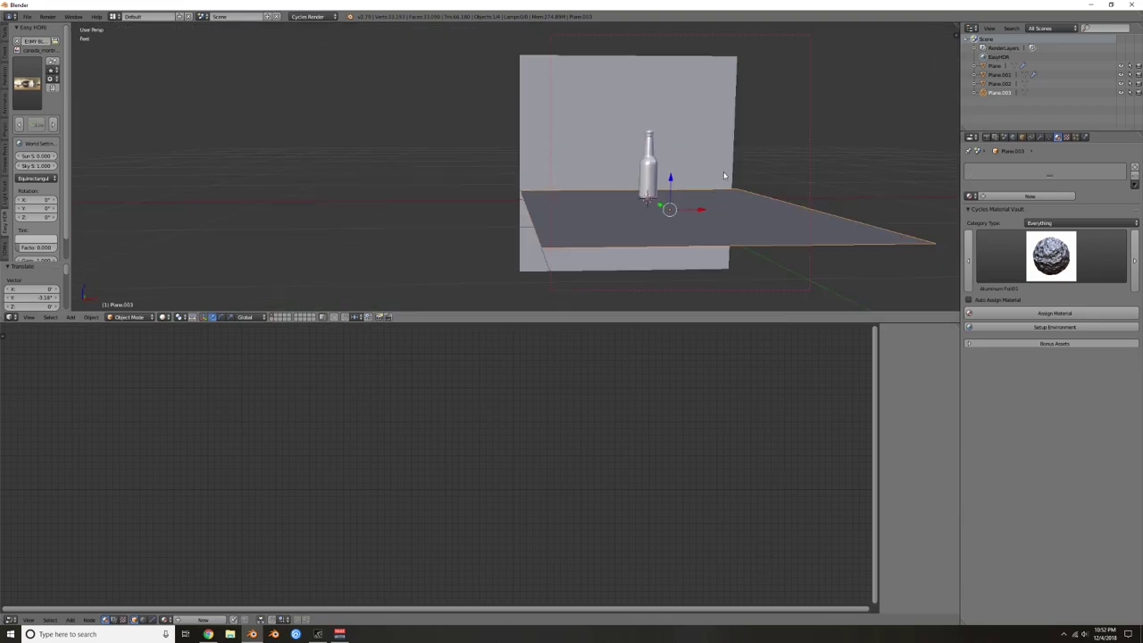
scroll(718, 167, "up", 3)
middle_click_drag(720, 170, 636, 168, "shift")
right_click(640, 198)
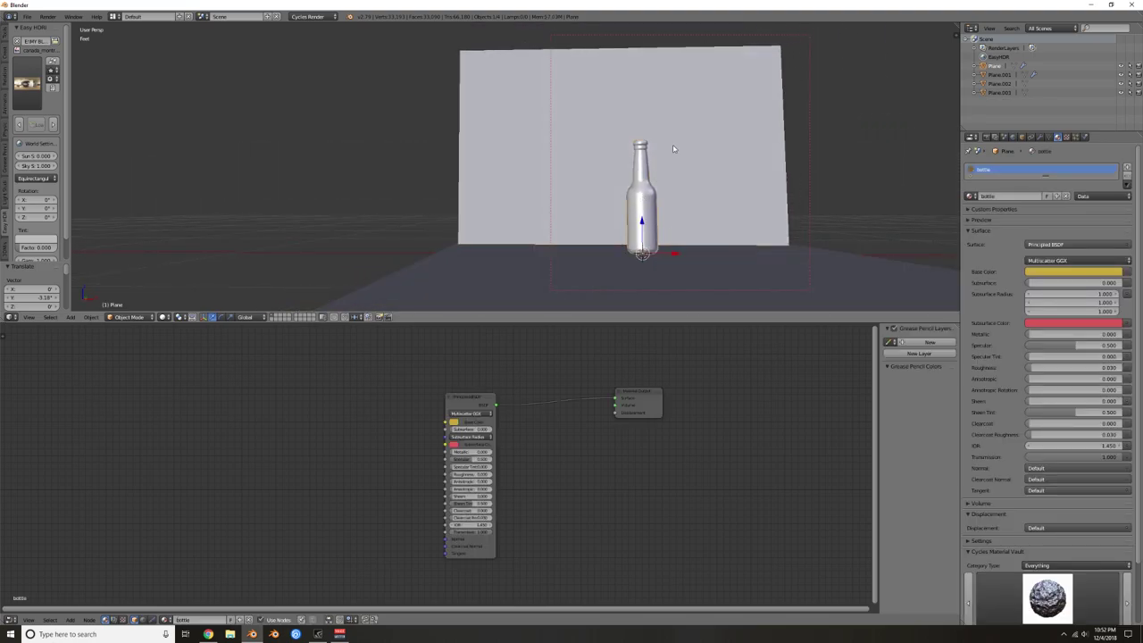
Step: Center the view on the bottle and preview it against the backdrop in rendered shading
key("KP_Decimal")
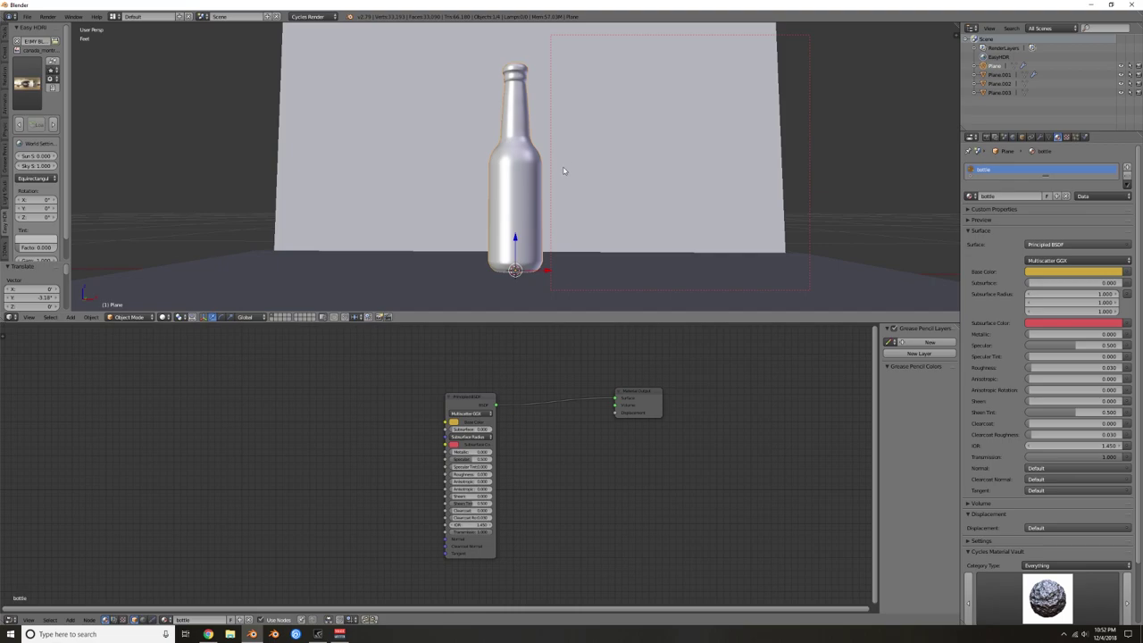
middle_click_drag(563, 170, 702, 158, "shift")
scroll(701, 158, "down", 2)
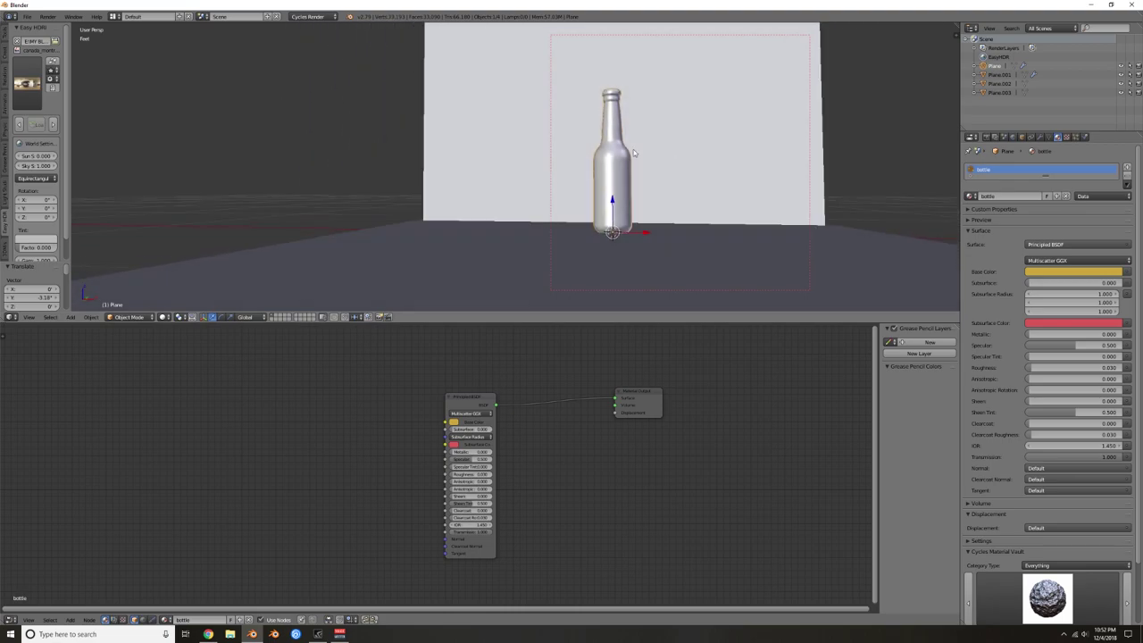
key("shift+z")
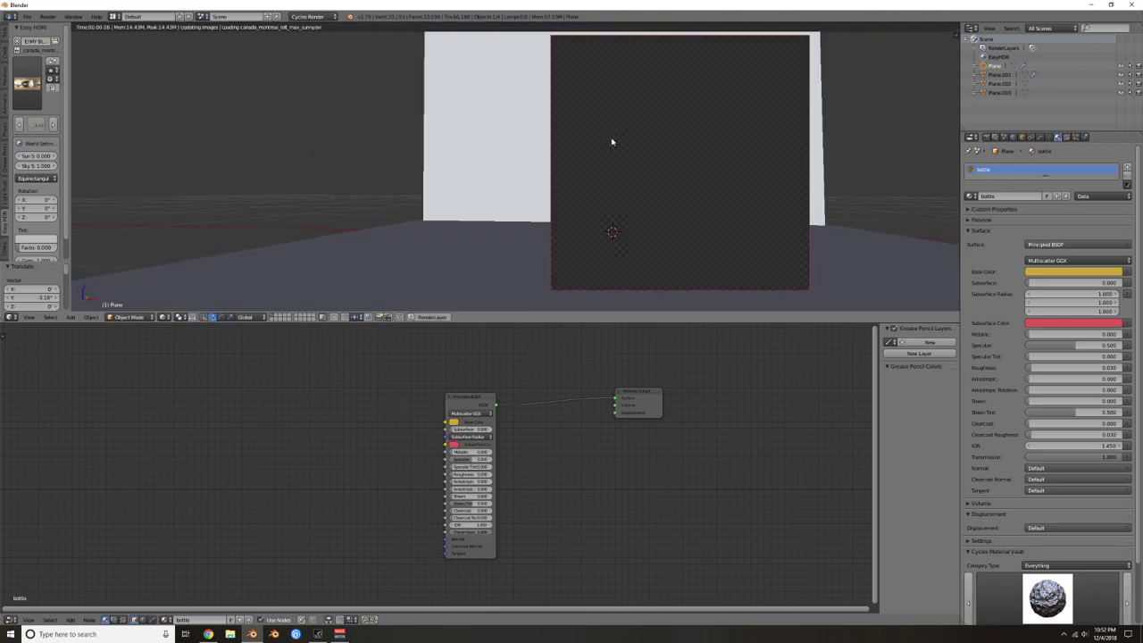
middle_click_drag(655, 169, 712, 162, "shift")
scroll(712, 162, "down", 1)
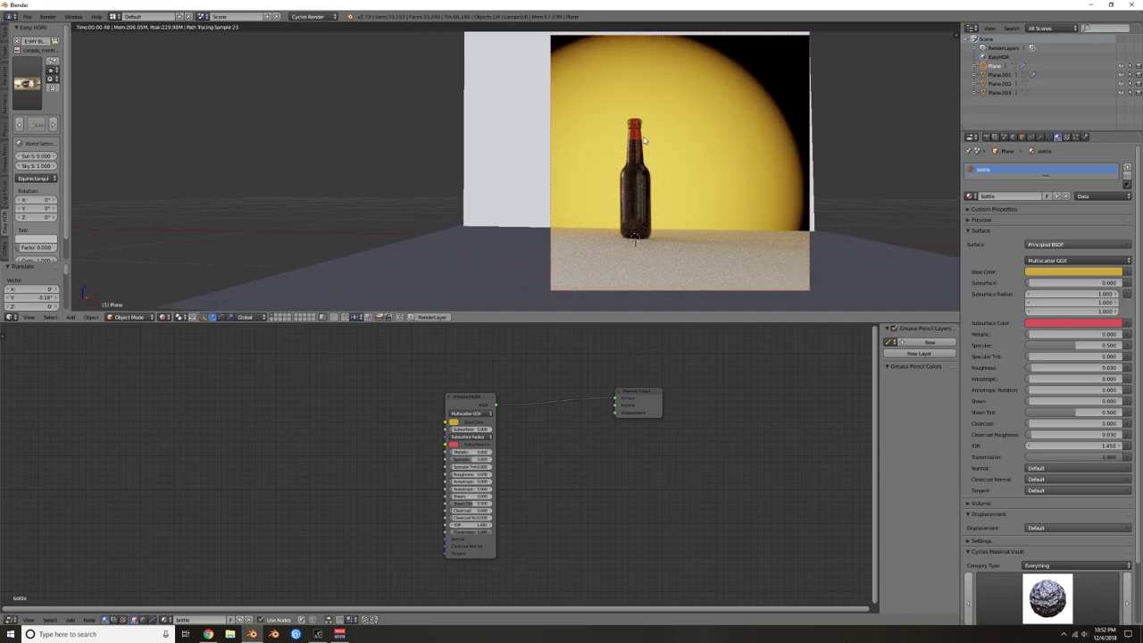
Step: Select the bottle glass and open its base color for inspection
right_click(644, 138)
right_click(639, 126)
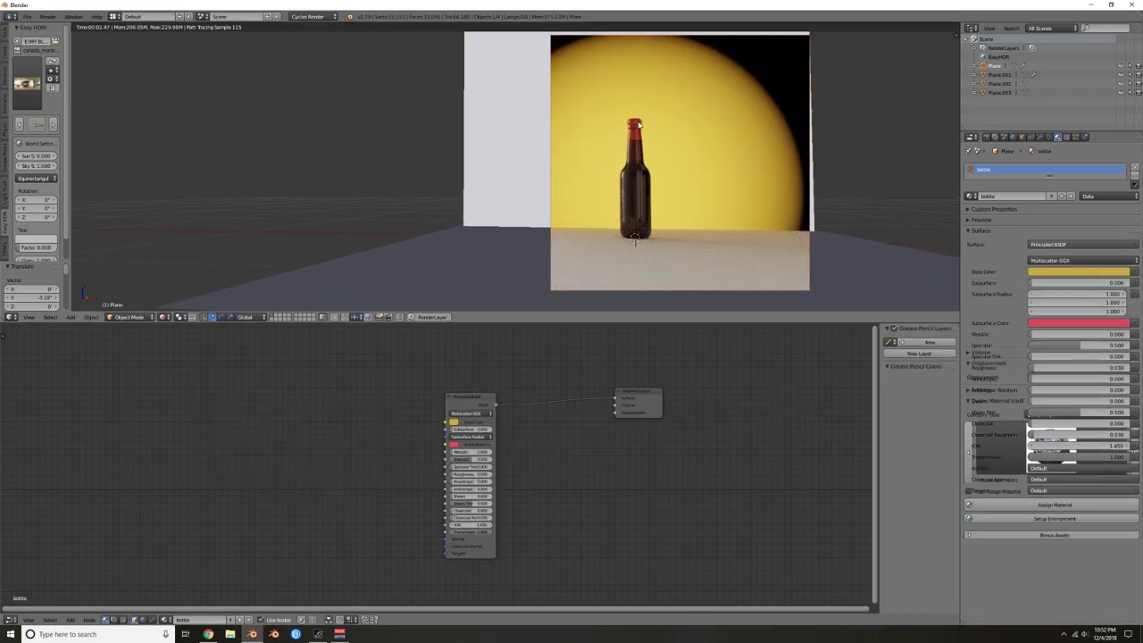
scroll(464, 420, "up", 2)
left_click(458, 412)
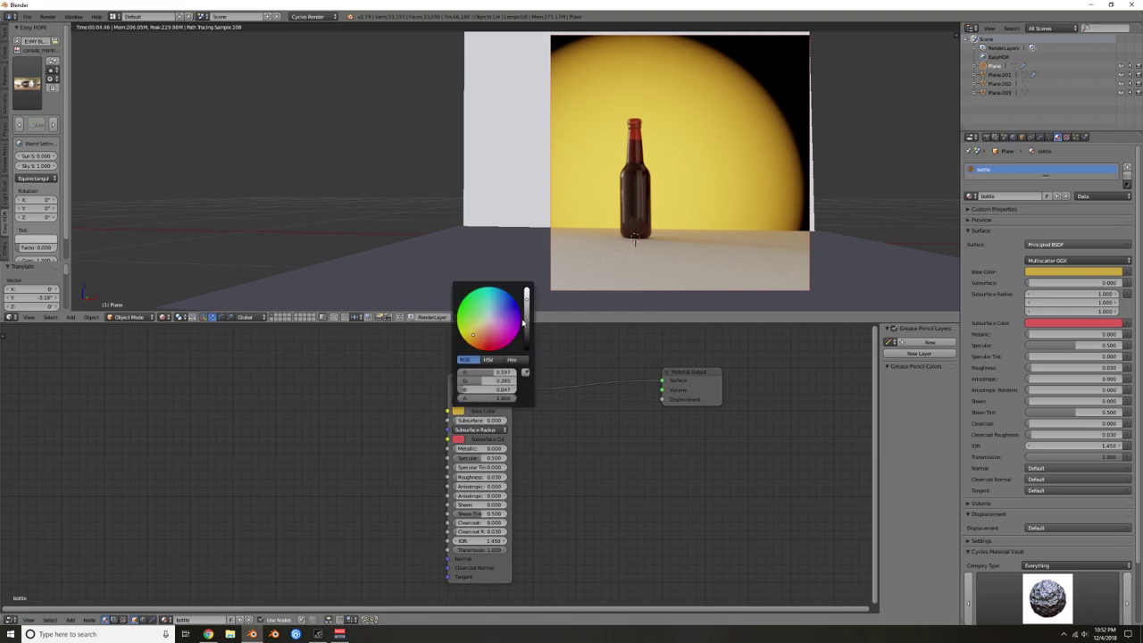
Step: Brighten the beer's orange Volume Absorption color and tint its Principled BSDF base color pale orange
right_click(600, 284)
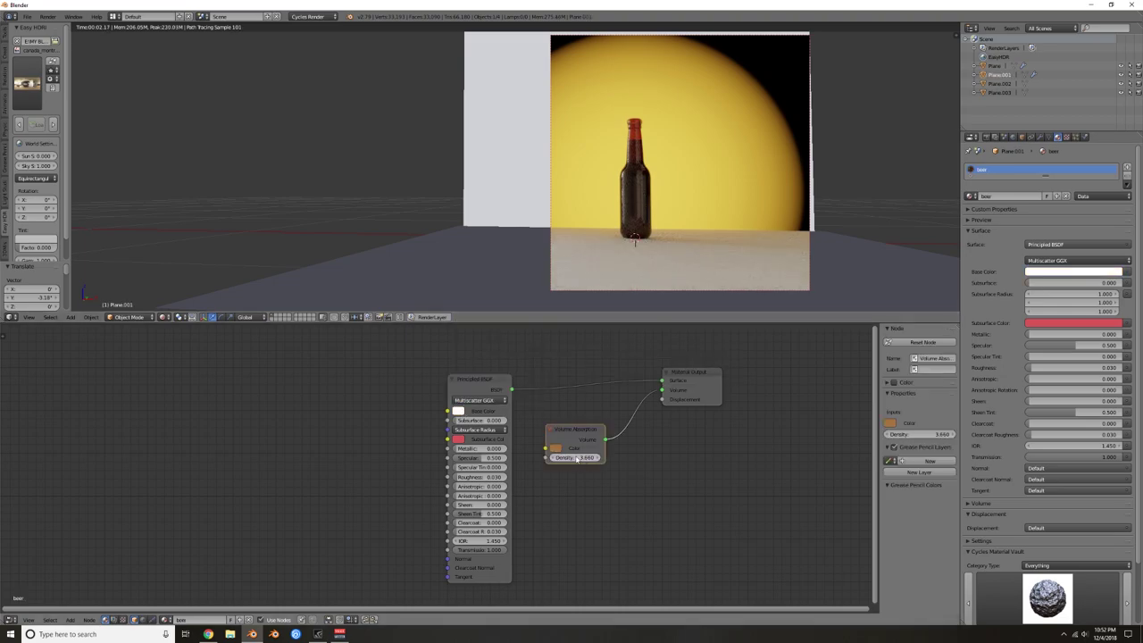
left_click(556, 448)
left_click(623, 336)
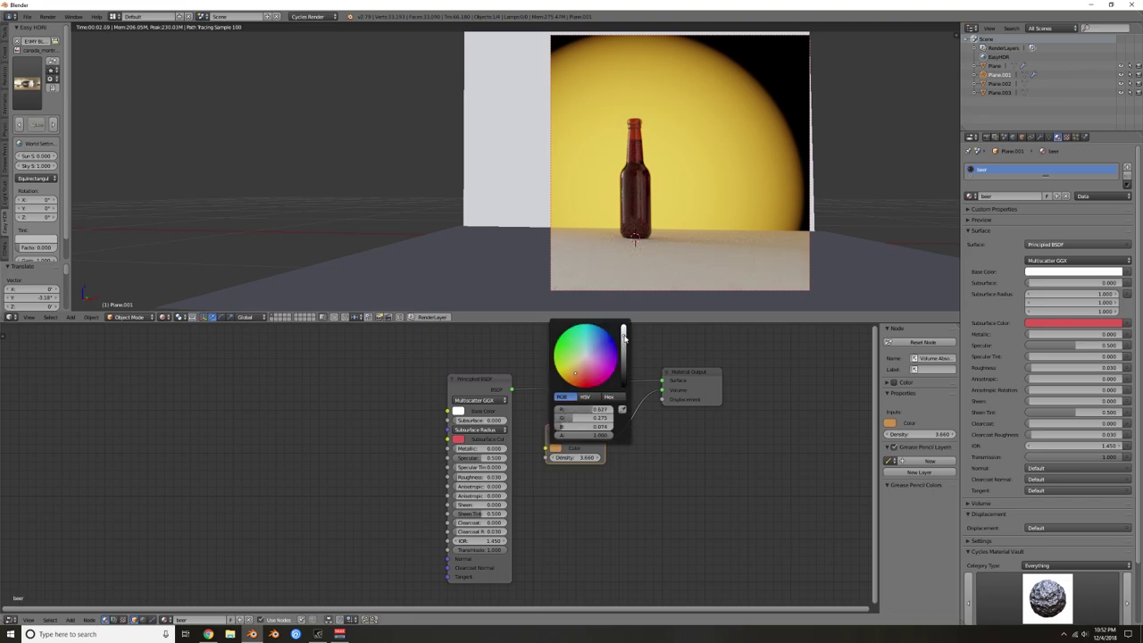
left_click_drag(624, 336, 623, 330)
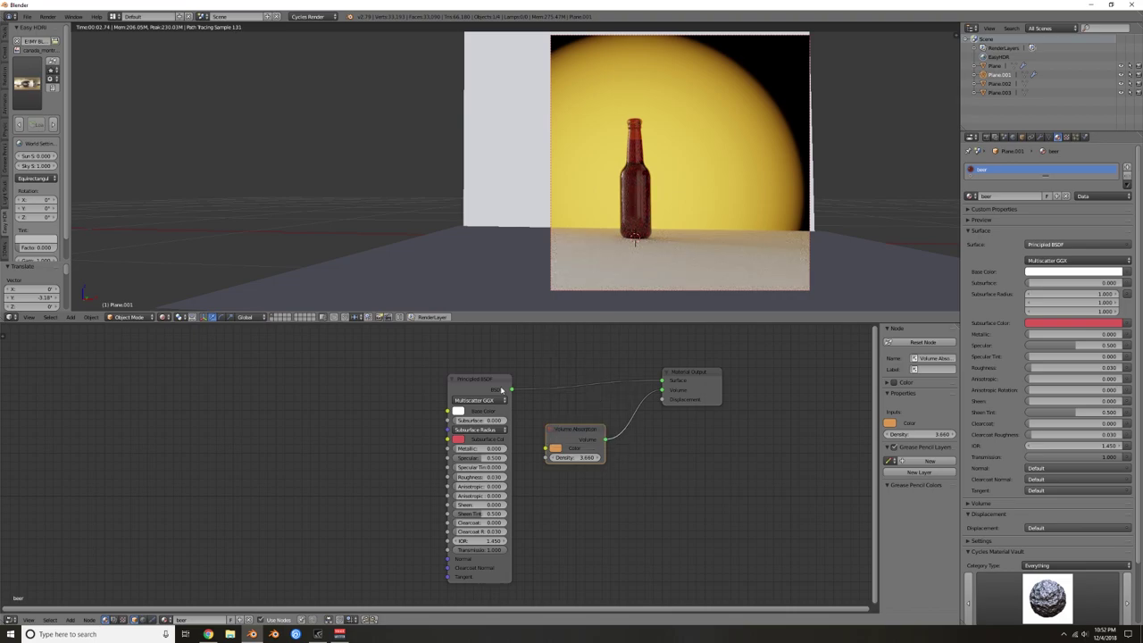
left_click(460, 411)
left_click(483, 330)
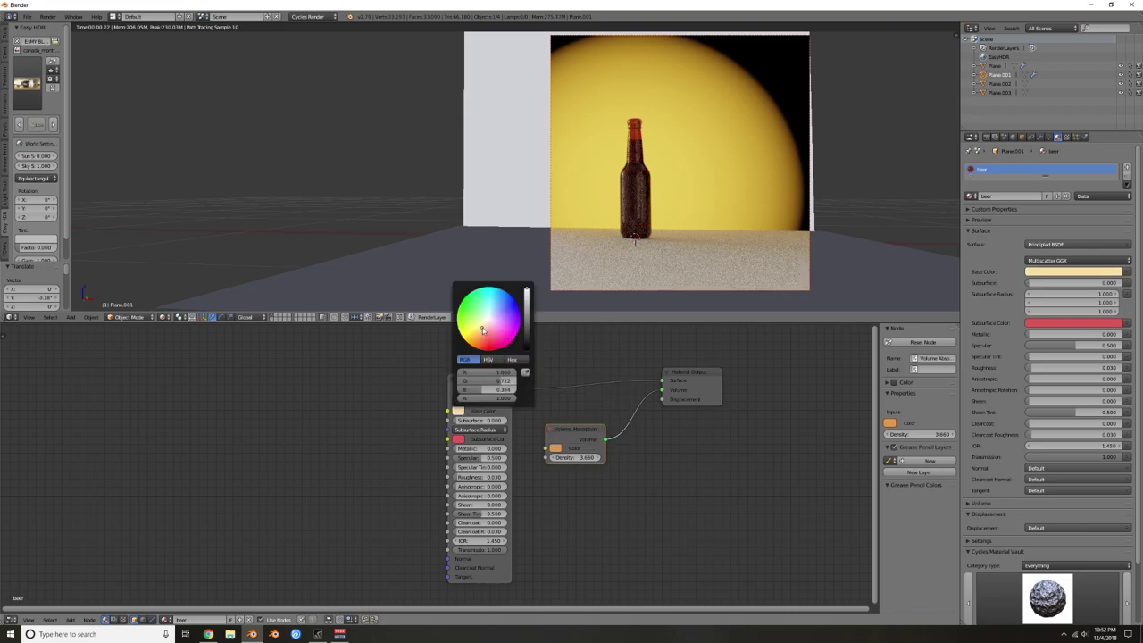
Step: Darken the bottle glass's base color to a deeper amber
right_click(640, 132)
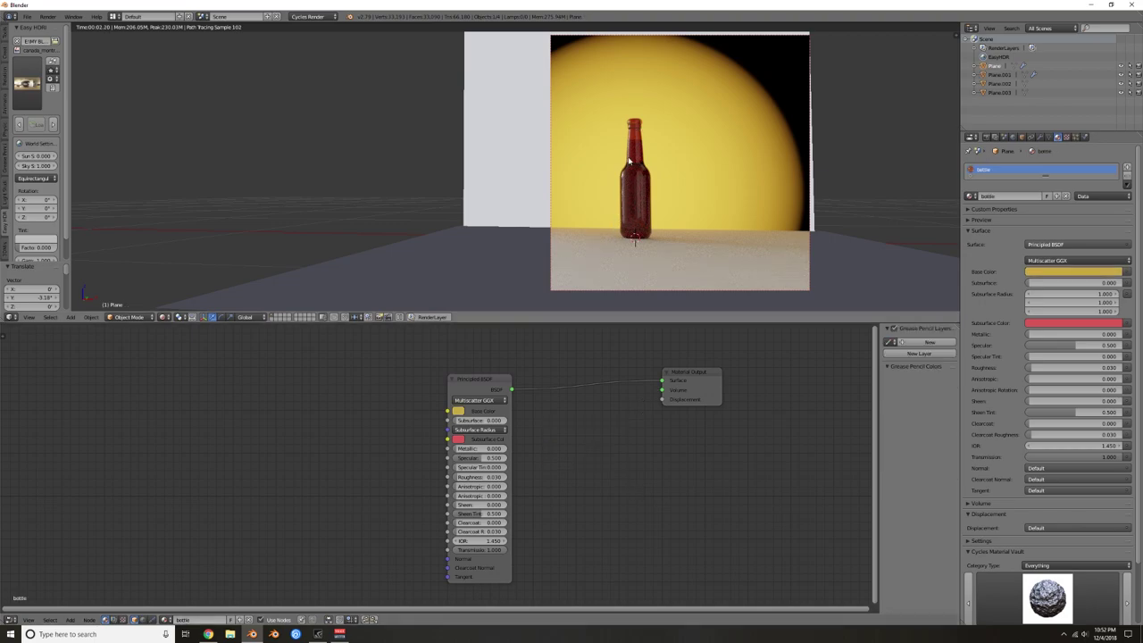
left_click(457, 411)
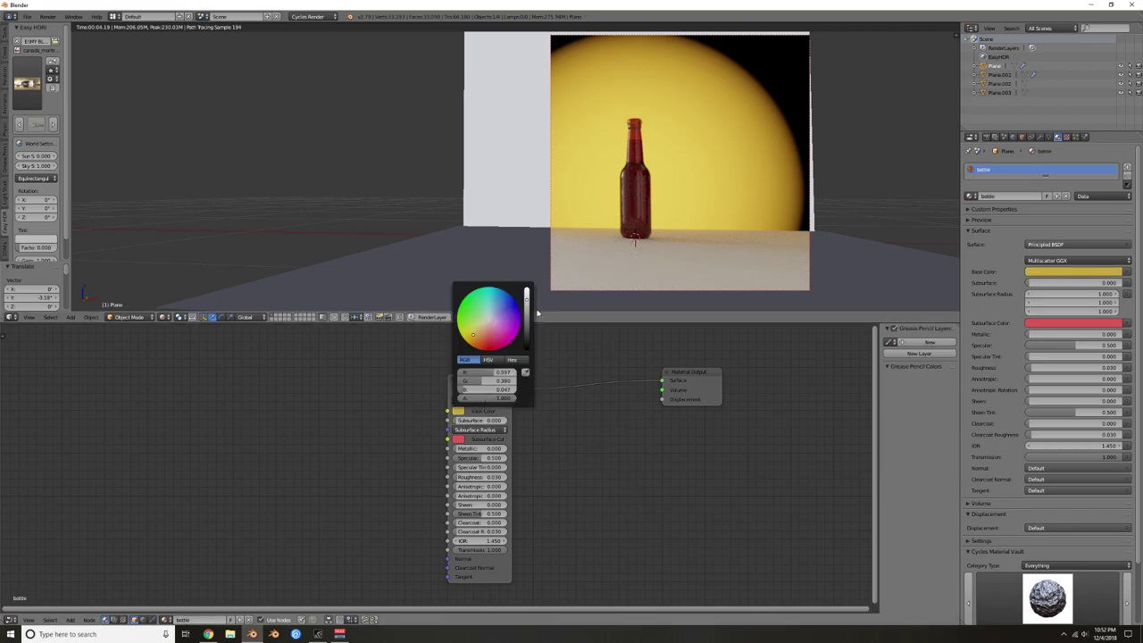
left_click(527, 310)
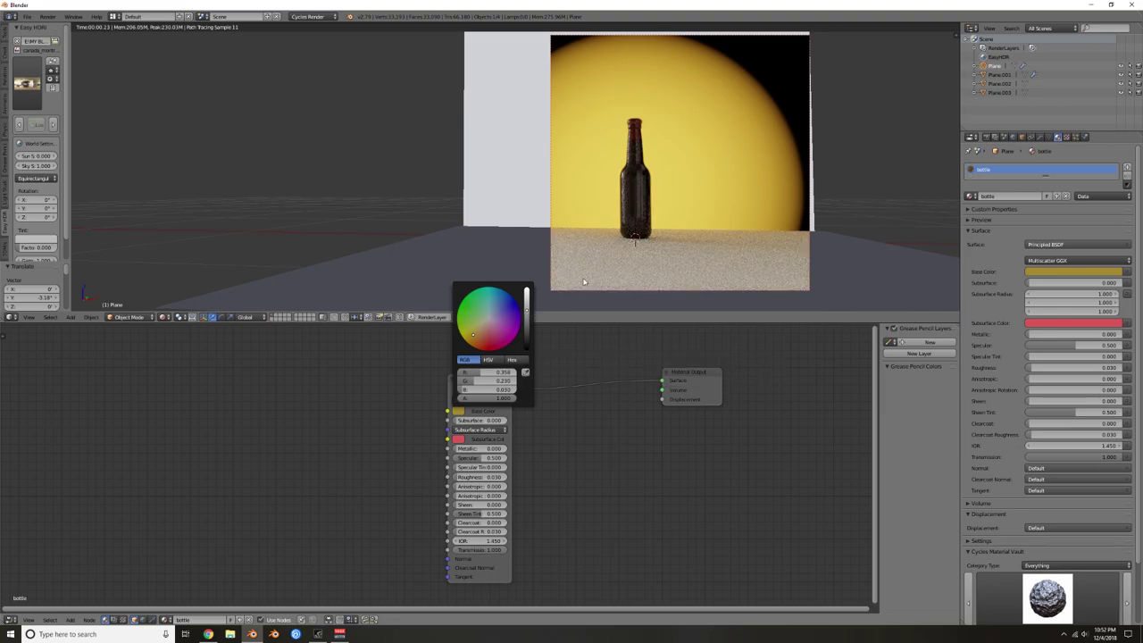
Step: Lower the beer's Volume Absorption density and brighten its absorption color
right_click(647, 187)
left_click_drag(585, 458, 478, 457)
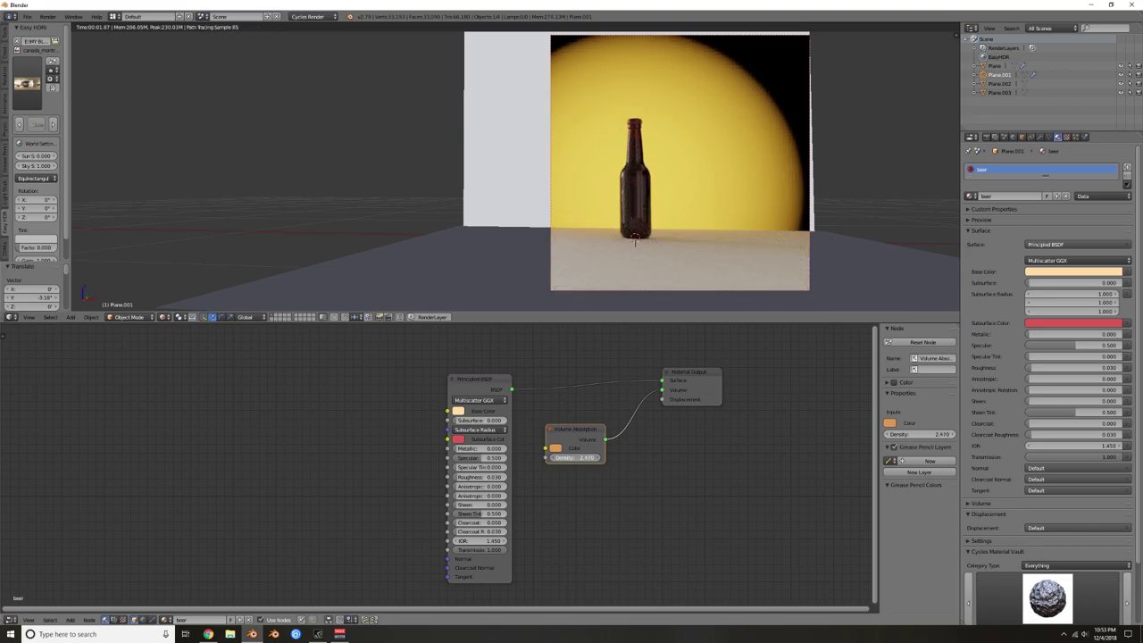
left_click_drag(575, 457, 439, 457)
left_click(554, 450)
left_click(623, 330)
Step: Select the glowing backdrop and shift its Emission and Material Output nodes apart to make room for more shaders
right_click(662, 271)
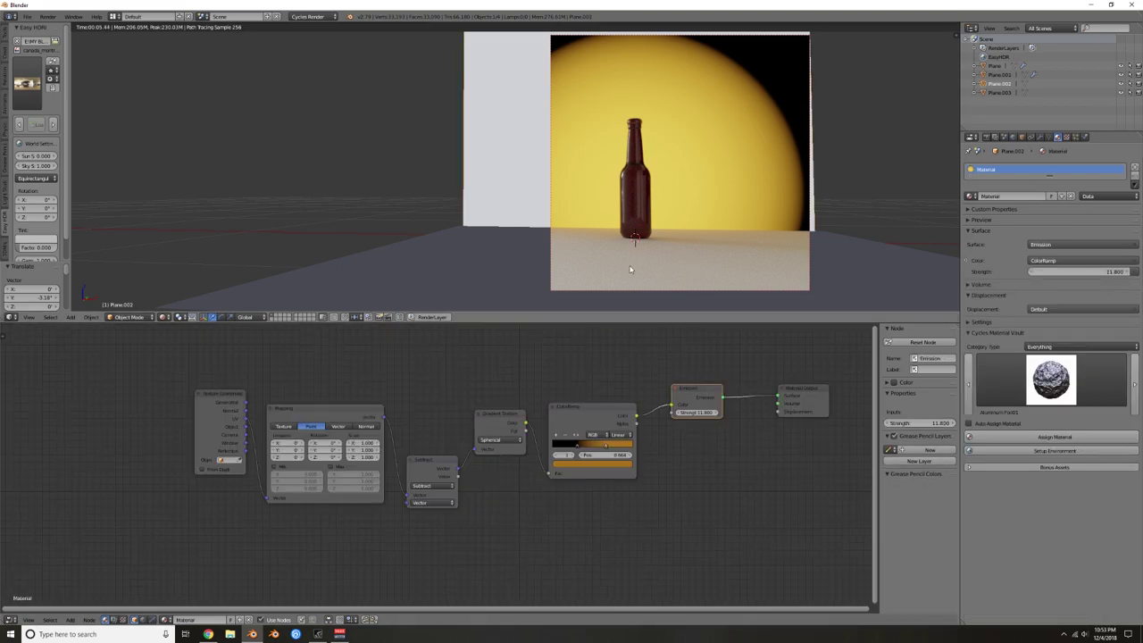
scroll(630, 403, "down", 3)
left_click_drag(619, 471, 649, 472)
left_click_drag(722, 472, 764, 466)
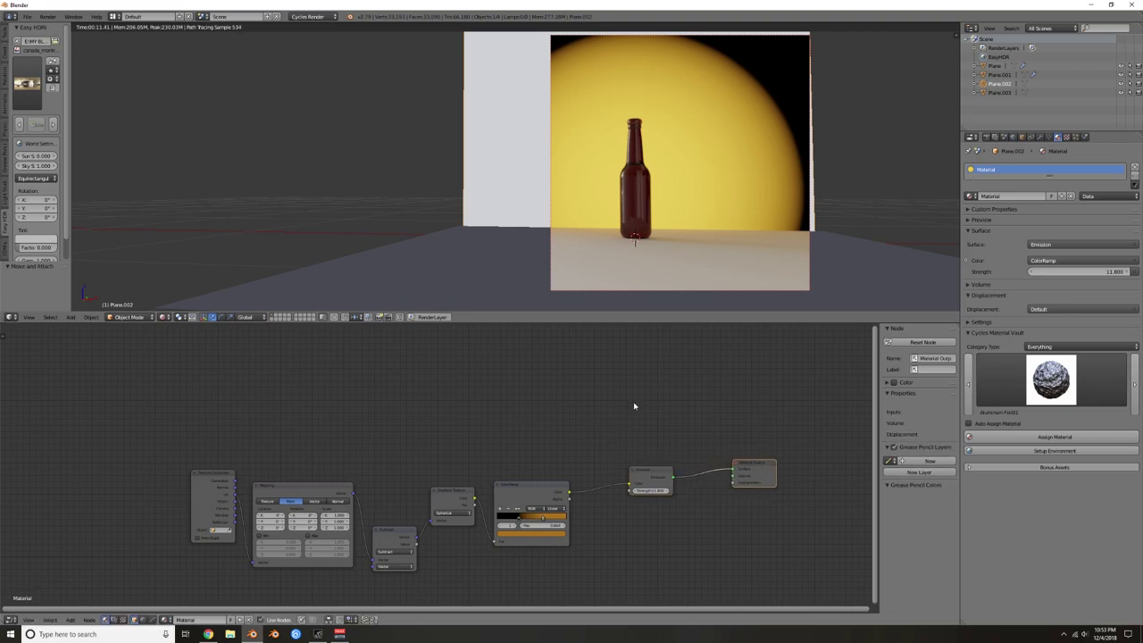
key("shift+a")
left_click(656, 446)
type("tra")
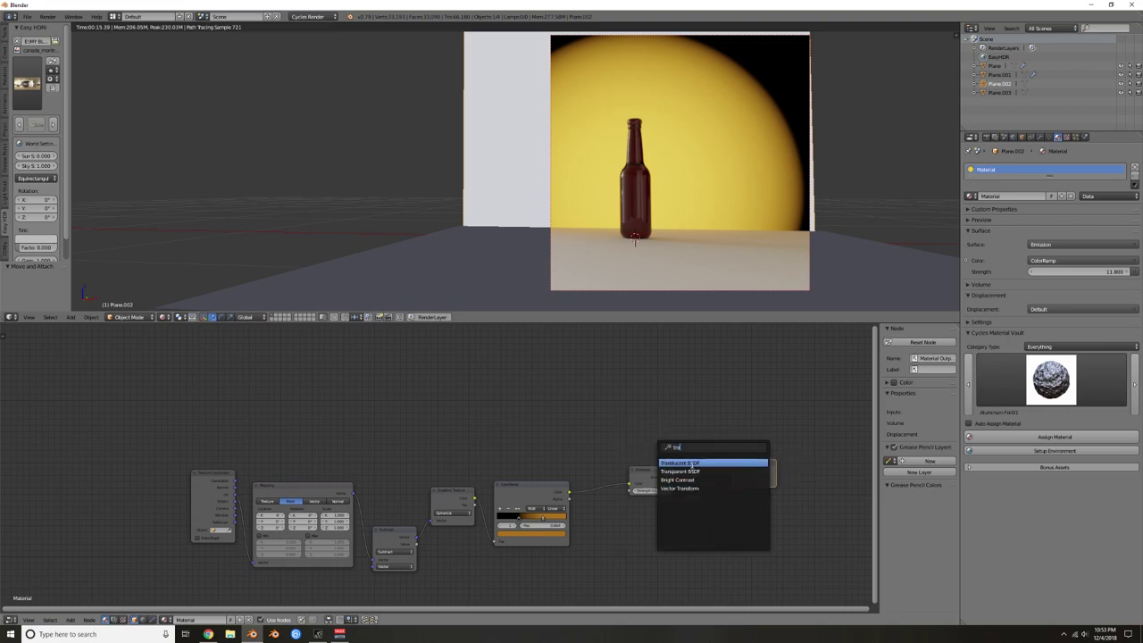
left_click(690, 463)
right_click(668, 413)
Step: Add a Transparent BSDF node above the backdrop's Emission node
key("shift+a")
left_click(667, 411)
type("tran")
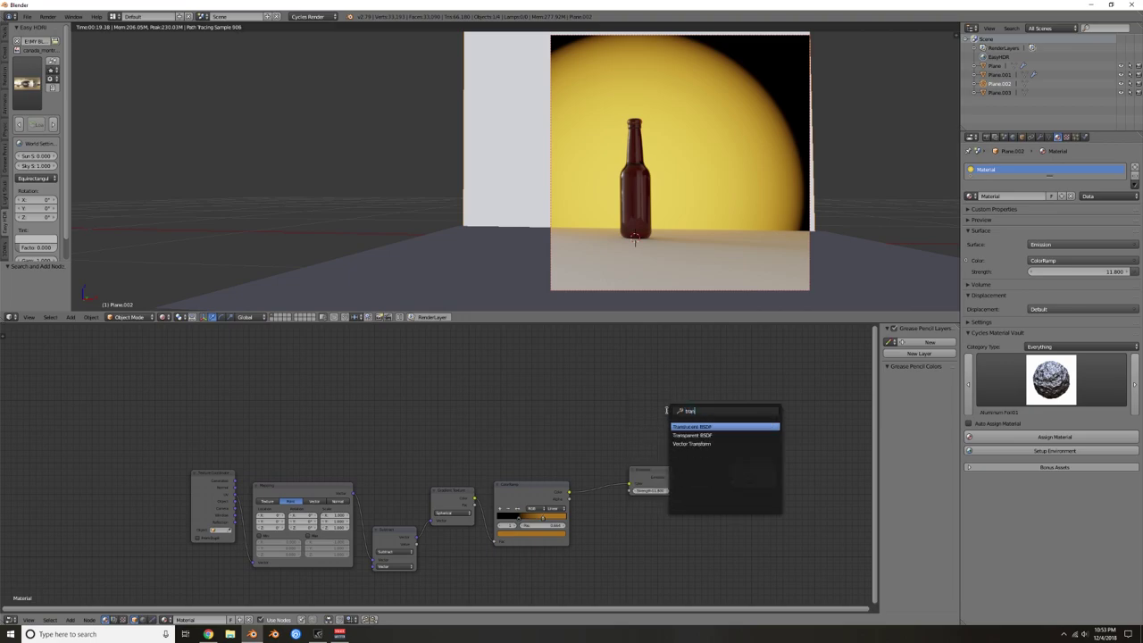
left_click(688, 435)
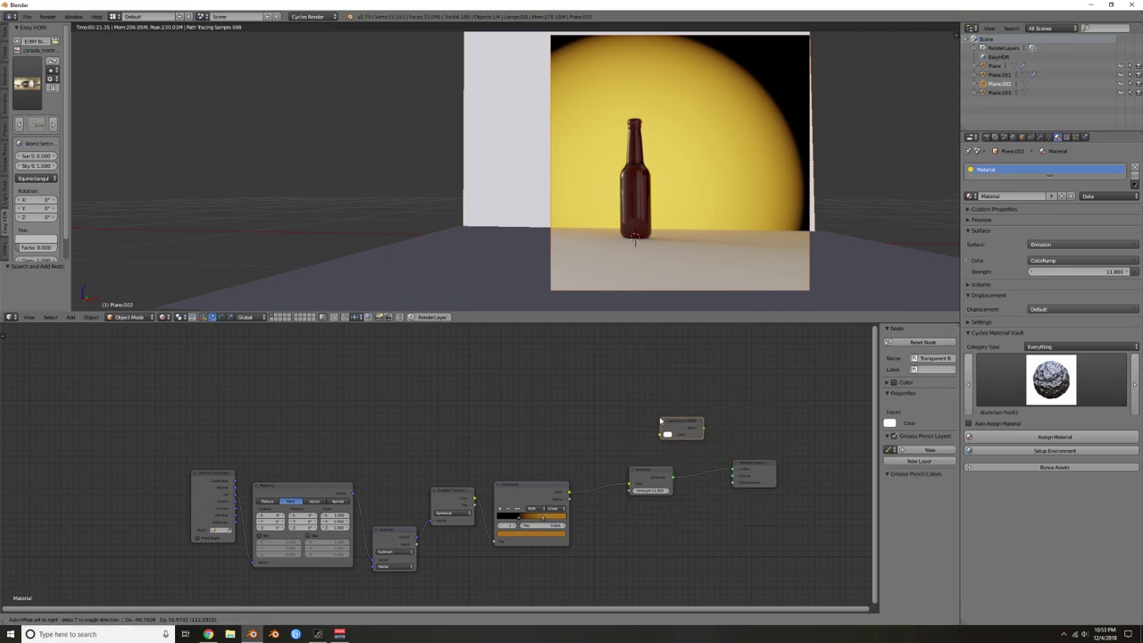
left_click(633, 416)
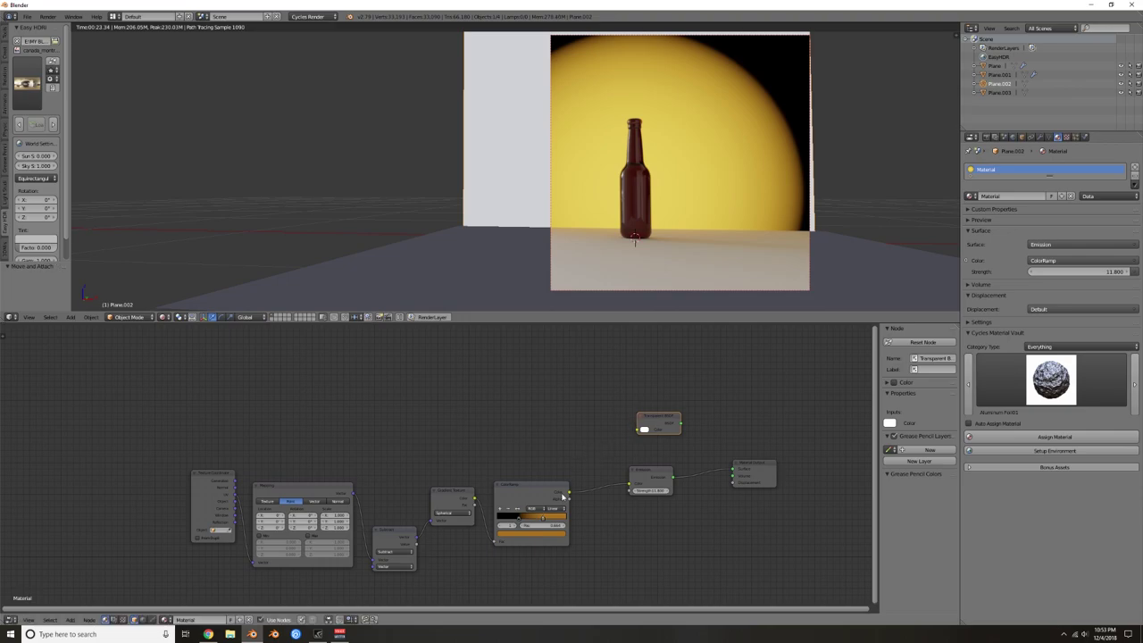
Step: Add an Invert node fed by the ColorRamp and connect its output to the Transparent BSDF's color
key("shift+a")
left_click(572, 470)
type("inv")
key("Return")
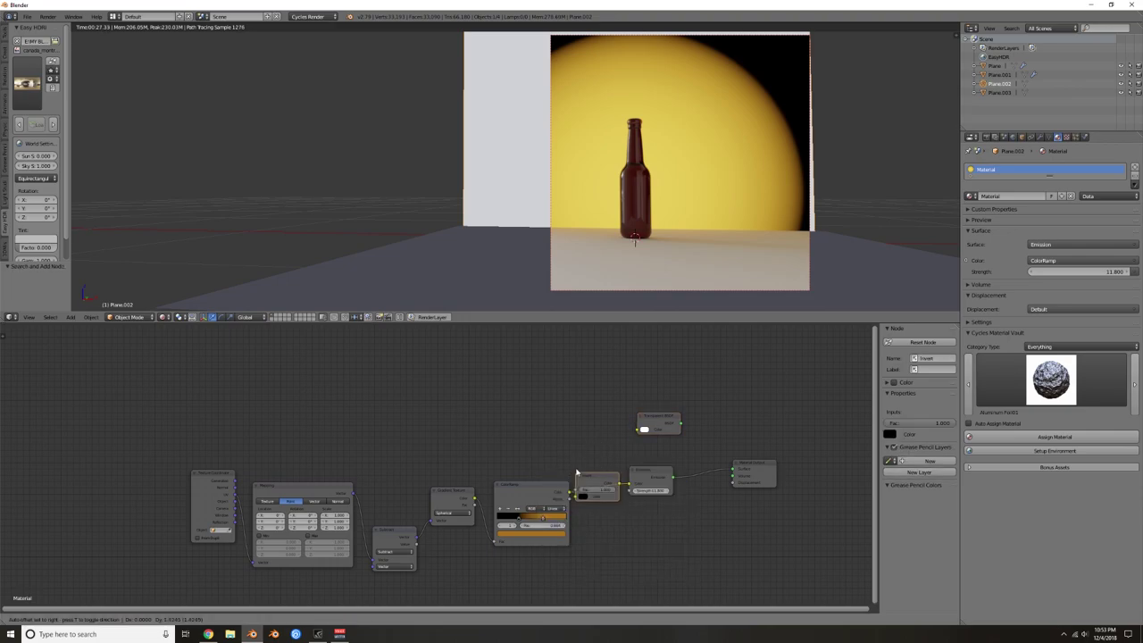
left_click(565, 430)
left_click_drag(570, 493, 641, 429)
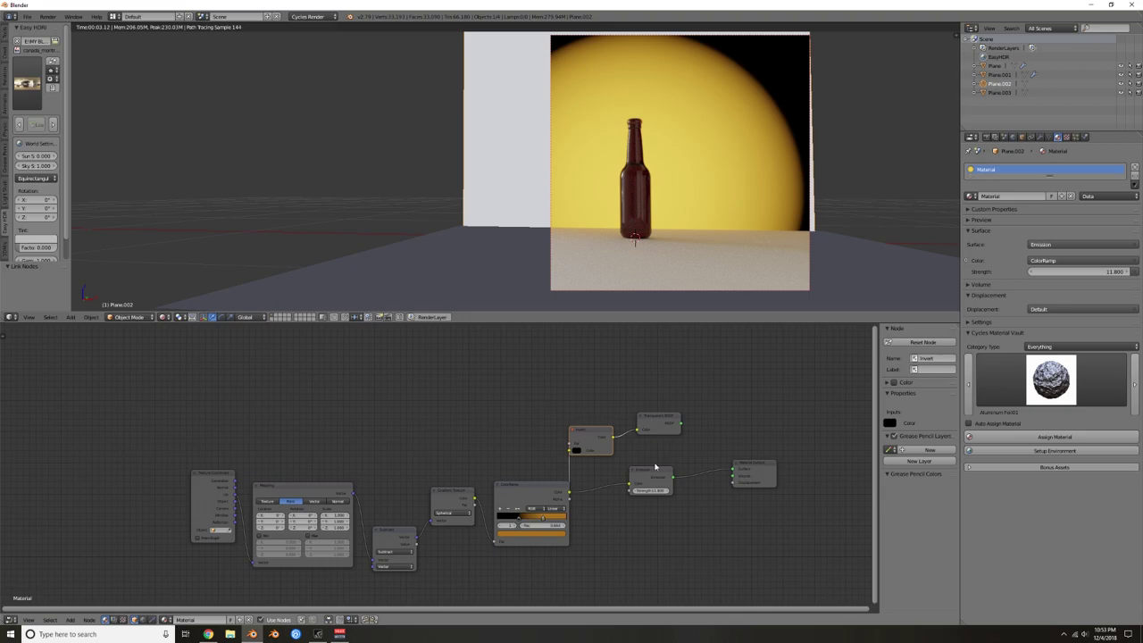
Step: Combine the Transparent BSDF and Emission in a Mix Shader driven by the ColorRamp color, with Emission as the first shader
right_click_drag(663, 431, 728, 462, "ctrl+shift")
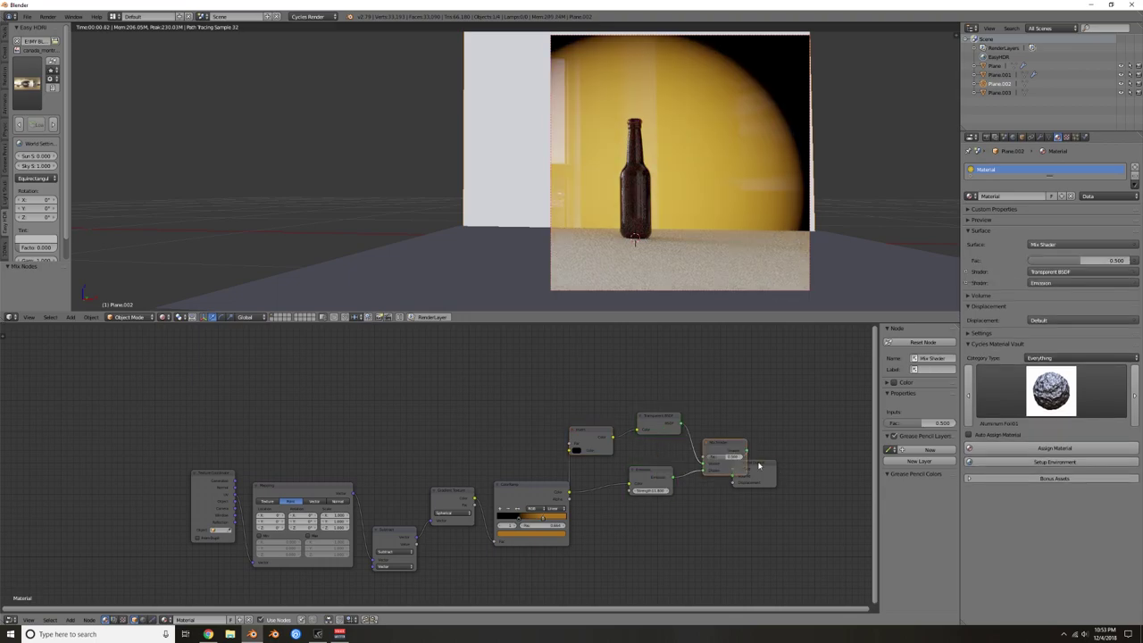
left_click_drag(759, 464, 809, 462)
left_click_drag(569, 492, 704, 457)
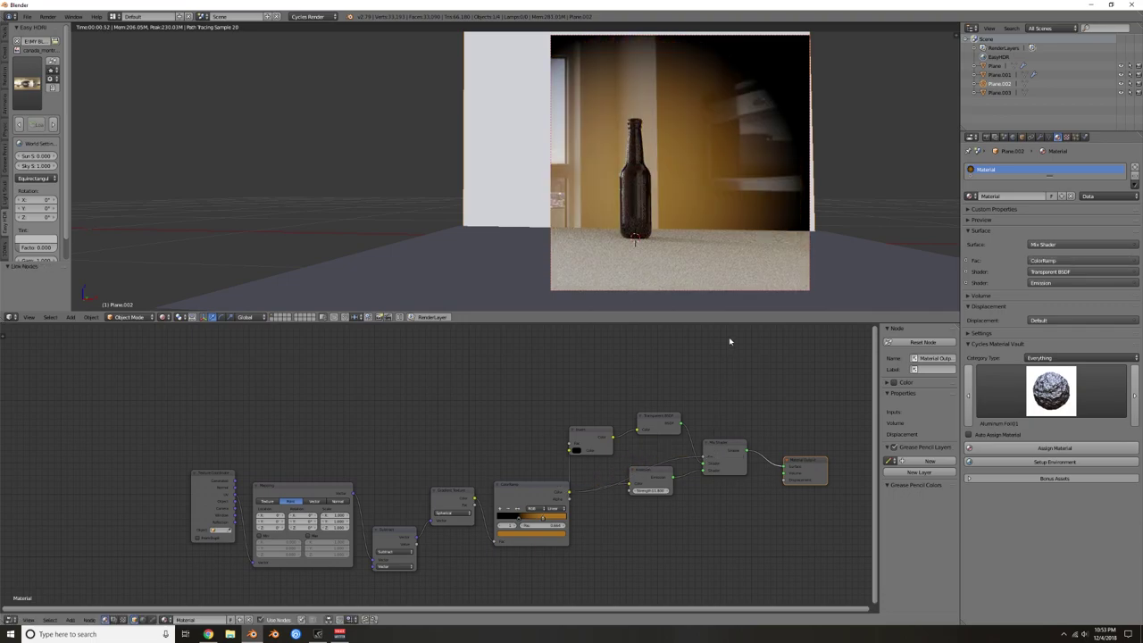
left_click_drag(703, 465, 705, 472)
middle_click_drag(703, 227, 680, 204)
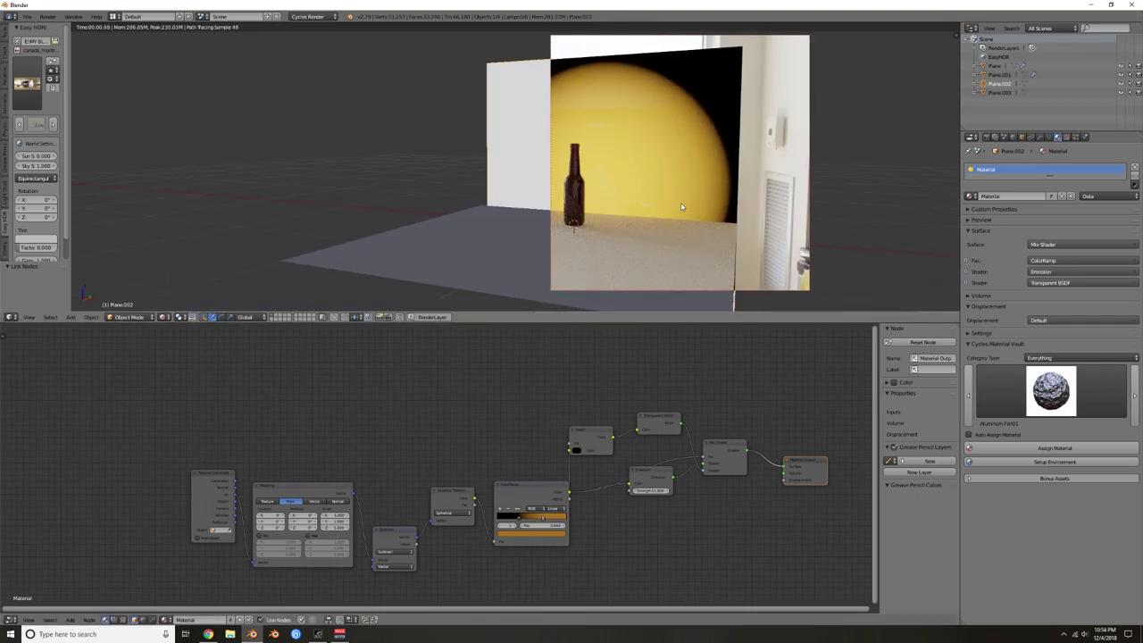
Step: Relink the ColorRamp to the Invert node's Color input and swap the Mix Shader inputs so Transparent BSDF comes first
left_click_drag(610, 448, 623, 451)
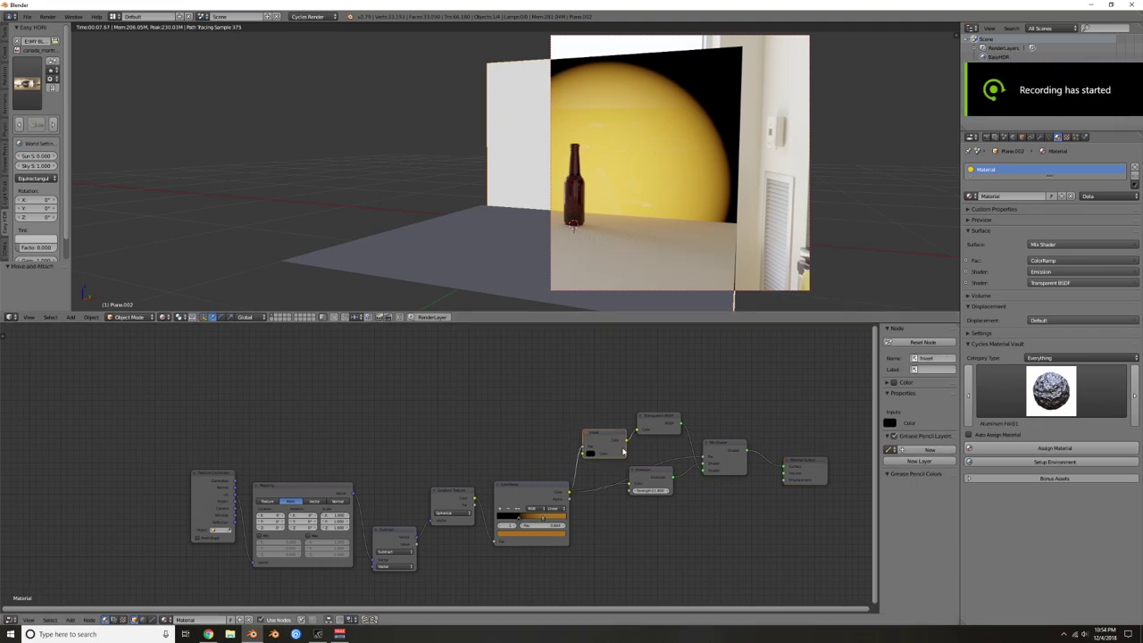
left_click_drag(584, 450, 569, 492)
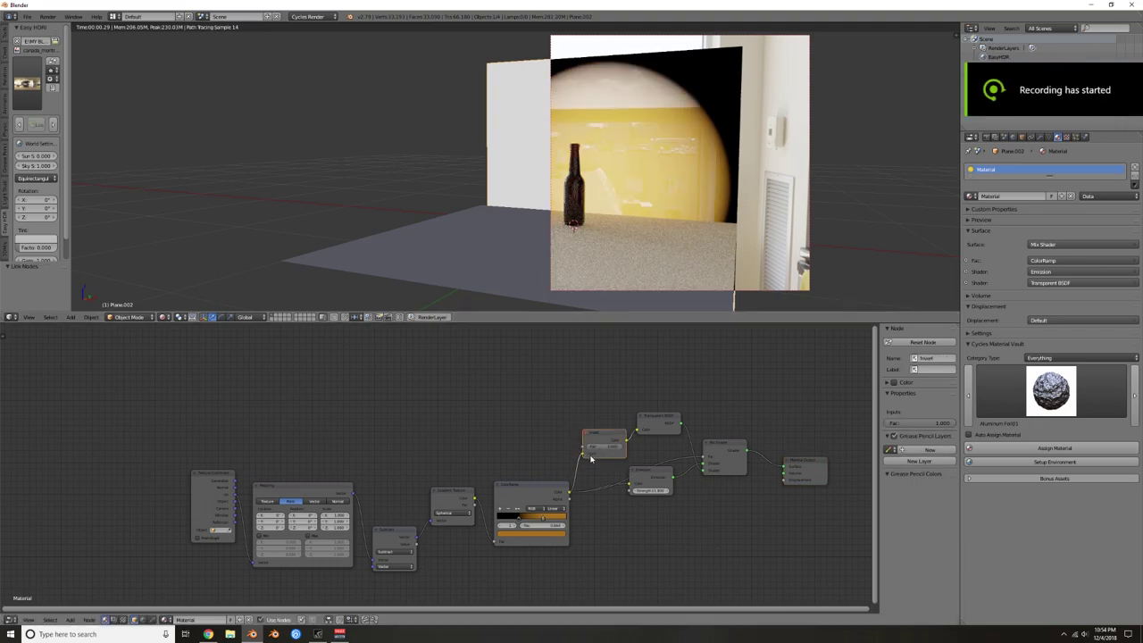
left_click(704, 474)
key("alt+s")
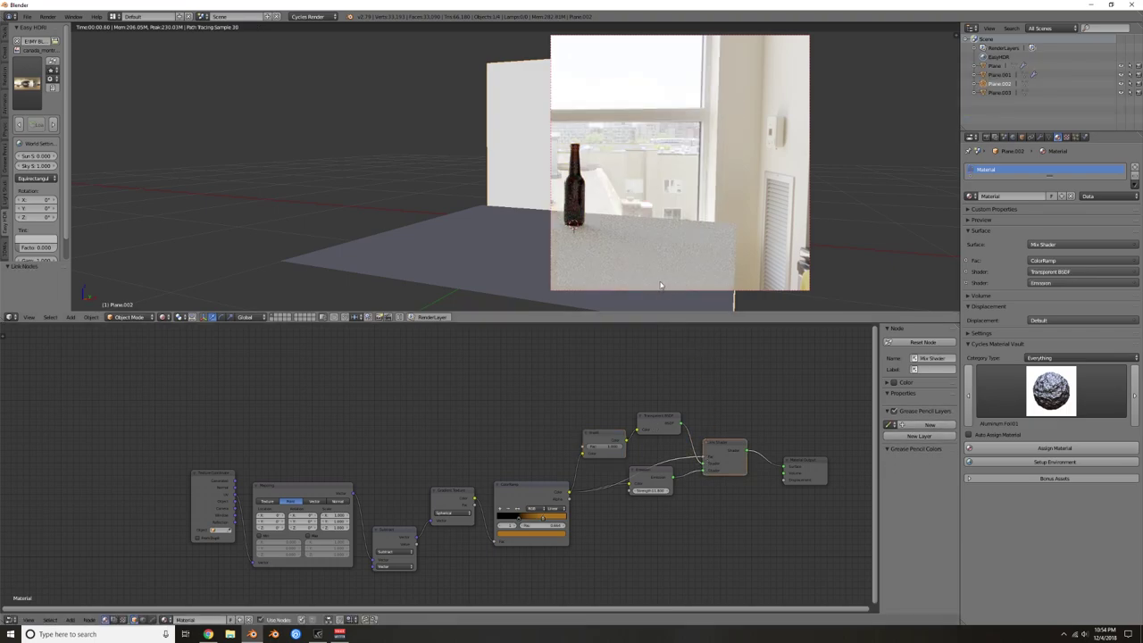
Step: Raise the backdrop's emission strength to 19.1 and move the ColorRamp's black stop away from the orange stop
left_click_drag(649, 491, 552, 489)
left_click(518, 518)
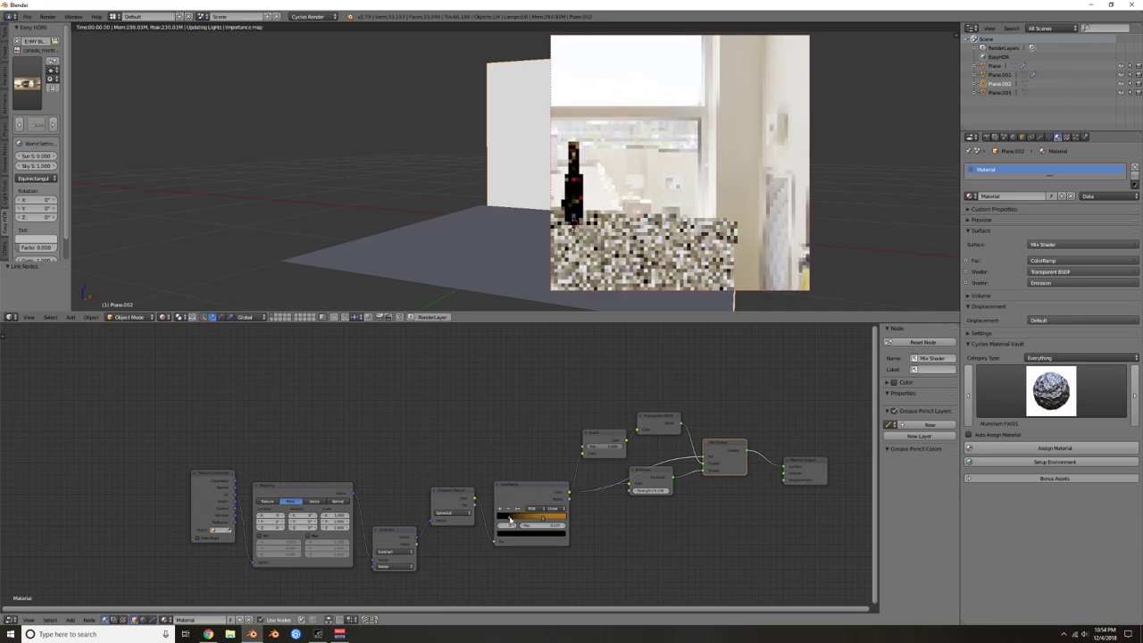
Step: Set the environment's sky strength to 0 and bring the whole backdrop into the rendered preview
left_click(35, 165)
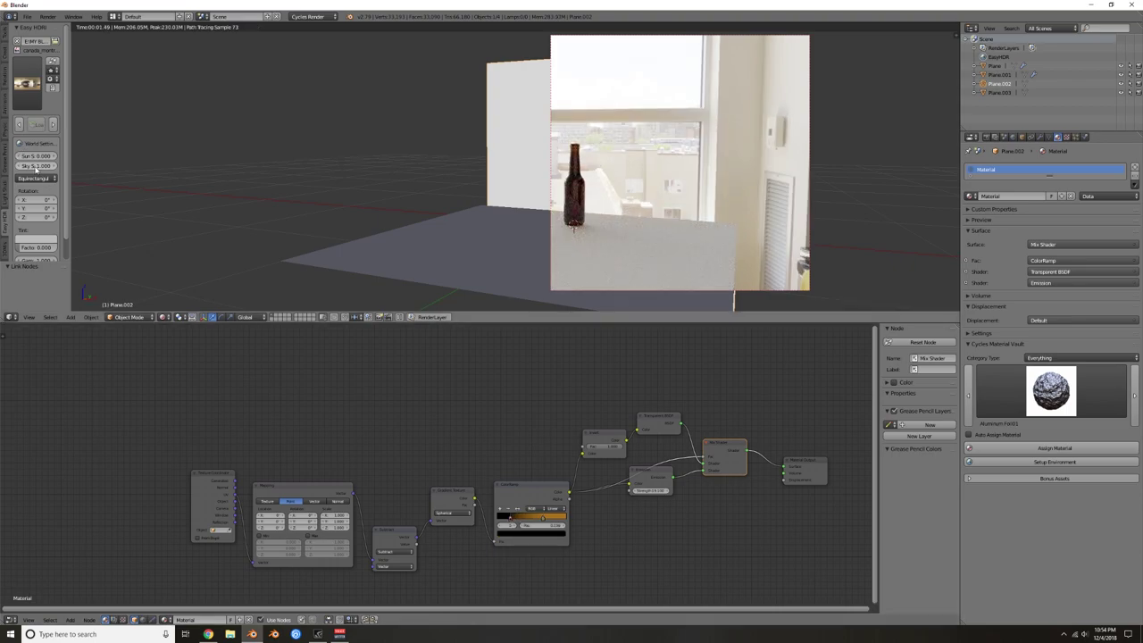
type("0")
key("Return")
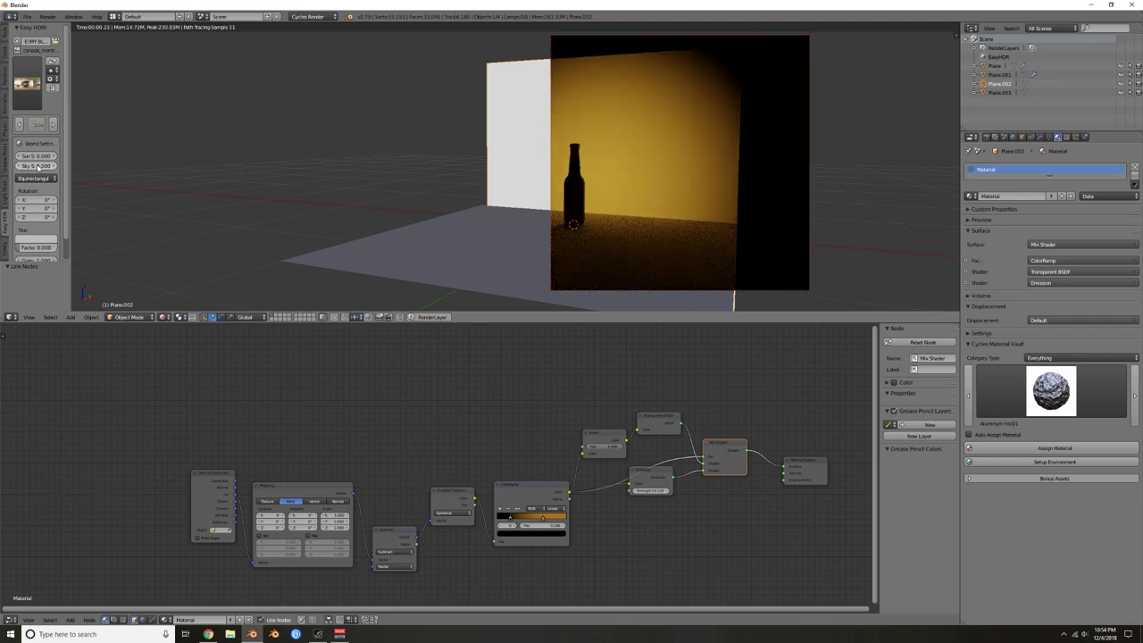
scroll(620, 195, "down", 1)
middle_click_drag(619, 196, 684, 190, "shift")
scroll(629, 162, "down", 2)
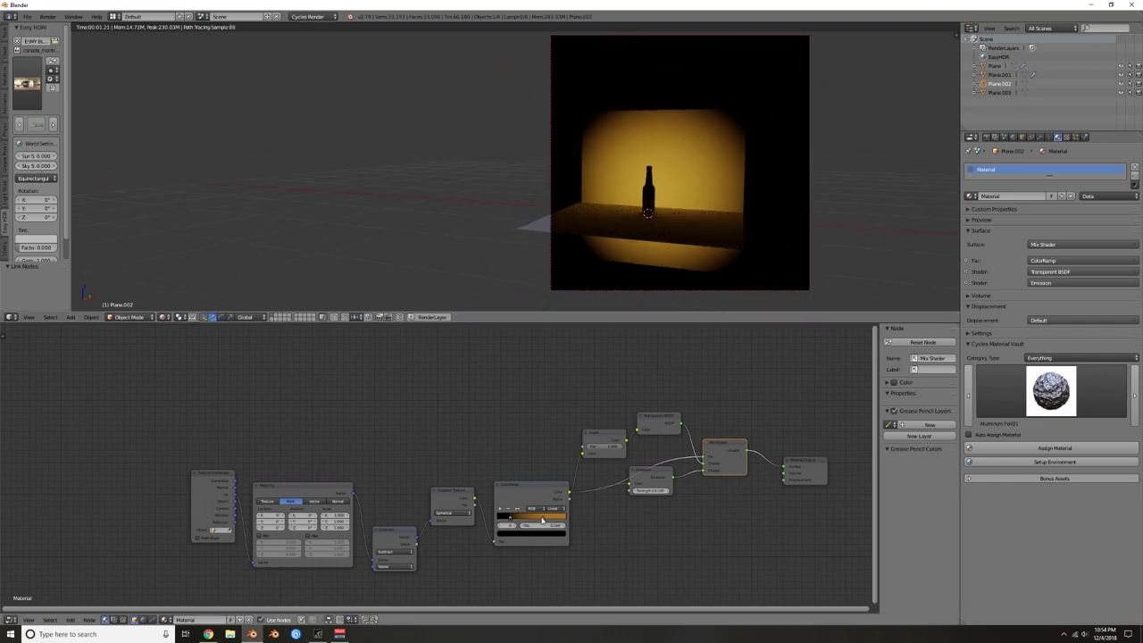
Step: Move the ColorRamp's black stop closer to the orange stop and set the backdrop's emission strength to 500
left_click_drag(511, 521, 521, 521)
left_click(657, 476)
left_click(652, 491)
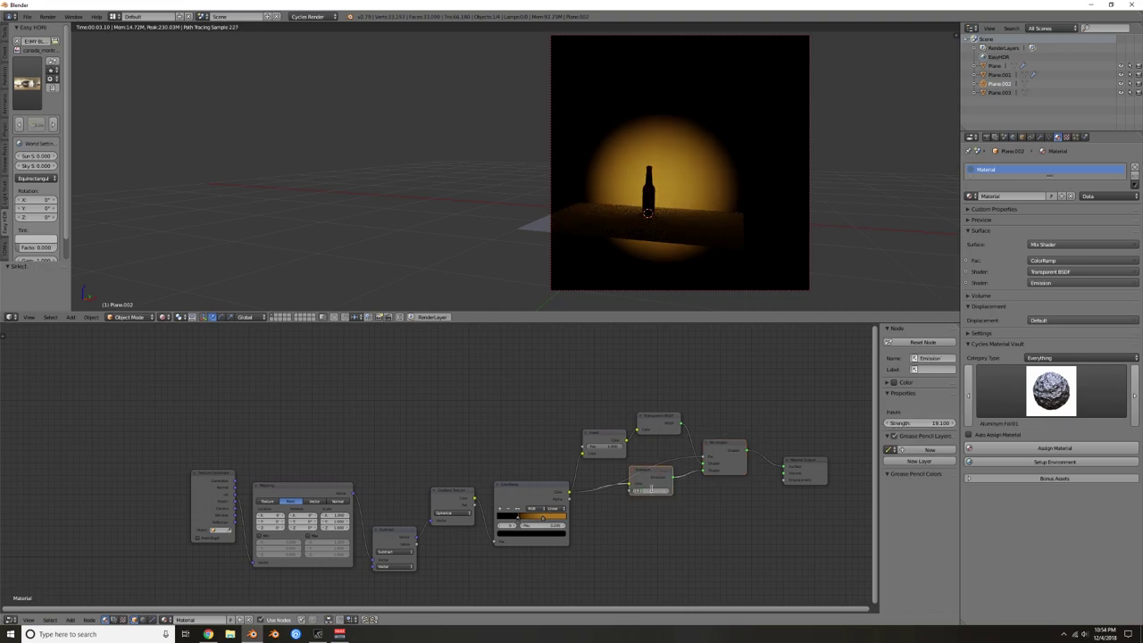
type("500")
key("Return")
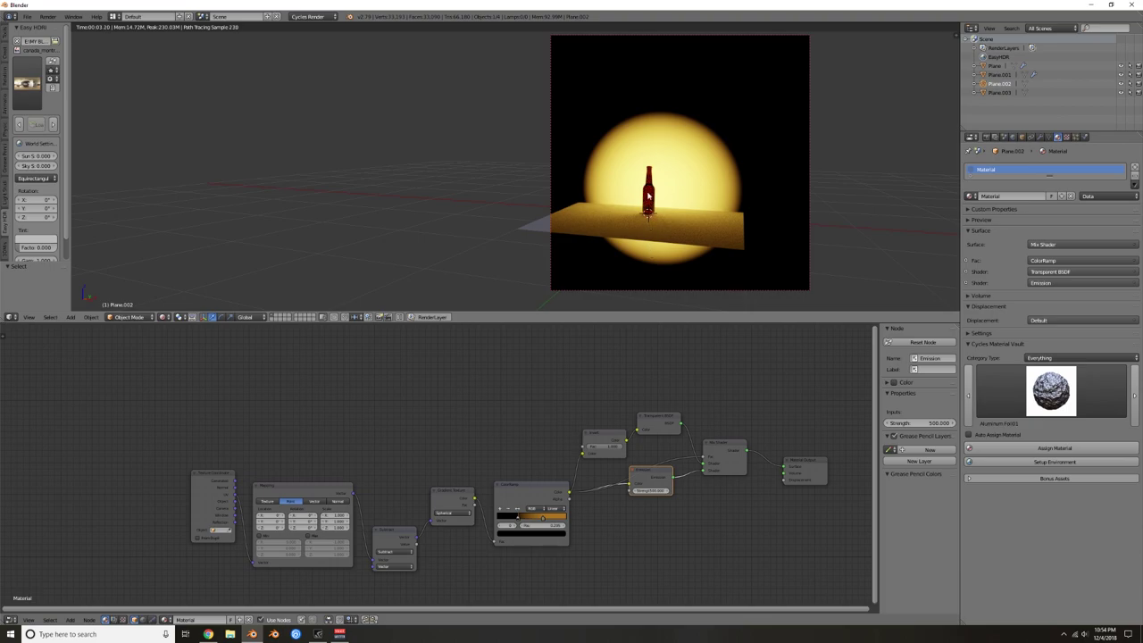
scroll(664, 195, "up", 5)
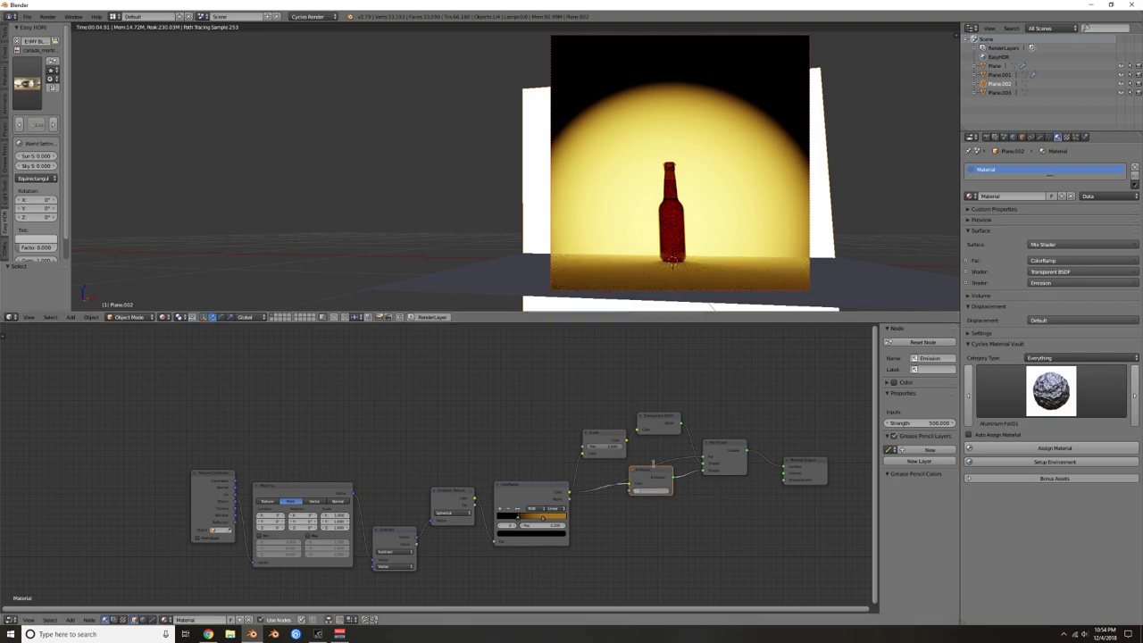
Step: Set the backdrop's emission strength to 100 and view the bottle with the floor in the rendered preview
key("Return")
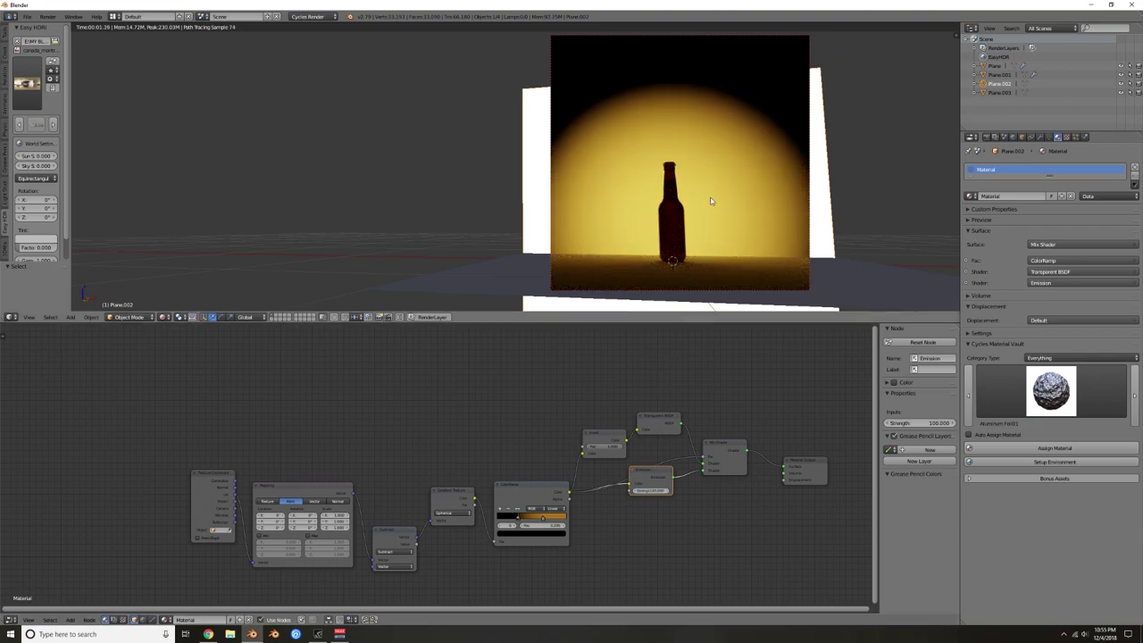
scroll(701, 216, "up", 4)
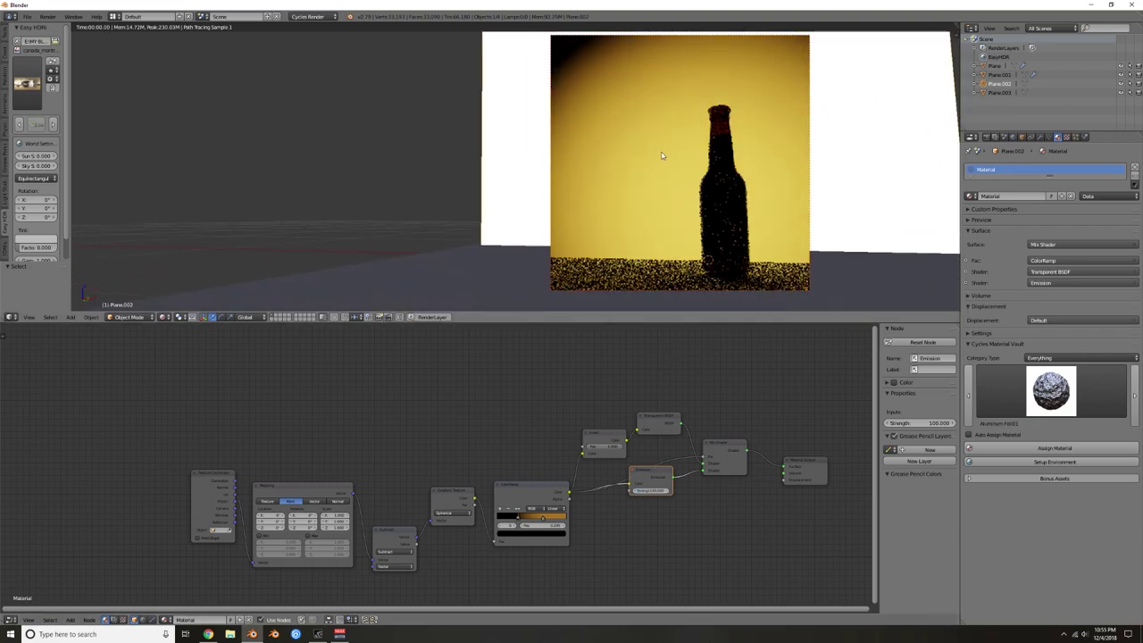
scroll(663, 155, "down", 3)
middle_click_drag(685, 152, 687, 158)
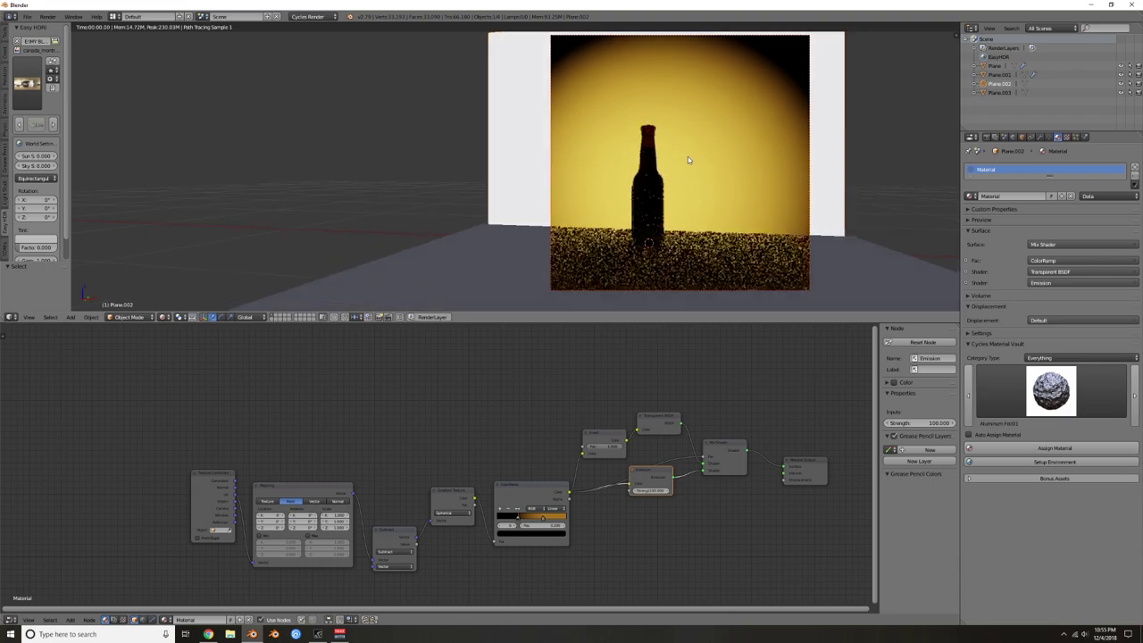
Step: Give the floor plane a new material using the Principled BSDF shader
right_click(731, 262)
left_click(1035, 195)
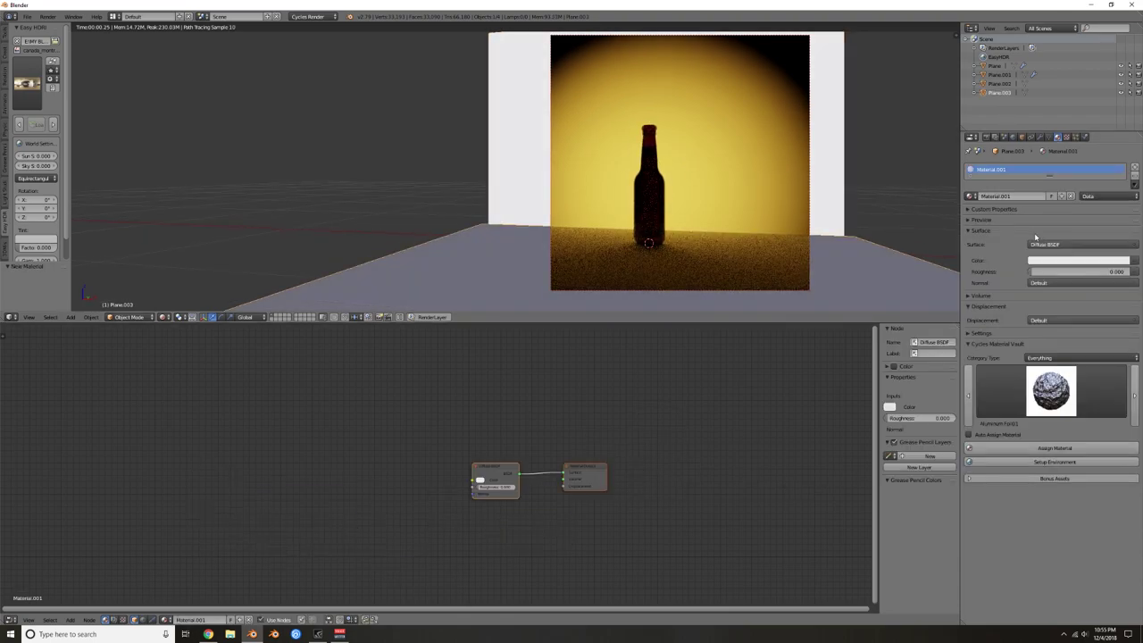
left_click(1044, 244)
left_click(1033, 156)
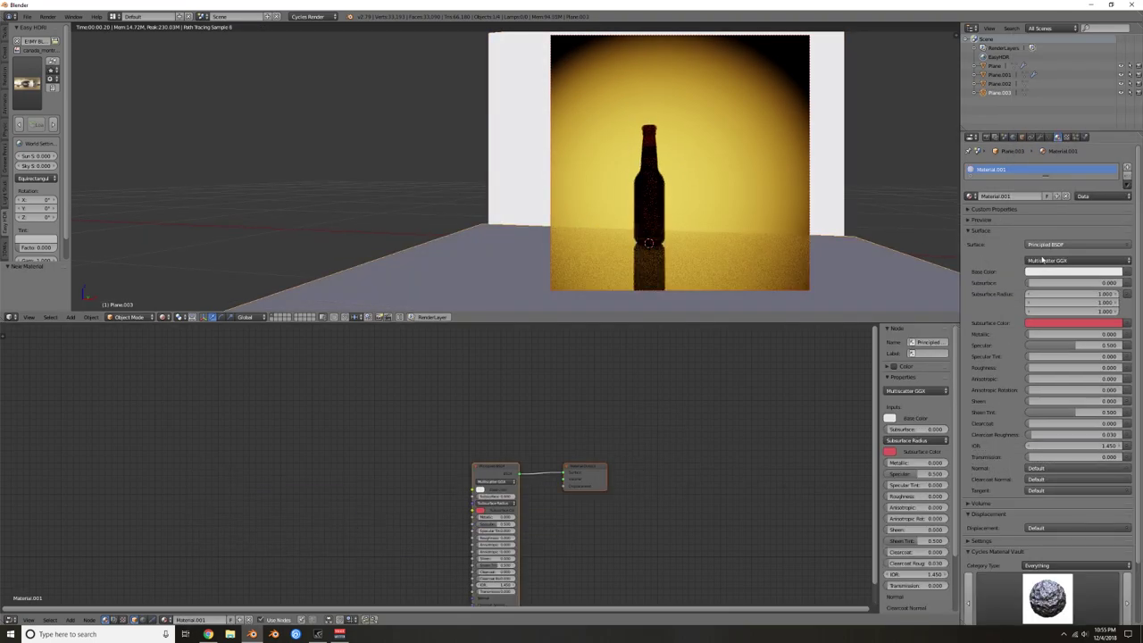
Step: Set the floor material's Metallic to 1.000 and tune its Roughness to a low value for sharp reflections
left_click_drag(1041, 335, 1122, 336)
left_click_drag(1051, 370, 1045, 370)
middle_click_drag(682, 227, 686, 220)
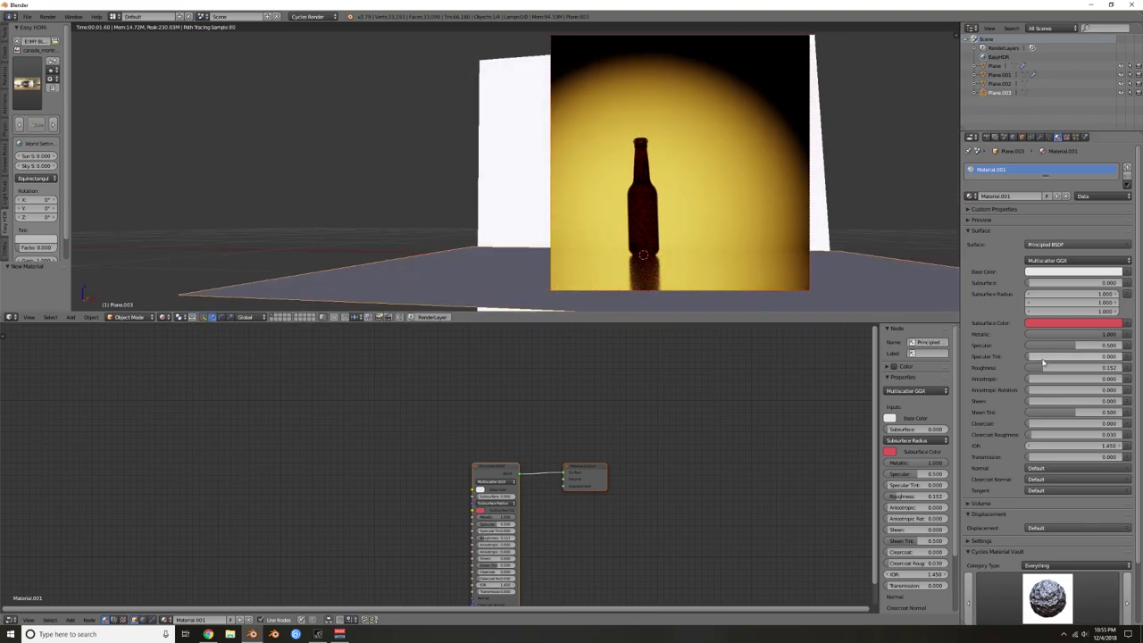
left_click_drag(1041, 366, 1026, 368)
Step: Duplicate the backdrop plane, place the copy along the floor's left edge in top view, and rotate it about -102°
mouse_move(716, 216)
middle_mouse_down()
mouse_move(684, 176)
mouse_move(676, 192)
mouse_move(708, 208)
mouse_move(633, 159)
mouse_move(658, 95)
mouse_move(684, 117)
mouse_move(691, 168)
mouse_move(639, 145)
mouse_move(612, 84)
middle_mouse_up()
key("shift+z")
right_click(615, 84)
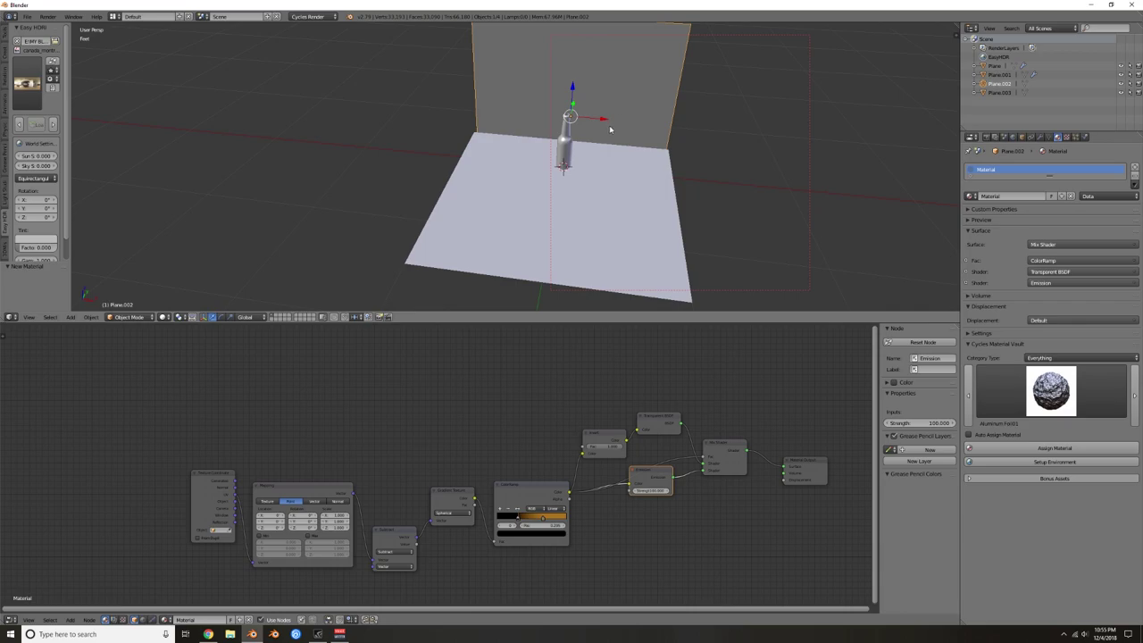
scroll(611, 130, "down", 2)
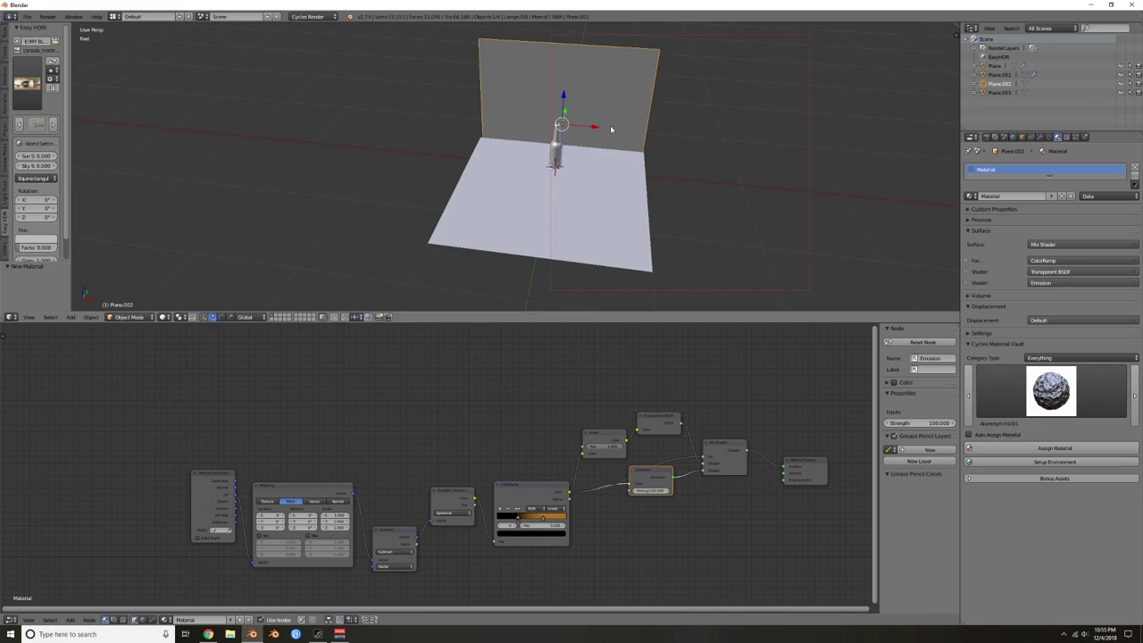
key("KP_7")
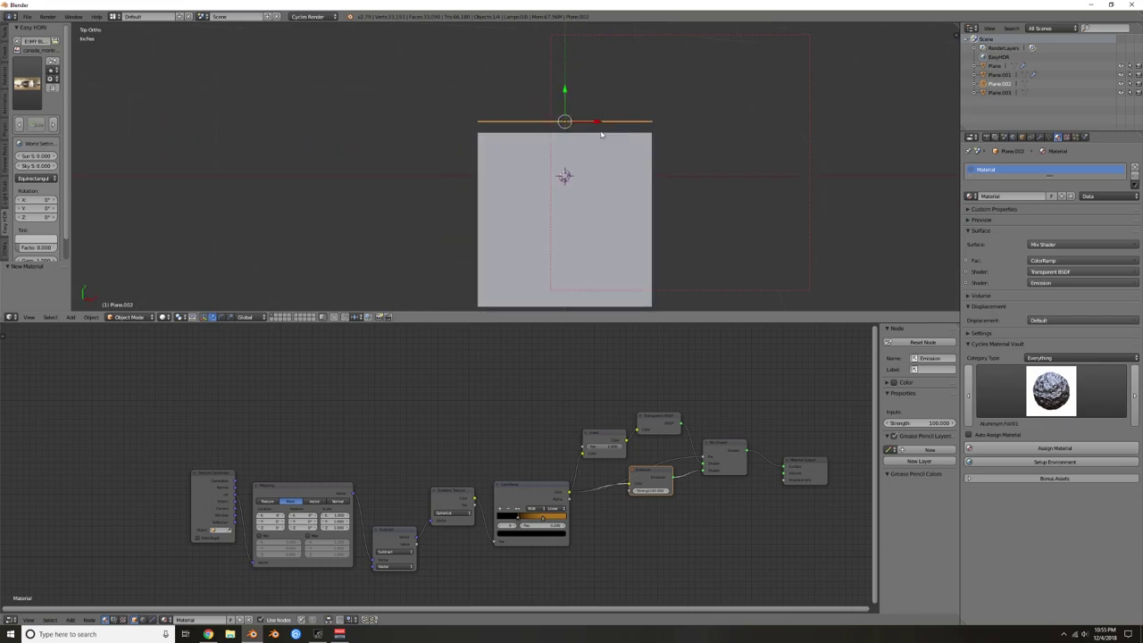
key("shift+d")
left_click(641, 175)
key("r")
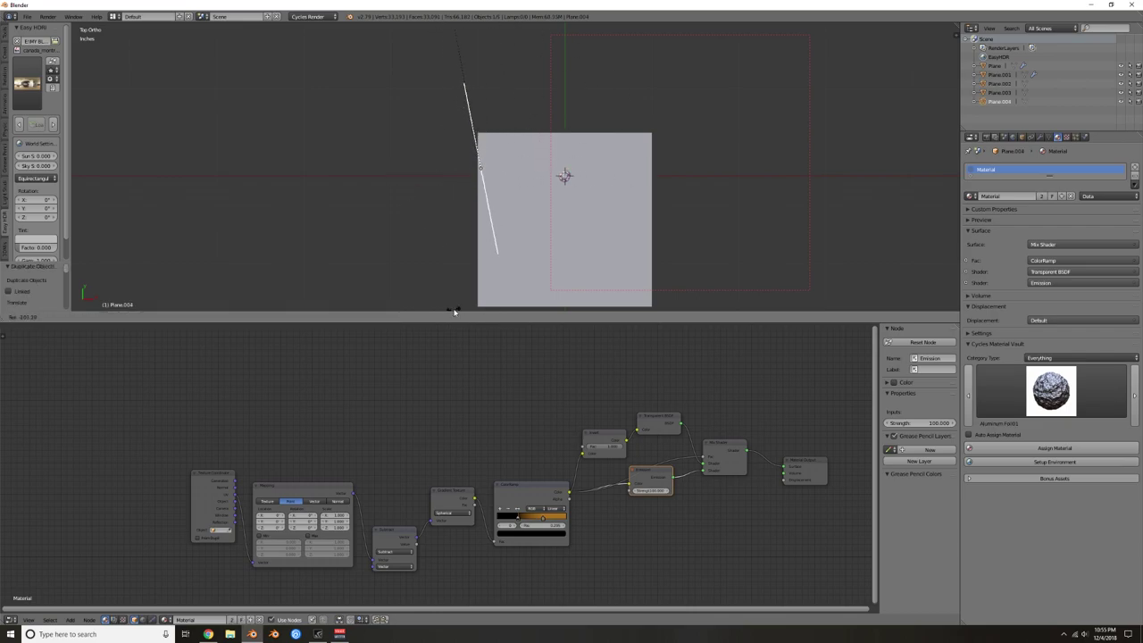
left_click(452, 311)
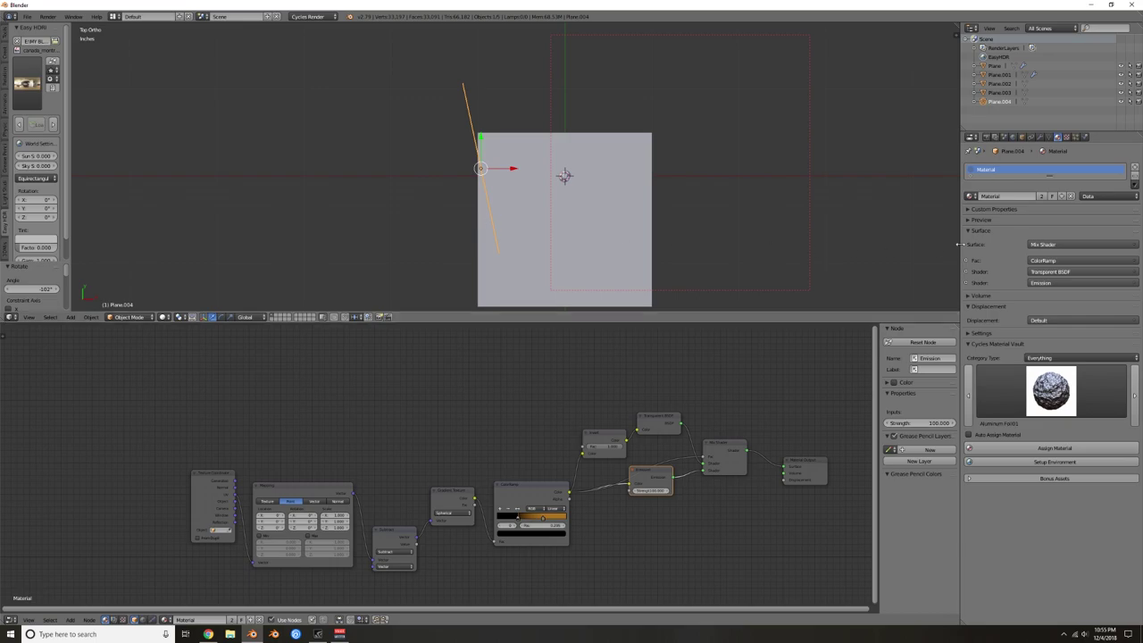
Step: Make the duplicated plane's material single-user, change its ColorRamp's orange stop to white, and check the rendered result
left_click(1041, 196)
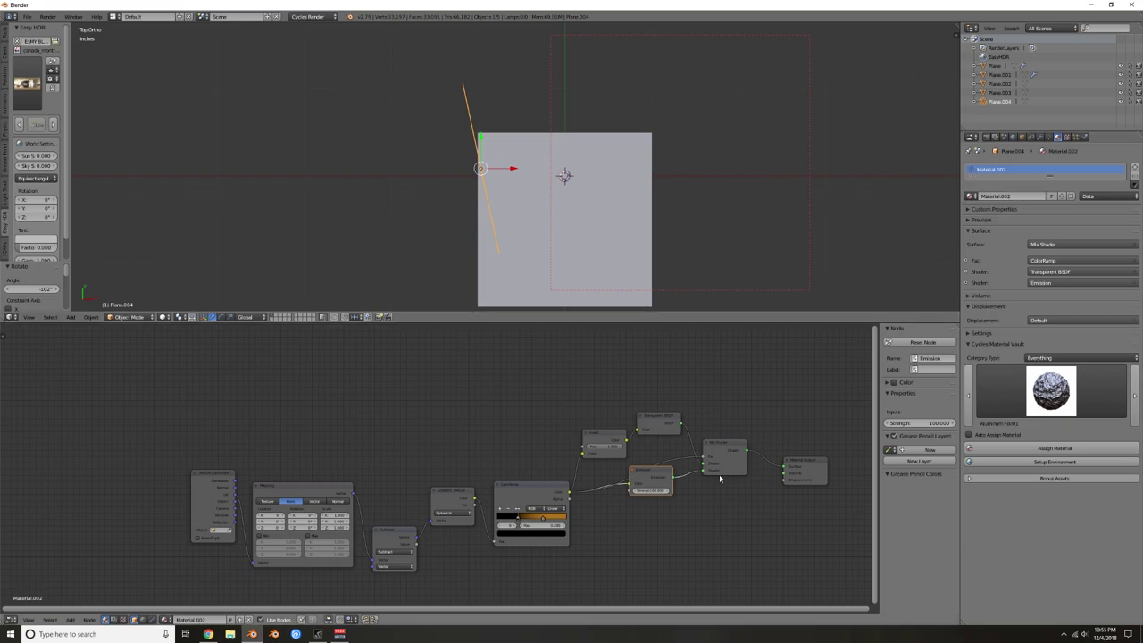
scroll(582, 523, "up", 2)
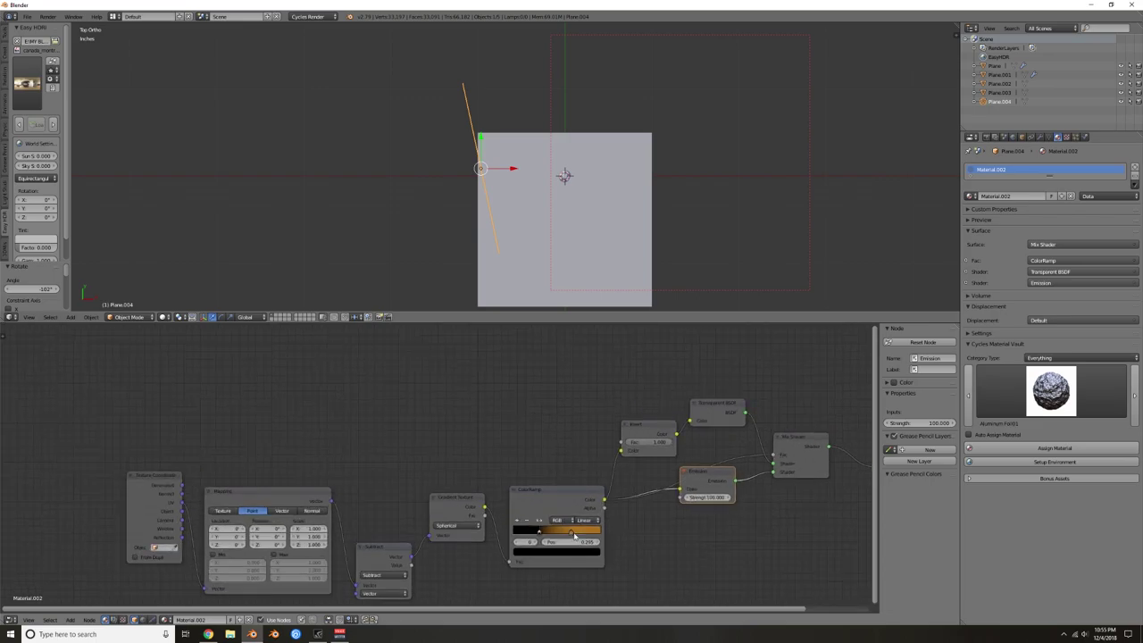
left_click(571, 531)
left_click(577, 553)
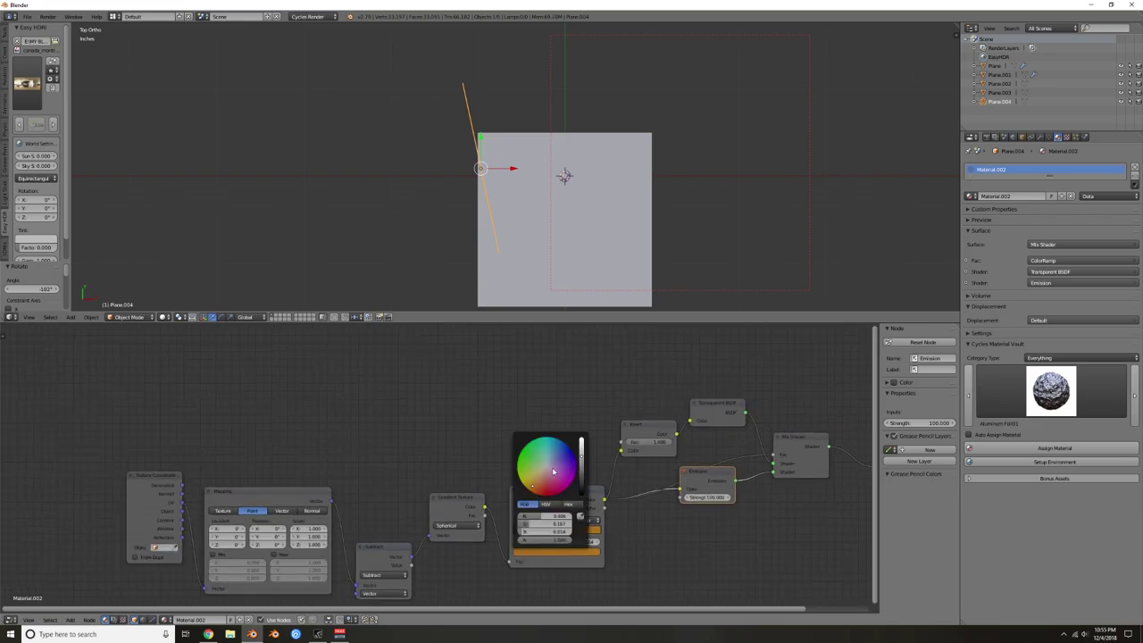
left_click(549, 470)
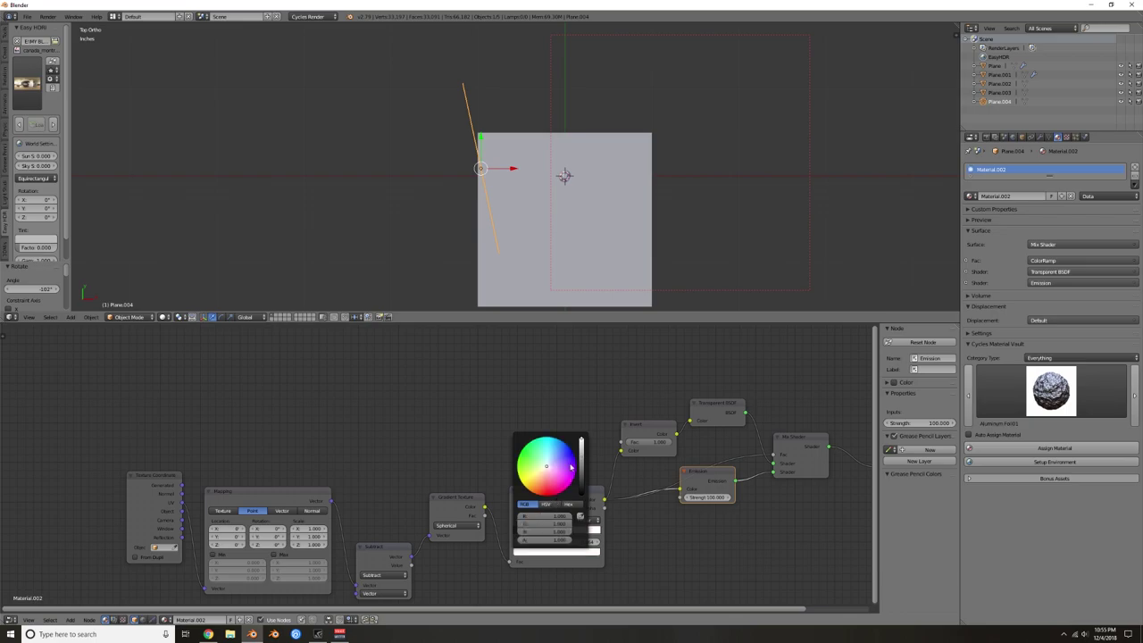
middle_click_drag(608, 261, 670, 179)
key("shift+z")
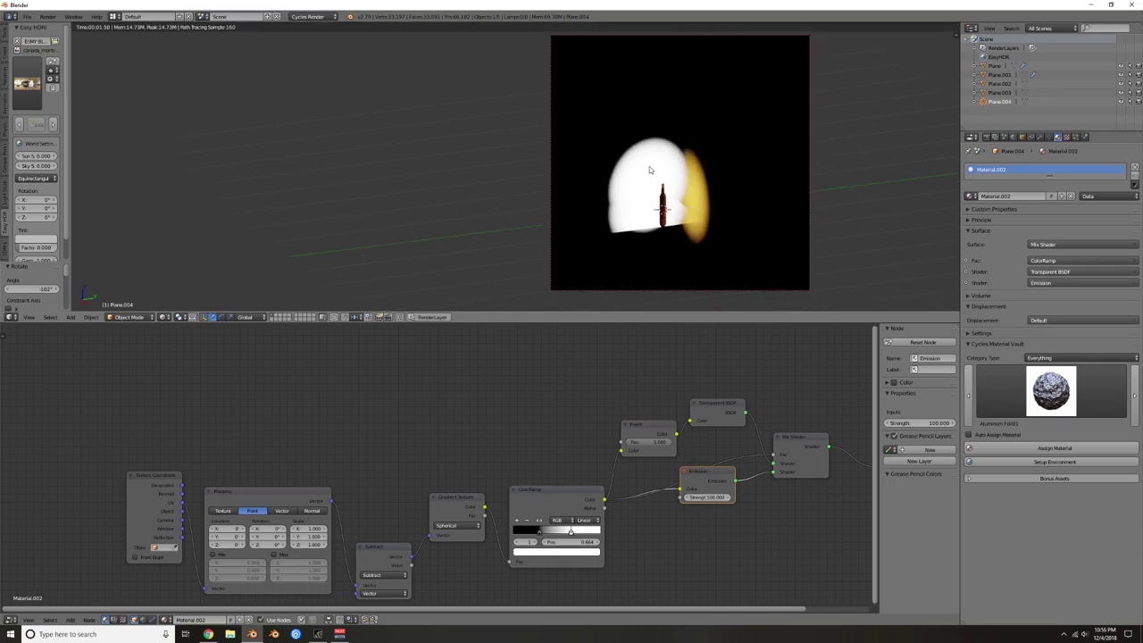
Step: Move the rear backdrop plane about 5.34 inches along Y away from the floor, and reselect the side light plane
key("shift+z")
mouse_move(650, 169)
middle_mouse_down()
mouse_move(701, 180)
mouse_move(647, 138)
middle_mouse_up()
middle_click_drag(647, 137, 665, 148)
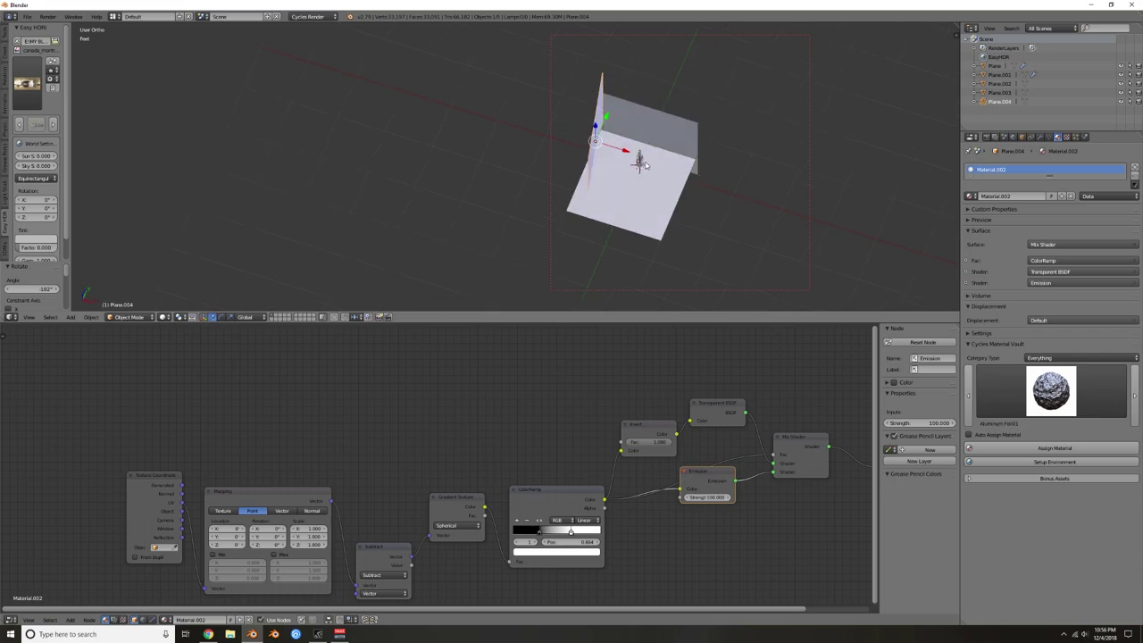
right_click(665, 116)
left_click_drag(659, 112, 668, 95)
right_click(591, 149)
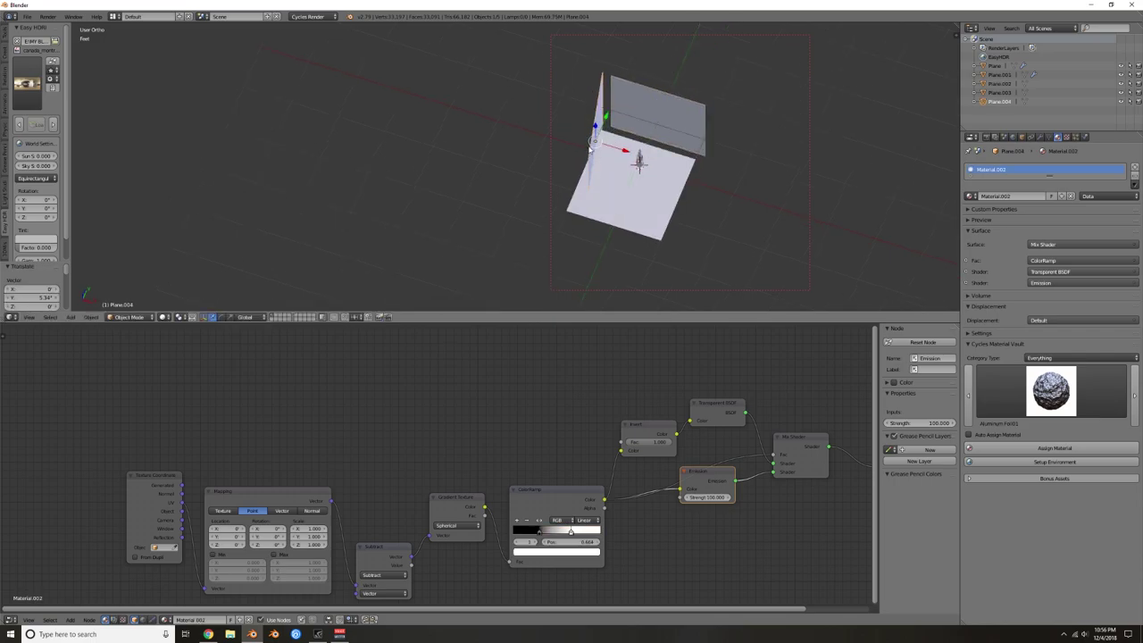
Step: Duplicate the side light plane along X to the opposite side of the floor and rotate the copy about 30° to mirror the original
key("KP_7")
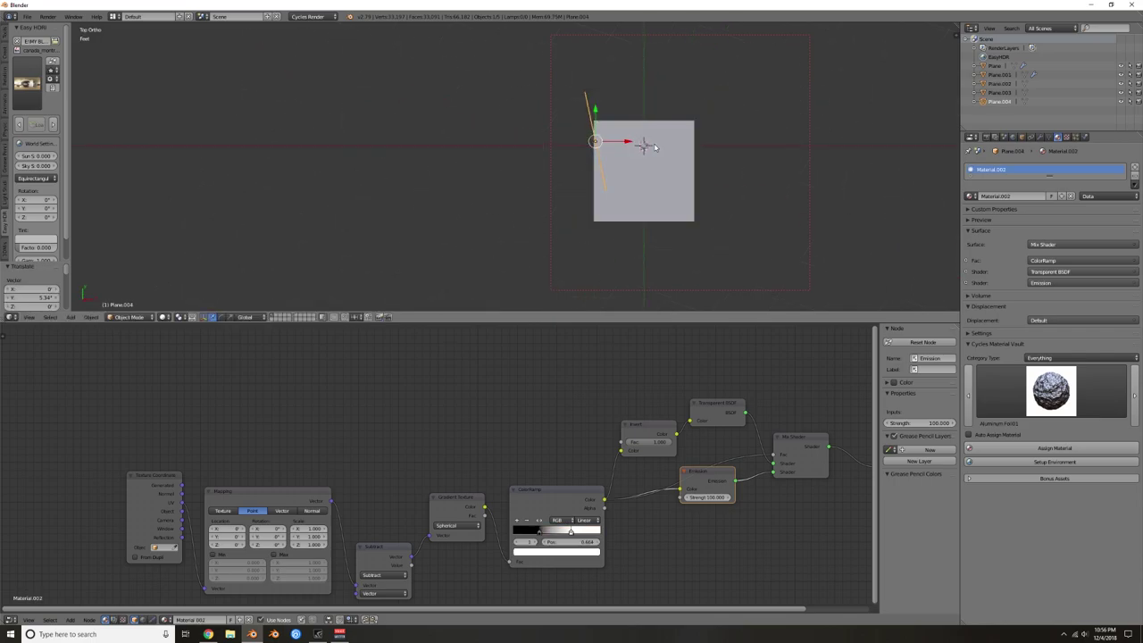
key("shift+d")
key("x")
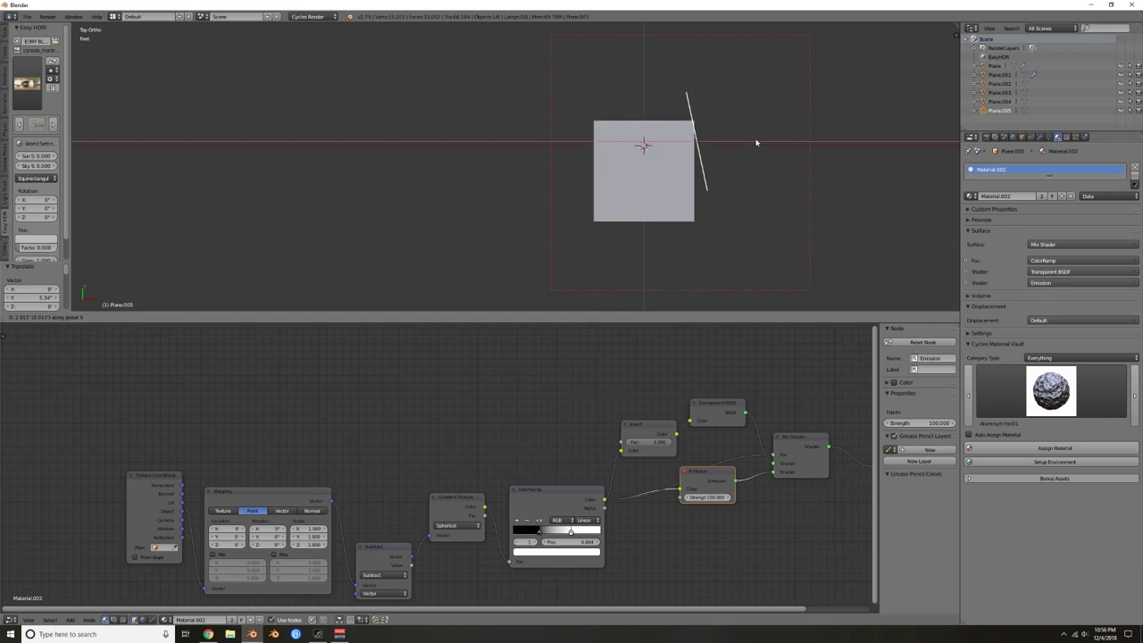
left_click(755, 142)
key("r")
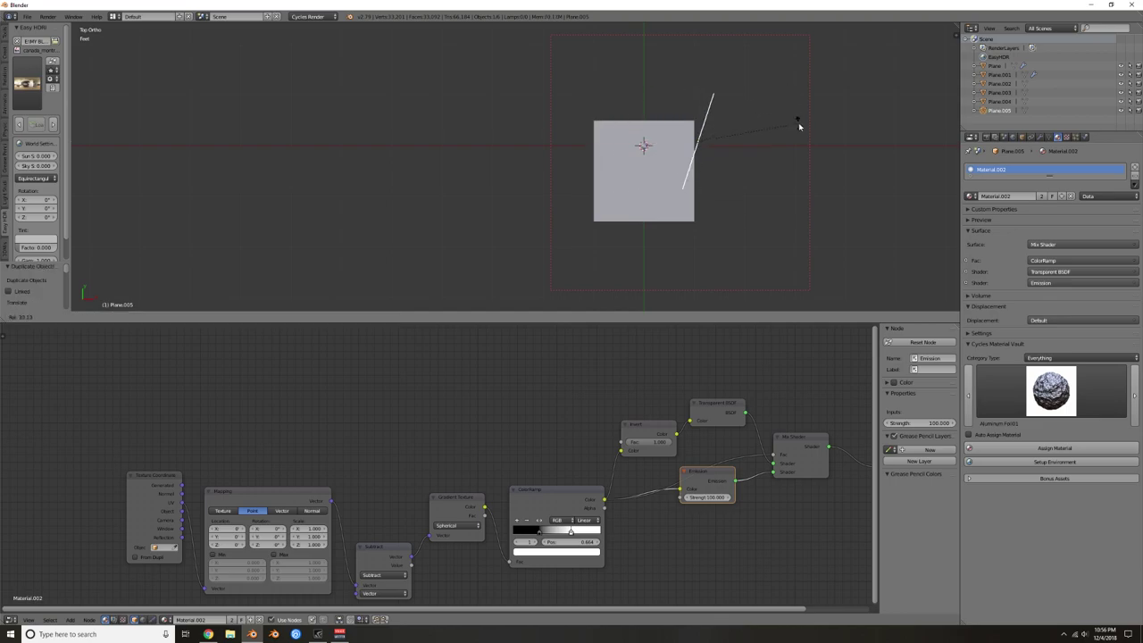
left_click(798, 122)
Step: Shift the duplicated light plane about 1.16 inches inward along X and check the lighting in the rendered preview
middle_click_drag(798, 122, 696, 161)
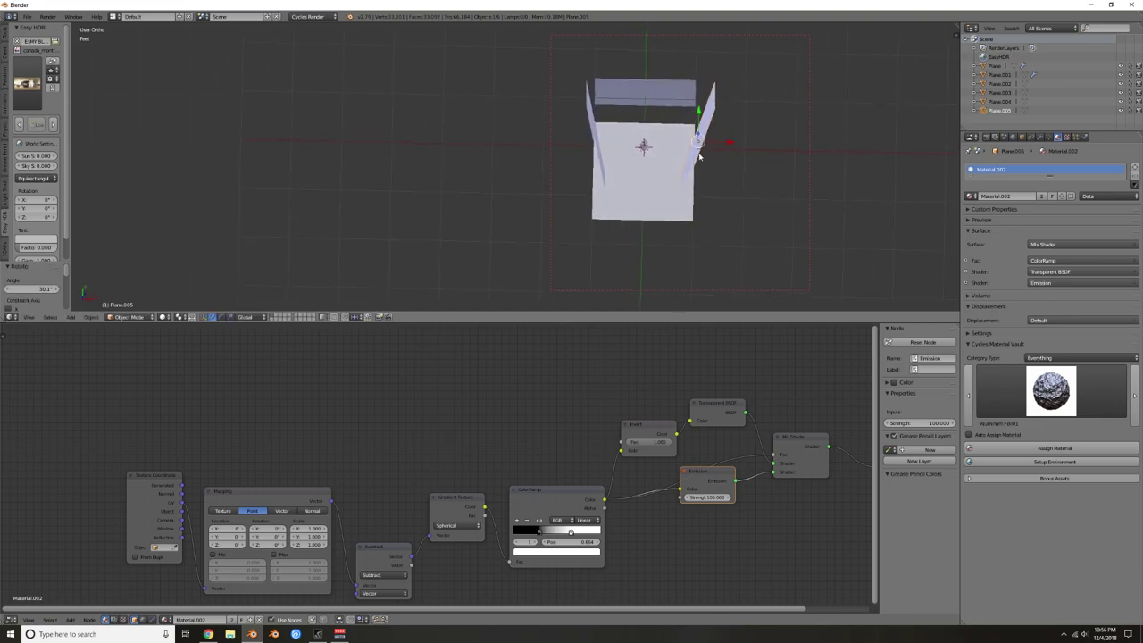
left_click(716, 140)
left_click_drag(730, 142, 720, 146)
middle_click_drag(699, 173, 753, 177)
key("shift+z")
mouse_move(673, 184)
middle_mouse_down()
mouse_move(697, 182)
mouse_move(669, 166)
middle_mouse_up()
key("shift+z")
Step: Hide the back light plane behind the bottle and frame the bottle in the front view
right_click(635, 130)
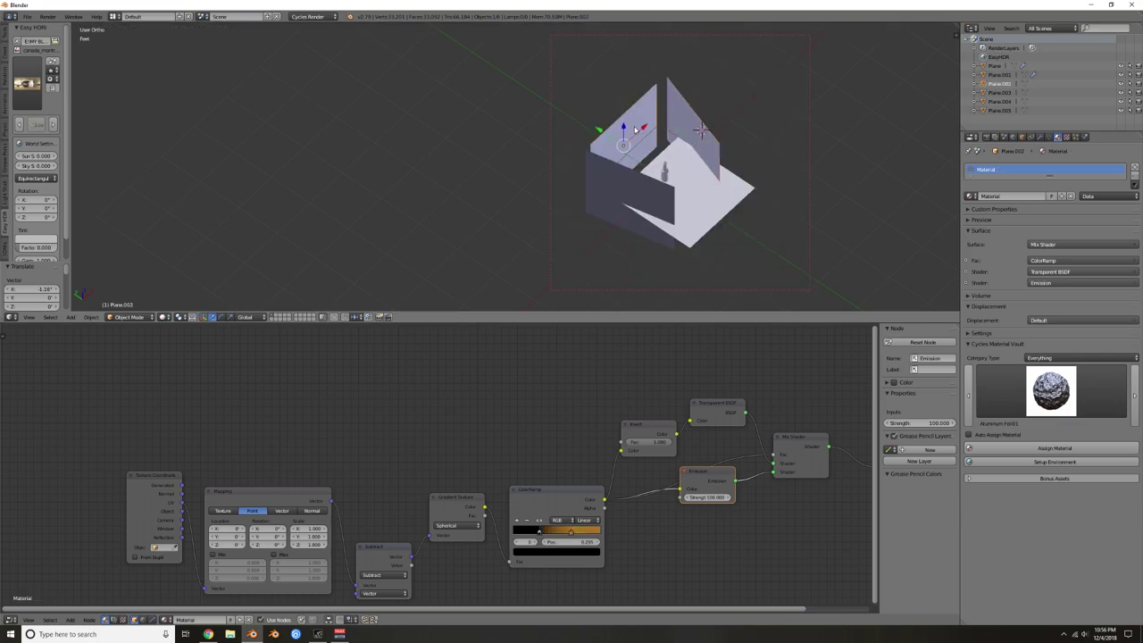
key("h")
key("KP_1")
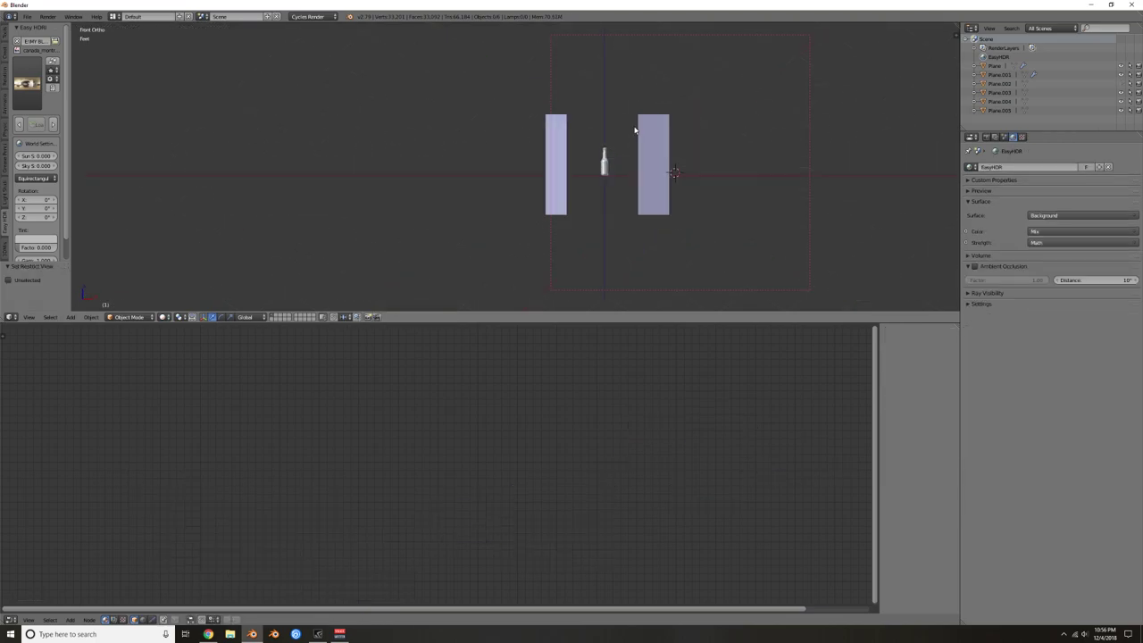
scroll(609, 148, "up", 4)
middle_click_drag(678, 161, 571, 164, "shift")
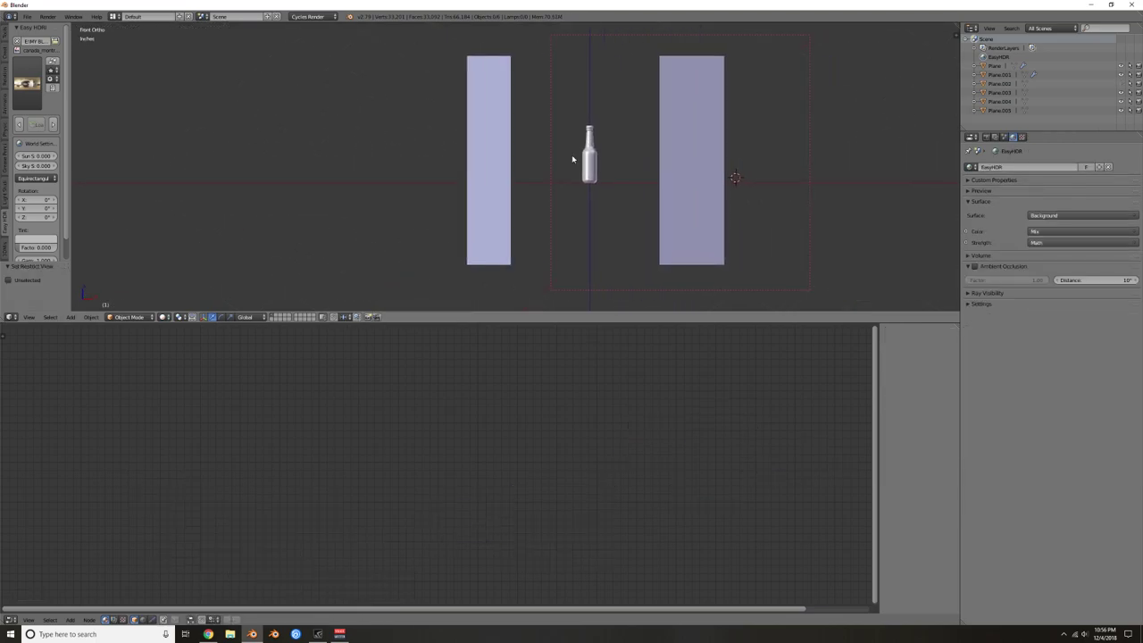
scroll(633, 166, "up", 1)
Step: Add a camera at the scene origin beneath the bottle
key("shift+a")
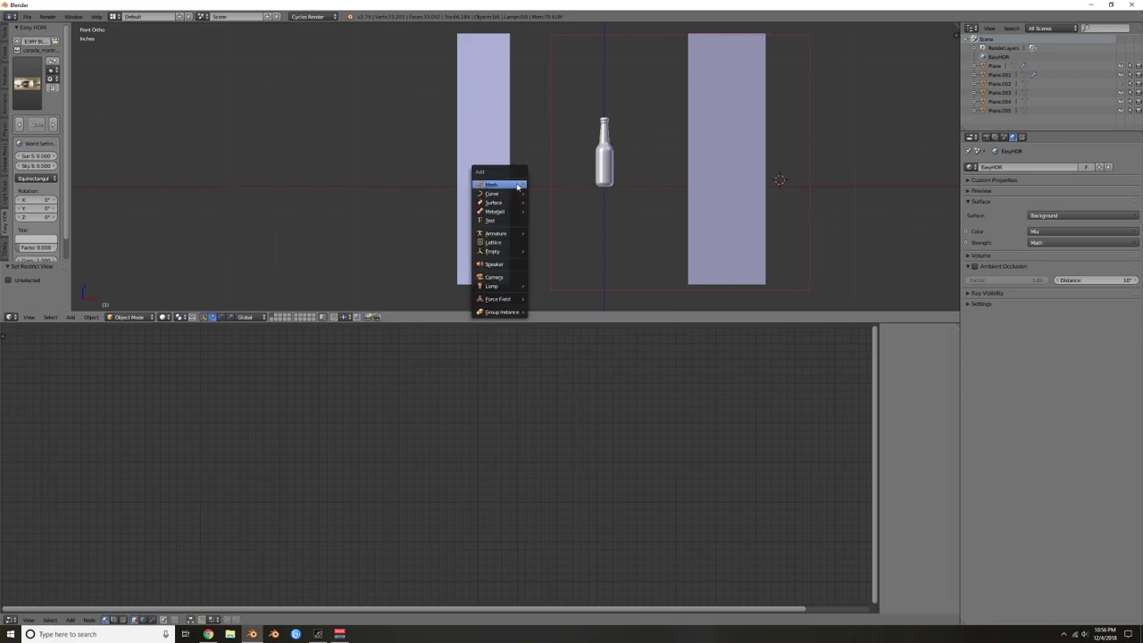
mouse_move(517, 186)
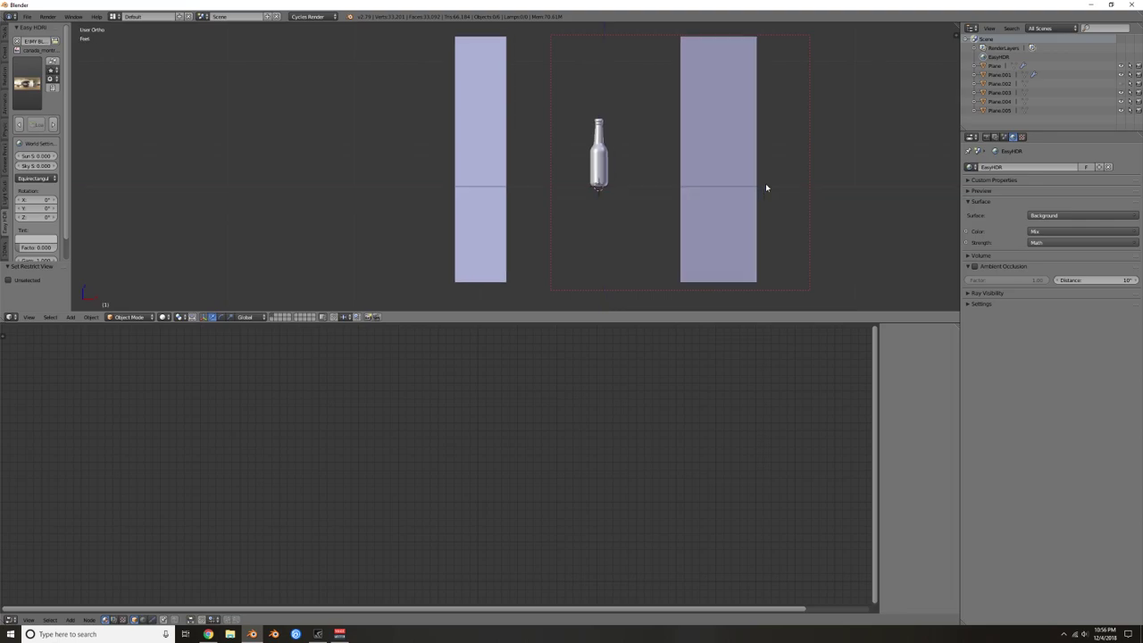
scroll(534, 163, "down", 2)
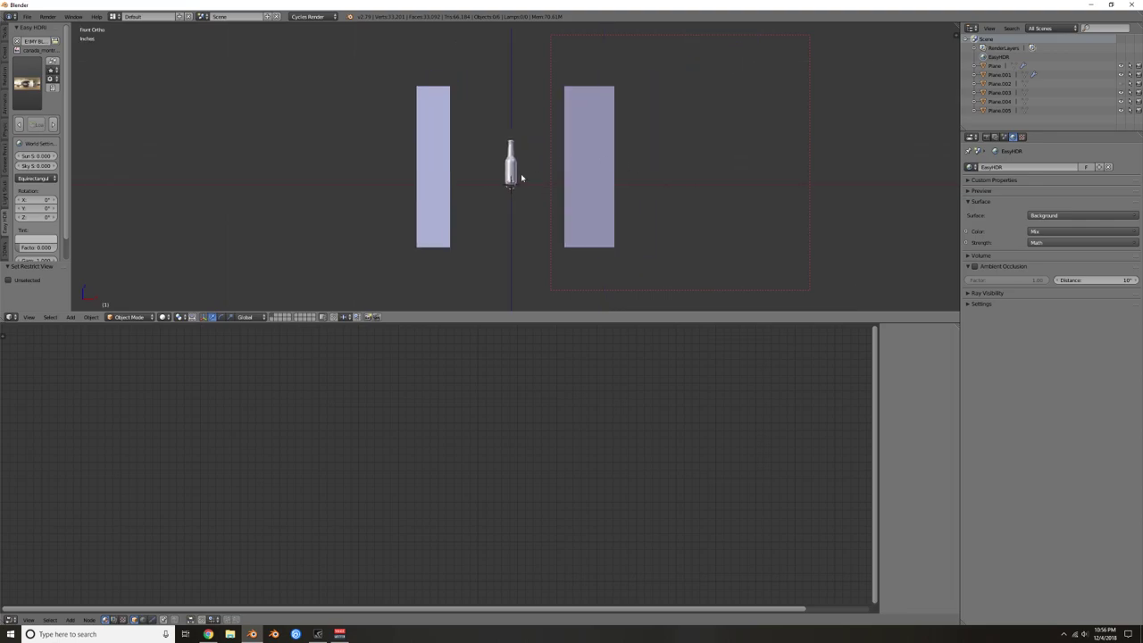
key("shift+a")
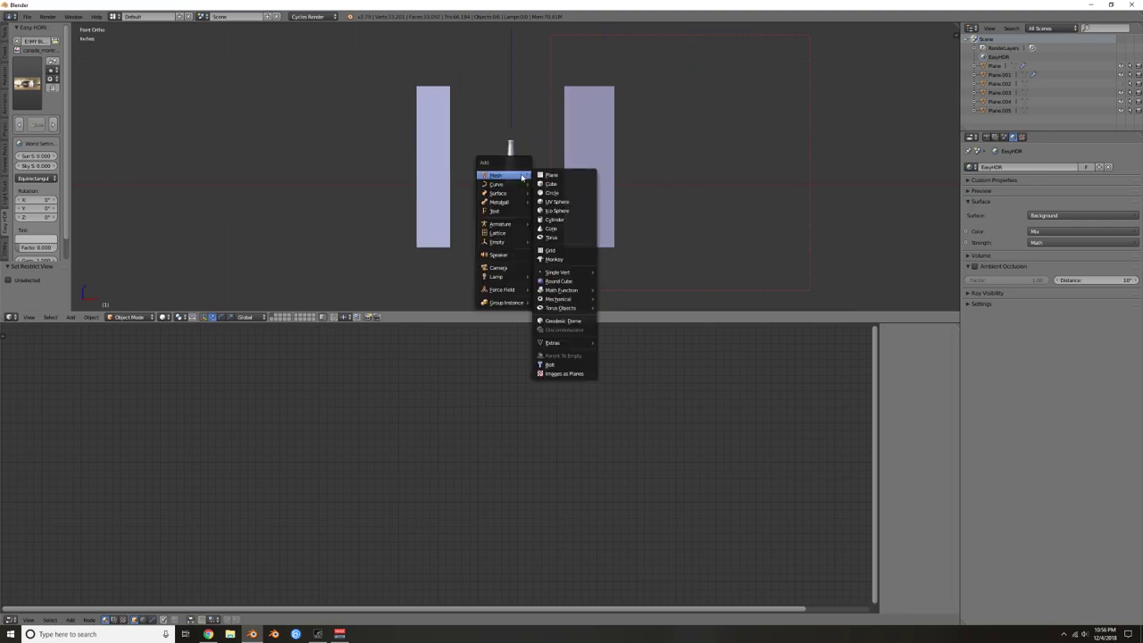
left_click(521, 266)
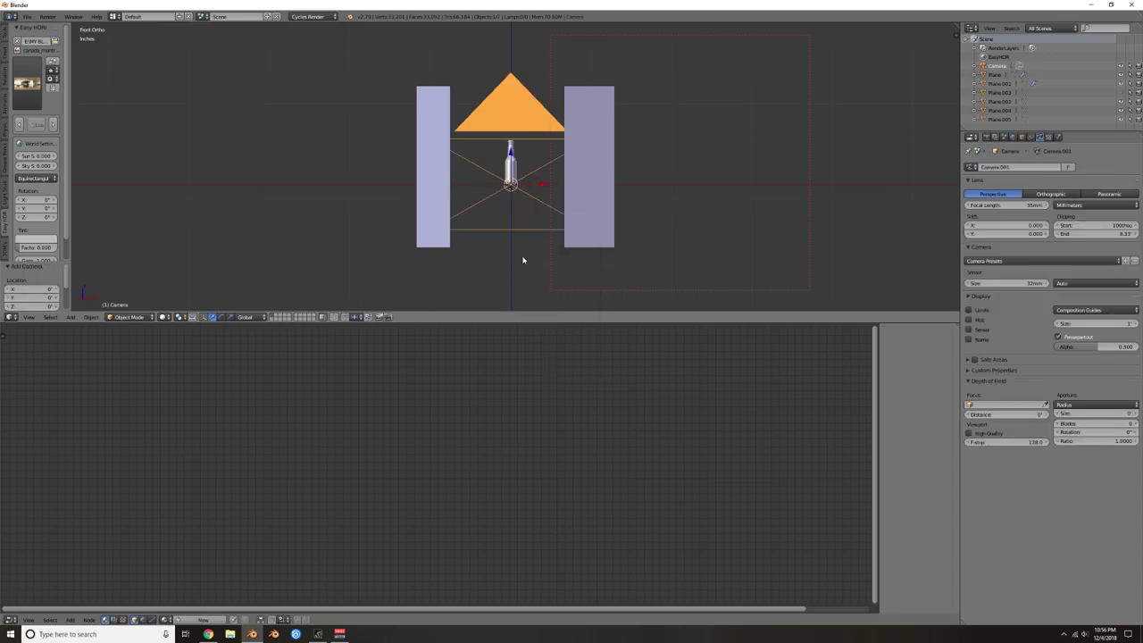
Step: Frame the bottle in the front view and align the new camera to that view
scroll(519, 202, "up", 4)
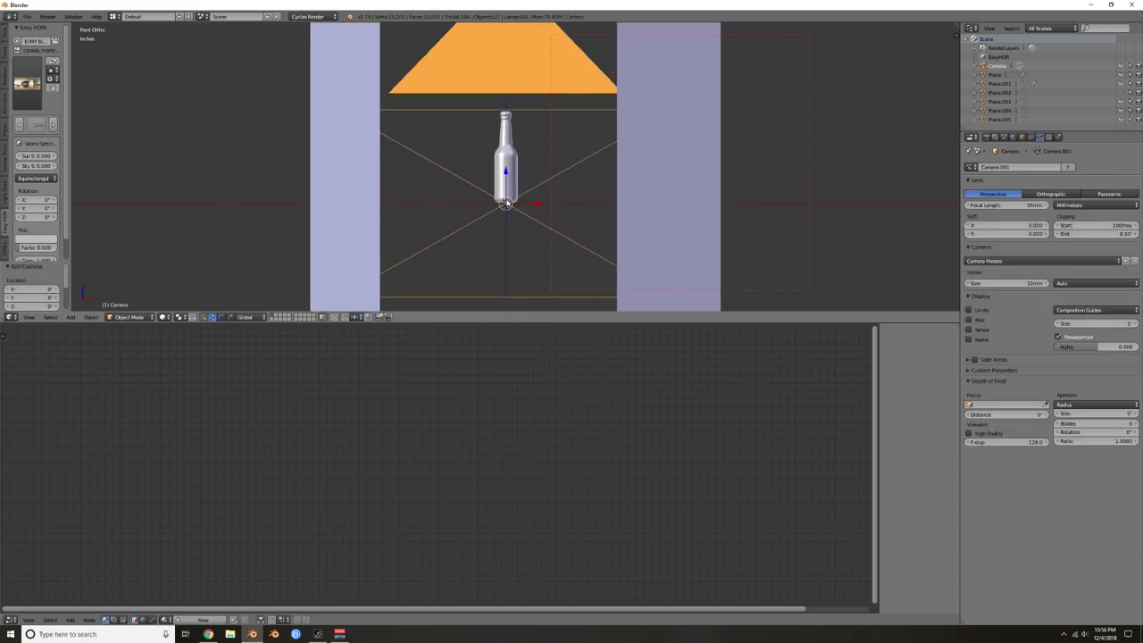
scroll(506, 203, "up", 1)
middle_click_drag(507, 183, 513, 195, "shift")
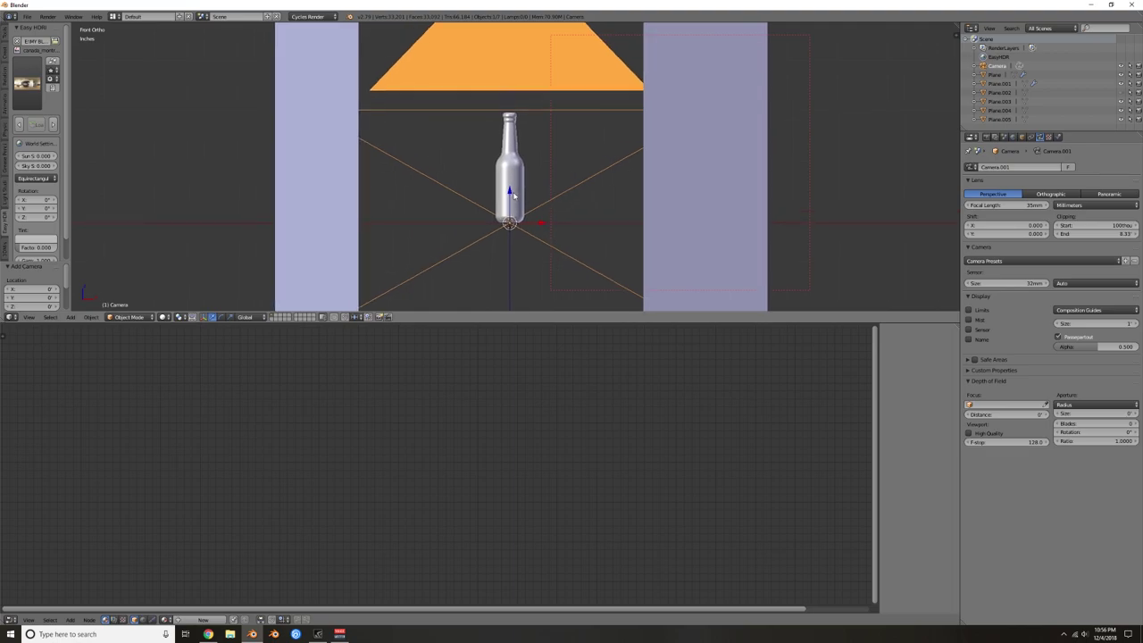
key("ctrl+alt+KP_0")
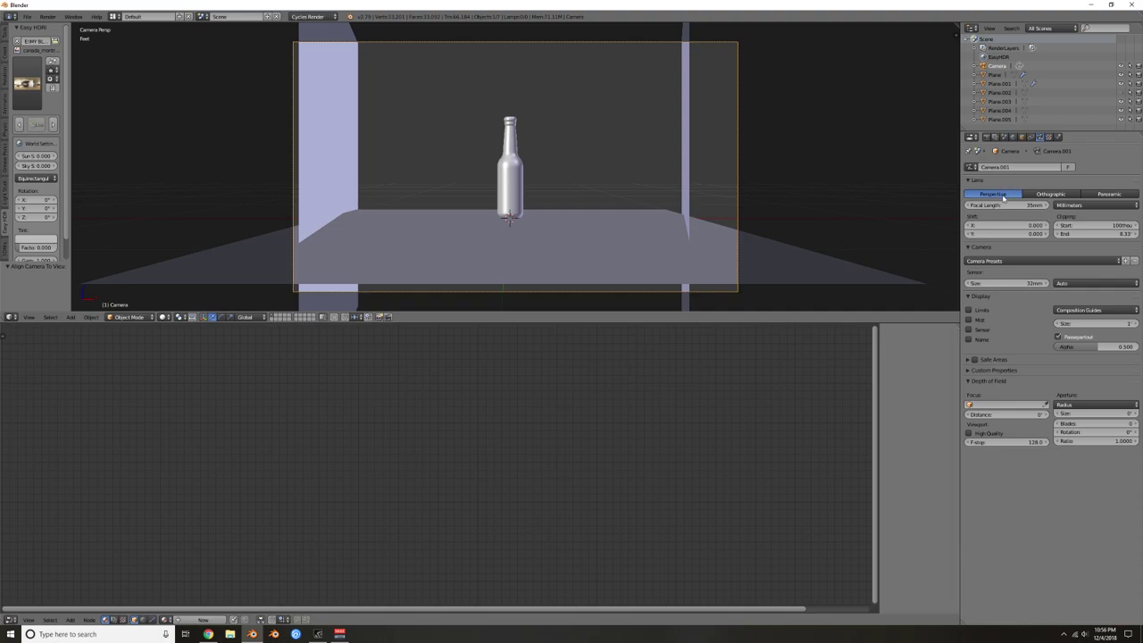
Step: Set the camera's focal length to 85 mm and move it back along Y until the whole bottle fits with some margin
left_click(1009, 204)
type("85")
key("Return")
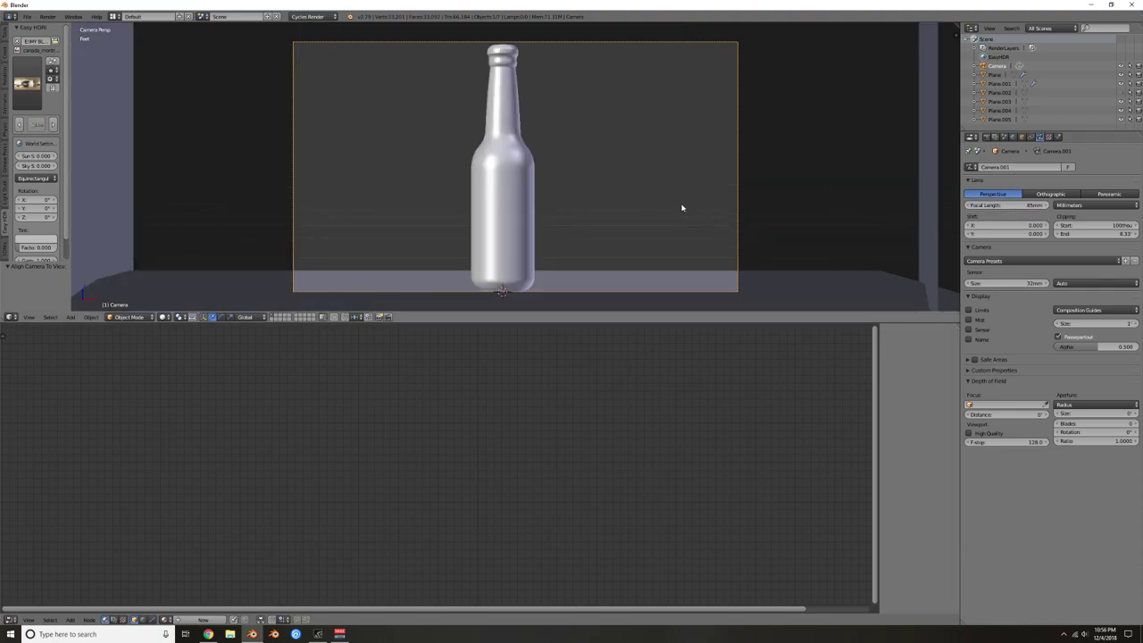
key("g")
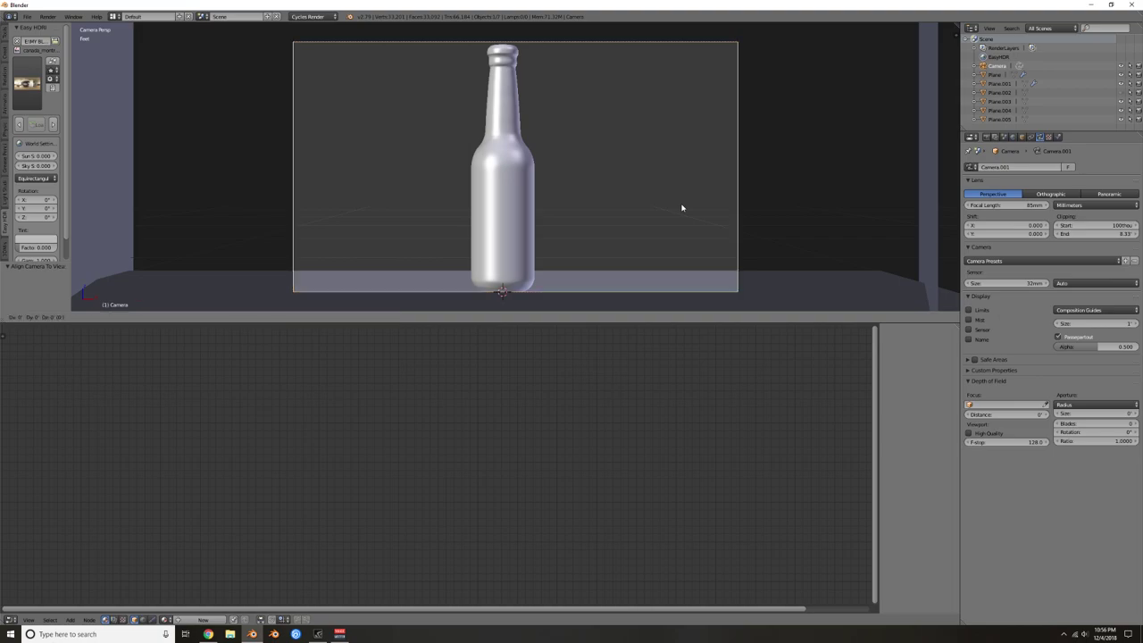
key("y")
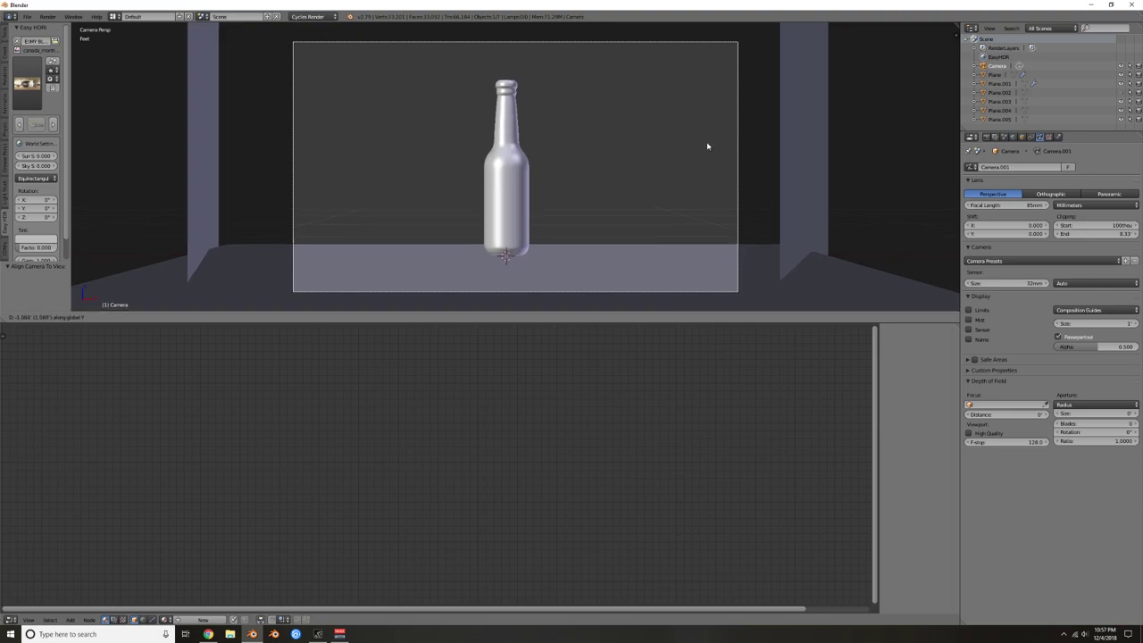
left_click(680, 191)
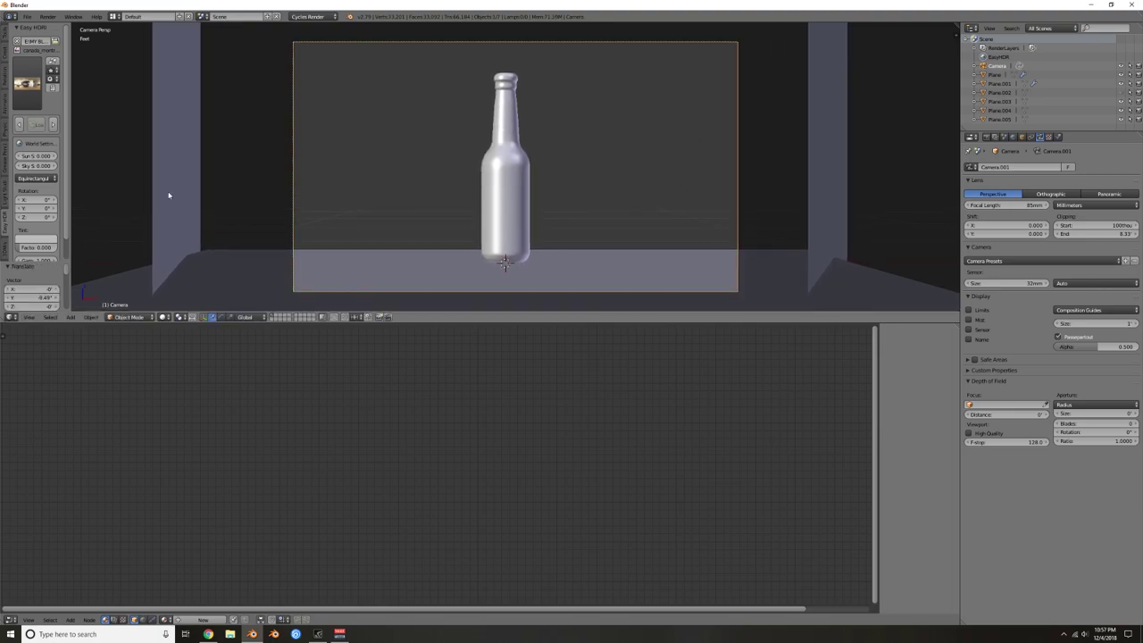
Step: Move the original side light plane about 847 thou inward along X and show the camera view in rendered shading
right_click(168, 194)
key("g")
key("x")
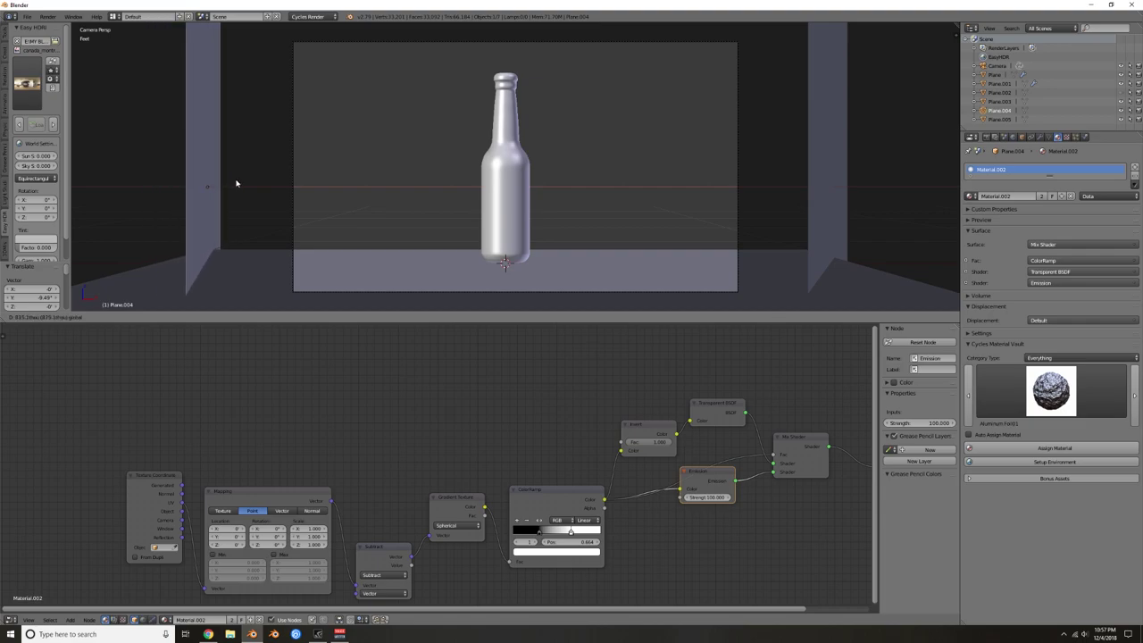
left_click(236, 183)
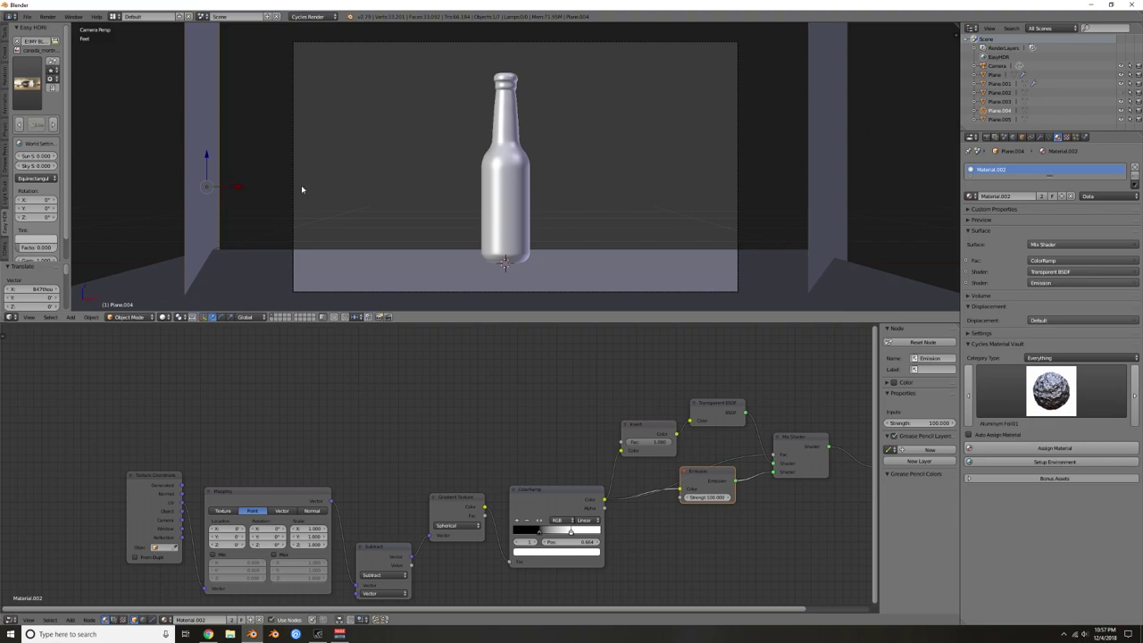
key("shift+z")
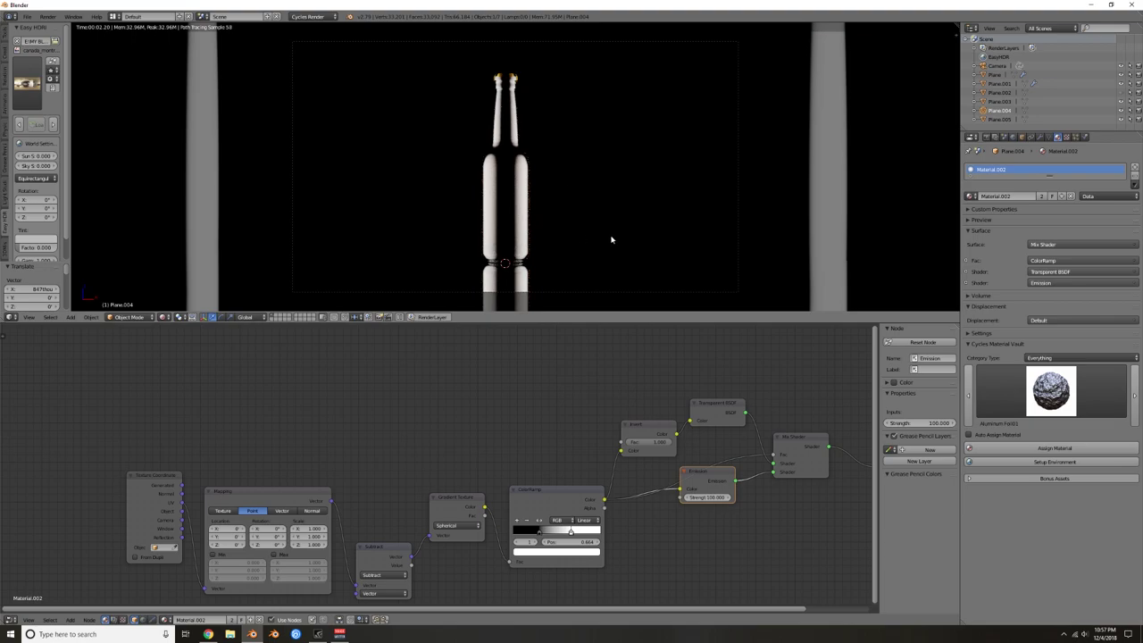
Step: Widen the side column and turn the outliner area into a second 3D view showing the light planes from above
left_click_drag(958, 136, 802, 136)
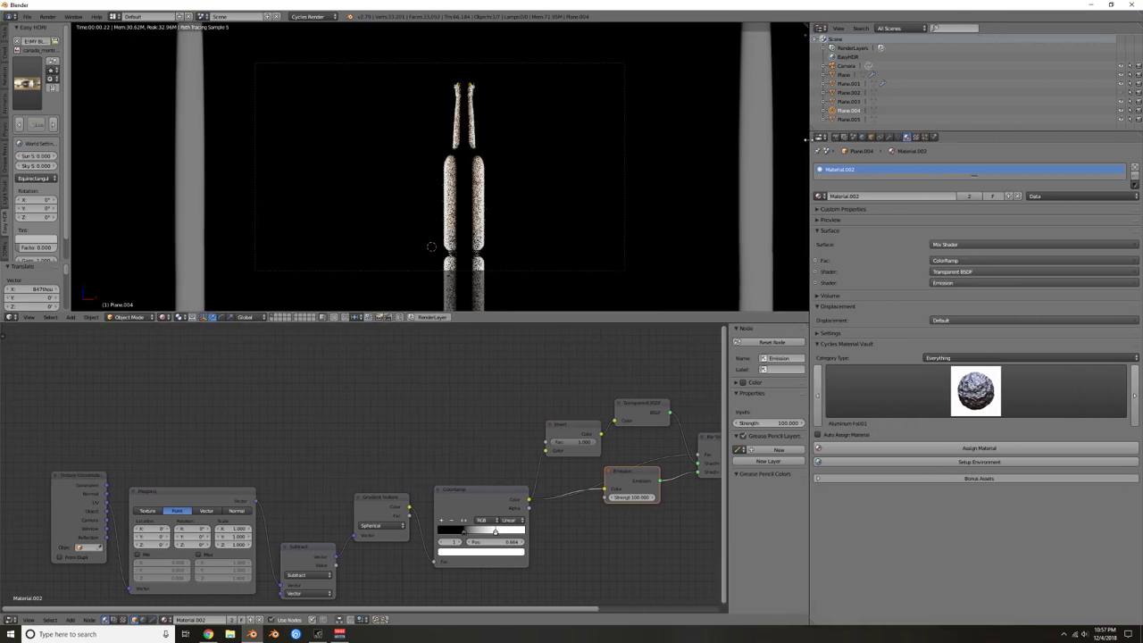
left_click(813, 29)
left_click(823, 40)
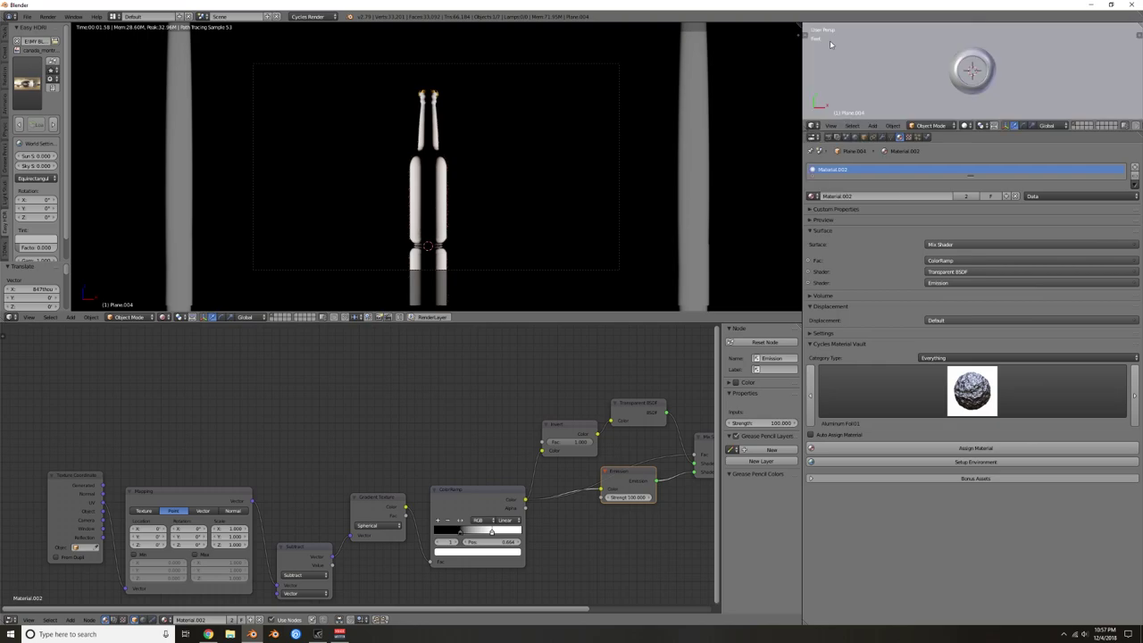
scroll(944, 57, "up", 5)
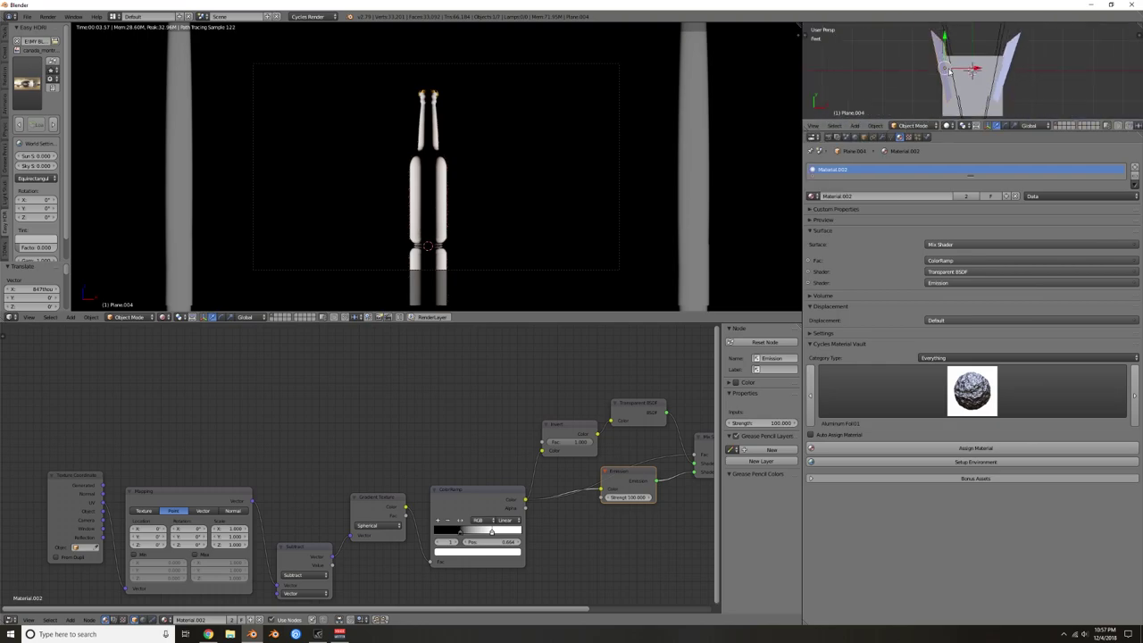
Step: Move both side light planes about 5.67 inches along Y and unhide the back light plane
key("shift+d")
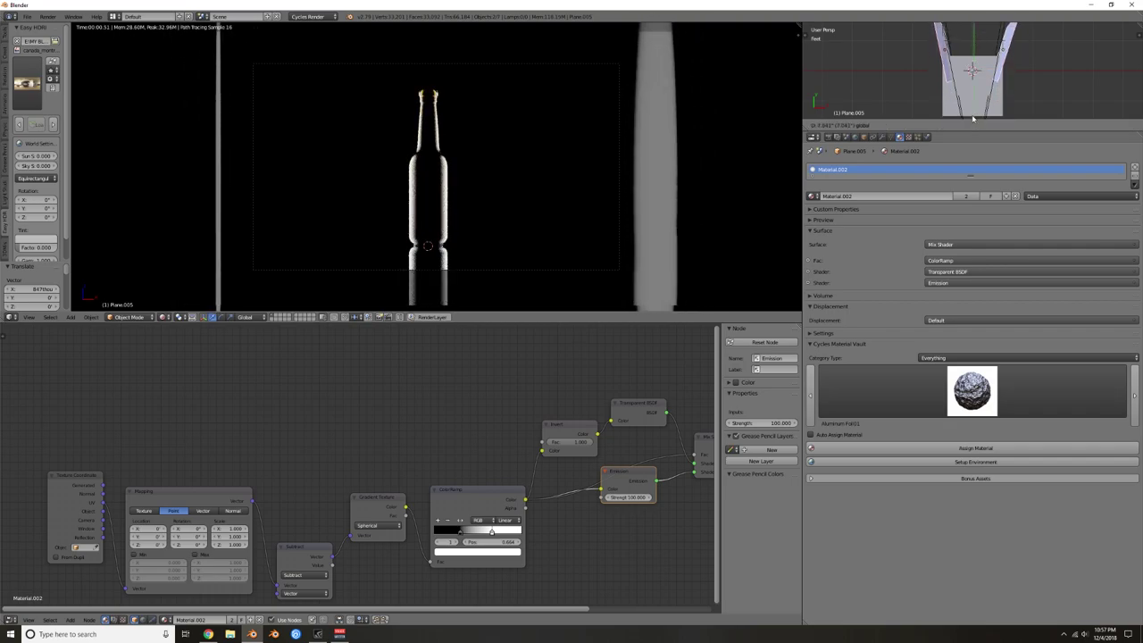
left_click(973, 29)
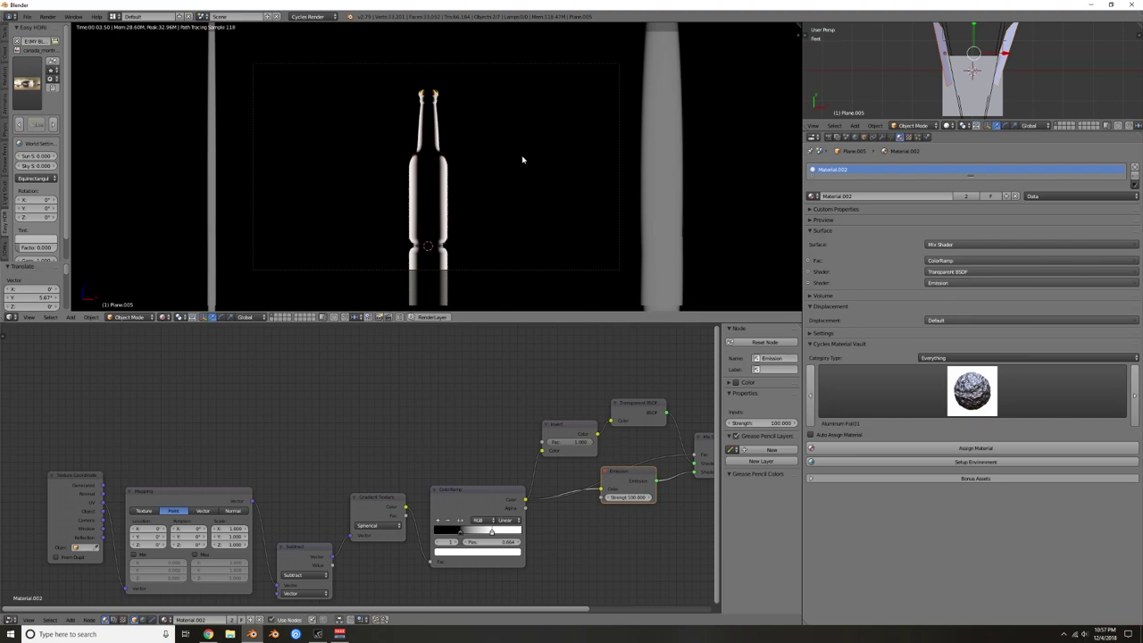
key("alt+h")
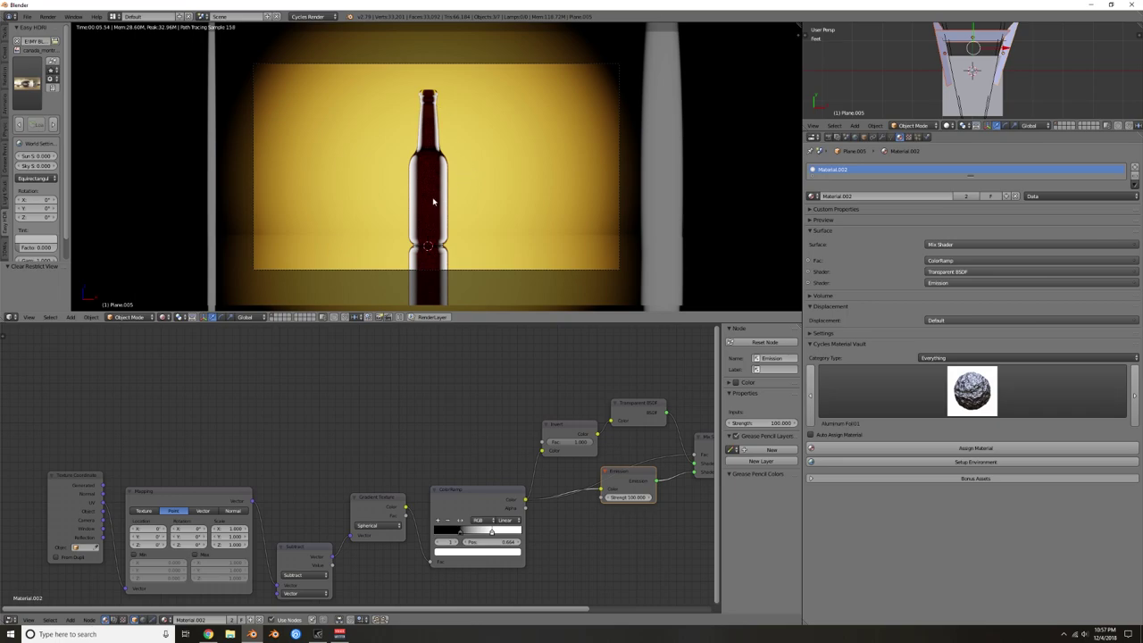
Step: Lighten the bottle material's base color to a pale cream at full brightness
right_click(434, 117)
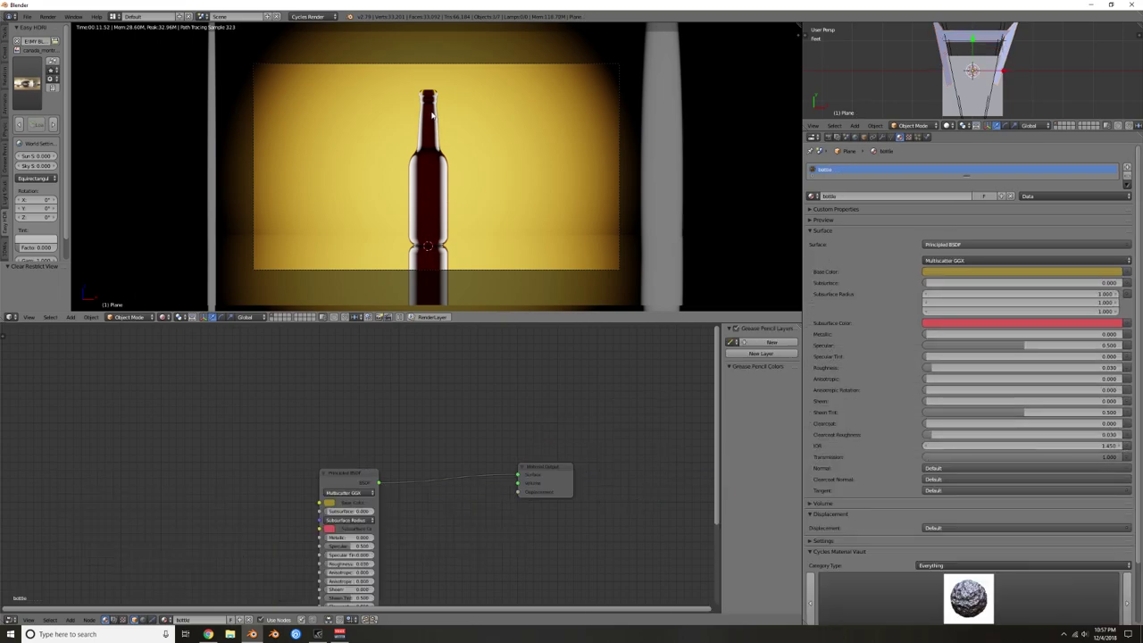
left_click(411, 395)
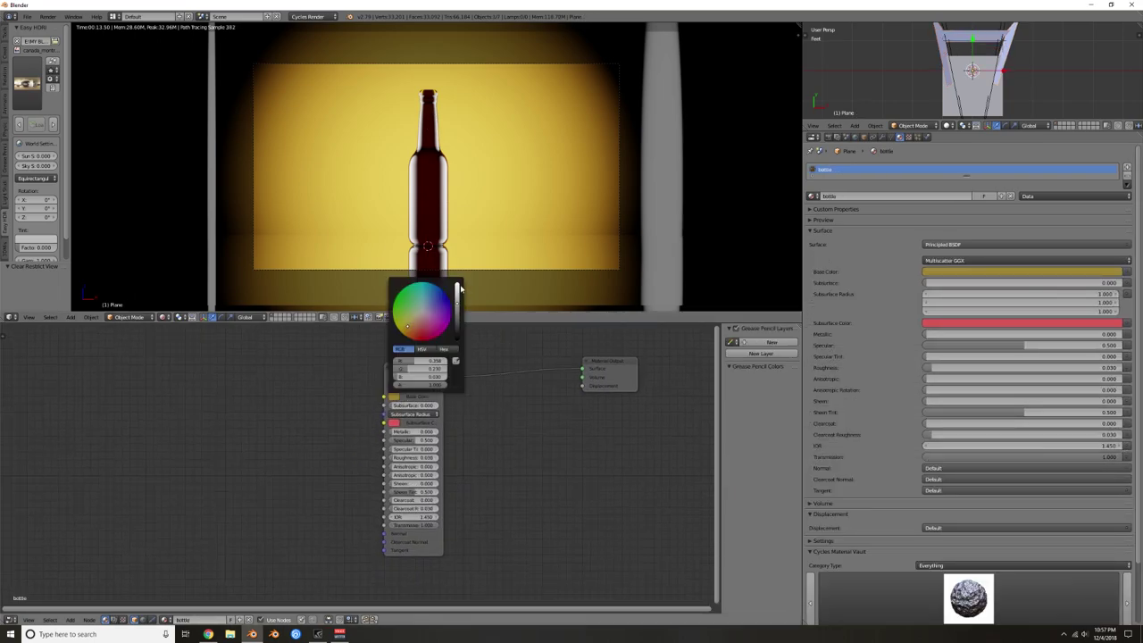
left_click(417, 317)
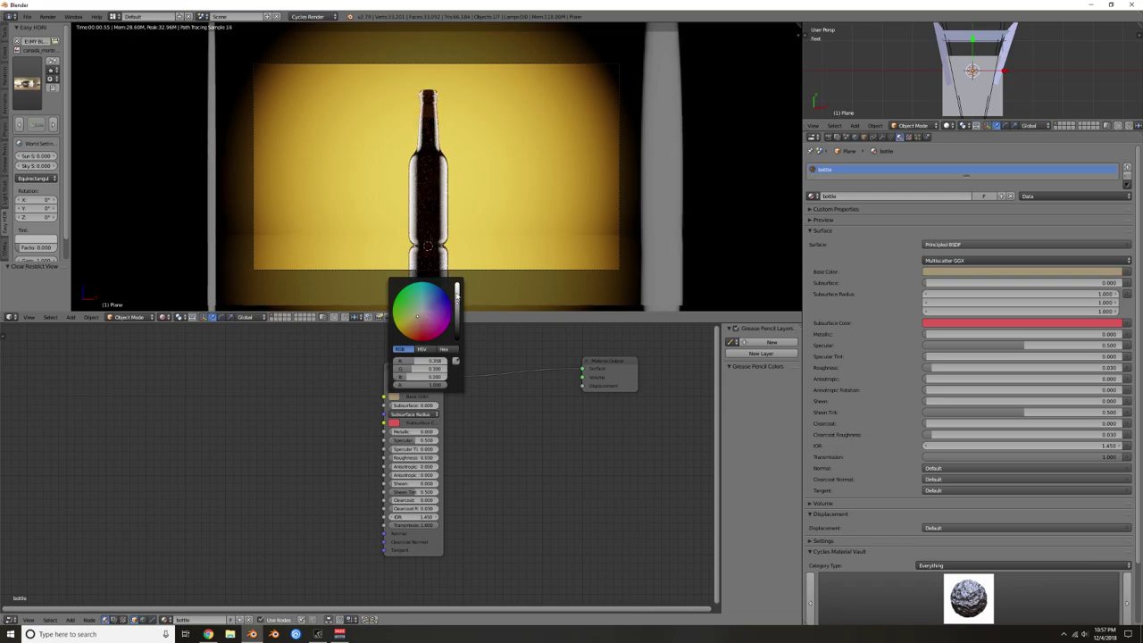
left_click(456, 285)
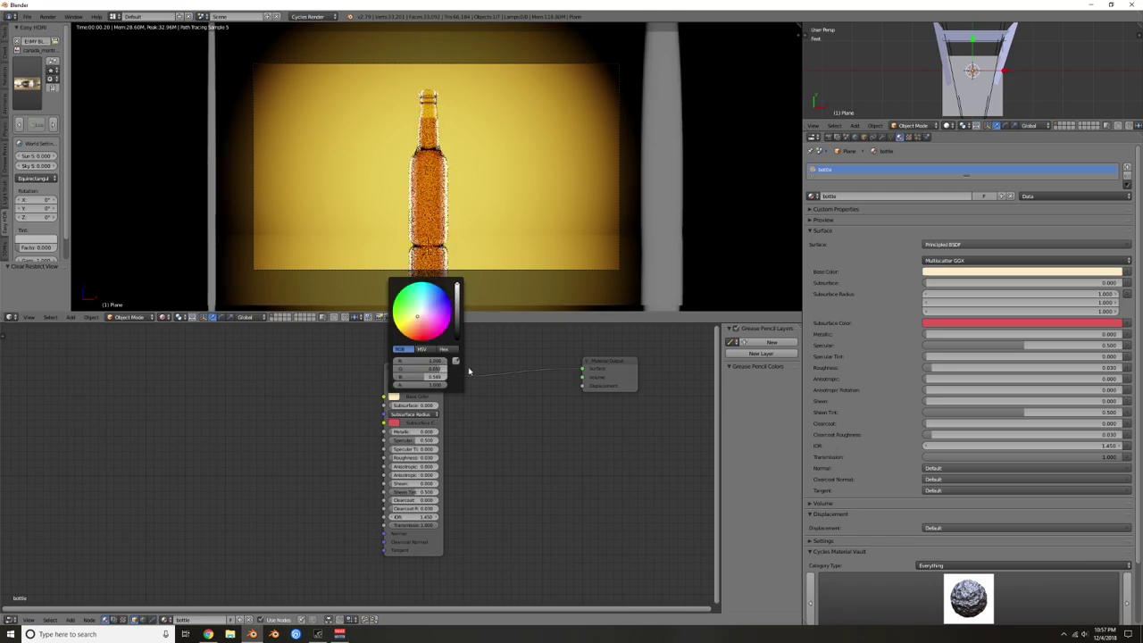
Step: Set the beer material's Volume Absorption color to a deeper orange and its density to 2.530
right_click(429, 126)
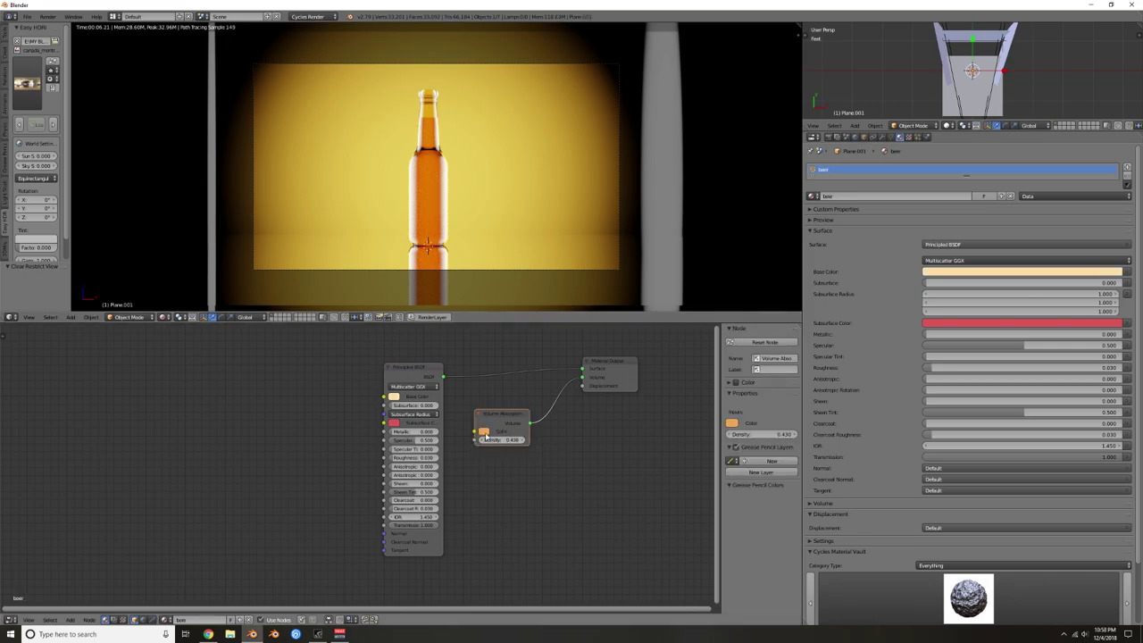
left_click(483, 431)
left_click(505, 373)
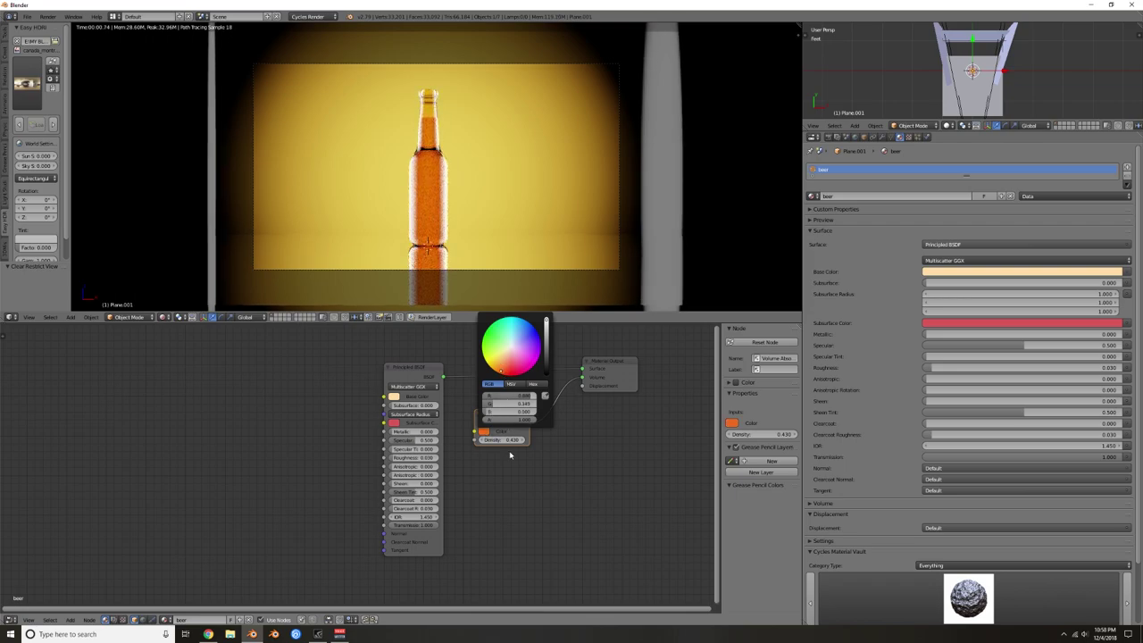
left_click_drag(502, 440, 567, 439)
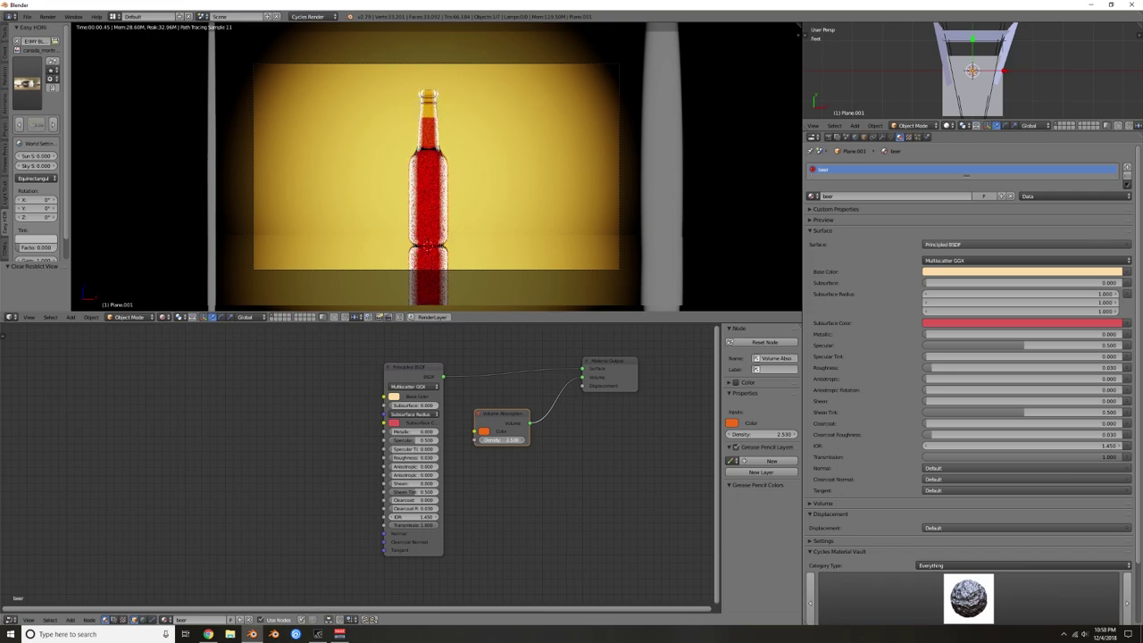
Step: Lighten the beer material's base color to near white and raise its Volume Absorption density
left_click(394, 397)
left_click(420, 313)
left_click_drag(507, 440, 557, 440)
Step: Darken the beer's Volume Absorption color to a deep brownish orange by lowering its brightness
left_click(484, 431)
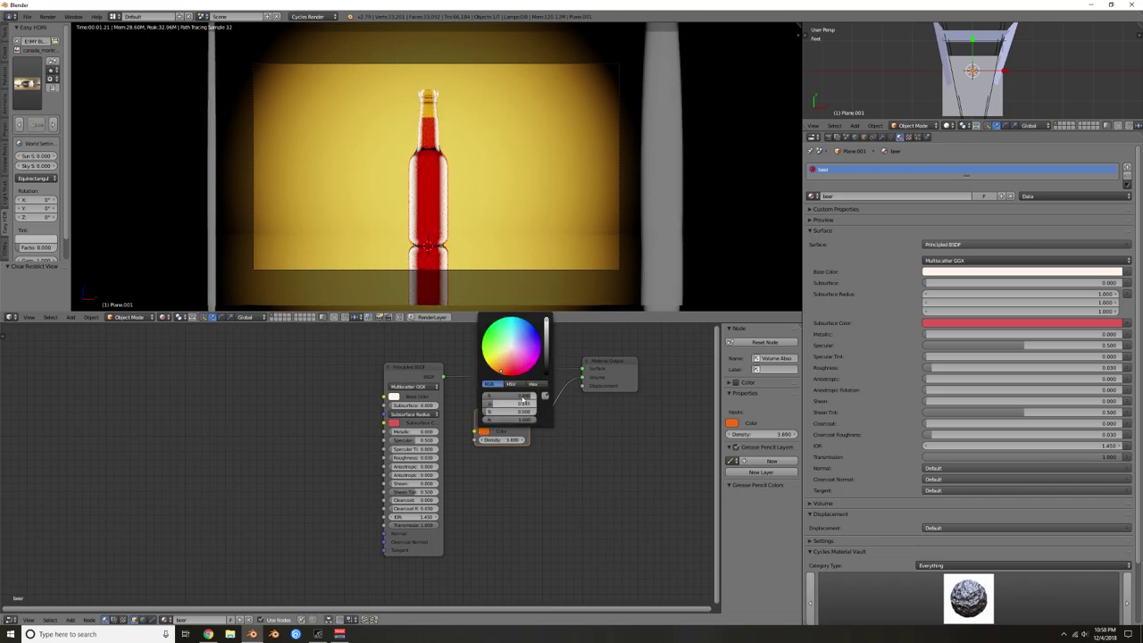
left_click(547, 337)
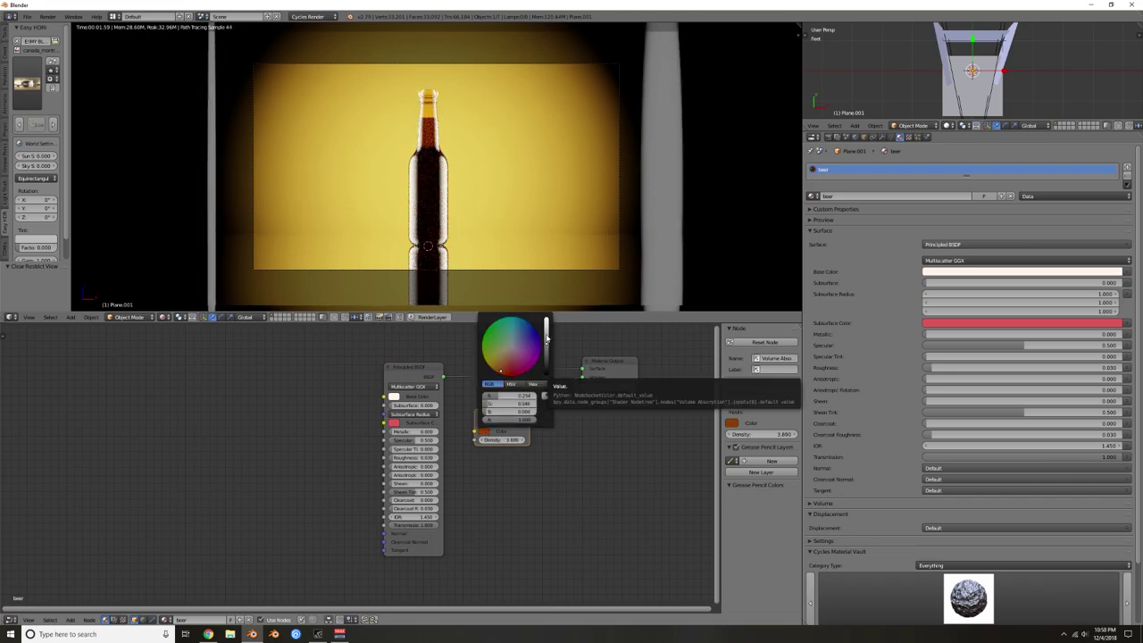
left_click(546, 339)
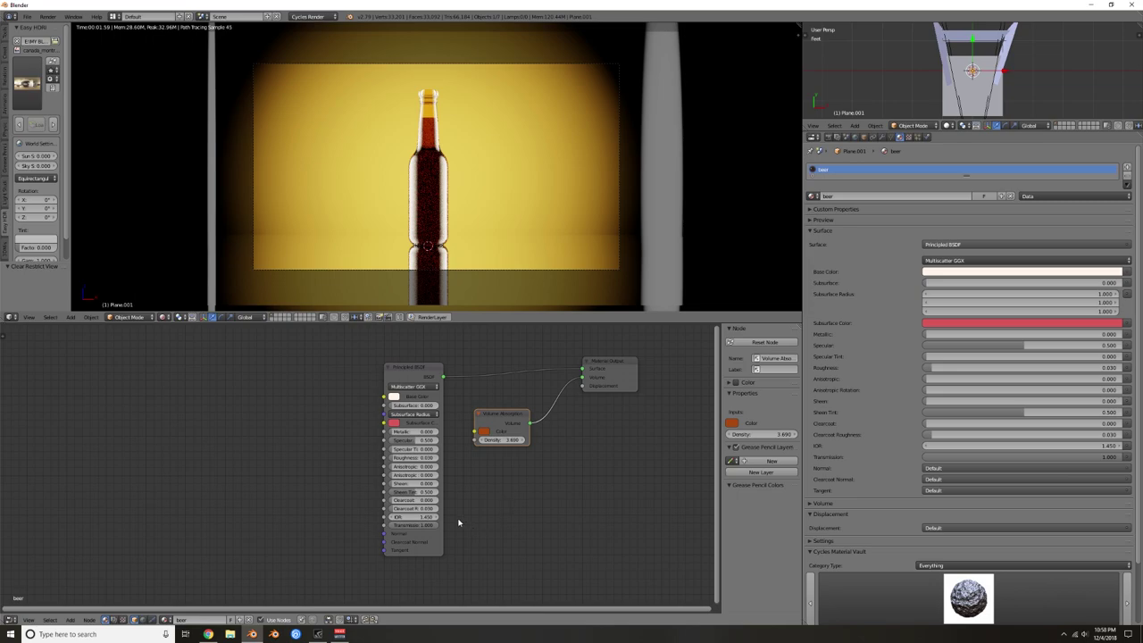
Step: Select the bottle and lower the brightness of its material's base color to a muted tan
right_click(430, 103)
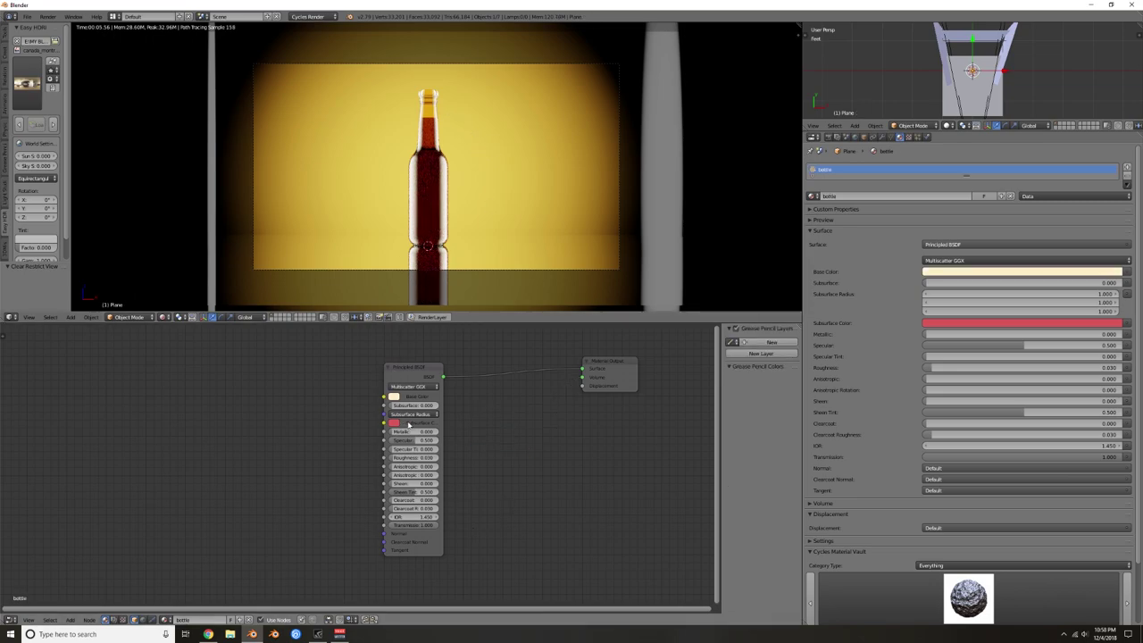
left_click(395, 397)
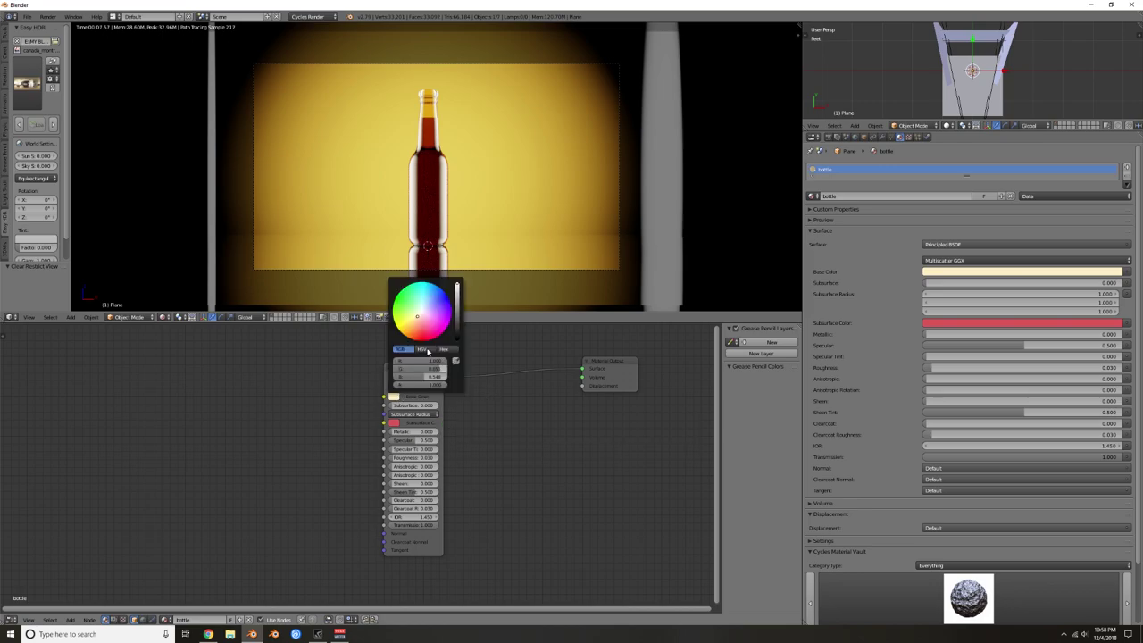
left_click_drag(457, 291, 457, 298)
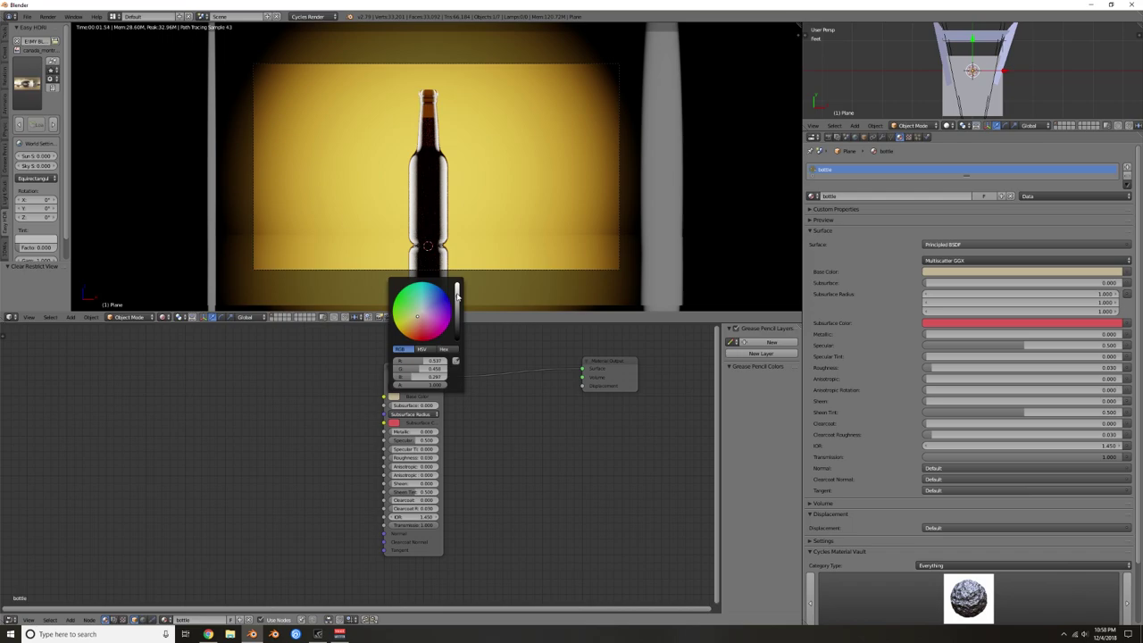
left_click(457, 293)
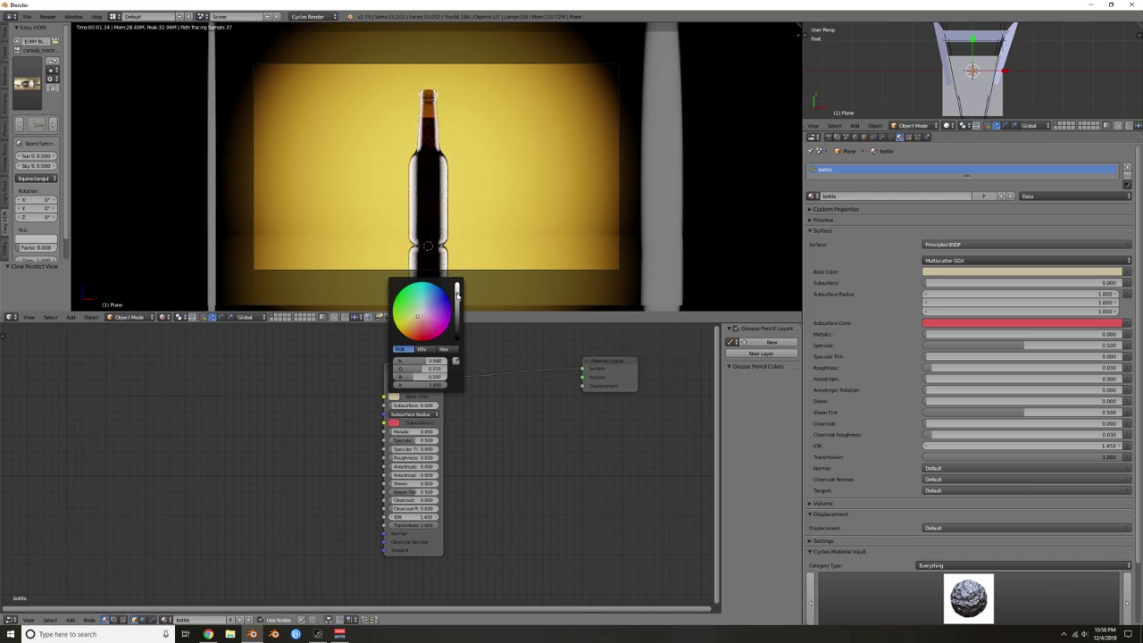
Step: Set a render border in the camera view that tightly encloses the whole bottle from cap to base
key("ctrl+b")
left_click_drag(401, 131, 457, 254)
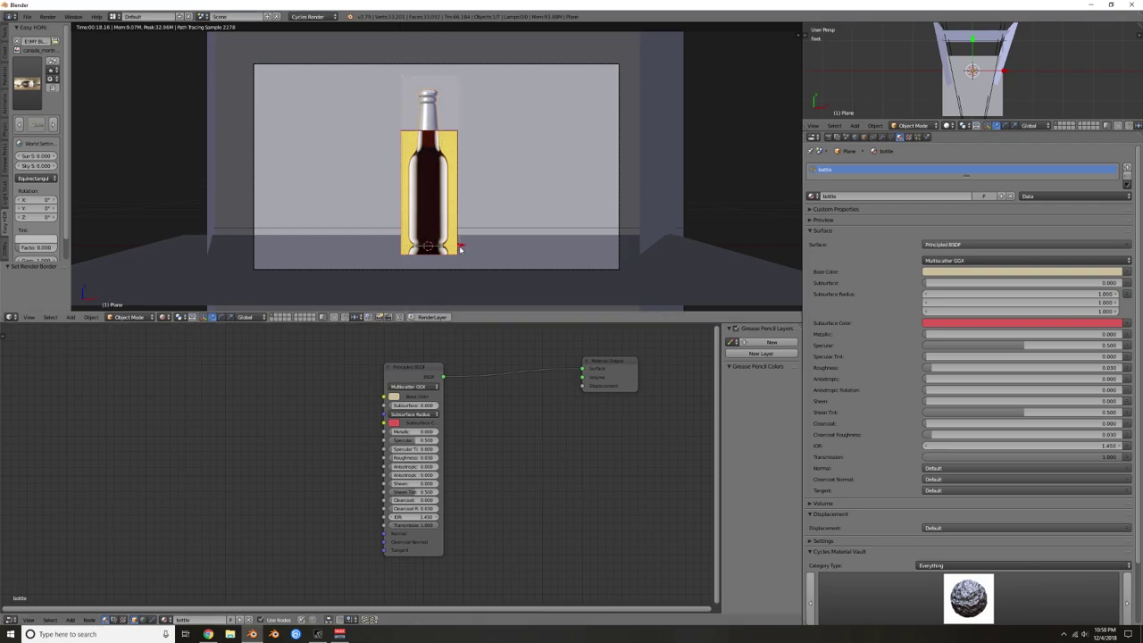
key("ctrl+b")
left_click_drag(460, 248, 402, 76)
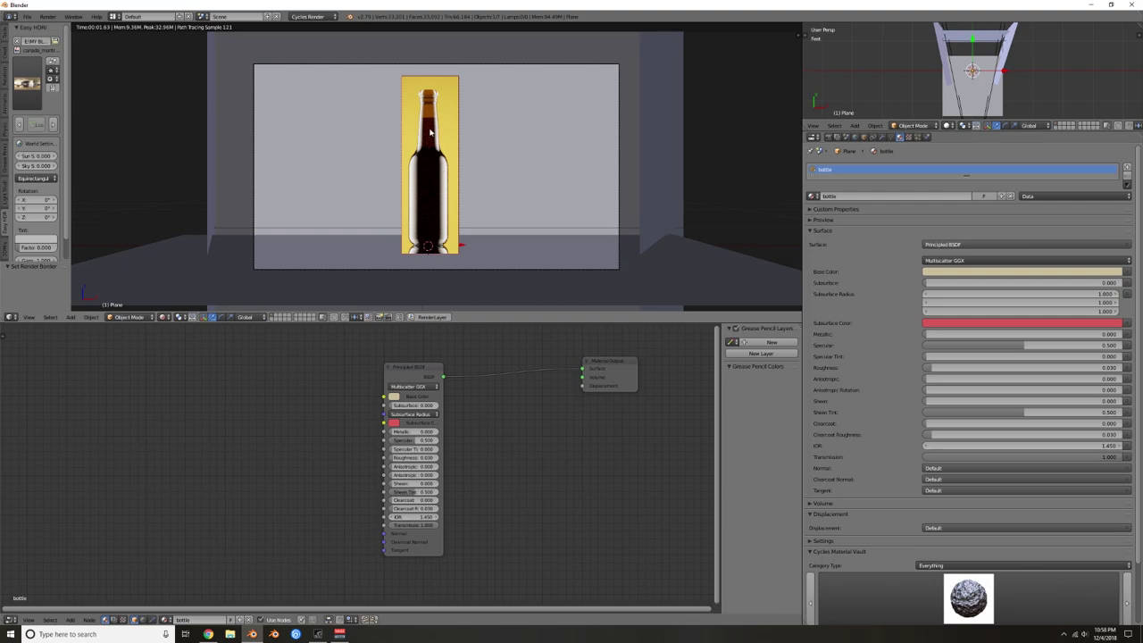
Step: Select the beer and fine-tune the brightness of its Volume Absorption color, keeping a dark orange
right_click(429, 131)
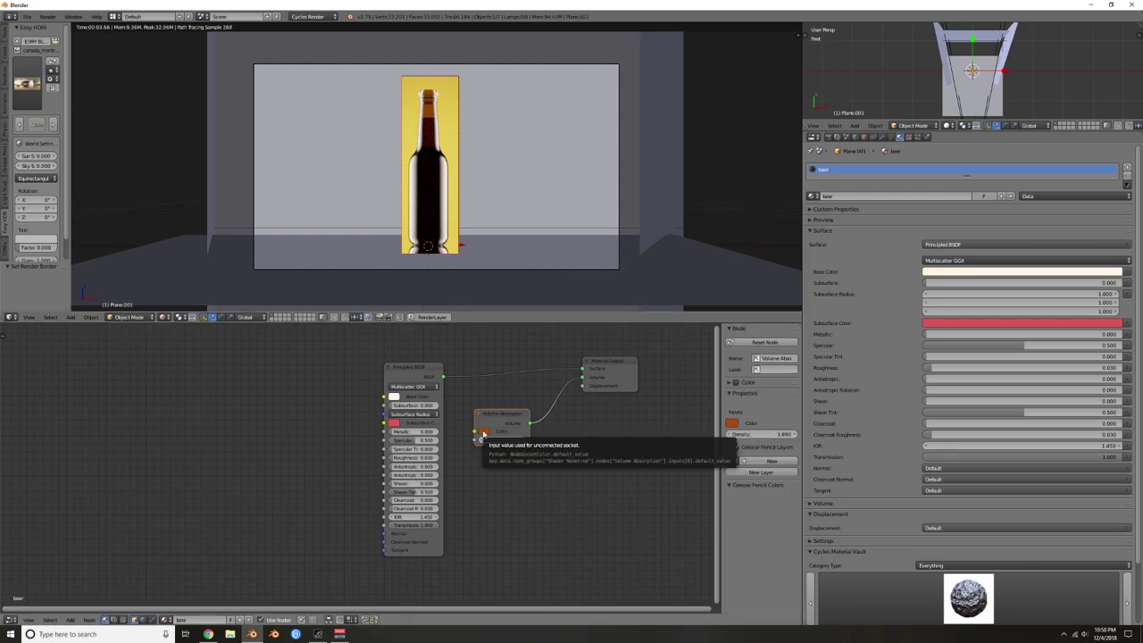
left_click(483, 433)
left_click(547, 328)
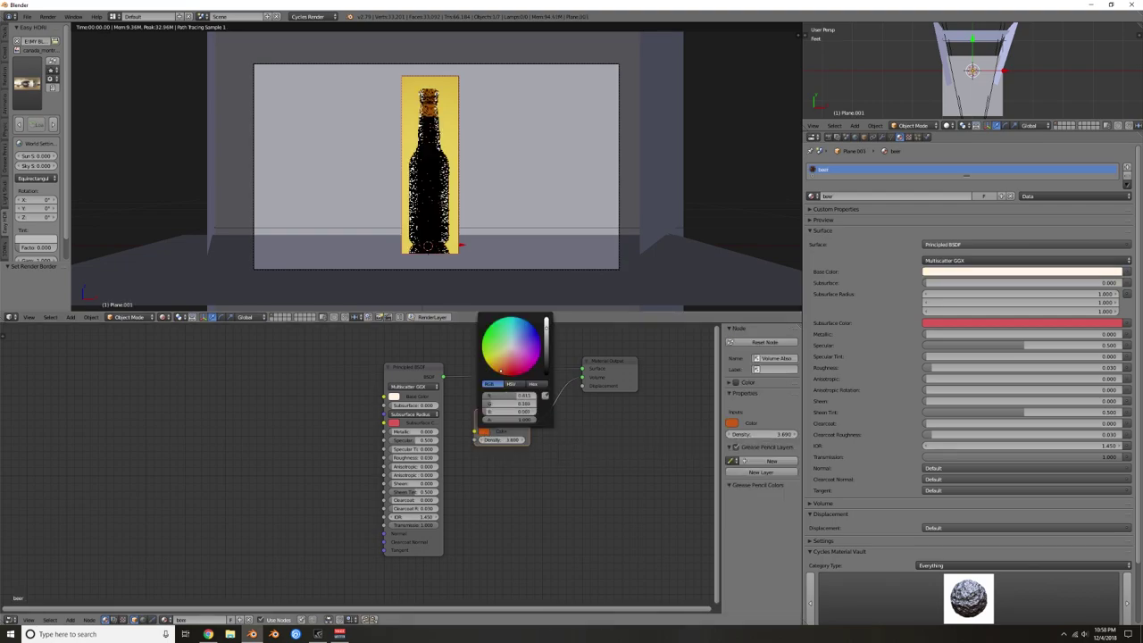
left_click_drag(547, 328, 547, 334)
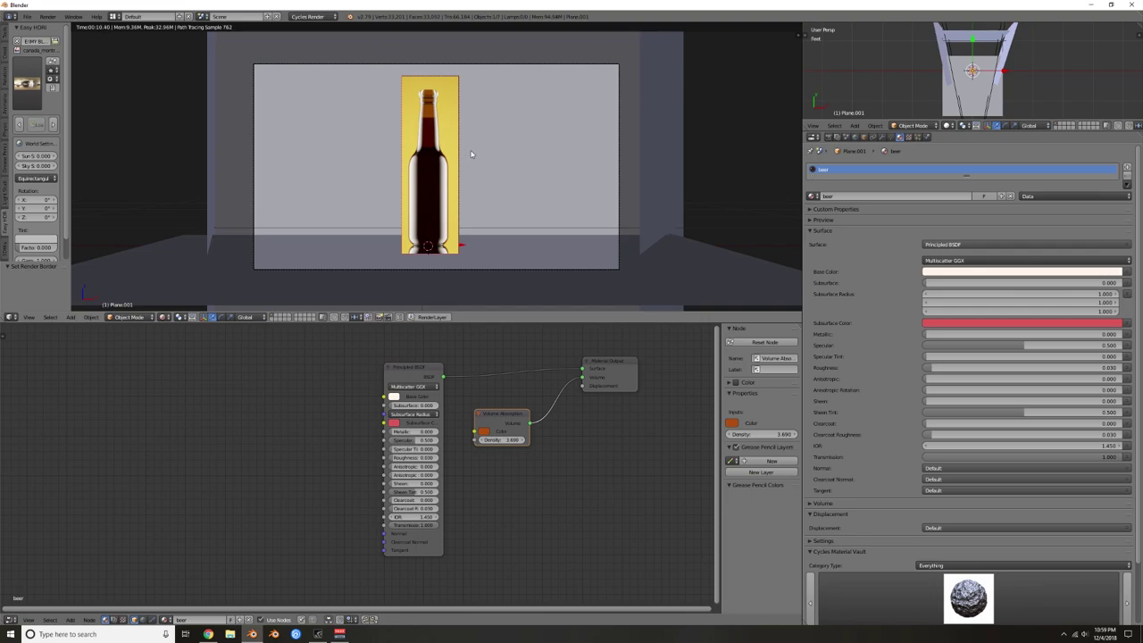
Step: Clear the render border and view the light setup from an angle outside the camera
scroll(471, 155, "down", 5)
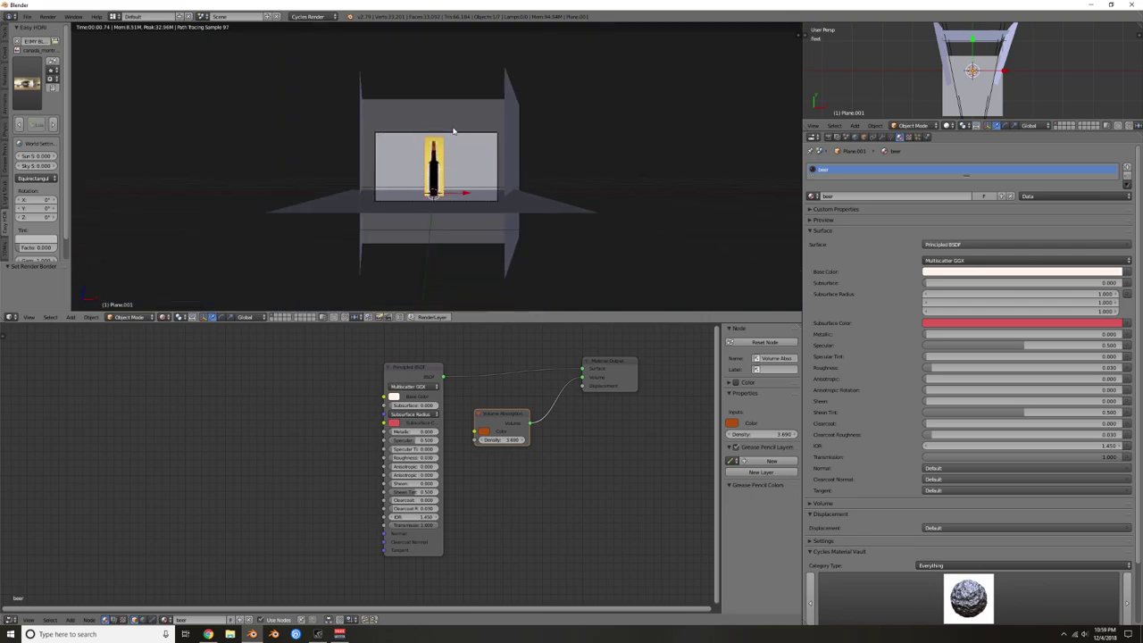
key("ctrl+alt+b")
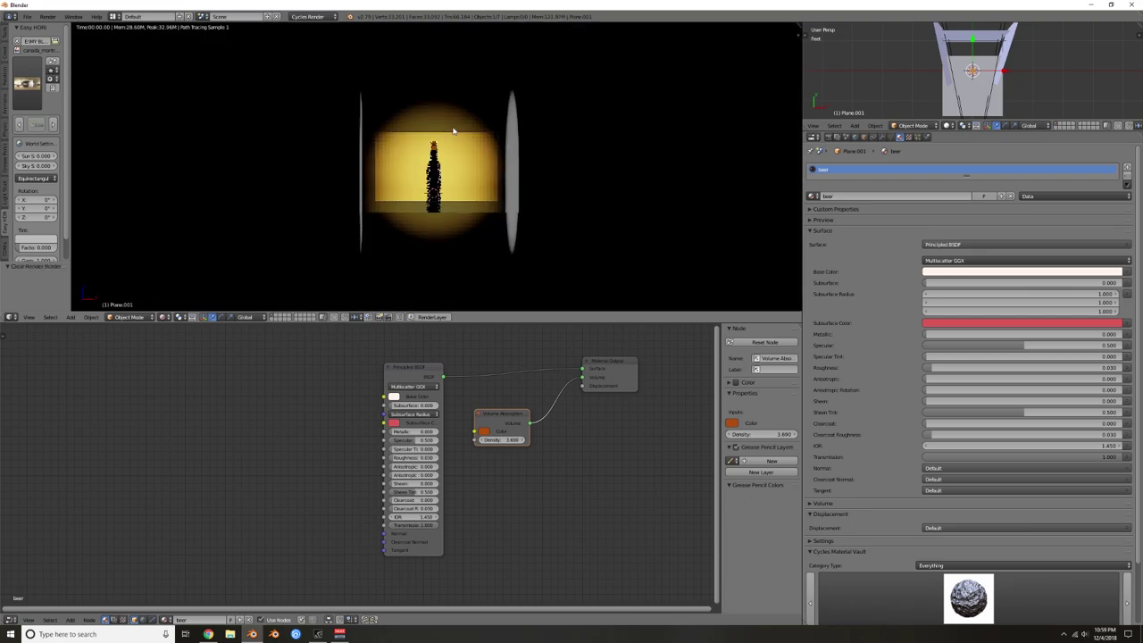
middle_click_drag(527, 105, 565, 145)
scroll(486, 120, "down", 1)
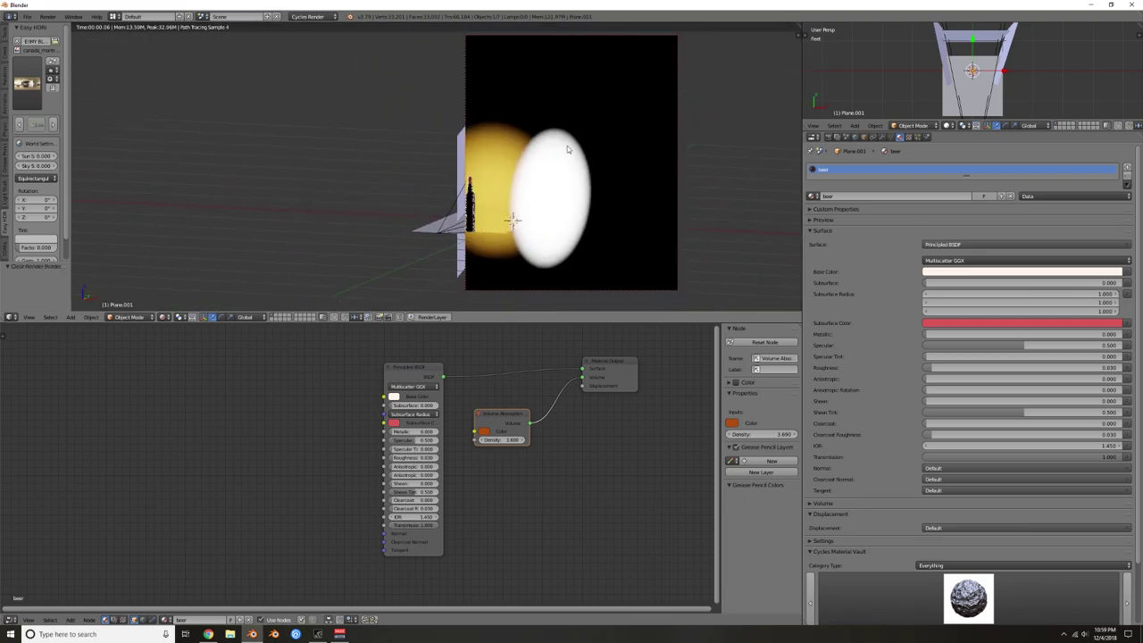
Step: Set the HDRI sky strength to 1 and check the bottle against the environment through the camera
left_click_drag(35, 166, 53, 166)
left_click(40, 167)
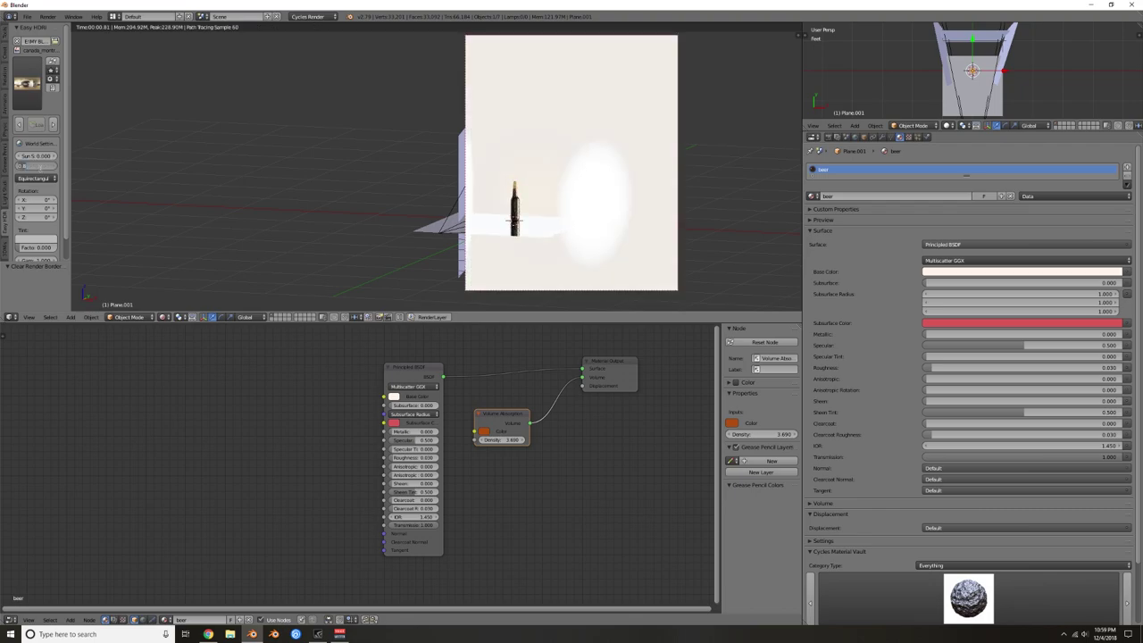
type("1")
key("Return")
middle_click_drag(185, 118, 520, 156)
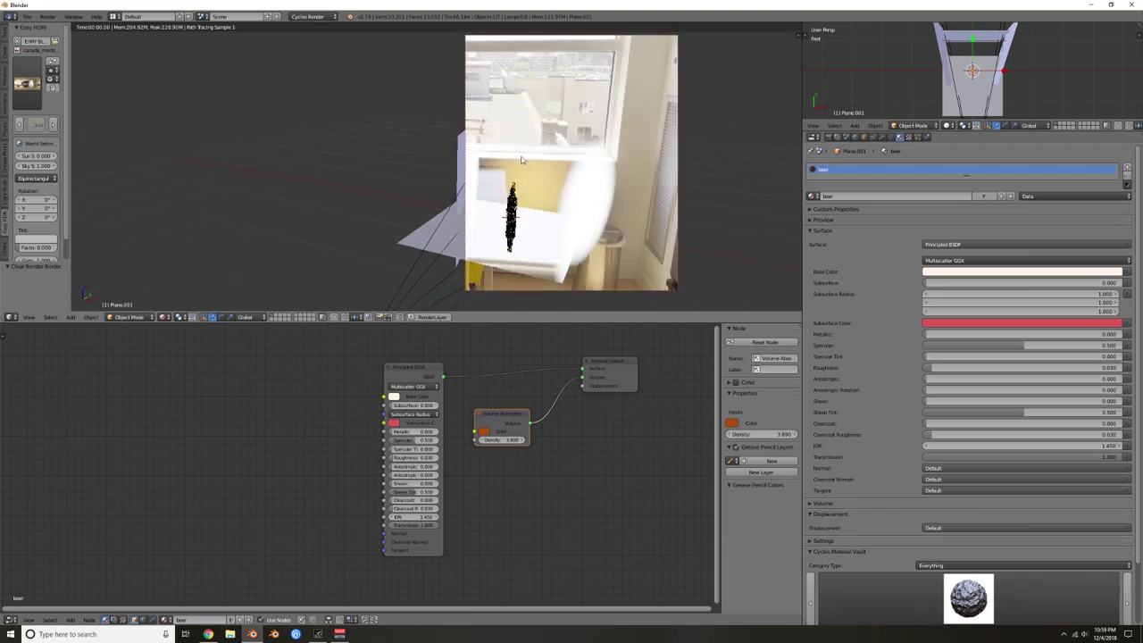
key("KP_0")
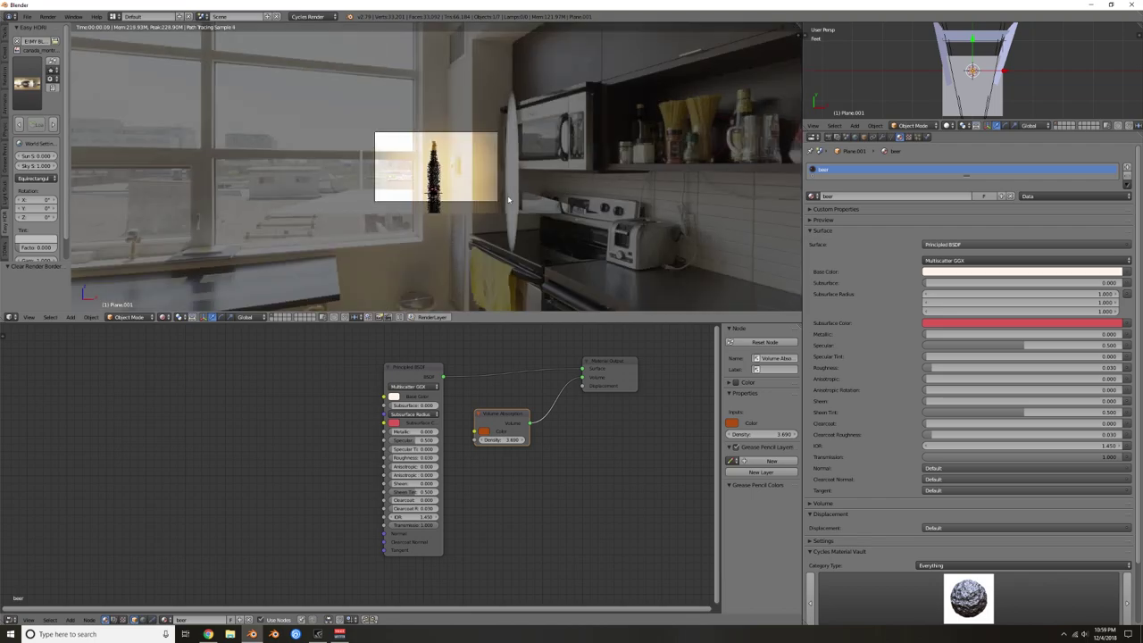
scroll(438, 176, "up", 6)
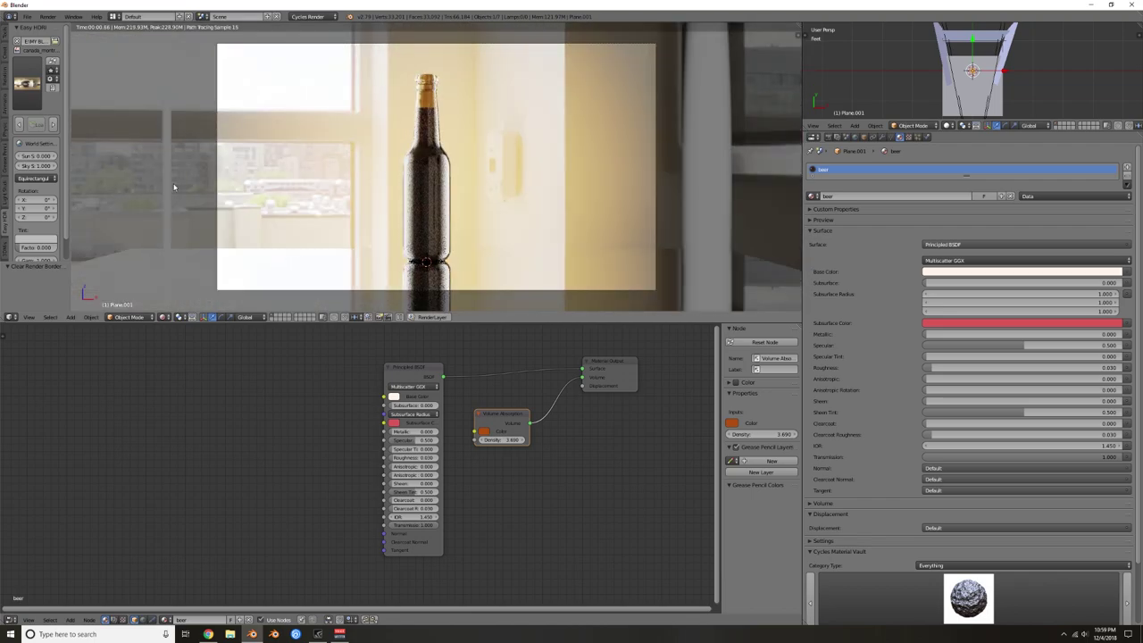
Step: Set the HDRI sky strength back to 0
left_click(42, 164)
type(".")
key("Return")
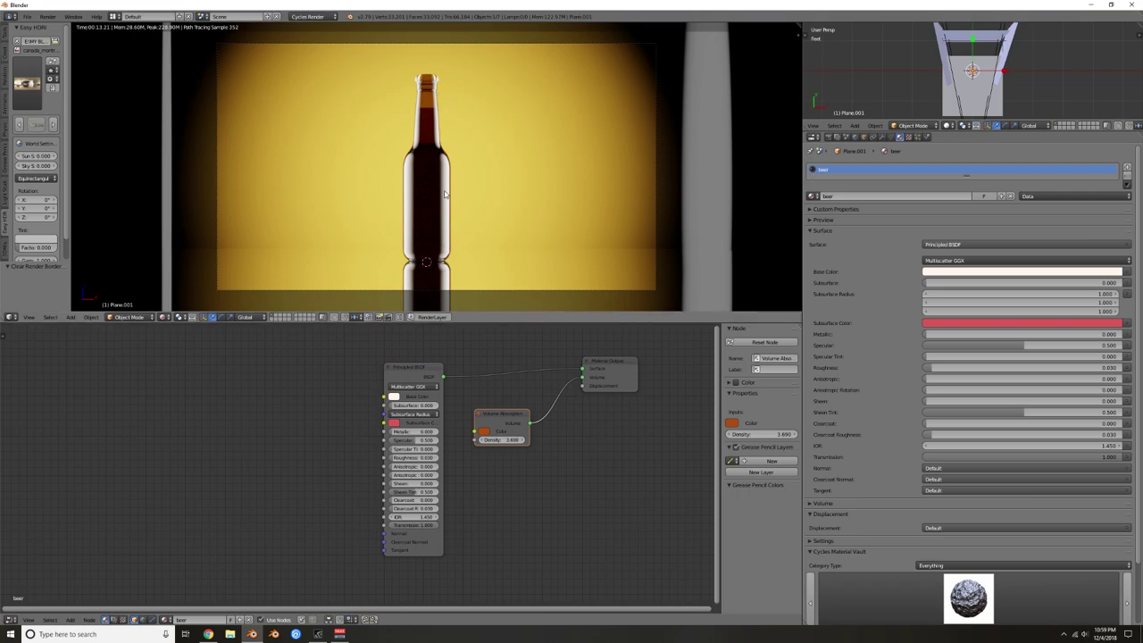
Step: Switch the viewport to solid shading, show only an empty layer, and add a UV sphere there
key("shift+z")
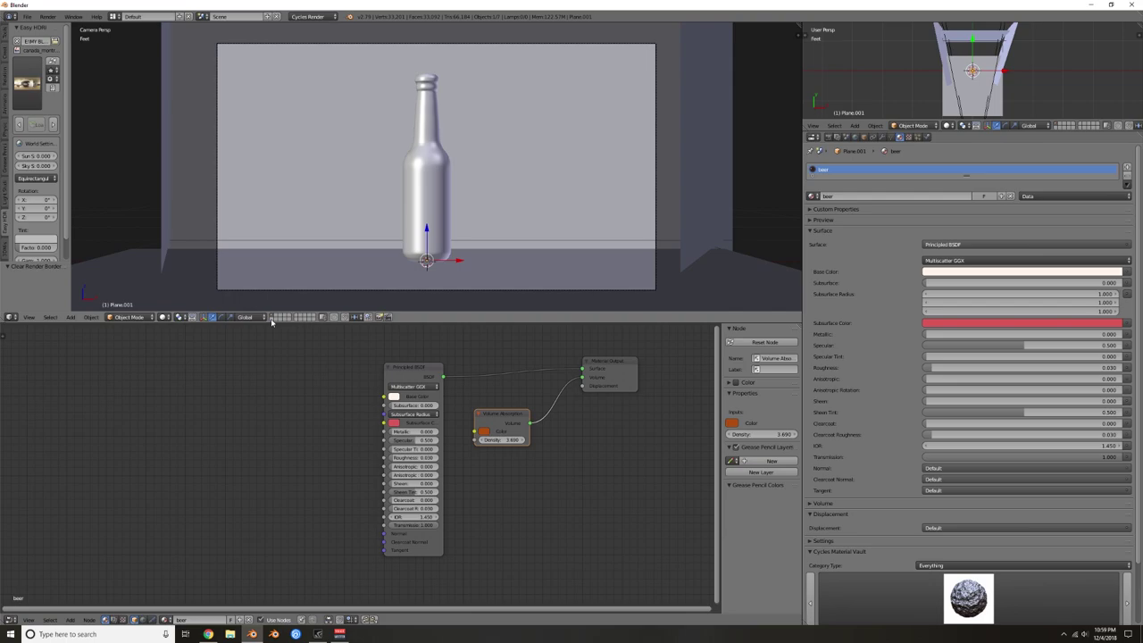
left_click(272, 320)
scroll(413, 239, "down", 2)
key("shift+a")
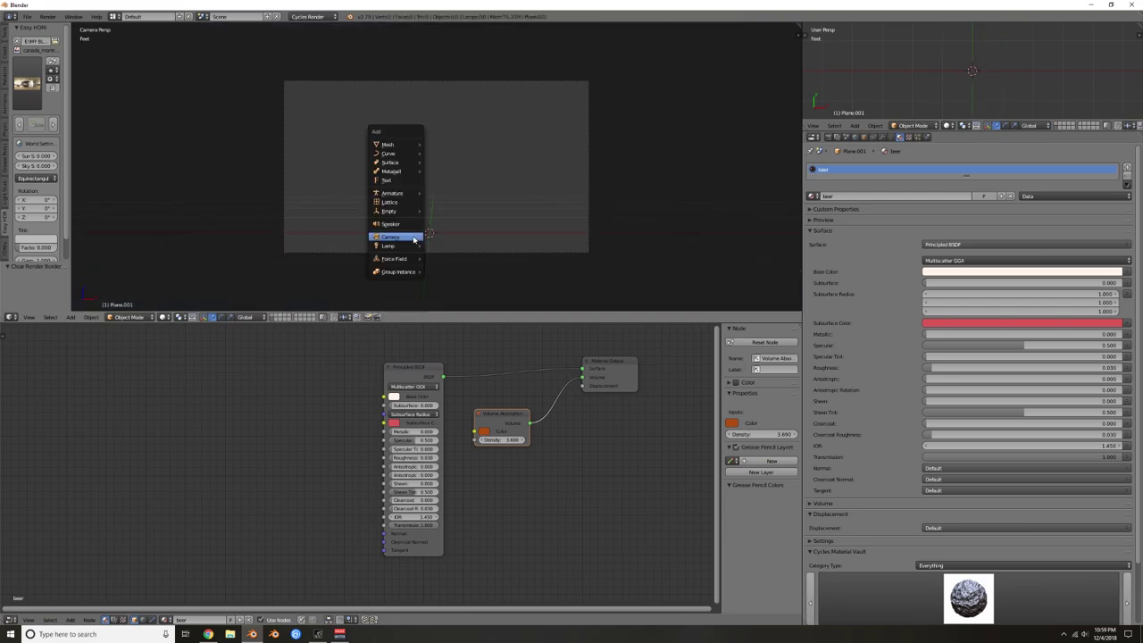
mouse_move(392, 145)
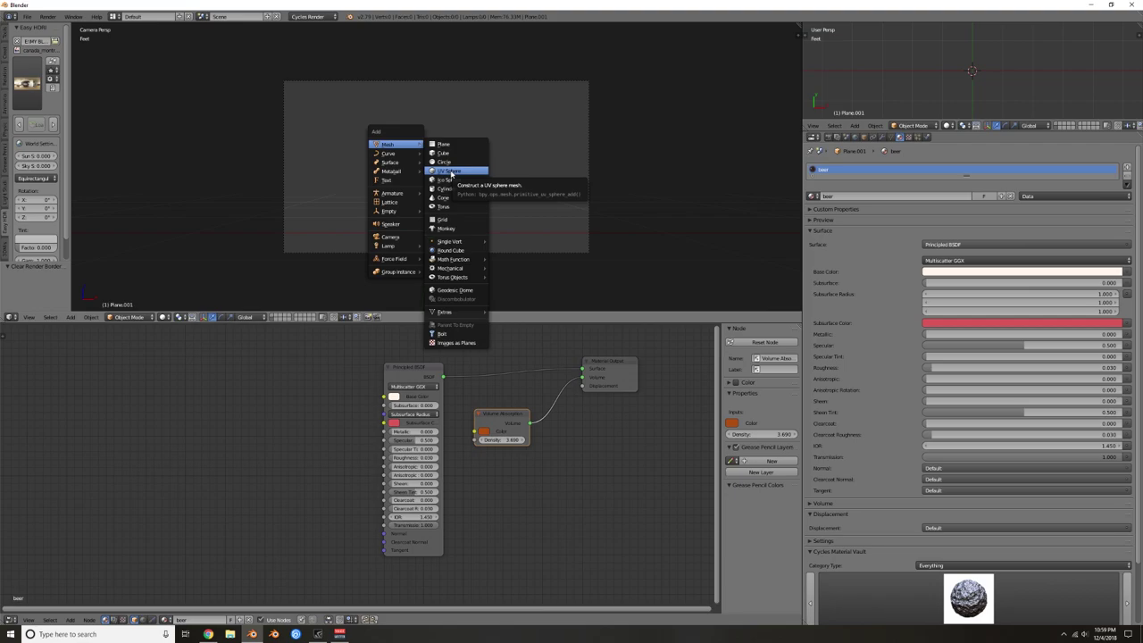
left_click(451, 171)
scroll(460, 214, "down", 2)
Step: Scale the sphere down to about 0.157 and give it smooth shading
key("s")
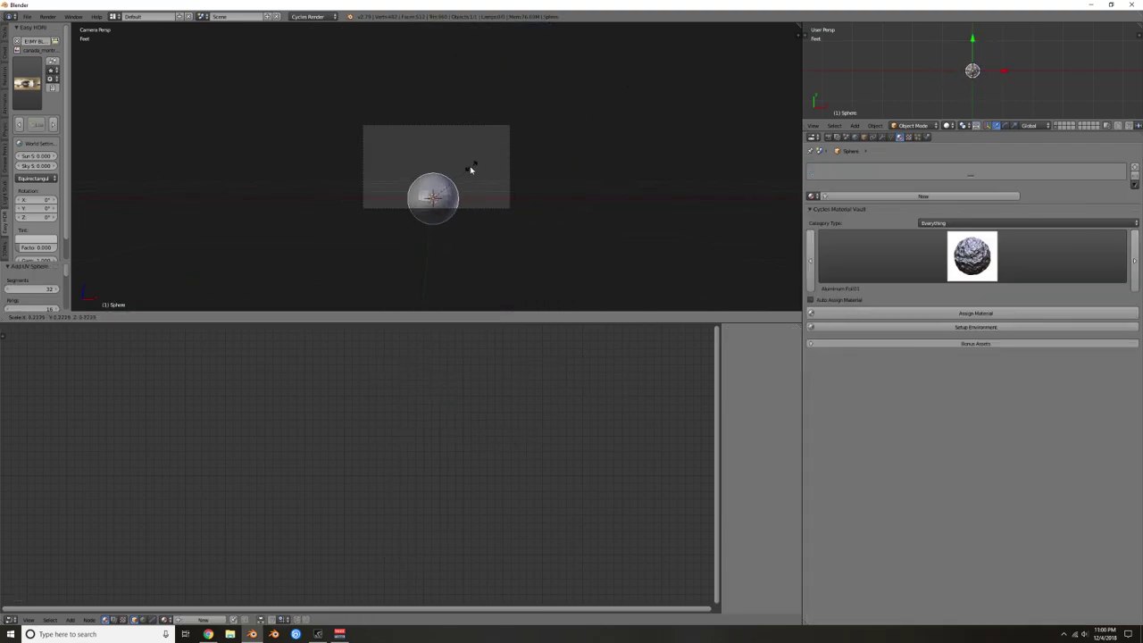
left_click(459, 176)
middle_click_drag(459, 176, 515, 155)
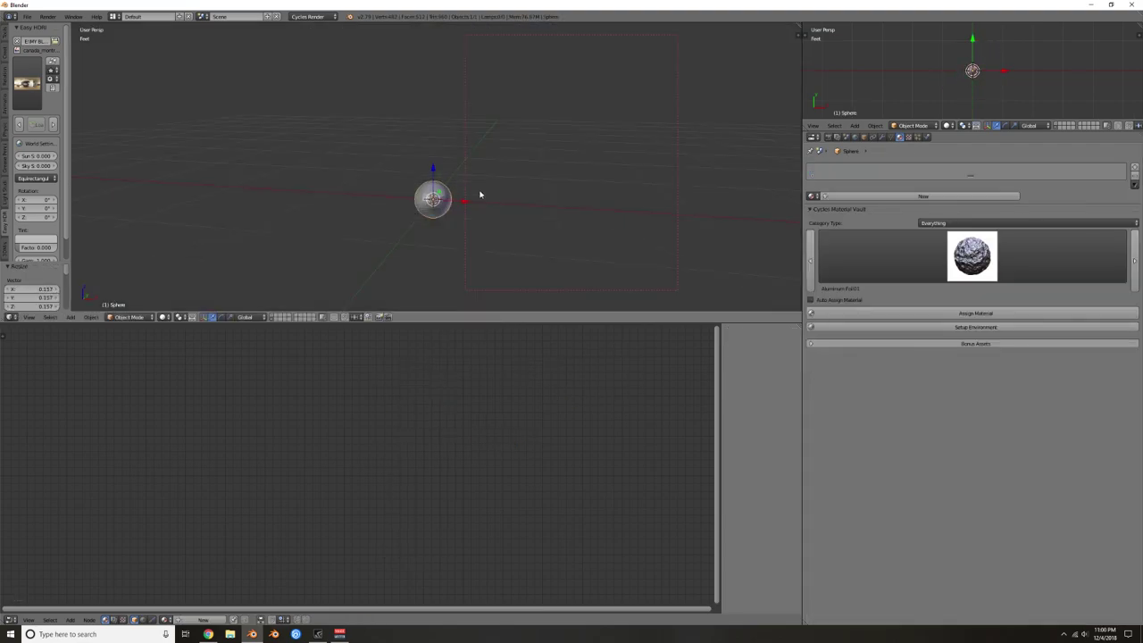
scroll(479, 193, "up", 4)
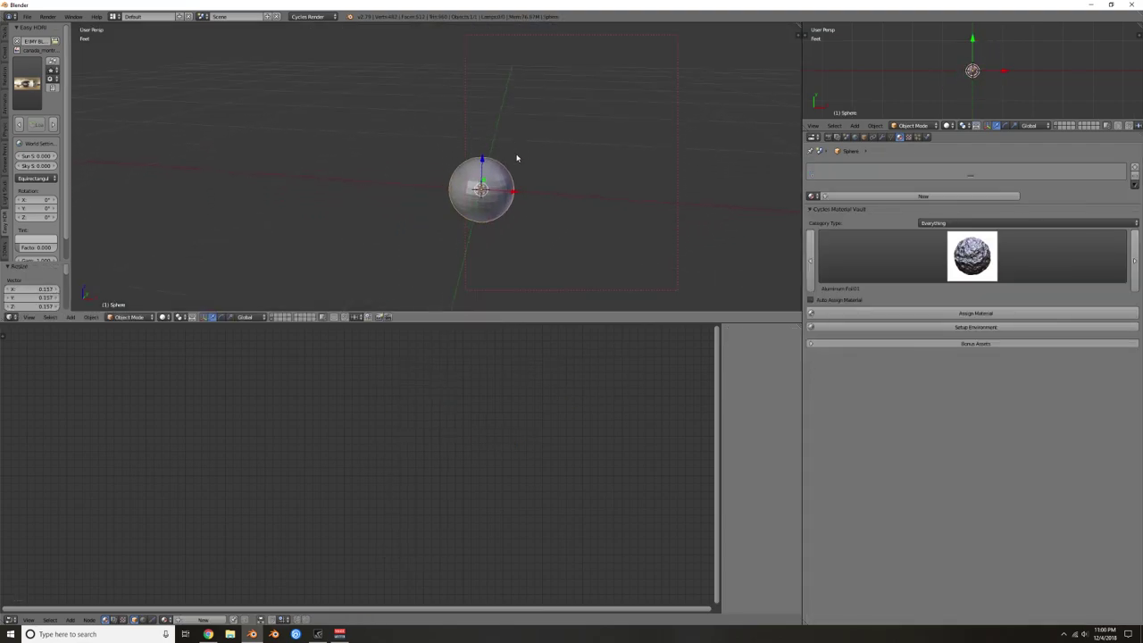
left_click(4, 32)
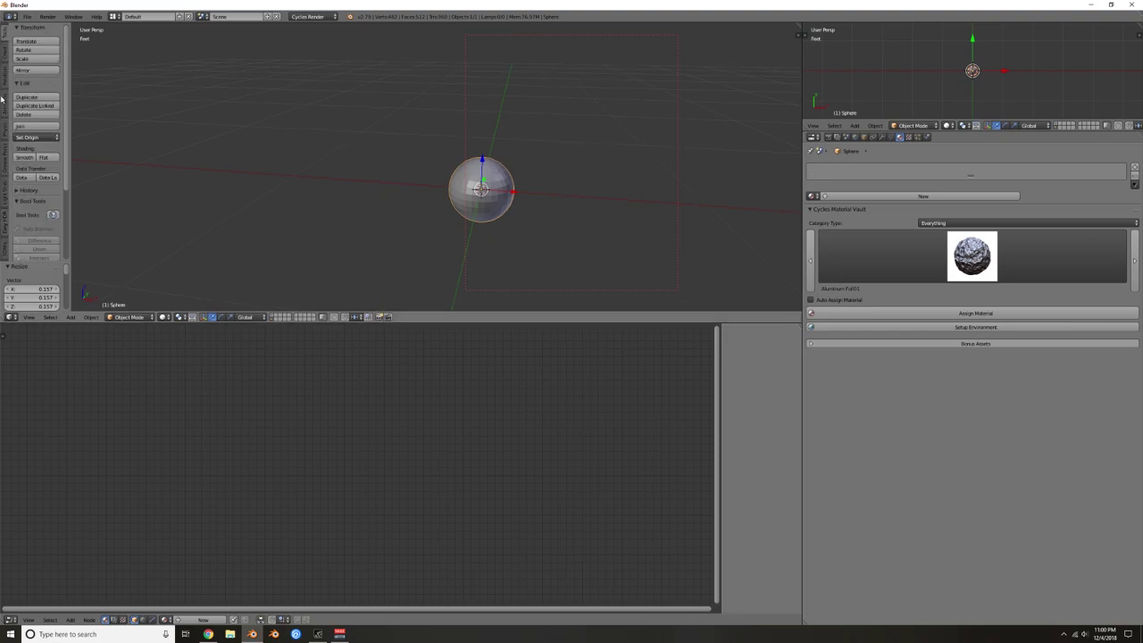
left_click(24, 159)
Step: Enter Edit Mode on the sphere and select its top pole vertex in vertex select mode
scroll(545, 173, "up", 3)
key("Tab")
middle_click_drag(510, 153, 509, 173)
right_click(517, 163)
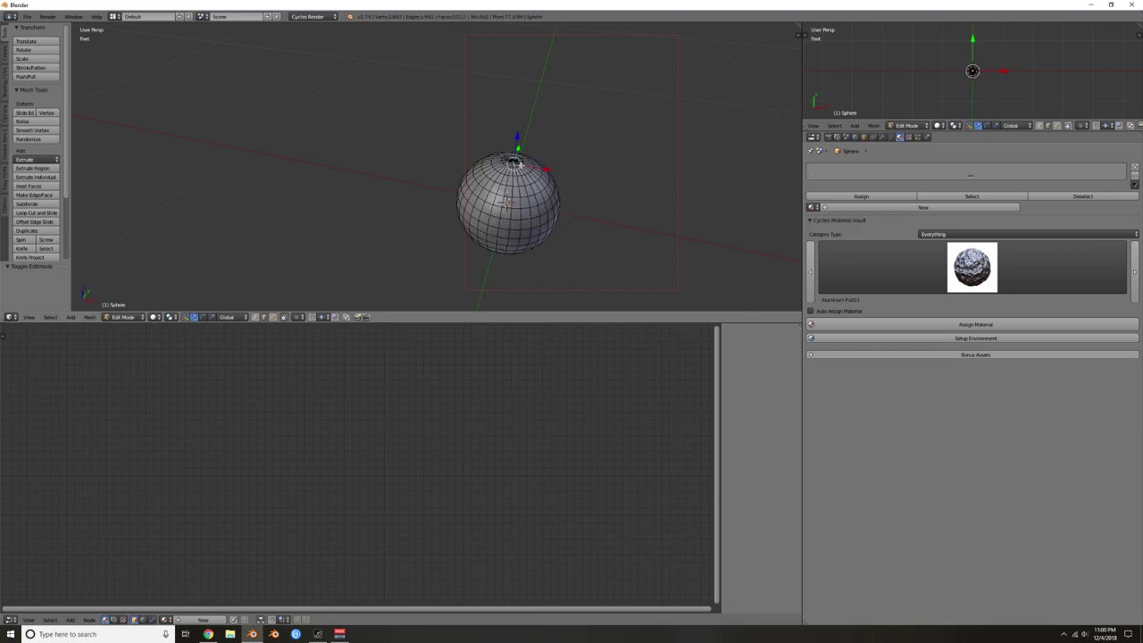
key("ctrl+Tab")
left_click(534, 170)
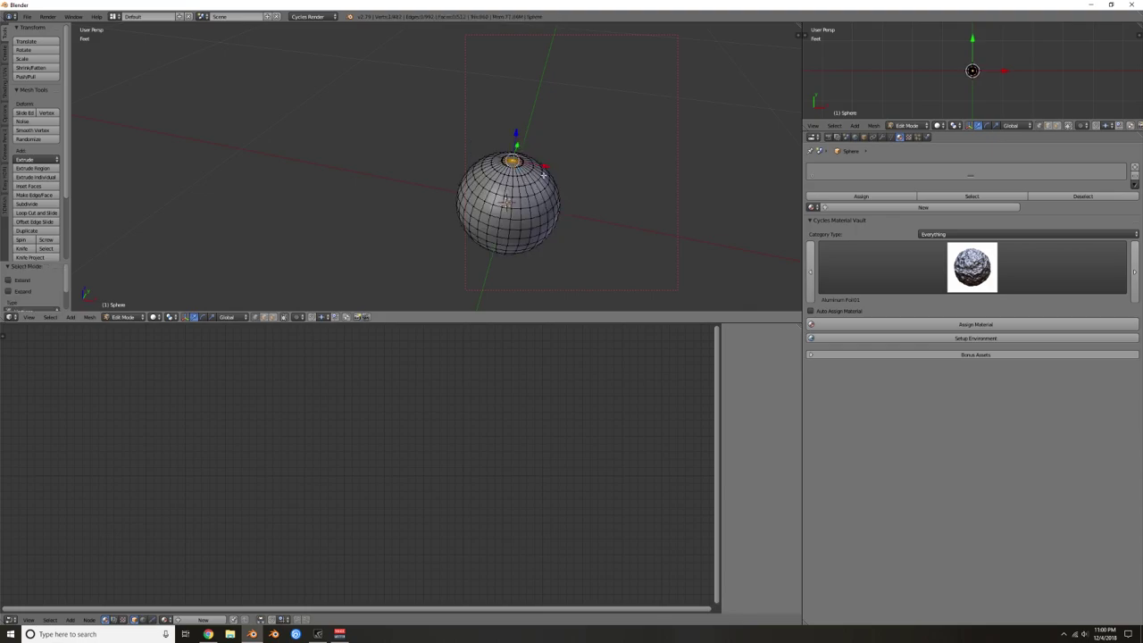
scroll(537, 171, "up", 2)
Step: Turn on proportional editing for the sphere and switch the view to orthographic
key("g")
right_click(575, 142)
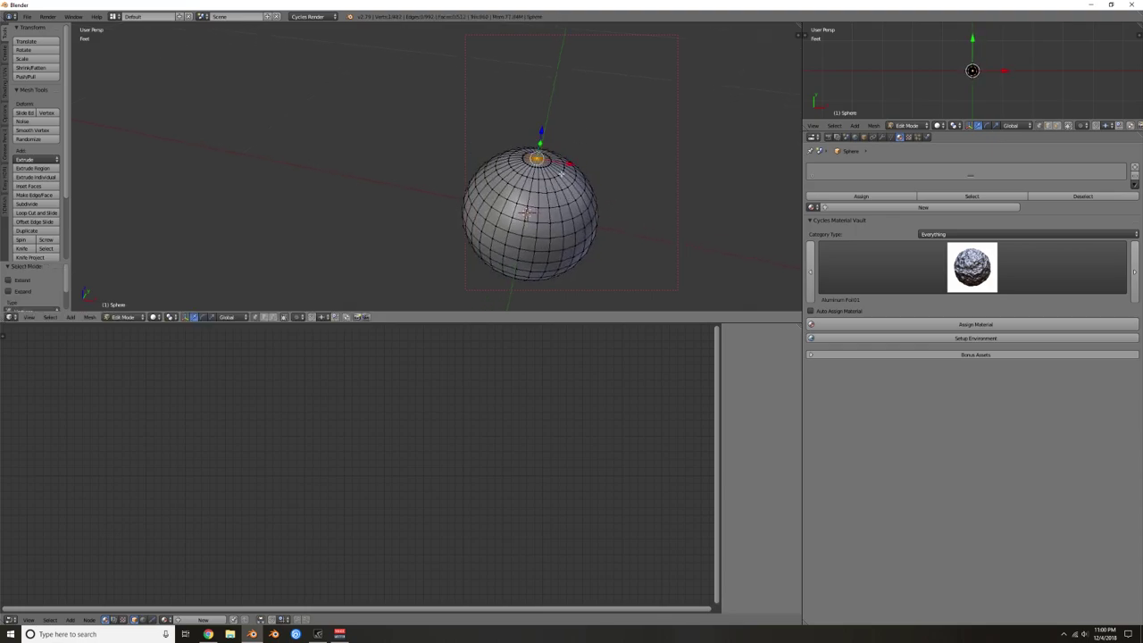
key("o")
middle_click_drag(597, 171, 568, 154)
scroll(583, 172, "down", 2)
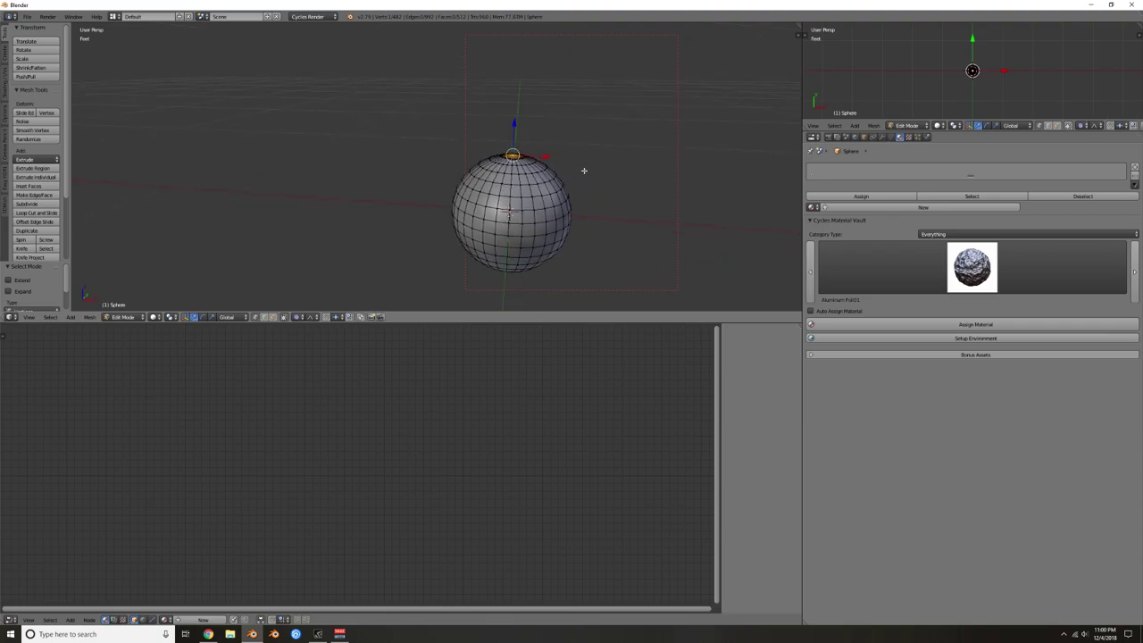
key("KP_5")
scroll(586, 145, "down", 2)
Step: Pull the top vertex up about 1.85 feet with a widened proportional influence to form a teardrop shape
key("g")
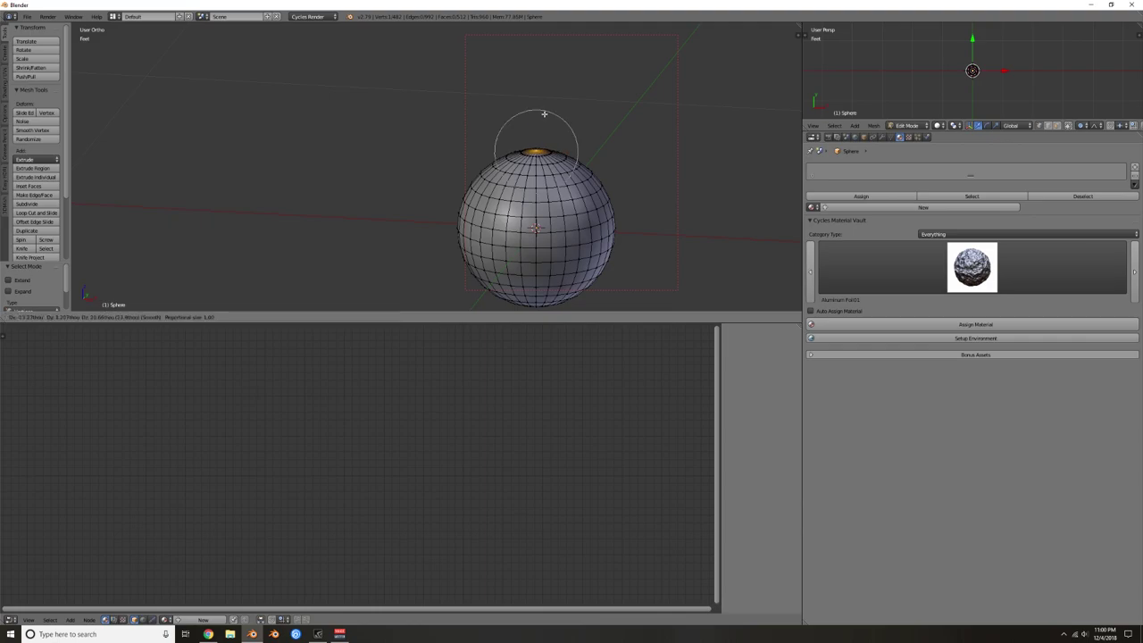
scroll(546, 100, "up", 6)
scroll(546, 72, "down", 4)
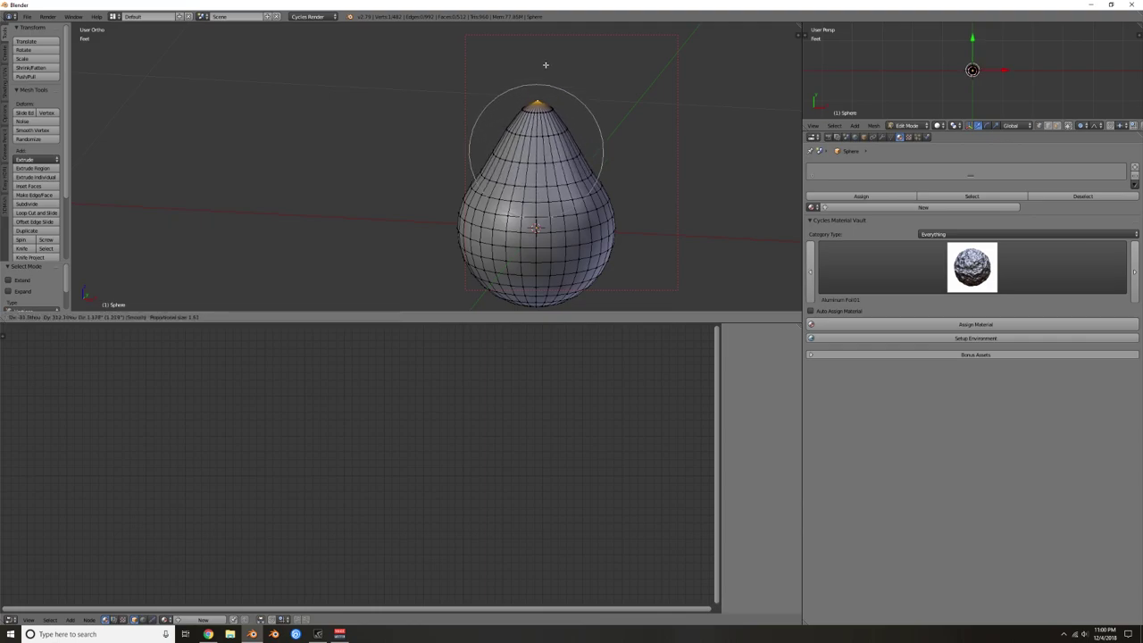
scroll(544, 44, "down", 6)
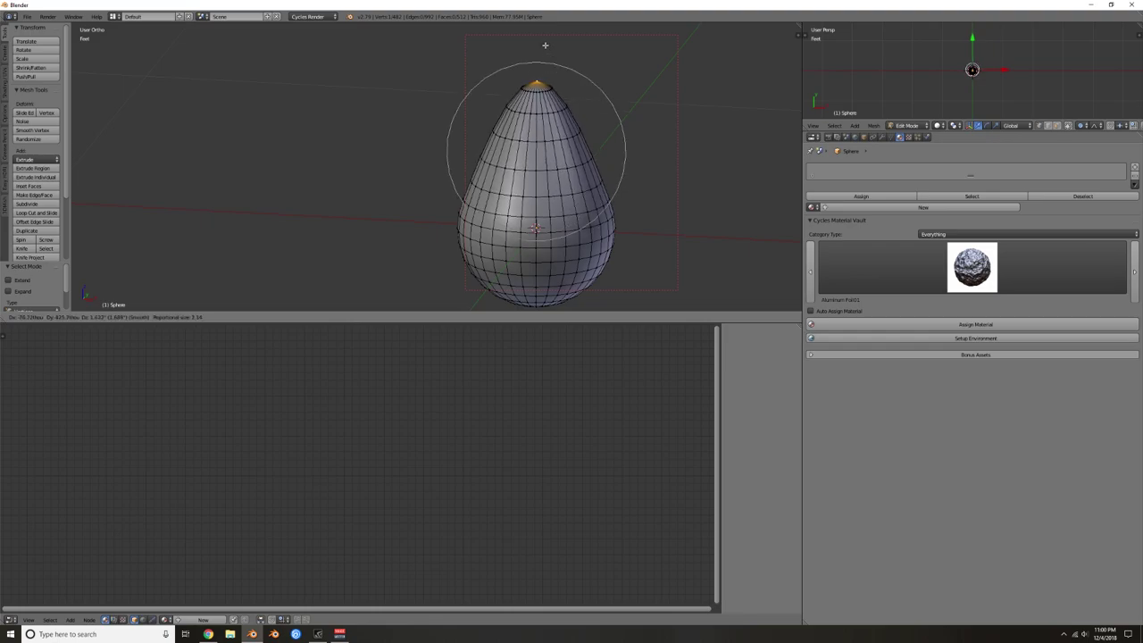
left_click(546, 36)
middle_click_drag(545, 36, 634, 111)
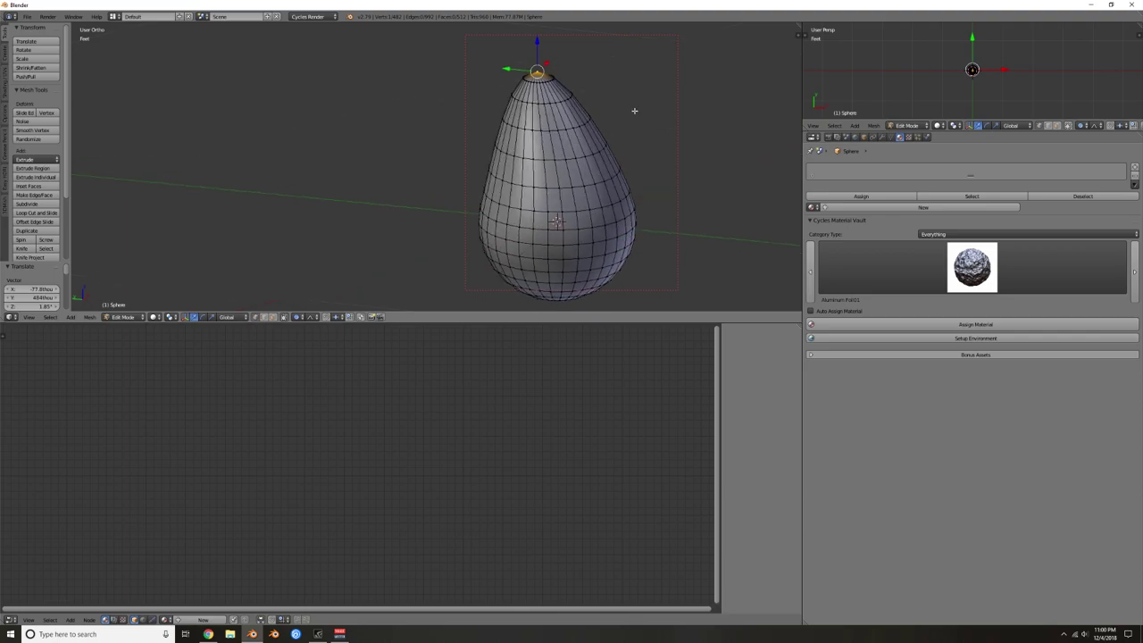
Step: Nudge two side vertices of the droplet with proportional editing to make its outline slightly irregular
right_click(485, 205)
key("g")
left_click(494, 196)
middle_click_drag(612, 198, 514, 202)
right_click(513, 202)
key("g")
scroll(515, 201, "up", 6)
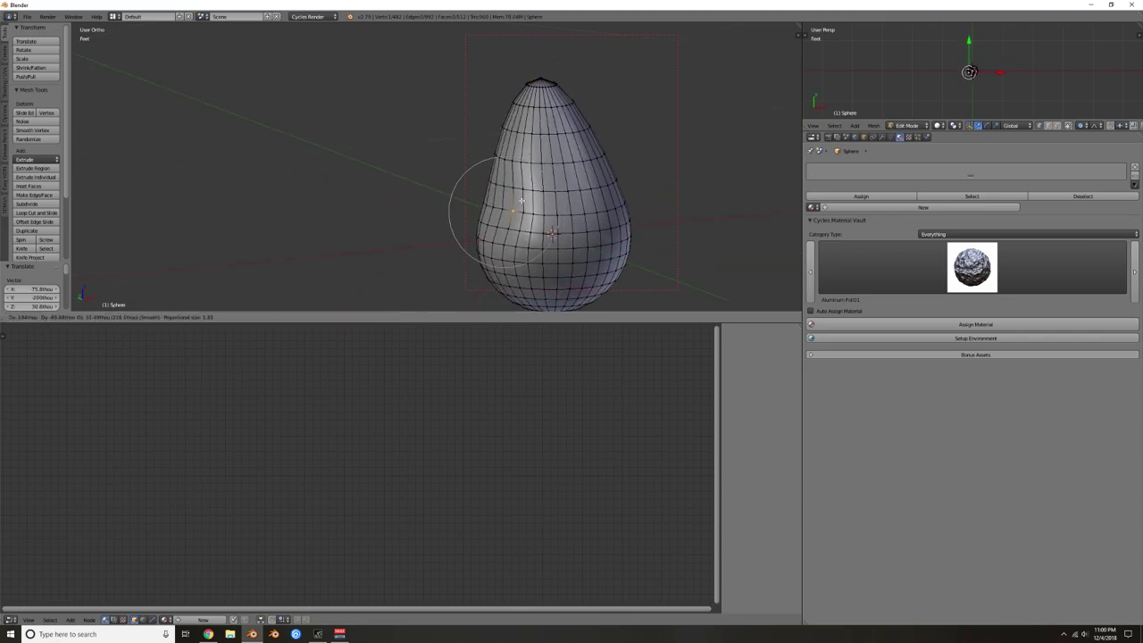
left_click(519, 201)
Step: Shift several more vertices around the droplet's other side with proportional editing to dent its surface unevenly
middle_click_drag(678, 239, 607, 257)
middle_click_drag(607, 257, 545, 183, "shift")
right_click(529, 170)
key("g")
left_click(536, 157)
right_click(576, 89)
key("g")
left_click(572, 92)
right_click(537, 106)
key("g")
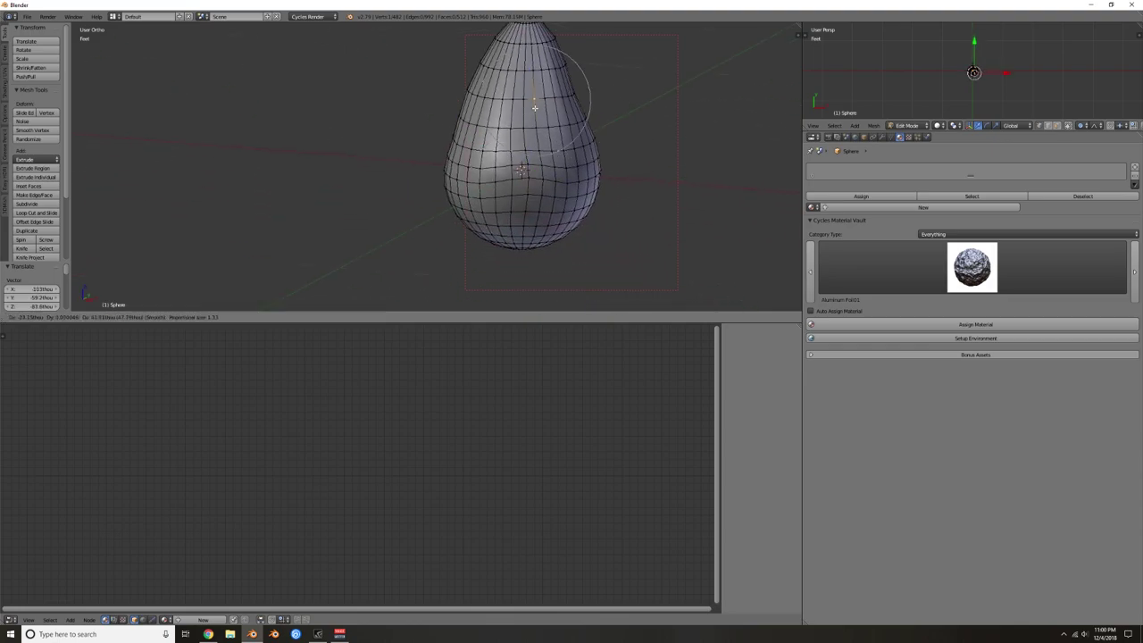
left_click(531, 103)
right_click(584, 143)
key("g")
left_click(575, 147)
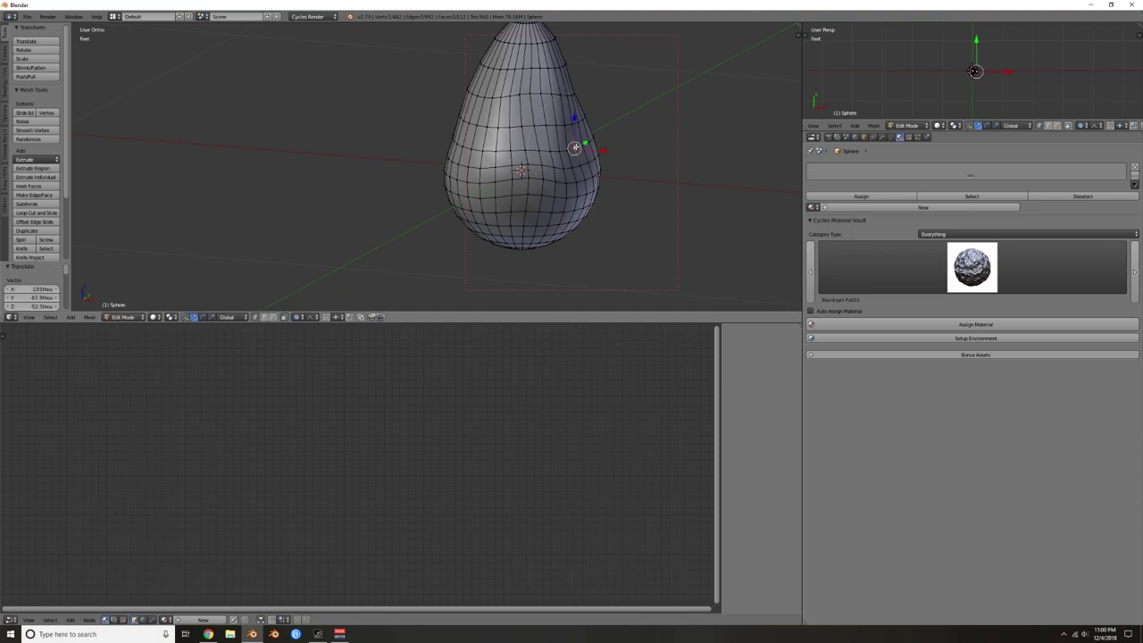
Step: Move the droplet's top pole vertex along Z without proportional editing, and return to Object Mode in front view
scroll(595, 146, "down", 2)
middle_click_drag(594, 146, 535, 67)
right_click(528, 56)
right_click(533, 51)
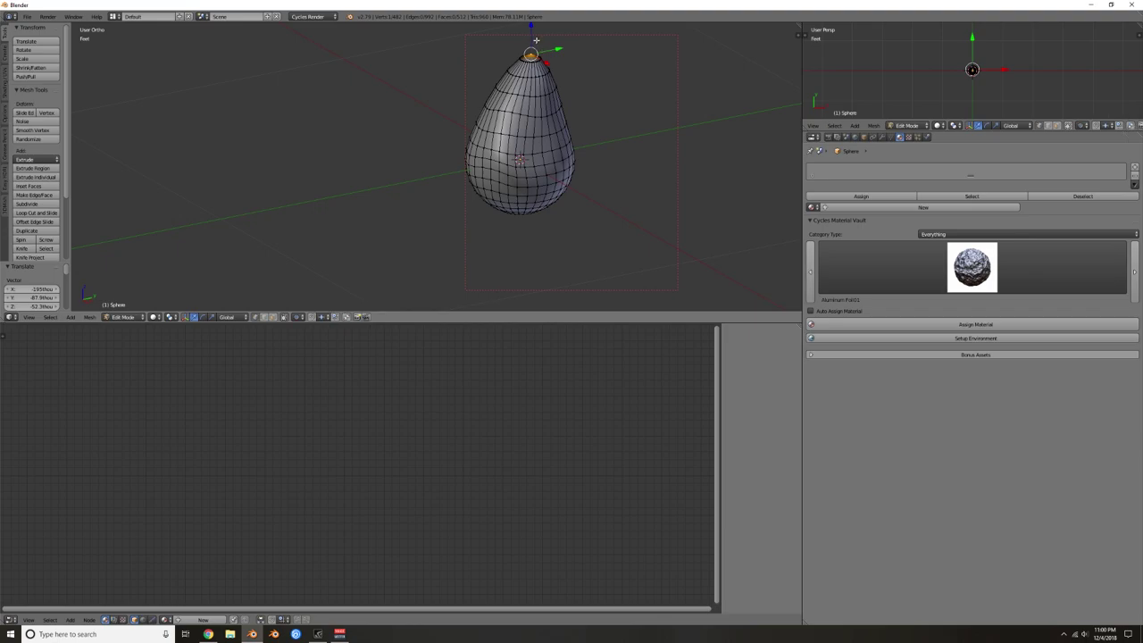
key("g")
key("z")
left_click(535, 42)
middle_click_drag(535, 43, 565, 130)
key("Tab")
key("KP_1")
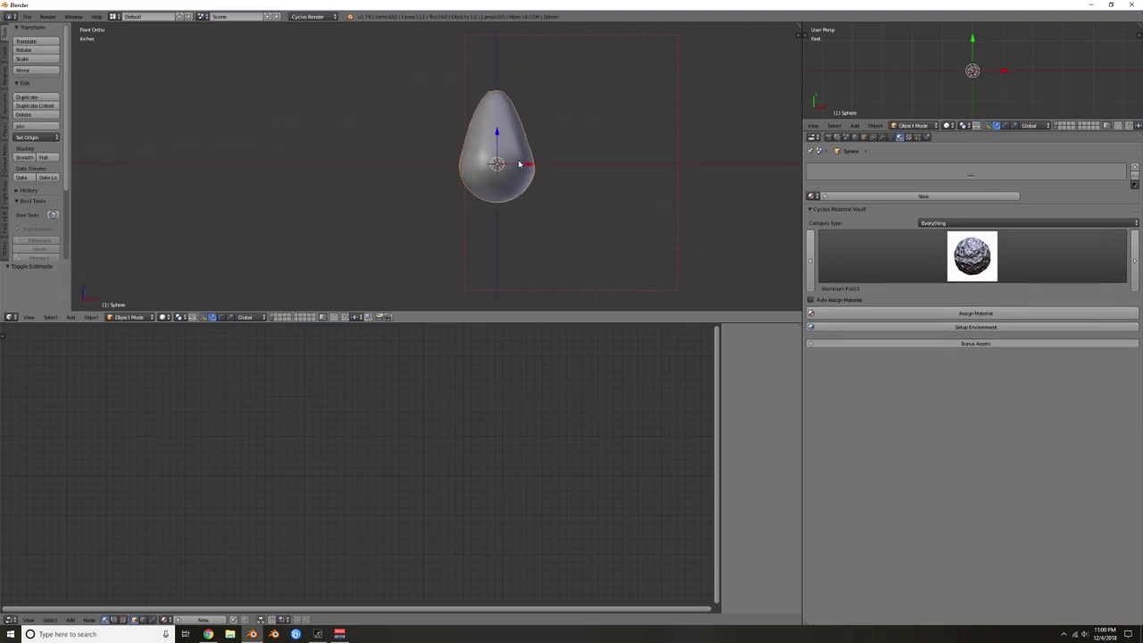
Step: Duplicate the droplet beside the original and enter Edit Mode on the copy
key("shift+d")
left_click(605, 163)
key("Tab")
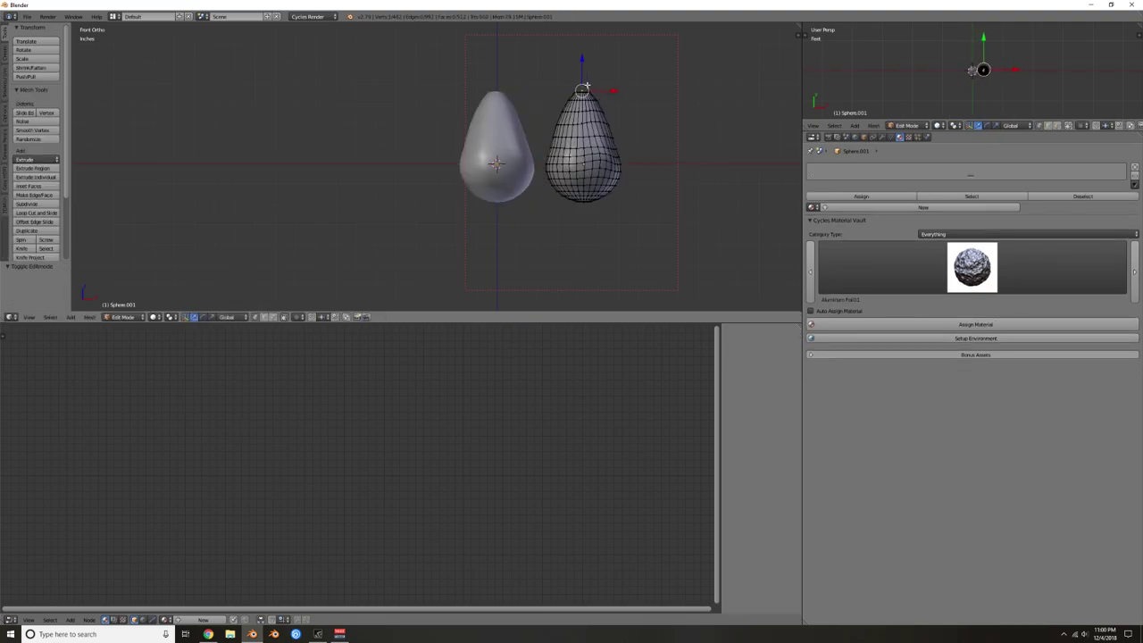
Step: Lower the copy's top vertex about 1.04 inches with widened proportional influence for a shorter droplet, and return to Object Mode
key("o")
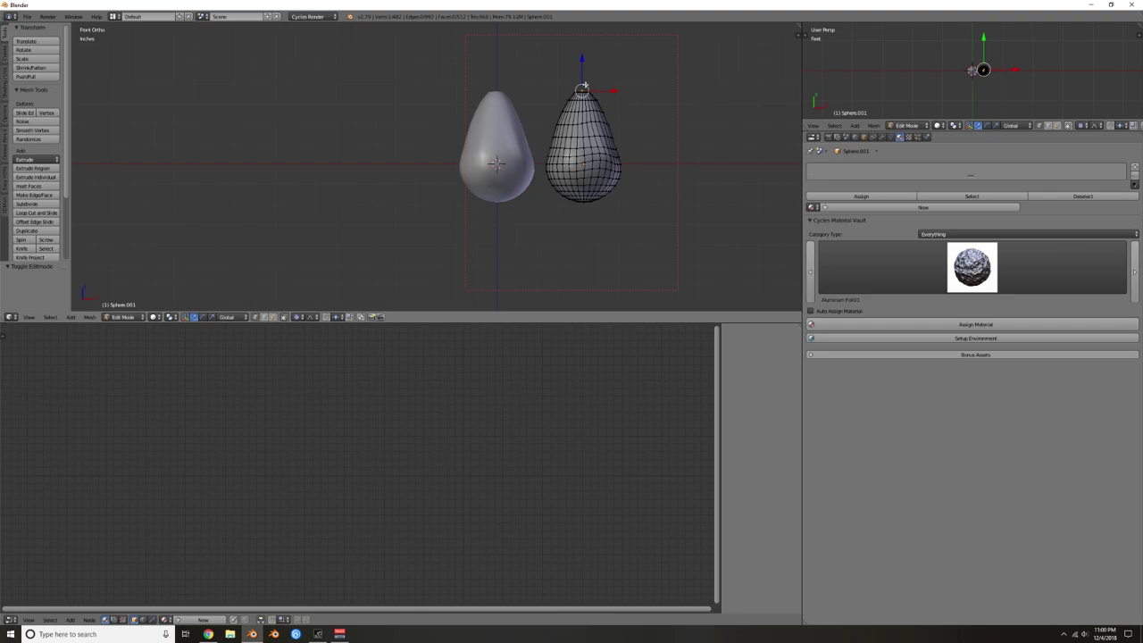
key("g")
scroll(589, 89, "down", 5)
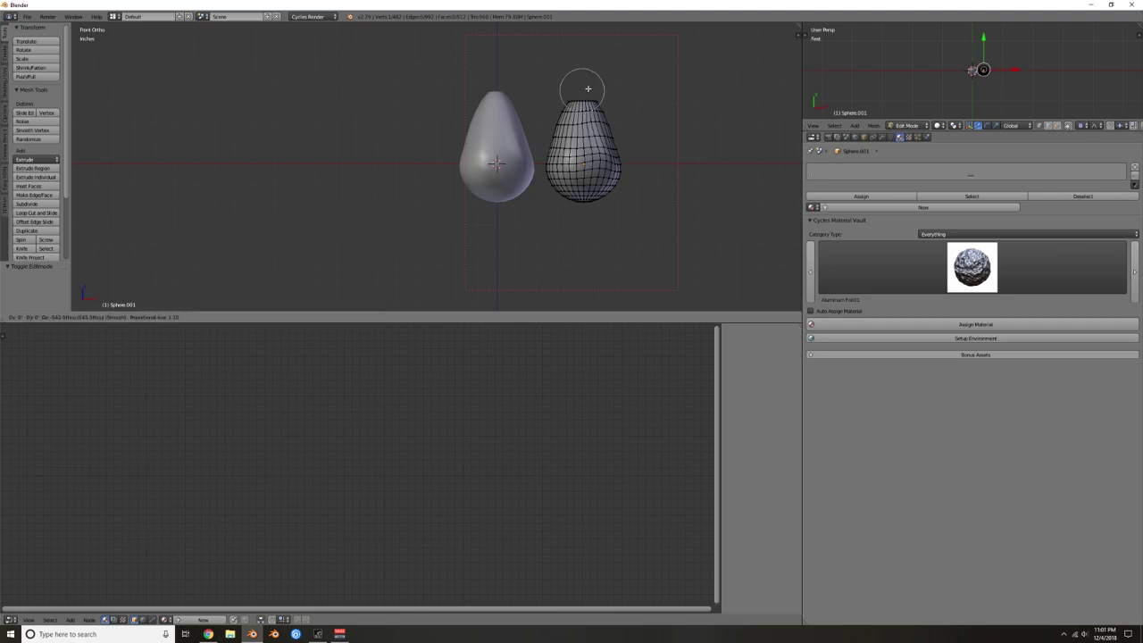
scroll(591, 96, "down", 4)
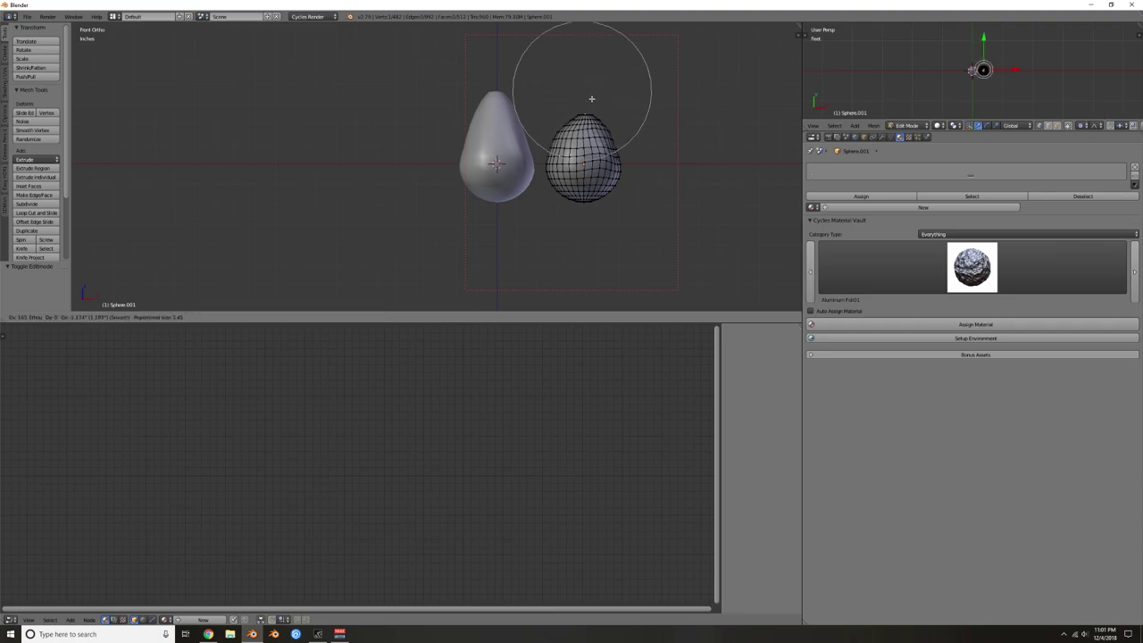
left_click(598, 97)
middle_click_drag(598, 97, 611, 148)
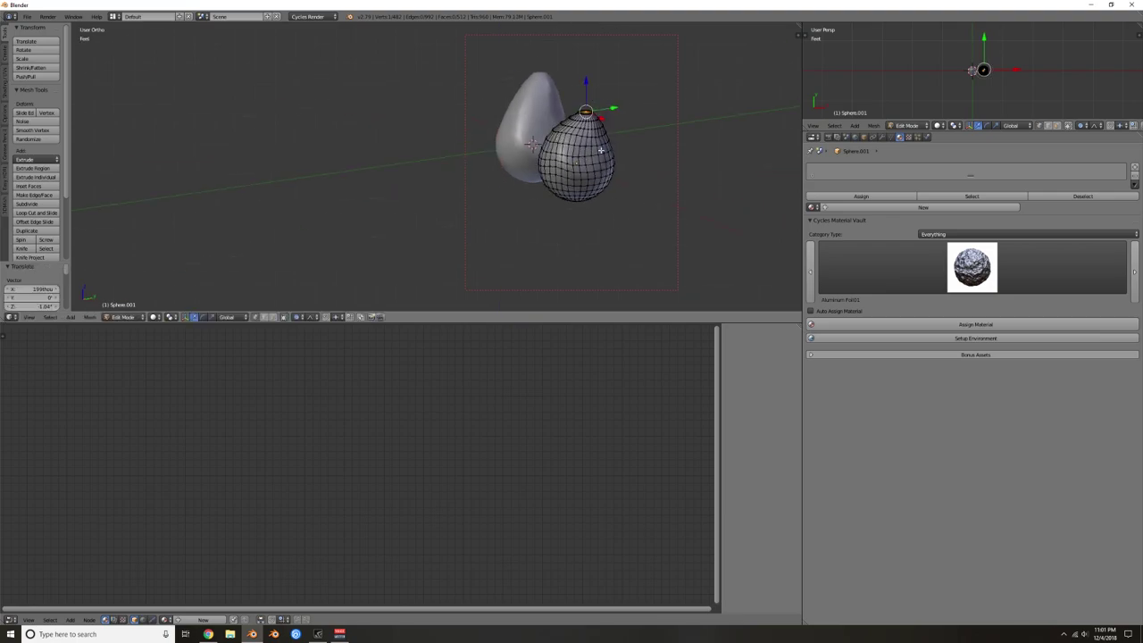
key("g")
left_click(599, 150)
middle_click_drag(555, 195, 596, 198)
key("Tab")
Step: Duplicate the short droplet along the X axis as a third droplet and enter Edit Mode on it
key("shift+d")
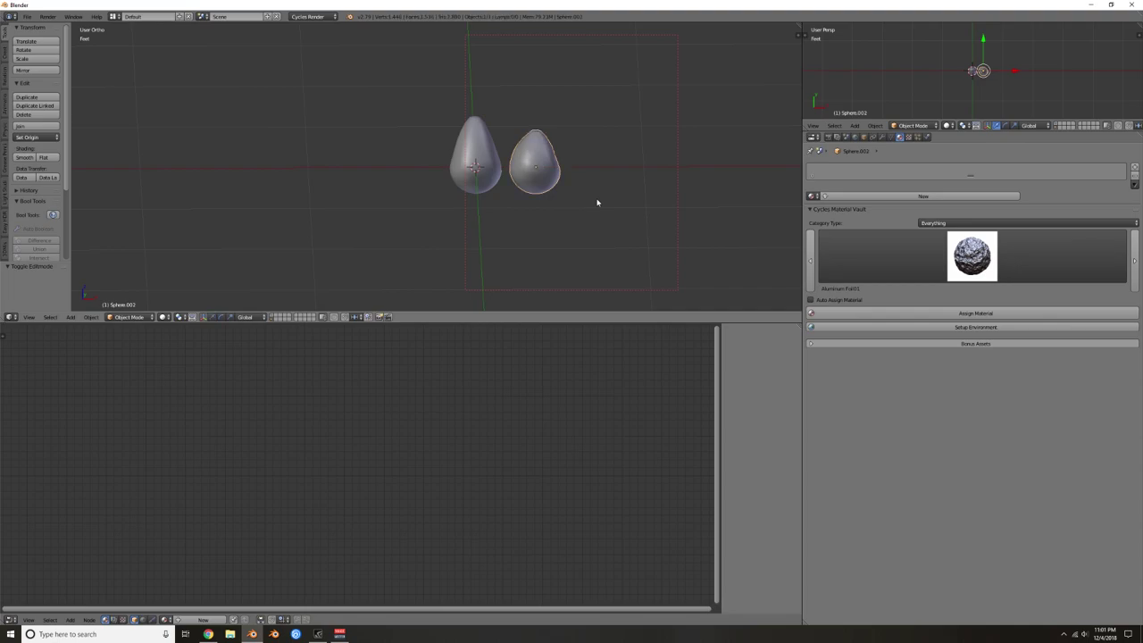
key("x")
left_click(663, 197)
key("Tab")
Step: Reshape the third droplet by moving its top vertex and another surface vertex with proportional editing
middle_click_drag(599, 211, 510, 204)
key("g")
left_click(607, 170)
right_click(592, 176)
key("g")
left_click(599, 177)
middle_click_drag(598, 177, 612, 204)
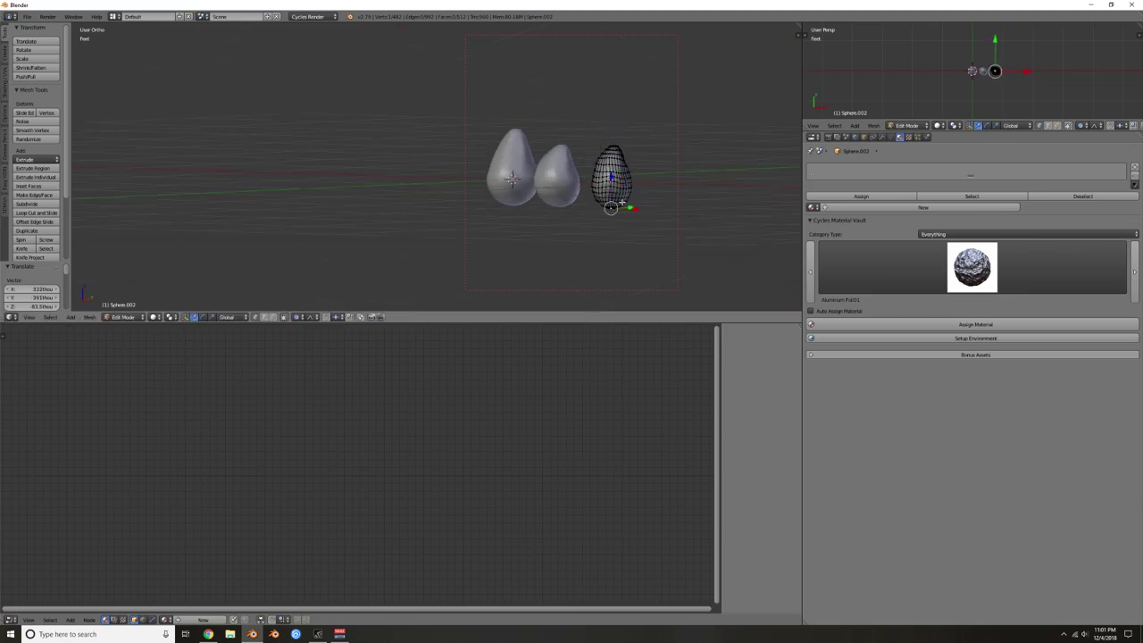
key("g")
right_click(619, 203)
Step: Push in the third droplet's lower side with a wider proportional influence, and return to Object Mode
scroll(628, 202, "up", 4)
middle_click_drag(635, 194, 413, 188, "shift")
middle_click_drag(413, 188, 598, 207)
right_click(596, 214)
key("g")
scroll(598, 211, "up", 5)
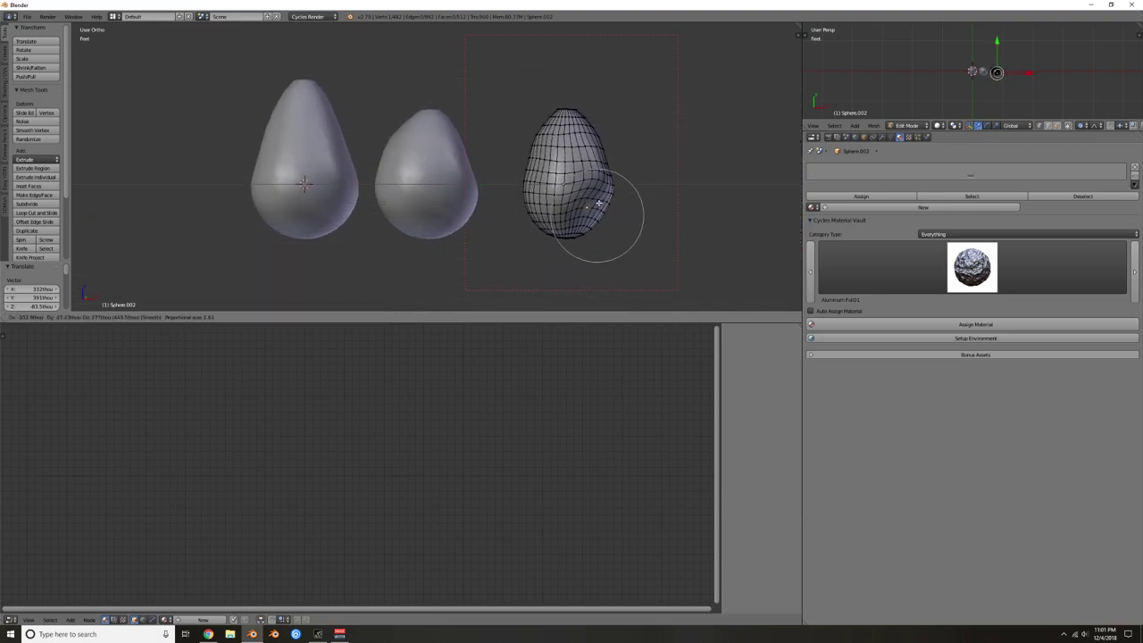
left_click(598, 204)
middle_click_drag(598, 203, 573, 217)
key("g")
left_click(561, 200)
key("g")
left_click(568, 205)
middle_click_drag(616, 198, 592, 211)
key("Tab")
Step: Select the three droplets and create a group named "drops" from them
scroll(604, 215, "down", 2)
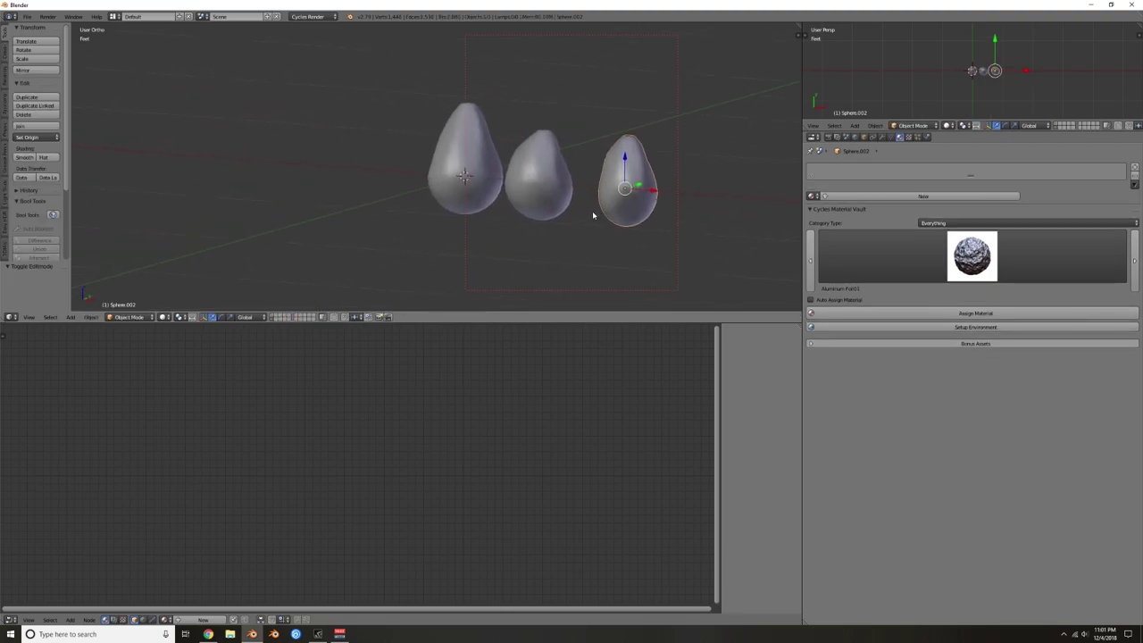
scroll(487, 211, "down", 3)
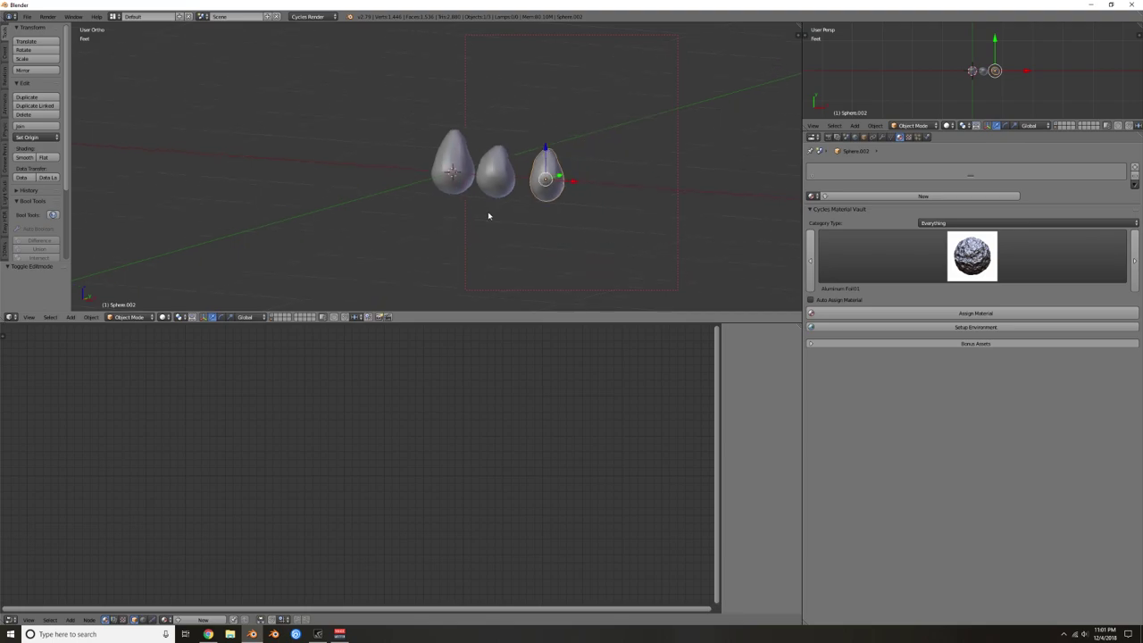
left_click(500, 160)
left_click(530, 163, "shift")
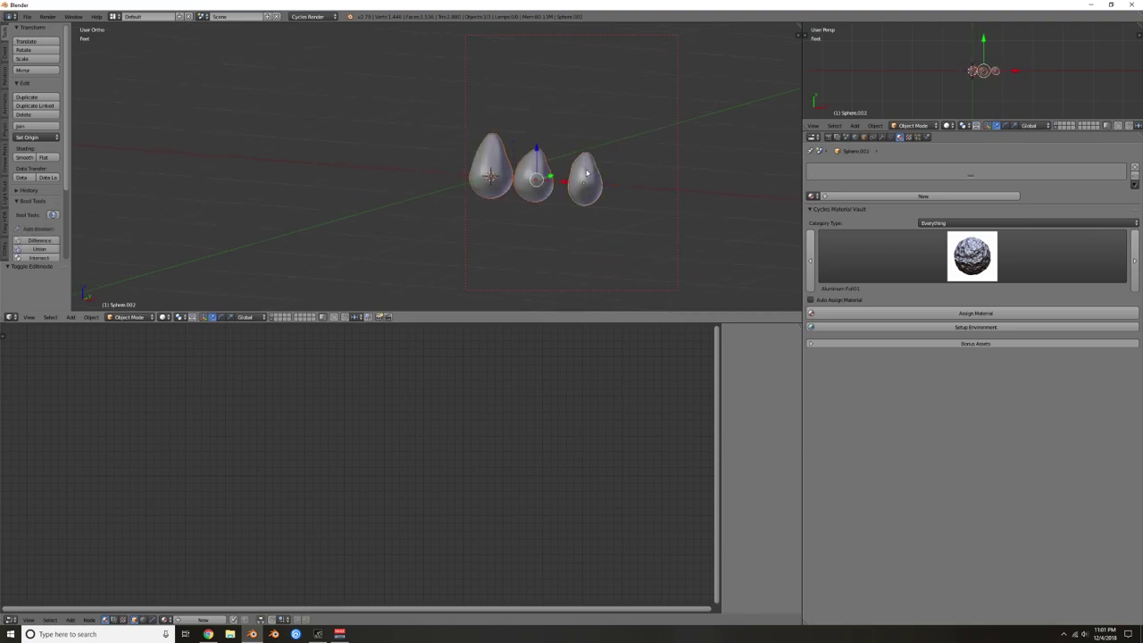
key("ctrl+g")
left_click(28, 289)
key("BackSpace")
type("drops")
key("Return")
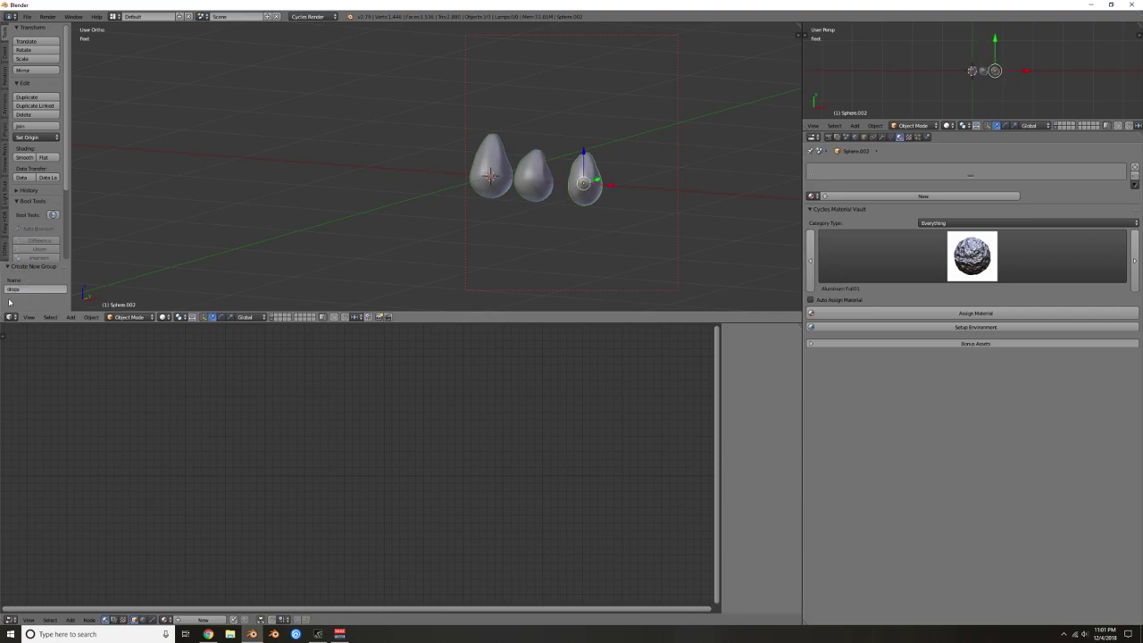
left_click(7, 268)
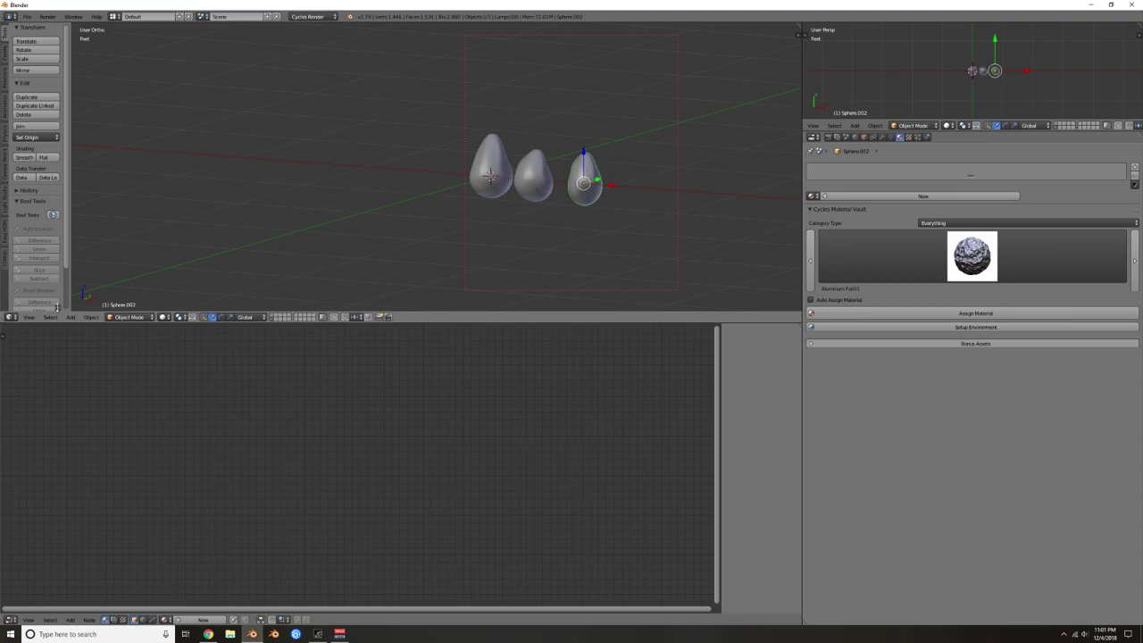
left_click(56, 308)
left_click(11, 268)
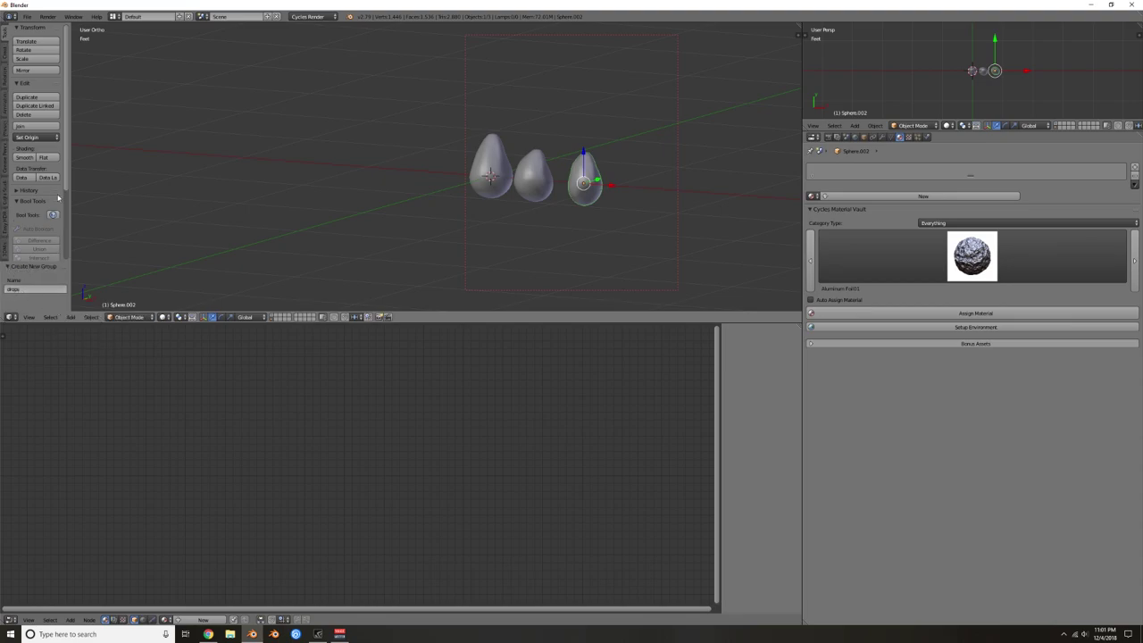
scroll(58, 198, "down", 5)
Step: Check the group's membership by selecting everything that shares the third droplet's group
right_click(500, 168)
right_click(540, 172)
right_click(588, 171)
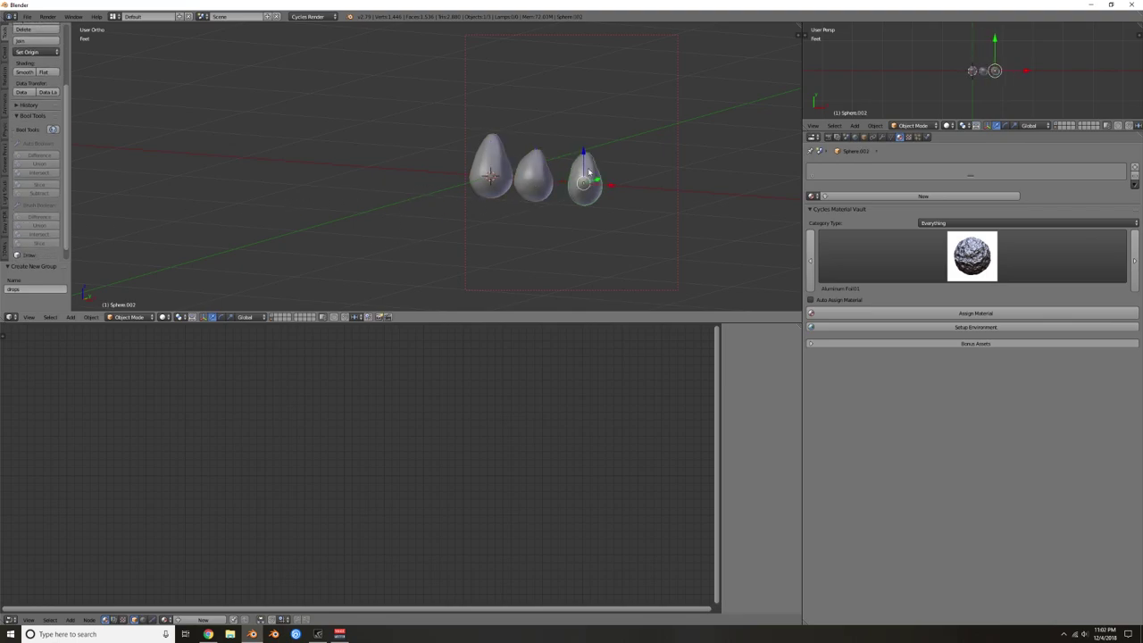
key("shift+g")
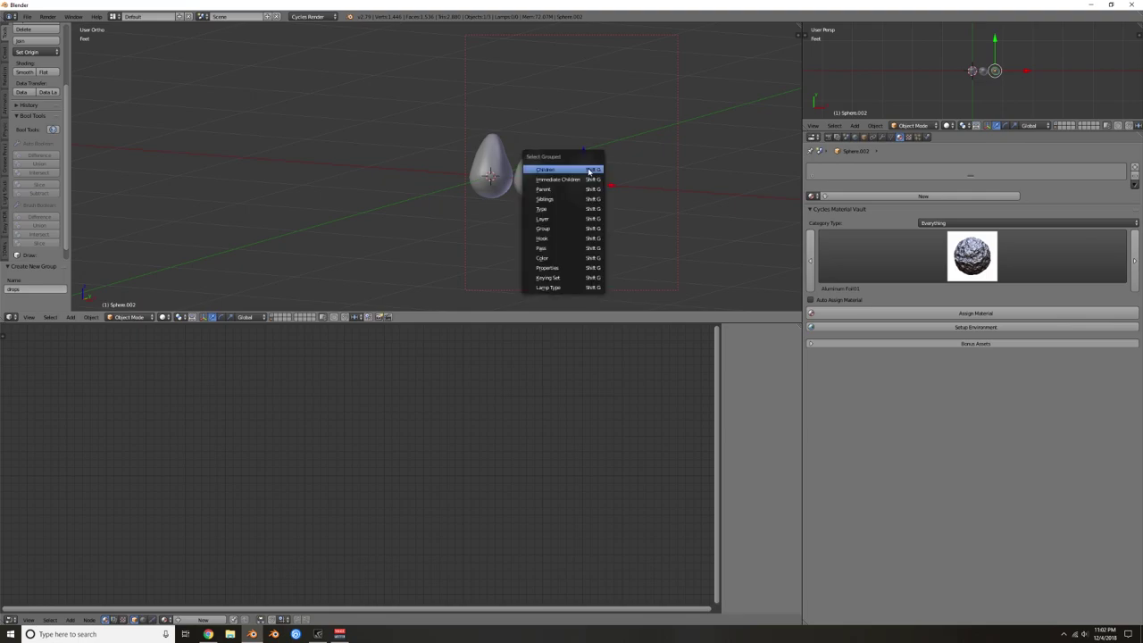
left_click(563, 222)
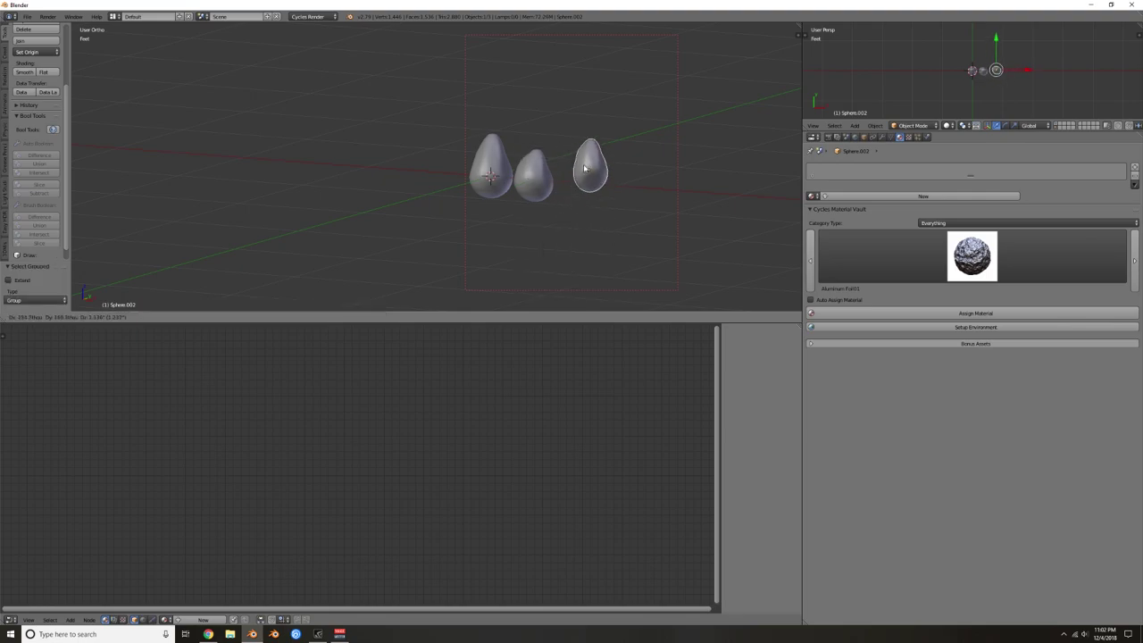
Step: Select all three droplets again and create the group "drops" from the full selection
right_click(490, 154)
right_click(539, 166, "shift")
right_click(583, 168, "shift")
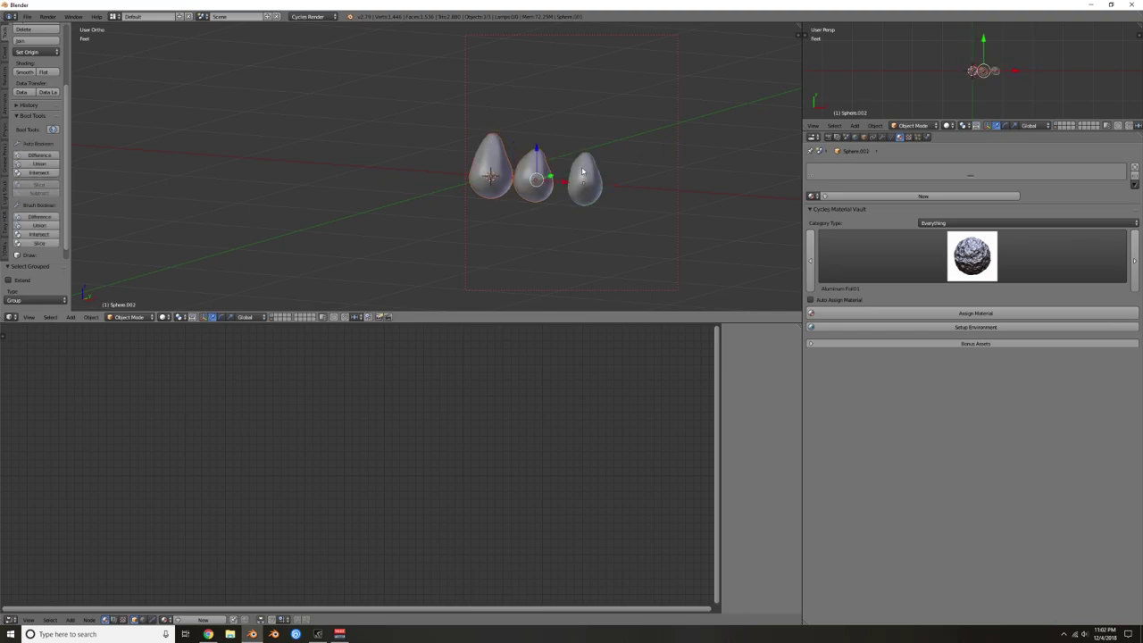
key("ctrl+g")
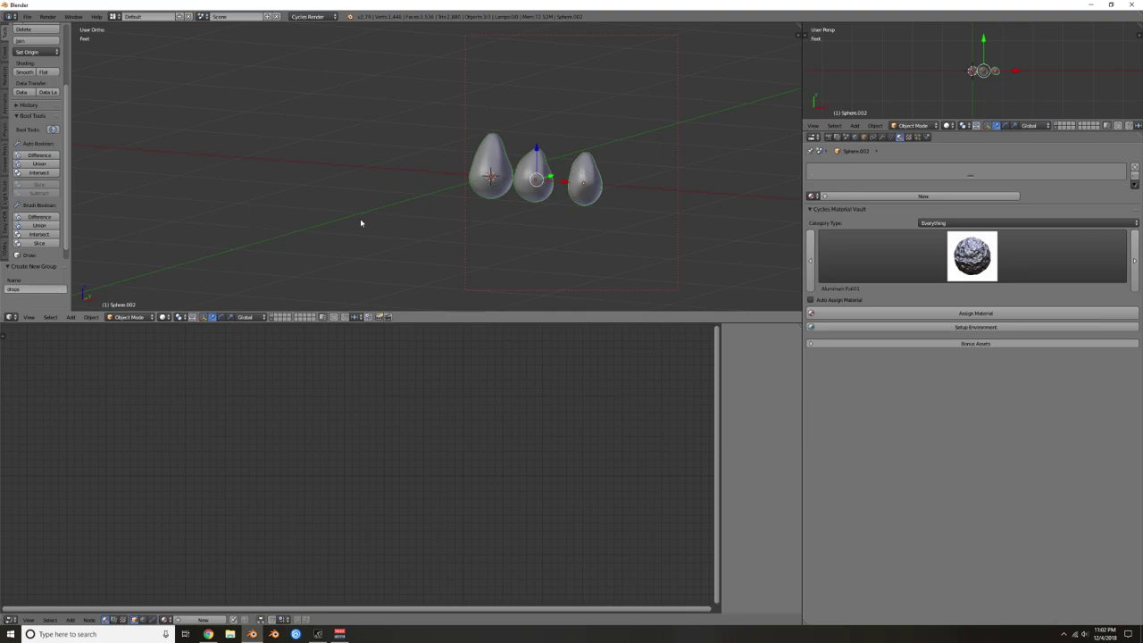
Step: Select all objects sharing the tallest droplet's group, with that droplet active
right_click(489, 152)
right_click(578, 163)
right_click(486, 160)
key("shift+g")
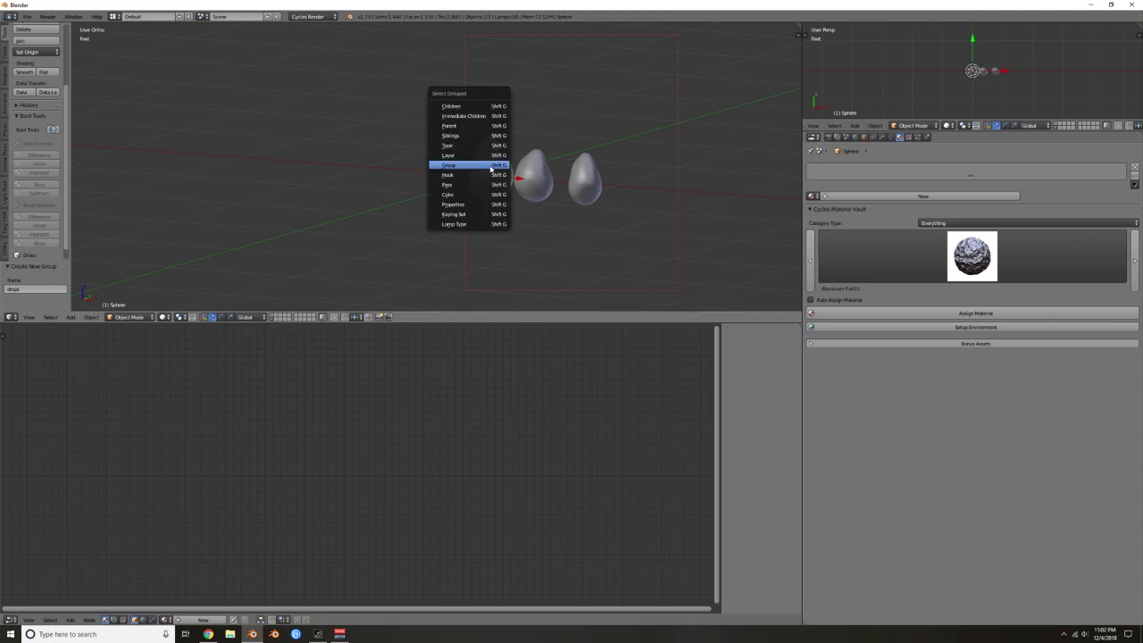
left_click(493, 168)
scroll(496, 177, "down", 4)
middle_click_drag(495, 178, 558, 172)
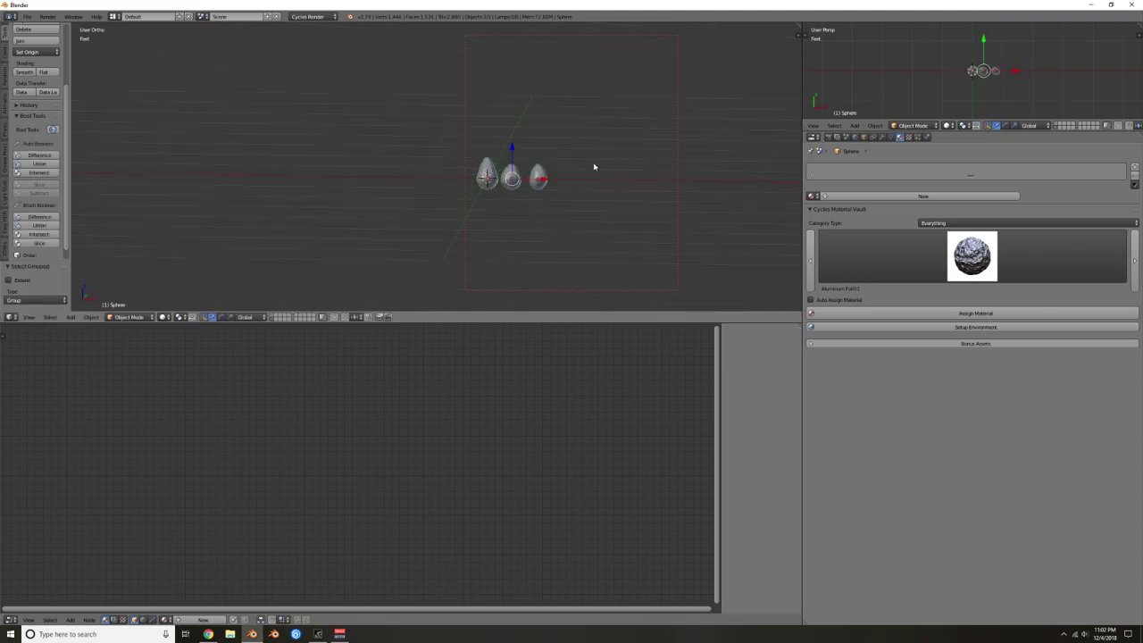
Step: Add a new material with a Principled BSDF surface to the tallest droplet
left_click(917, 196)
left_click(983, 246)
left_click(961, 155)
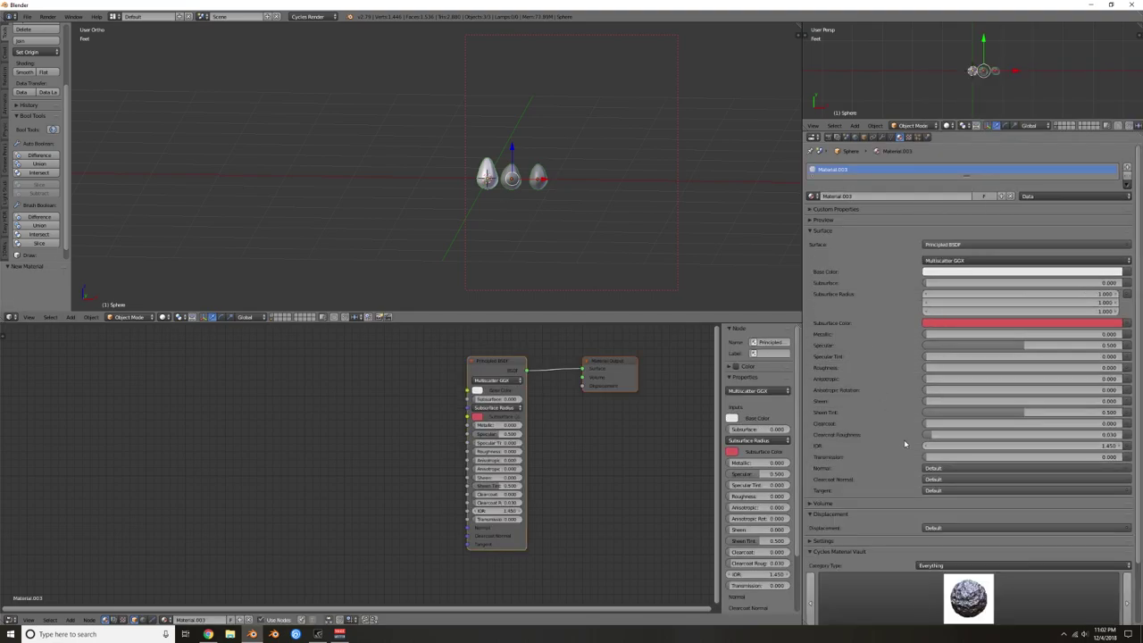
Step: Set the droplet material's transmission to 1.000 and brighten its base color to pure white
left_click_drag(939, 456, 1123, 456)
left_click(948, 366)
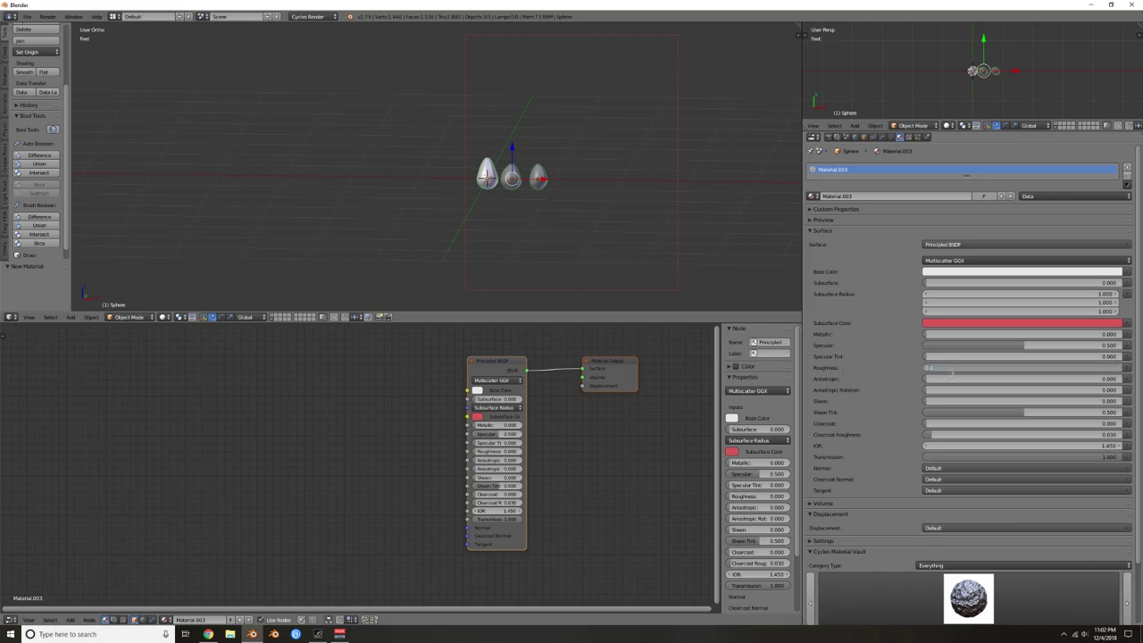
left_click(982, 270)
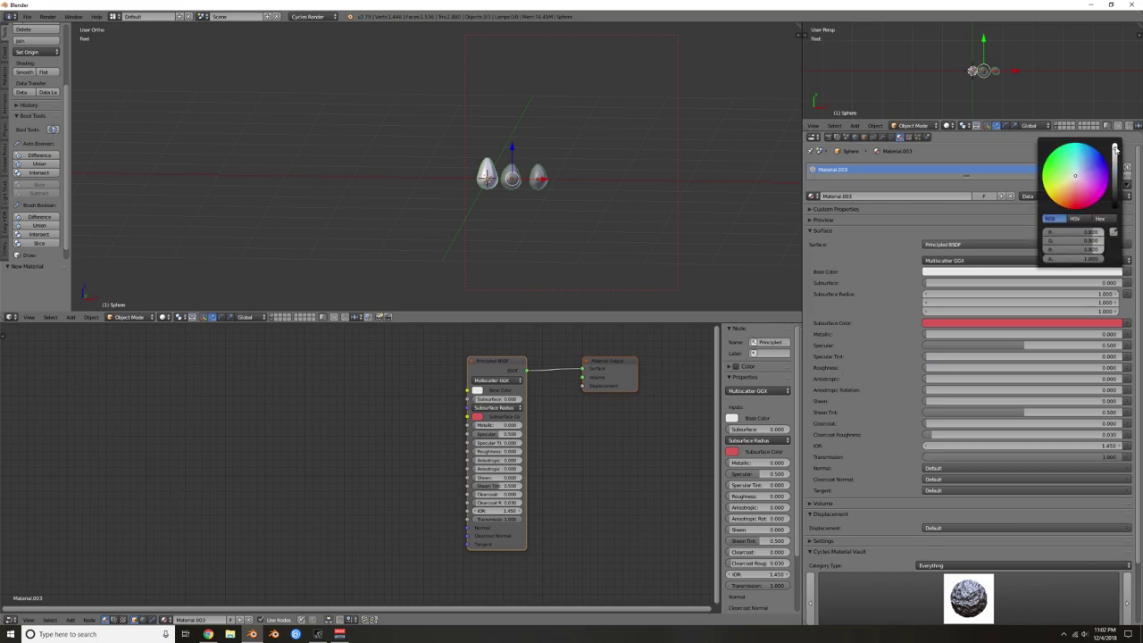
left_click_drag(1114, 152, 1122, 154)
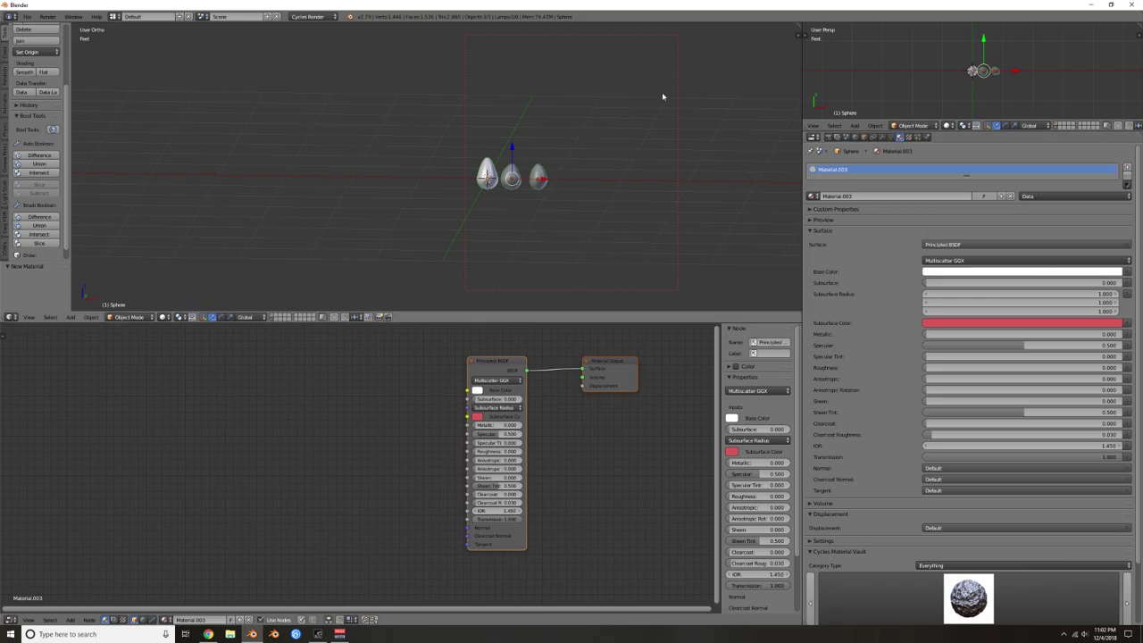
Step: Show the bottle scene's layer together with the droplets and preview them up close in rendered shading
key("shift+z")
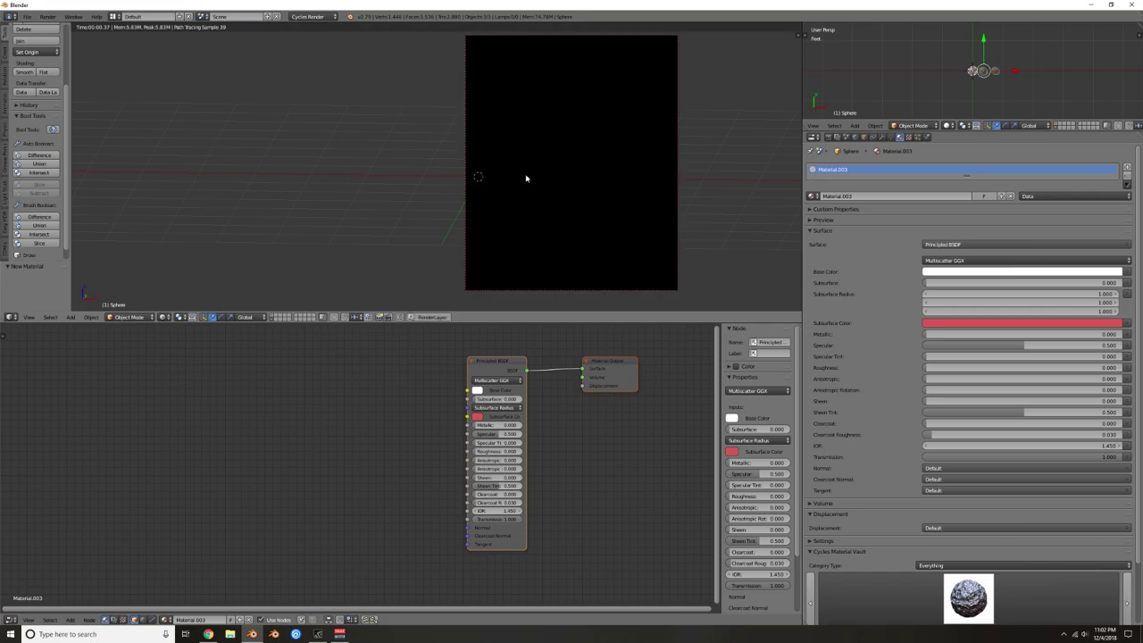
key("shift+z")
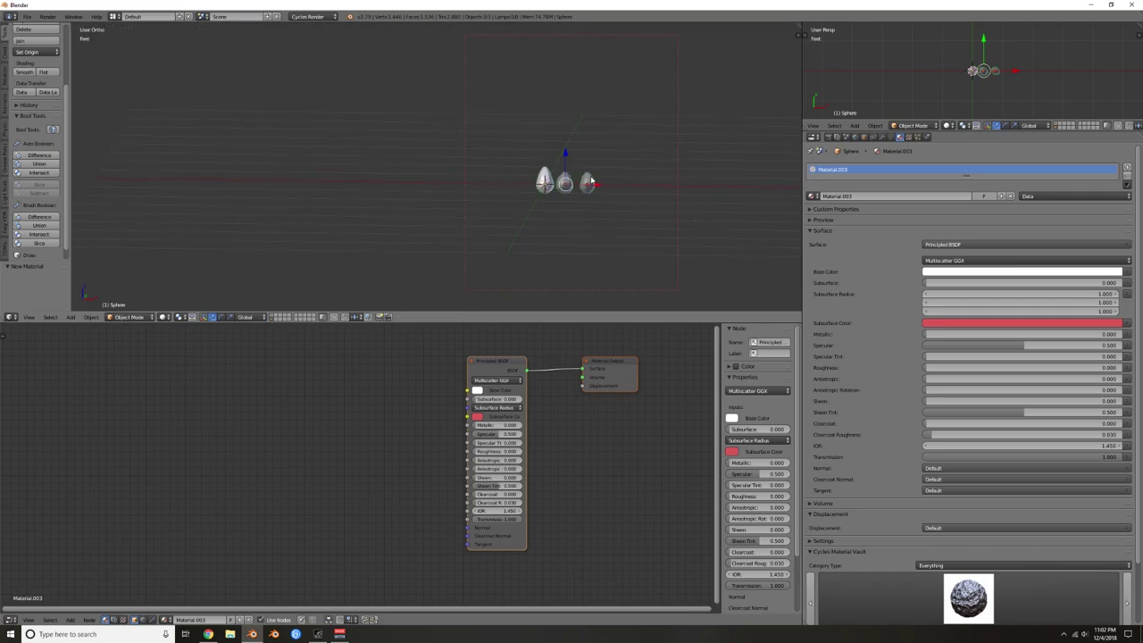
left_click(273, 316, "shift")
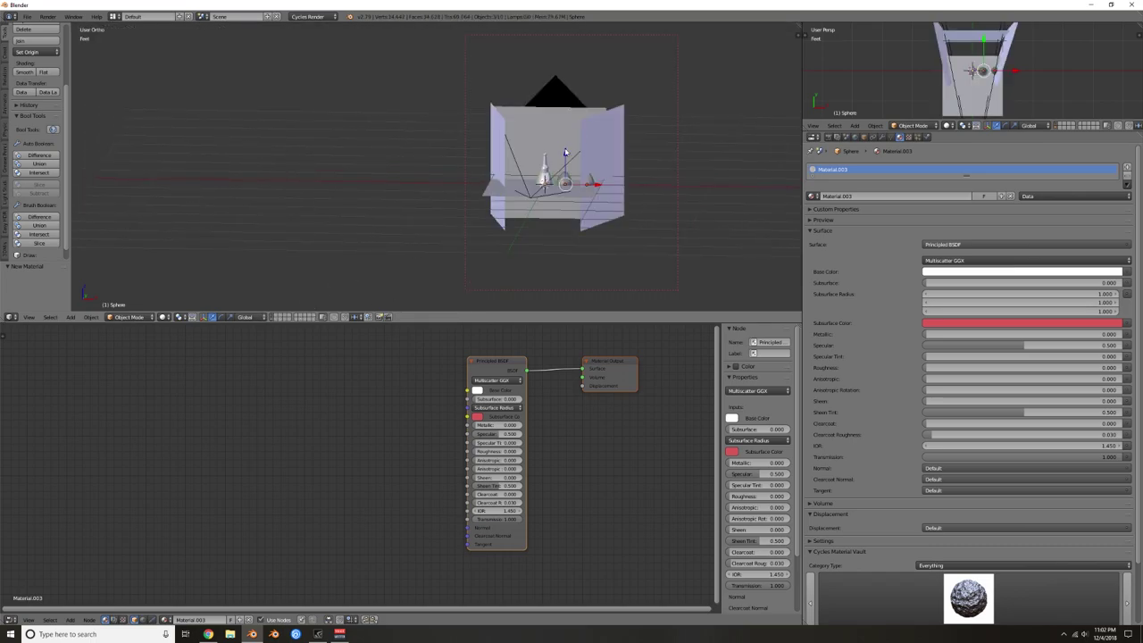
key("shift+z")
scroll(603, 183, "up", 5)
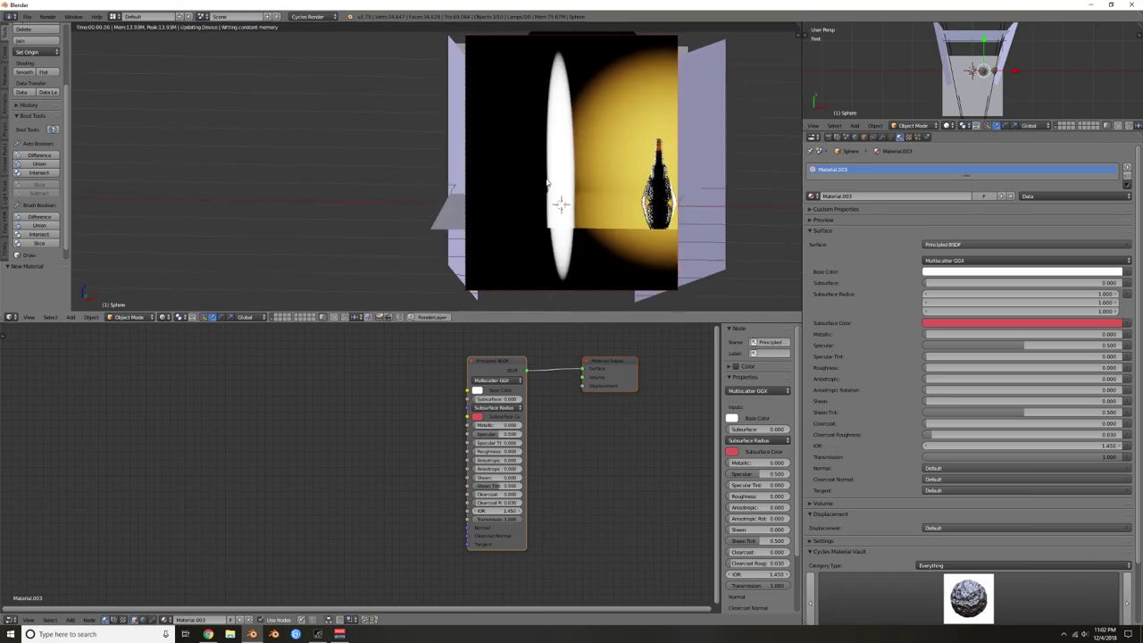
scroll(600, 203, "up", 4)
middle_click_drag(750, 230, 557, 179, "shift")
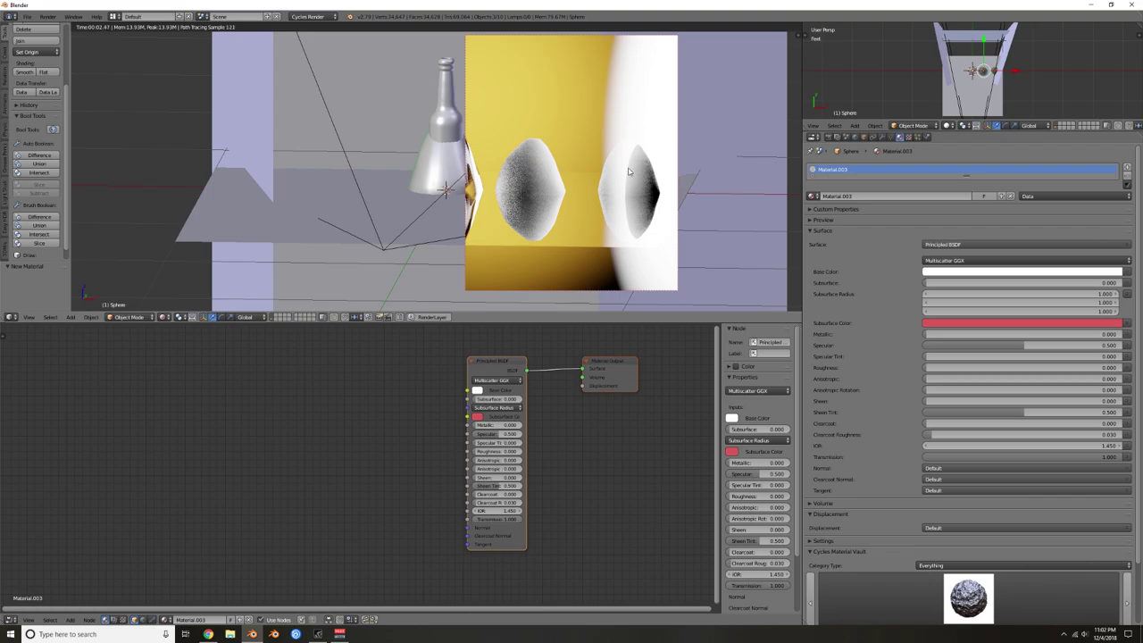
Step: Leave the rendered preview for solid orthographic shading and show only the droplets' layer
middle_click_drag(509, 190, 563, 182, "shift")
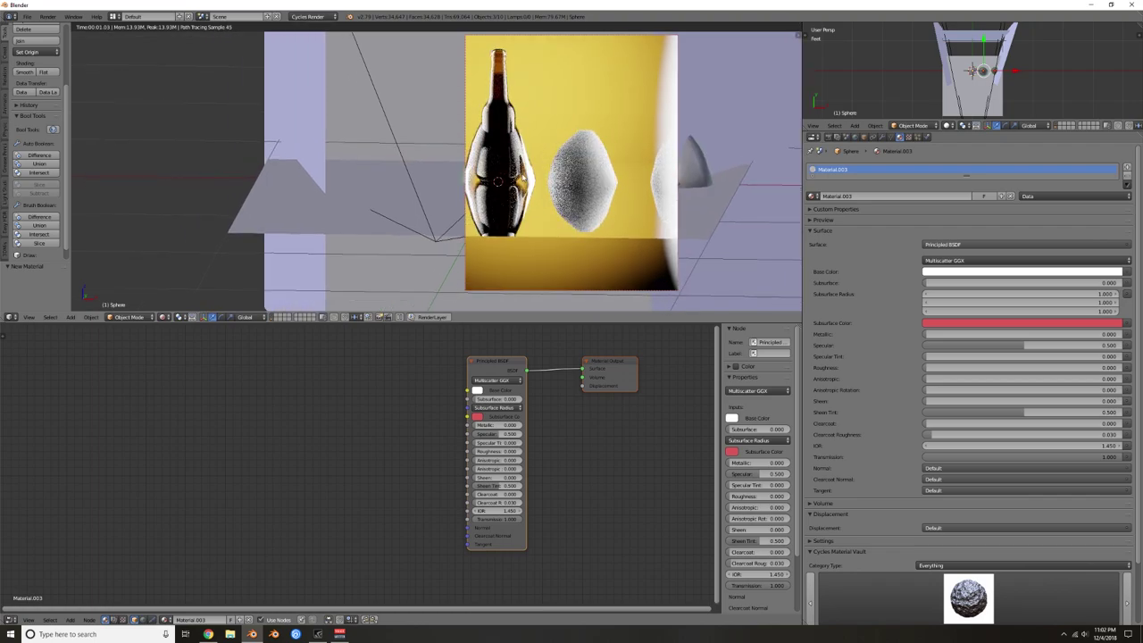
key("shift+z")
key("KP_5")
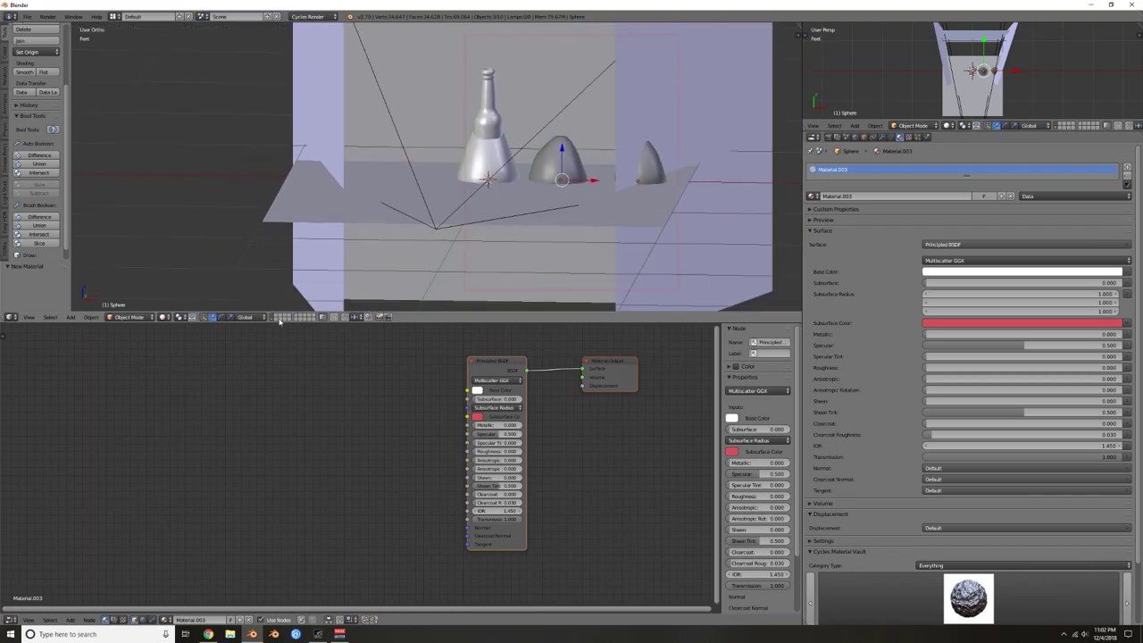
left_click(273, 315)
Step: Link the tallest droplet's material to the other two droplets
right_click(502, 163)
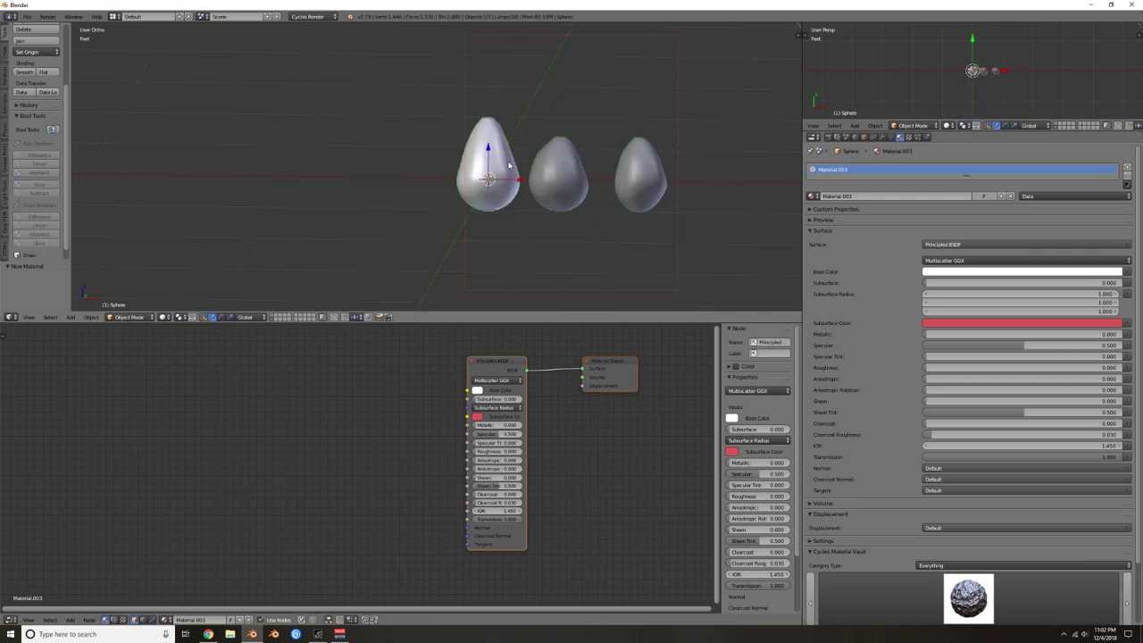
right_click(649, 183)
right_click(553, 176, "shift")
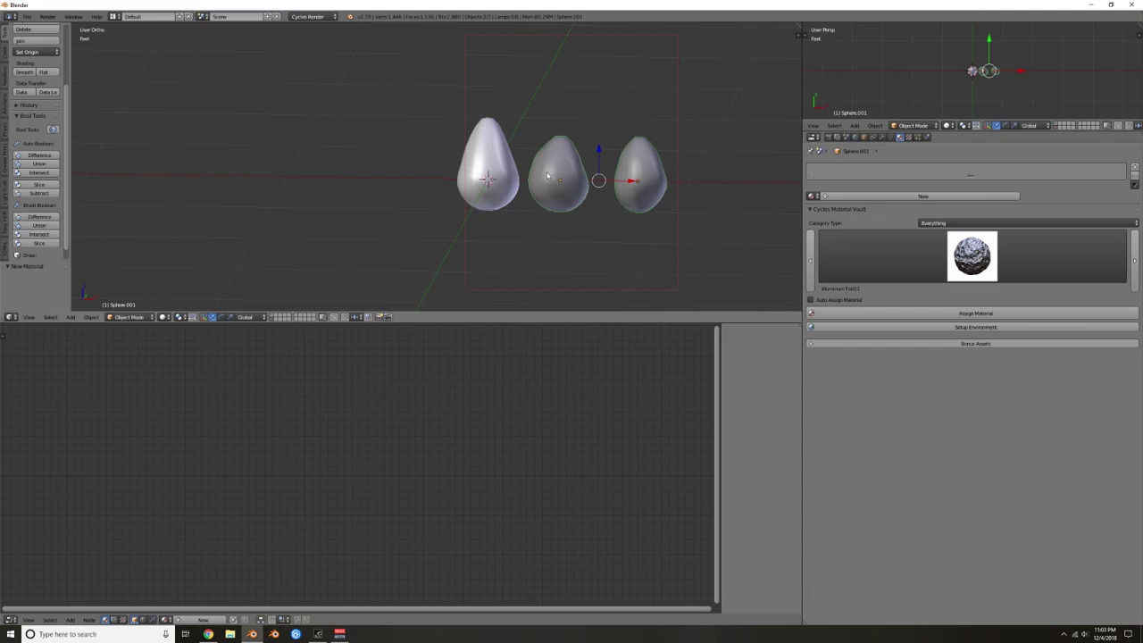
right_click(649, 172)
right_click(554, 183, "shift")
right_click(504, 185, "shift")
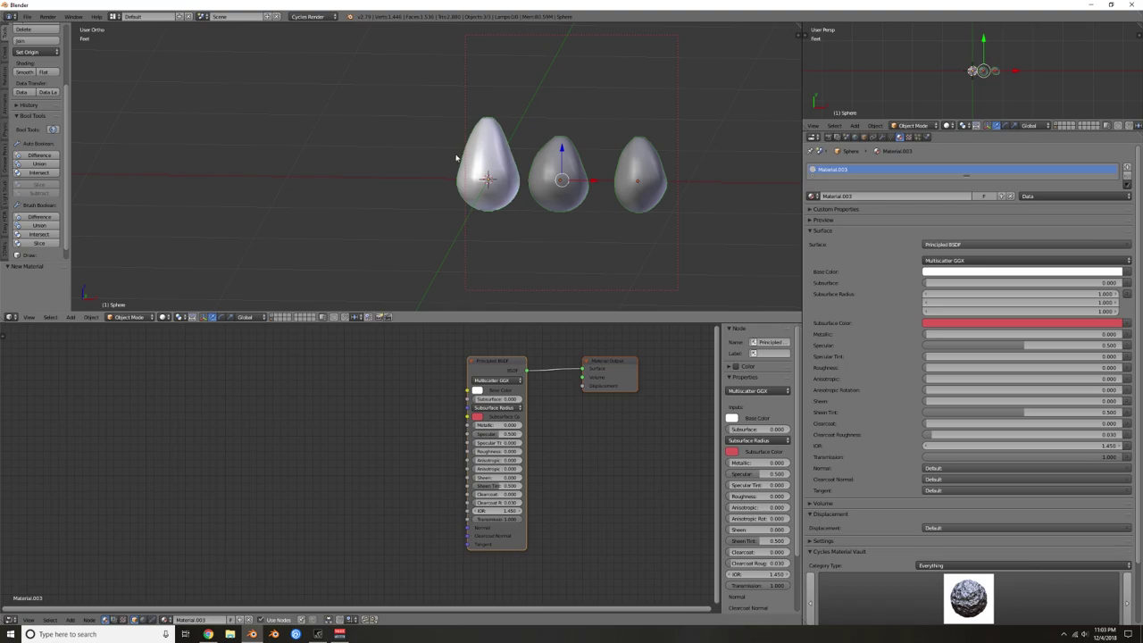
key("ctrl+l")
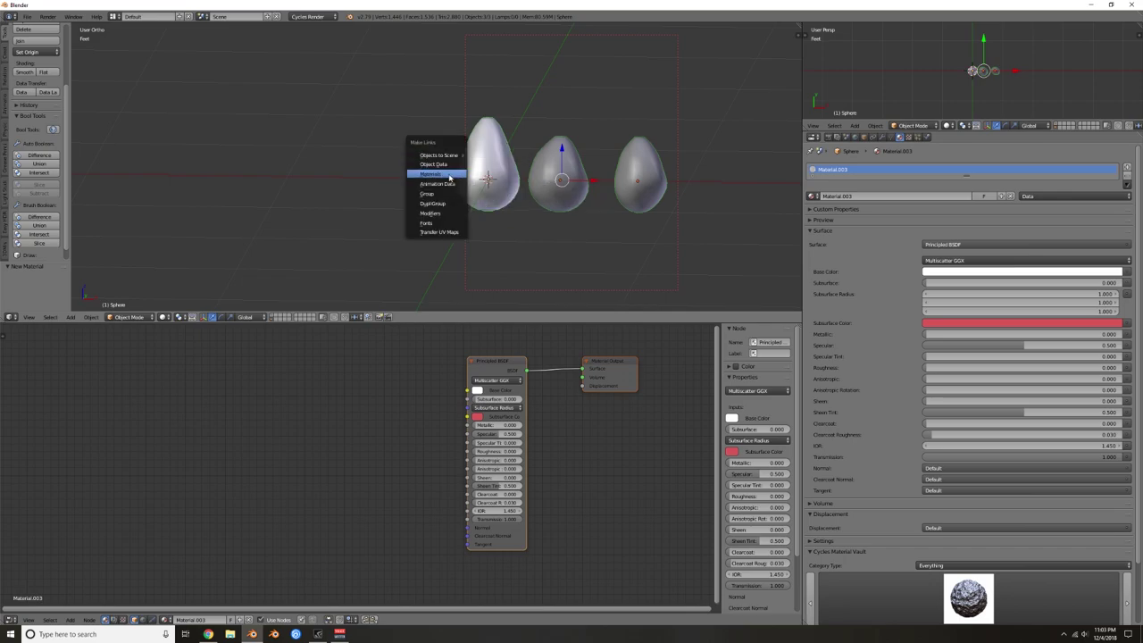
left_click(449, 175)
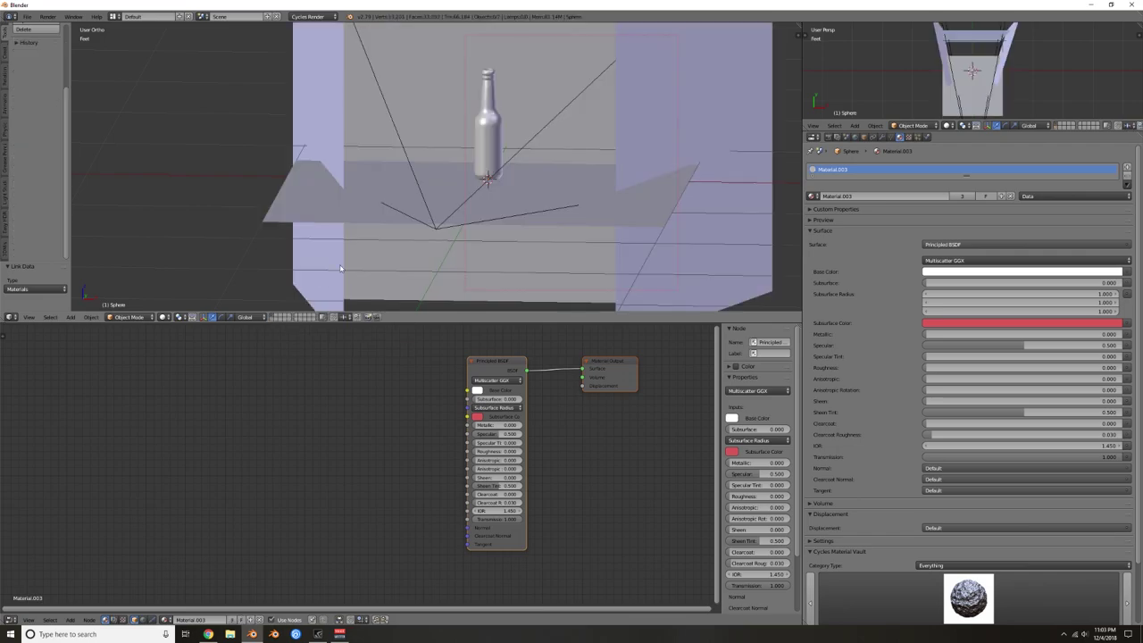
Step: Isolate the bottle in its scene layer by hiding all other objects, and frame its neck
right_click(489, 134)
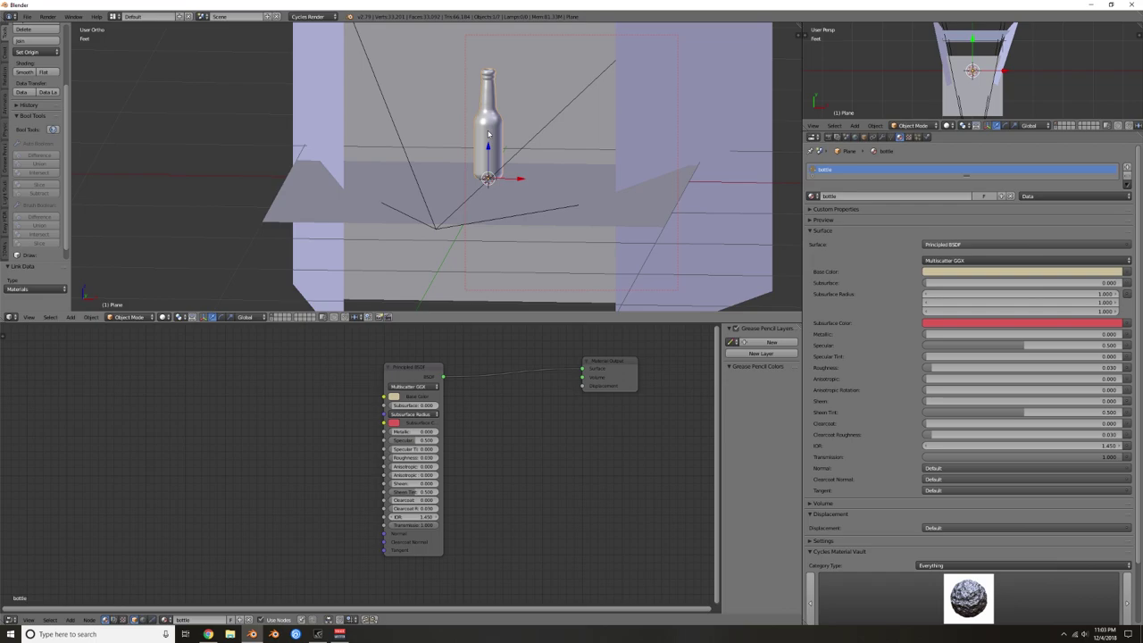
key("shift+h")
middle_click_drag(517, 92, 384, 166)
scroll(554, 116, "up", 4)
scroll(498, 150, "up", 4)
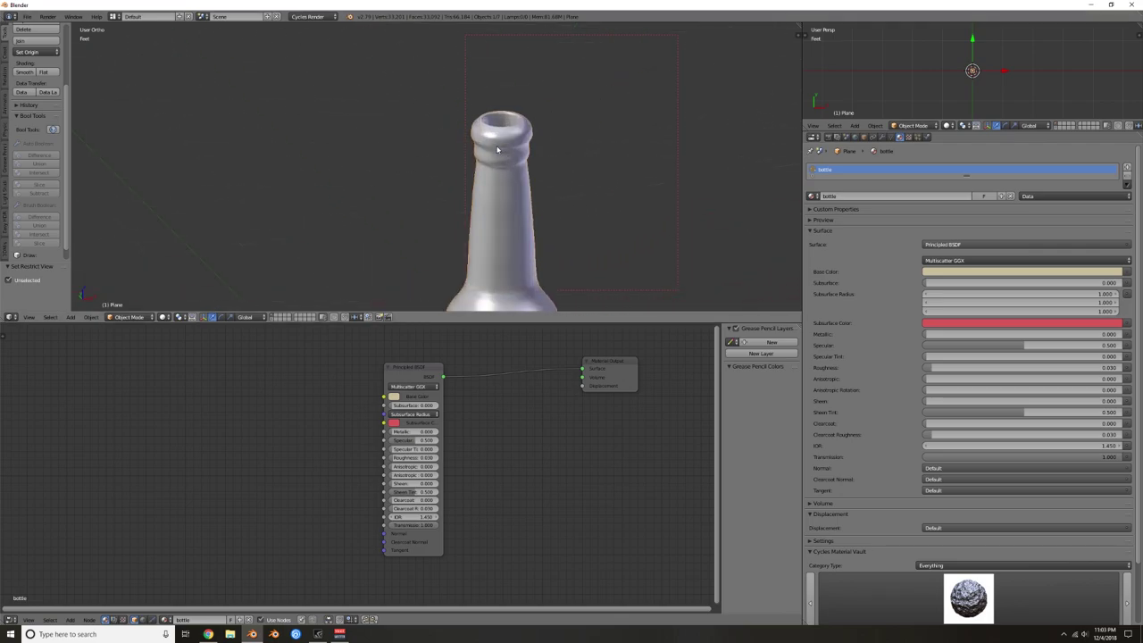
scroll(518, 146, "up", 2)
Step: Add a single loop cut on the inner wall of the bottle's mouth and slide it close to the rim
key("Tab")
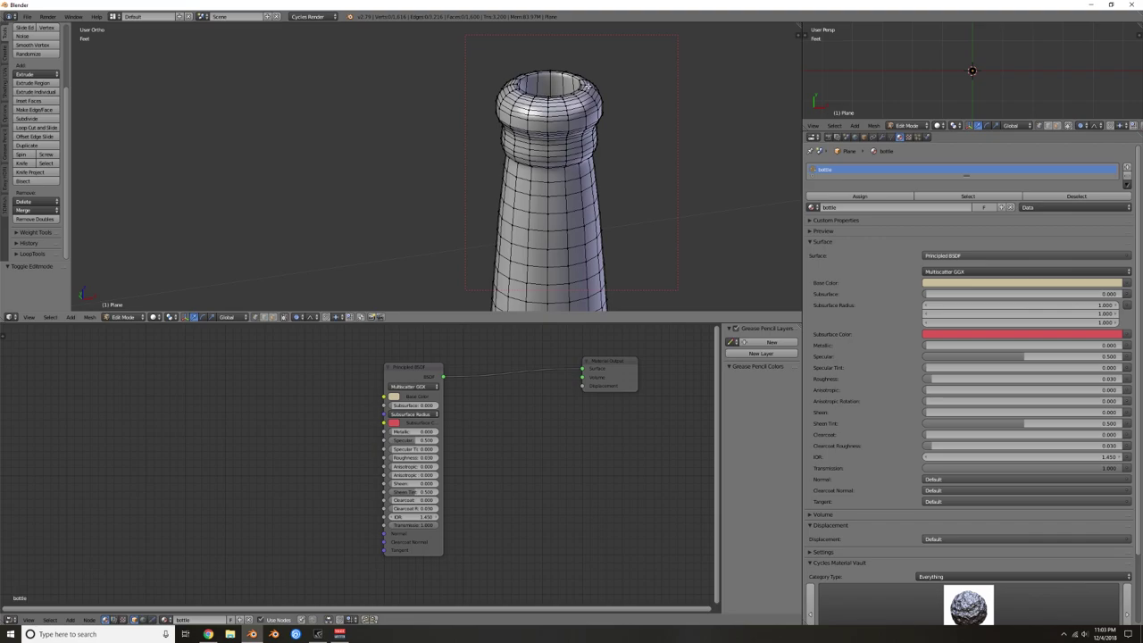
scroll(588, 90, "up", 2)
middle_click_drag(588, 90, 406, 230, "shift")
key("ctrl+r")
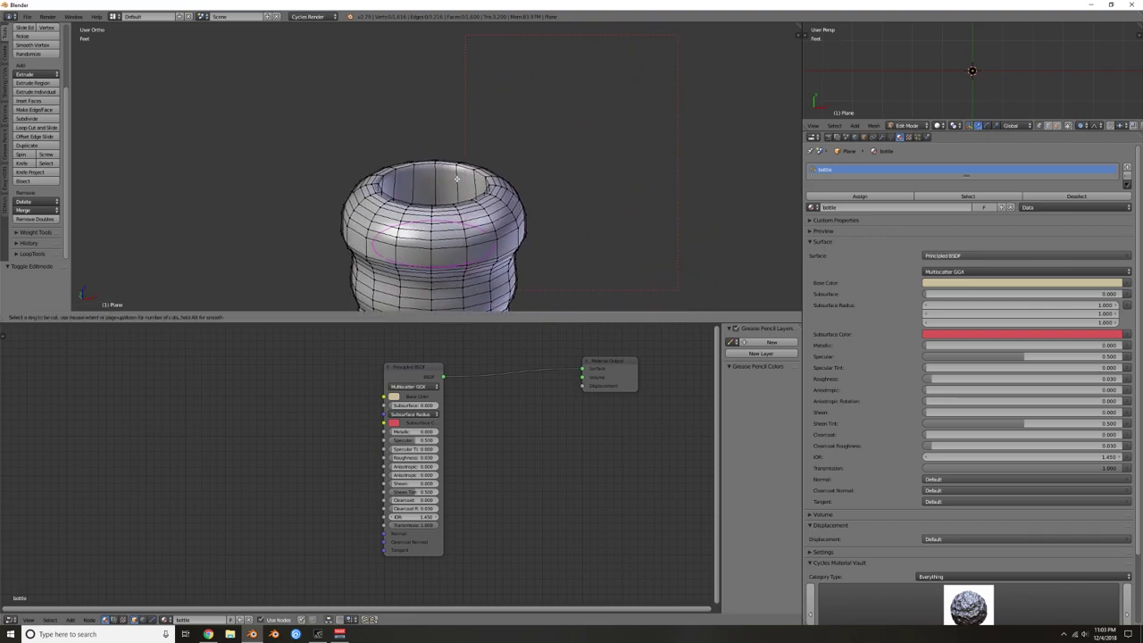
left_click(464, 150)
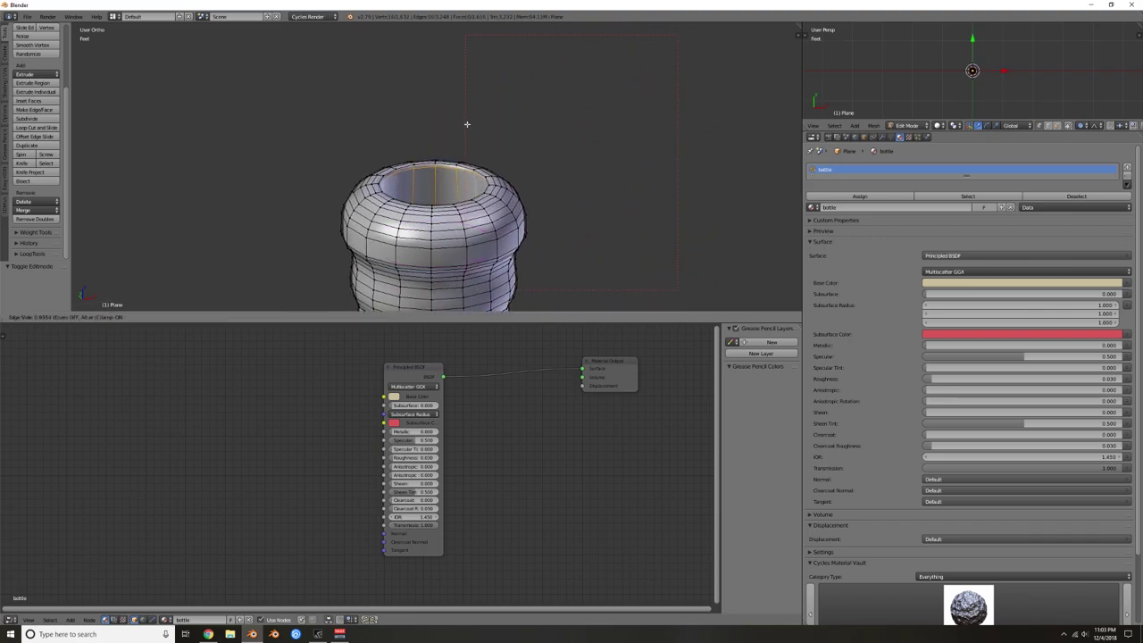
left_click(472, 134)
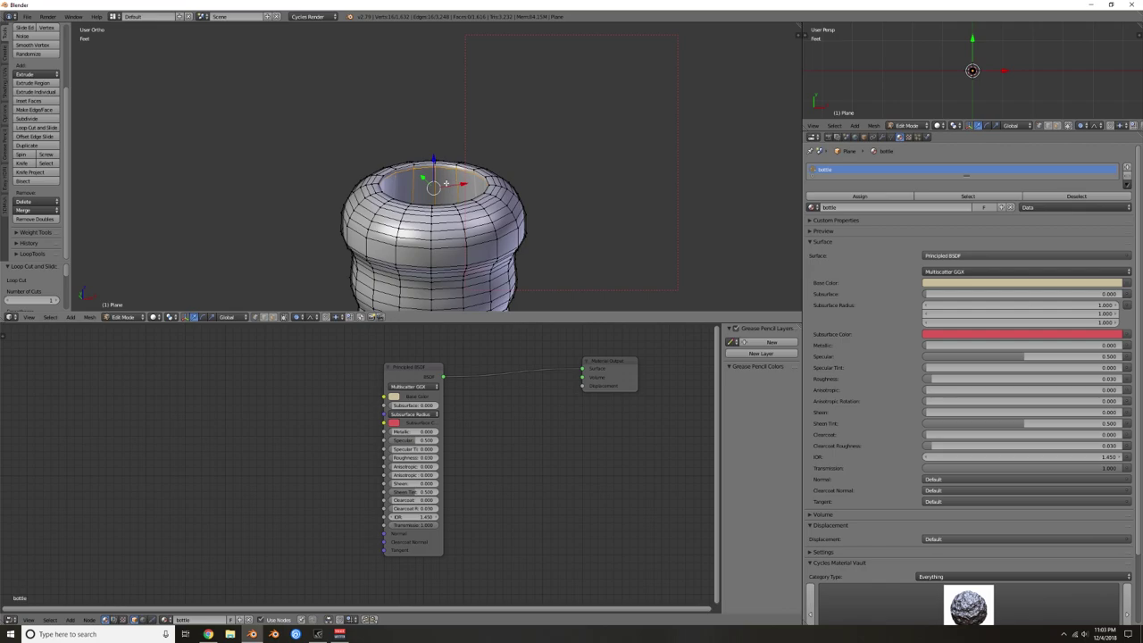
Step: Mark the edge loop on the neck's inner wall, just below the lip, as a seam
middle_click_drag(491, 207, 450, 209)
right_click(451, 193)
right_click(461, 201, "alt")
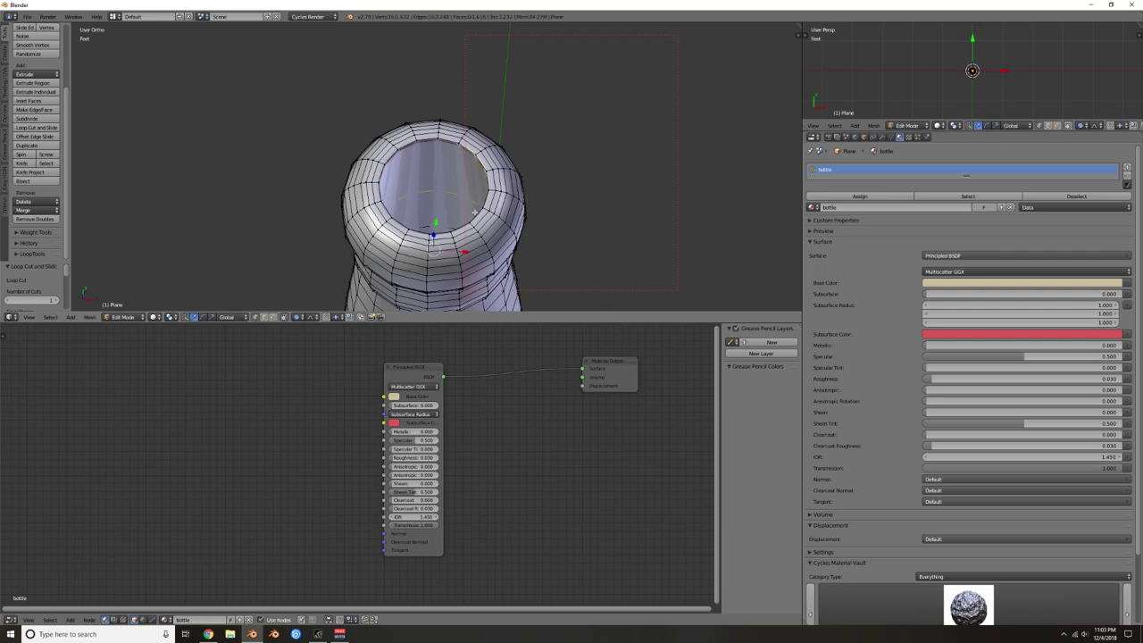
key("z")
middle_click_drag(548, 235, 544, 176)
scroll(558, 238, "down", 4)
middle_click_drag(559, 237, 553, 171, "shift")
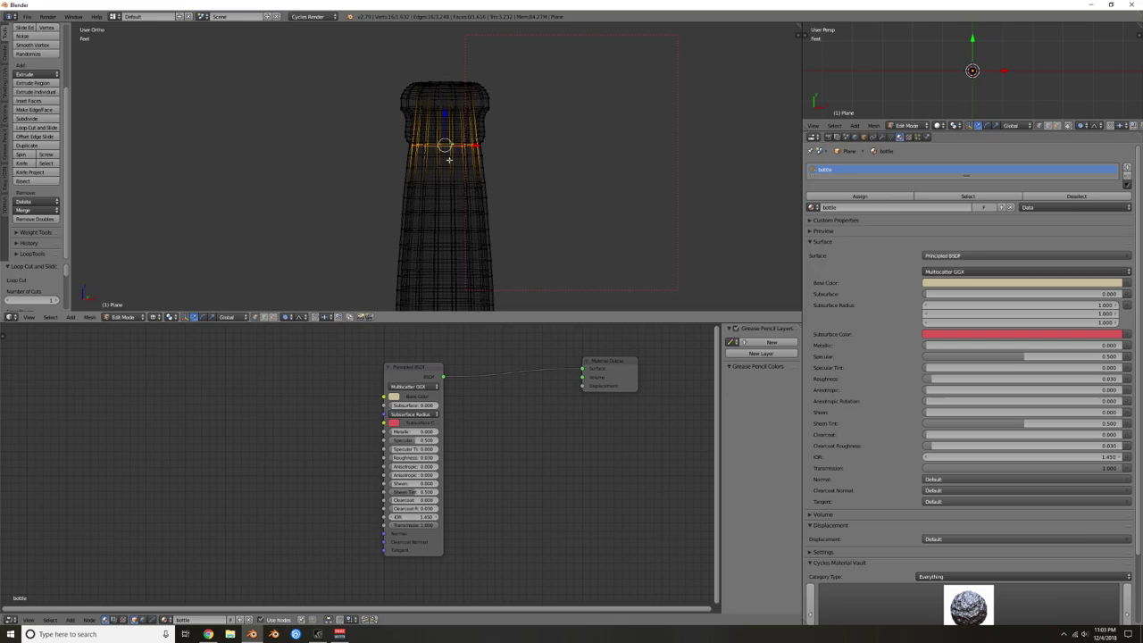
middle_click_drag(442, 143, 445, 146)
scroll(444, 146, "down", 2)
middle_click_drag(485, 194, 485, 177, "shift")
middle_click_drag(430, 108, 463, 134)
scroll(463, 133, "up", 1)
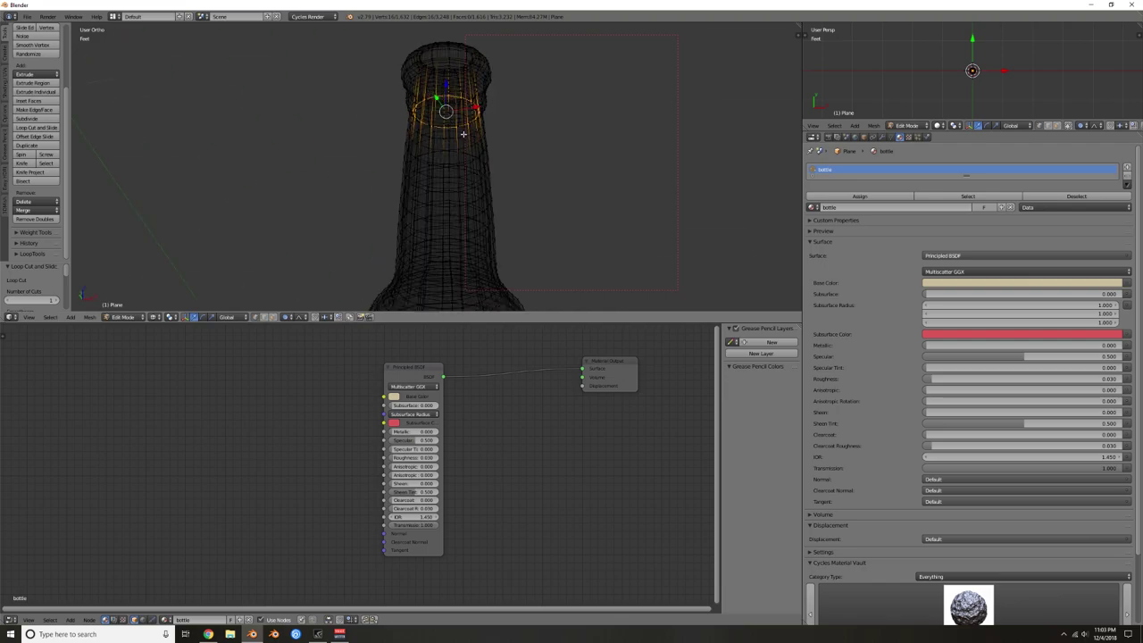
key("ctrl+e")
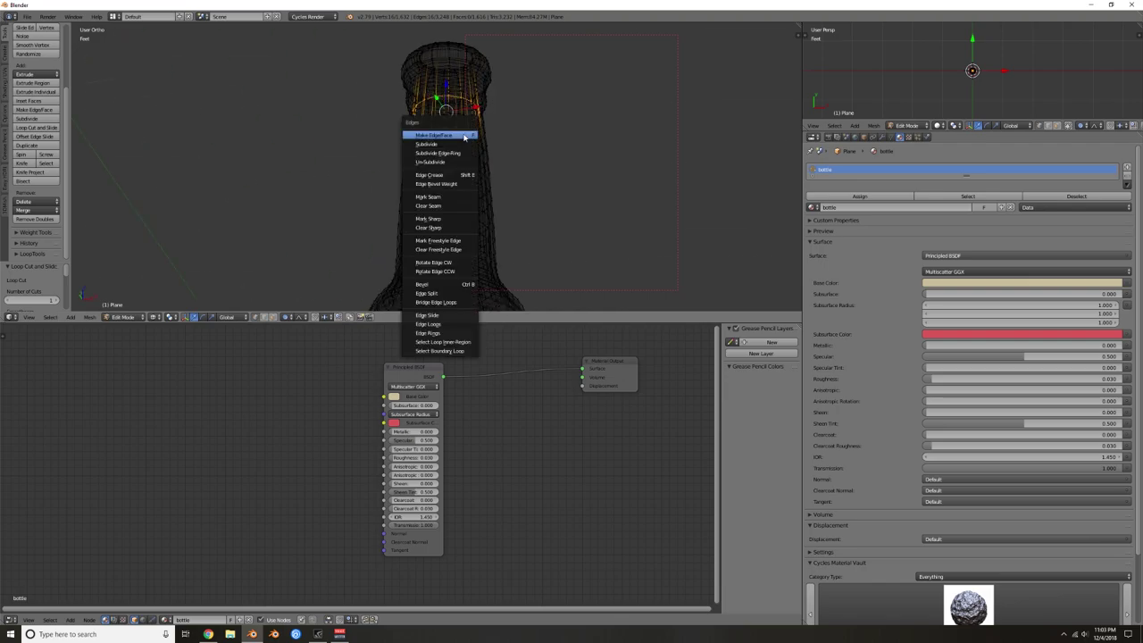
left_click(448, 198)
Step: Clear the selection, switch to face selection and select the linked interior faces bounded by the seam
key("Tab")
key("z")
key("Tab")
key("z")
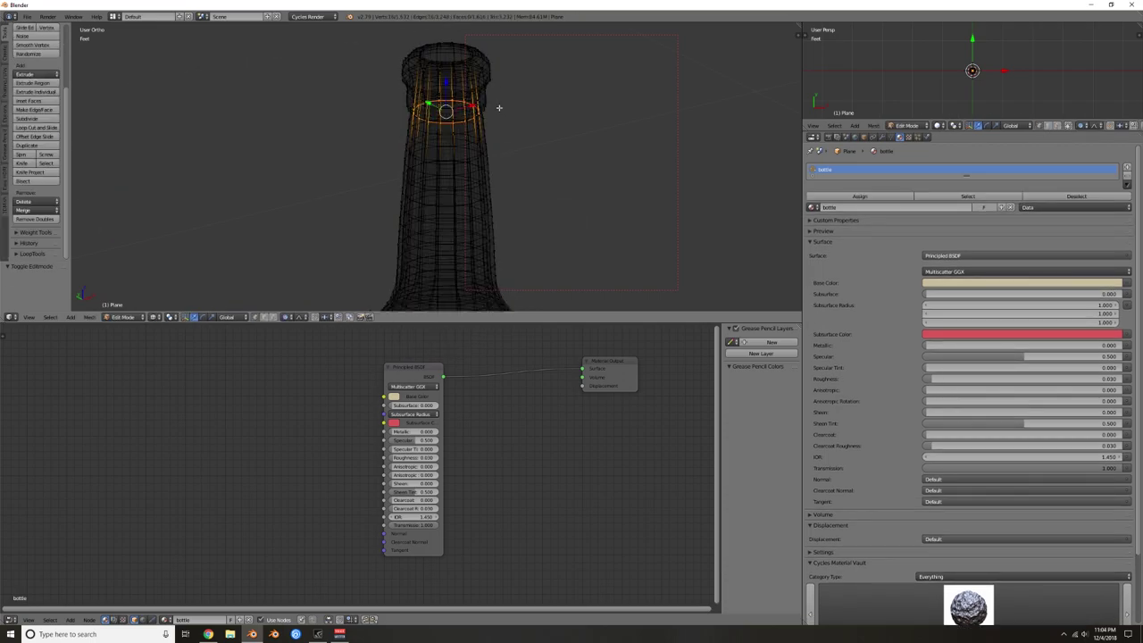
key("a")
mouse_move(478, 138)
middle_mouse_down()
mouse_move(500, 125)
mouse_move(497, 147)
middle_mouse_up()
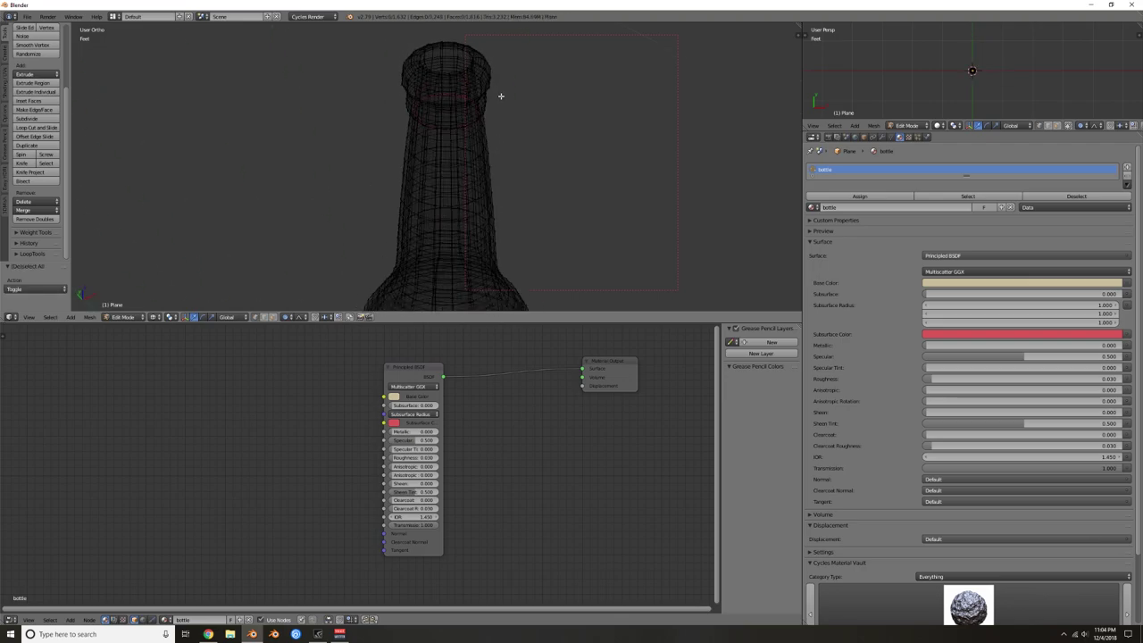
key("z")
middle_click_drag(500, 94, 495, 96)
key("ctrl+Tab")
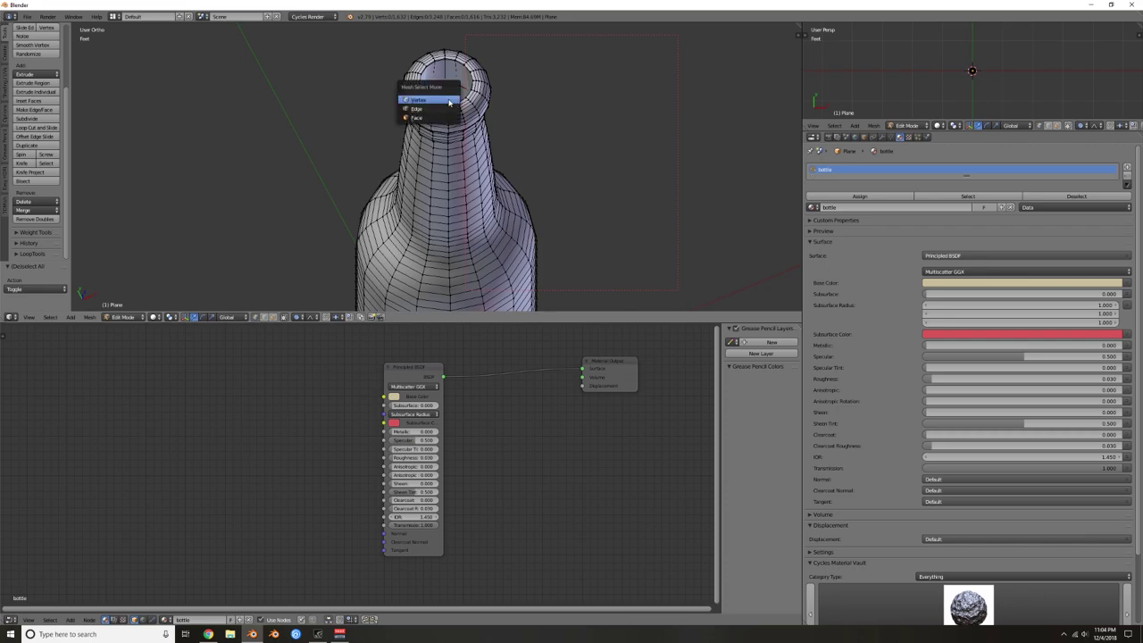
left_click(436, 115)
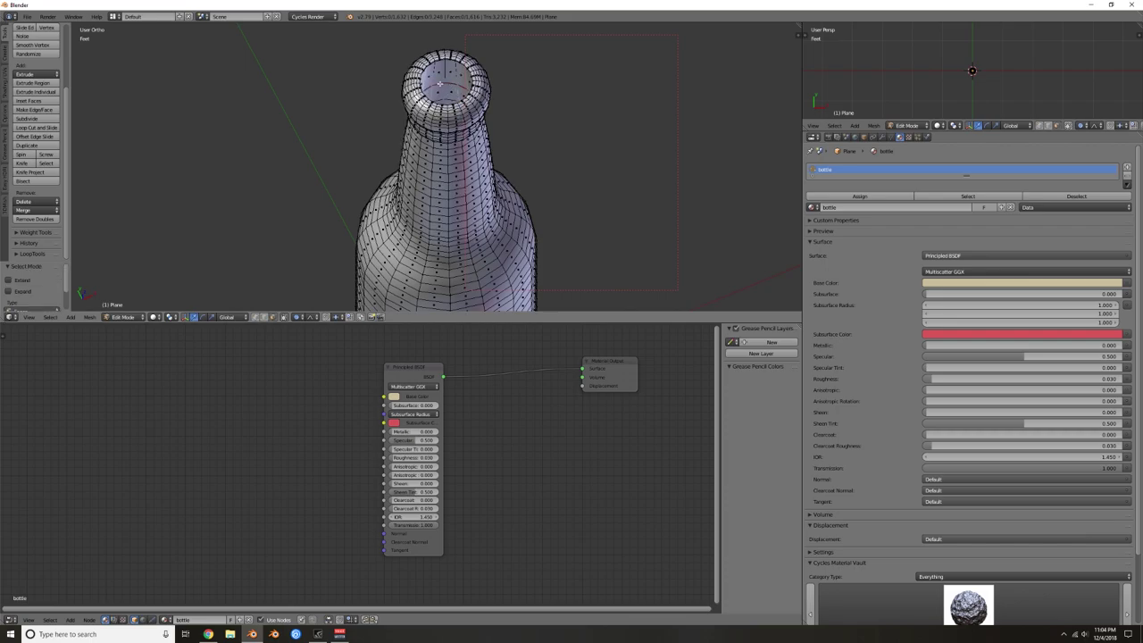
key("l")
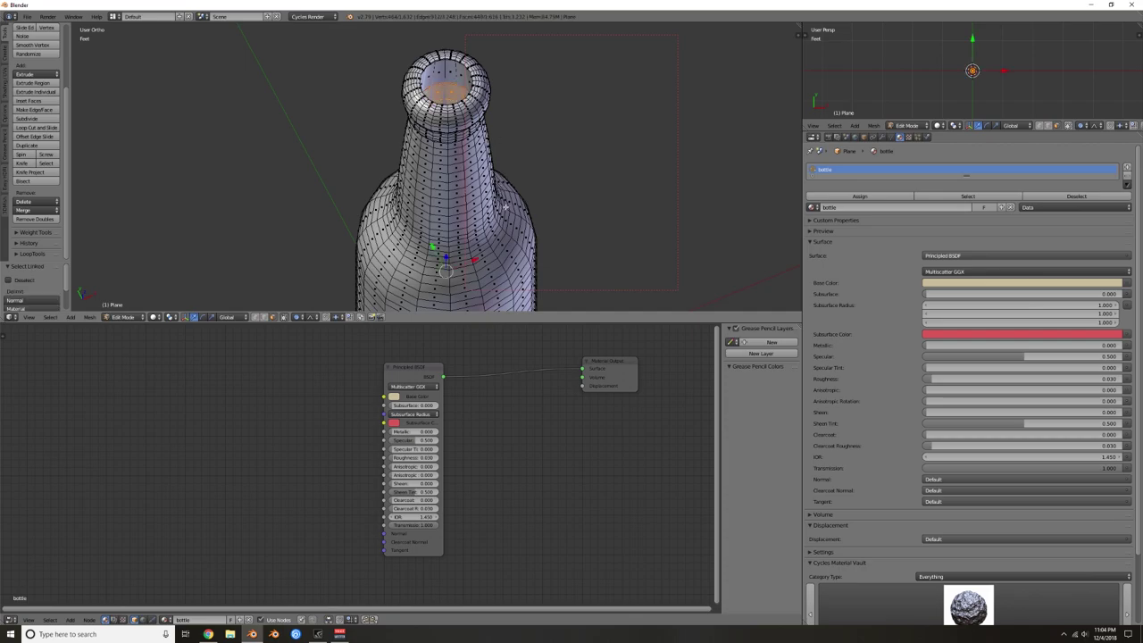
Step: Separate the selected interior faces into their own mesh and return to Object Mode
middle_click_drag(504, 218, 511, 154)
key("z")
scroll(513, 152, "down", 3)
key("a")
scroll(500, 125, "down", 2)
middle_click_drag(492, 105, 515, 163)
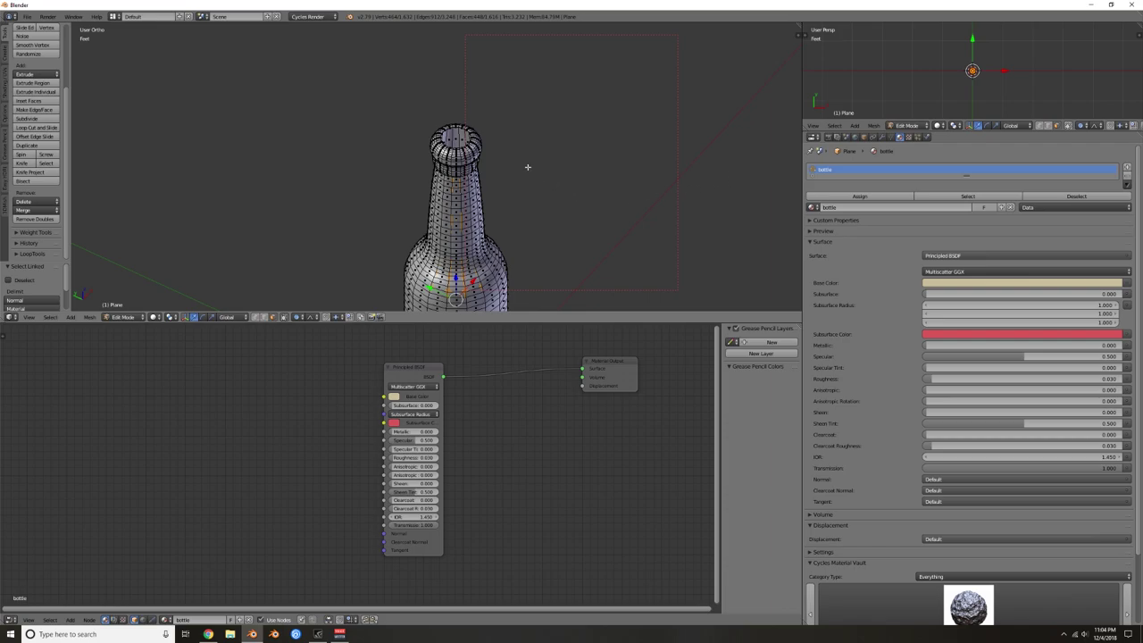
key("p")
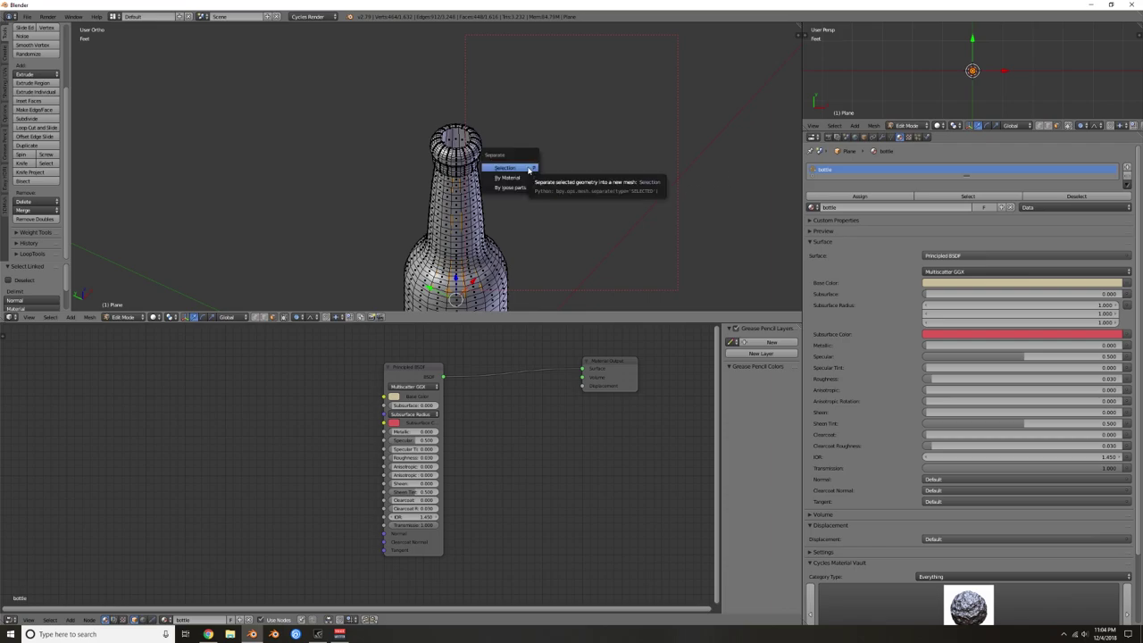
left_click(529, 169)
middle_click_drag(526, 138, 529, 152)
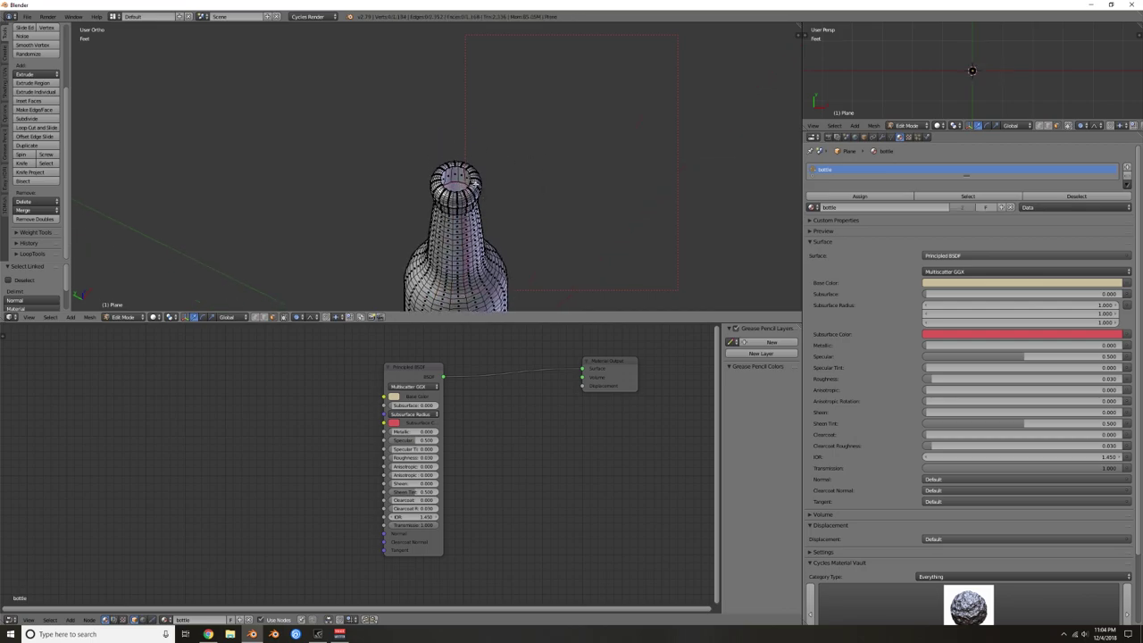
key("Tab")
scroll(468, 187, "up", 3)
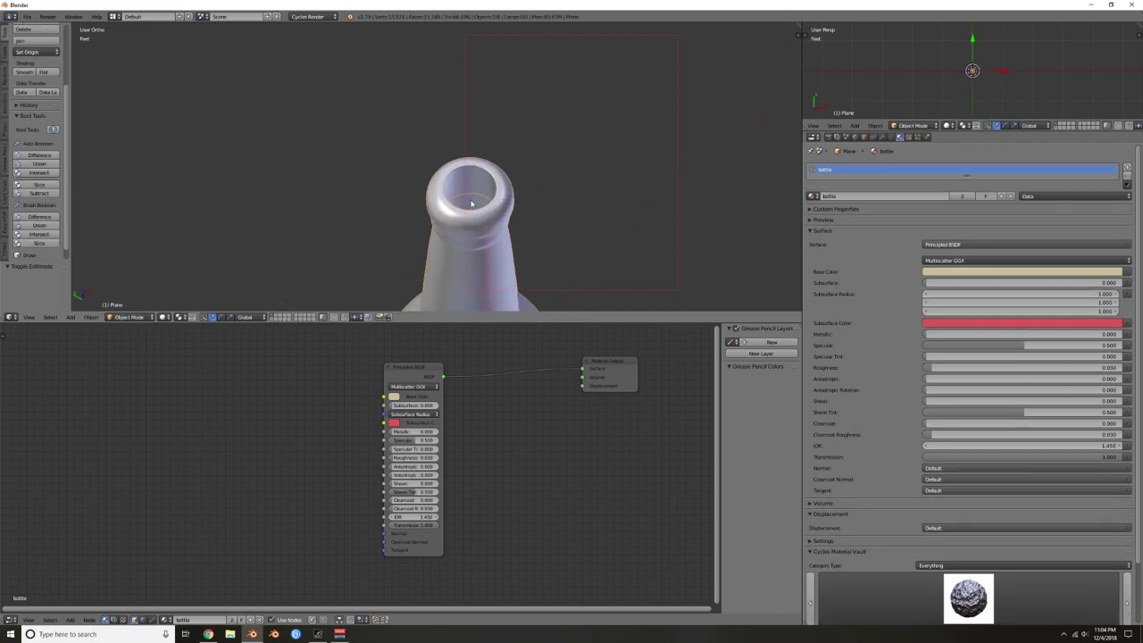
right_click(469, 198)
key("g")
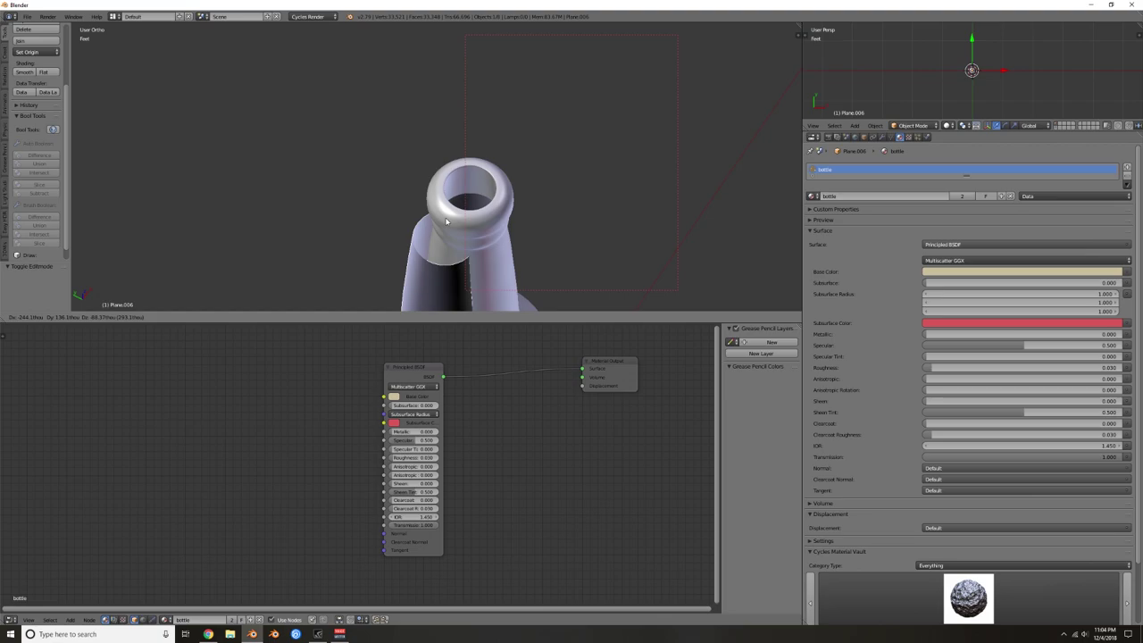
right_click(446, 221)
Step: Hide the outer bottle shell, leaving only the separated inner surface in view
scroll(454, 220, "down", 3)
middle_click_drag(459, 220, 491, 159)
right_click(475, 135)
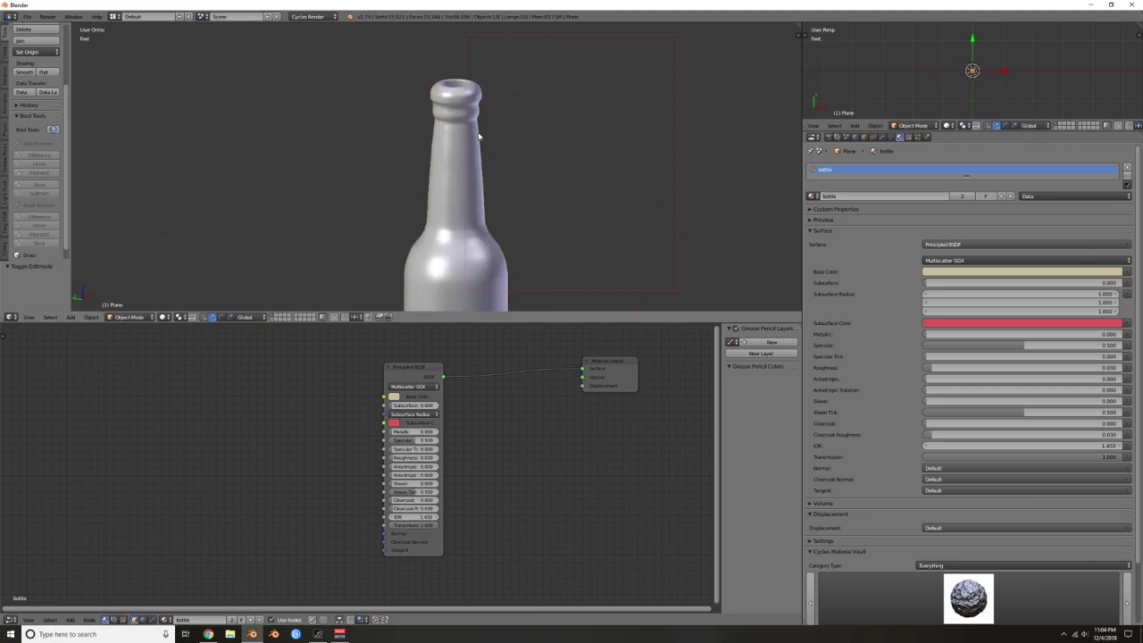
key("Delete")
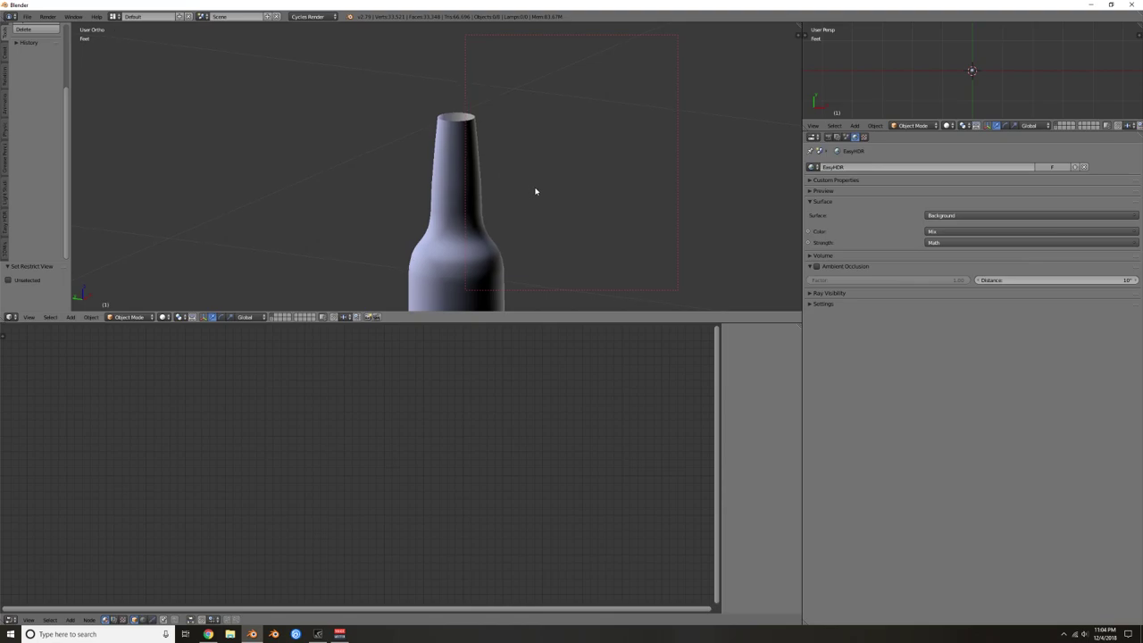
Step: Recalculate the normals of all faces on the separated inner surface so they point outward
middle_click_drag(534, 193, 502, 161)
right_click(455, 156)
key("Tab")
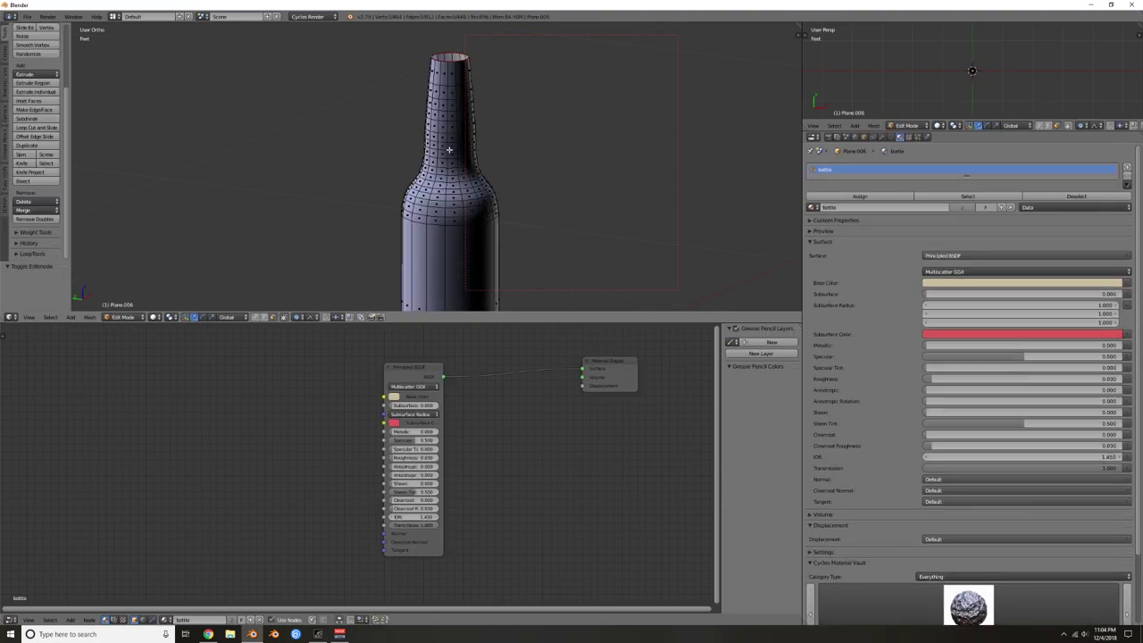
key("a")
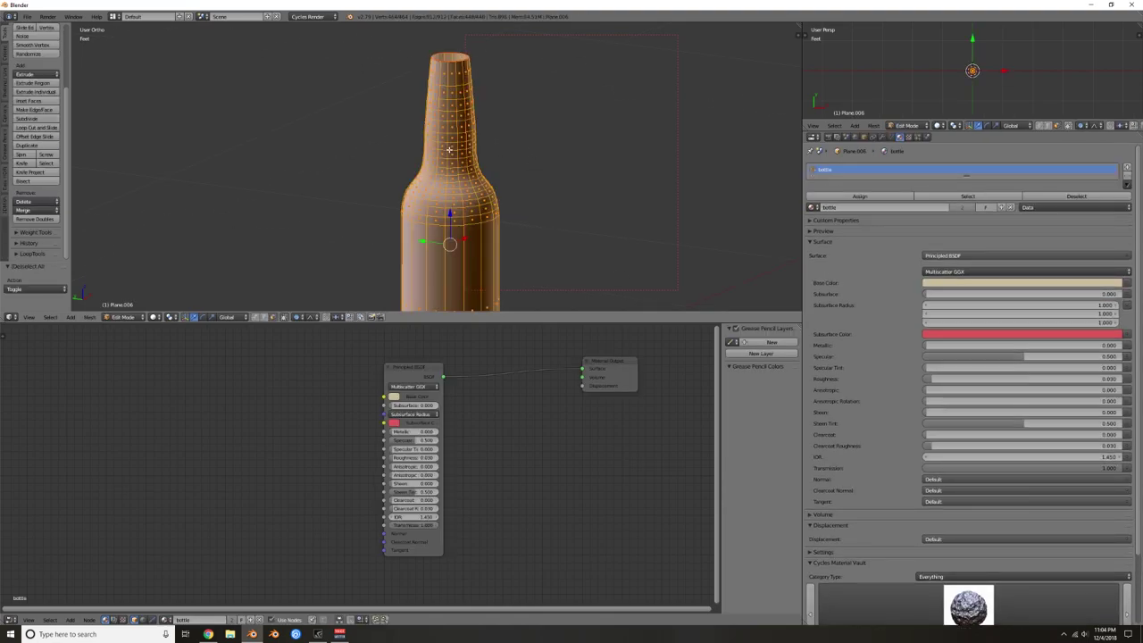
key("ctrl+n")
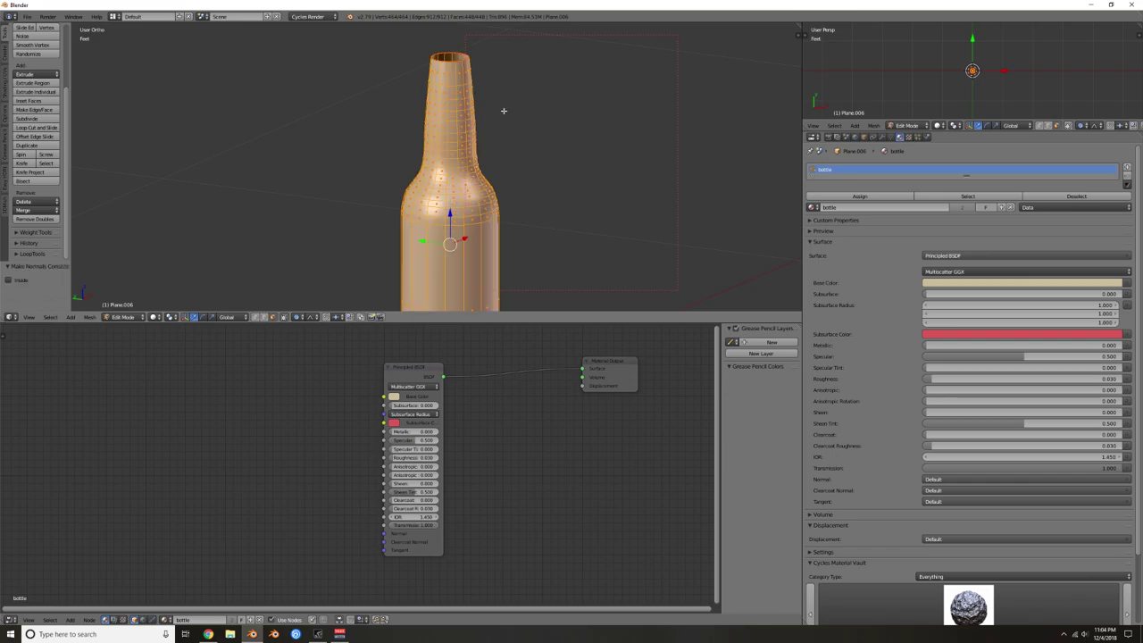
key("Tab")
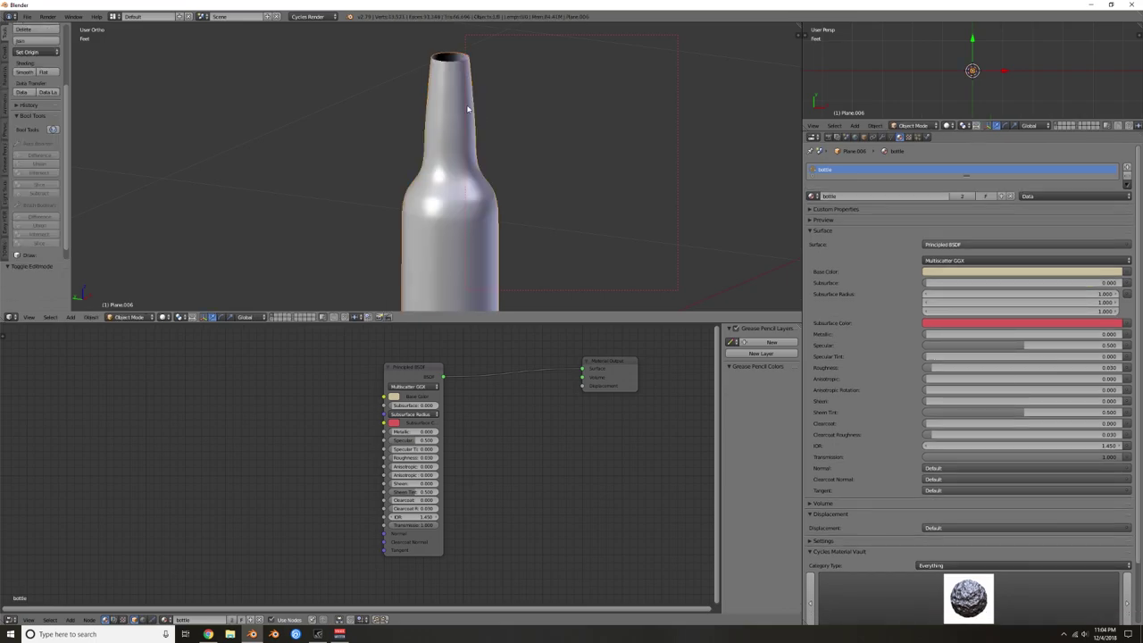
Step: Unhide all objects, isolate the outer bottle shell again and preview it in rendered shading
key("alt+h")
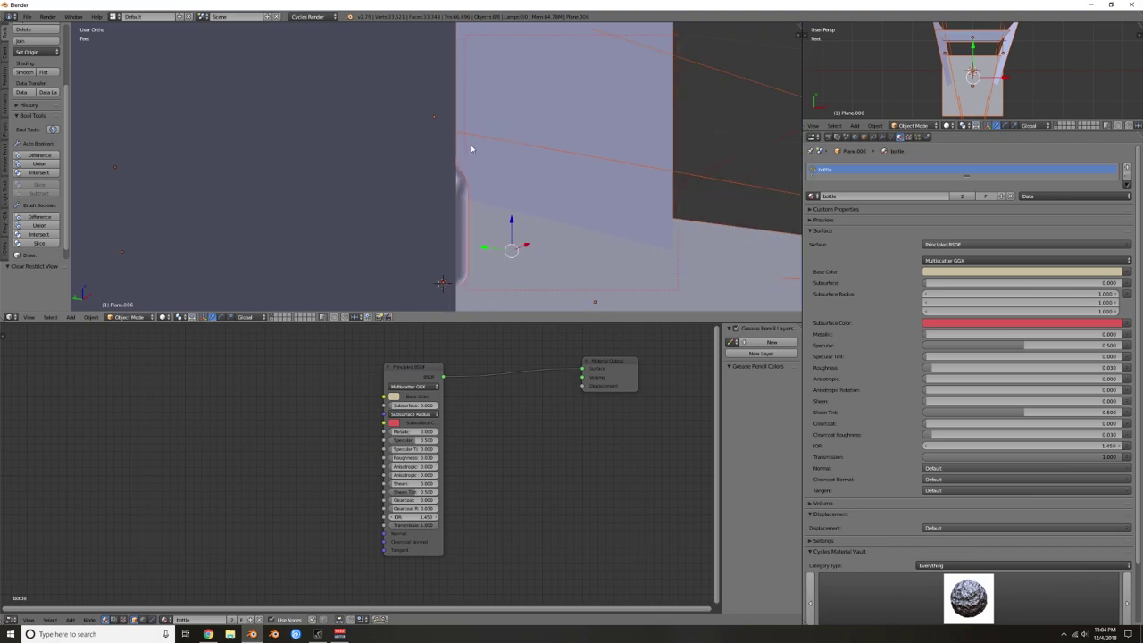
middle_click_drag(554, 114, 419, 141)
key("a")
right_click(511, 101)
scroll(446, 170, "up", 4)
mouse_move(551, 79)
middle_mouse_down("shift")
mouse_move(495, 191)
mouse_move(515, 206)
mouse_move(515, 185)
mouse_move(554, 148)
middle_mouse_up("shift")
key("shift+h")
key("shift+z")
scroll(495, 211, "down", 3)
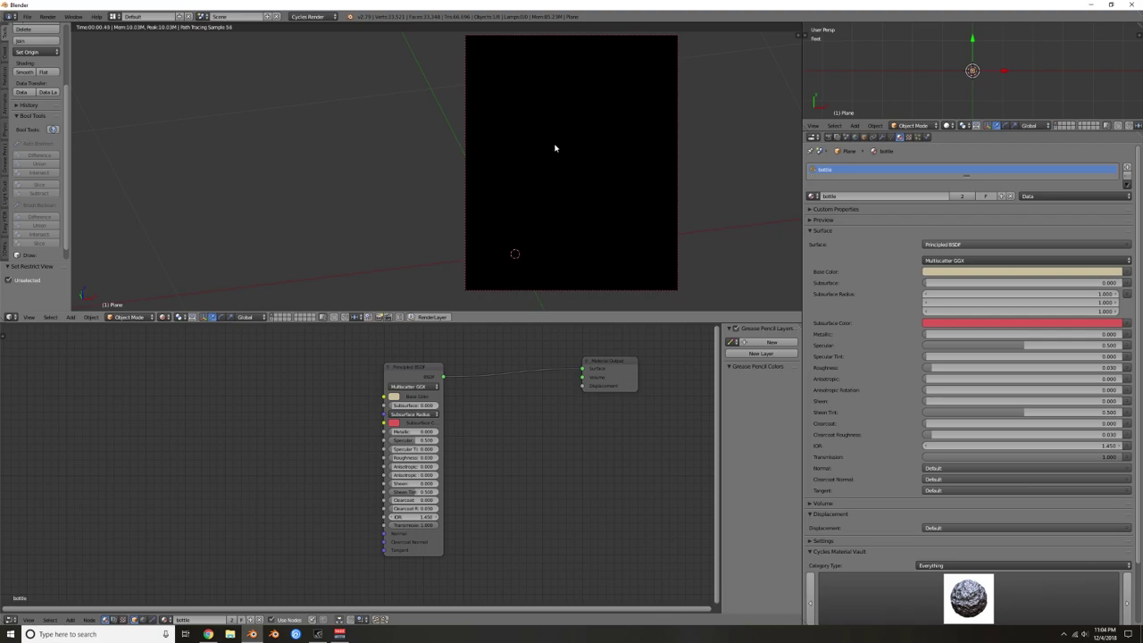
Step: Set the environment's sky strength to 1 in Easy HDRI, check the lit bottle and return to solid shading
scroll(12, 91, "up", 3)
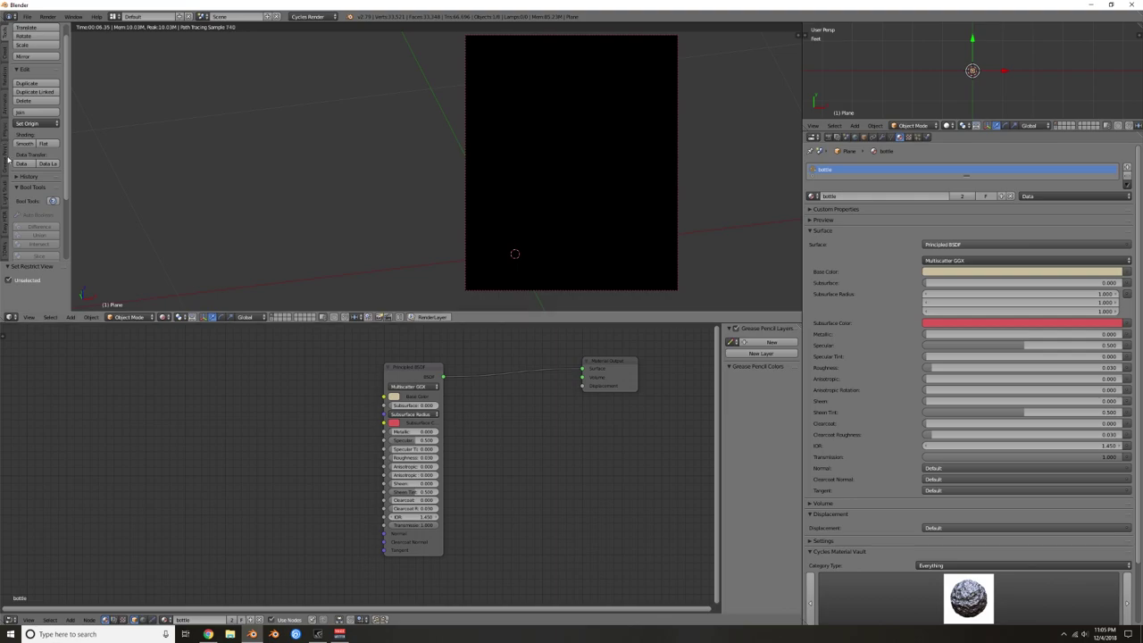
left_click(5, 229)
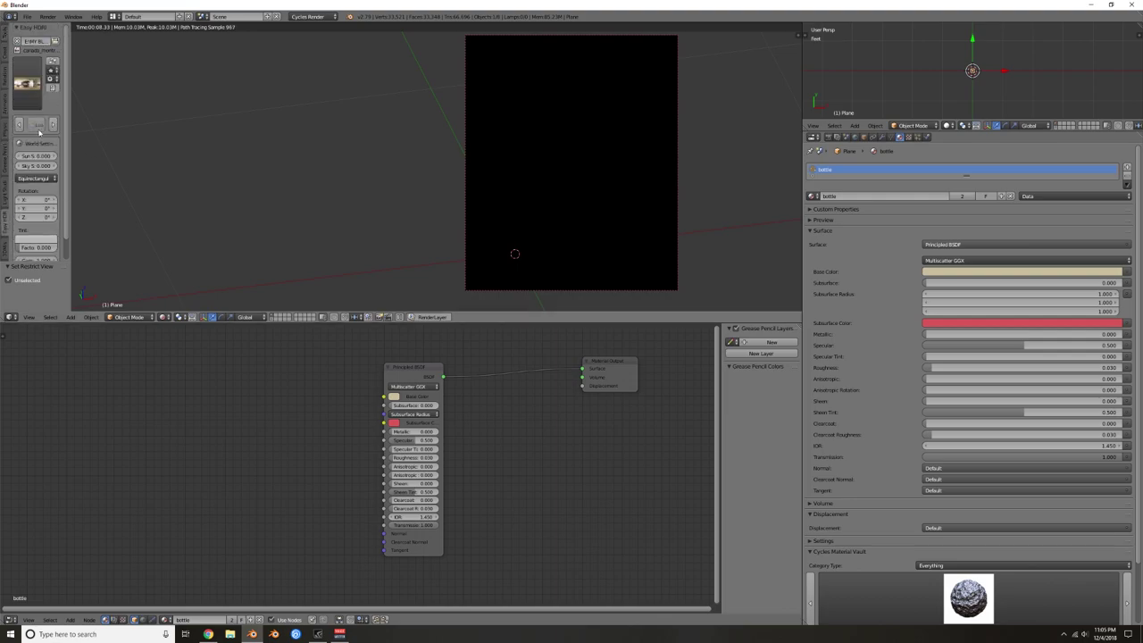
left_click(37, 166)
type("1")
key("Return")
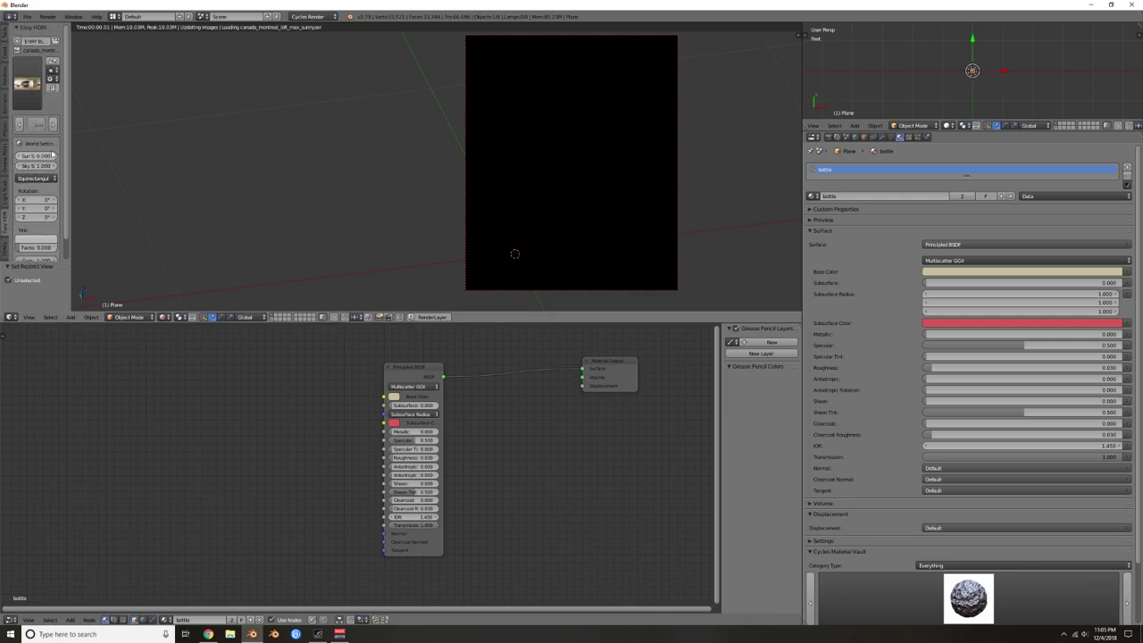
middle_click_drag(509, 141, 523, 123)
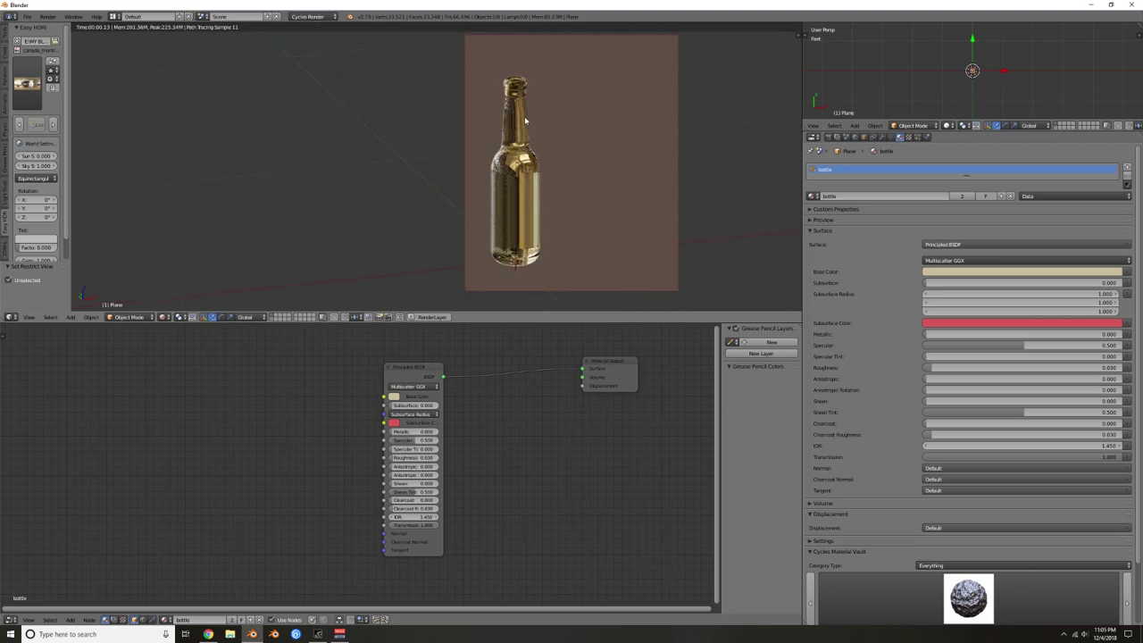
key("shift+z")
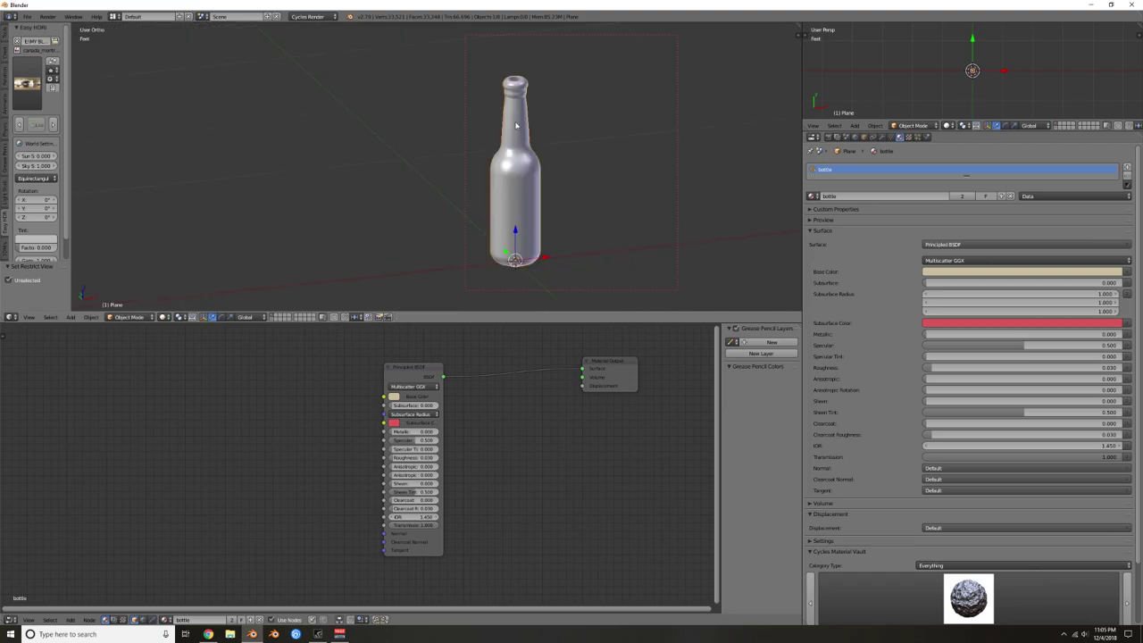
middle_click_drag(518, 98, 546, 134, "shift")
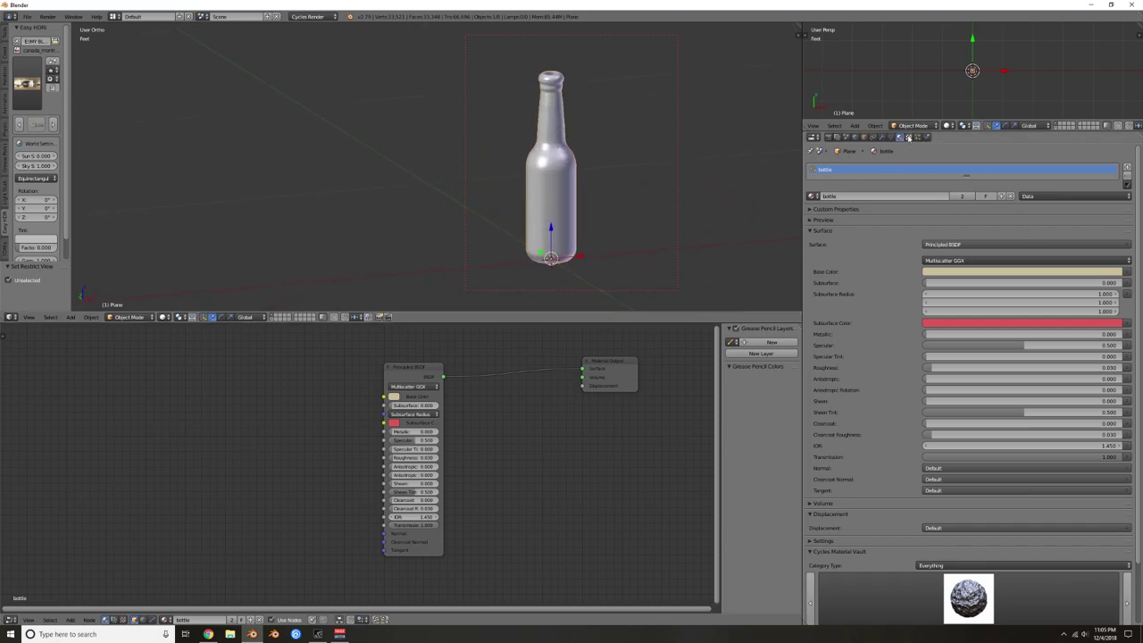
Step: Add a Hair particle system to the outer bottle shell with Advanced options enabled and Random distribution over the faces
left_click(916, 137)
left_click(975, 195)
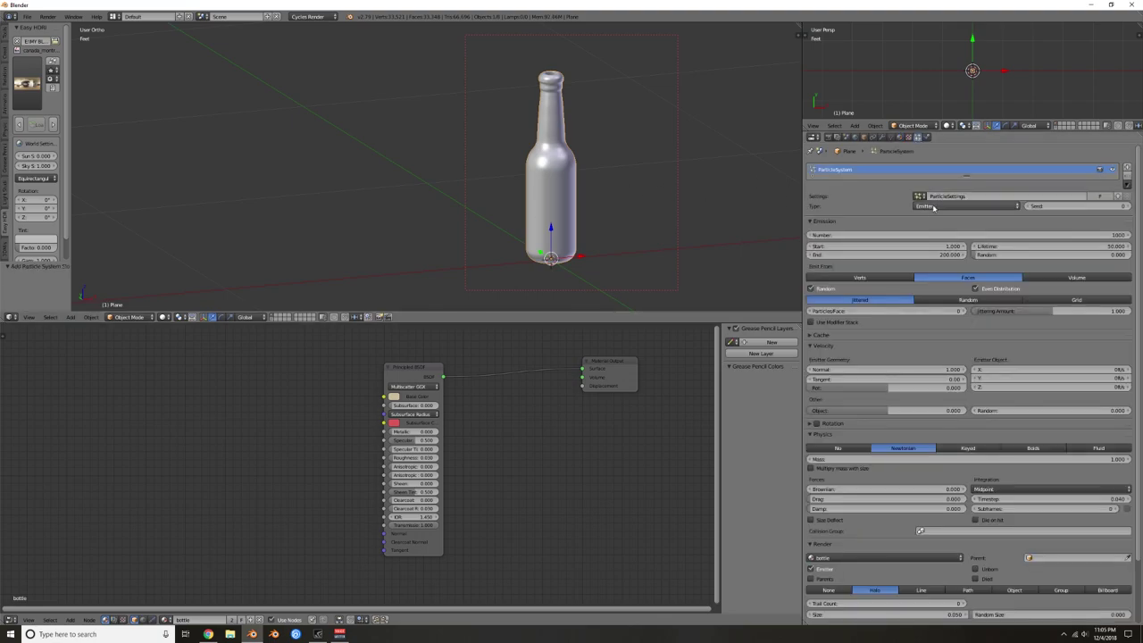
left_click(929, 206)
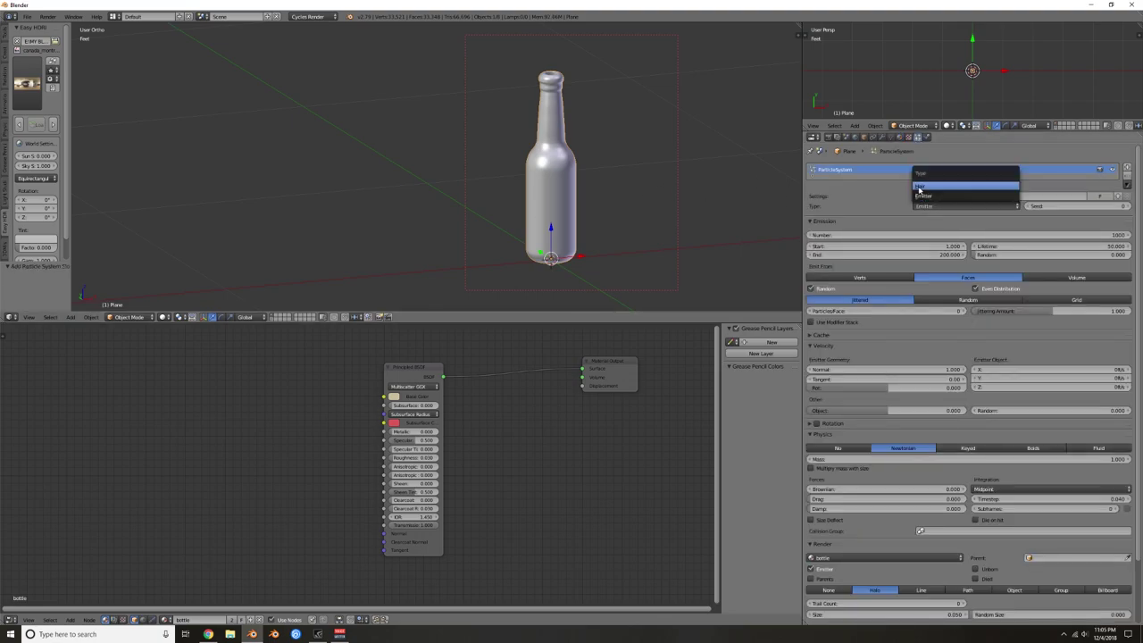
left_click(922, 186)
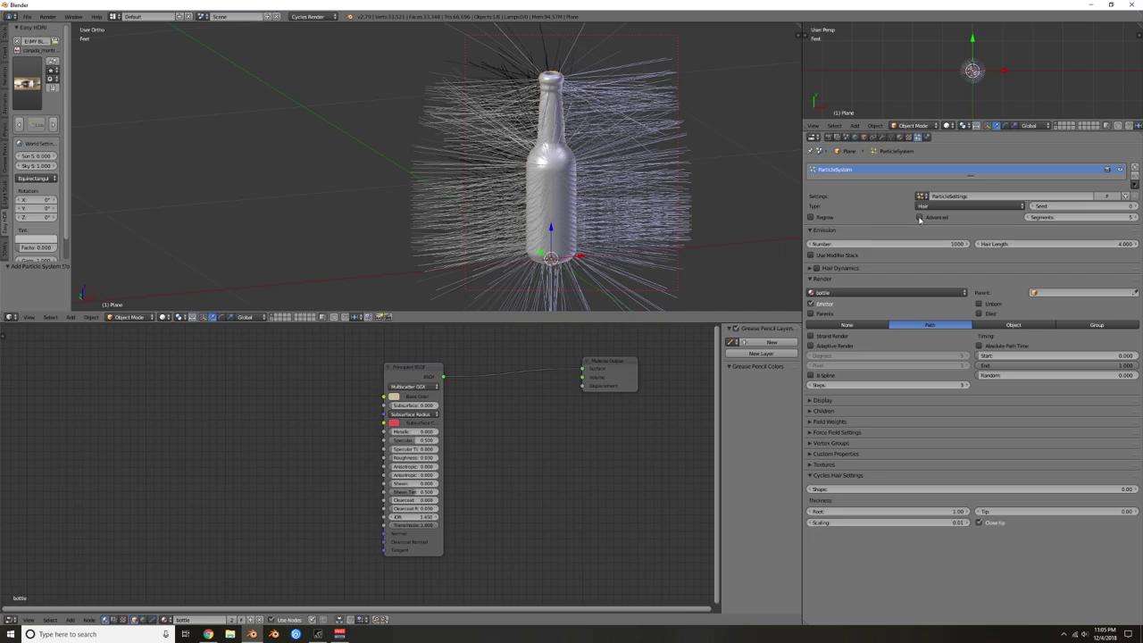
left_click(918, 217)
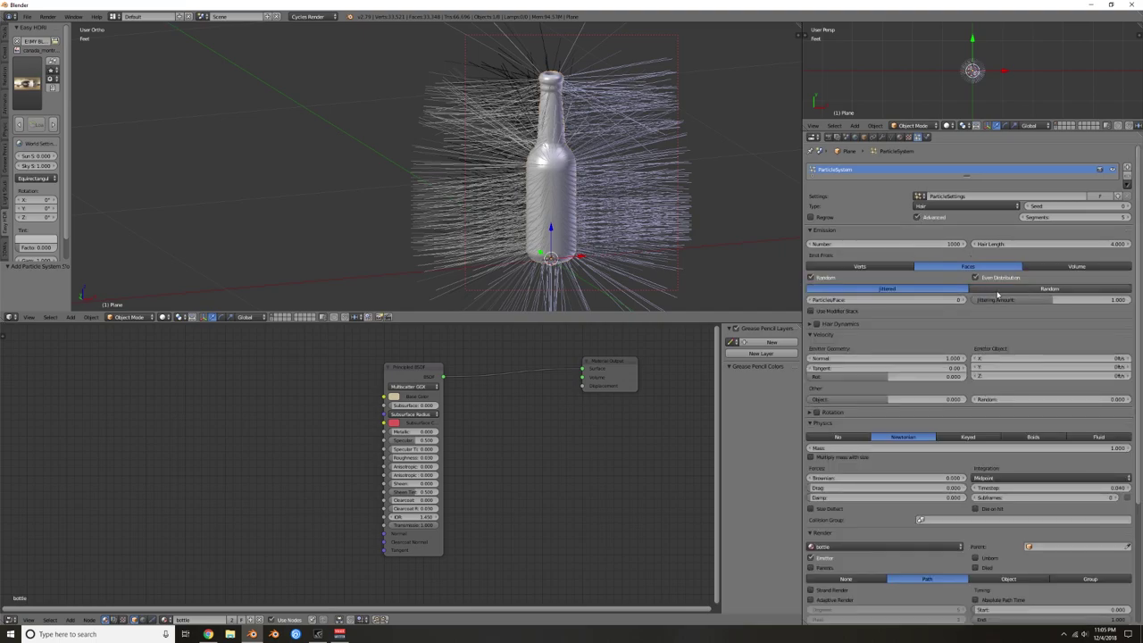
left_click(1044, 290)
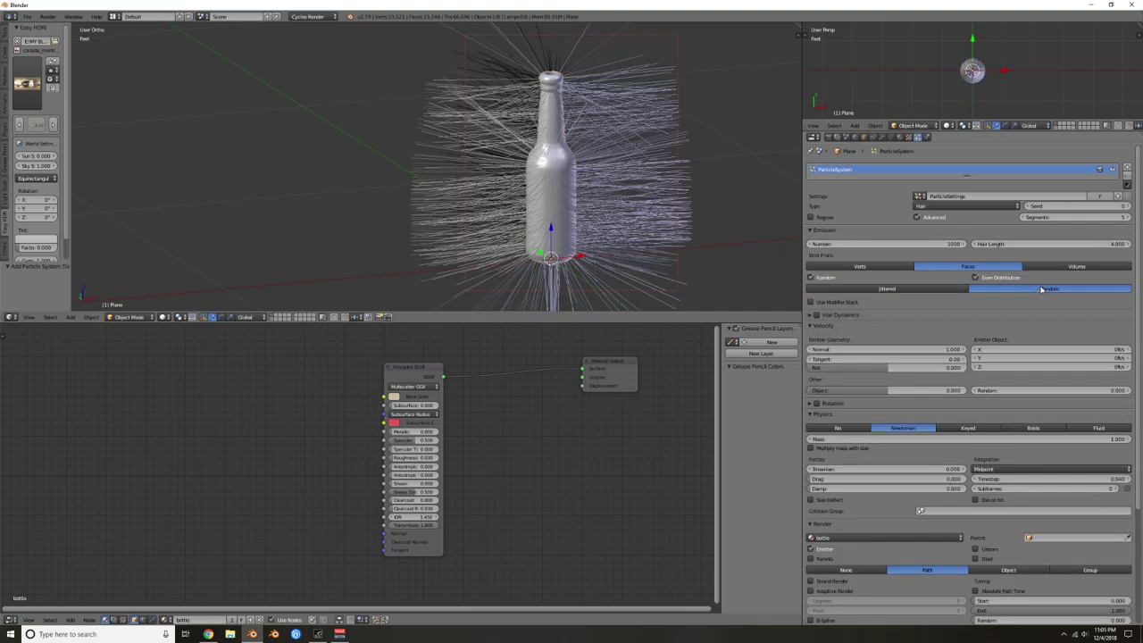
Step: Render the bottle's particles as a Group, using drops.001 as the dupli group
scroll(1031, 425, "down", 3)
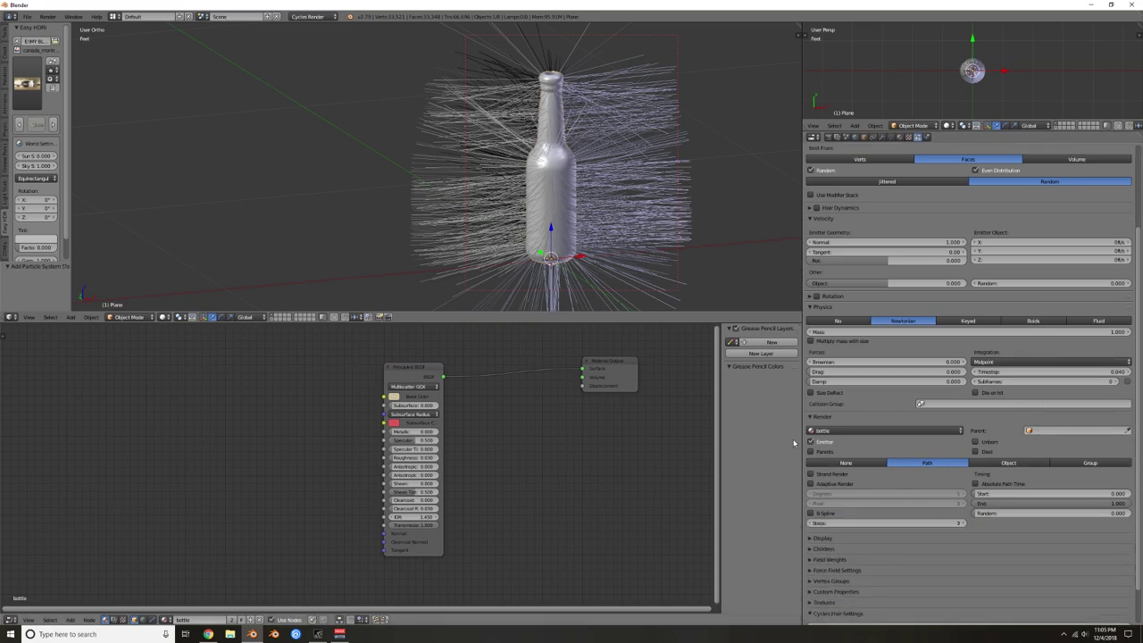
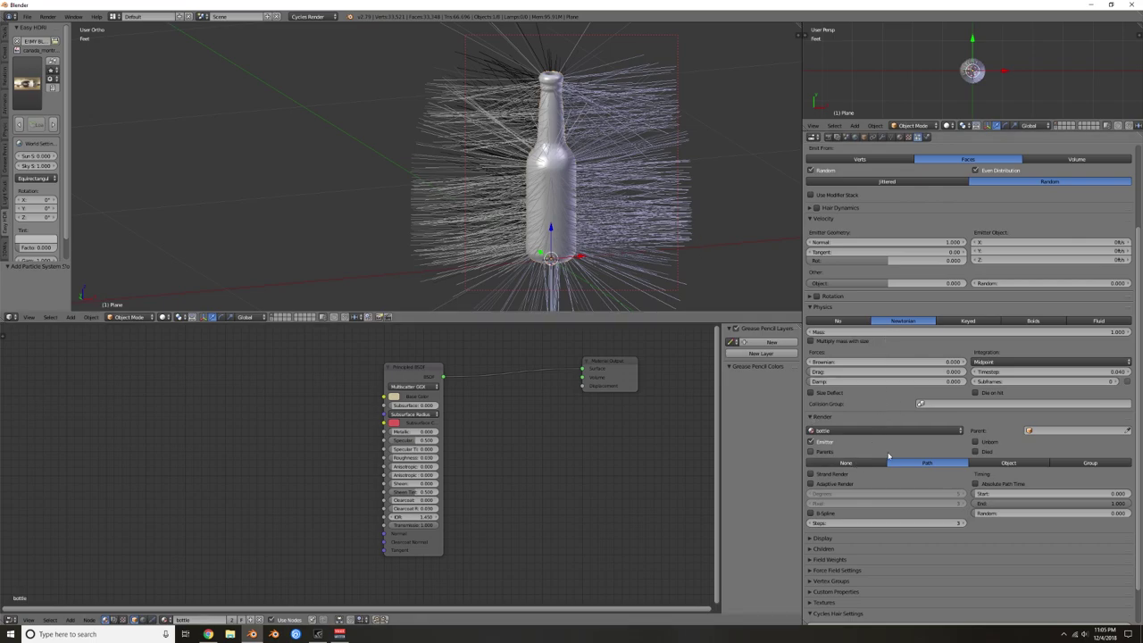
left_click(1085, 465)
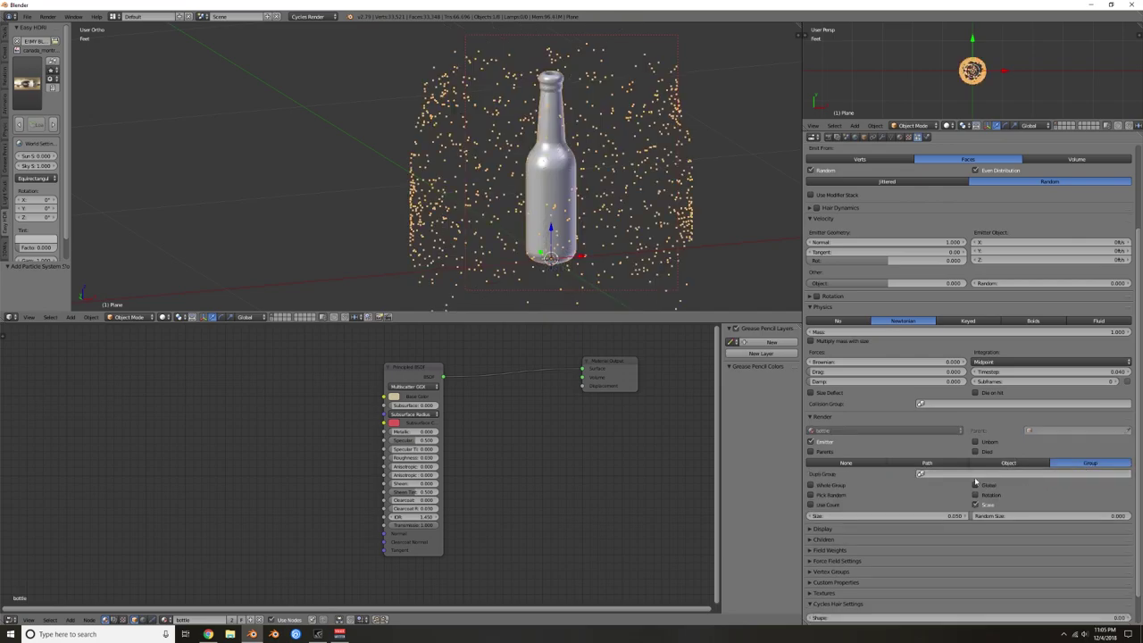
left_click(960, 475)
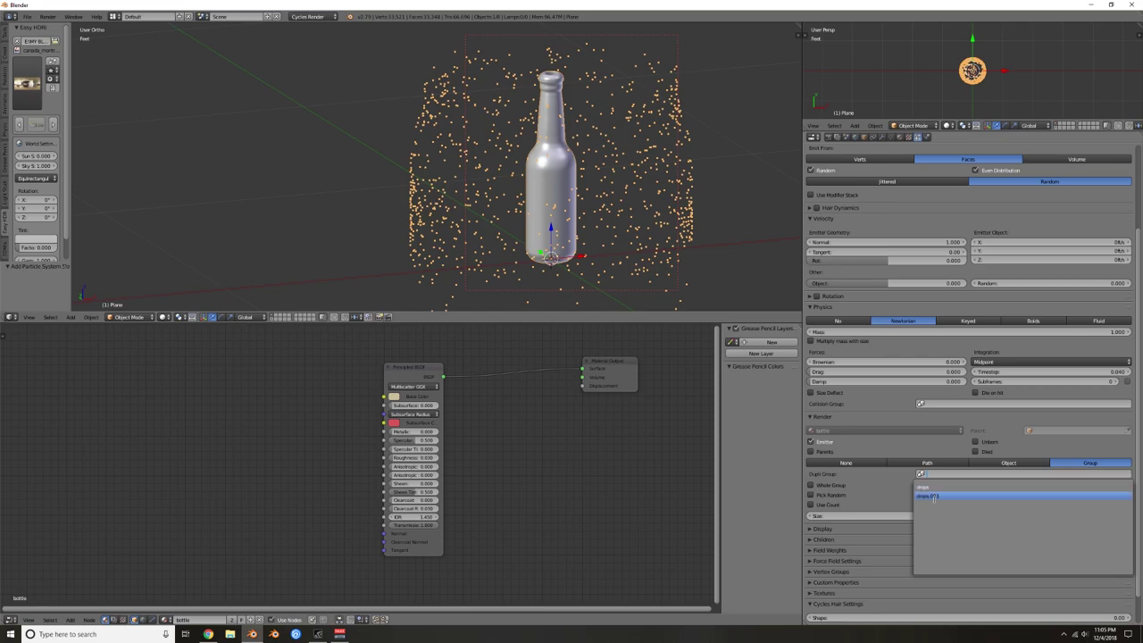
left_click(941, 496)
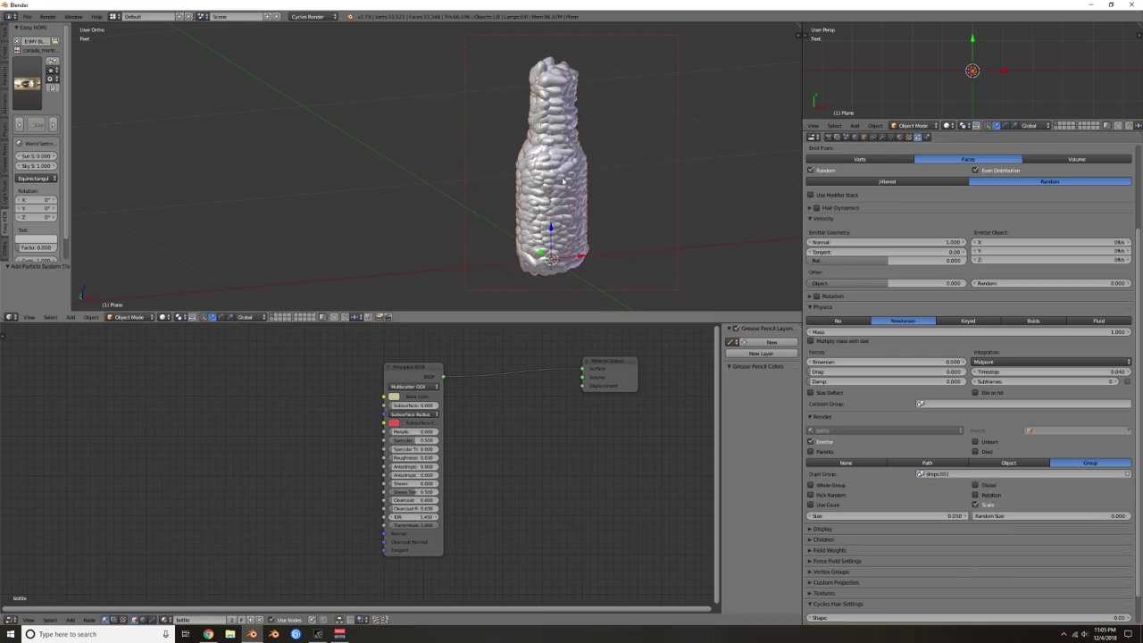
scroll(556, 151, "up", 5)
scroll(527, 147, "down", 3)
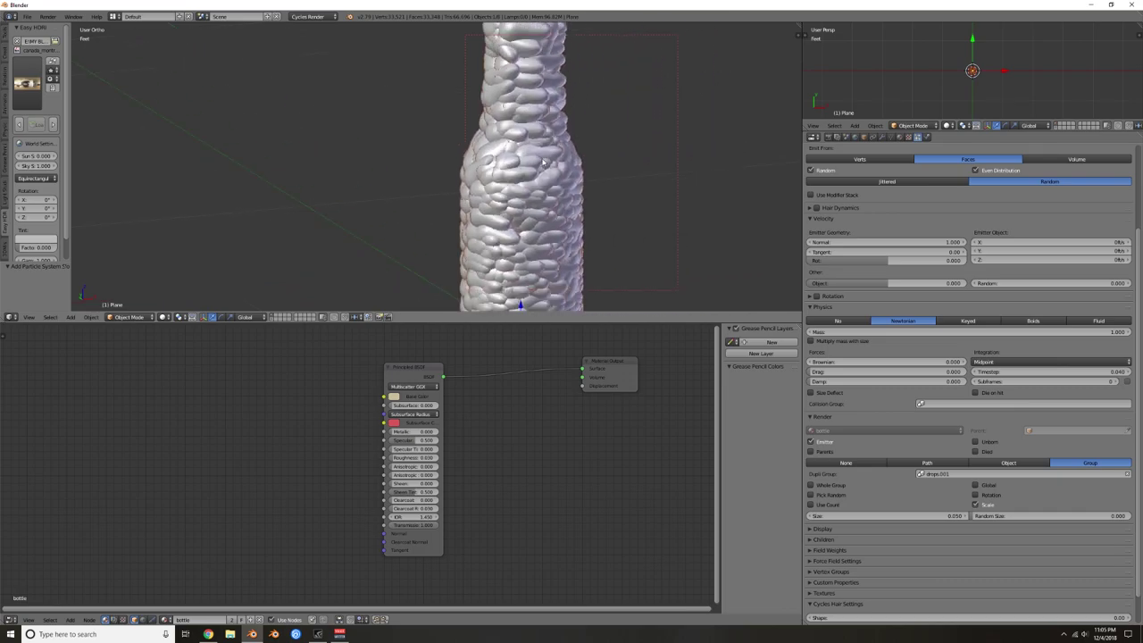
middle_click_drag(514, 147, 638, 183, "shift")
scroll(558, 156, "down", 2)
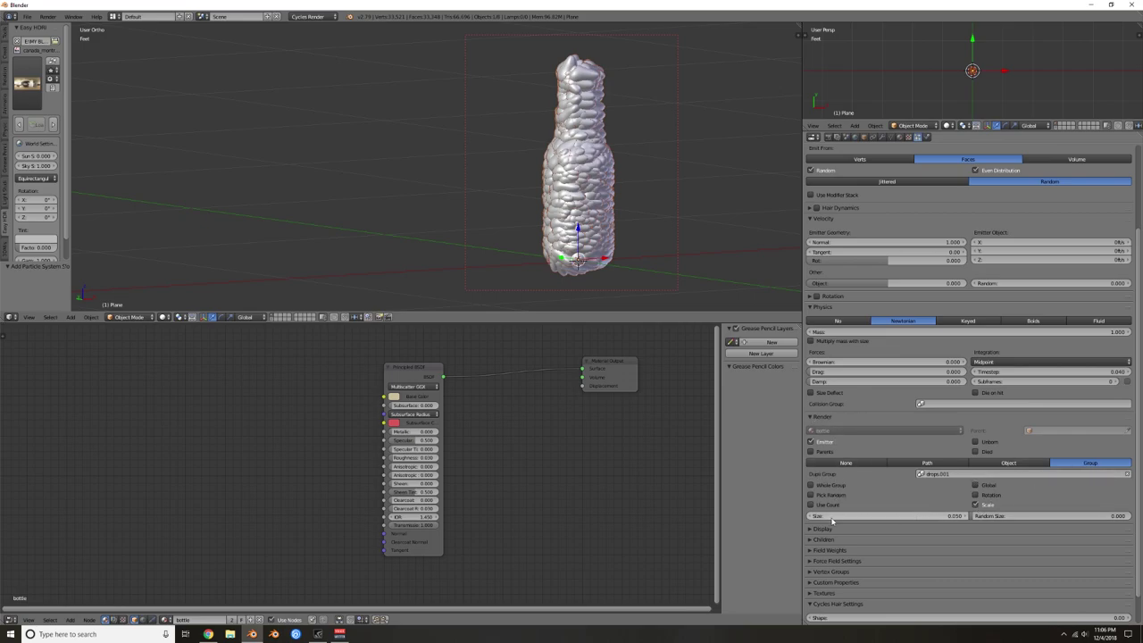
Step: Set the droplet particles' size to 0.010 and their random size to 0.670
left_click_drag(919, 519, 883, 519)
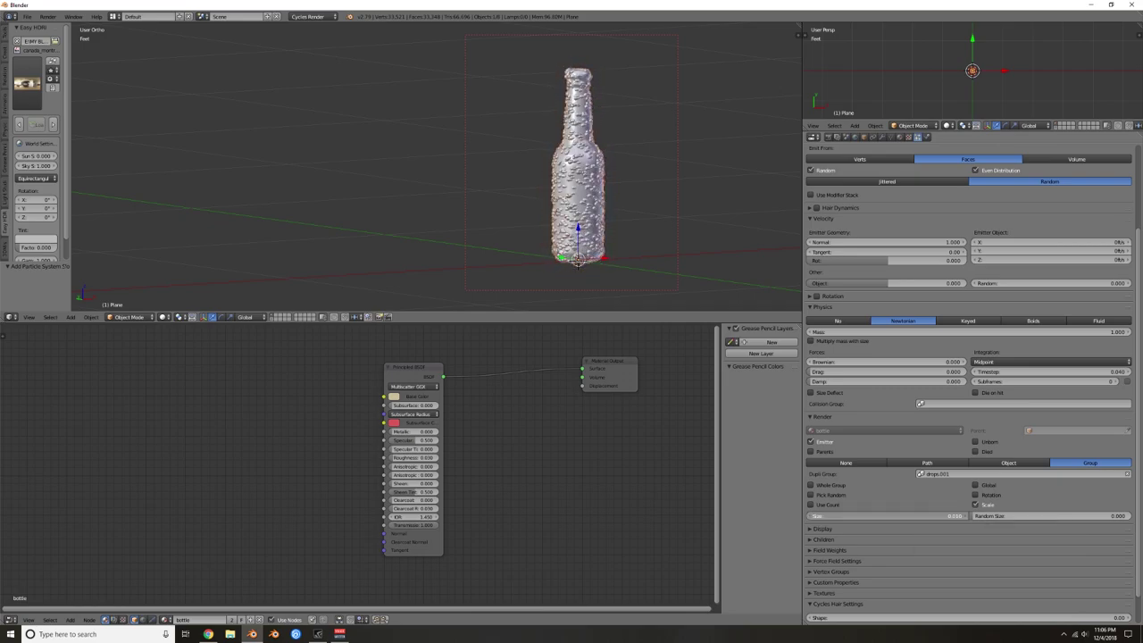
scroll(918, 518, "down", 2, "ctrl")
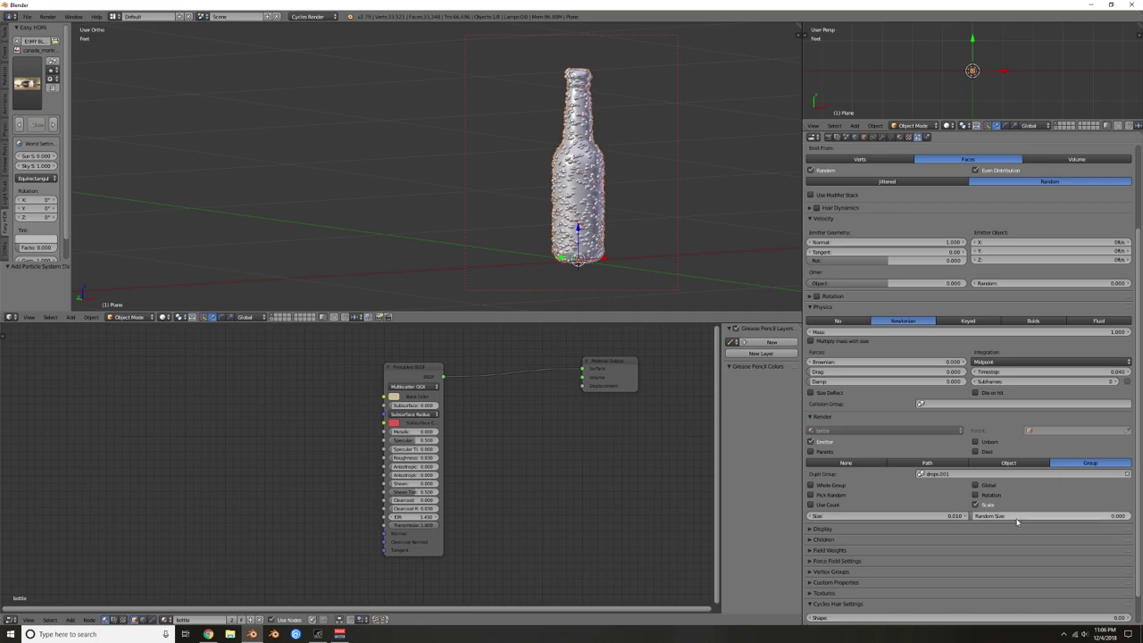
left_click_drag(977, 516, 1080, 516)
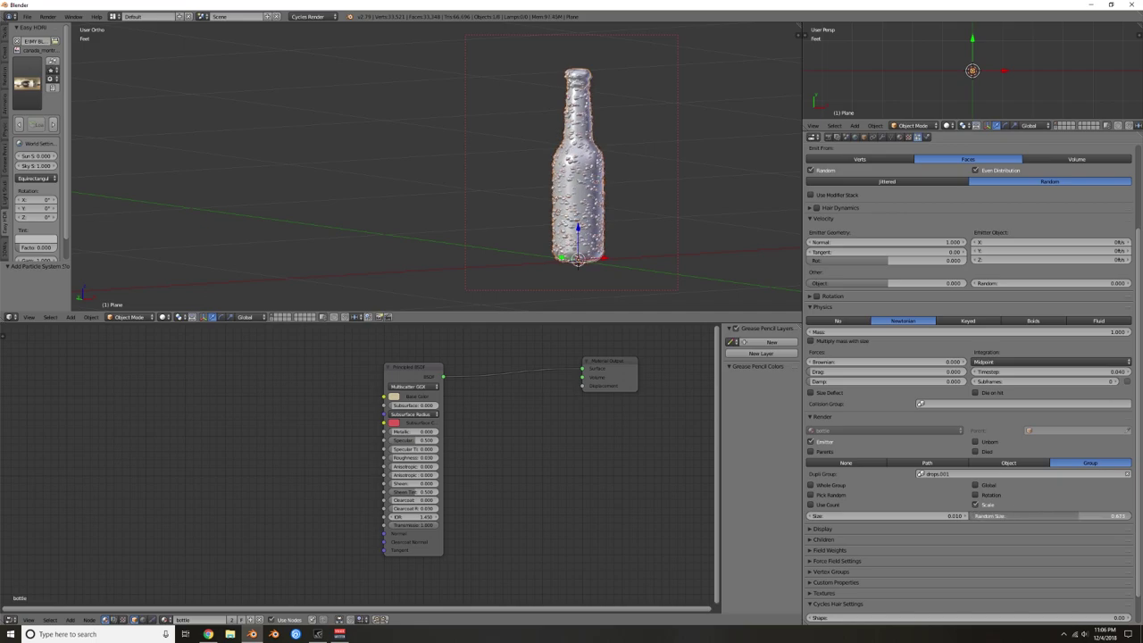
scroll(551, 145, "up", 6)
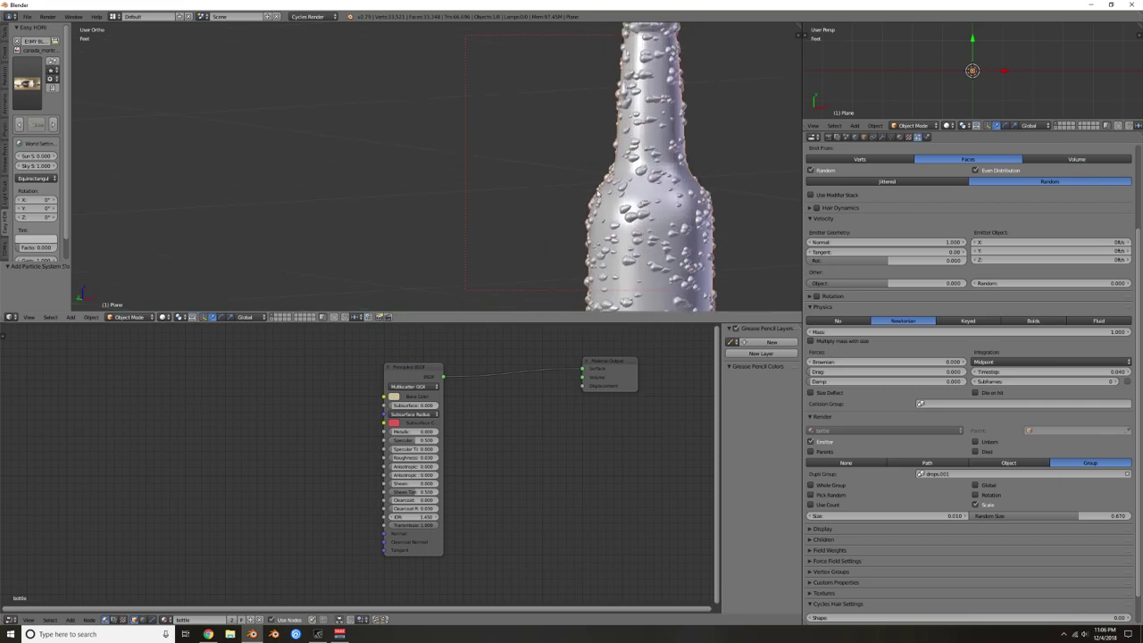
middle_click_drag(678, 262, 623, 216, "shift")
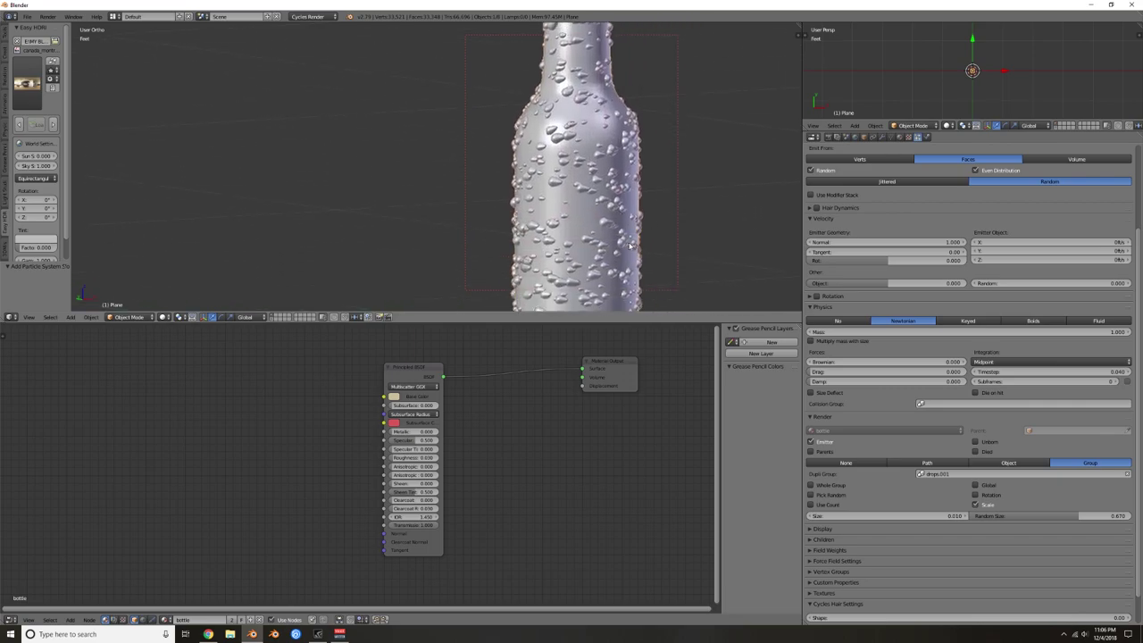
scroll(558, 187, "down", 3)
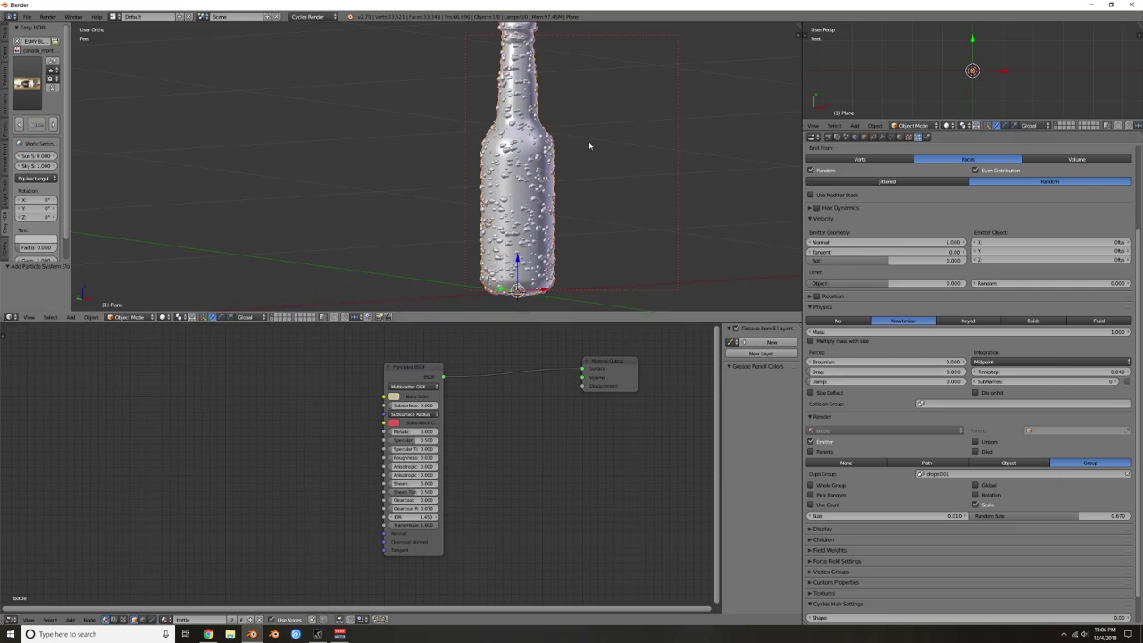
Step: Scale the three droplet source meshes down together by a factor of about 0.44 and check them on the bottle
left_click(273, 319)
scroll(527, 236, "down", 3)
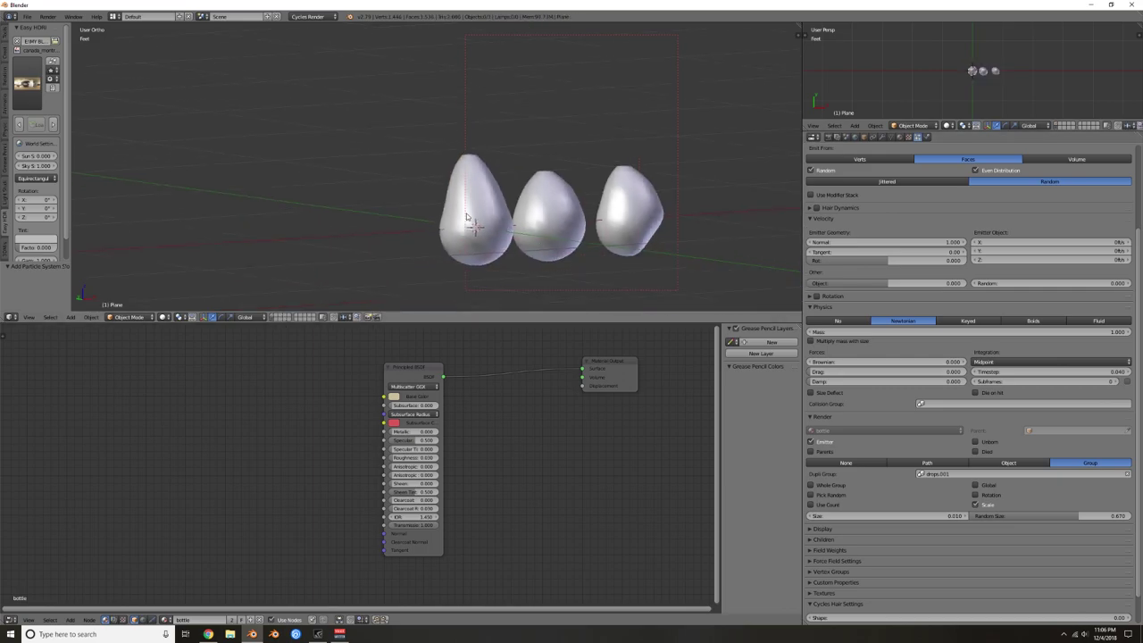
right_click(473, 217)
right_click(552, 217, "shift")
right_click(647, 210, "shift")
key("s")
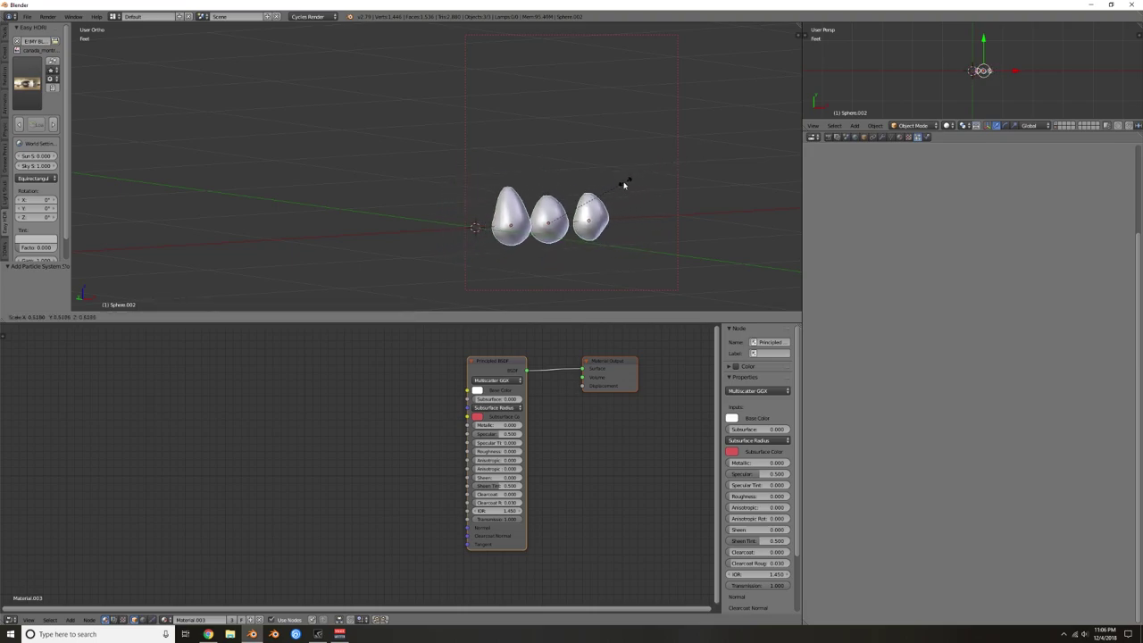
left_click(616, 190)
left_click(279, 317)
scroll(524, 170, "up", 5)
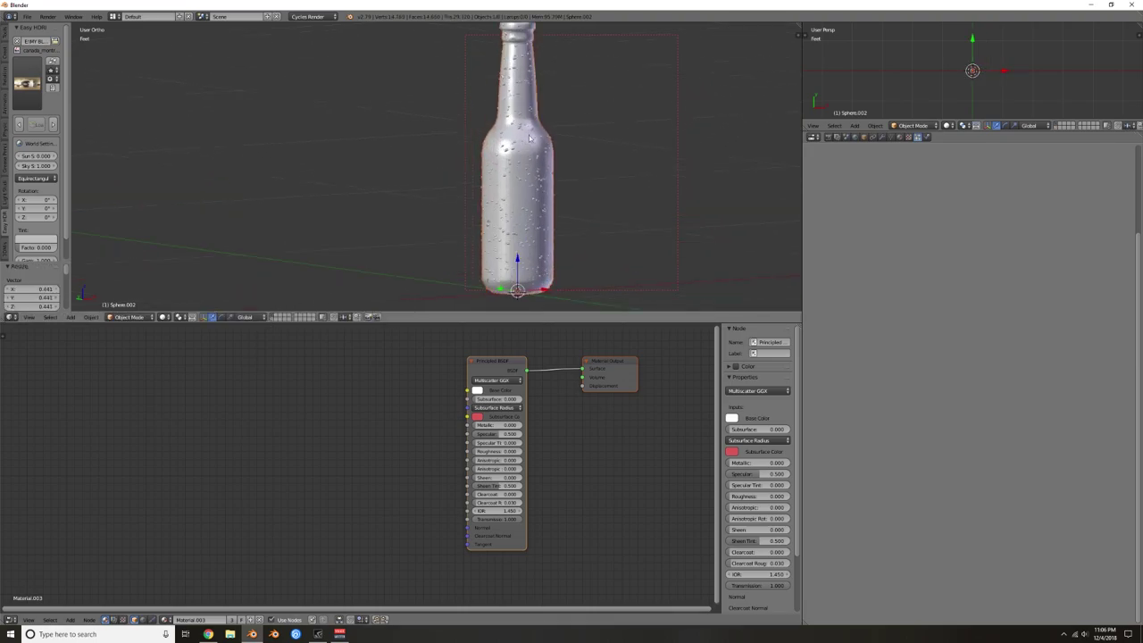
scroll(524, 169, "down", 1)
scroll(524, 170, "up", 3)
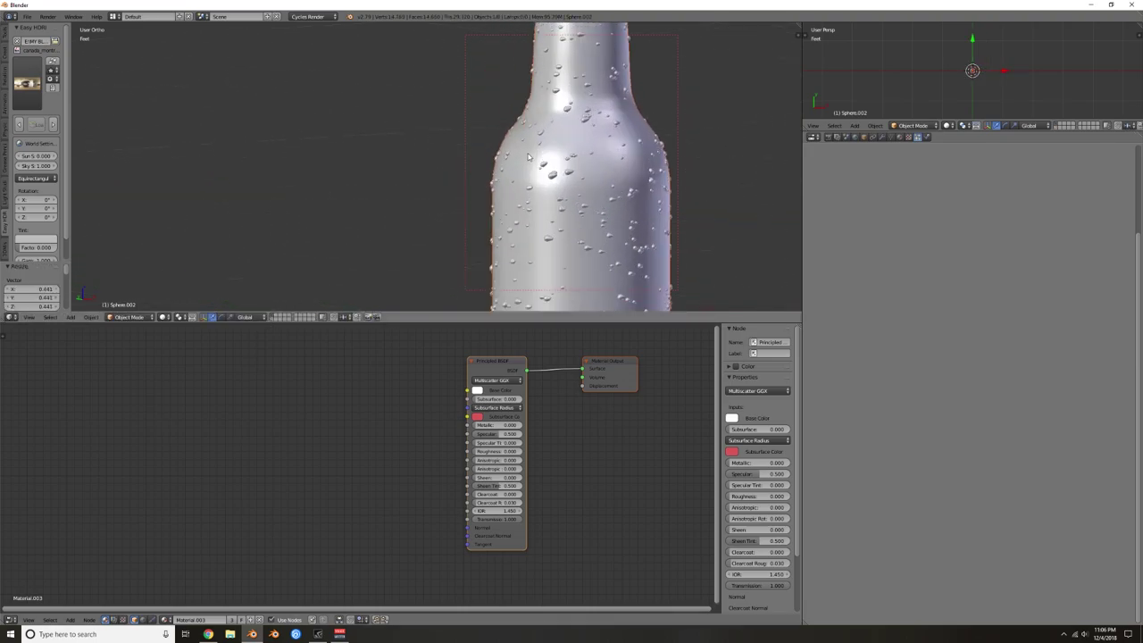
scroll(528, 157, "down", 4)
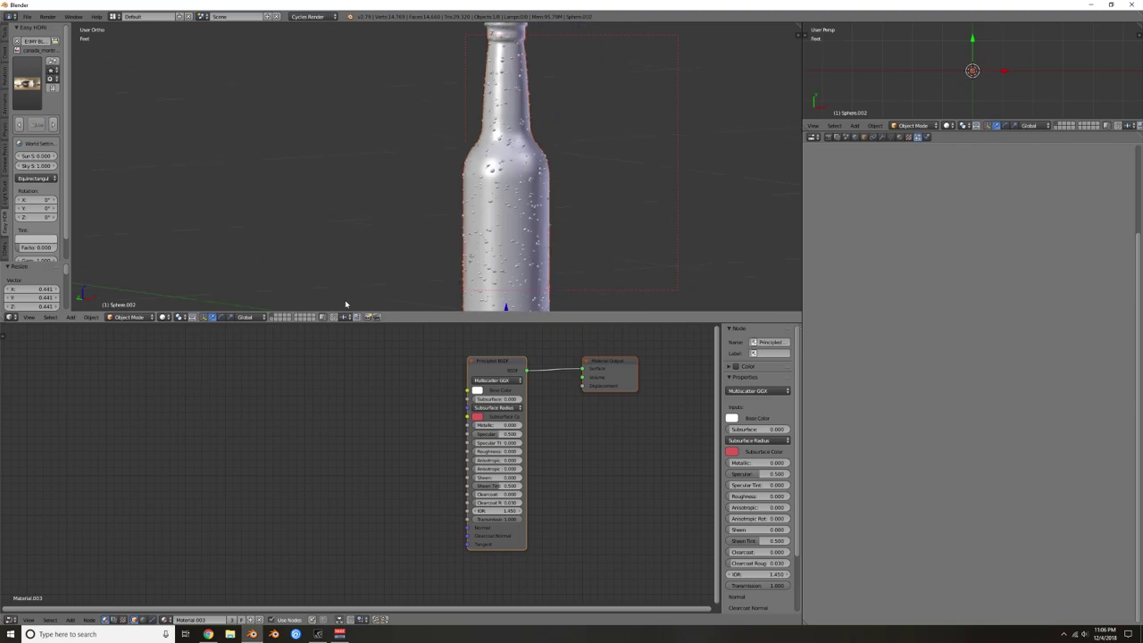
Step: Reselect the three droplet source meshes on their layer and try to scale them up together
left_click(273, 317)
scroll(513, 256, "down", 6)
key("a")
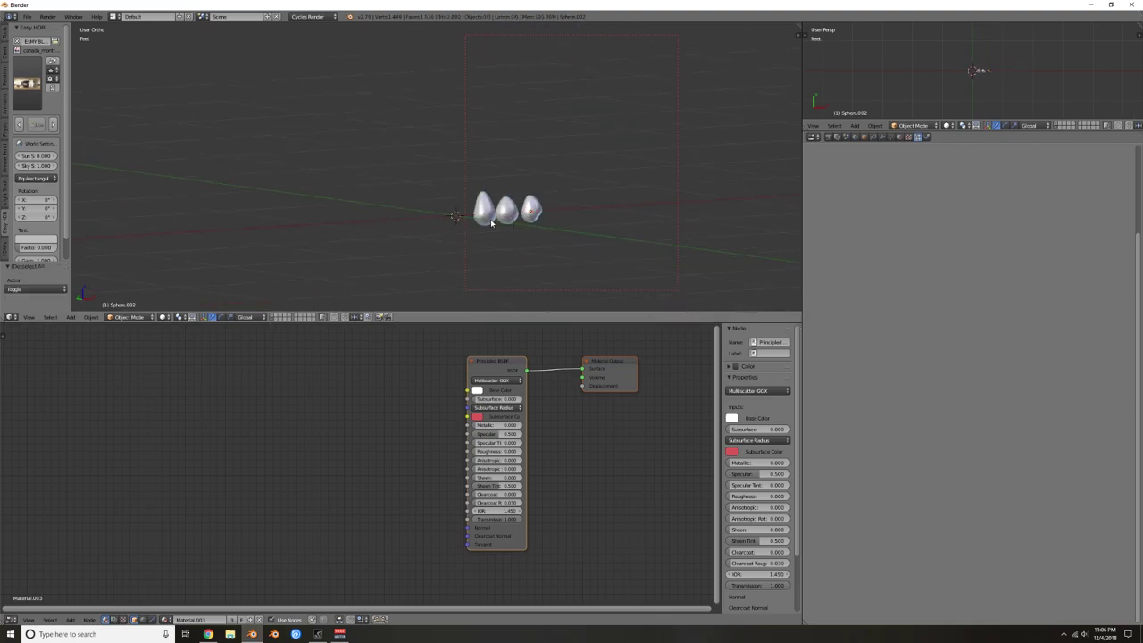
middle_click_drag(534, 188, 456, 222)
right_click(481, 209)
right_click(506, 207, "shift")
right_click(544, 209, "shift")
key("m")
left_click(274, 318)
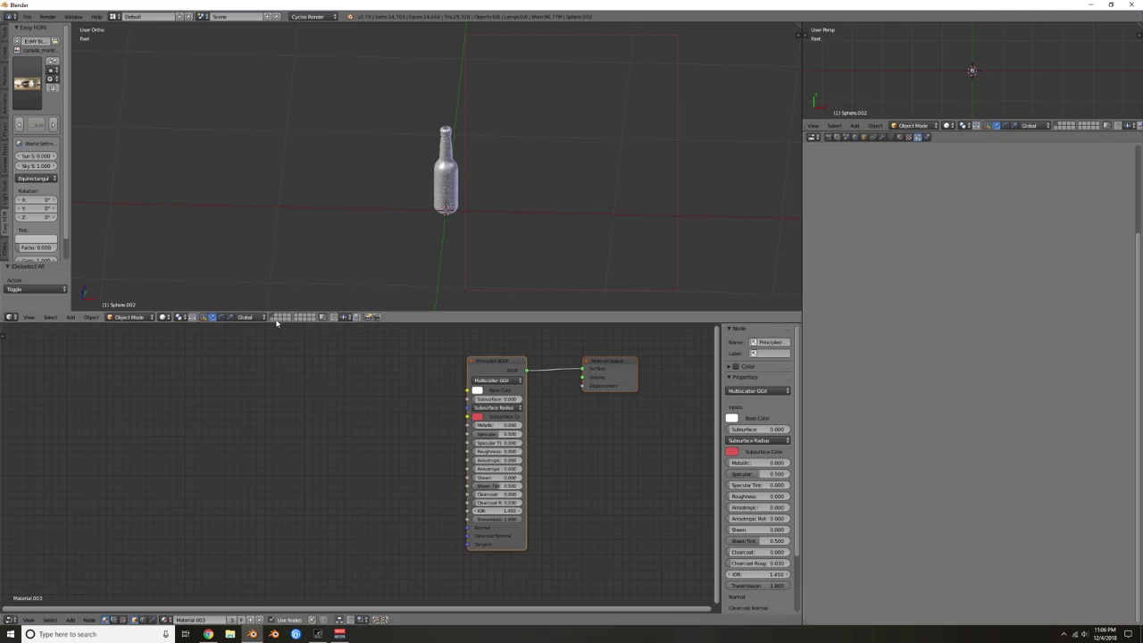
left_click(294, 317)
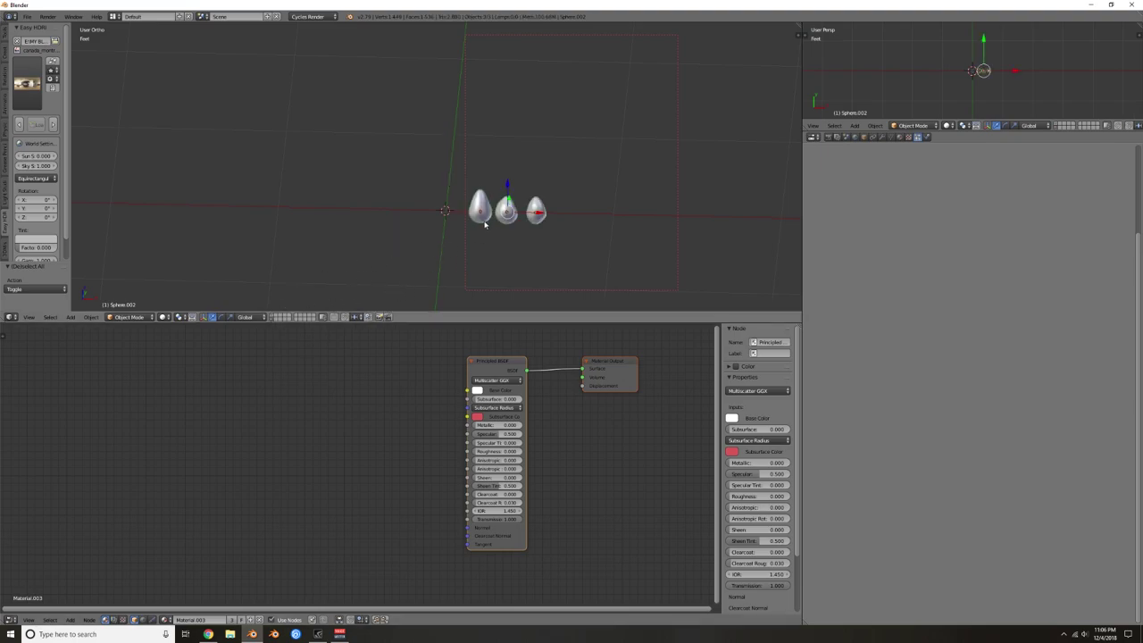
key("s")
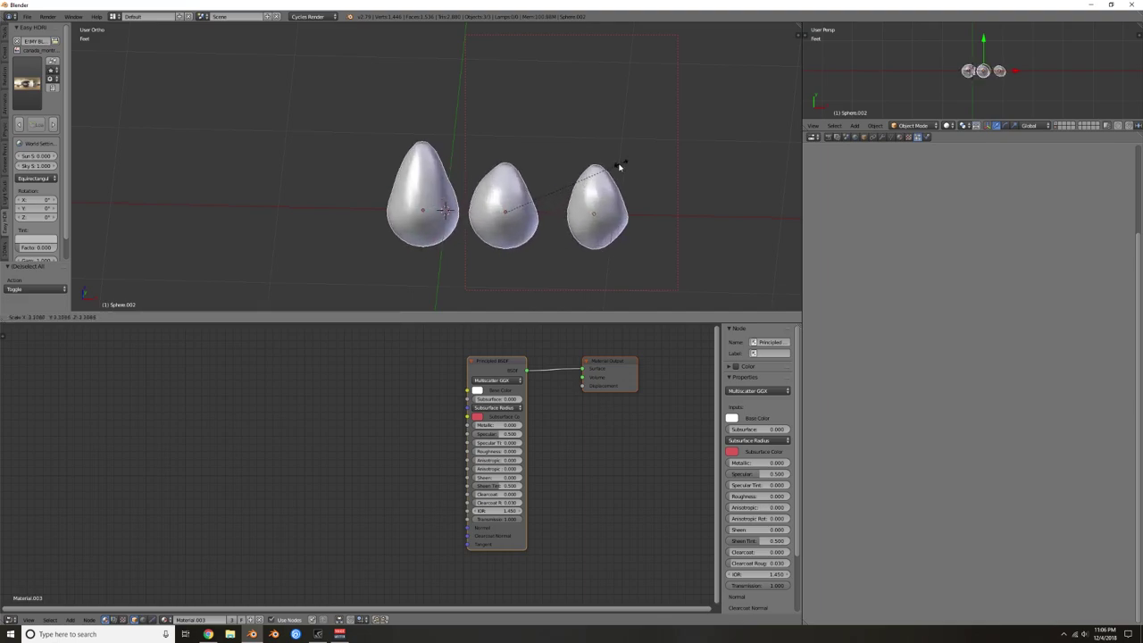
right_click(636, 152)
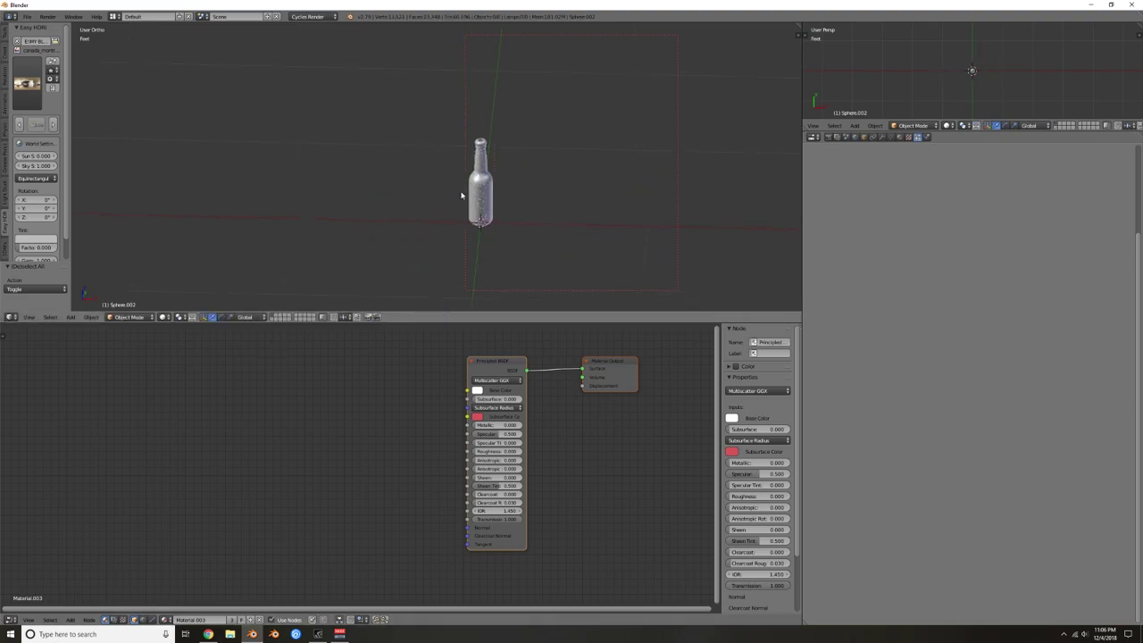
Step: Examine the size and distribution of the droplets around the bottle's neck and shoulder up close
middle_click_drag(462, 196, 560, 204, "shift")
scroll(628, 200, "up", 4)
middle_click_drag(718, 206, 513, 137, "shift")
scroll(583, 159, "up", 3)
middle_click_drag(598, 174, 550, 186, "shift")
scroll(550, 185, "up", 4)
middle_click_drag(722, 129, 547, 142, "shift")
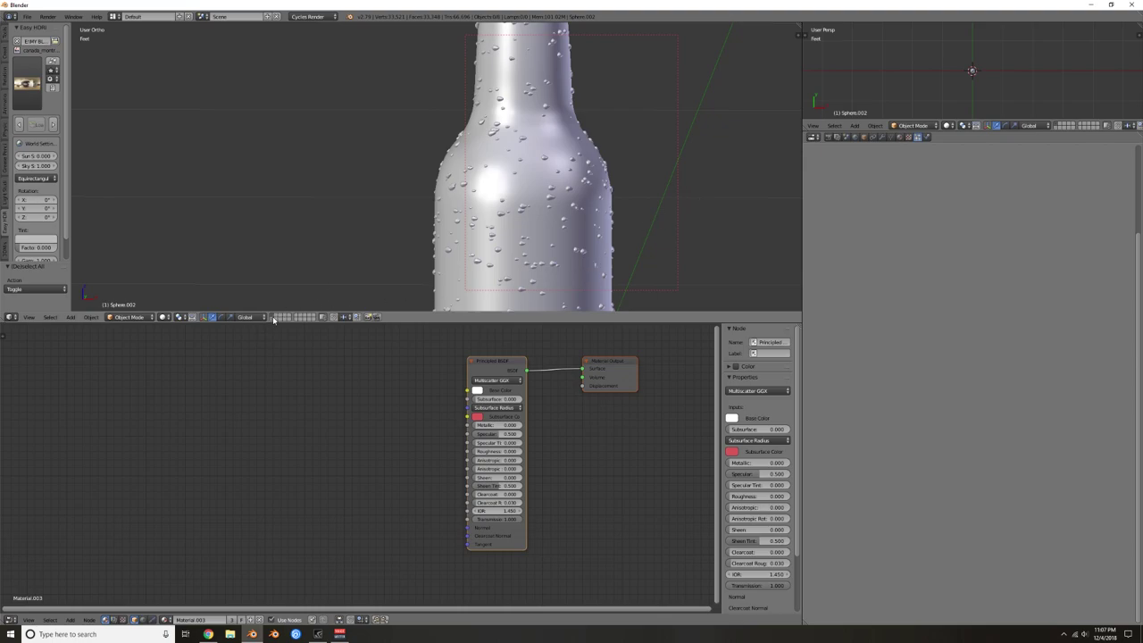
Step: Try to rotate the three droplet source meshes about their individual origins and switch the pivot point to Active Element
scroll(314, 301, "down", 6)
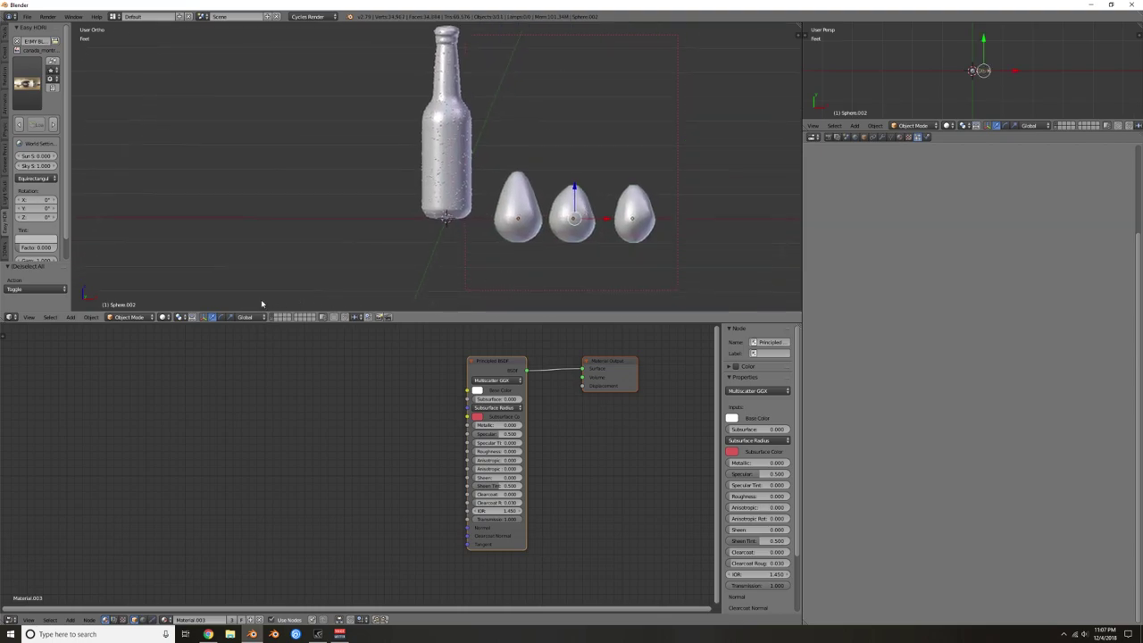
left_click(181, 317)
left_click(210, 288)
key("r")
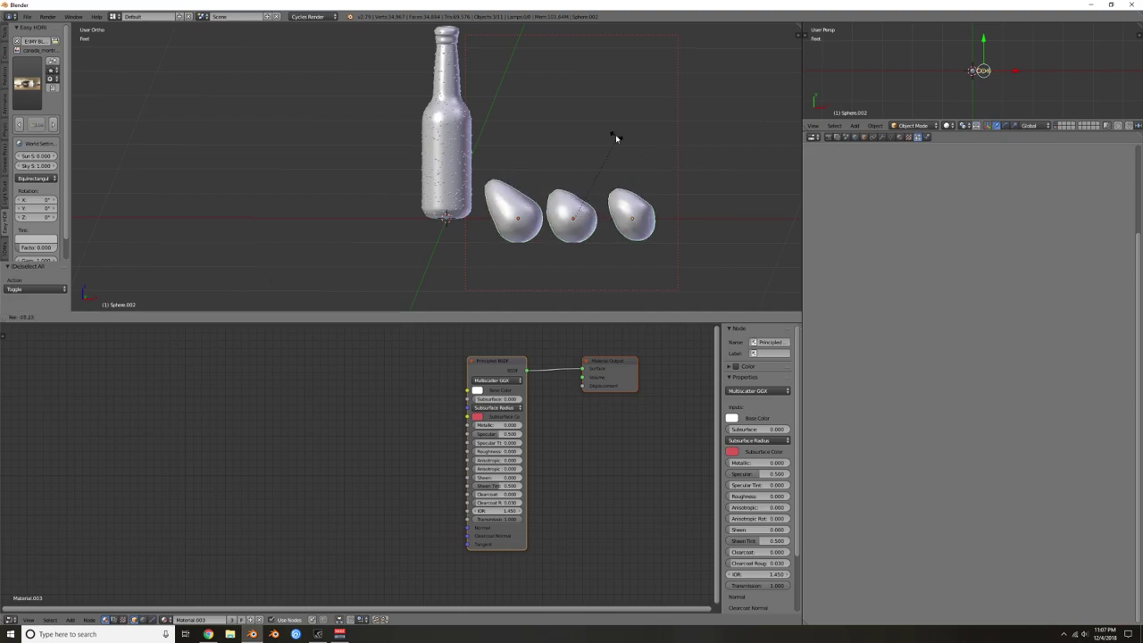
right_click(581, 138)
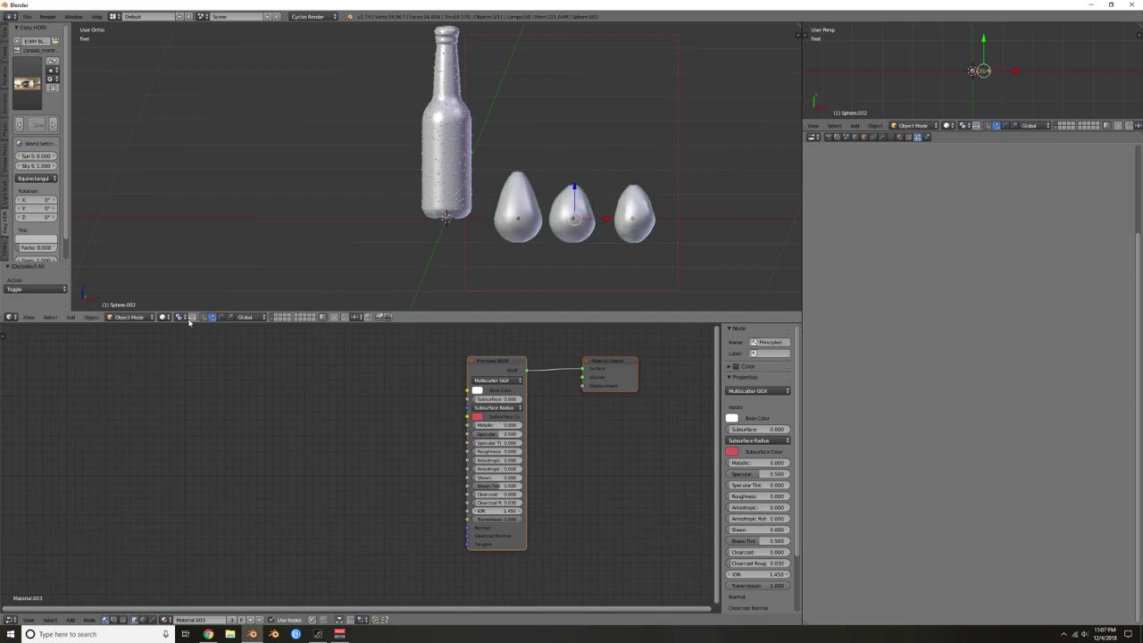
left_click(179, 318)
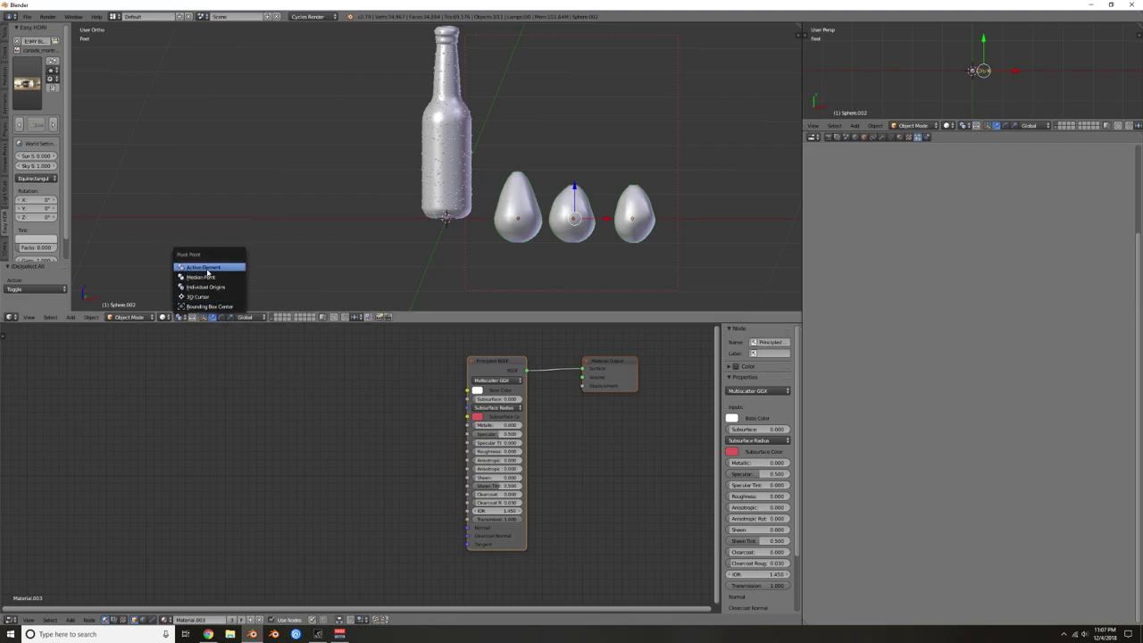
left_click(207, 269)
Step: Enable rotation in the bottle's particle system and set the initial orientation to Normal
scroll(470, 134, "up", 3)
middle_click_drag(470, 129, 610, 205, "shift")
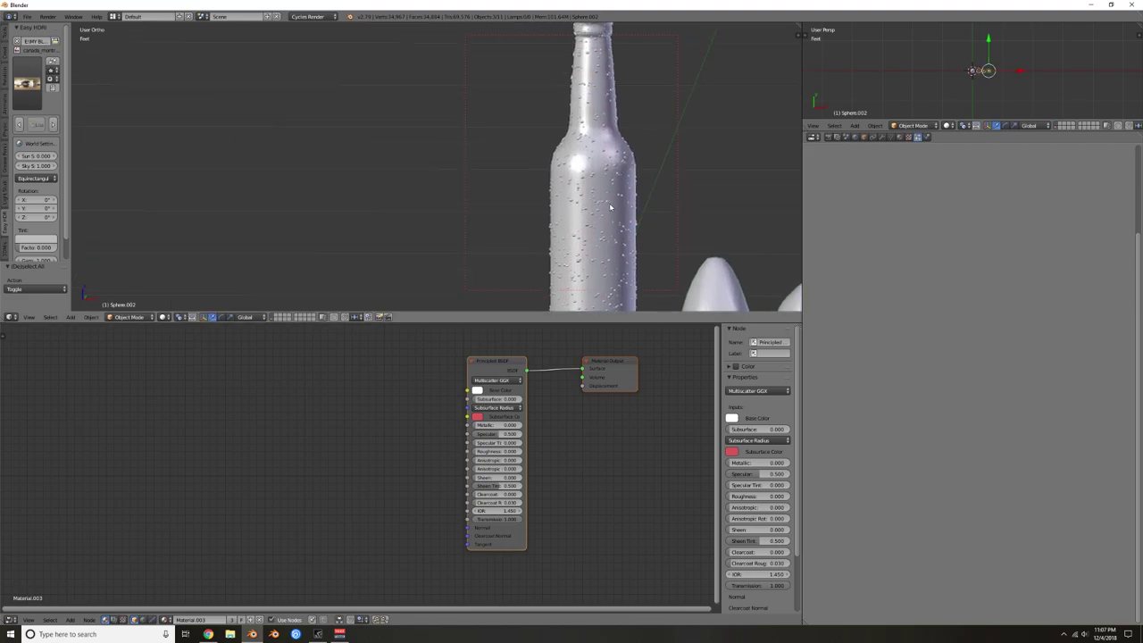
right_click(606, 139)
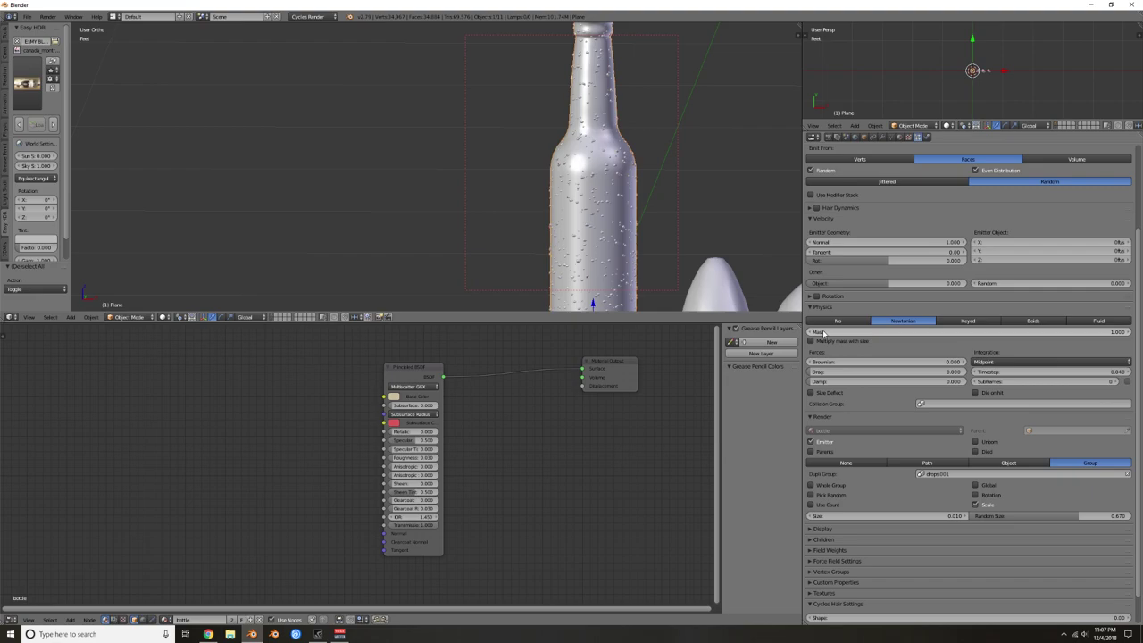
left_click(815, 297)
left_click(815, 297)
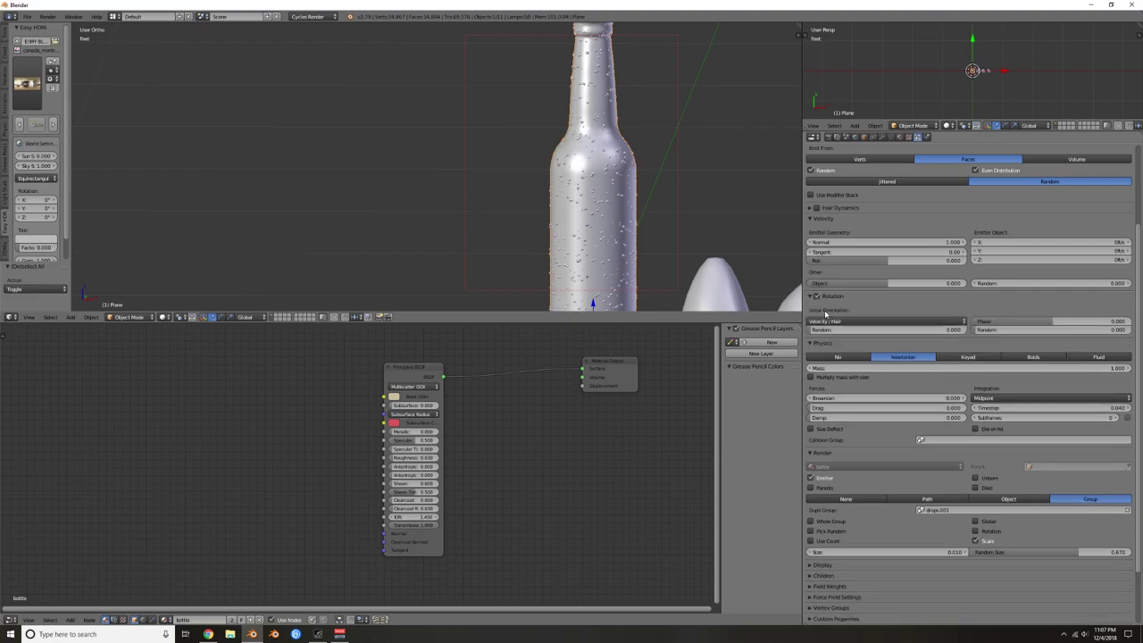
left_click(830, 320)
left_click(830, 305)
Step: Examine how the droplets are oriented on the bottle's shoulder and body from several close angles
scroll(730, 212, "up", 4)
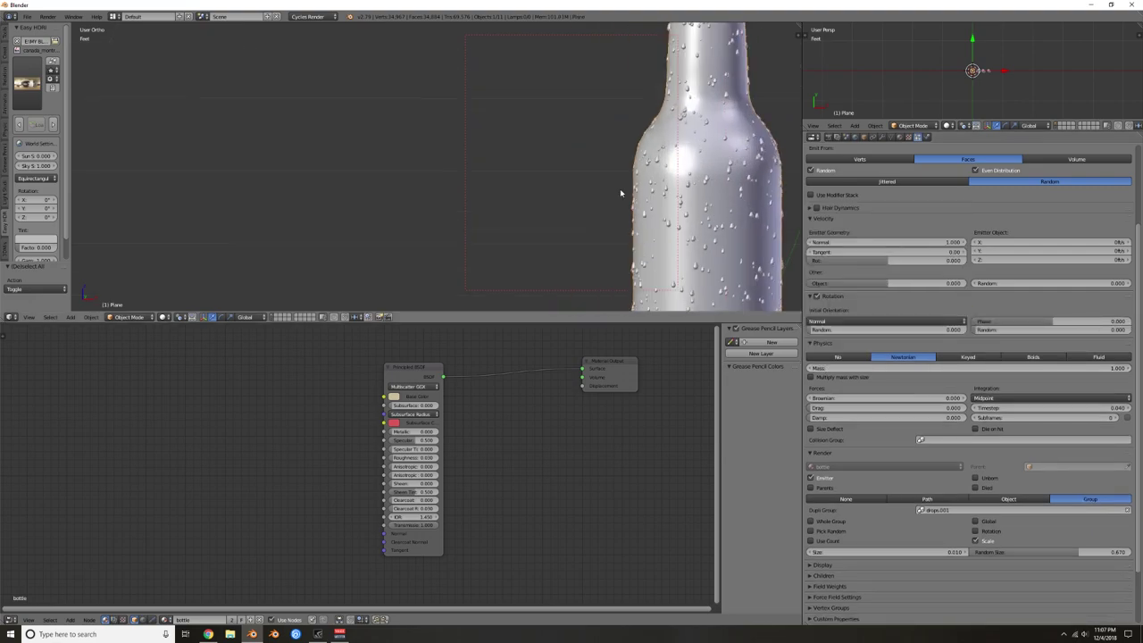
middle_click_drag(729, 209, 544, 193, "shift")
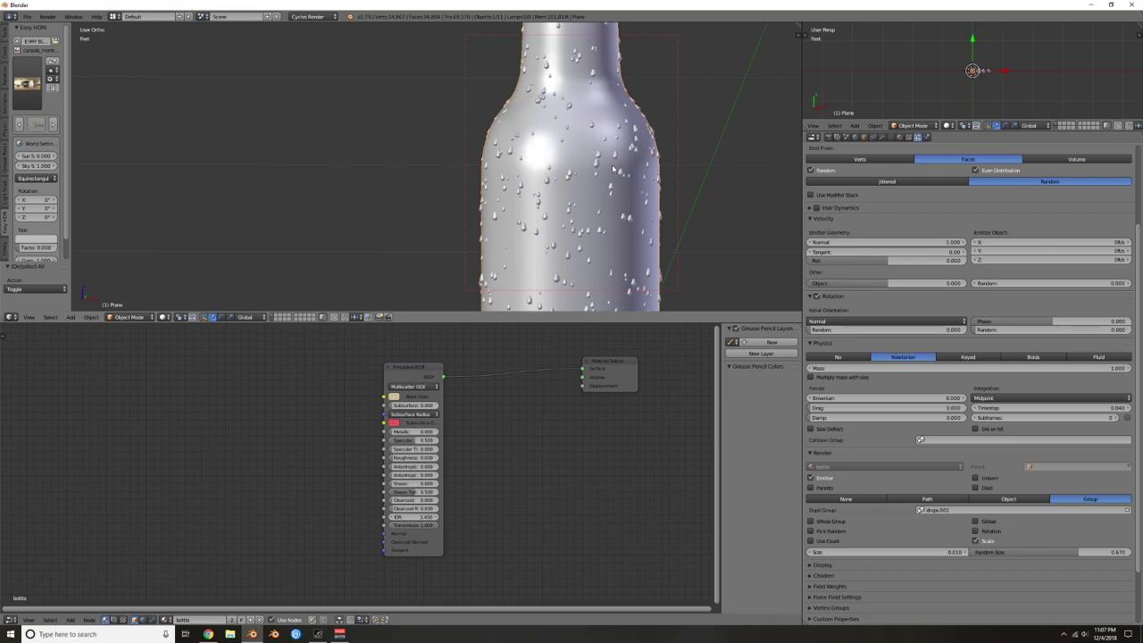
middle_click_drag(556, 186, 606, 202)
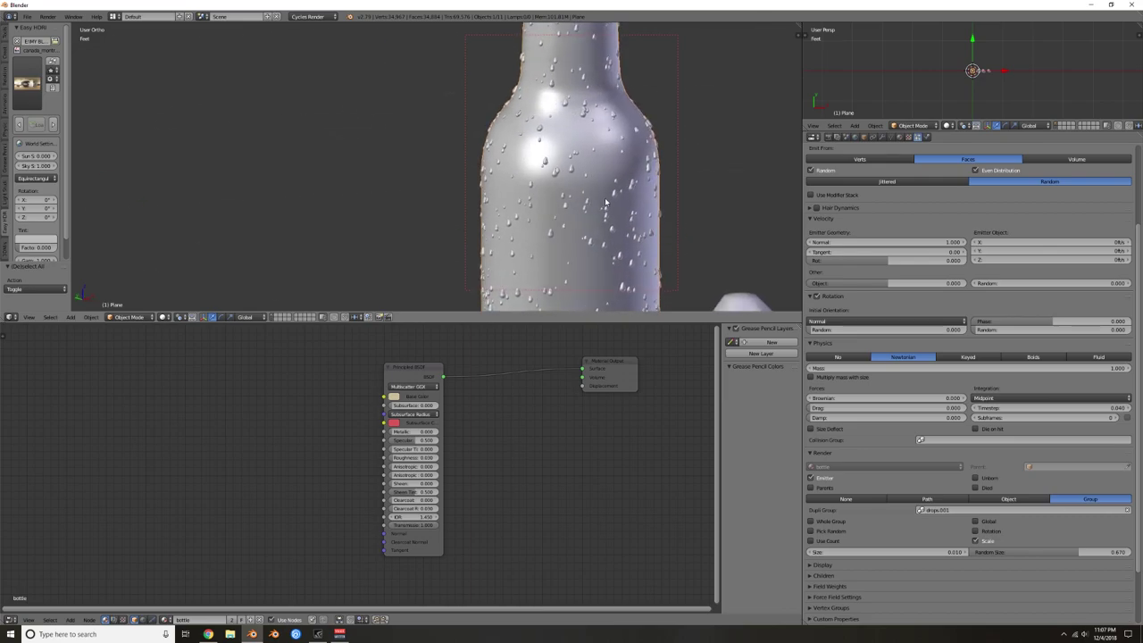
scroll(606, 203, "up", 4)
middle_click_drag(713, 162, 595, 170, "shift")
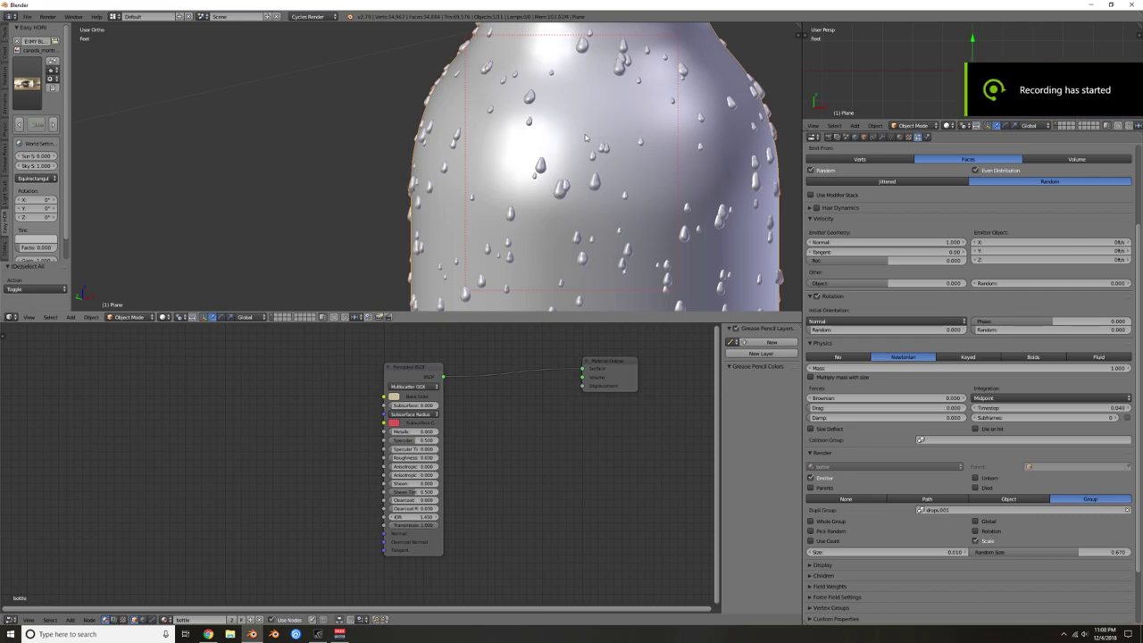
scroll(649, 213, "down", 1)
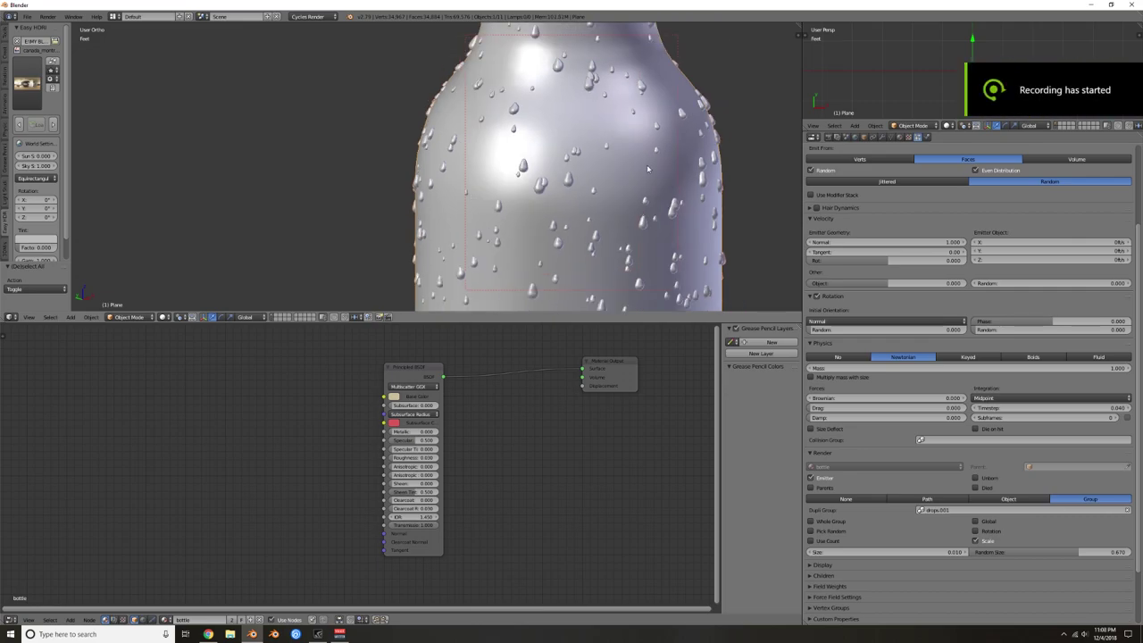
middle_click_drag(654, 172, 598, 162, "shift")
scroll(572, 151, "down", 1)
scroll(562, 145, "down", 1)
middle_click_drag(496, 162, 415, 242)
Step: Unhide all hidden objects of the scene around the bottle
scroll(586, 162, "down", 5)
scroll(415, 242, "down", 1)
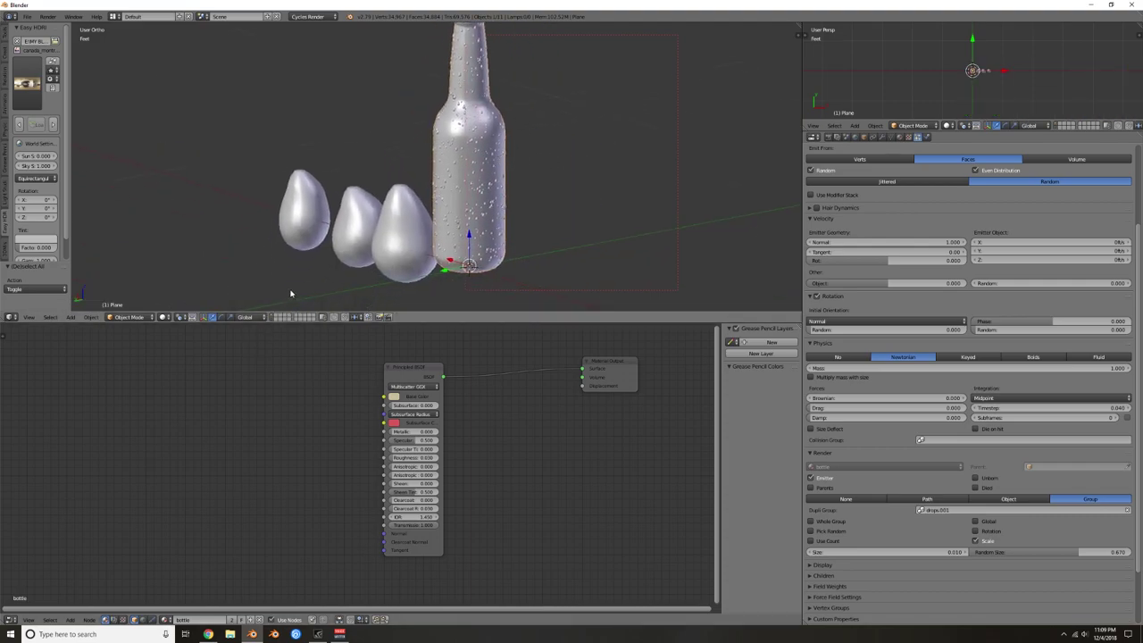
key("alt+h")
scroll(303, 258, "down", 8)
middle_click_drag(513, 183, 355, 193)
scroll(526, 178, "up", 3)
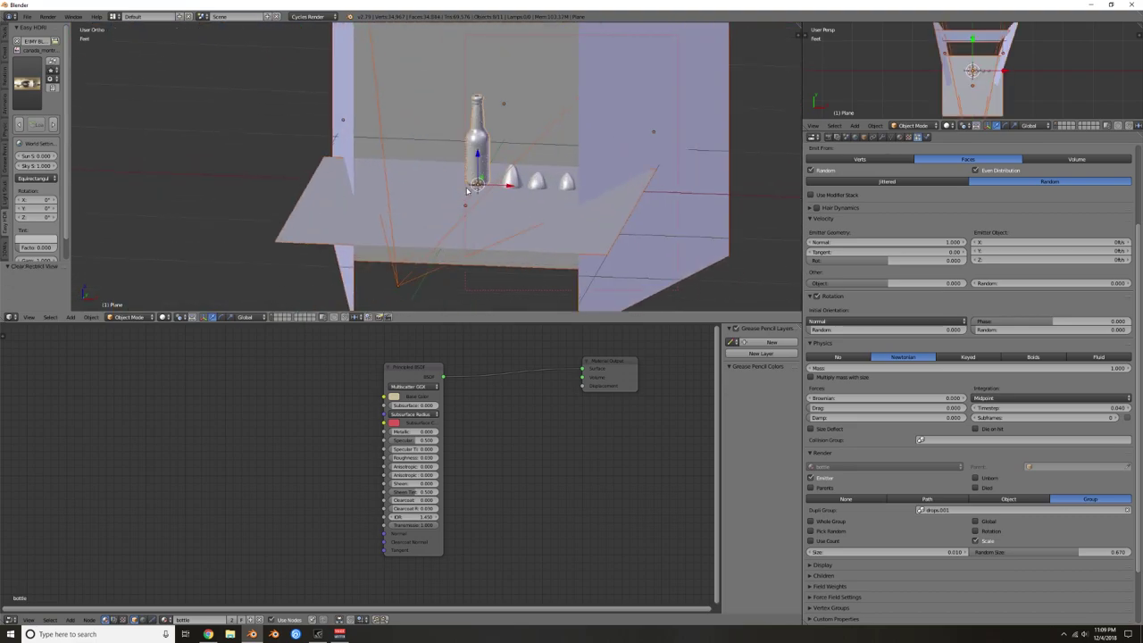
Step: Select the three droplet source meshes beside the bottle and move them to layer 15
right_click(527, 181)
right_click(557, 185)
right_click(592, 187)
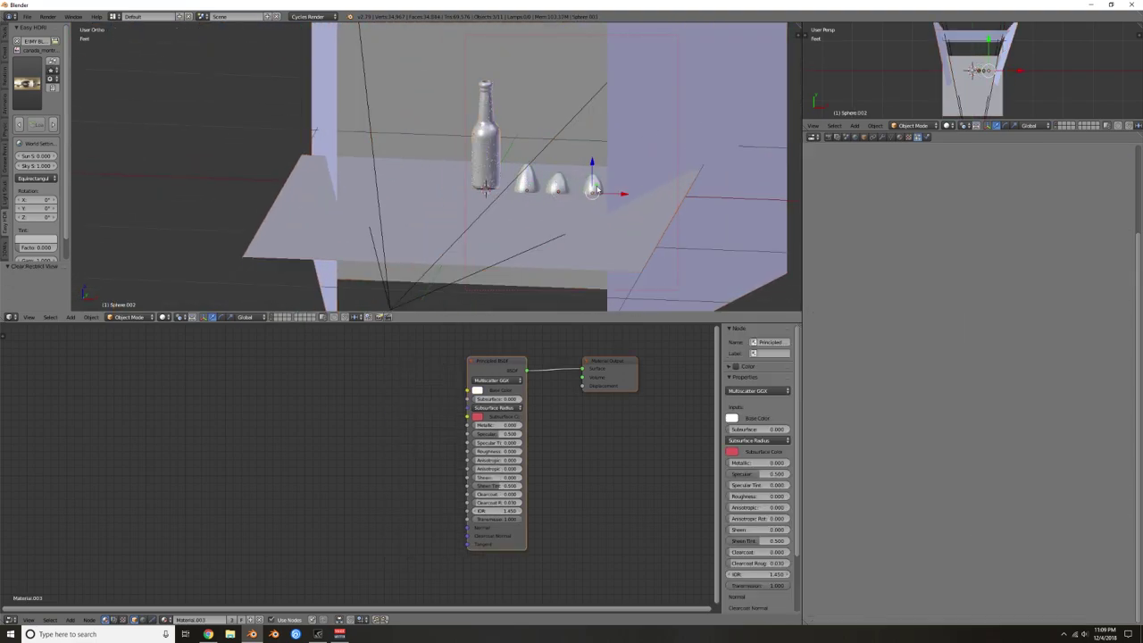
key("m")
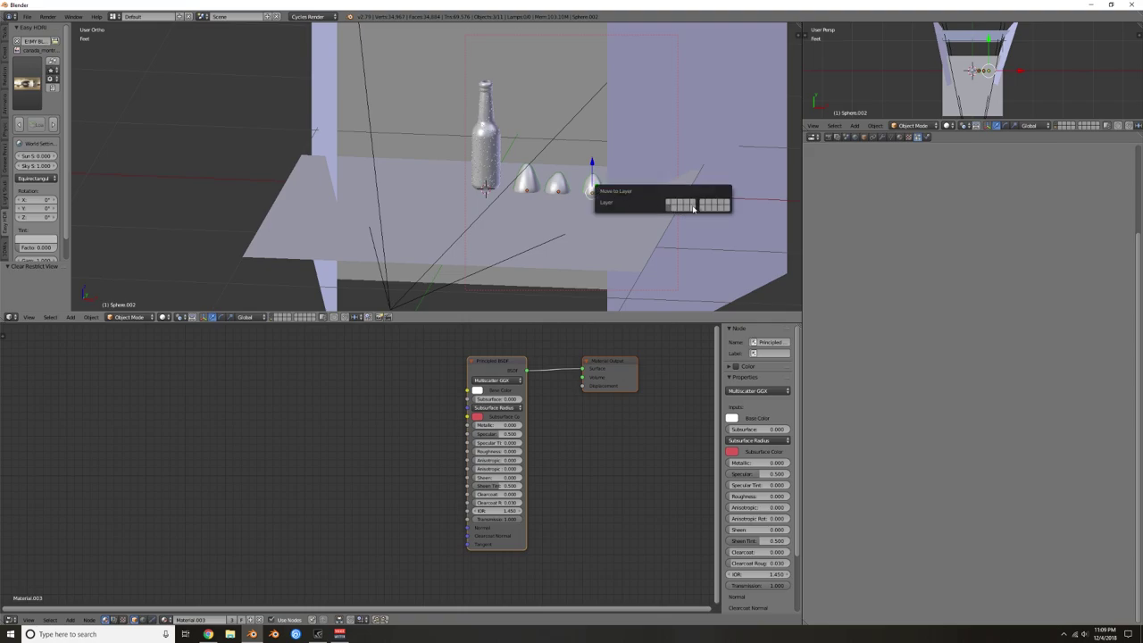
left_click(696, 209)
Step: View the bottle frontally in its set and return to the camera view
mouse_move(528, 234)
middle_mouse_down()
mouse_move(527, 217)
mouse_move(537, 232)
middle_mouse_up()
scroll(536, 209, "up", 4)
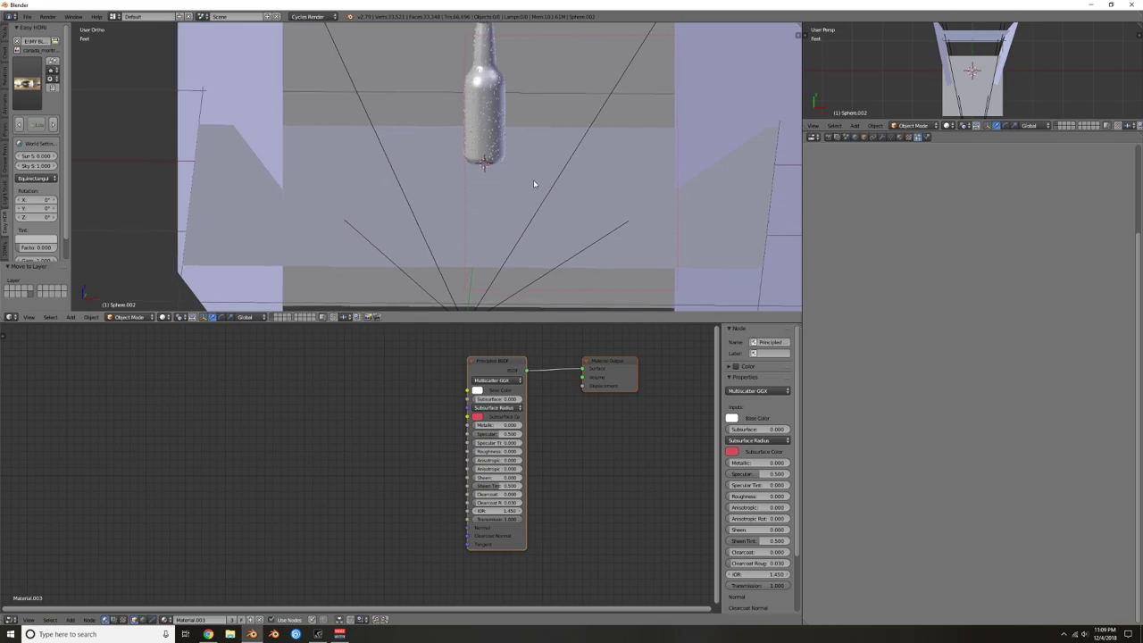
key("KP_2")
key("KP_2")
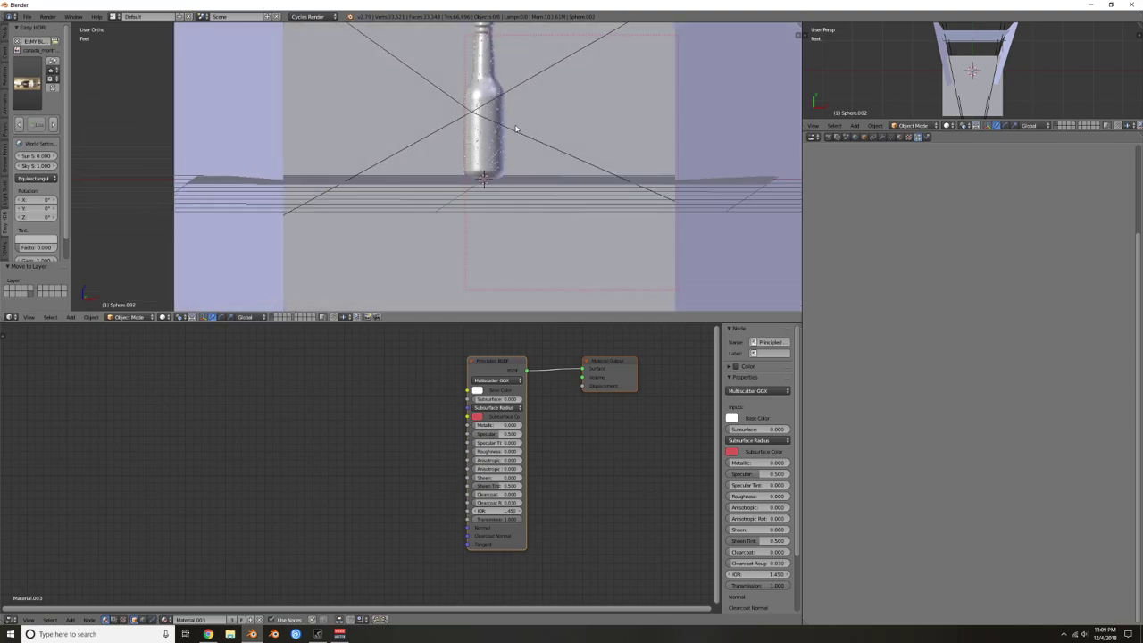
middle_click_drag(530, 134, 548, 177, "shift")
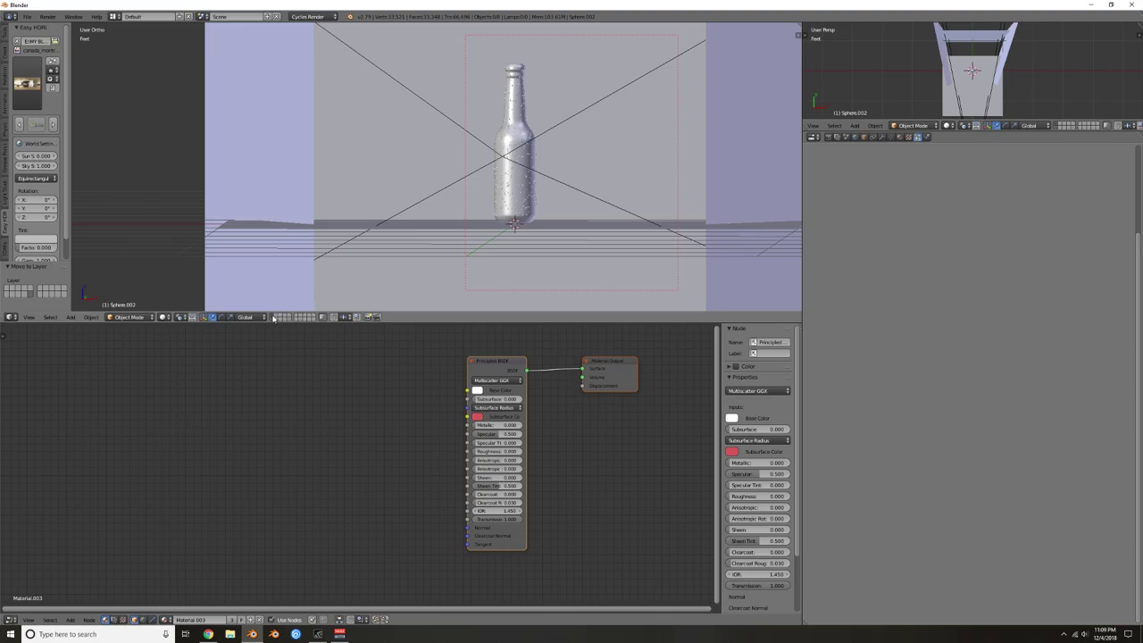
scroll(487, 160, "down", 2)
middle_click_drag(474, 144, 490, 154, "shift")
key("KP_0")
Step: Set a render border around one side of the bottle's neck and shoulder and start the rendered preview
scroll(444, 167, "up", 6)
scroll(449, 171, "down", 3)
scroll(450, 171, "up", 1)
scroll(450, 169, "up", 5)
key("ctrl+b")
left_click_drag(507, 75, 409, 223)
key("shift+z")
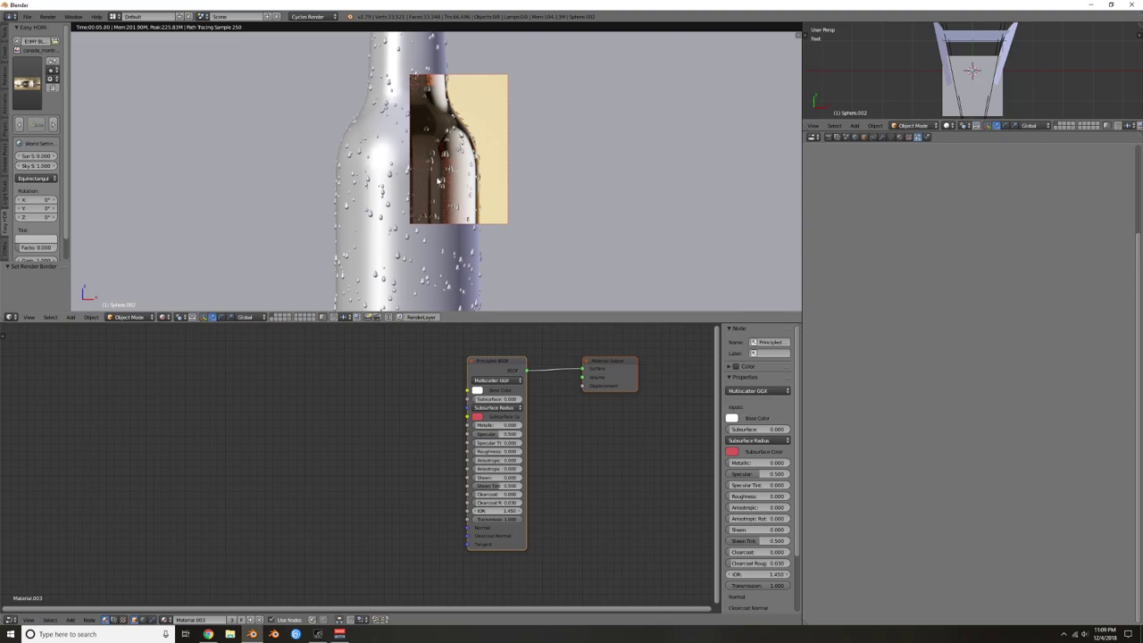
Step: Redraw the render border around the whole bottle and select the bottle
scroll(438, 182, "down", 5)
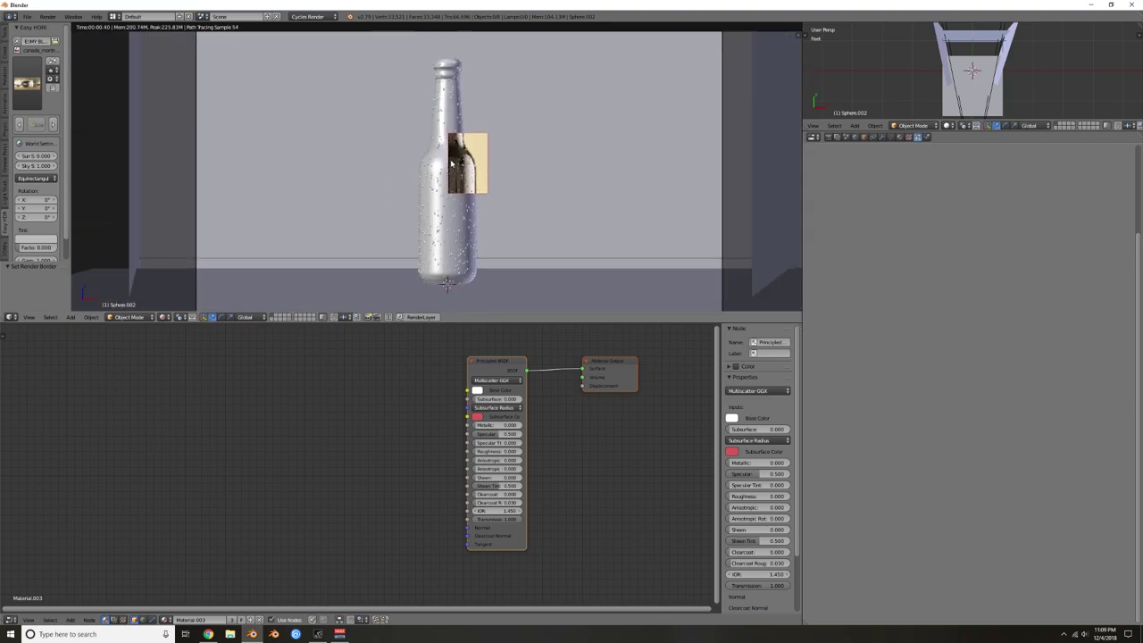
left_click_drag(394, 43, 495, 285)
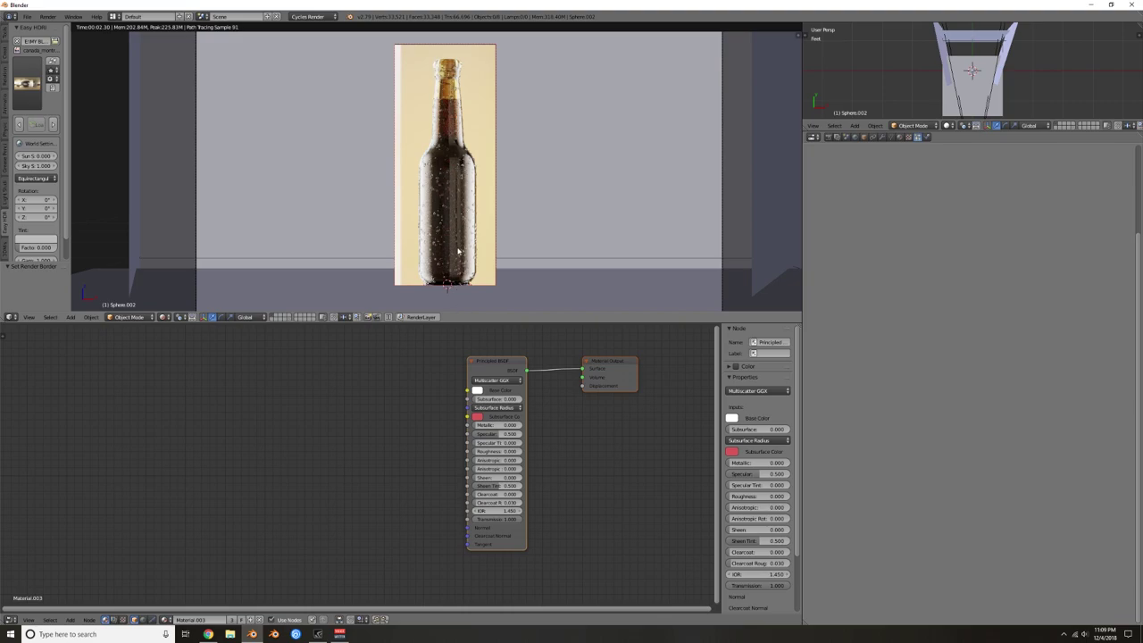
right_click(451, 90)
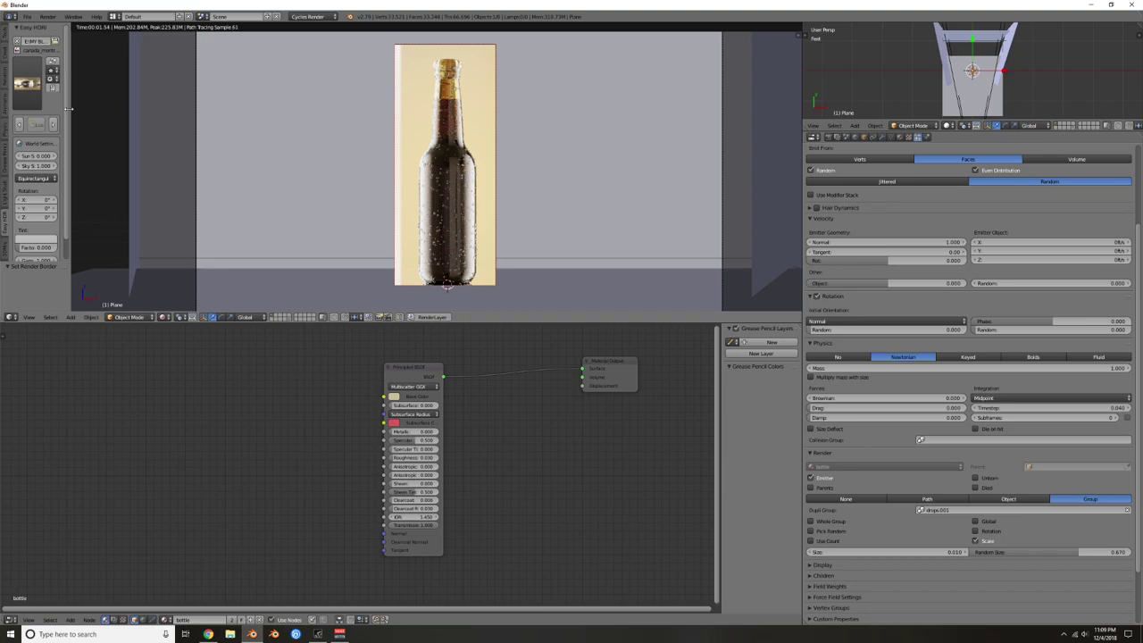
Step: Set the HDR sky strength to 0, unlink the EasyHDR world from the scene, and check the bottle's render
left_click(36, 166)
type("0")
key("Return")
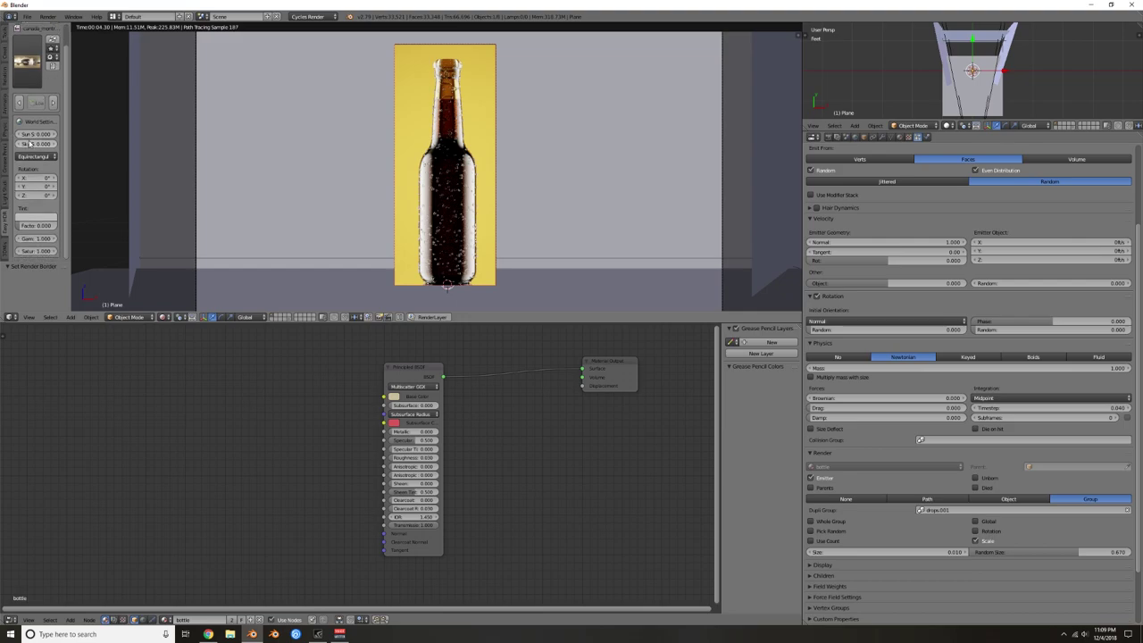
left_click(856, 138)
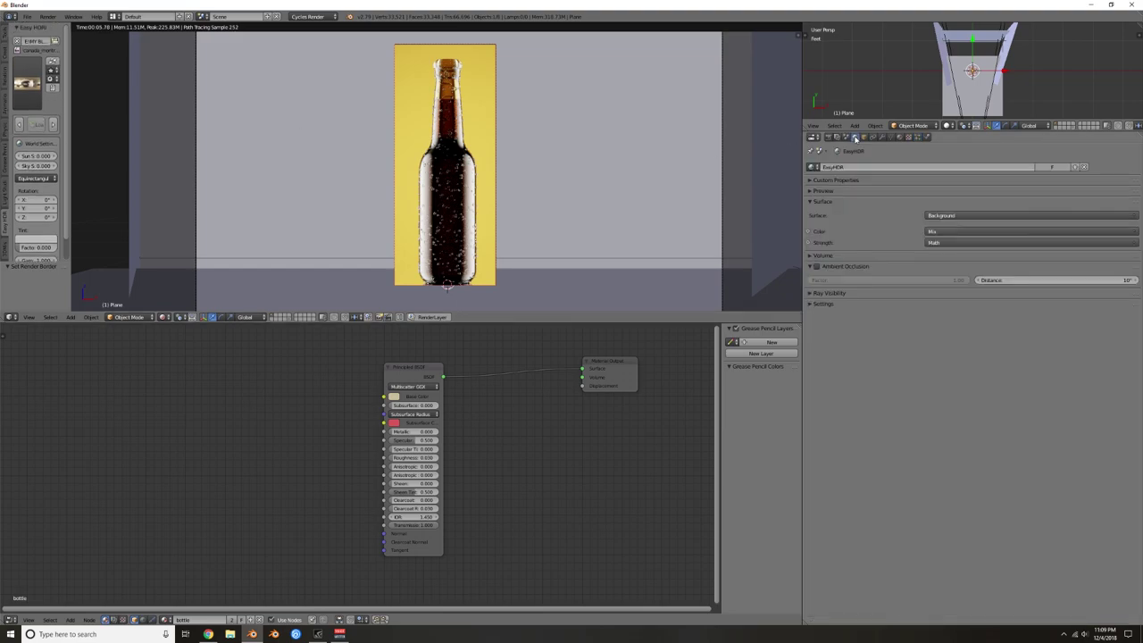
left_click(1084, 166)
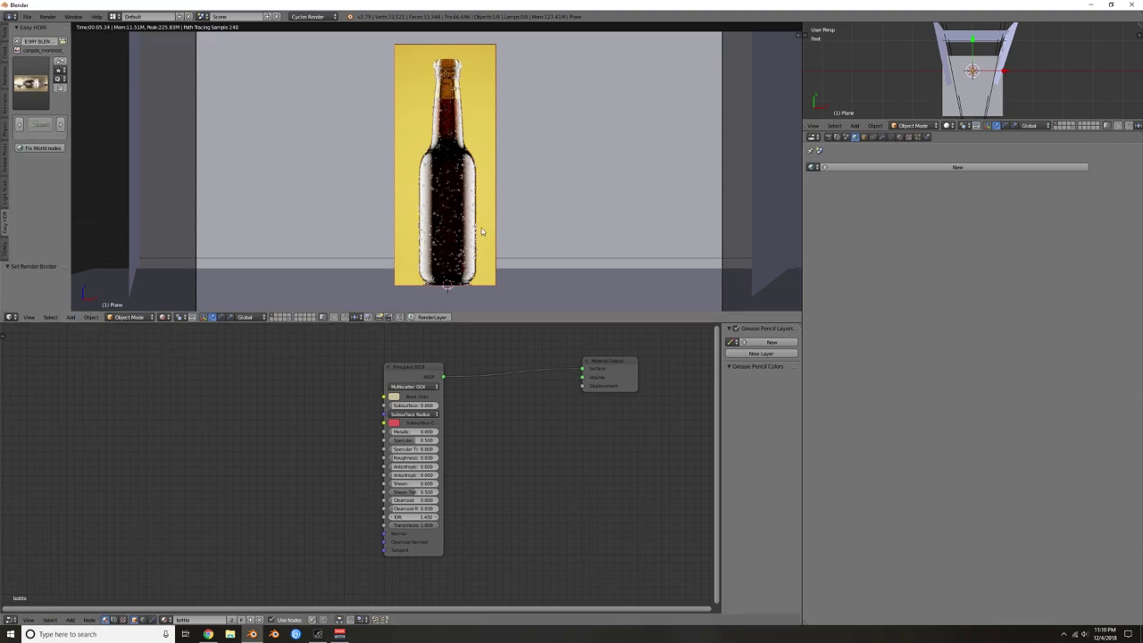
scroll(473, 198, "up", 4)
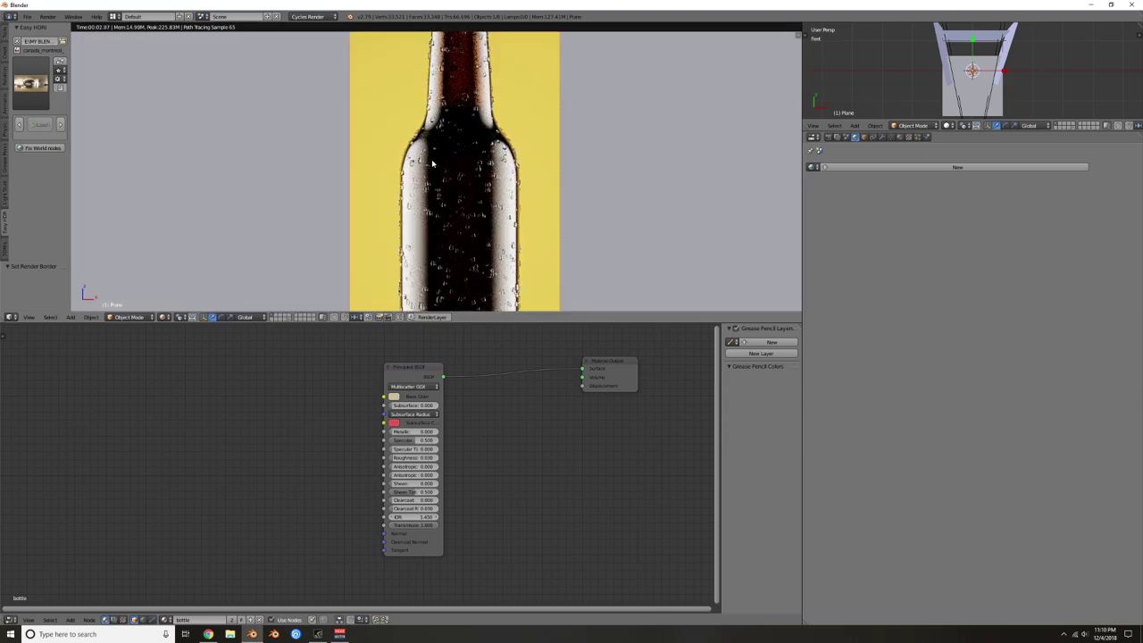
scroll(433, 162, "down", 4)
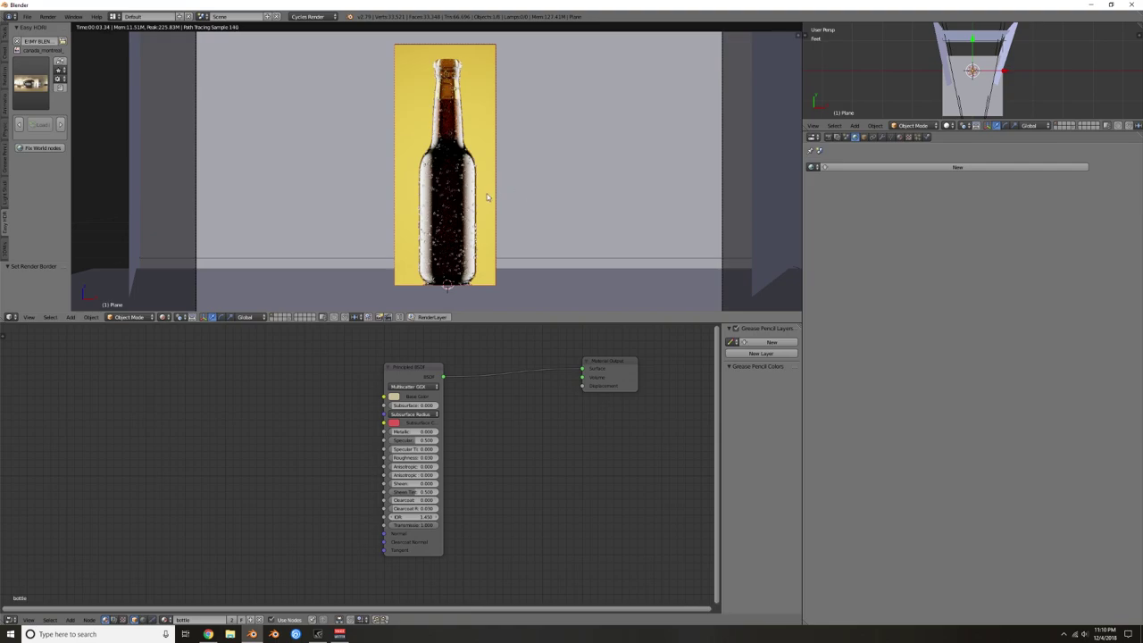
Step: Set the number of droplet particles on the bottle to 5000
left_click(919, 138)
scroll(910, 203, "up", 3)
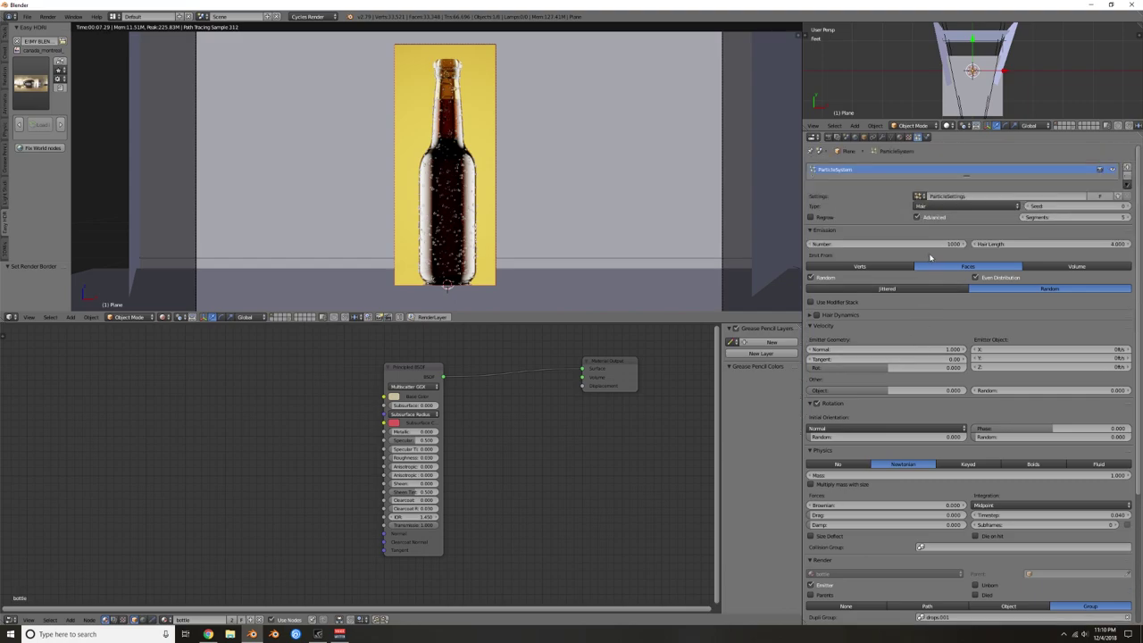
left_click(934, 246)
type("5")
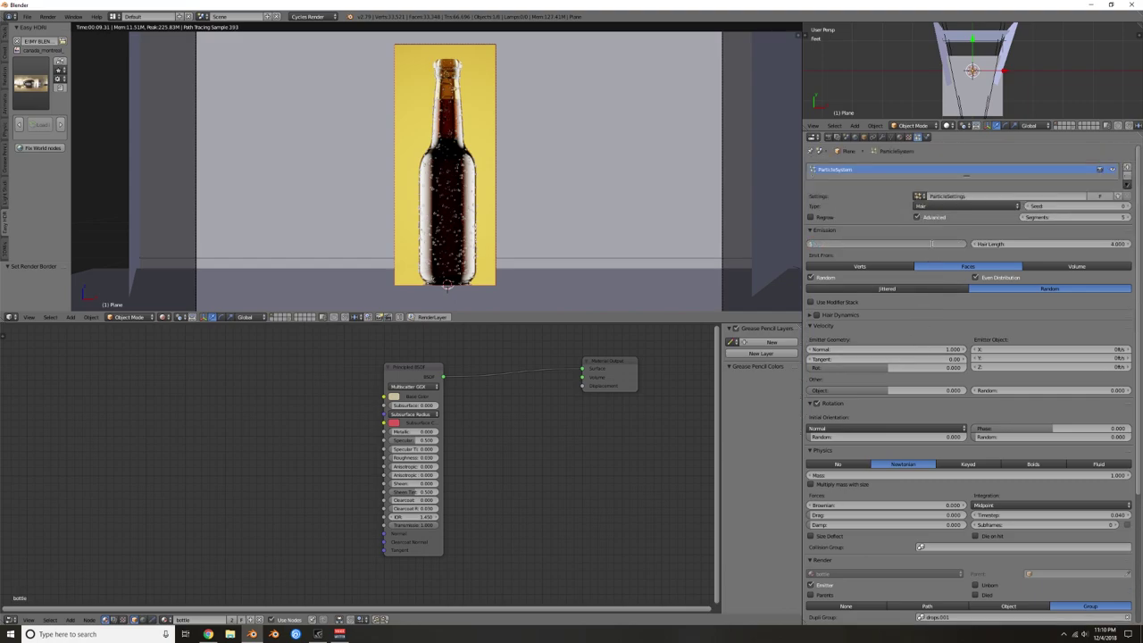
key("Return")
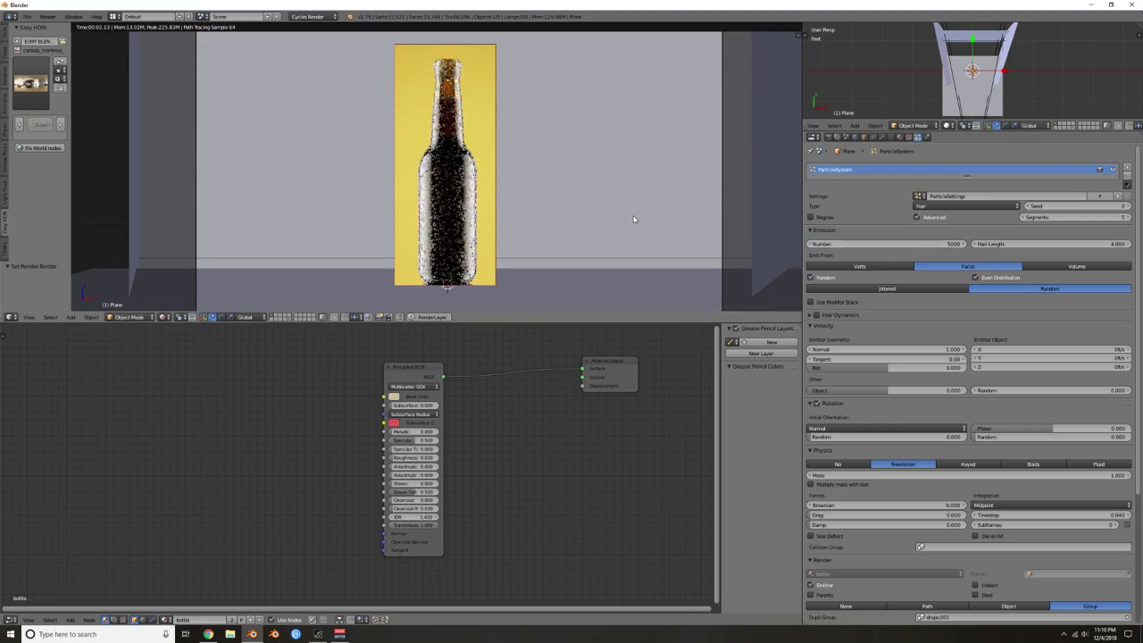
Step: Reduce the number of droplet particles to 3000
left_click(885, 242)
key("BackSpace")
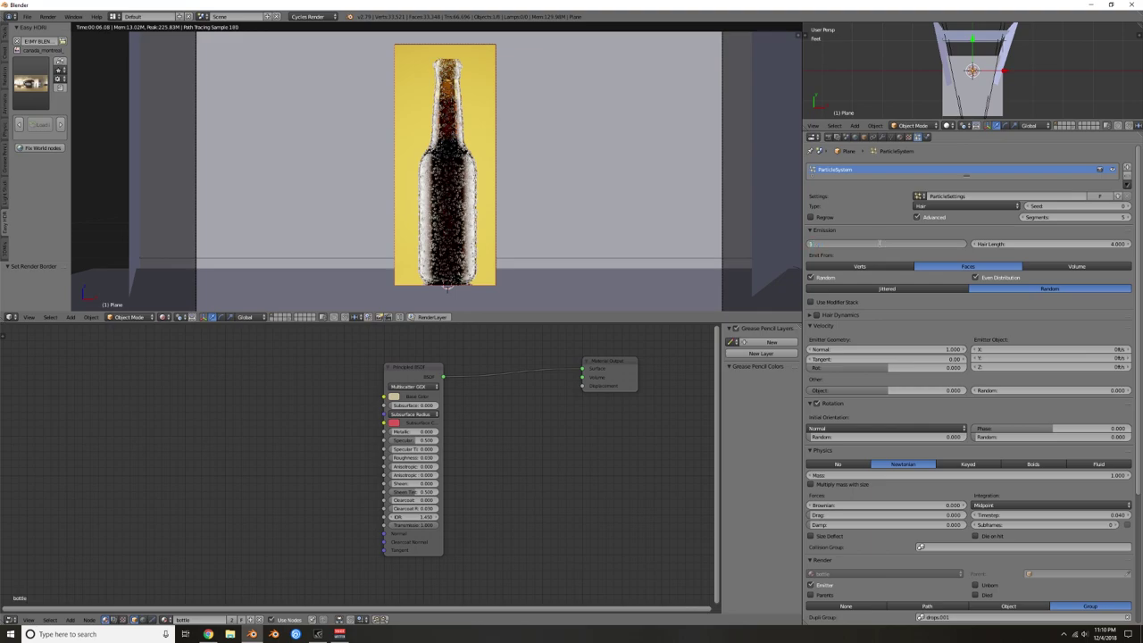
type("000")
key("Return")
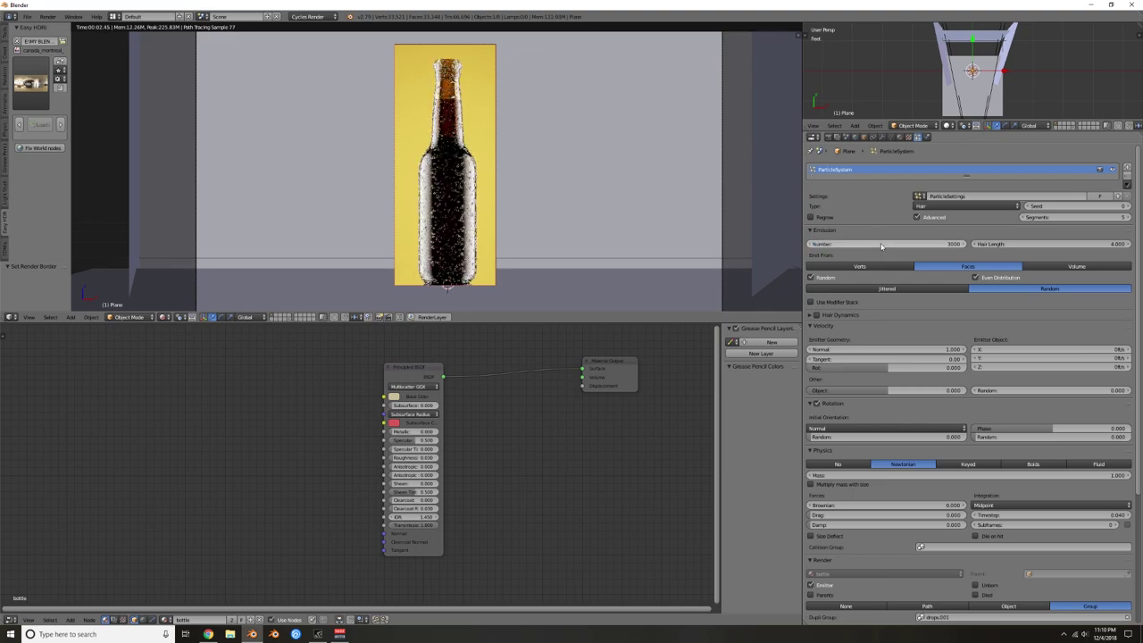
Step: Lower the droplet particle number to 2000
left_click(881, 244)
type("2")
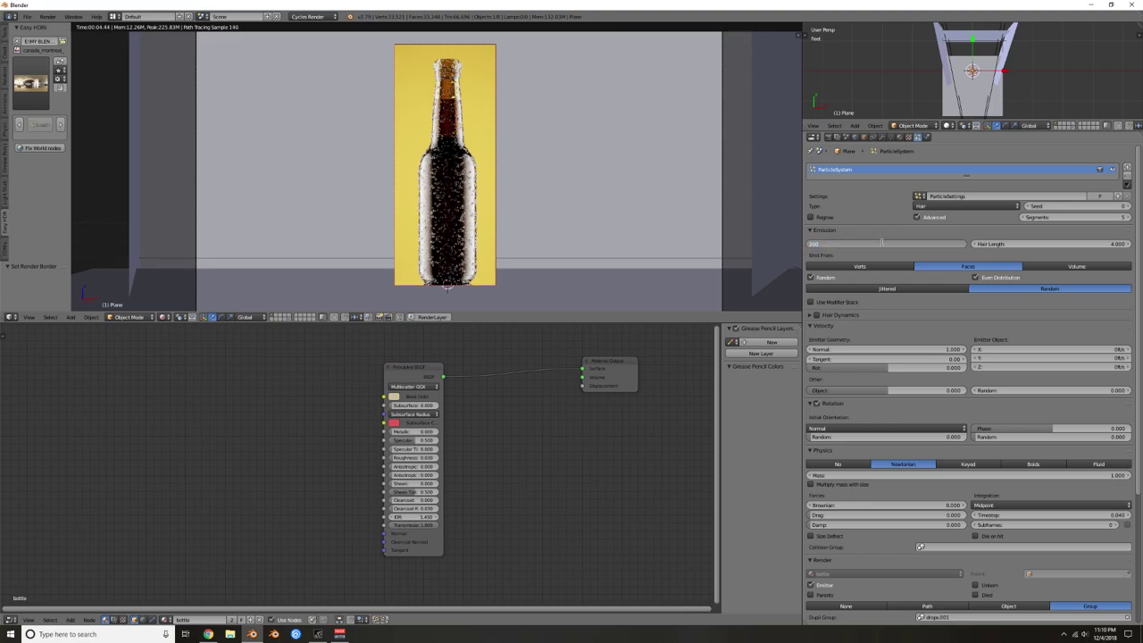
key("Return")
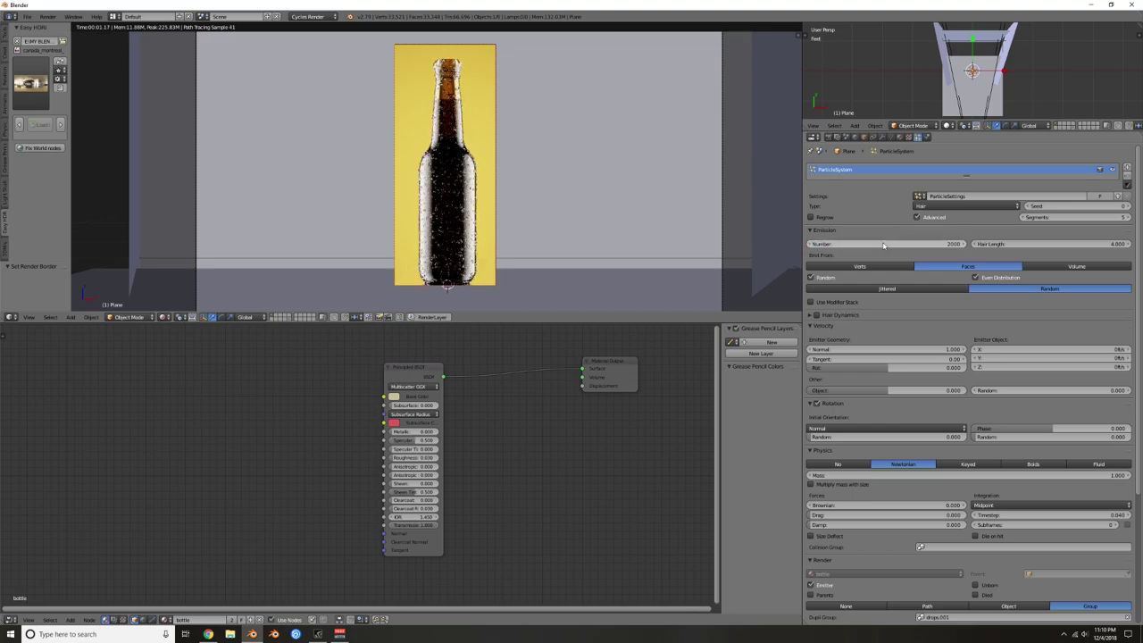
Step: Try randomizing the droplets' initial orientation on the bottle with a random value of about 0.19
scroll(458, 195, "up", 8)
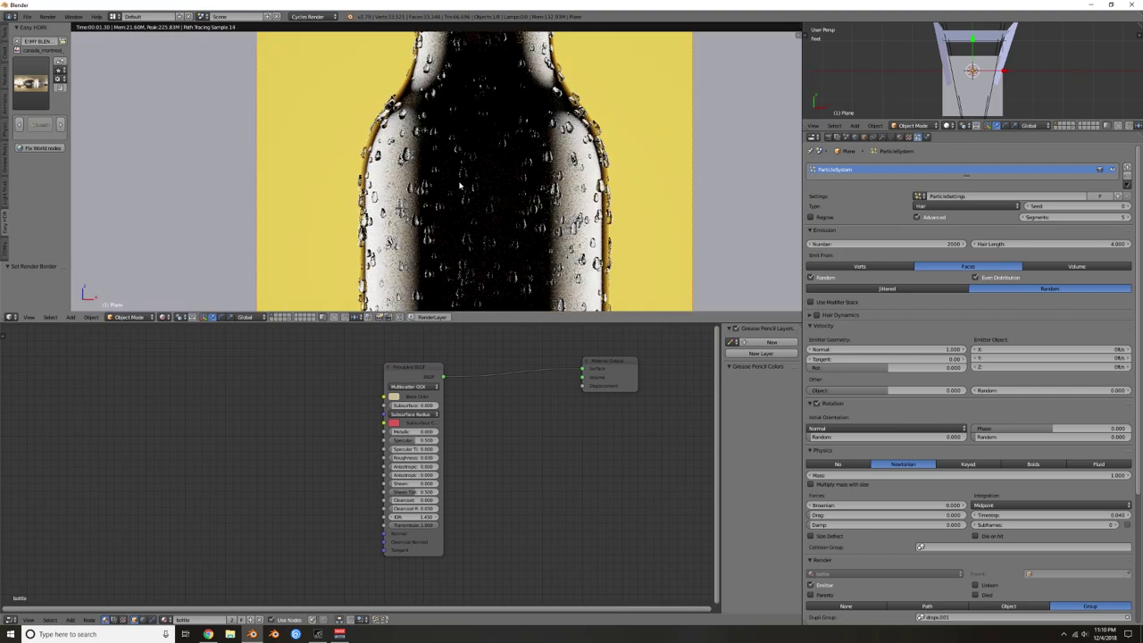
scroll(461, 185, "down", 3)
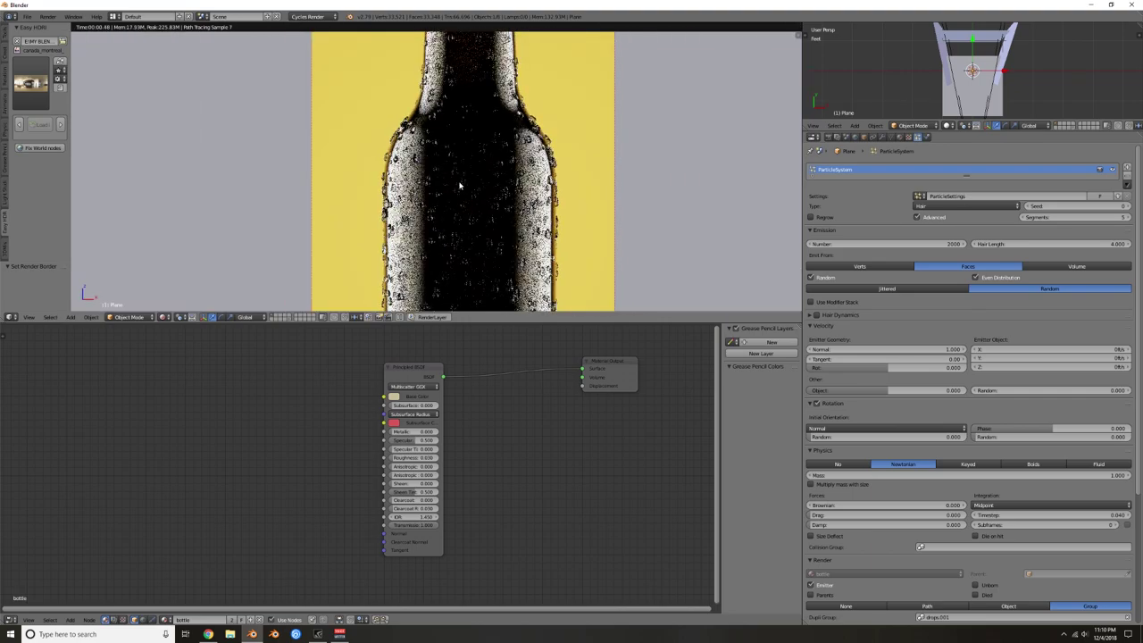
scroll(489, 204, "down", 1)
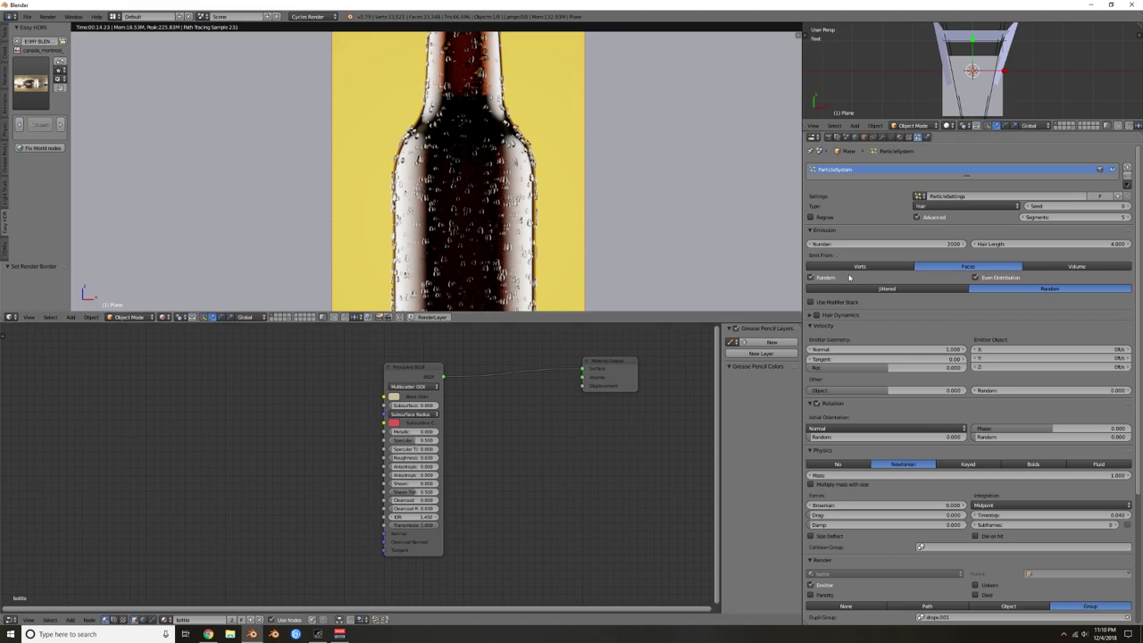
scroll(892, 407, "down", 3)
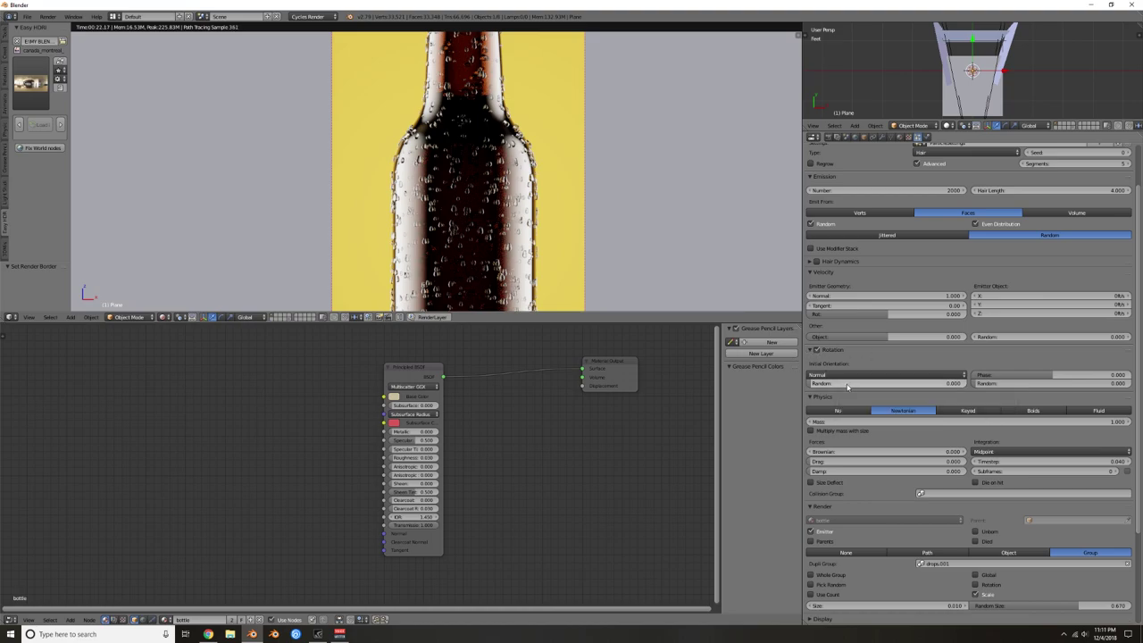
left_click_drag(848, 383, 897, 383)
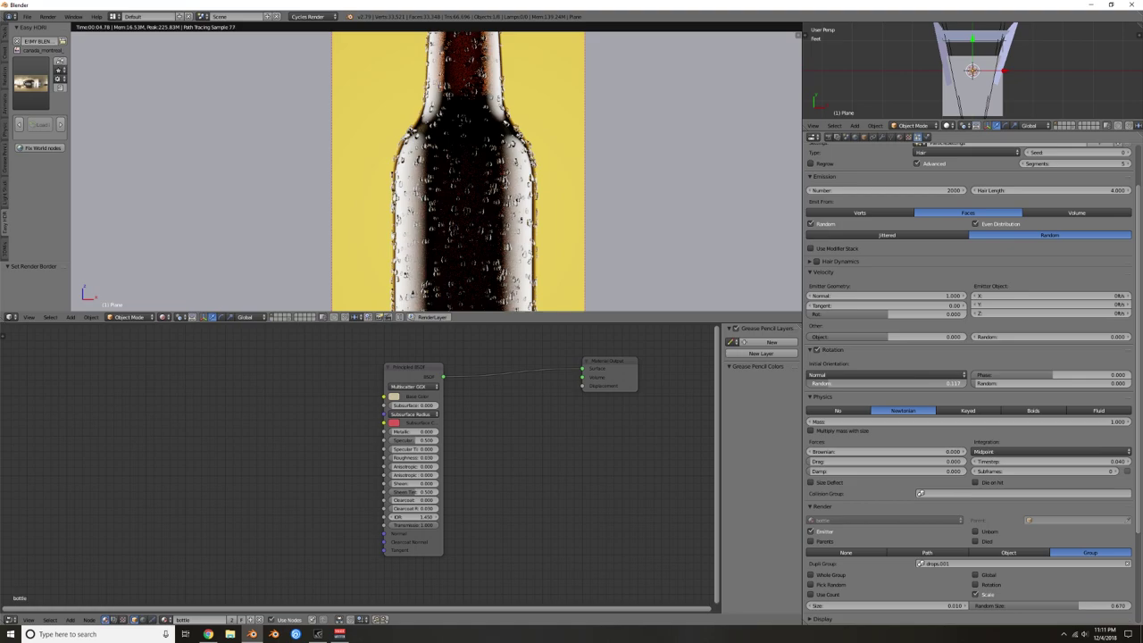
left_click_drag(896, 383, 908, 382)
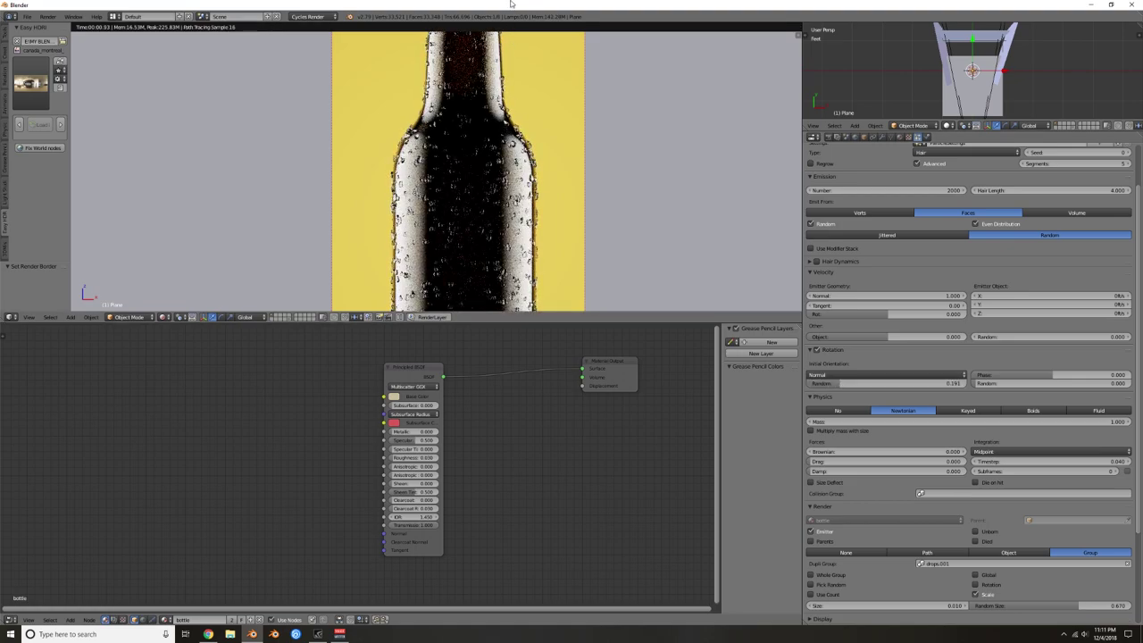
Step: Reset the droplets' random initial orientation to 0 and set their random phase to 0.256, working in solid shading
key("shift+z")
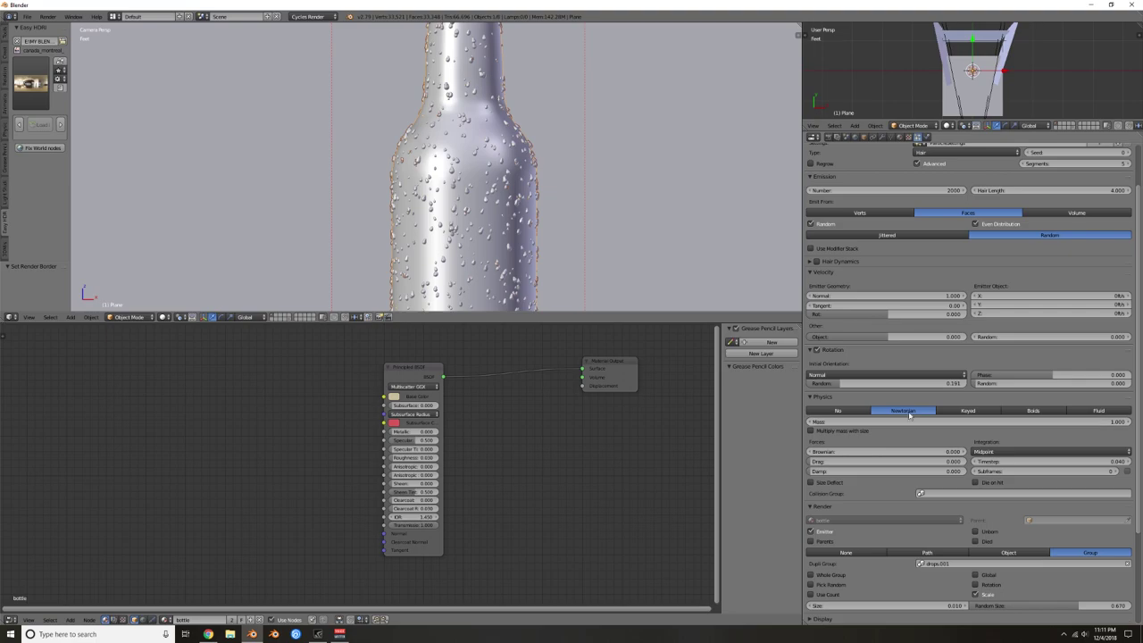
left_click_drag(866, 383, 817, 383)
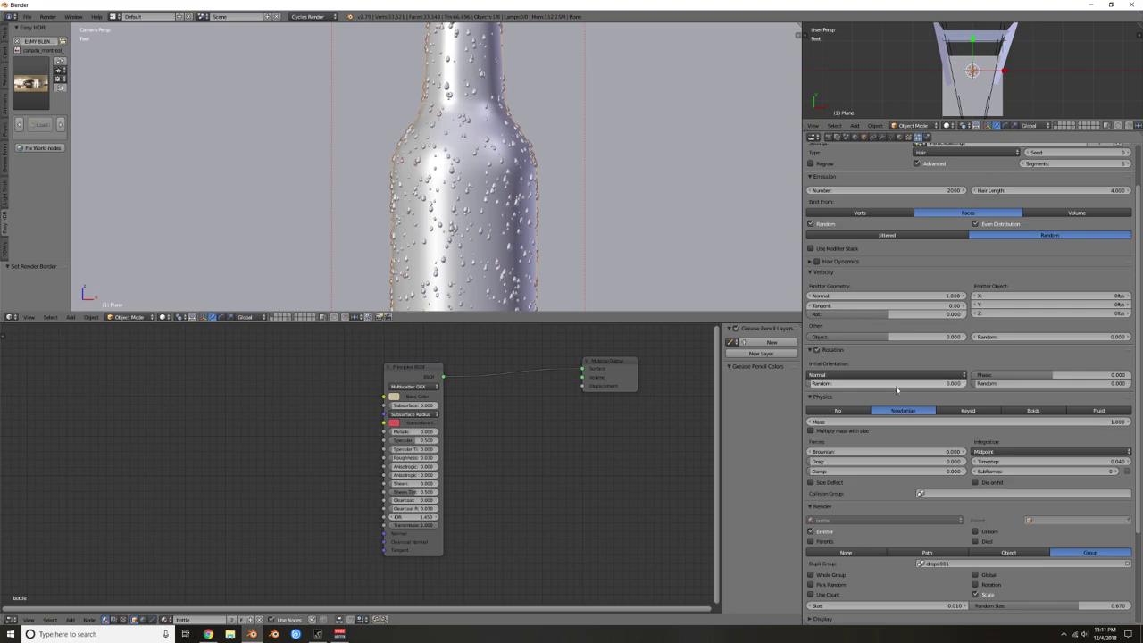
left_click_drag(987, 383, 982, 383)
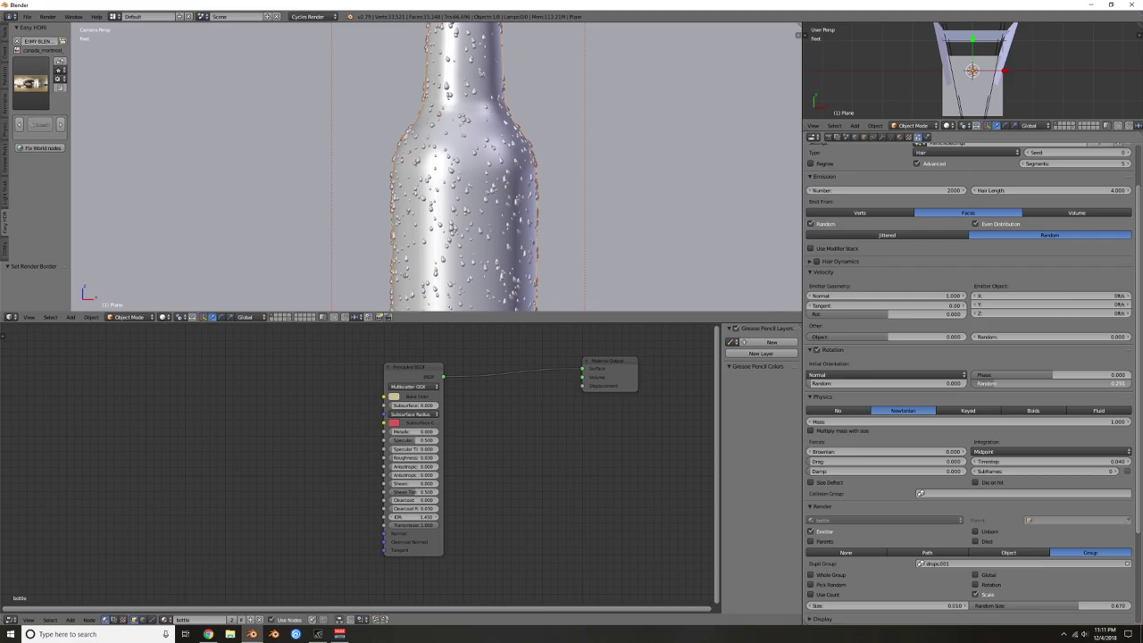
left_click_drag(982, 382, 985, 383)
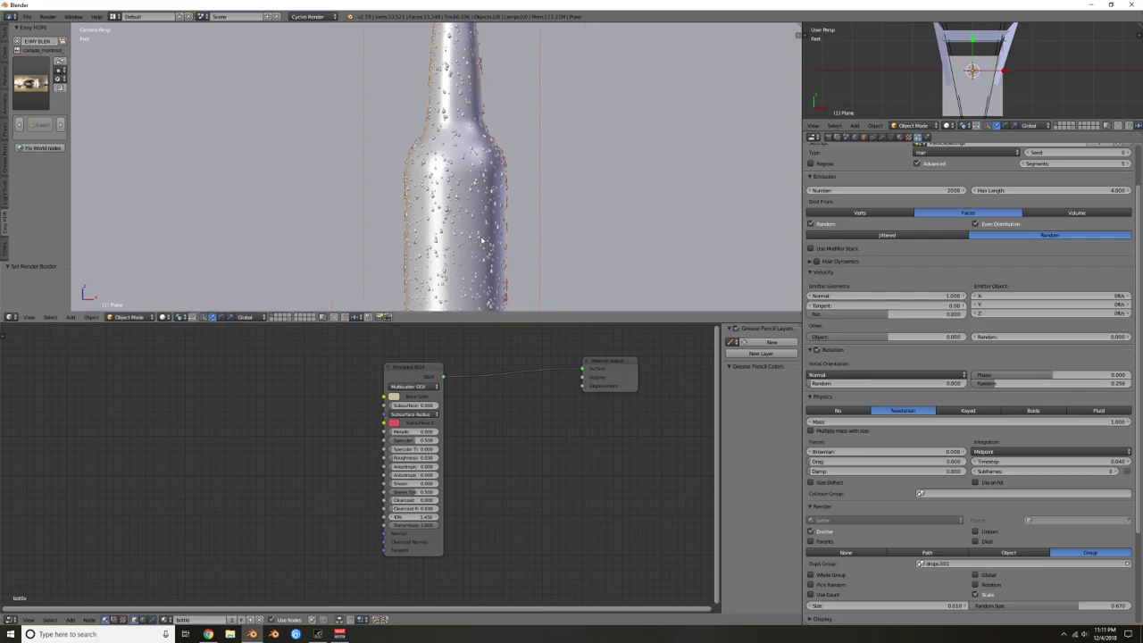
scroll(954, 488, "down", 2)
Step: Set the droplet particles' size to 0.014 and their random size to 0.665
scroll(954, 488, "down", 2)
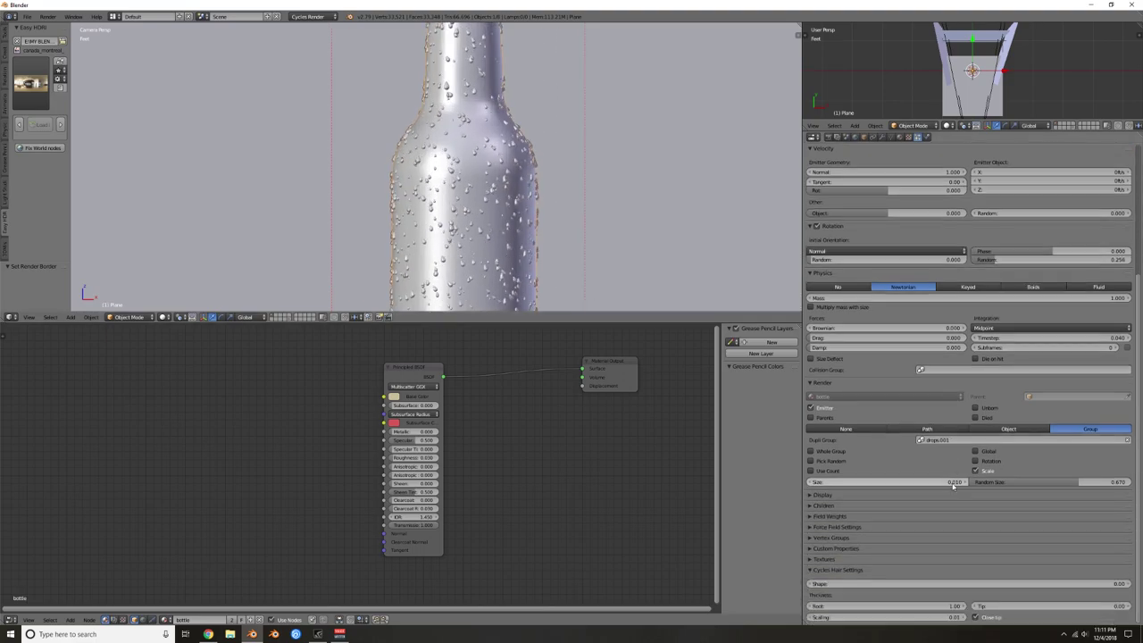
left_click(866, 485)
mouse_move(866, 482)
left_mouse_down()
mouse_move(902, 483)
mouse_move(875, 483)
left_mouse_up()
left_click_drag(1040, 484, 1042, 484)
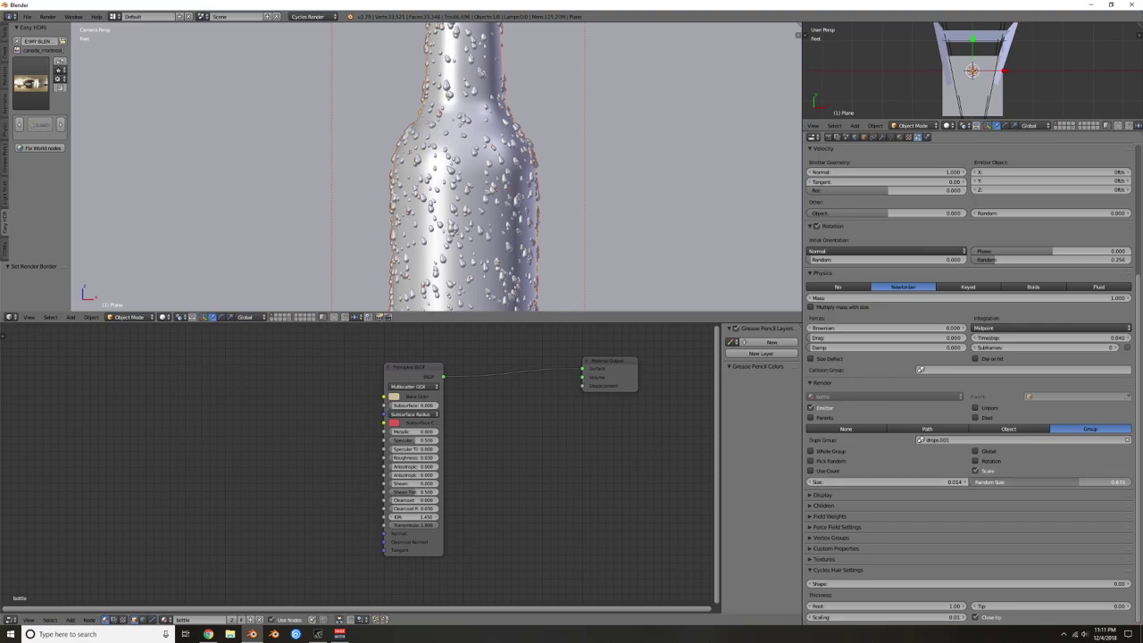
mouse_move(1087, 481)
left_mouse_down()
mouse_move(1096, 481)
mouse_move(973, 482)
mouse_move(1116, 482)
mouse_move(1104, 481)
left_mouse_up()
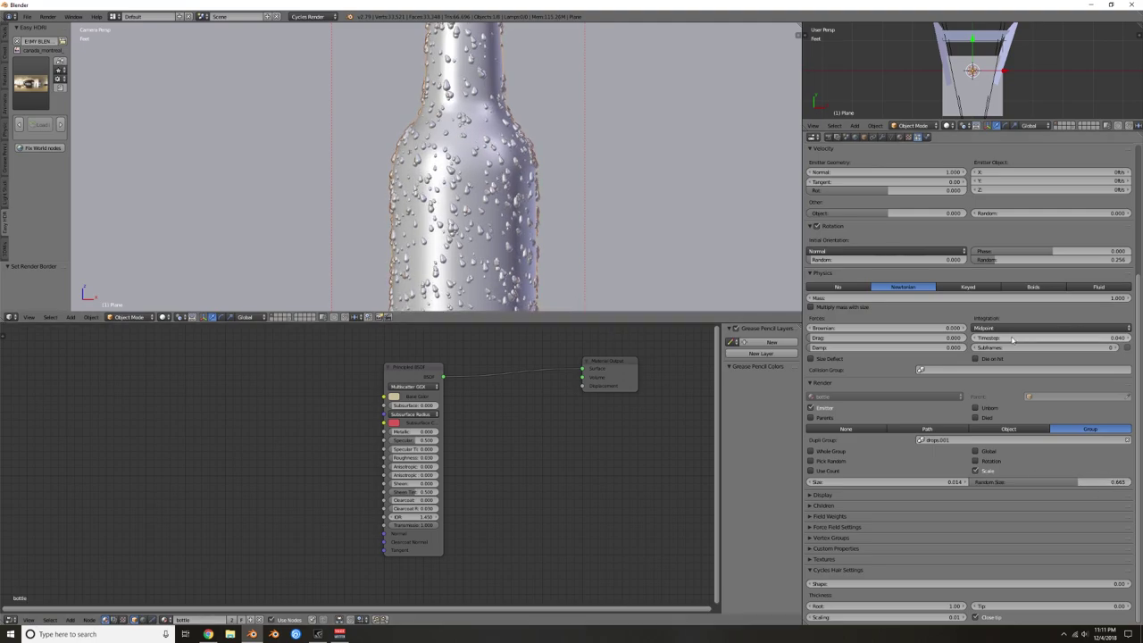
Step: Set the droplet particle system's seed to 7
scroll(1014, 349, "up", 5)
scroll(886, 358, "up", 1)
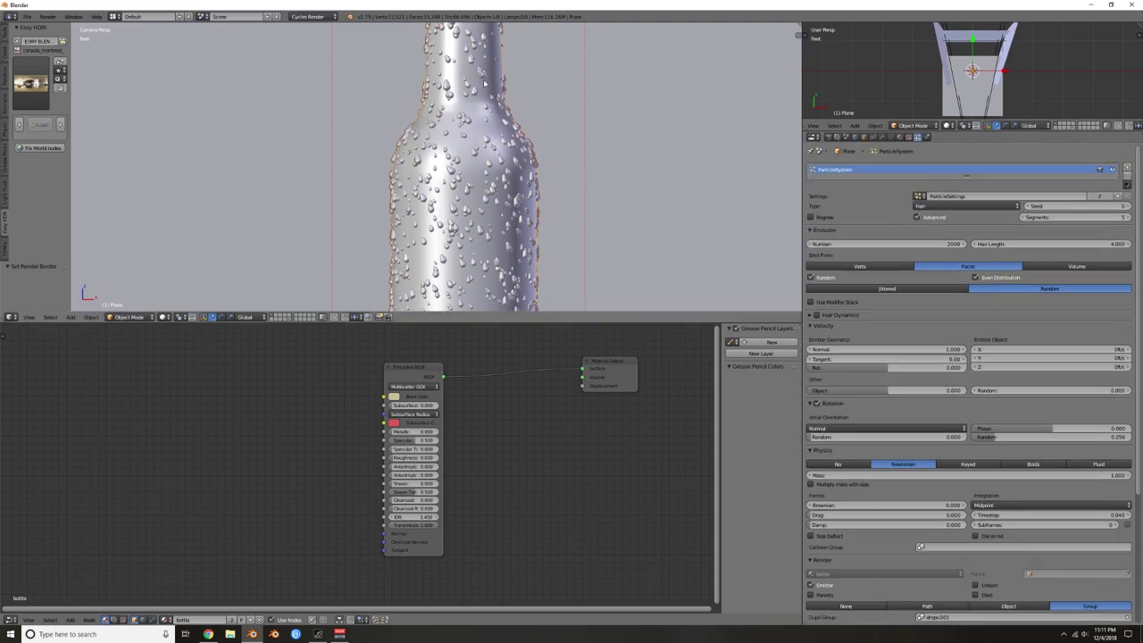
left_click(1128, 206)
left_click(1127, 206)
left_click(1128, 206)
left_click(1127, 206)
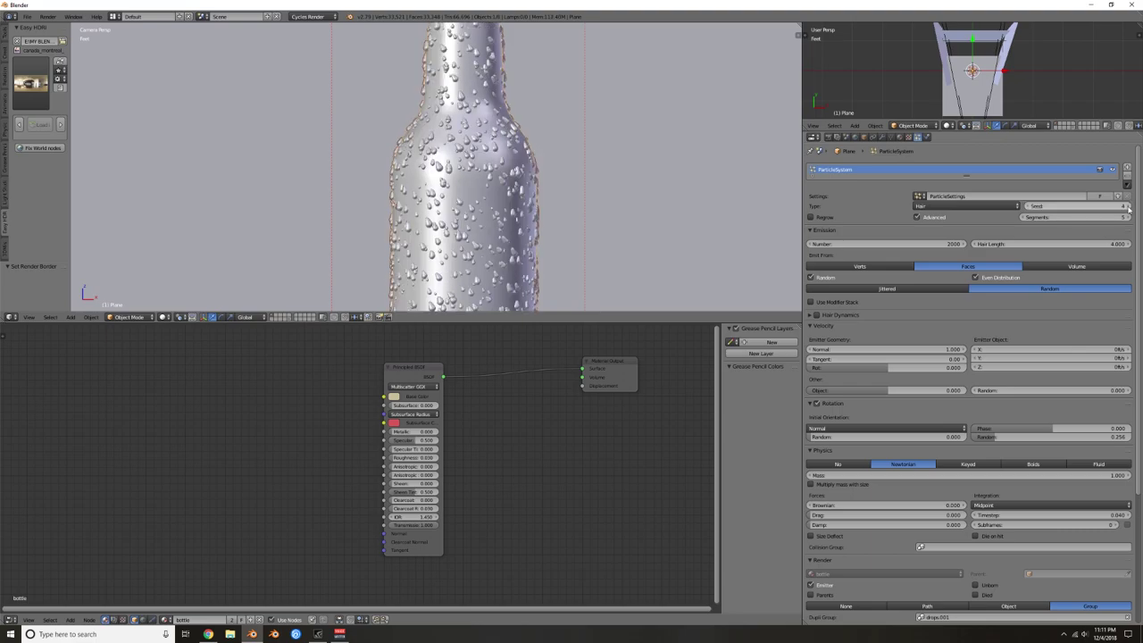
left_click(1127, 206)
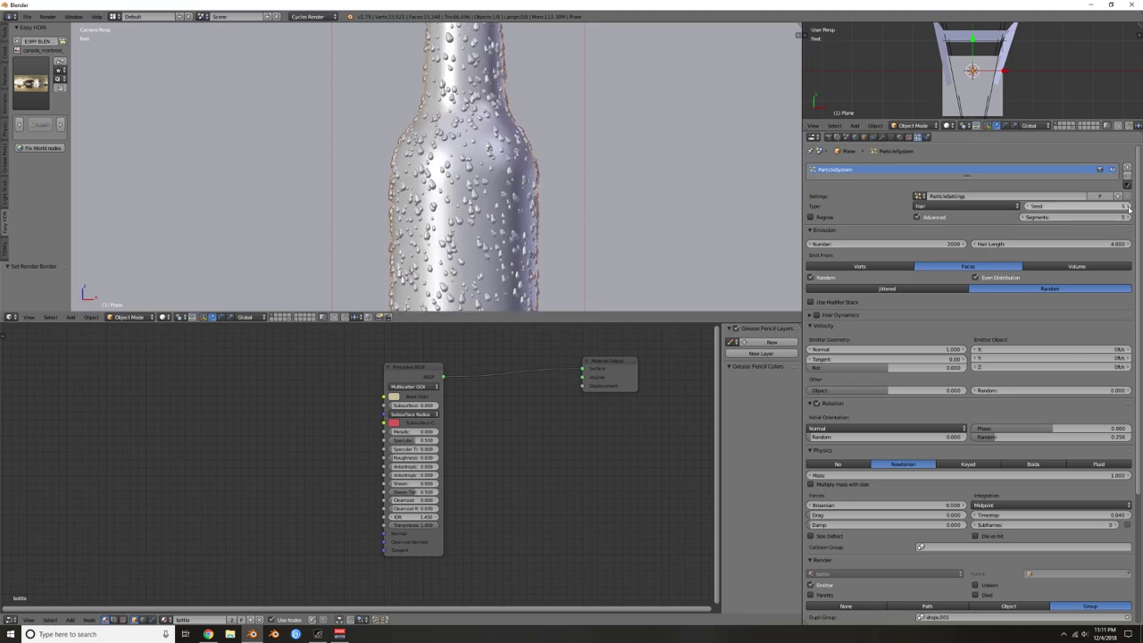
left_click(1128, 206)
left_click(1128, 206)
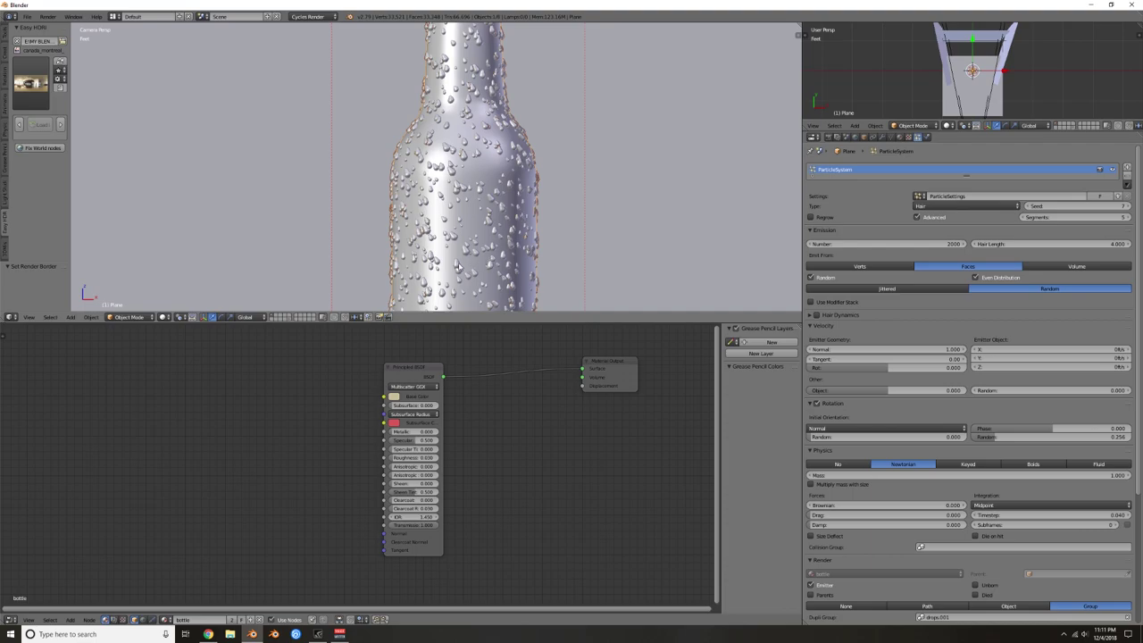
Step: Examine the droplet distribution over the whole bottle, around its neck, and inside the open mouth
scroll(500, 232, "down", 4)
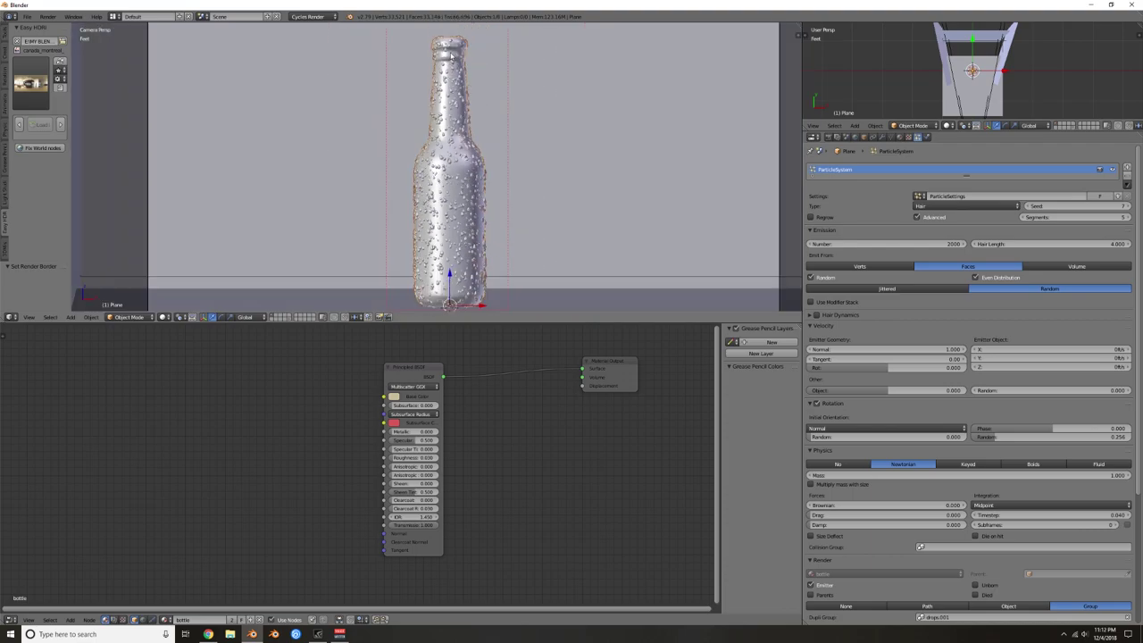
scroll(451, 59, "up", 2)
middle_click_drag(471, 88, 440, 126)
middle_click_drag(421, 69, 429, 311)
scroll(367, 173, "up", 5)
scroll(505, 158, "up", 2)
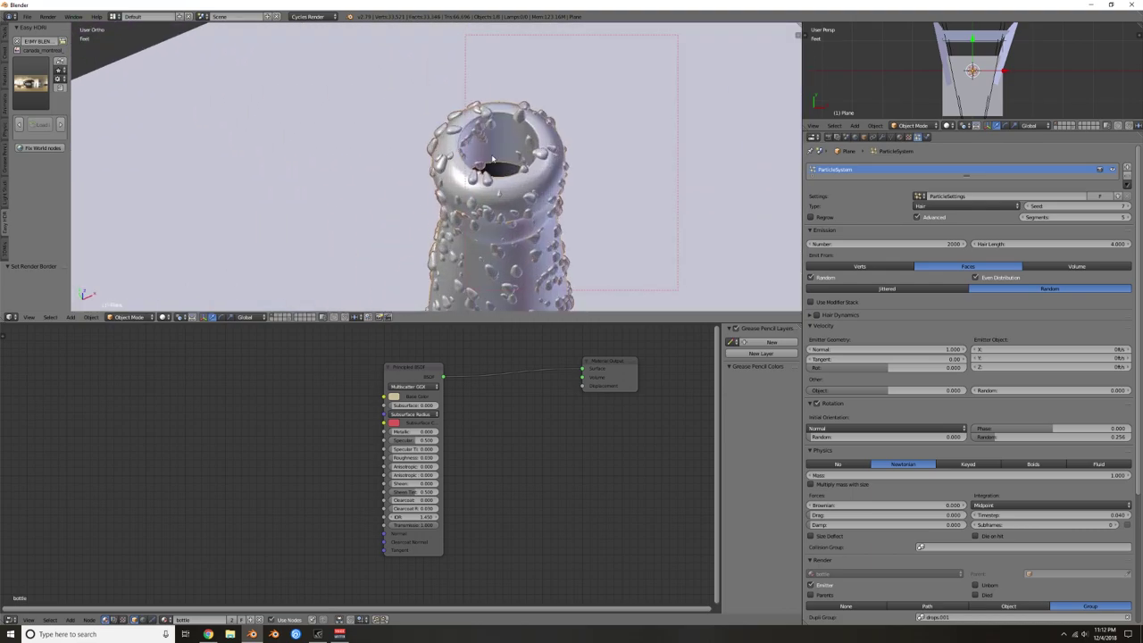
mouse_move(559, 211)
middle_mouse_down()
mouse_move(561, 221)
mouse_move(543, 203)
middle_mouse_up()
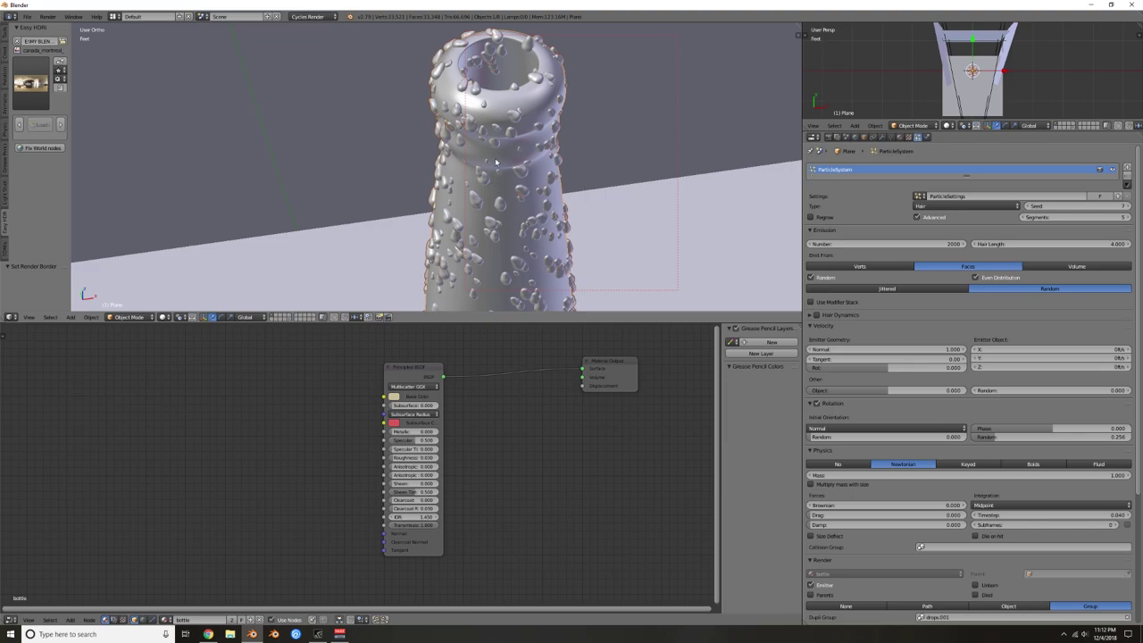
scroll(518, 162, "down", 5)
middle_click_drag(520, 164, 488, 149)
scroll(509, 127, "down", 2)
scroll(489, 150, "up", 2)
scroll(511, 129, "up", 1)
middle_click_drag(529, 91, 533, 127, "shift")
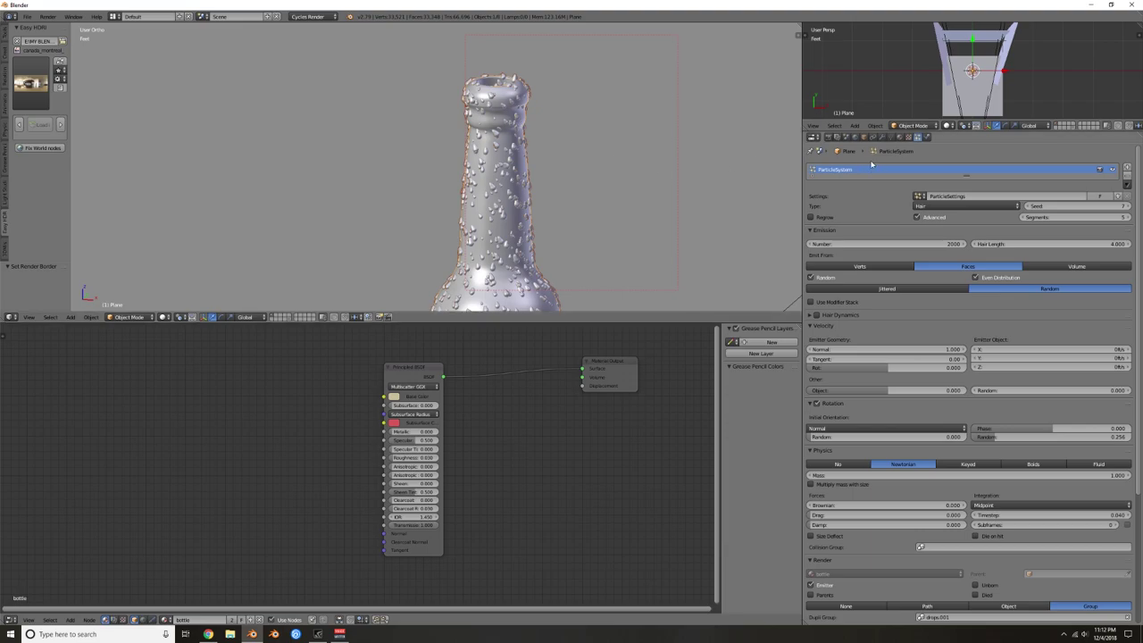
Step: Move the droplet-covered bottle to the second layer and show only that layer
scroll(582, 200, "down", 5)
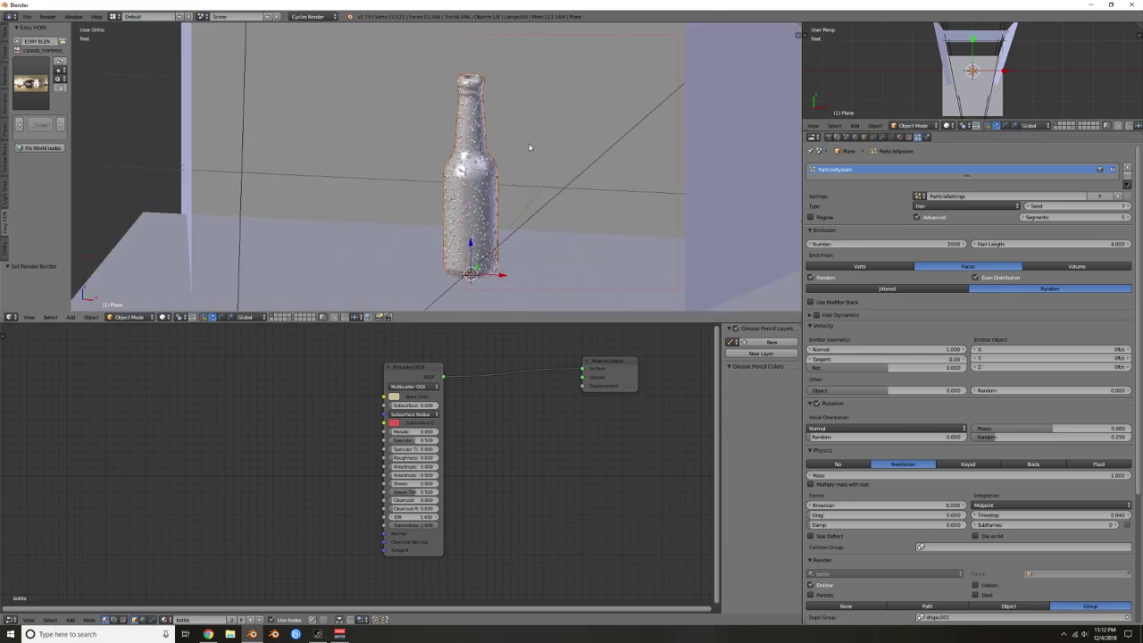
scroll(477, 182, "up", 1)
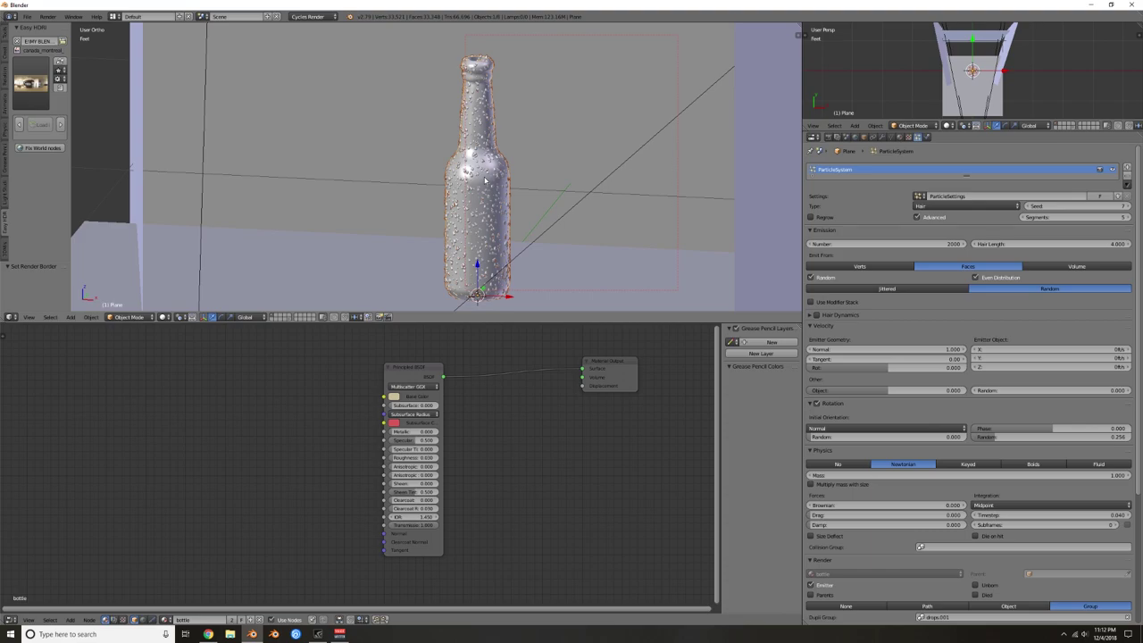
key("m")
left_click(565, 192)
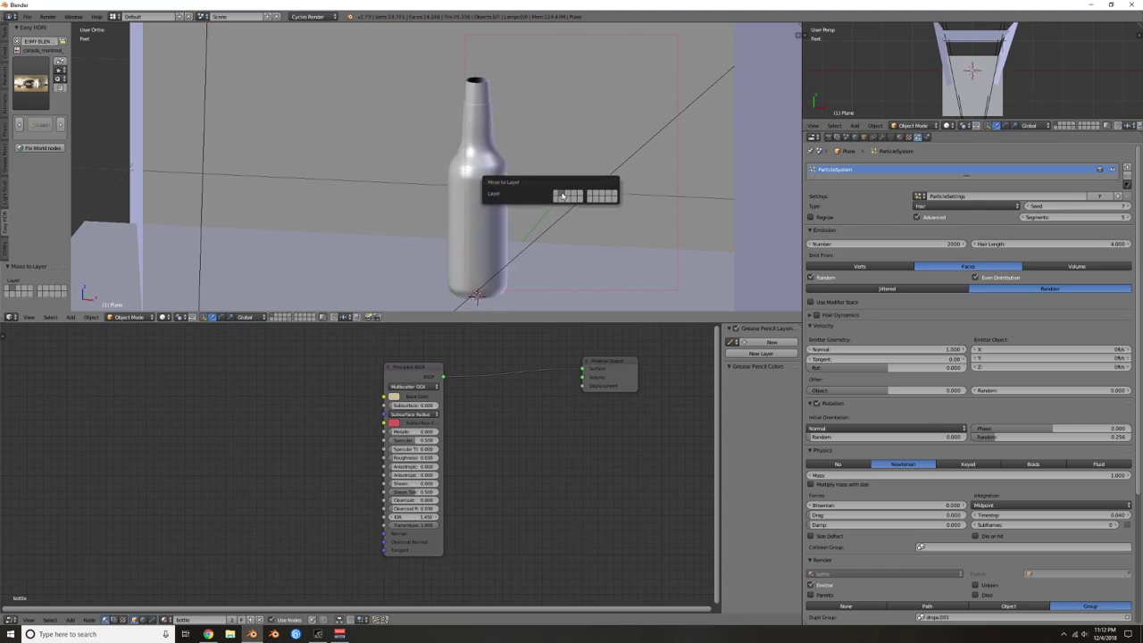
left_click(278, 318)
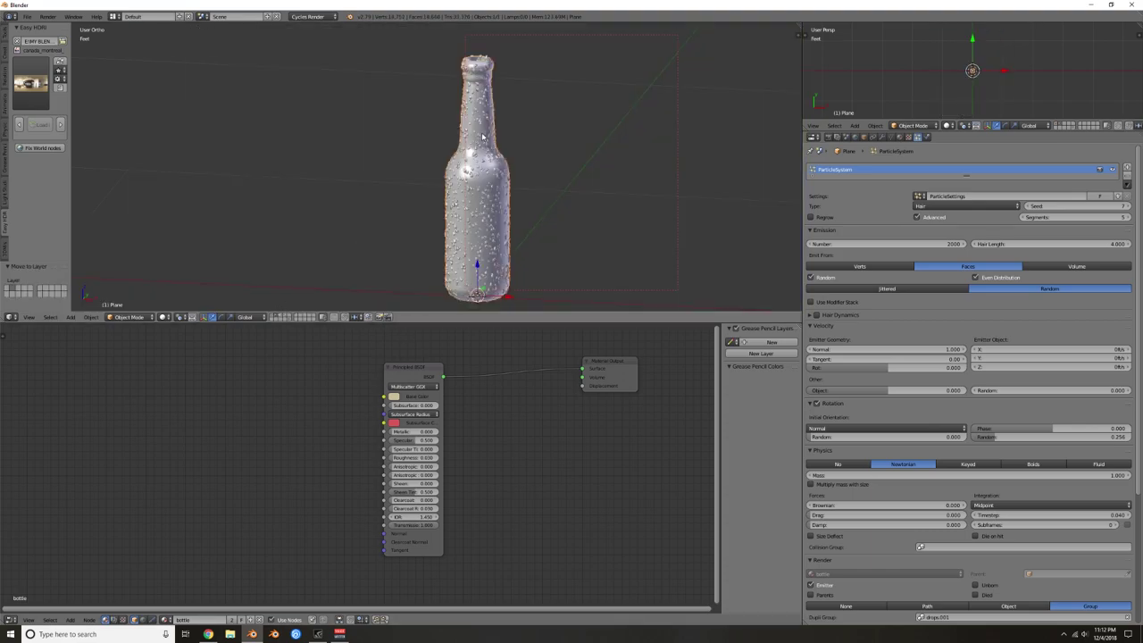
Step: Turn the bottle's droplet particle duplicates into real objects
mouse_move(526, 94)
middle_mouse_down()
mouse_move(518, 139)
mouse_move(525, 88)
middle_mouse_up()
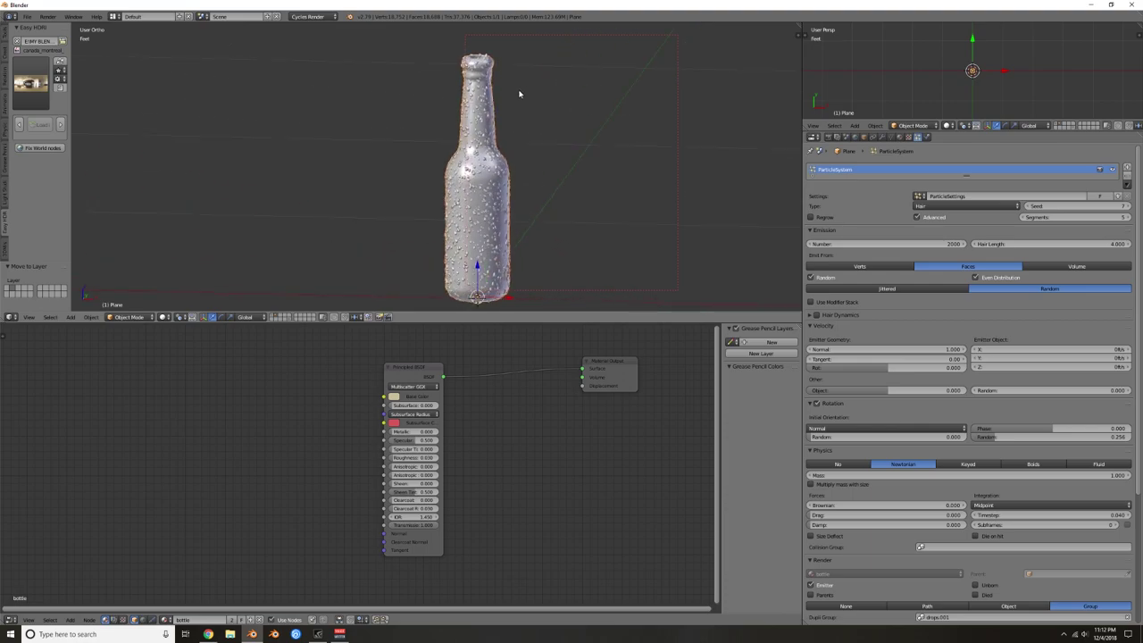
left_click(881, 137)
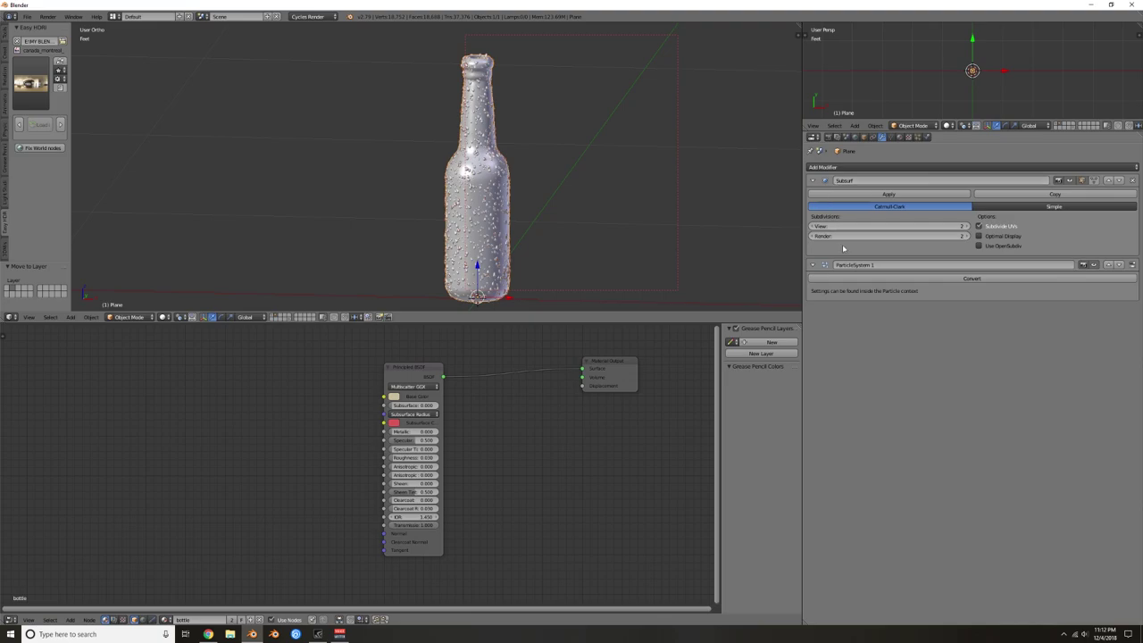
left_click(972, 280)
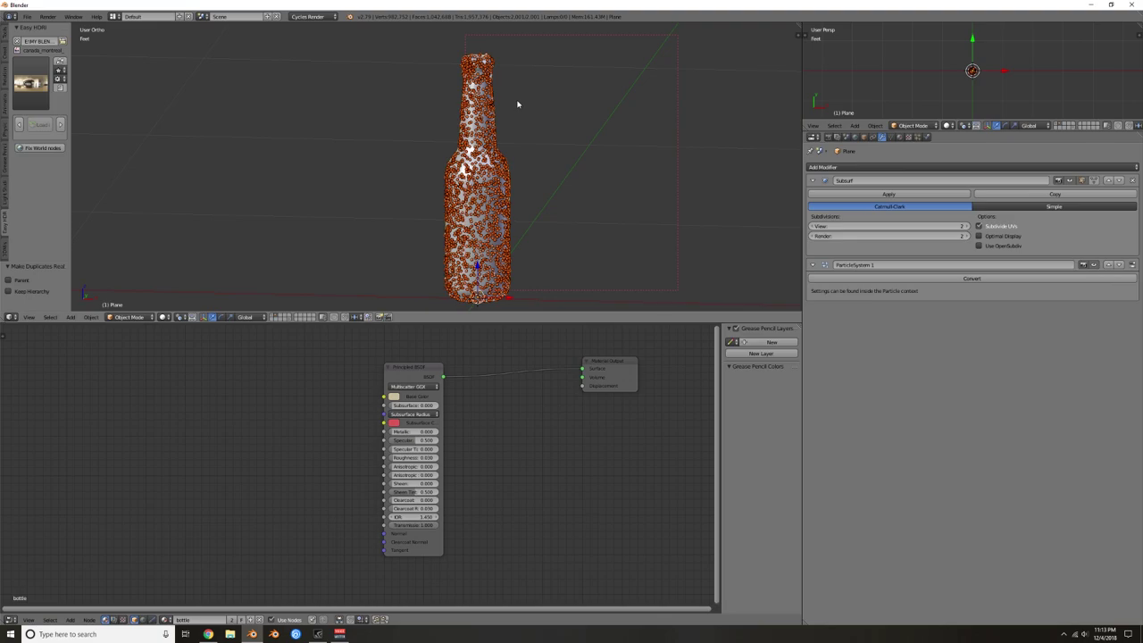
Step: Set the origins of the selected droplets to their geometry and join the droplets into one object
key("ctrl+shift+alt+c")
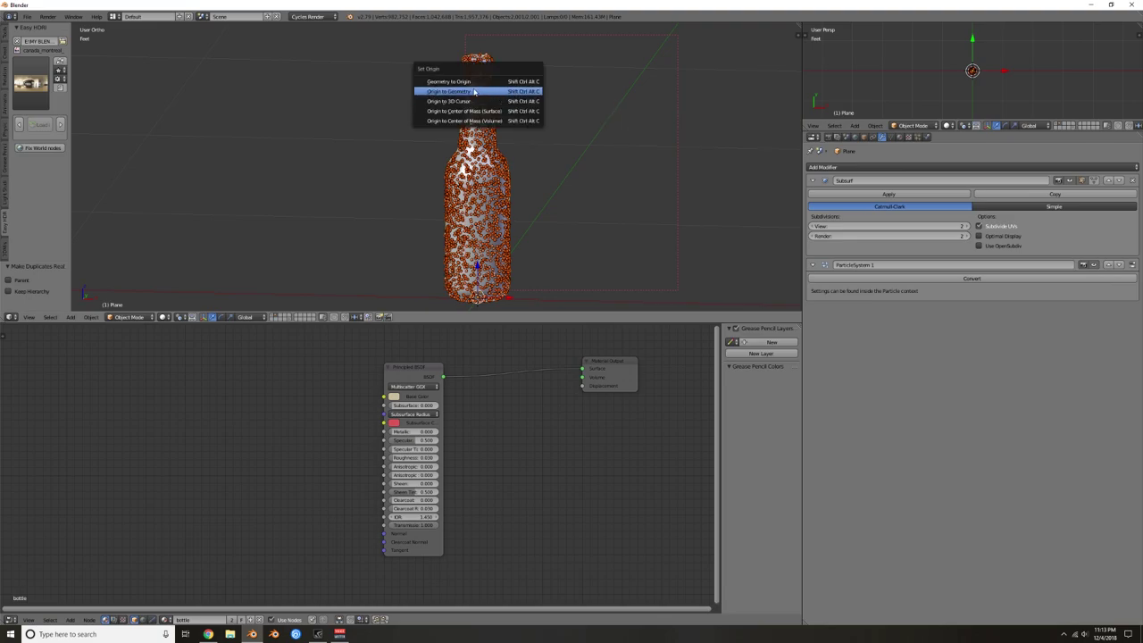
left_click(474, 92)
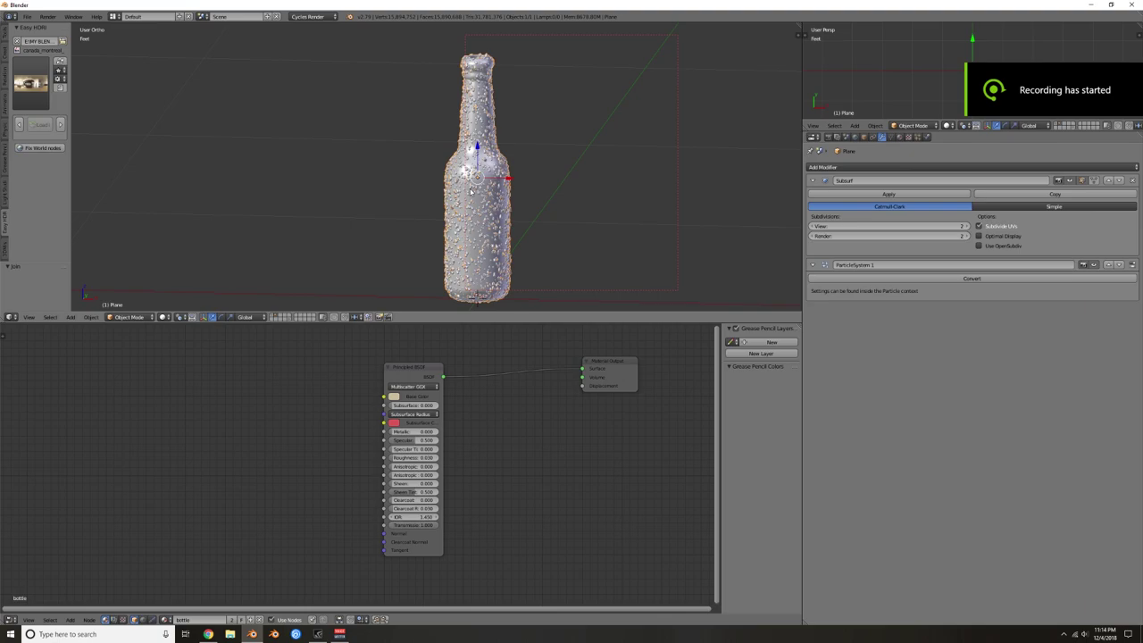
scroll(470, 190, "up", 8)
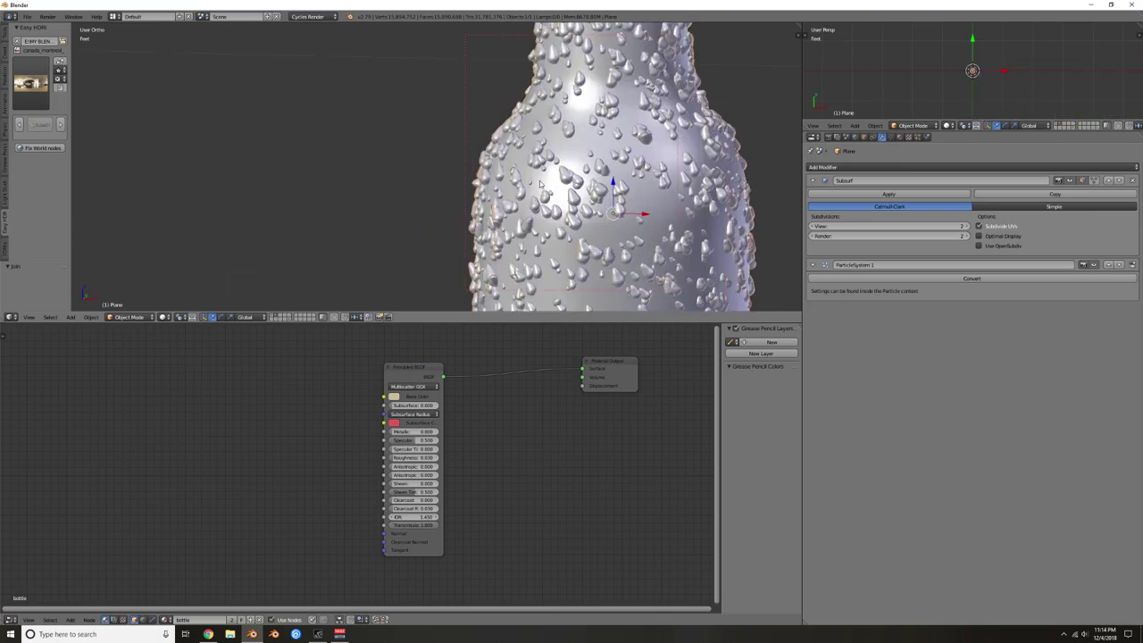
scroll(637, 197, "down", 5)
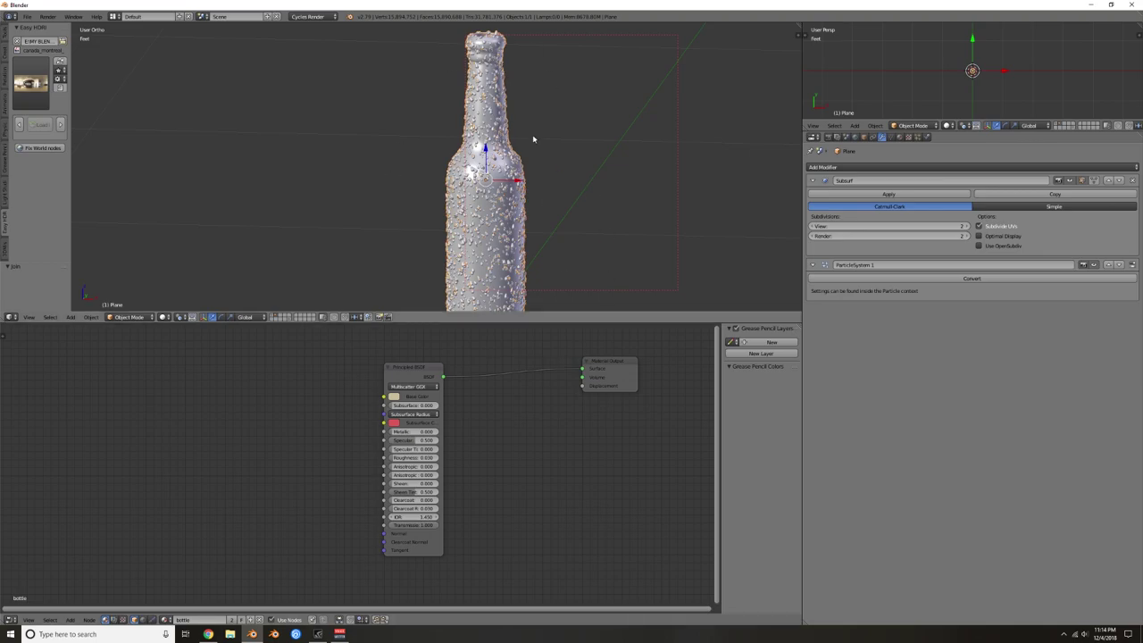
Step: Remove the particle system from the bottle
left_click(918, 137)
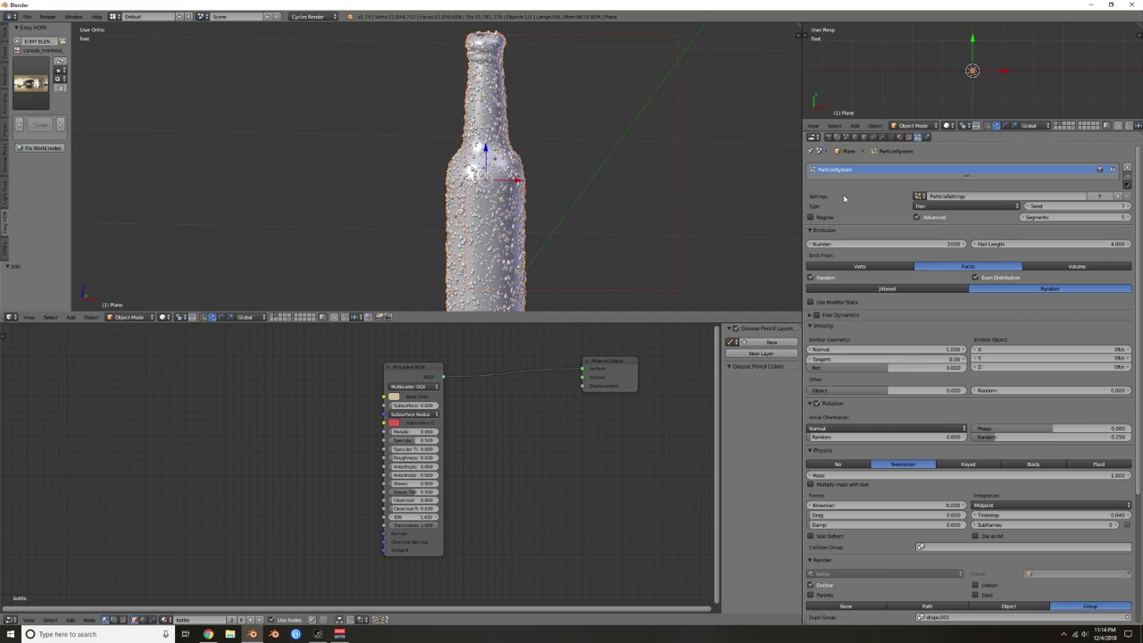
left_click(1126, 176)
scroll(544, 188, "up", 2)
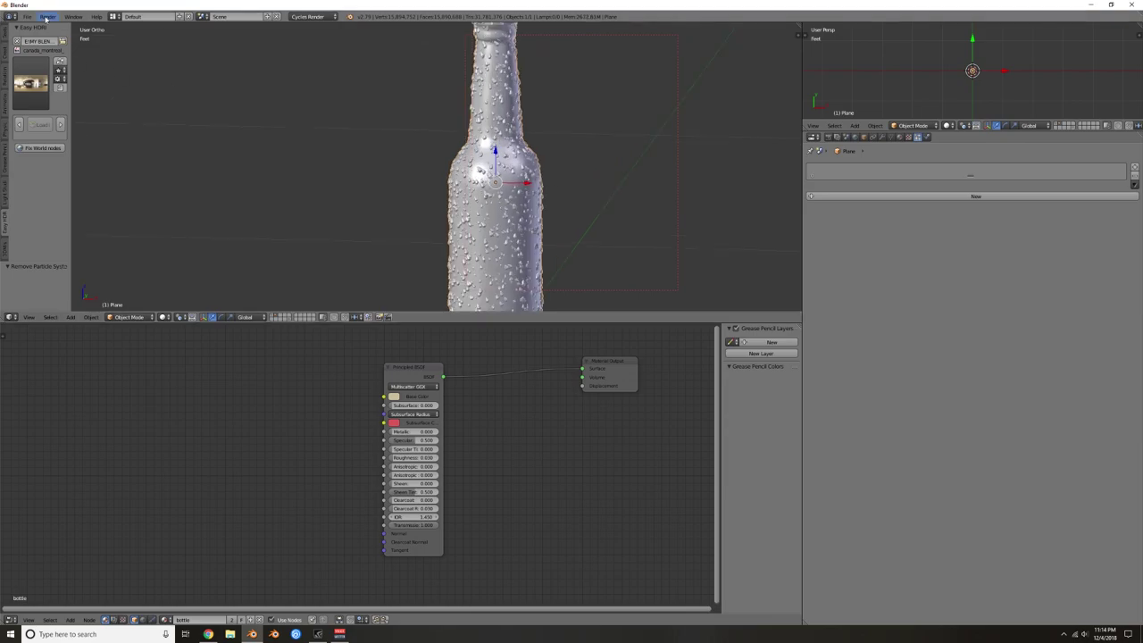
Step: Save the project as a new file named a.blend on the Desktop
left_click(28, 17)
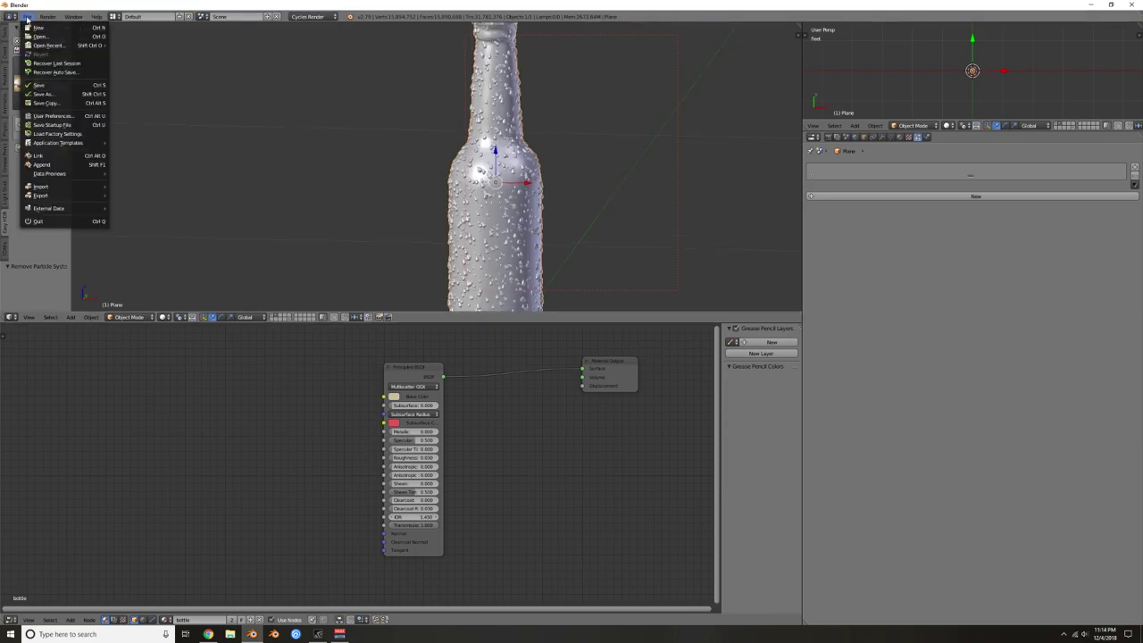
left_click(48, 94)
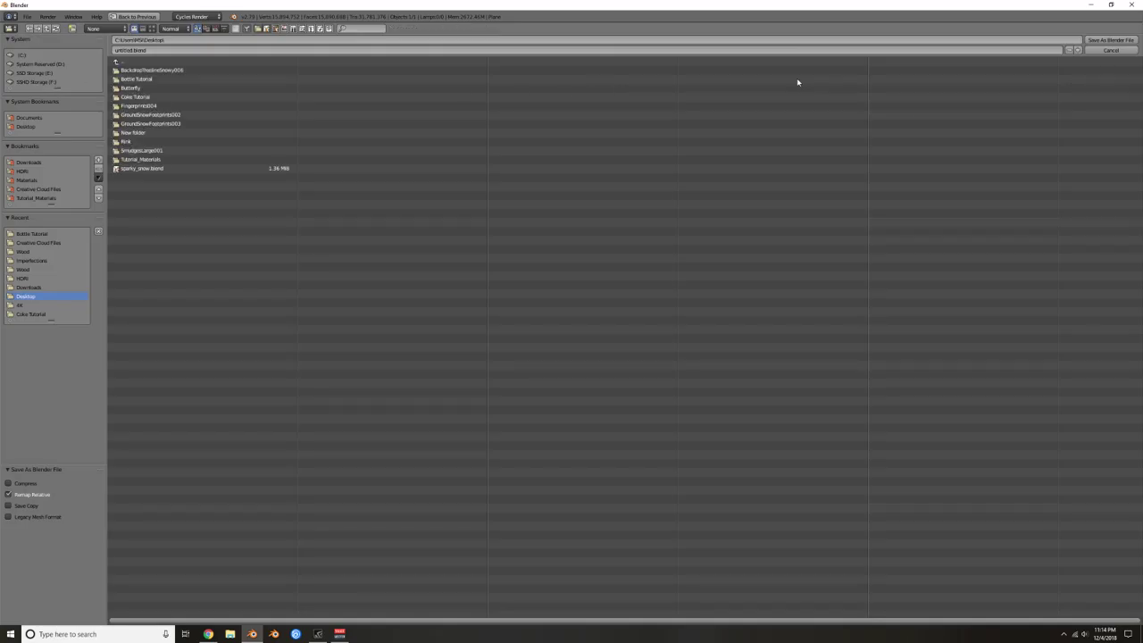
left_click(148, 50)
key("BackSpace")
type("a")
key("Return")
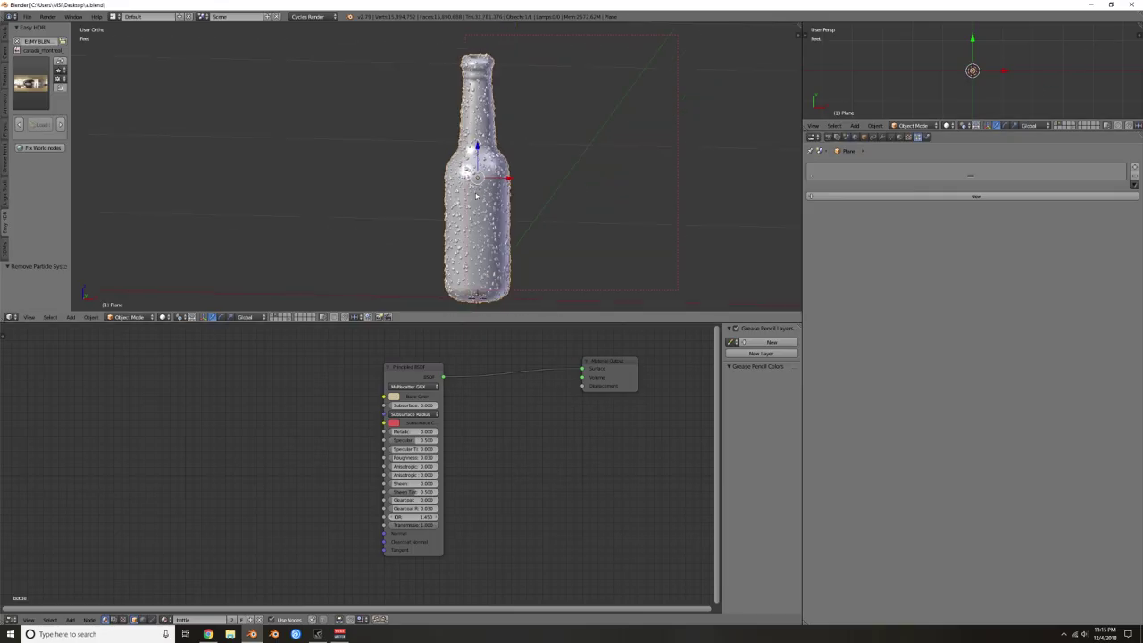
middle_click_drag(500, 191, 549, 183, "shift")
scroll(571, 143, "up", 4)
middle_click_drag(571, 142, 443, 189, "shift")
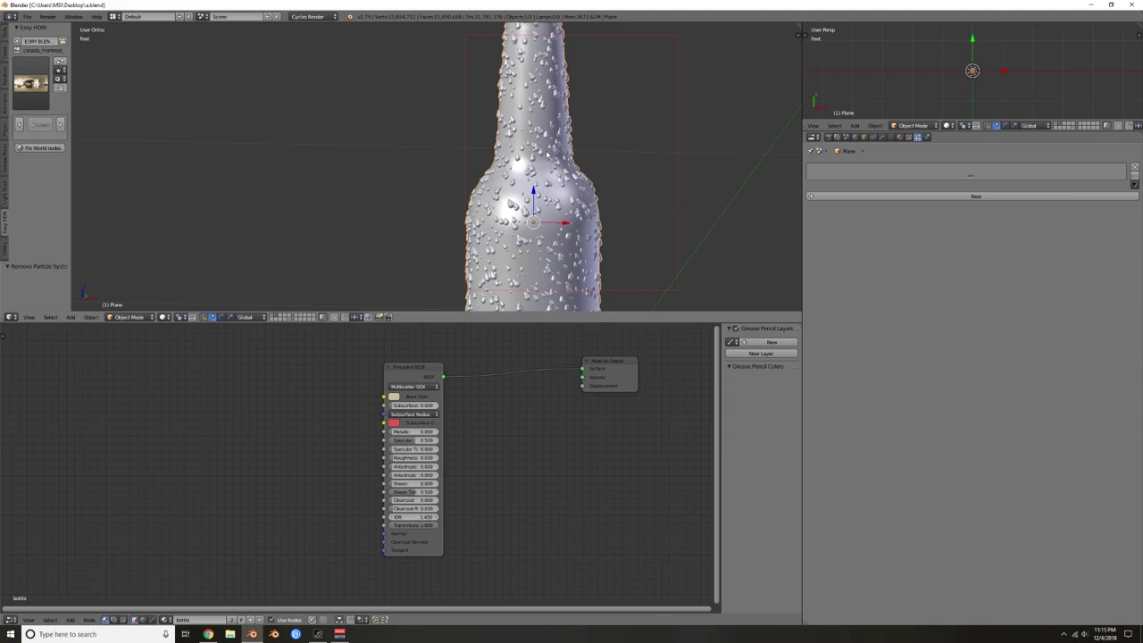
scroll(546, 151, "down", 5)
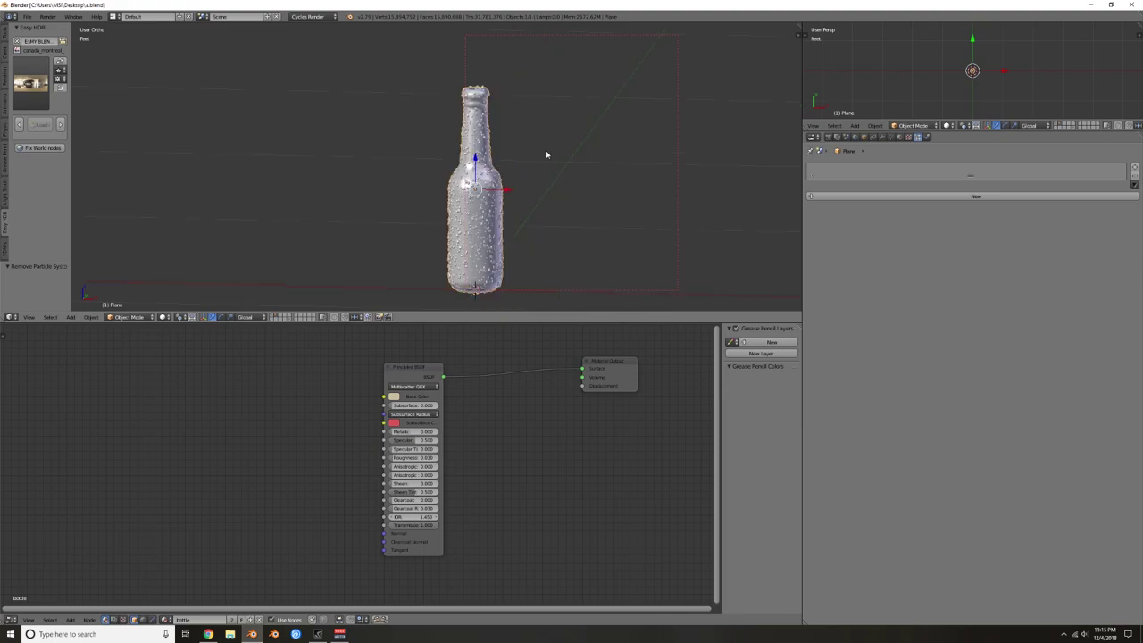
scroll(546, 151, "up", 1)
key("g")
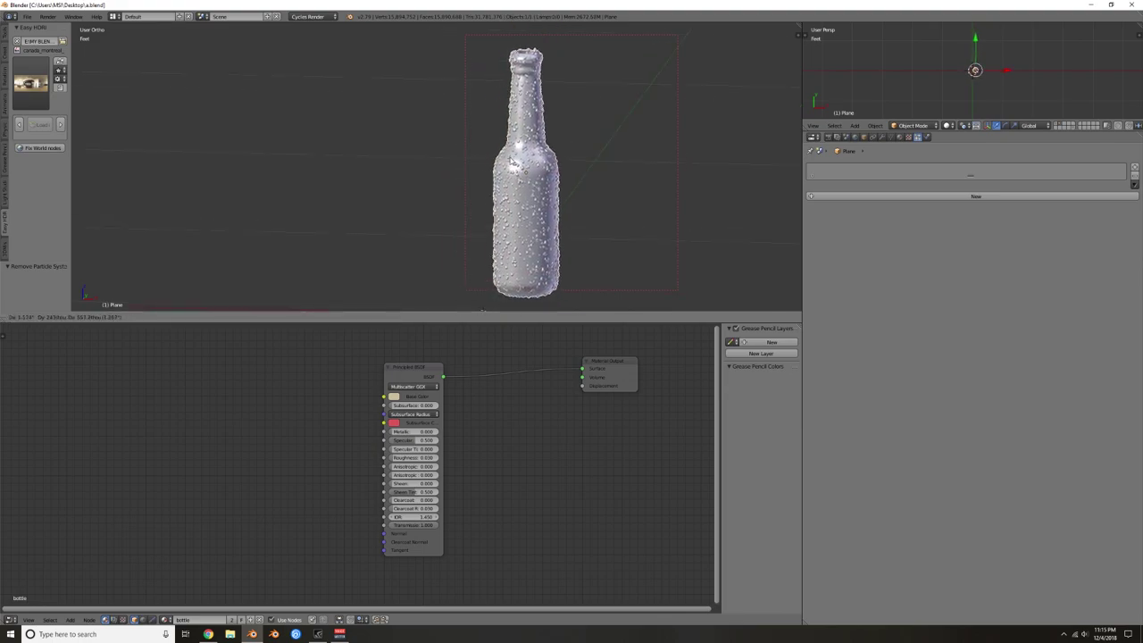
right_click(541, 154)
Step: In Edit Mode, select the linked bottle glass geometry and separate it from the droplets as its own object
scroll(543, 145, "up", 3)
middle_click_drag(544, 140, 534, 234, "shift")
scroll(573, 158, "up", 3)
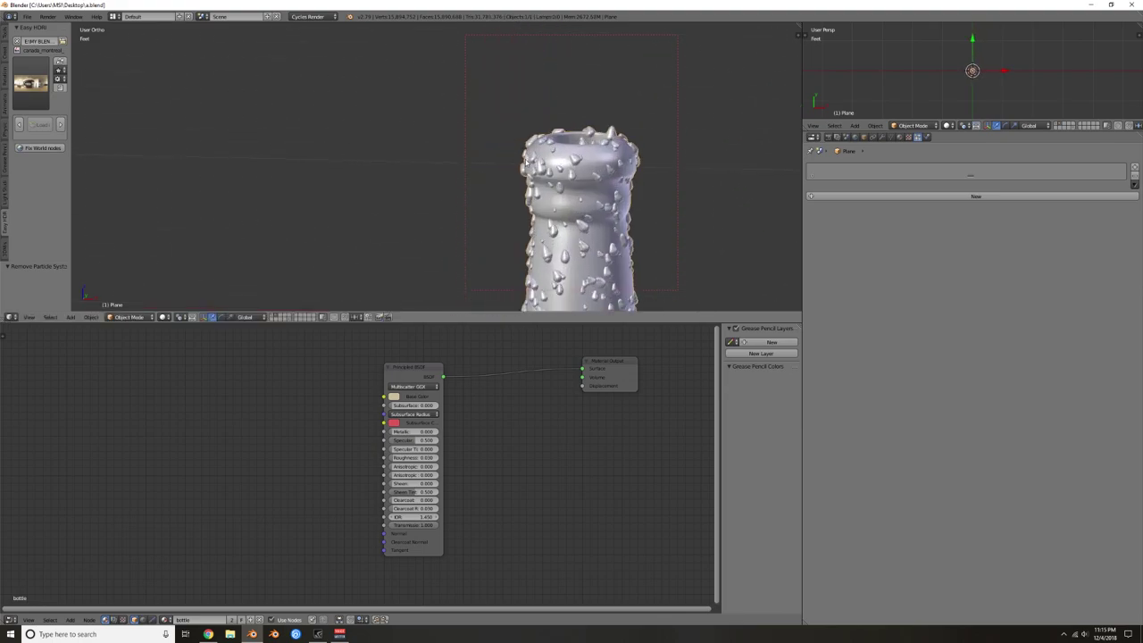
key("a")
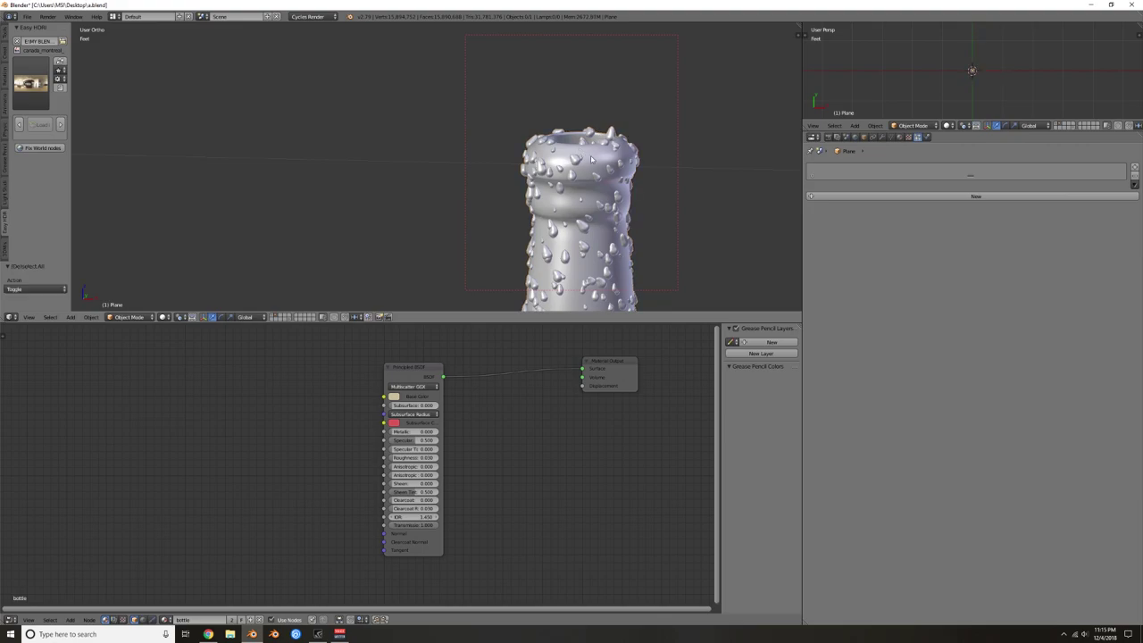
right_click(594, 163)
key("Tab")
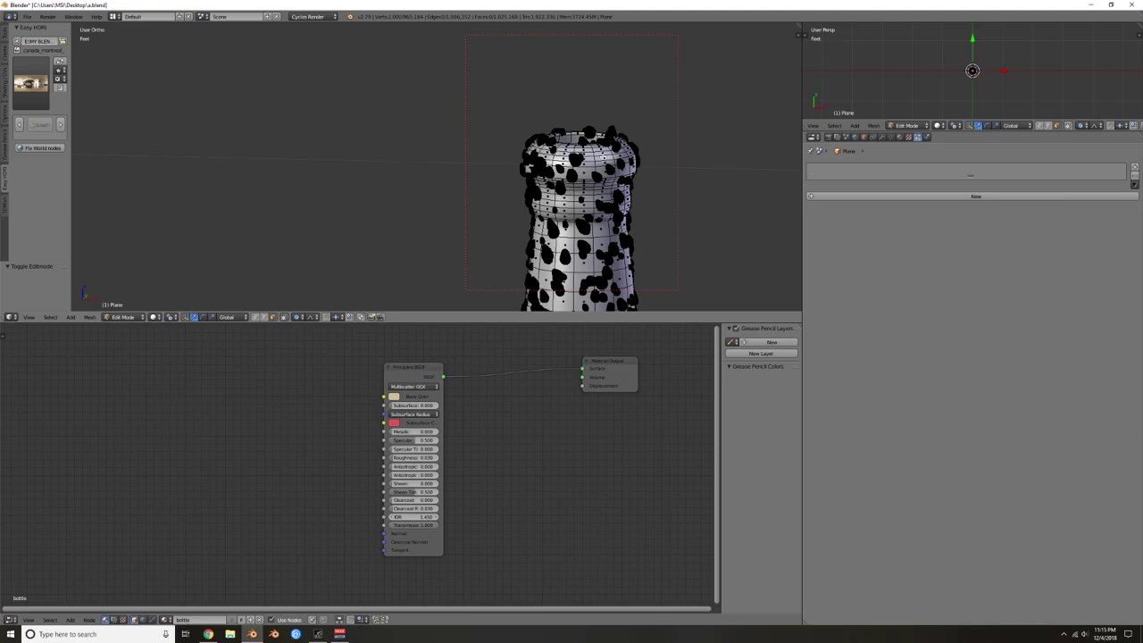
key("l")
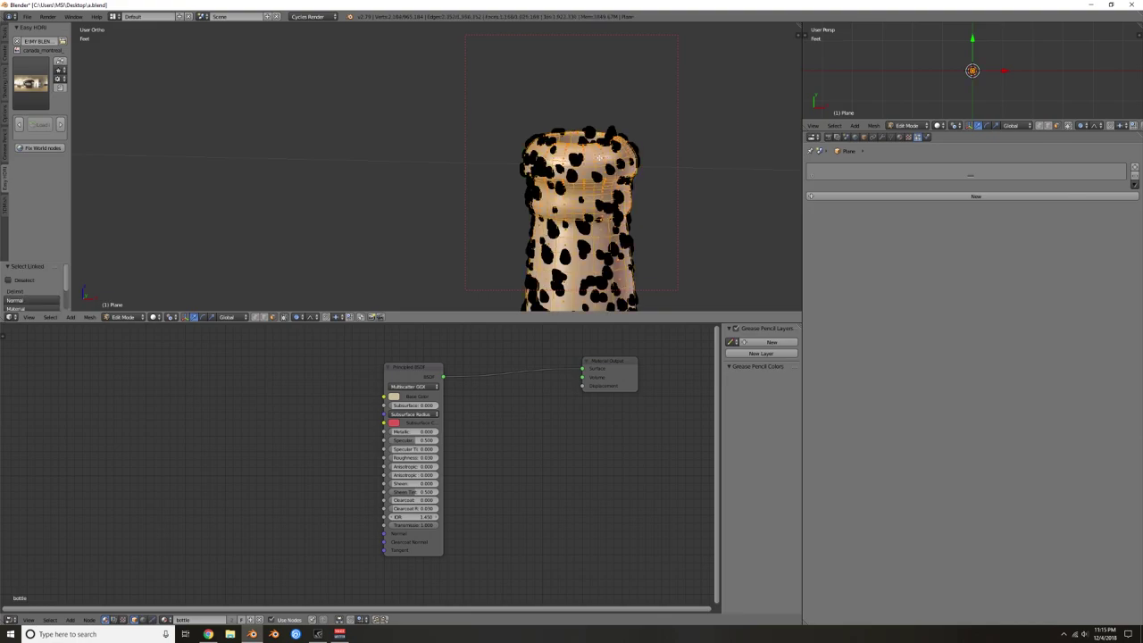
scroll(580, 192, "down", 3)
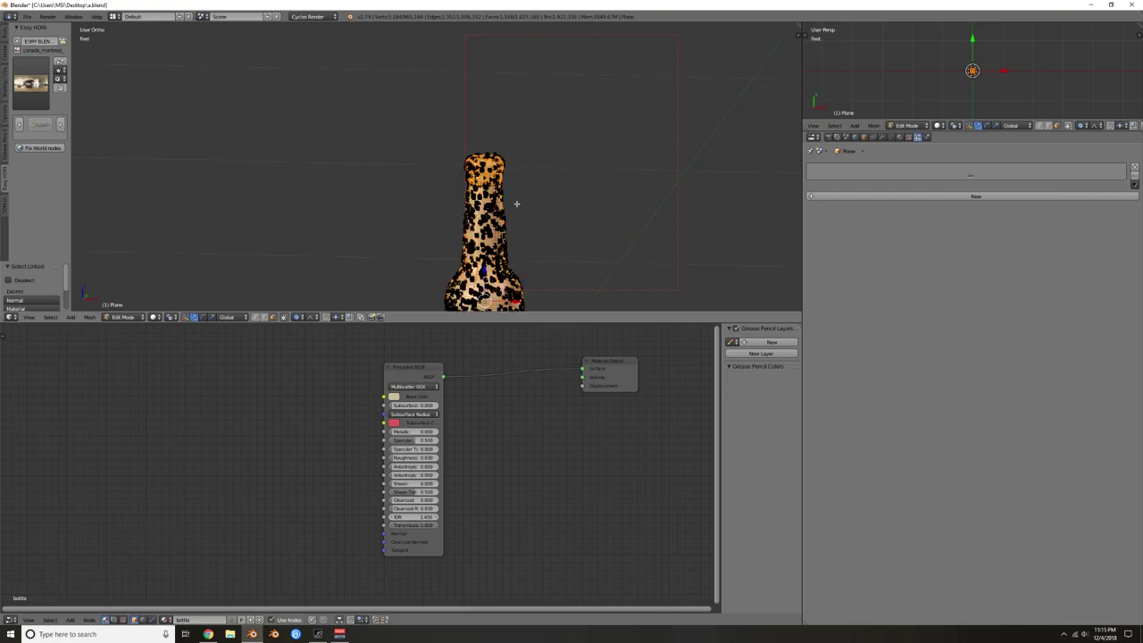
scroll(522, 187, "down", 2)
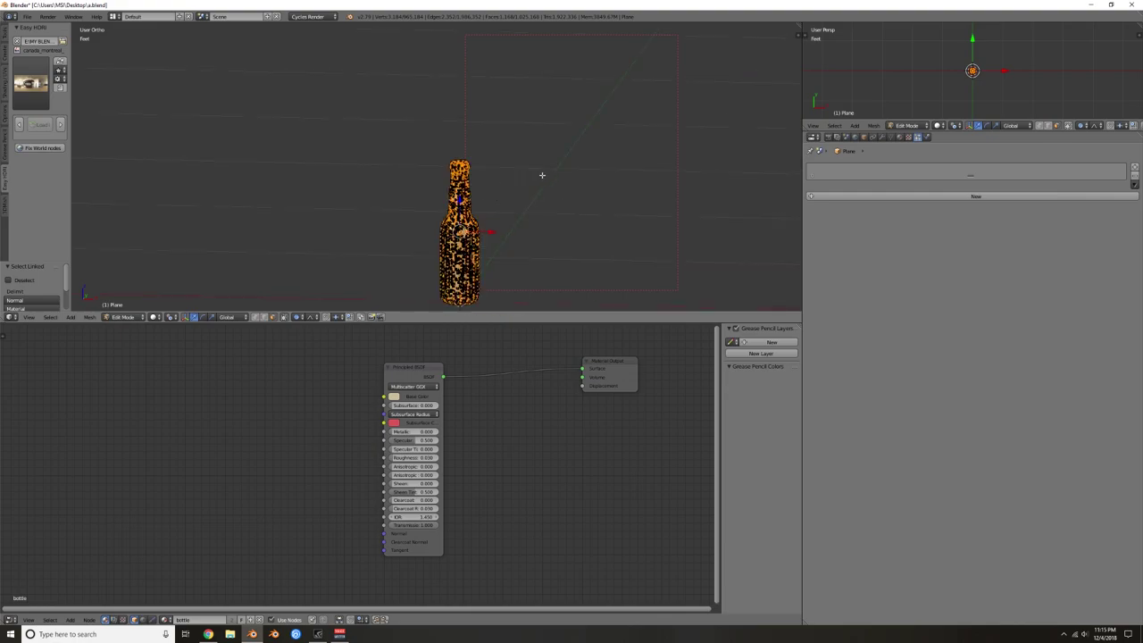
middle_click_drag(486, 201, 541, 174, "shift")
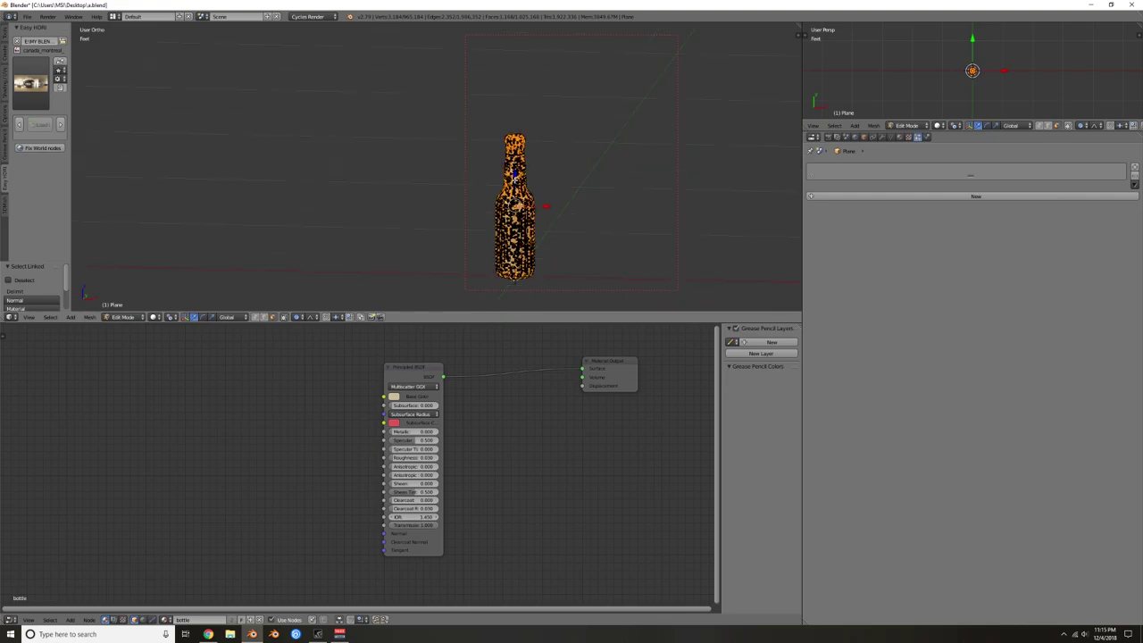
scroll(543, 136, "up", 1)
scroll(533, 141, "up", 3)
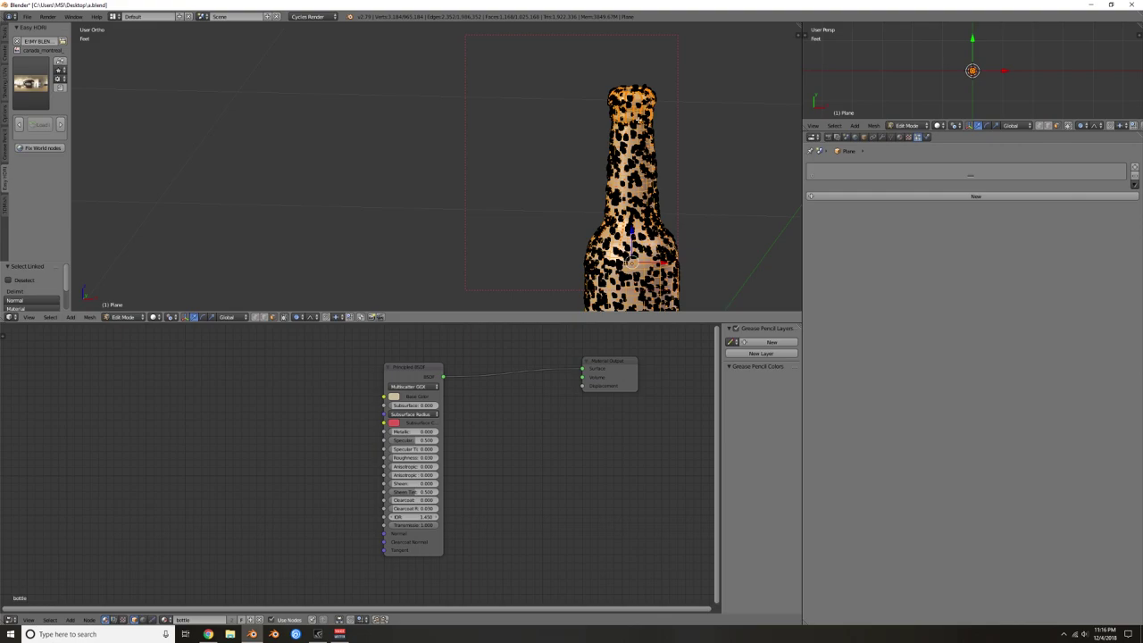
key("p")
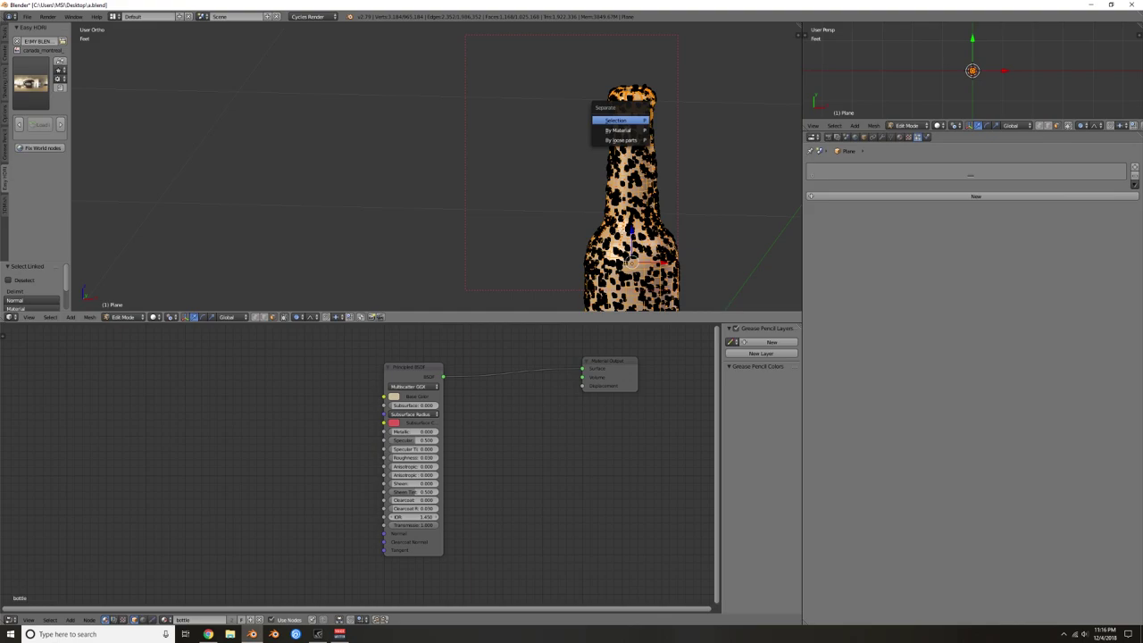
key("Return")
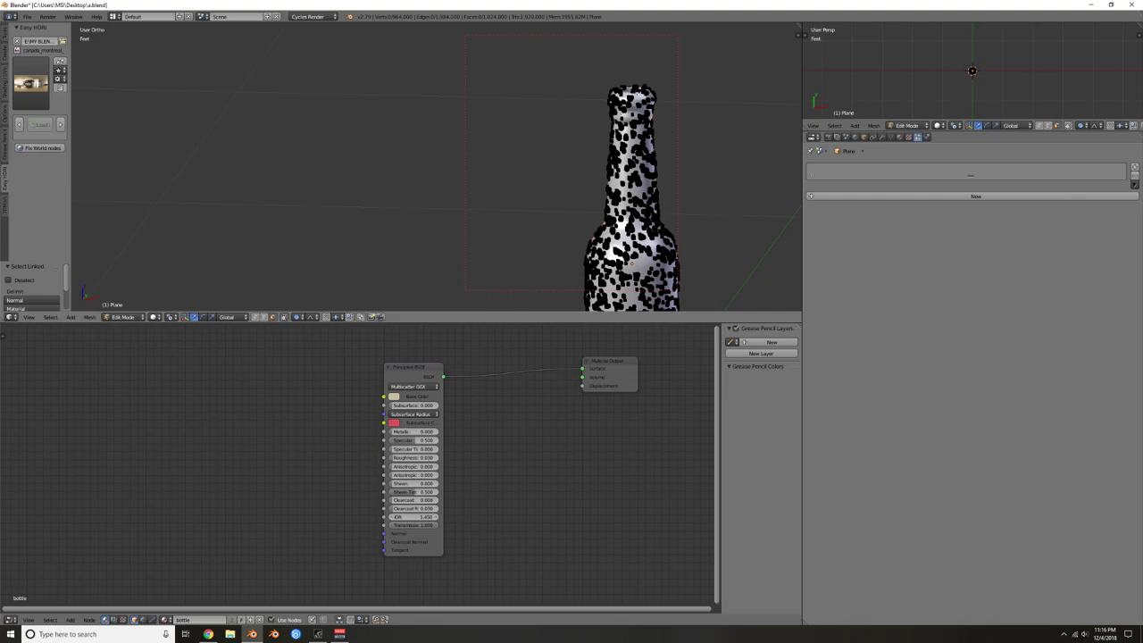
Step: From the front view in wireframe, box-select the droplet geometry around the bottle's mouth and upper neck
middle_click_drag(639, 52, 626, 29)
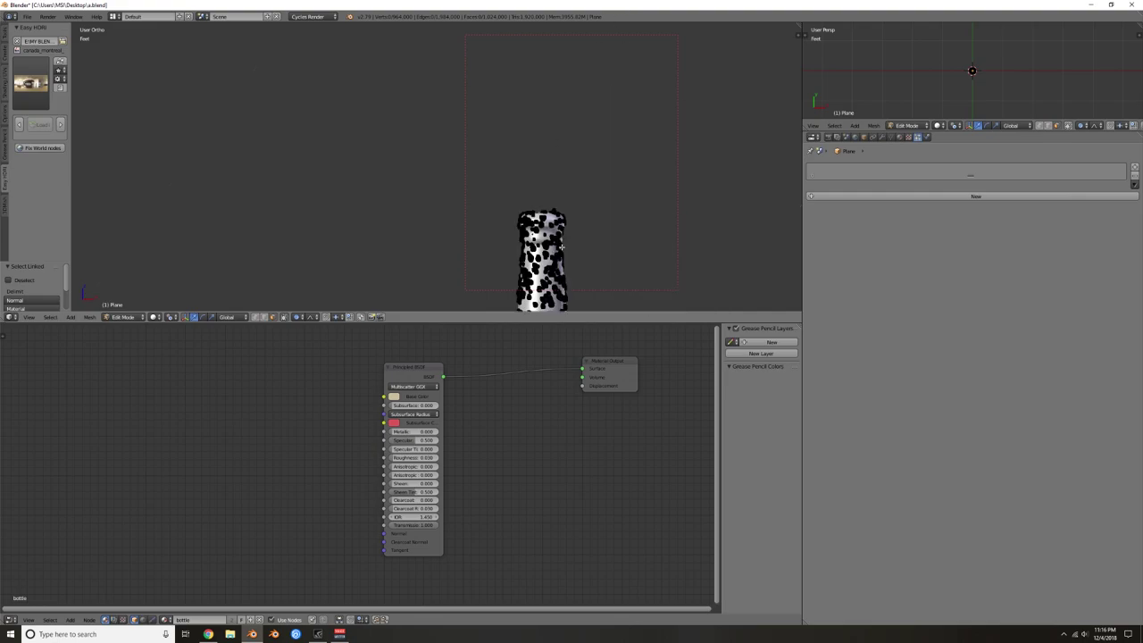
key("KP_1")
scroll(568, 249, "down", 3)
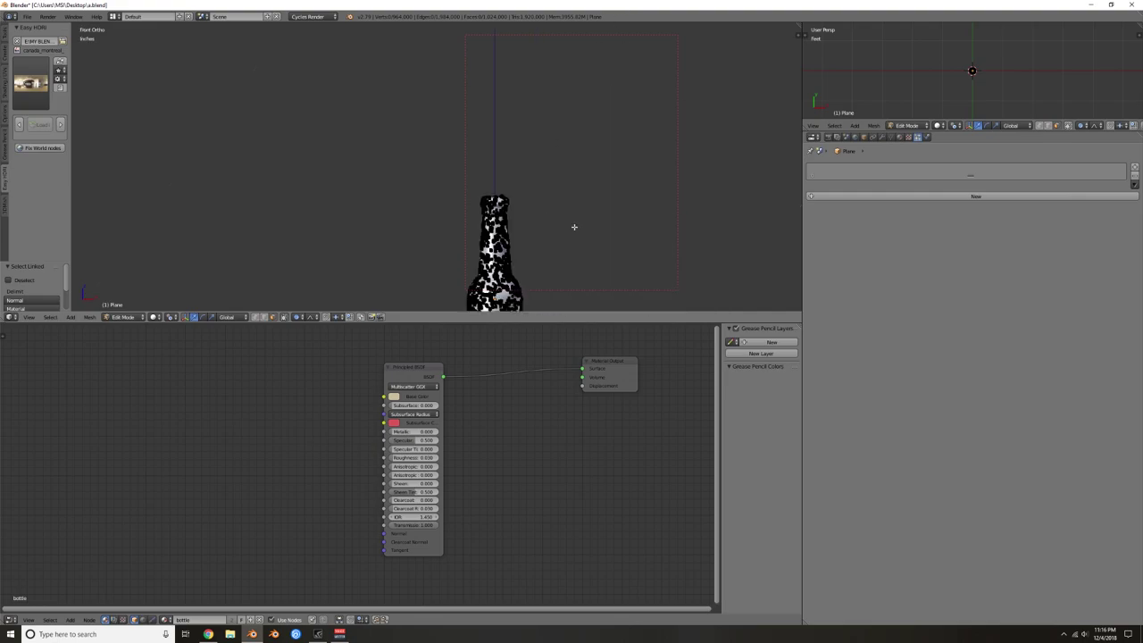
middle_click_drag(571, 248, 621, 191, "shift")
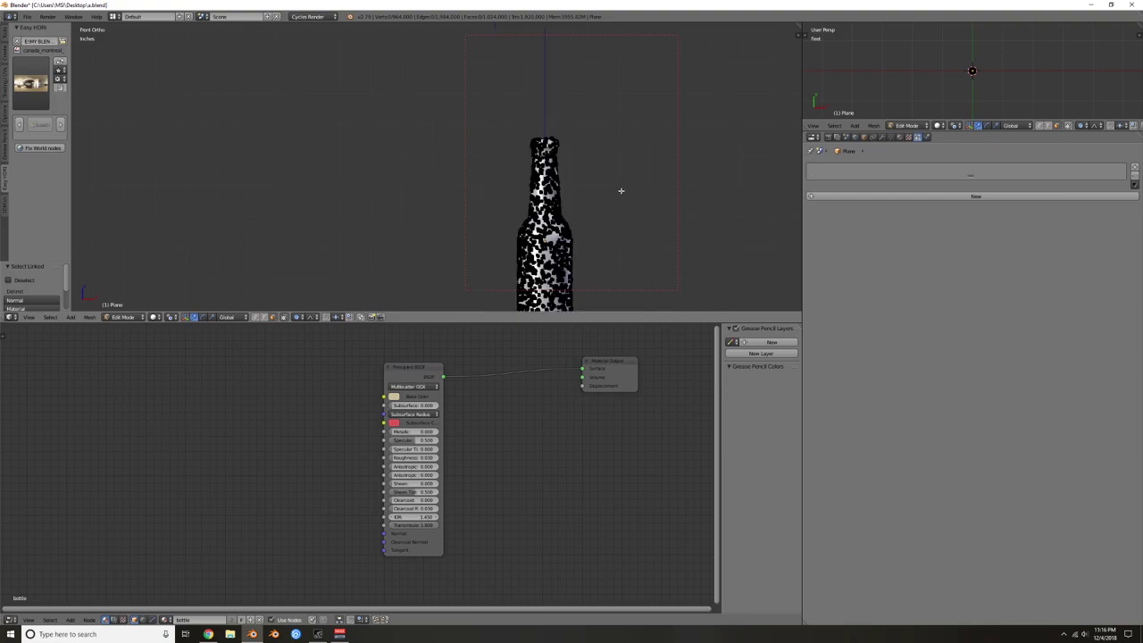
scroll(535, 156, "up", 1)
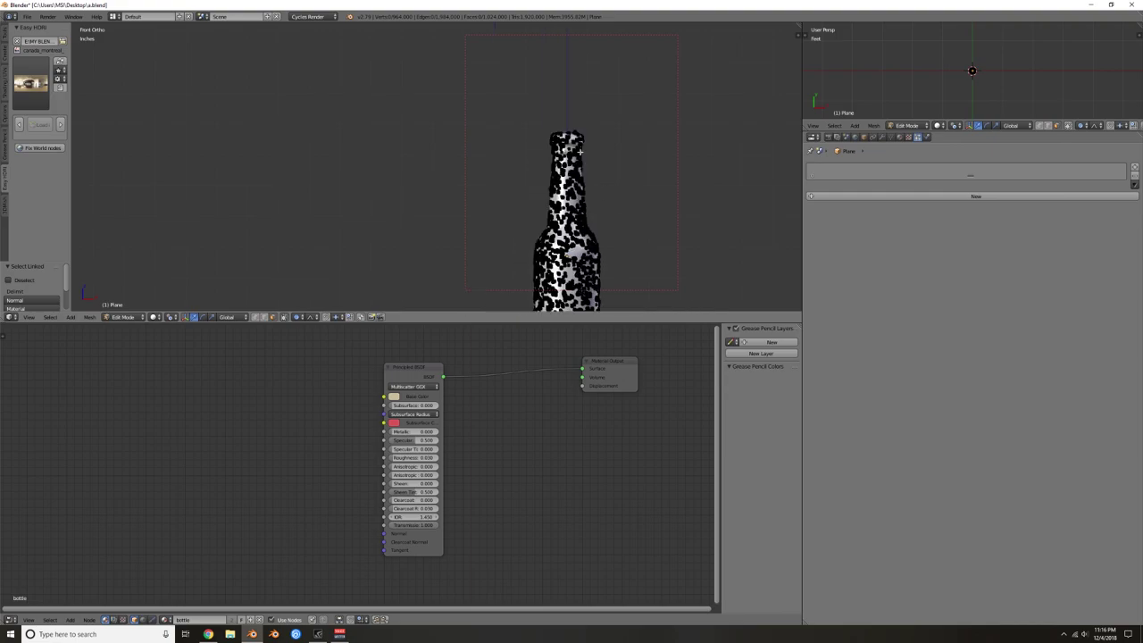
scroll(590, 150, "up", 2)
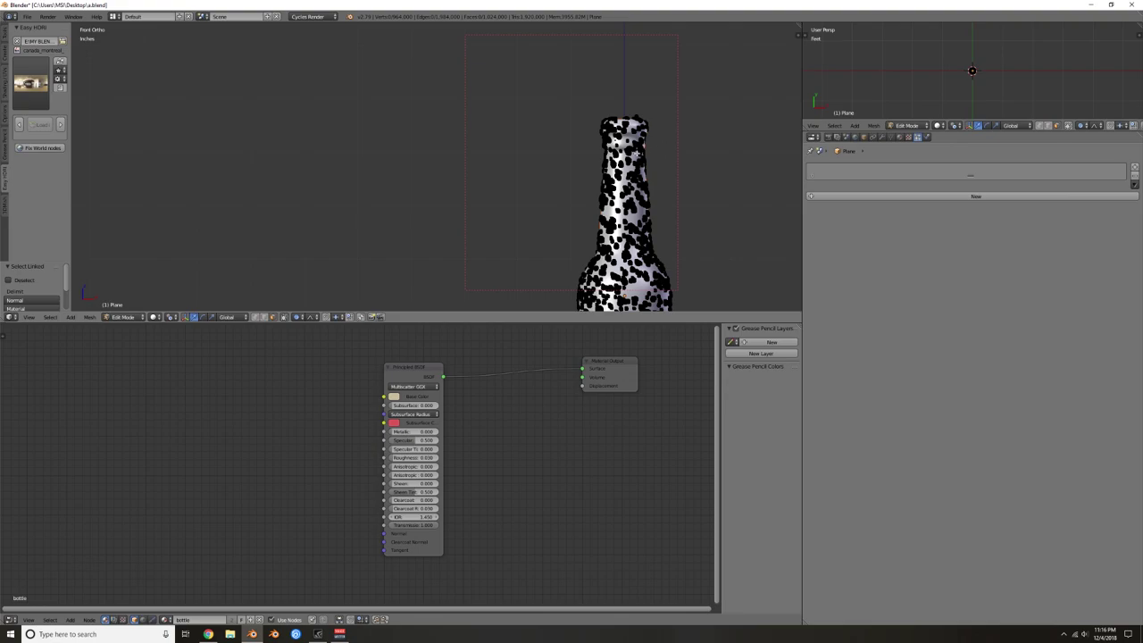
middle_click_drag(661, 147, 625, 157, "shift")
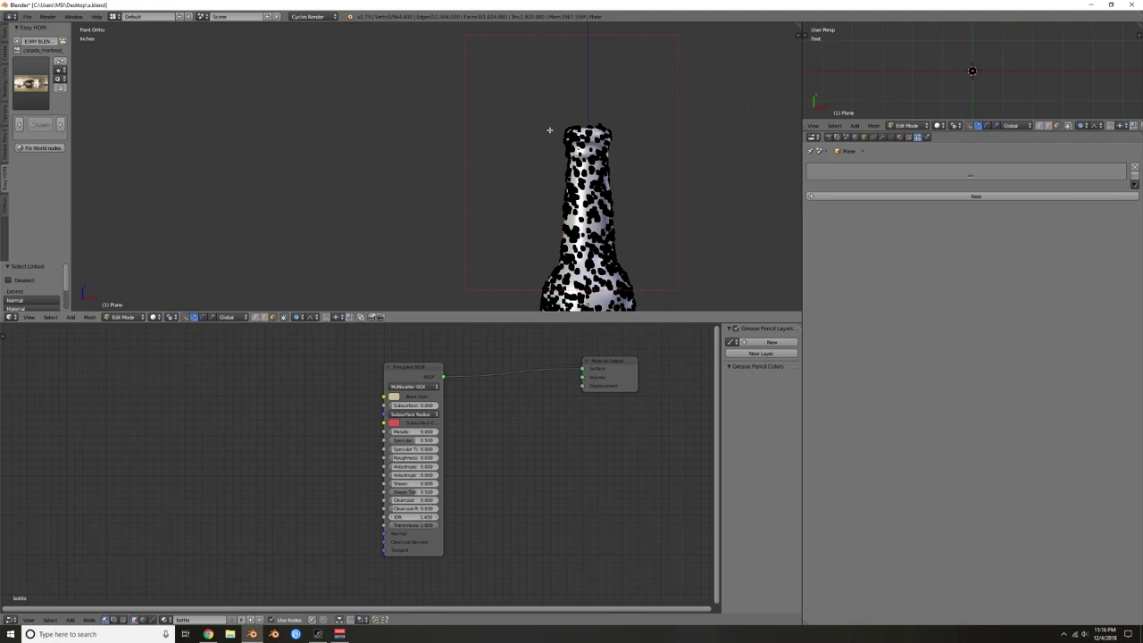
key("a")
key("b")
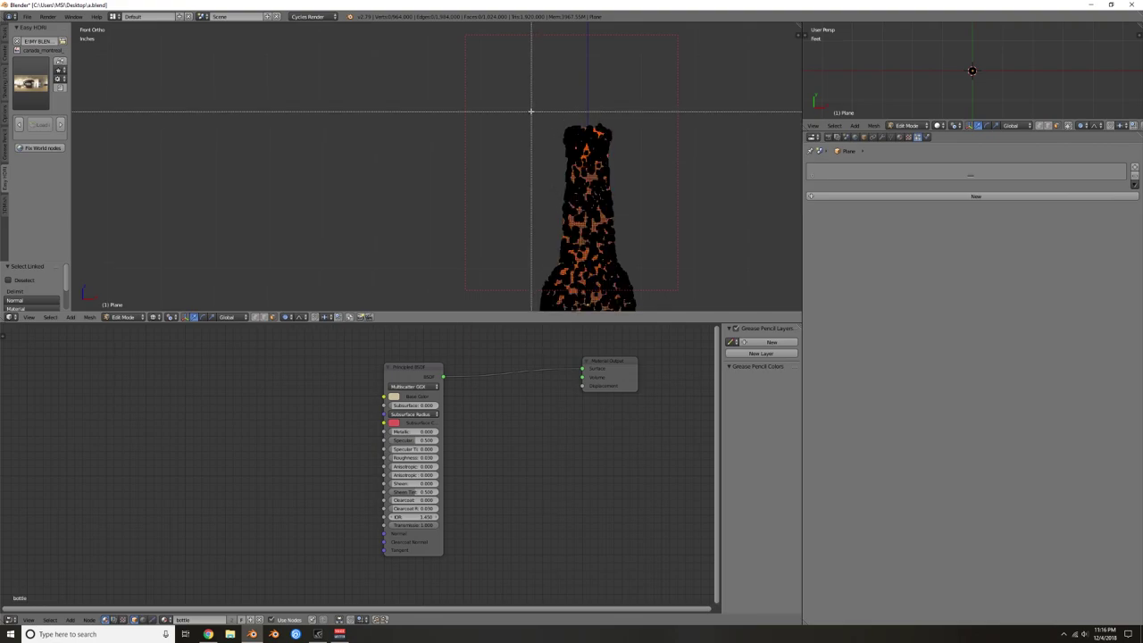
mouse_move(522, 108)
left_mouse_down()
mouse_move(622, 188)
mouse_move(641, 177)
mouse_move(627, 202)
left_mouse_up()
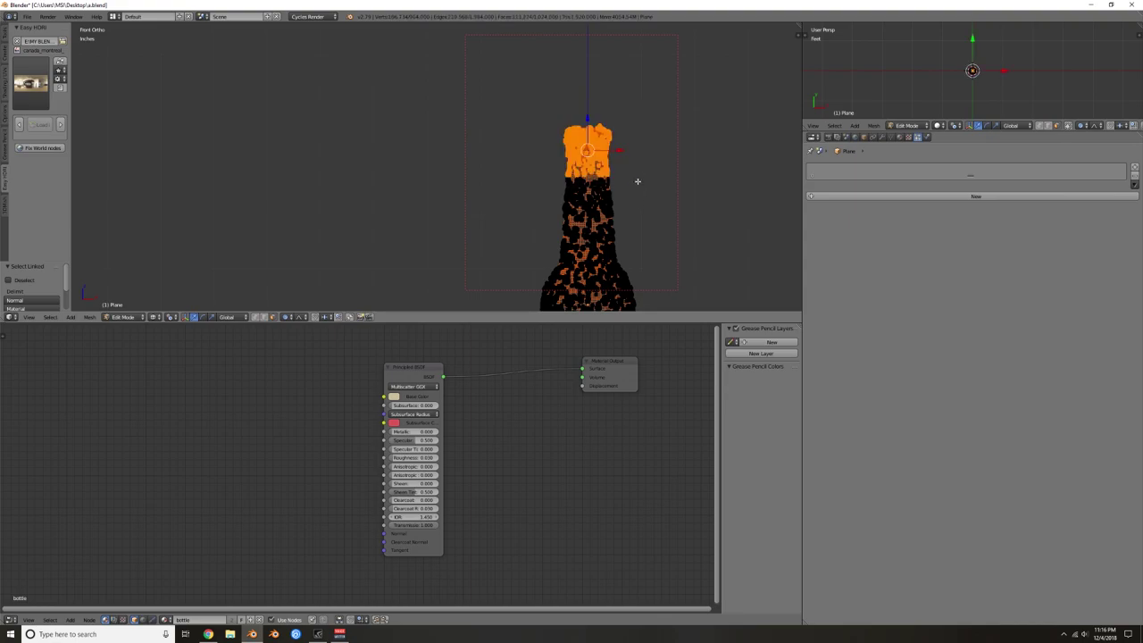
Step: Extend the selection to whole linked droplets along its uneven lower edge on the neck, and delete the selected vertices
middle_click_drag(638, 181, 549, 188)
middle_click_drag(284, 173, 109, 168, "shift")
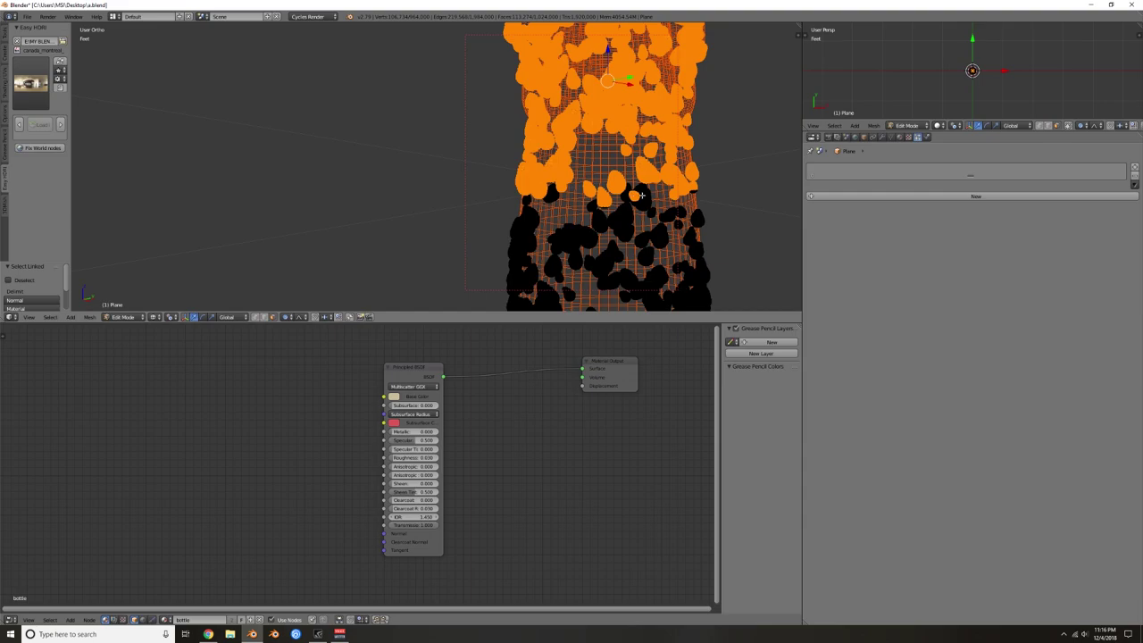
key("l")
middle_click_drag(753, 220, 702, 211)
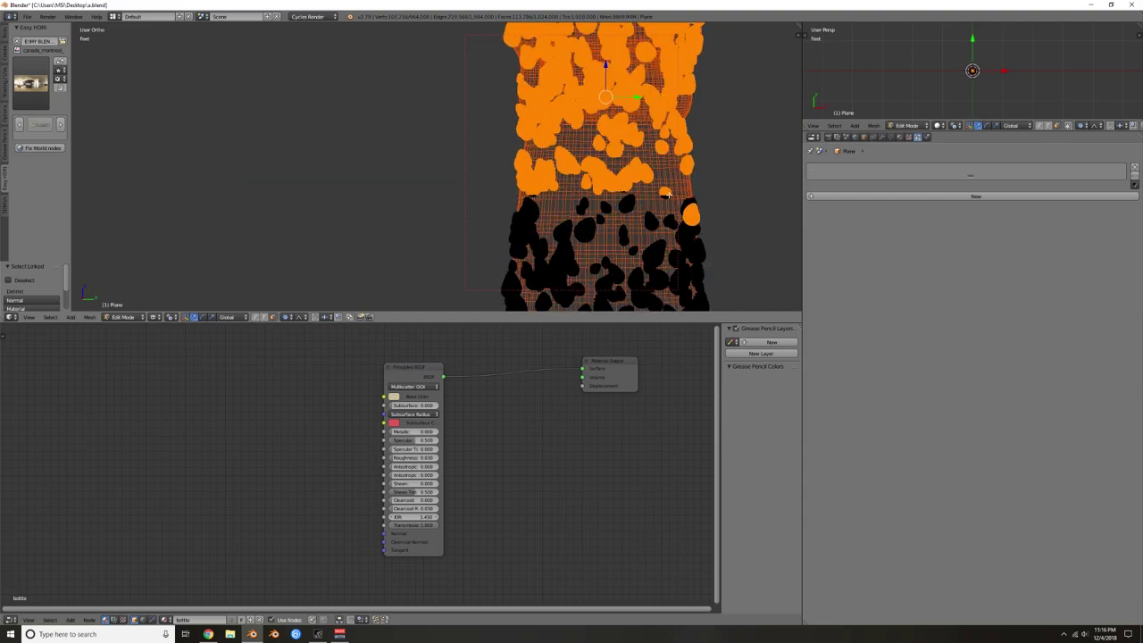
key("l")
key("l")
key("l")
key("l")
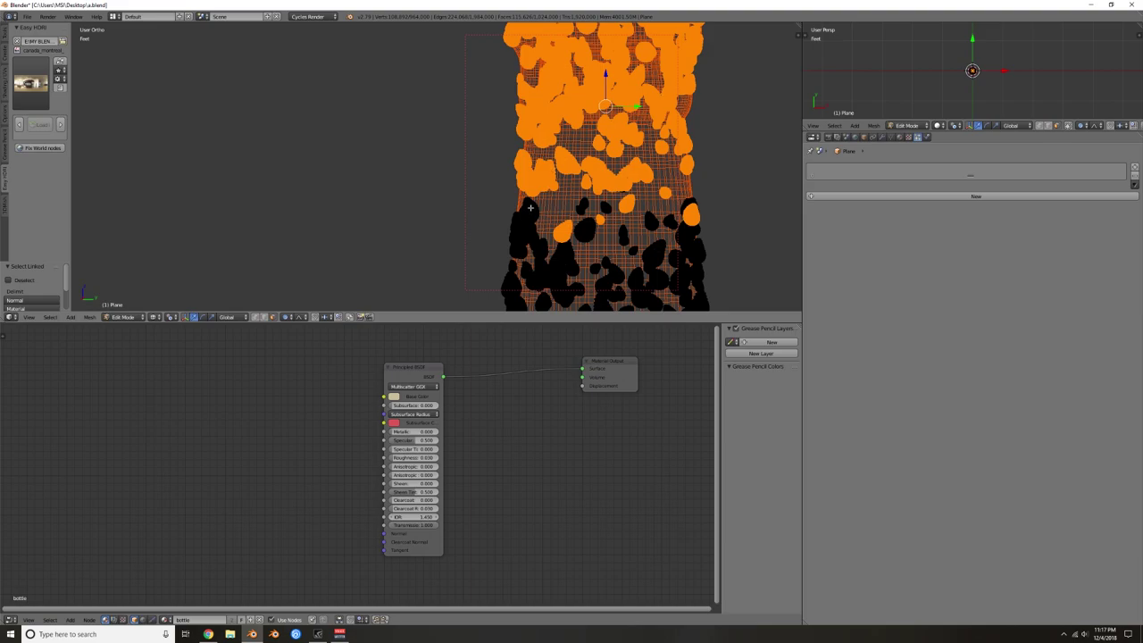
key("l")
key("l")
middle_click_drag(694, 202, 556, 200)
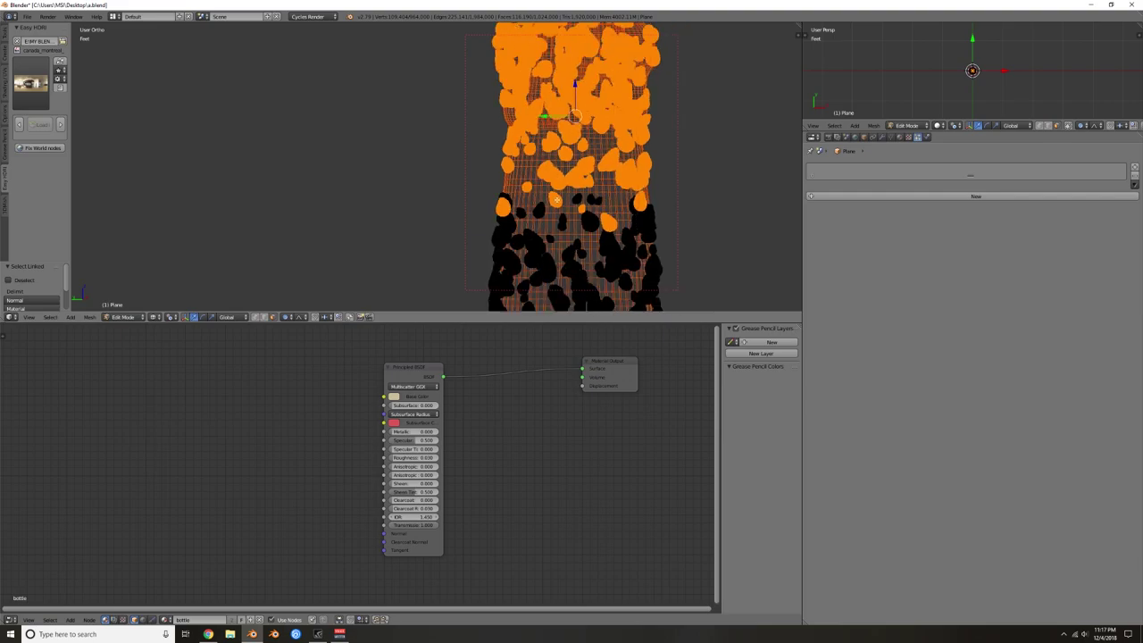
scroll(556, 199, "down", 2)
key("x")
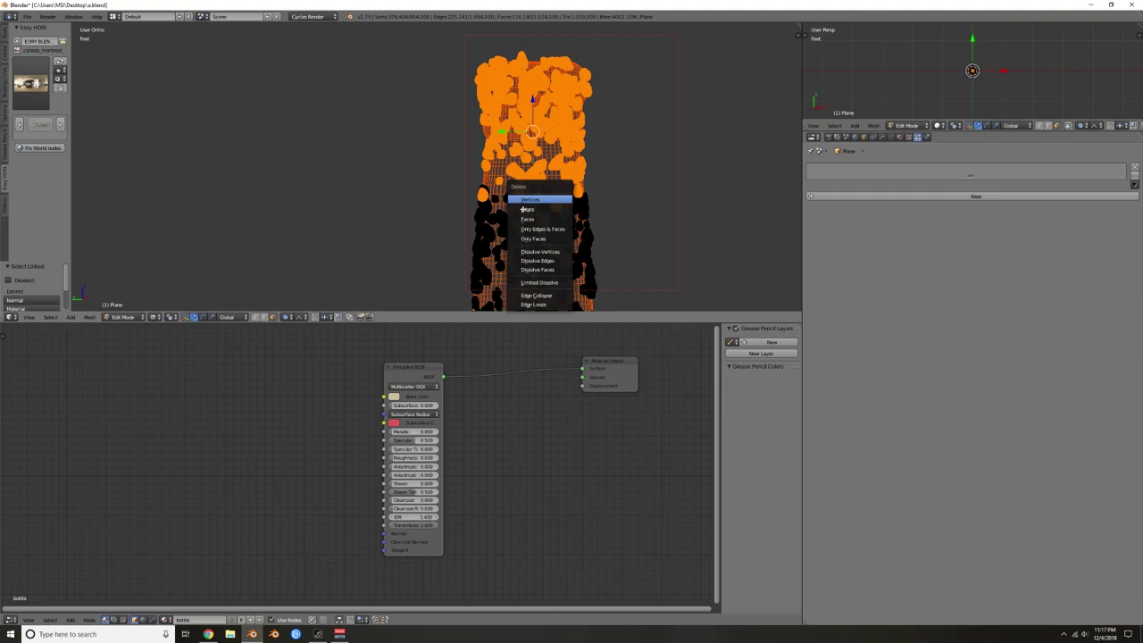
key("Return")
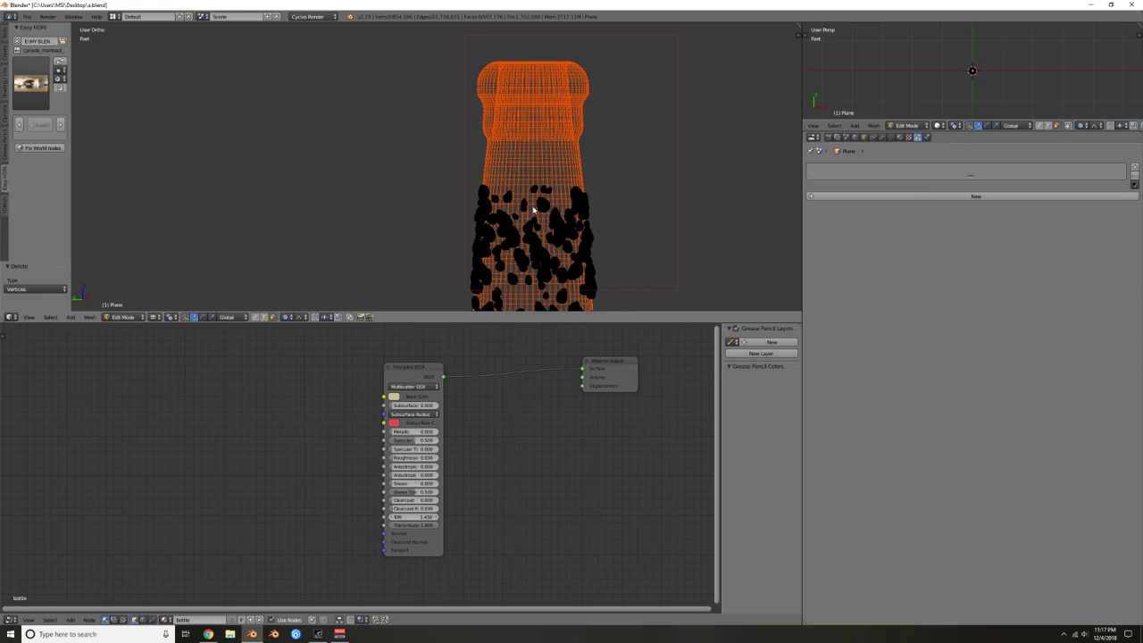
Step: Leave Edit Mode, deselect everything, and show the bottle in solid shading through the camera
key("Tab")
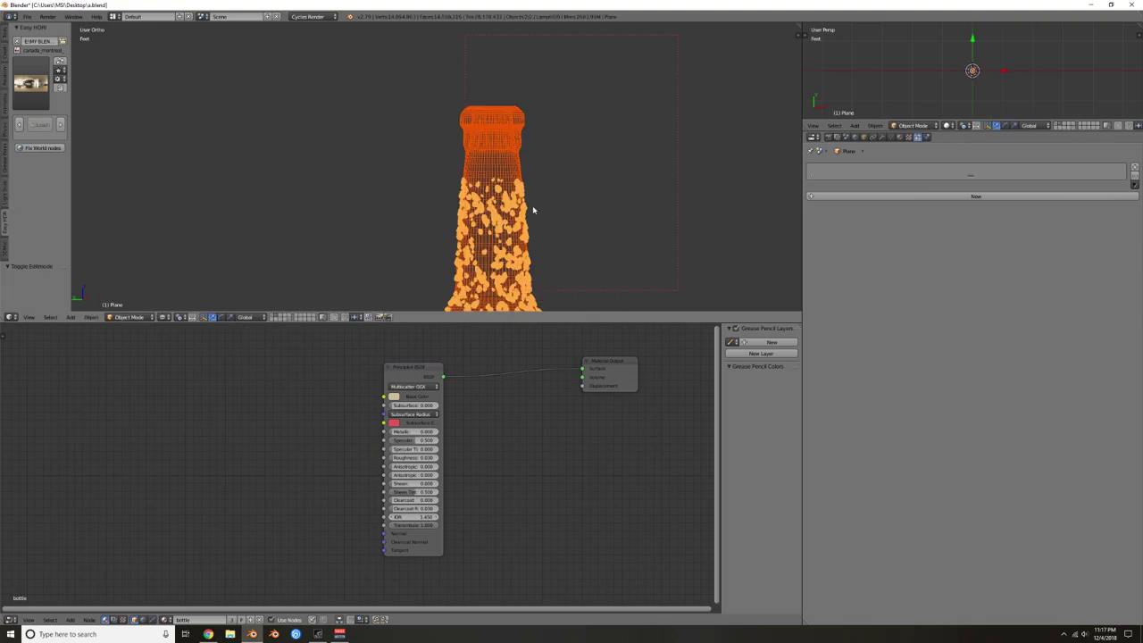
key("a")
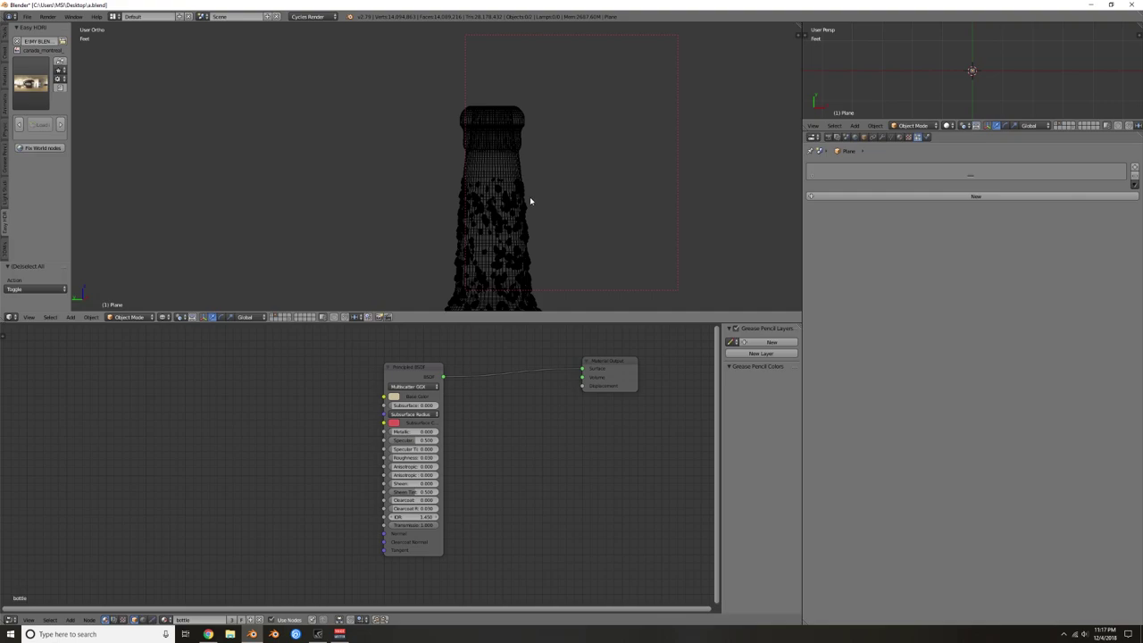
key("z")
scroll(563, 257, "down", 4)
middle_click_drag(503, 234, 613, 161, "shift")
scroll(615, 160, "down", 3)
key("KP_0")
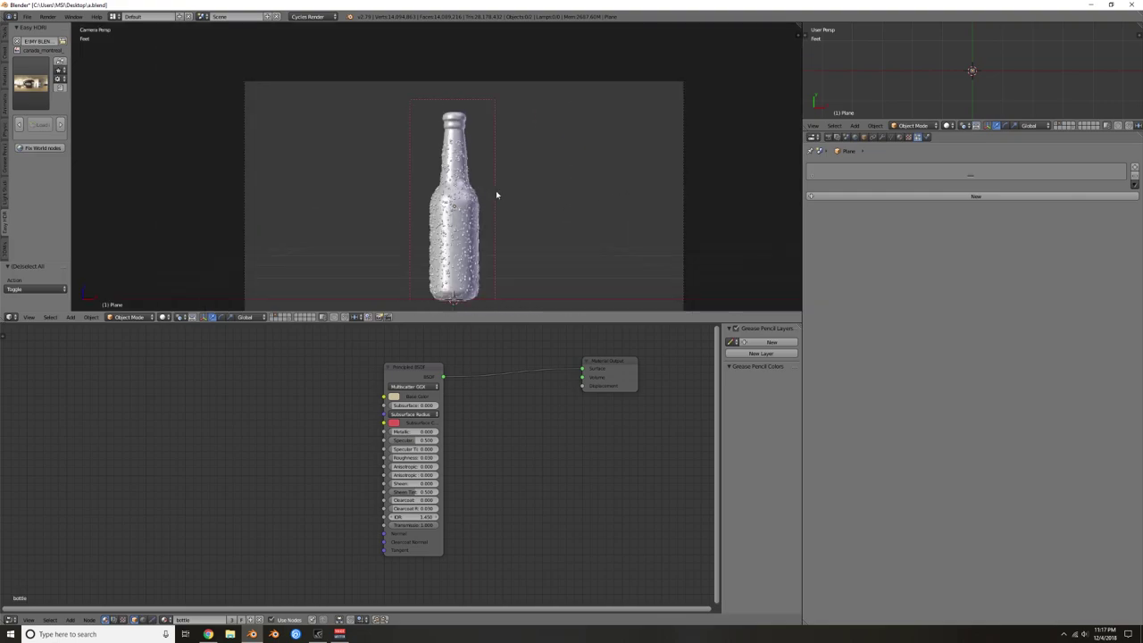
Step: Show the first layer together with the bottle's layer and select the bottle glass object
left_click(272, 315, "shift")
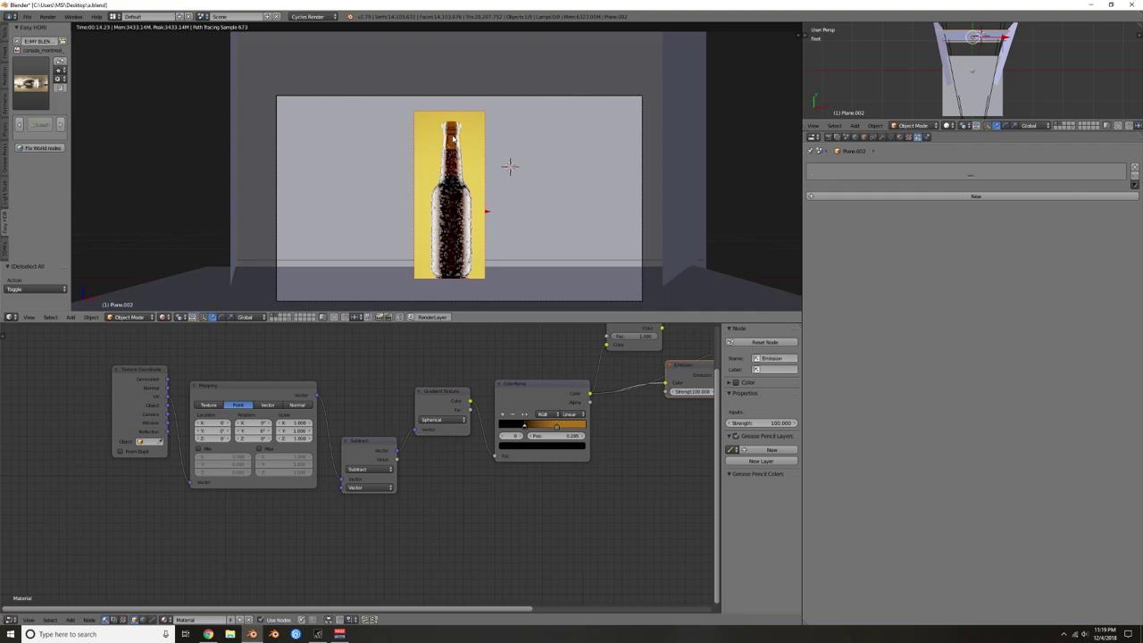
right_click(254, 46)
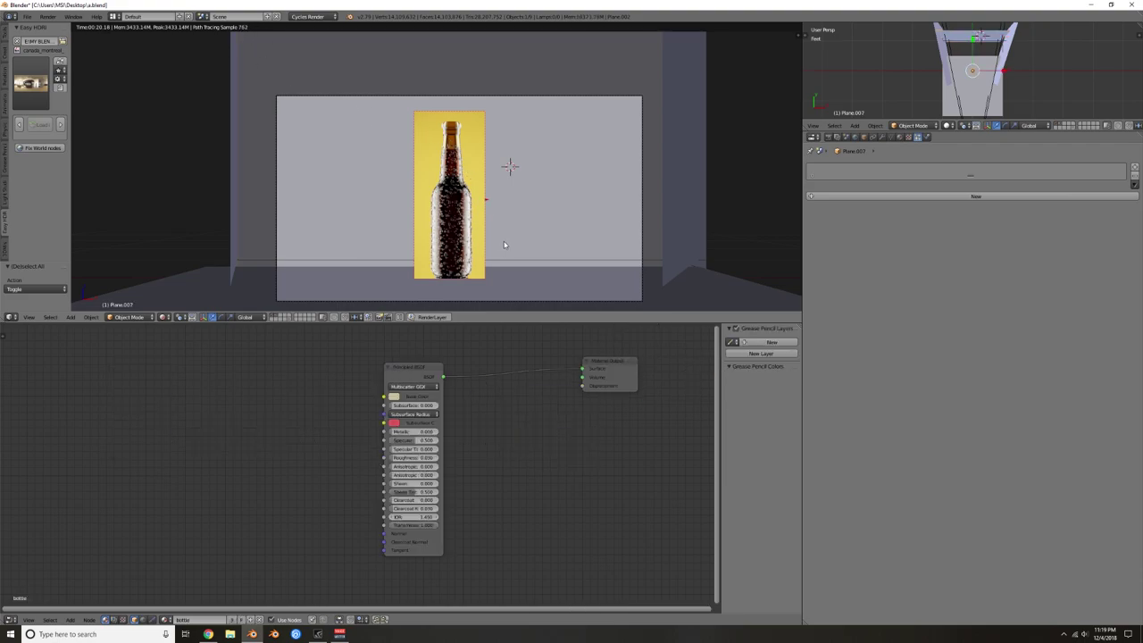
Step: Move the water droplets object to the third layer and view the bare bottle through the camera in the rendered preview
scroll(473, 232, "up", 4)
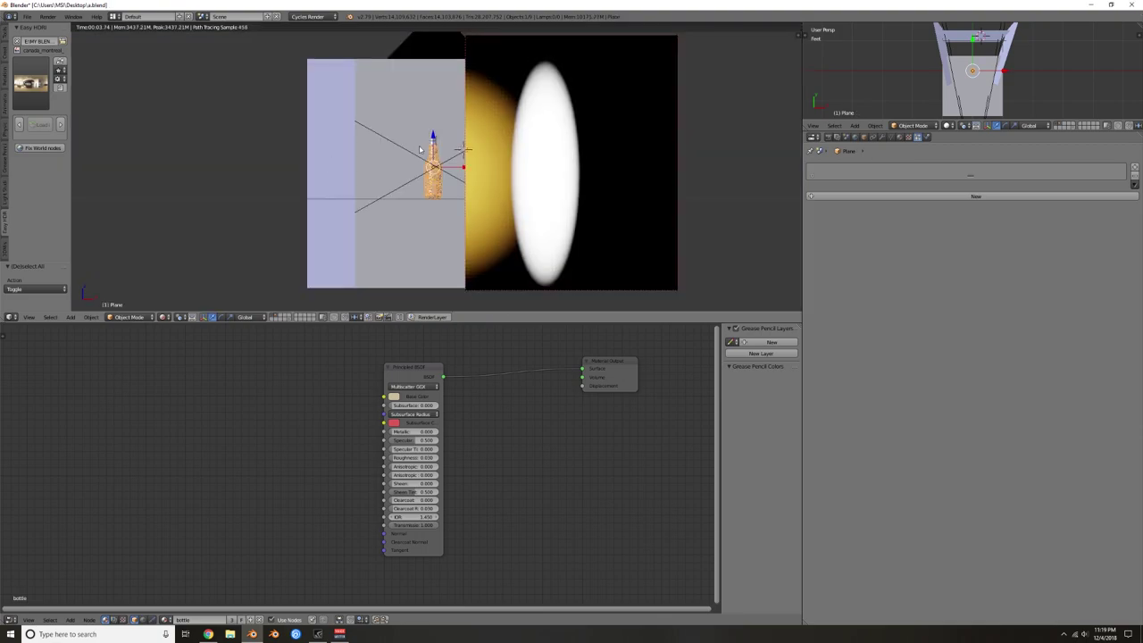
key("m")
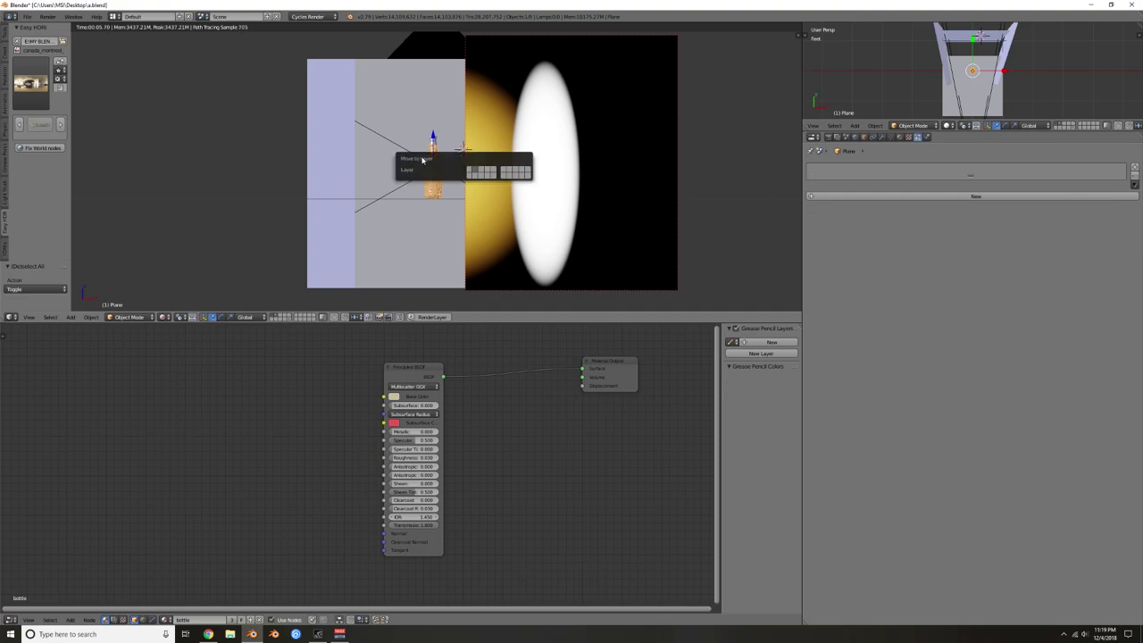
left_click(482, 171)
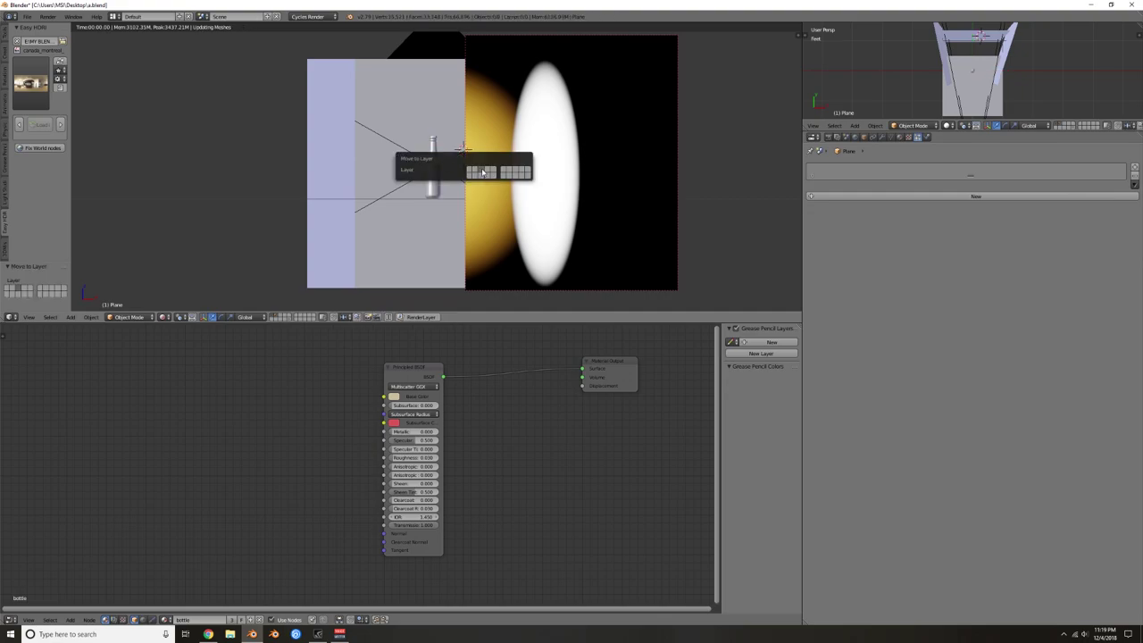
middle_click_drag(460, 204, 587, 199)
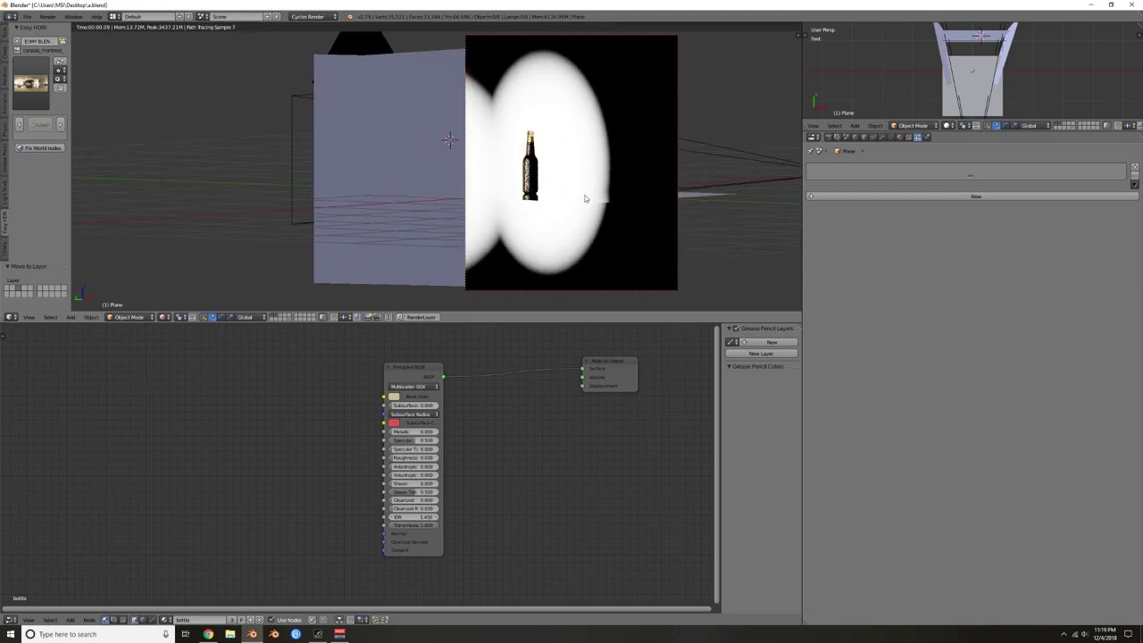
key("KP_1")
scroll(588, 153, "up", 5)
middle_click_drag(588, 153, 508, 161, "shift")
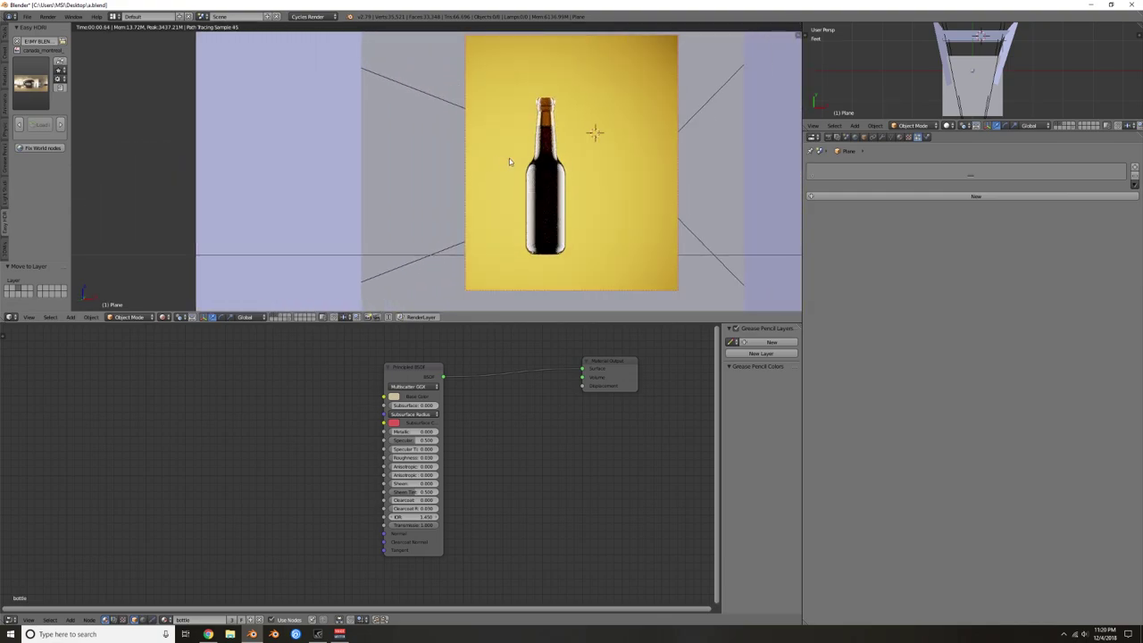
key("KP_0")
scroll(474, 163, "down", 2)
middle_click_drag(503, 200, 506, 160, "shift")
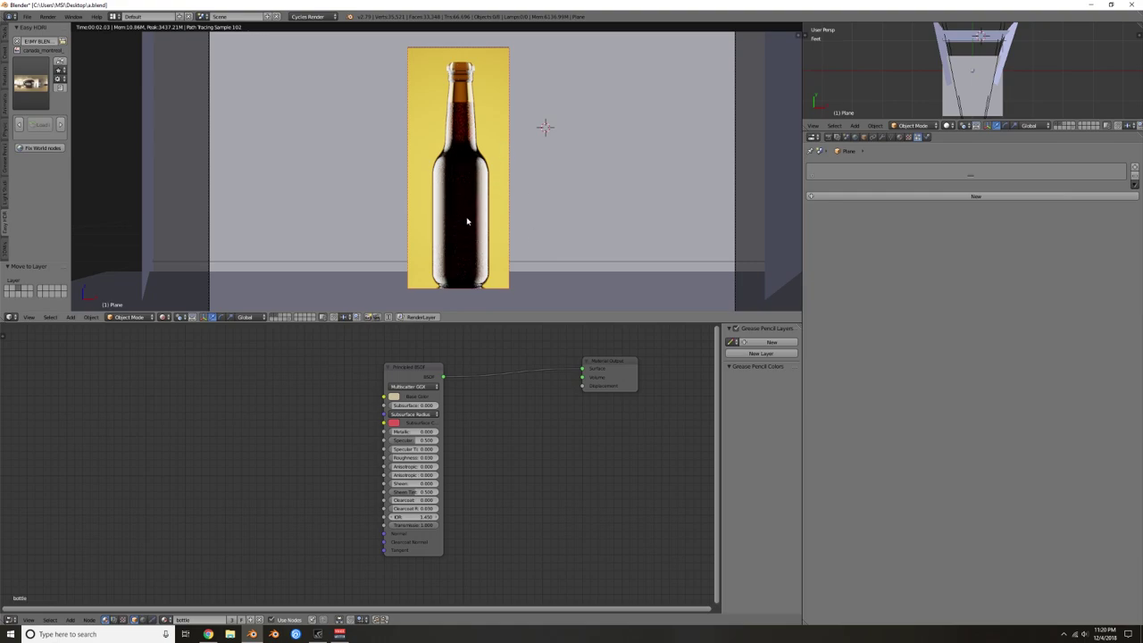
Step: Select the backdrop light plane behind the bottle and set the render border around the entire camera frame
right_click(458, 124)
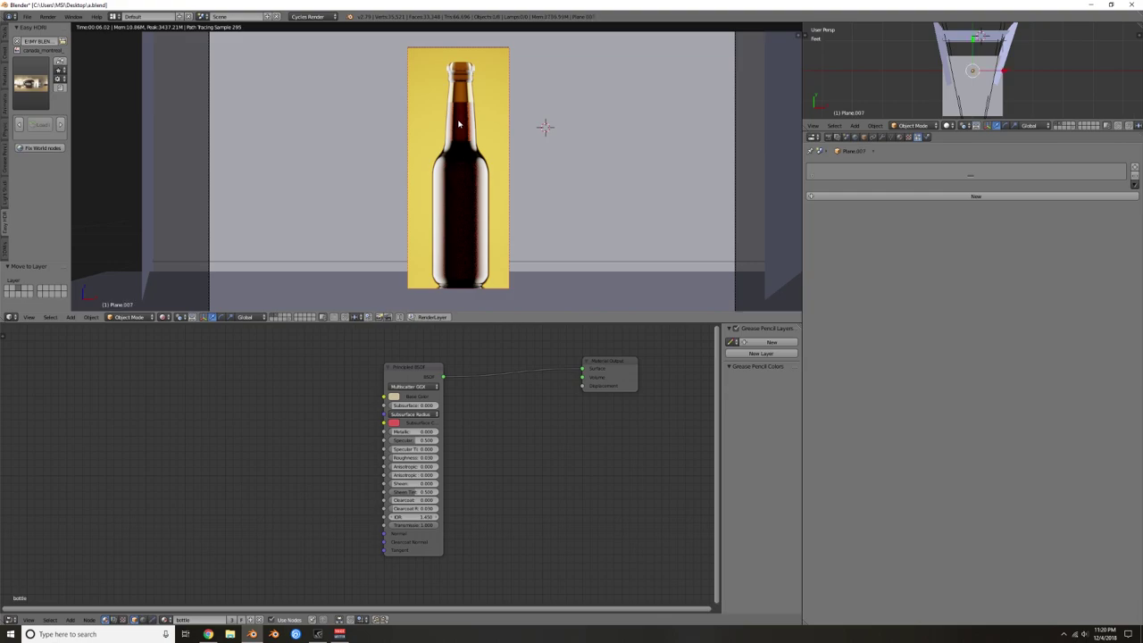
right_click(495, 126)
scroll(516, 145, "down", 4)
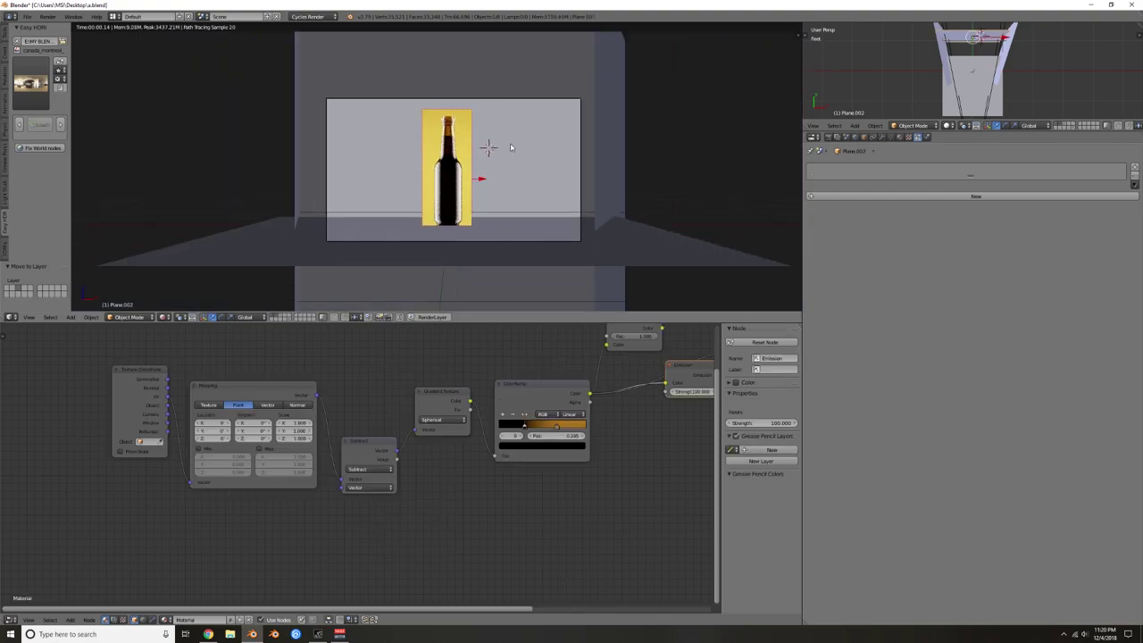
key("ctrl+b")
left_click_drag(315, 88, 582, 255)
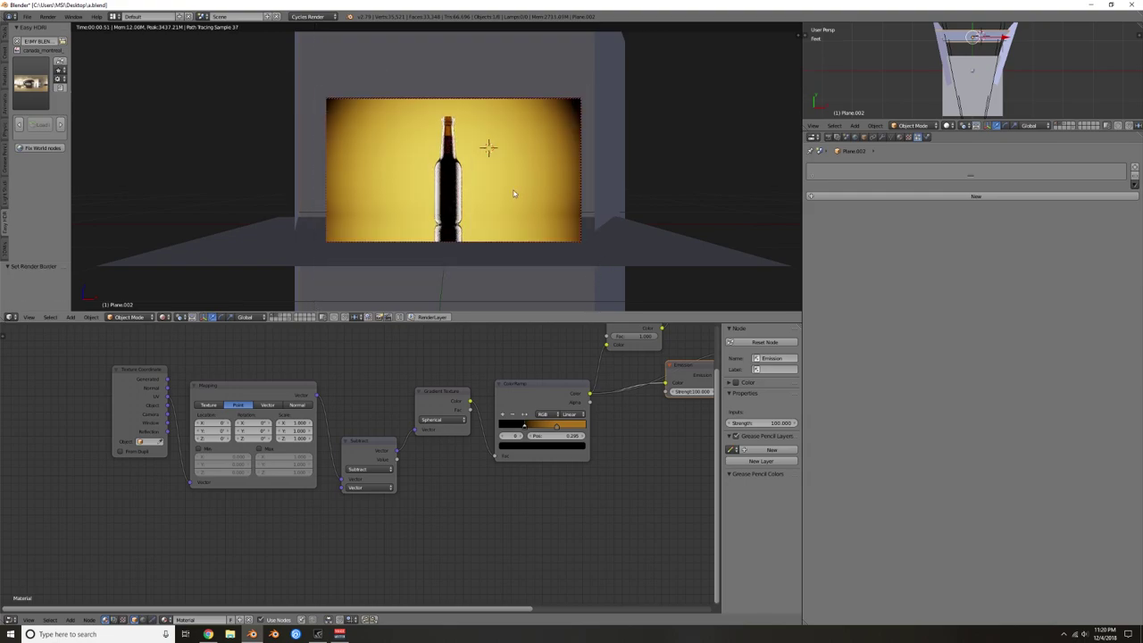
Step: Brighten the orange stop of the backdrop's ColorRamp, nudge its black stop slightly, and shift the Emission node down
left_click(555, 425)
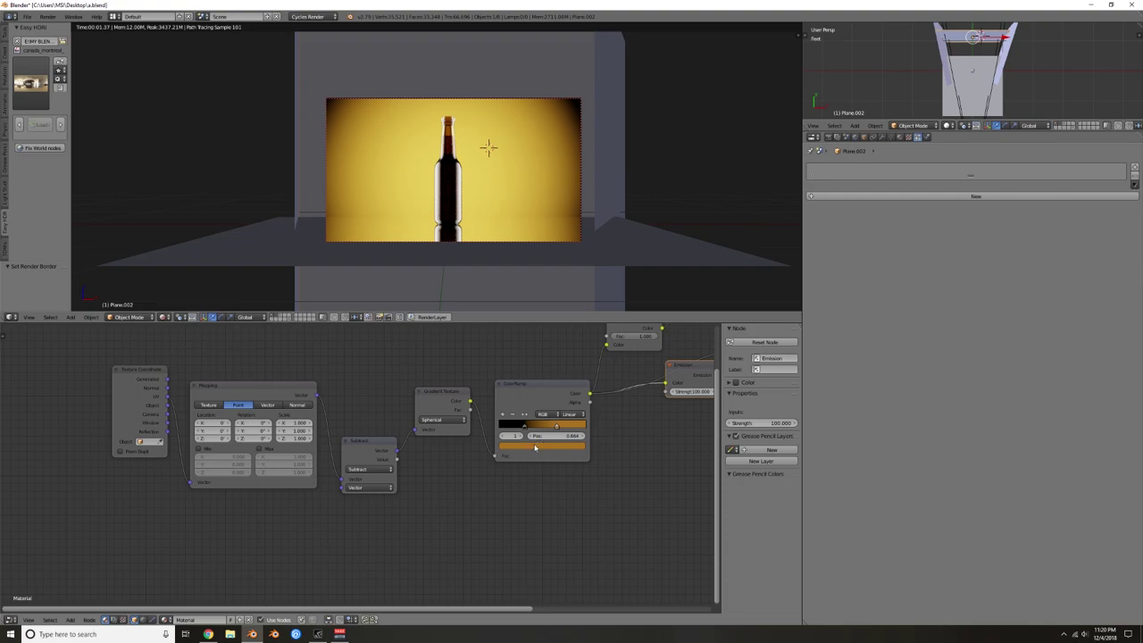
left_click(535, 445)
left_click(566, 340)
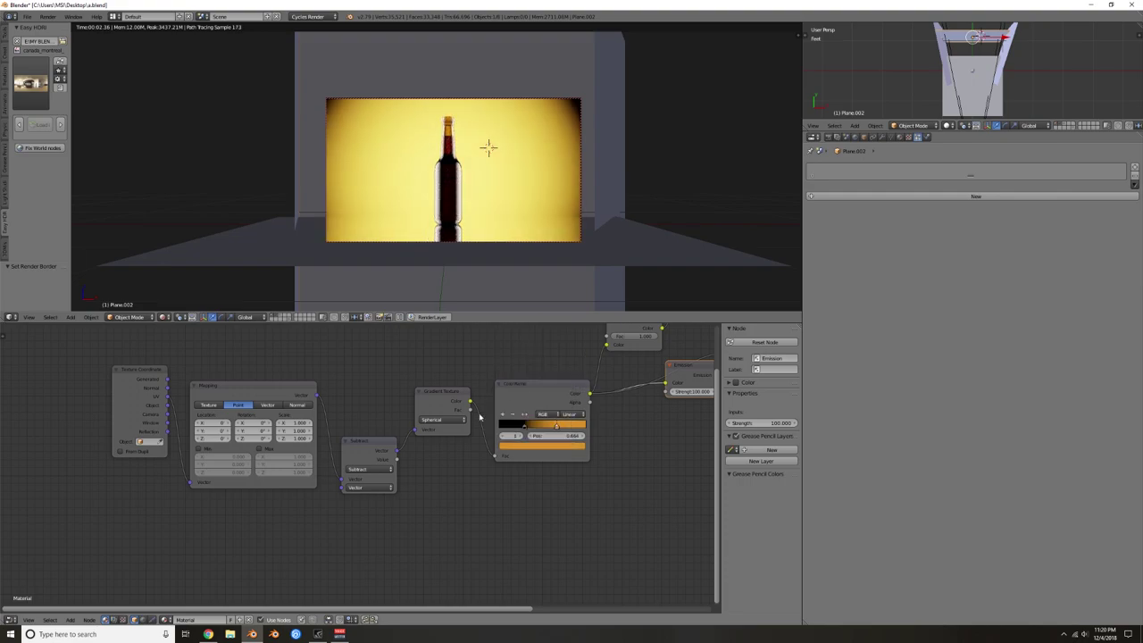
mouse_move(525, 428)
left_mouse_down()
mouse_move(539, 427)
mouse_move(525, 427)
left_mouse_up()
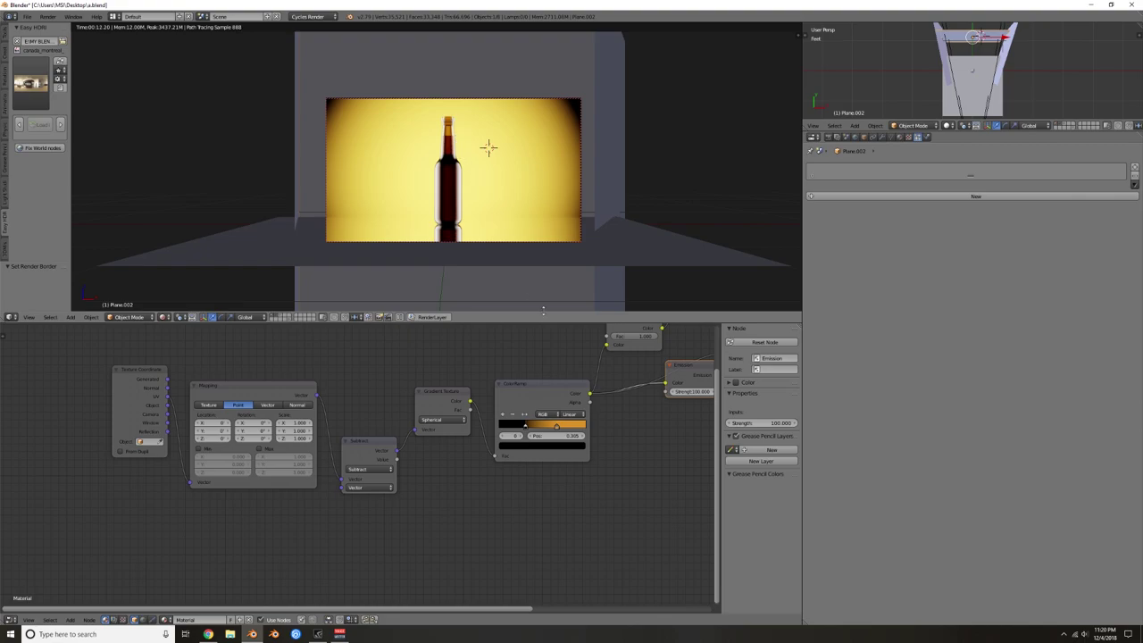
left_click_drag(703, 372, 702, 385)
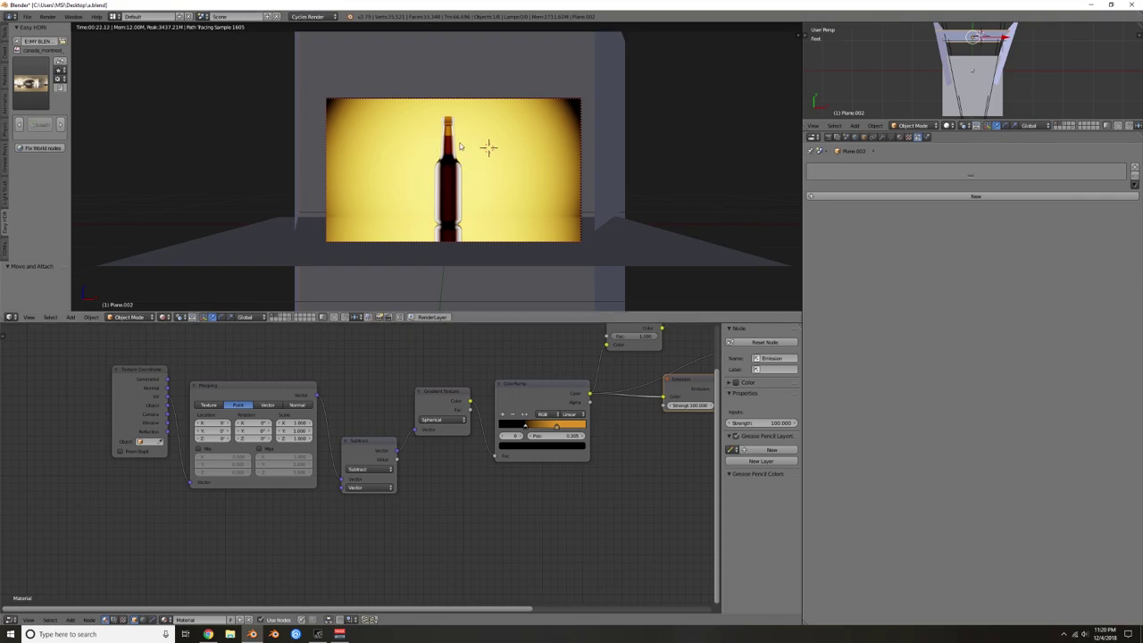
Step: Switch the viewport to solid shading, select the bottle glass object, and make room before the Principled BSDF in its material nodes
key("shift+z")
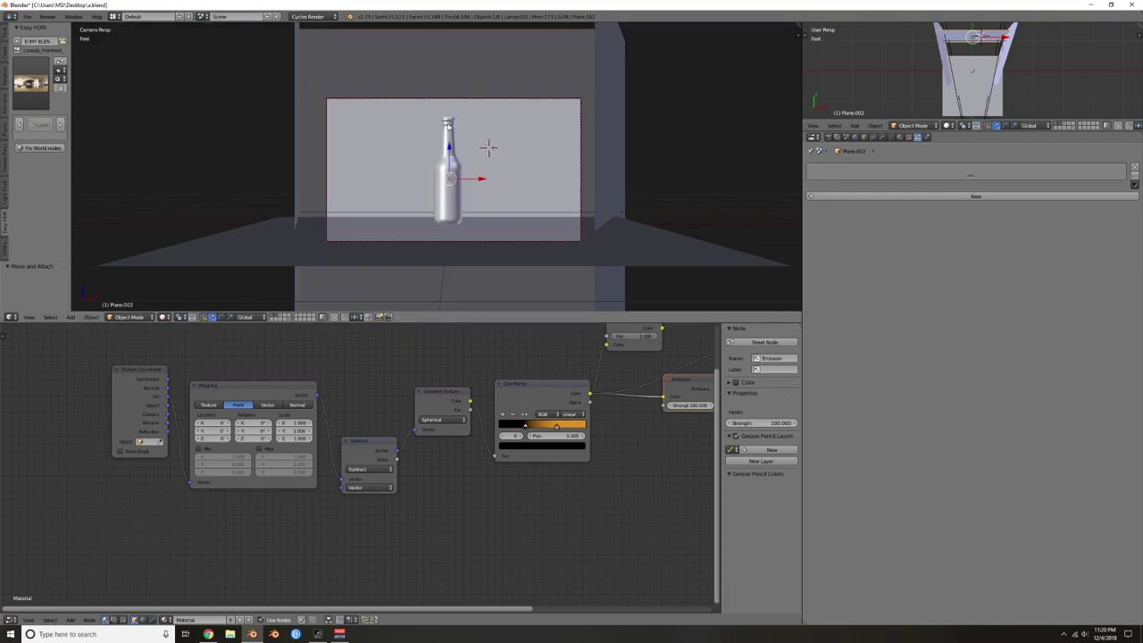
right_click(448, 134)
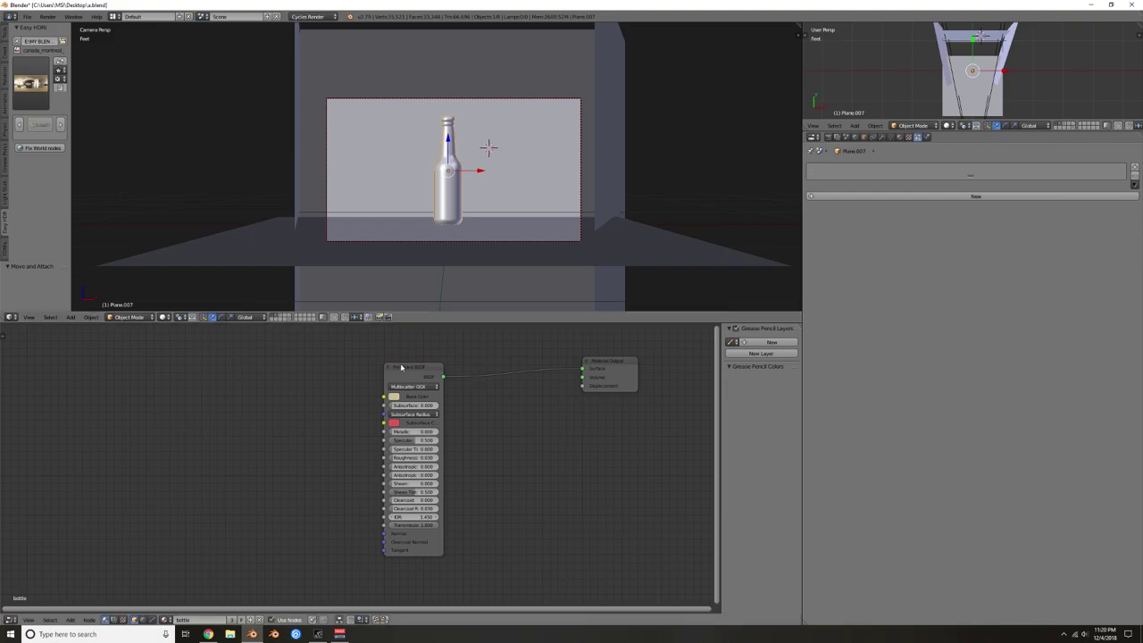
middle_click_drag(279, 457, 453, 441)
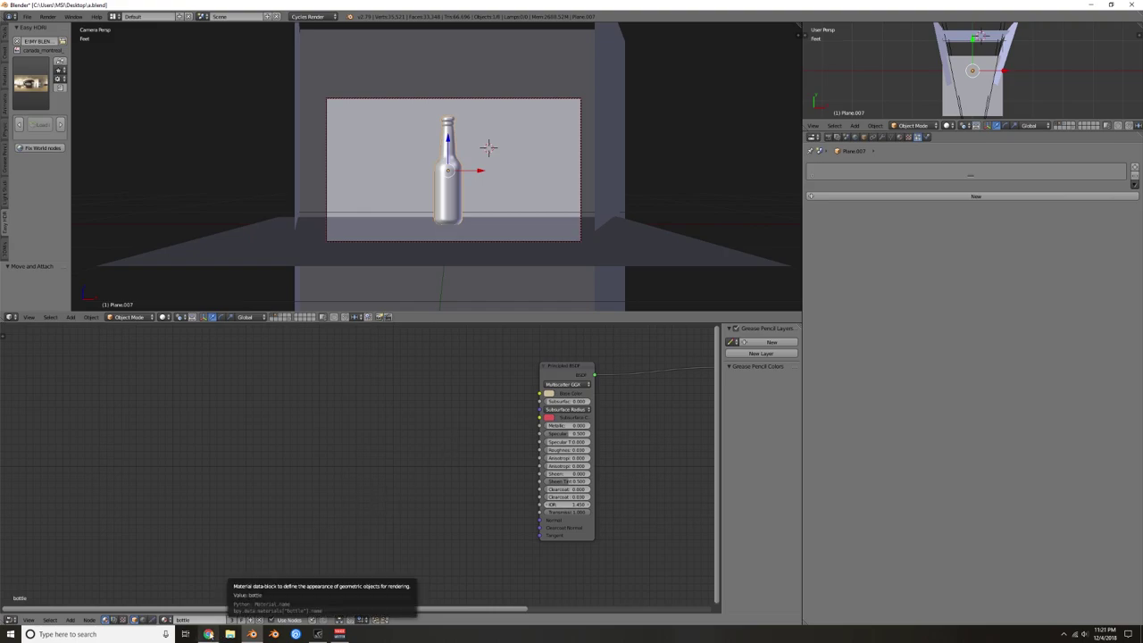
Step: Switch to Chrome, open the Poliigon texture site in a new tab, and search its textures for water
left_click(208, 634)
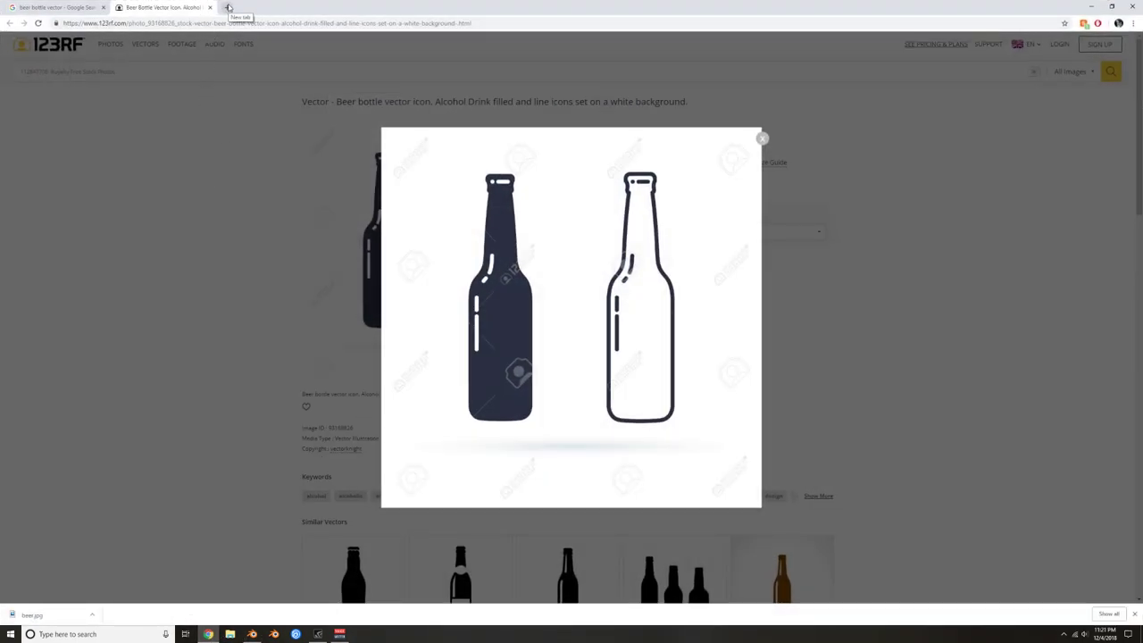
left_click(227, 7)
type("pol")
type("igon.com/search?category=snow")
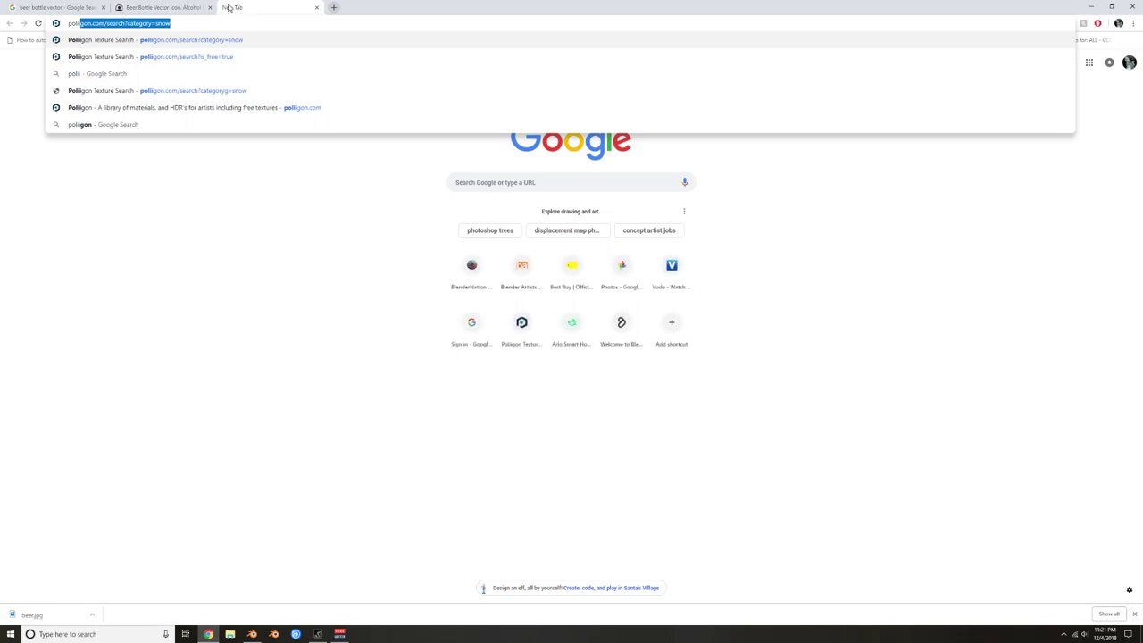
key("Return")
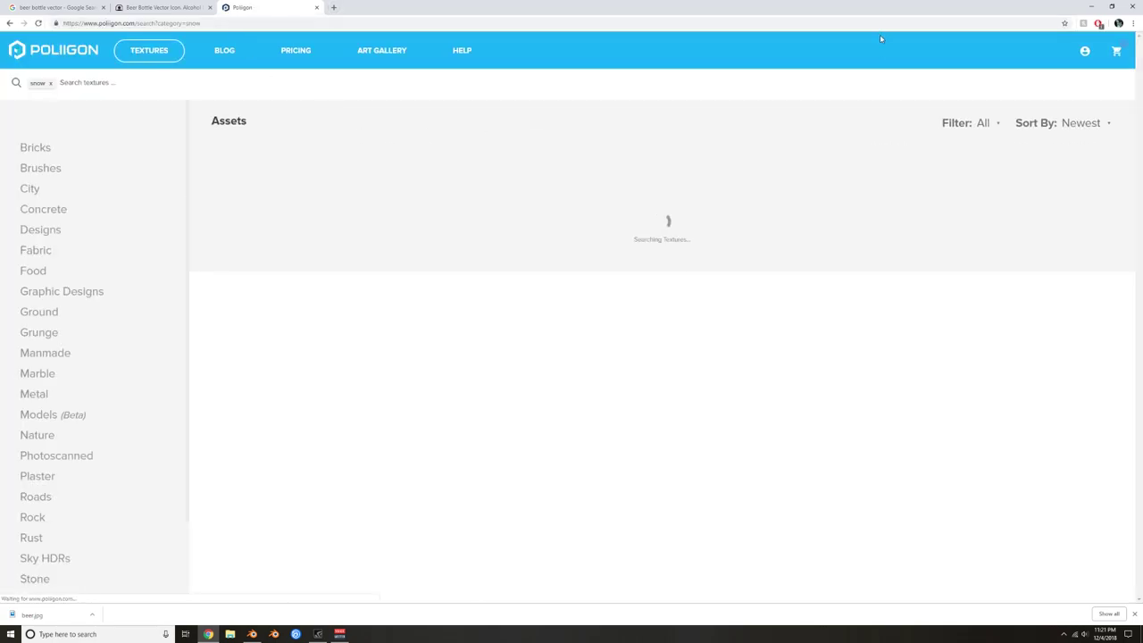
mouse_move(148, 53)
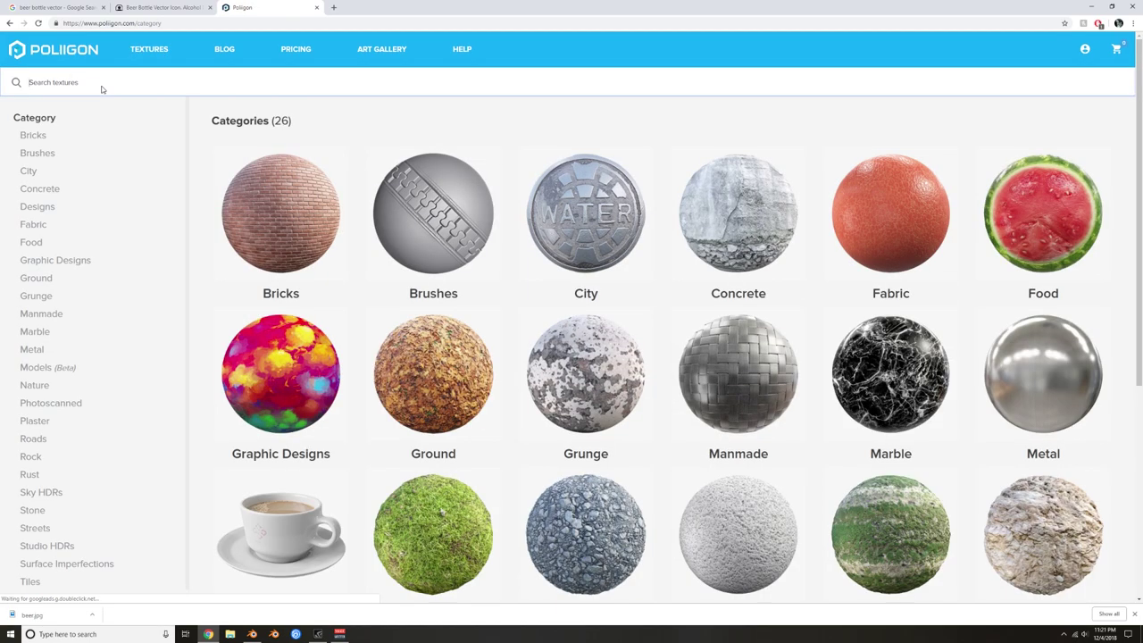
left_click(102, 85)
type("water")
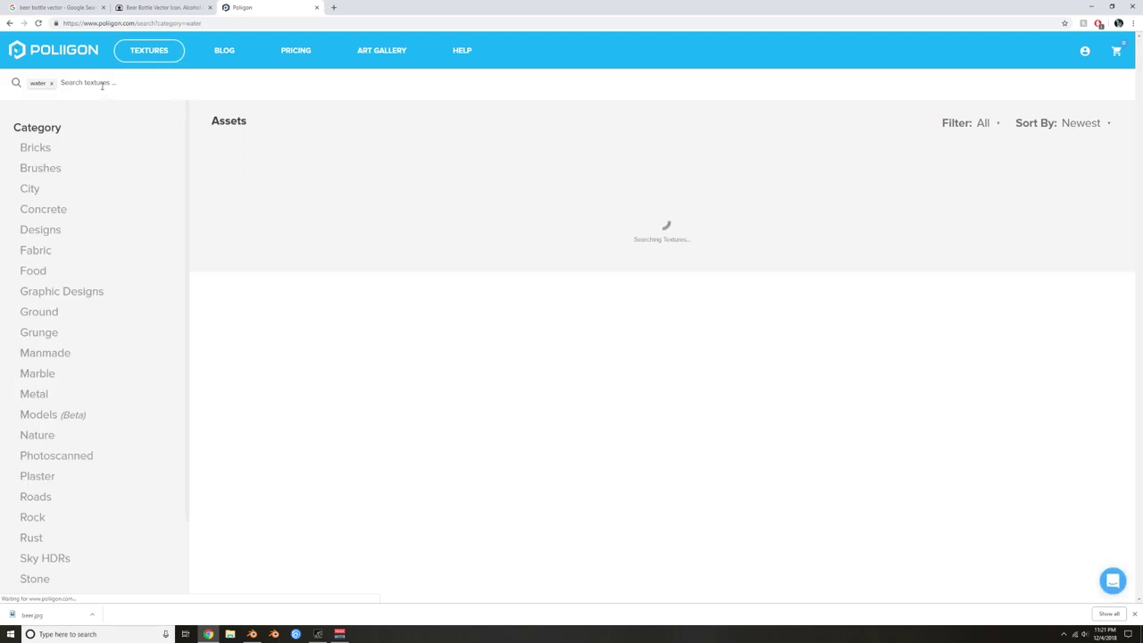
Step: Open the Water Droplets Large Complex 001 texture and choose only its Normals 16bit map
scroll(714, 268, "down", 1)
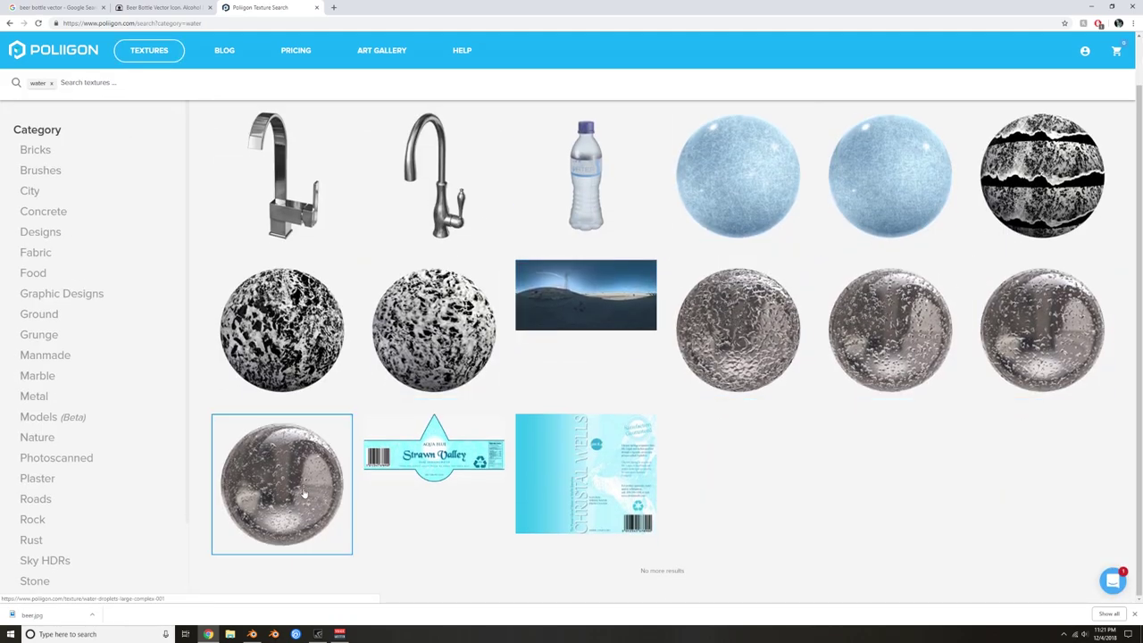
mouse_move(303, 472)
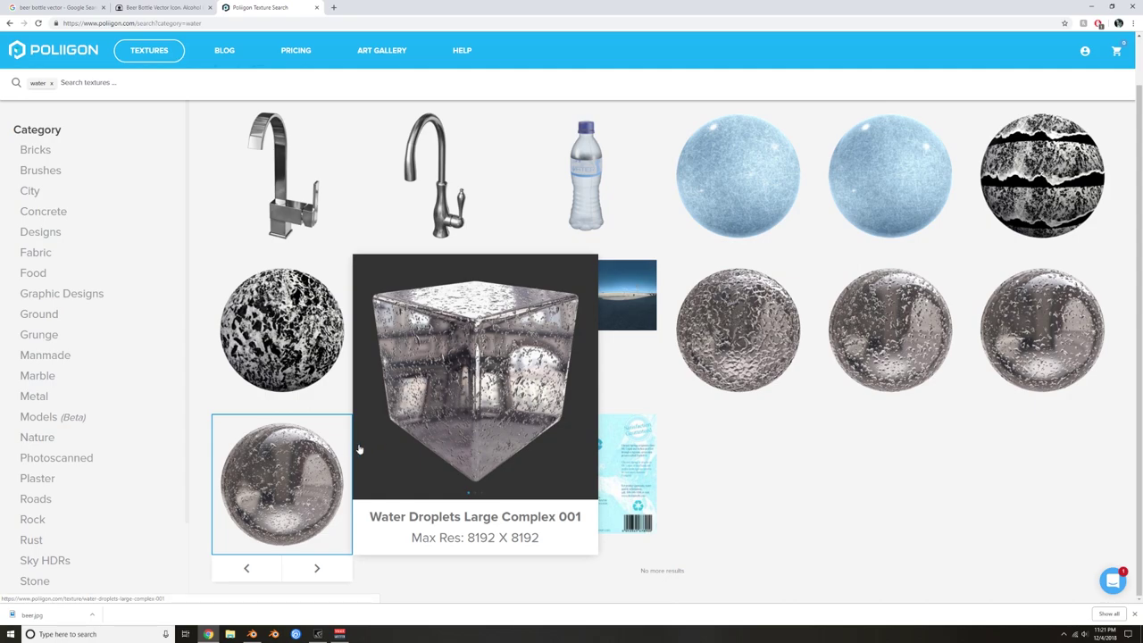
left_click(303, 475)
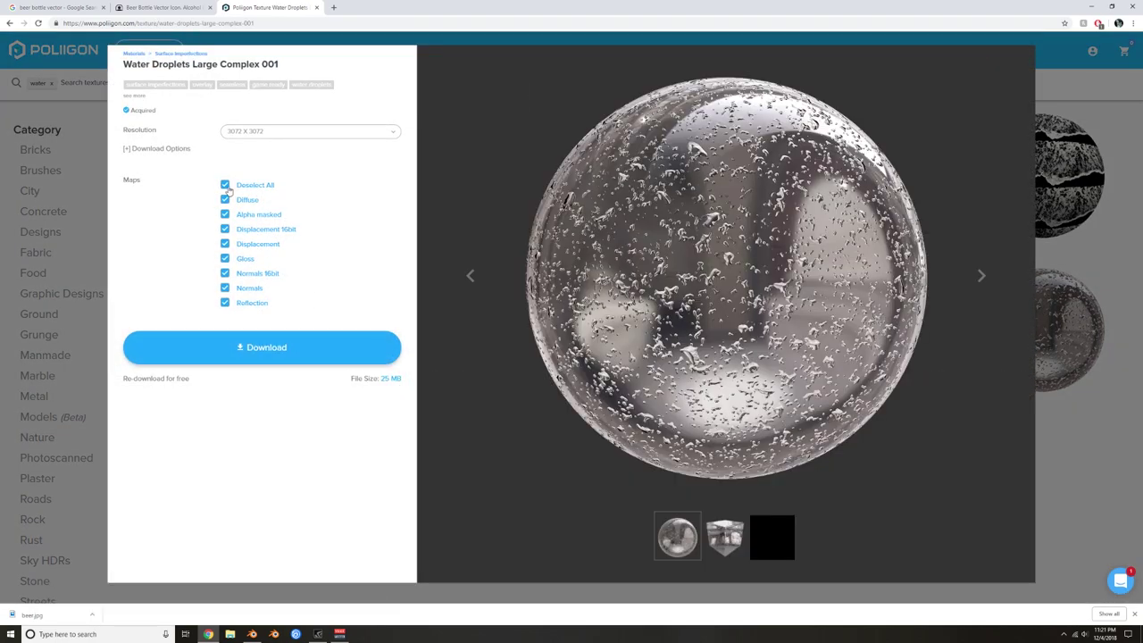
left_click(226, 186)
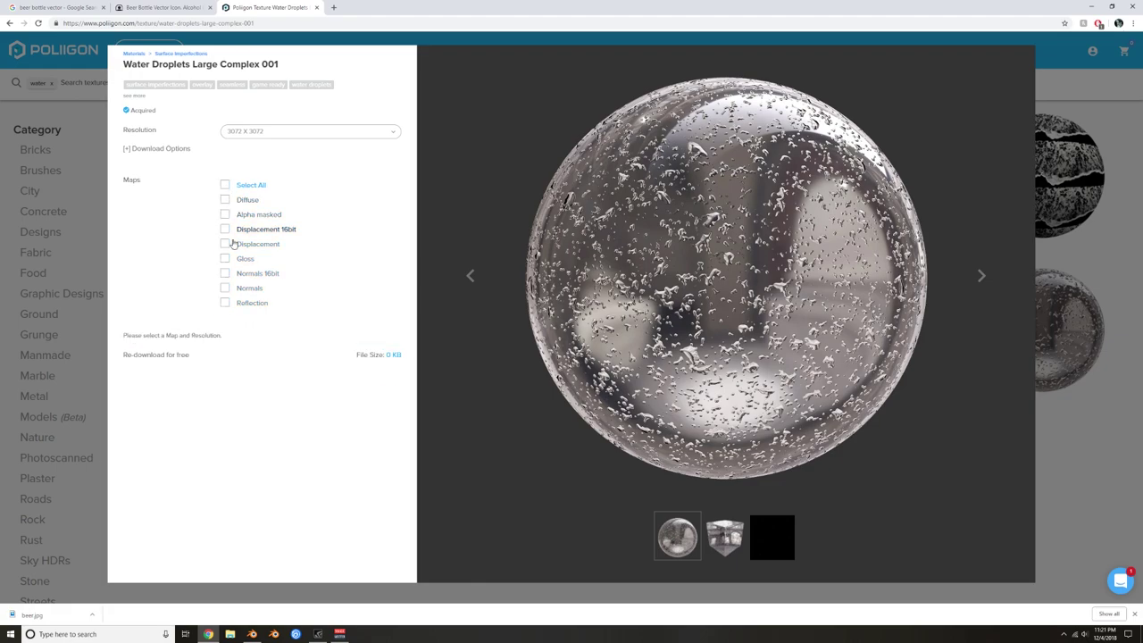
left_click(224, 274)
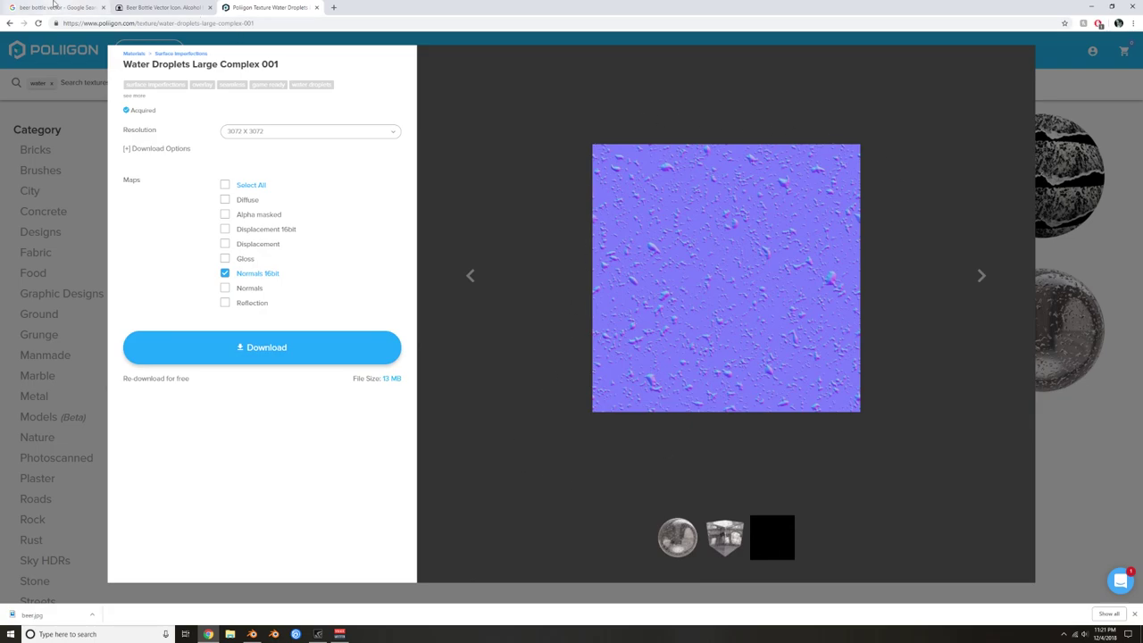
Step: Return to Blender and add an Image Texture node set to Non-Color Data to the bottle material
left_click(1090, 6)
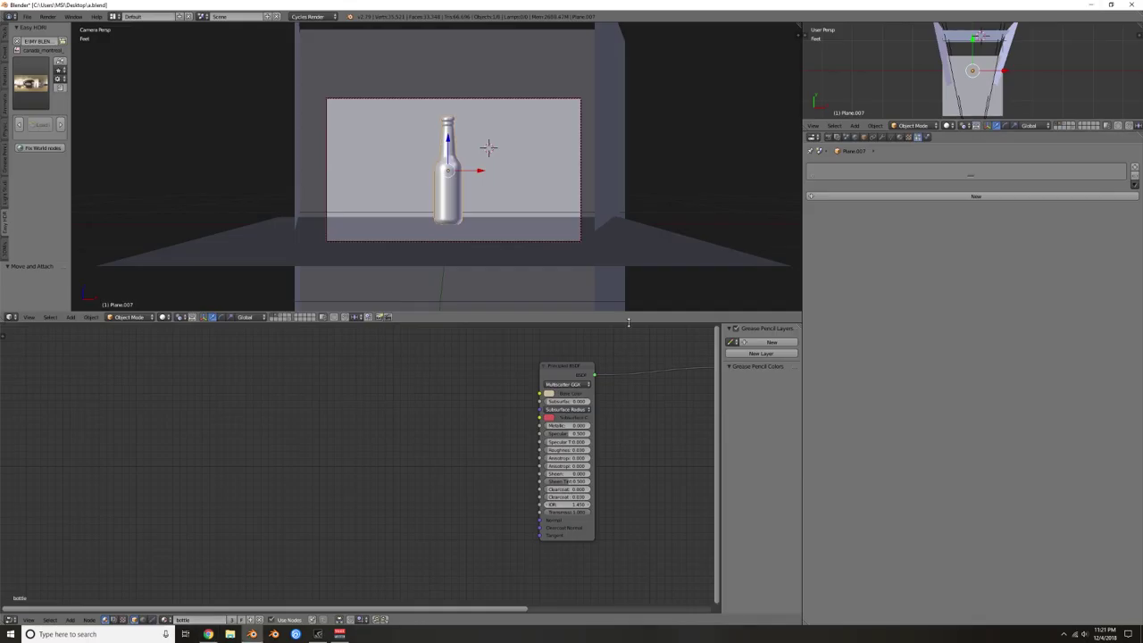
key("shift+a")
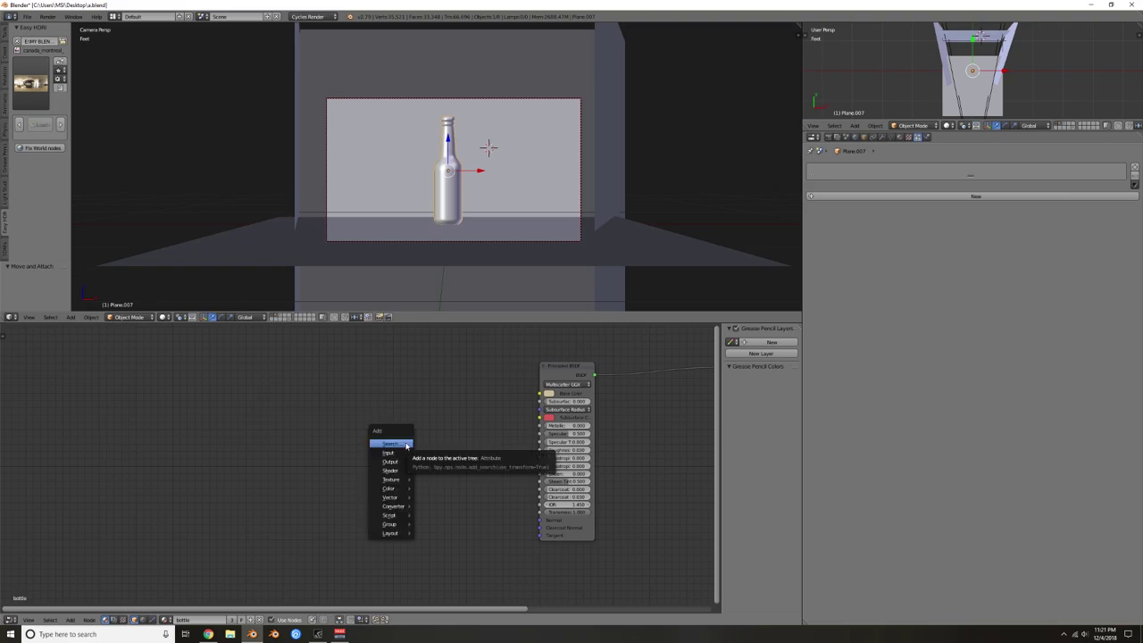
left_click(409, 444)
type("im")
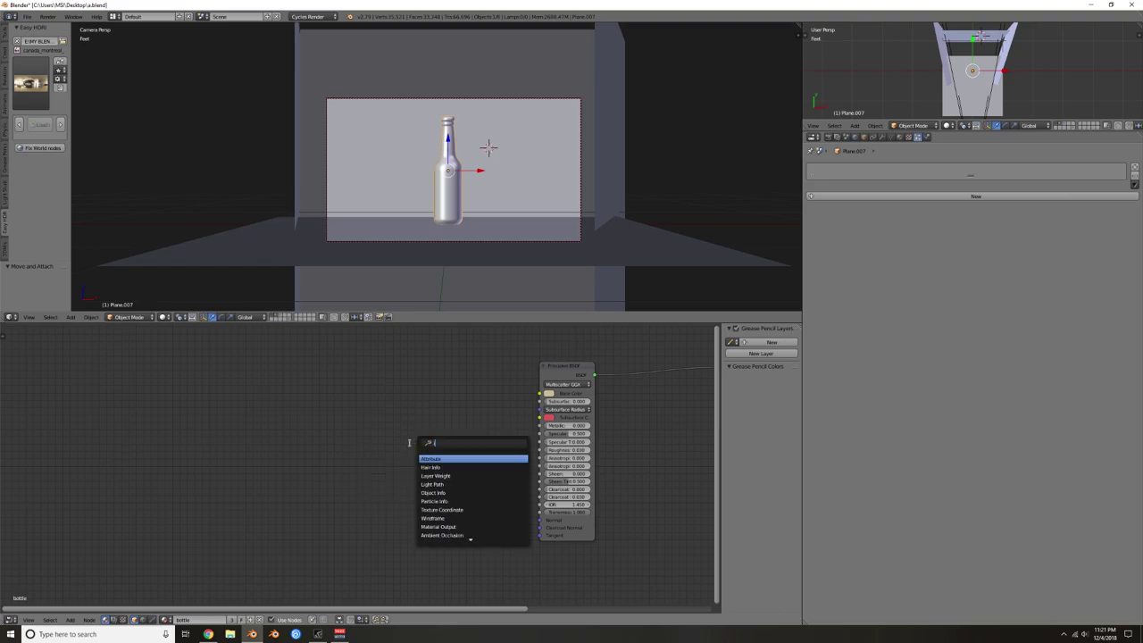
key("Return")
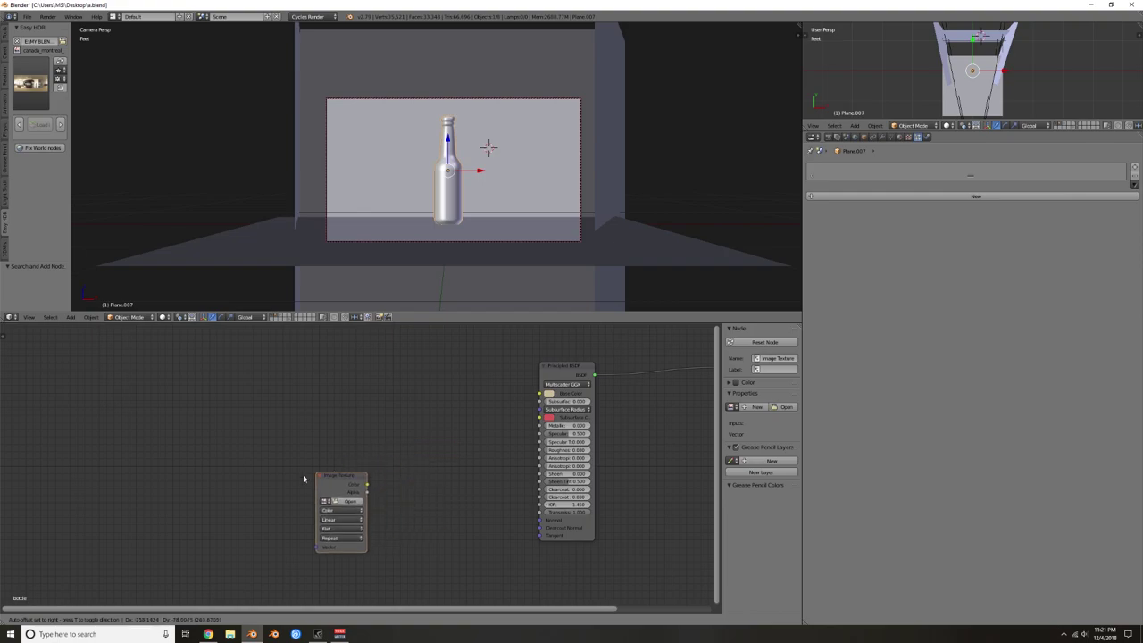
left_click(259, 482)
left_click(278, 520)
left_click(279, 496)
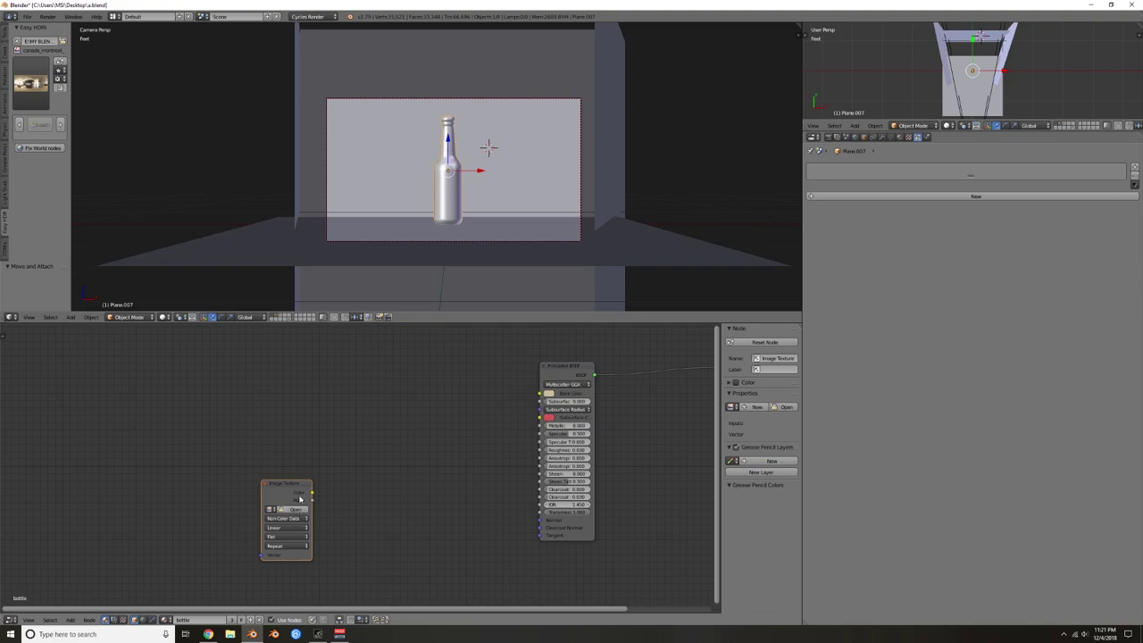
Step: Move the Image Texture node up slightly and feed it with Texture Coordinate and Mapping nodes using UV coordinates
left_click_drag(296, 486, 304, 456)
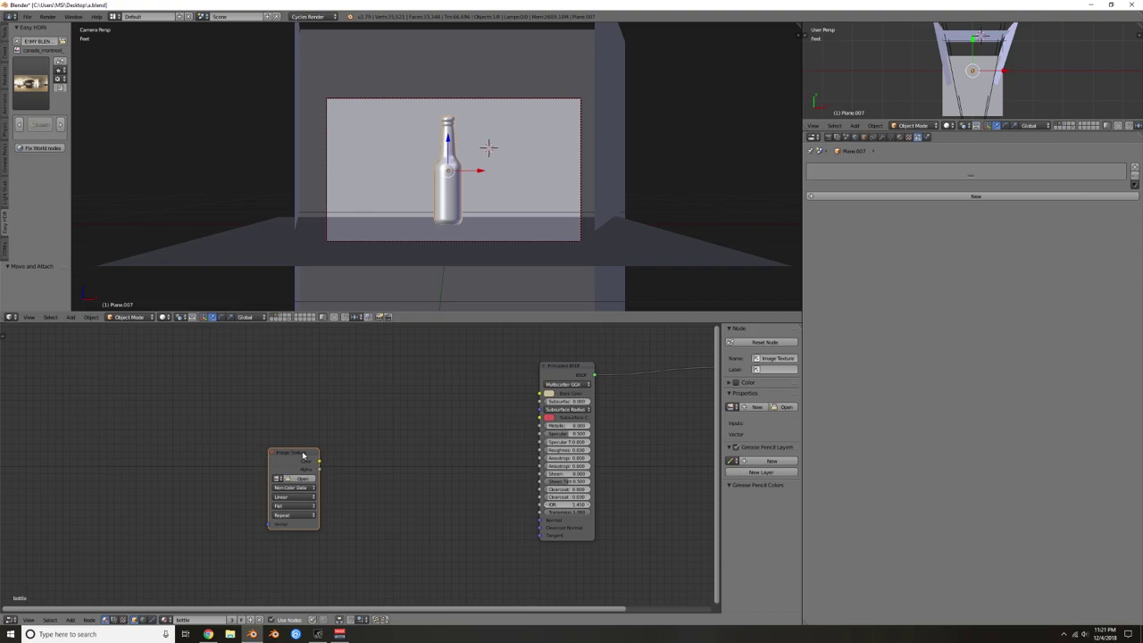
key("ctrl+t")
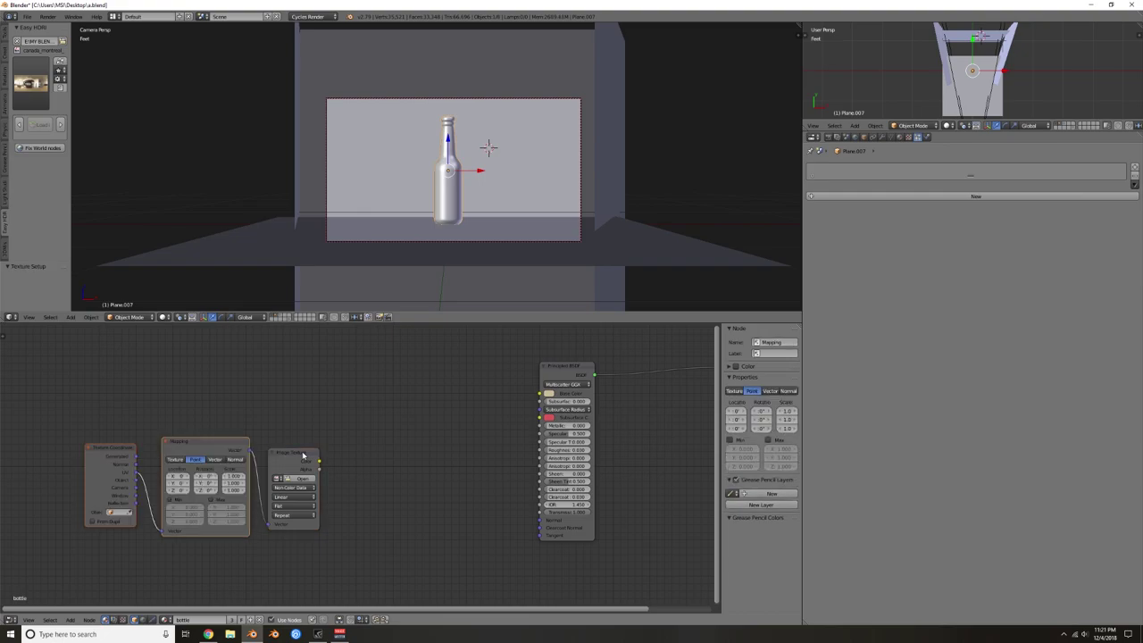
key("g")
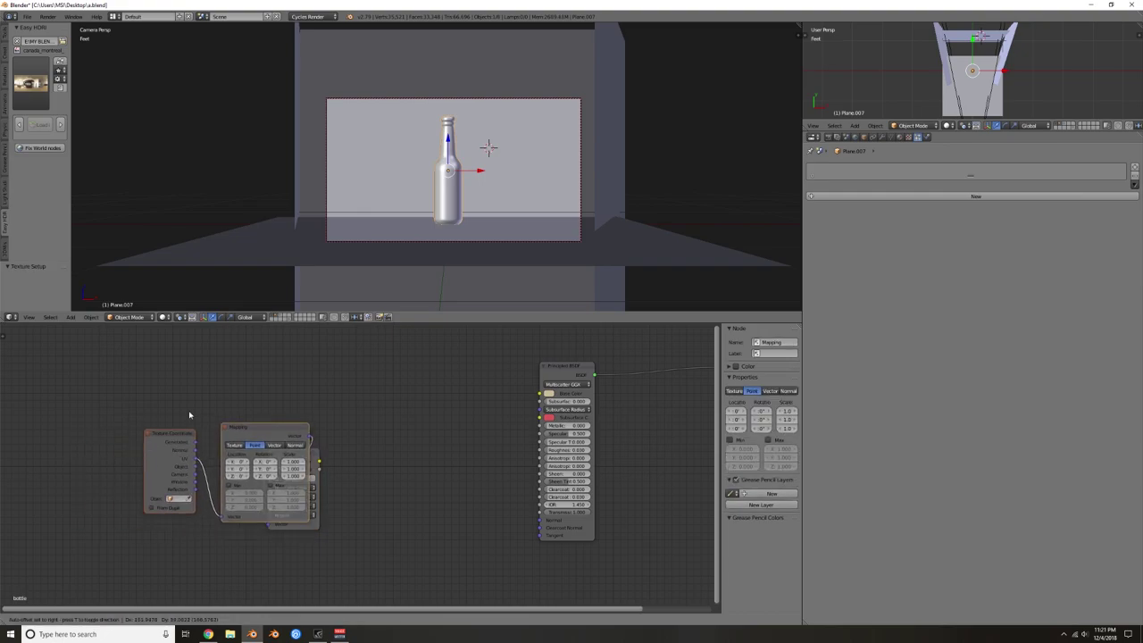
right_click(112, 414)
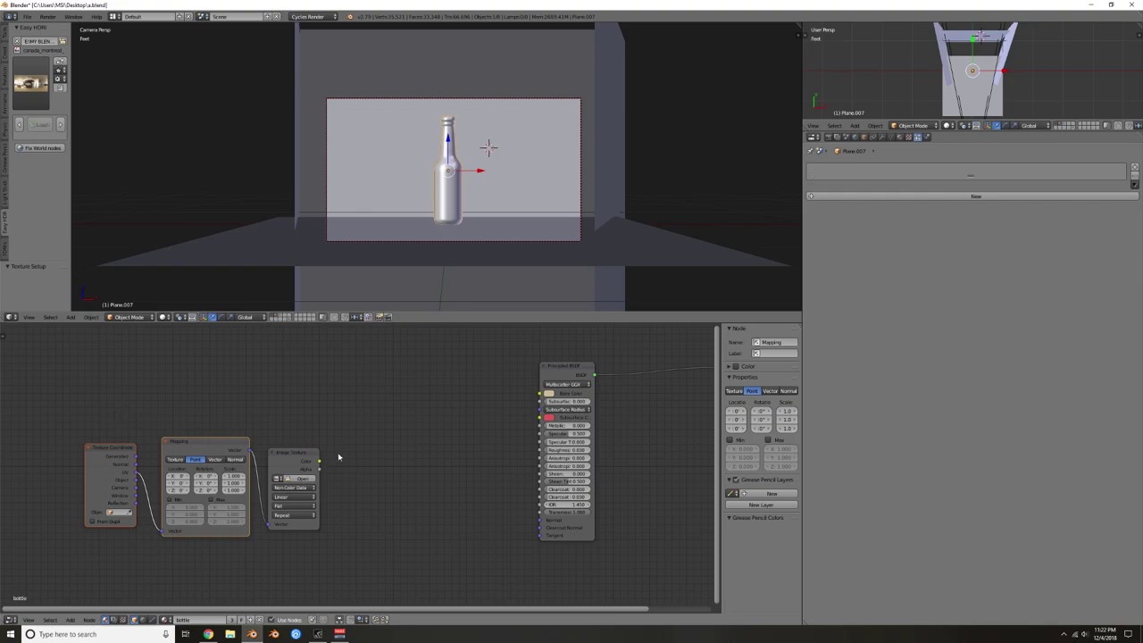
Step: Add a Normal Map node between the Image Texture and Principled BSDF nodes
key("shift+a")
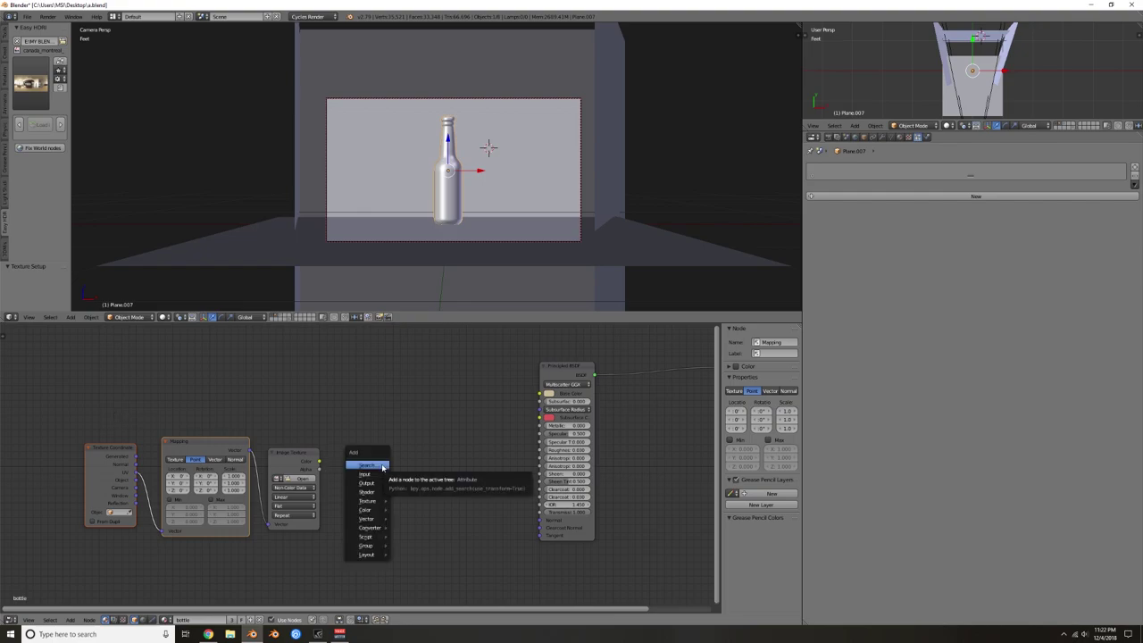
left_click(382, 466)
type("no")
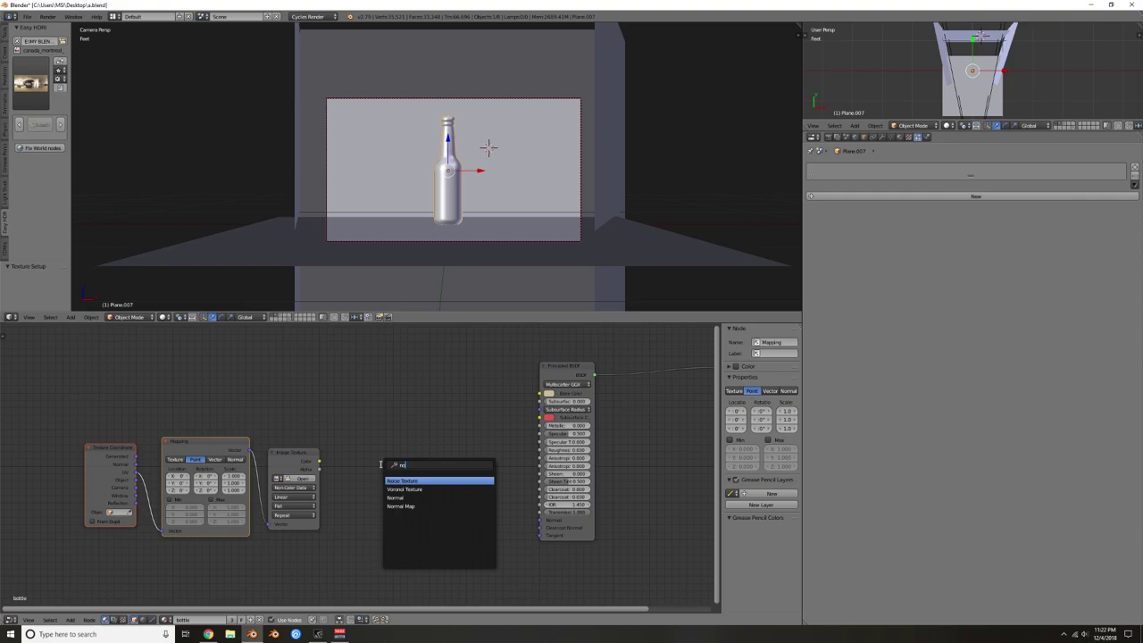
type("rm")
left_click(400, 488)
left_click(411, 473)
Step: Load WaterDropletsLargeComplex001_NRM16_3K.tif from the Bottle Tutorial folder into the Image Texture and link its Color through Normal Map to the BSDF's Normal input
scroll(327, 485, "up", 3)
middle_click_drag(341, 481, 394, 446)
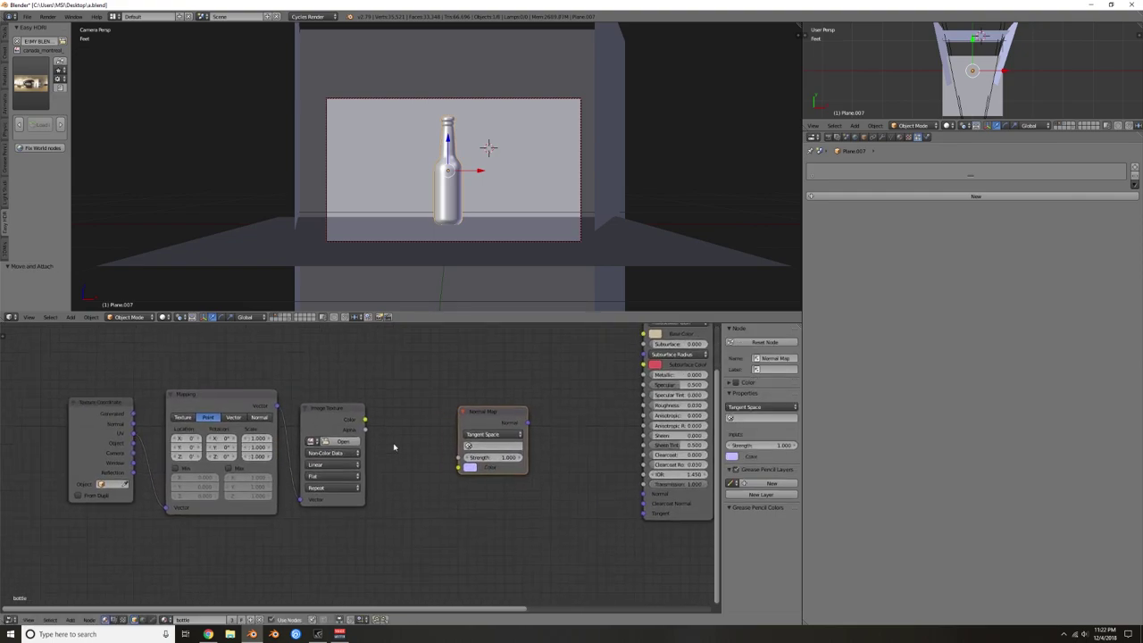
left_click(340, 444)
left_click(34, 244)
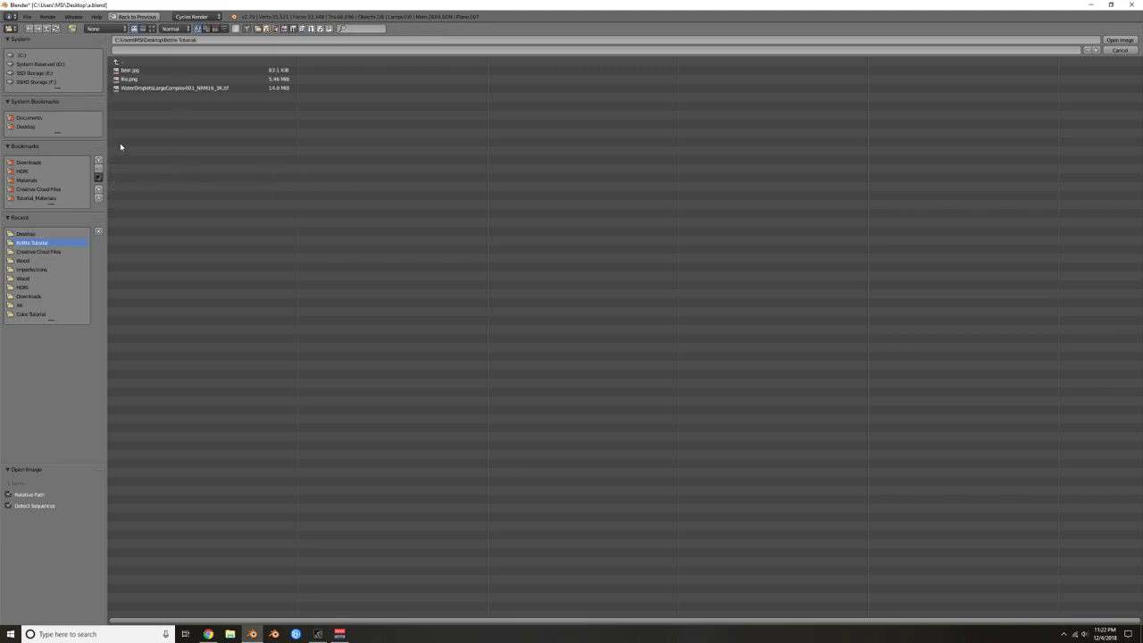
left_click(189, 89)
left_click(152, 29)
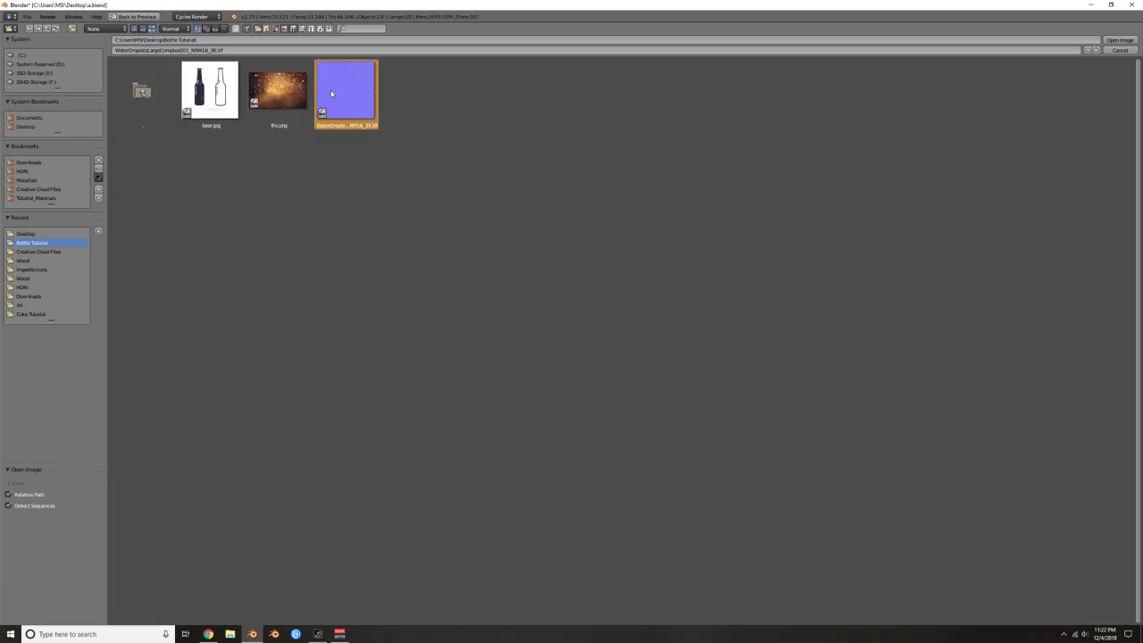
left_click(1119, 41)
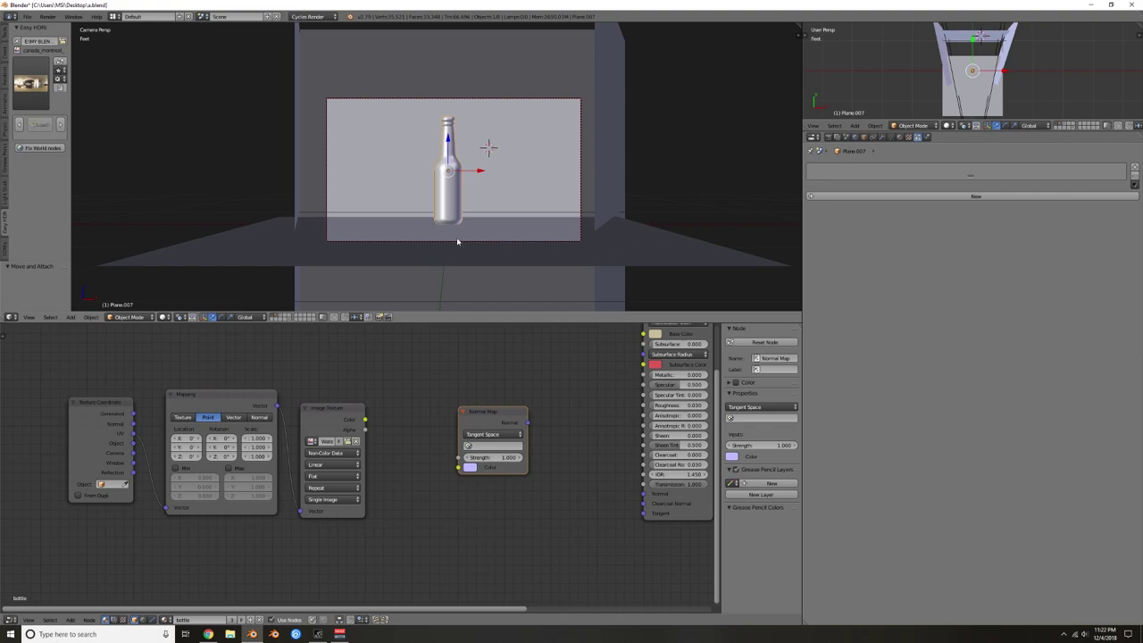
left_click_drag(365, 419, 457, 467)
left_click_drag(528, 422, 641, 500)
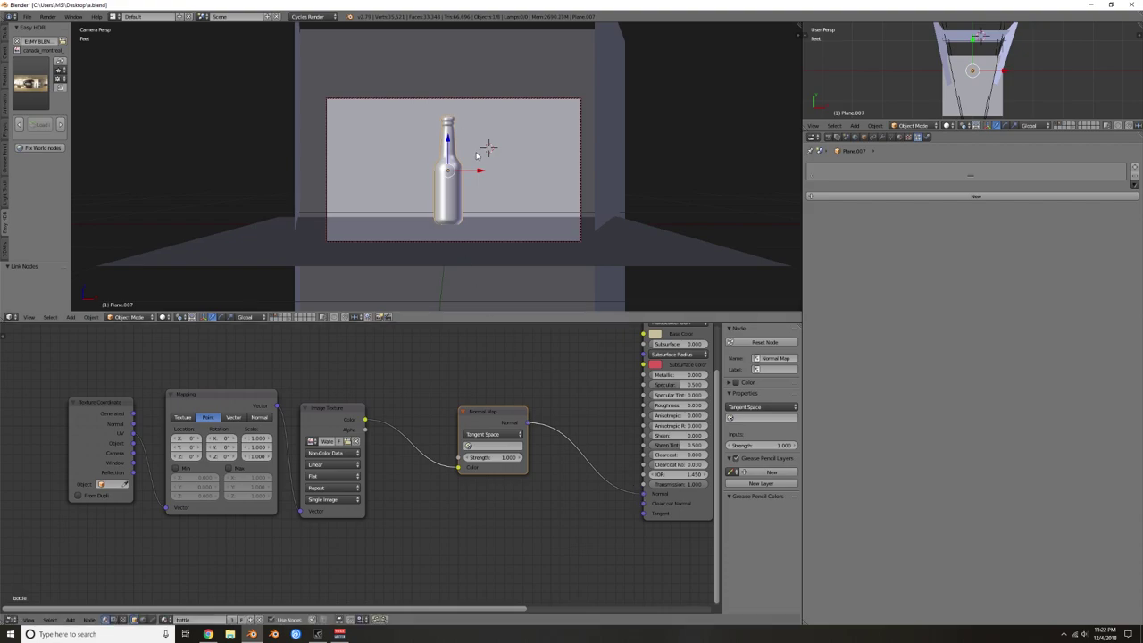
Step: Frame the bottle closely and preview a rendered region over the left edge of its shoulder
key("KP_Decimal")
scroll(504, 161, "up", 3)
key("ctrl+b")
left_click_drag(373, 65, 488, 275)
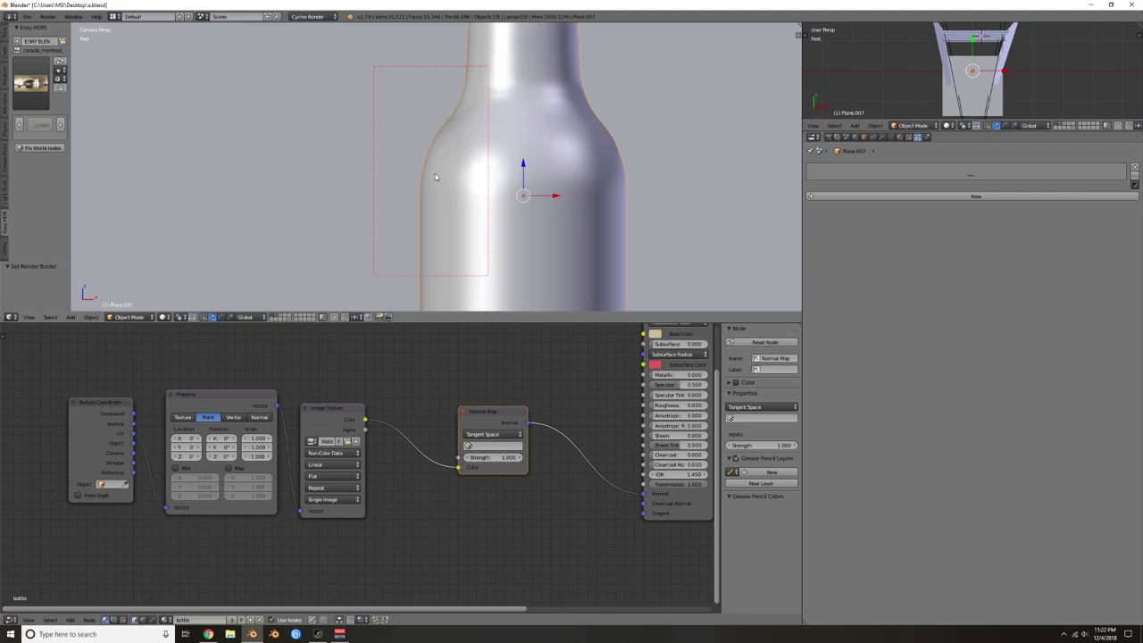
key("shift+z")
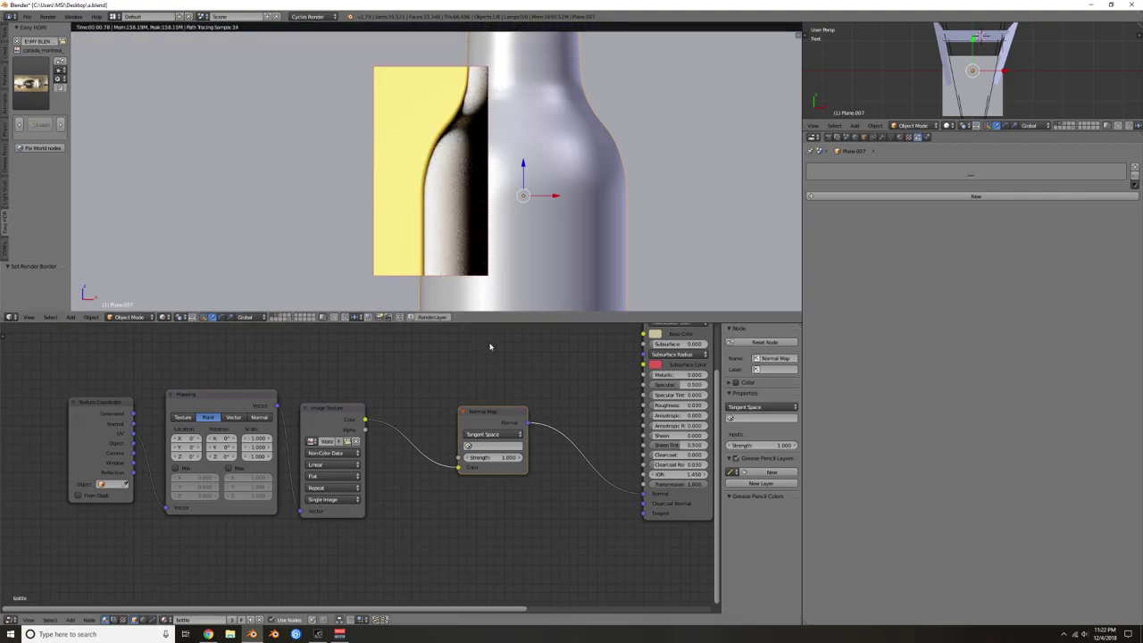
Step: Drive the Mapping node with Object coordinates and set the Image Texture projection to Box
scroll(522, 479, "down", 3)
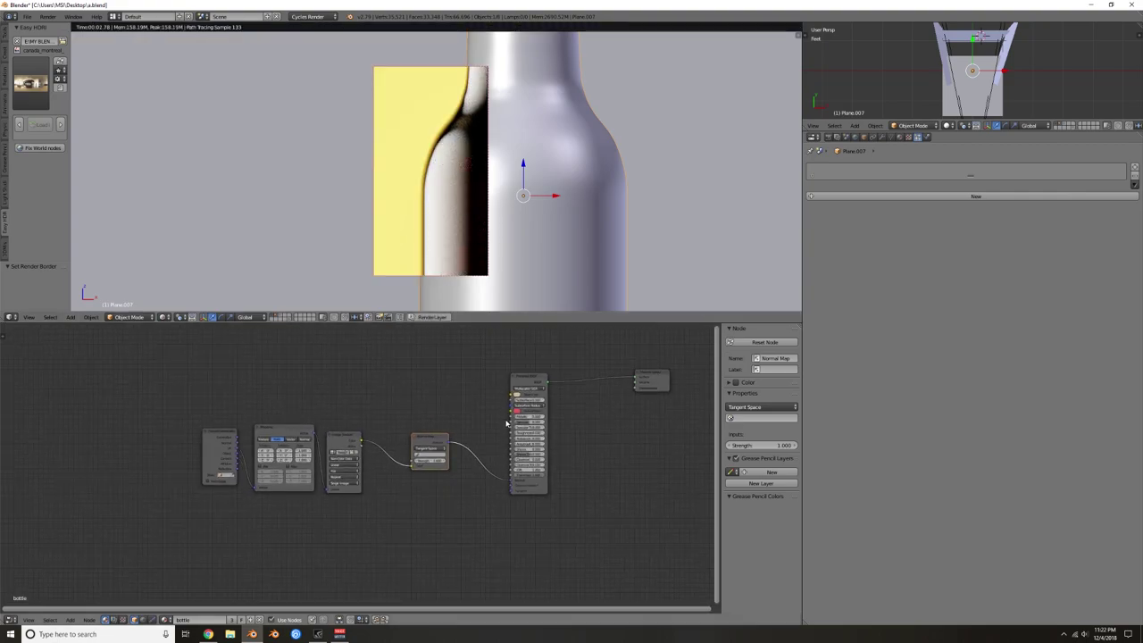
middle_click_drag(1036, 105, 984, 73)
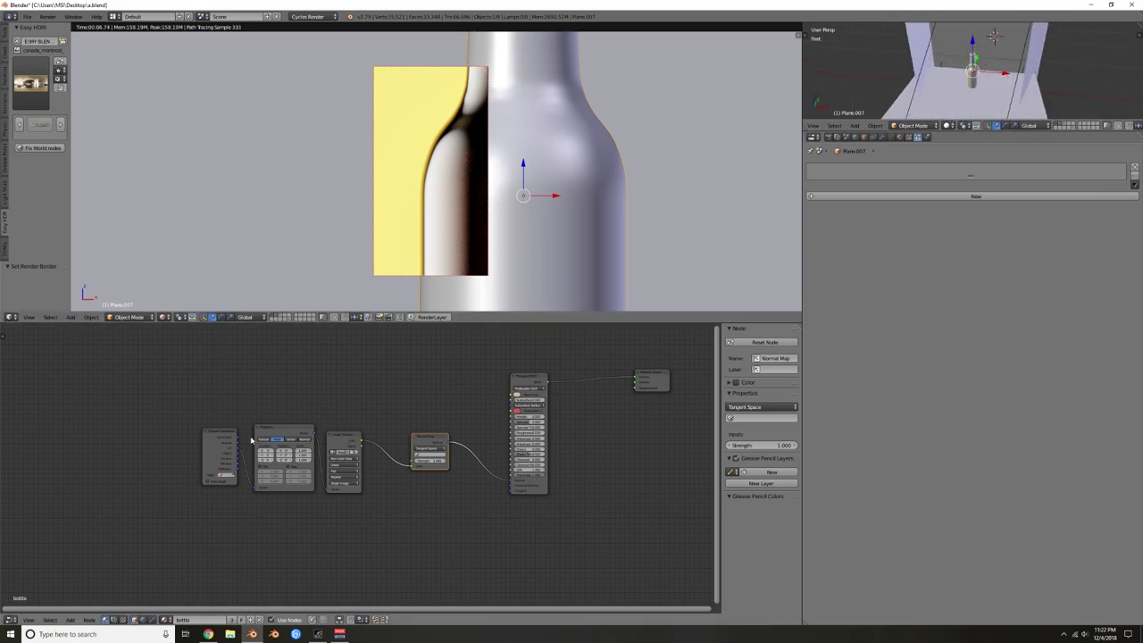
scroll(237, 416, "up", 3)
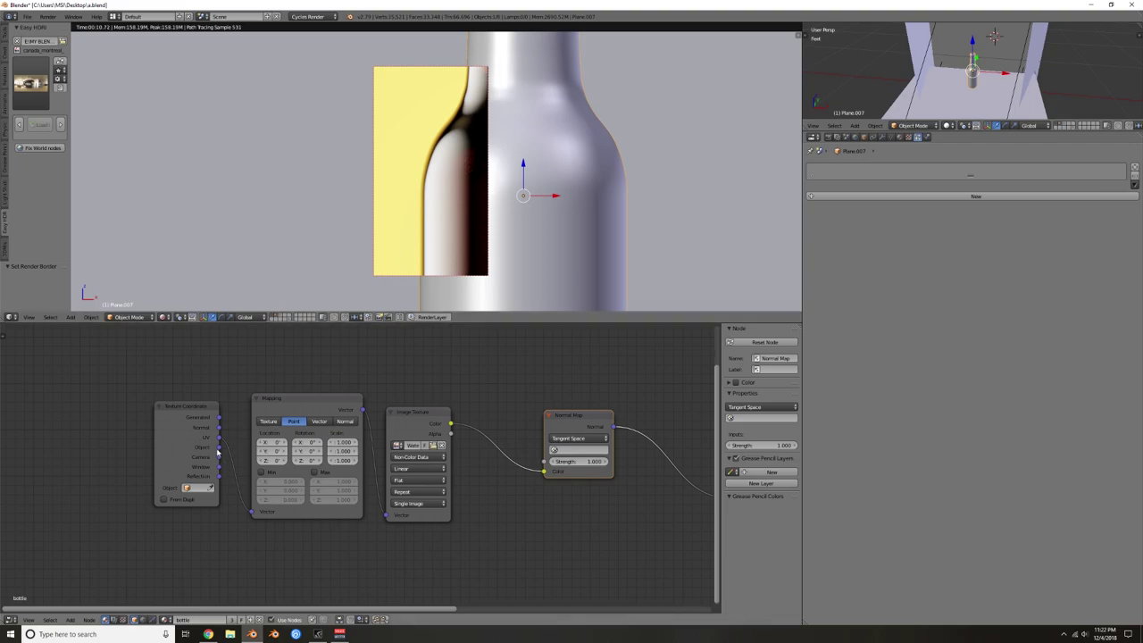
left_click_drag(220, 447, 253, 511)
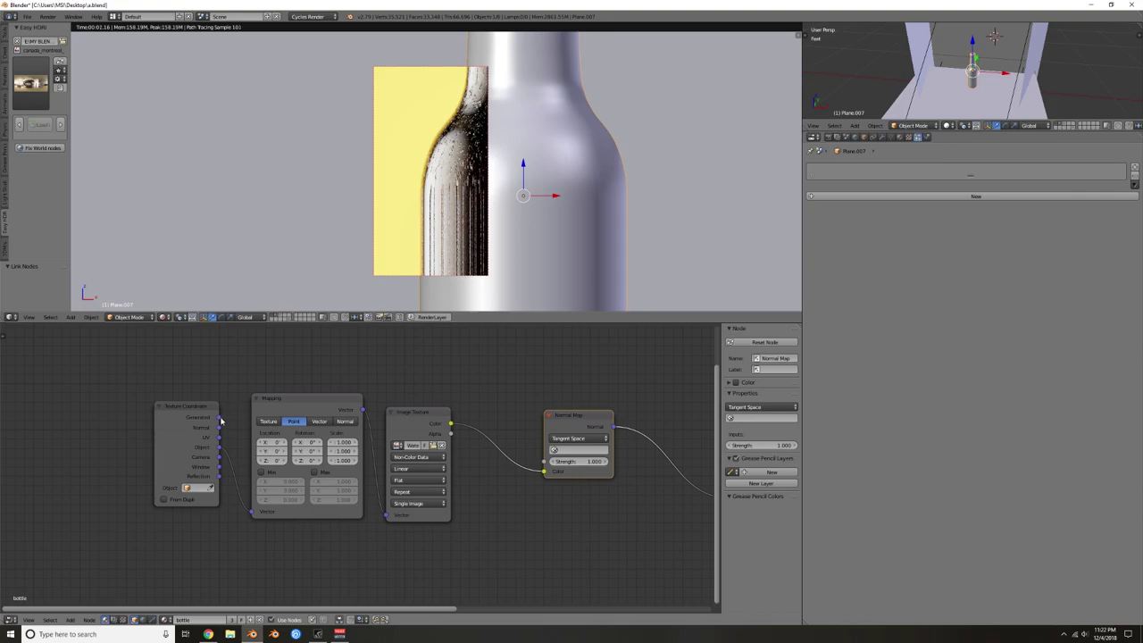
left_click(416, 479)
left_click(416, 459)
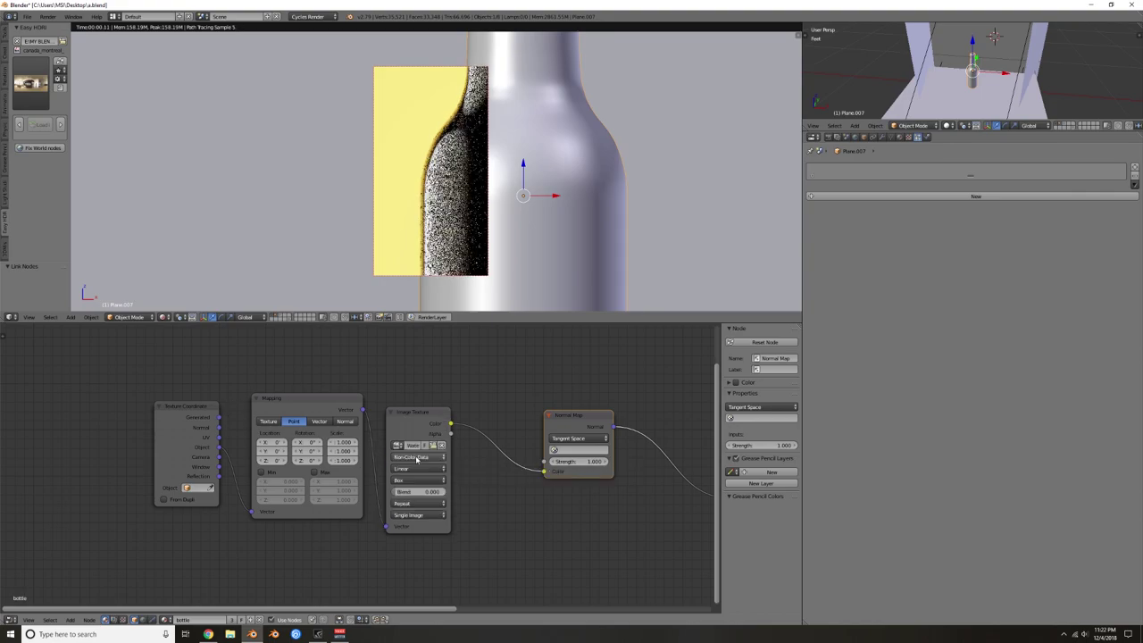
Step: Redraw the rendered preview region, first over the bottle's body and finally across its full neck
scroll(501, 256, "down", 3)
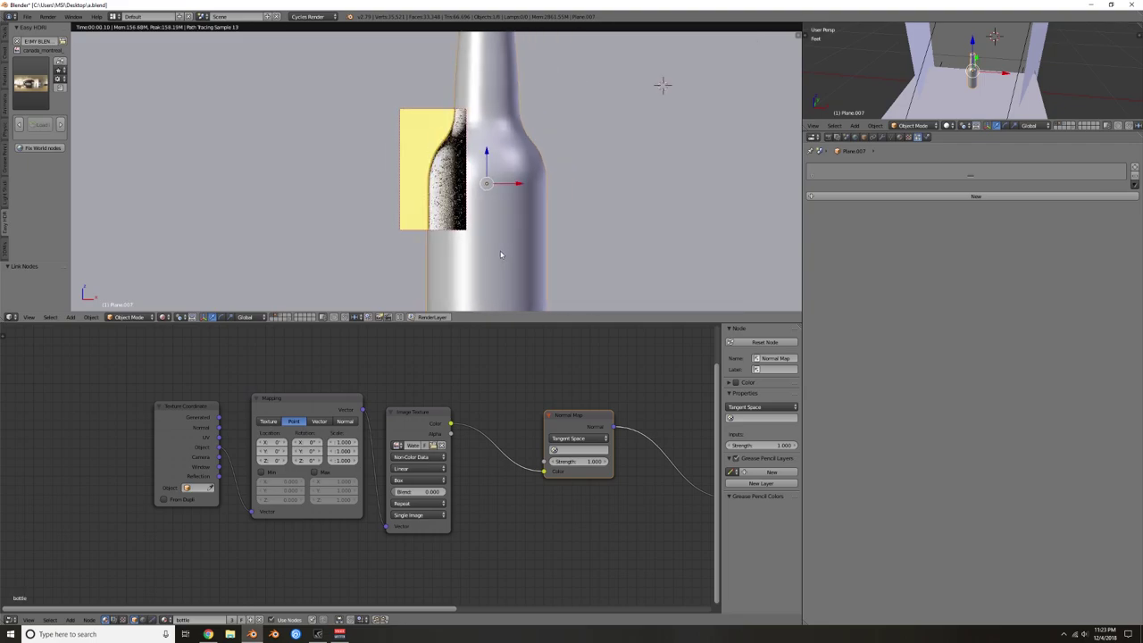
key("ctrl+b")
left_click_drag(405, 138, 544, 305)
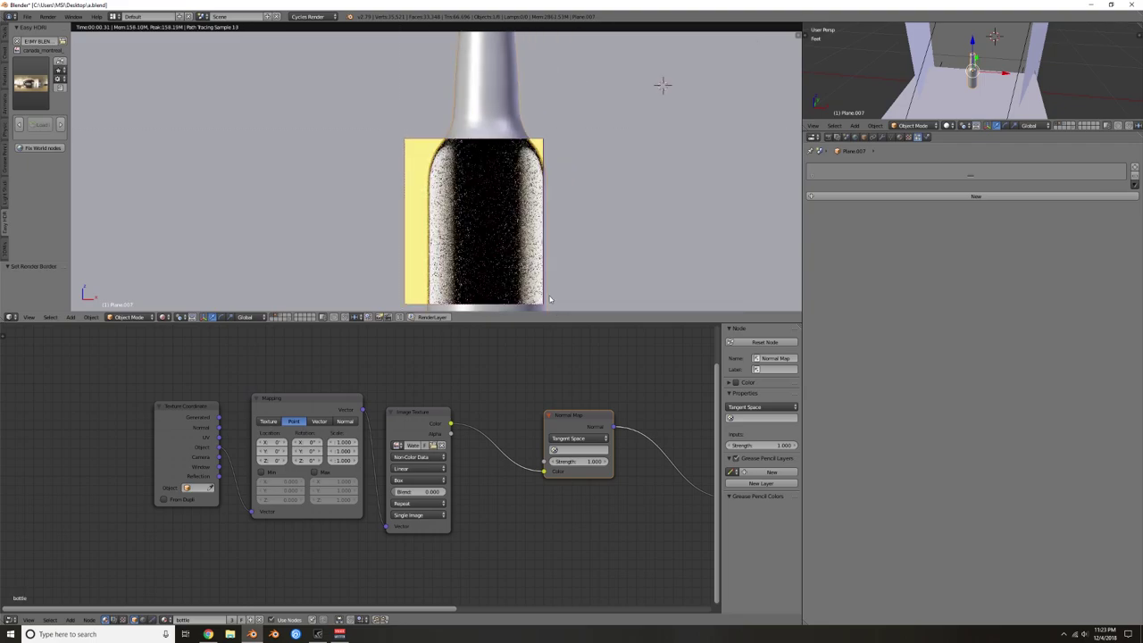
scroll(447, 212, "up", 3)
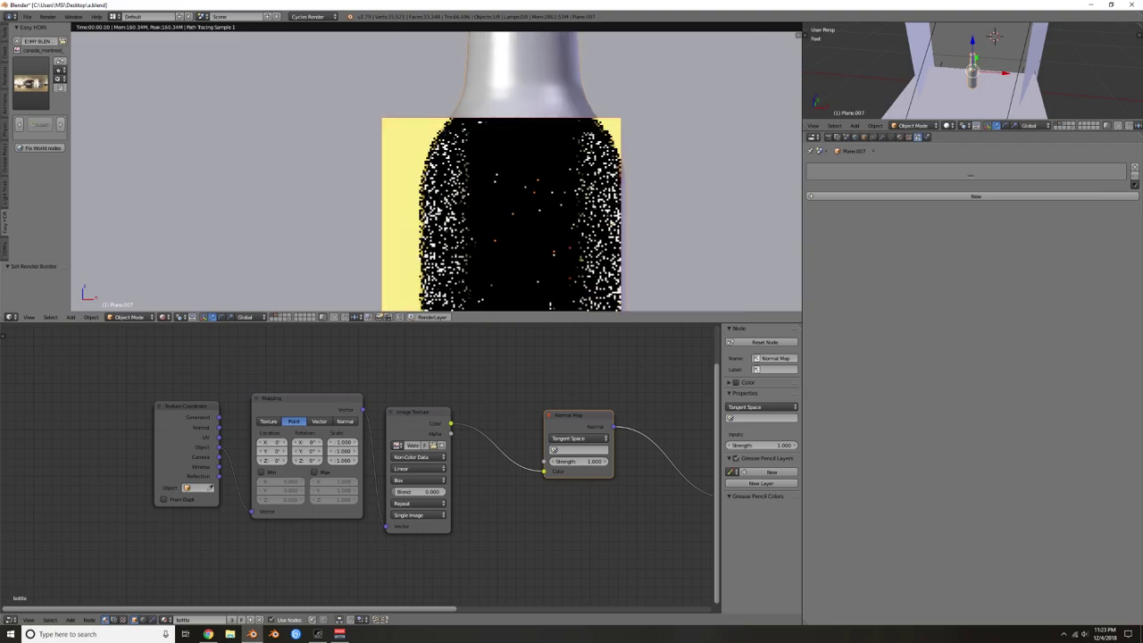
key("ctrl+b")
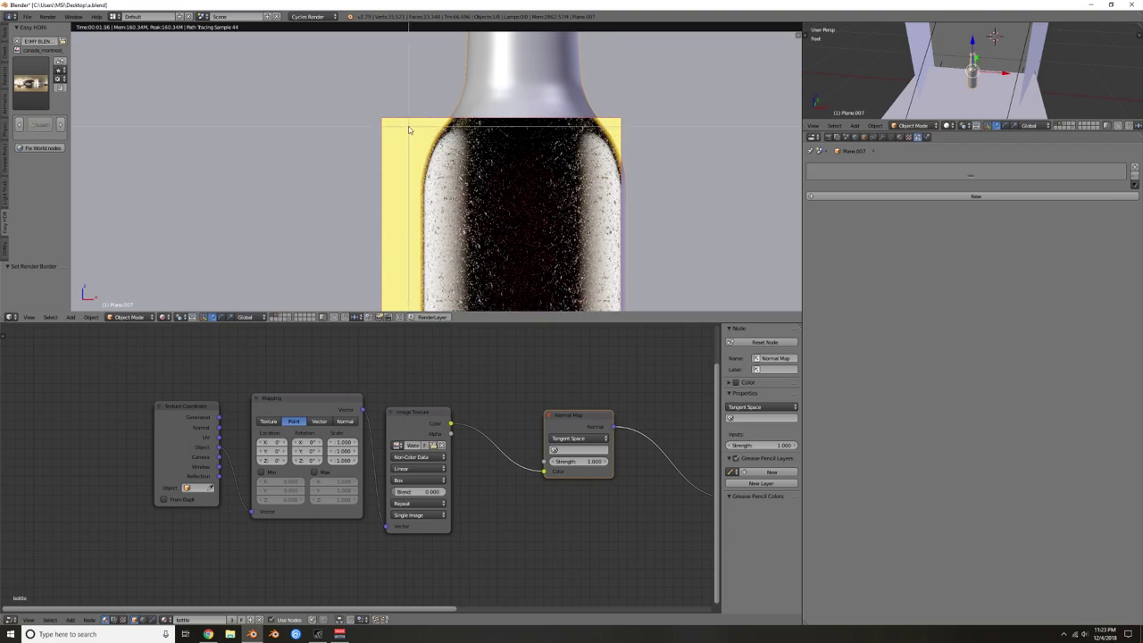
left_click_drag(408, 127, 494, 296)
middle_click_drag(530, 104, 532, 224, "shift")
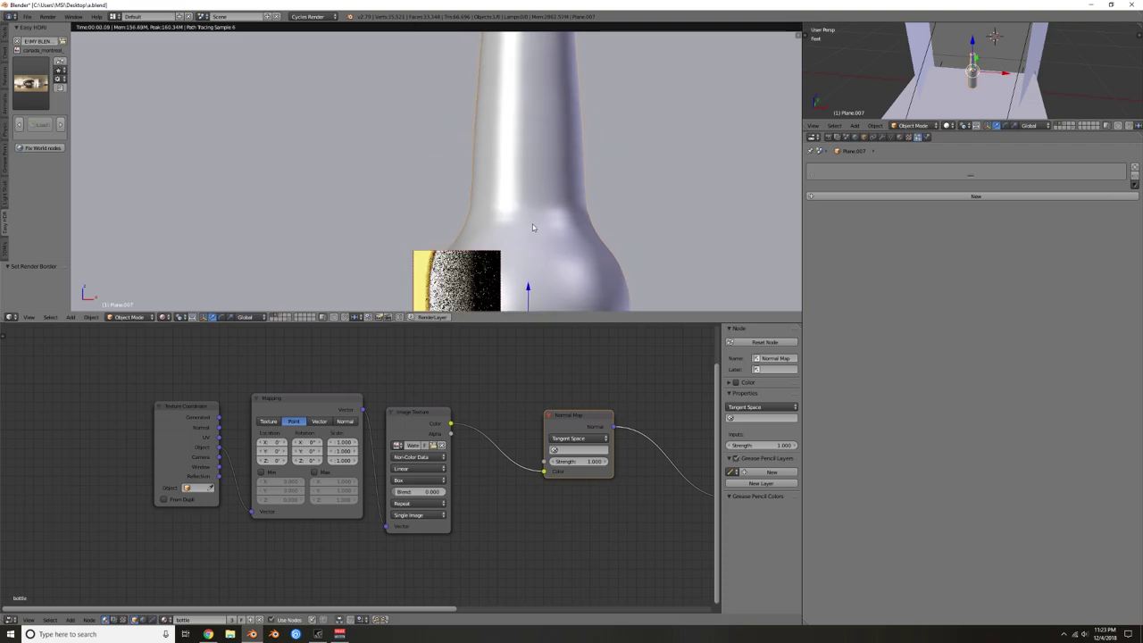
key("ctrl+b")
left_click_drag(445, 52, 616, 257)
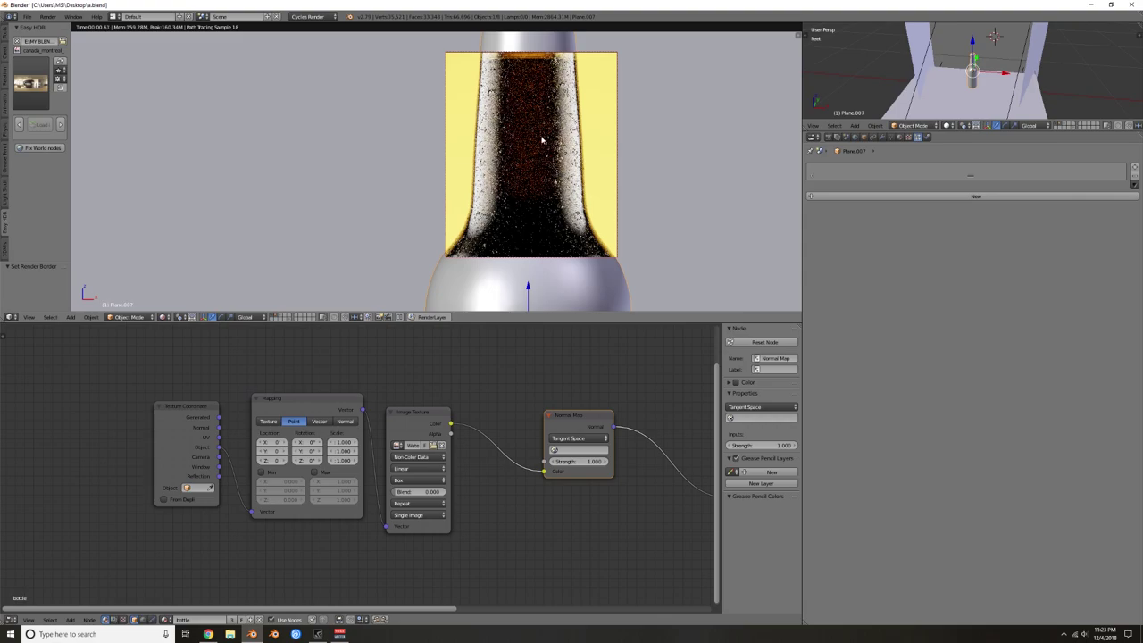
Step: Set the Mapping node's scale to 0.2 on all three axes
left_click_drag(343, 442, 343, 461)
type("0.2")
key("Return")
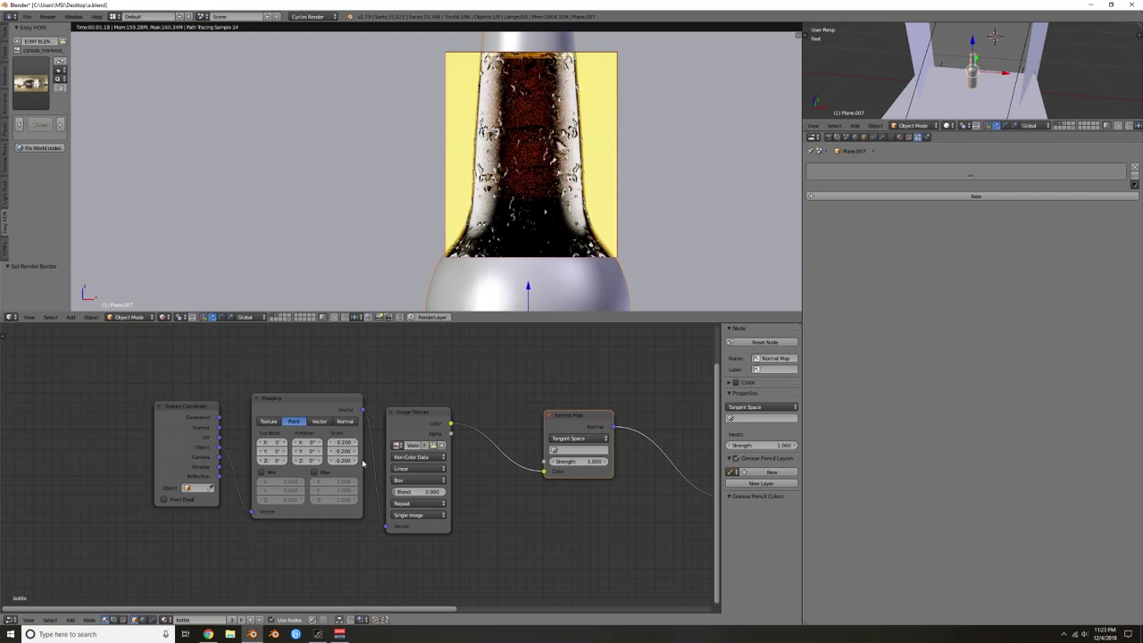
Step: Try a Mapping scale of 0.6 on all three axes for smaller droplets
key("KP_Decimal")
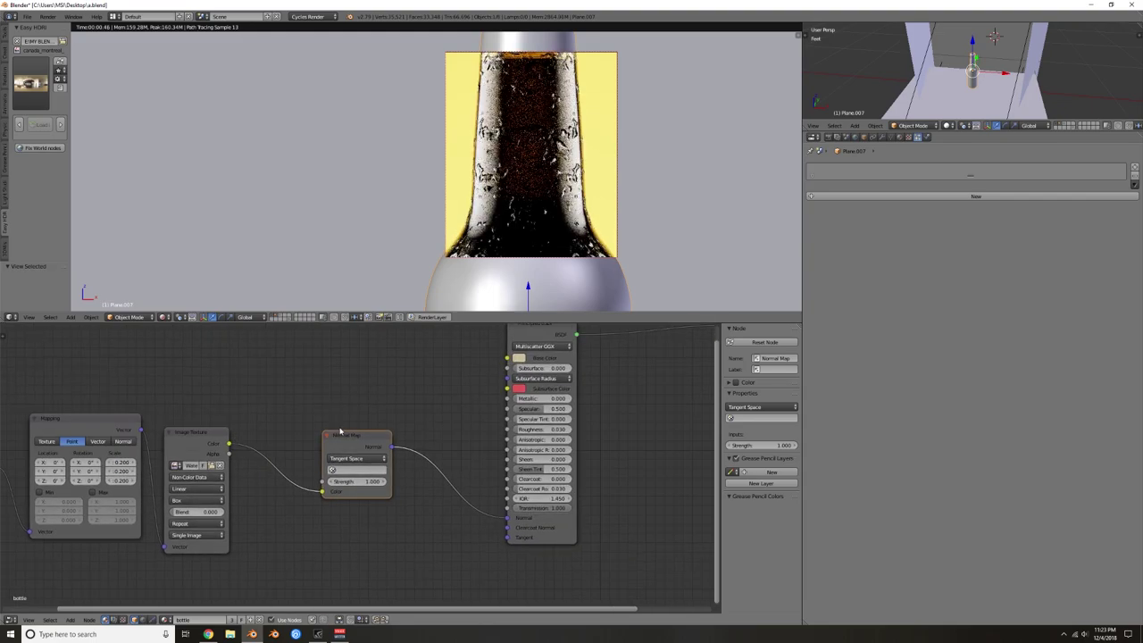
middle_click_drag(151, 489, 497, 445)
scroll(494, 432, "up", 3)
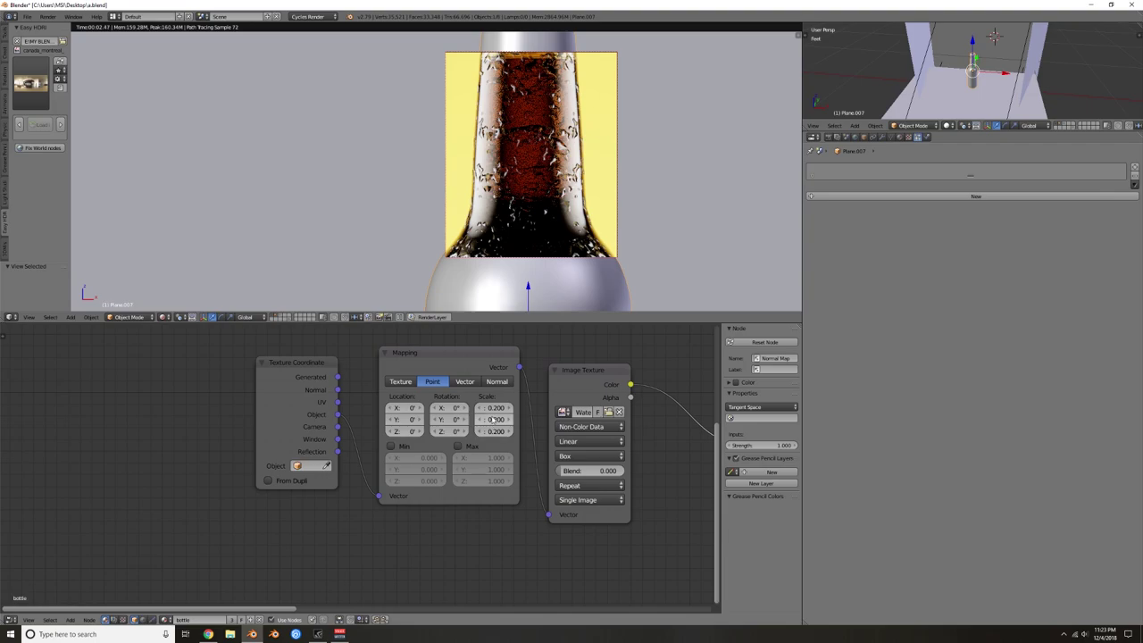
left_click_drag(496, 408, 425, 419)
left_click_drag(494, 408, 494, 431)
key("BackSpace")
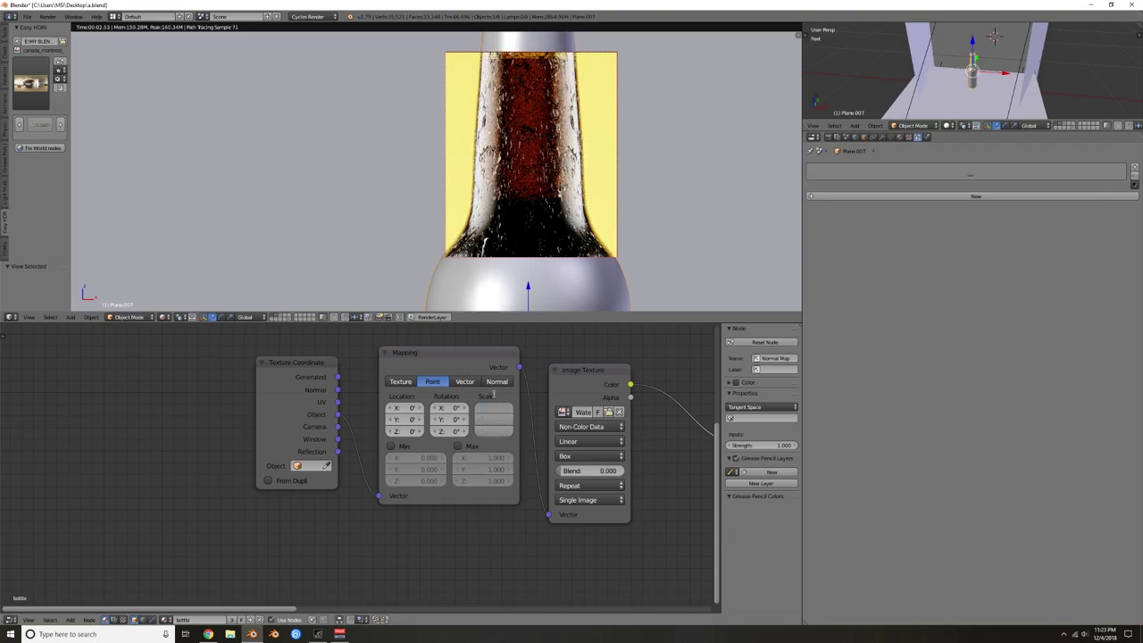
type("0.6")
key("Return")
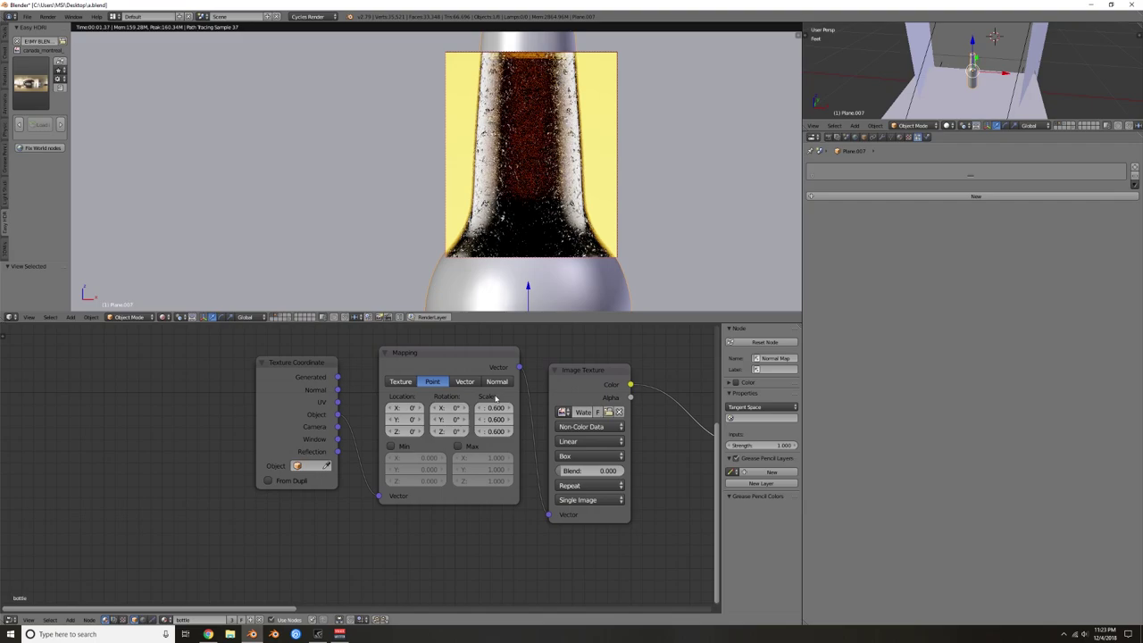
Step: Set the Mapping scale to 0.4 on X, Y and Z
left_click_drag(497, 408, 497, 431)
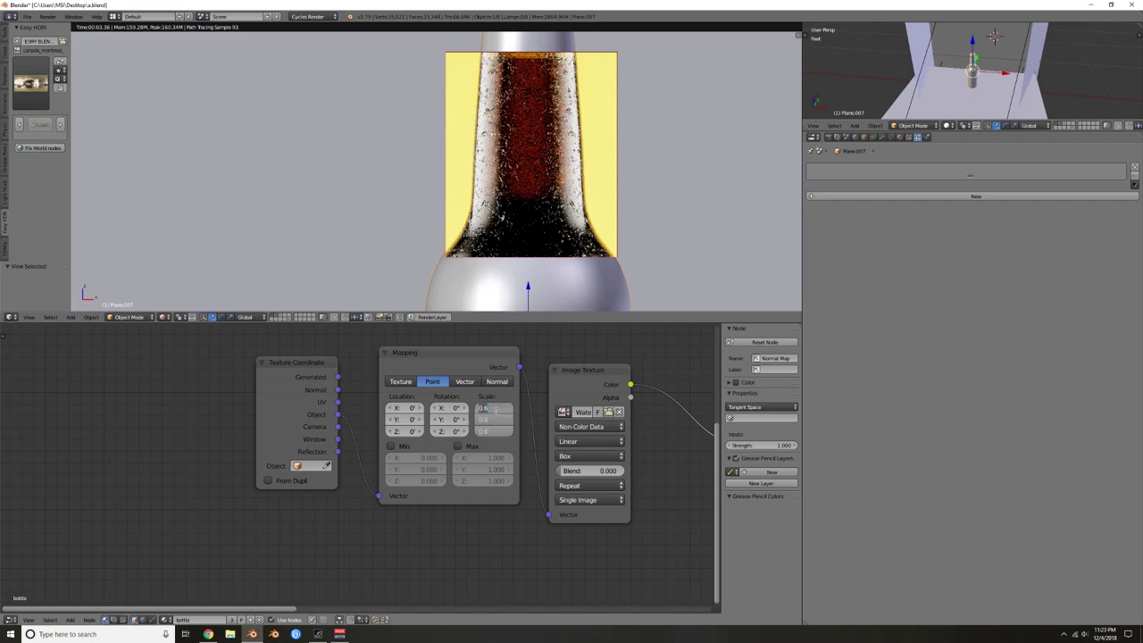
key("BackSpace")
type("0.4")
key("Return")
scroll(523, 216, "down", 2)
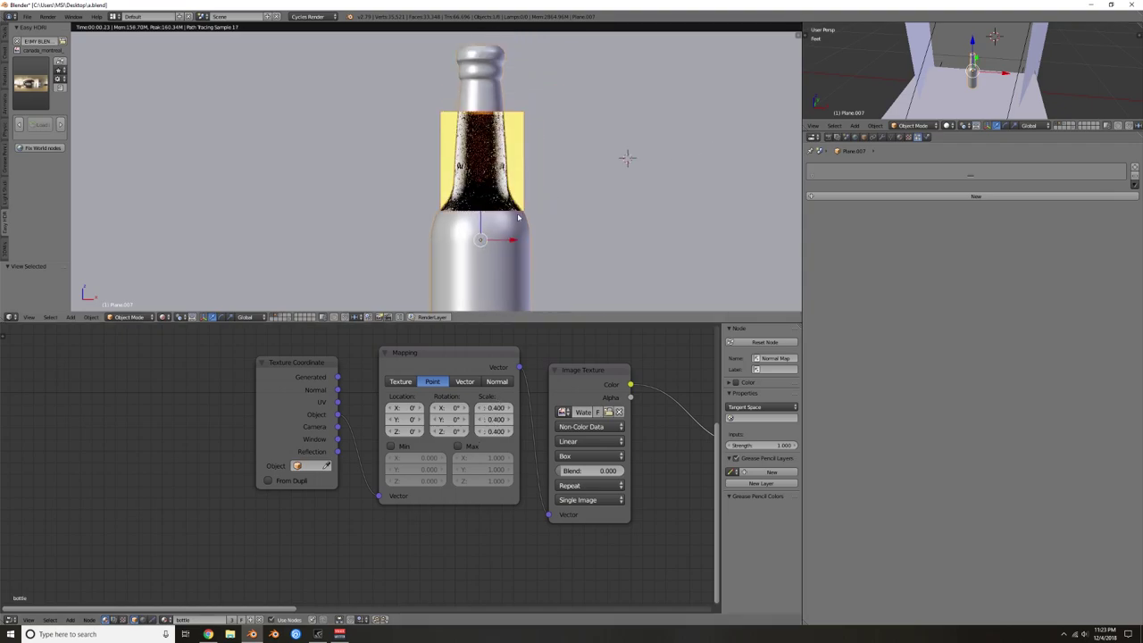
Step: Show the bottle through the camera and set the render resolution to a portrait 1080 × 1920 px
key("KP_0")
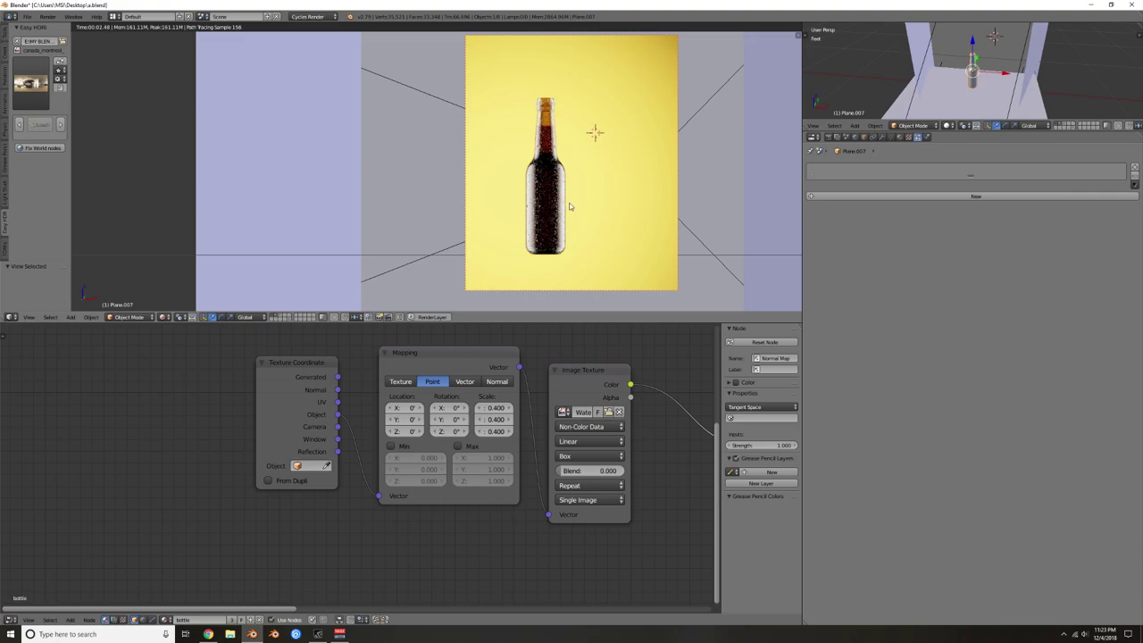
scroll(570, 205, "down", 4)
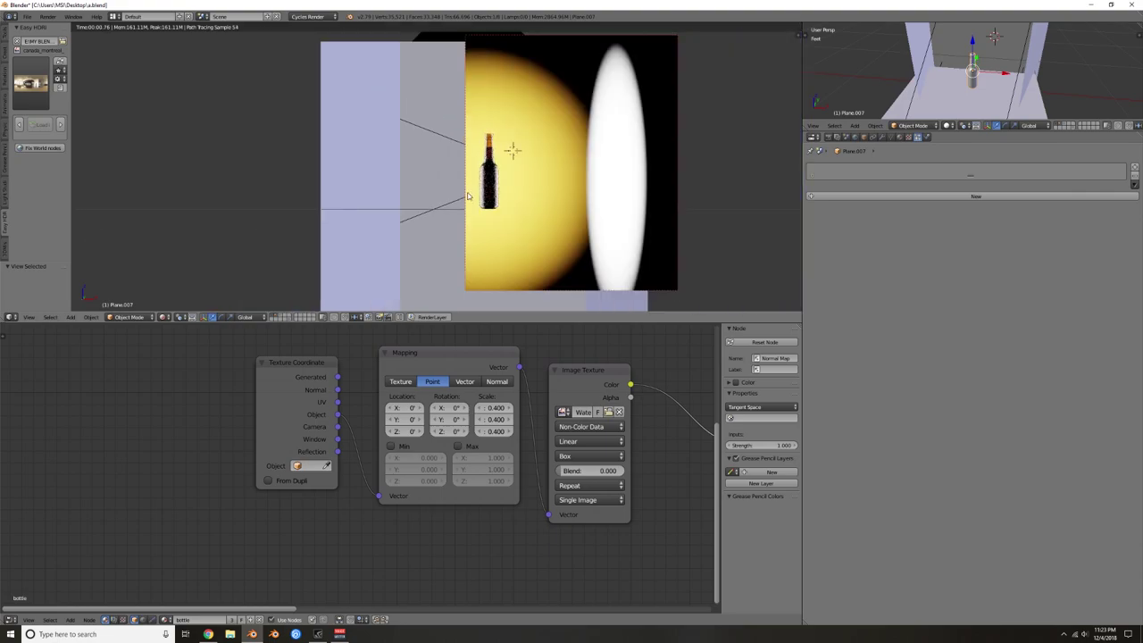
key("KP_0")
scroll(502, 190, "down", 4)
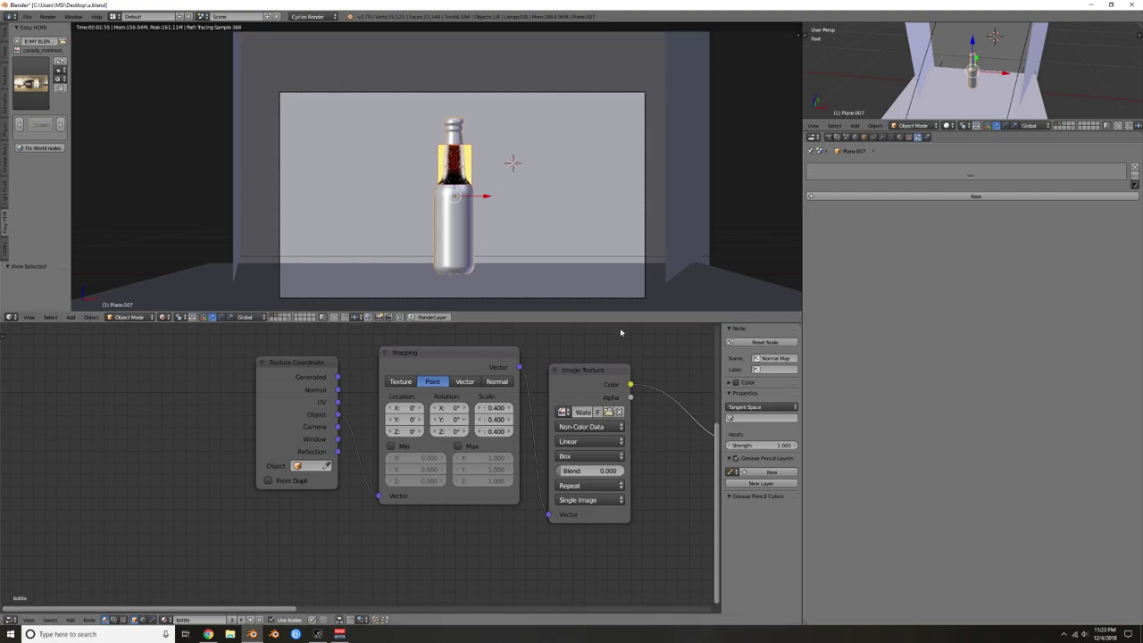
left_click(828, 136)
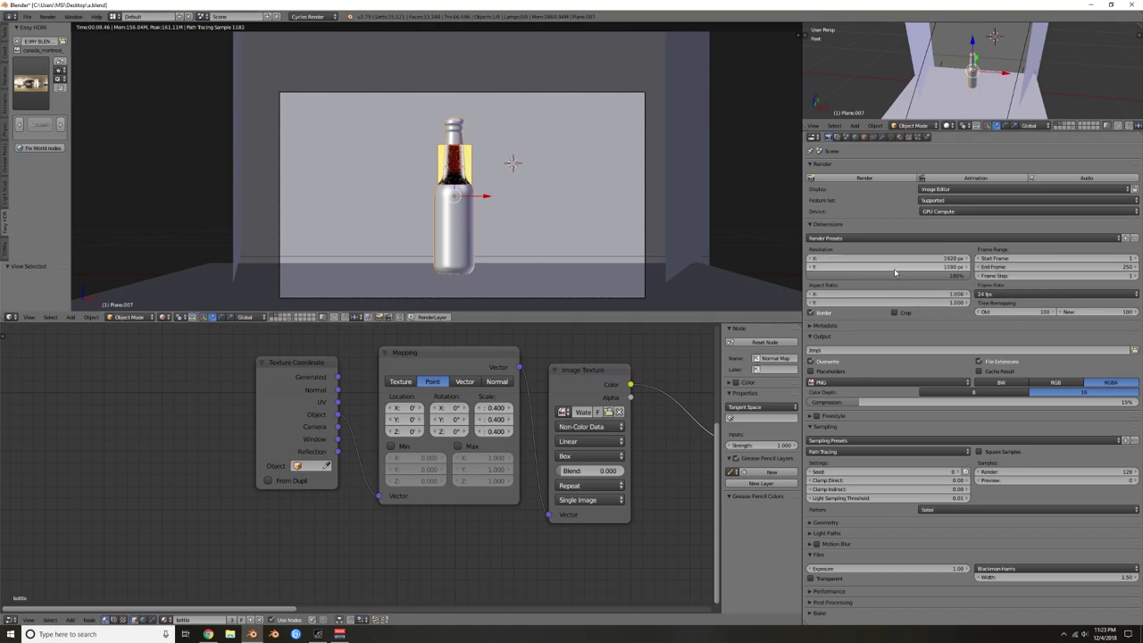
left_click(920, 257)
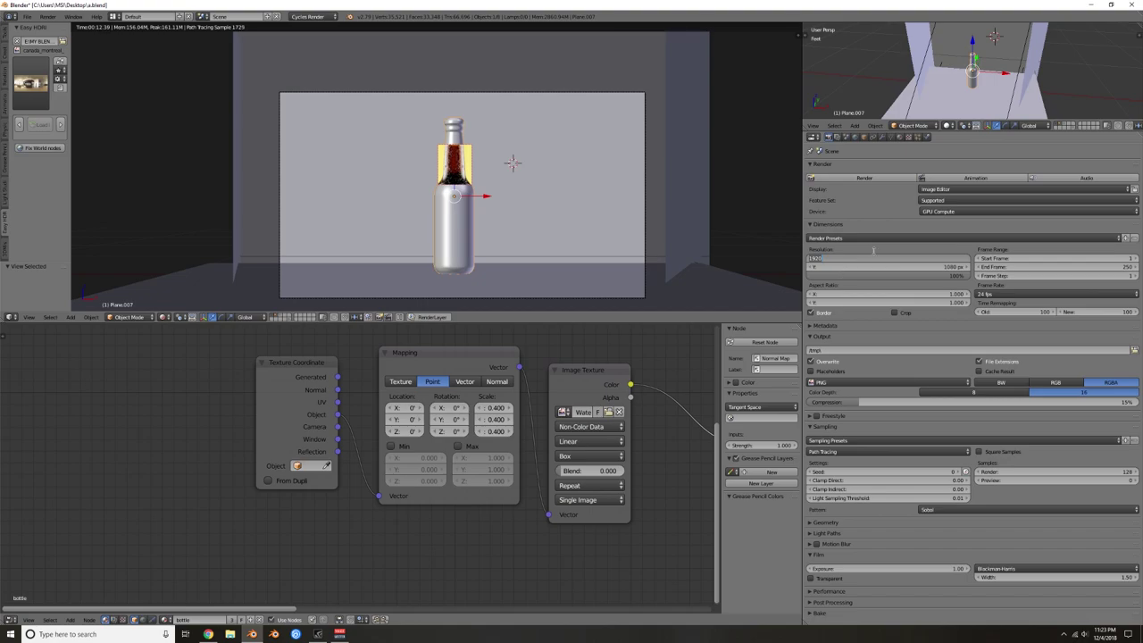
type("1080")
key("Tab")
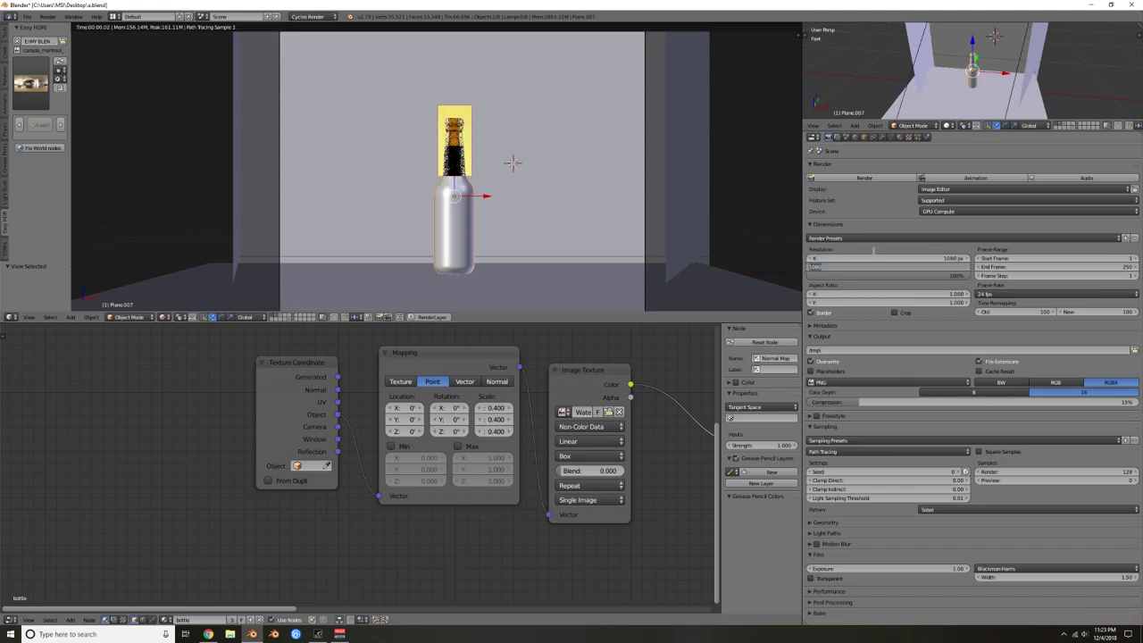
type("1920")
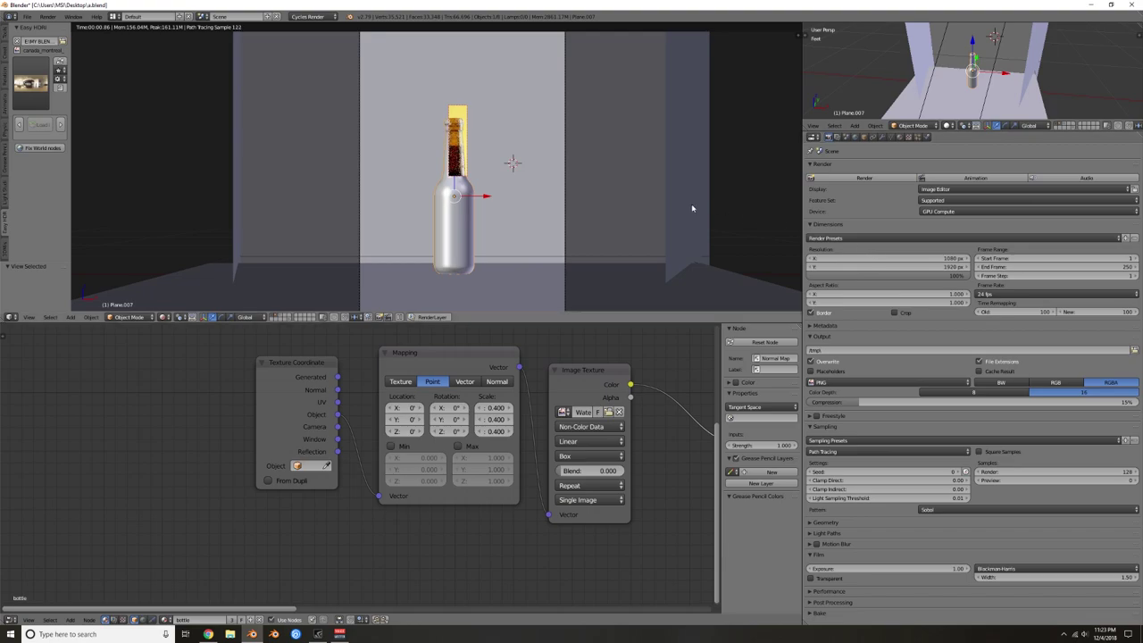
key("Return")
scroll(521, 183, "down", 1)
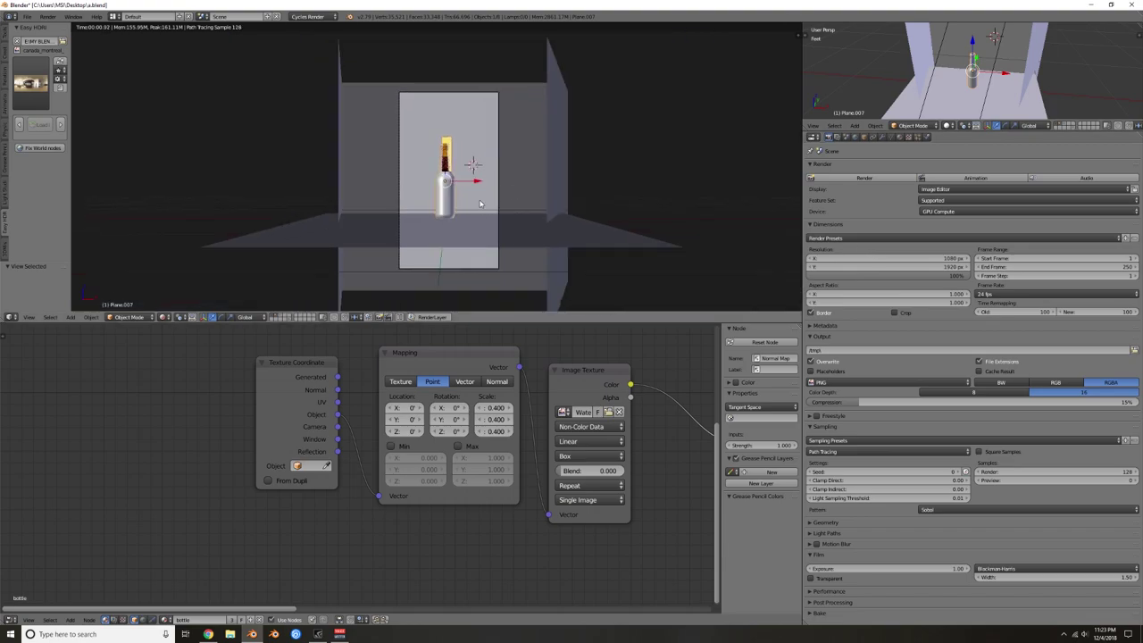
key("g")
key("y")
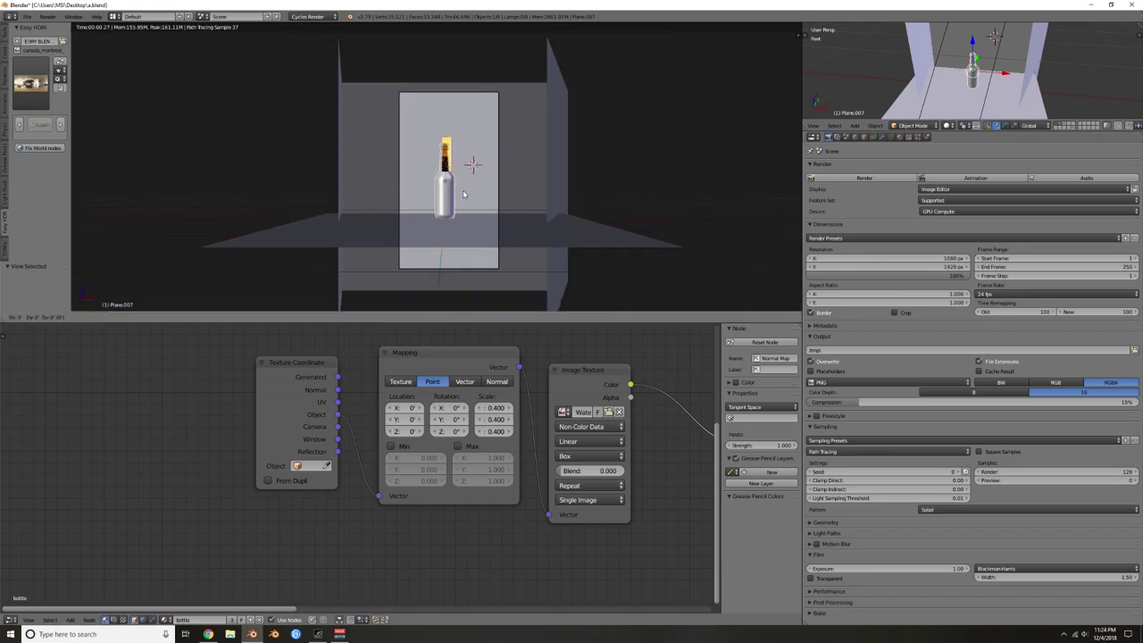
right_click(465, 167)
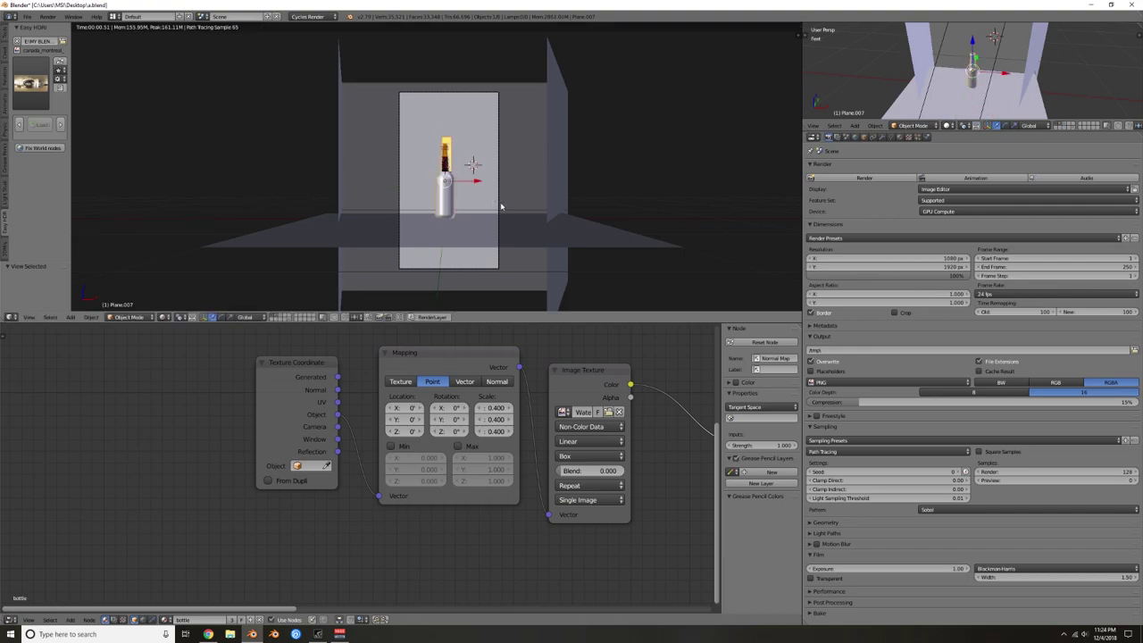
Step: Move the camera about 1.62' along Y towards the bottle, and shift it along X to centre the bottle in the frame
right_click(477, 212)
key("g")
key("y")
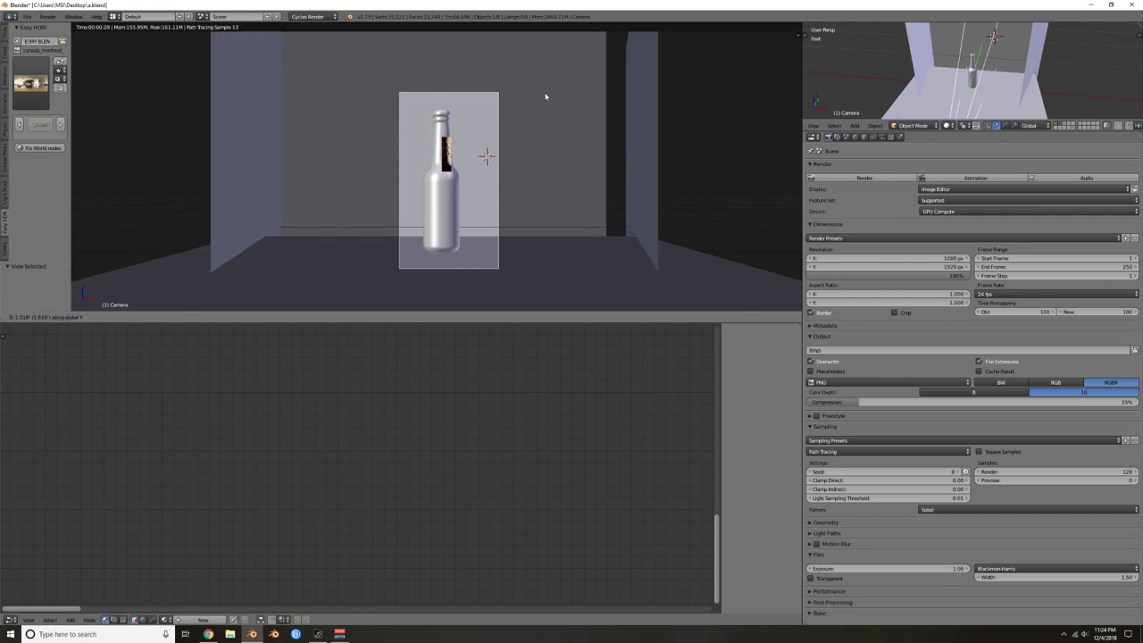
left_click(545, 95)
key("g")
key("x")
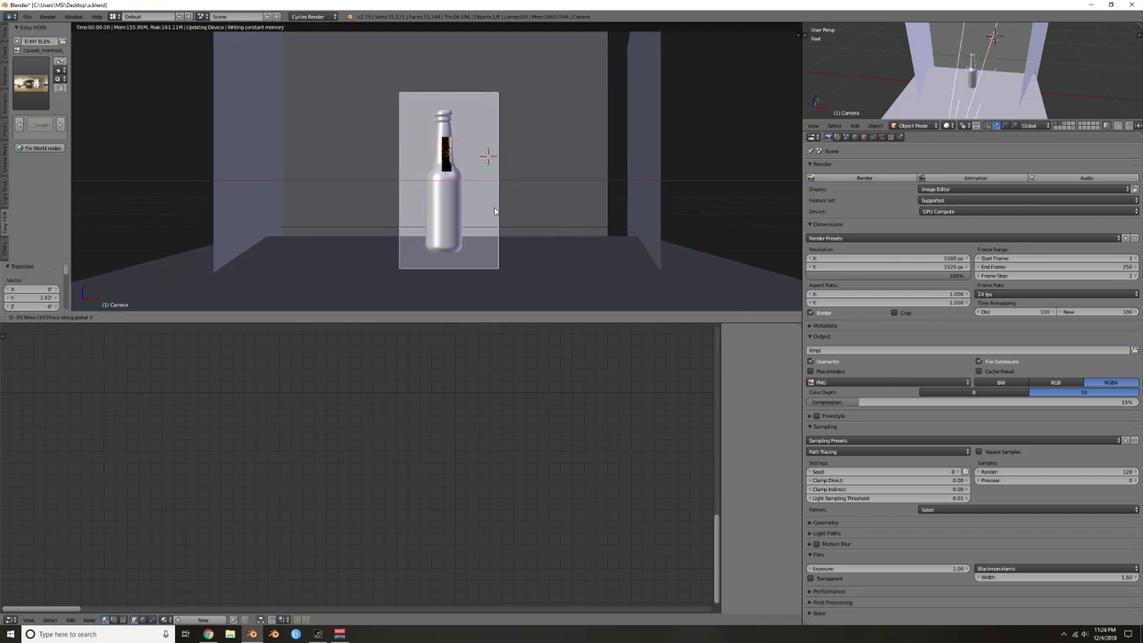
left_click(491, 210)
Step: Set a render border around the camera frame to preview the full portrait shot of the bottle
key("ctrl+b")
left_click_drag(378, 90, 526, 459)
scroll(466, 195, "up", 2)
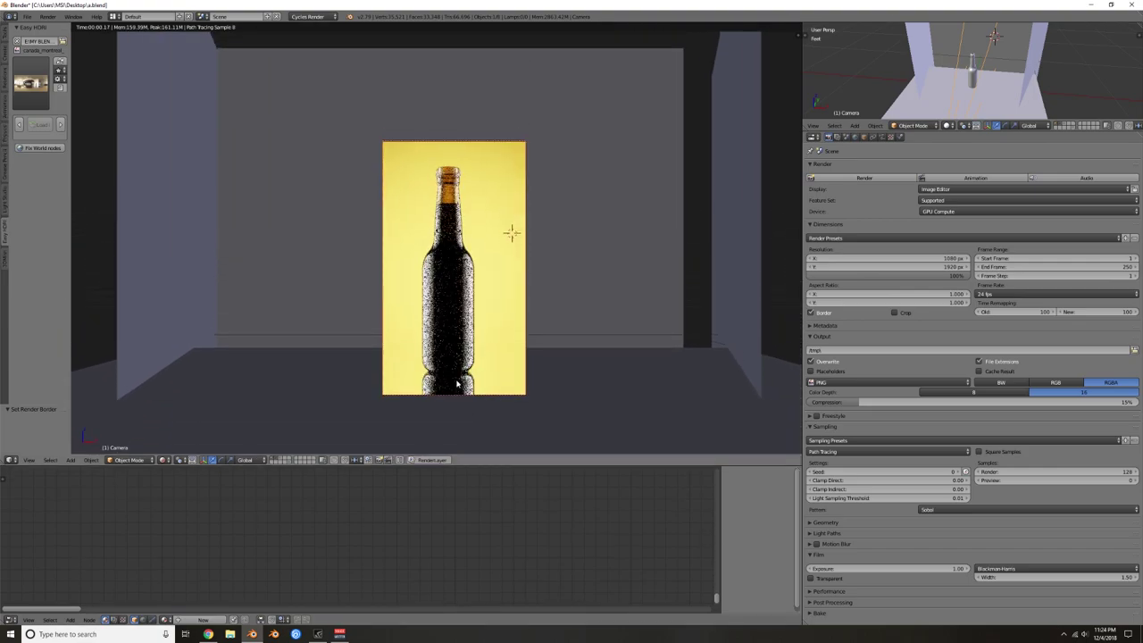
scroll(509, 232, "up", 2)
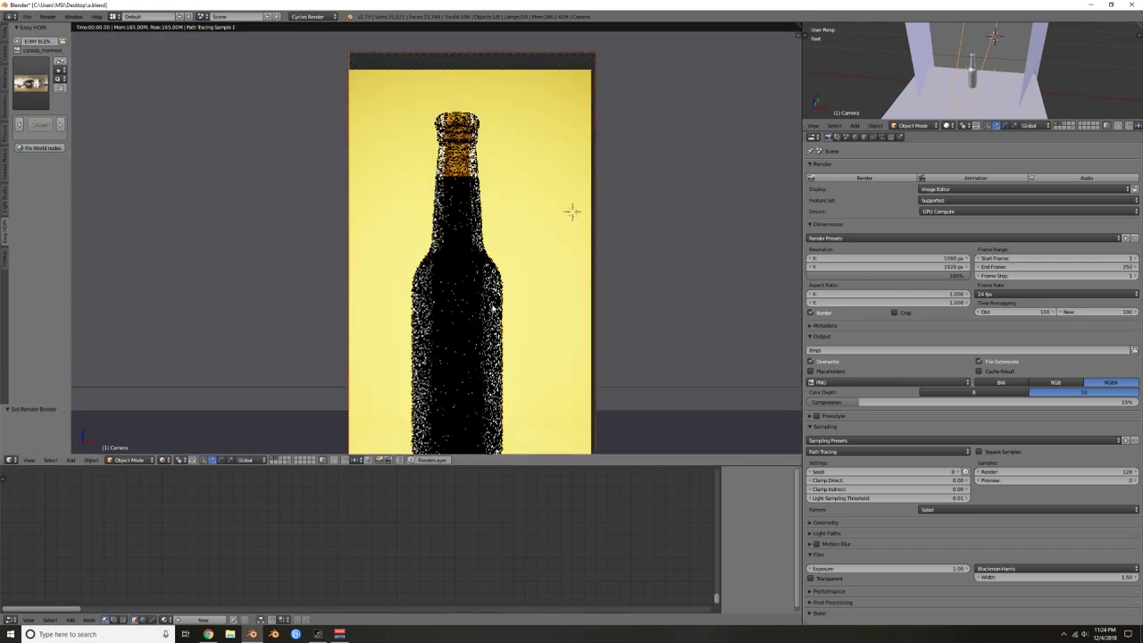
middle_click_drag(571, 211, 573, 166, "shift")
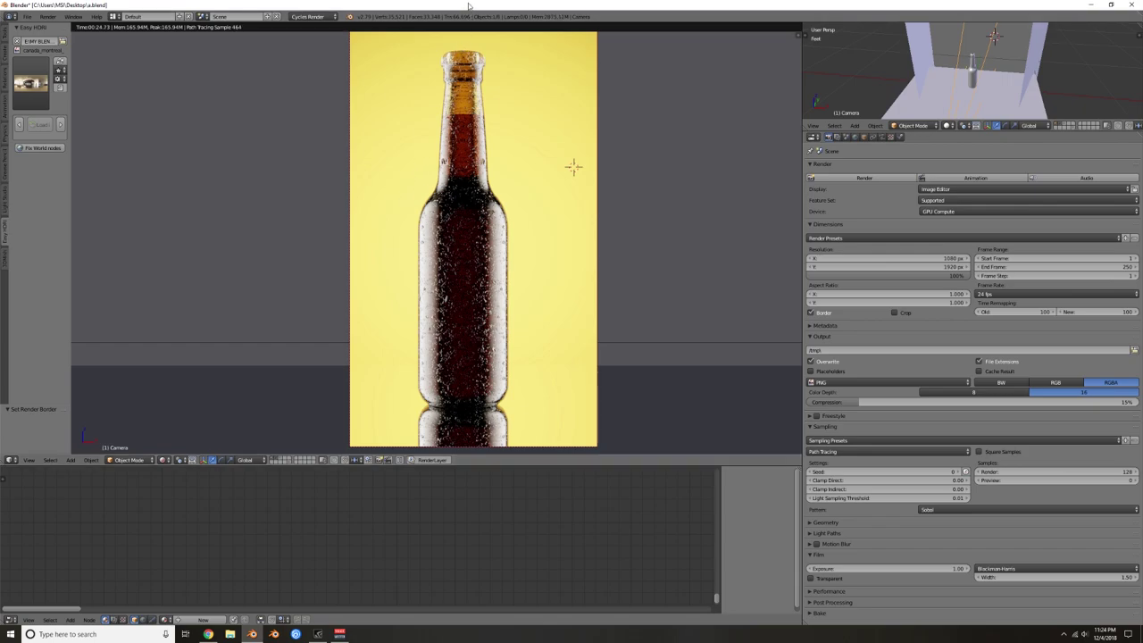
Step: Disconnect the droplet Image Texture's color from the Normal Map node in the bottle glass material
right_click(474, 294)
middle_click_drag(649, 522, 540, 551)
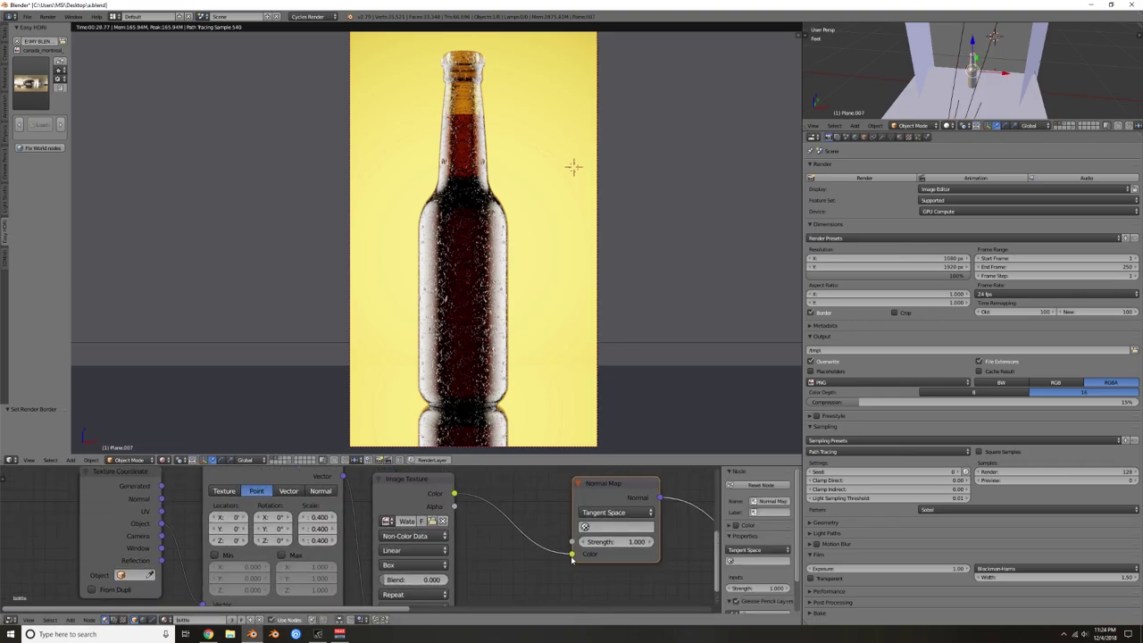
left_click_drag(571, 554, 560, 551)
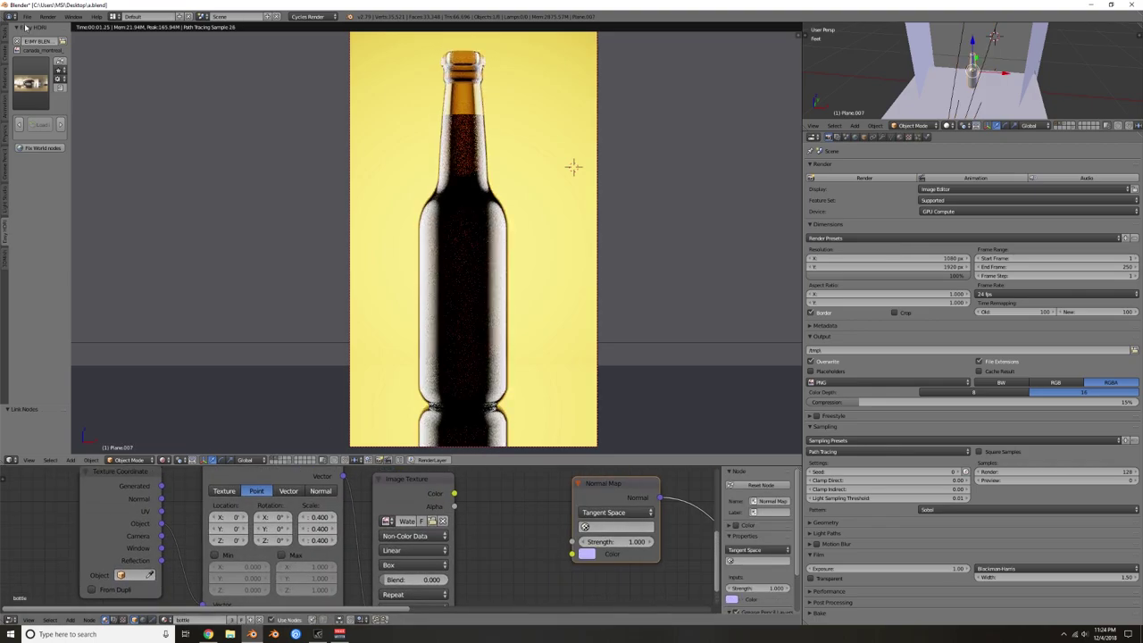
Step: Select the water droplet mesh that covers the bottle
left_click(27, 17)
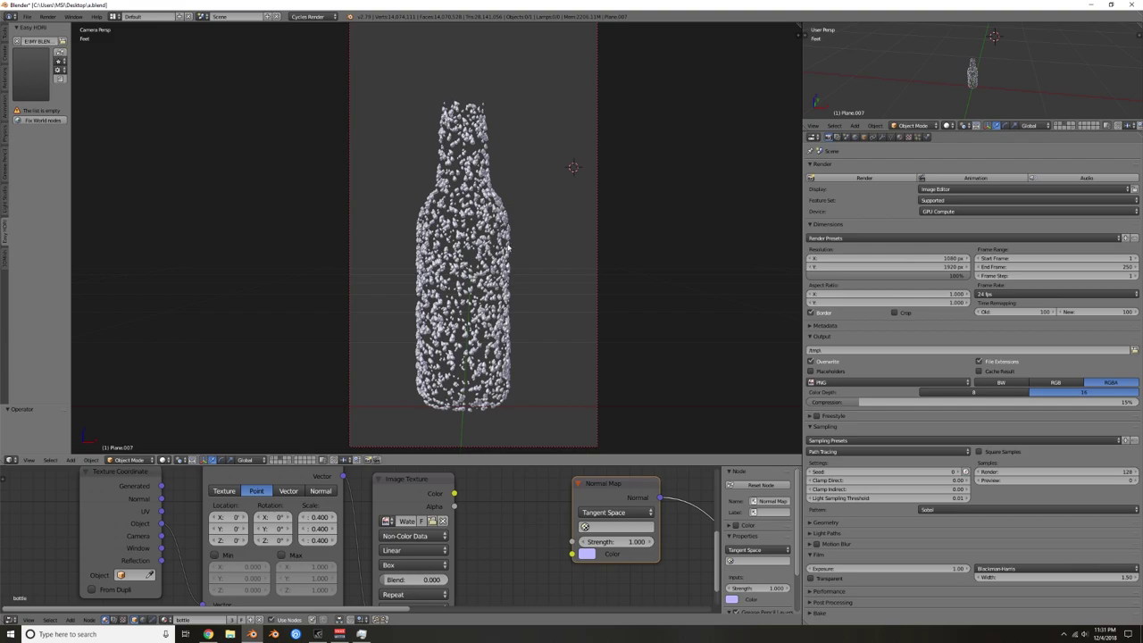
right_click(509, 246)
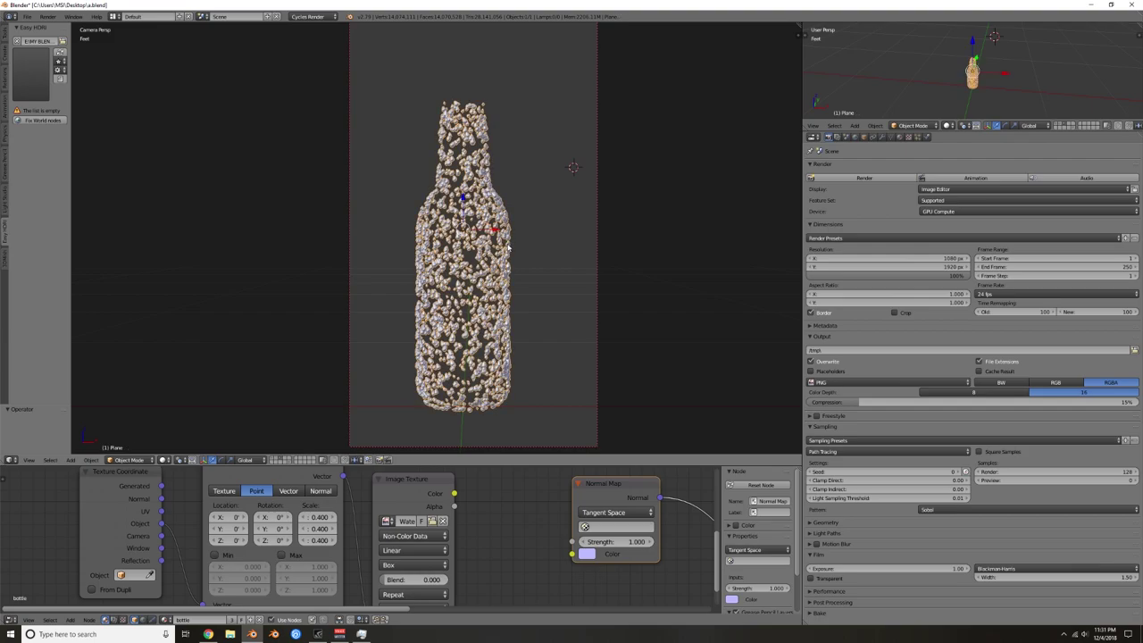
Step: Replace the droplet mesh's Subsurf modifier with a Decimate modifier in Collapse mode at a ratio of 0.05
left_click(881, 139)
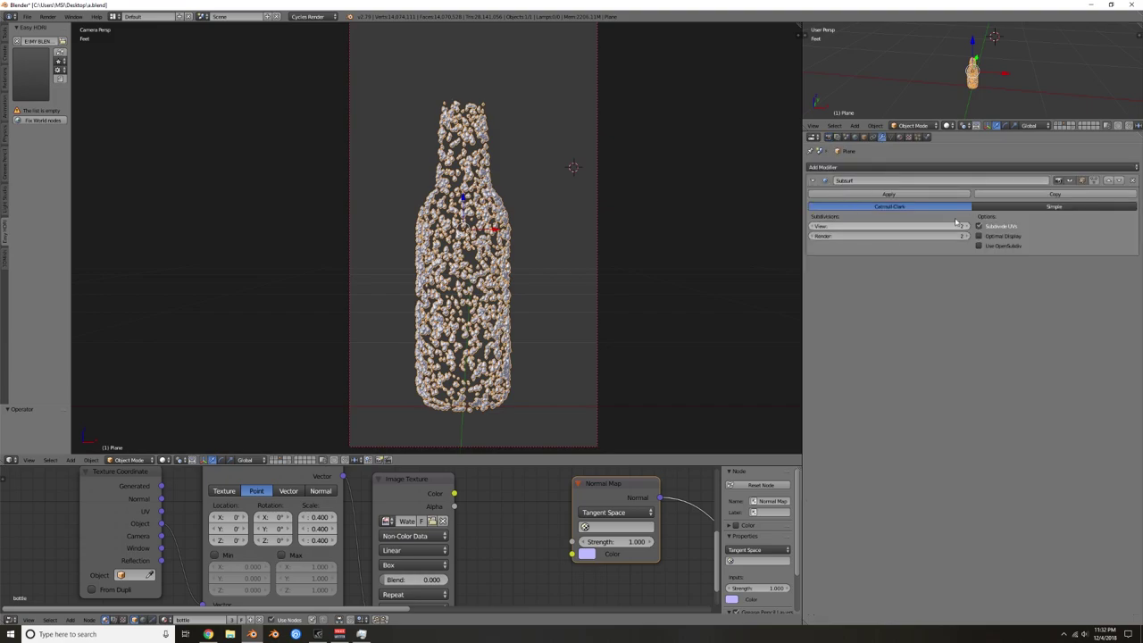
left_click(1131, 181)
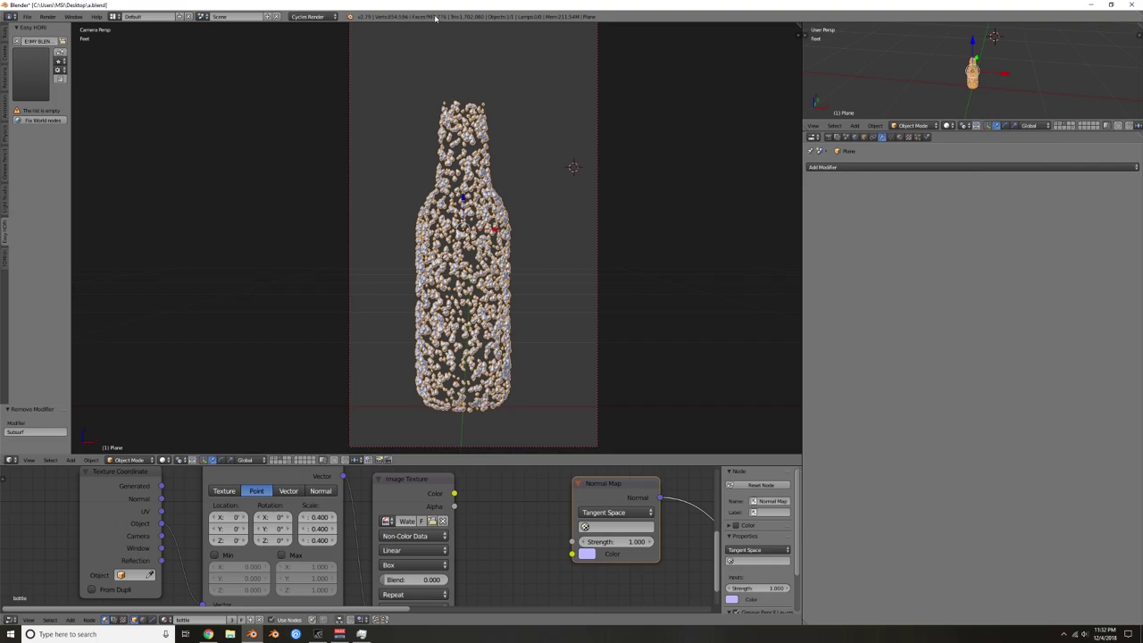
left_click(941, 167)
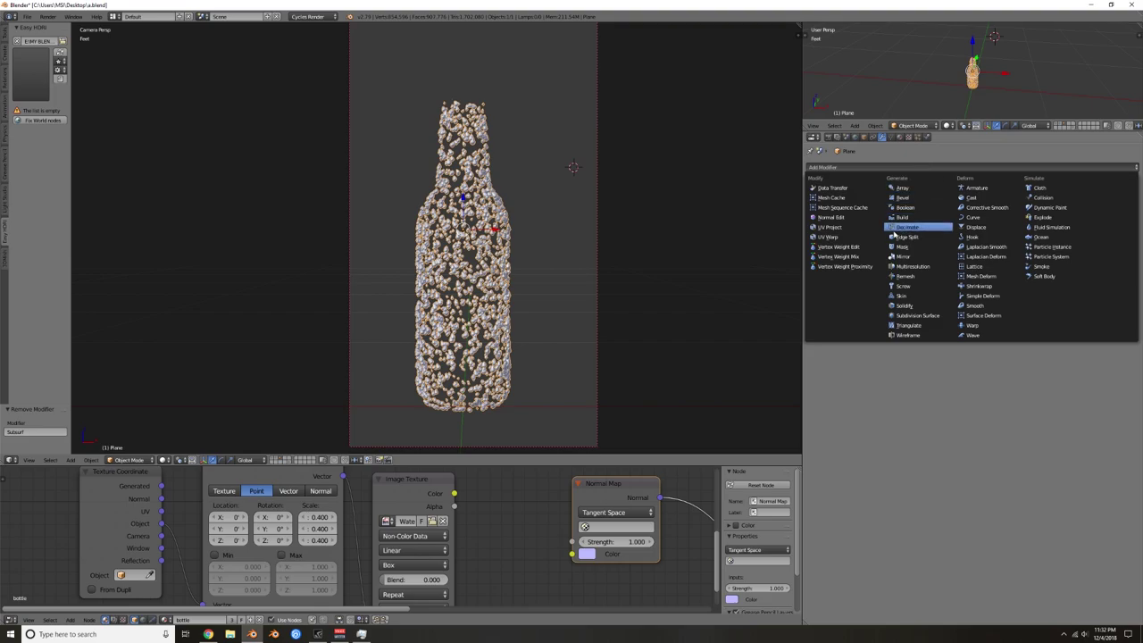
left_click(908, 230)
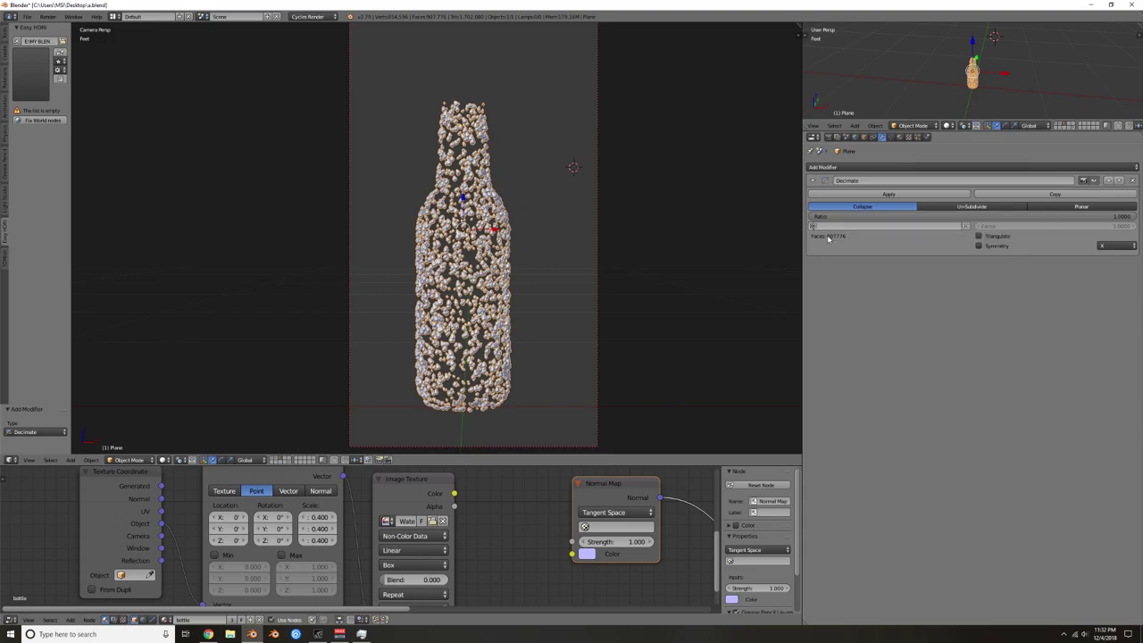
left_click(908, 217)
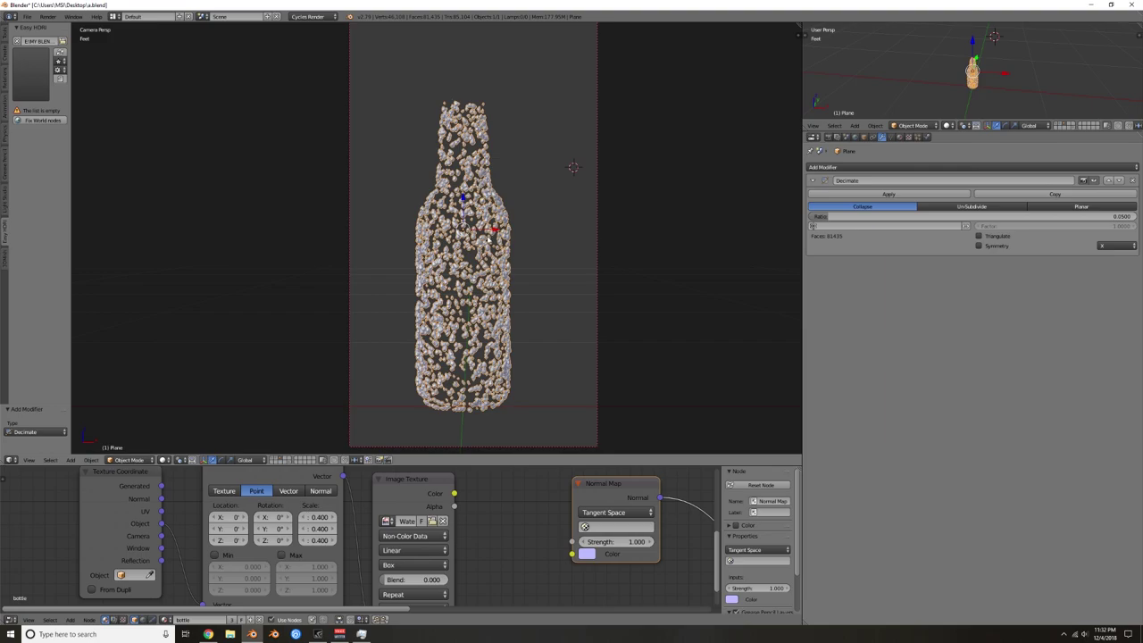
scroll(488, 239, "up", 8)
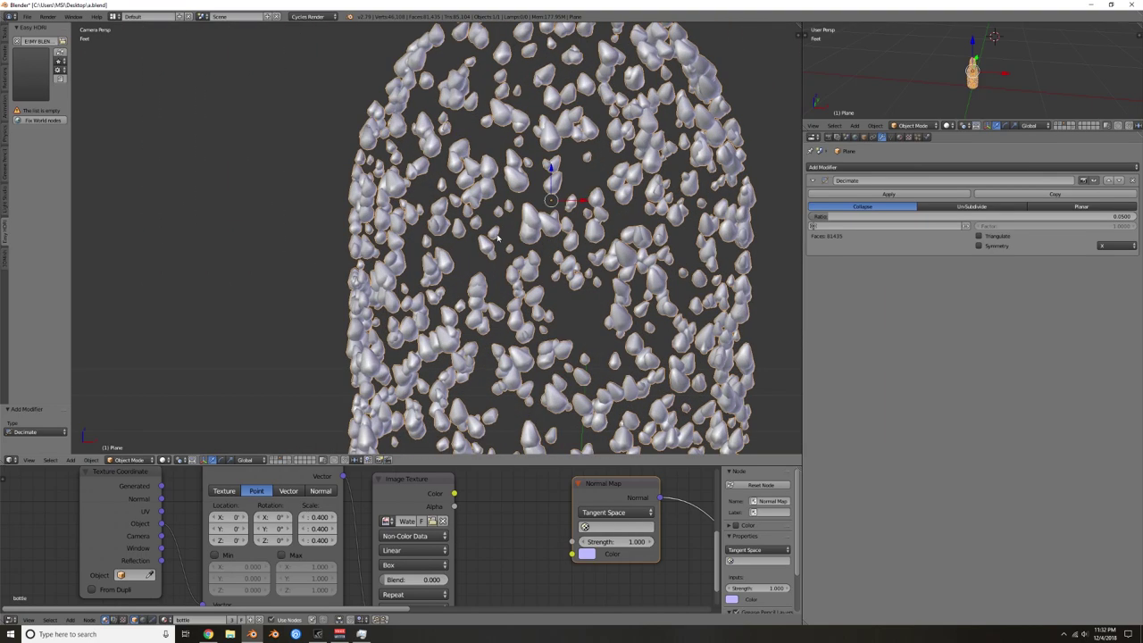
scroll(498, 237, "down", 5)
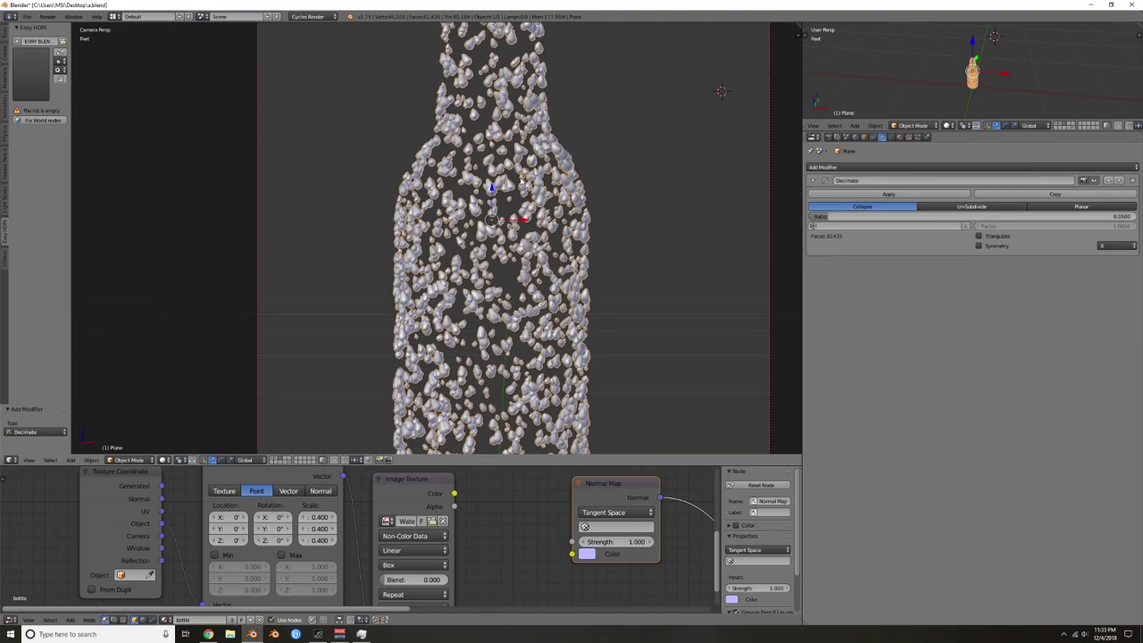
scroll(505, 147, "up", 4)
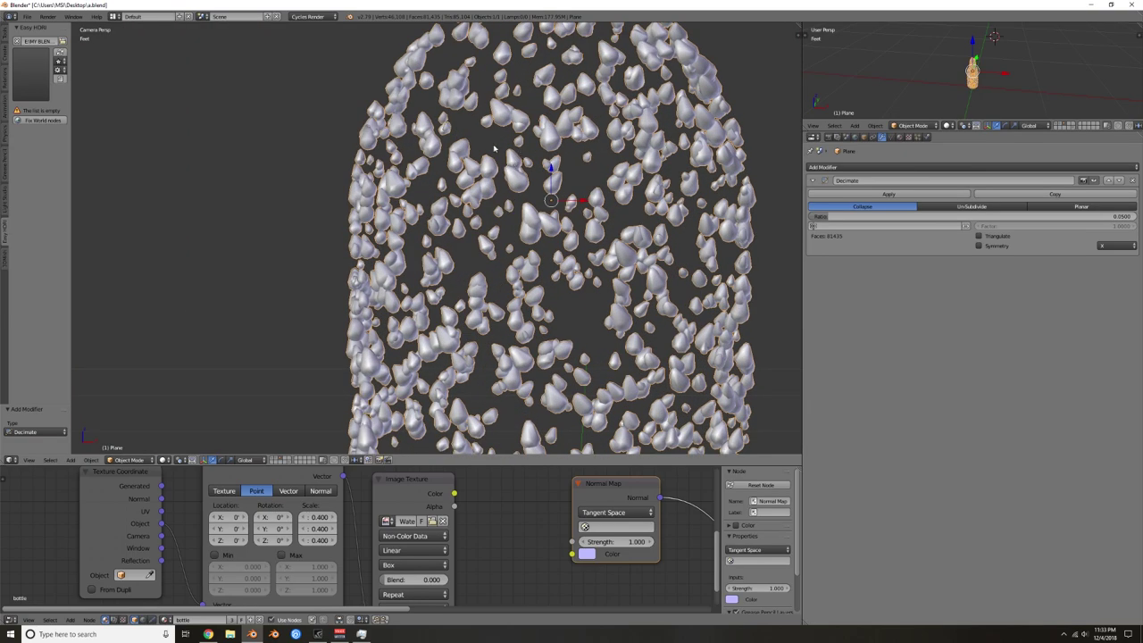
scroll(505, 144, "down", 4)
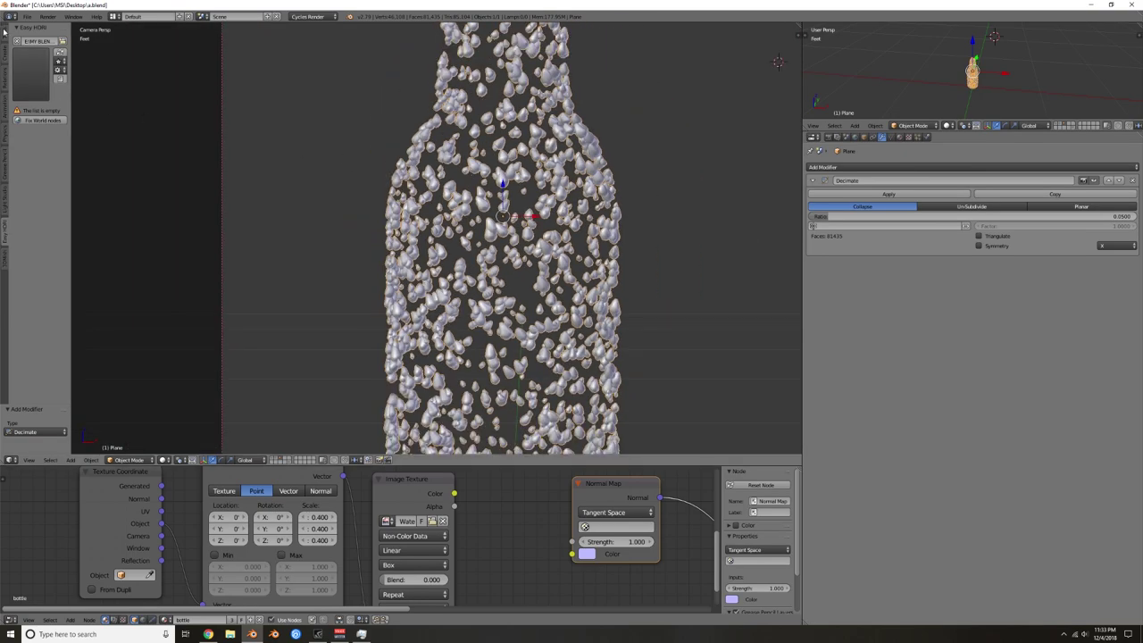
Step: Apply smooth shading to the decimated droplet mesh
left_click(4, 30)
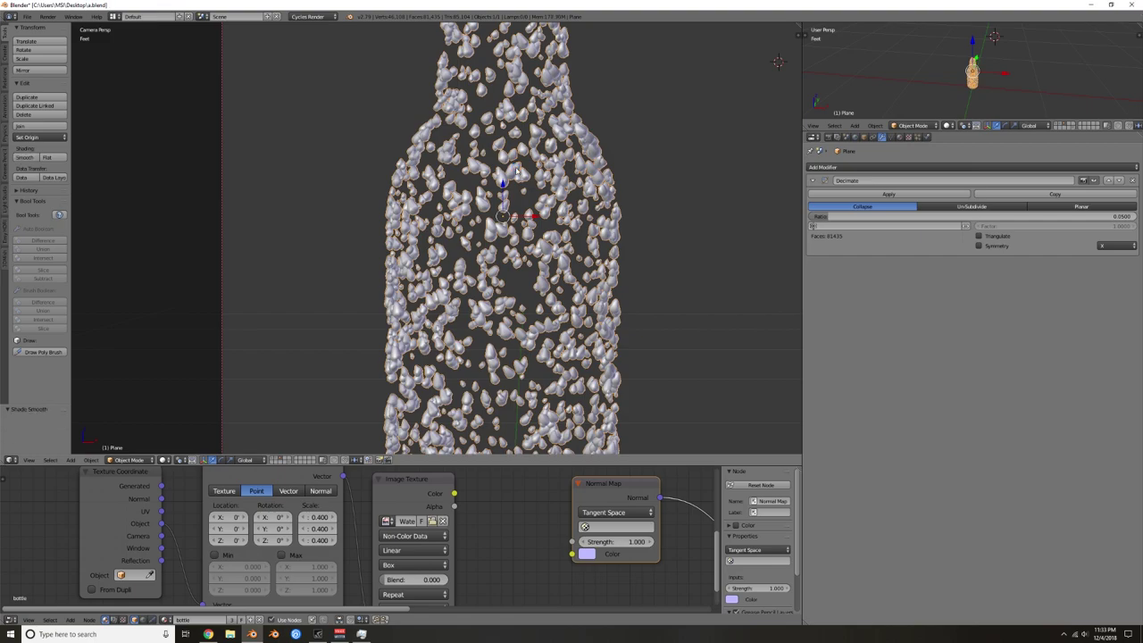
scroll(528, 175, "up", 2)
scroll(529, 175, "down", 2)
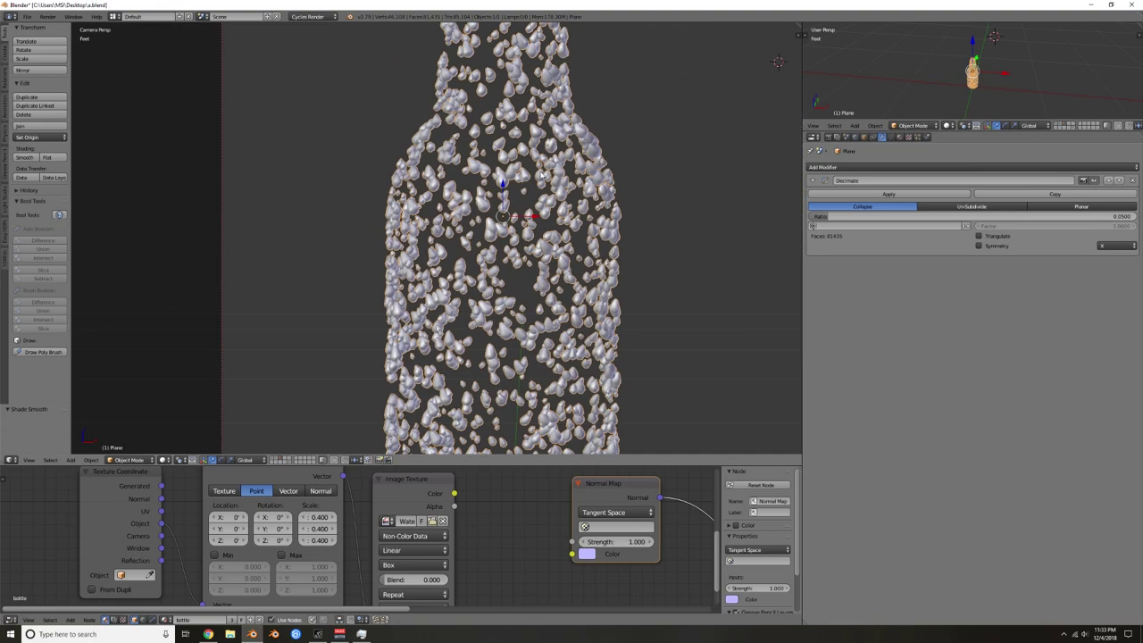
left_click(893, 194)
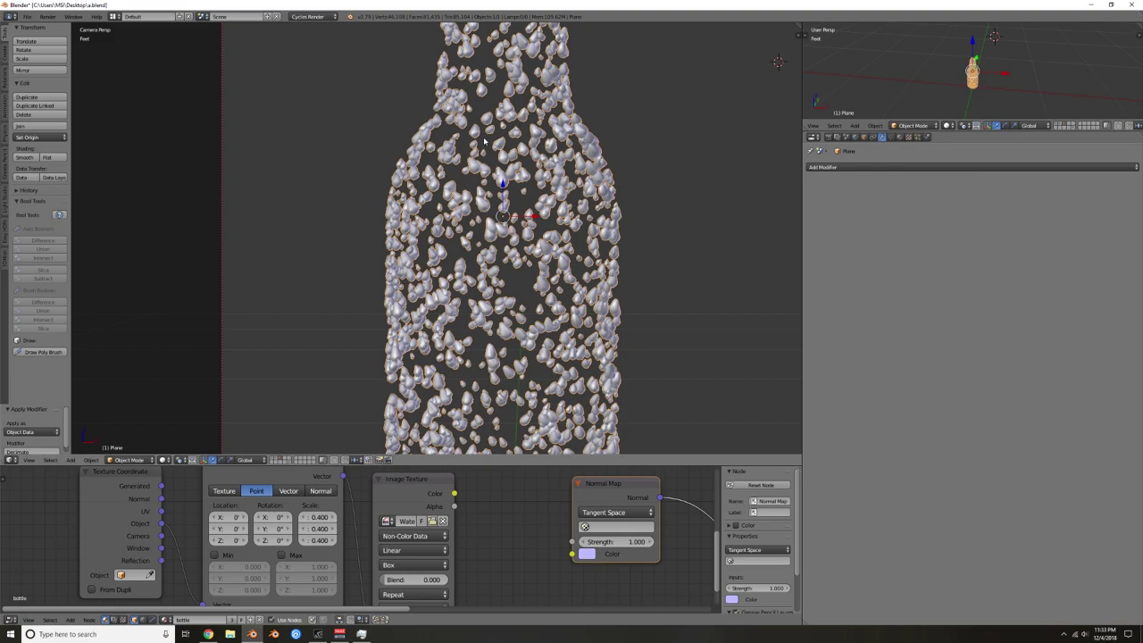
scroll(495, 134, "down", 5)
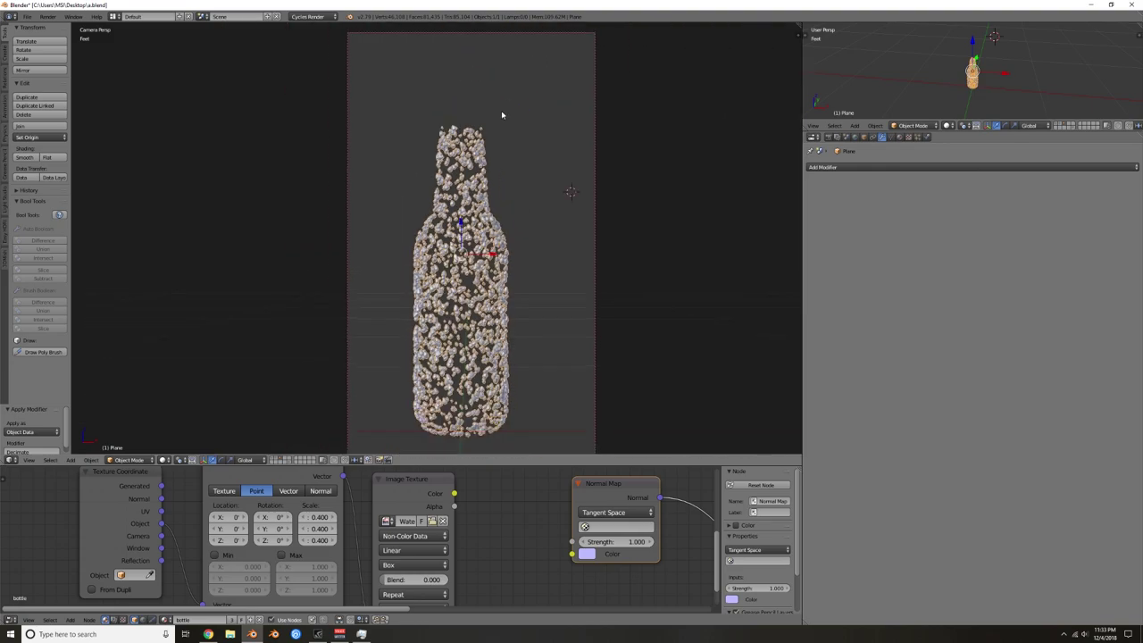
middle_click_drag(495, 150, 495, 143, "shift")
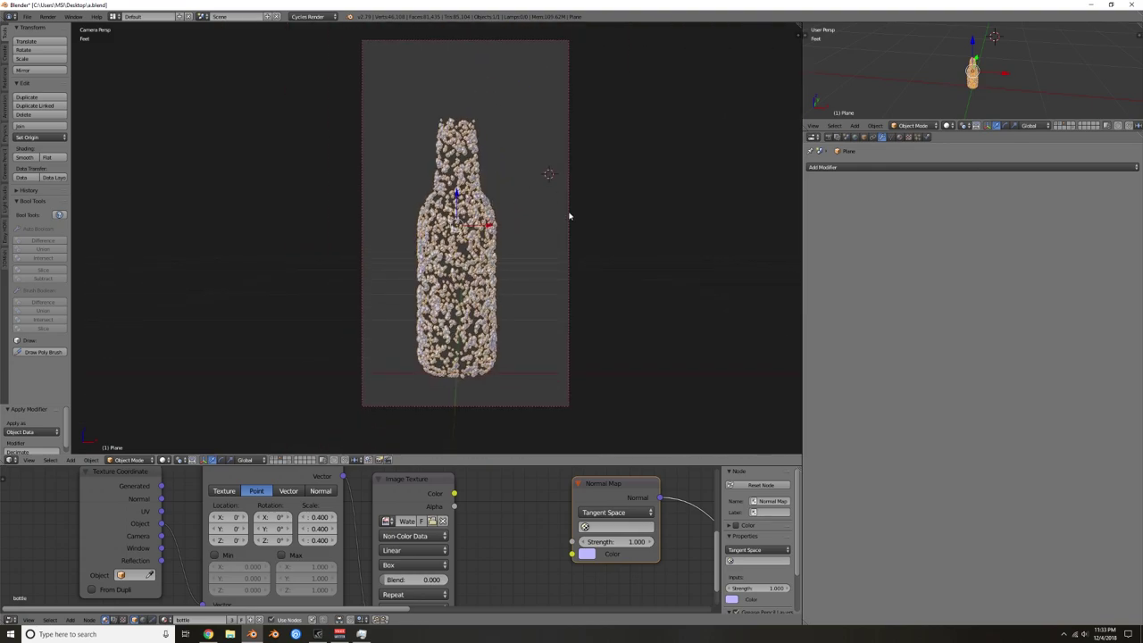
key("g")
key("x")
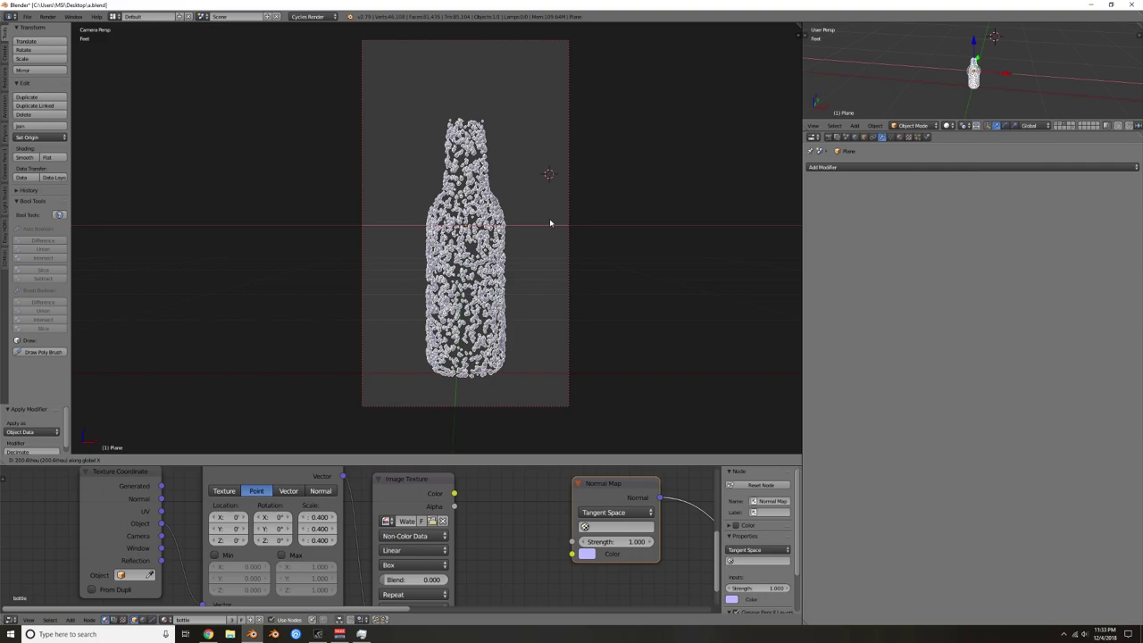
left_click(550, 222)
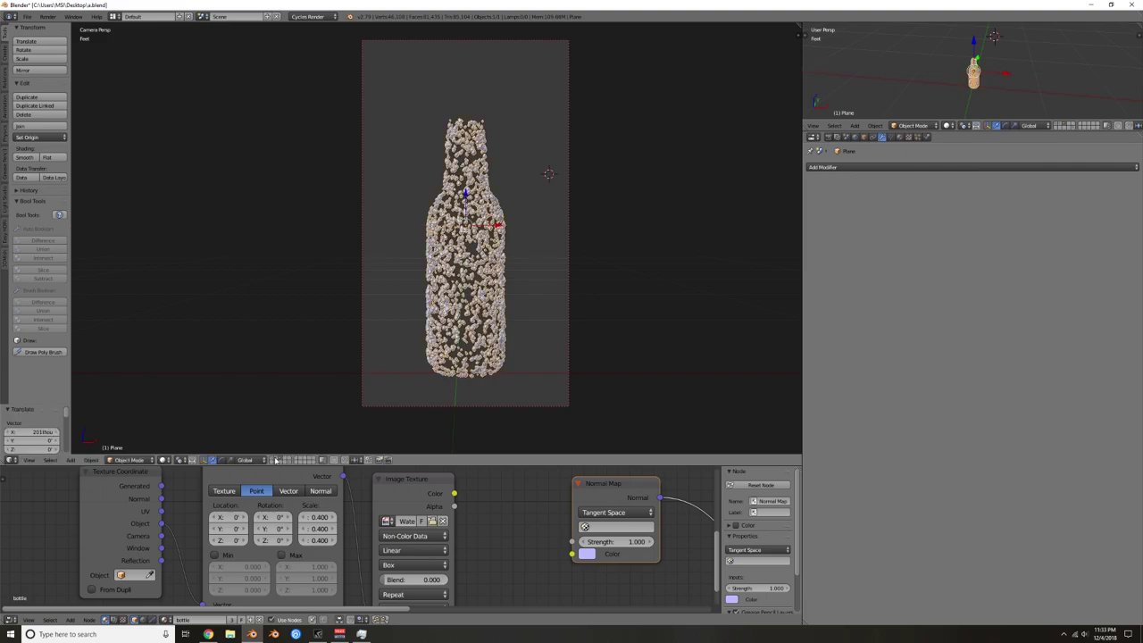
left_click(276, 459, "shift")
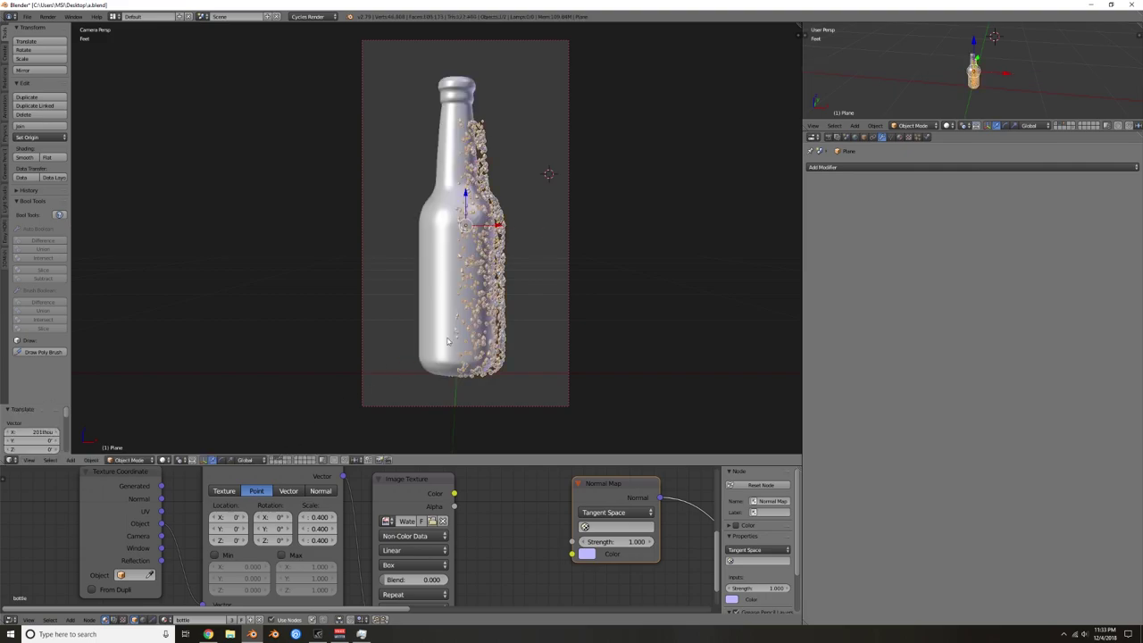
key("ctrl+z")
key("ctrl+z")
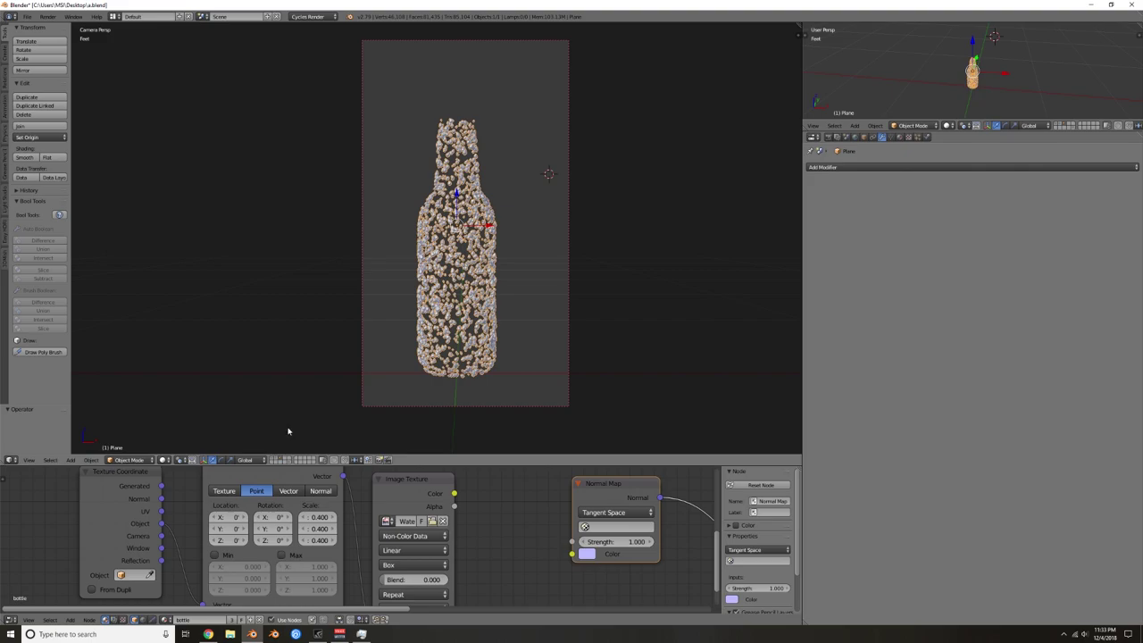
left_click(274, 458)
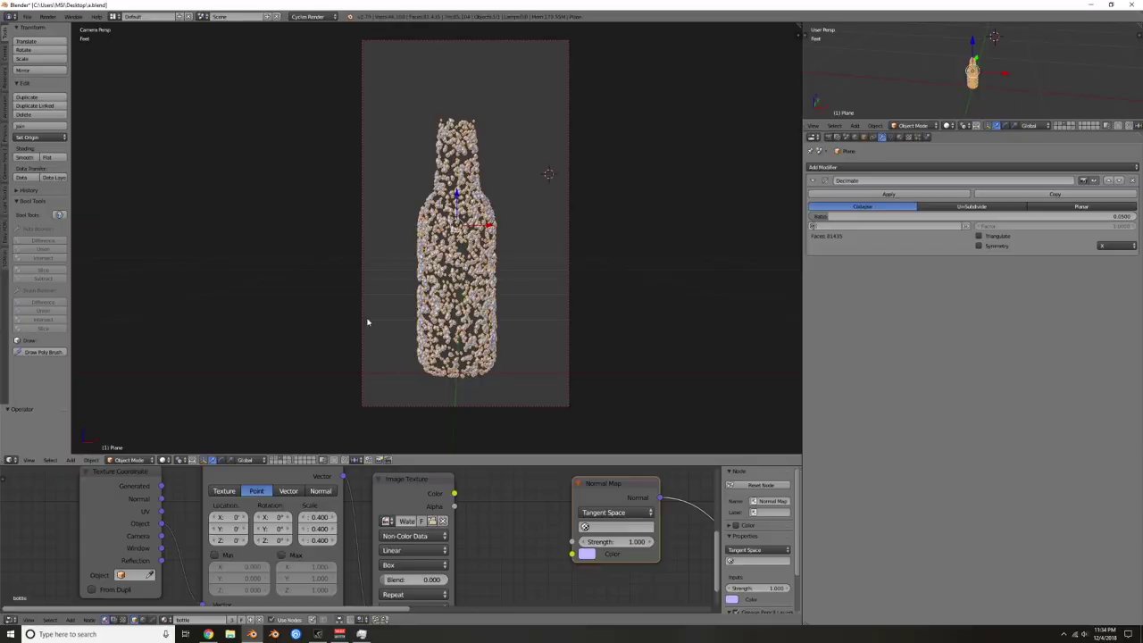
Step: Show the bottle and backdrop layers together with the droplets, and move the camera about -163 thou along X
left_click(276, 459, "shift")
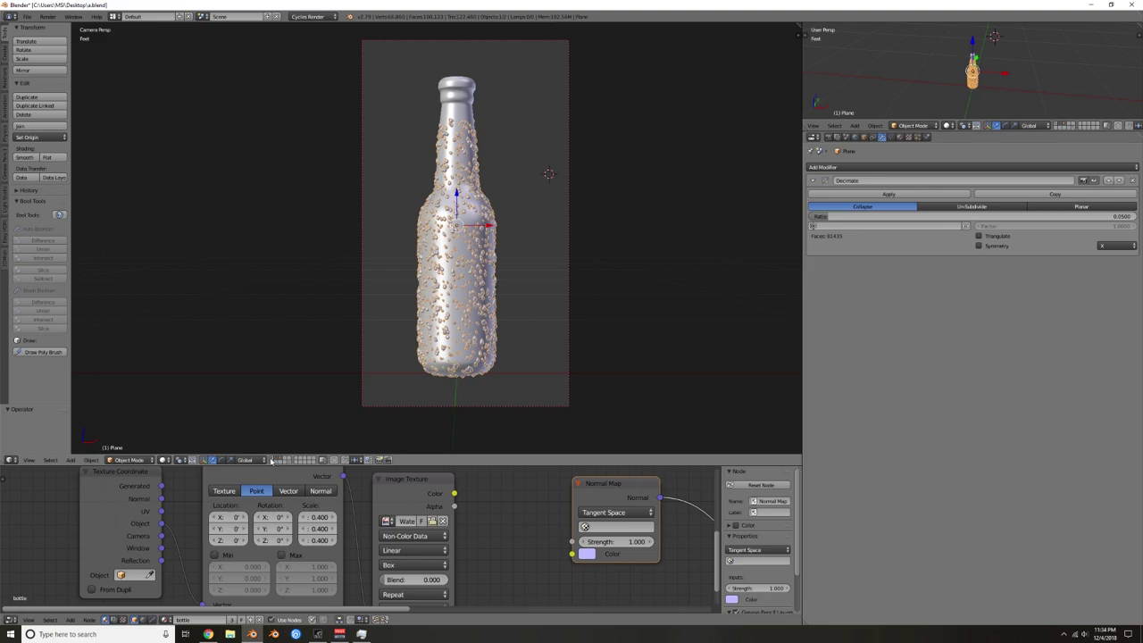
left_click(273, 459, "shift")
right_click(567, 388)
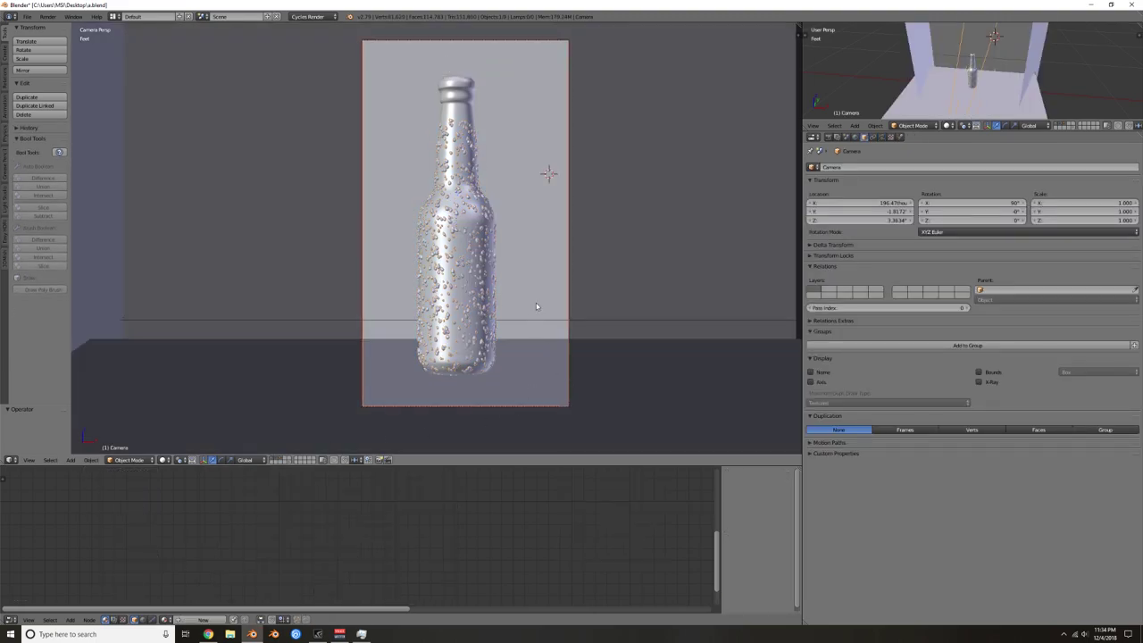
key("g")
key("x")
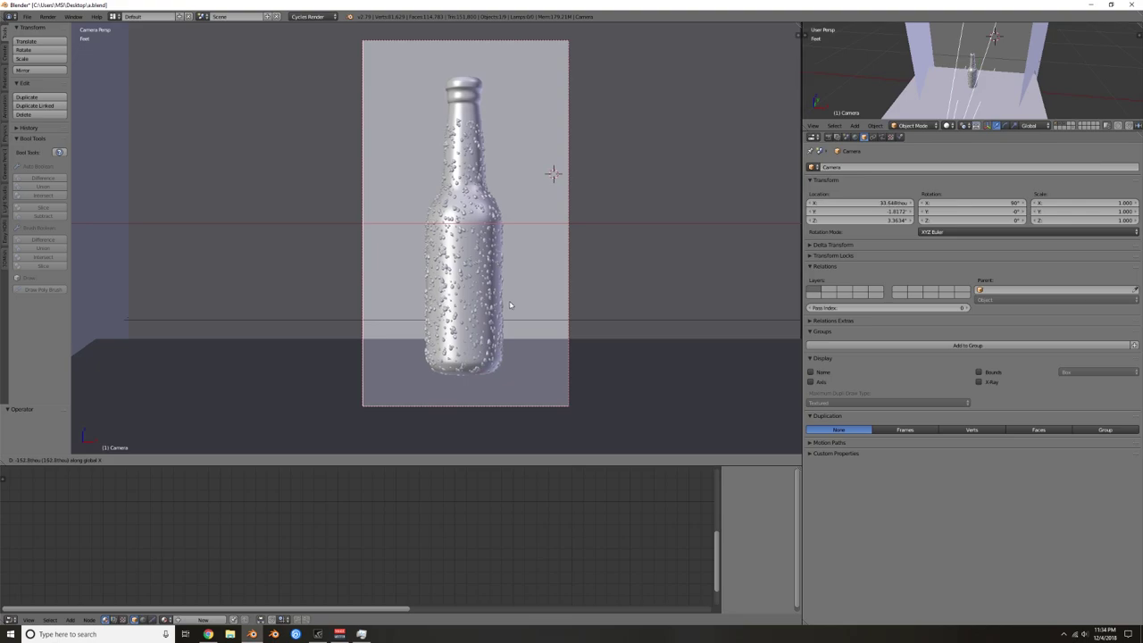
left_click(510, 305)
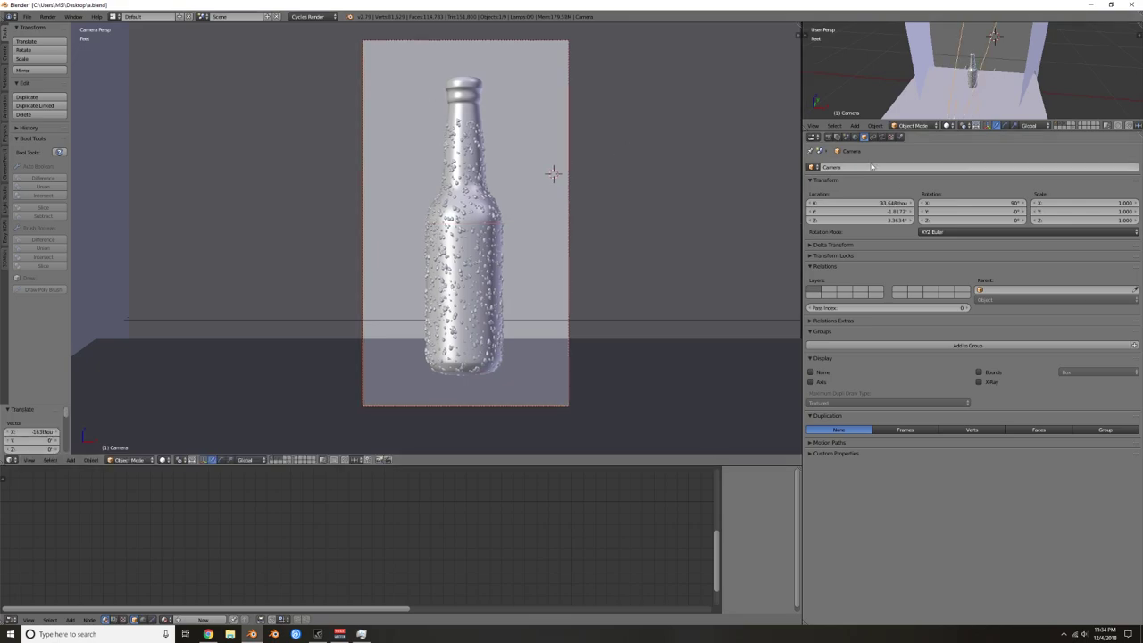
Step: Enable the Center and Thirds composition guides for the camera
left_click(881, 138)
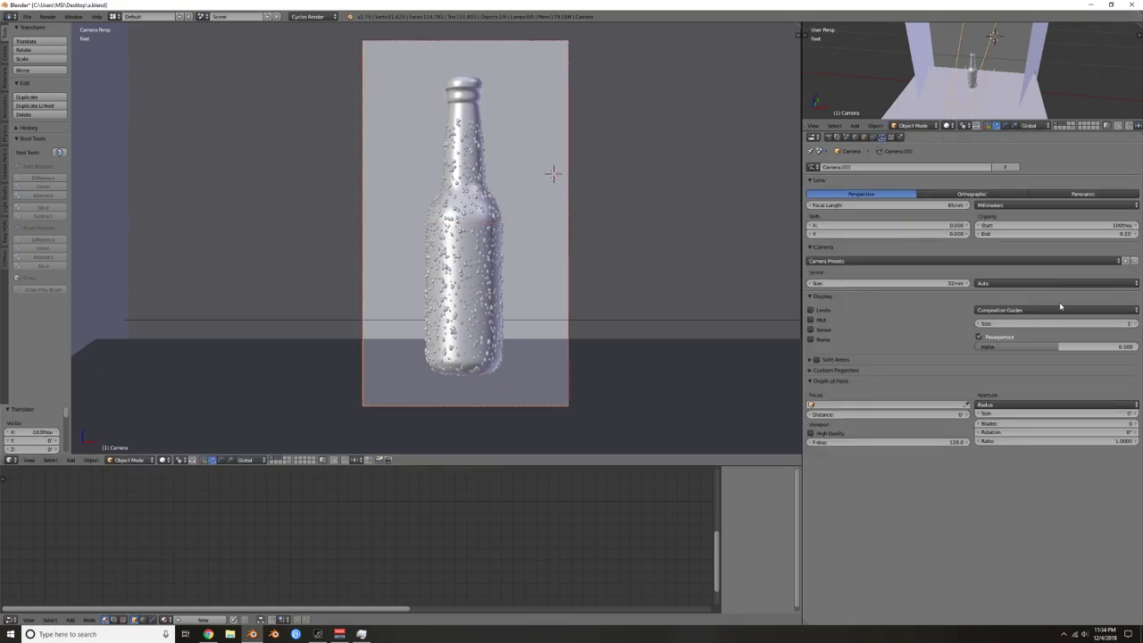
left_click(1026, 310)
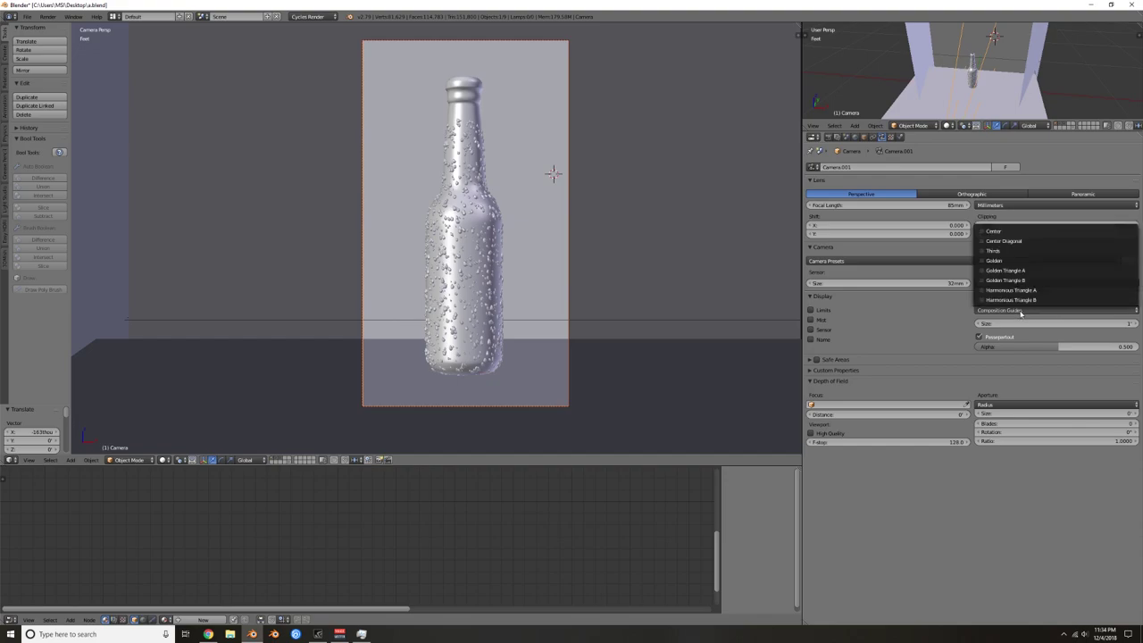
left_click(980, 233)
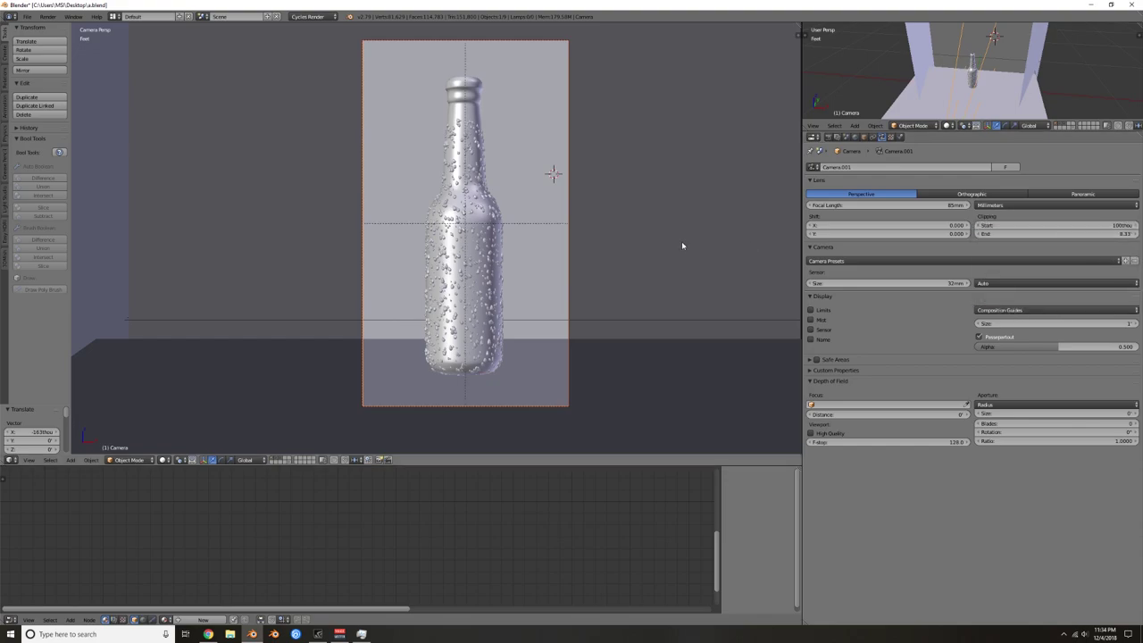
left_click(989, 311)
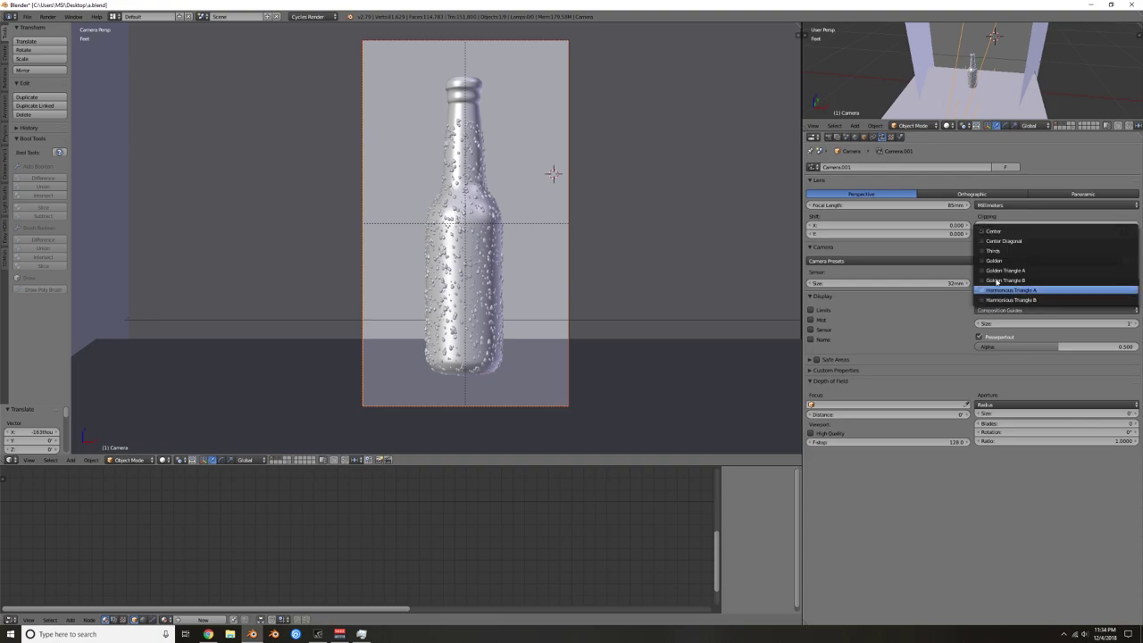
left_click(982, 252)
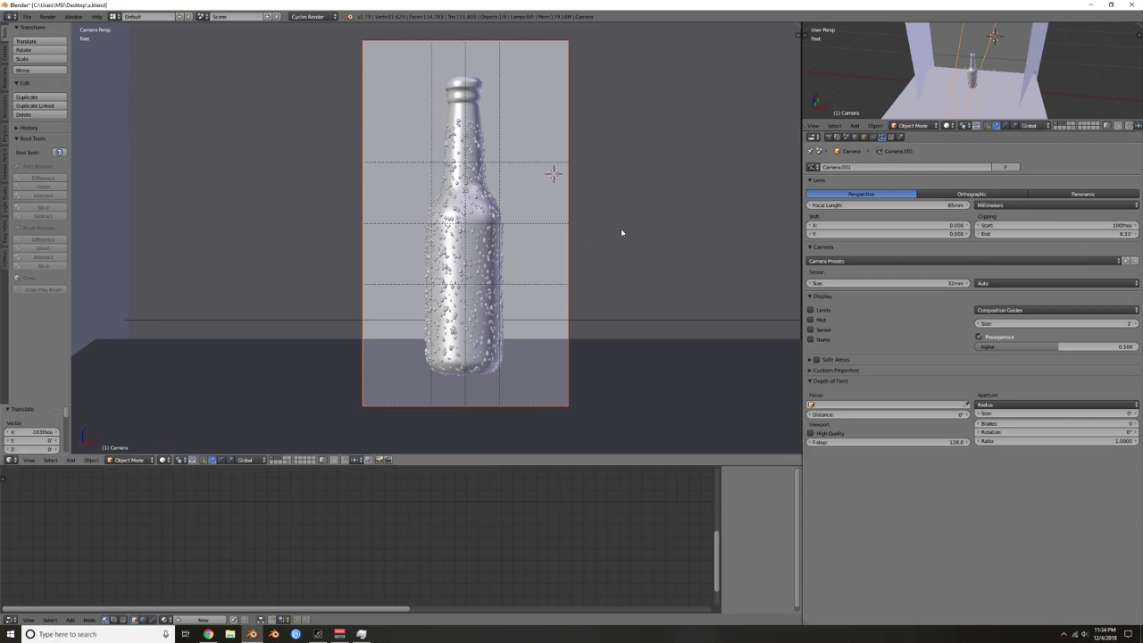
Step: Move the camera about -38.6 thou along X to center the bottle in frame, and display the camera's transform values
key("g")
key("x")
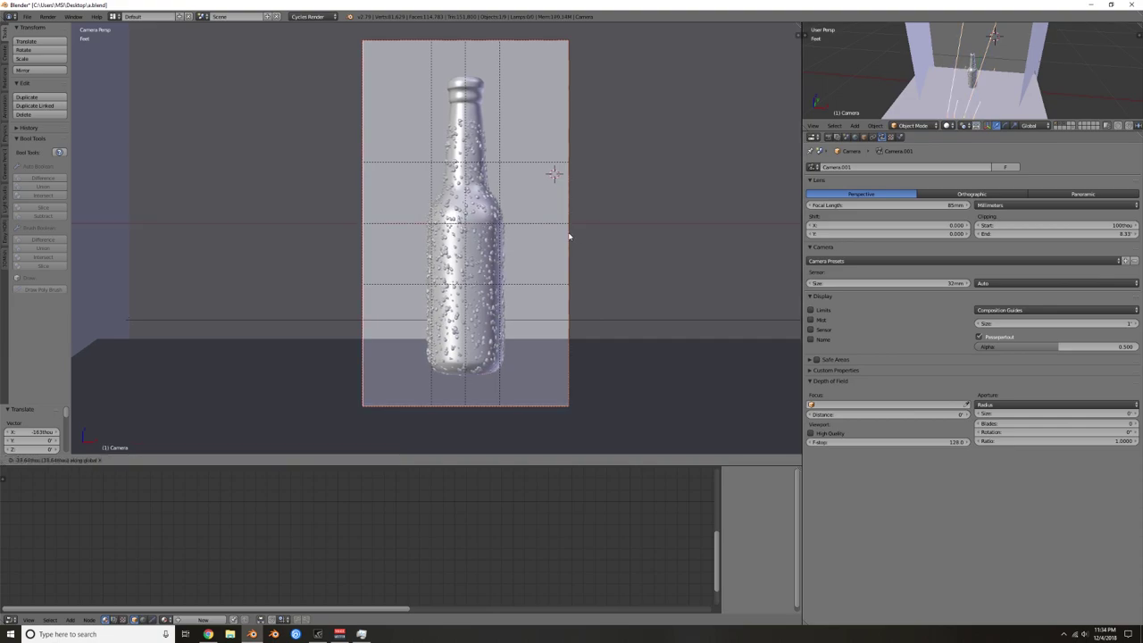
left_click(601, 285)
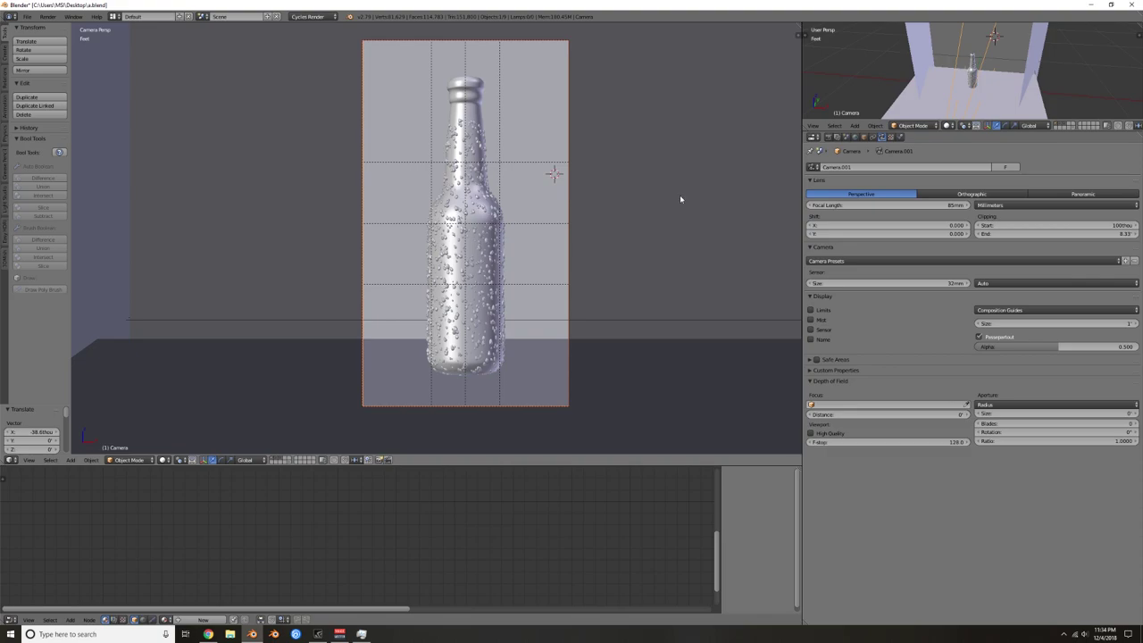
key("n")
scroll(740, 236, "up", 5)
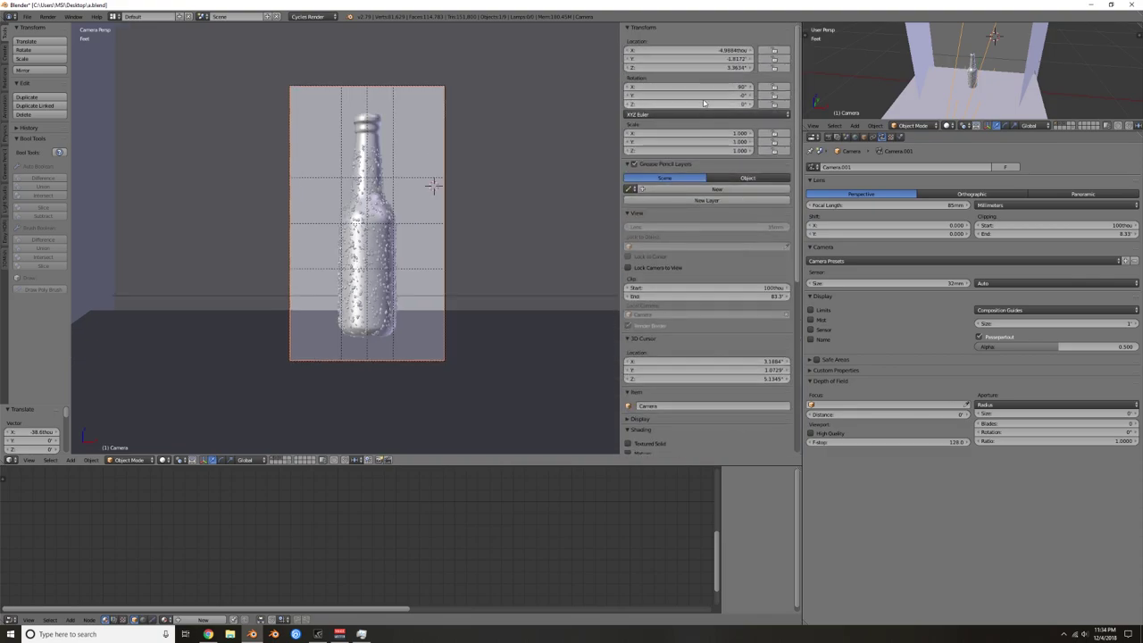
left_click_drag(698, 99, 698, 91)
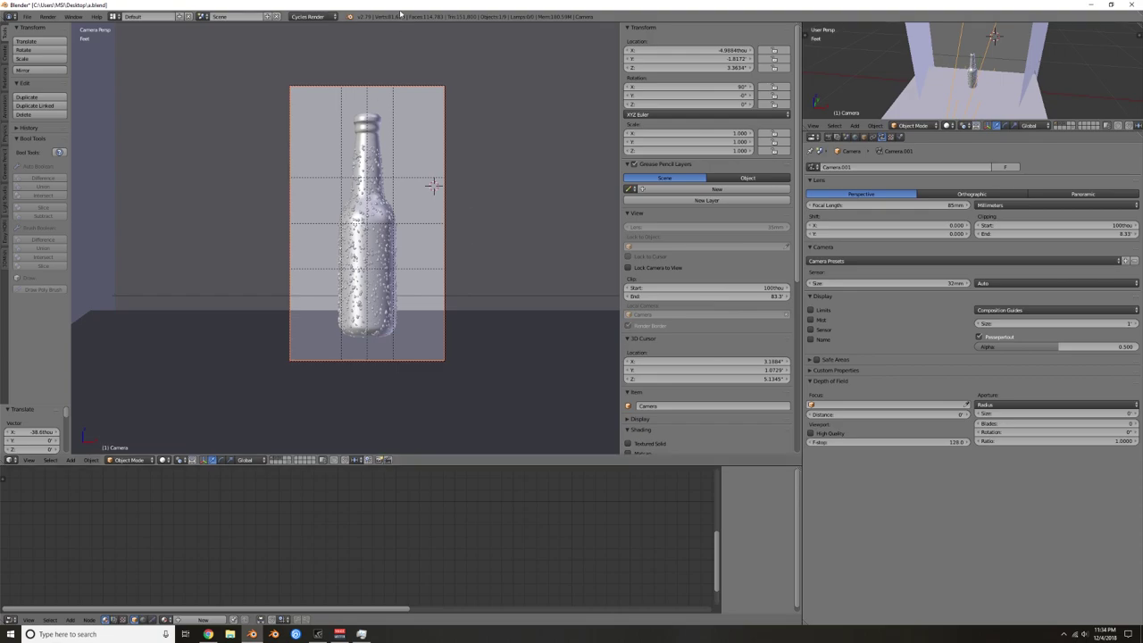
Step: Turn off the camera's Center and Thirds composition guides
left_click(1027, 310)
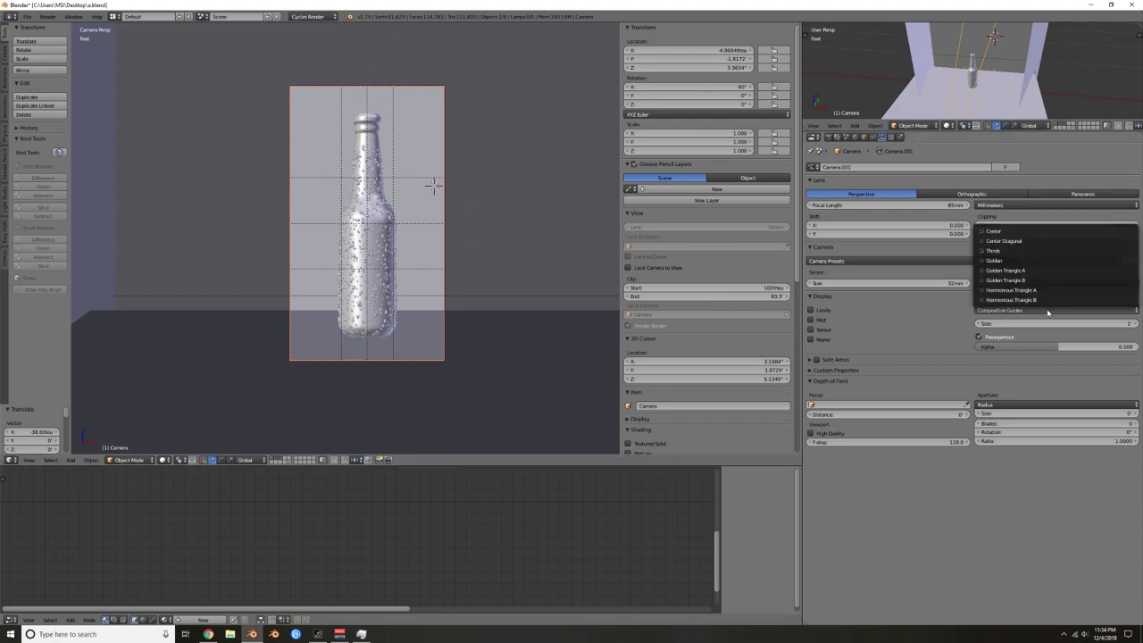
left_click(982, 236)
left_click(989, 310)
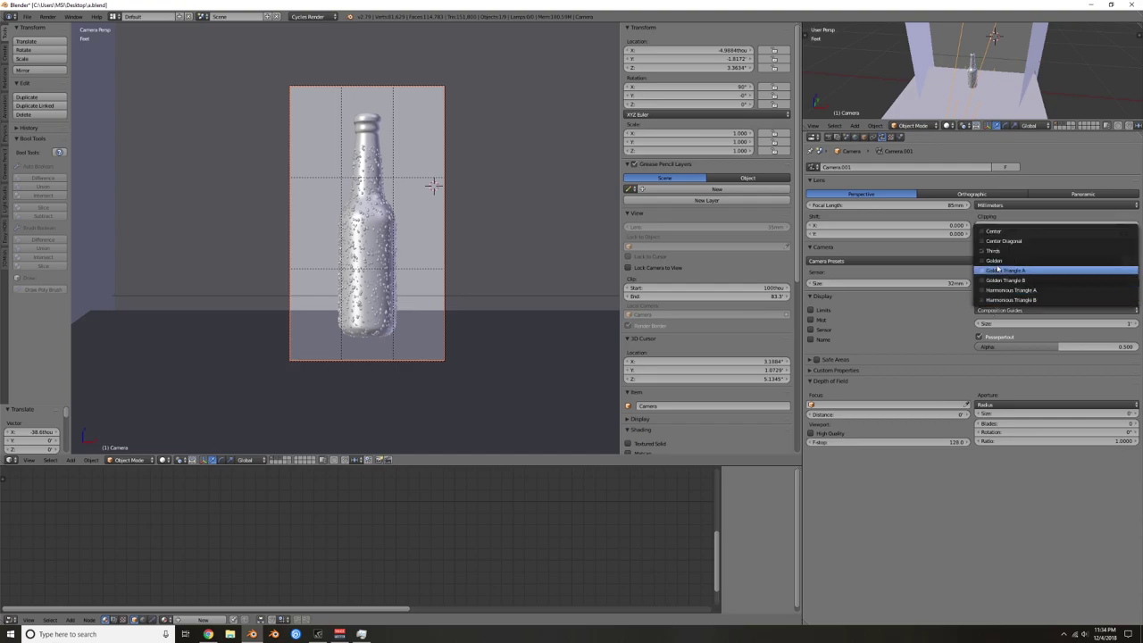
left_click(983, 254)
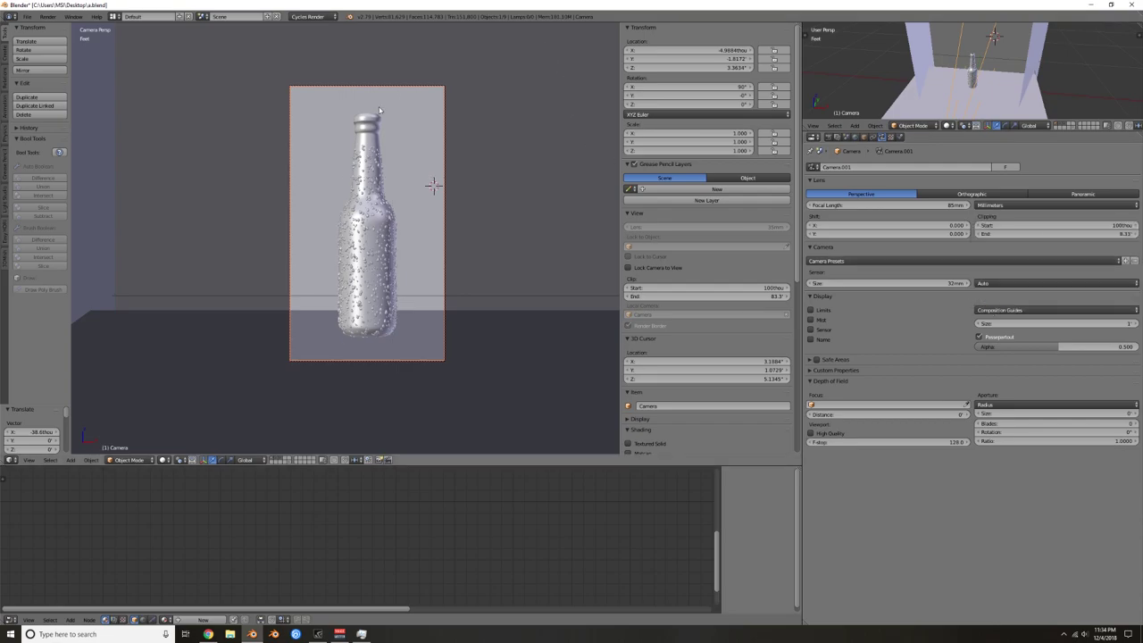
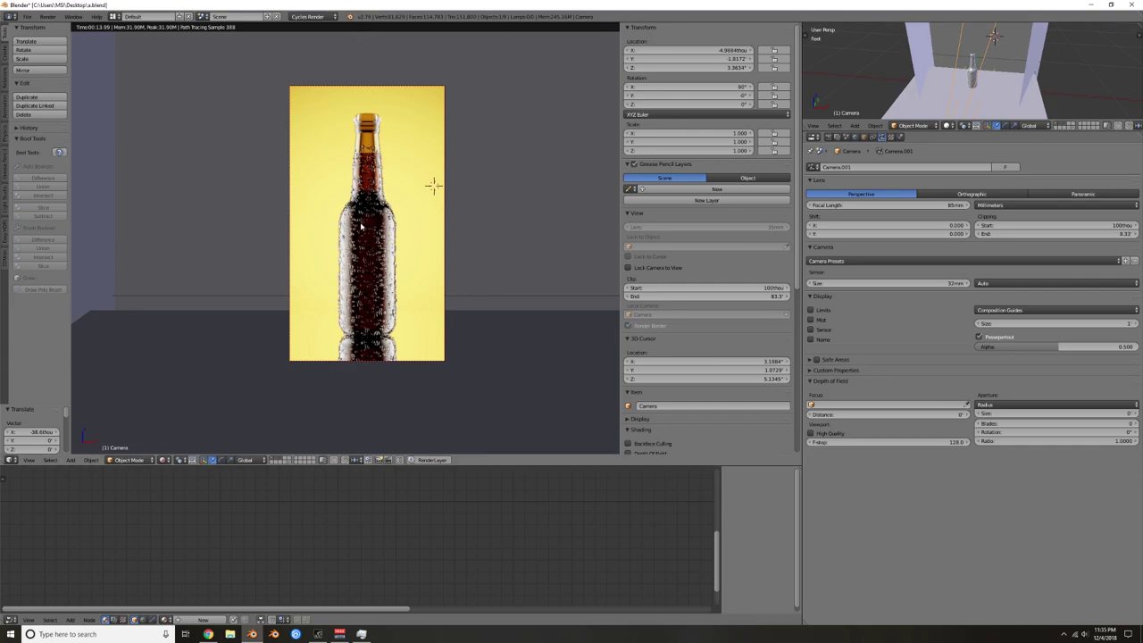
Step: Leave the rendered preview and open the water droplet mesh for editing in wireframe, framed on the bottle neck
key("shift+z")
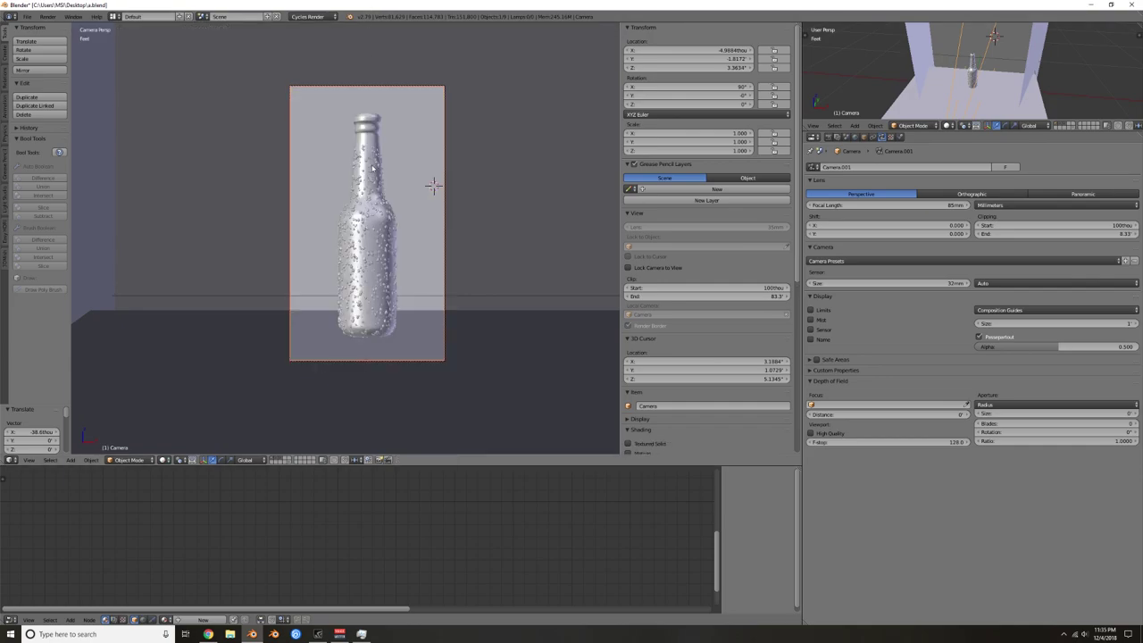
scroll(412, 141, "up", 5)
middle_click_drag(412, 143, 400, 329, "shift")
key("z")
scroll(385, 214, "up", 3)
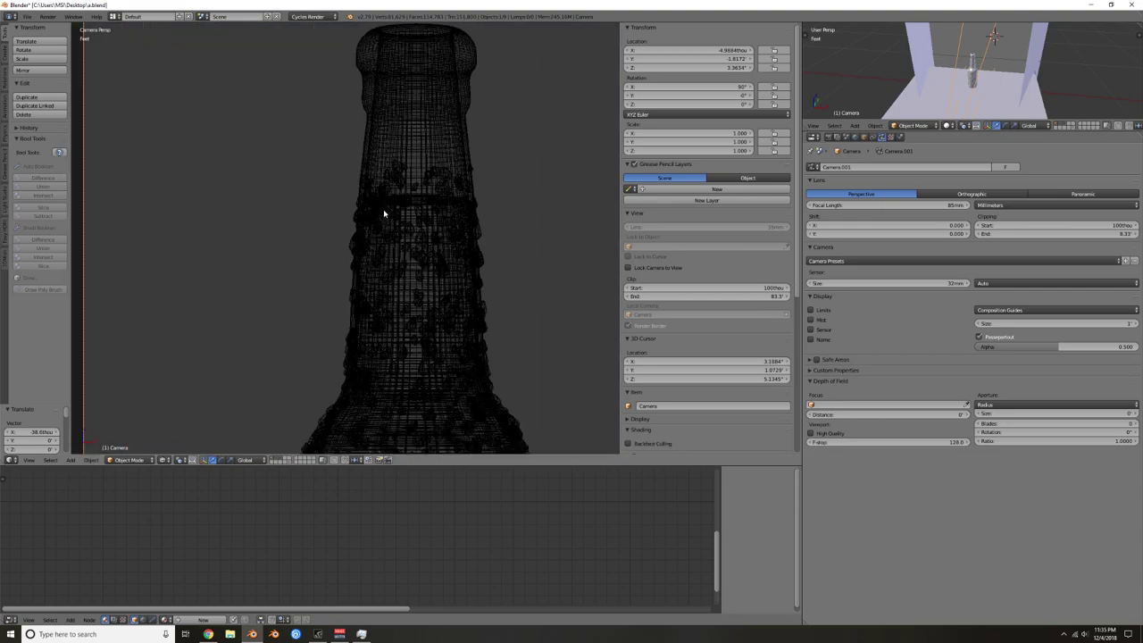
key("z")
right_click(402, 169)
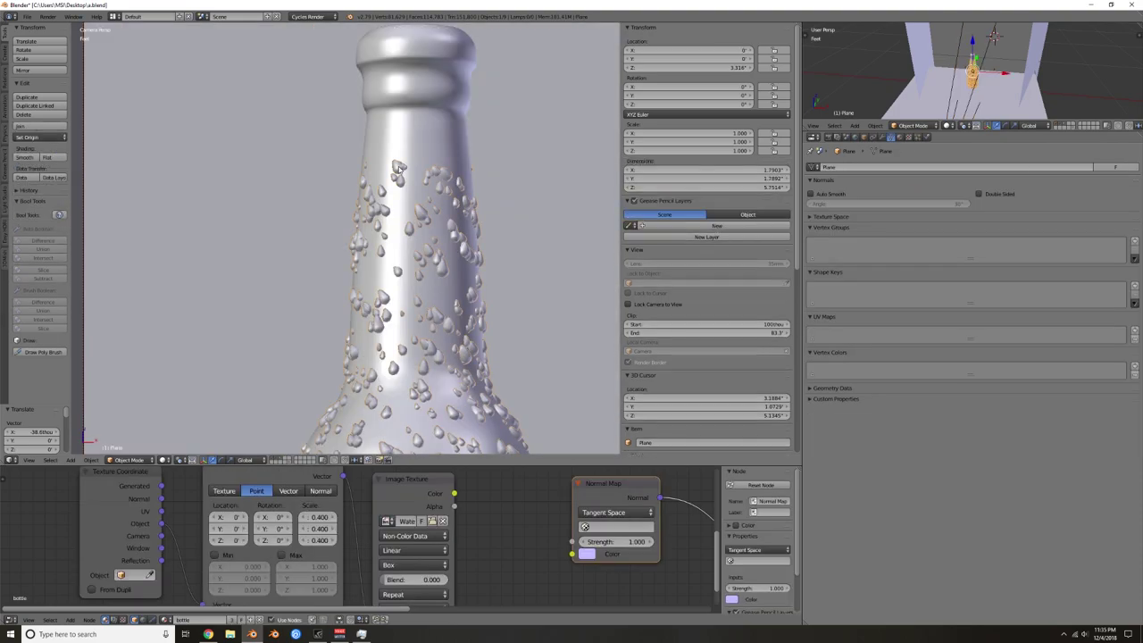
key("z")
key("z")
key("Tab")
key("z")
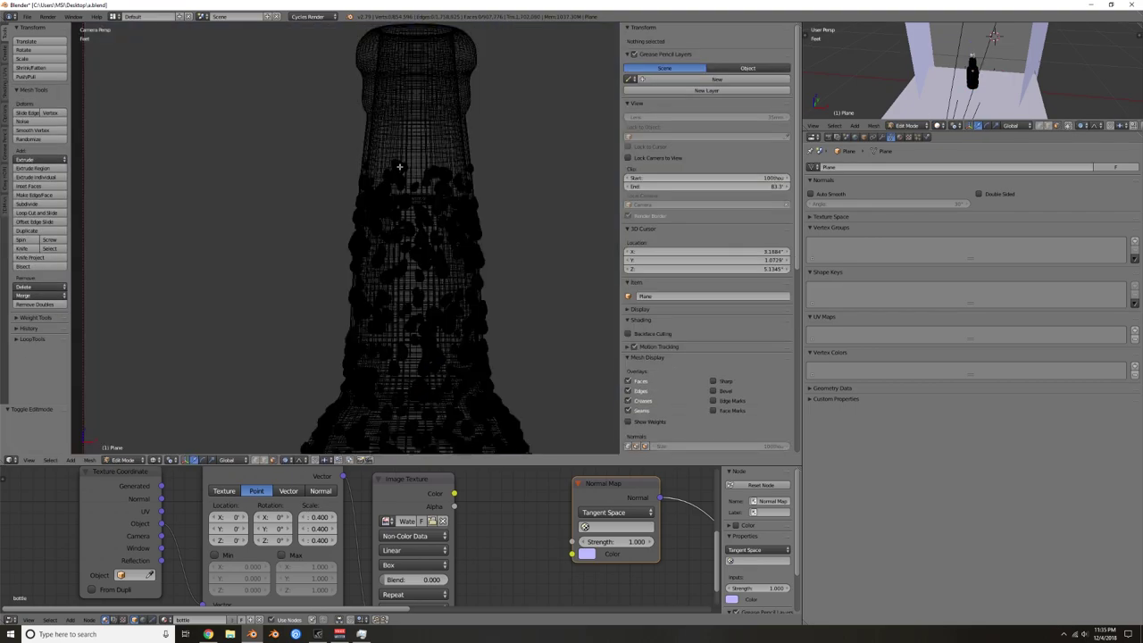
Step: Select the topmost whole droplets on the middle and right side of the bottle neck's front as linked geometry
right_click(400, 169)
key("ctrl+l")
key("l")
key("l")
key("l")
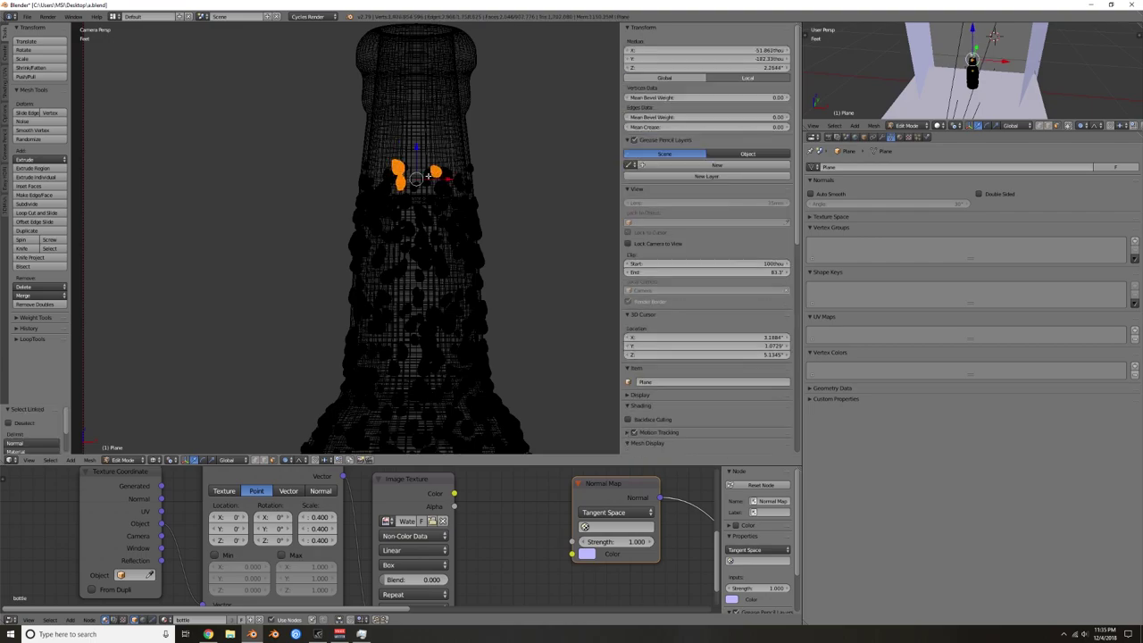
key("l")
key("l")
key("l")
right_click(465, 187, "shift")
key("ctrl+l")
key("l")
key("l")
key("l")
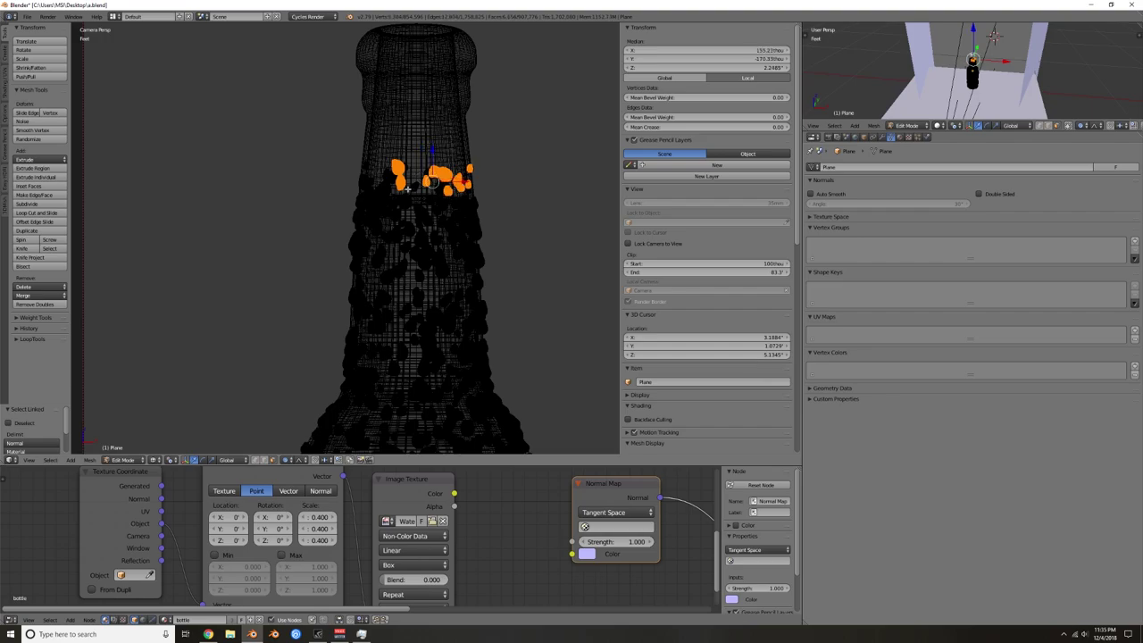
Step: Add the topmost linked droplets on the left side of the neck's front to the selection
right_click(374, 182, "shift")
key("ctrl+l")
key("l")
key("l")
key("l")
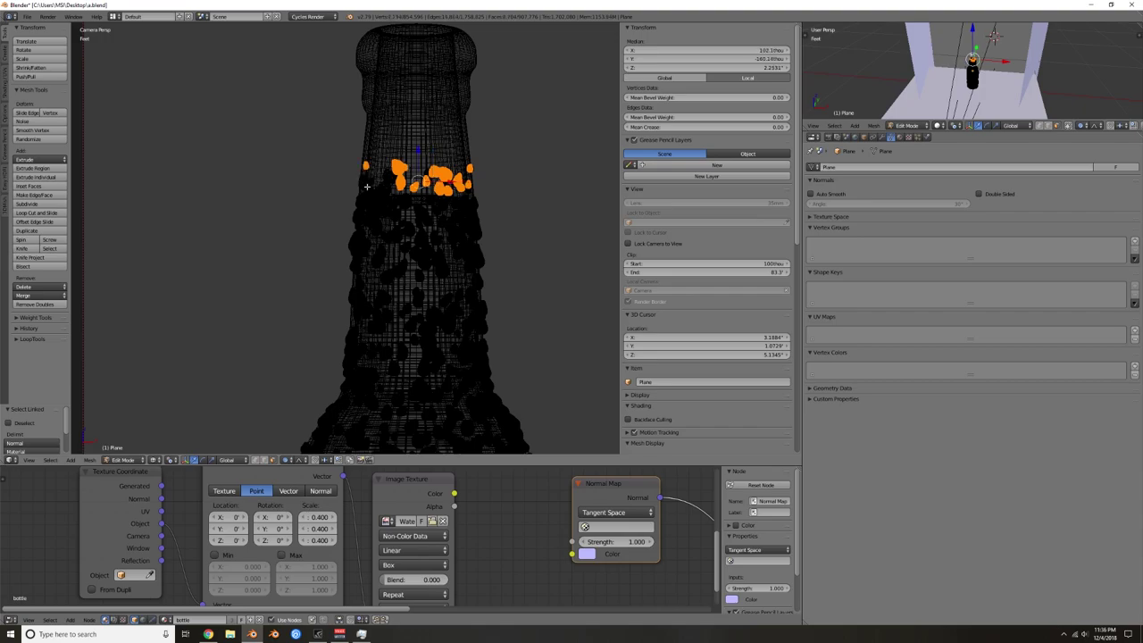
right_click(368, 188, "shift")
key("ctrl+l")
key("l")
Step: Extend the selection with the topmost linked droplets visible from the side of the neck
middle_click_drag(545, 232, 336, 220)
scroll(348, 213, "up", 5)
key("KP_Decimal")
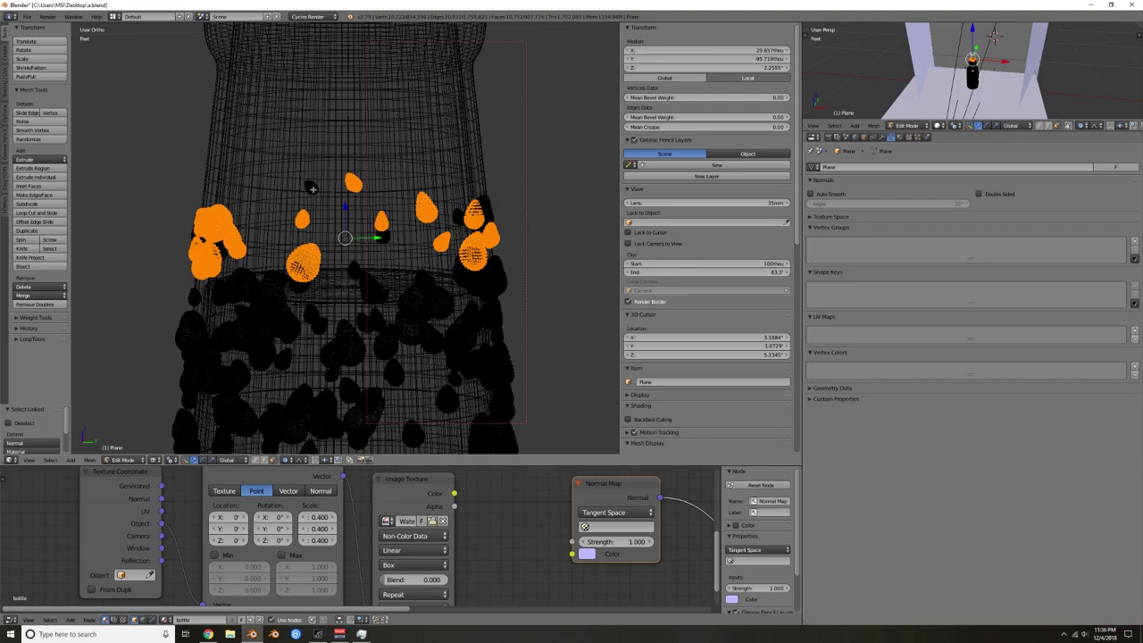
key("l")
key("l")
key("l")
key("l")
key("l")
key("l")
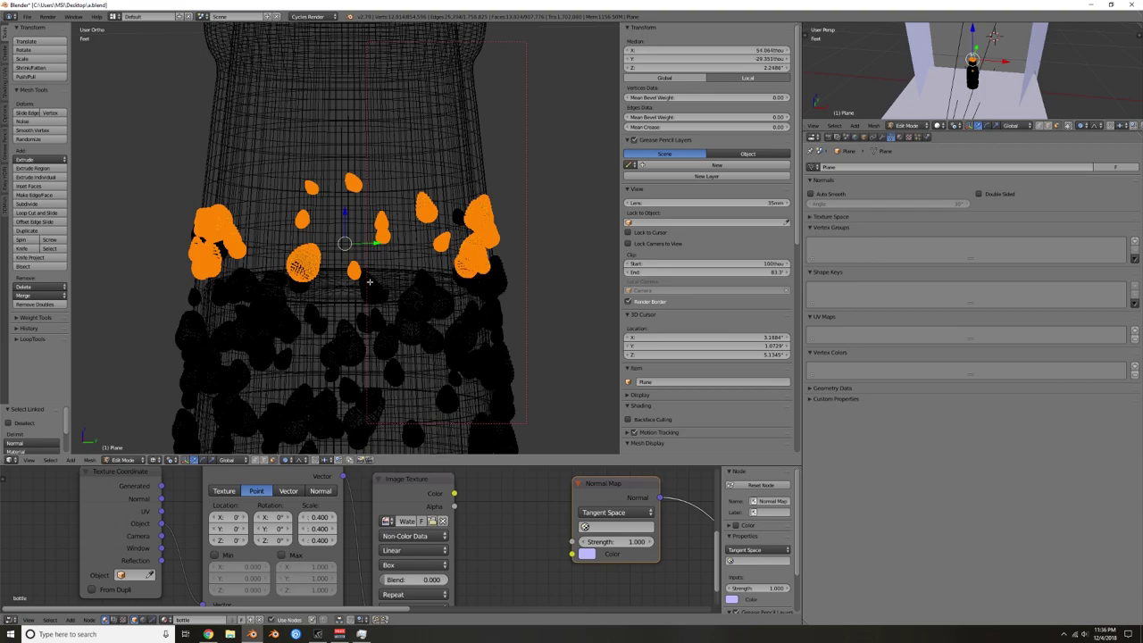
key("l")
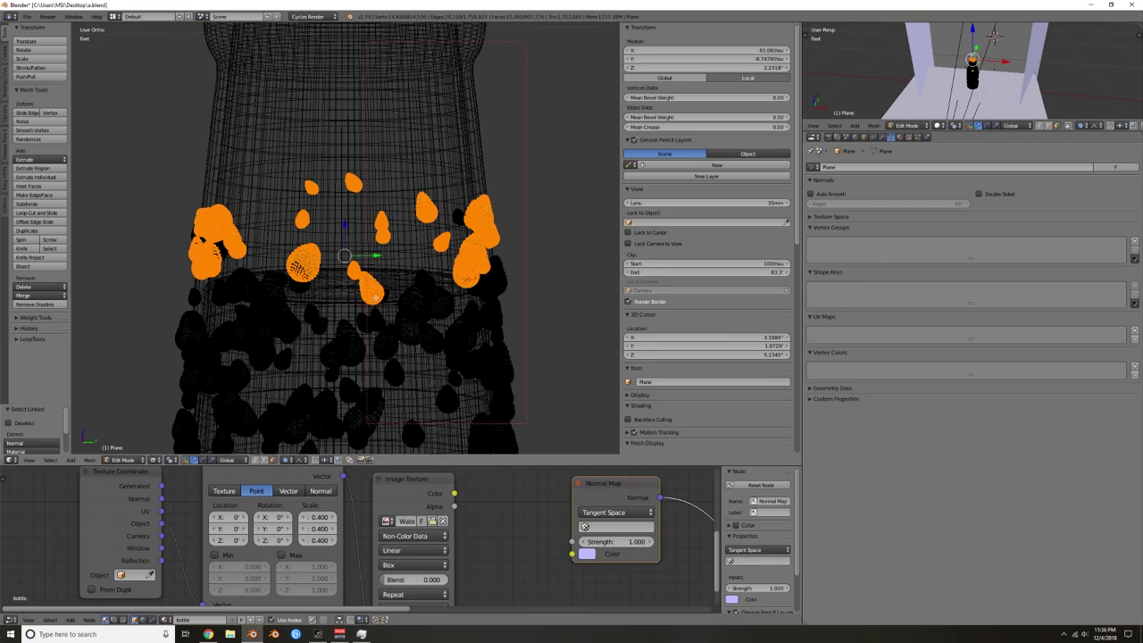
key("l")
key("l")
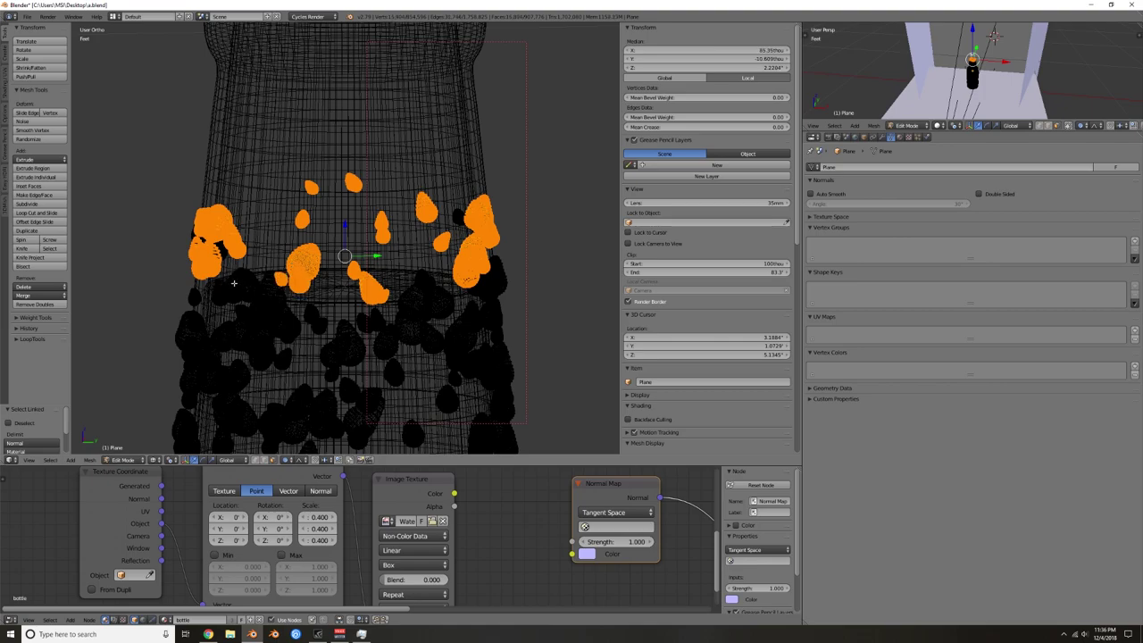
key("l")
key("l")
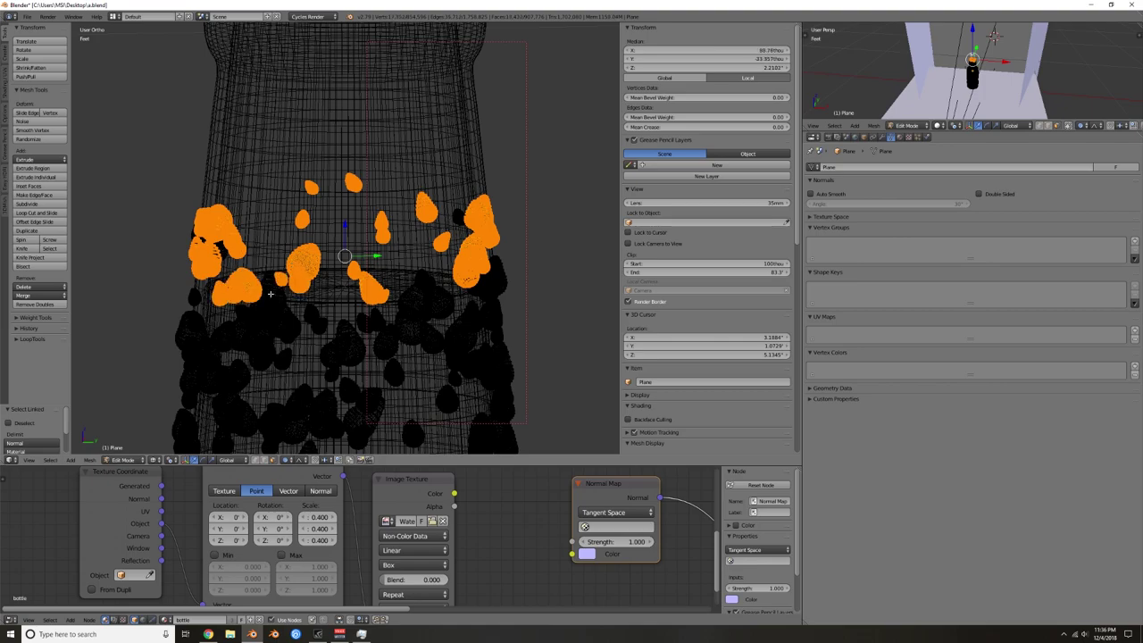
Step: Add the remaining topmost droplets around the neck to the selection and delete the vertices of all selected droplets
middle_click_drag(288, 311, 241, 311)
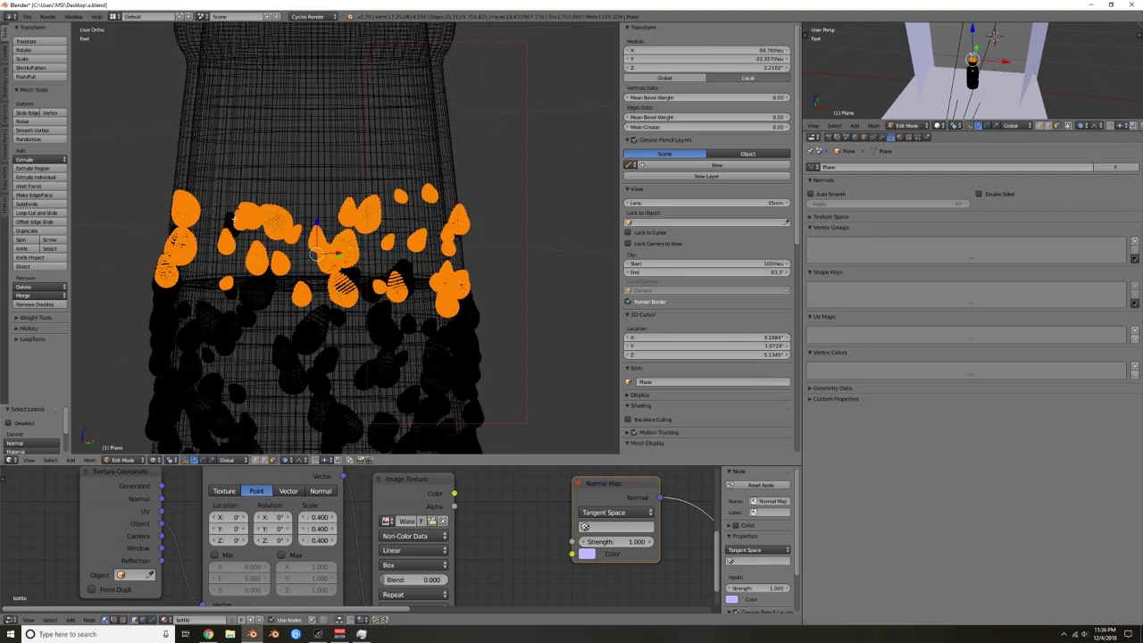
key("l")
key("l")
middle_click_drag(360, 260, 336, 220)
key("l")
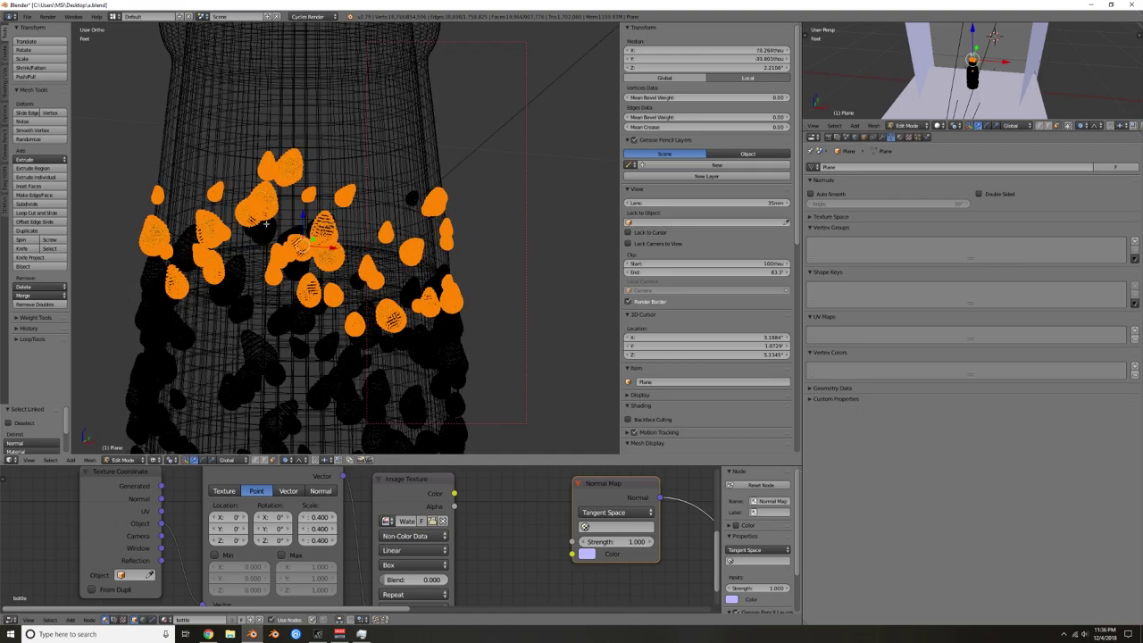
key("l")
key("l")
key("l")
key("l")
key("l")
key("l")
scroll(392, 230, "down", 1)
middle_click_drag(392, 229, 380, 260)
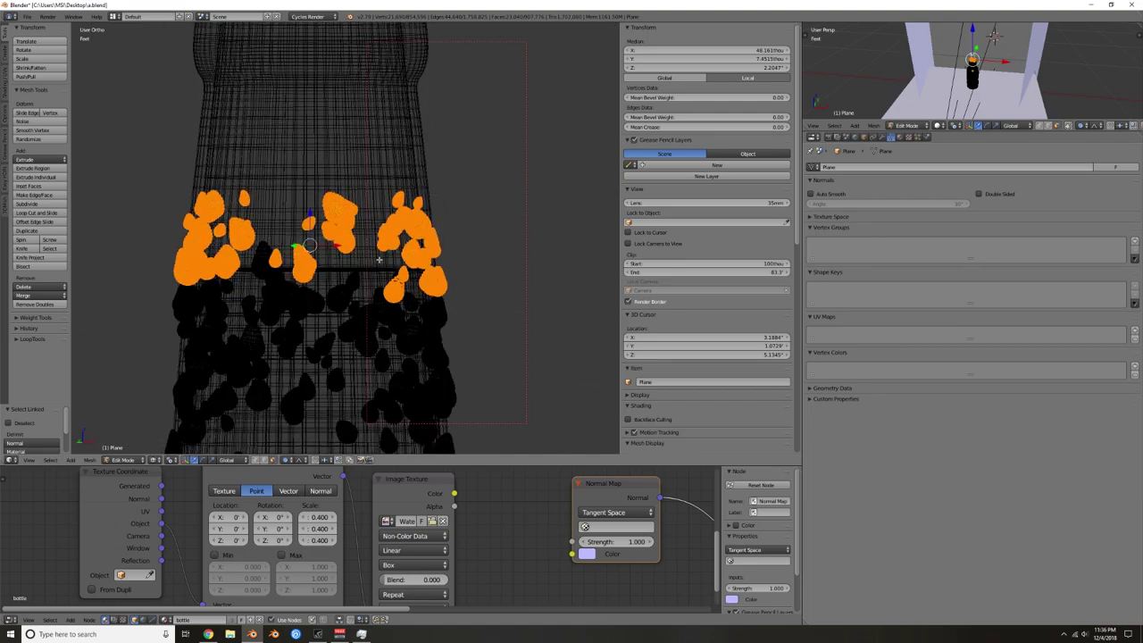
key("x")
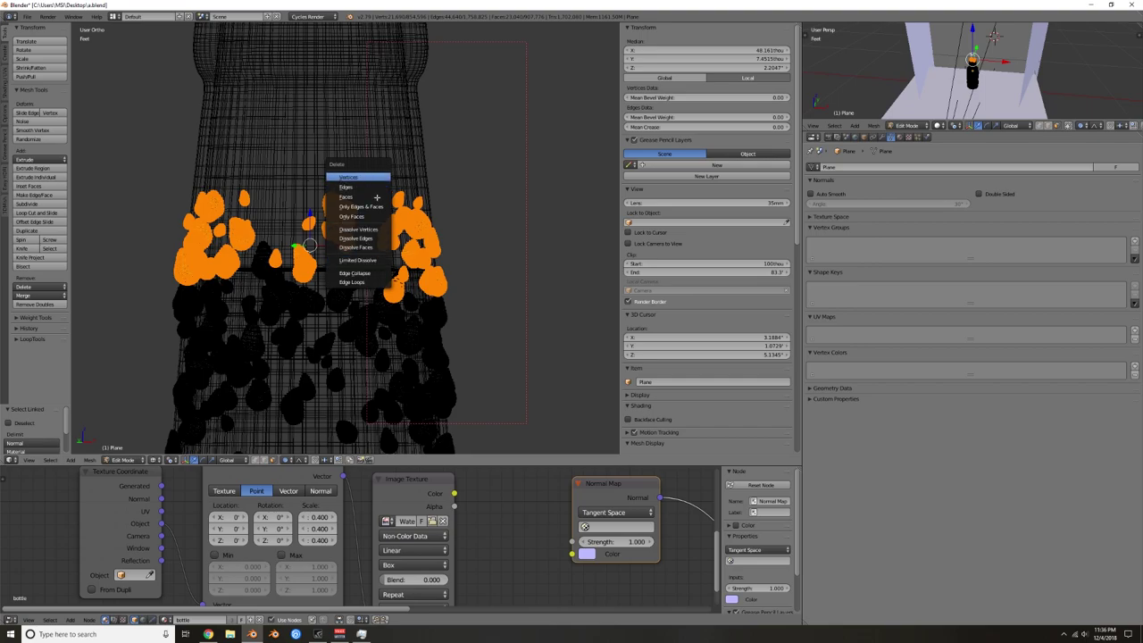
key("Return")
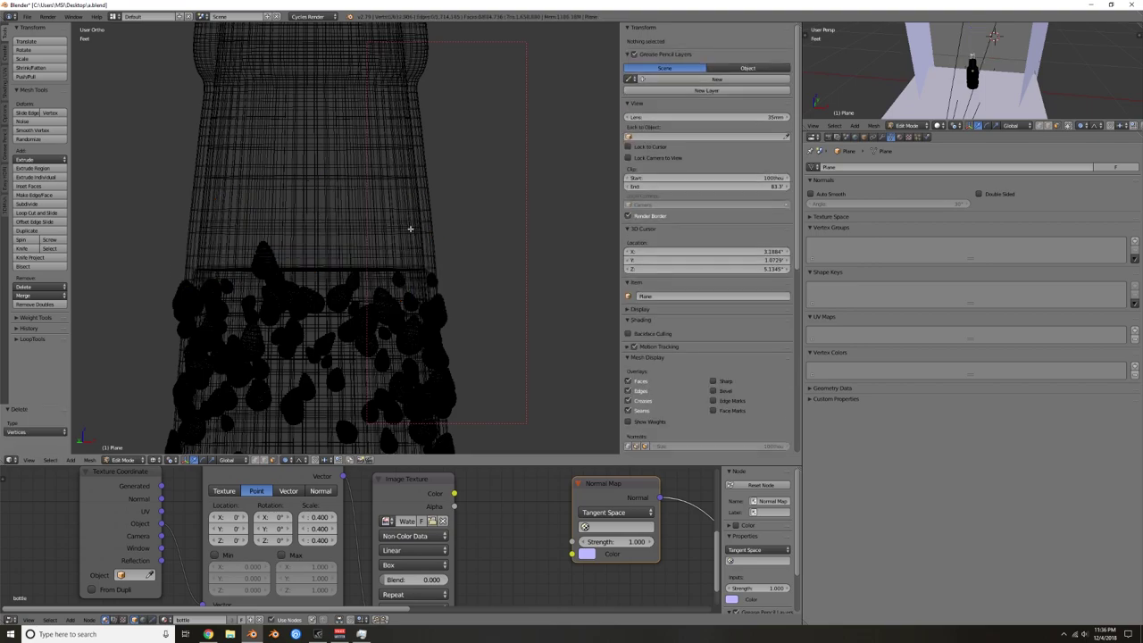
Step: Select the single leftover droplet sticking up above the rest on the neck and delete its vertices
scroll(379, 259, "down", 3)
middle_click_drag(383, 267, 461, 249, "shift")
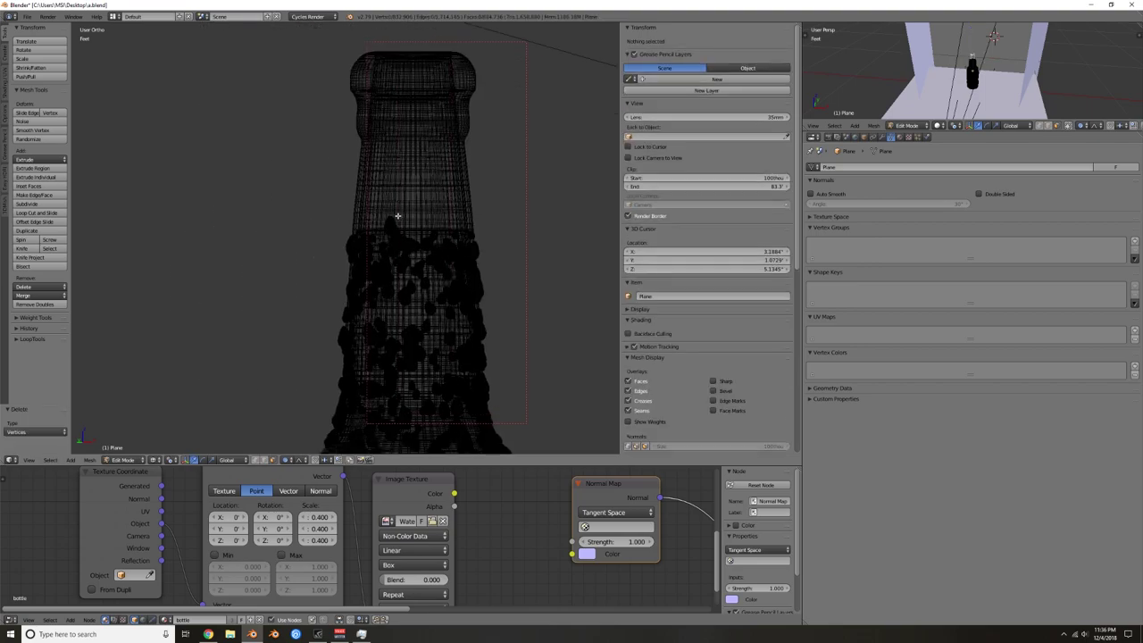
key("l")
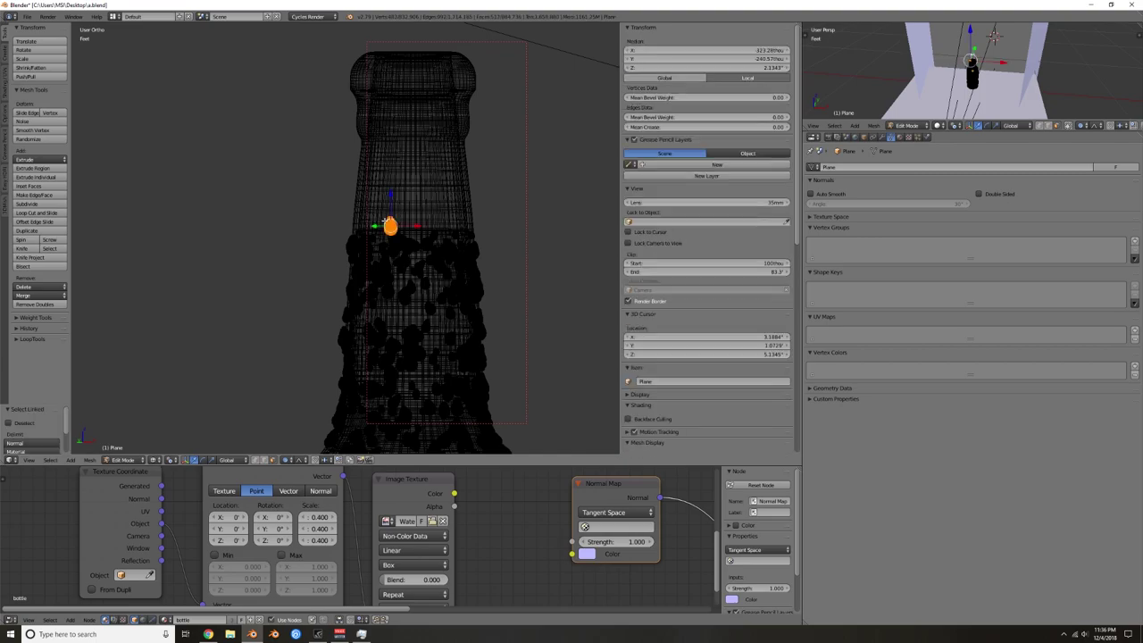
key("x")
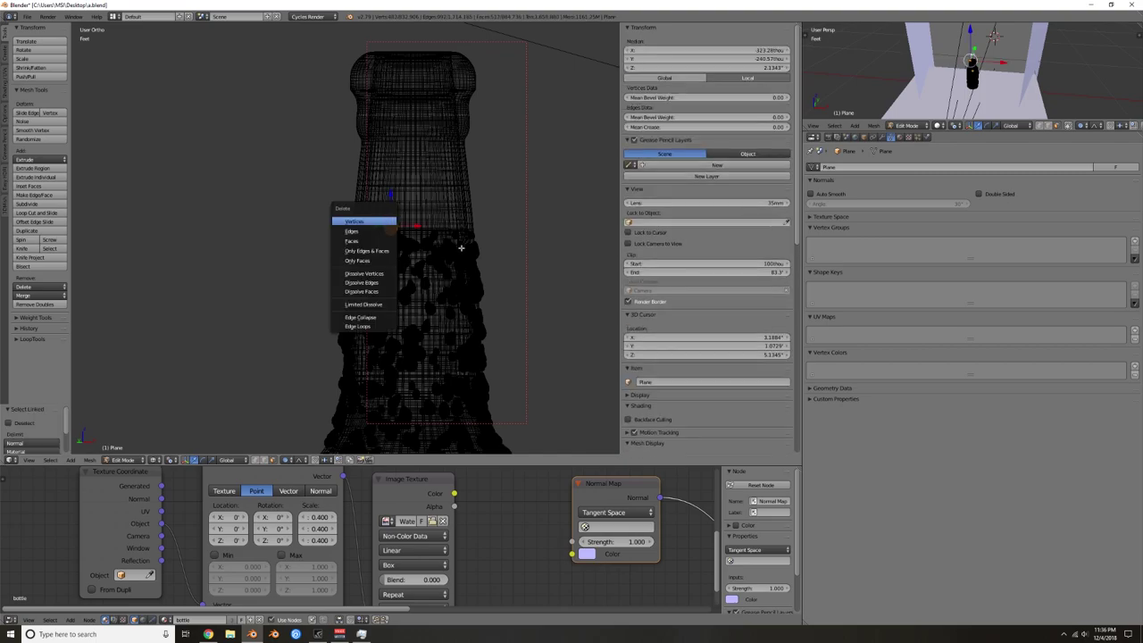
key("Return")
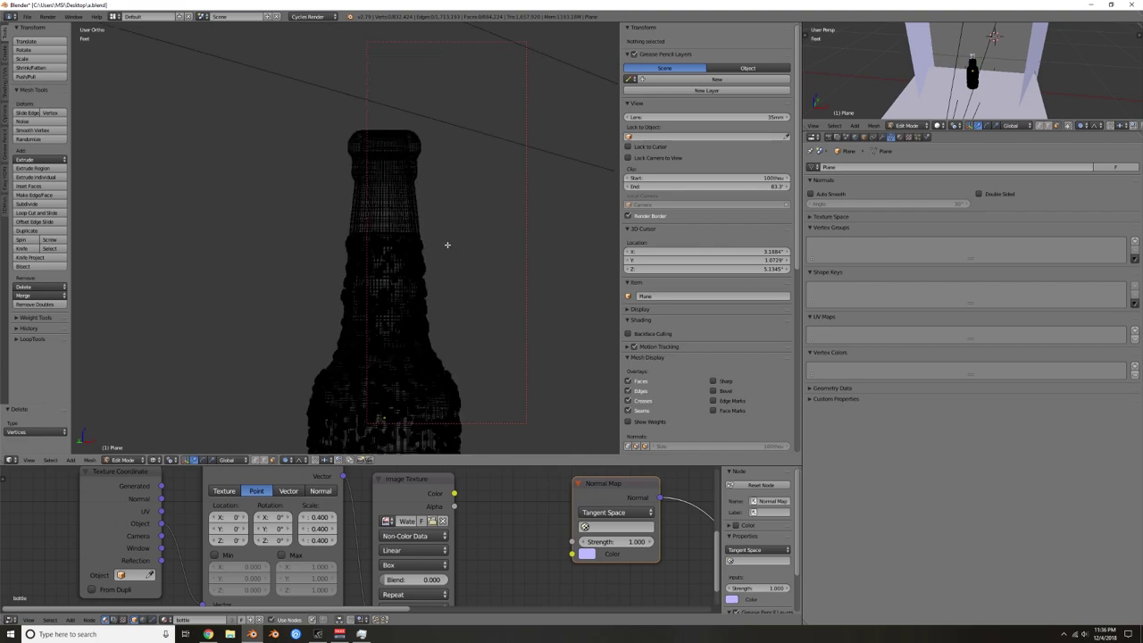
Step: Return to object mode and preview the trimmed droplets rendered through the camera
key("KP_0")
scroll(441, 242, "up", 5)
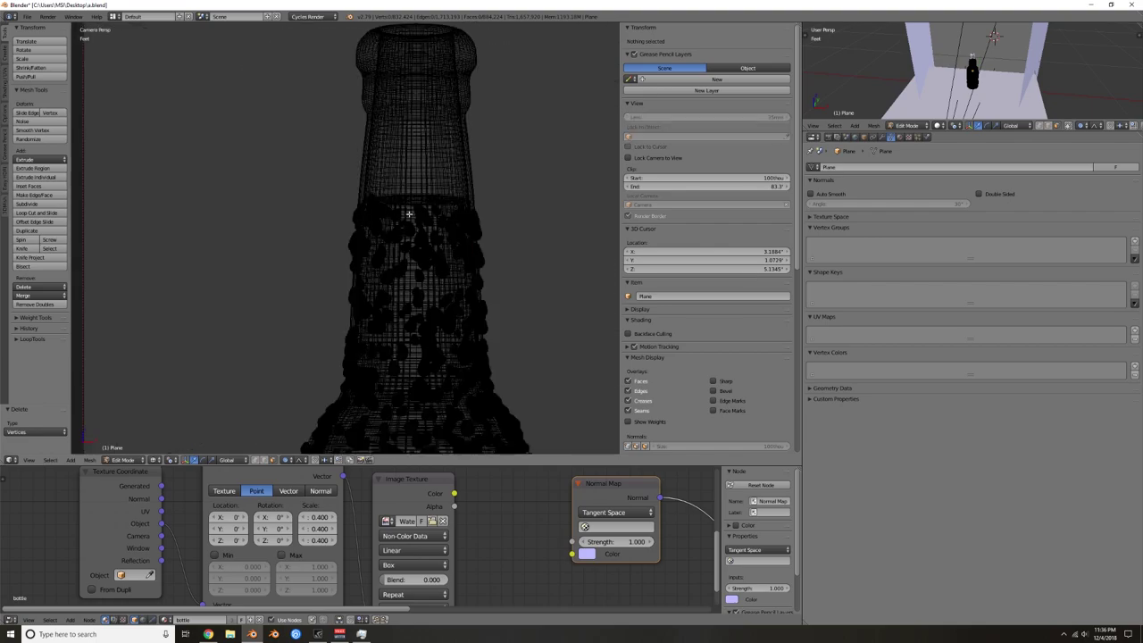
scroll(431, 226, "down", 5)
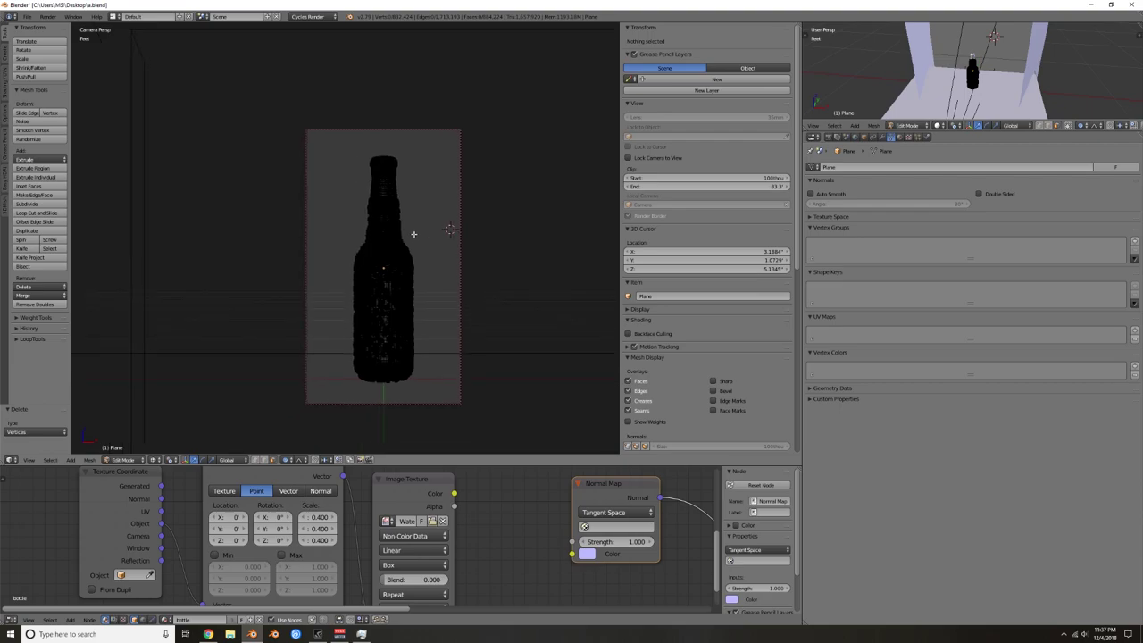
key("z")
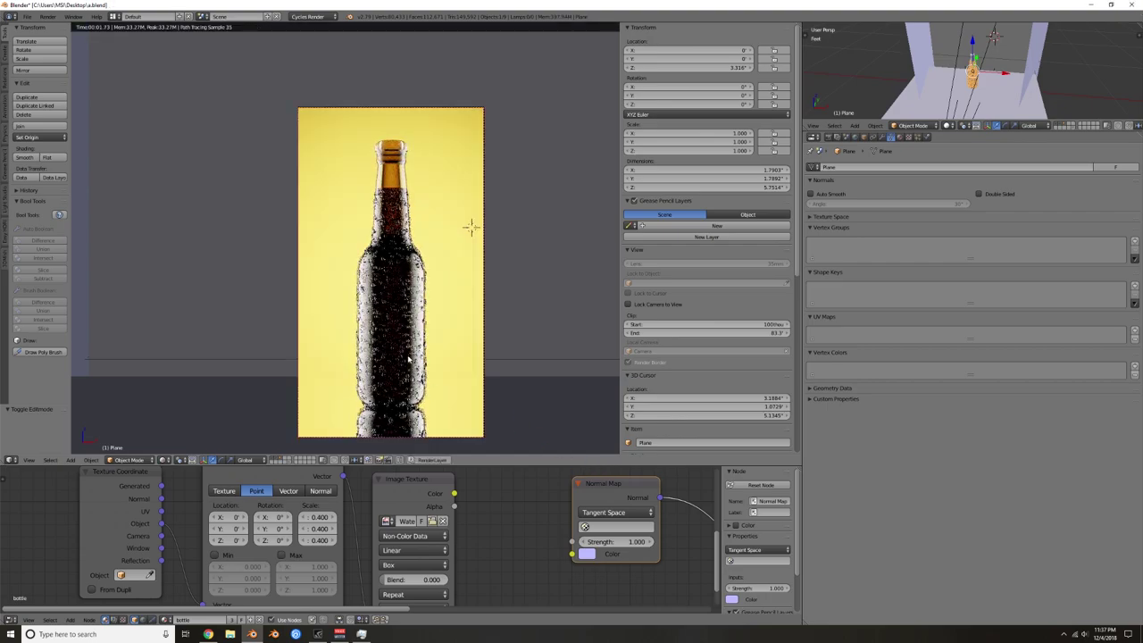
Step: Select the glass bottle and brighten the Base Color of its Principled BSDF shader
scroll(501, 541, "down", 4)
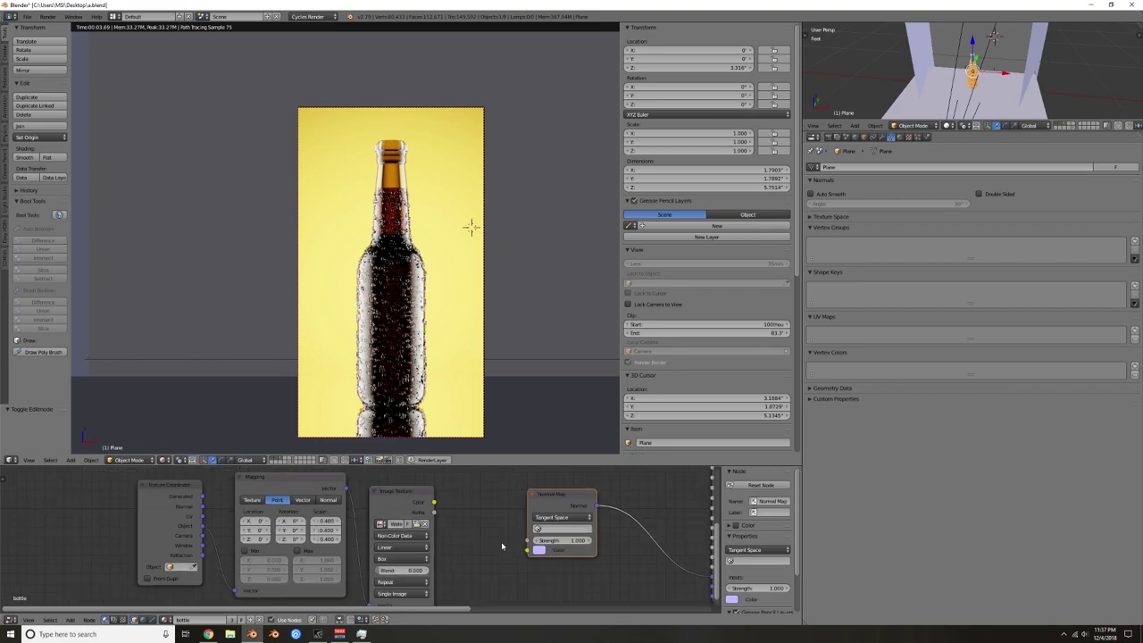
middle_click_drag(542, 478, 502, 504)
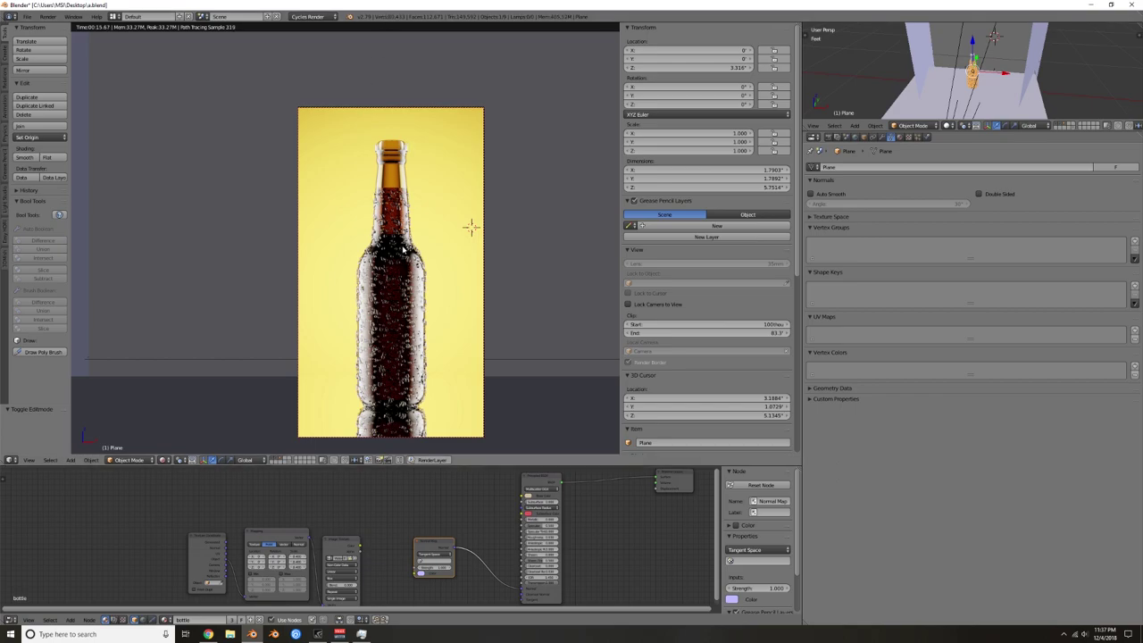
right_click(470, 227)
scroll(415, 552, "up", 3)
middle_click_drag(415, 552, 385, 569)
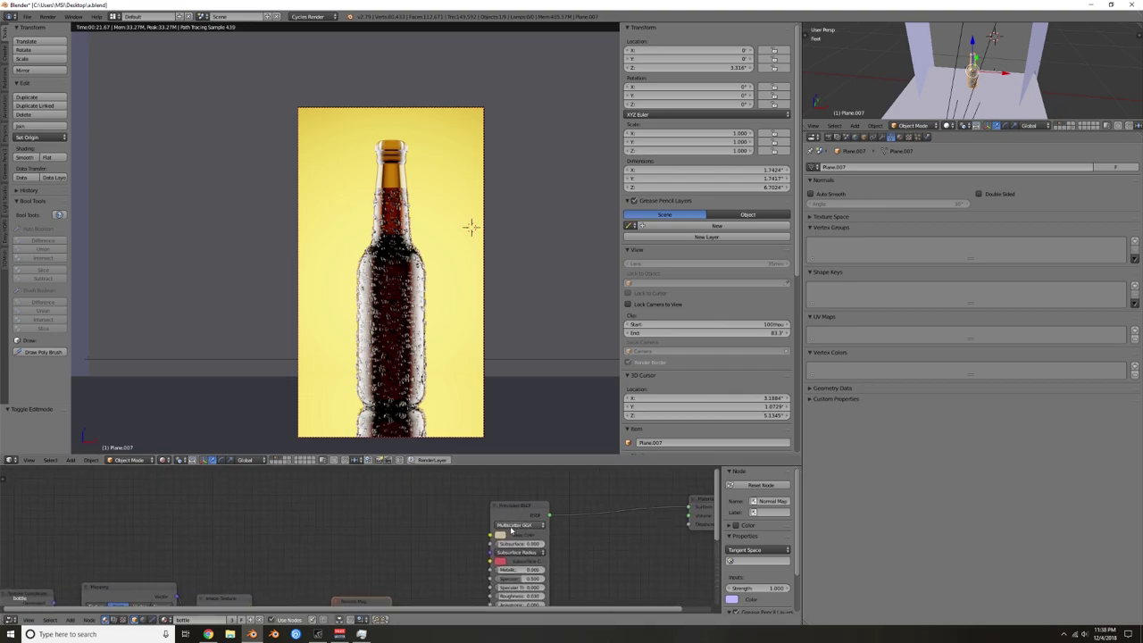
left_click(500, 537)
left_click_drag(566, 436, 563, 429)
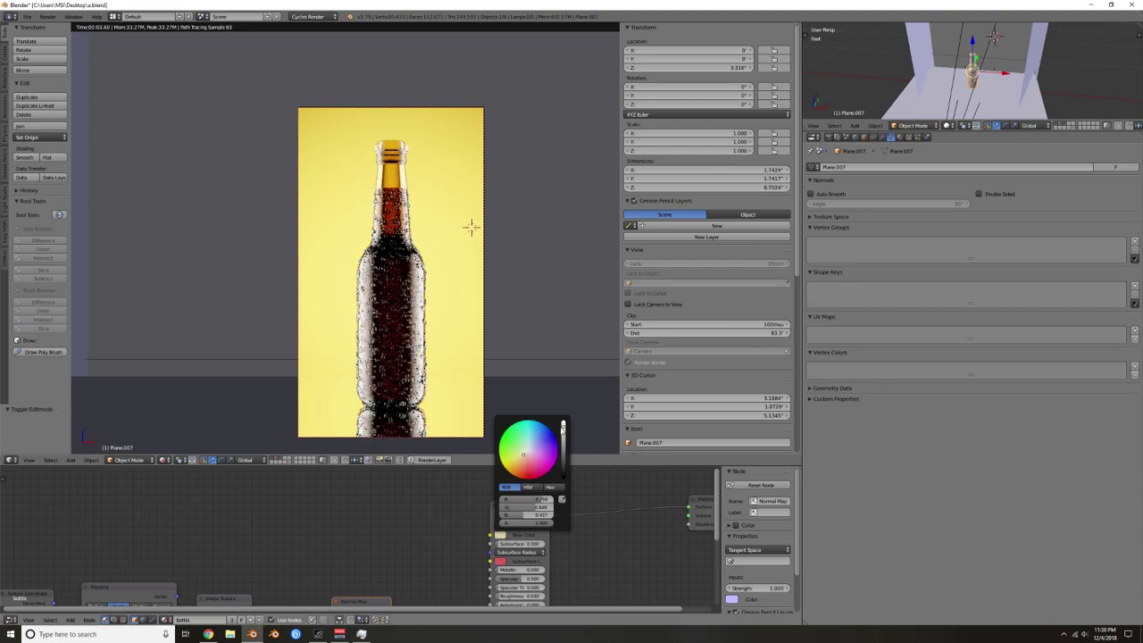
Step: Select the beer inside the bottle and change its Volume Absorption color to a lighter, less saturated orange-brown
right_click(386, 192)
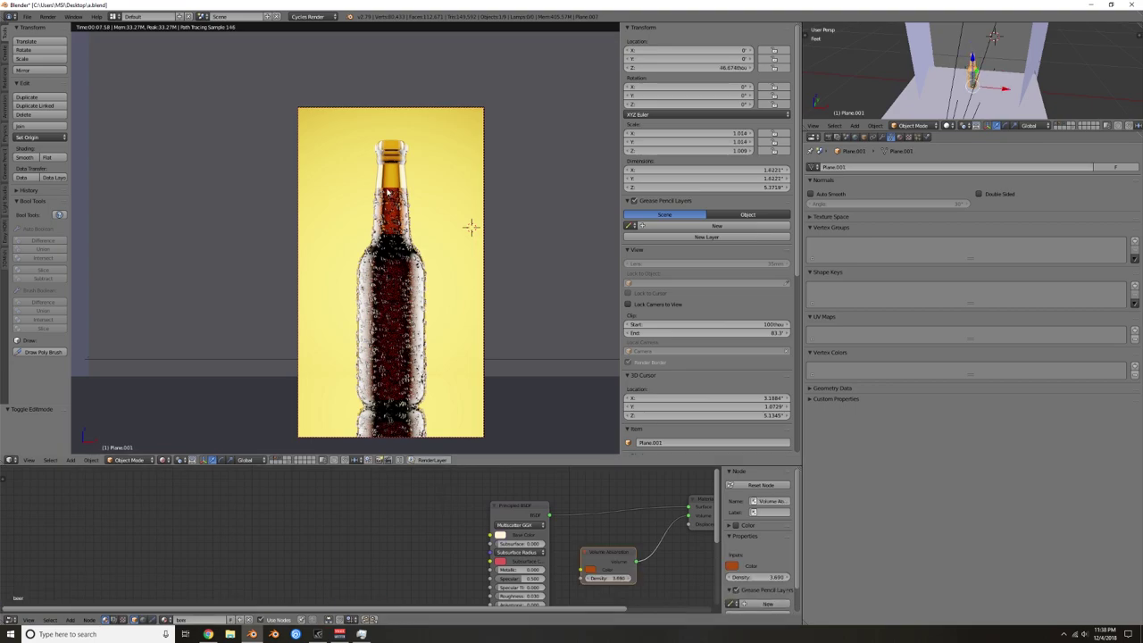
middle_click_drag(595, 578, 555, 542)
left_click(553, 534)
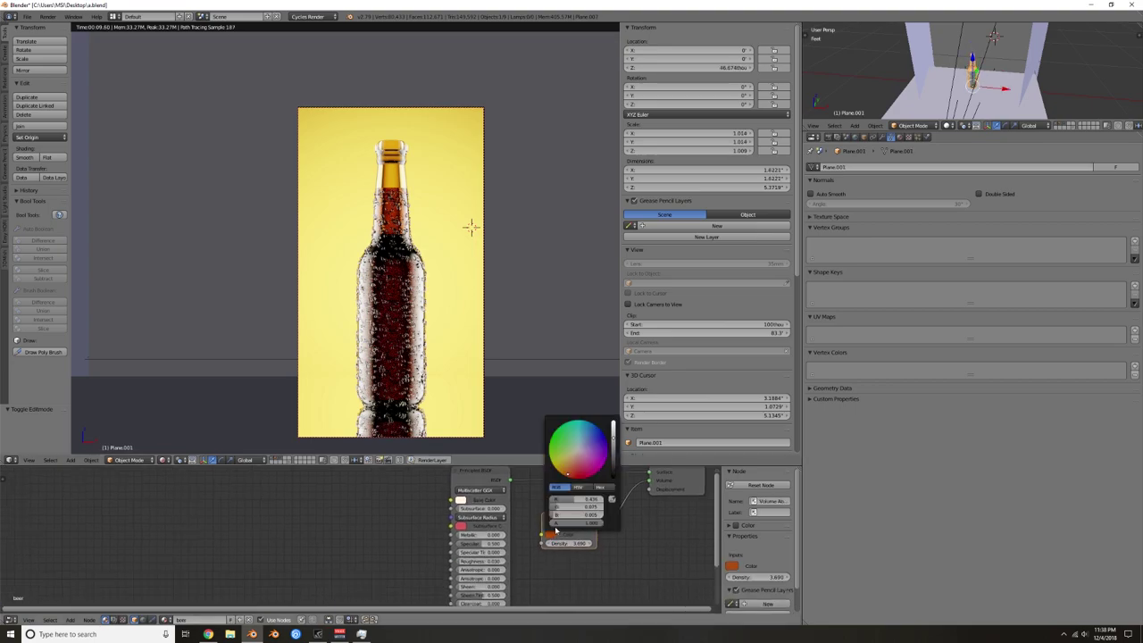
left_click_drag(574, 451, 571, 459)
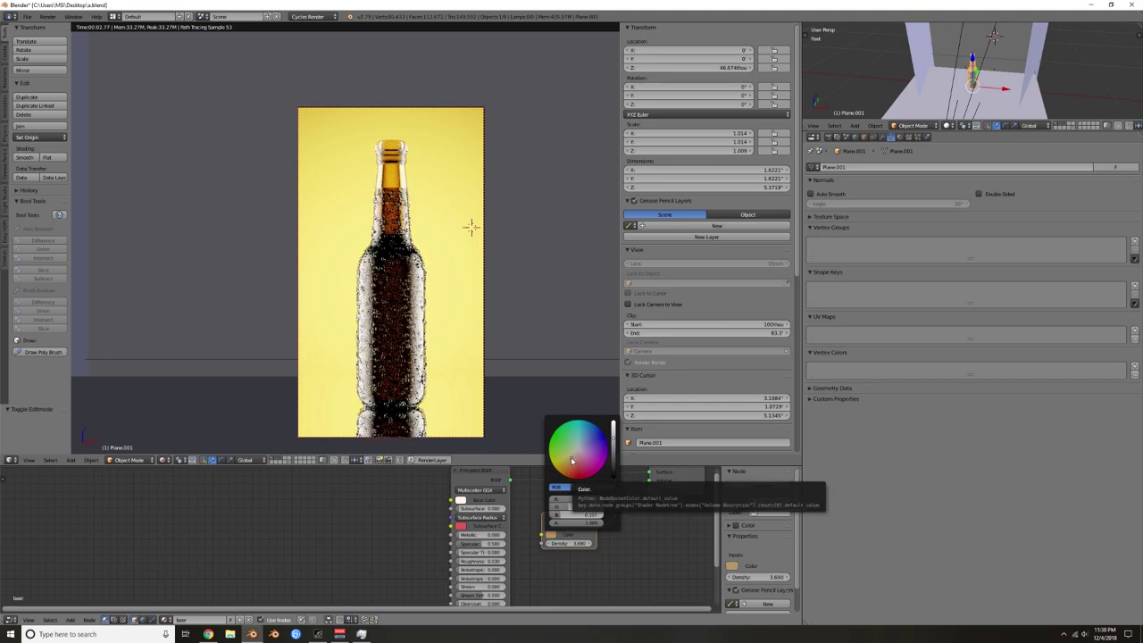
left_click_drag(572, 460, 570, 468)
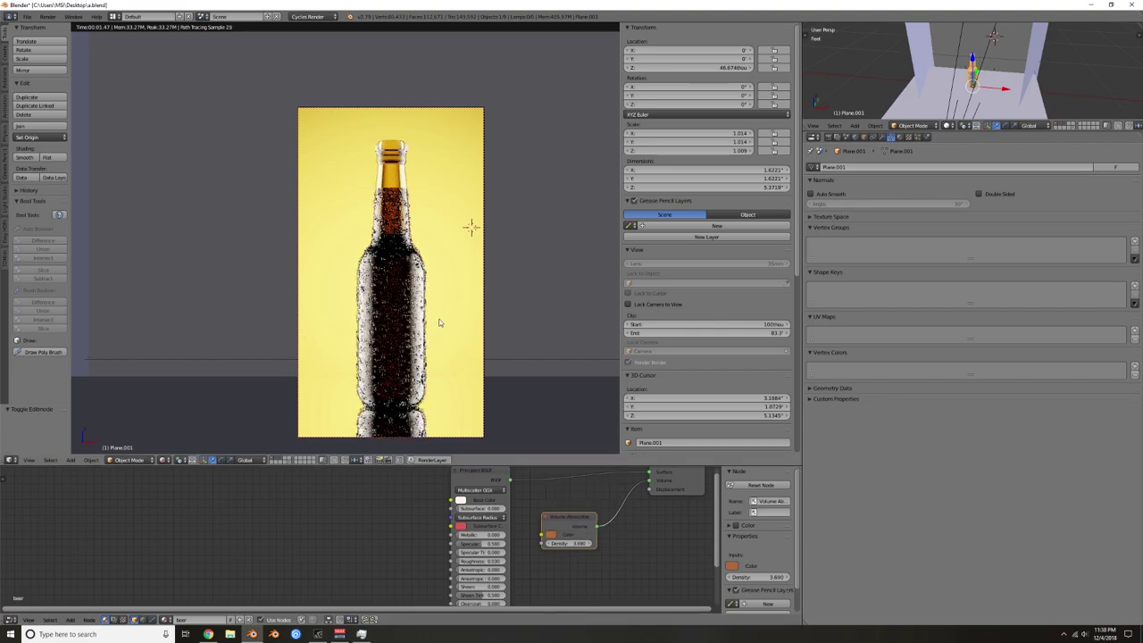
Step: Select the glowing backdrop plane and move the black stop of its ColorRamp to a position of about 0.36
scroll(438, 289, "down", 1)
right_click(425, 229)
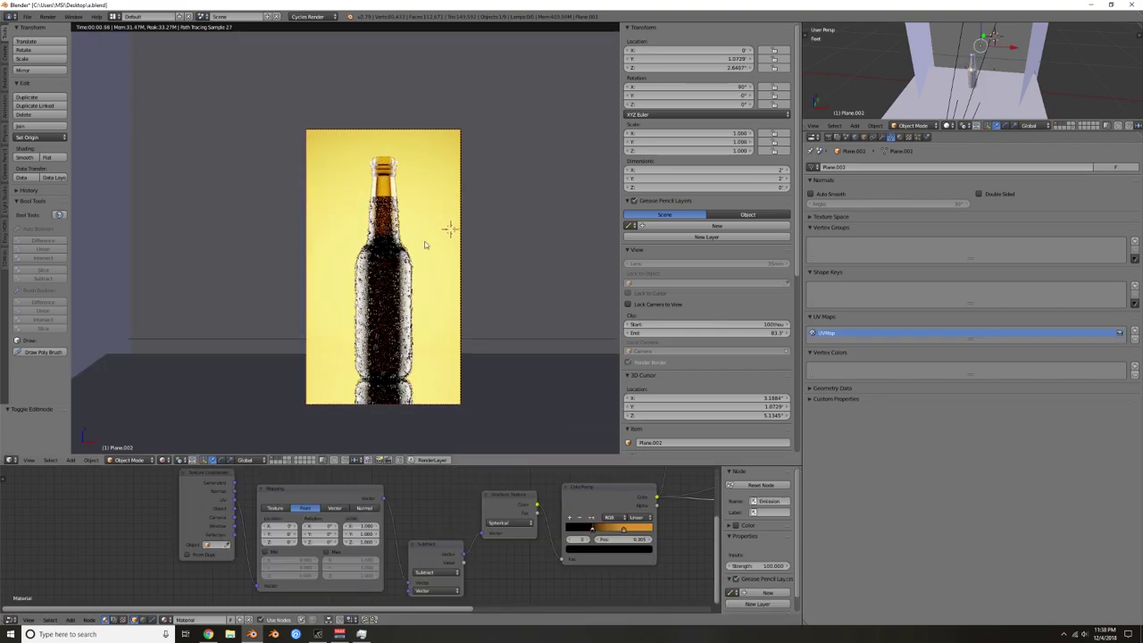
left_click_drag(592, 530, 597, 531)
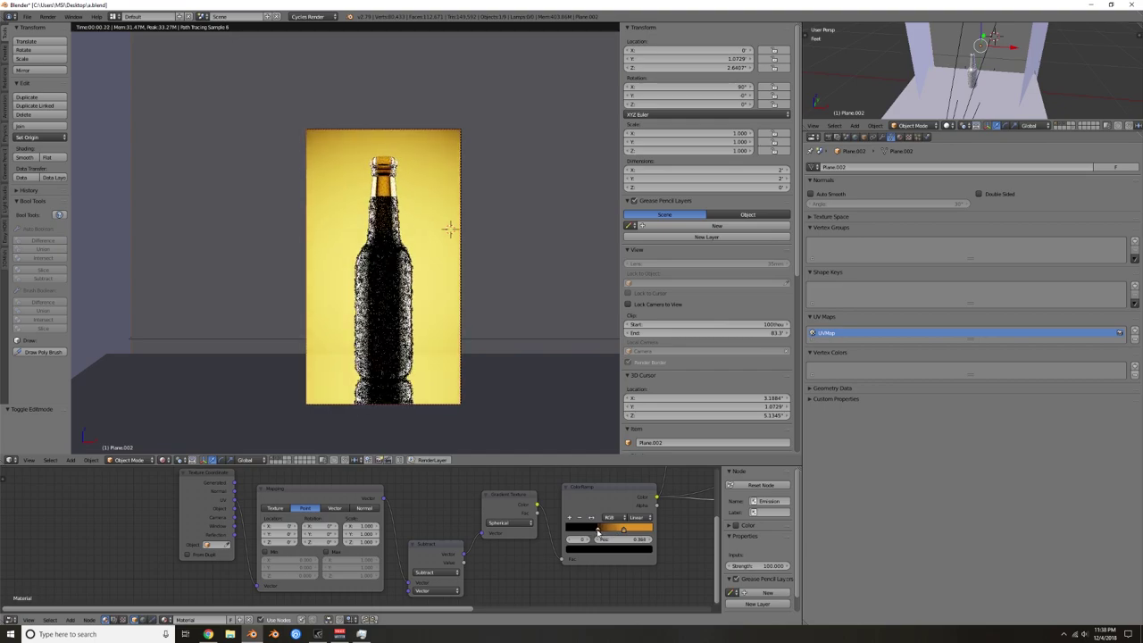
Step: Scale the glowing backdrop plane behind the bottle down to about 0.78
scroll(520, 339, "down", 3)
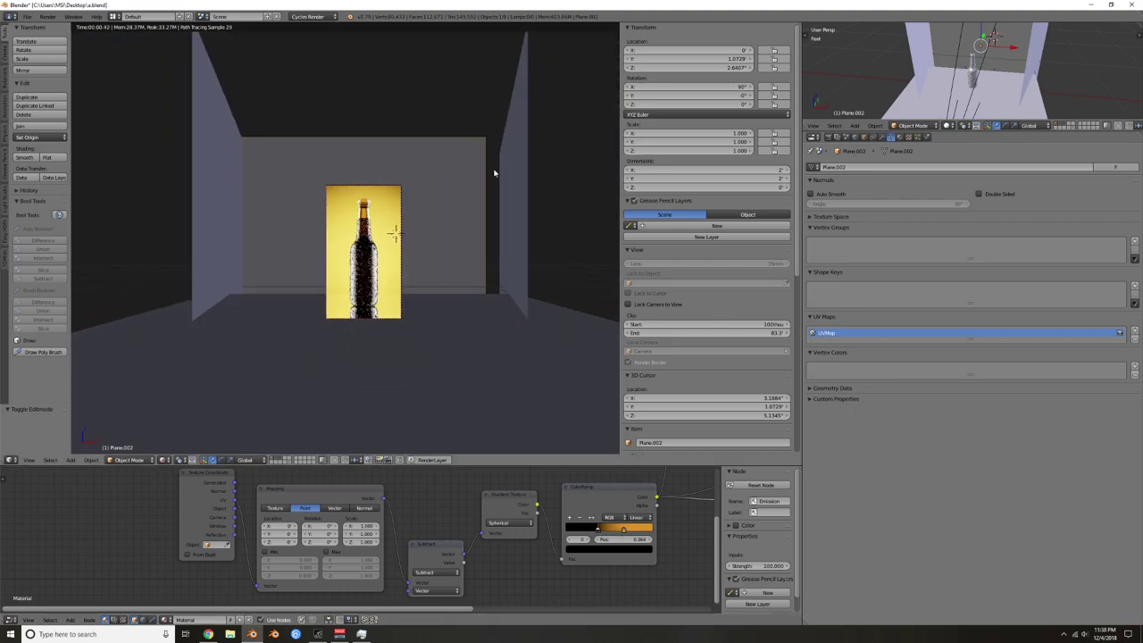
key("s")
left_click(423, 206)
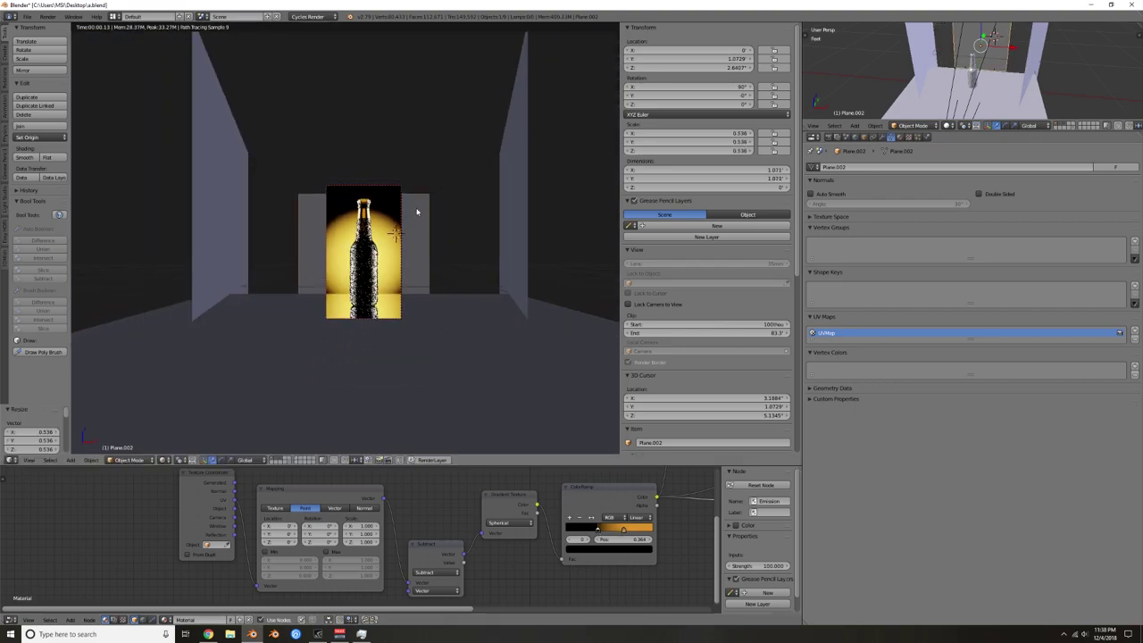
key("s")
left_click(459, 181)
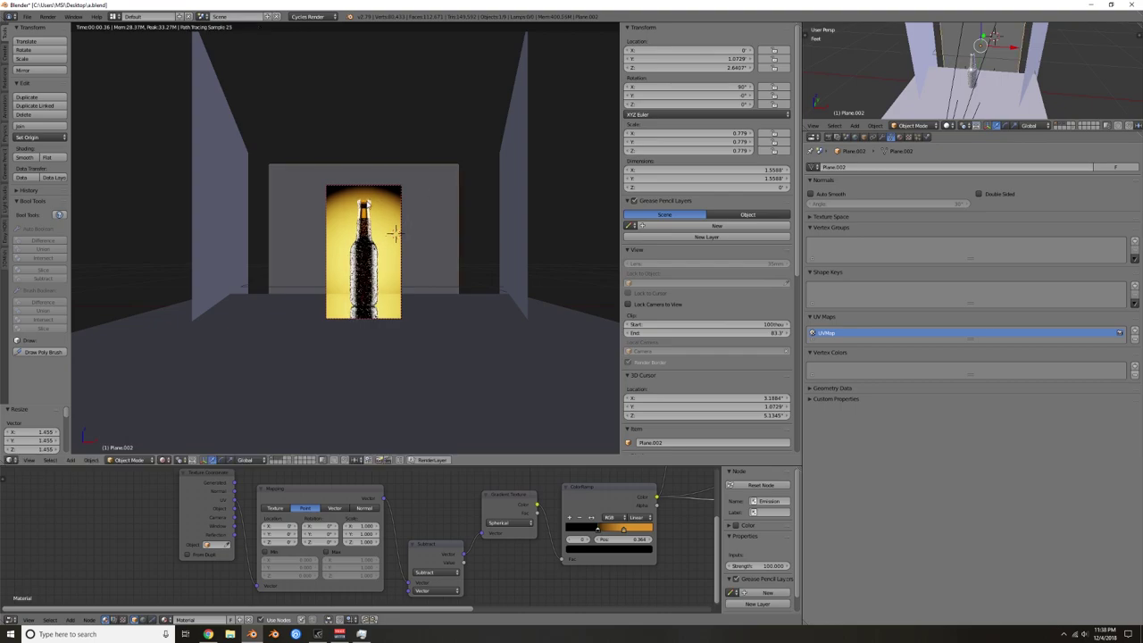
Step: Raise the backdrop plane about 1.23" along the Z axis
key("g")
key("z")
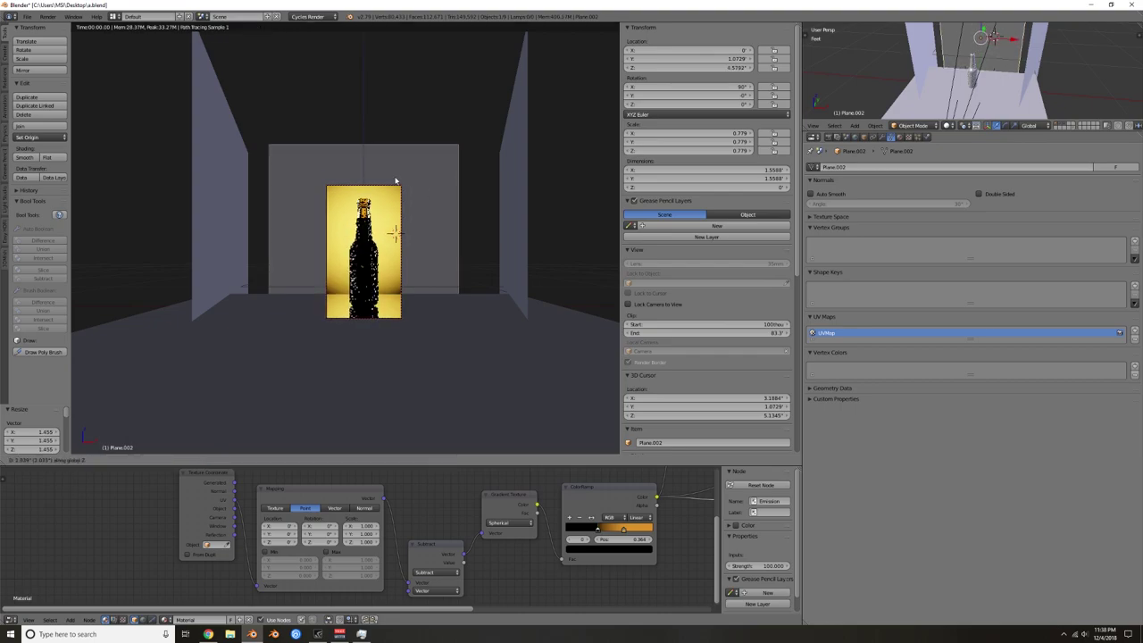
left_click(384, 226)
scroll(383, 228, "up", 1)
scroll(383, 224, "up", 1)
Step: Set the Strength of the backdrop's Emission shader to about 131.3
scroll(638, 525, "down", 5)
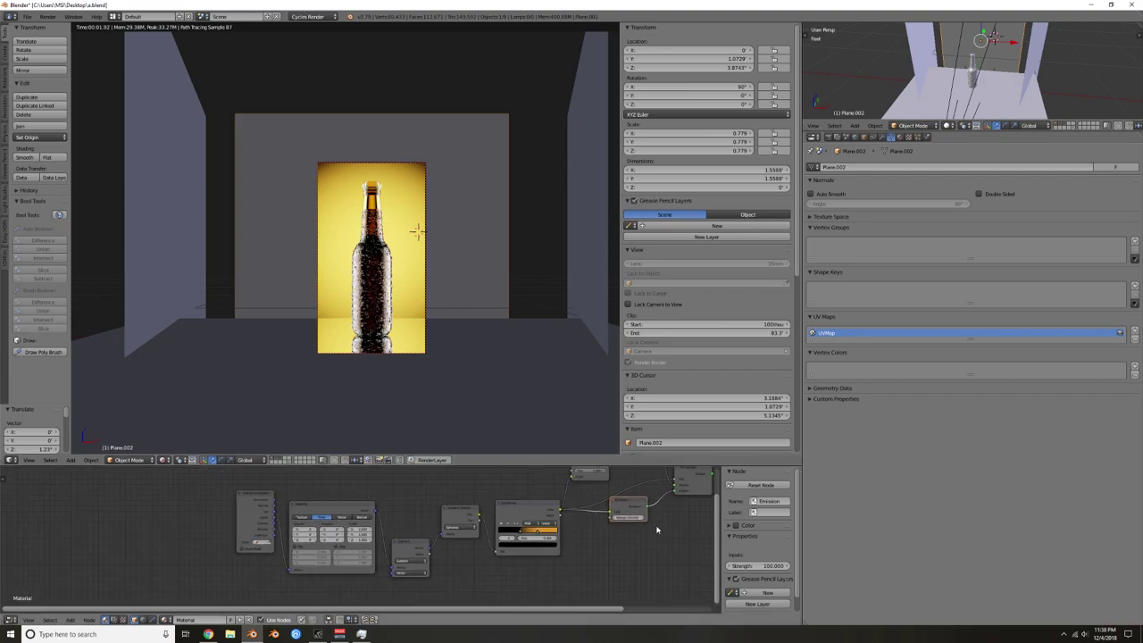
middle_click_drag(656, 525, 594, 543)
scroll(584, 551, "up", 5)
left_click_drag(669, 533, 782, 533)
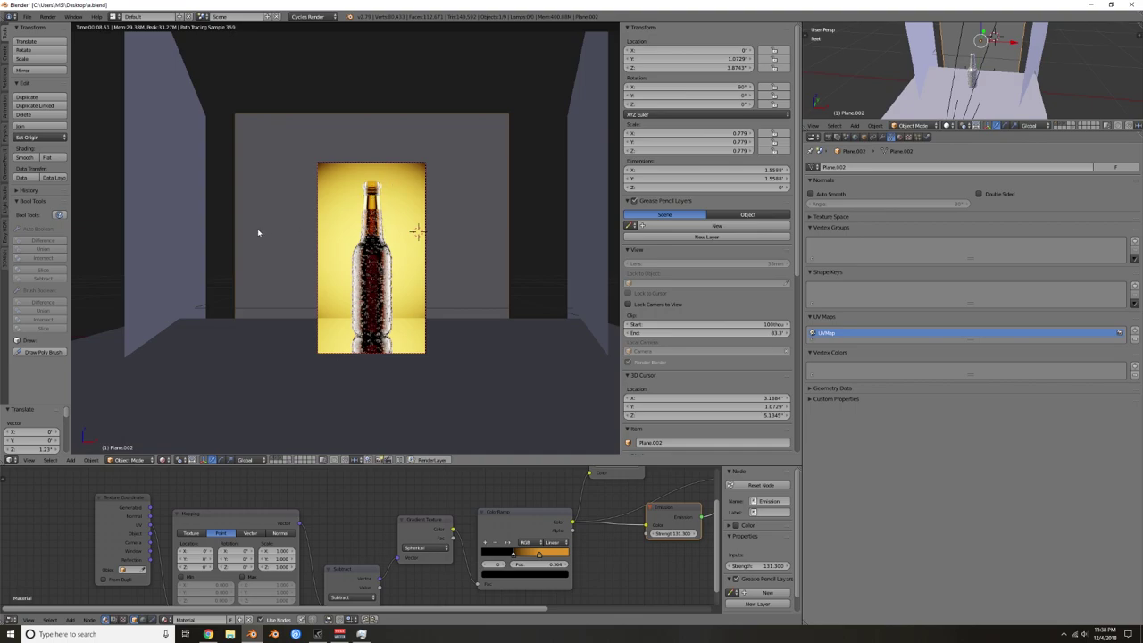
Step: Move the backdrop plane about 5.51" along the Y axis toward the bottle
middle_click_drag(929, 81, 969, 74)
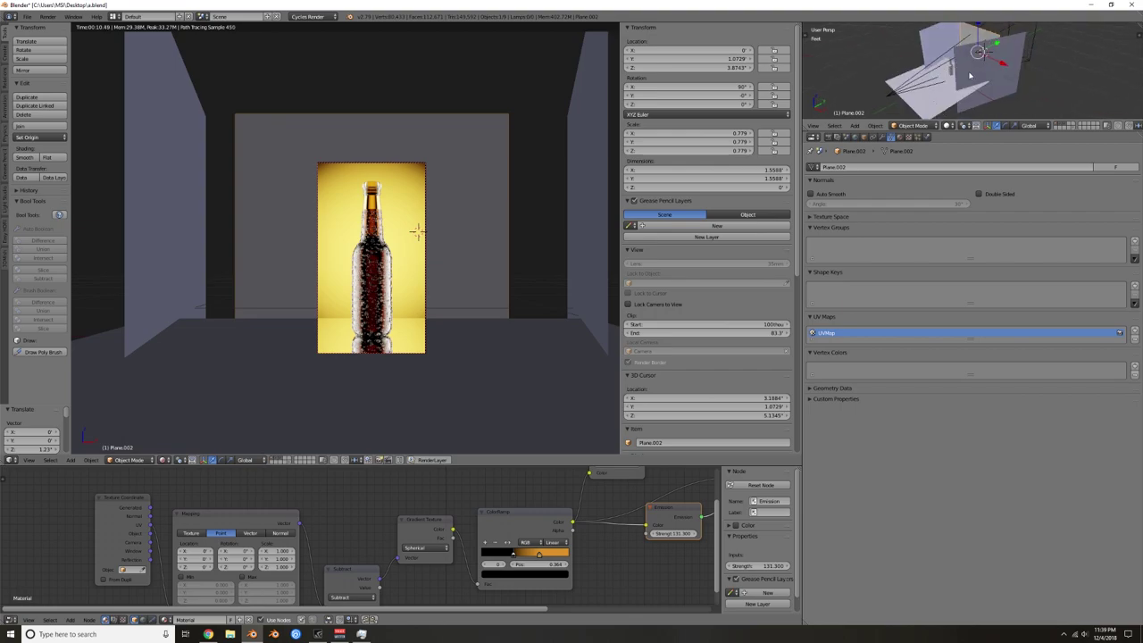
key("g")
key("y")
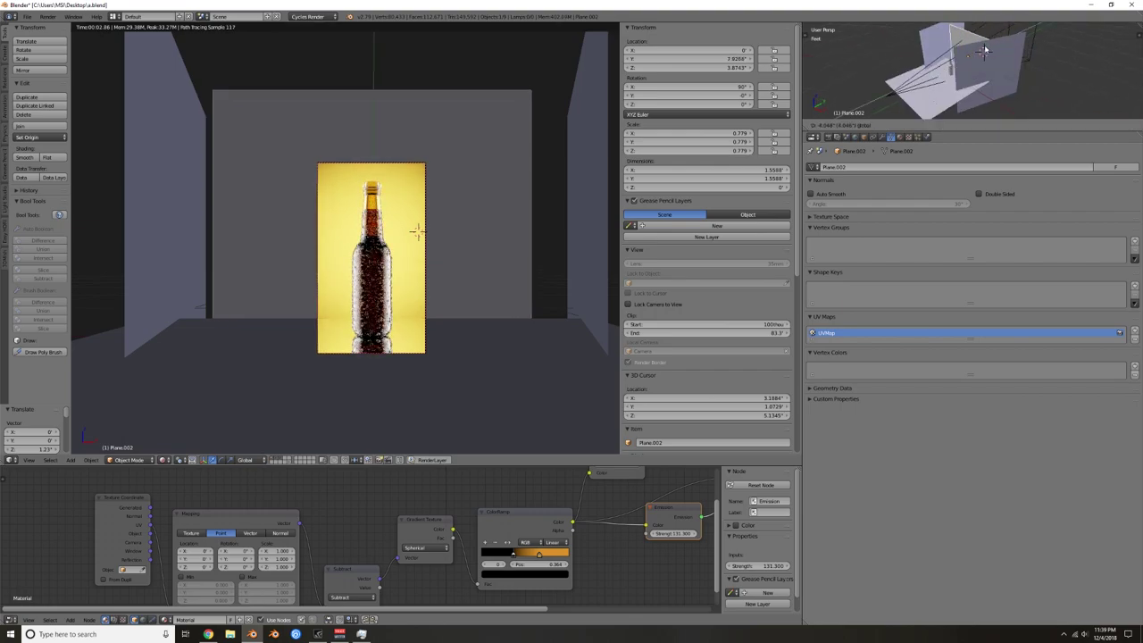
mouse_move(975, 50)
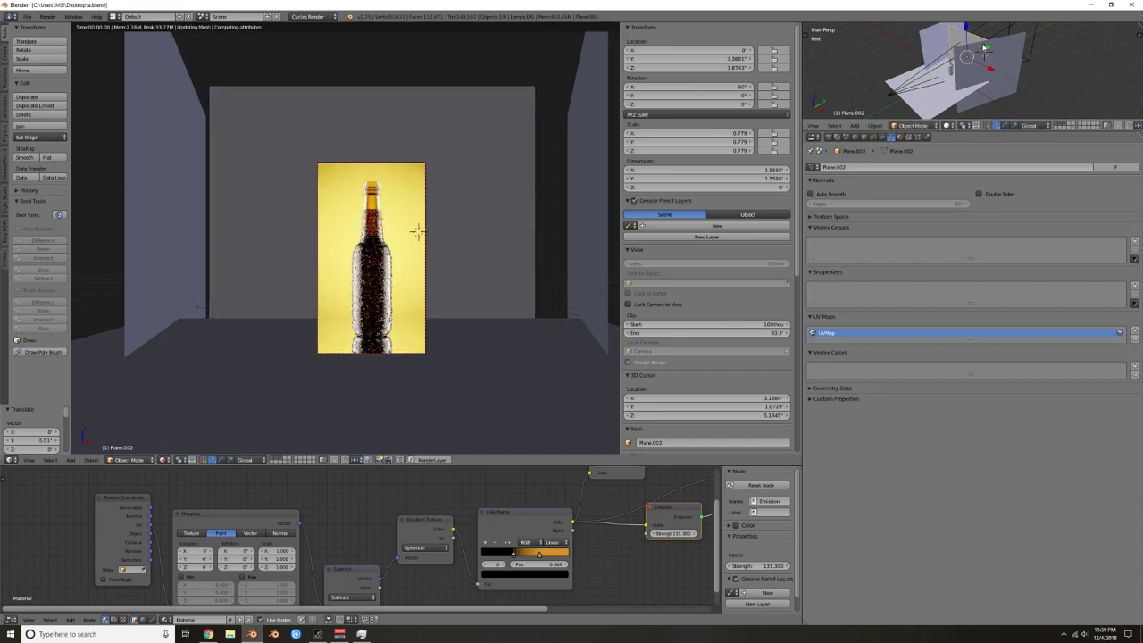
left_click(983, 47)
Step: Select the side light plane to the bottle's right and move it about 2.09" inward along X and 2.07" back along Y
right_click(976, 55)
middle_click_drag(977, 55, 1025, 77)
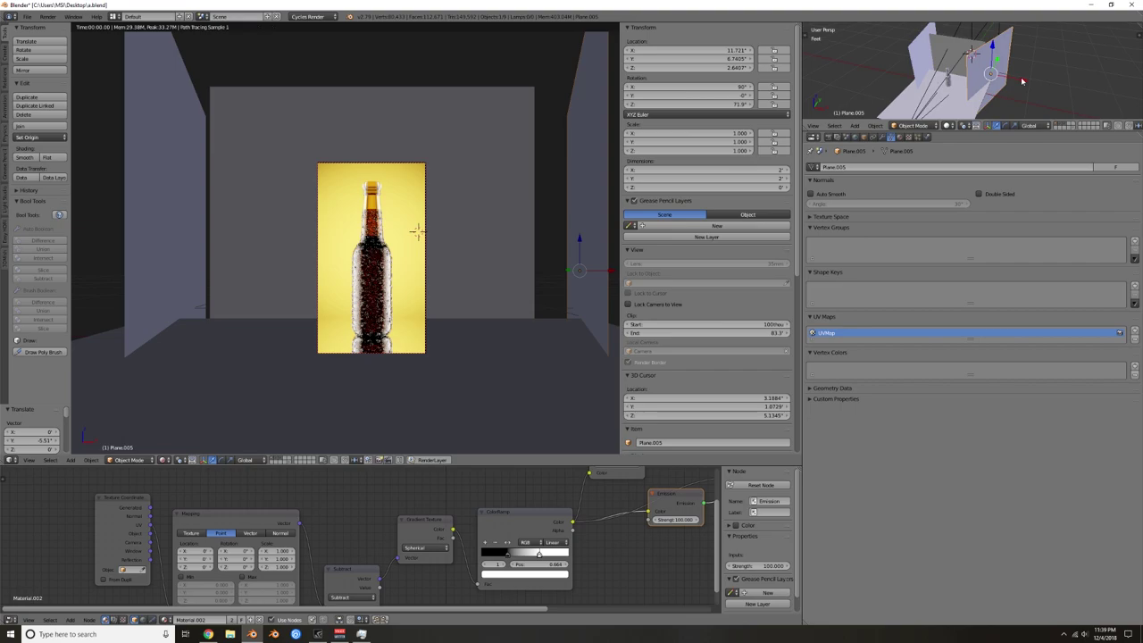
key("g")
key("x")
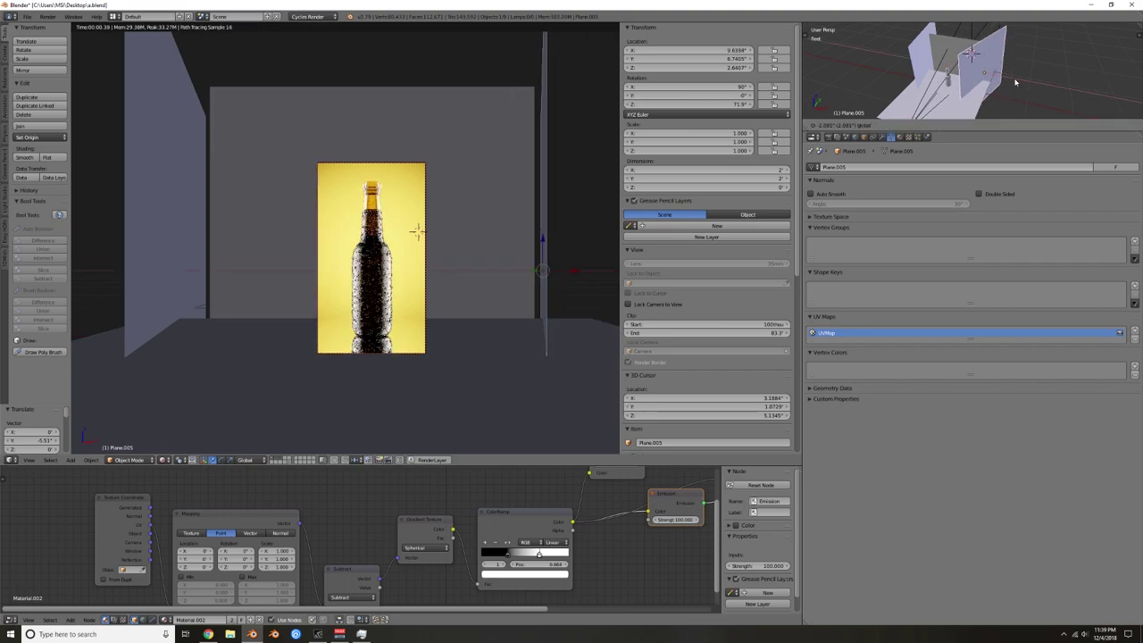
left_click(1015, 83)
key("g")
key("y")
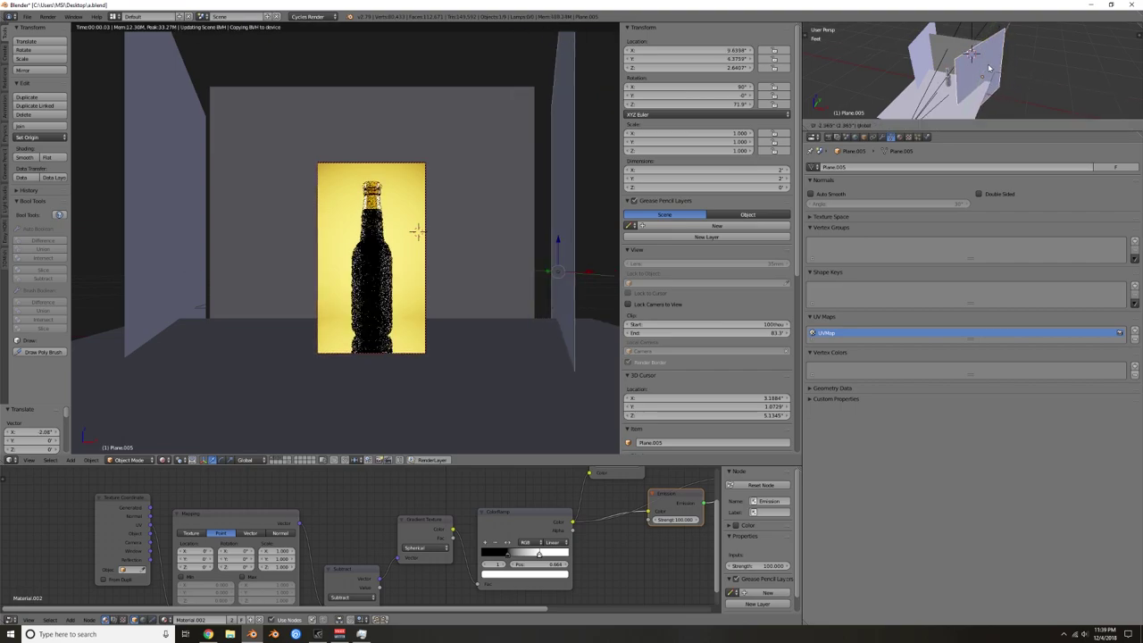
mouse_move(990, 65)
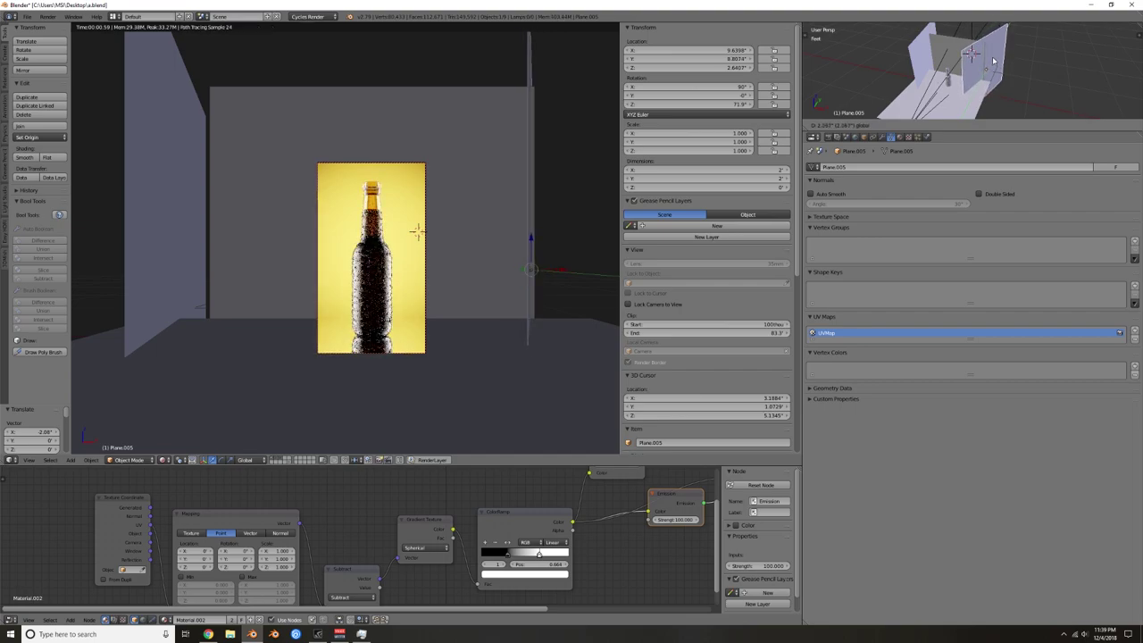
left_click(993, 61)
Step: Select the side light plane to the bottle's left and move it about 4.09" back along Y
right_click(939, 50)
key("g")
key("y")
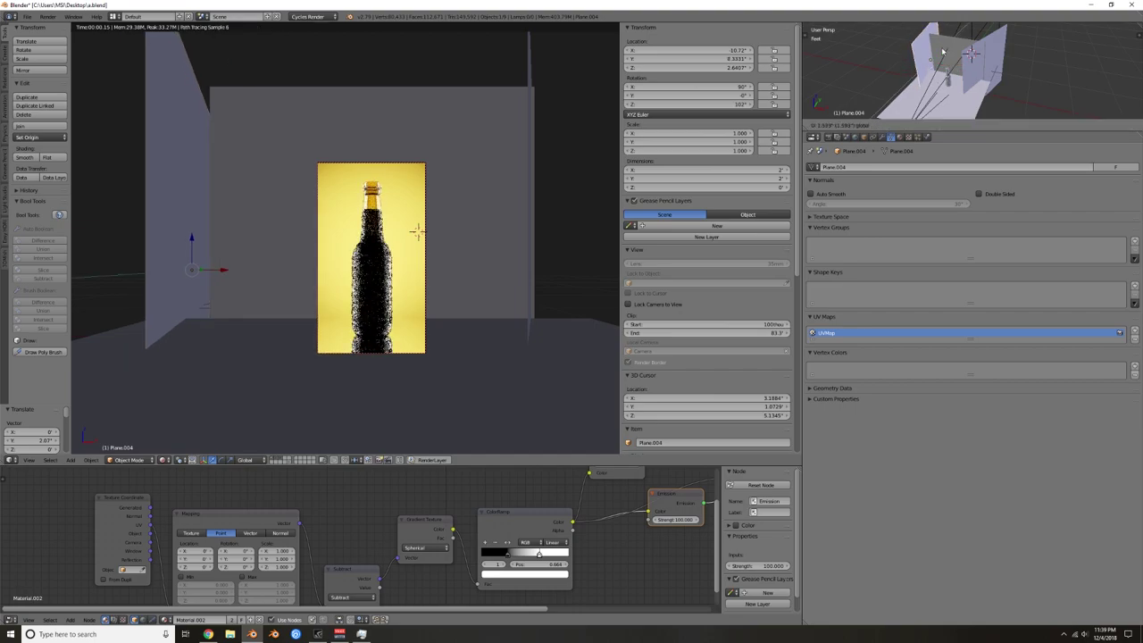
mouse_move(945, 46)
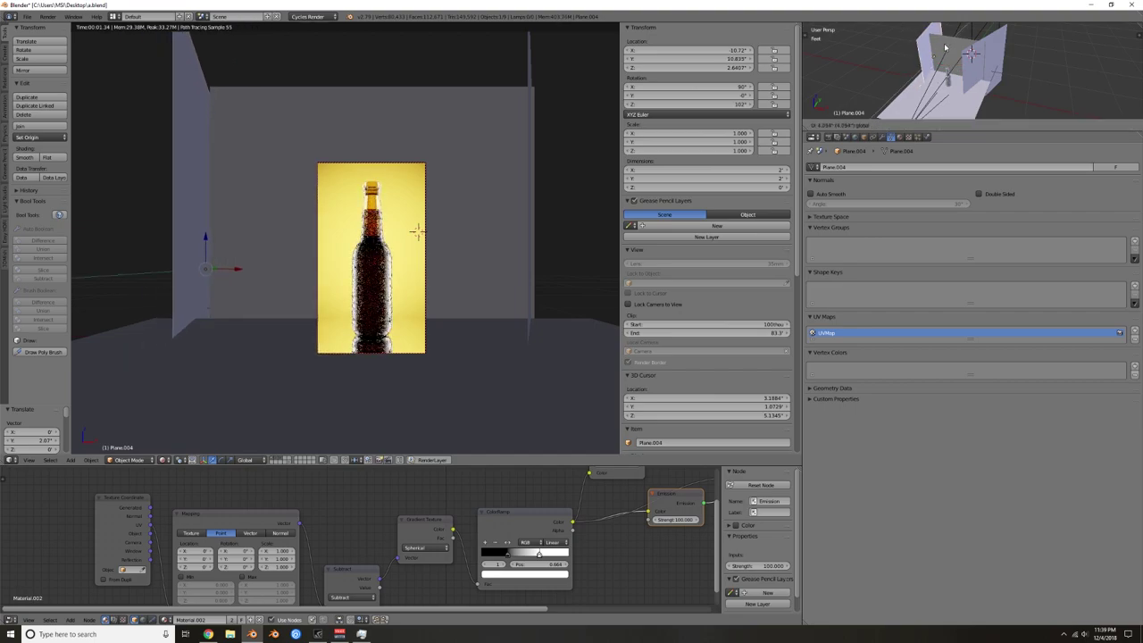
left_click(944, 46)
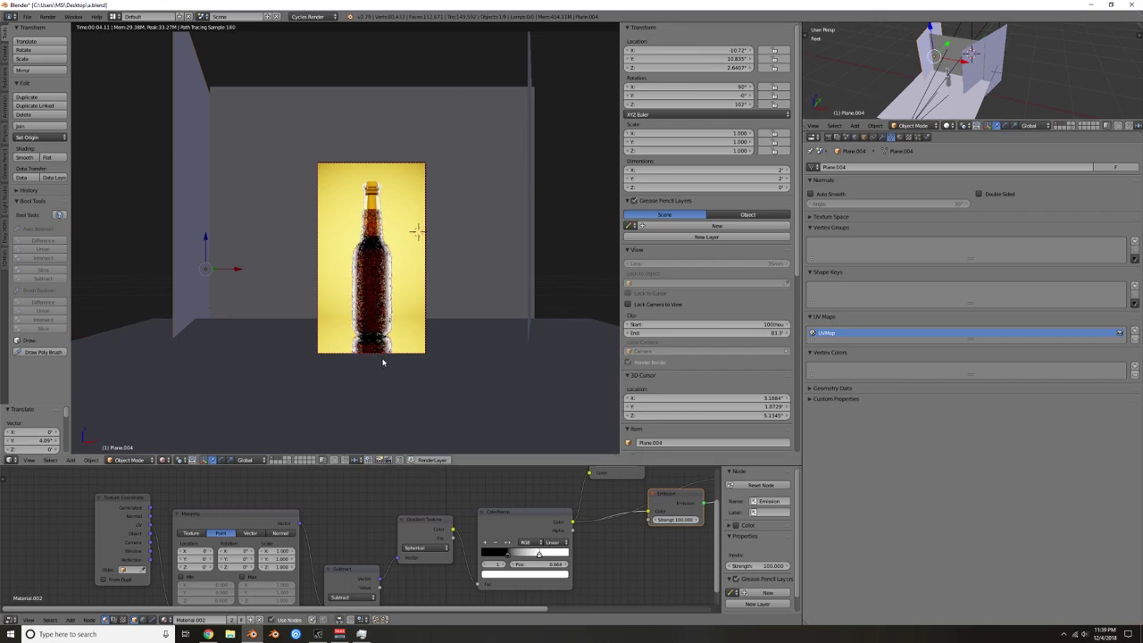
Step: Select the glass bottle and darken the Base Color of its Principled BSDF shader
right_click(378, 197)
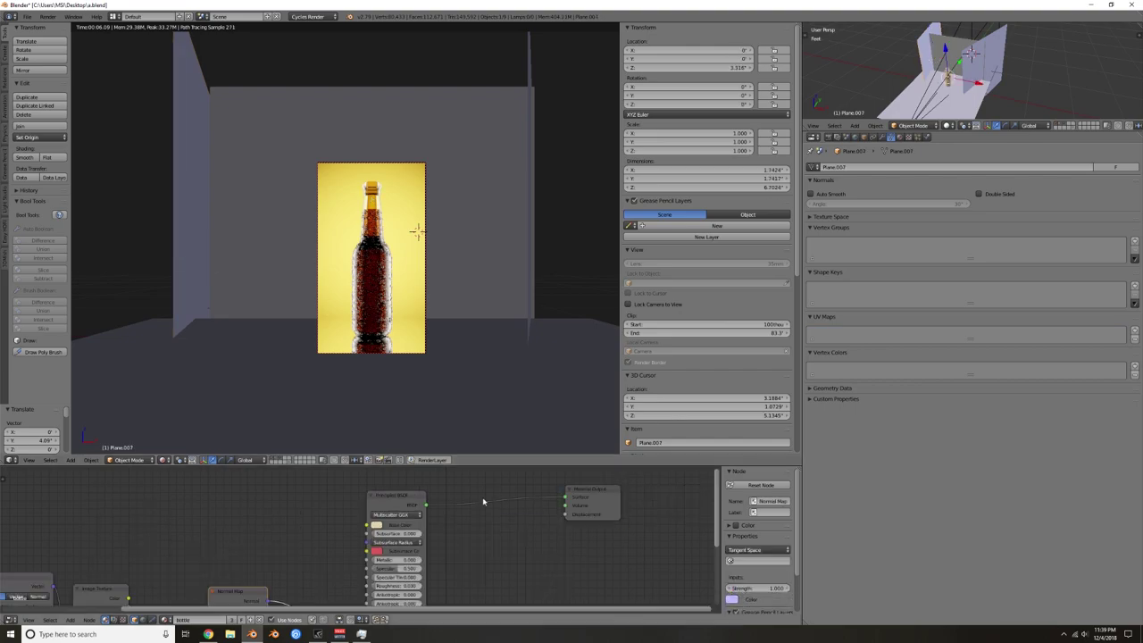
left_click(376, 524)
left_click(442, 430)
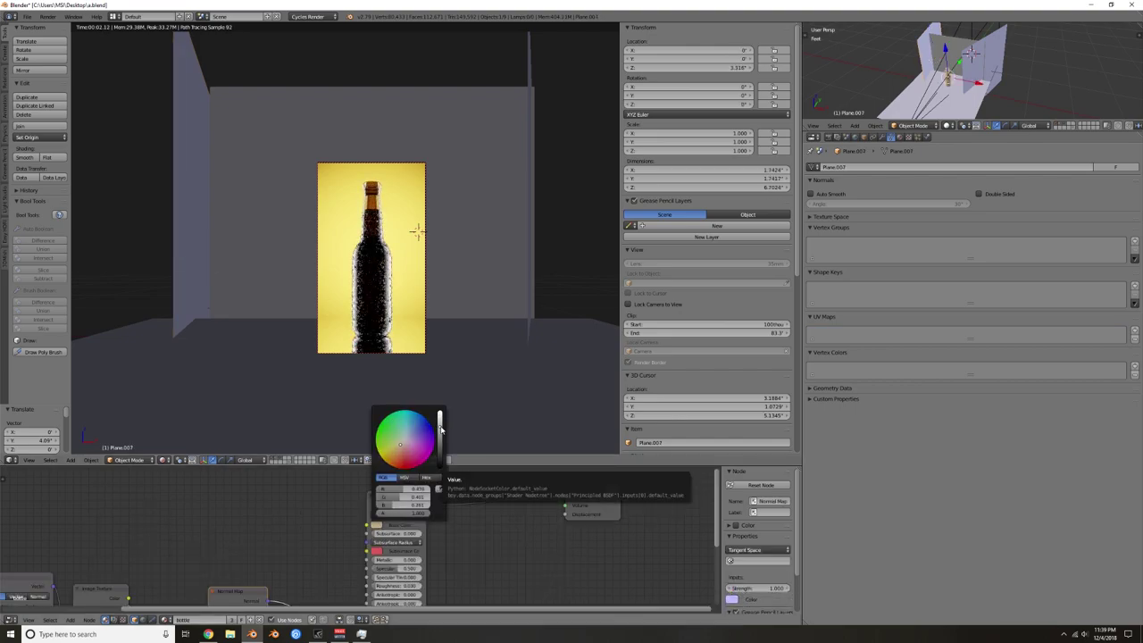
Step: Isolate the bottle in solid shading outside the camera view and select the widest face loop around its lip in edit mode
key("shift+z")
key("KP_0")
scroll(389, 202, "up", 6)
scroll(349, 199, "up", 3)
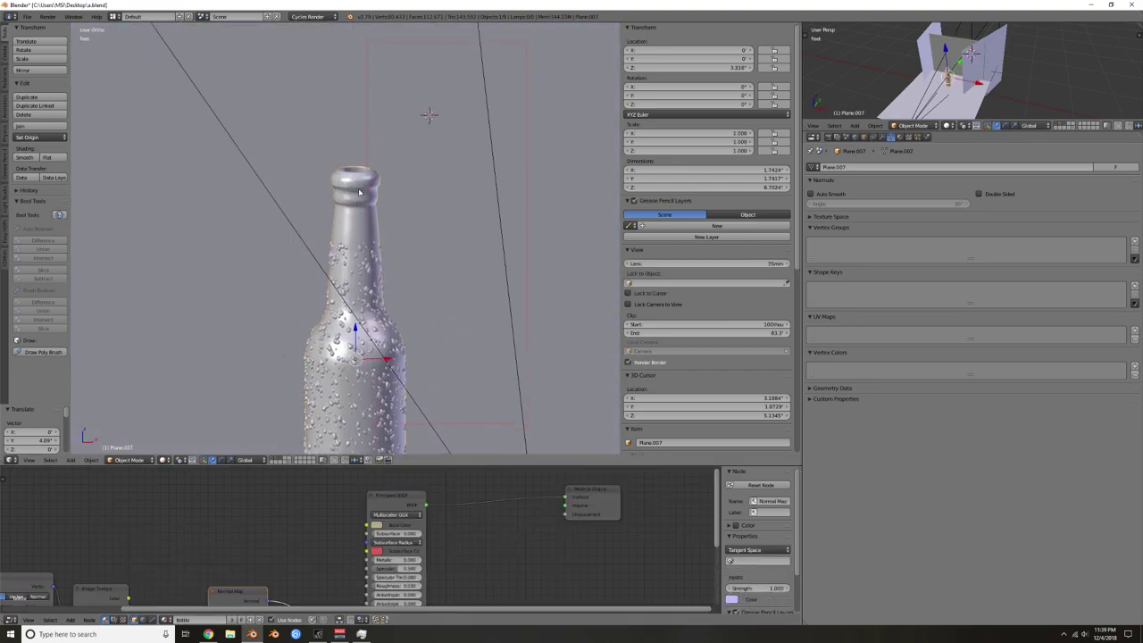
key("shift+h")
scroll(359, 192, "up", 2)
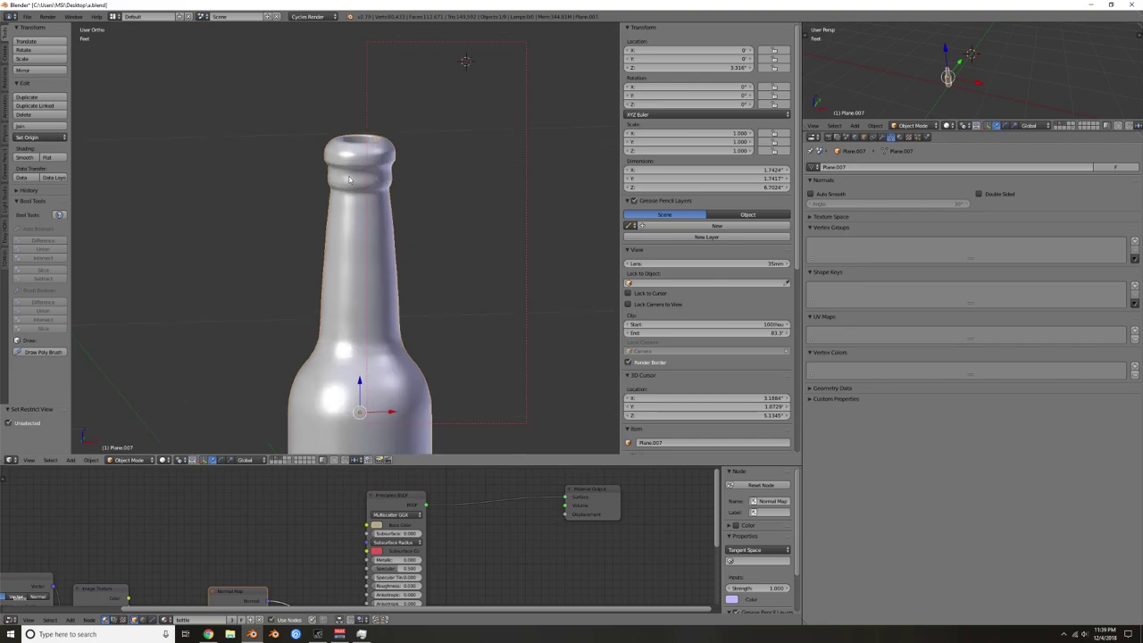
middle_click_drag(351, 177, 415, 222, "shift")
scroll(427, 209, "up", 2)
key("Tab")
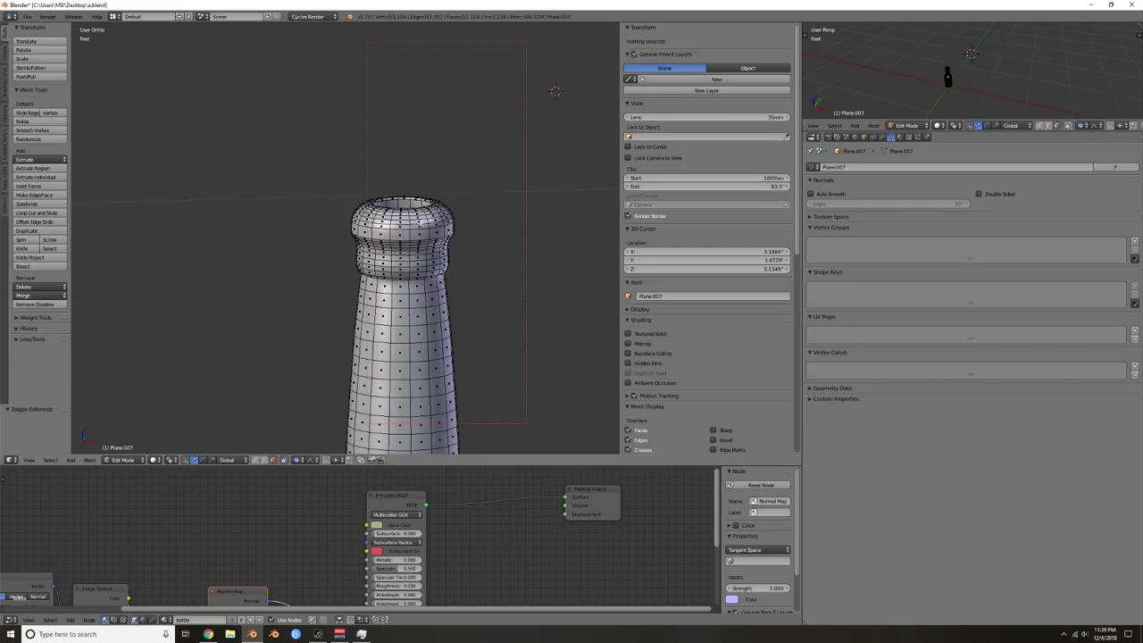
right_click(443, 227, "alt")
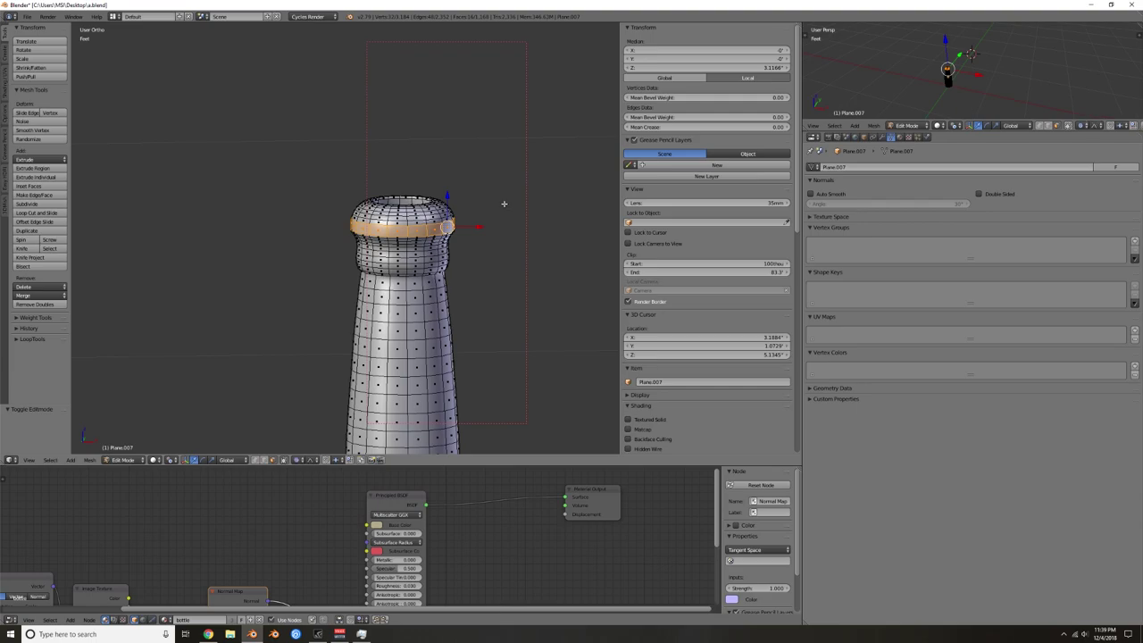
Step: Set the proportional editing falloff to Sphere and try scaling the lip's face loop along X
left_click(315, 461)
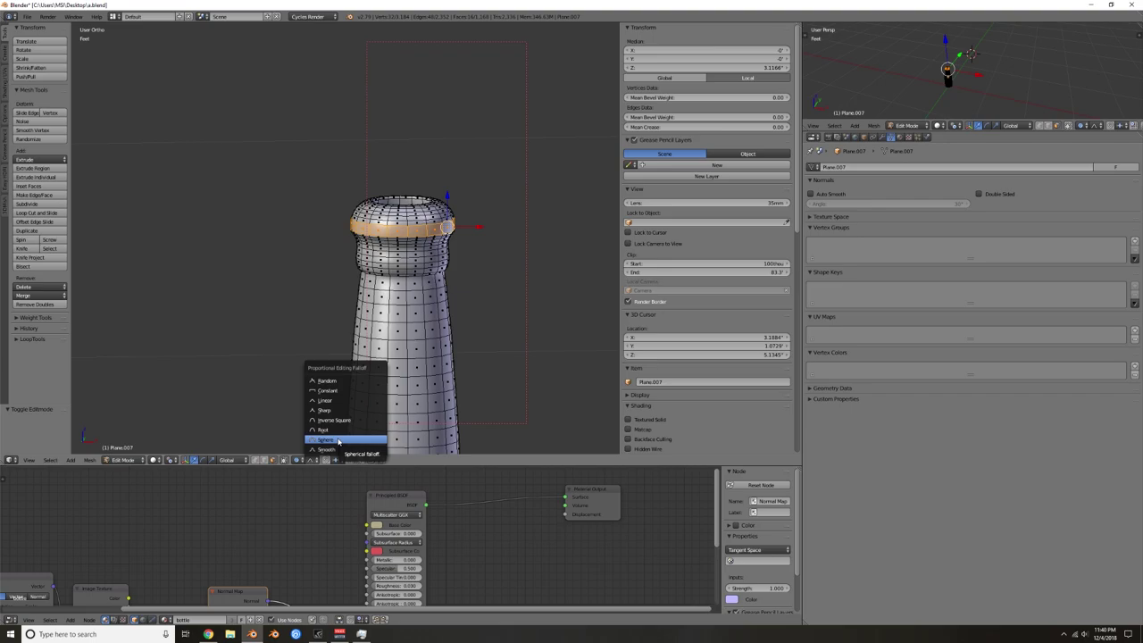
left_click(338, 441)
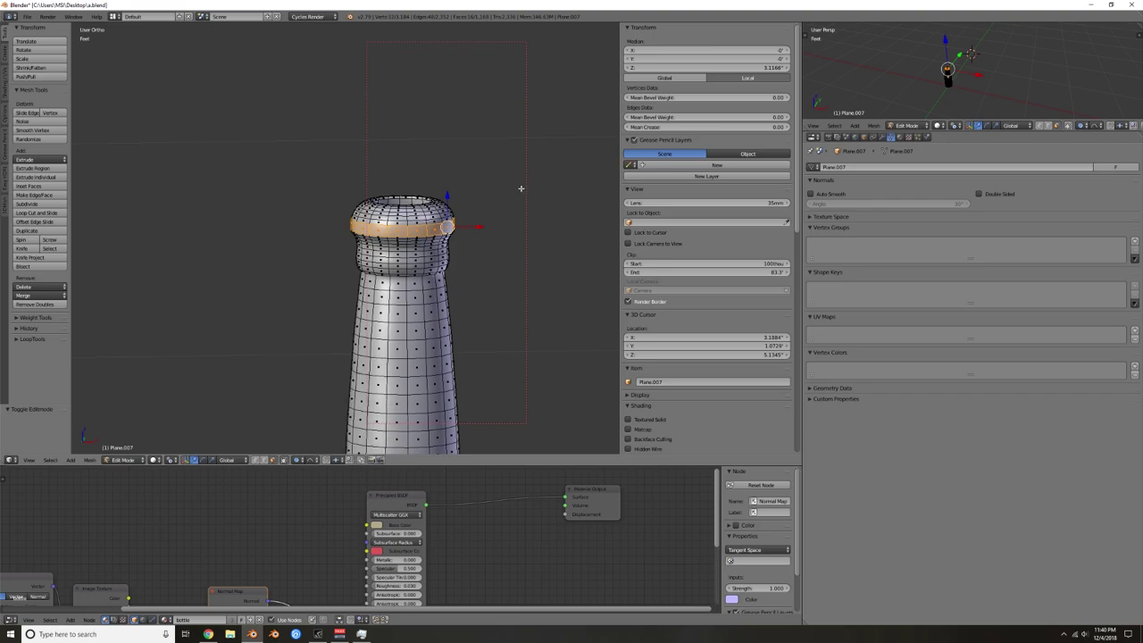
key("s")
key("x")
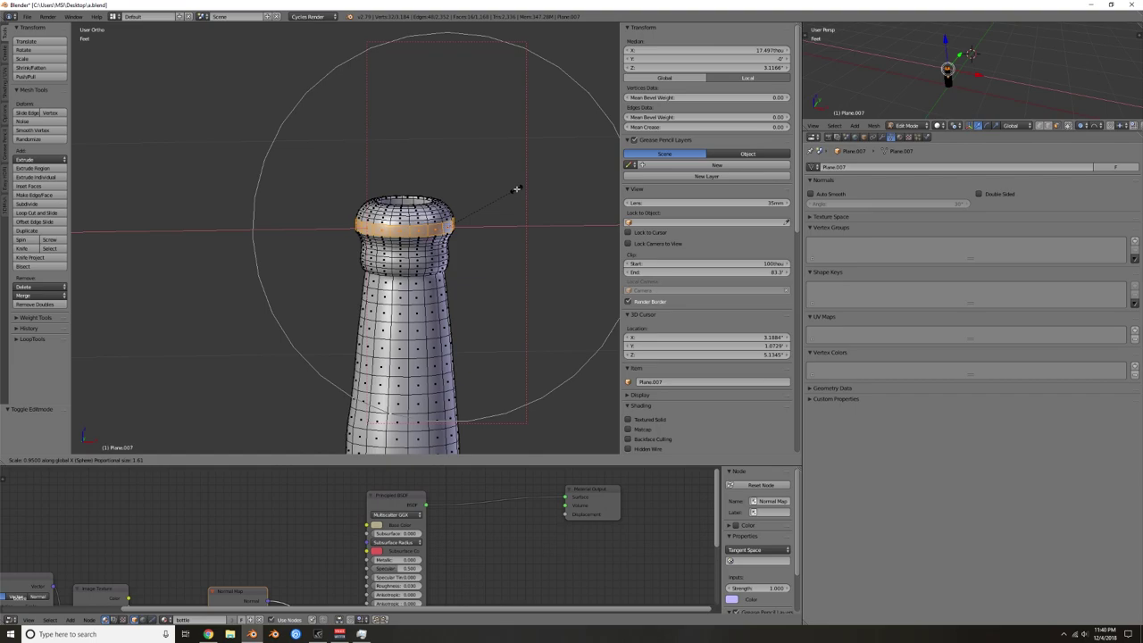
right_click(516, 189)
Step: Set the pivot point to Bounding Box Center, shrink the lip slightly with a small proportional radius, and return to object mode
left_click(168, 459)
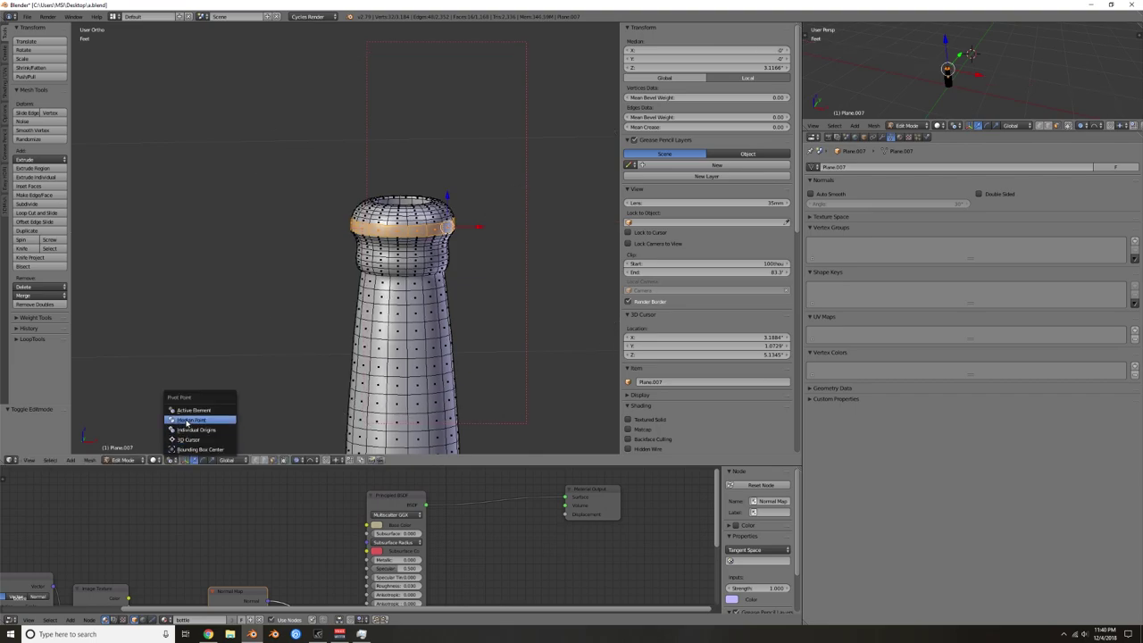
left_click(194, 449)
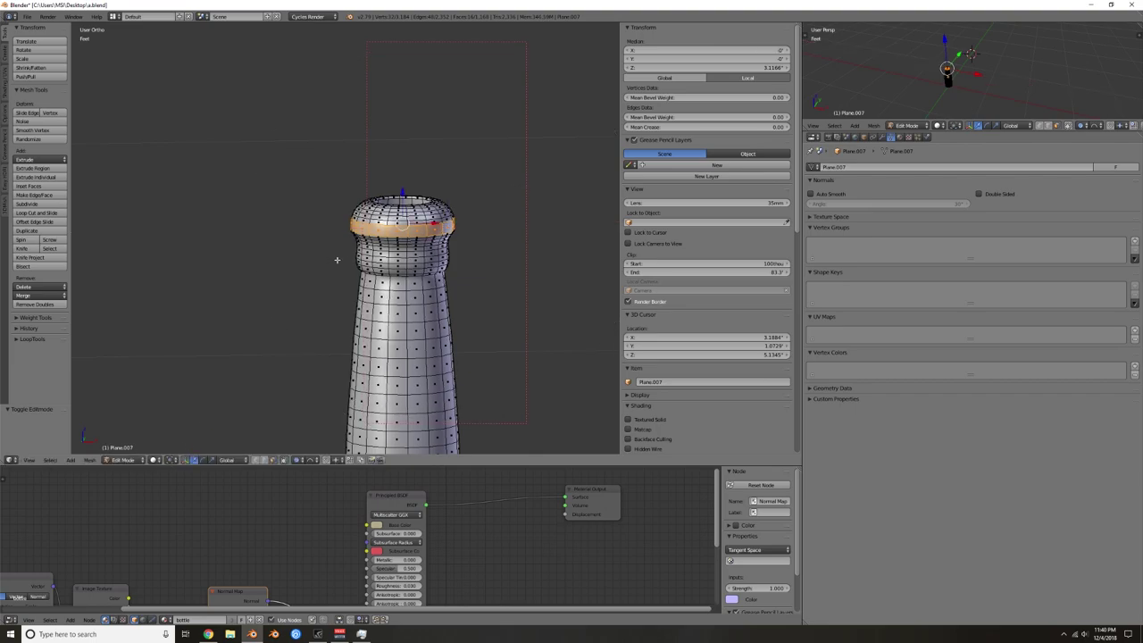
key("s")
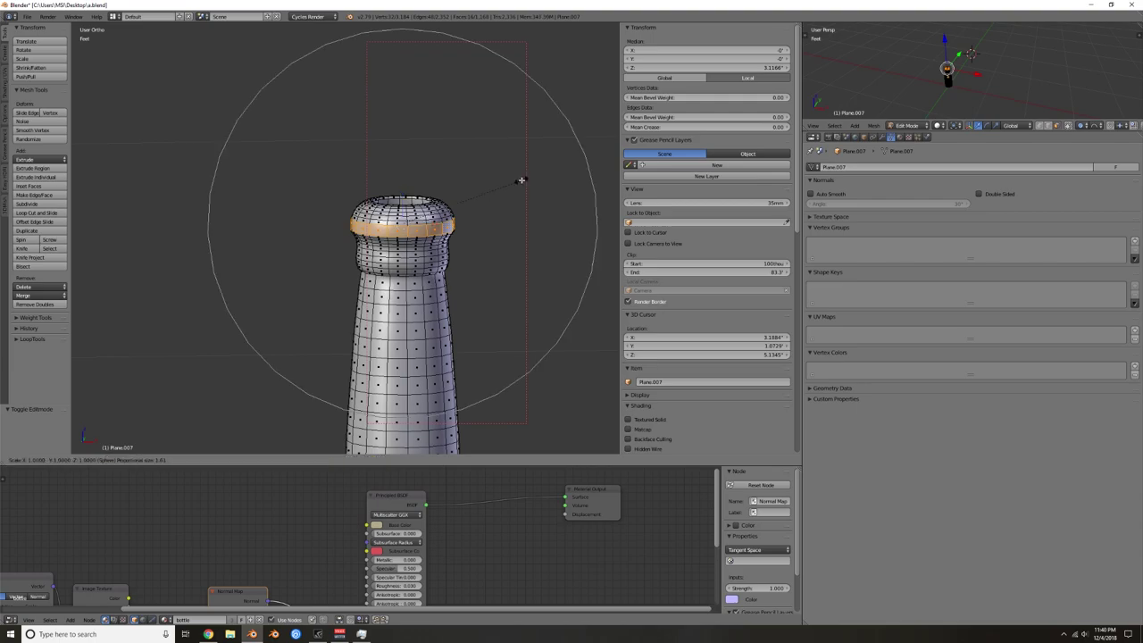
scroll(521, 180, "up", 12)
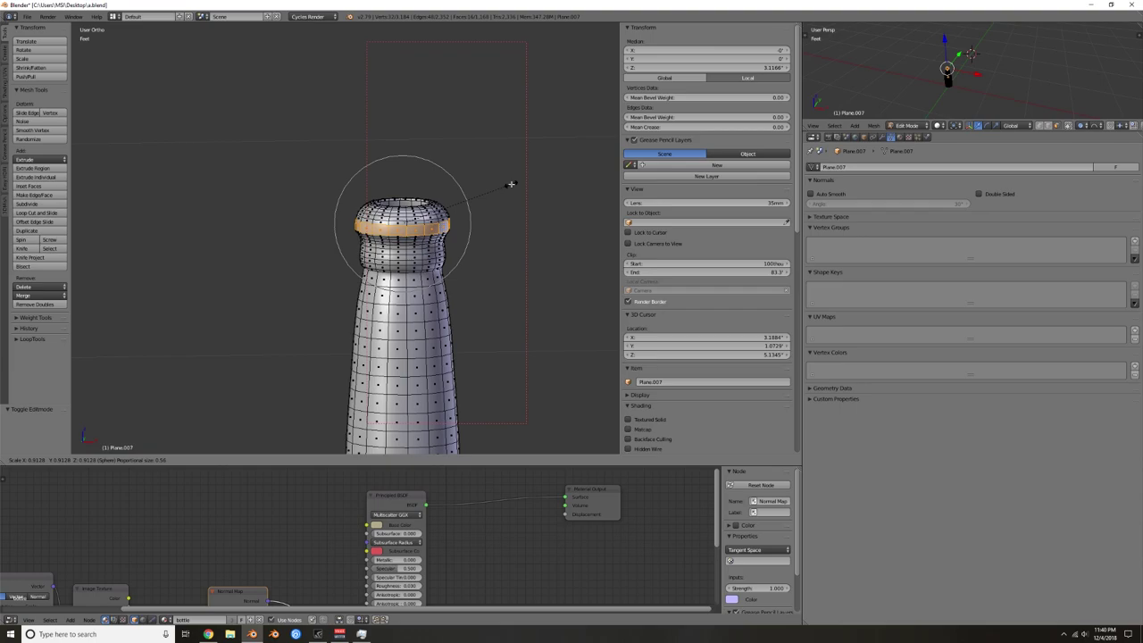
left_click(516, 181)
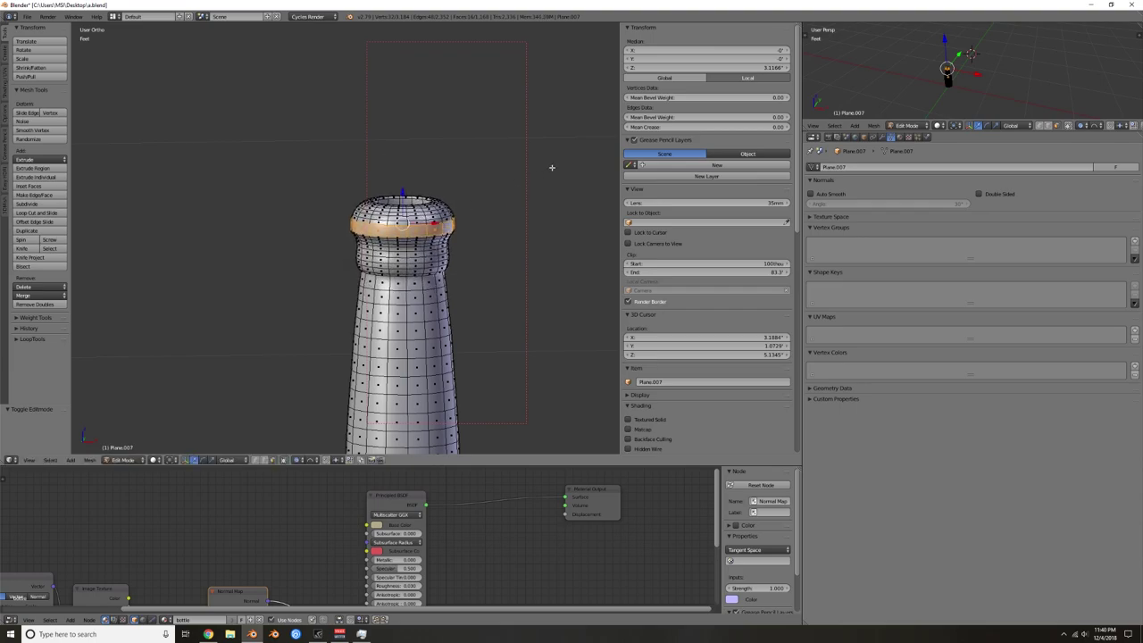
key("s")
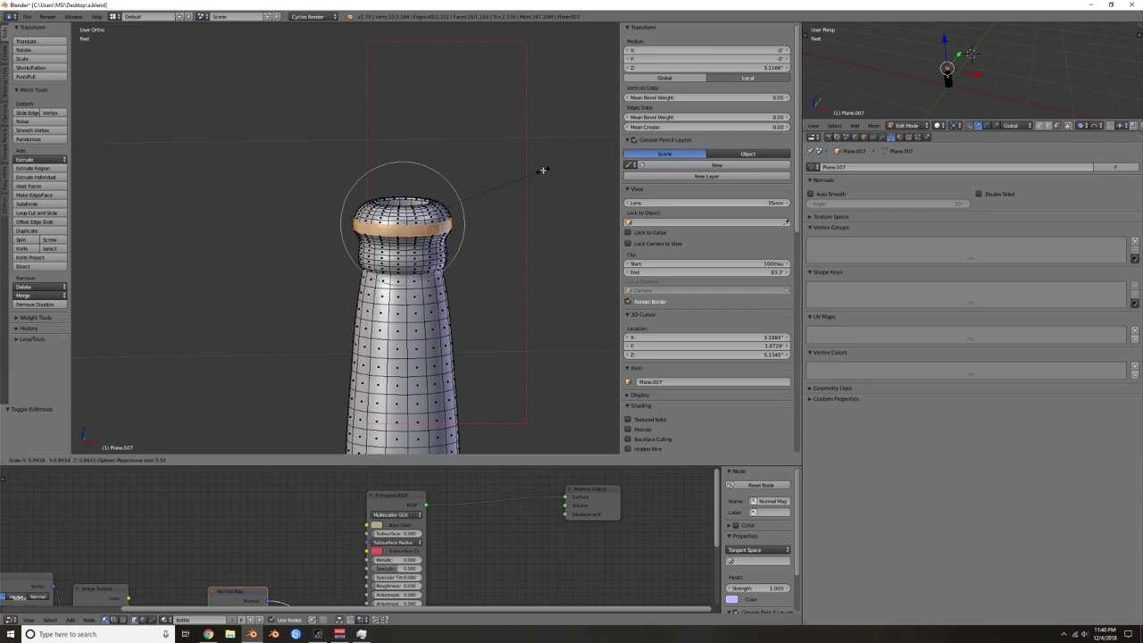
left_click(536, 174)
key("Tab")
mouse_move(438, 265)
middle_mouse_down()
mouse_move(453, 250)
mouse_move(438, 263)
mouse_move(396, 242)
mouse_move(388, 254)
mouse_move(438, 227)
middle_mouse_up()
scroll(438, 231, "up", 2)
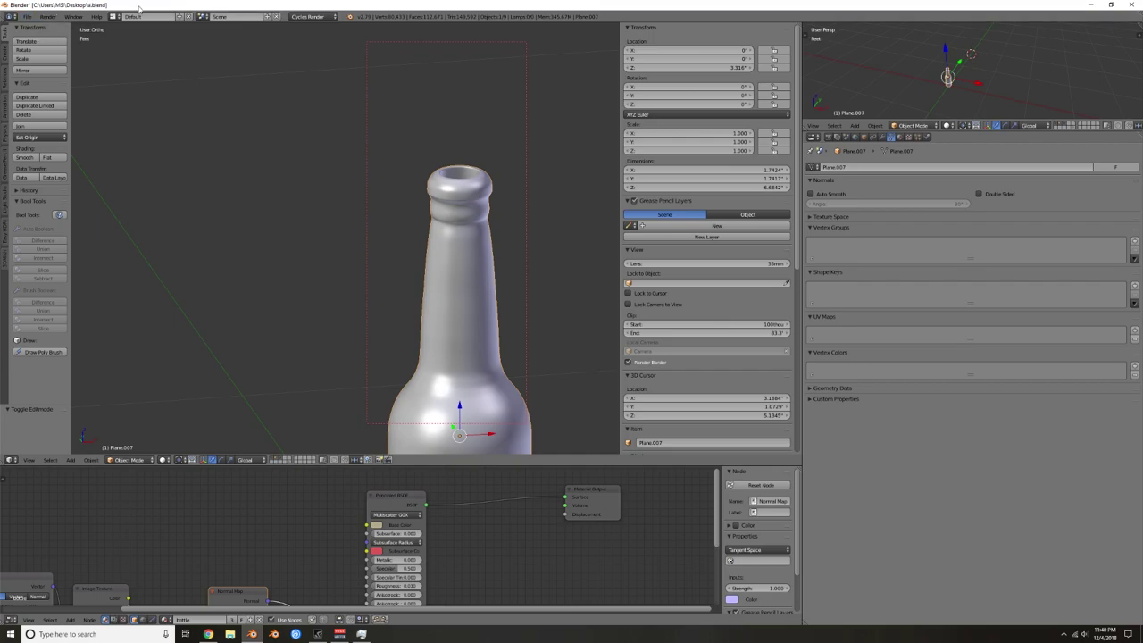
Step: Append the object named Cylinder from Coke_Cap.blend in the Creative Cloud Files folder
left_click(28, 18)
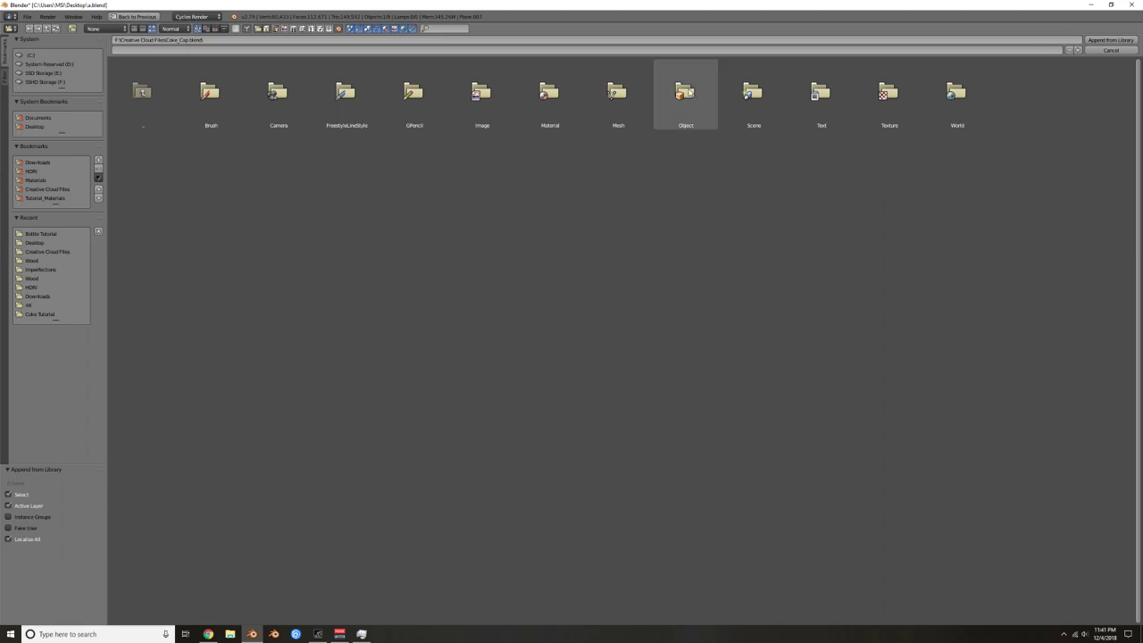
left_click(686, 91)
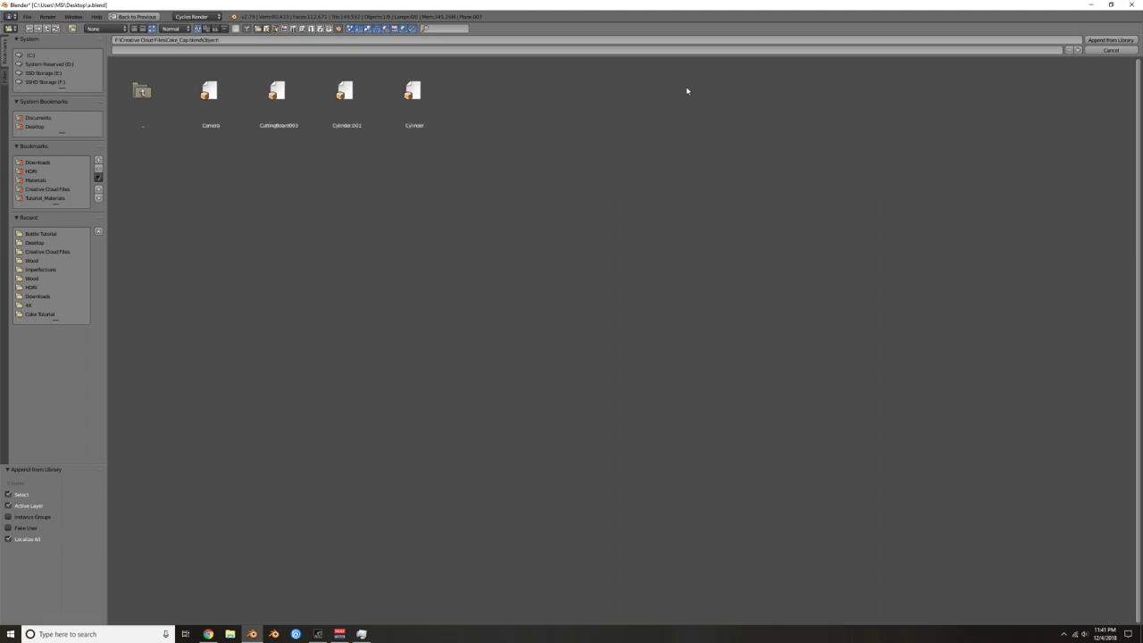
left_click(417, 92)
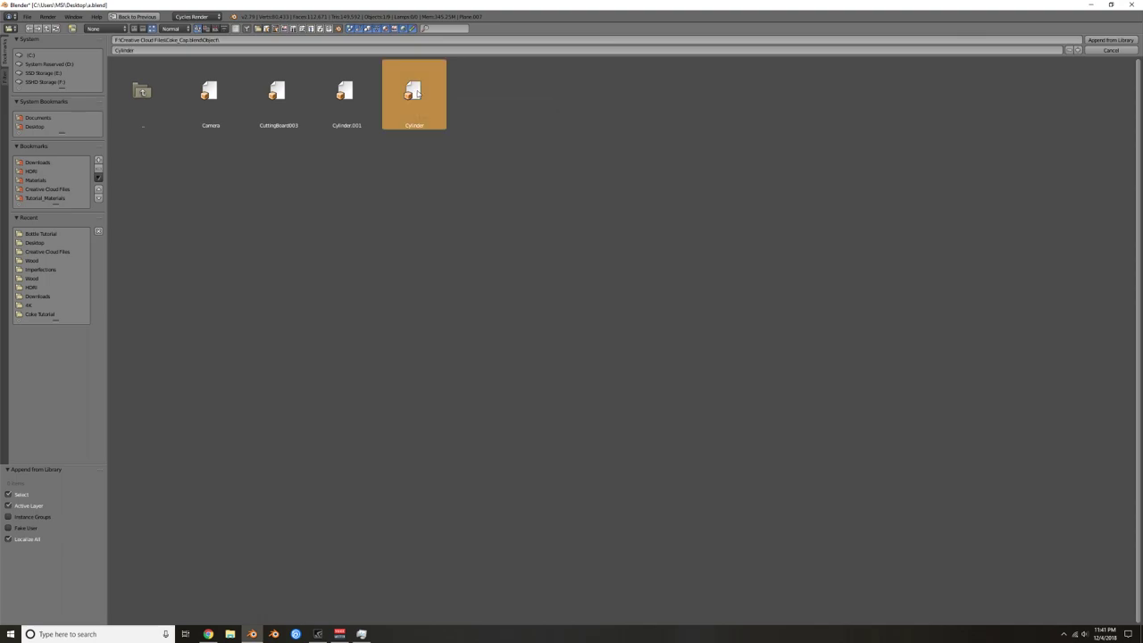
left_click(1115, 42)
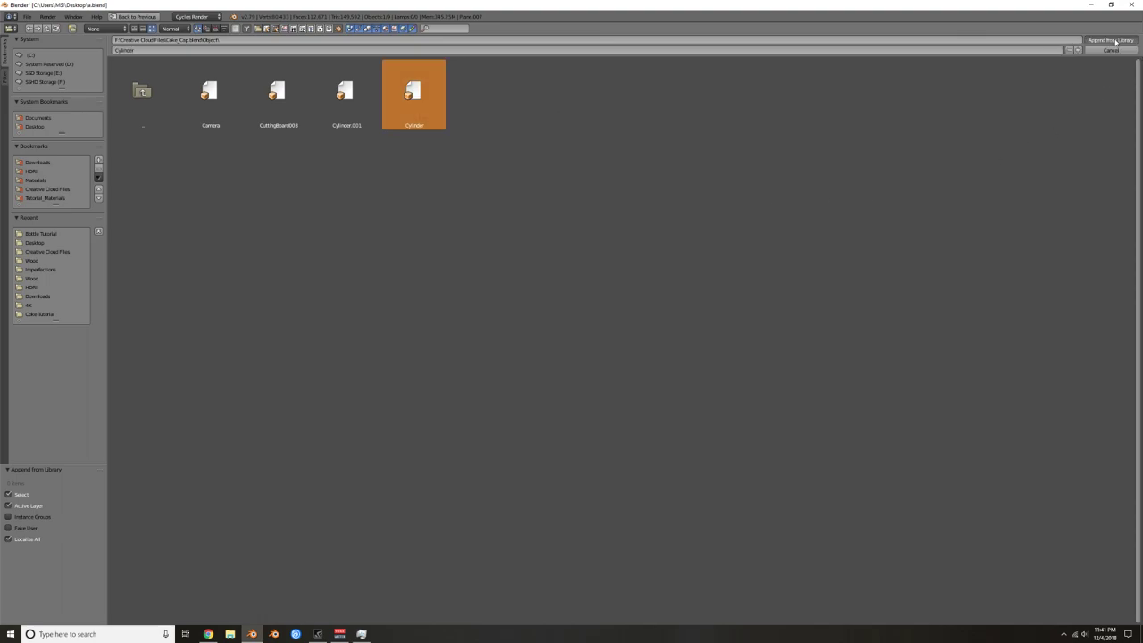
Step: Raise the appended cap about 6.77 inches to the bottle's mouth and scale it up about 13 times
scroll(550, 289, "down", 5)
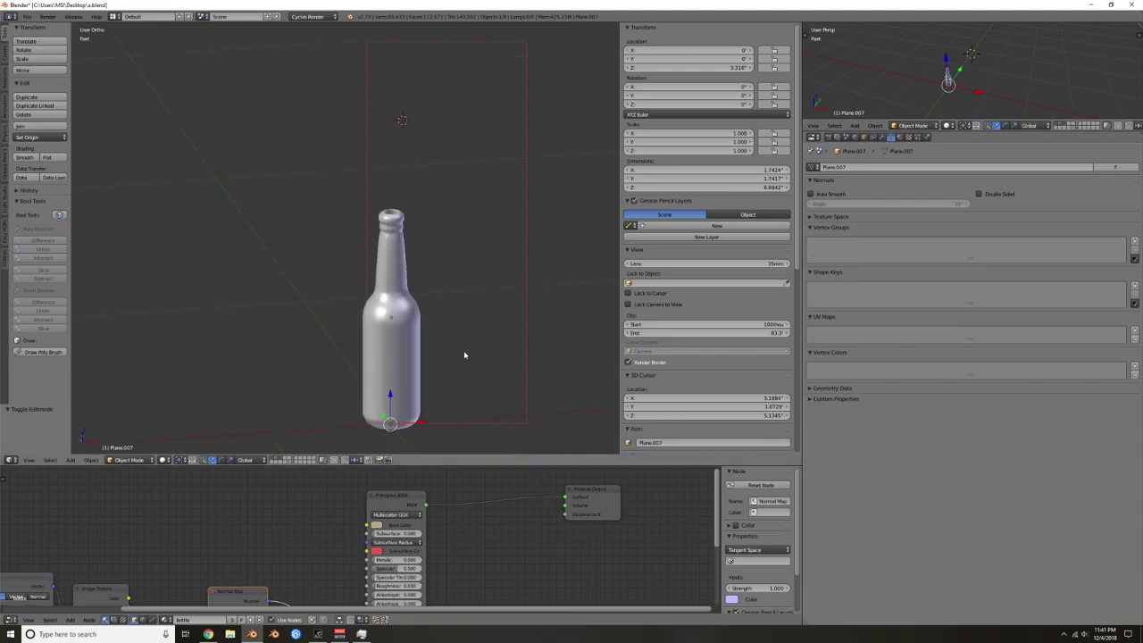
left_click_drag(398, 389, 405, 197)
key("s")
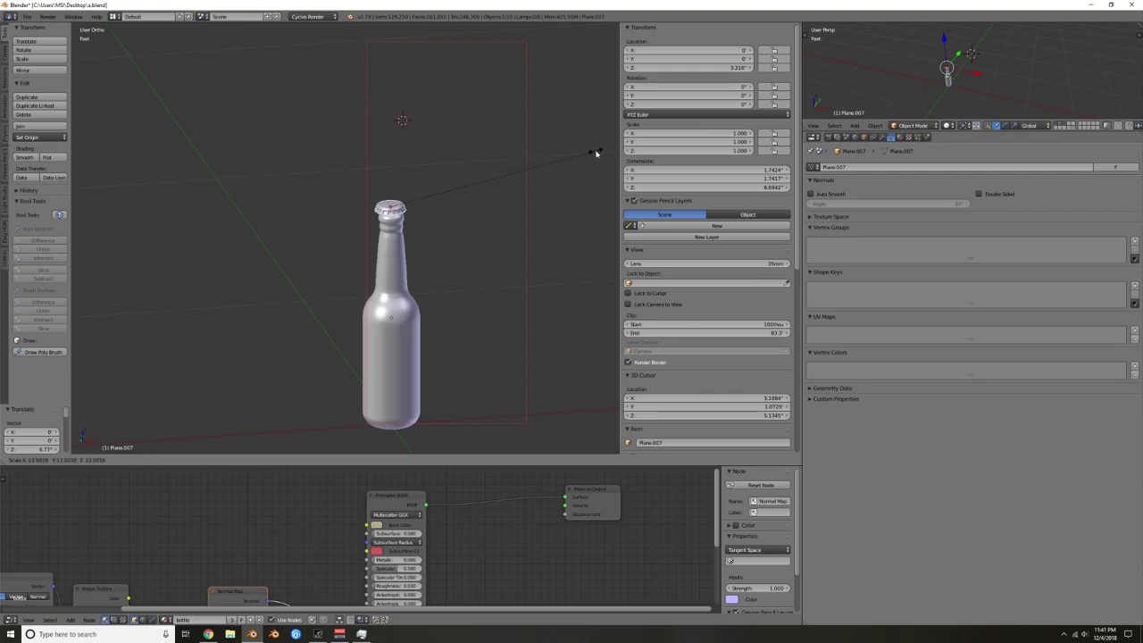
left_click(594, 154)
Step: Try centering the cap over the bottle neck by eye in top orthographic view
key("KP_7")
scroll(485, 188, "up", 3)
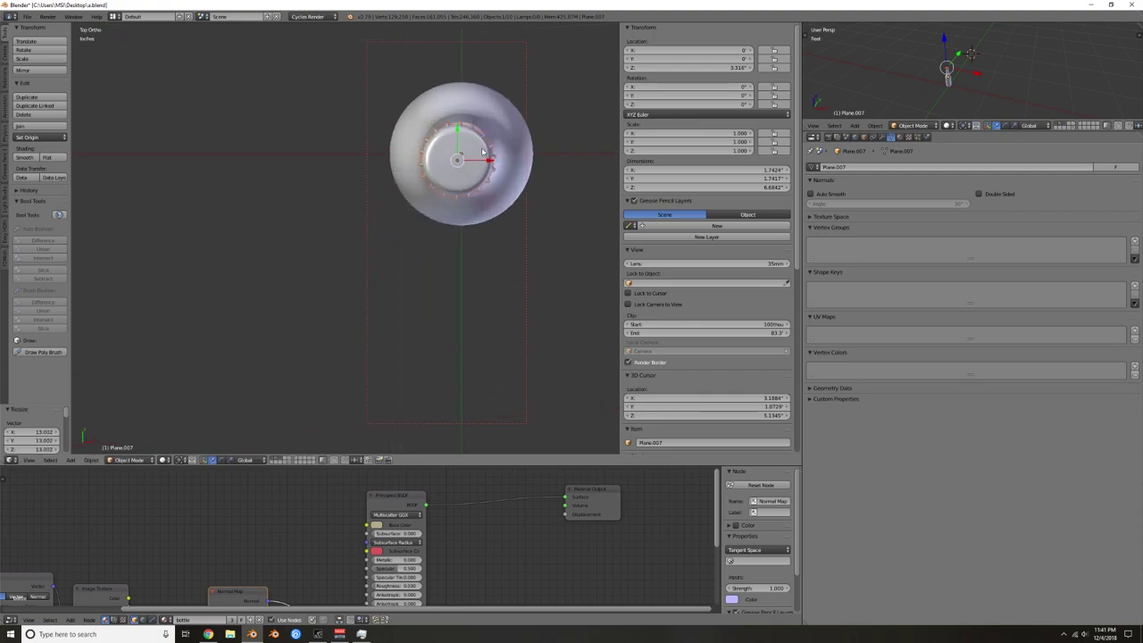
key("g")
mouse_move(492, 165)
left_mouse_down()
mouse_move(460, 131)
mouse_move(496, 156)
left_mouse_up()
key("g")
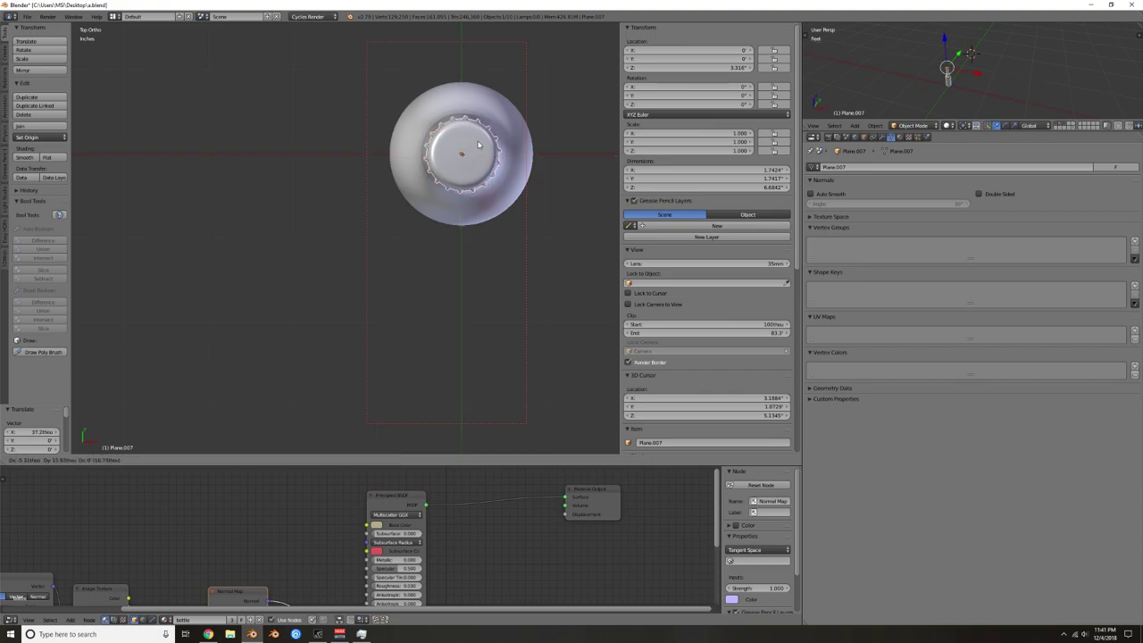
left_click(479, 146)
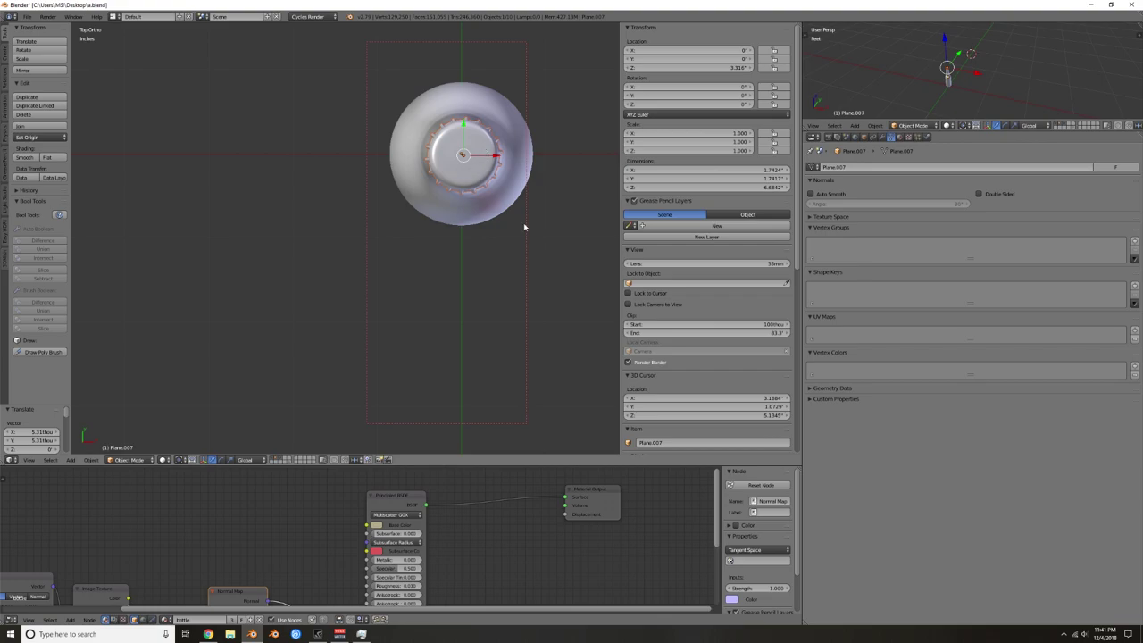
Step: Snap the 3D cursor to the selected bottle, and snap the cap to that cursor
middle_click_drag(520, 229, 525, 193)
right_click(500, 301)
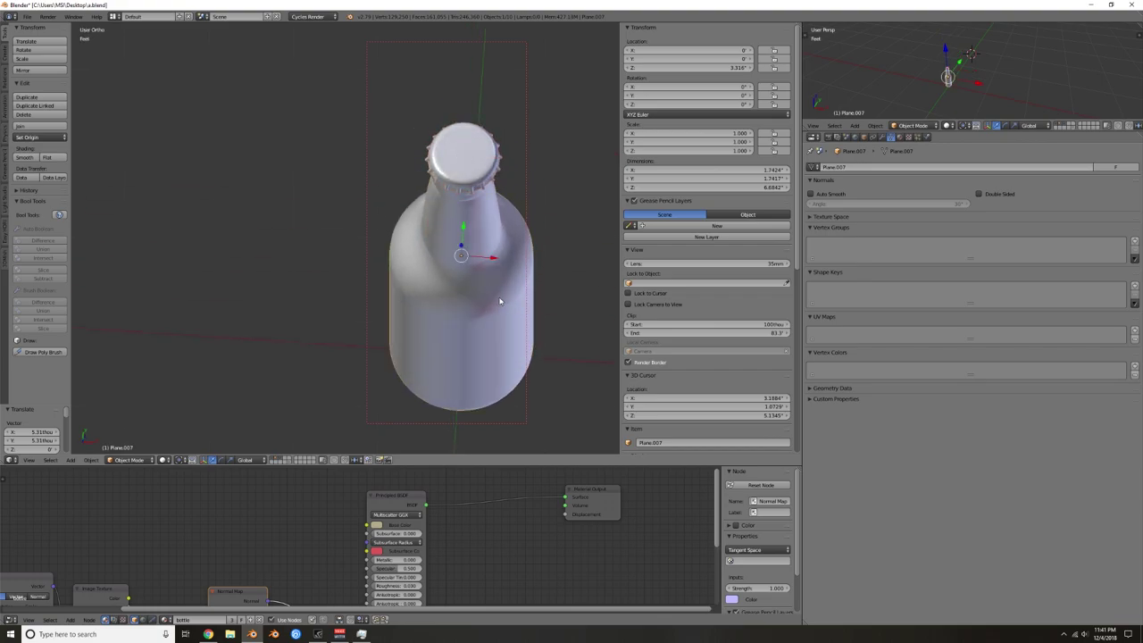
key("shift+s")
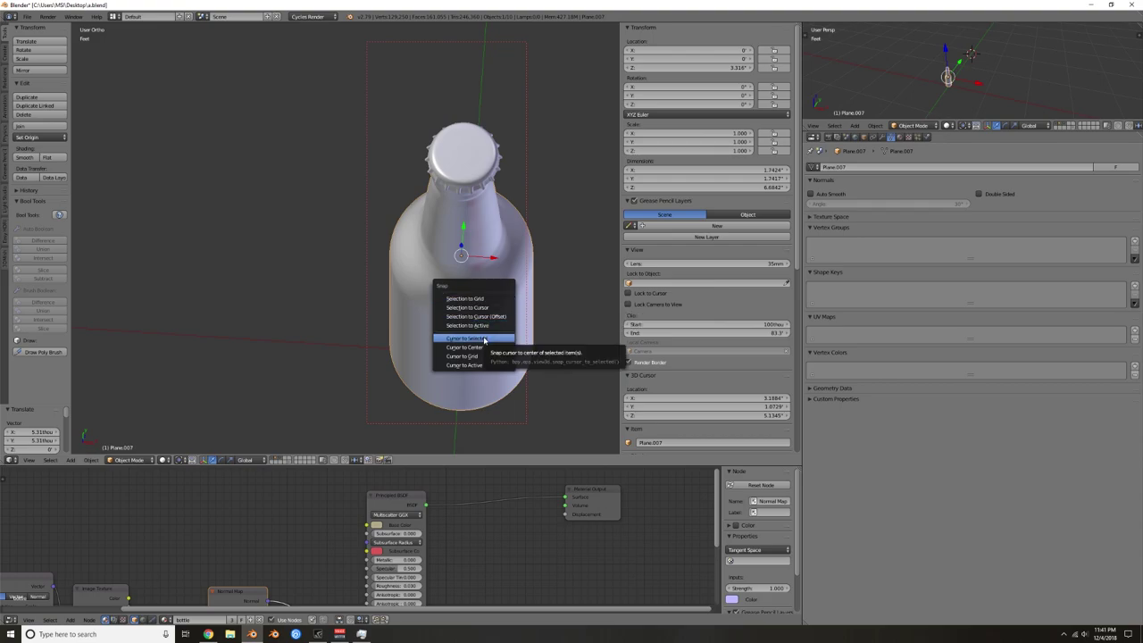
left_click(484, 340)
right_click(474, 150)
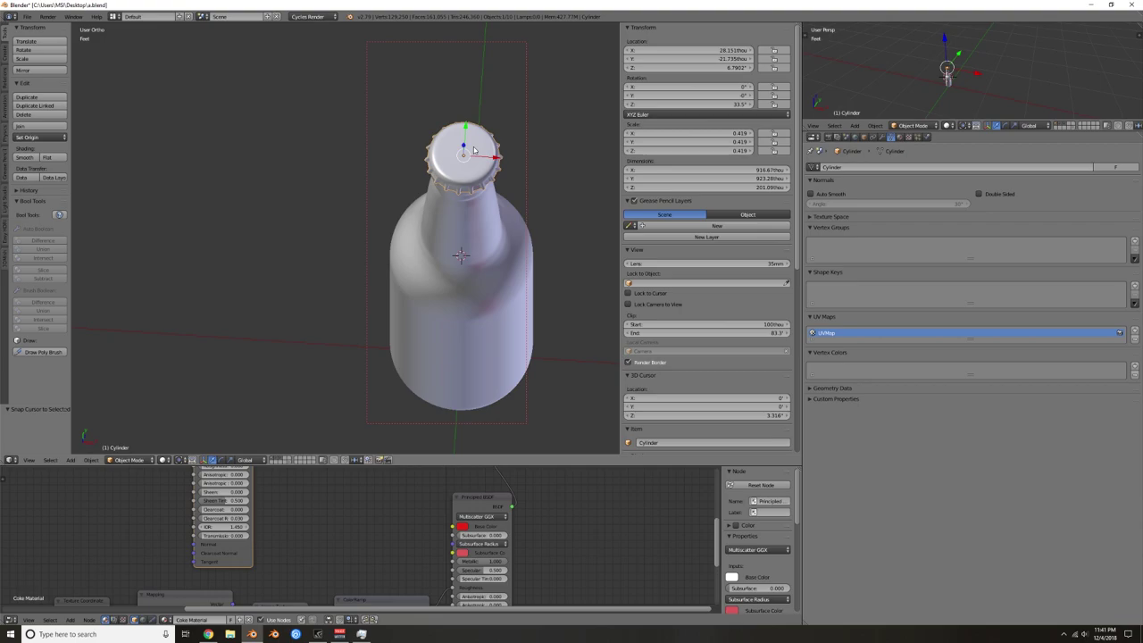
key("shift+s")
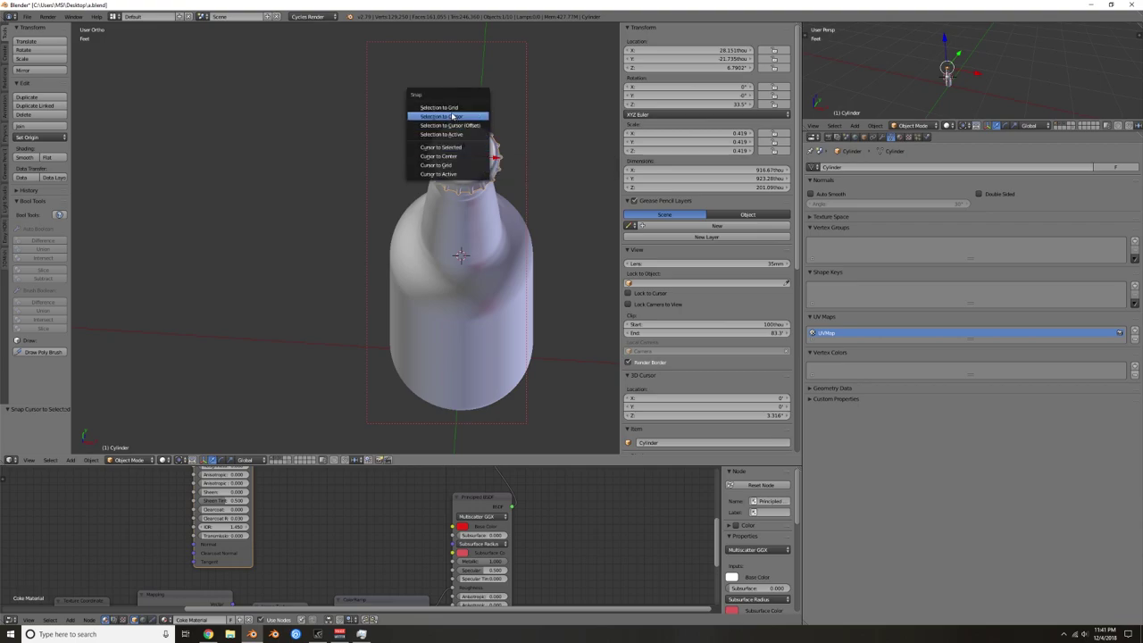
left_click(452, 117)
Step: Raise the cap about 3.22 inches along Z onto the bottle's mouth and scale it by about 0.94
key("g")
key("z")
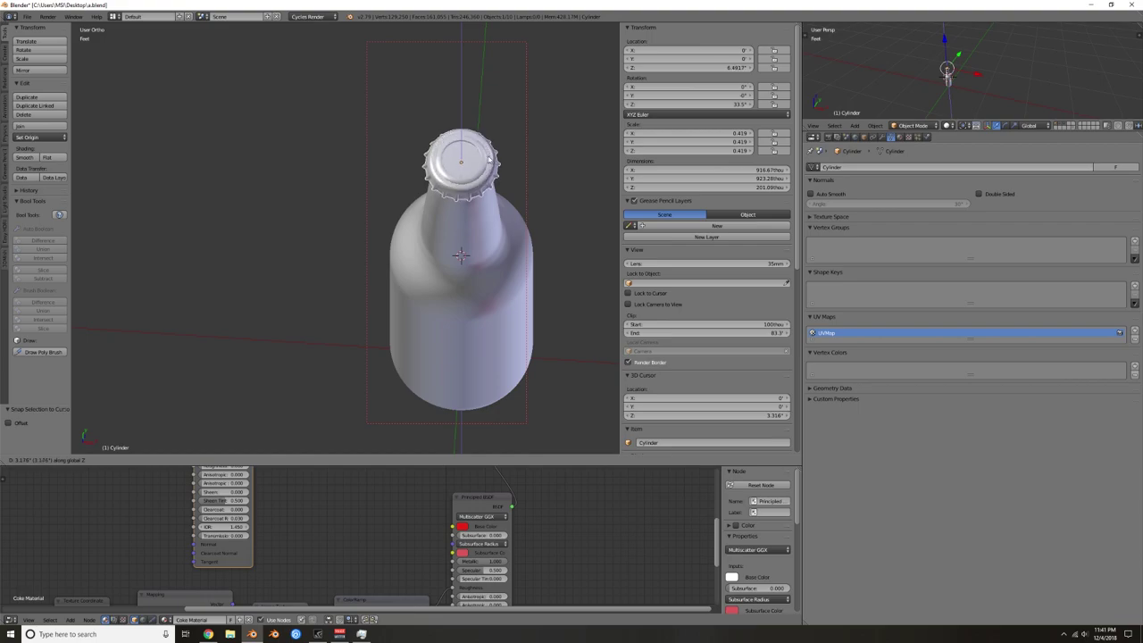
left_click(502, 186)
middle_click_drag(503, 186, 366, 190)
scroll(484, 168, "up", 2)
key("s")
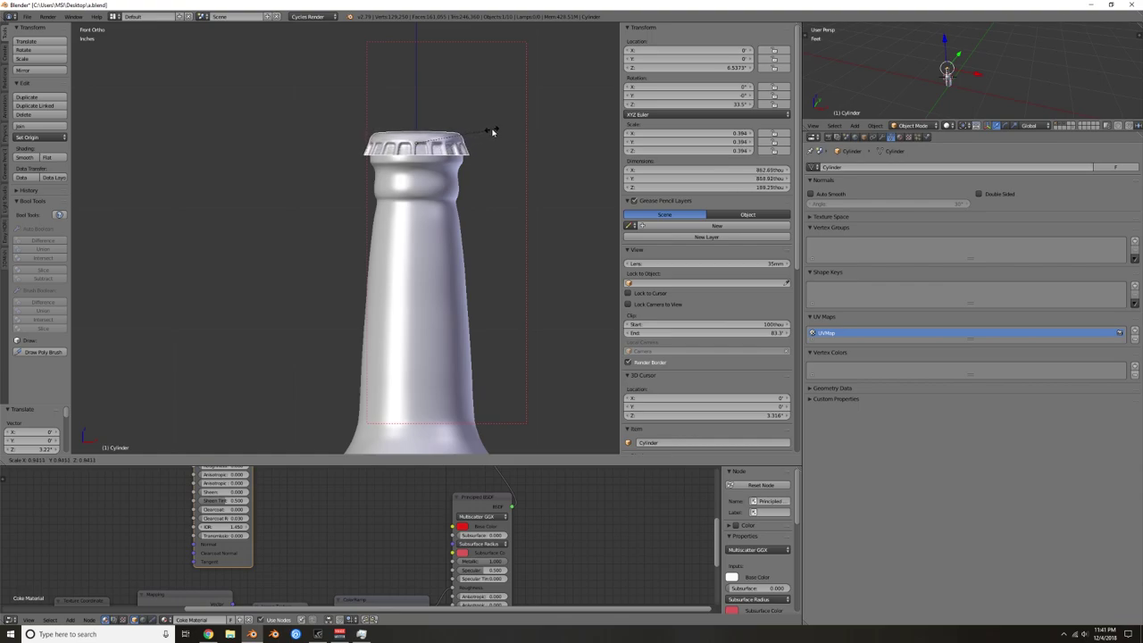
left_click(468, 152)
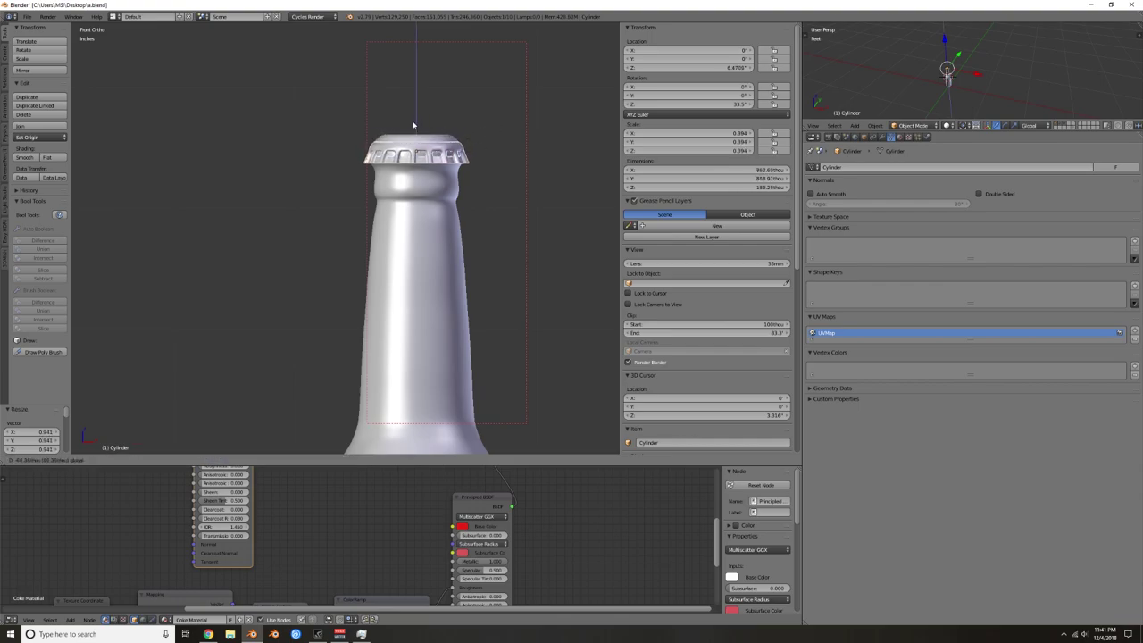
Step: Stretch the cap's whole mesh along Z by a factor of about 1.22 in edit mode
key("Tab")
scroll(422, 138, "up", 1)
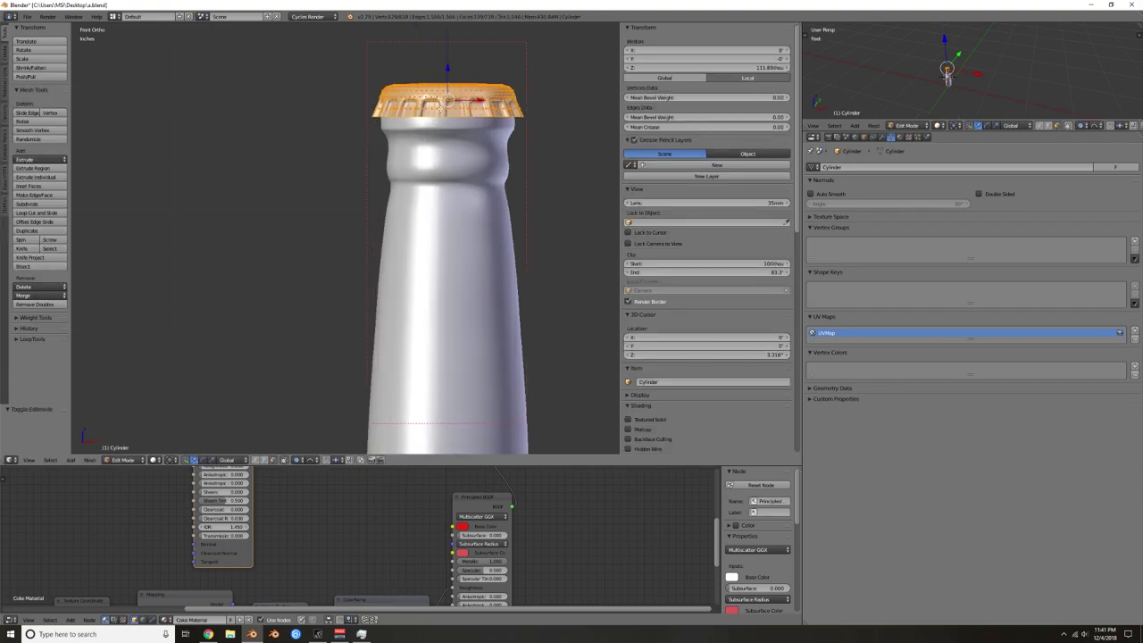
key("s")
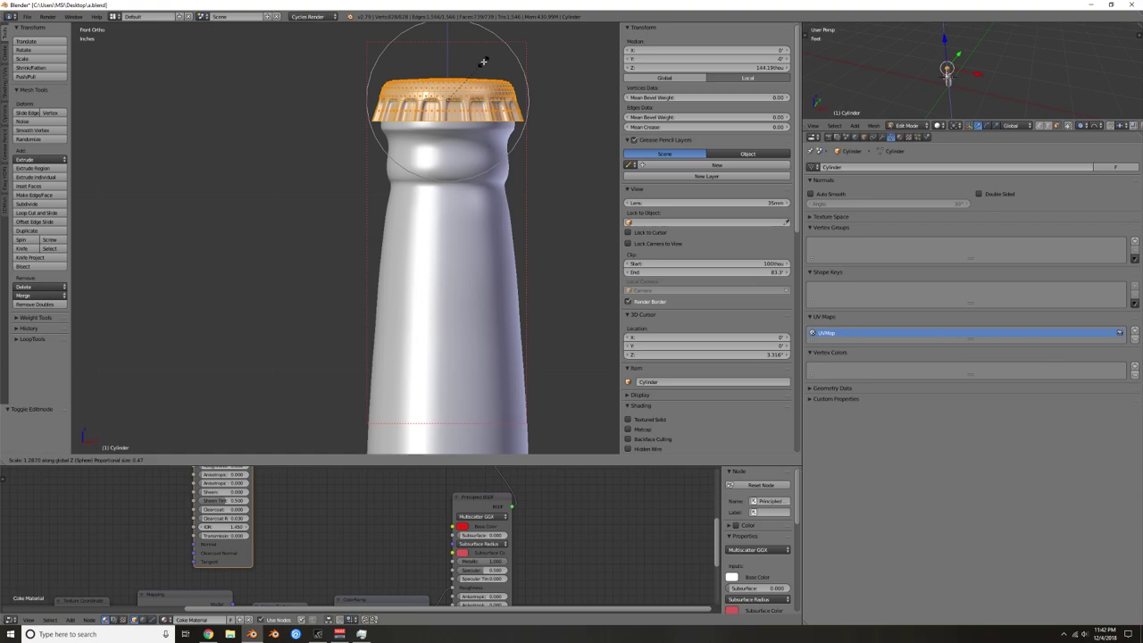
left_click(482, 64)
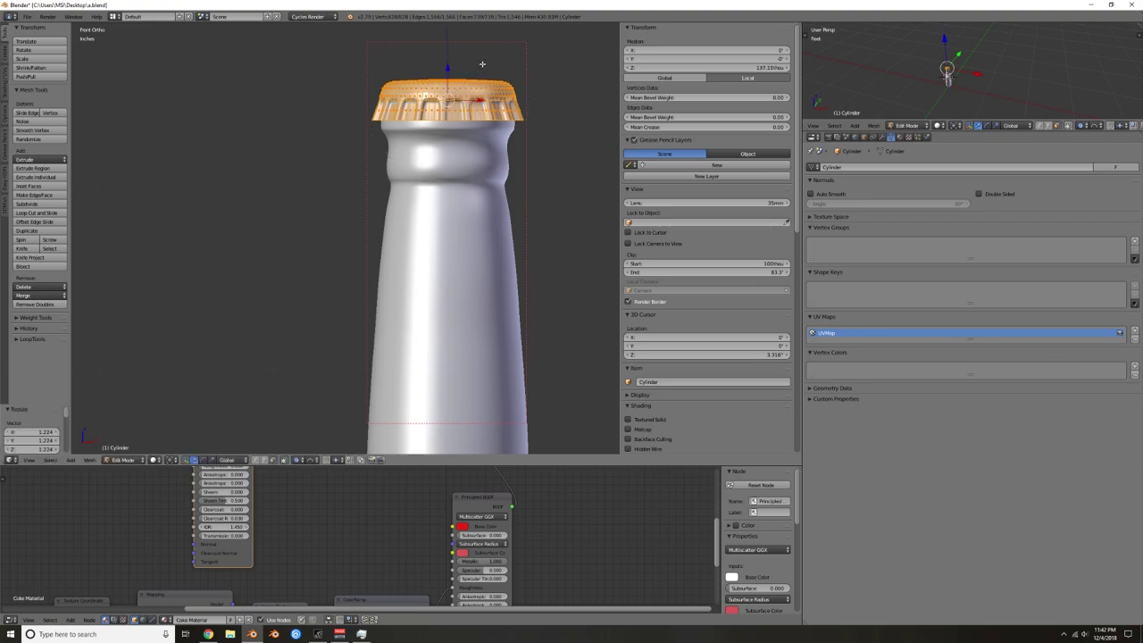
Step: Add a centered loop cut around the lower skirt of the cap
key("ctrl+r")
left_click(521, 109)
right_click(520, 109)
scroll(520, 111, "up", 2)
middle_click_drag(520, 110, 440, 163, "shift")
Step: Select the cap's bottom rim vertices in wireframe, lower them and scale them inward, and return to object mode
key("ctrl+Tab")
left_click(420, 180)
key("a")
key("z")
right_click(334, 125, "alt")
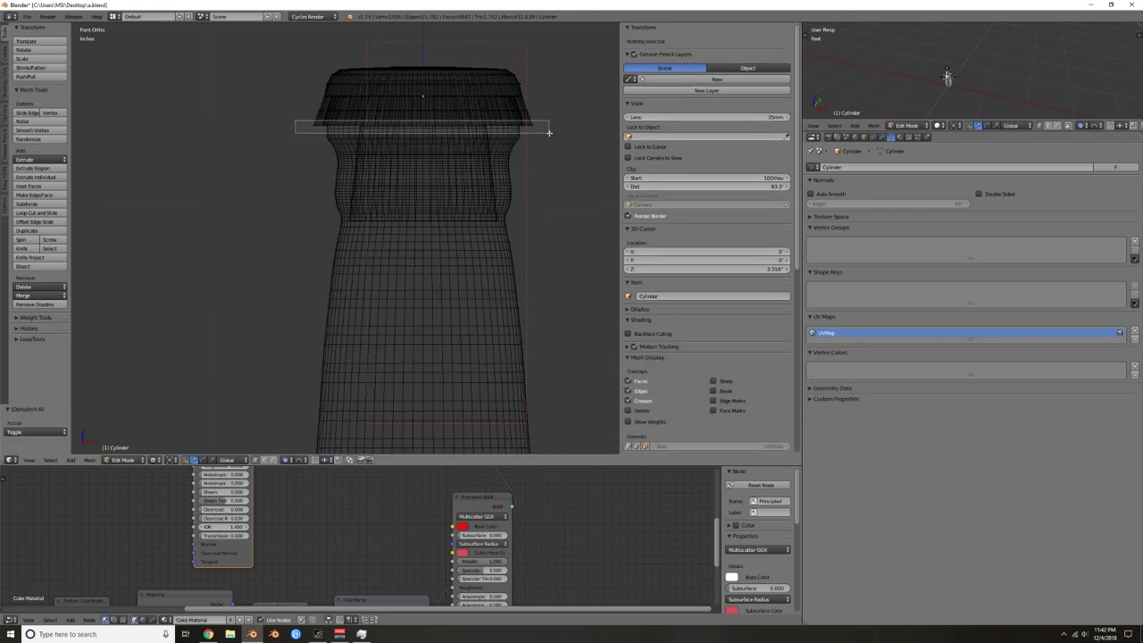
left_click_drag(421, 97, 425, 106)
right_click(420, 108)
key("s")
left_click(540, 104)
key("Tab")
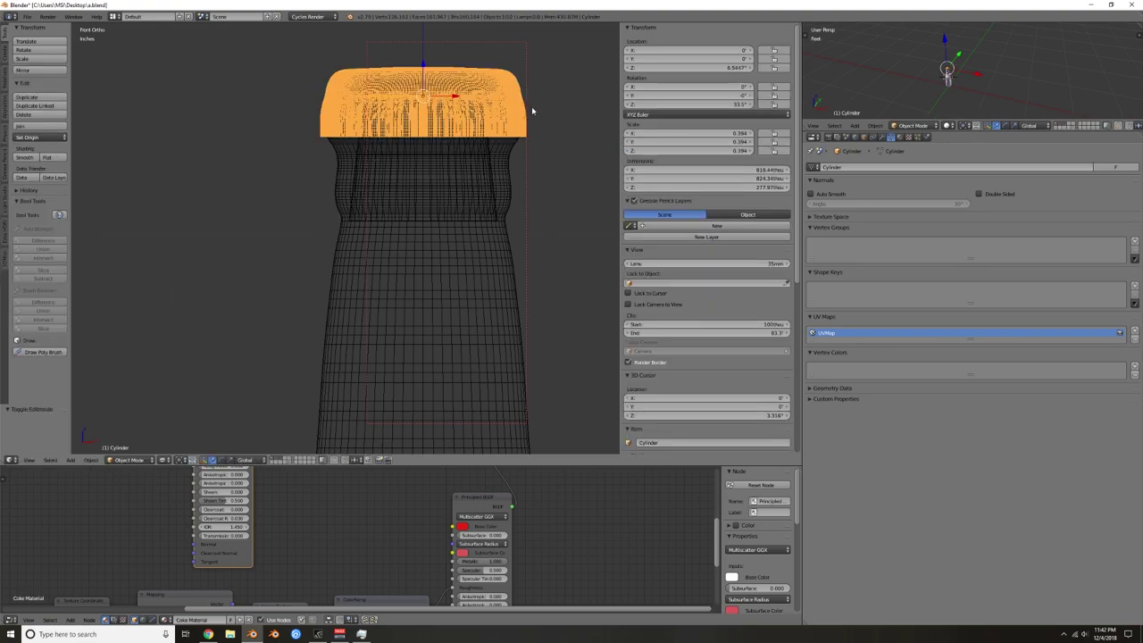
Step: Rescale the cap in solid shading to about 0.397 in X and Y and about 0.304 in Z
key("z")
scroll(483, 121, "down", 3)
key("s")
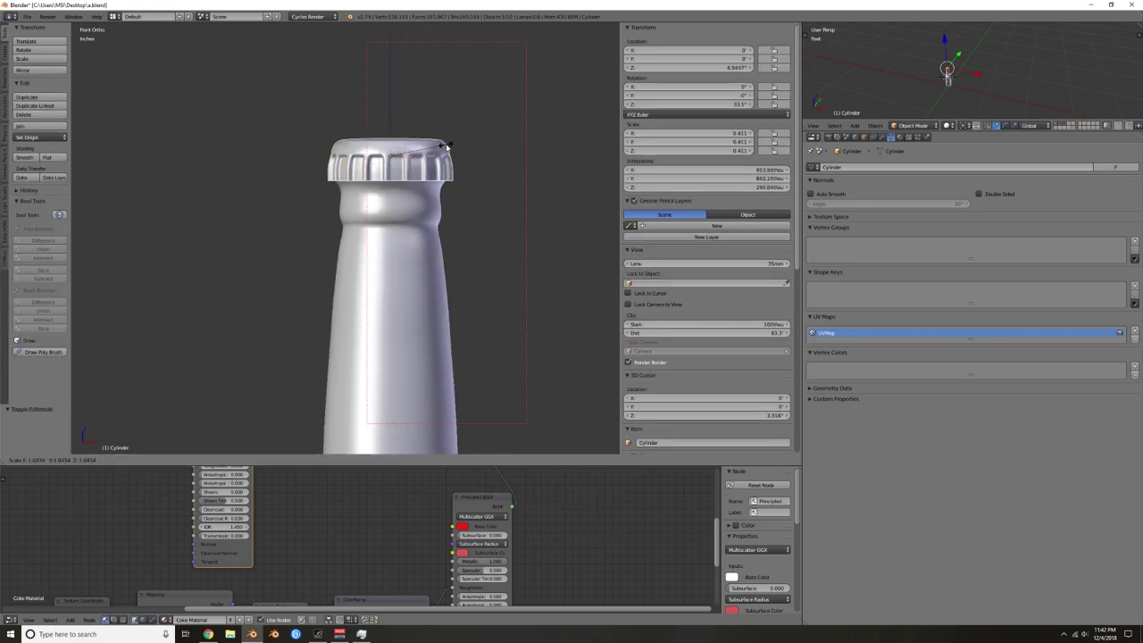
left_click(451, 143)
key("s")
key("z")
left_click(448, 144)
key("s")
left_click(474, 140)
key("s")
key("z")
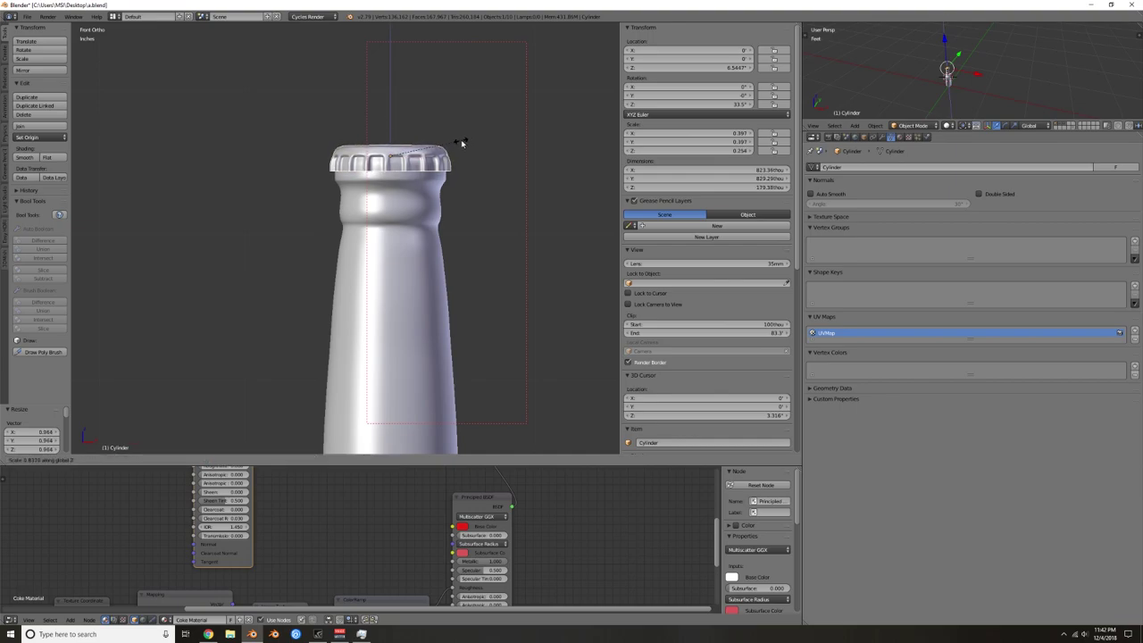
key("Escape")
Step: Raise the cap's bottom rim slightly along Z in edit mode and return to object mode
key("Tab")
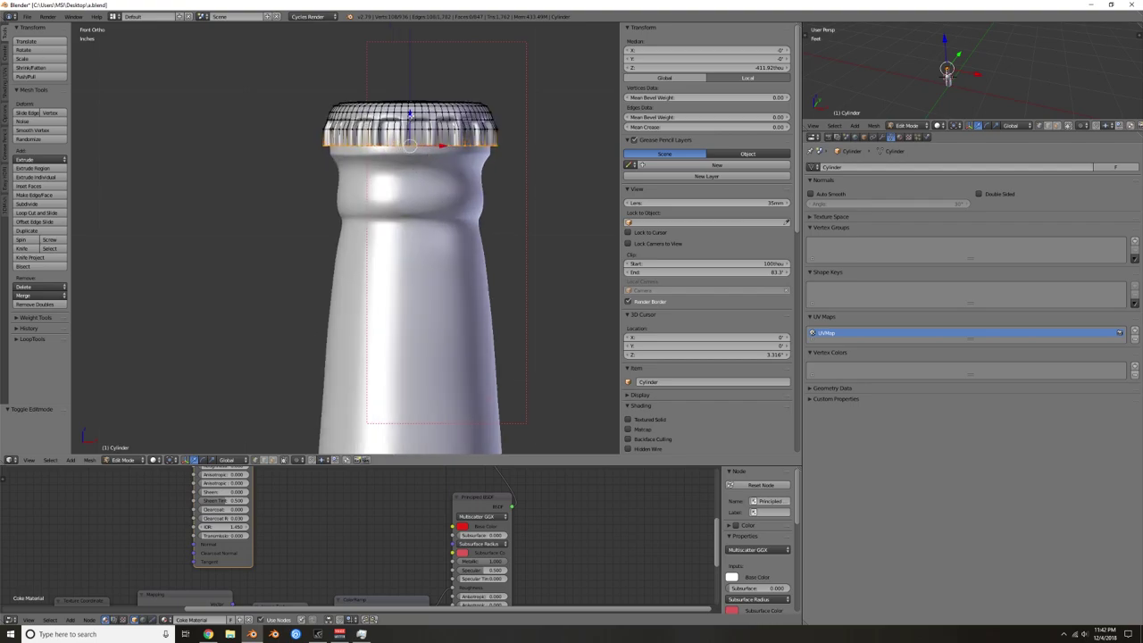
key("g")
key("z")
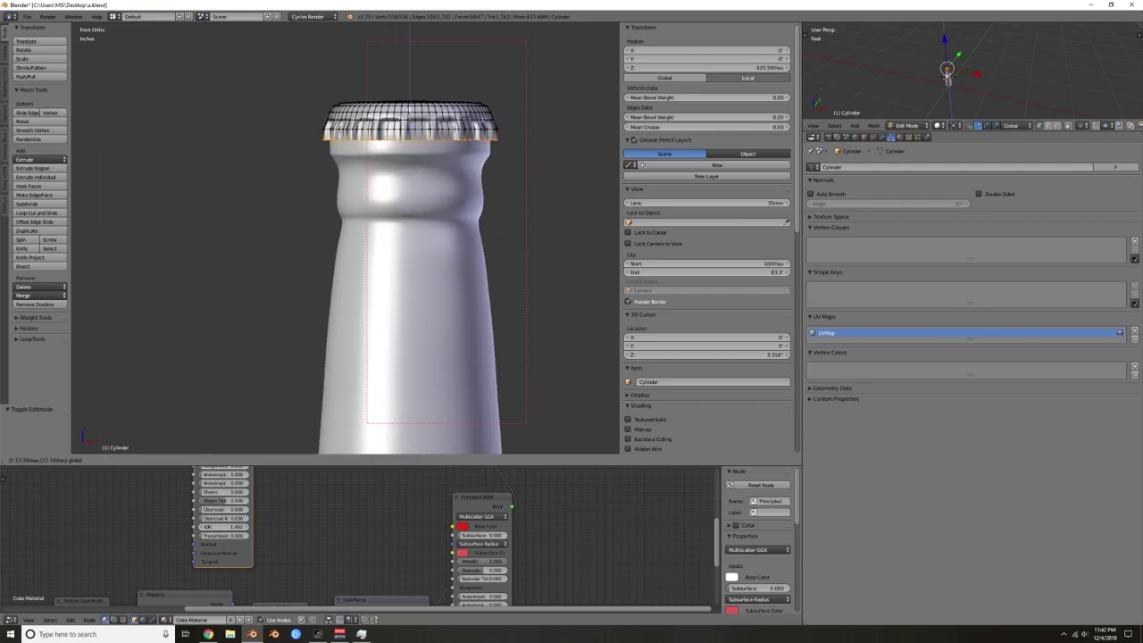
left_click(410, 110)
key("Tab")
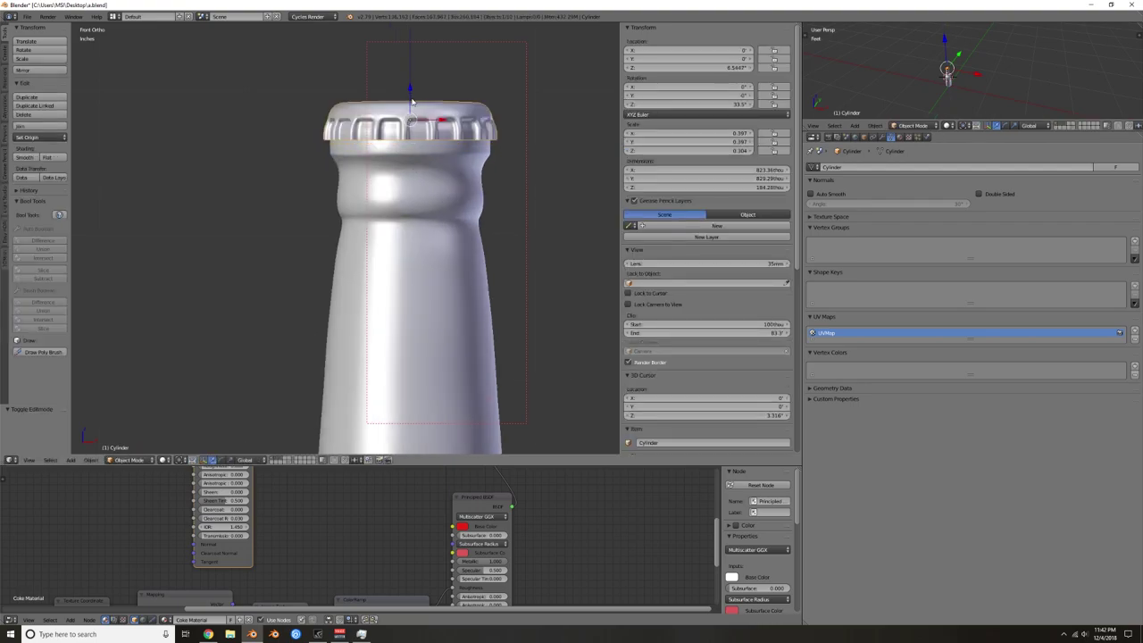
key("g")
right_click(413, 92)
Step: Widen the cap's bottom rim very slightly in X and Y only, and return to the camera view in object mode
key("Tab")
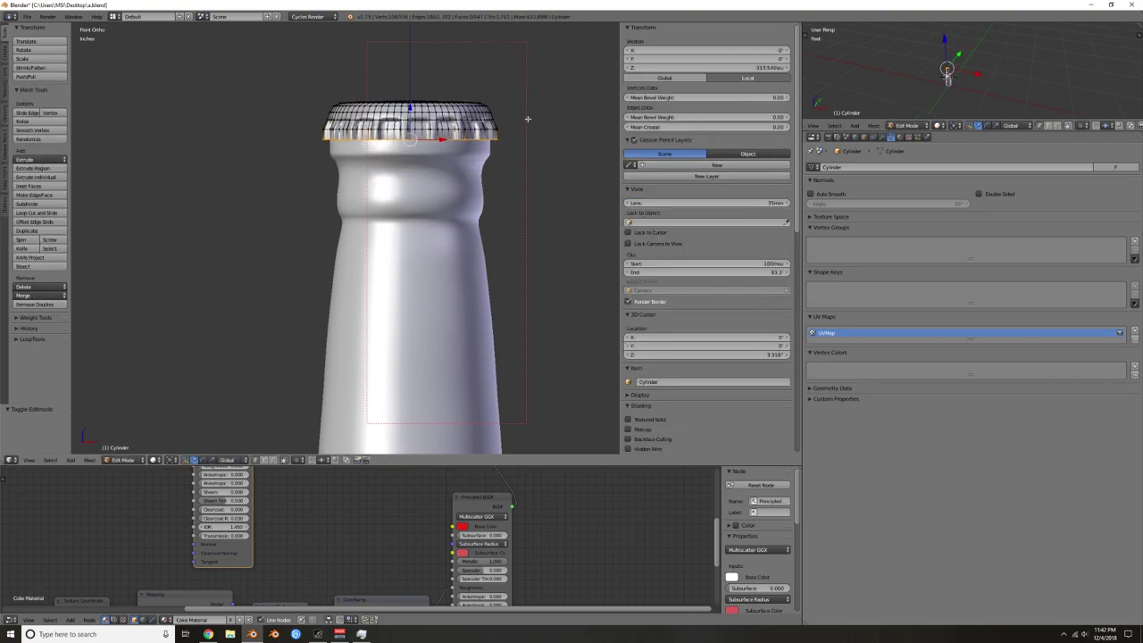
key("s")
key("shift+z")
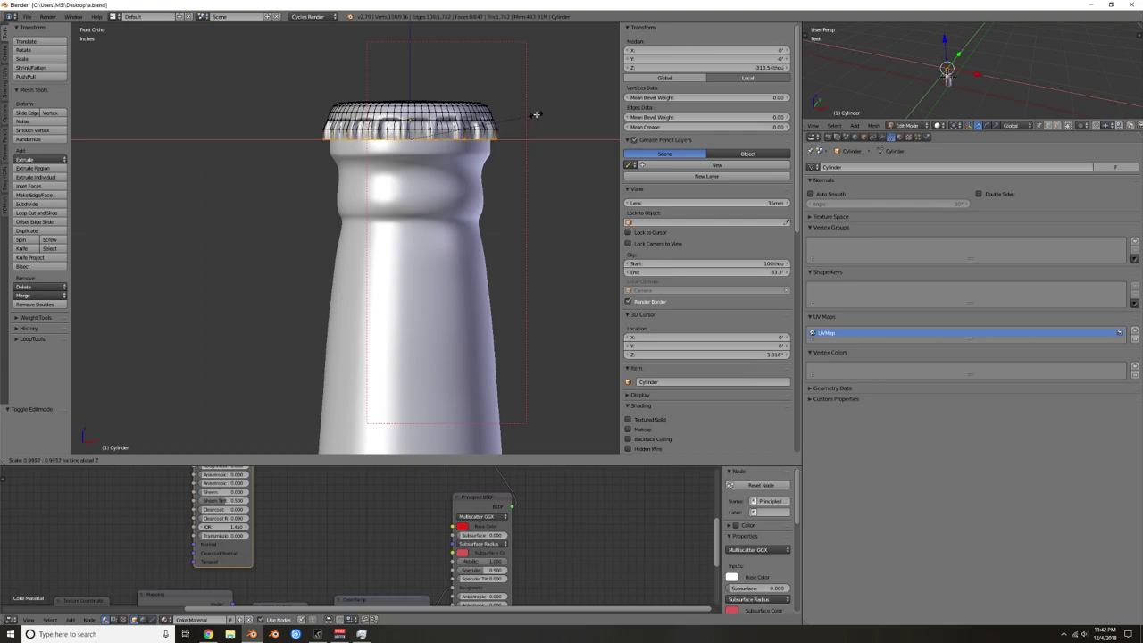
left_click(537, 115)
key("Tab")
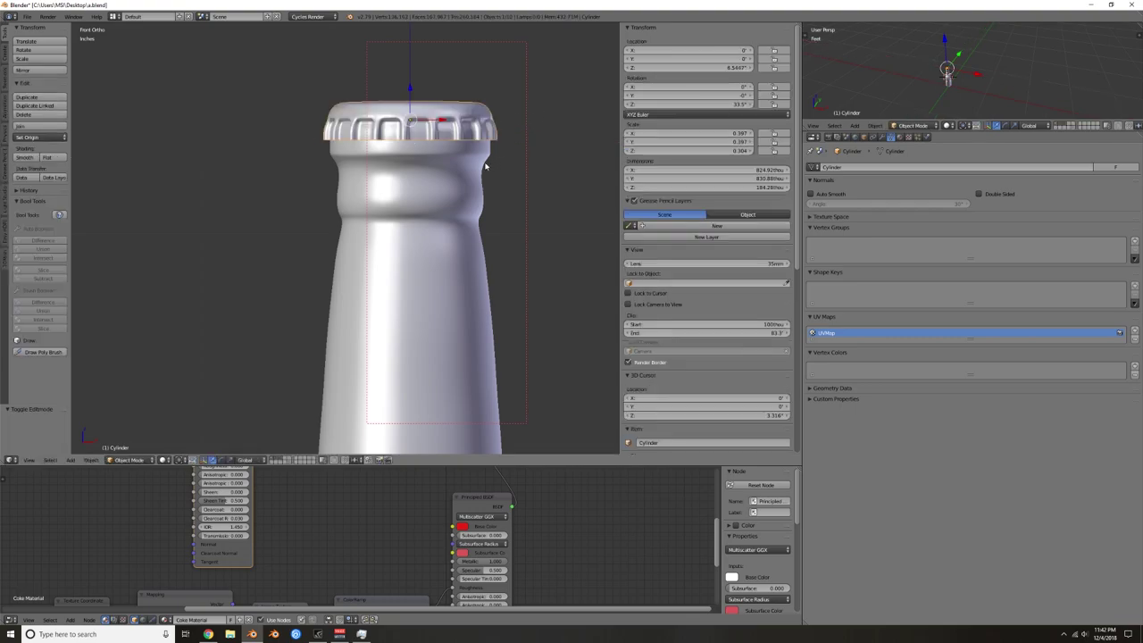
scroll(485, 166, "down", 8)
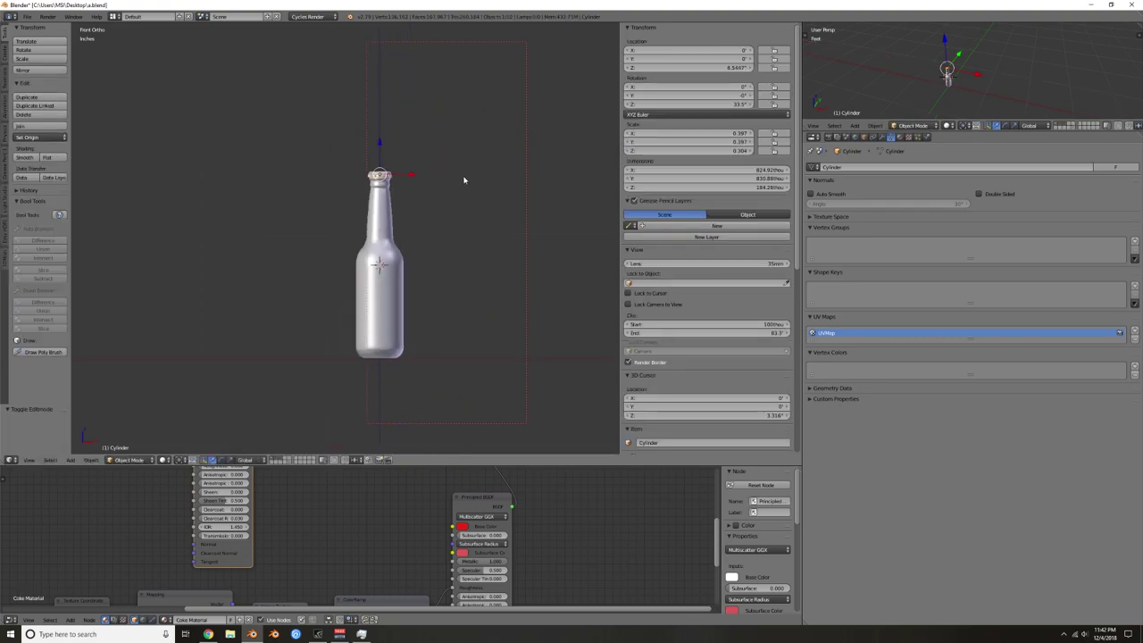
key("KP_0")
scroll(491, 336, "up", 2)
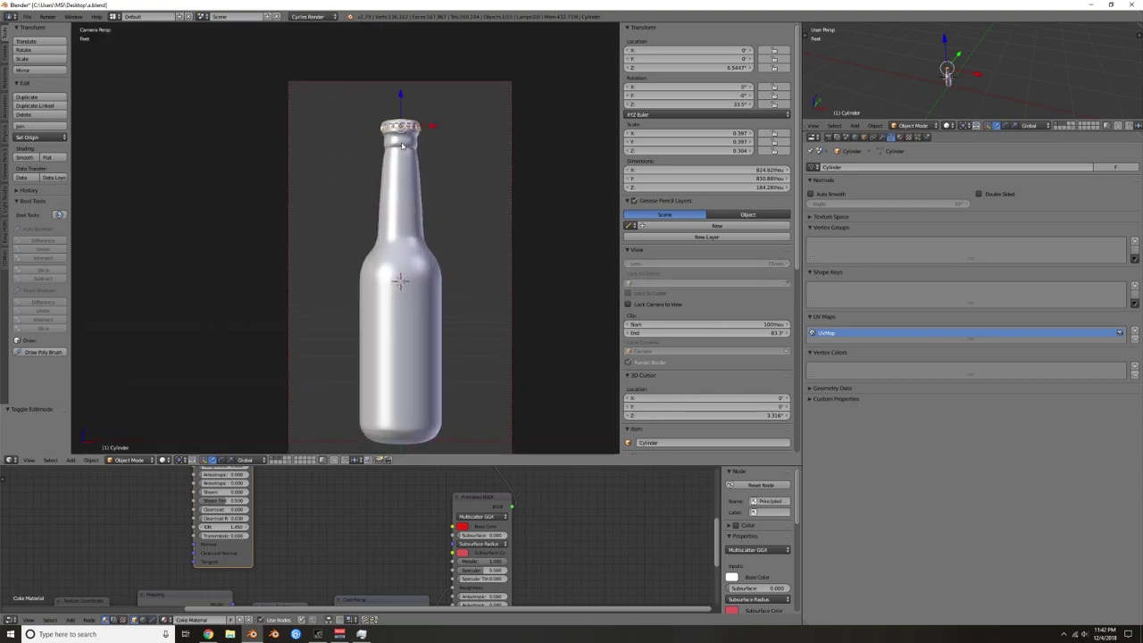
scroll(491, 335, "down", 1)
Step: Reduce Coke Material to the red Principled BSDF feeding the Material Output, deleting the other nodes
scroll(556, 521, "down", 5)
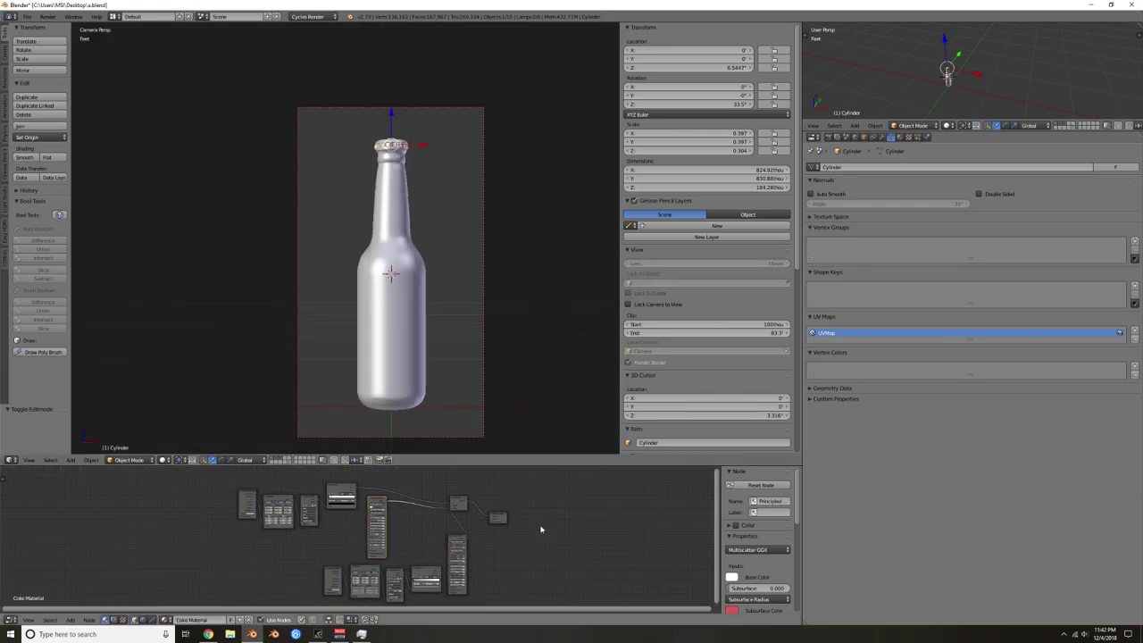
left_click_drag(519, 495, 584, 504)
left_click_drag(475, 515, 513, 507)
key("a")
scroll(375, 486, "down", 3)
key("b")
left_click_drag(226, 470, 462, 566)
key("x")
Step: Place the red Principled BSDF beside the Material Output and change its Base Color to a light golden yellow
scroll(482, 528, "up", 5)
middle_click_drag(595, 533, 453, 529)
scroll(473, 531, "up", 2)
middle_click_drag(436, 486, 367, 534)
left_click_drag(377, 536, 419, 520)
scroll(447, 541, "up", 4)
scroll(451, 546, "up", 3)
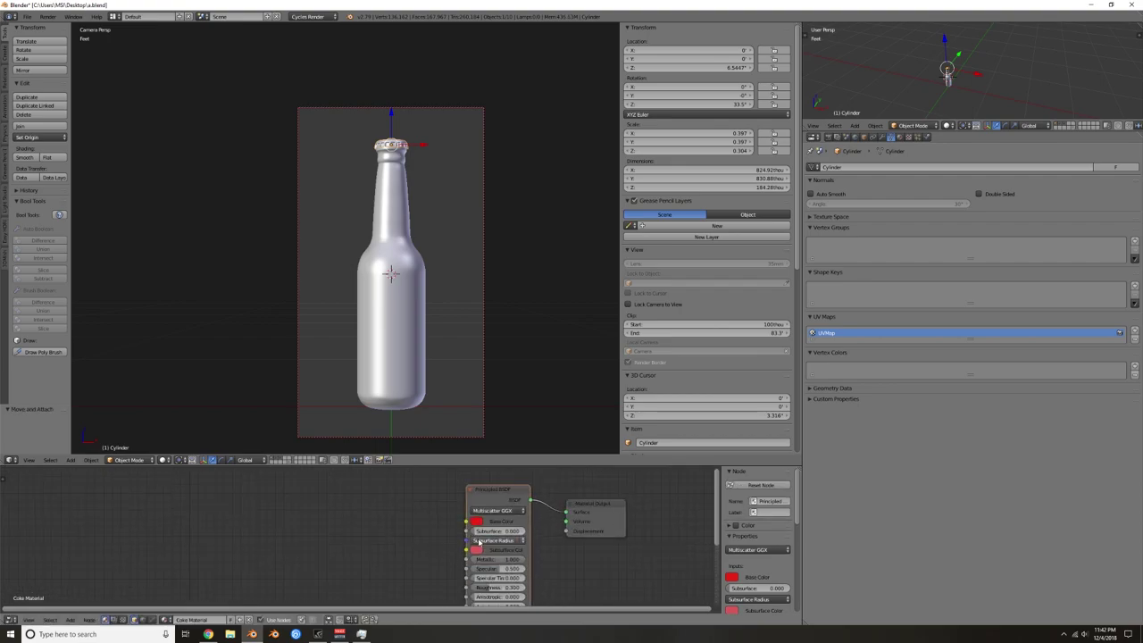
left_click(433, 527)
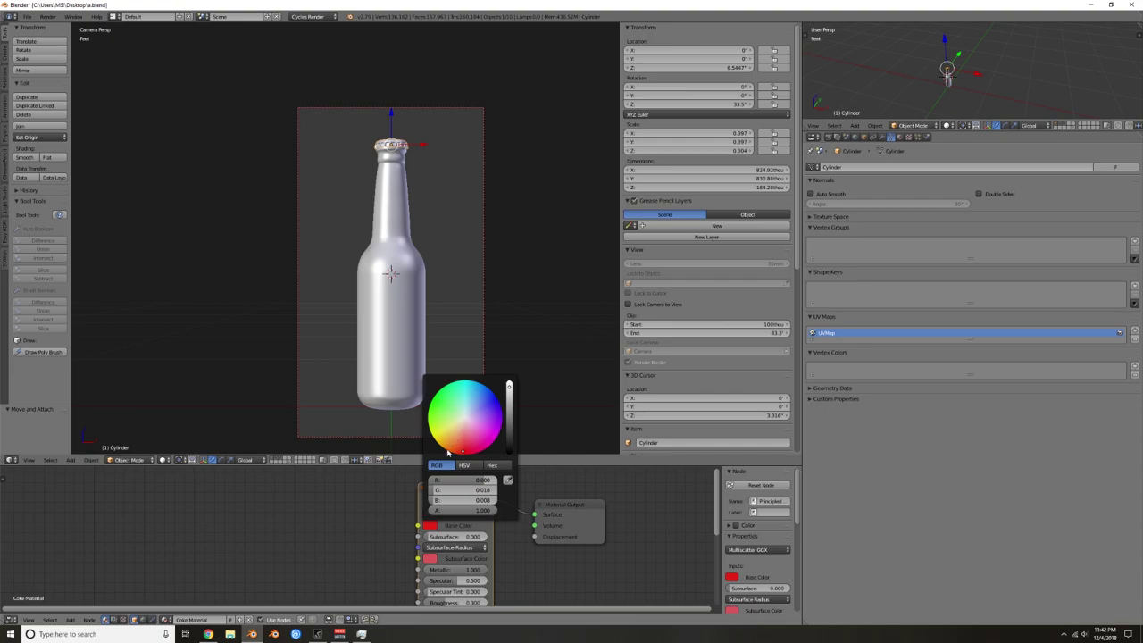
left_click_drag(448, 452, 454, 430)
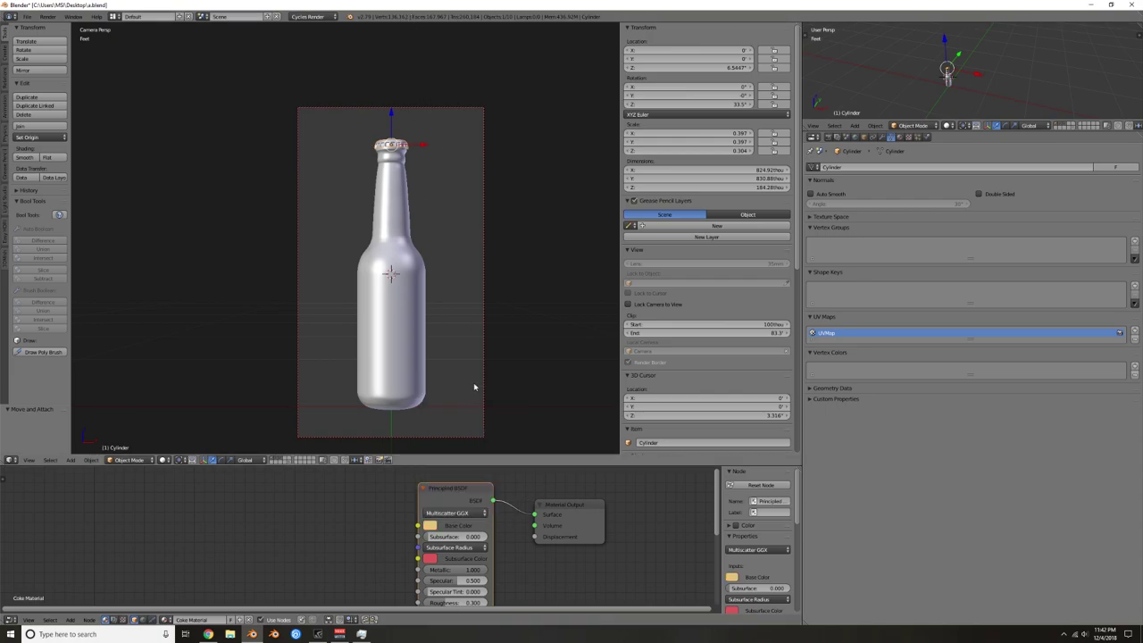
Step: Set the gold cap material's roughness to 0.433 and unhide all scene objects for a rendered preview
key("shift+z")
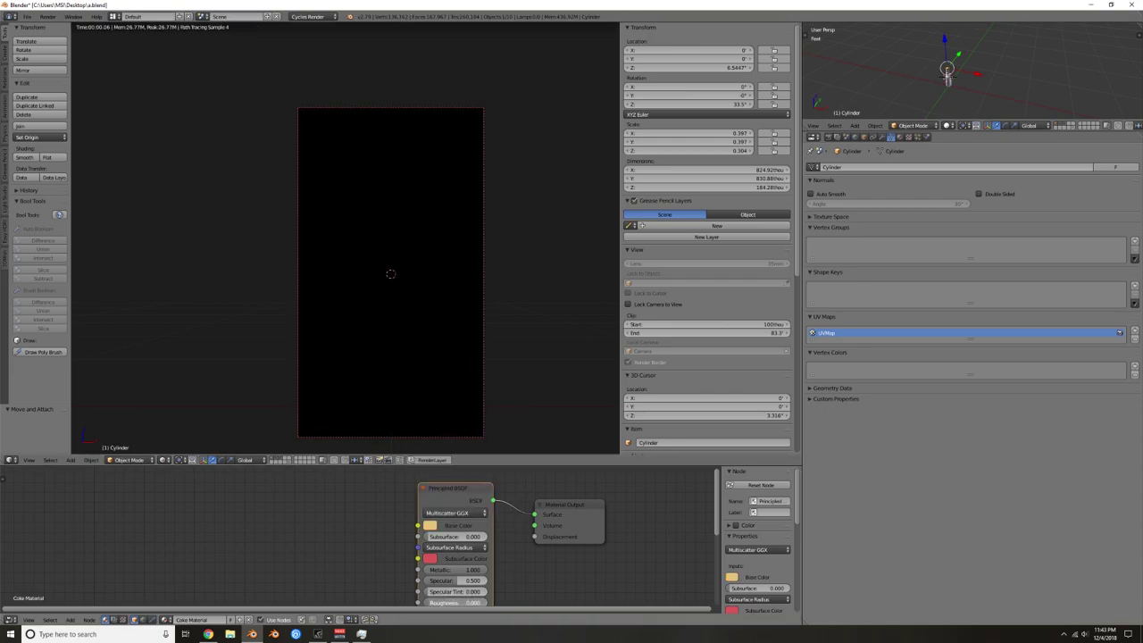
left_click_drag(434, 603, 466, 602)
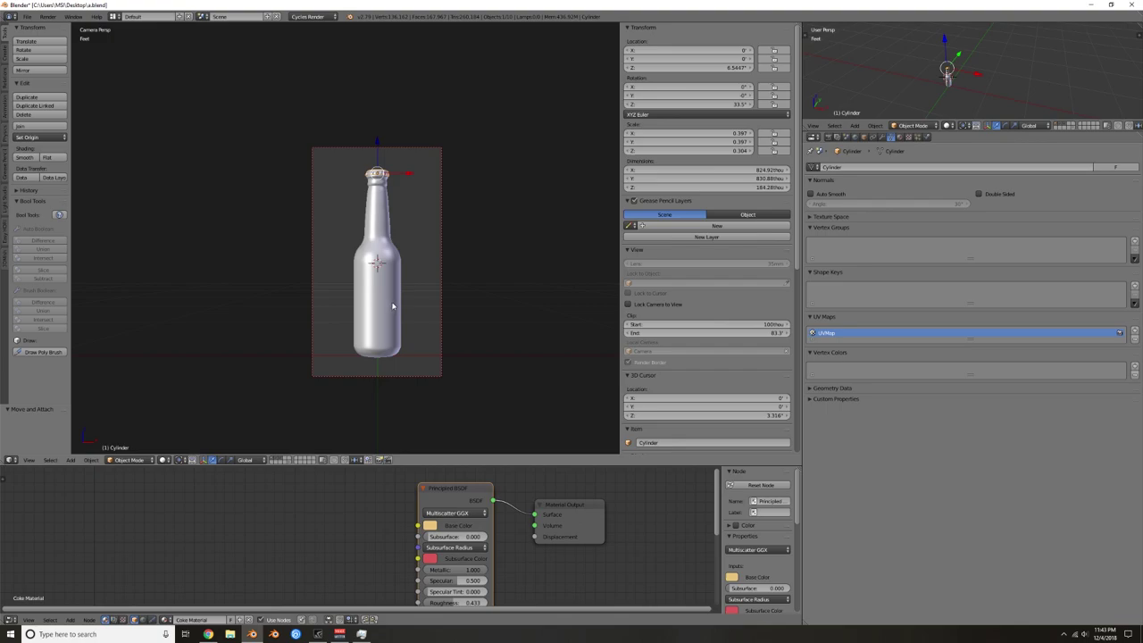
key("alt+h")
key("shift+z")
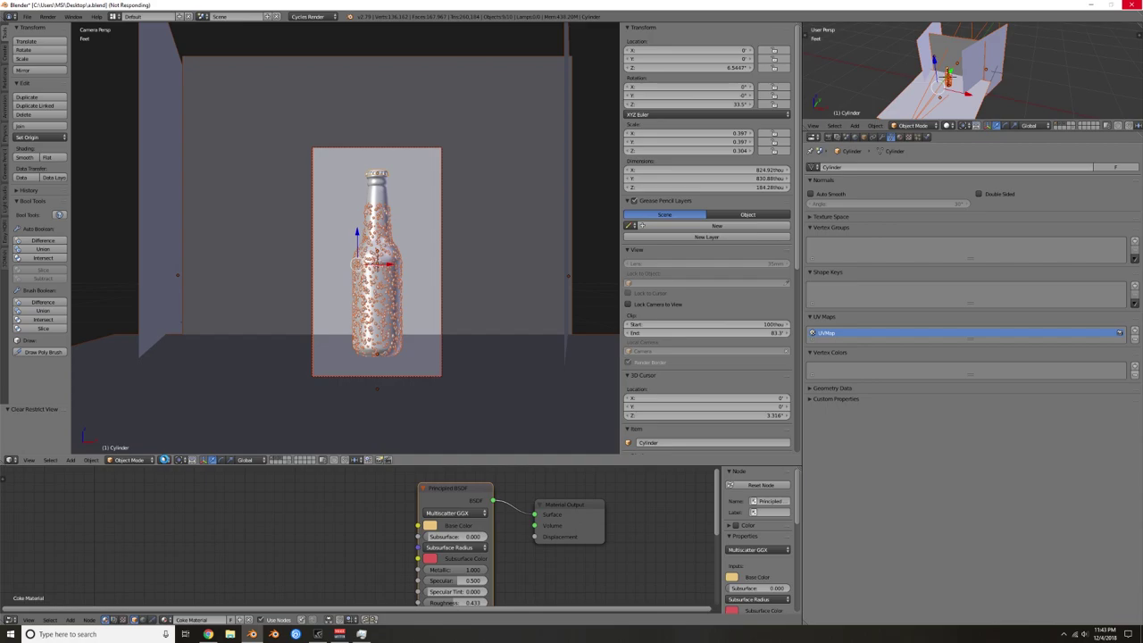
key("shift+z")
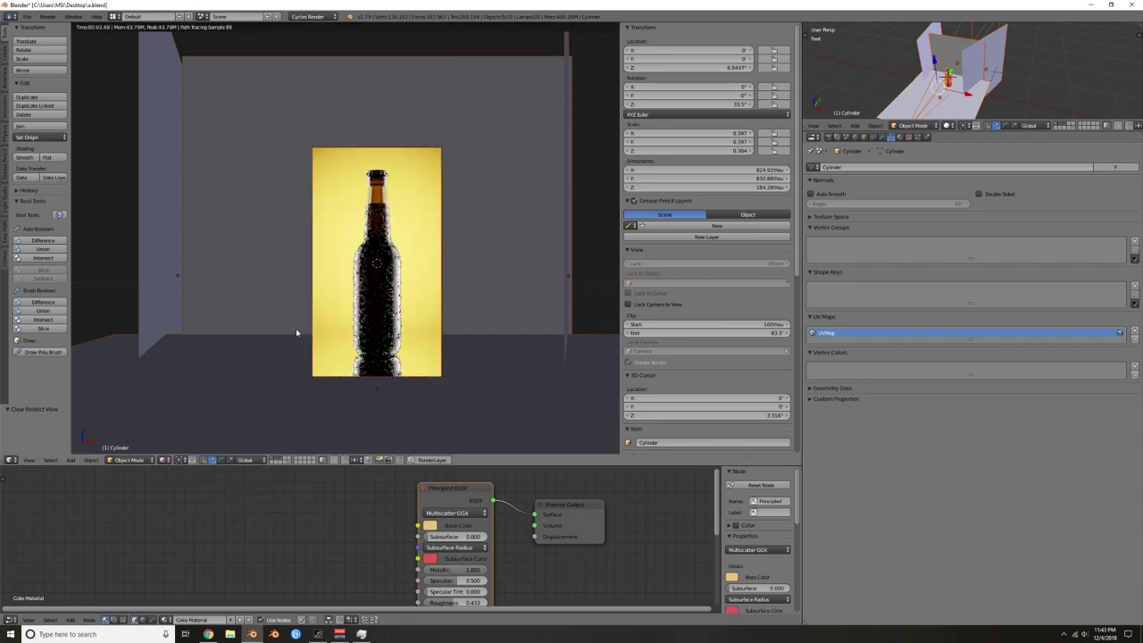
Step: Deselect everything and enlarge the secondary 3D viewport, showing the bottle from above
key("a")
key("KP_7")
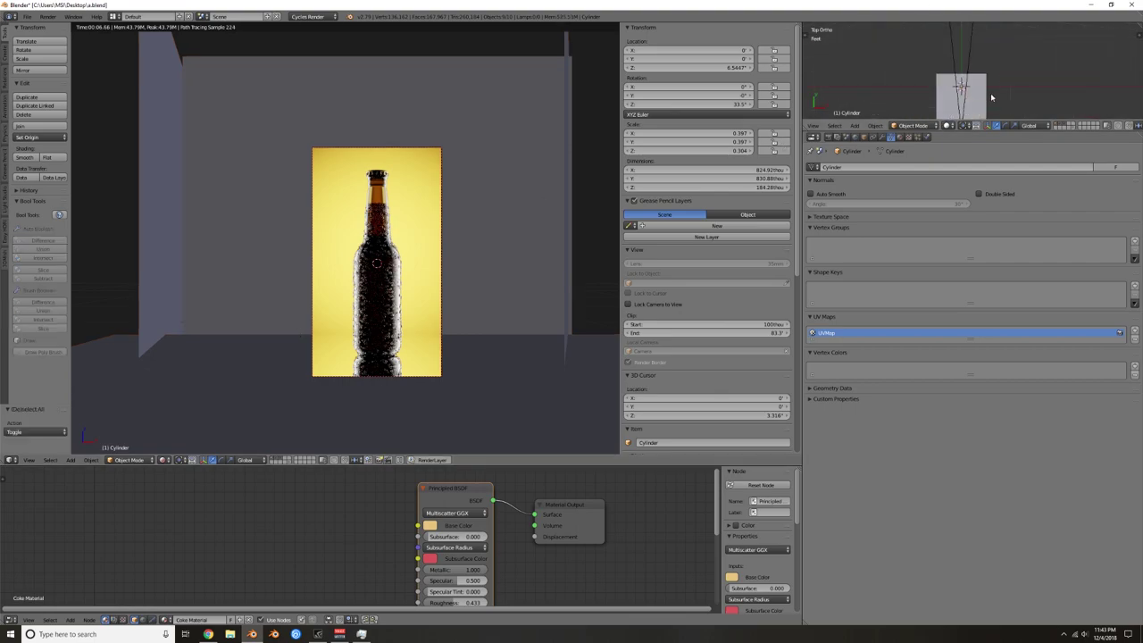
scroll(991, 96, "up", 2)
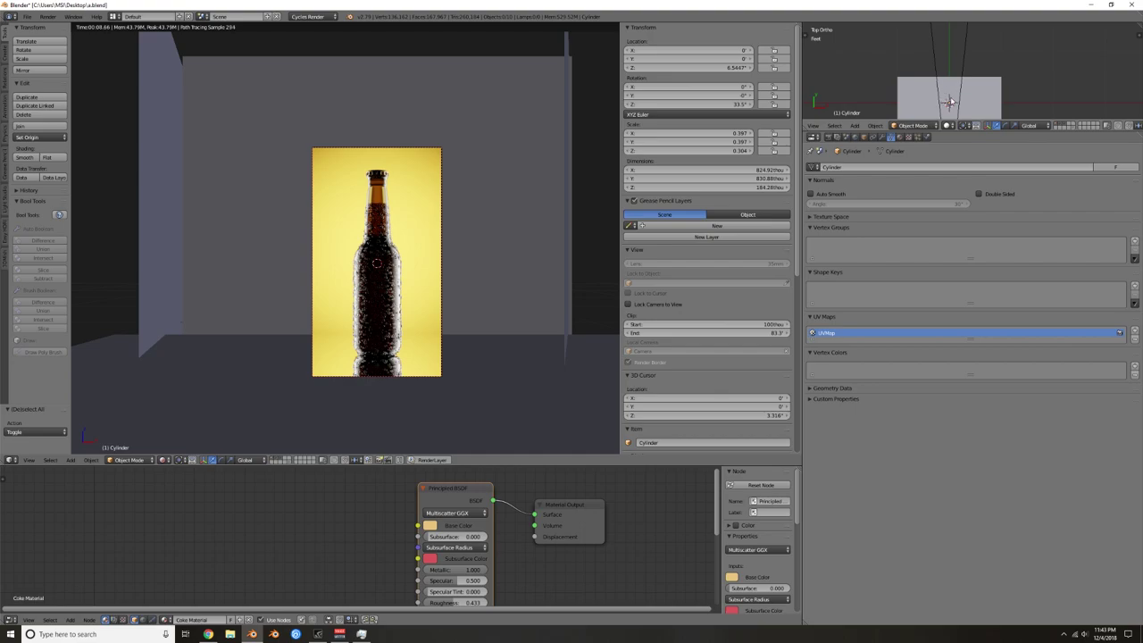
scroll(967, 93, "up", 4)
middle_click_drag(936, 82, 961, 72, "shift")
scroll(961, 73, "up", 2)
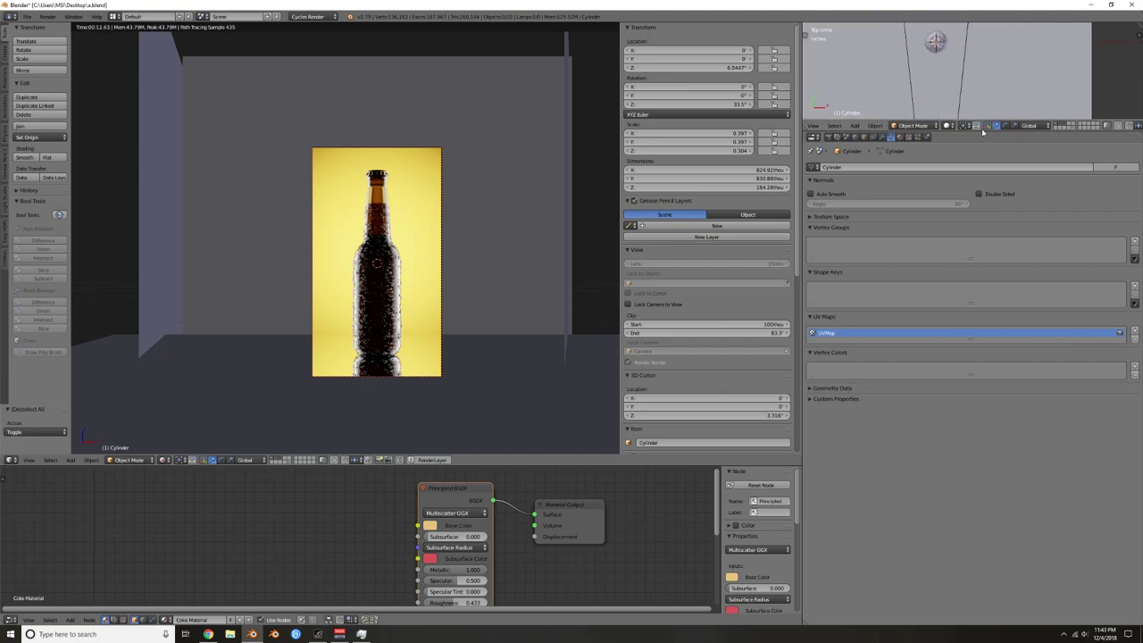
left_click_drag(982, 131, 973, 290)
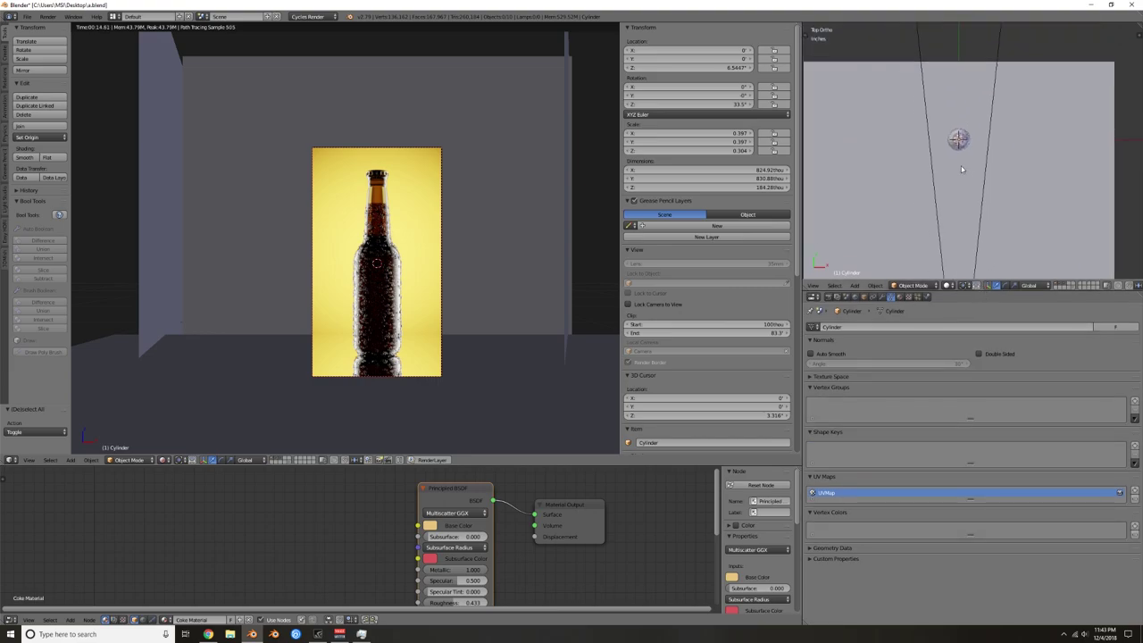
scroll(962, 169, "up", 3)
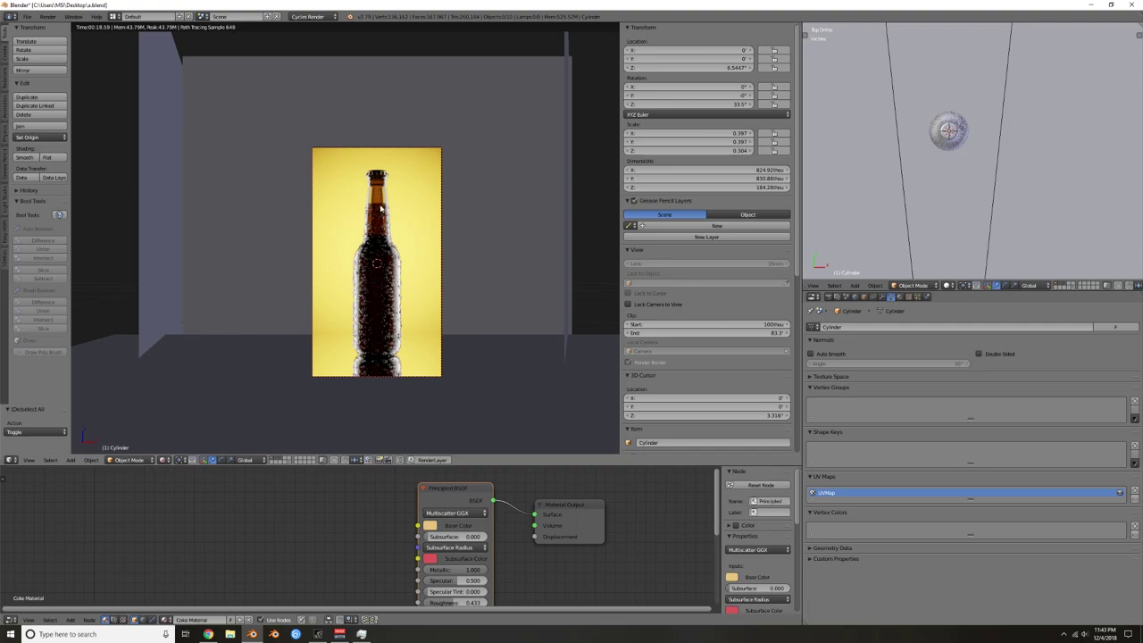
Step: Add a mesh circle at the bottle and raise it along Z to about 10.02"
key("shift+a")
mouse_move(962, 171)
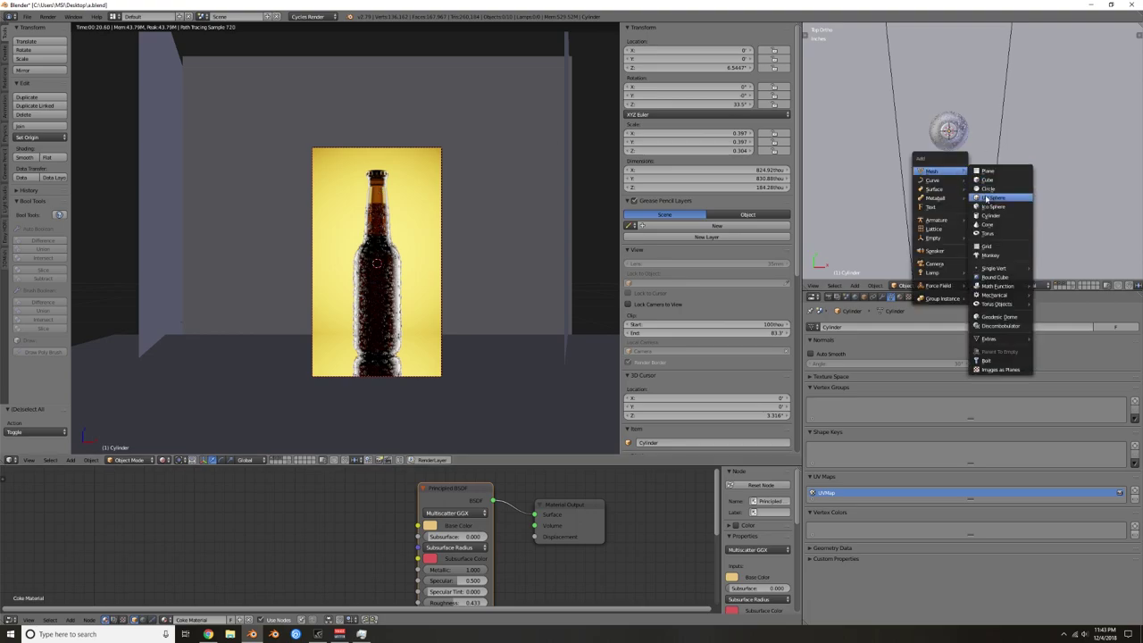
left_click(988, 188)
middle_click_drag(988, 188, 986, 133)
key("g")
key("z")
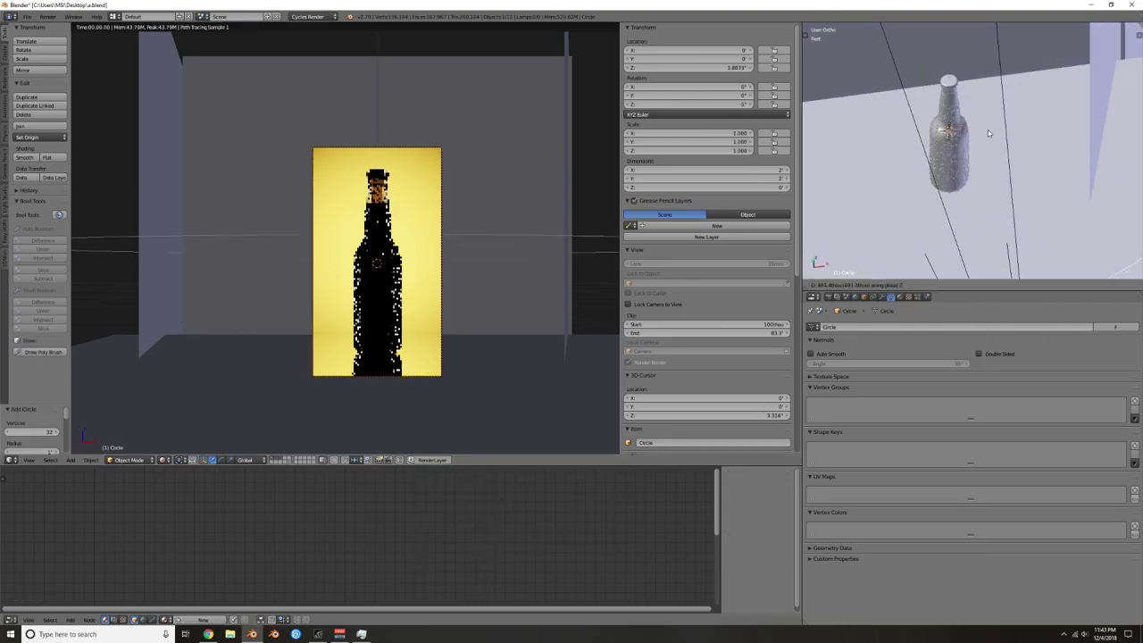
left_click(1000, 41)
Step: Scale the circle down to about 0.444 and fill it with a face in edit mode
scroll(1055, 102, "down", 8)
key("s")
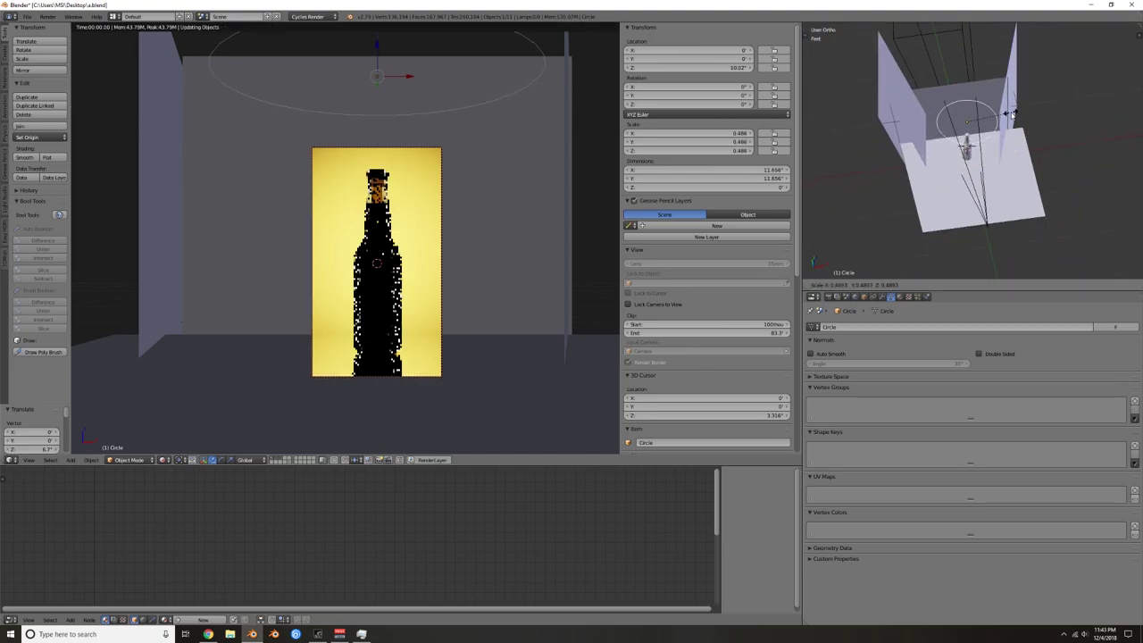
left_click(1009, 115)
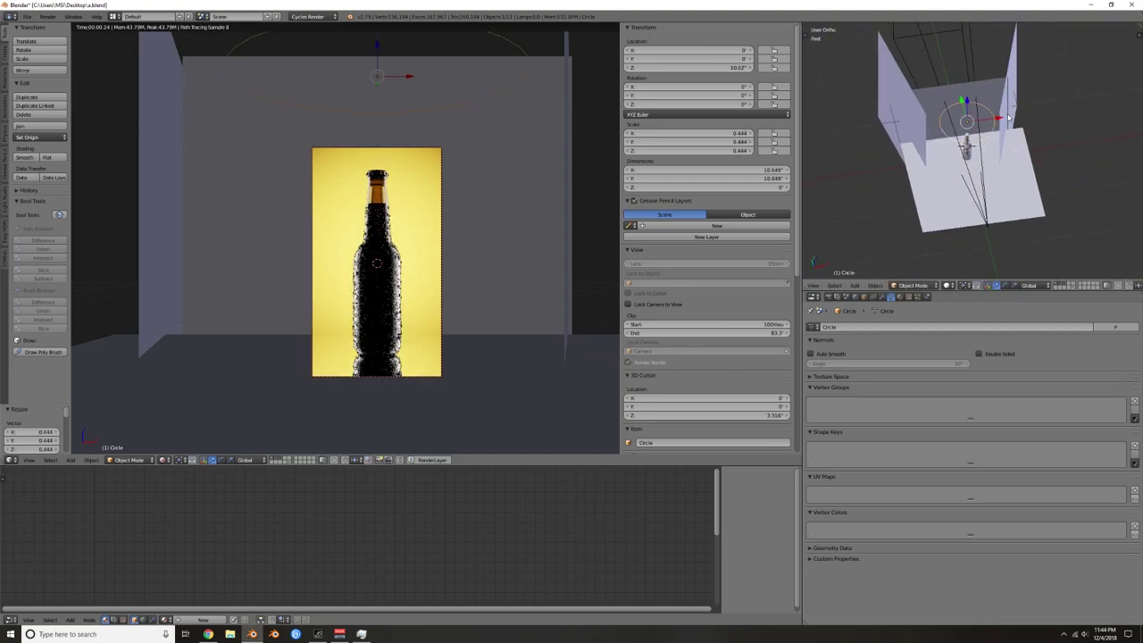
key("Tab")
key("f")
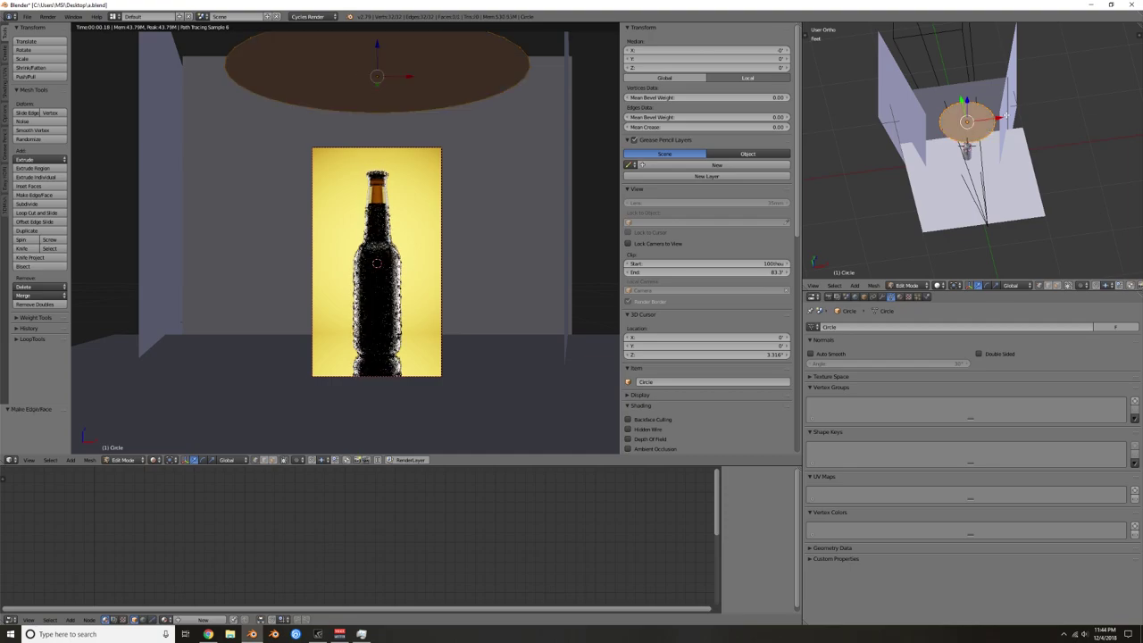
key("Tab")
Step: Give the disc above the bottle a new Emission material with strength 3.2
left_click(899, 296)
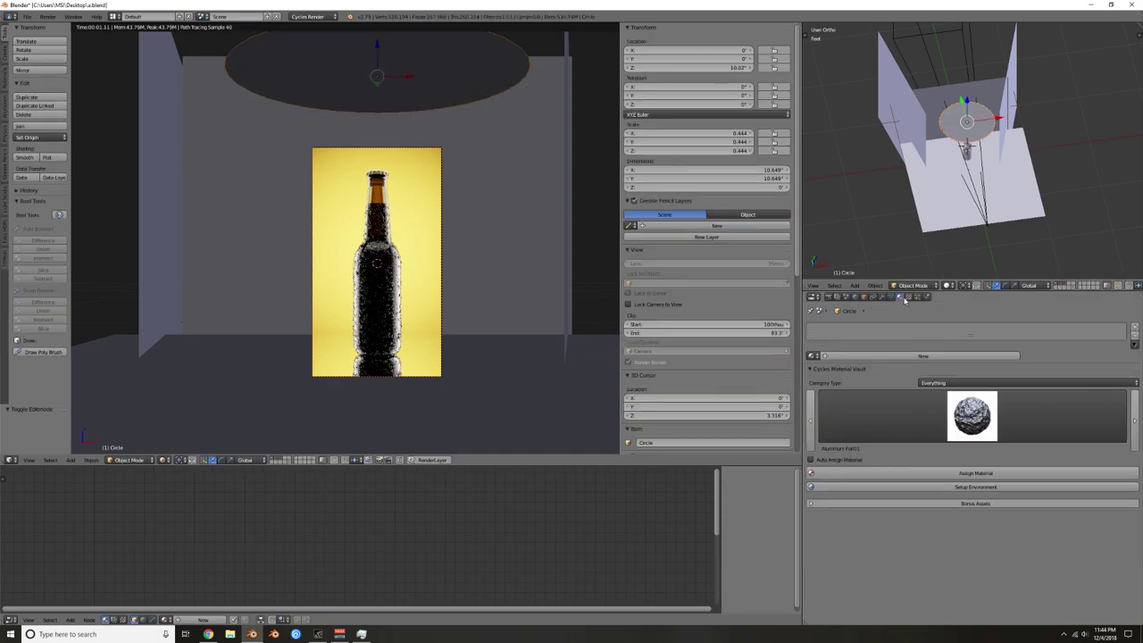
left_click(919, 357)
left_click(946, 405)
left_click(934, 256)
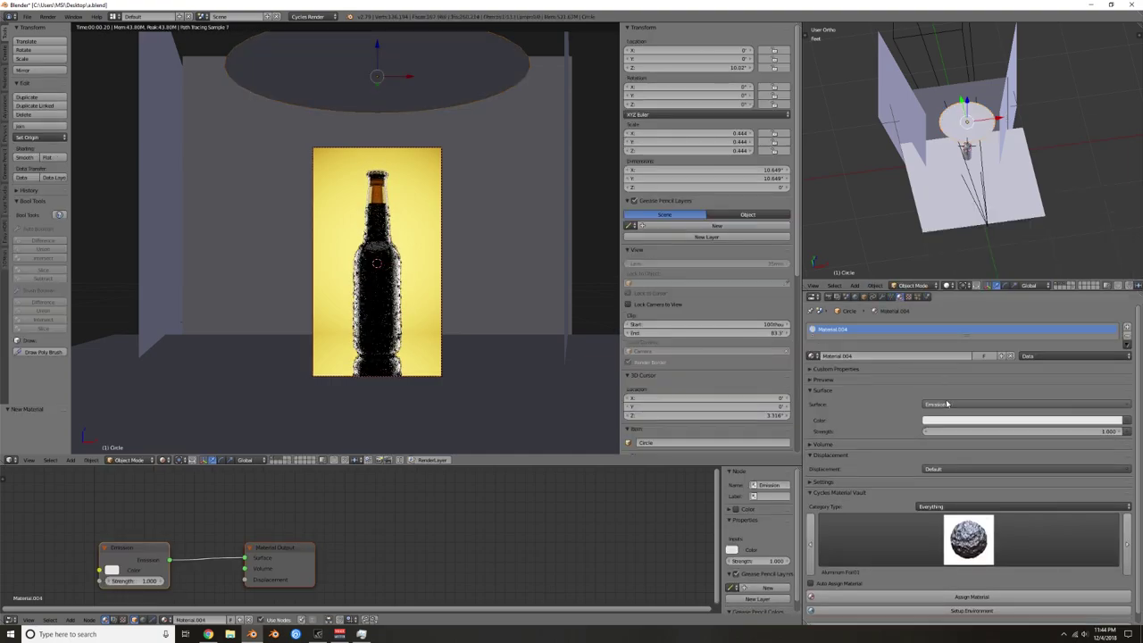
left_click_drag(959, 433, 991, 434)
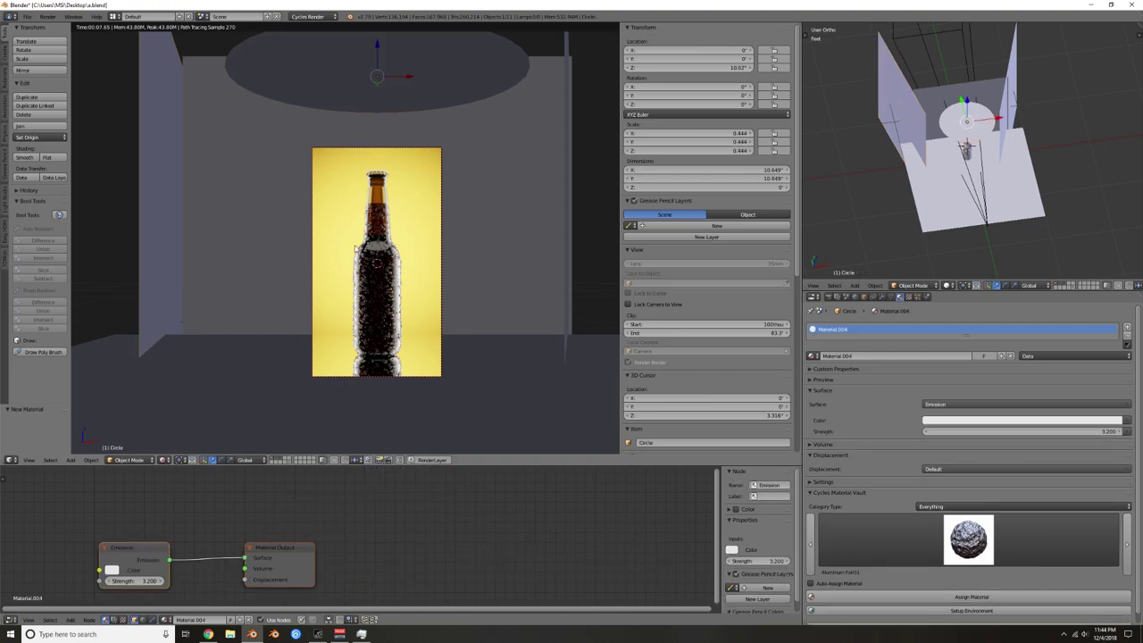
Step: Raise the emissive disc along Z to about 11.48" and open its emission strength for editing
left_click_drag(376, 47, 376, 430)
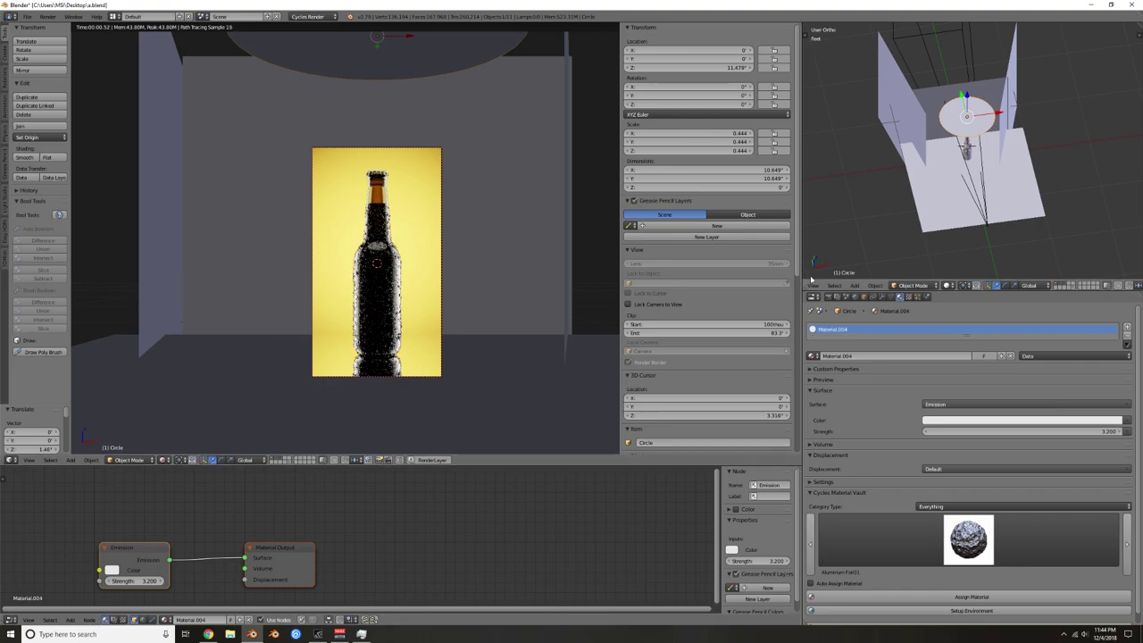
right_click(438, 74)
right_click(459, 51)
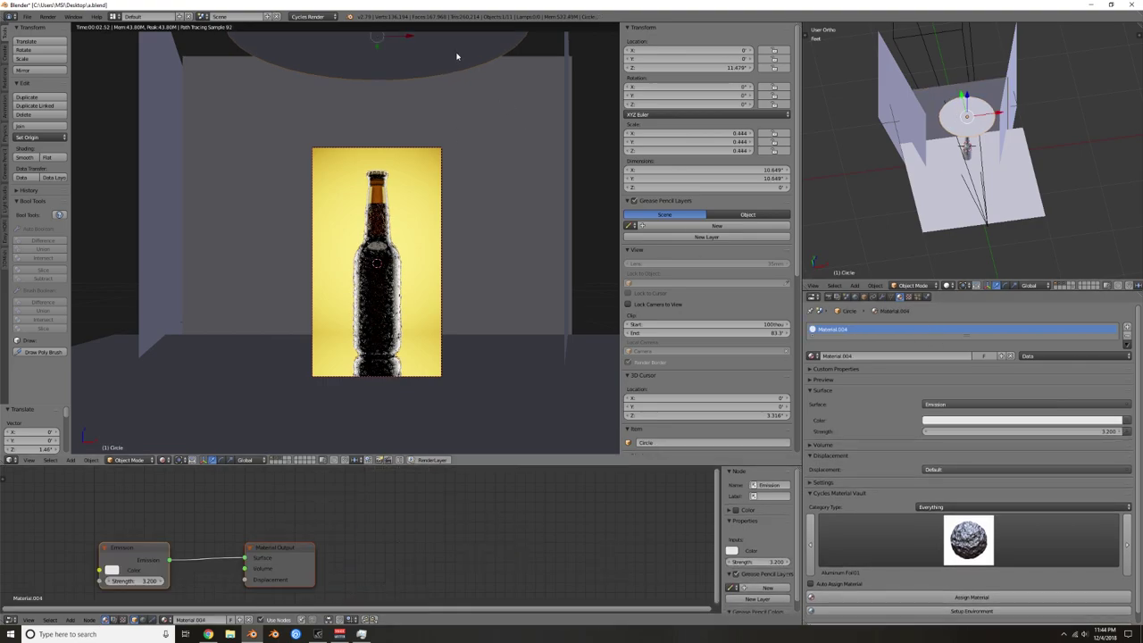
left_click(916, 298)
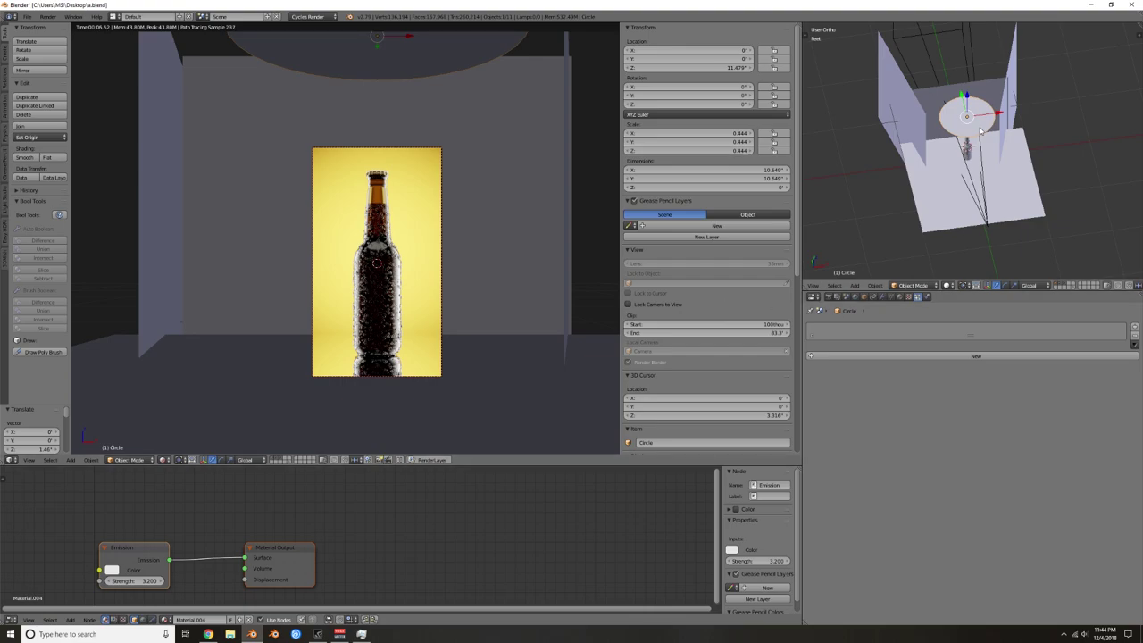
left_click(903, 297)
left_click(982, 431)
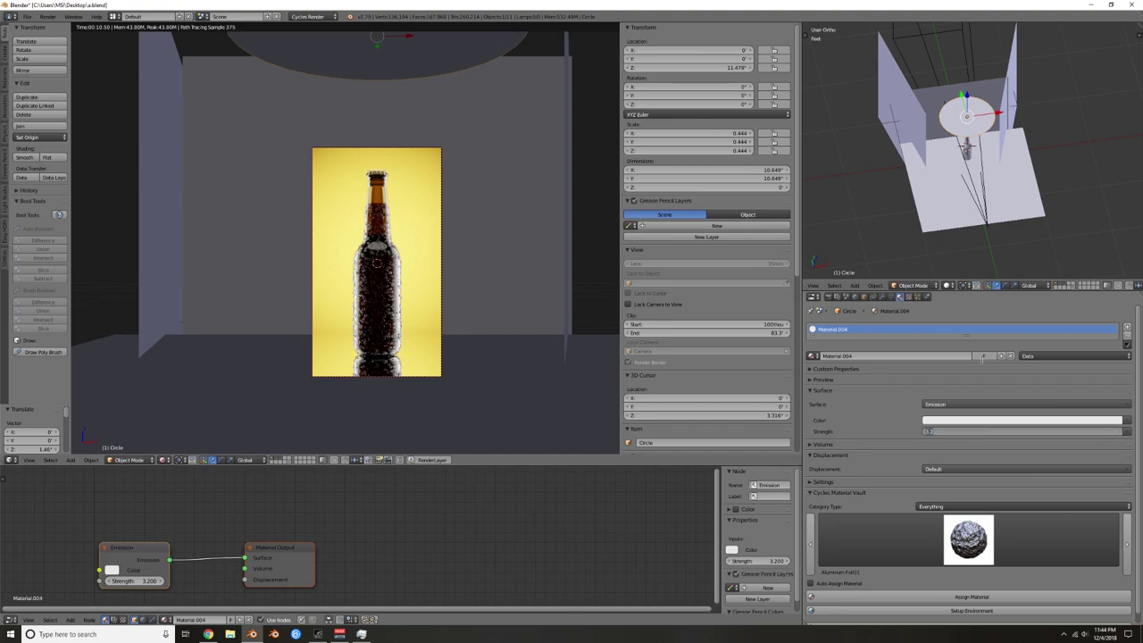
Step: Delete the emissive disc above the bottle
right_click(982, 124)
right_click(983, 124)
right_click(983, 124)
key("x")
left_click(983, 124)
Step: Duplicate the light plane on the bottle's left side in place and rotate the copy 90° about global Y
right_click(912, 124)
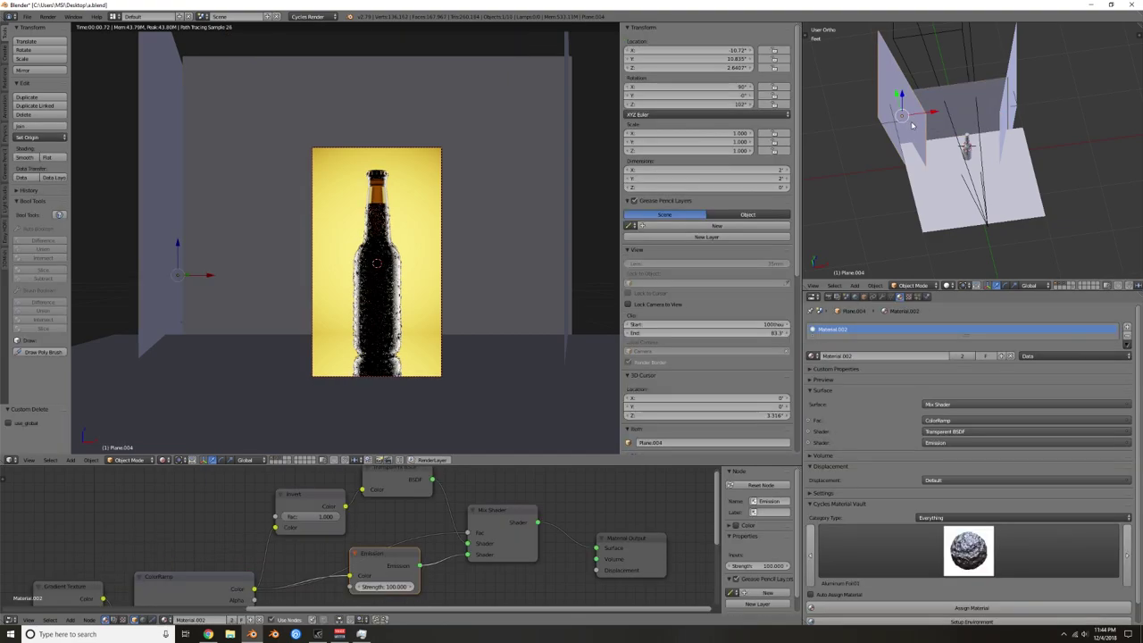
key("shift+d")
right_click(918, 176)
type("rx")
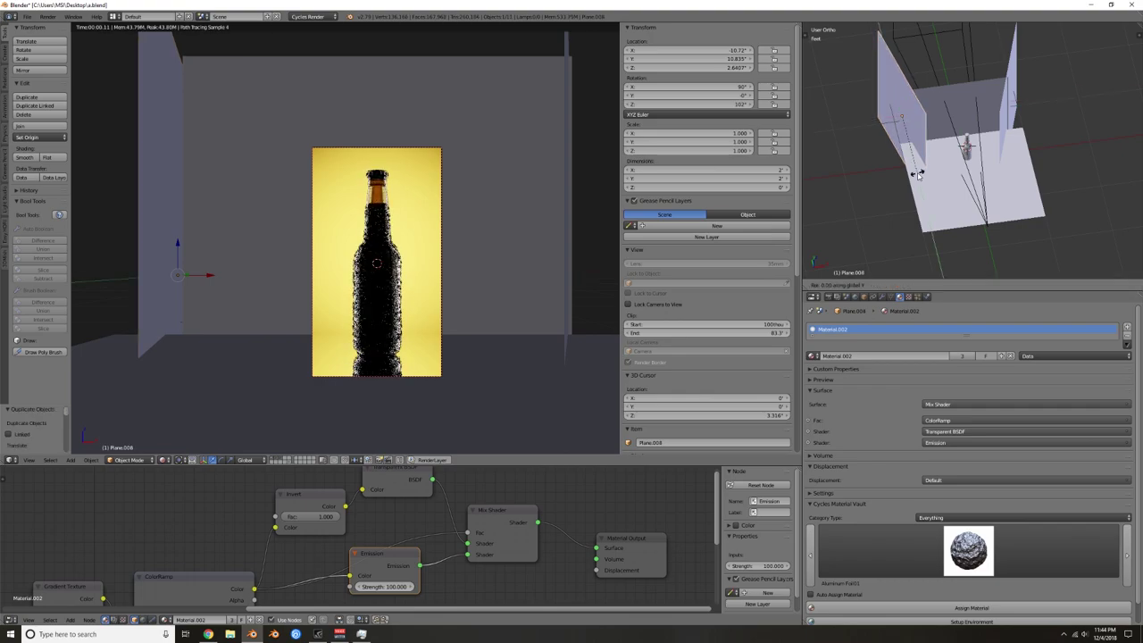
type("90")
key("Return")
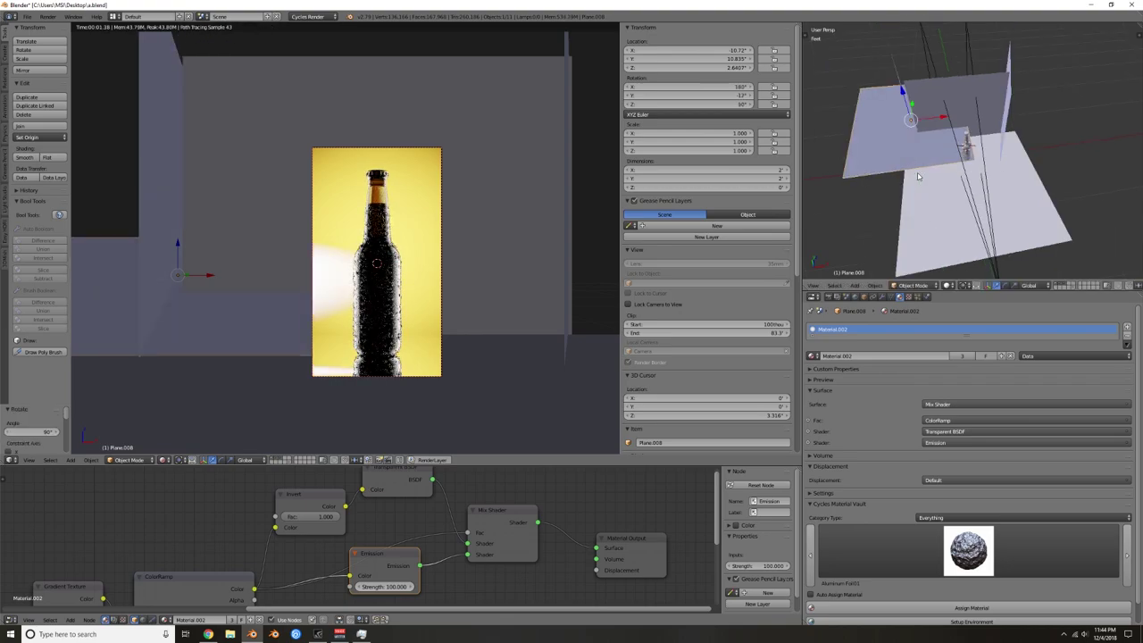
Step: Rotate the copied light plane about X until nearly level and move it above the bottle to about Z 1.3'
key("KP_1")
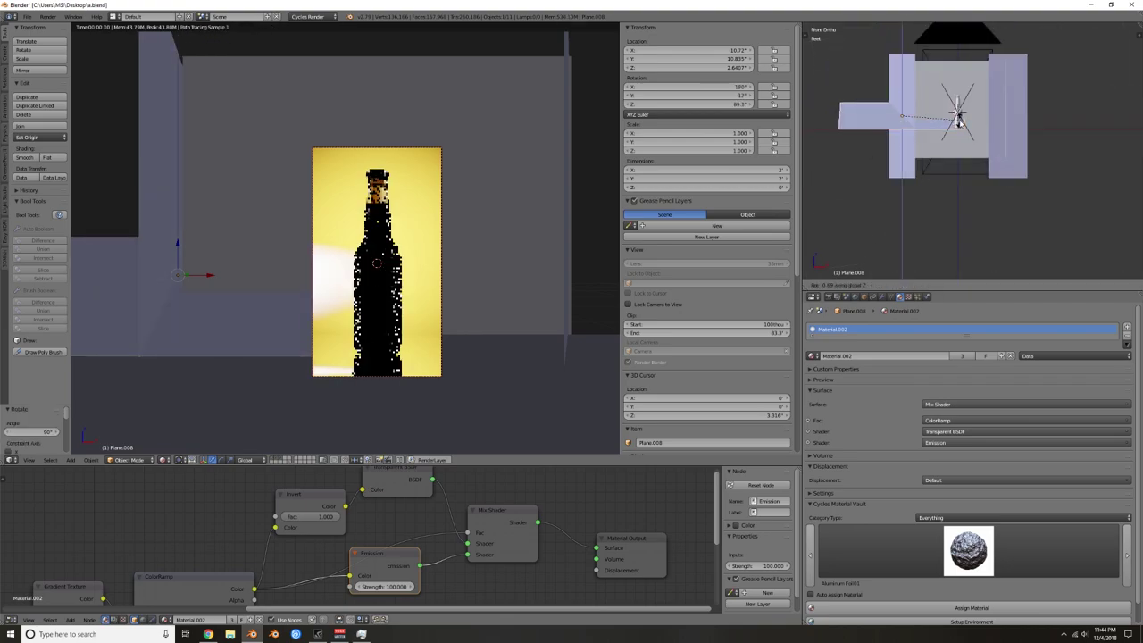
key("r")
key("x")
left_click(958, 115)
key("g")
left_click(1011, 45)
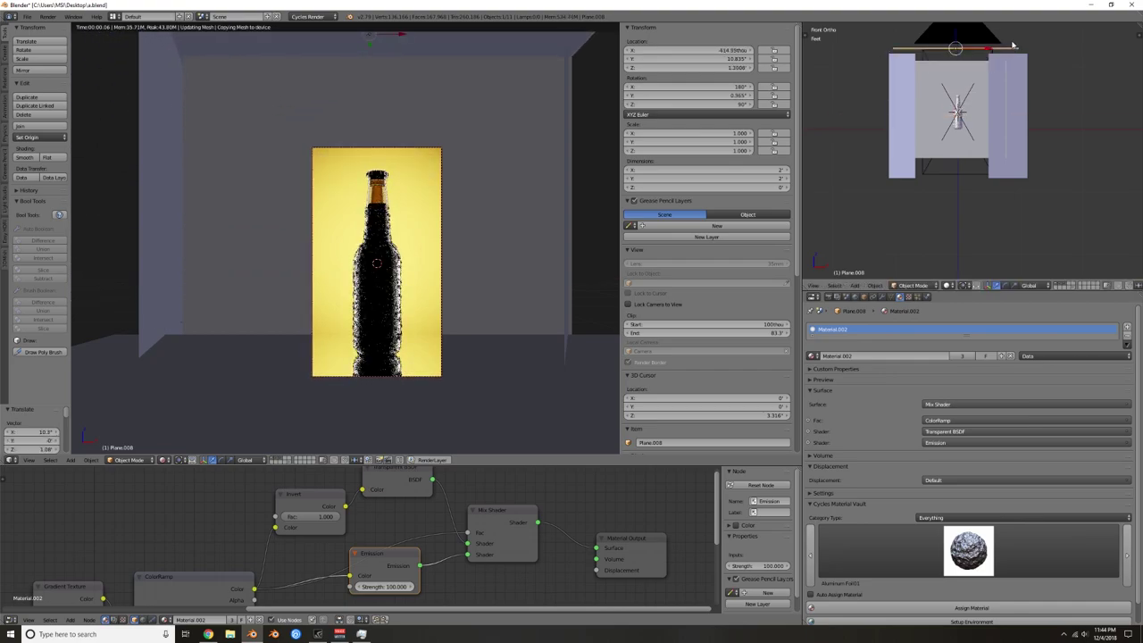
Step: Shift the overhead light plane over the bottle to about X 444 thou and Y -2.49"
middle_click_drag(992, 169, 944, 133)
left_click_drag(934, 49, 989, 57)
key("KP_7")
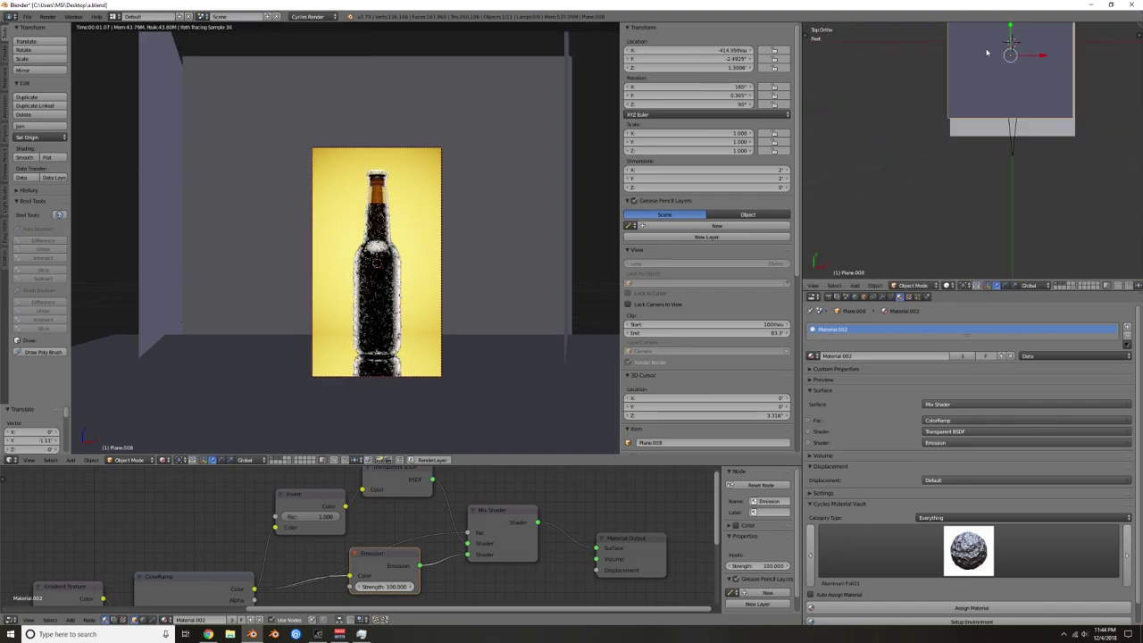
middle_click_drag(1026, 103, 912, 169, "shift")
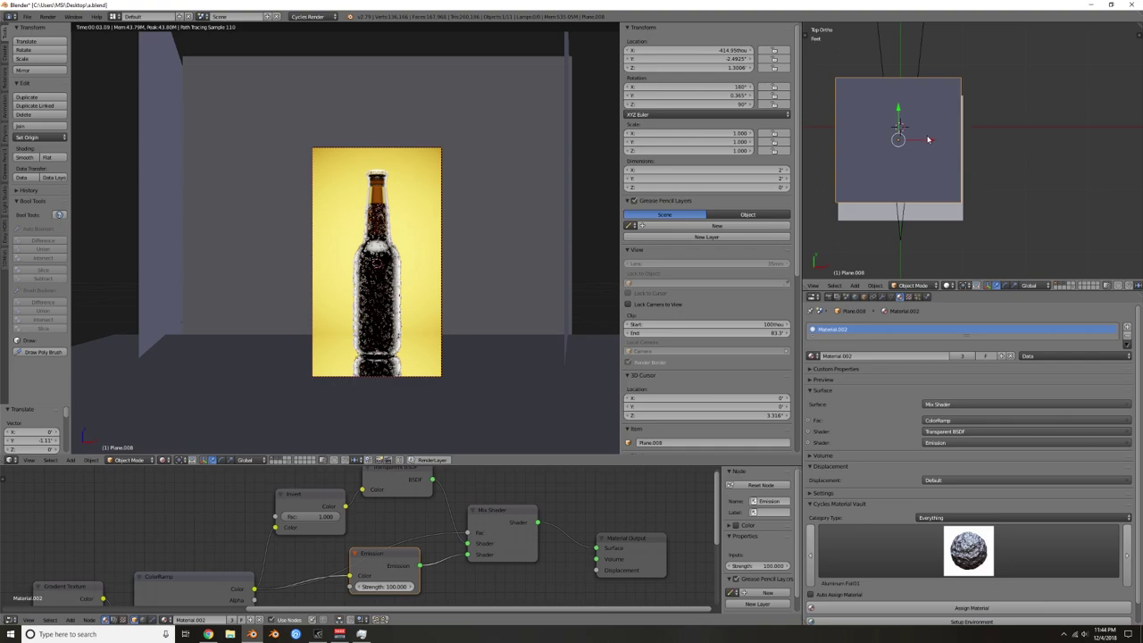
left_click_drag(931, 142, 939, 141)
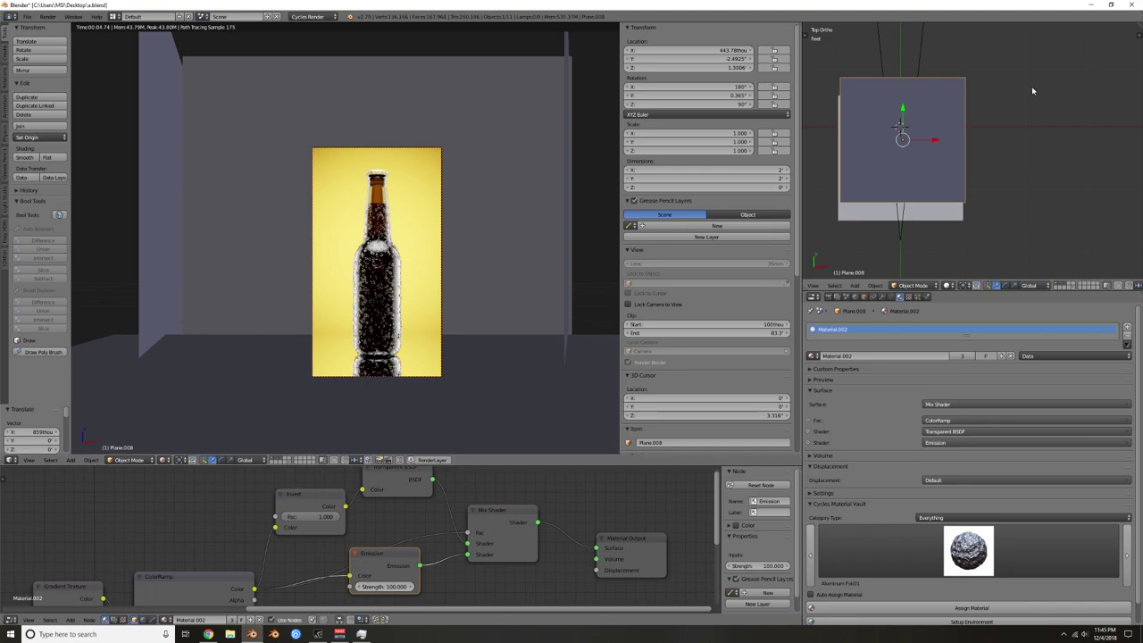
Step: Scale the overhead light plane to about 0.461 and move it along Y to about 255 thou
key("s")
left_click(962, 108)
key("g")
key("y")
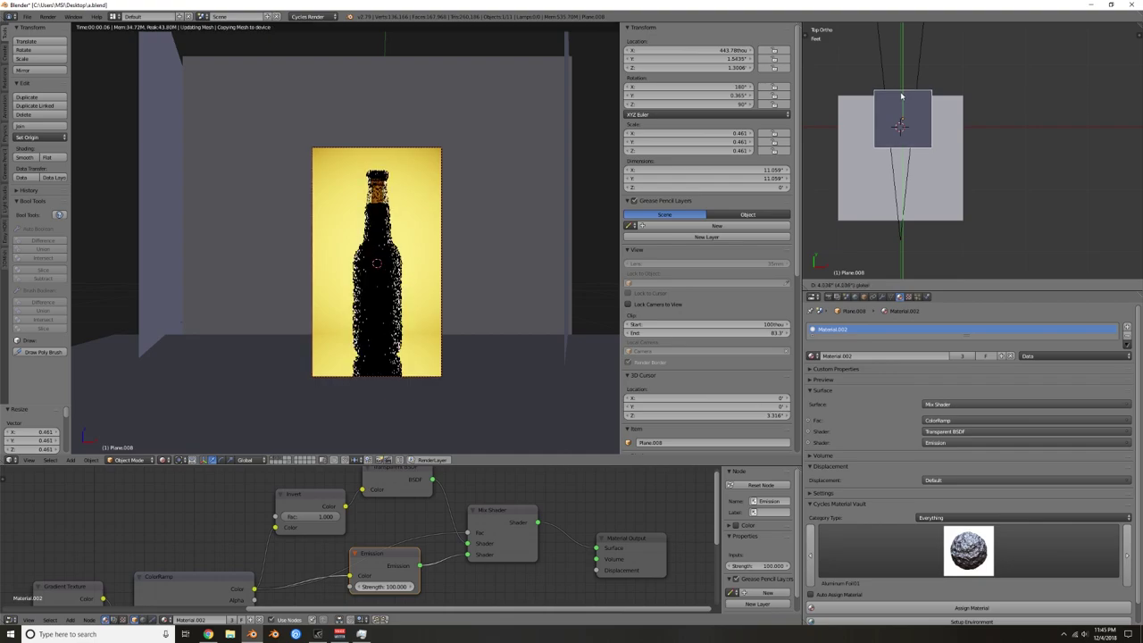
left_click(902, 100)
Step: Tilt the overhead light plane about 1.12° around the X axis
middle_click_drag(902, 107, 1002, 119)
key("r")
key("x")
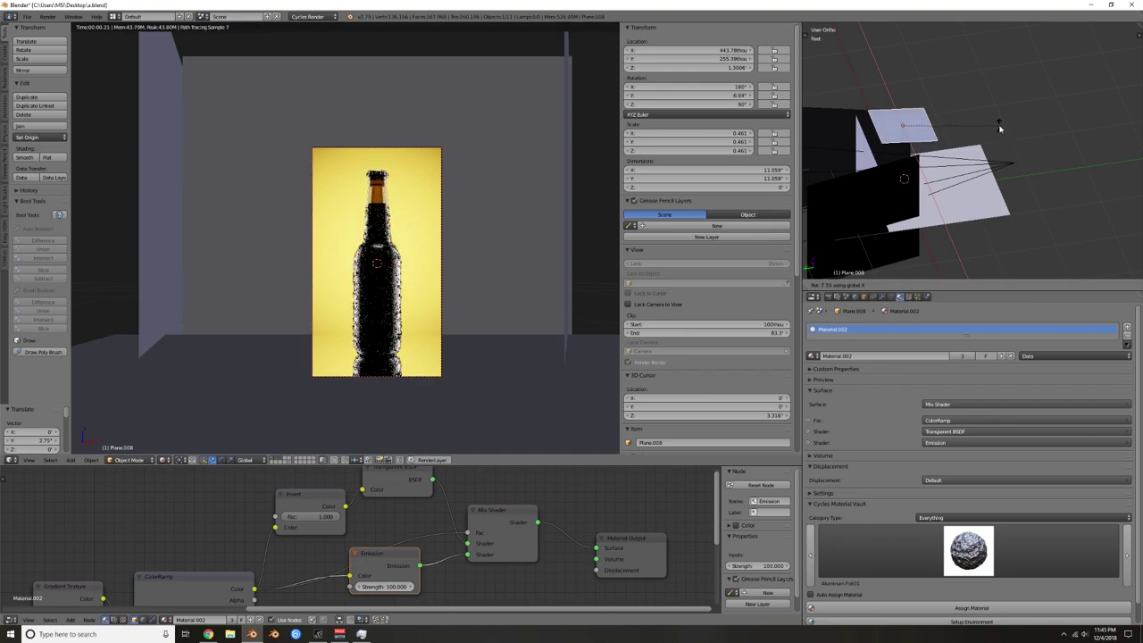
left_click(986, 115)
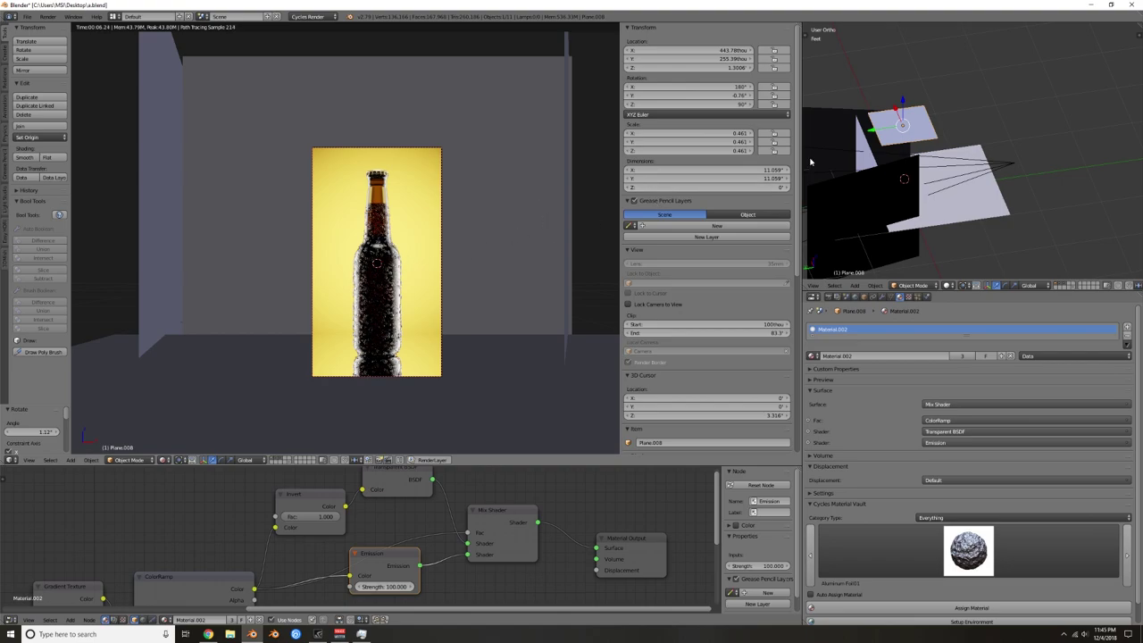
Step: Make the overhead plane's material single-user and adjust its ColorRamp stops to shrink the light's soft spot
left_click(960, 356)
scroll(471, 535, "down", 10)
middle_click_drag(412, 571, 523, 524)
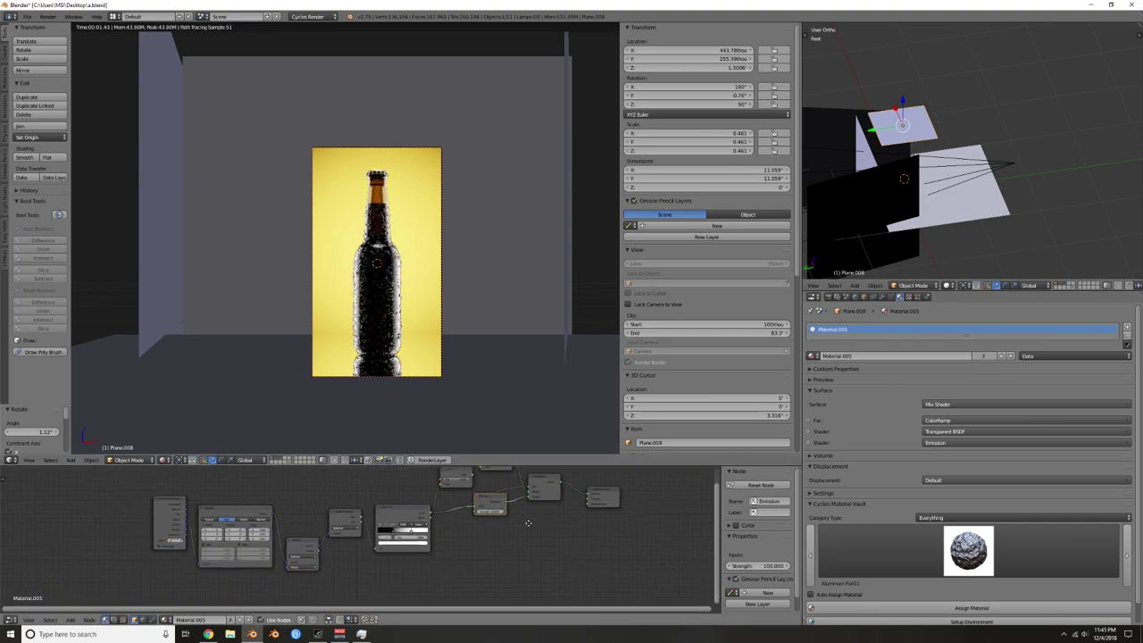
scroll(523, 525, "up", 4)
middle_click_drag(491, 106, 477, 204)
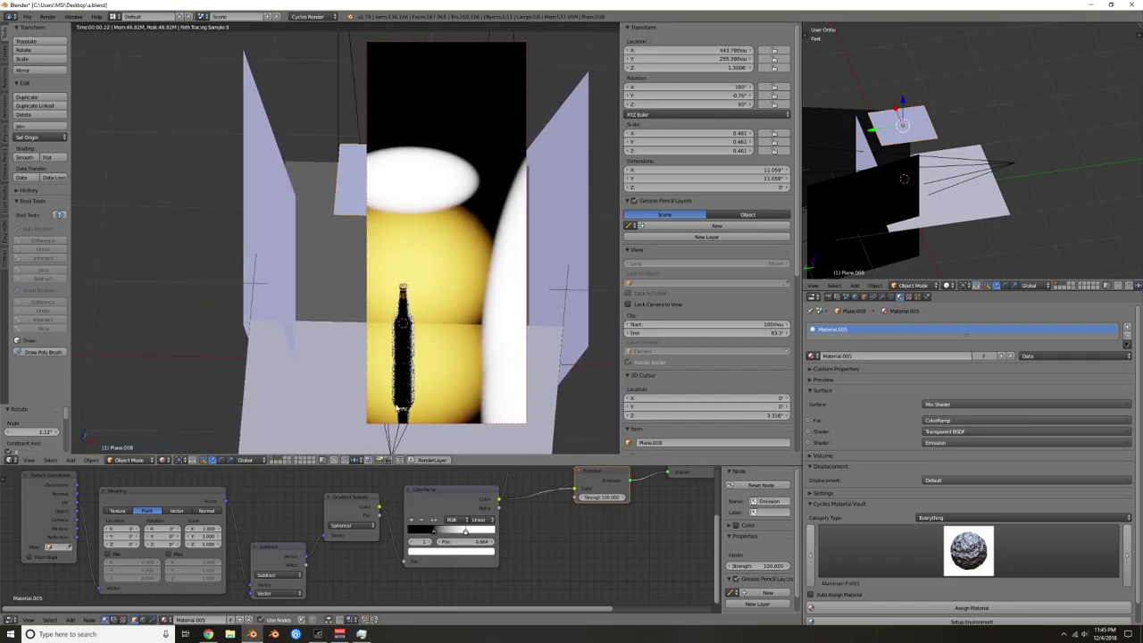
mouse_move(466, 533)
left_mouse_down()
mouse_move(430, 534)
mouse_move(446, 534)
left_mouse_up()
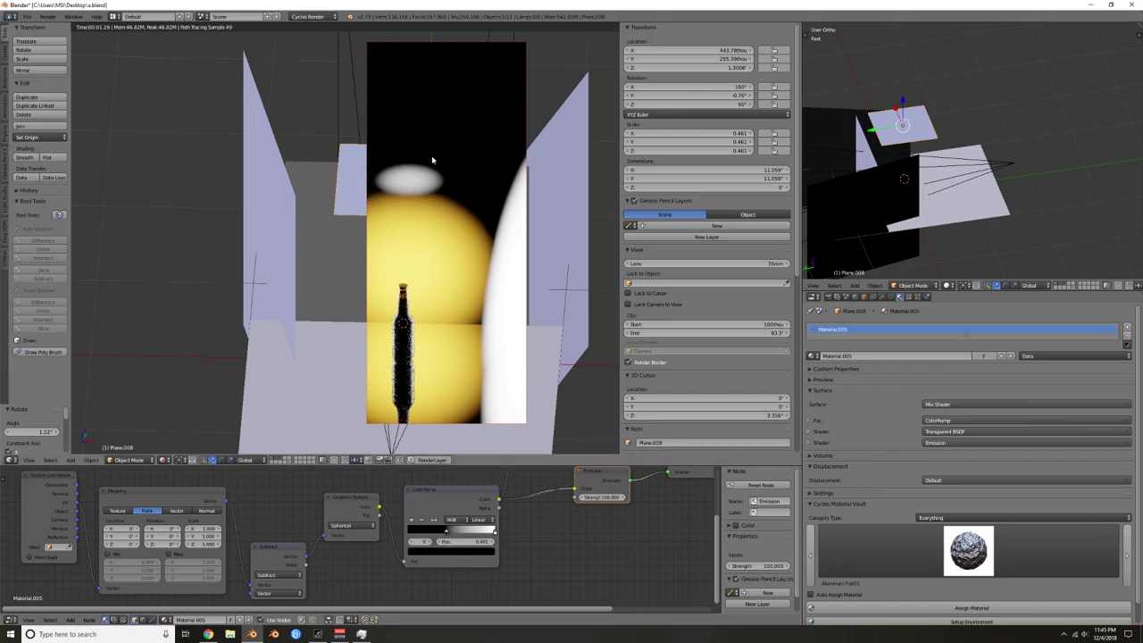
Step: Move the overhead light plane to about X -108 thou and Z 8.76" and return the viewport to solid shading
key("KP_0")
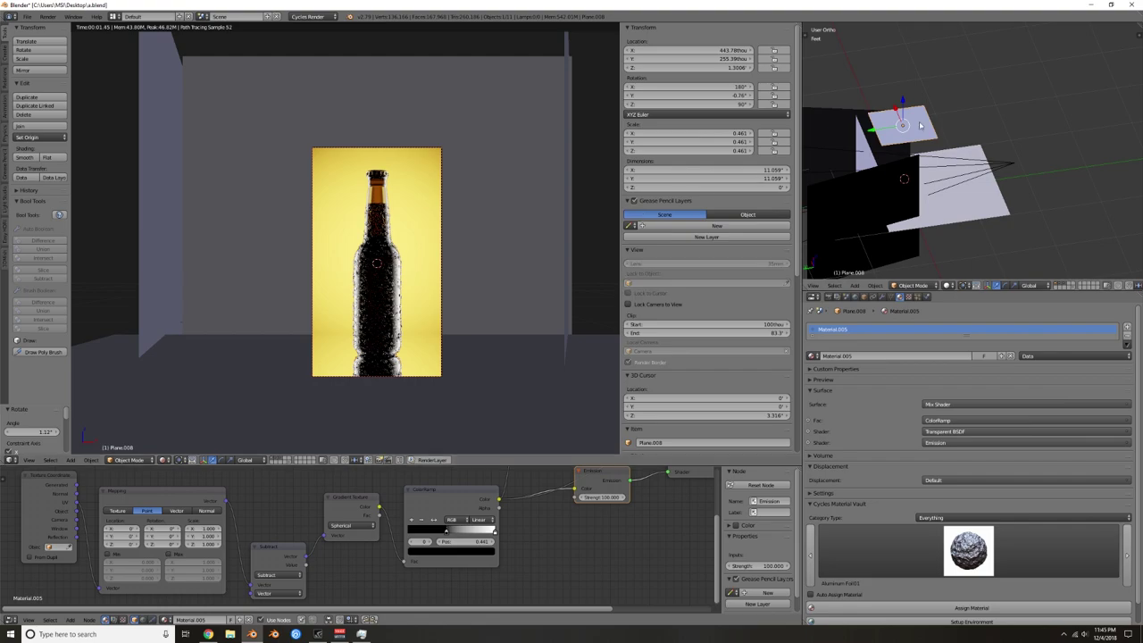
left_click_drag(902, 105, 901, 134)
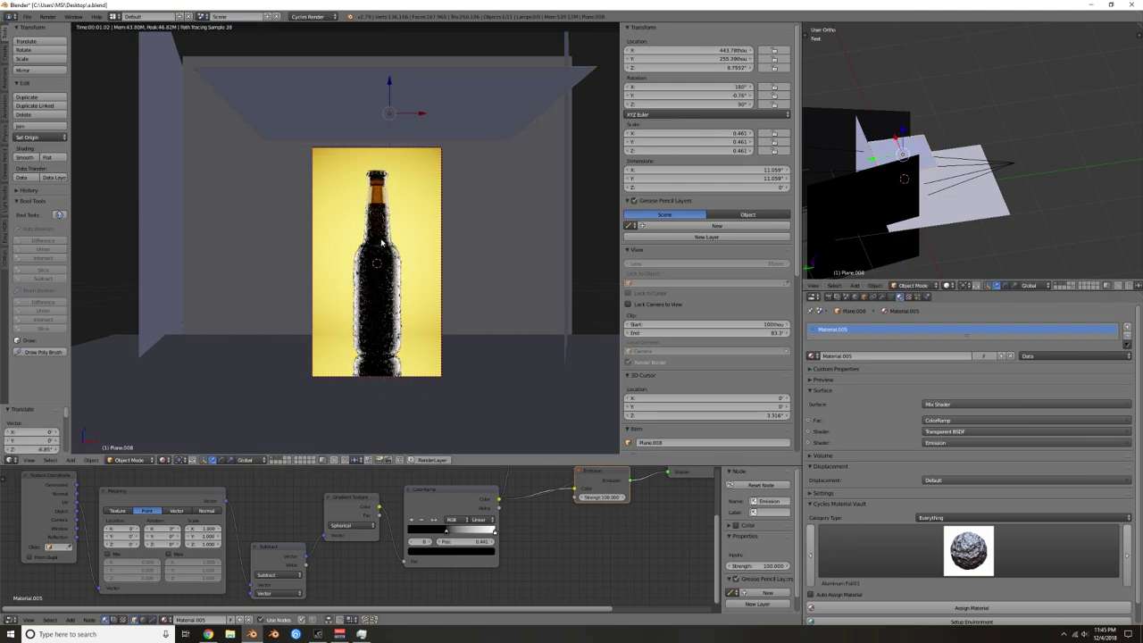
left_click_drag(424, 116, 396, 140)
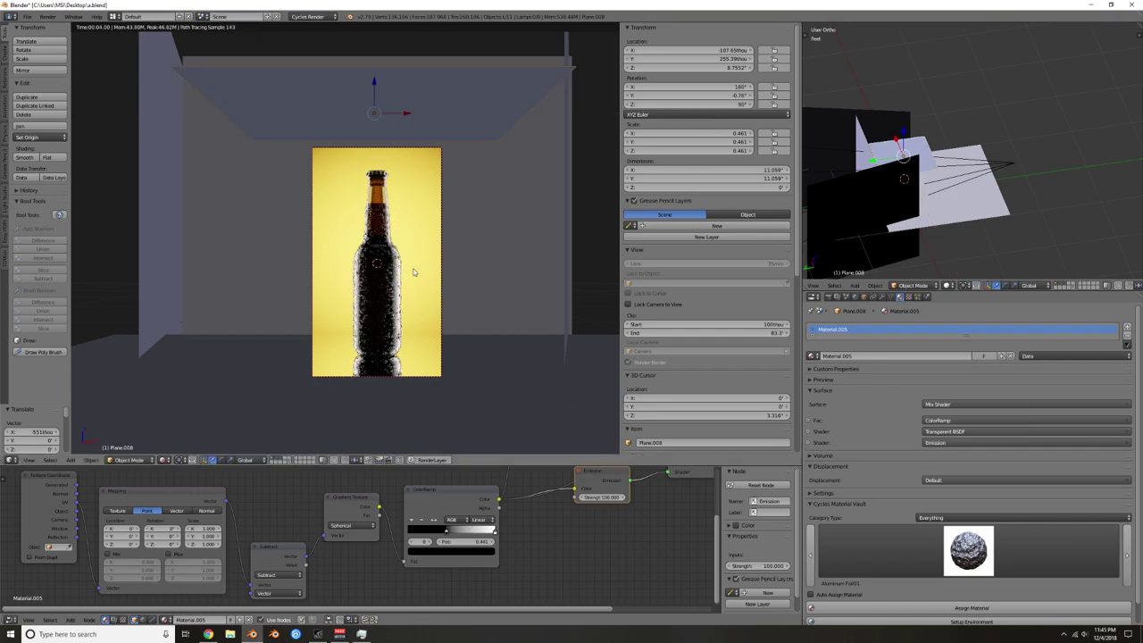
key("shift+z")
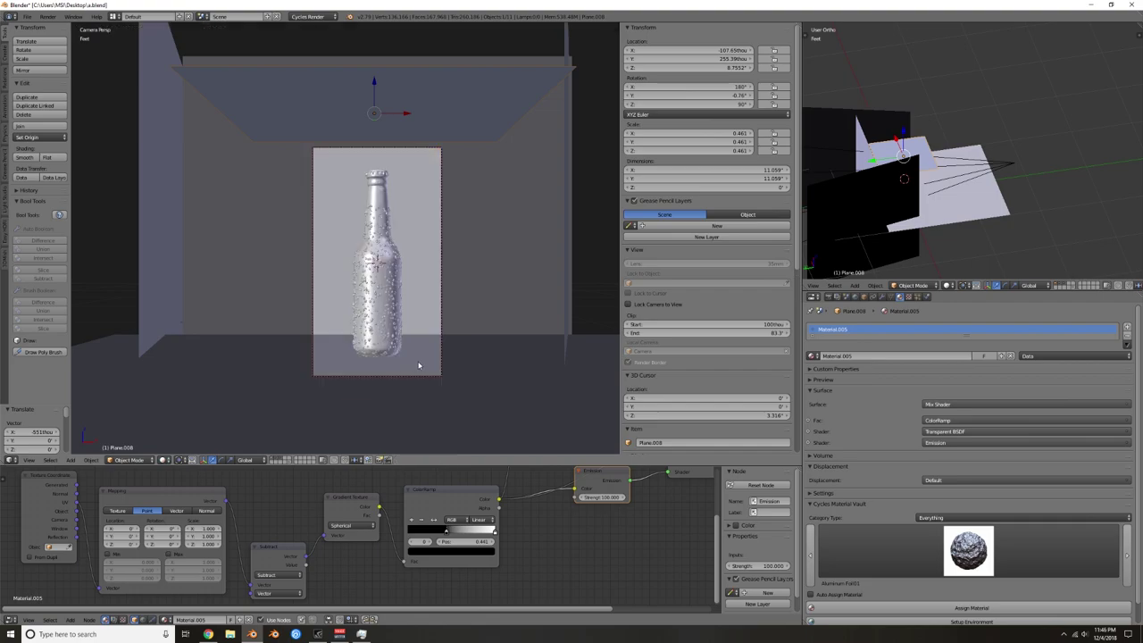
Step: Add a cube mesh at the 3D cursor and scale it down to a small box
right_click(417, 365)
key("shift+a")
mouse_move(412, 350)
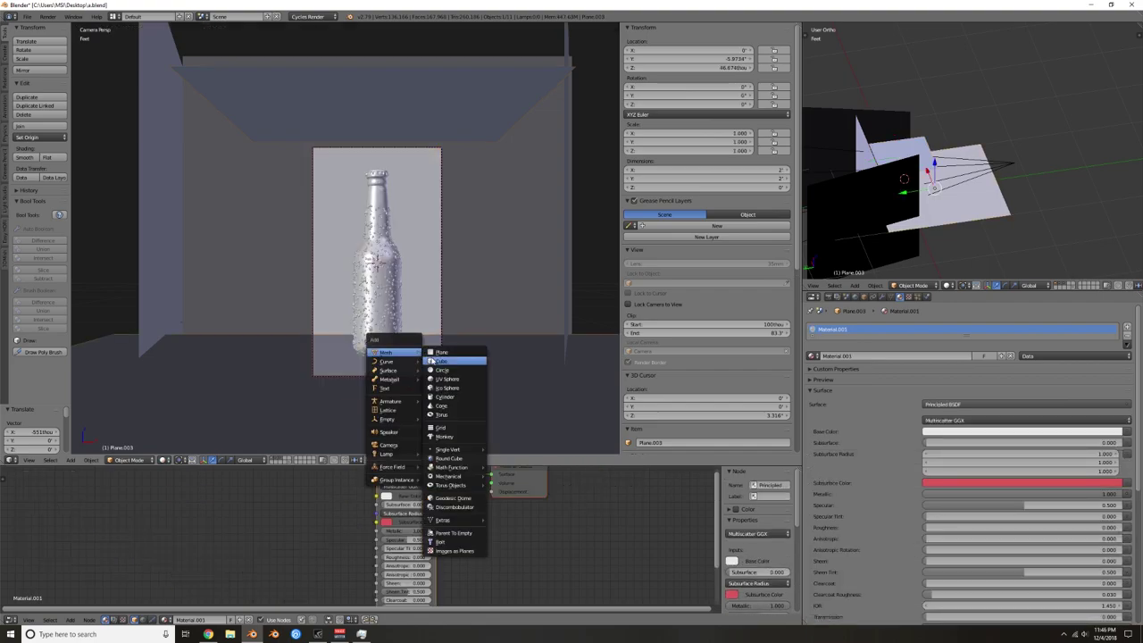
left_click(451, 359)
key("s")
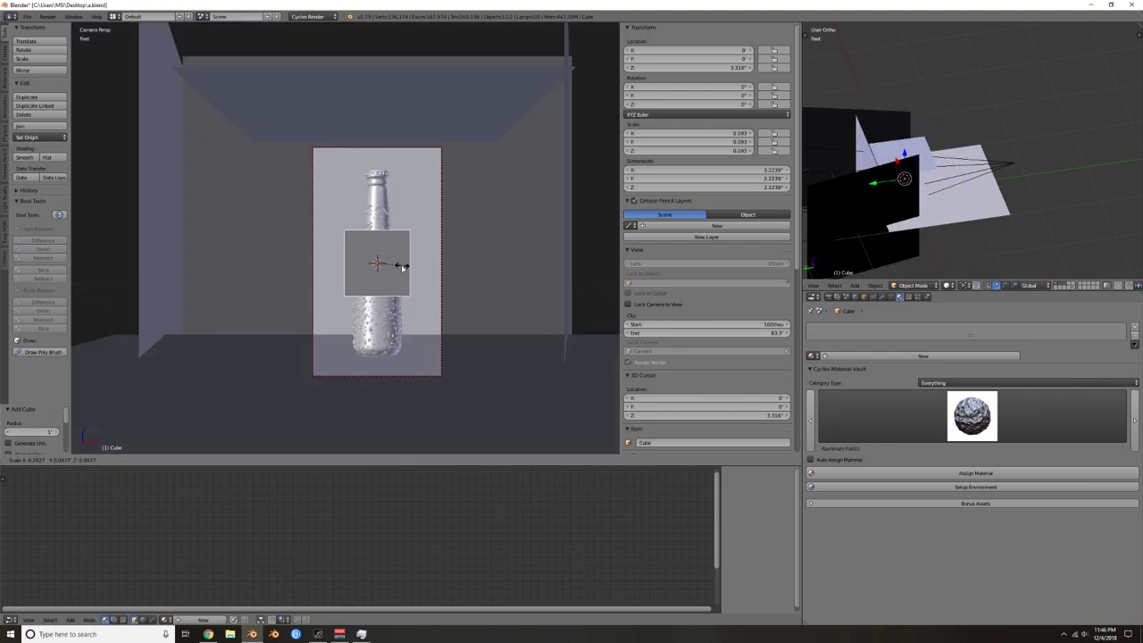
left_click(390, 265)
Step: Shrink the cube to about 877 thou and place it beside the bottle's base at about X 1.84" and Z 492 thou
key("g")
left_click(441, 263)
key("s")
left_click(478, 241)
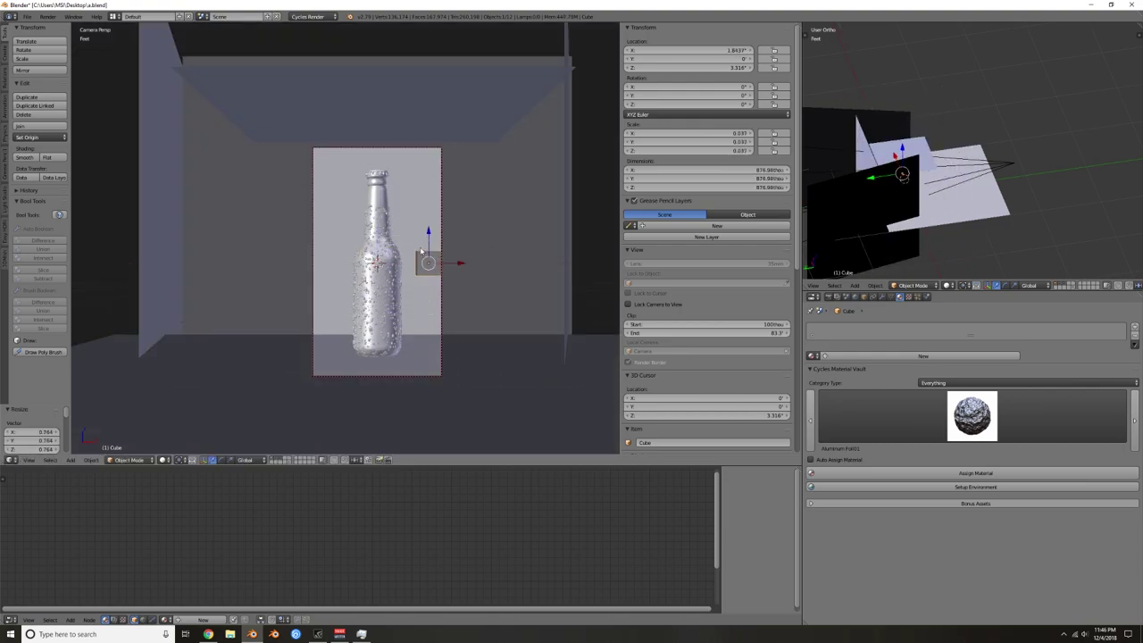
left_click_drag(436, 234, 424, 309)
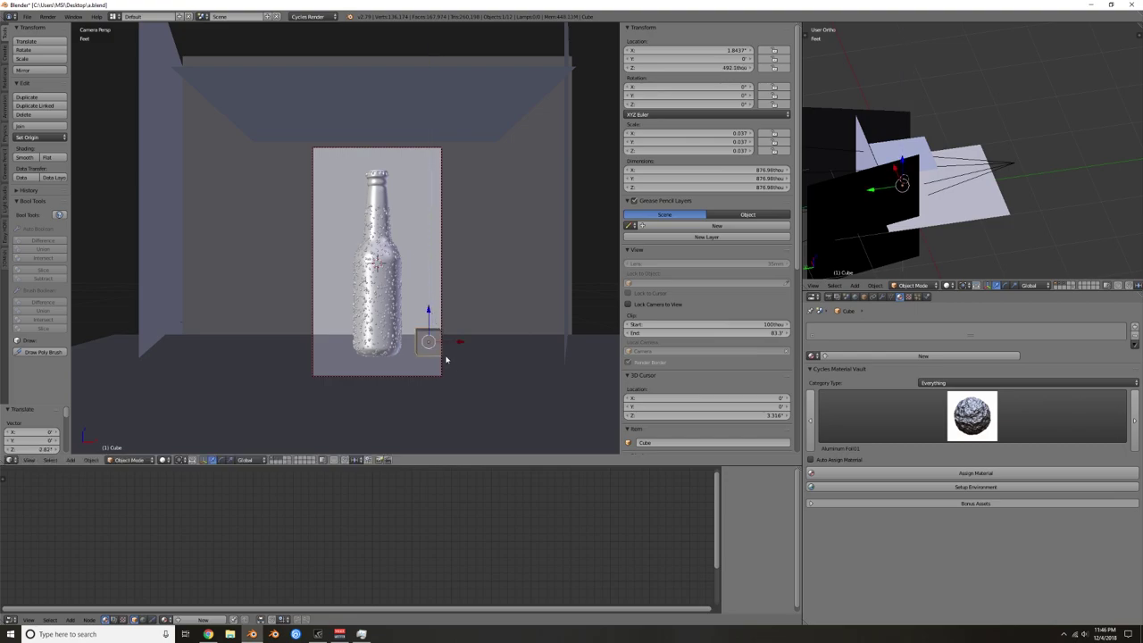
Step: Apply the scale transform to the cube
key("Tab")
key("Tab")
key("ctrl+a")
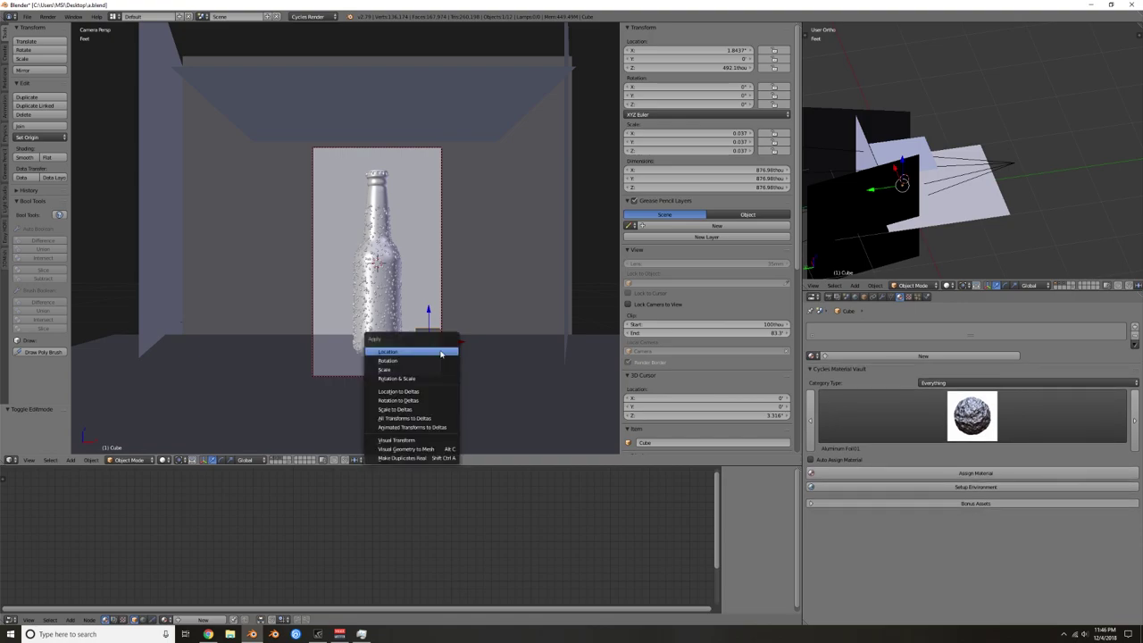
left_click(432, 369)
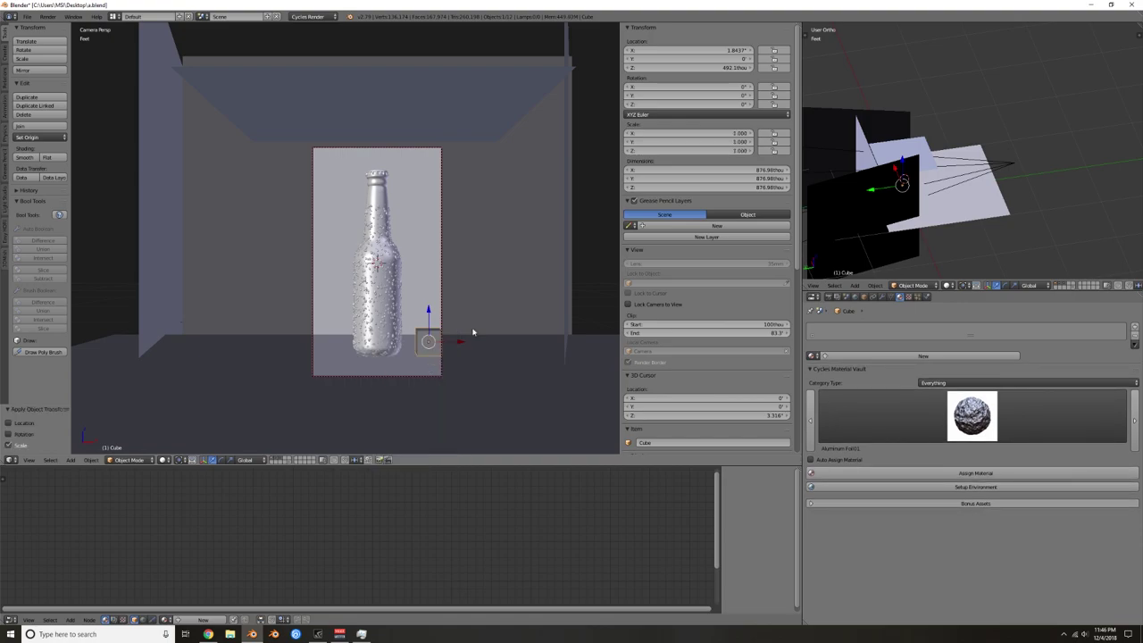
key("s")
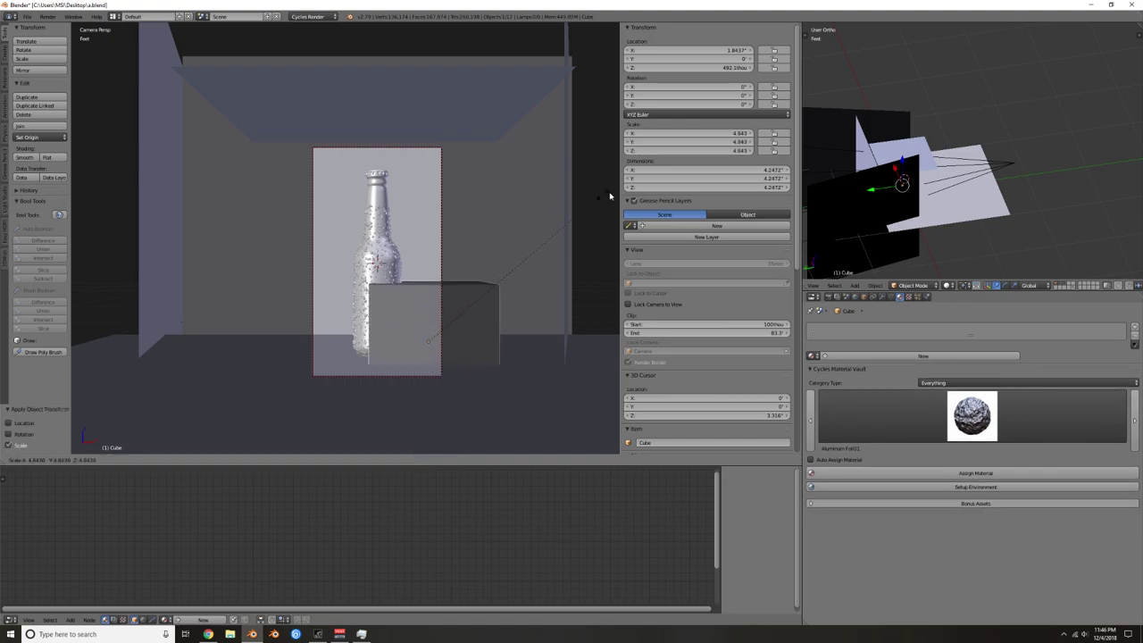
key("Escape")
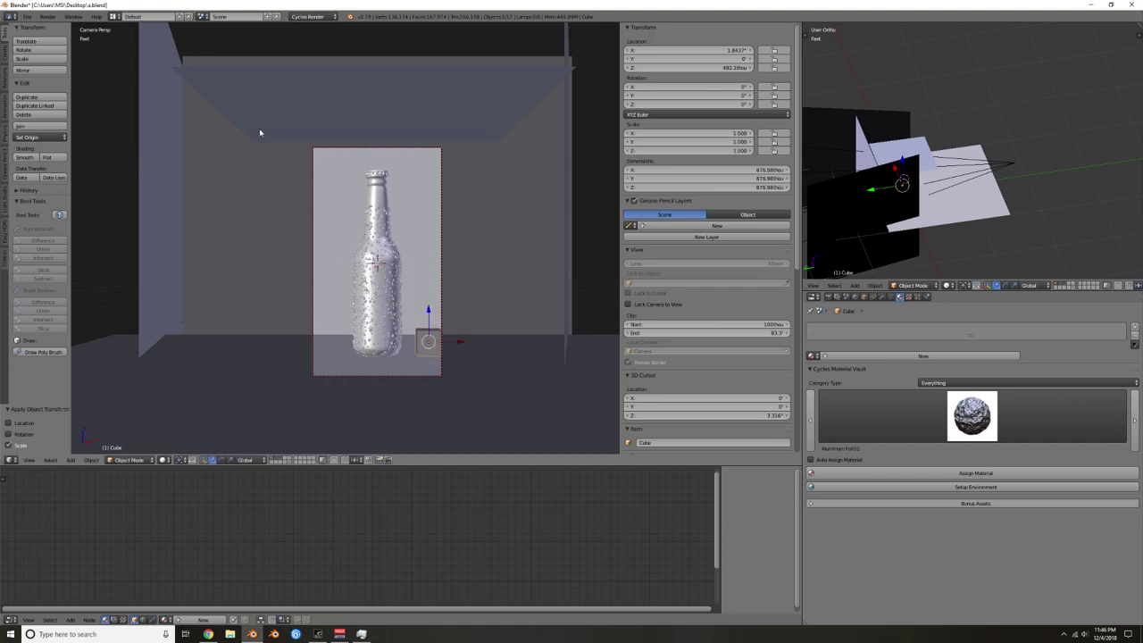
key("s")
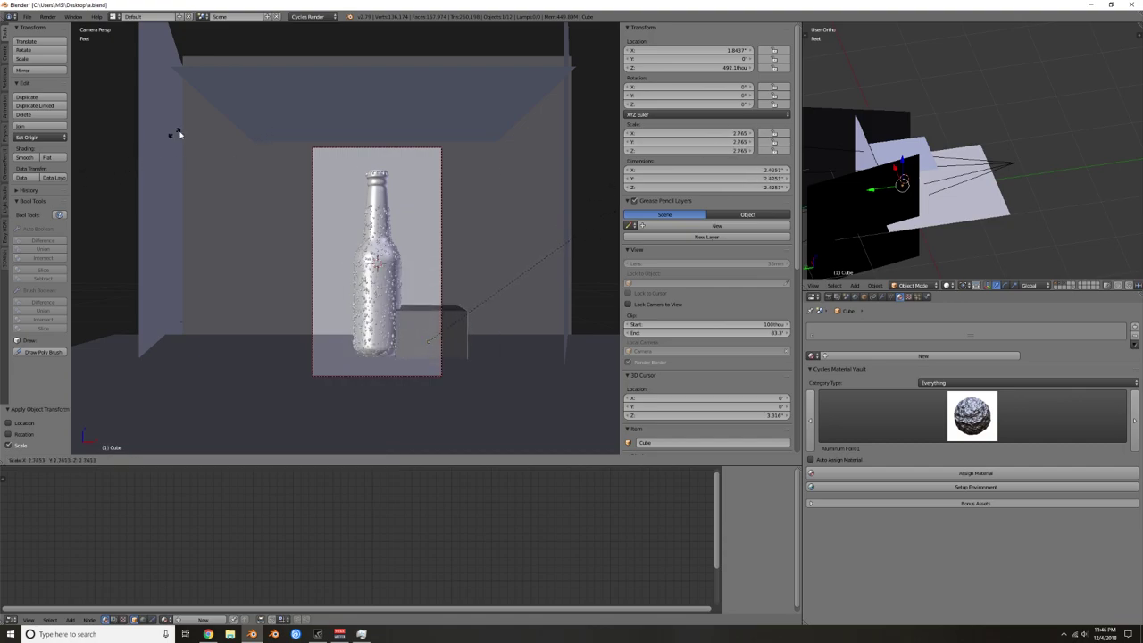
key("Escape")
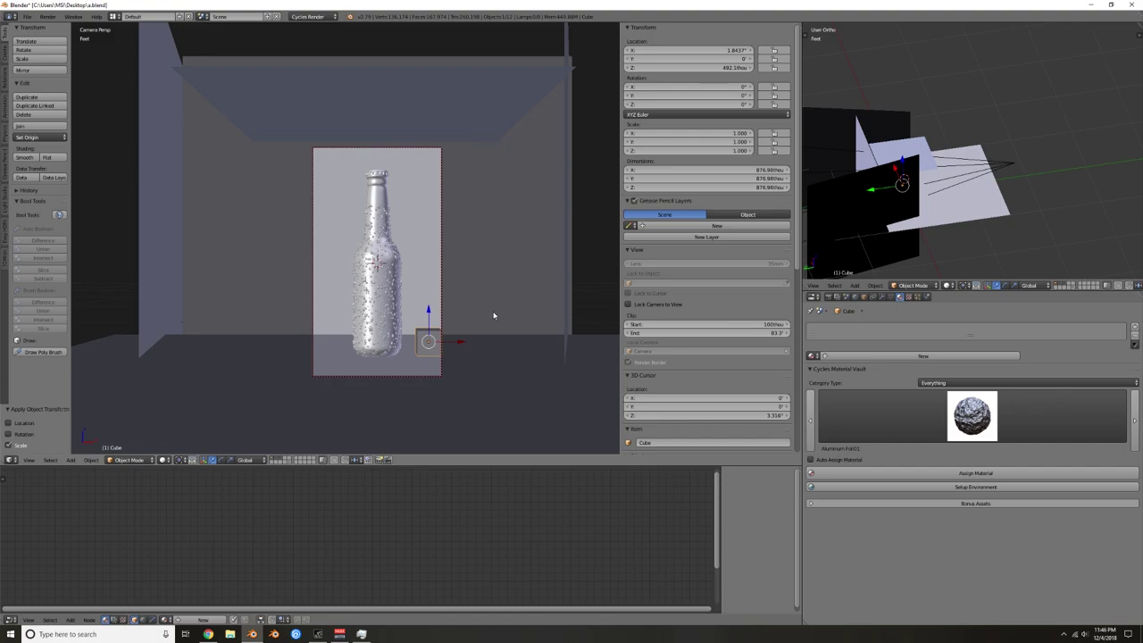
key("s")
key("Escape")
Step: Create a new material for the cube and use the Principled BSDF as its surface shader
scroll(393, 350, "up", 5)
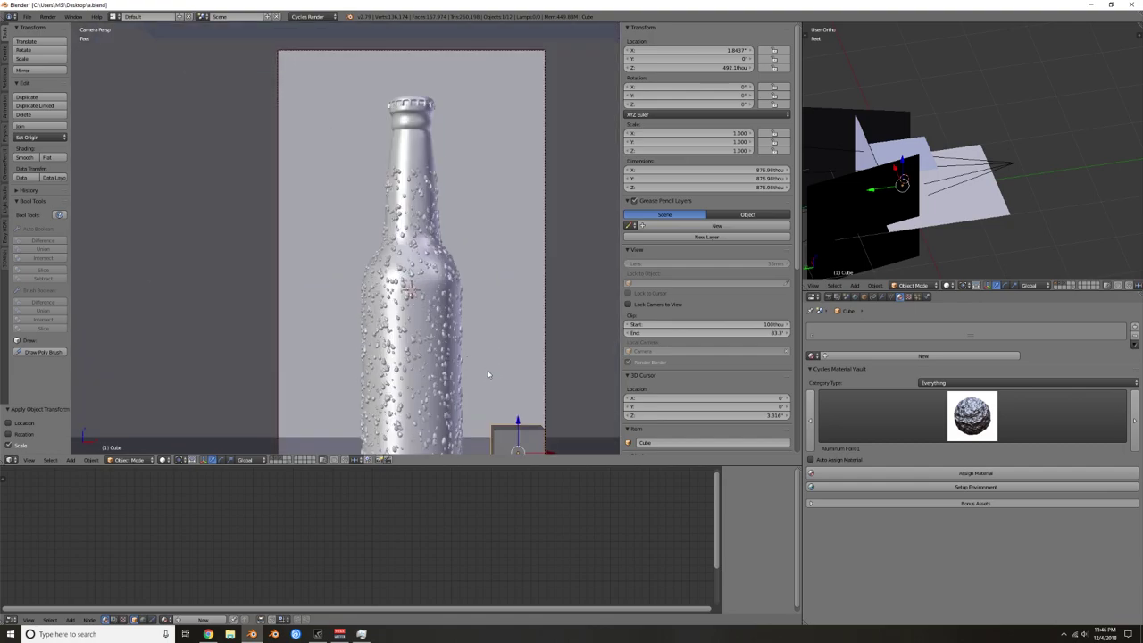
scroll(490, 375, "down", 3)
left_click(923, 355)
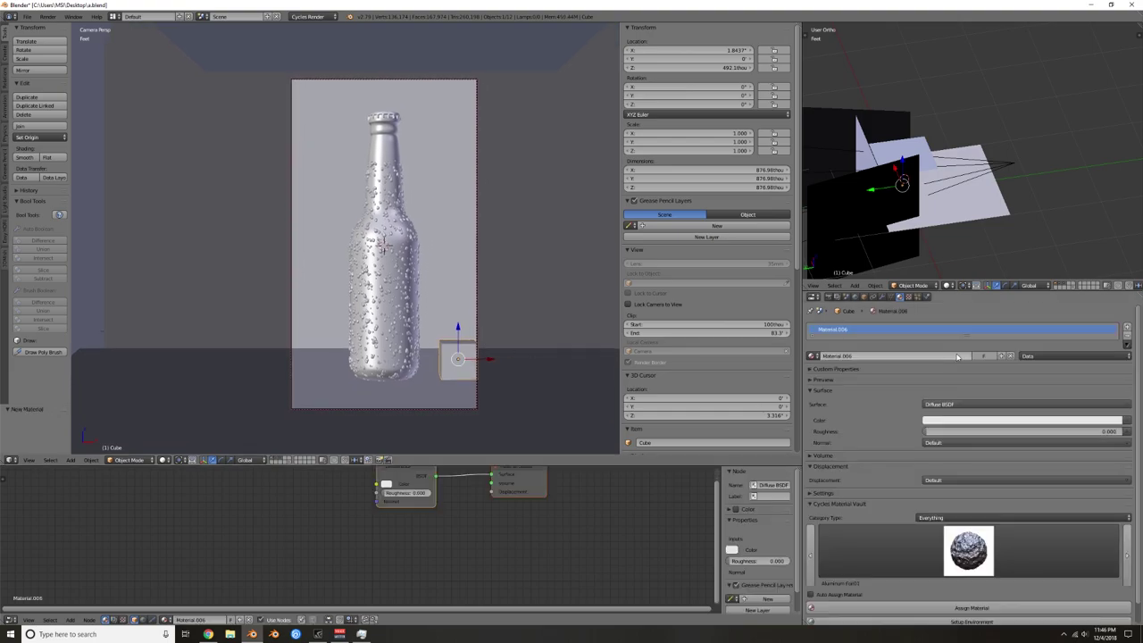
left_click(956, 405)
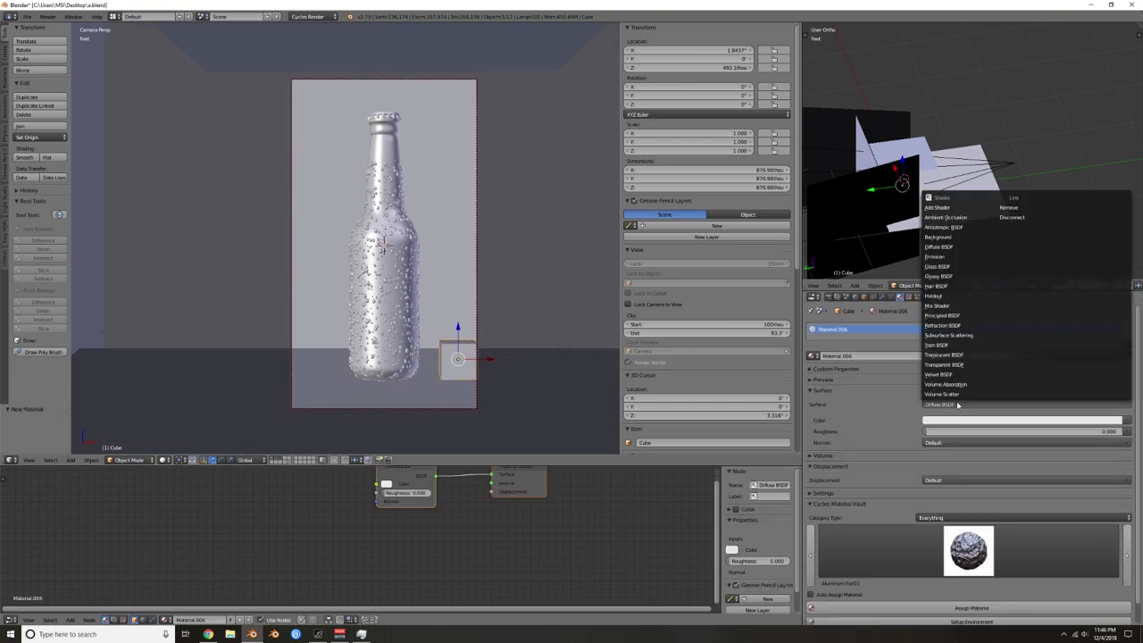
left_click(956, 392)
Step: Set the cube material's Transmission to 1.000 and its Roughness to 0.05
middle_click_drag(486, 542, 571, 485)
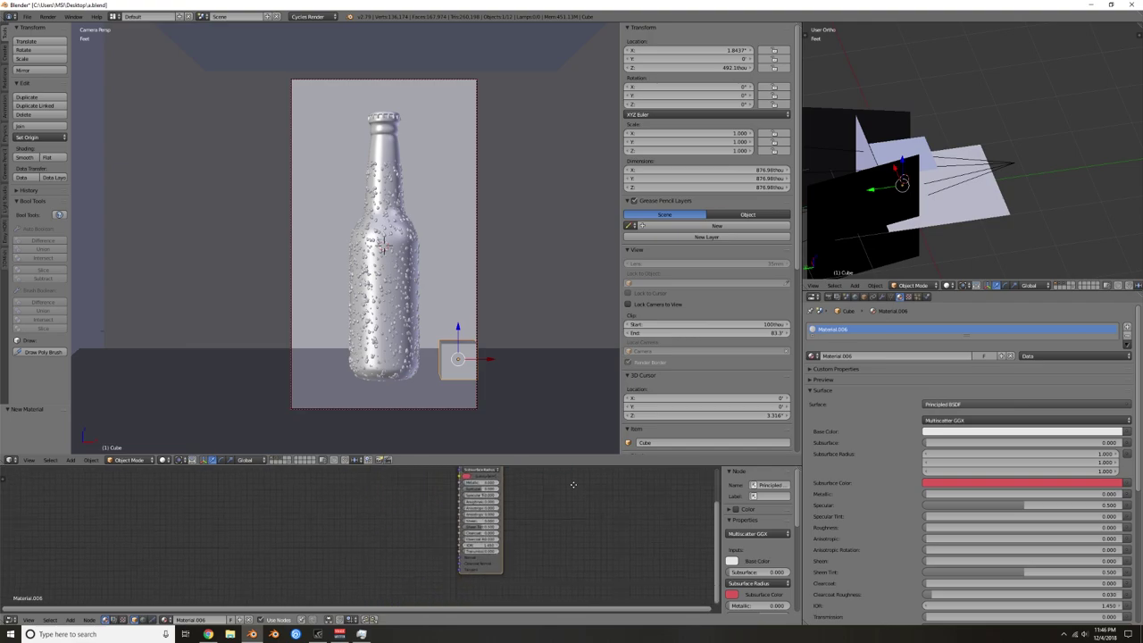
scroll(566, 492, "up", 3)
left_click_drag(513, 556, 552, 556)
middle_click_drag(602, 503, 566, 562)
left_click(491, 546)
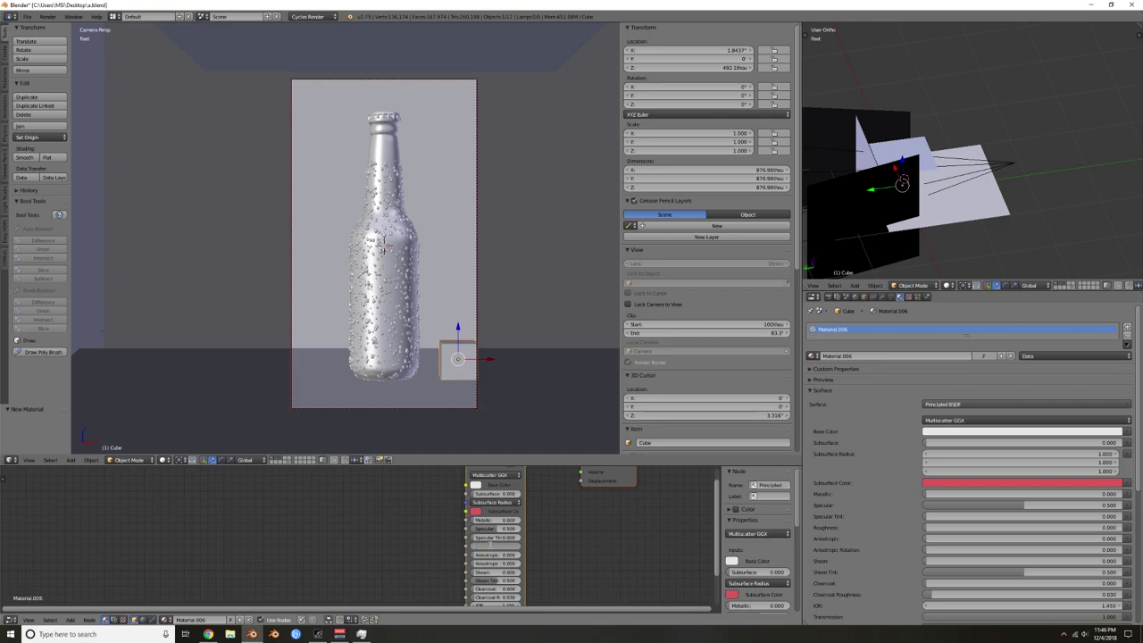
type(".05")
key("Return")
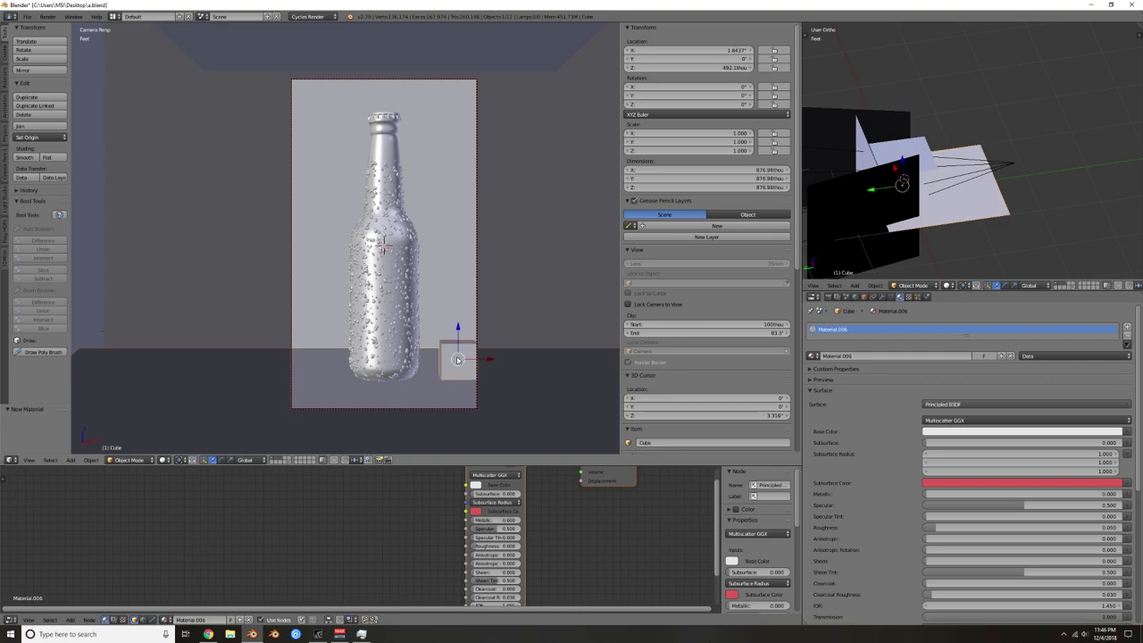
Step: Enter edit mode on the cube and insert 13 evenly spaced loop cuts in the first direction
key("Tab")
scroll(458, 354, "up", 2)
middle_click_drag(458, 353, 387, 310, "shift")
key("ctrl+r")
scroll(420, 348, "up", 20)
scroll(423, 349, "up", 1)
left_click(420, 350)
right_click(416, 369)
Step: Insert 17 evenly spaced loop cuts across the cube in a second direction
key("ctrl+r")
scroll(404, 370, "up", 5)
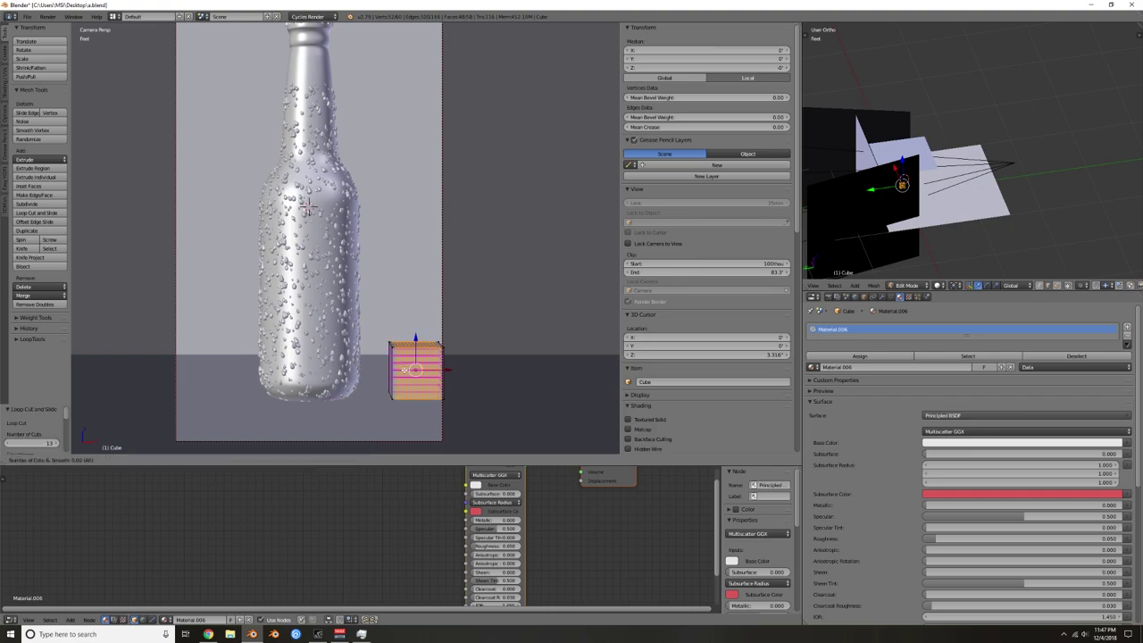
scroll(404, 369, "up", 4)
left_click(406, 370)
right_click(407, 370)
Step: Insert 11 evenly spaced loop cuts in the cube's remaining direction and return to object mode
middle_click_drag(416, 359, 446, 385)
scroll(445, 379, "up", 7)
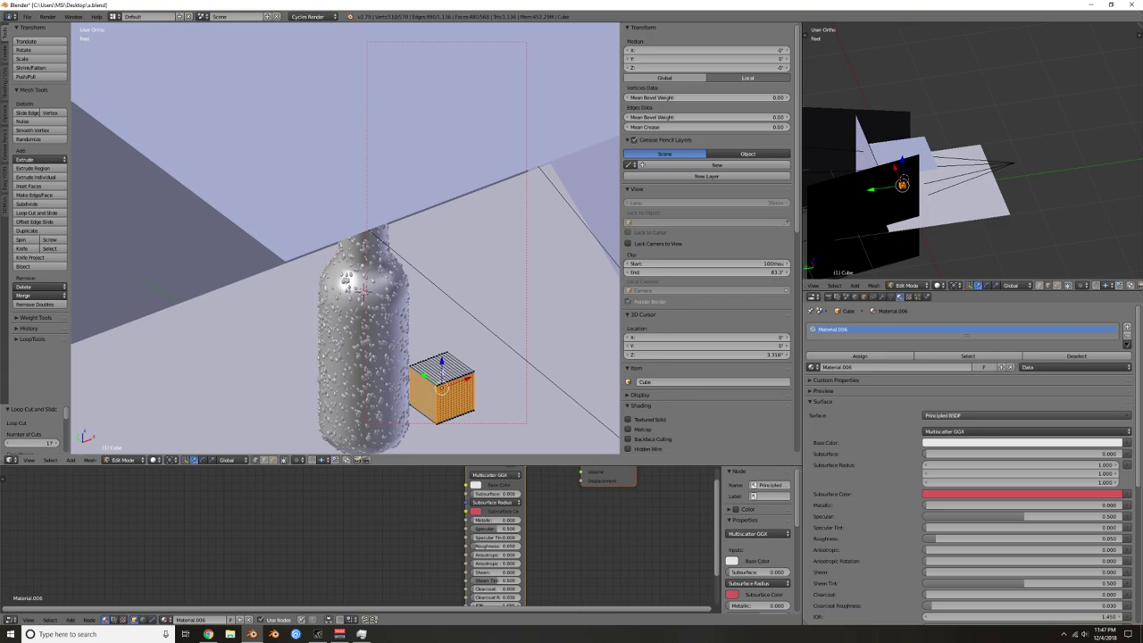
key("ctrl+r")
scroll(441, 376, "up", 10)
left_click(438, 375)
right_click(438, 375)
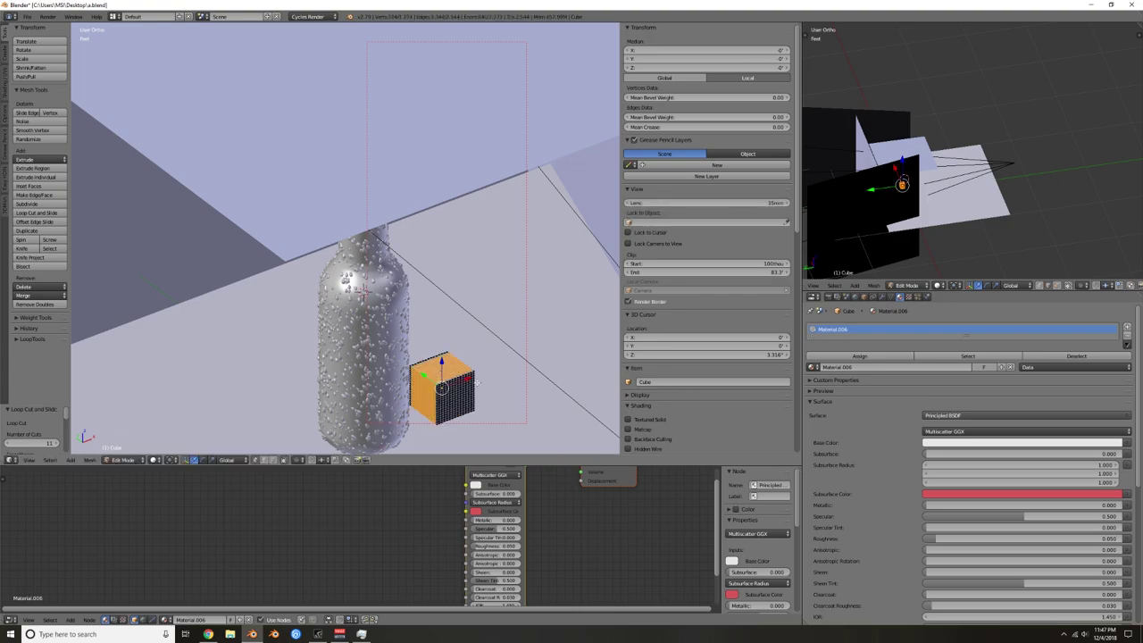
key("Tab")
Step: Add a Subdivision Surface modifier to the cube with 2 view subdivisions and shade the cube smooth
scroll(473, 383, "down", 2)
scroll(420, 347, "up", 5)
middle_click_drag(473, 383, 433, 319)
scroll(432, 317, "down", 1)
left_click(882, 296)
left_click(882, 330)
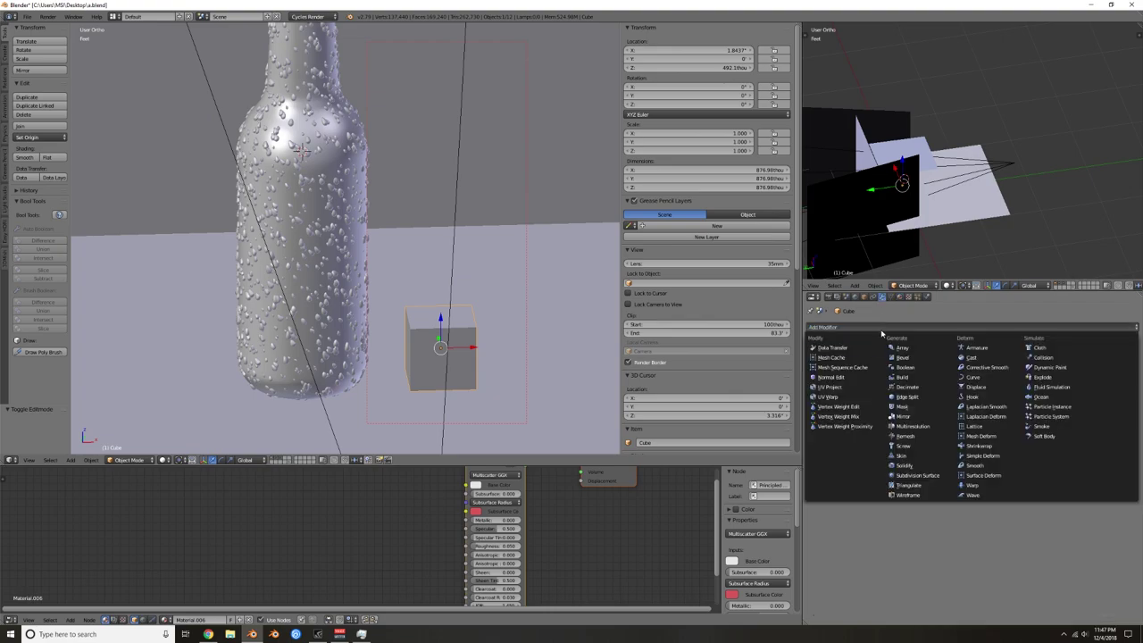
left_click(915, 475)
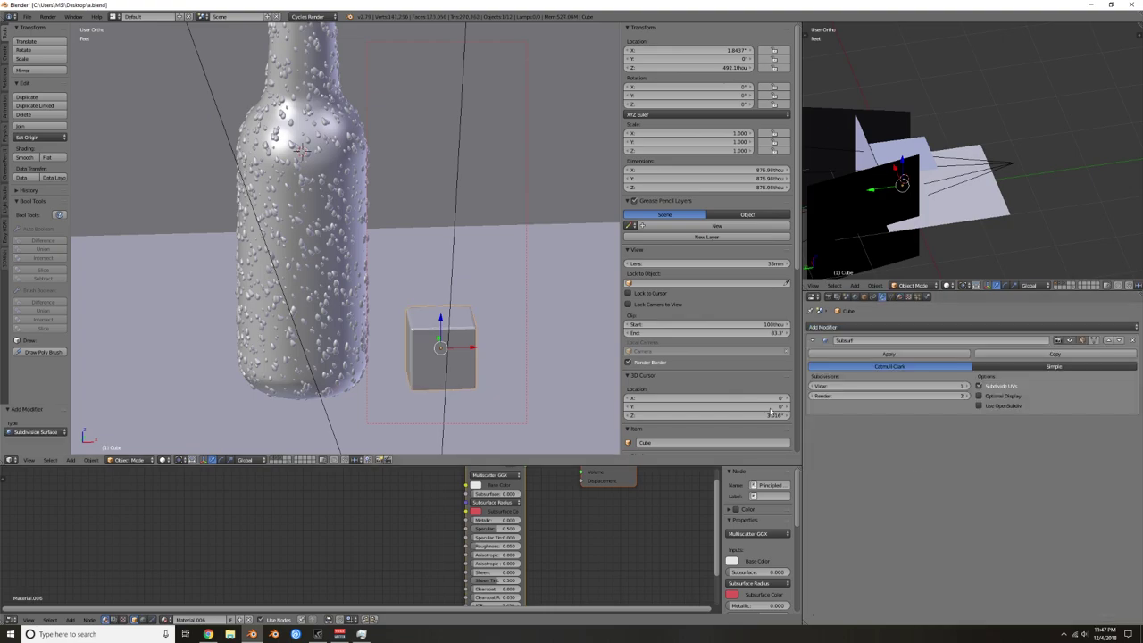
middle_click_drag(490, 355, 500, 297, "shift")
left_click(966, 386)
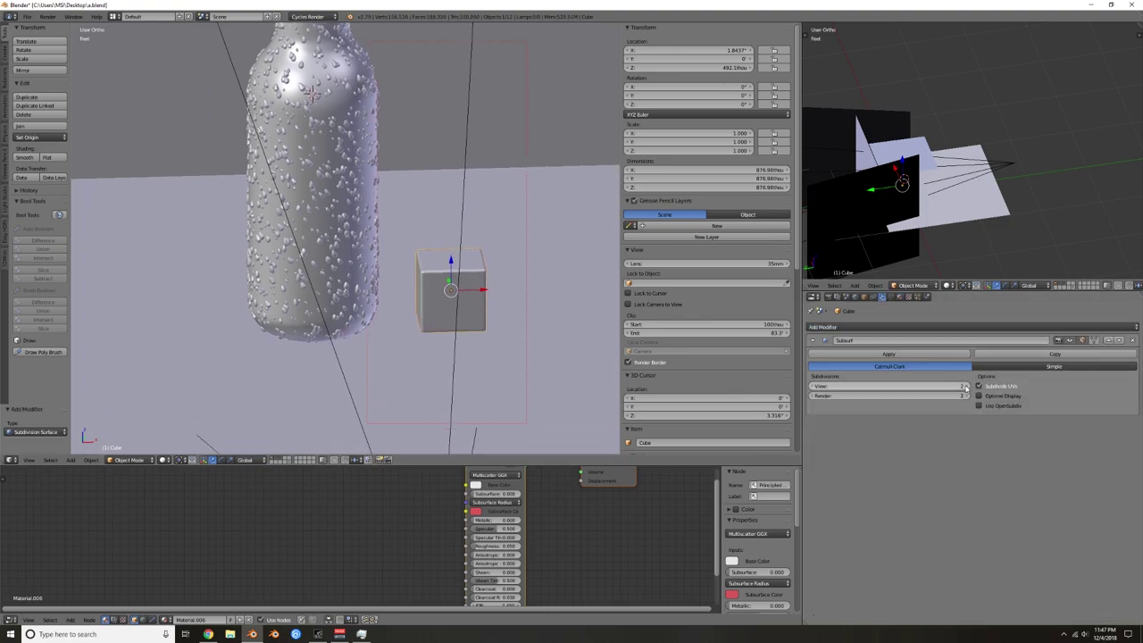
left_click(24, 157)
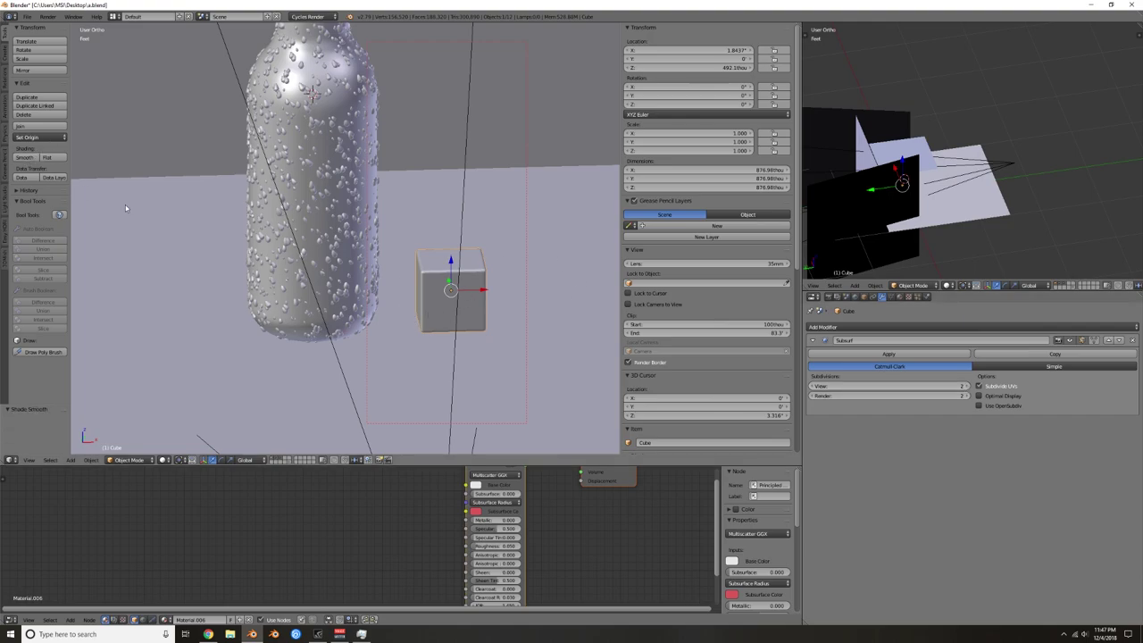
Step: Add a Displace modifier to the cube and create a new texture for it
left_click(968, 328)
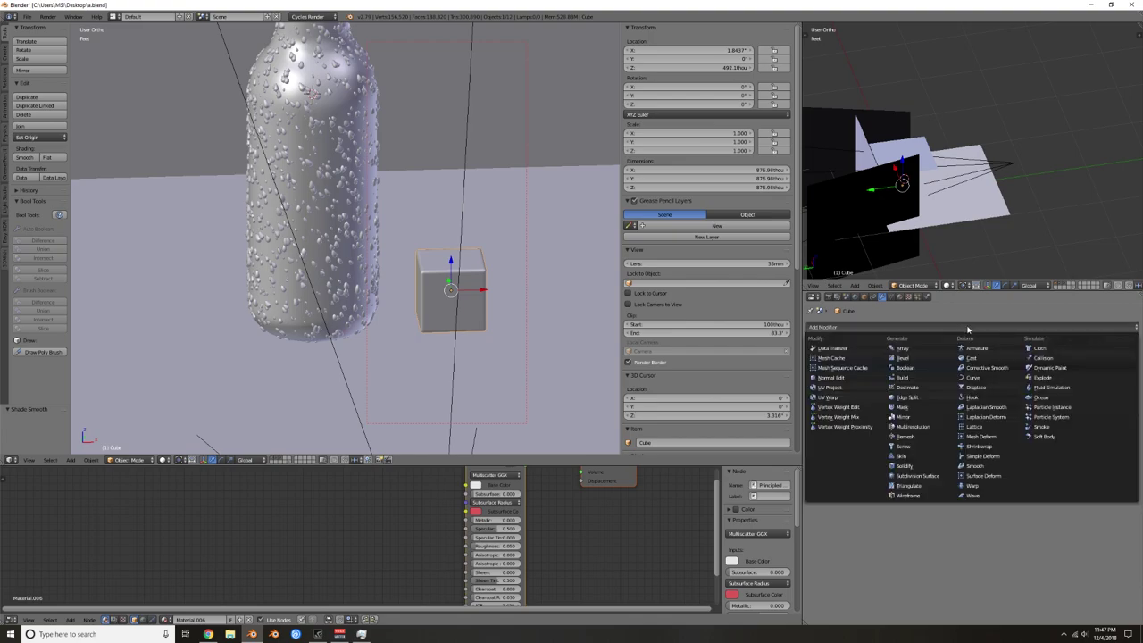
left_click(982, 387)
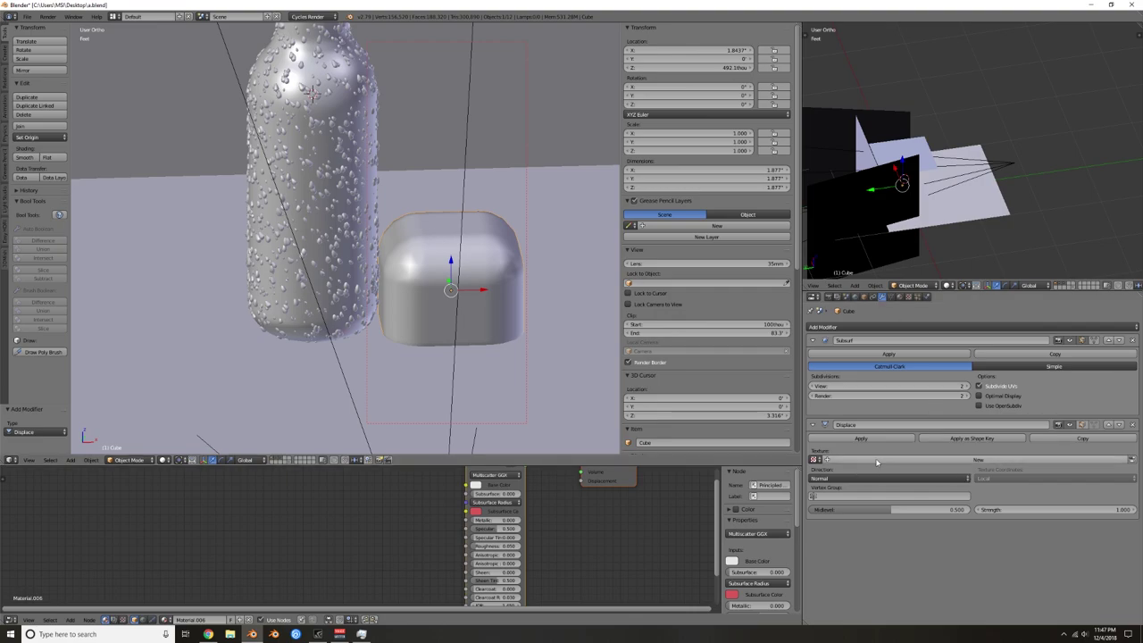
left_click(998, 459)
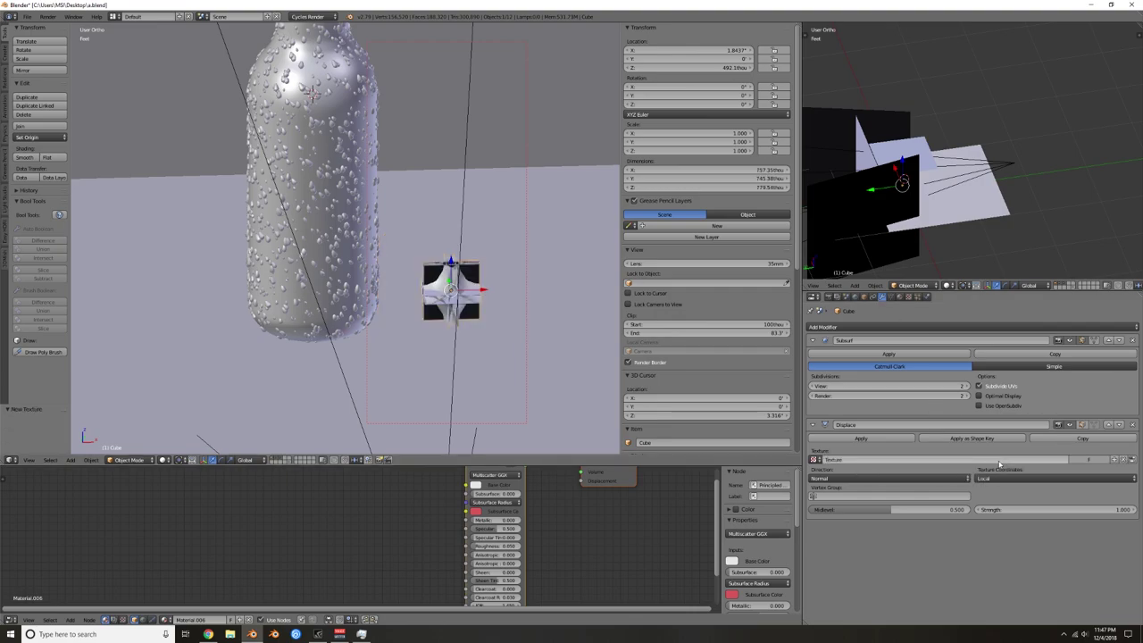
Step: Set the displacement texture type to Clouds and the Displace modifier's strength to 0.1
left_click(1132, 459)
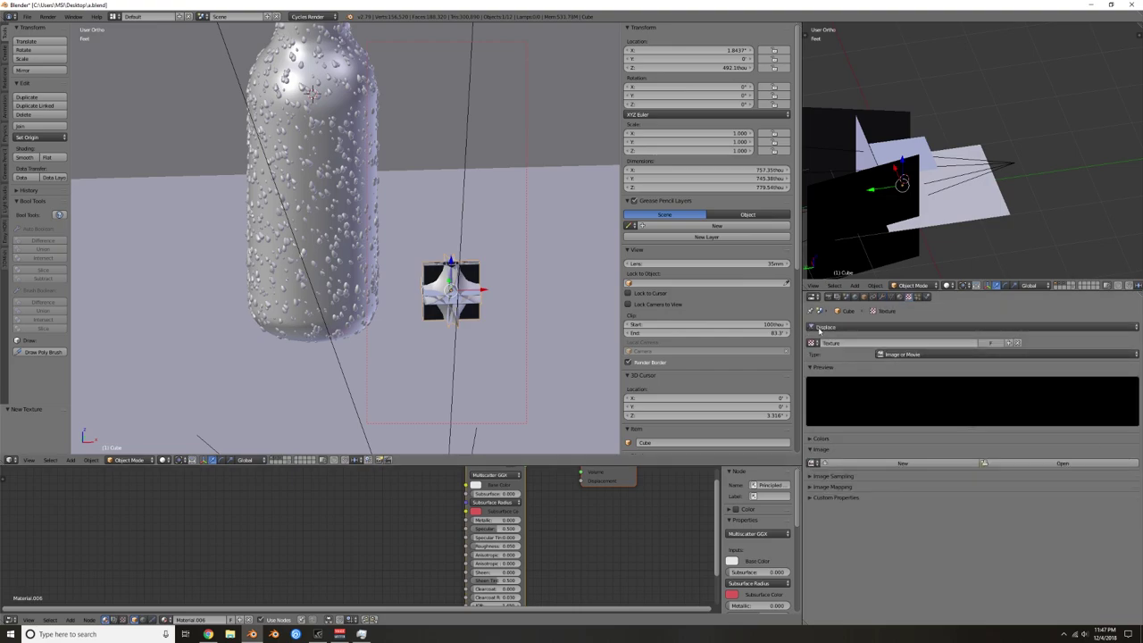
left_click(911, 355)
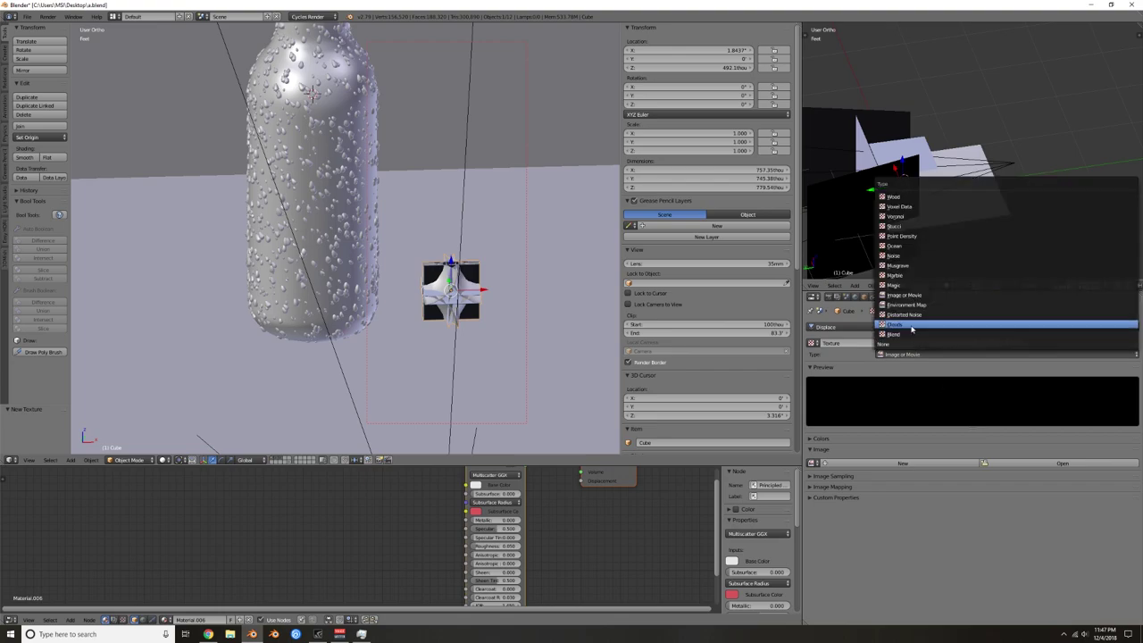
left_click(911, 326)
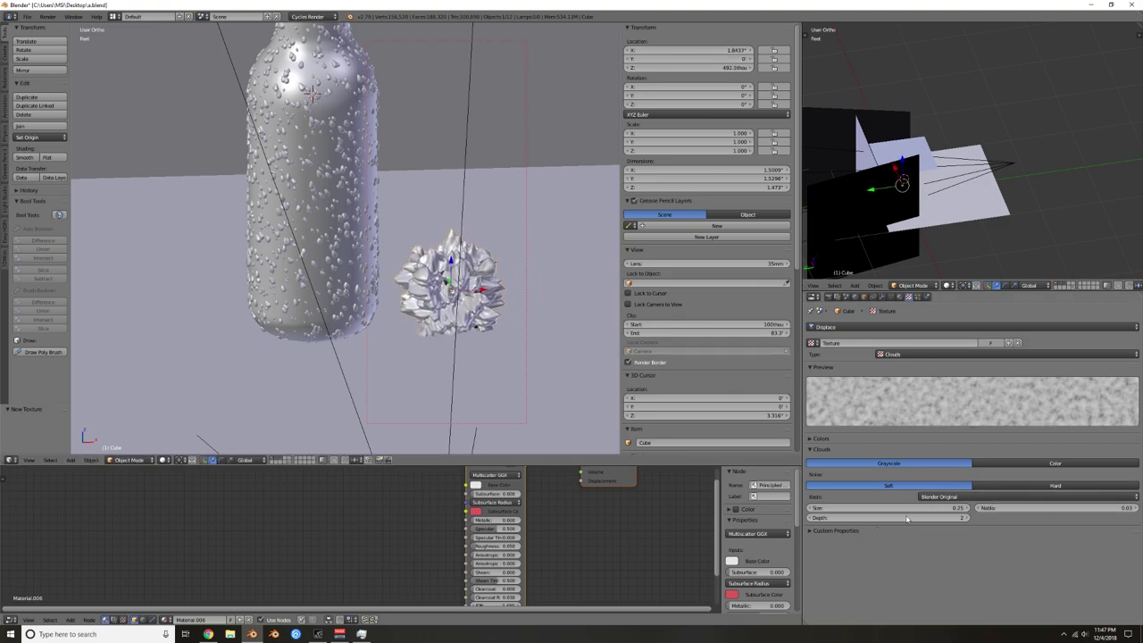
left_click(882, 297)
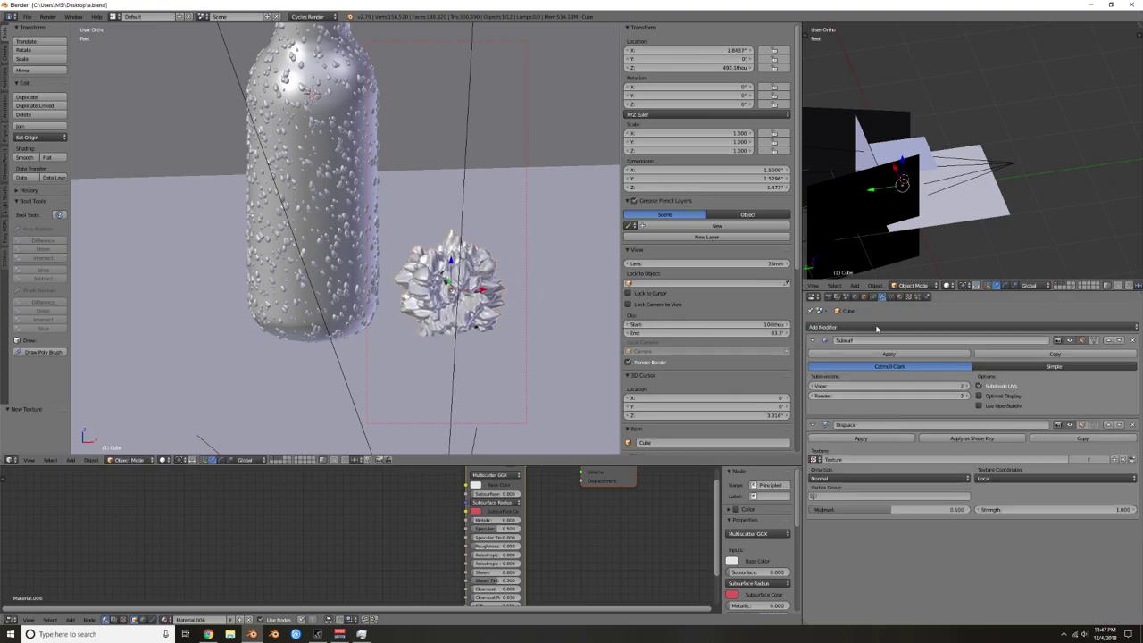
left_click_drag(1100, 511, 1009, 510)
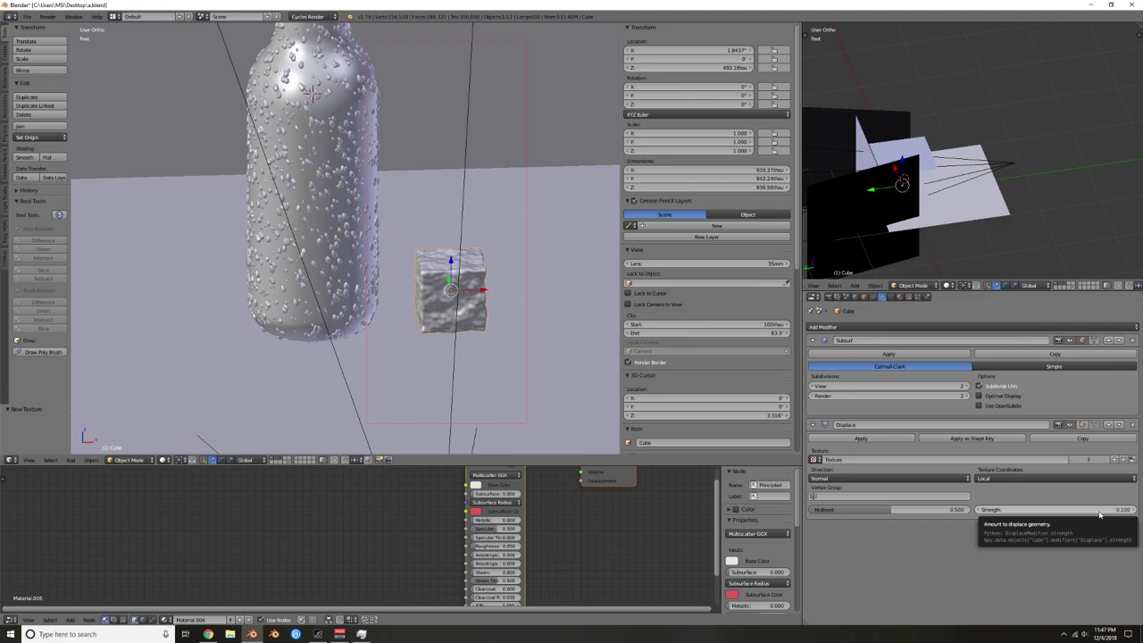
Step: Set the size of the cube's Clouds displacement texture to 0.46
left_click(908, 297)
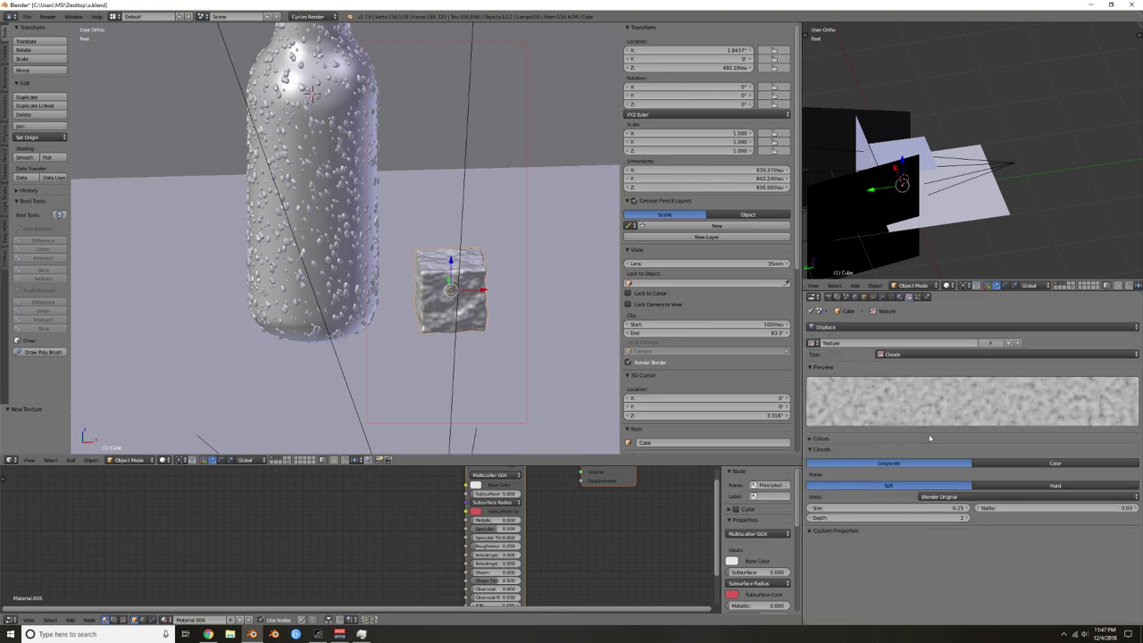
left_click_drag(891, 510, 982, 510)
left_click(879, 518)
mouse_move(893, 518)
left_mouse_down()
mouse_move(857, 519)
mouse_move(893, 519)
mouse_move(879, 519)
mouse_move(884, 508)
left_mouse_up()
mouse_move(888, 507)
left_mouse_down()
mouse_move(829, 507)
mouse_move(879, 507)
left_mouse_up()
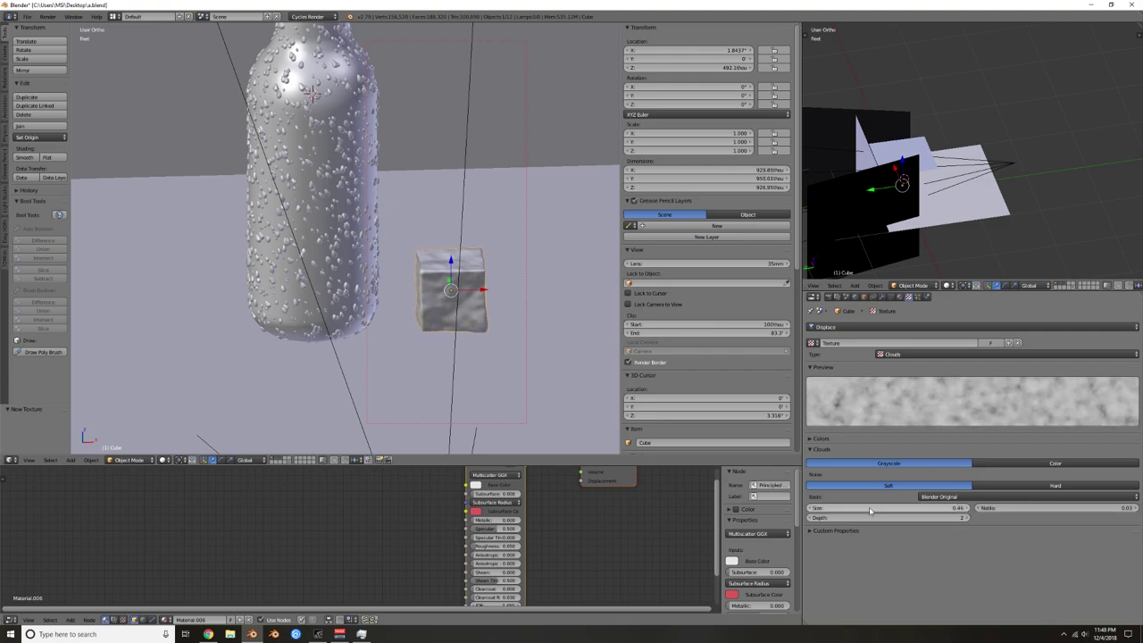
Step: Preview the displaced ice cube in rendered shading, then return to solid shading
mouse_move(432, 332)
middle_mouse_down()
mouse_move(483, 306)
mouse_move(431, 312)
mouse_move(430, 323)
middle_mouse_up()
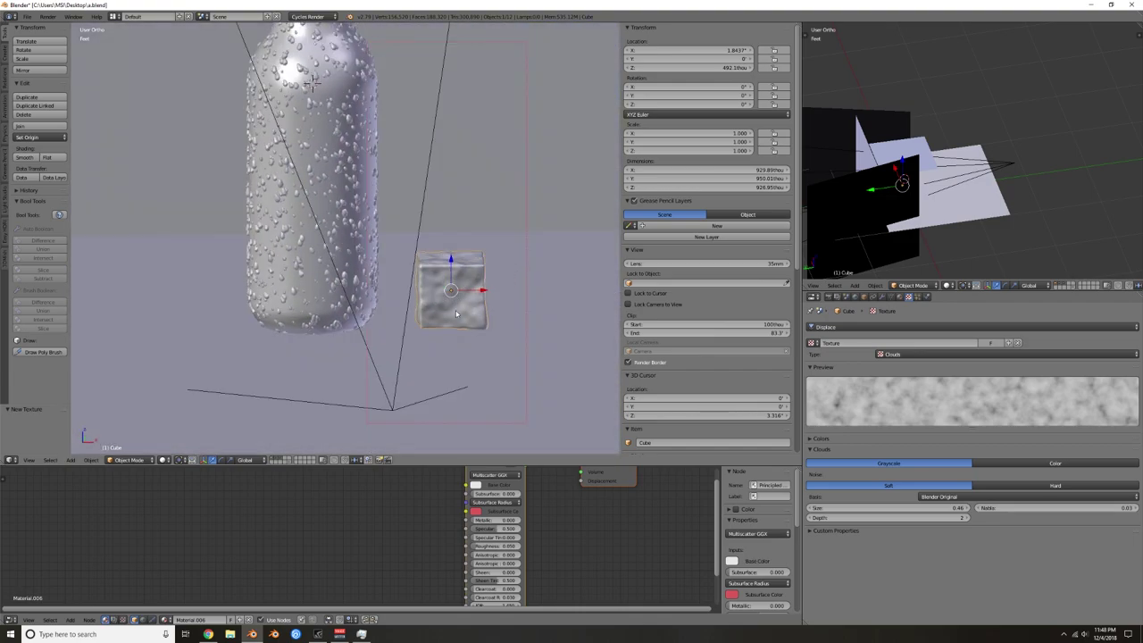
scroll(451, 299, "down", 1)
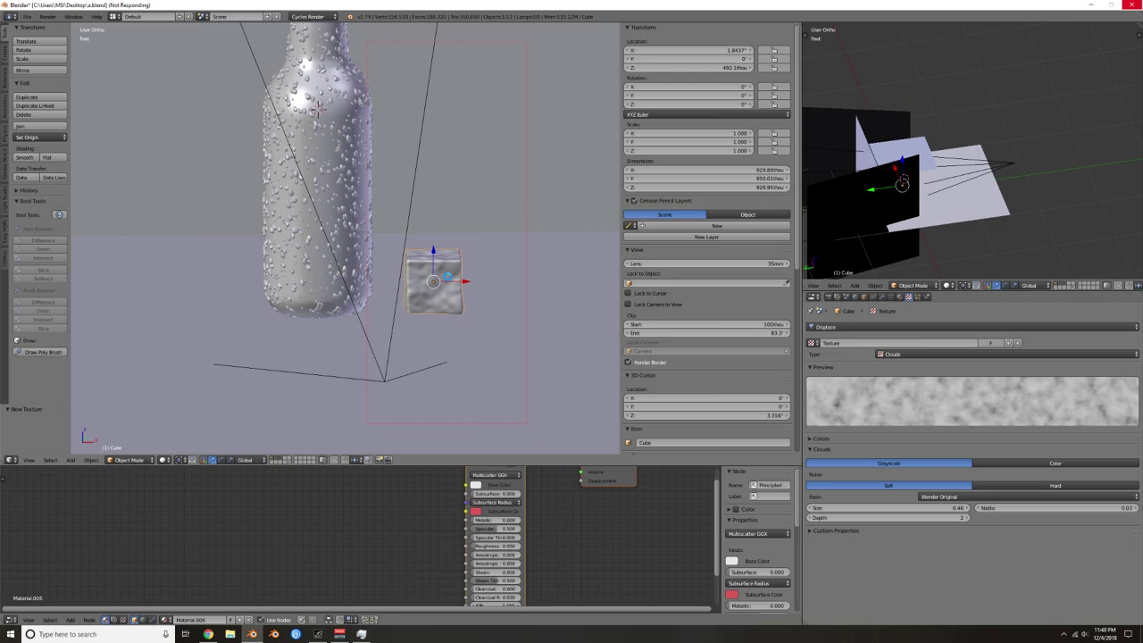
key("shift+z")
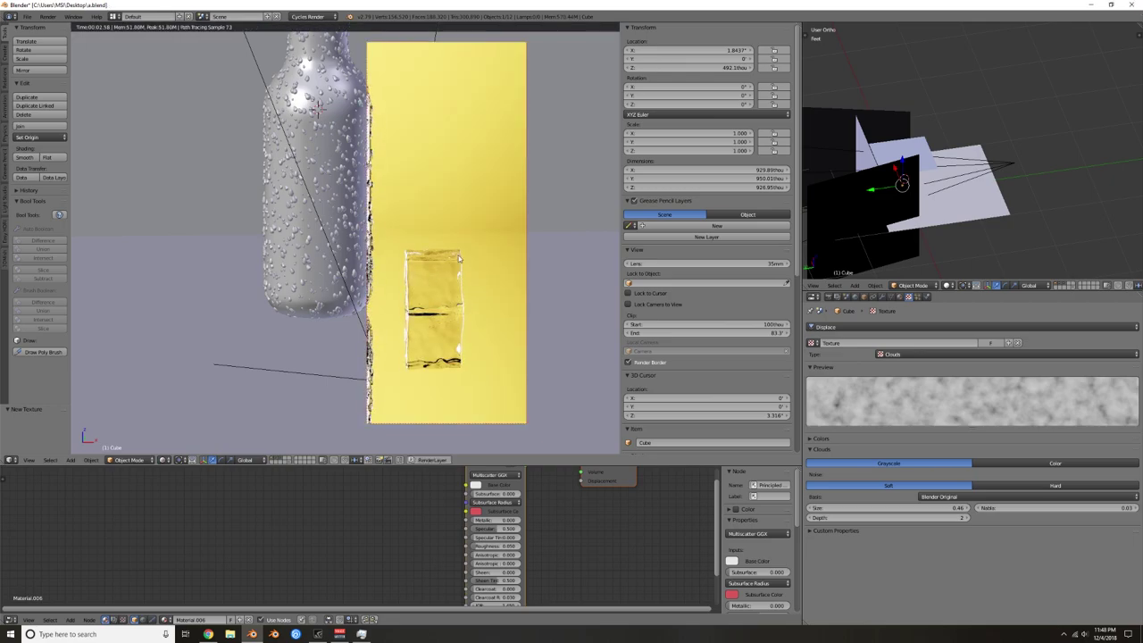
key("shift+z")
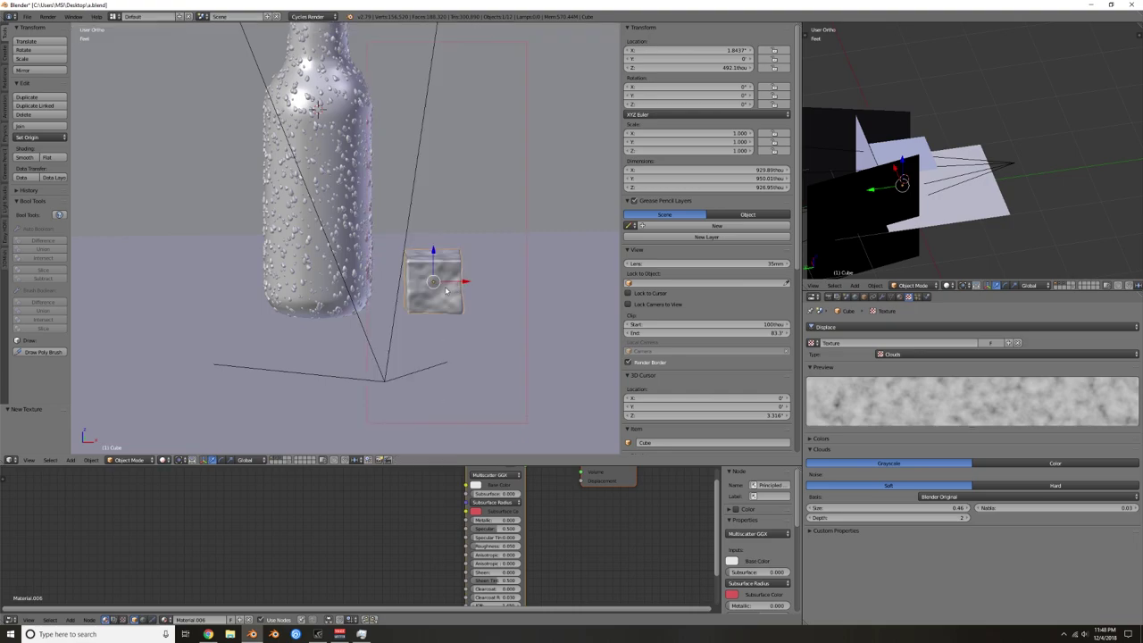
Step: Disable the GeForce GTX 1080 as a Cycles compute device and save the user settings
left_click(27, 17)
left_click(26, 21)
left_click(26, 20)
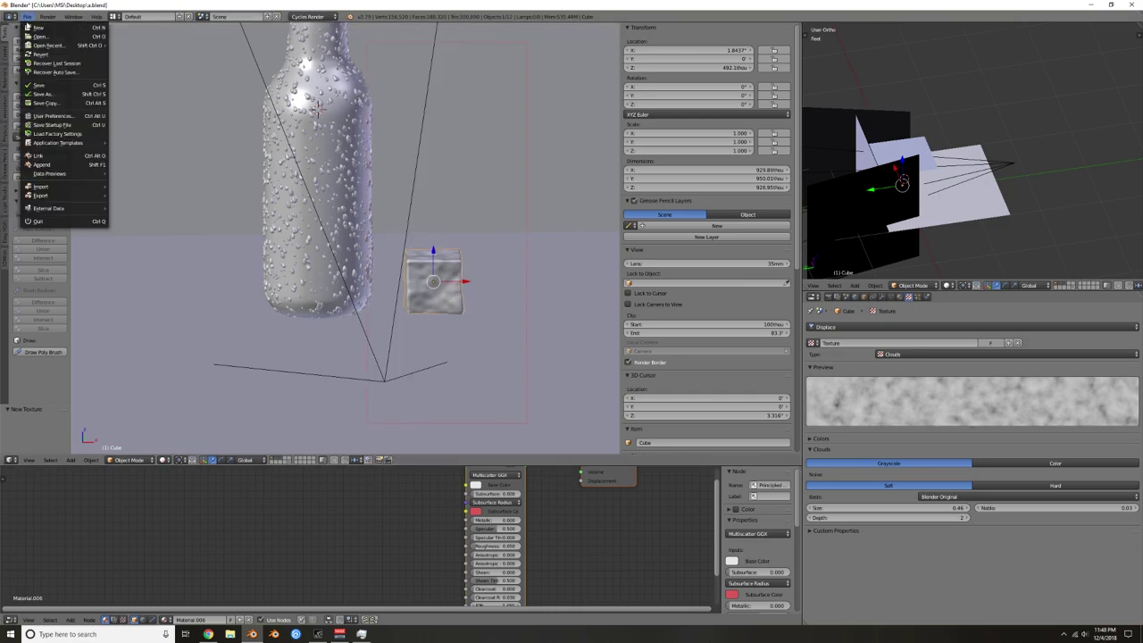
mouse_move(56, 142)
left_click(54, 115)
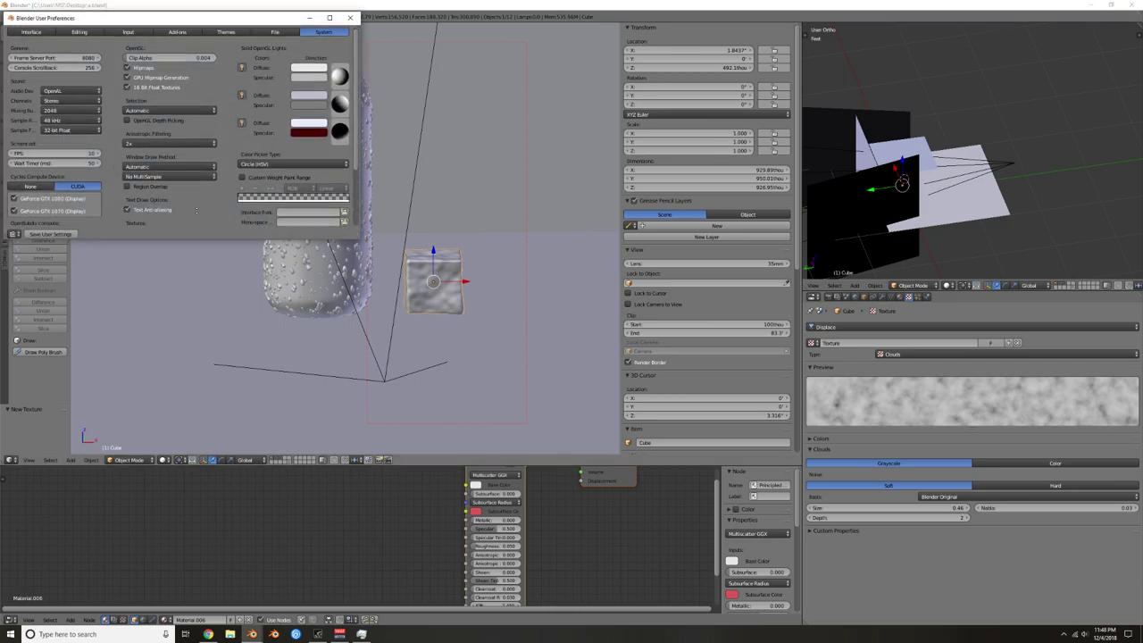
left_click(13, 199)
left_click(49, 234)
left_click(350, 18)
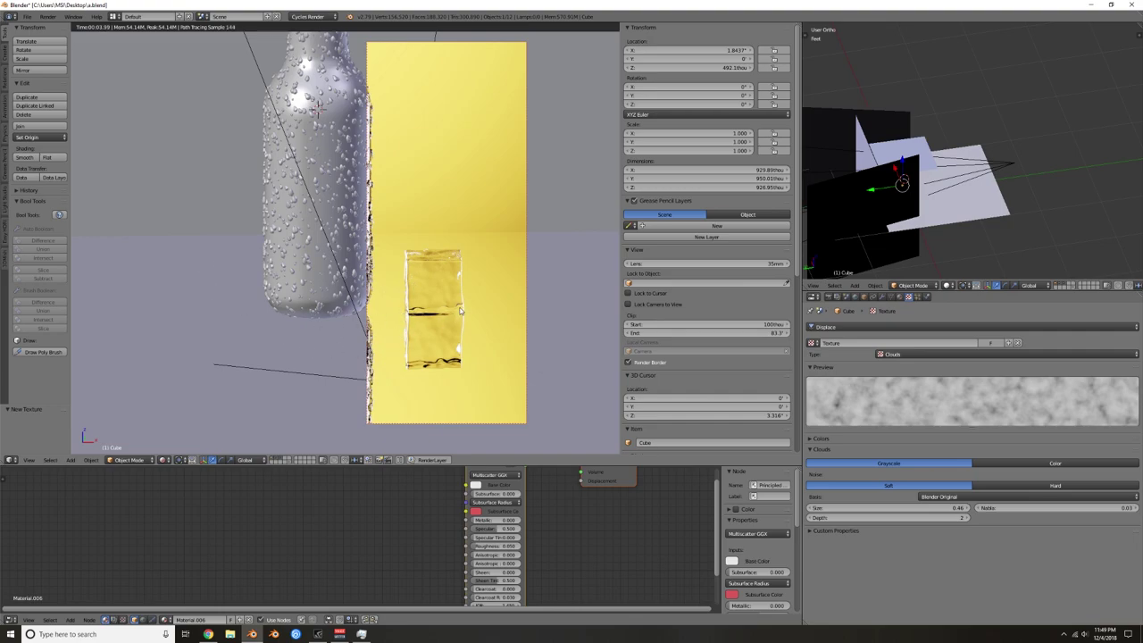
Step: Leave the rendered preview, show the cube's physics options, and save the user preferences again
key("shift+z")
left_click(927, 296)
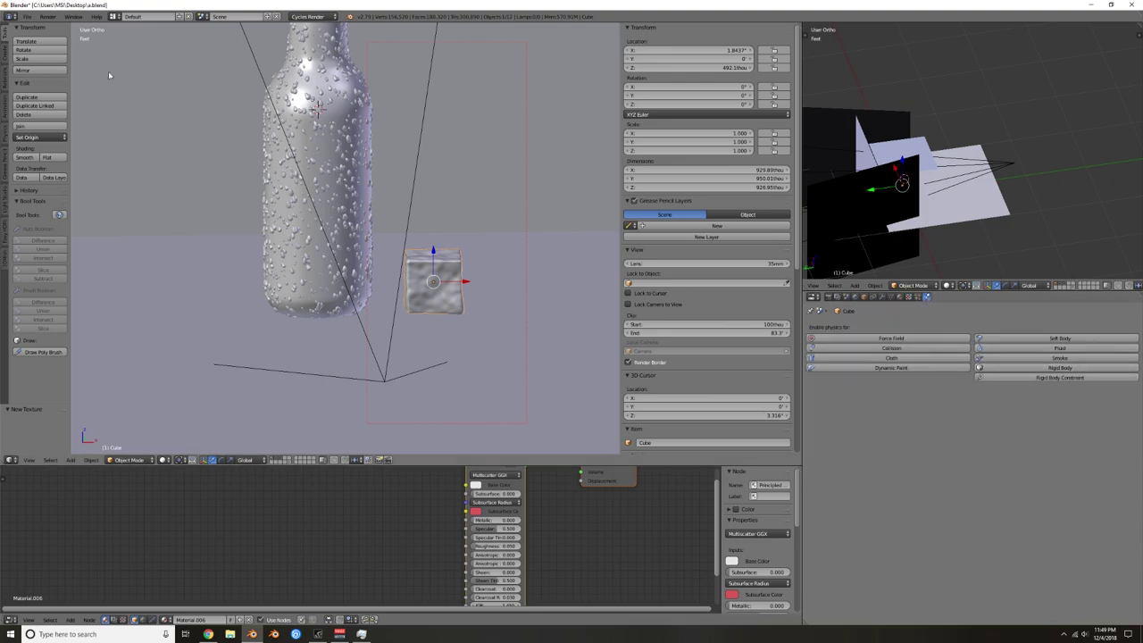
left_click(28, 17)
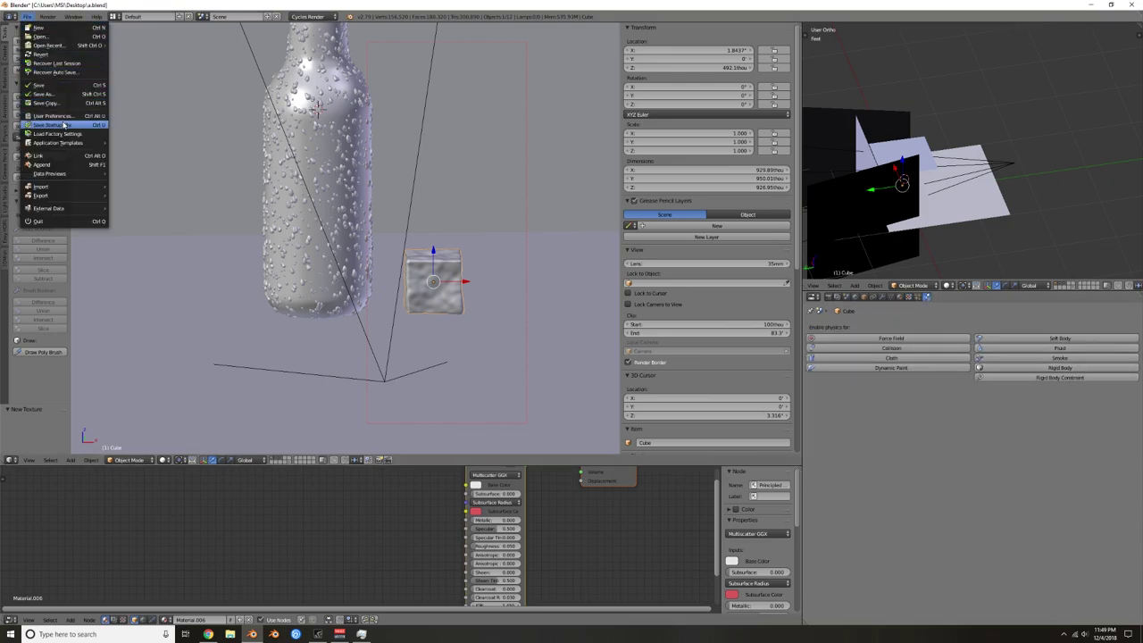
left_click(59, 116)
left_click(54, 233)
left_click(350, 16)
Step: From the camera view, raise the ice cube about 8.13 inches along Z, above the camera frame
scroll(386, 191, "down", 4)
key("KP_0")
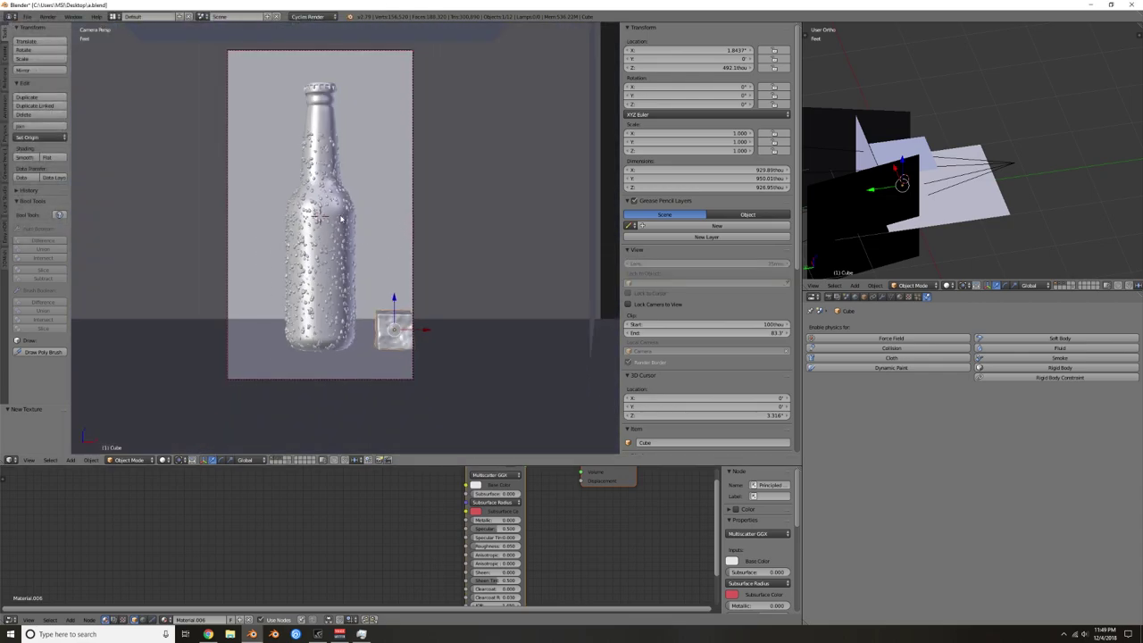
middle_click_drag(340, 218, 369, 249, "shift")
scroll(380, 265, "down", 1)
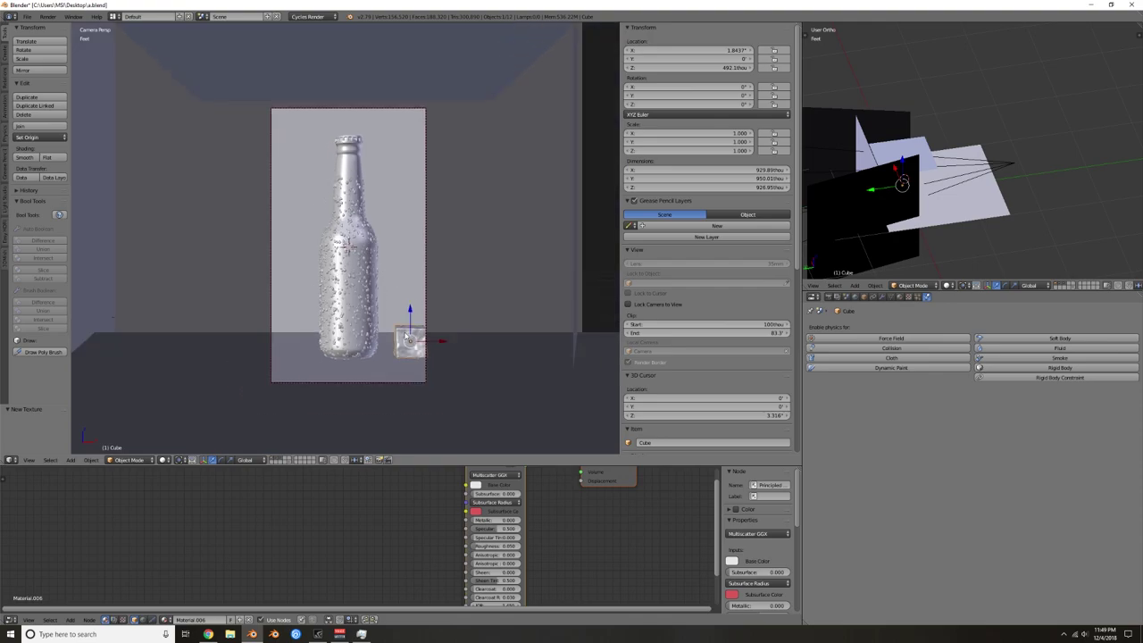
key("a")
right_click(404, 334)
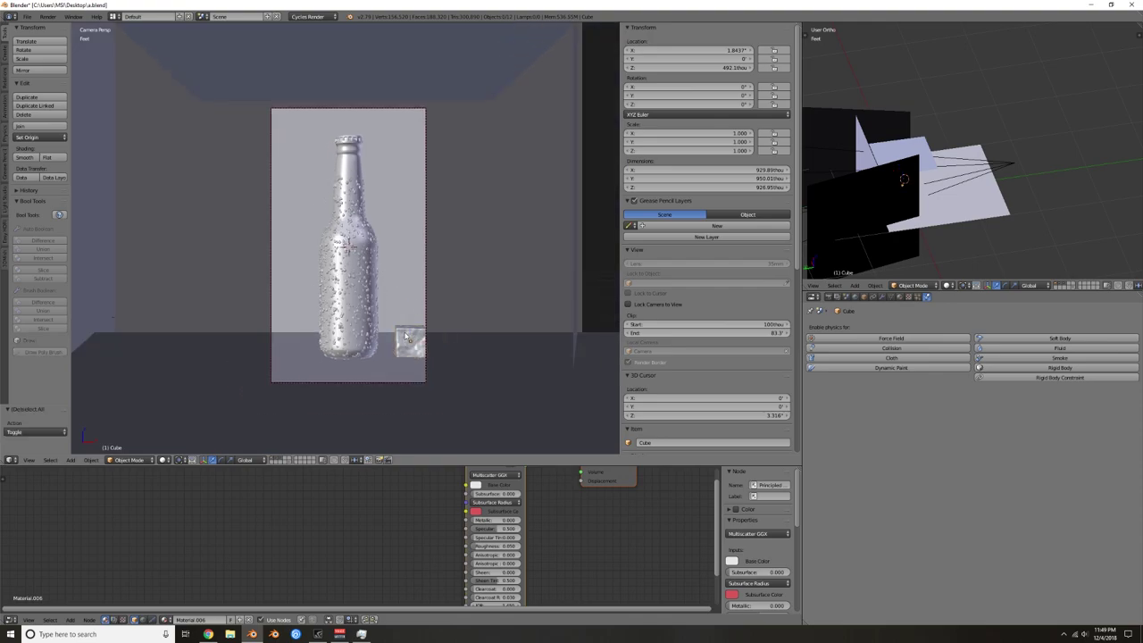
left_click_drag(410, 312, 397, 39)
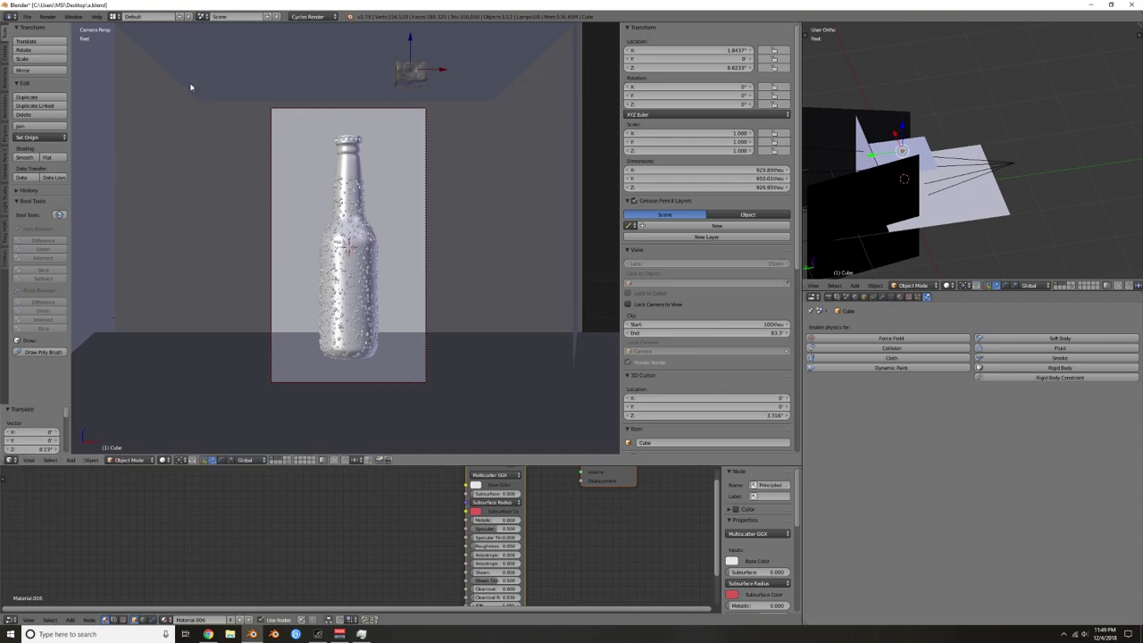
Step: Make the raised ice cube an active rigid body and the floor plane a passive rigid body
left_click(4, 134)
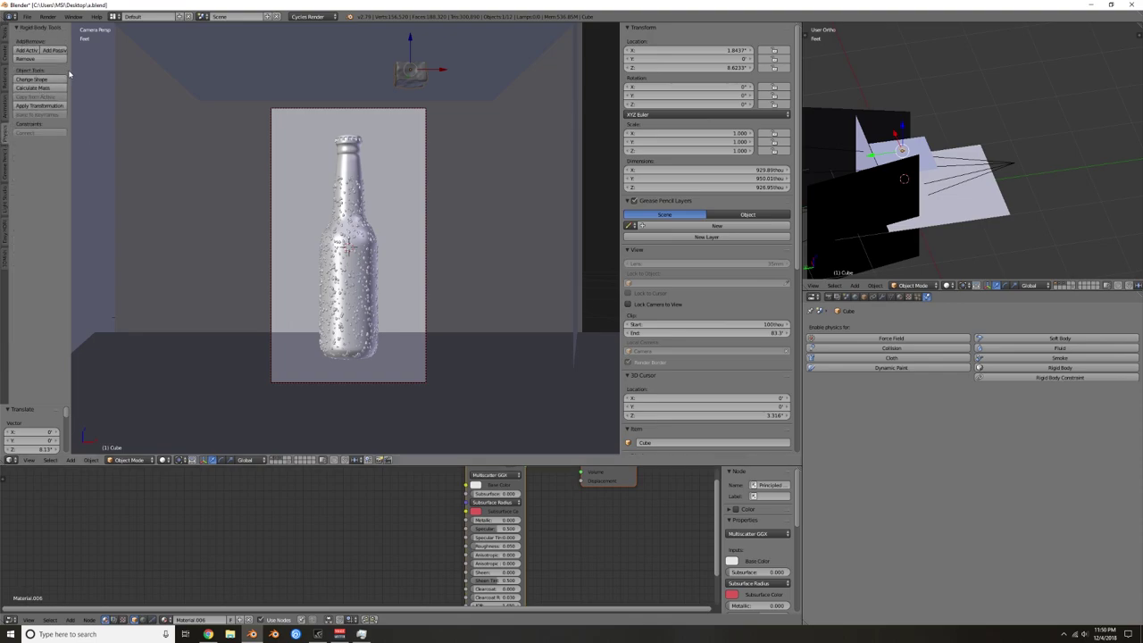
left_click_drag(68, 75, 122, 75)
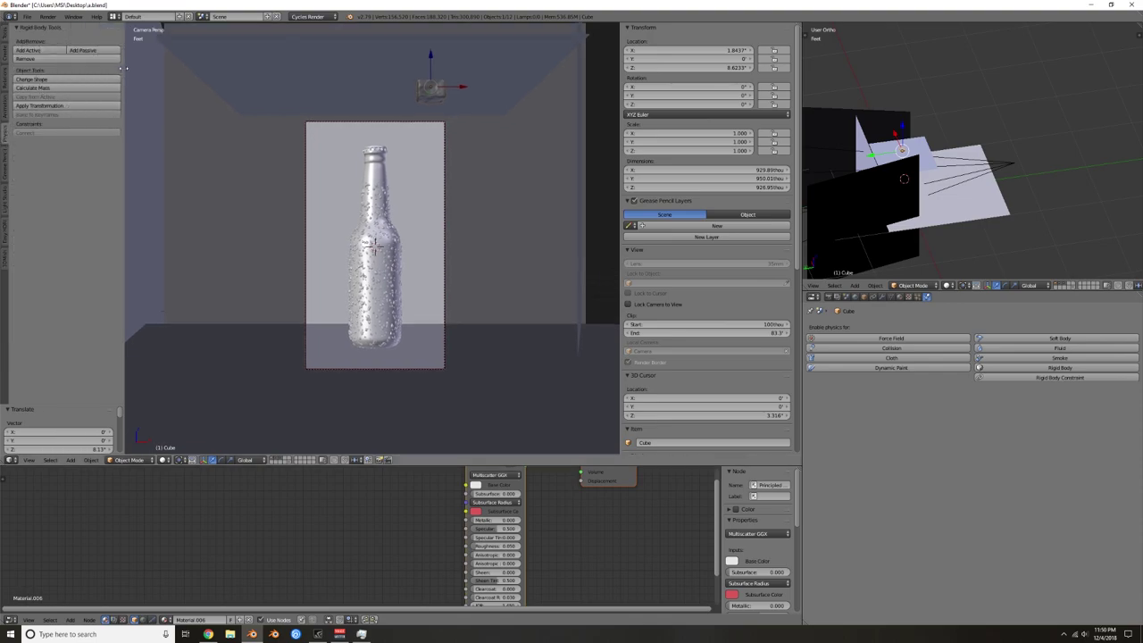
left_click(39, 51)
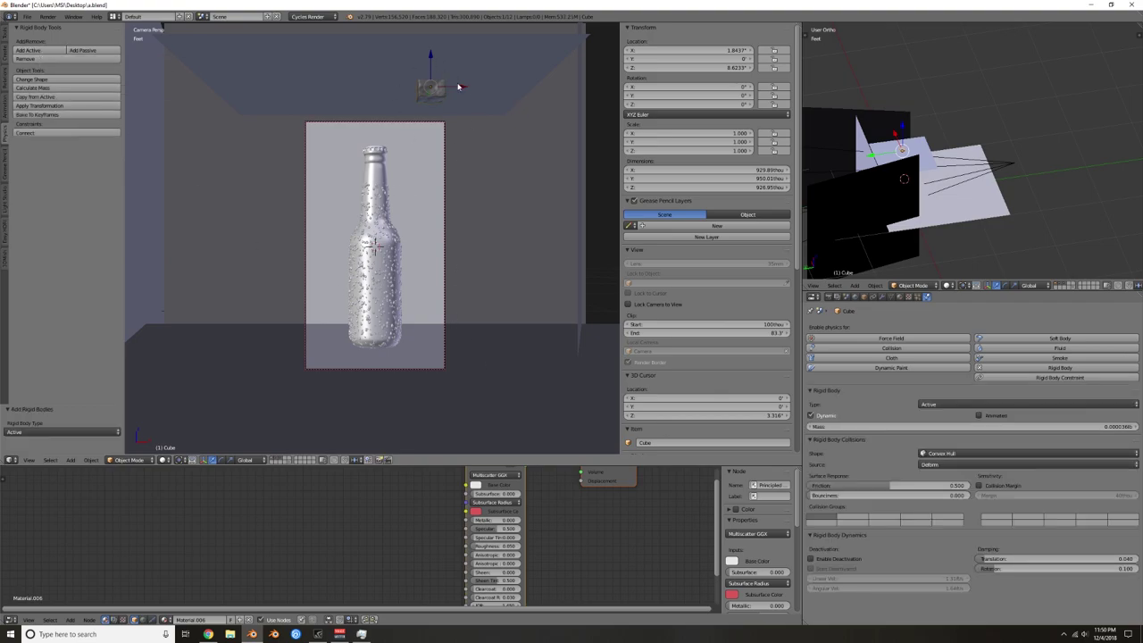
right_click(488, 365)
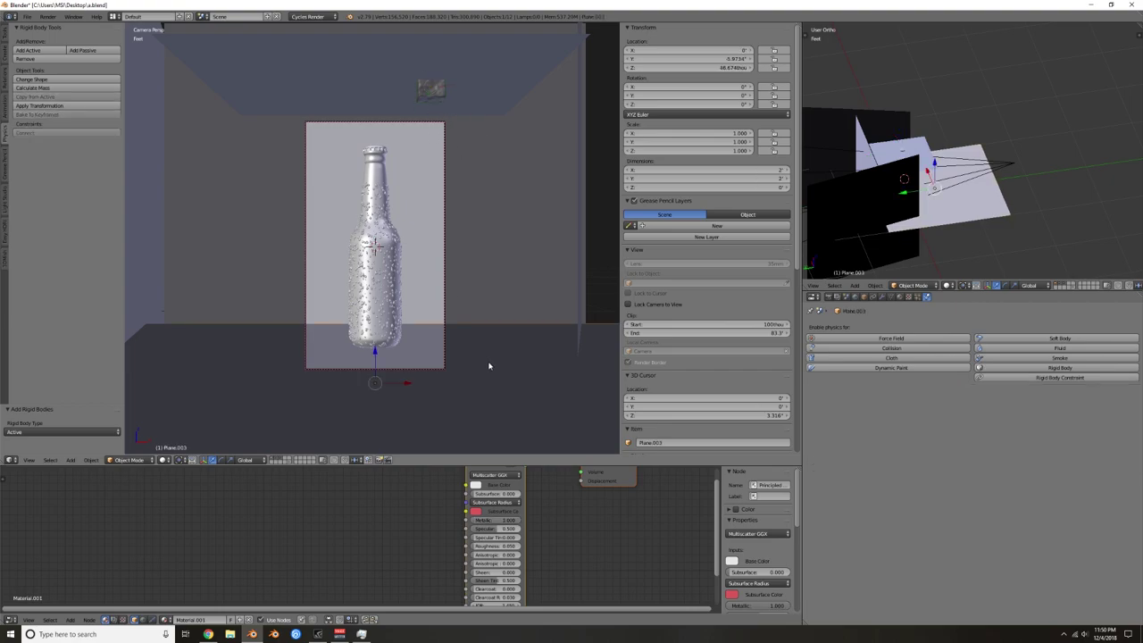
left_click(93, 52)
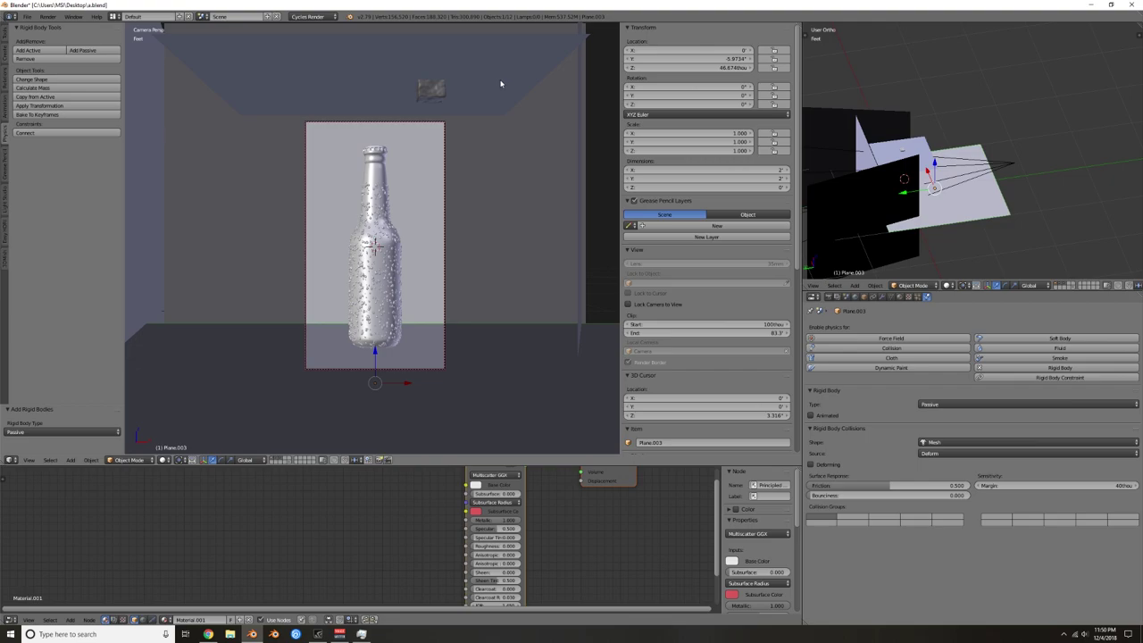
Step: Select the ice cube and add a Timeline editor in a new strip beneath the 3D viewport
right_click(435, 92)
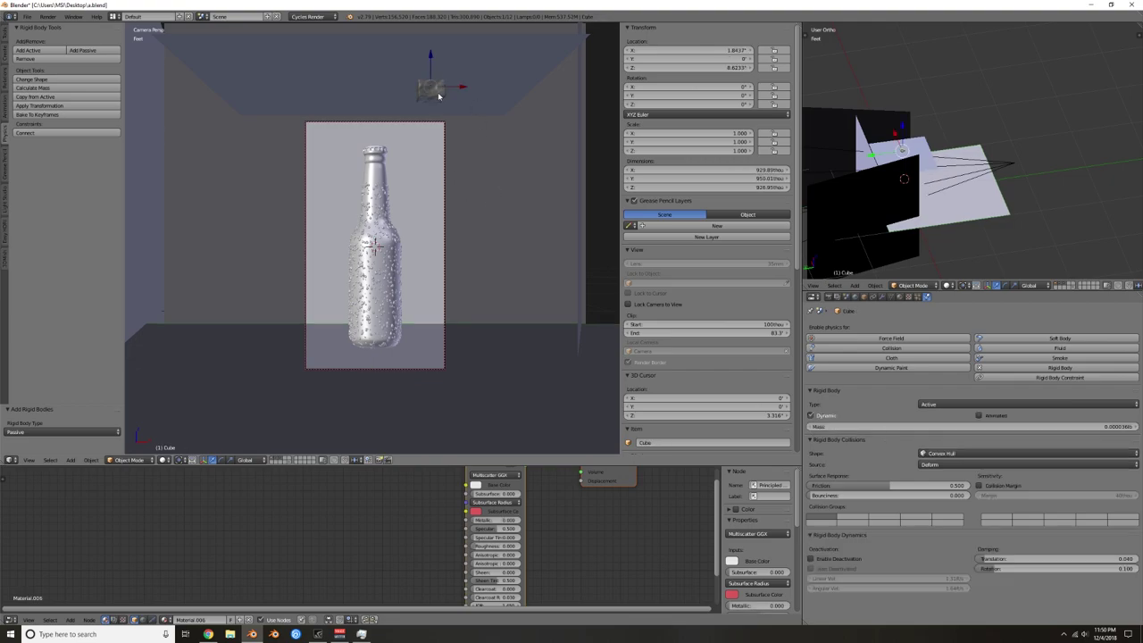
left_click_drag(5, 457, 9, 423)
left_click(9, 460)
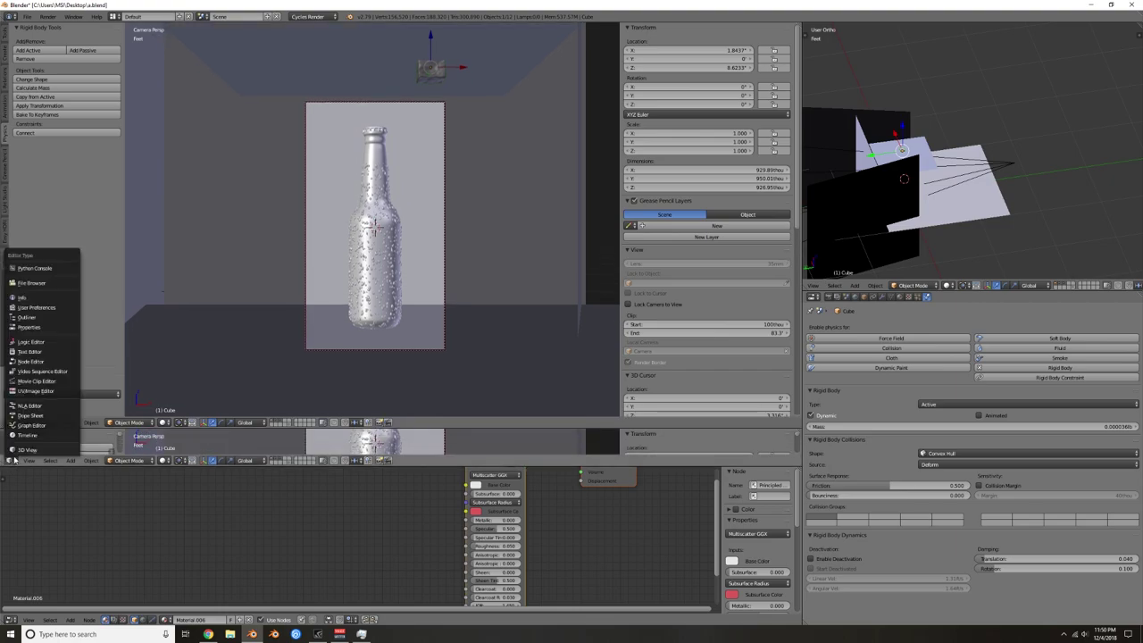
left_click(27, 435)
Step: Play the ice cube's drop simulation, stop it once the cube lands, and return to frame 1
left_click(317, 461)
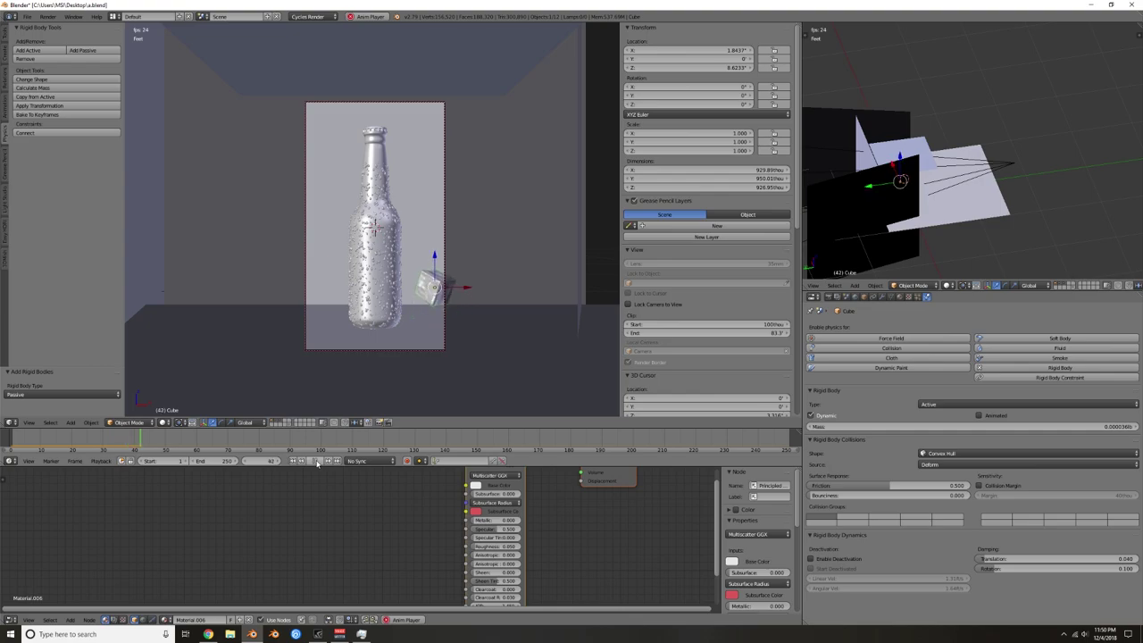
left_click(317, 460)
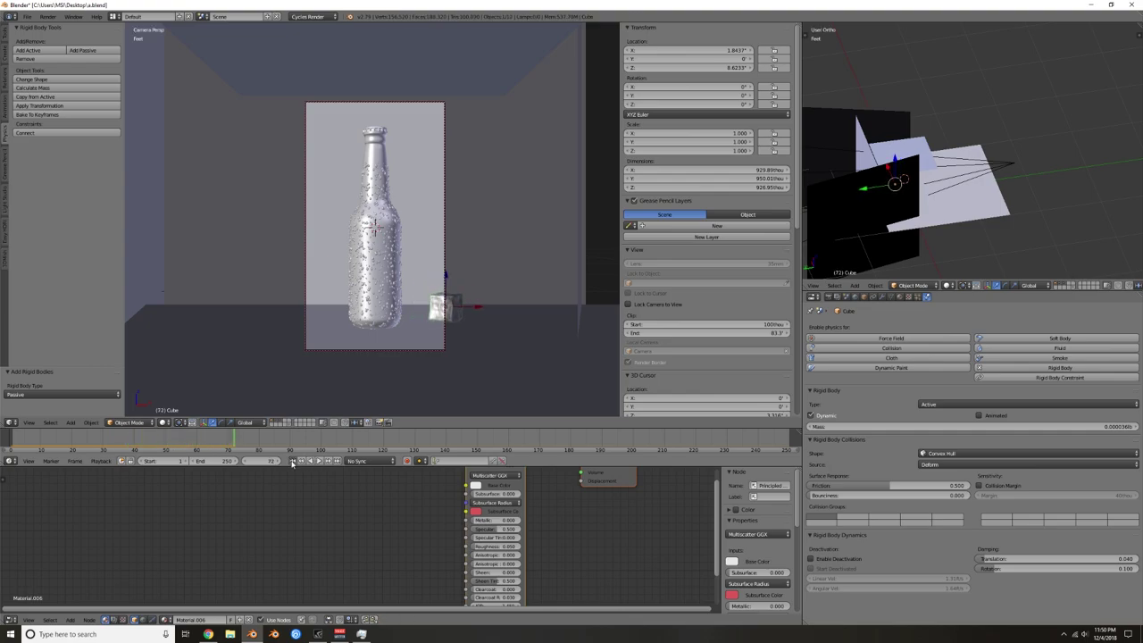
left_click(292, 461)
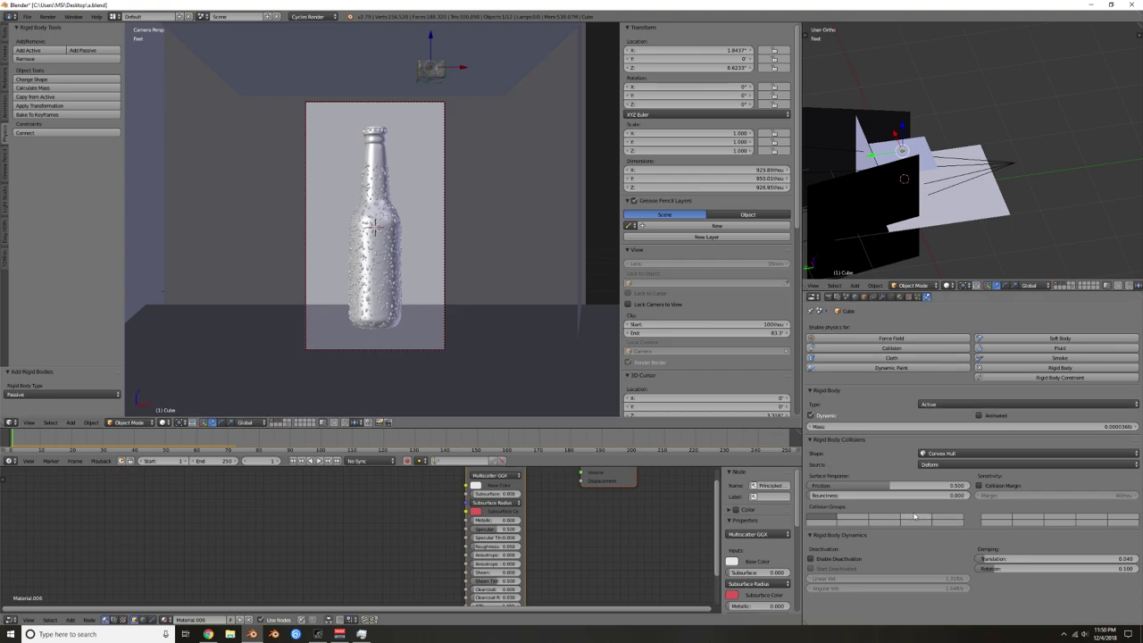
Step: Set the floor plane's rigid body friction to about 0.865
left_click(927, 494)
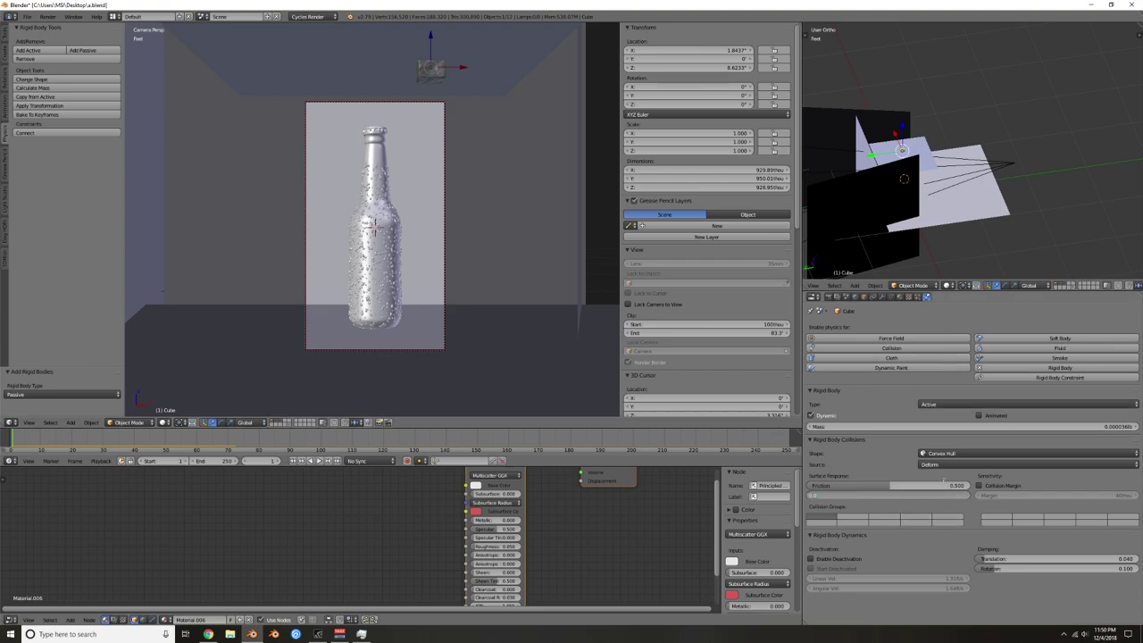
right_click(507, 360)
left_click_drag(896, 487, 948, 486)
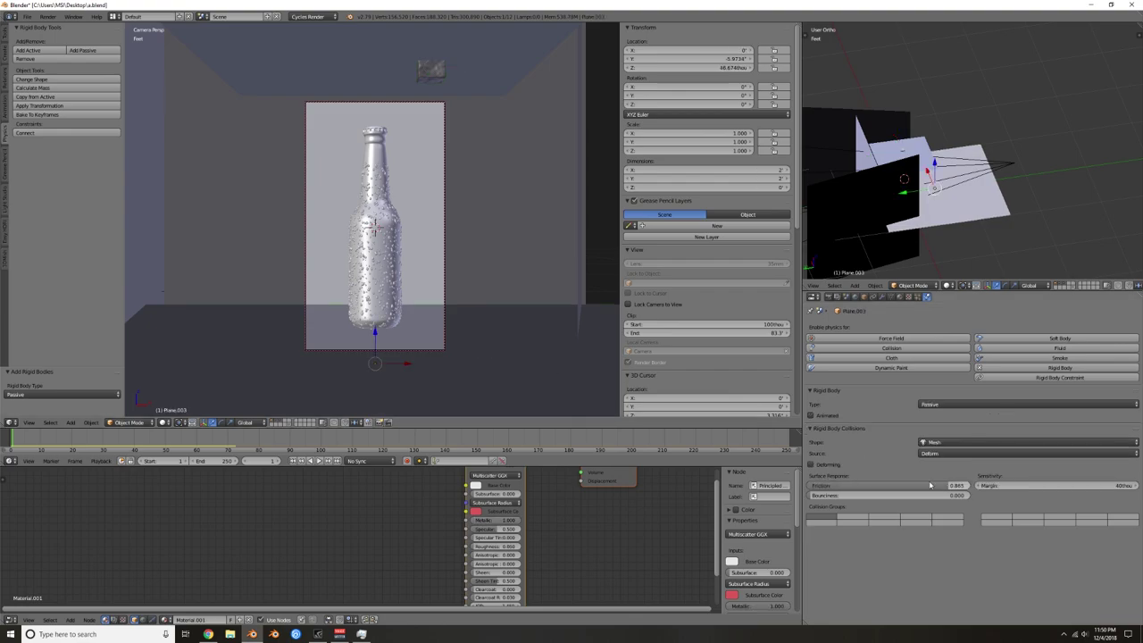
Step: Play the drop simulation twice to check how the cube lands, rewinding to frame 1 each time
left_click(320, 462)
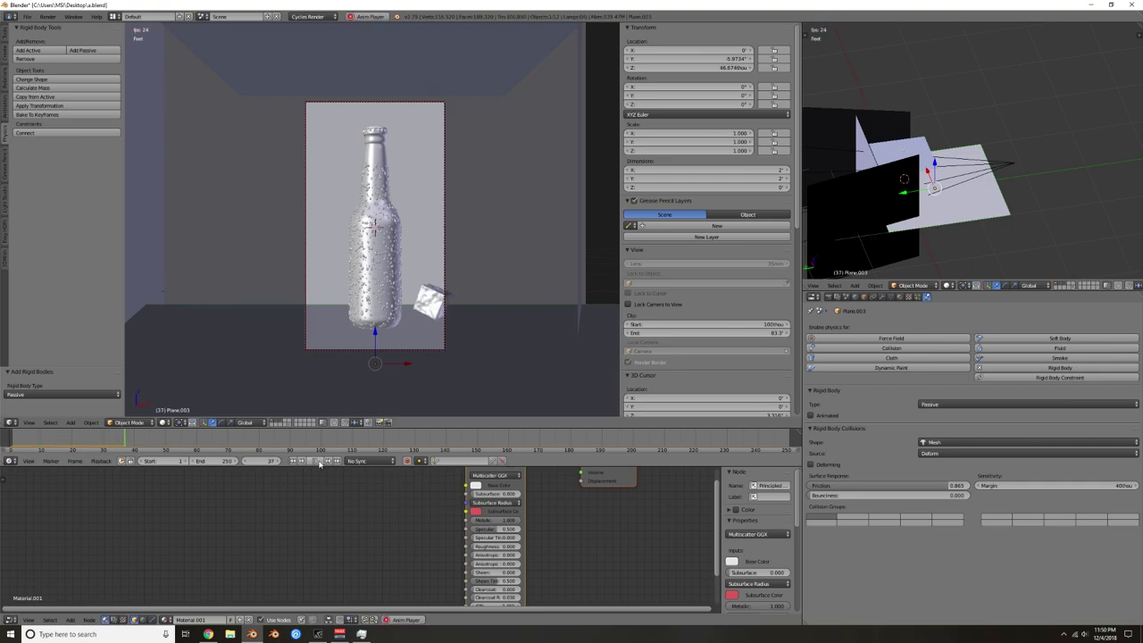
left_click(319, 461)
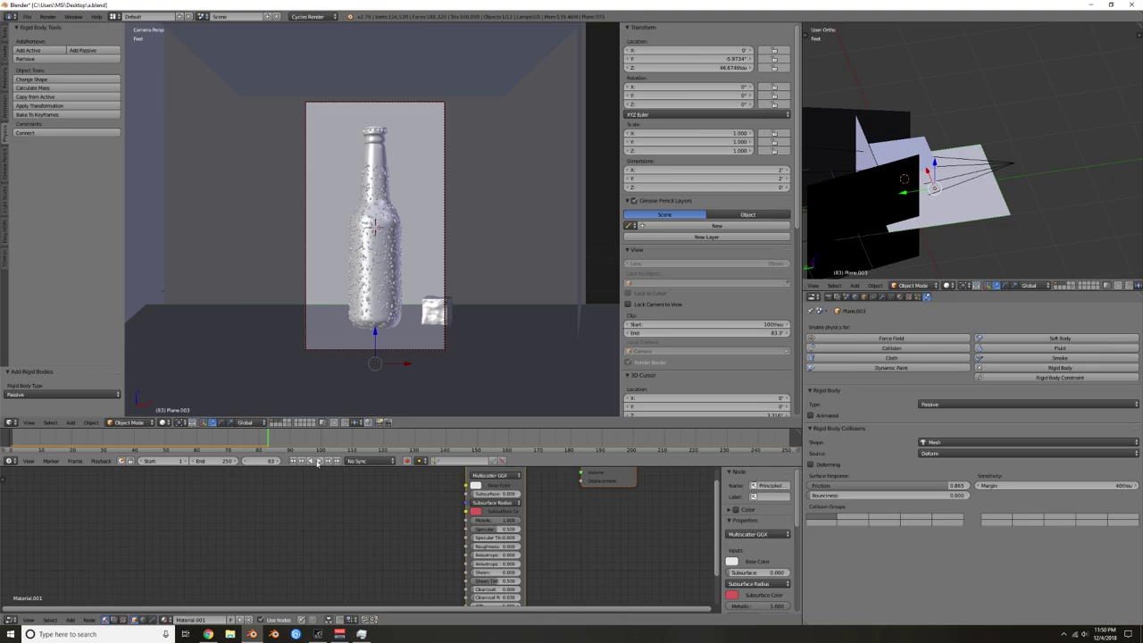
left_click(292, 461)
left_click(318, 461)
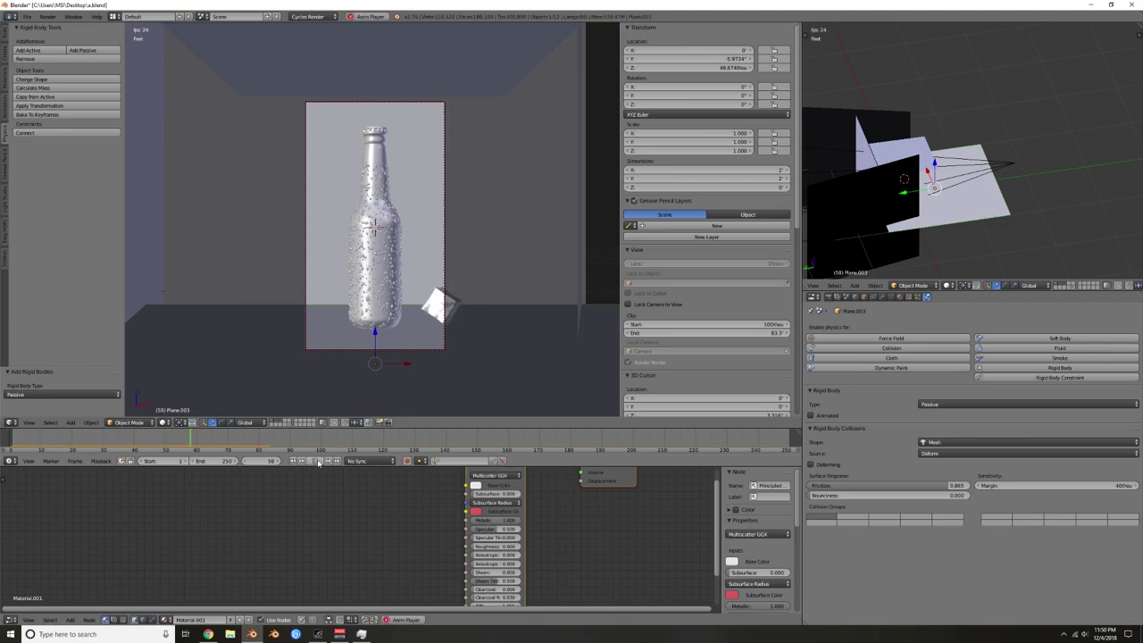
left_click(318, 461)
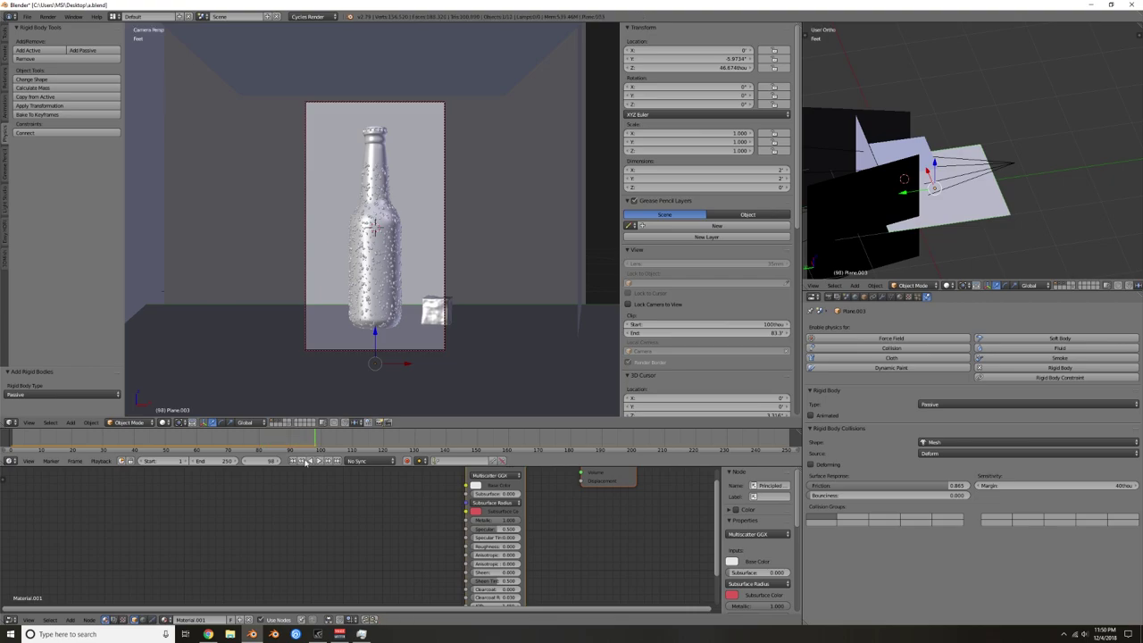
left_click(292, 462)
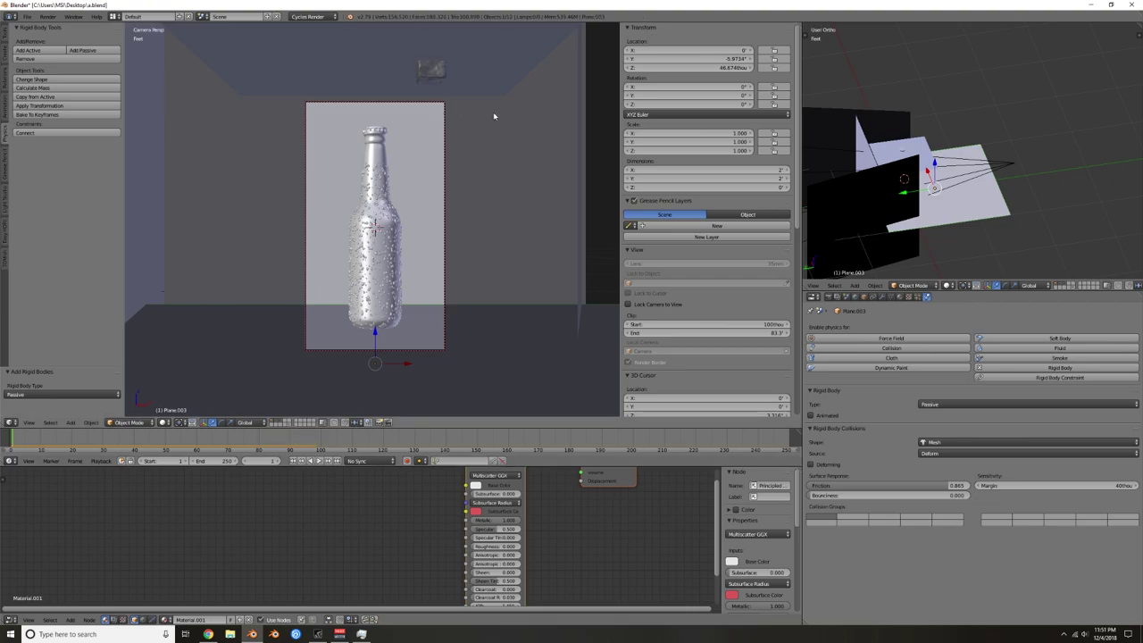
Step: Scatter 15 linked duplicates of the ice cube above the bottle in front view
scroll(472, 107, "down", 3)
middle_click_drag(472, 107, 458, 165)
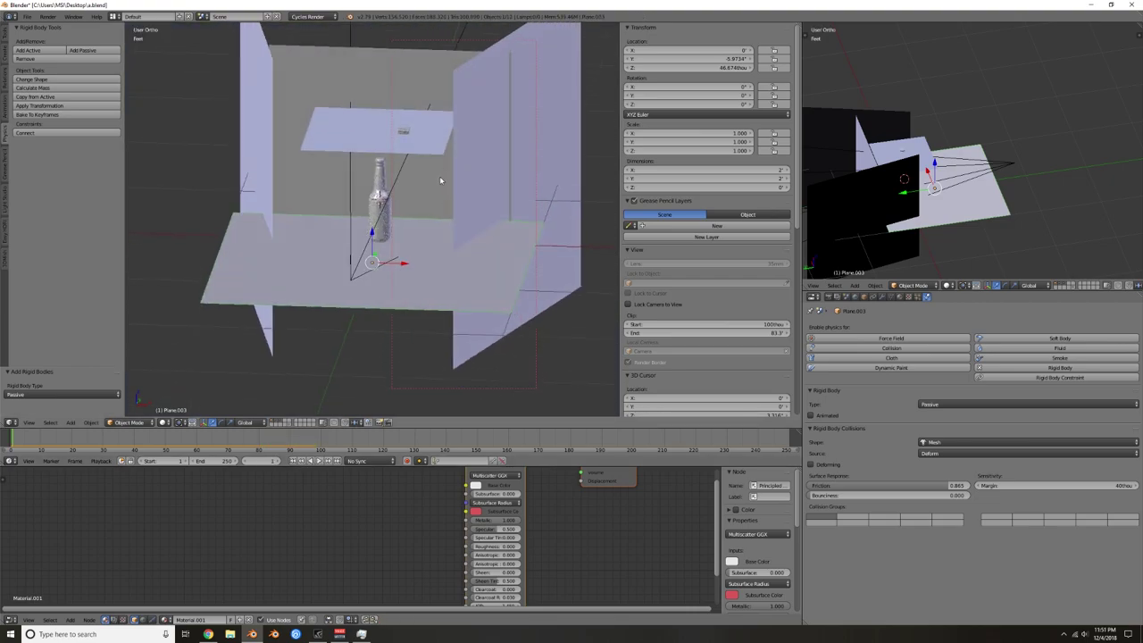
middle_click_drag(416, 119, 416, 142, "shift")
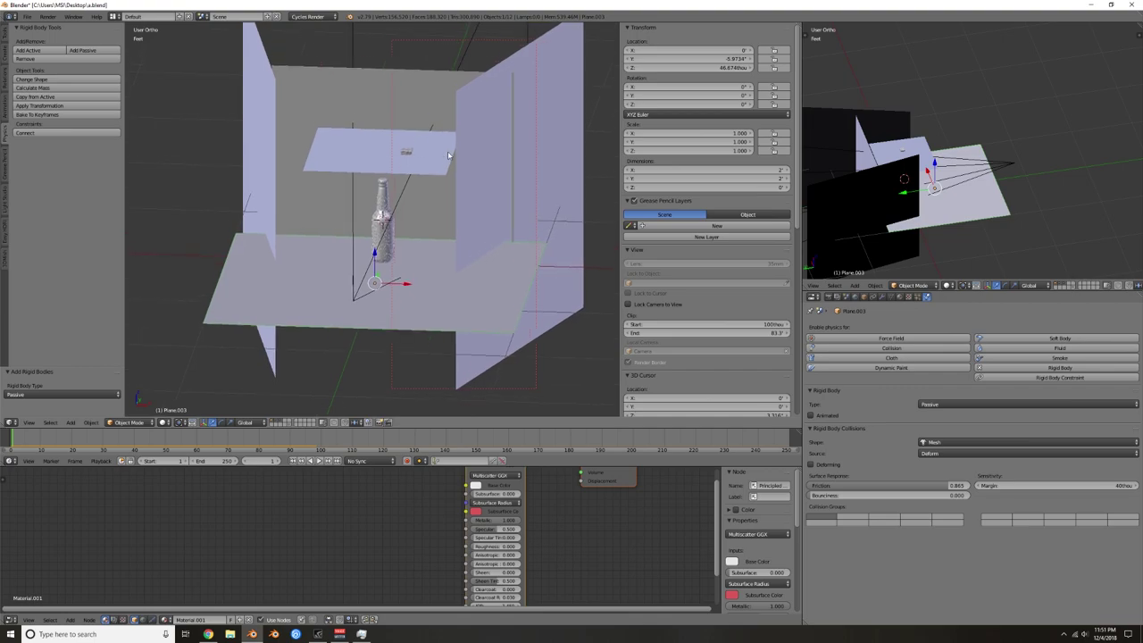
scroll(448, 155, "up", 5)
middle_click_drag(459, 92, 408, 193, "shift")
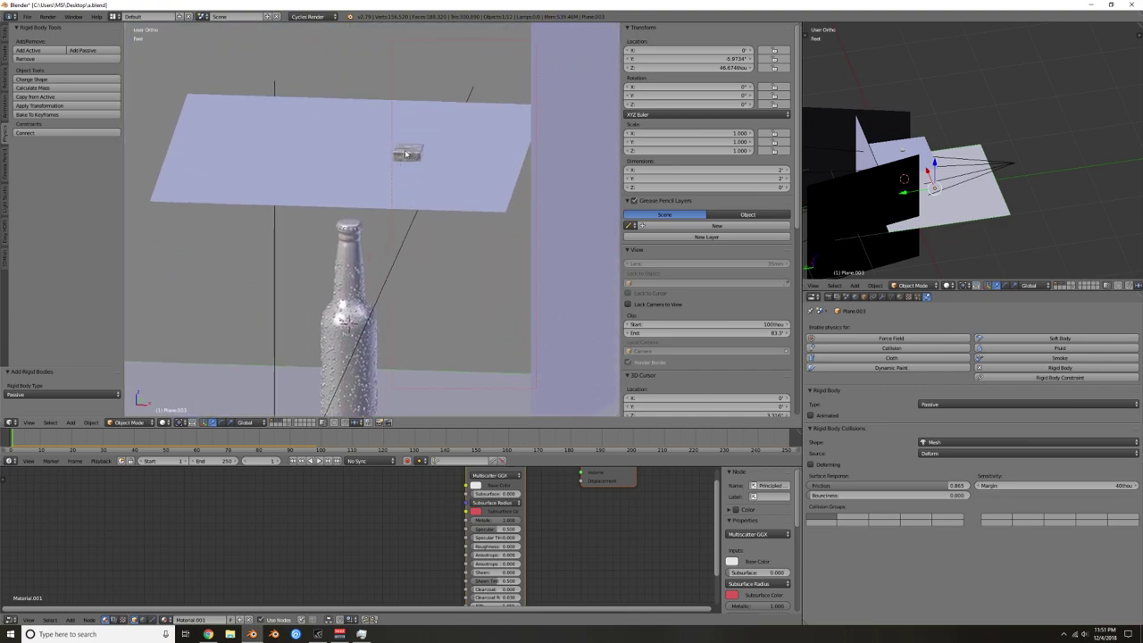
right_click(406, 152)
scroll(417, 172, "down", 2)
scroll(417, 174, "down", 1)
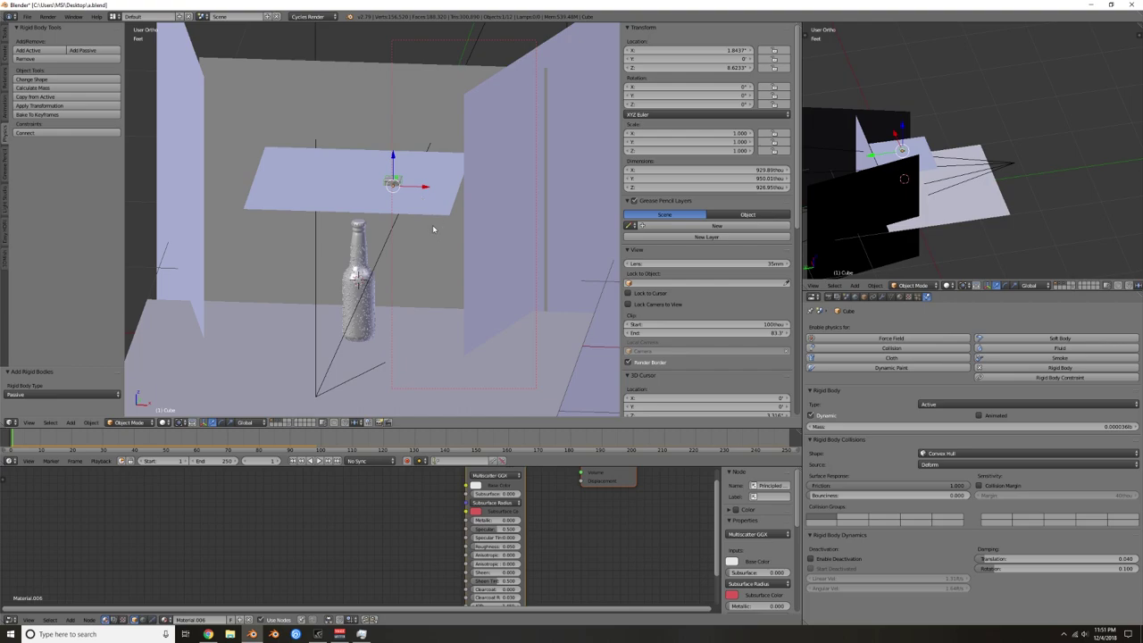
key("KP_1")
key("alt+d")
left_click(424, 186)
key("alt+d")
left_click(402, 187)
key("alt+d")
left_click(400, 154)
key("alt+d")
left_click(434, 145)
key("alt+d")
left_click(380, 170)
key("alt+d")
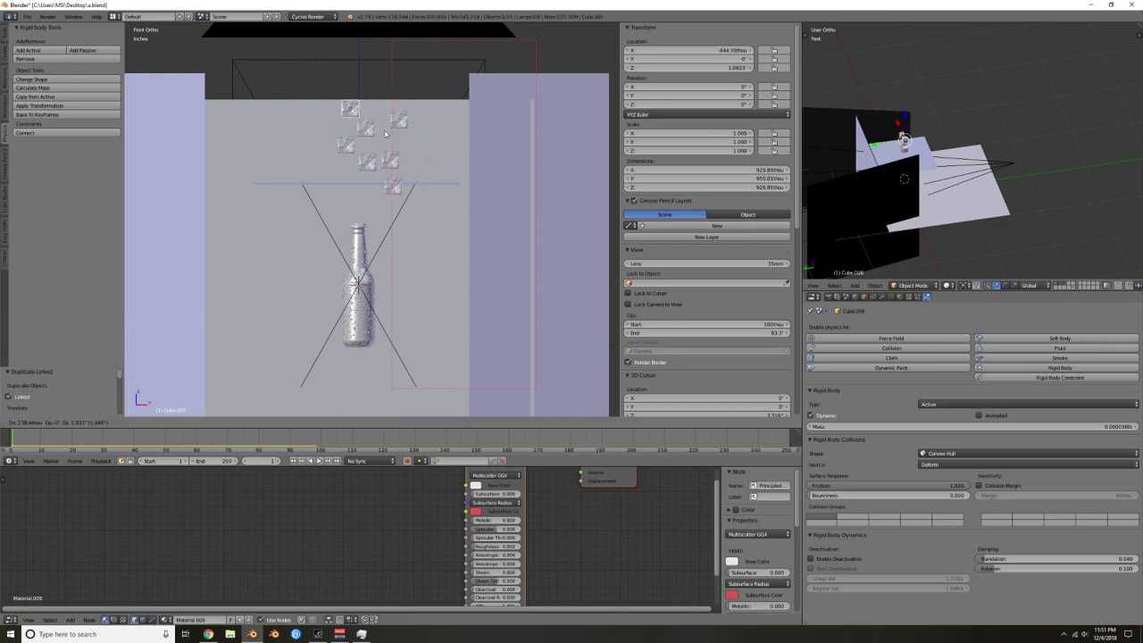
left_click(385, 134)
key("alt+d")
left_click(362, 144)
key("alt+d")
left_click(369, 196)
key("alt+d")
left_click(366, 198)
key("alt+d")
left_click(380, 216)
key("alt+d")
left_click(350, 166)
key("alt+d")
left_click(368, 112)
key("alt+d")
left_click(418, 108)
key("alt+d")
left_click(387, 87)
key("alt+d")
left_click(344, 126)
key("alt+d")
left_click(444, 96)
Step: Duplicate the cluster of ice cubes as linked copies along the Y axis, one set at about 1.2" and another at about -1.4"
middle_click_drag(434, 191, 334, 101)
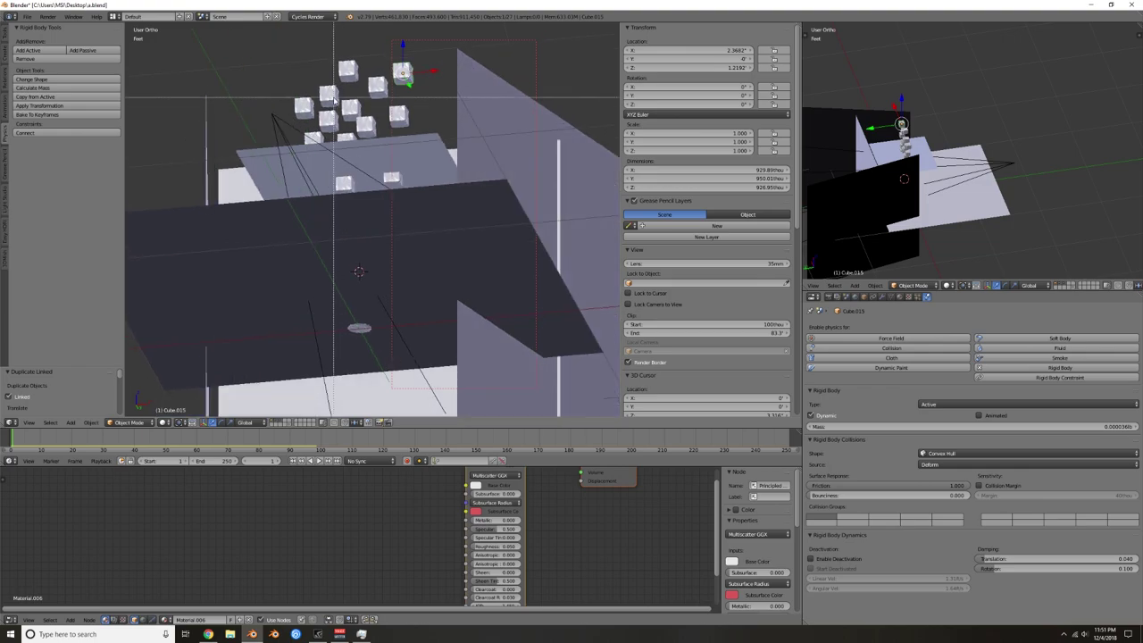
left_click_drag(287, 55, 410, 119)
middle_click_drag(447, 116, 395, 152)
key("alt+d")
key("y")
left_click(417, 143)
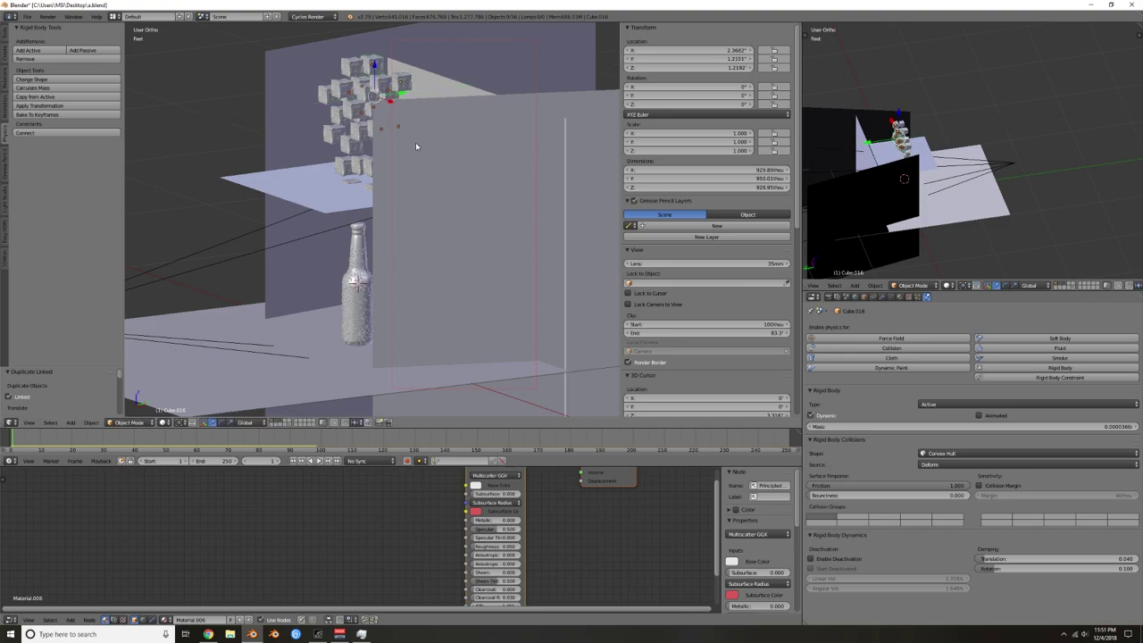
key("alt+d")
key("y")
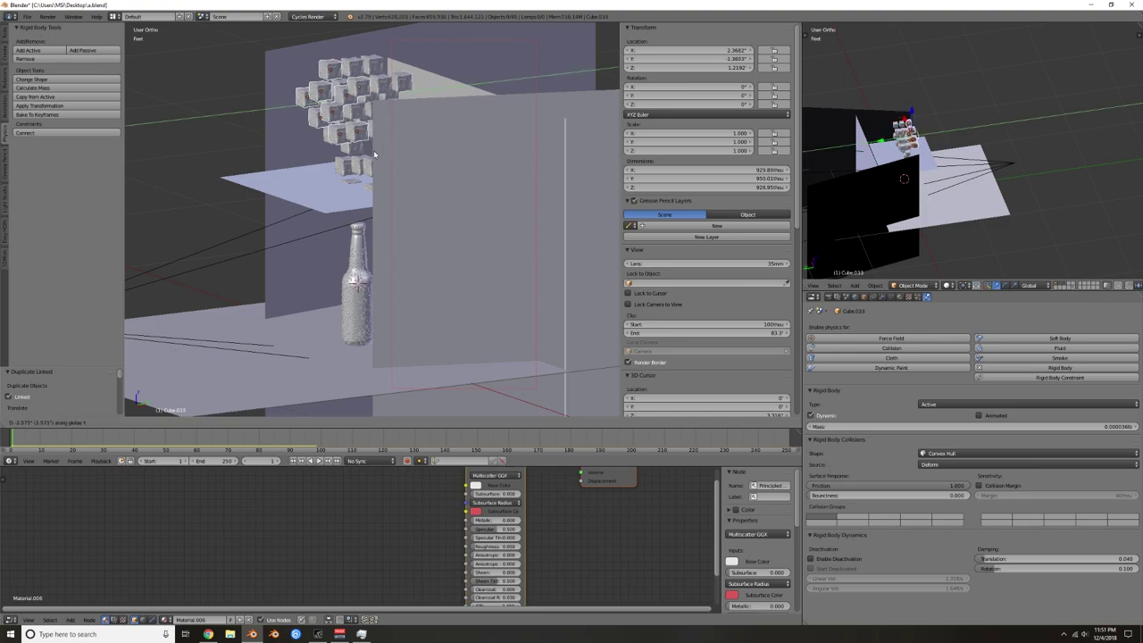
left_click(382, 154)
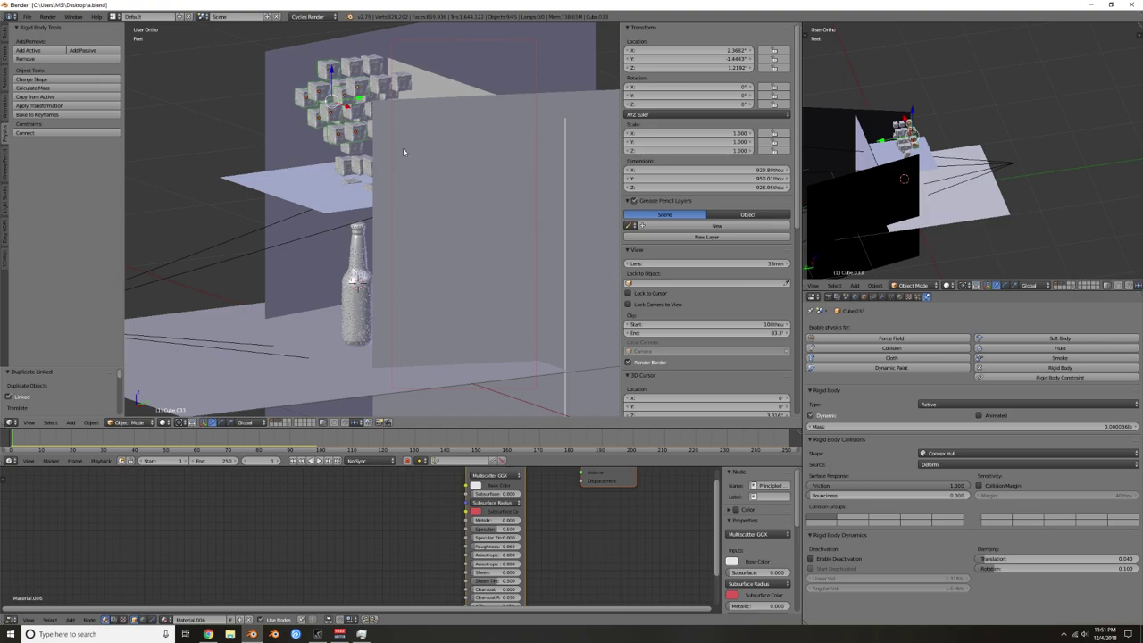
Step: Make the bottle a passive rigid body so the falling ice cubes collide with it
key("KP_0")
scroll(384, 203, "up", 2)
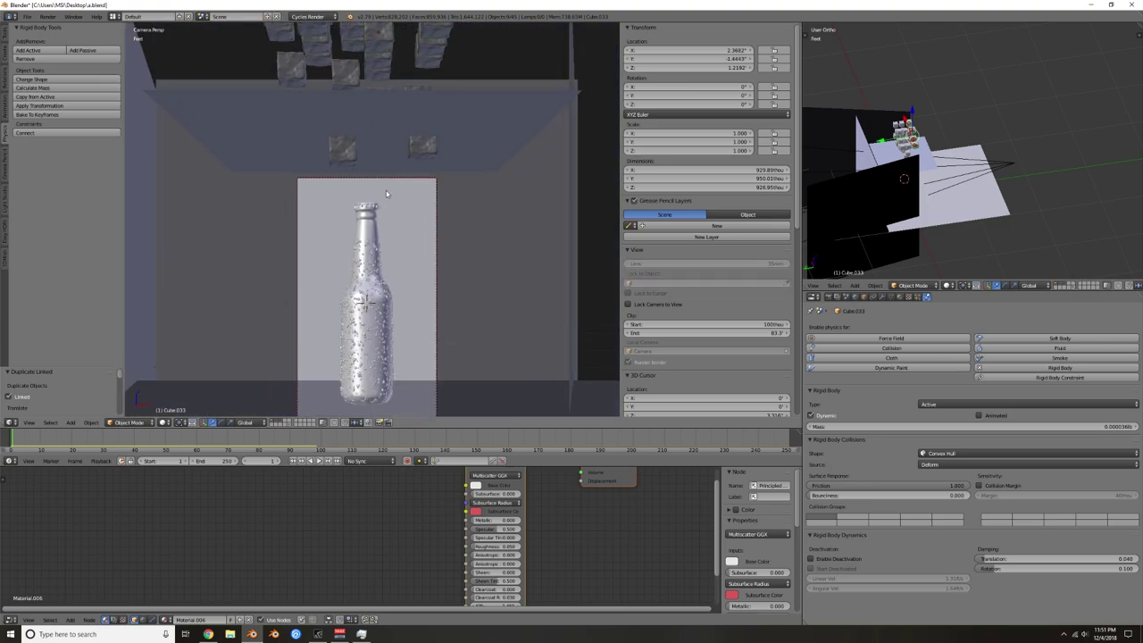
right_click(365, 227)
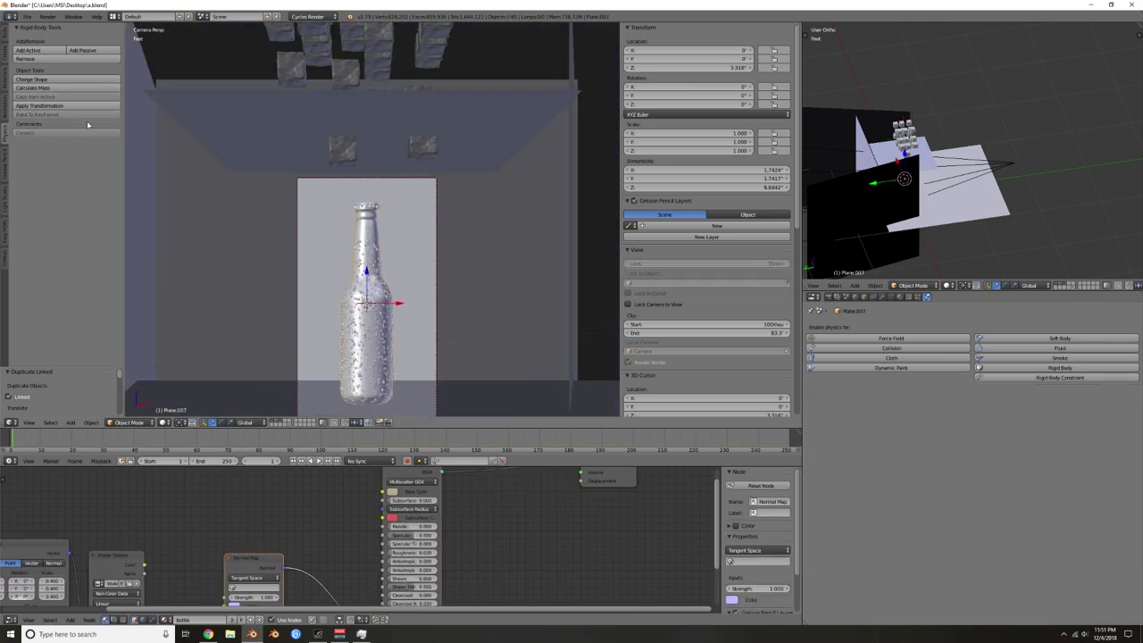
left_click(82, 50)
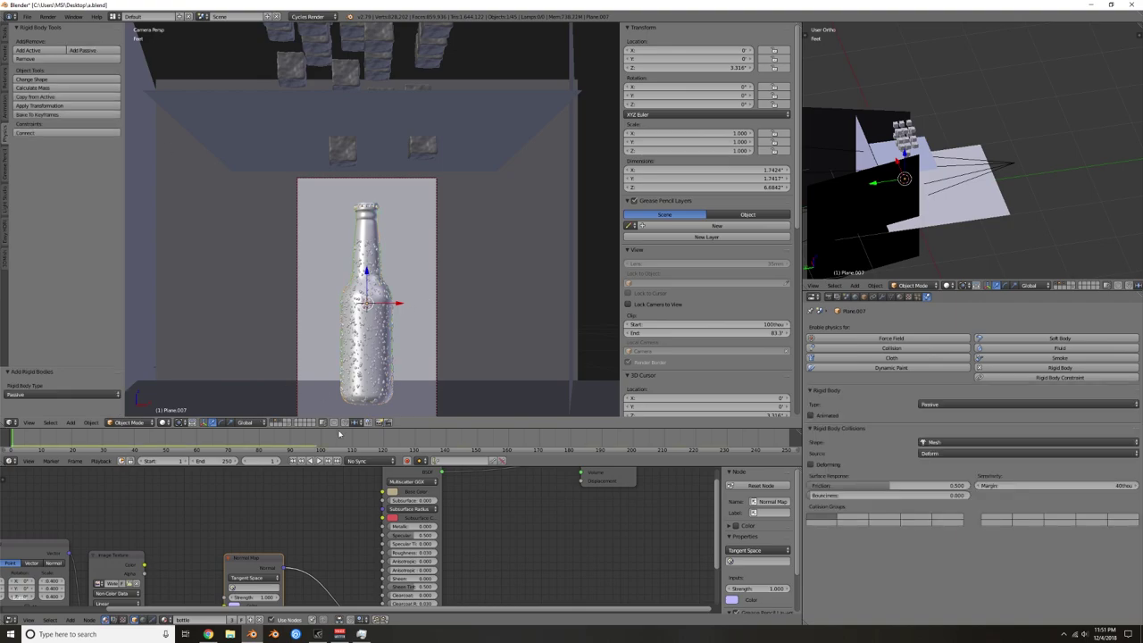
Step: Hide the water droplet layer, then play the ice cube drop simulation and rewind it to frame 1
left_click(279, 424, "shift")
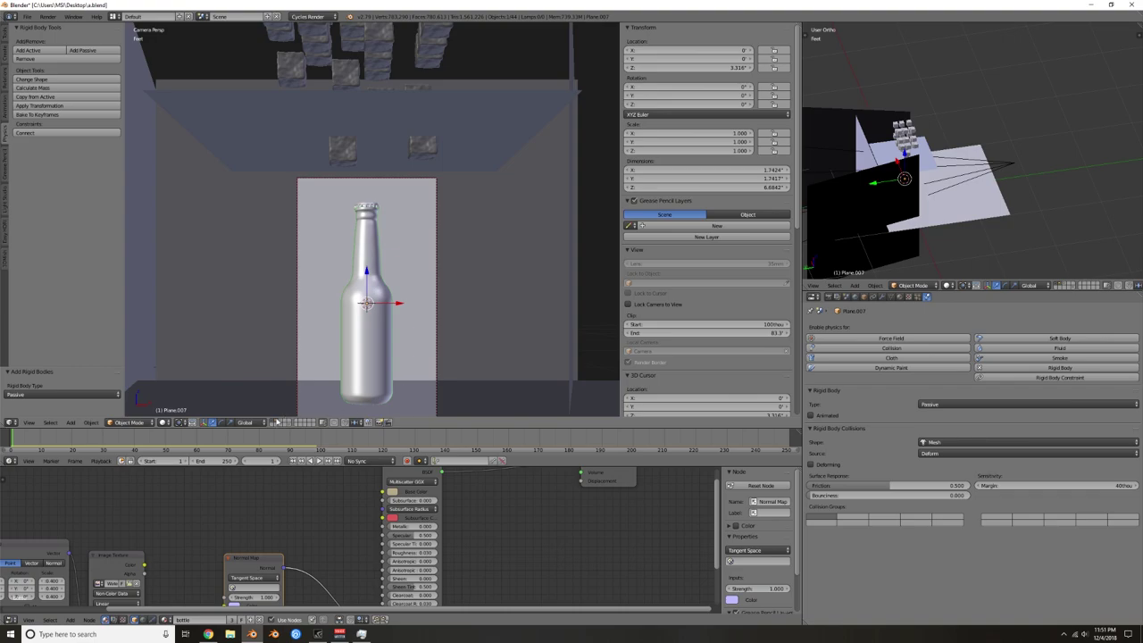
left_click(319, 462)
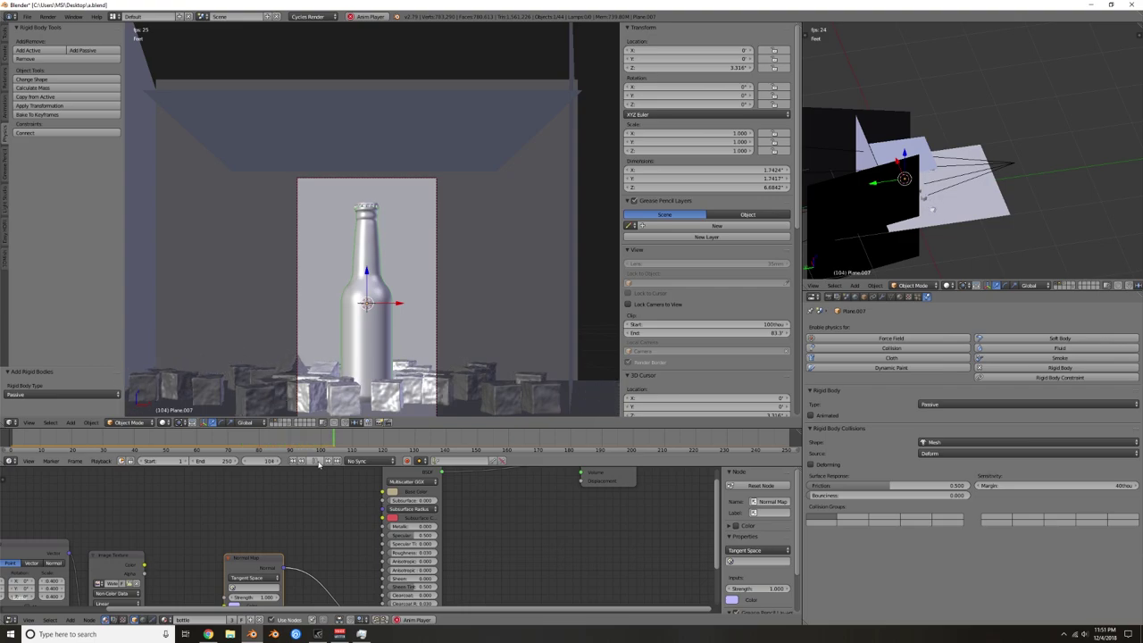
left_click(319, 462)
left_click(296, 461)
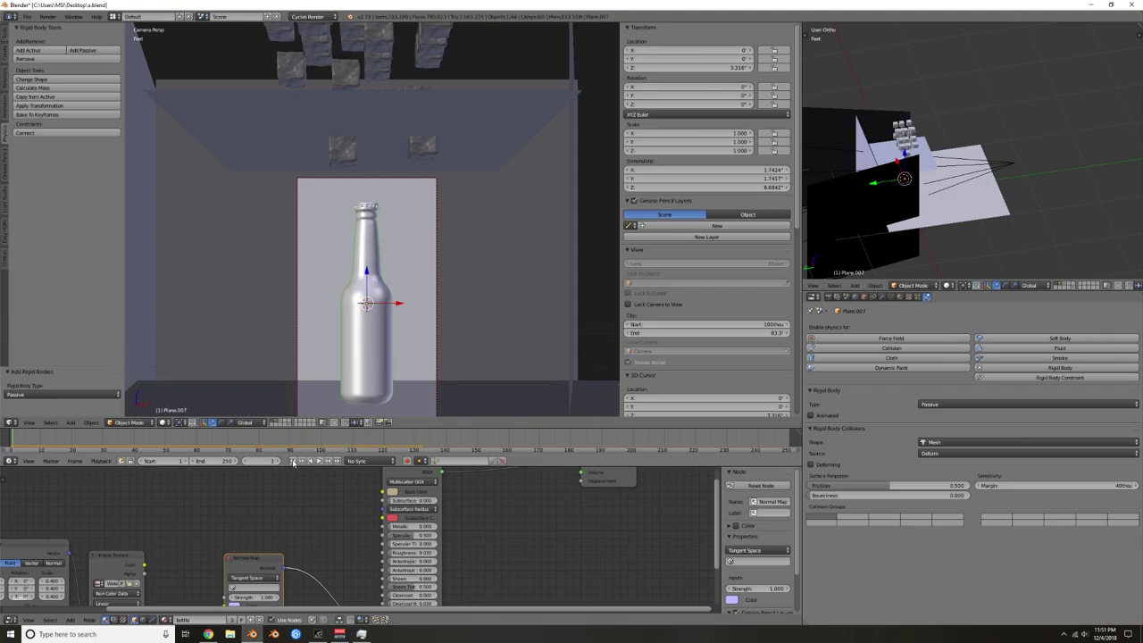
Step: Box-select the ice cubes above the bottle and stack a linked duplicate set higher along the Z axis
scroll(398, 323, "down", 3)
key("KP_5")
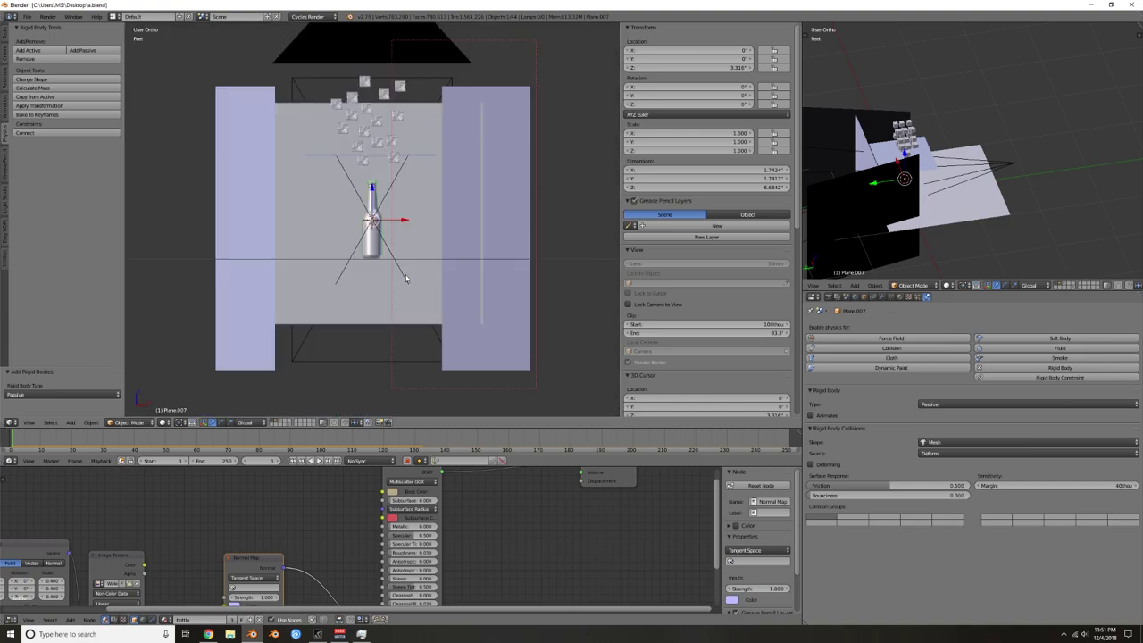
key("KP_5")
middle_click_drag(412, 282, 414, 288)
key("b")
left_click_drag(305, 66, 428, 141)
middle_click_drag(428, 141, 383, 261)
key("g")
right_click(407, 146)
key("b")
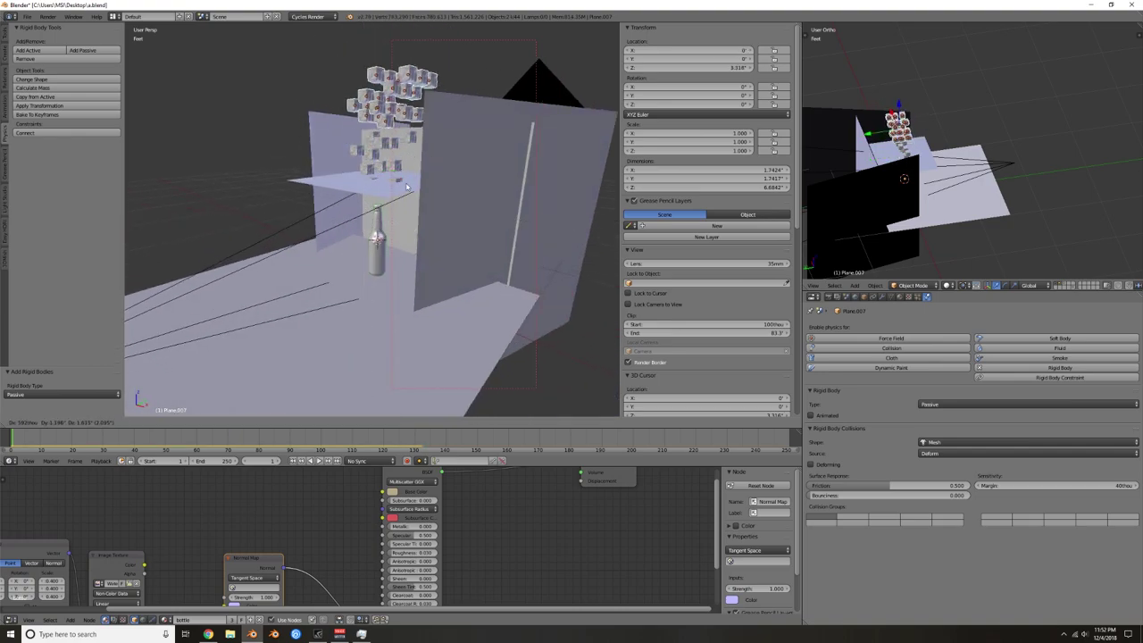
scroll(384, 260, "down", 4)
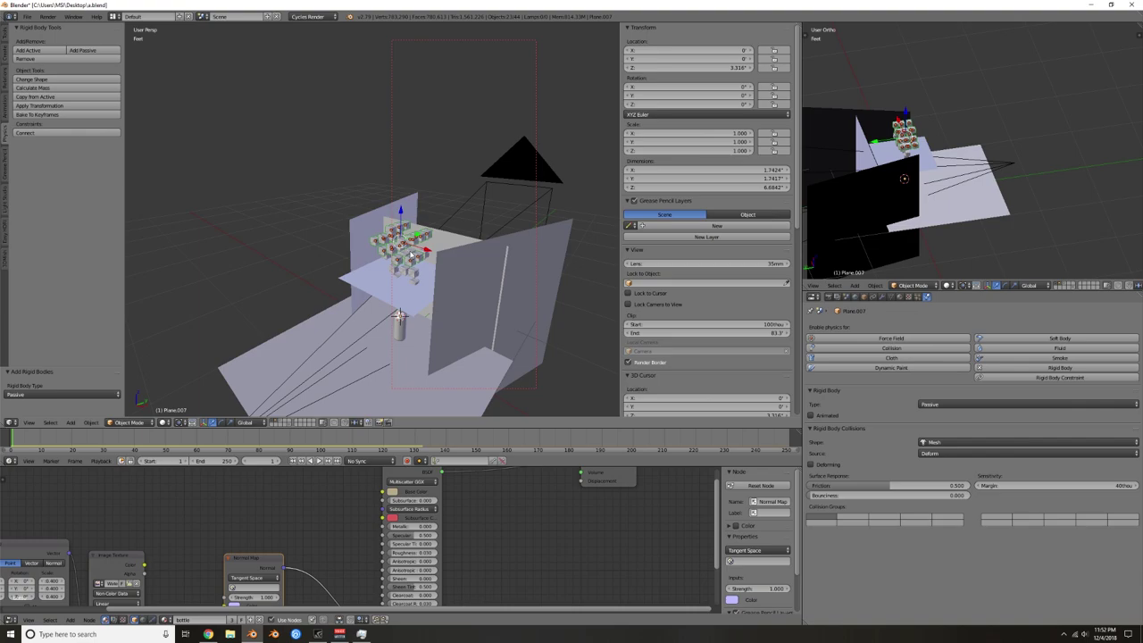
key("alt+d")
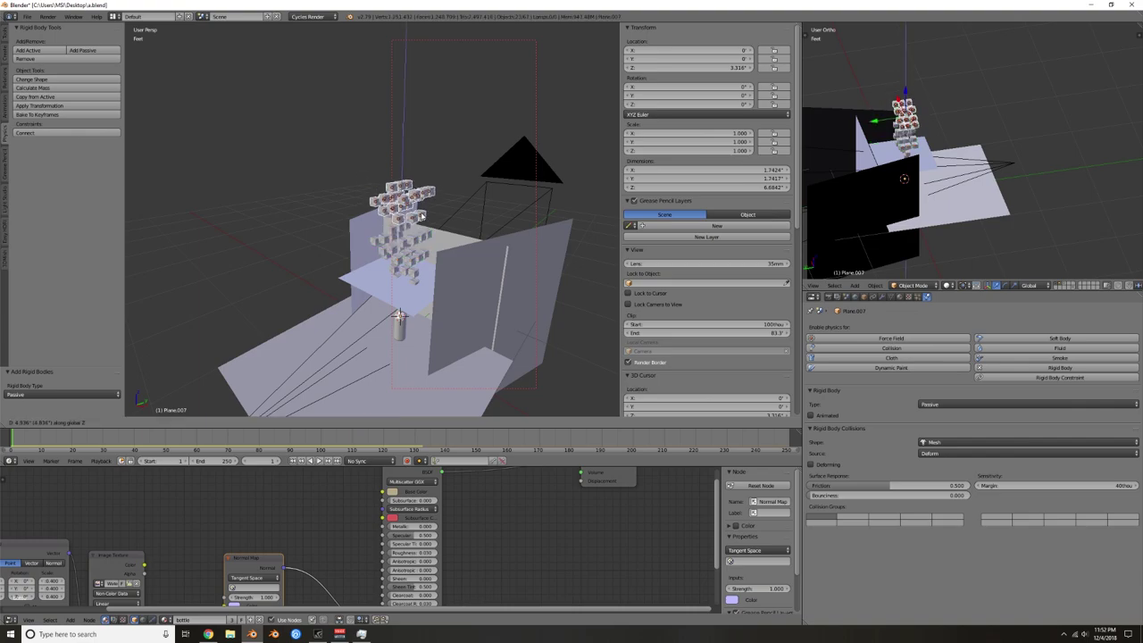
left_click(404, 243)
Step: Move the duplicated upper ice cubes and most of the original cluster to layer 11
middle_click_drag(370, 291, 396, 266)
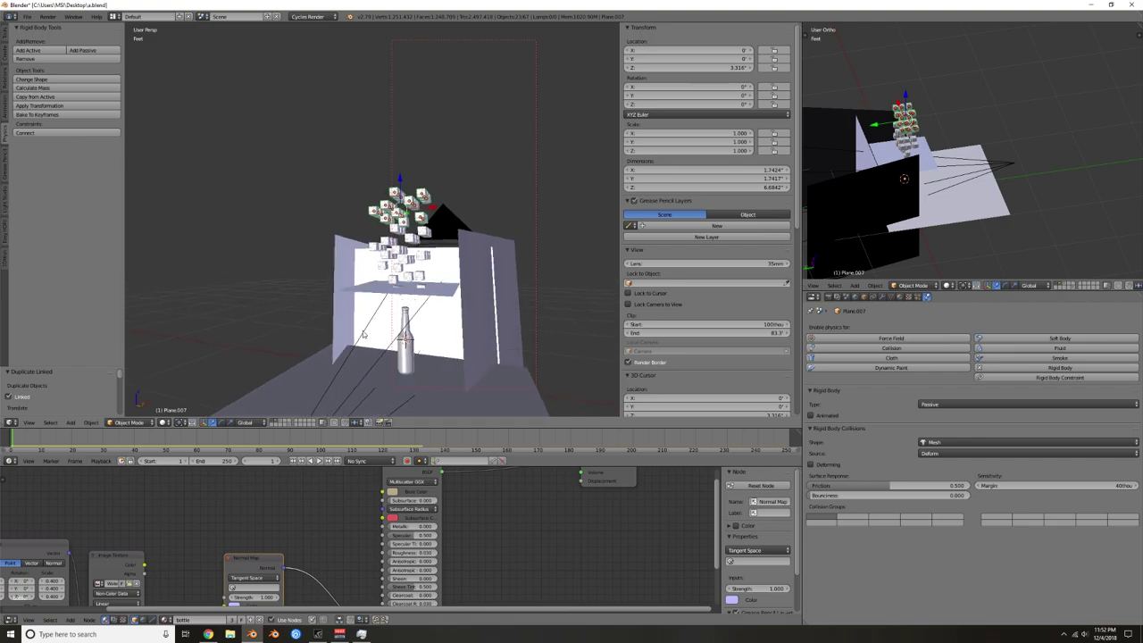
key("m")
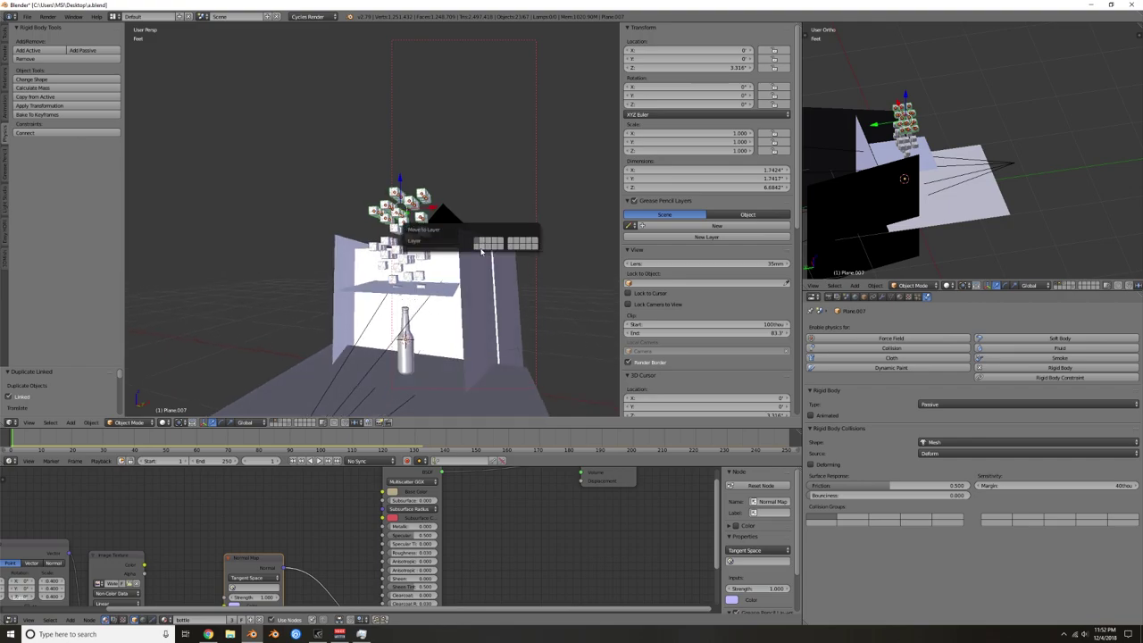
left_click(474, 248)
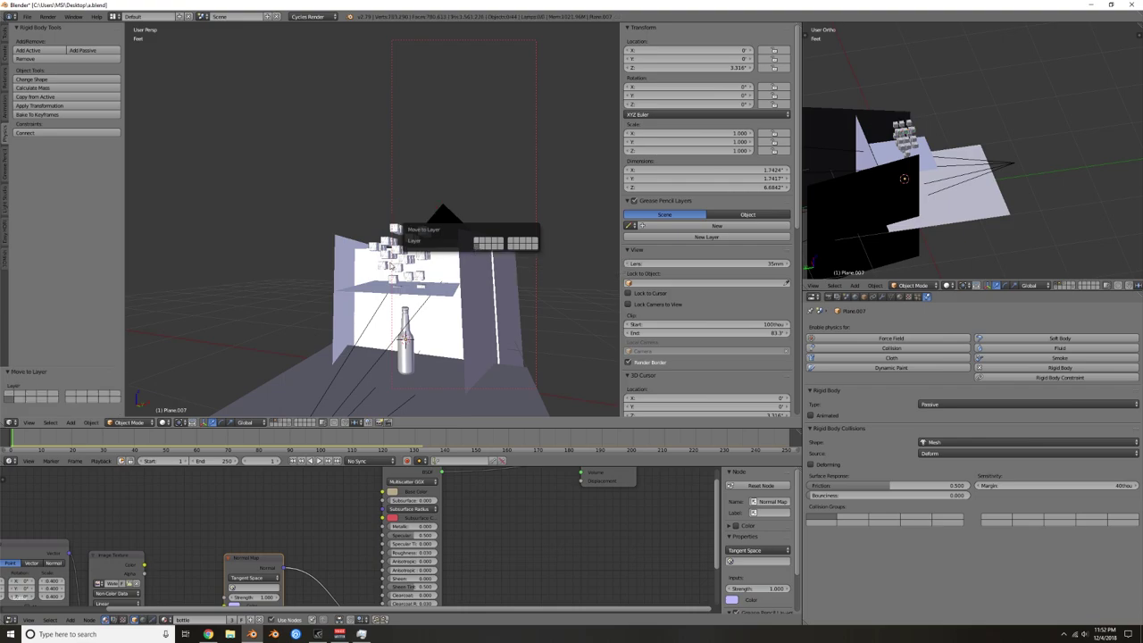
middle_click_drag(411, 293, 390, 247)
key("b")
left_click_drag(367, 206, 430, 253)
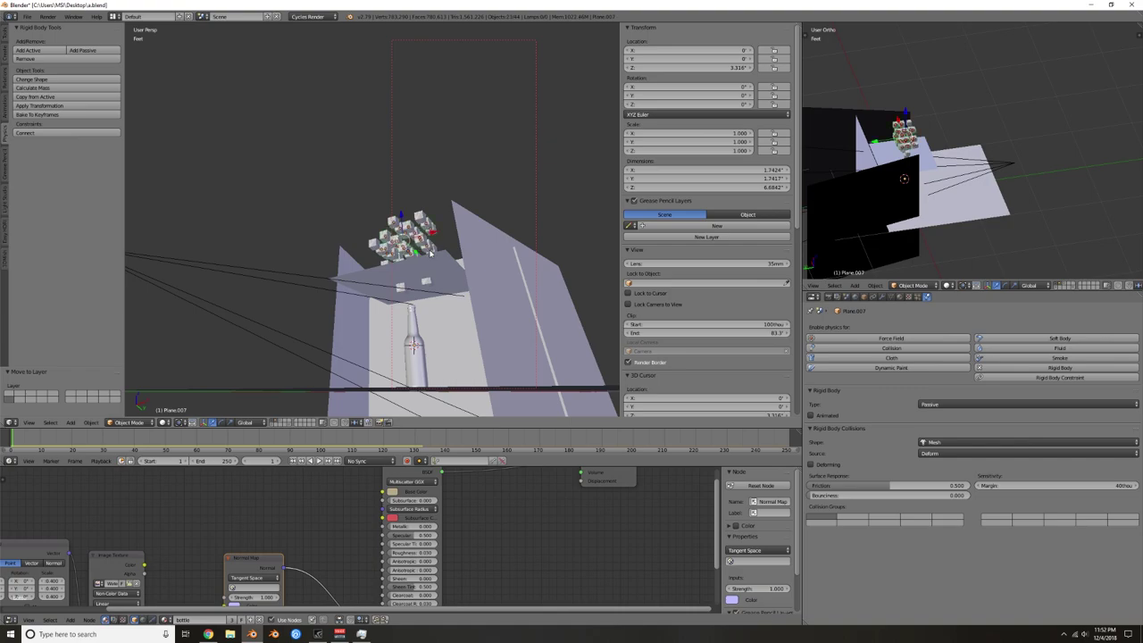
key("m")
left_click(501, 272)
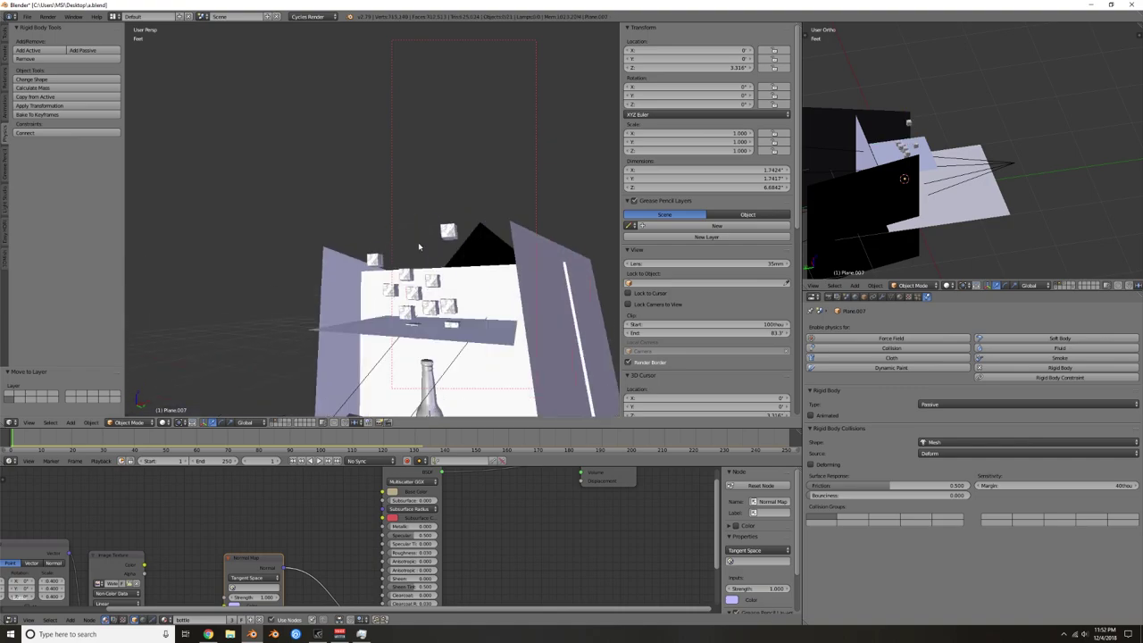
Step: Select the leftover ice cubes near the overhead light plane and move them to layer 11 as well
right_click(418, 242)
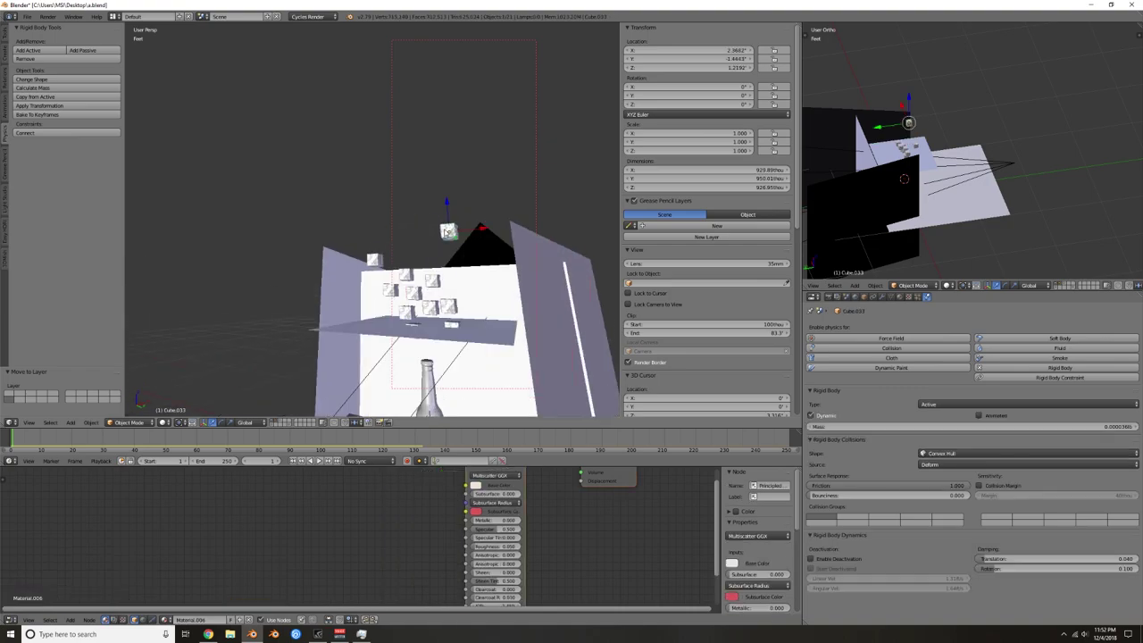
right_click(420, 264)
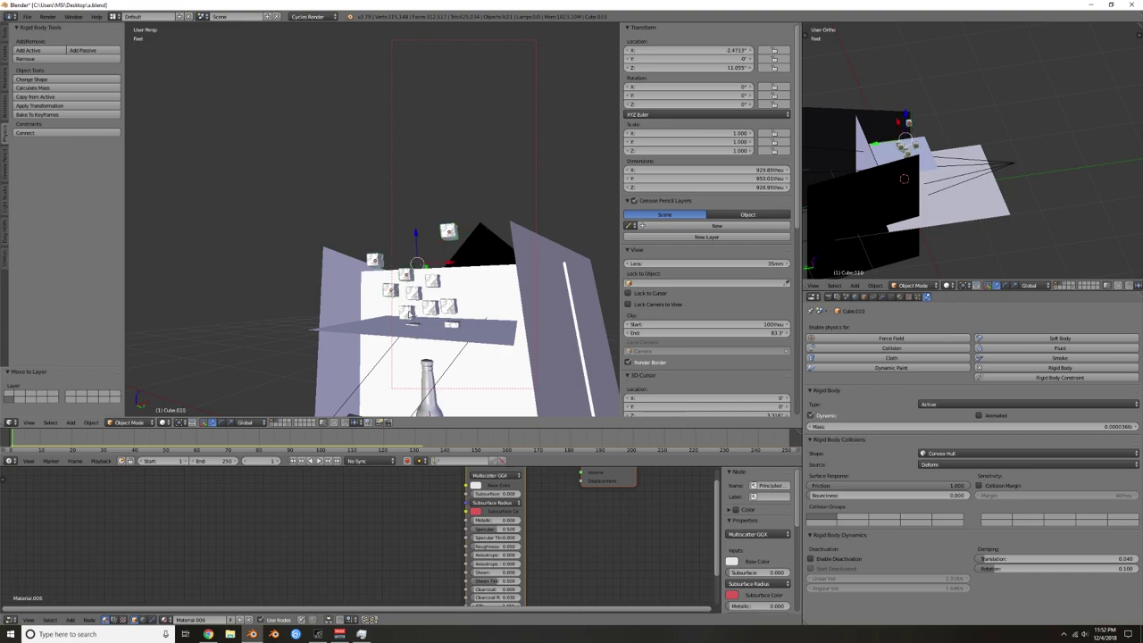
right_click(454, 327)
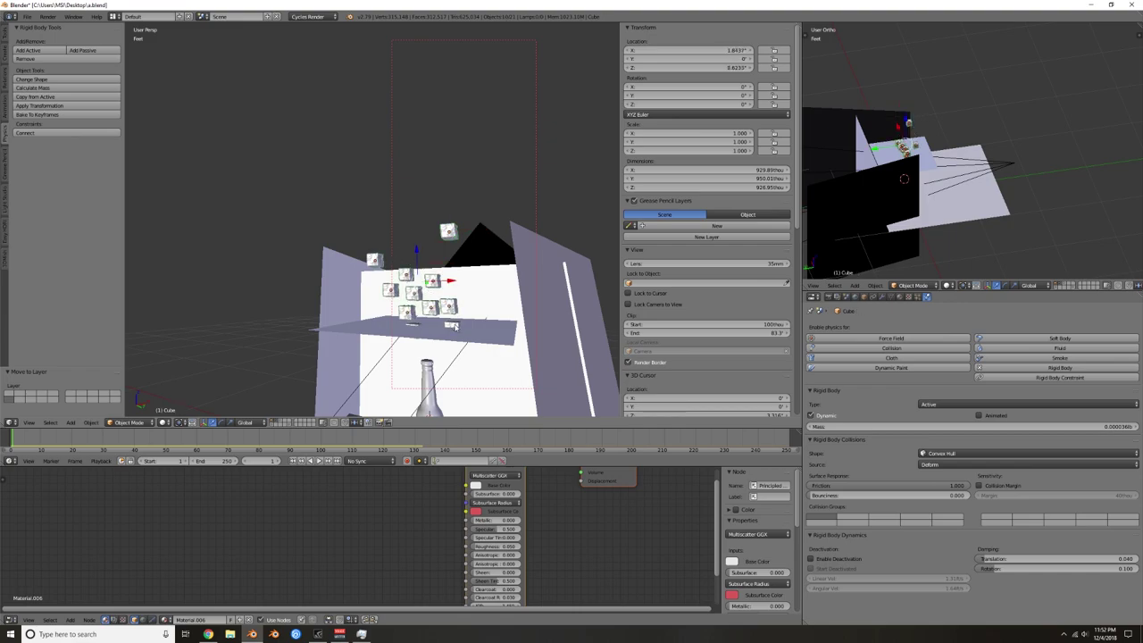
key("m")
left_click(523, 341)
mouse_move(426, 341)
middle_mouse_down()
mouse_move(422, 353)
mouse_move(419, 337)
middle_mouse_up()
right_click(419, 333)
key("m")
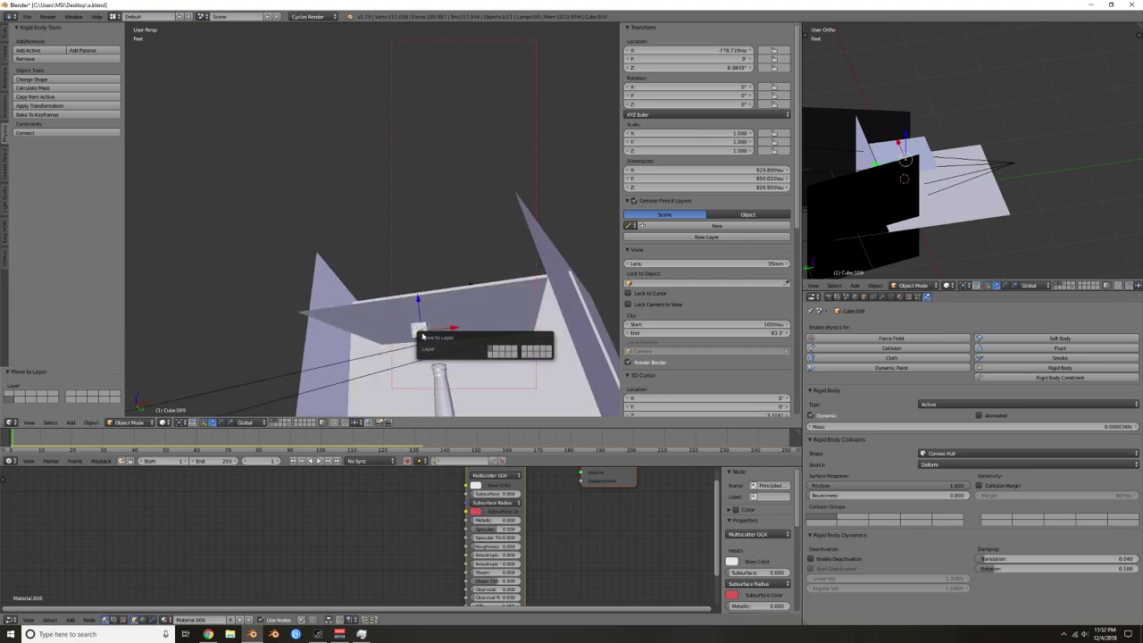
left_click(487, 355)
Step: Show only layer 11 so the ice cubes are isolated from the rest of the scene
middle_click_drag(454, 305, 381, 379)
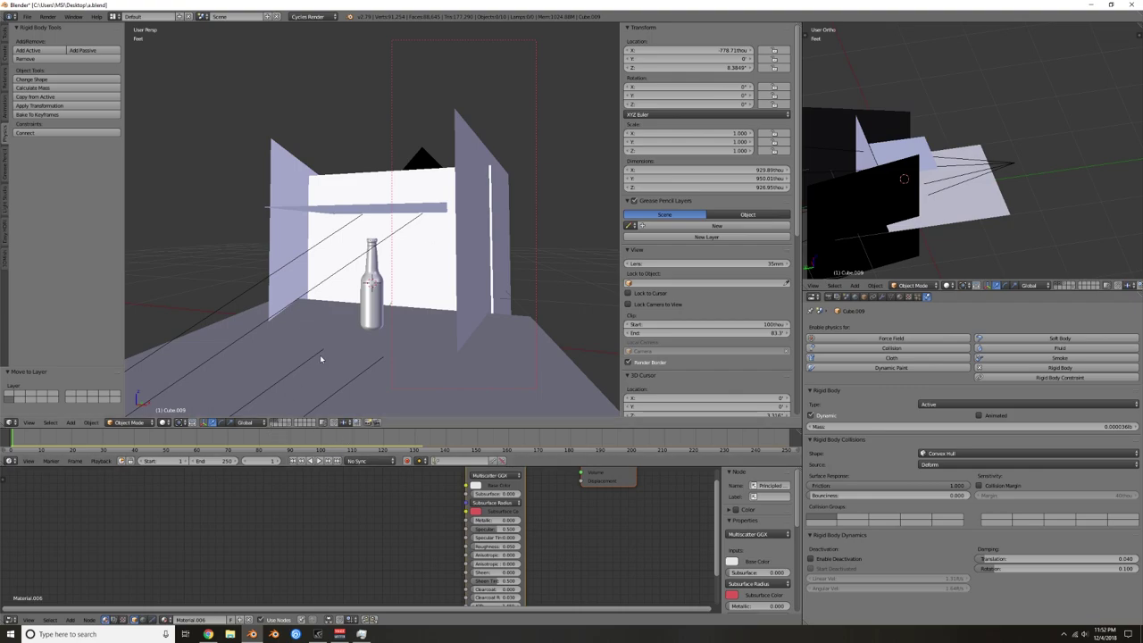
key("alt+1")
scroll(299, 363, "down", 1)
middle_click_drag(316, 261, 323, 307, "shift")
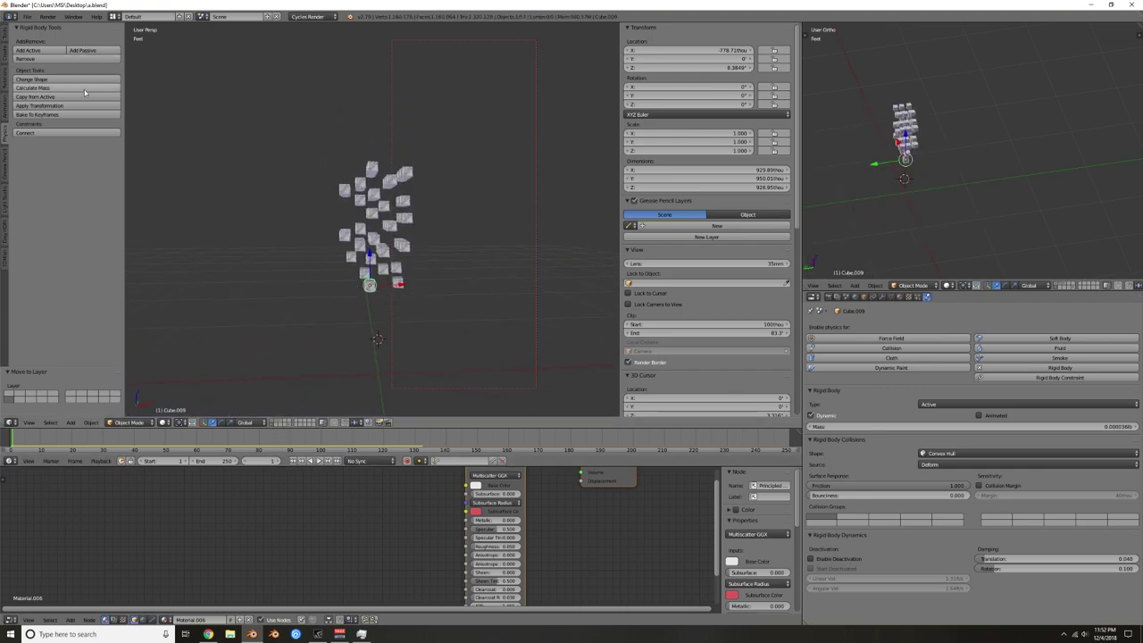
middle_click_drag(381, 266, 366, 253)
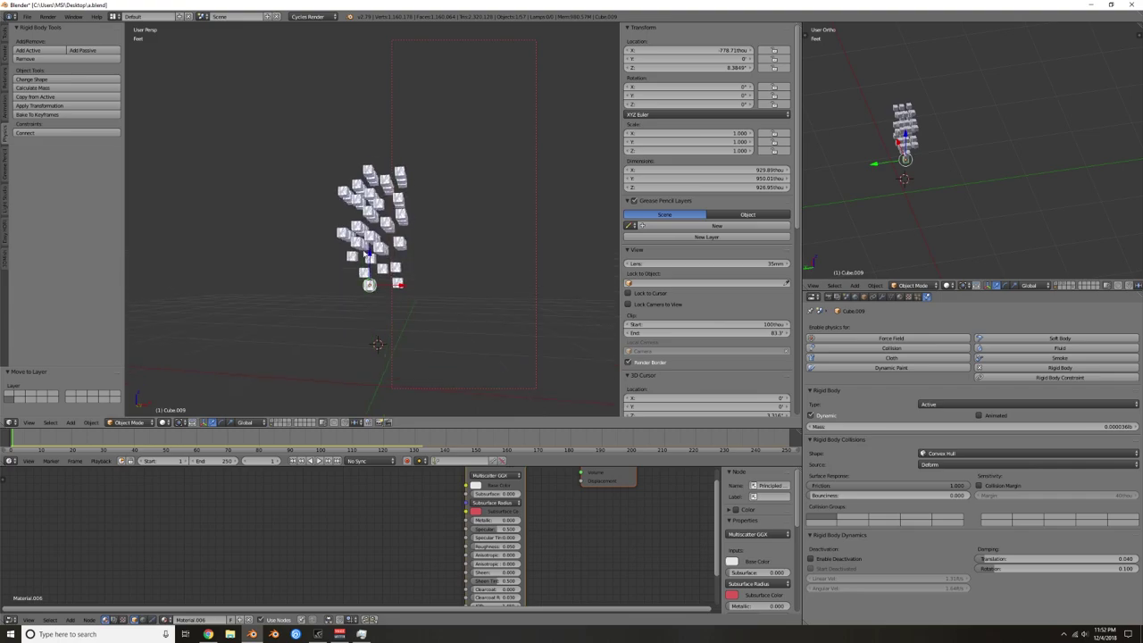
Step: Select the lowest ice cube and set its rigid body friction to about 0.858
key("a")
scroll(380, 291, "up", 5)
middle_click_drag(398, 328, 370, 234, "shift")
right_click(342, 289)
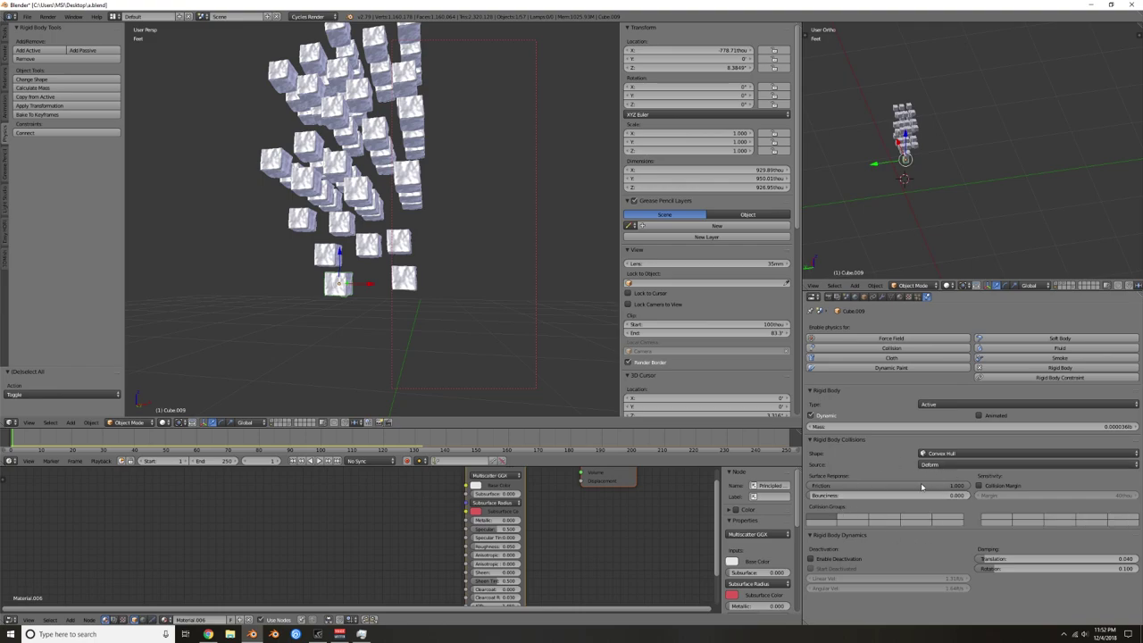
left_click_drag(963, 489, 939, 488)
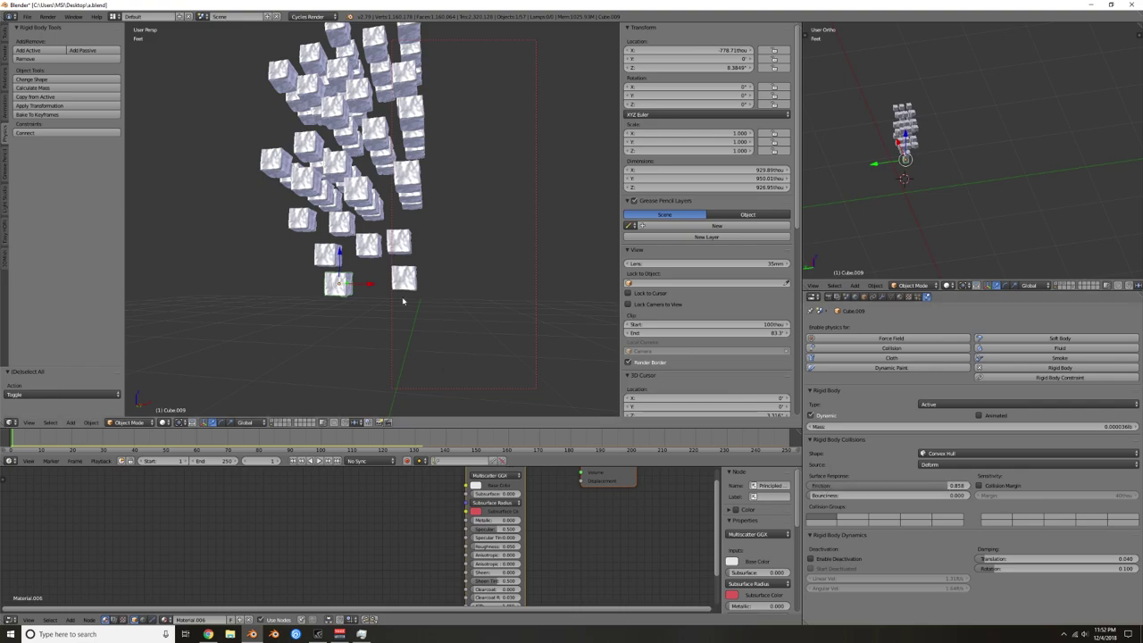
Step: Compare the rigid body friction of the lowest ice cube with that of the neighbouring linked copy above it
right_click(325, 258)
right_click(338, 286)
right_click(325, 257)
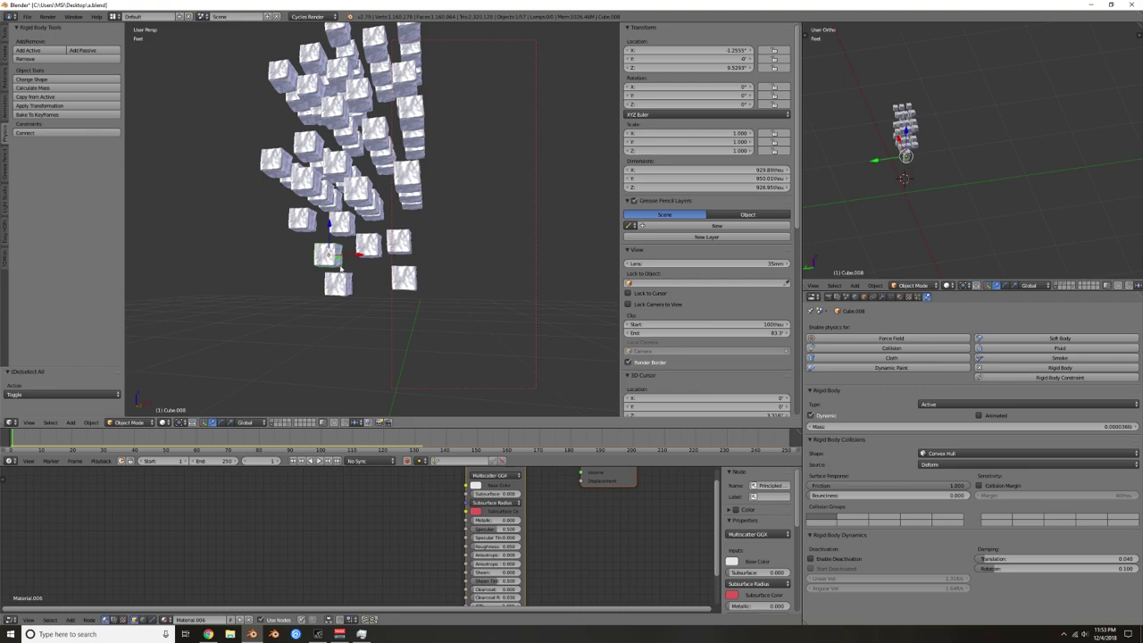
scroll(369, 291, "down", 2)
middle_click_drag(391, 234, 380, 288, "shift")
middle_click_drag(381, 288, 390, 289)
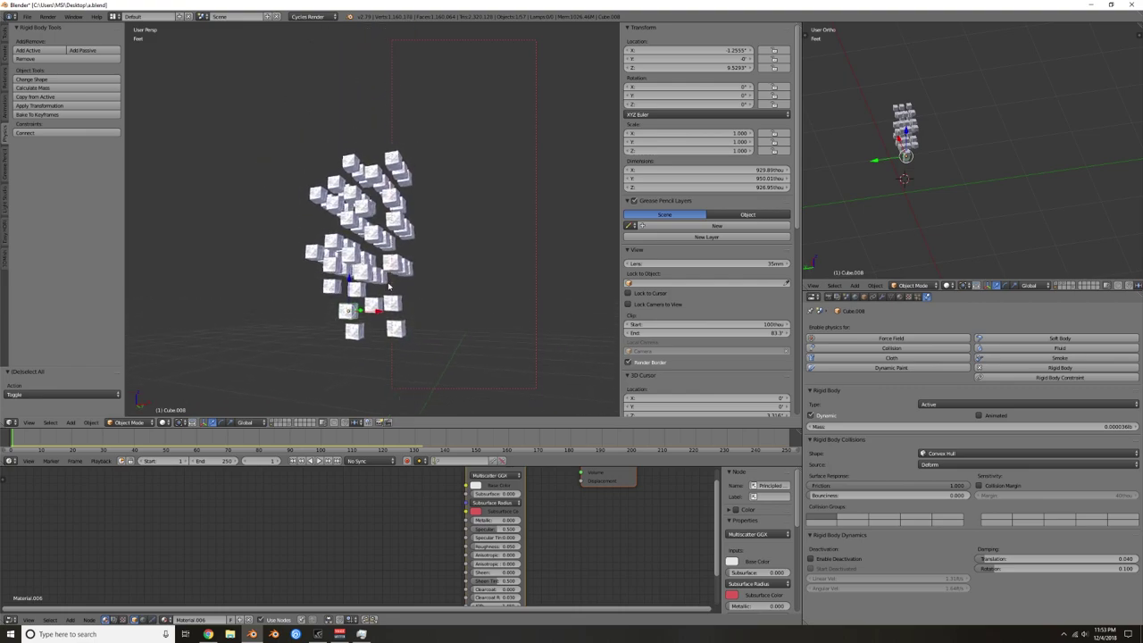
Step: Copy the lowest ice cube's rigid body settings to all the ice cubes and check the friction on a neighbouring cube
key("b")
left_click_drag(293, 130, 435, 367)
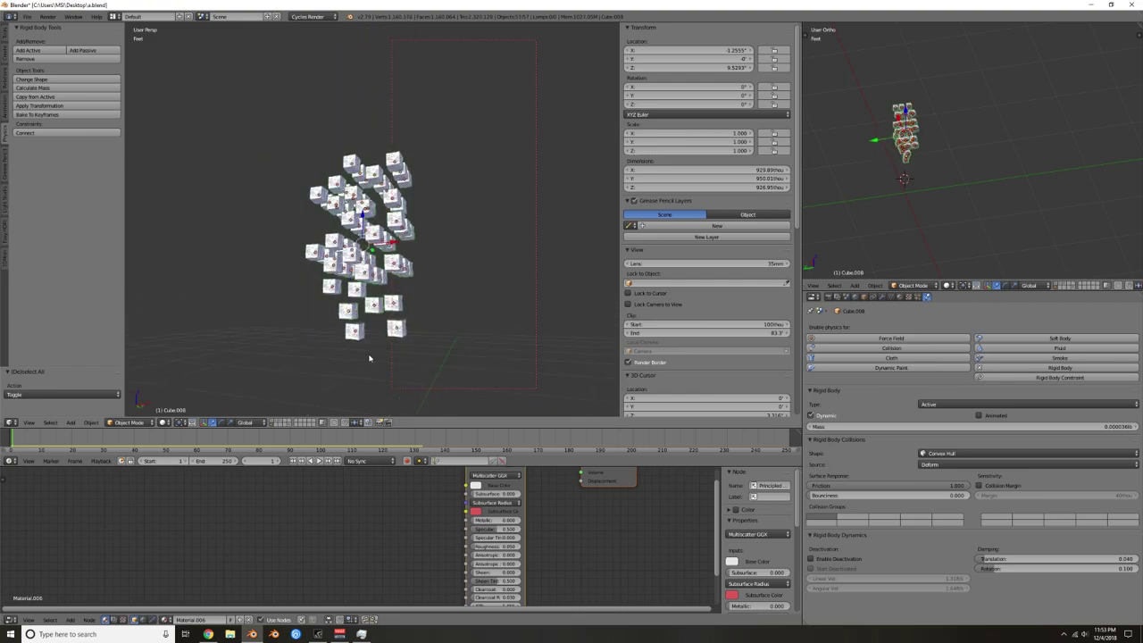
right_click(354, 336, "shift")
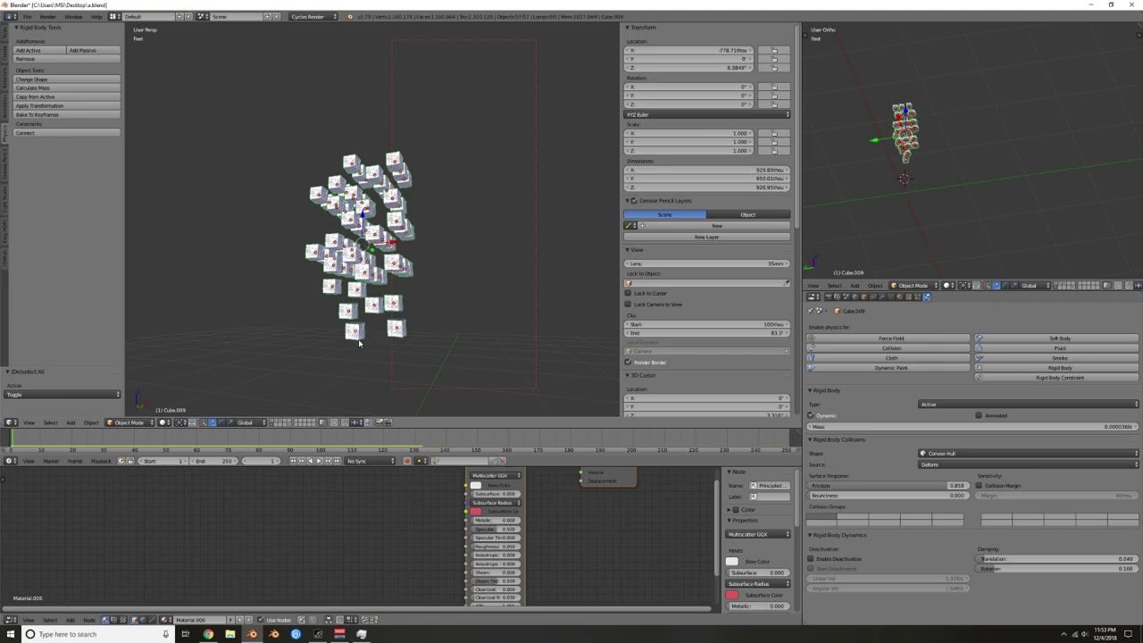
left_click(43, 101)
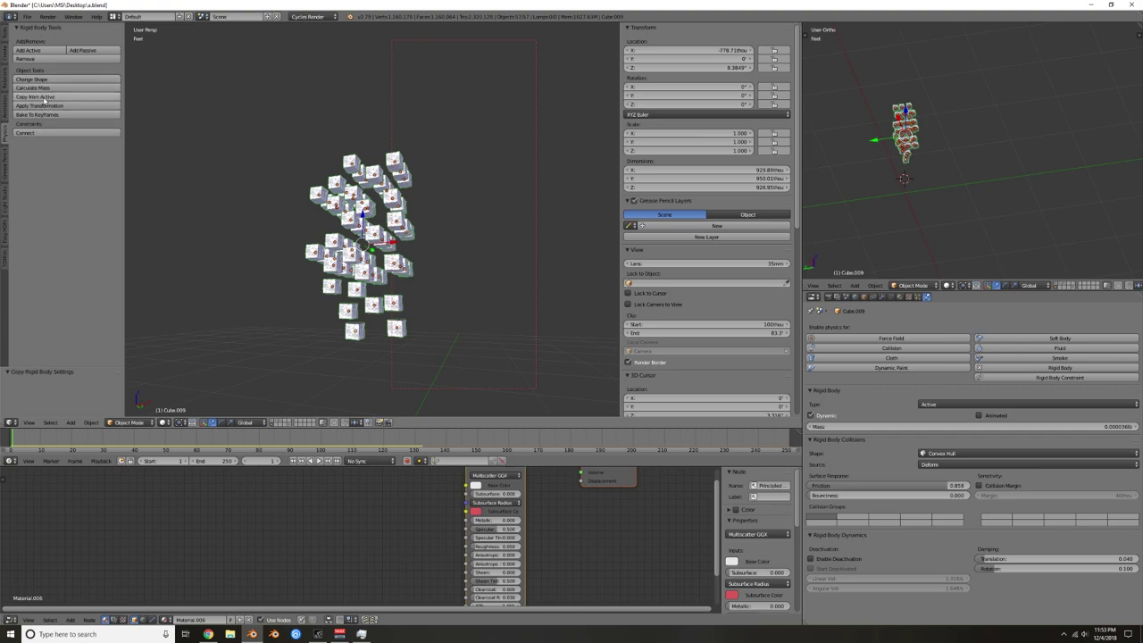
right_click(375, 308)
right_click(393, 303)
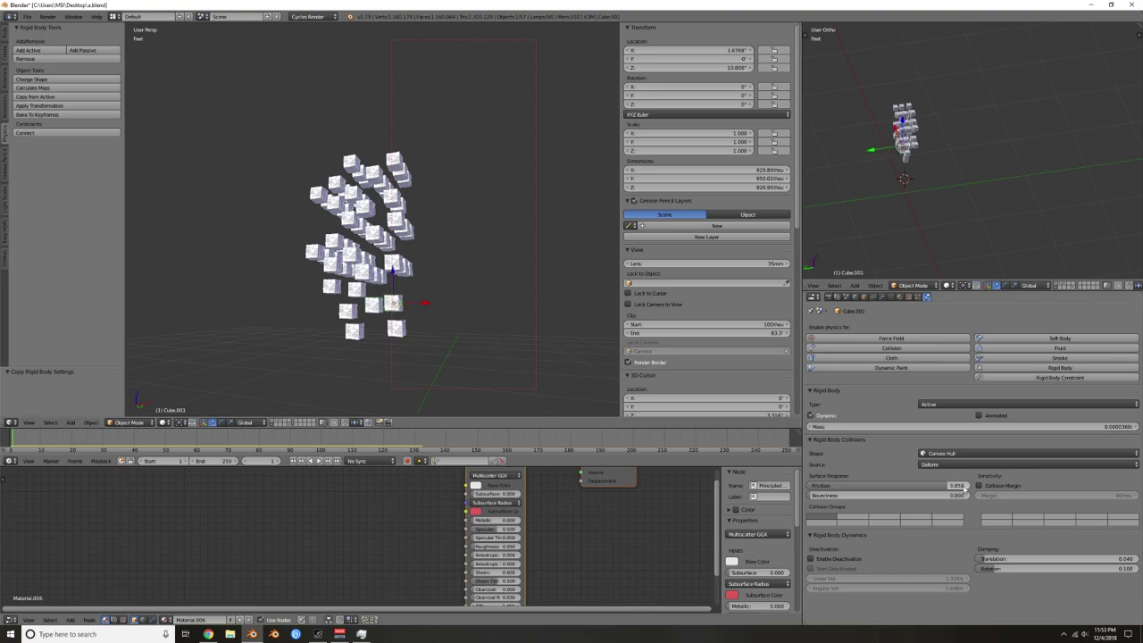
Step: Set the lowest ice cube's rigid body friction to 1.000 and copy its rigid body settings to all the ice cubes
right_click(354, 331)
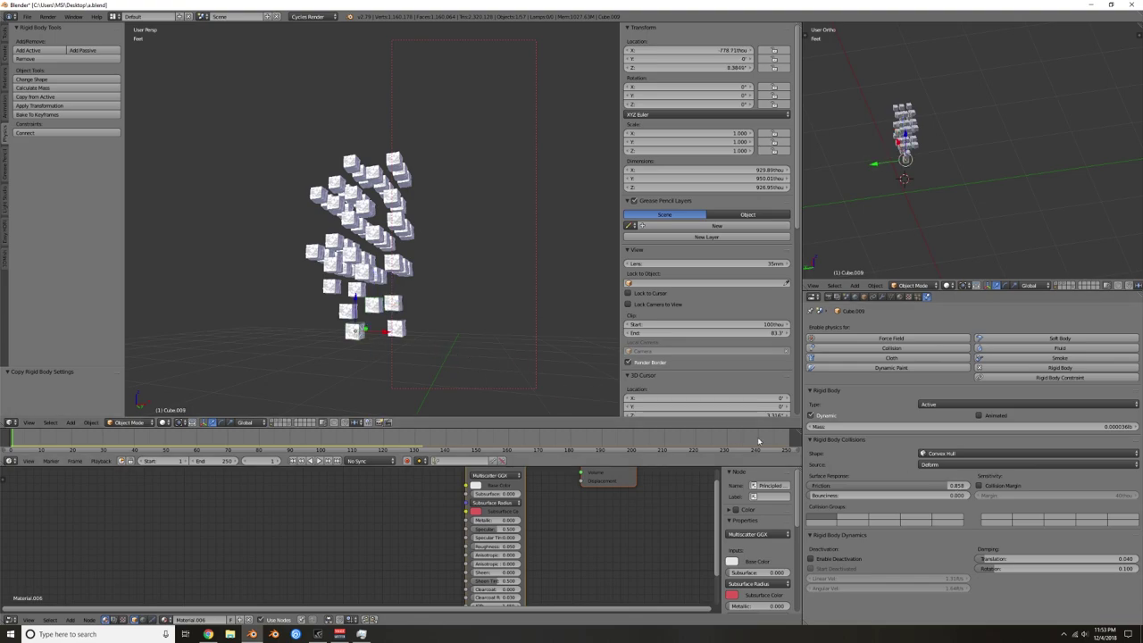
right_click(356, 257)
right_click(358, 332)
left_click_drag(923, 485, 970, 484)
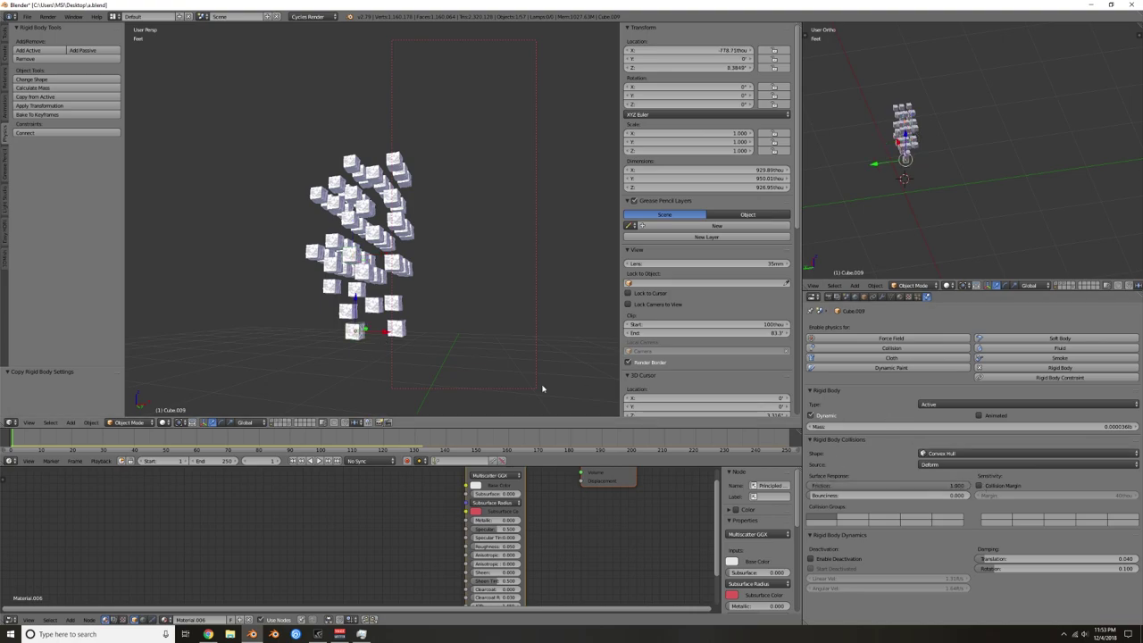
key("b")
left_click_drag(271, 132, 459, 350)
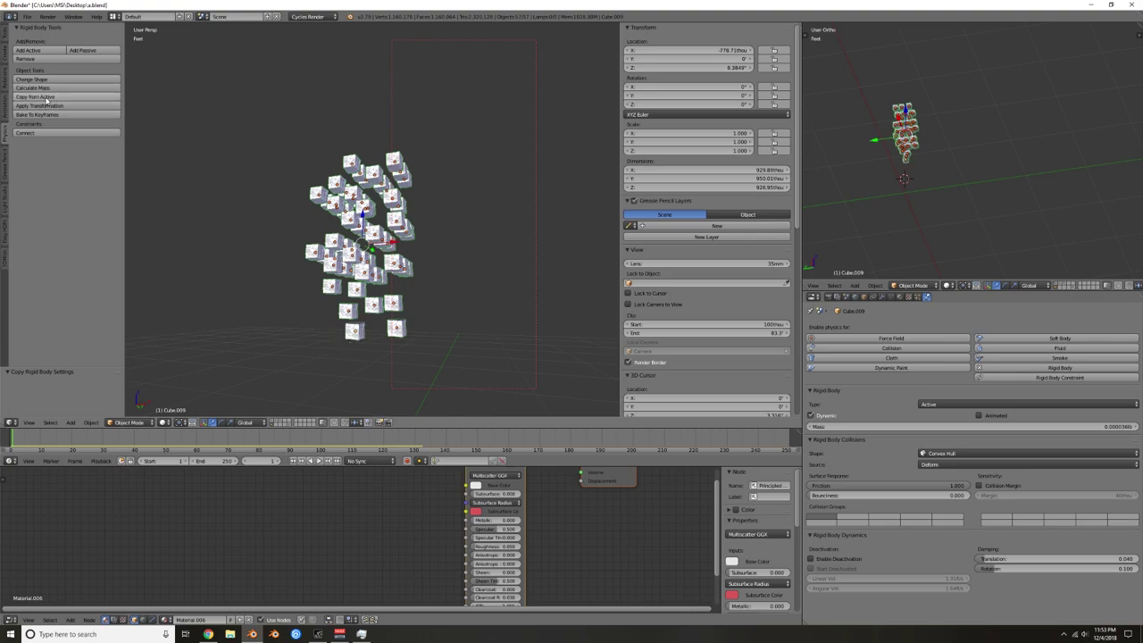
Step: Show the bottle and studio layers together with the ice cubes and frame the scene through the camera
left_click(273, 423, "shift")
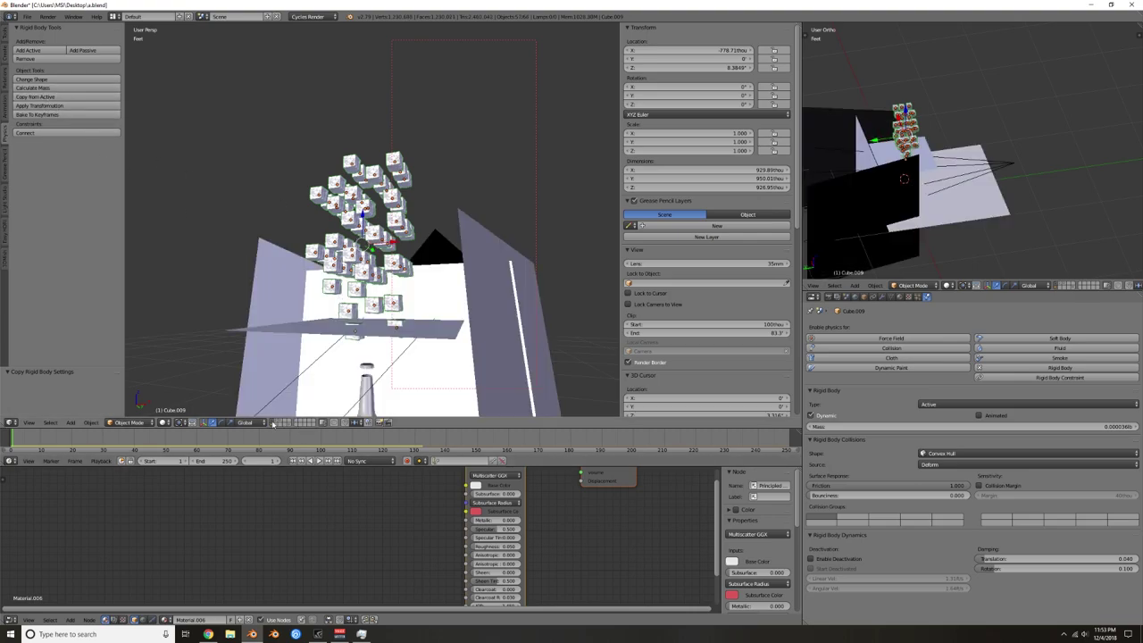
left_click(279, 423, "shift")
key("KP_0")
scroll(385, 335, "down", 1)
middle_click_drag(385, 335, 379, 214, "shift")
scroll(376, 258, "up", 2)
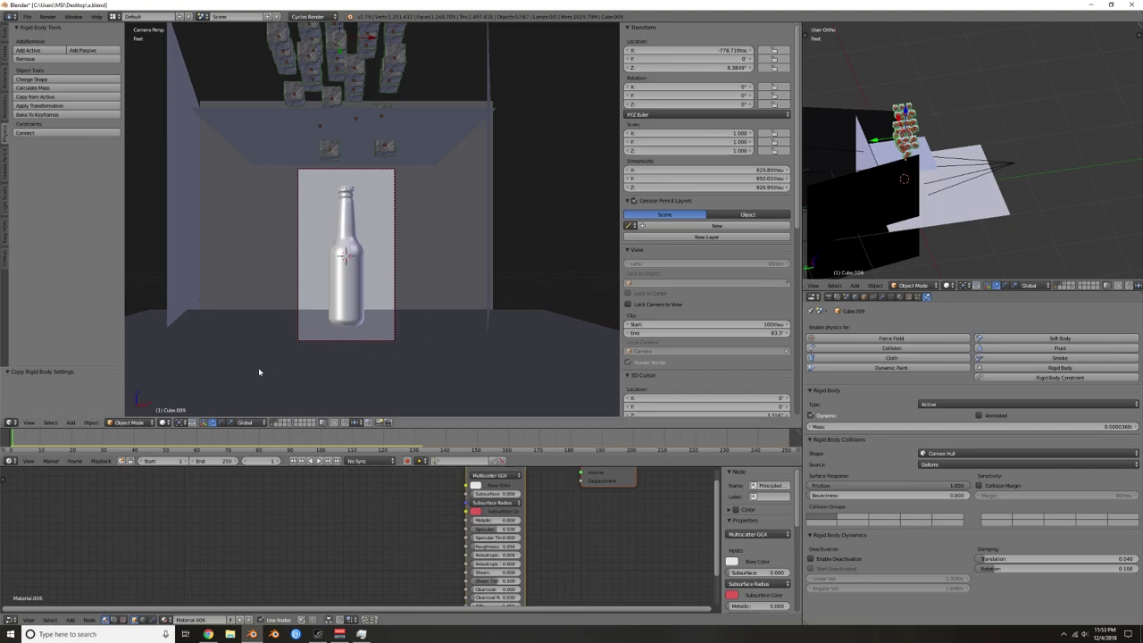
Step: Run the rigid body simulation and move to frame 68, where the ice cubes are piled around the bottle
left_click(318, 461)
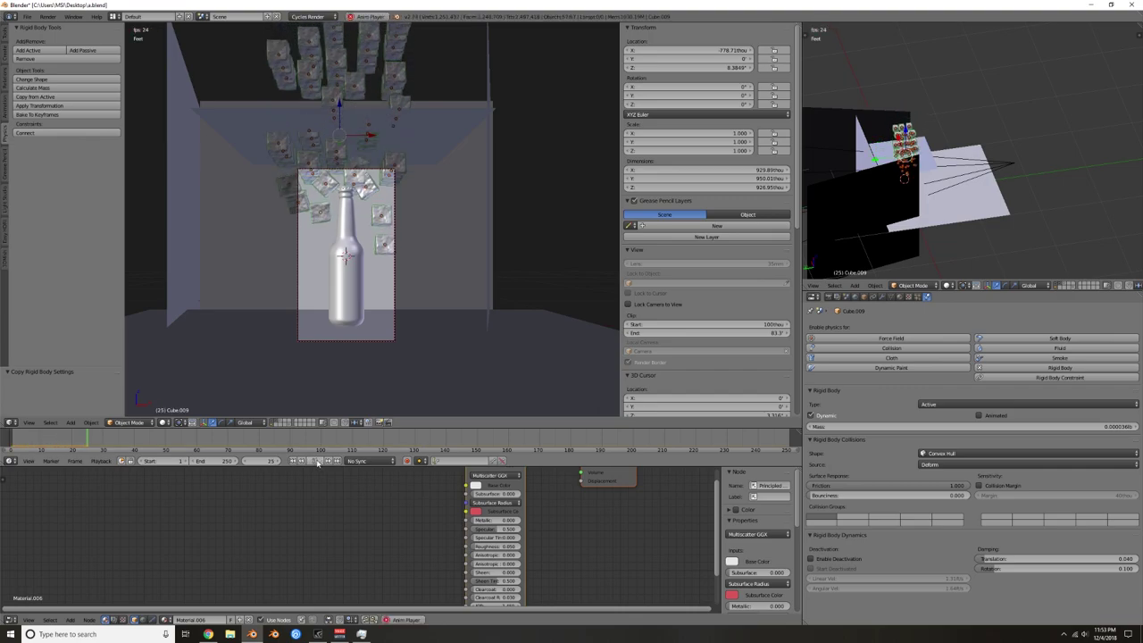
left_click(318, 461)
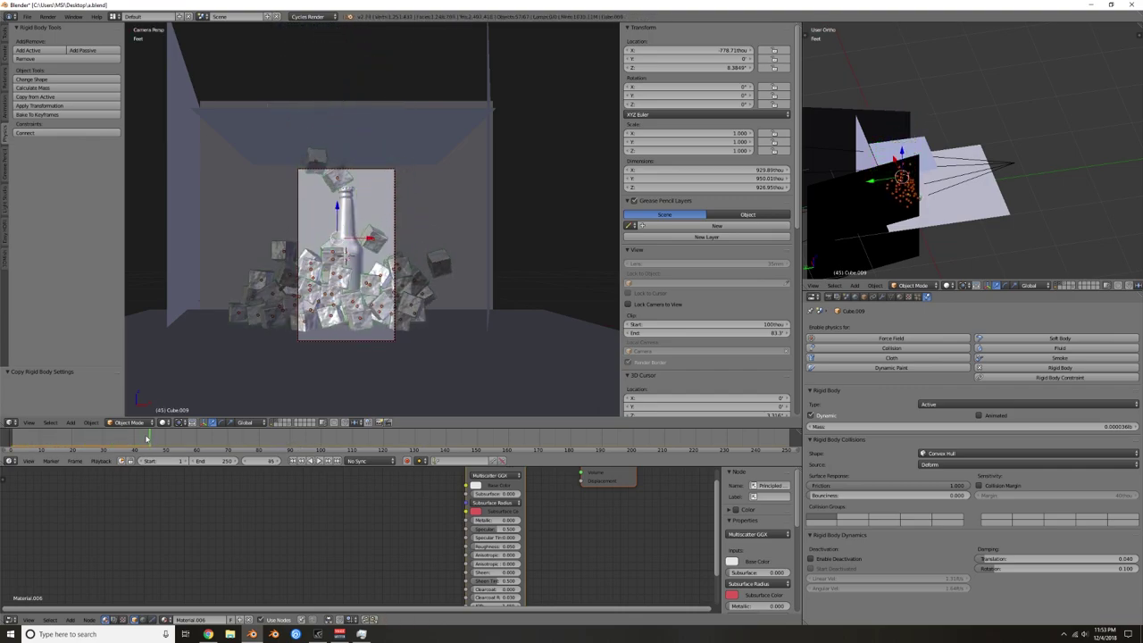
left_click_drag(150, 438, 222, 443)
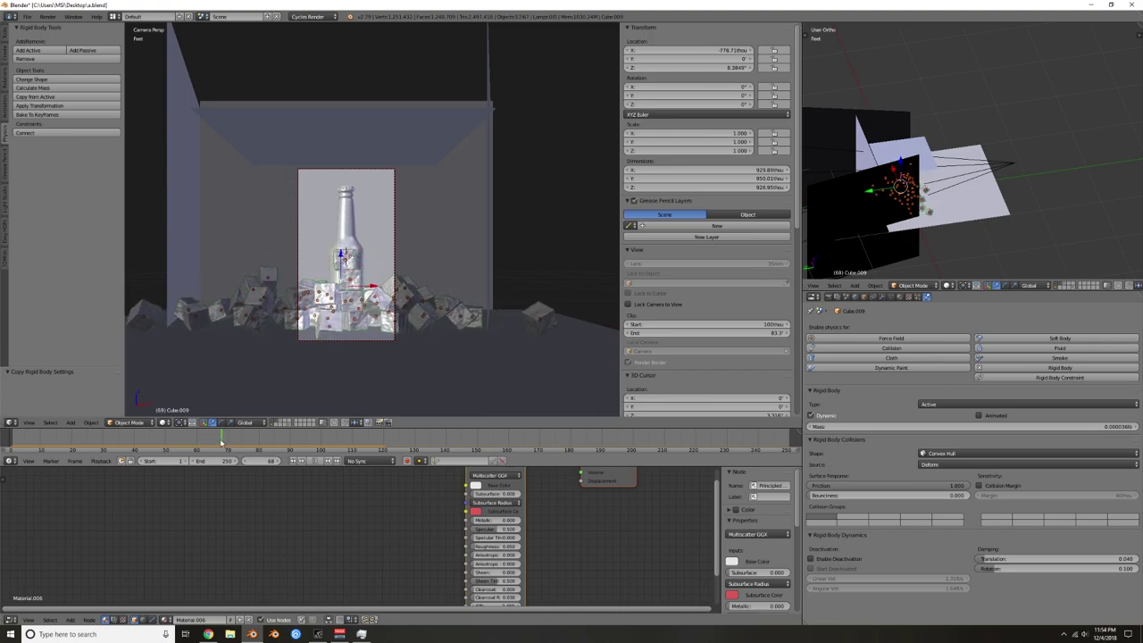
scroll(327, 280, "up", 2)
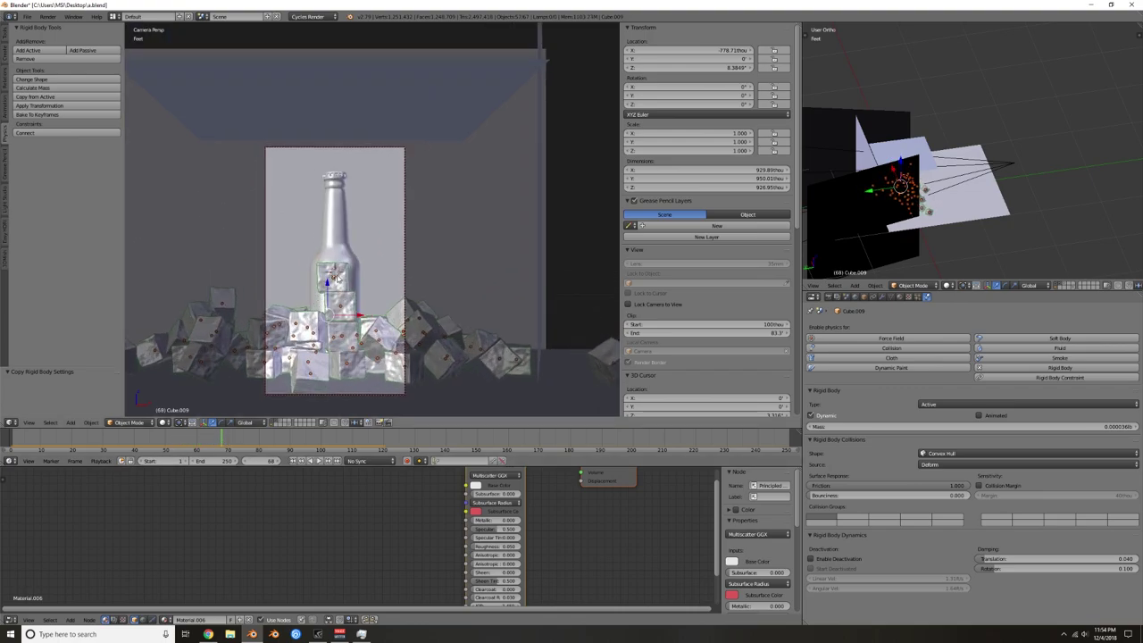
Step: Delete the ice cubes stacked in front of the bottle's body and preview the scene with rendered shading
key("x")
left_click(346, 288)
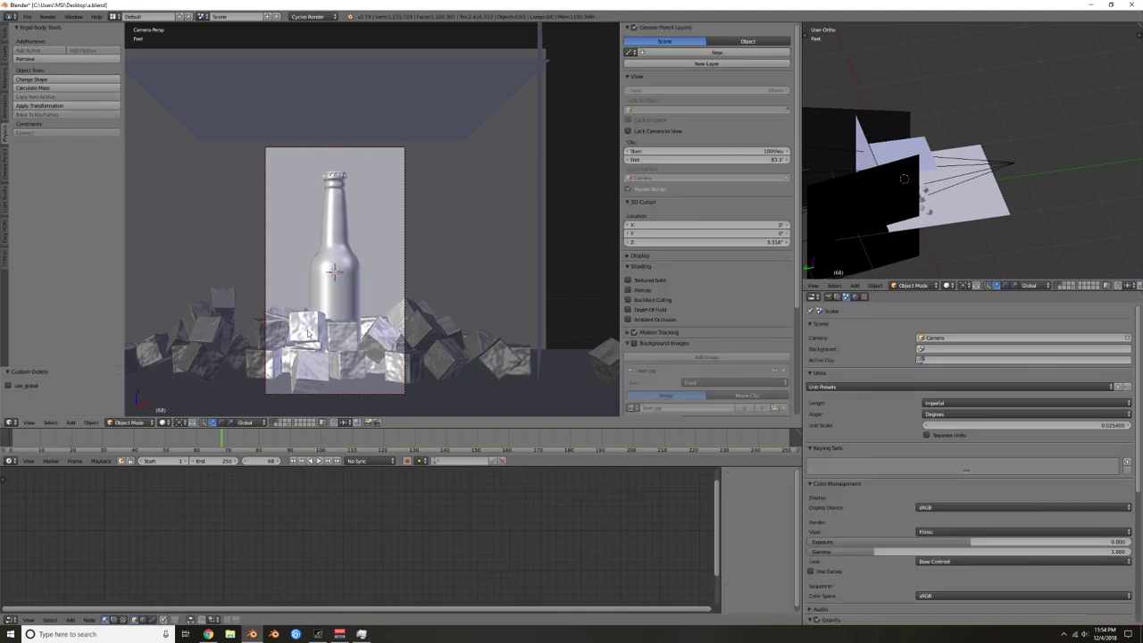
key("x")
left_click(318, 335)
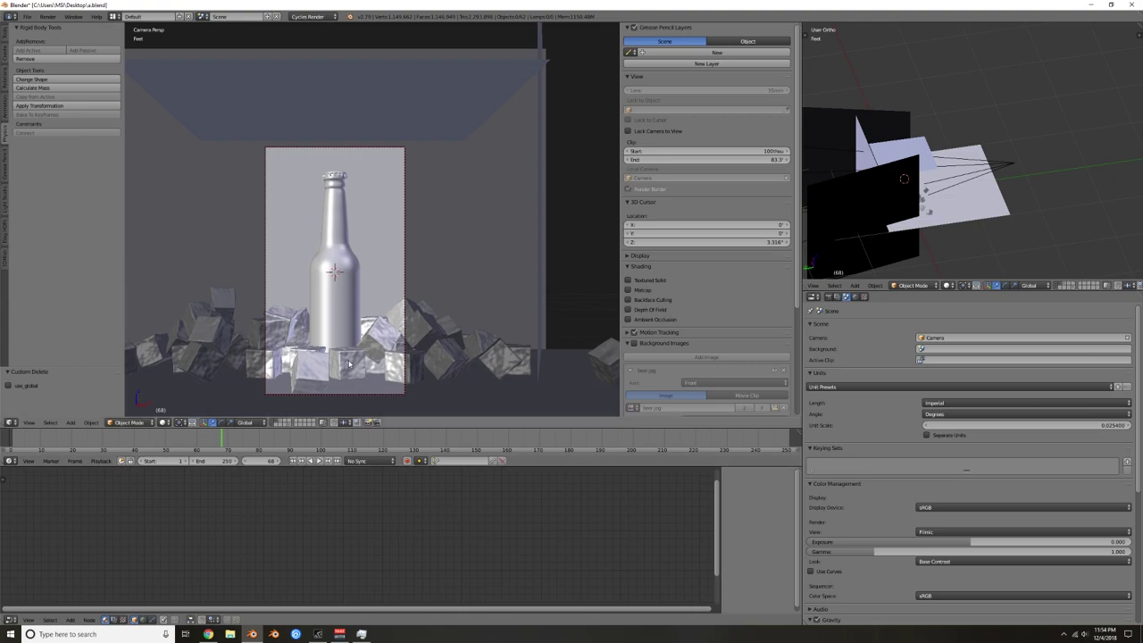
scroll(312, 361, "down", 2)
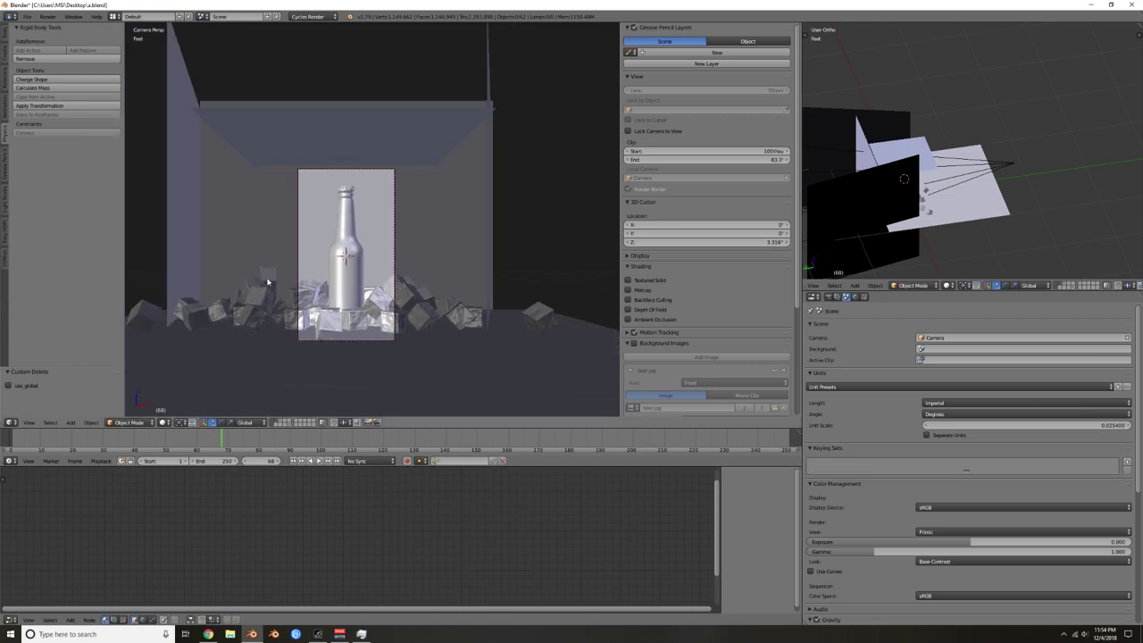
scroll(314, 295, "up", 2)
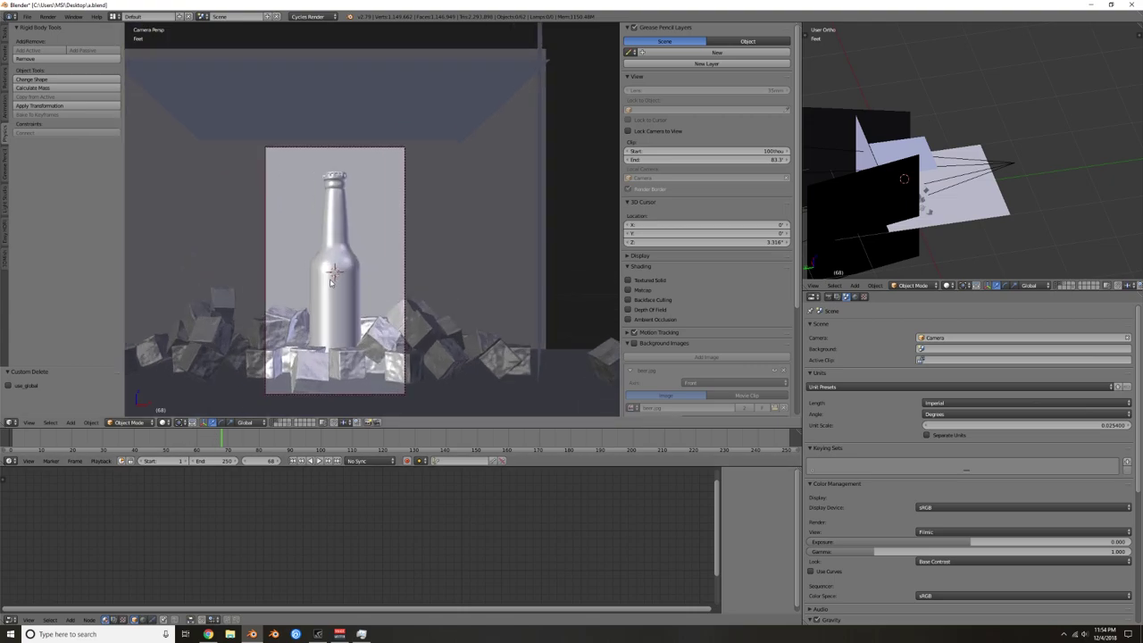
key("shift+z")
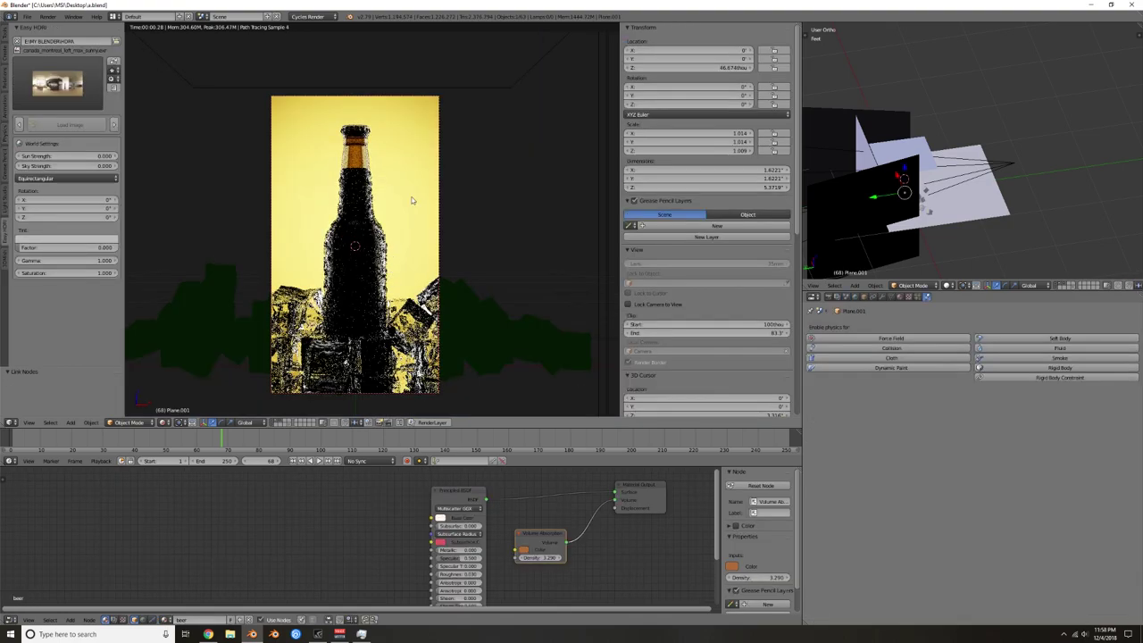
key("z")
key("z")
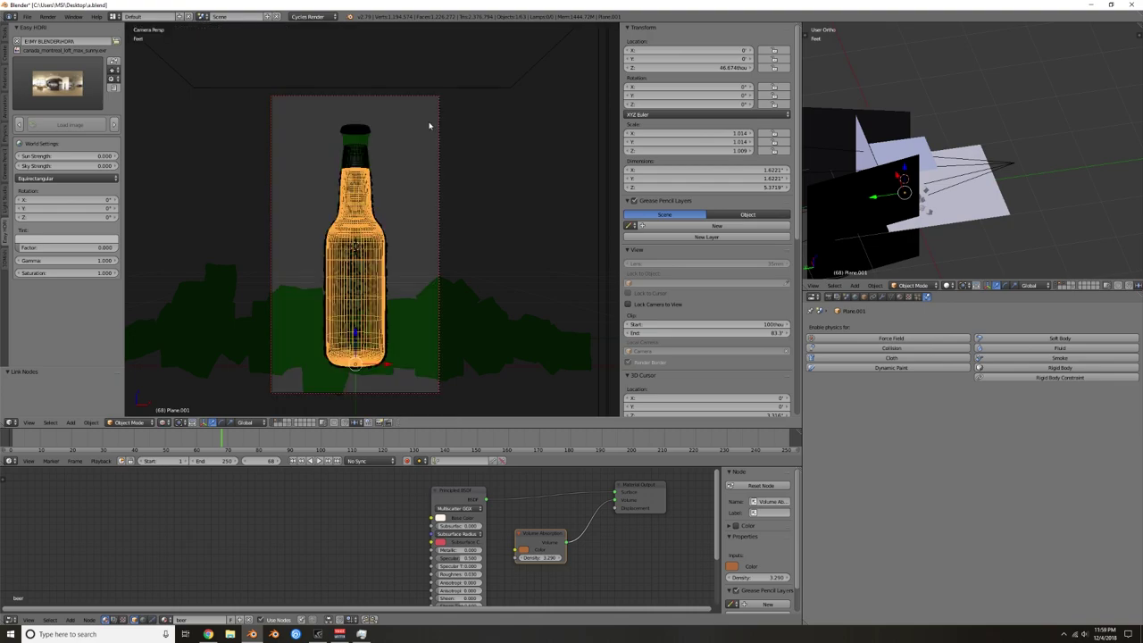
right_click(477, 136)
key("g")
key("z")
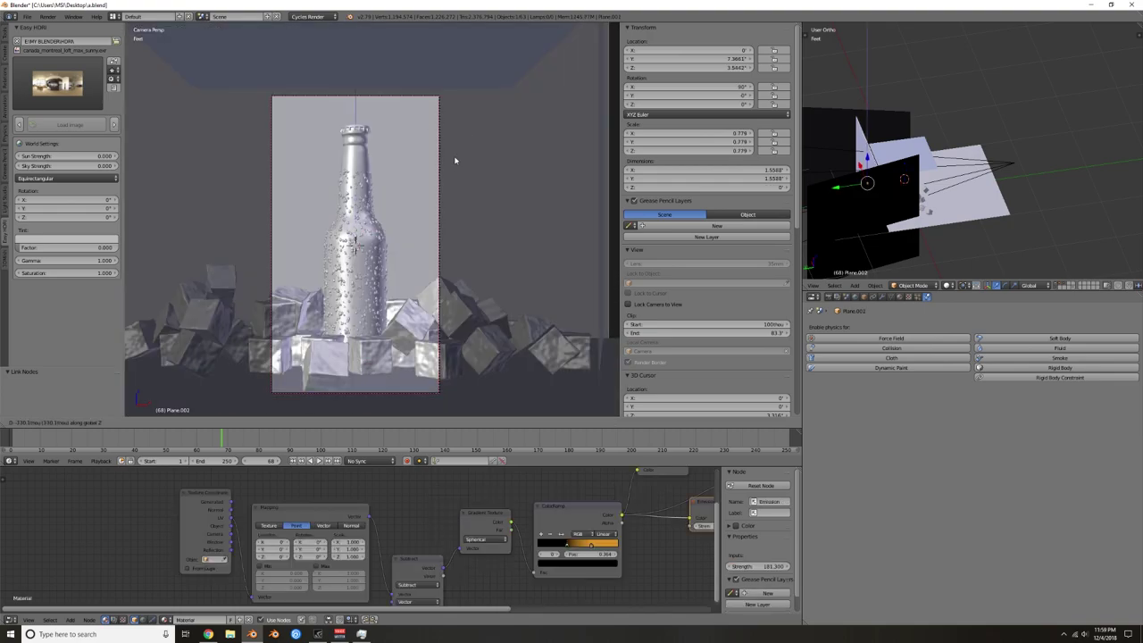
key("Escape")
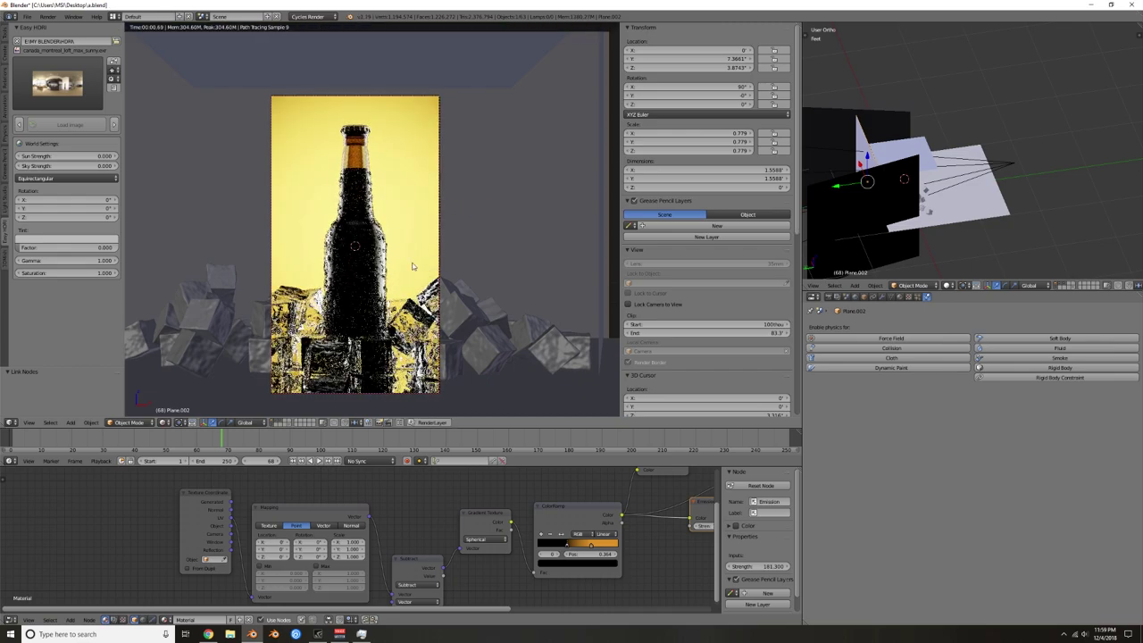
Step: Darken the Principled BSDF base colour of the bottle's glass material and shift its hue towards red
right_click(366, 155)
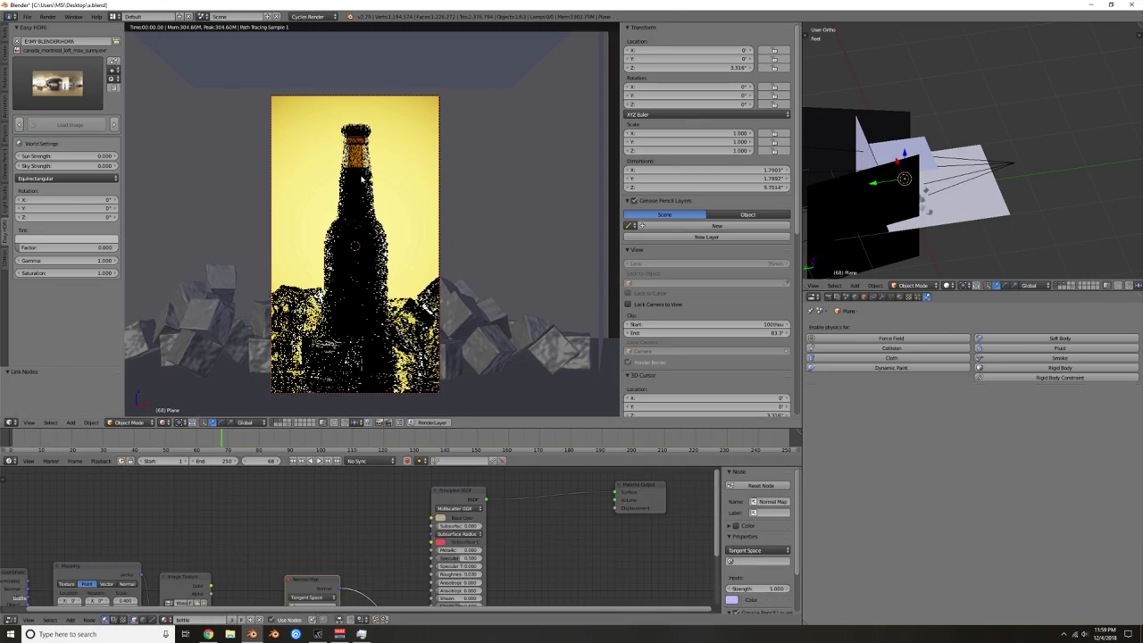
middle_click_drag(536, 527, 554, 509)
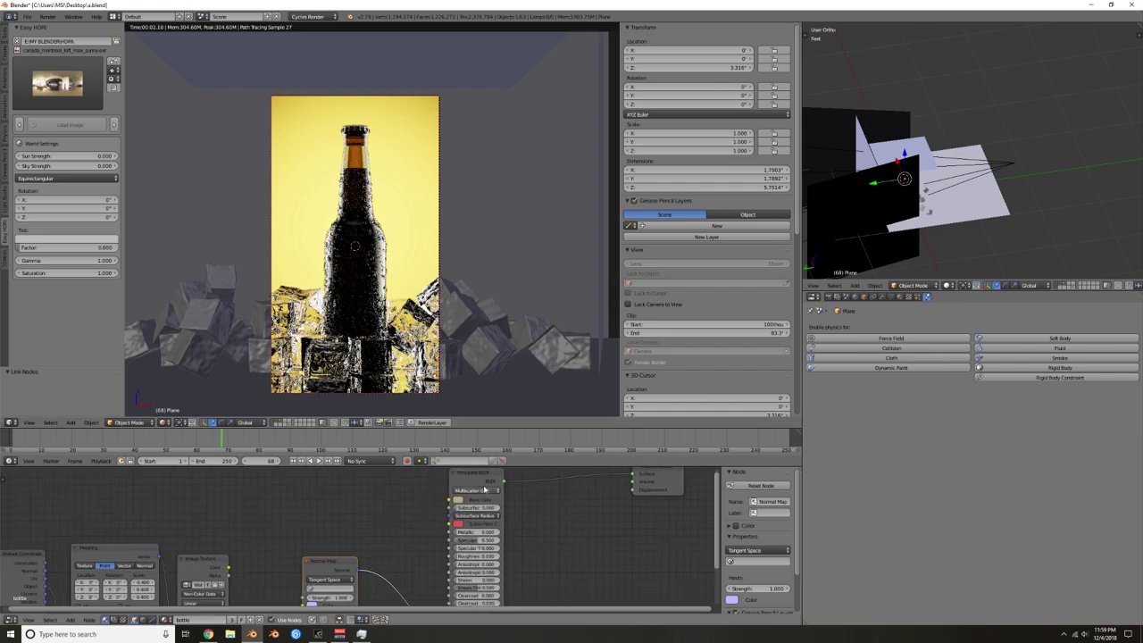
left_click(460, 505)
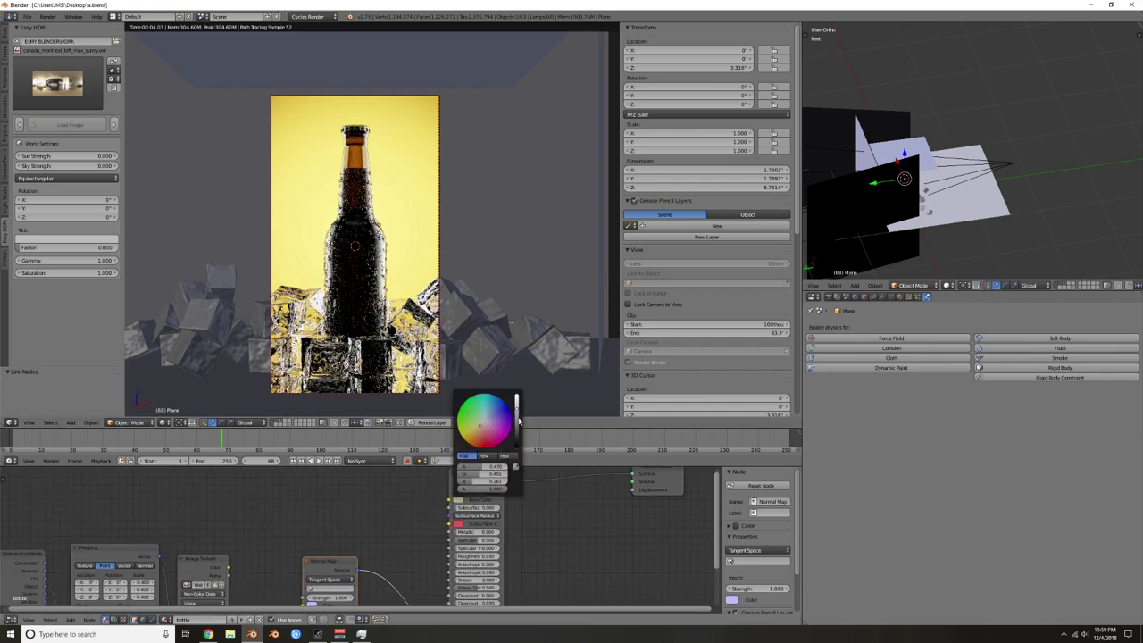
left_click(517, 422)
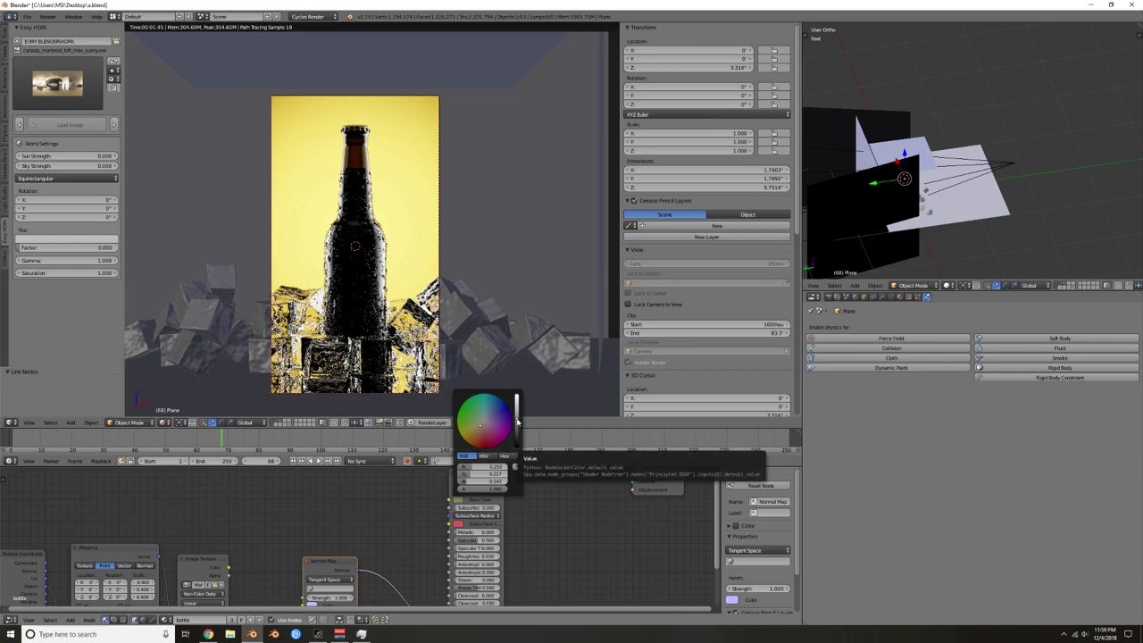
left_click(517, 421)
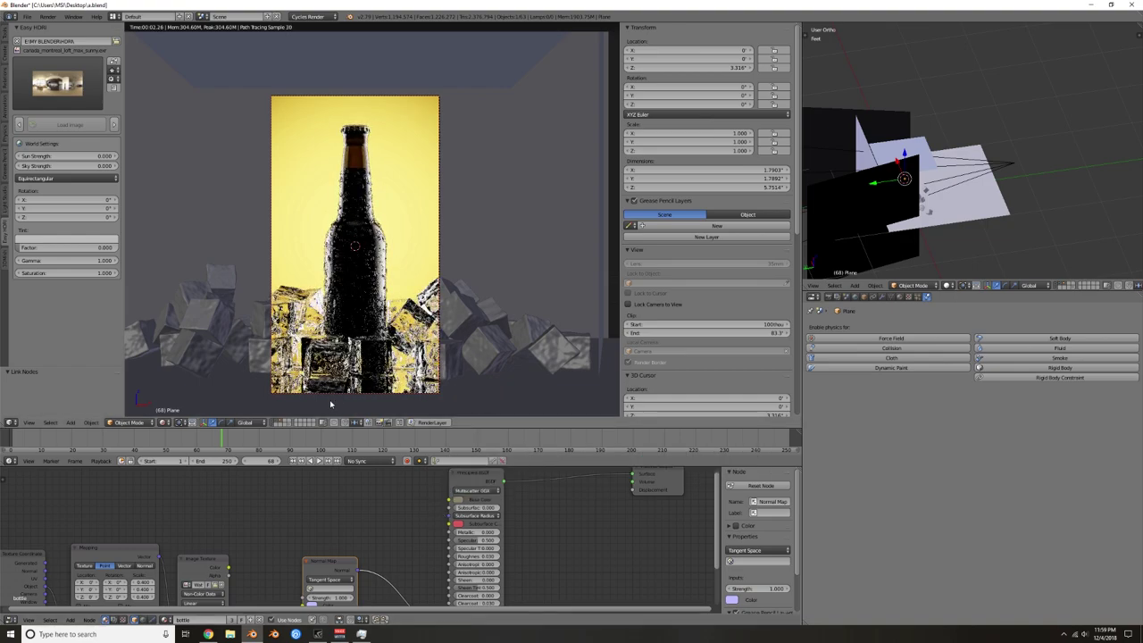
left_click(460, 500)
left_click_drag(473, 433, 474, 433)
Step: Scale the glowing background plane behind the bottle down by a factor of about 0.767
right_click(431, 207)
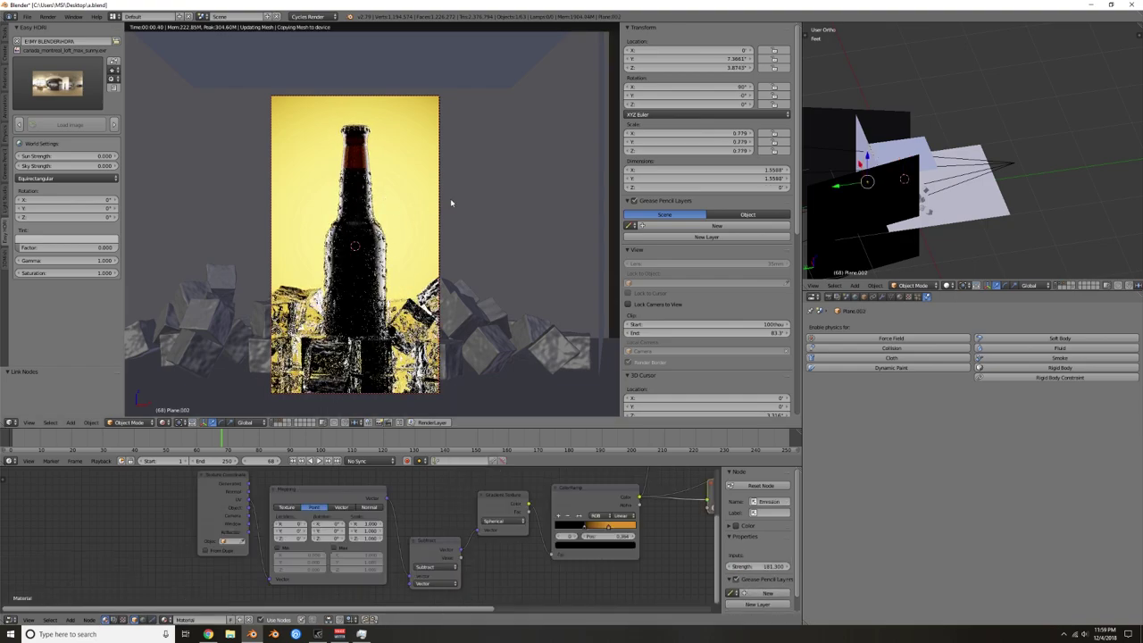
key("s")
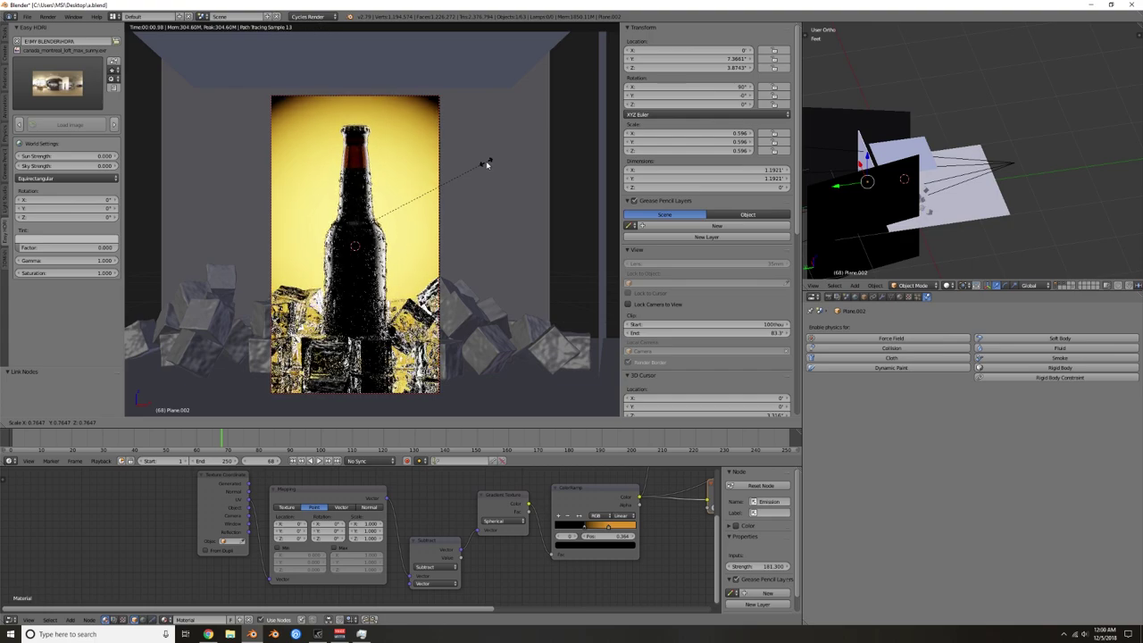
left_click(486, 160)
Step: Set the background plane's ColorRamp interpolation to Ease and its dark stop position to about 0.308
left_click(632, 516)
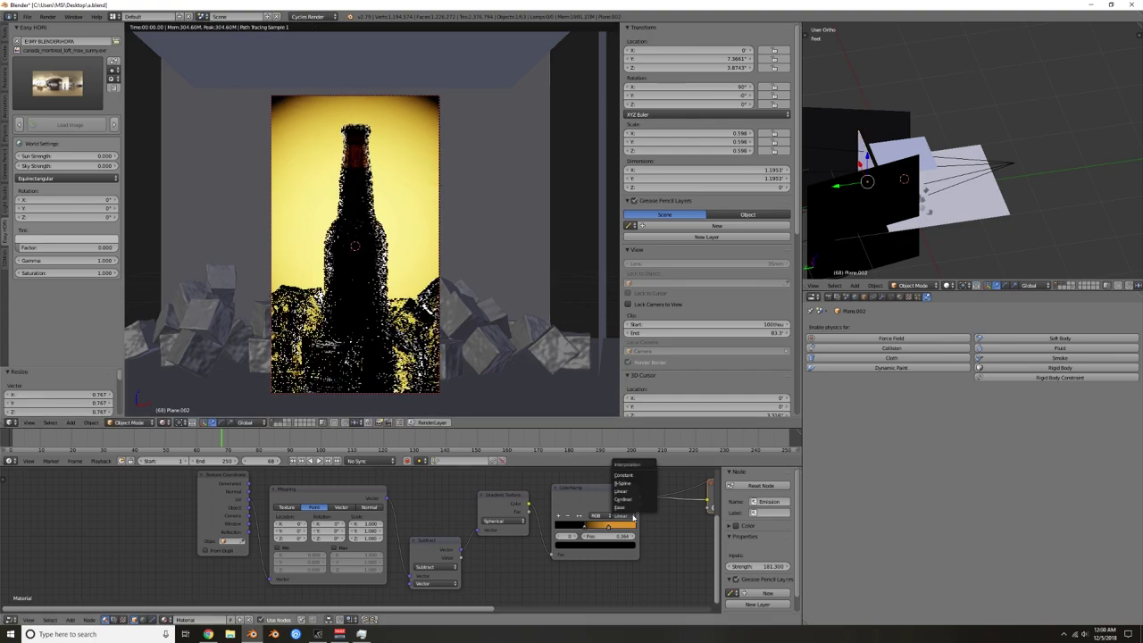
left_click(620, 507)
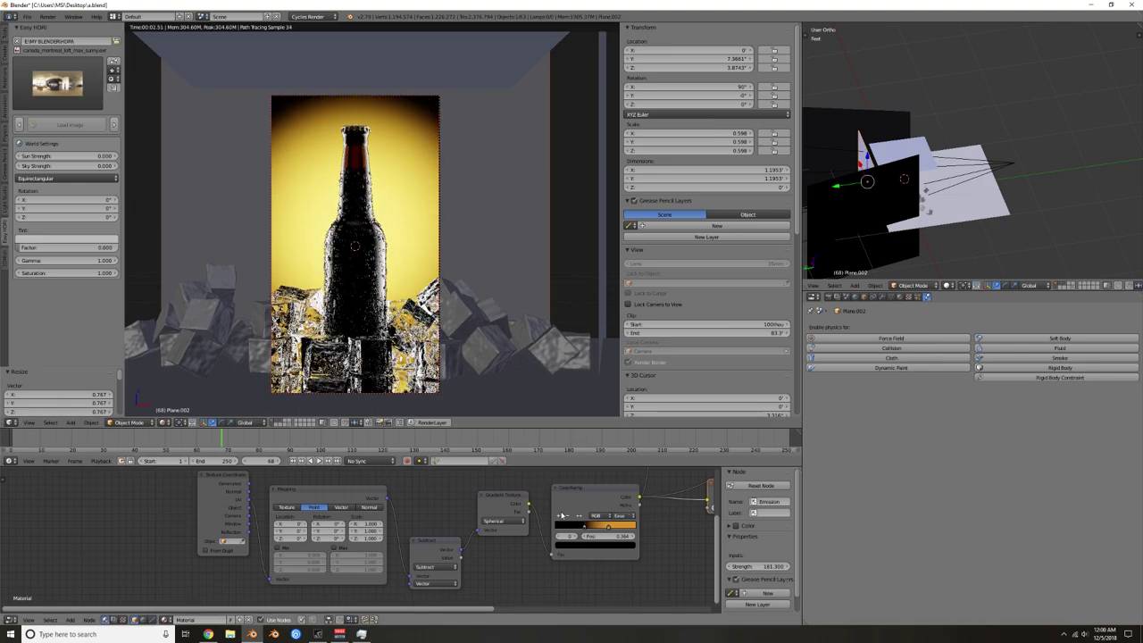
left_click_drag(585, 527, 580, 527)
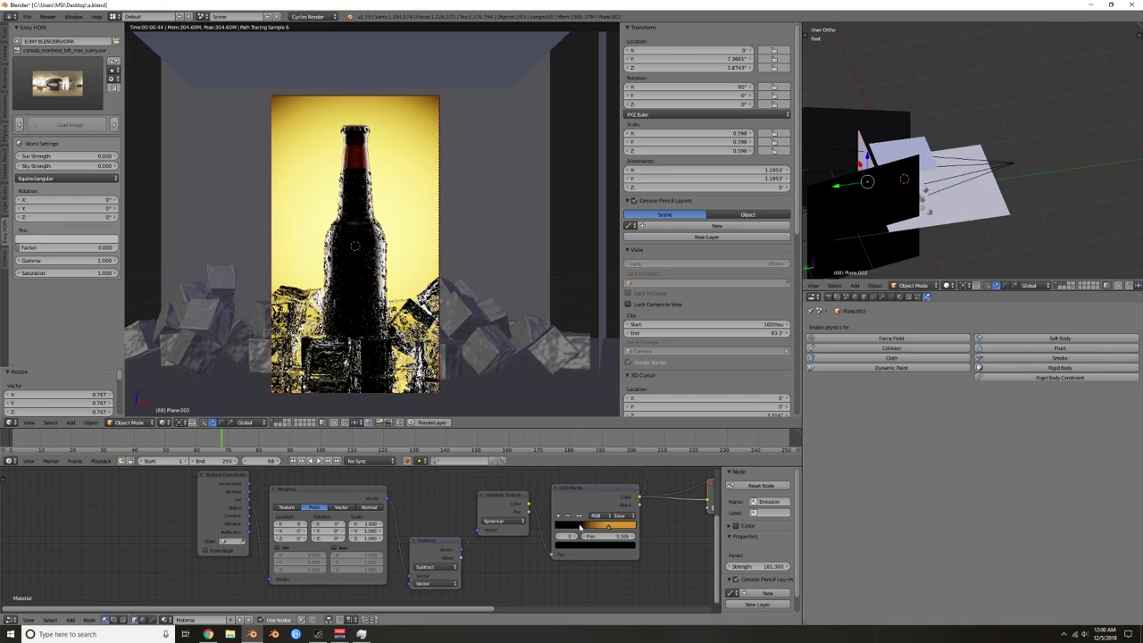
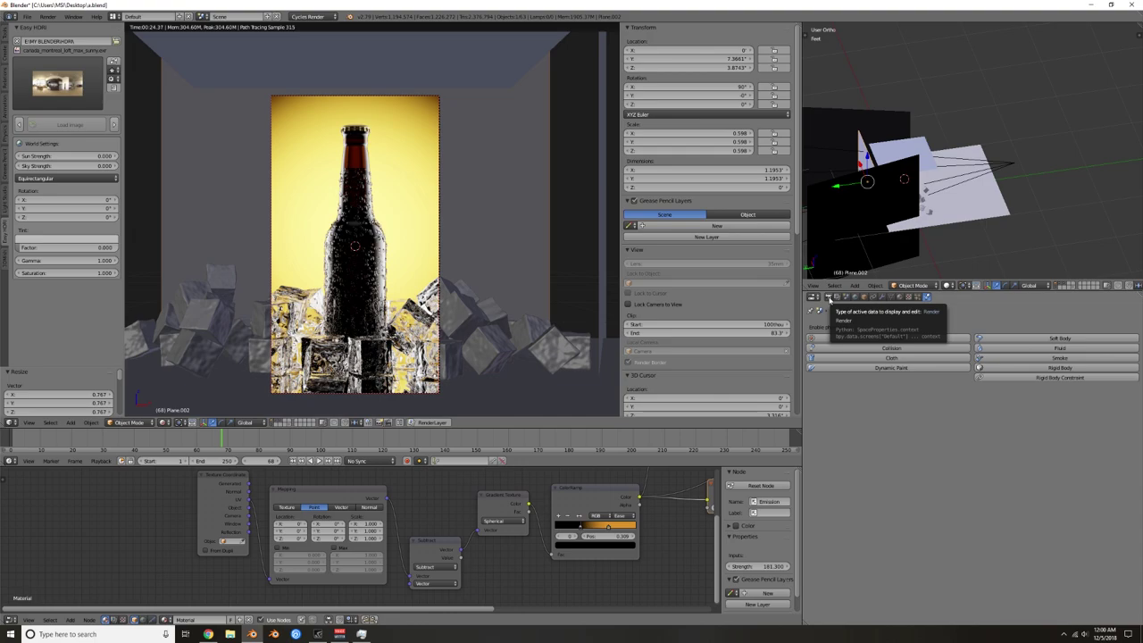
Step: Set the render resolution to 1920 px wide by 1080 px high
left_click(829, 297)
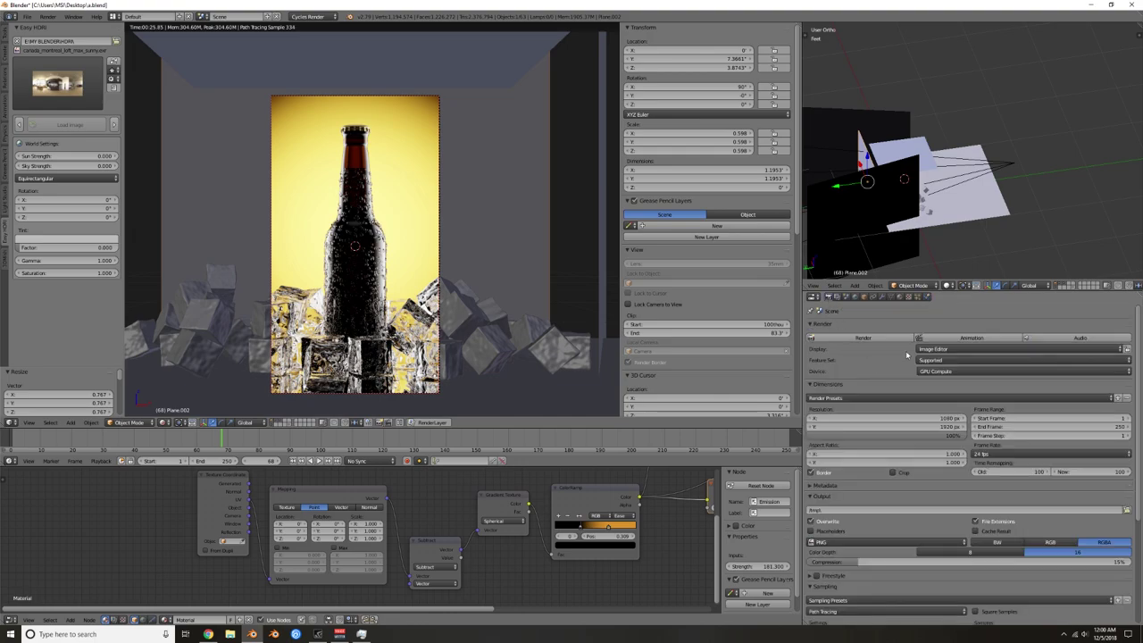
left_click(910, 417)
type("1920")
key("Tab")
type("1080")
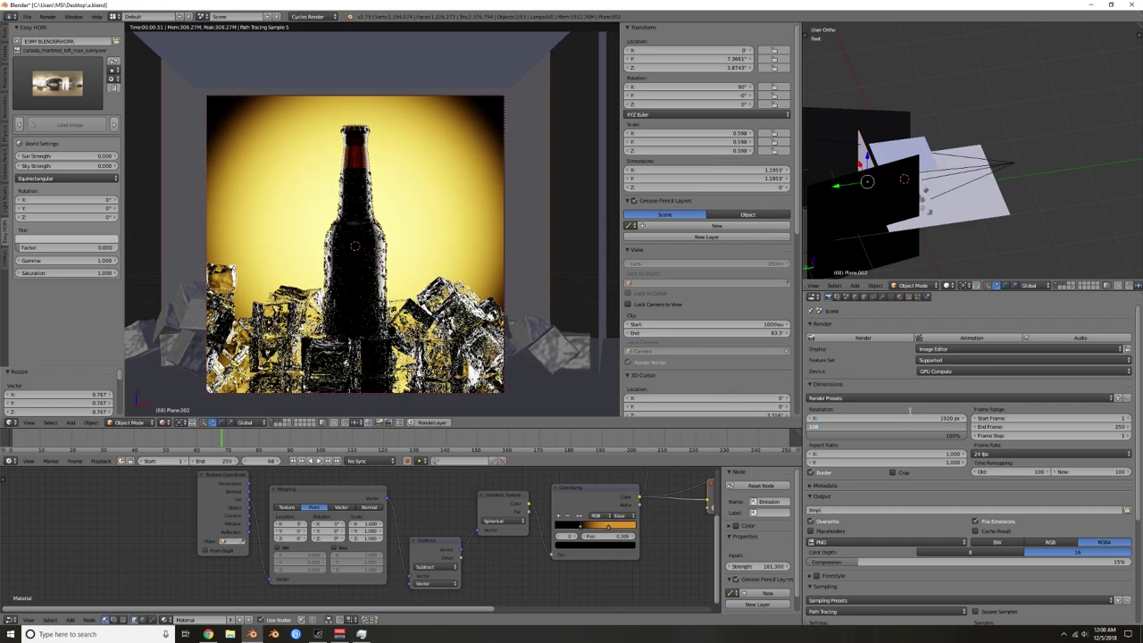
key("Return")
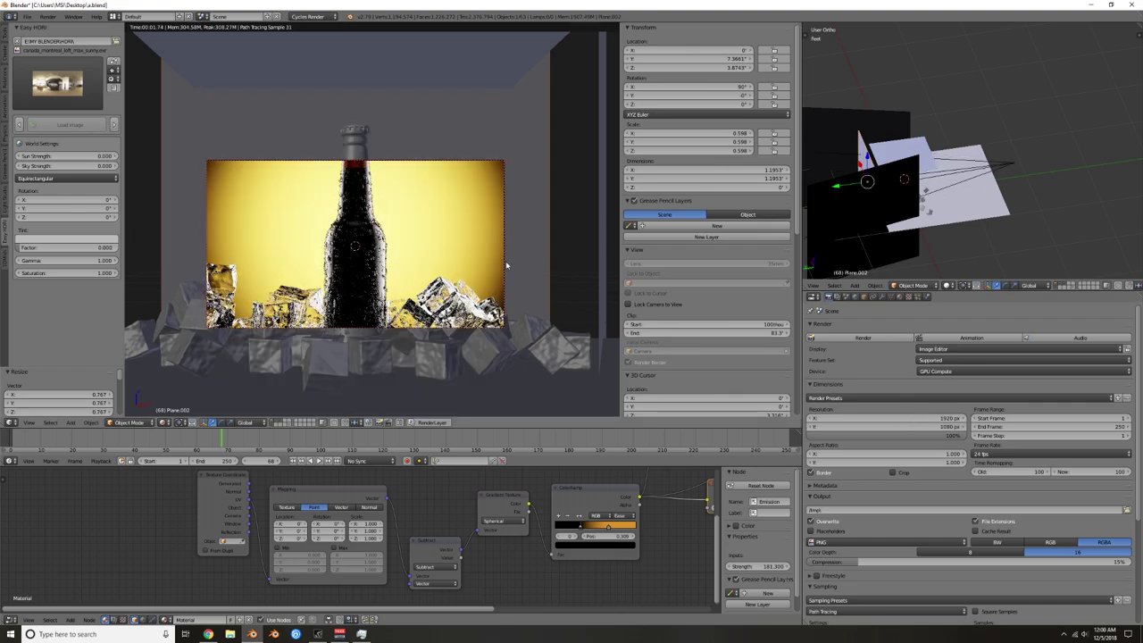
Step: Move the camera about 1.12 feet along the Y axis away from the bottle so the frame shows more of the ice cubes
right_click(504, 266)
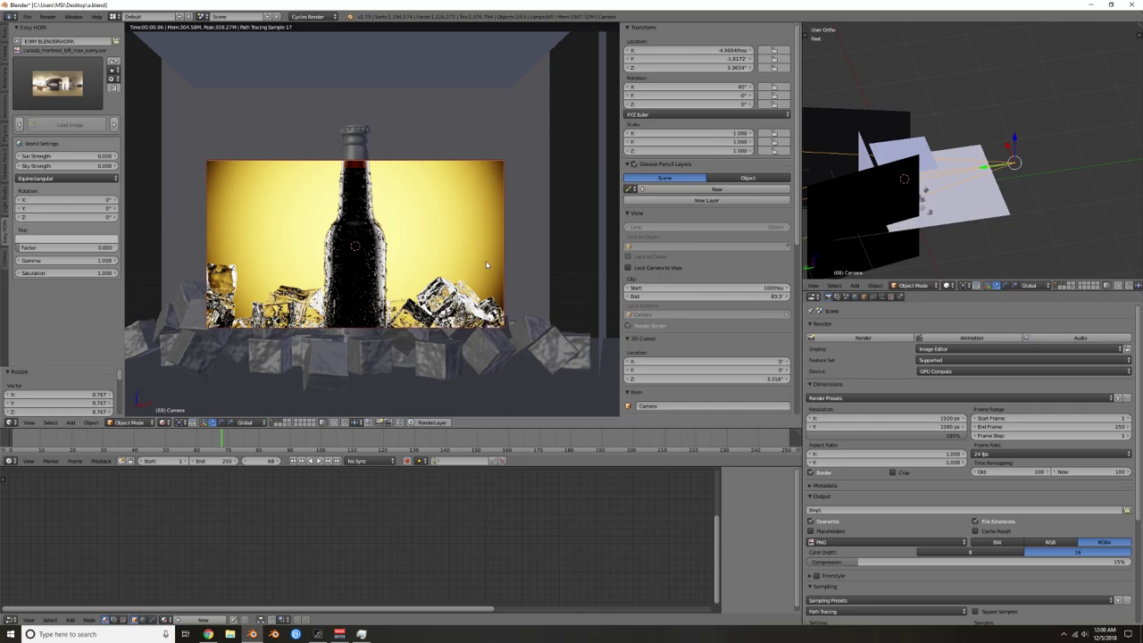
key("g")
key("y")
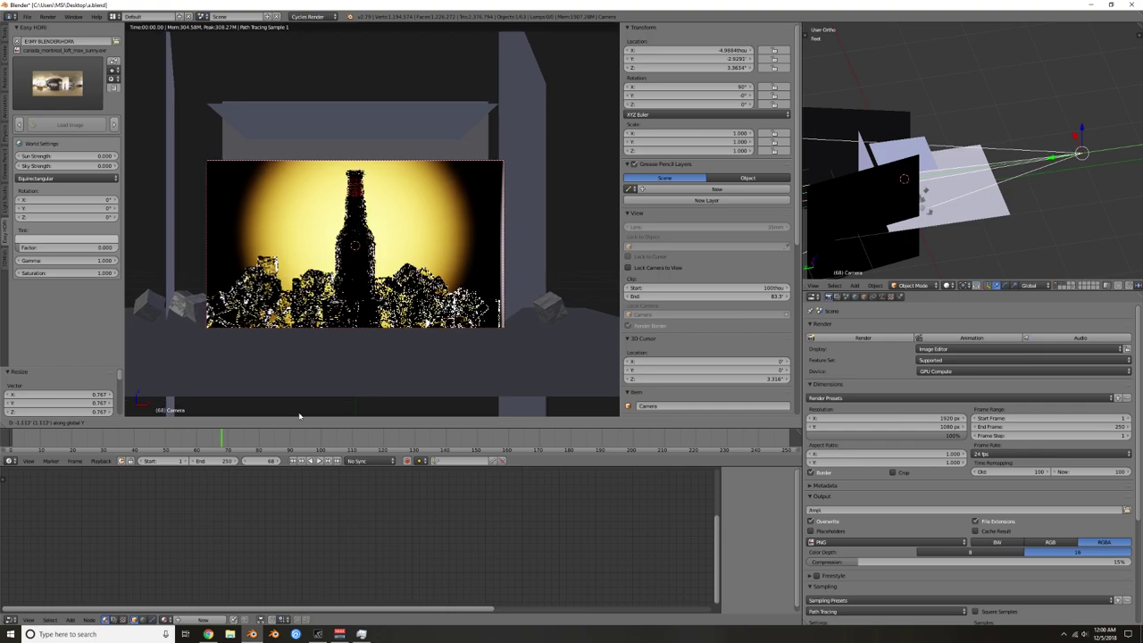
left_click(300, 416)
Step: Scale the glowing background plane up by a factor of about 1.455 so its glow fills the wider frame
right_click(469, 146)
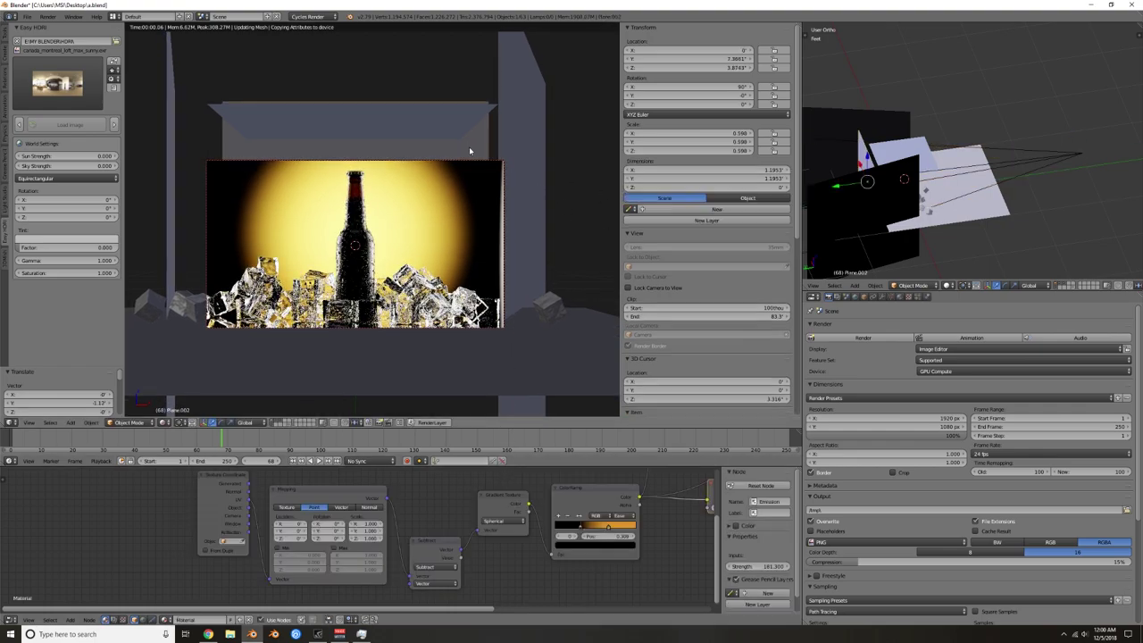
key("s")
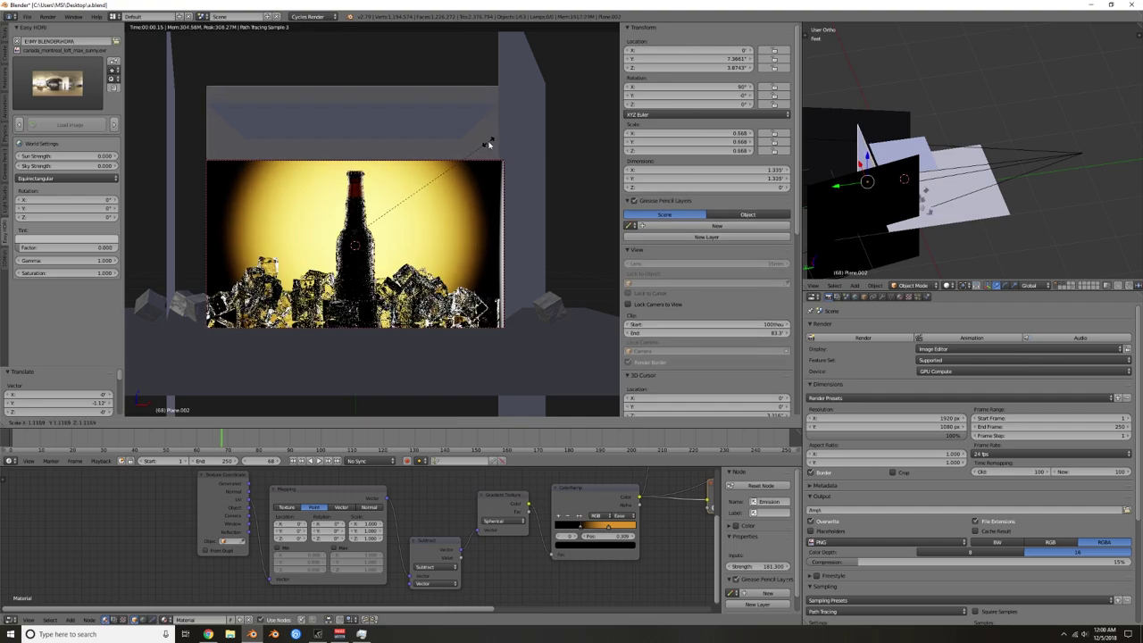
mouse_move(510, 131)
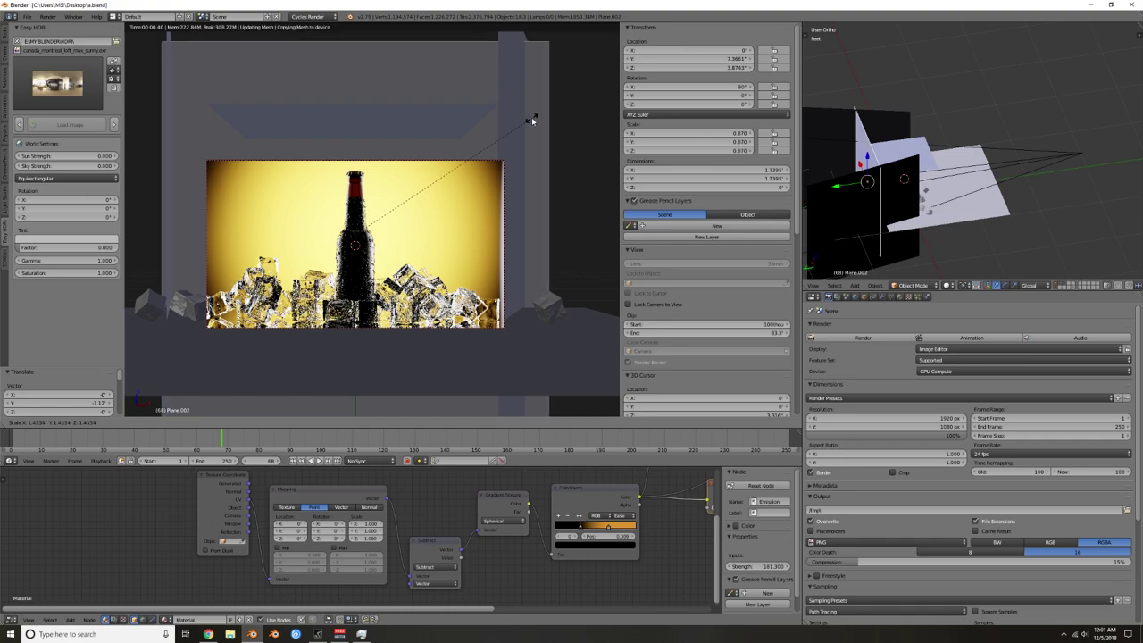
left_click(530, 117)
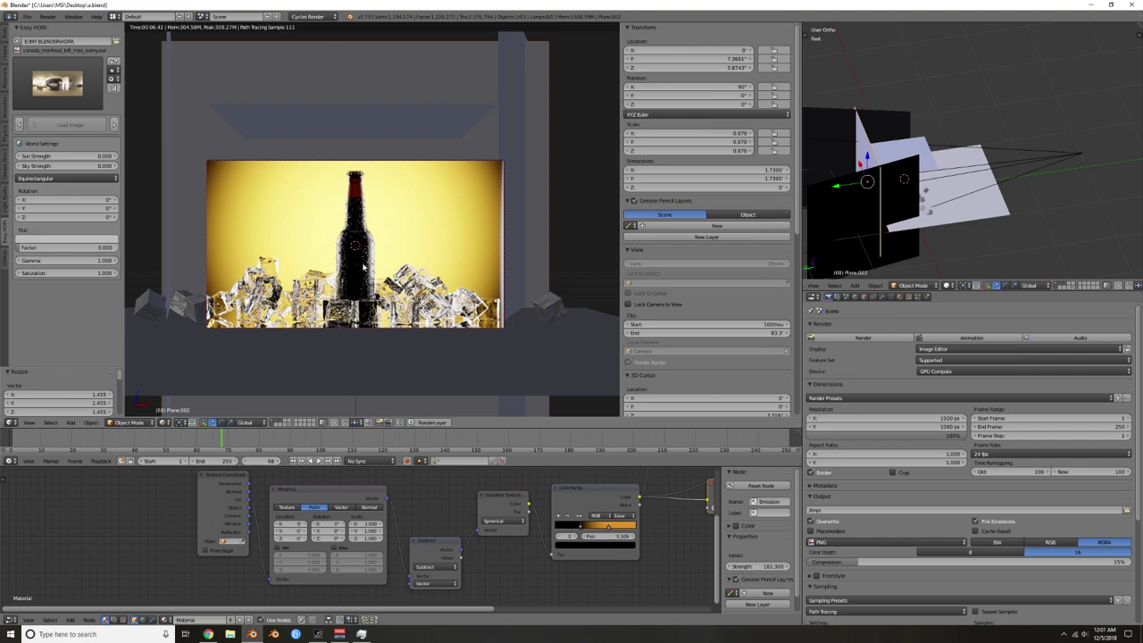
Step: Delete the two topmost ice cubes of the pile to the left of the bottle
right_click(360, 193)
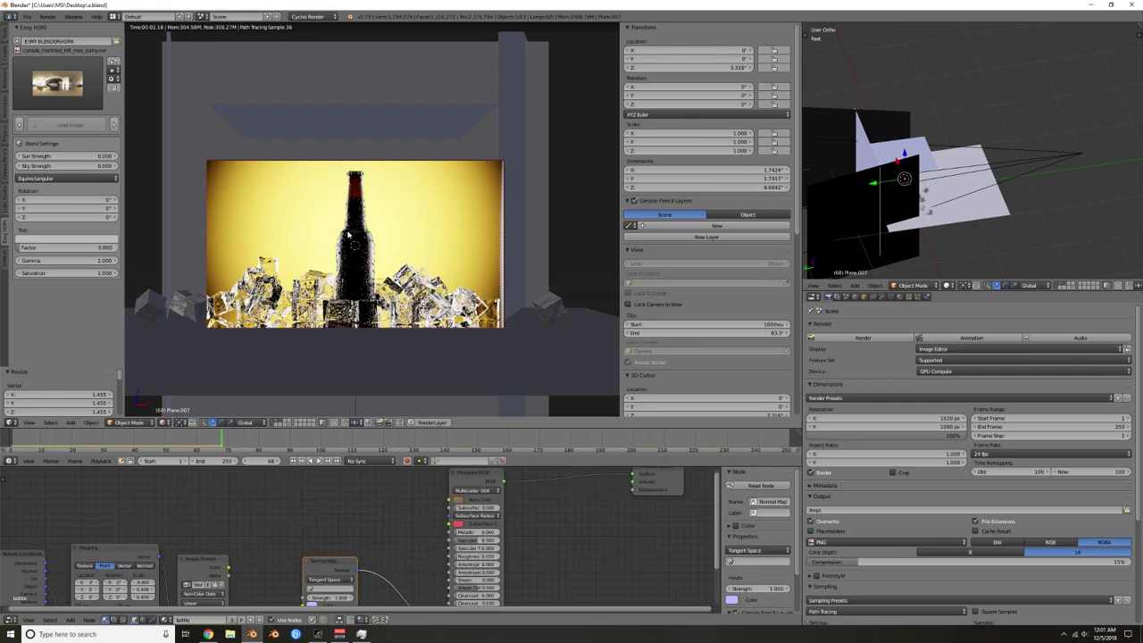
right_click(263, 271)
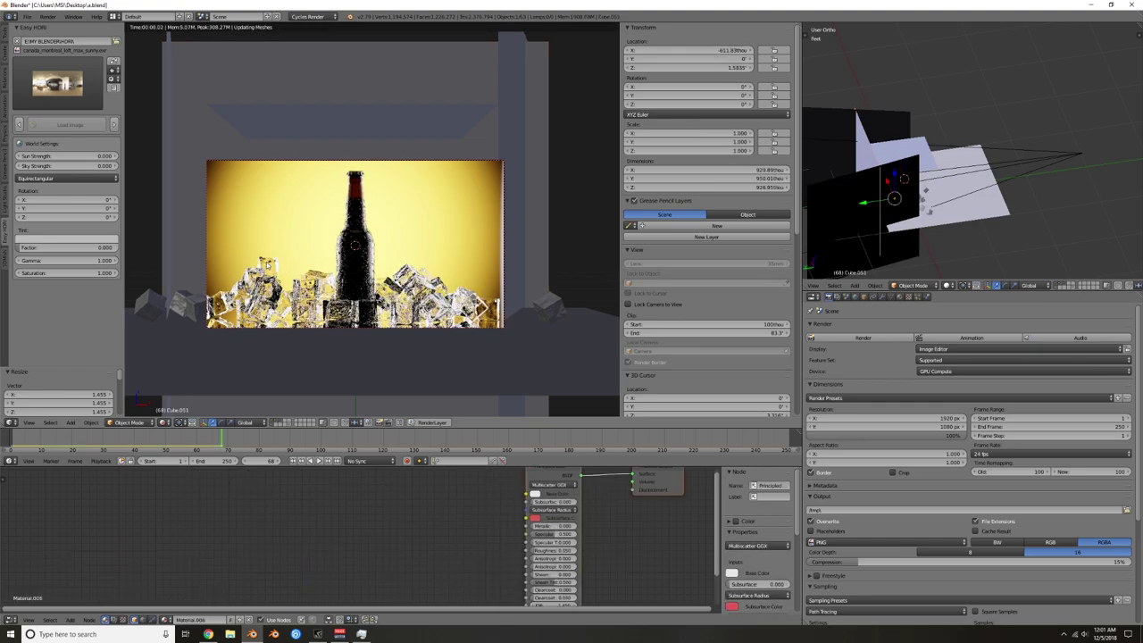
key("x")
left_click(265, 261)
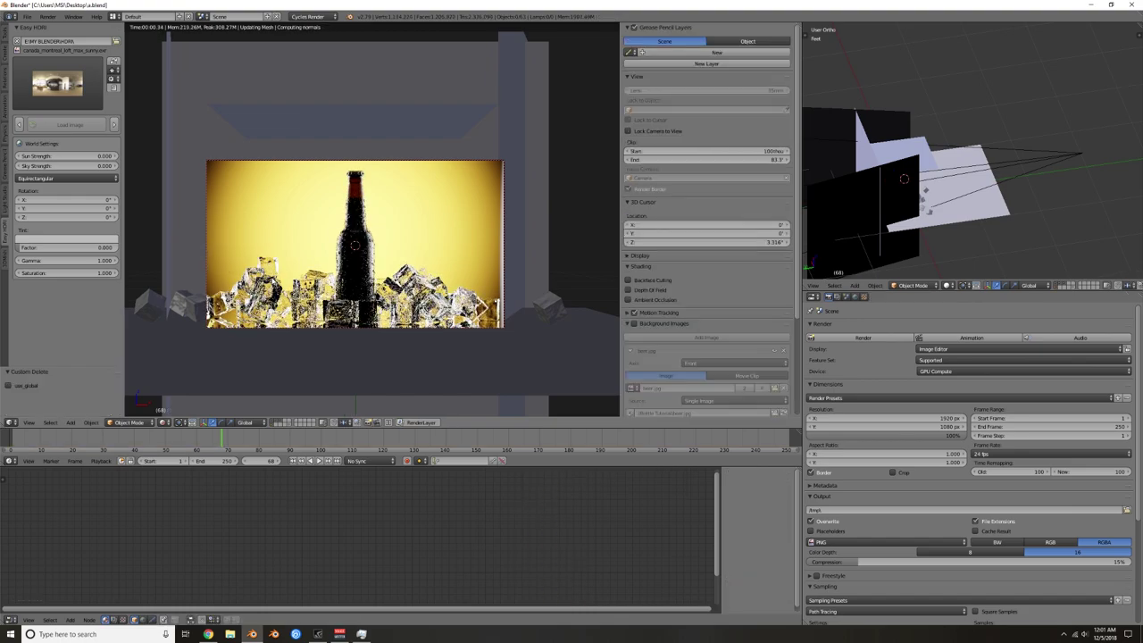
right_click(259, 268)
key("x")
left_click(258, 265)
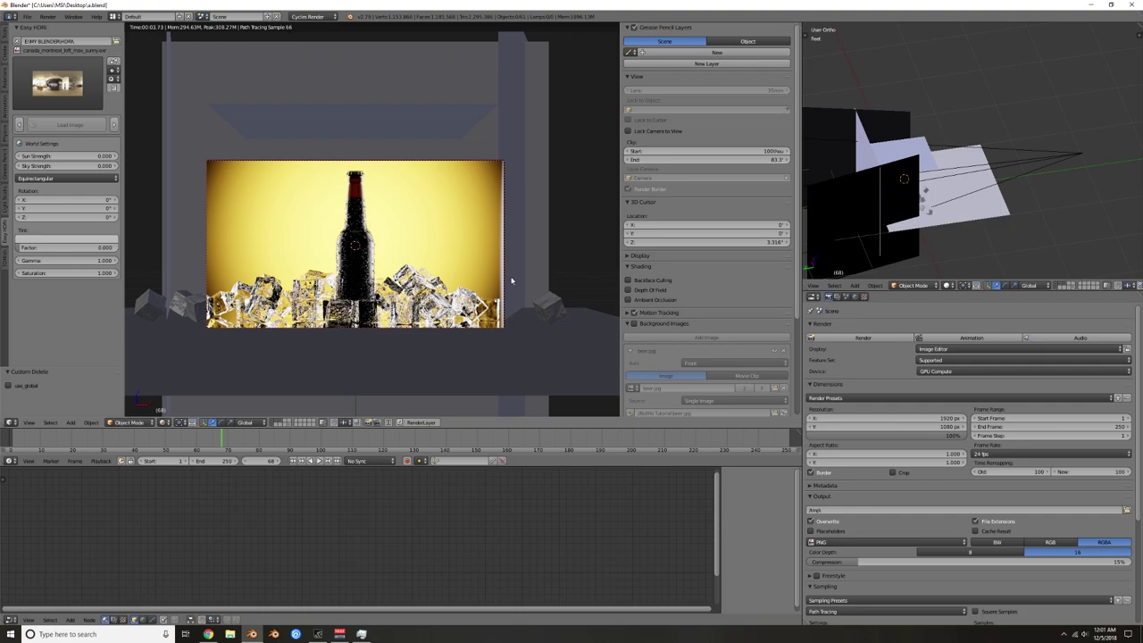
Step: Scale the glowing background plane up slightly by a factor of about 1.016
right_click(424, 218)
key("s")
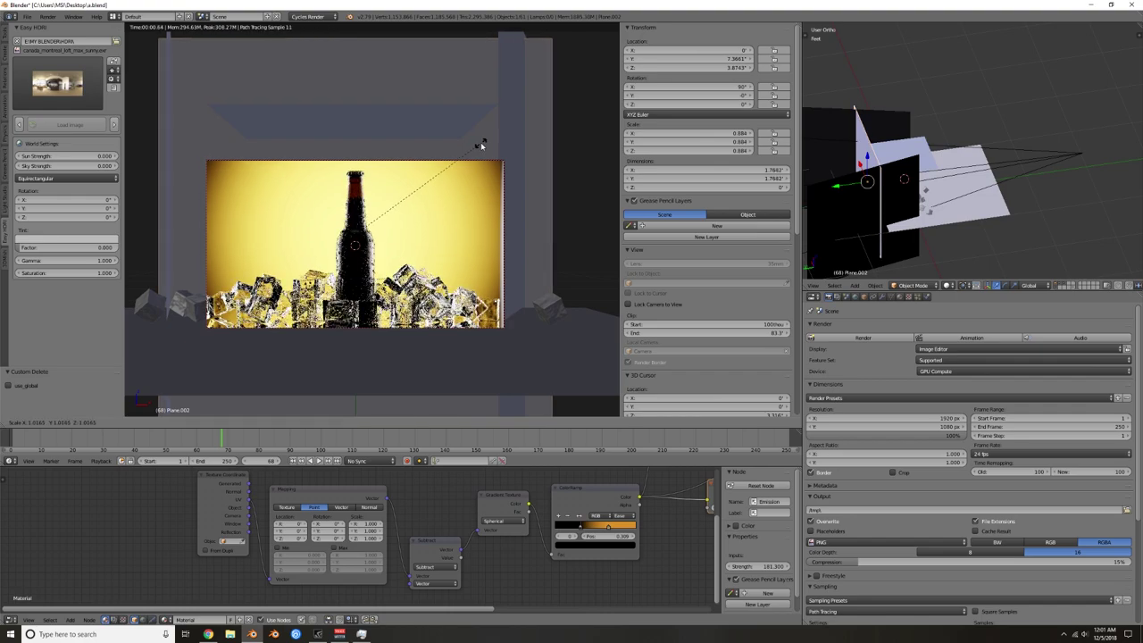
left_click(479, 145)
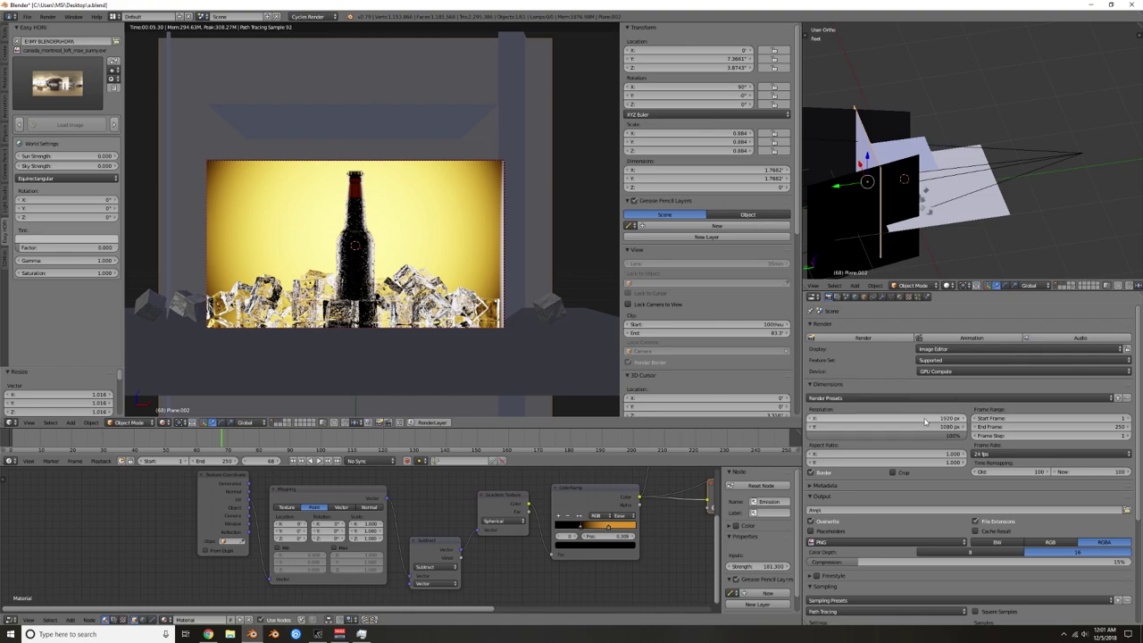
scroll(940, 455, "down", 3)
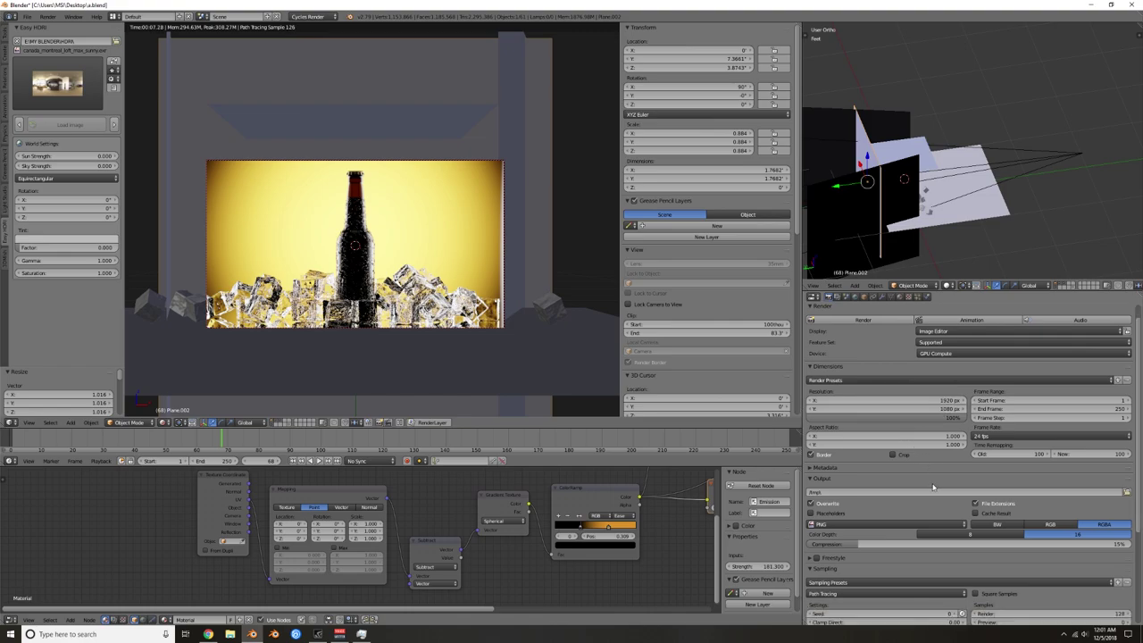
scroll(961, 438, "down", 2)
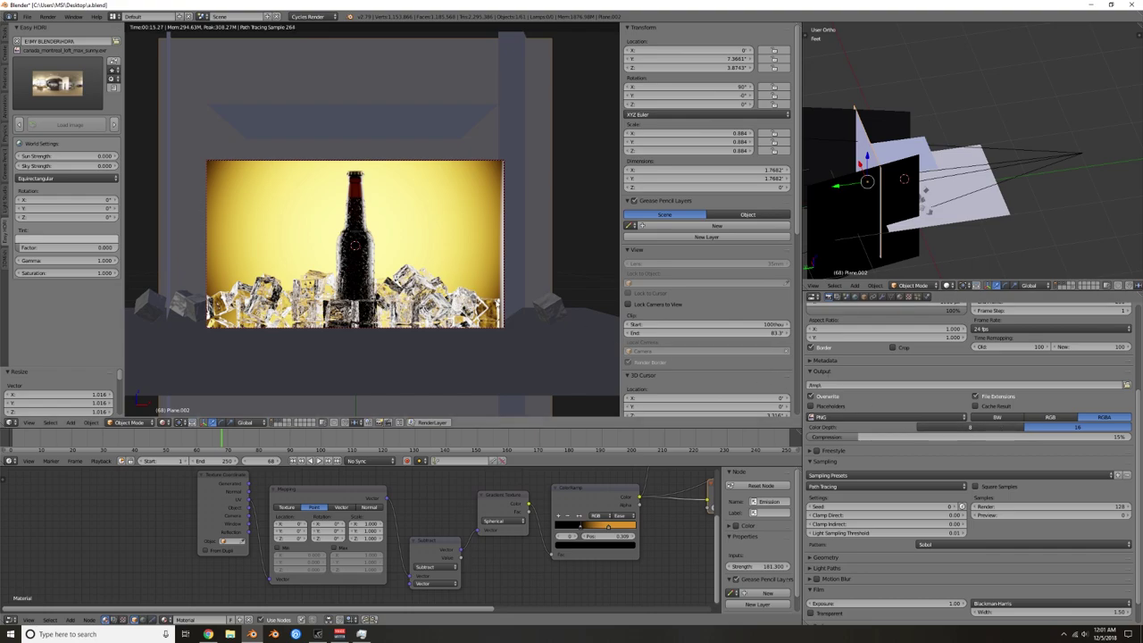
scroll(882, 464, "down", 1)
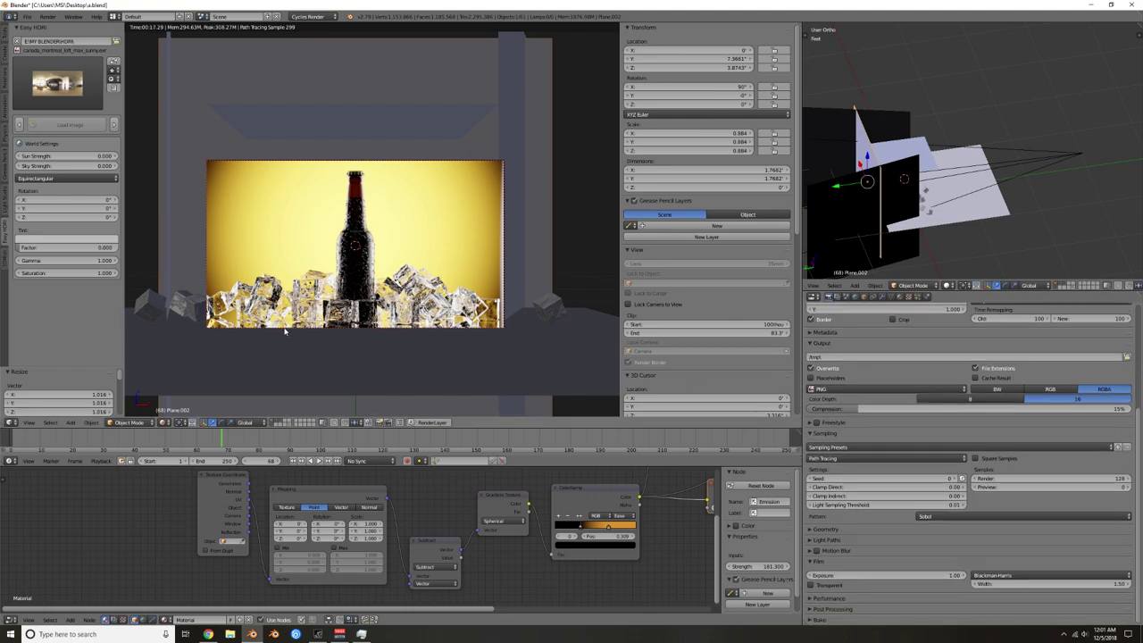
Step: Try darker base colours on the floor plane's Principled BSDF material and bring the colour back to white
right_click(243, 323)
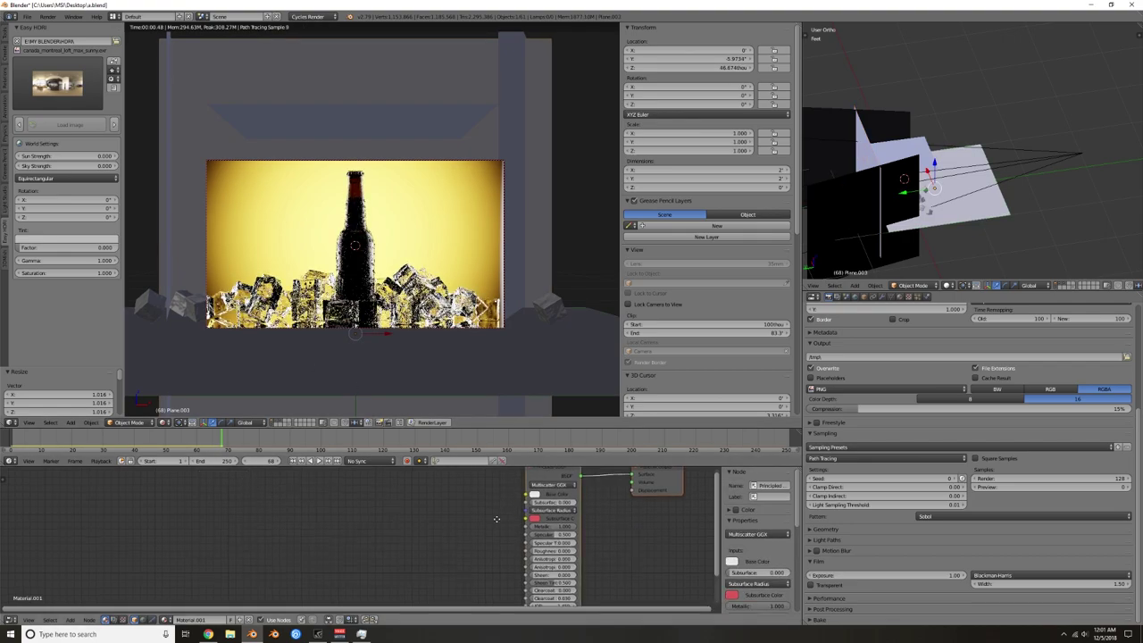
scroll(469, 596, "up", 1)
middle_click_drag(483, 590, 453, 552)
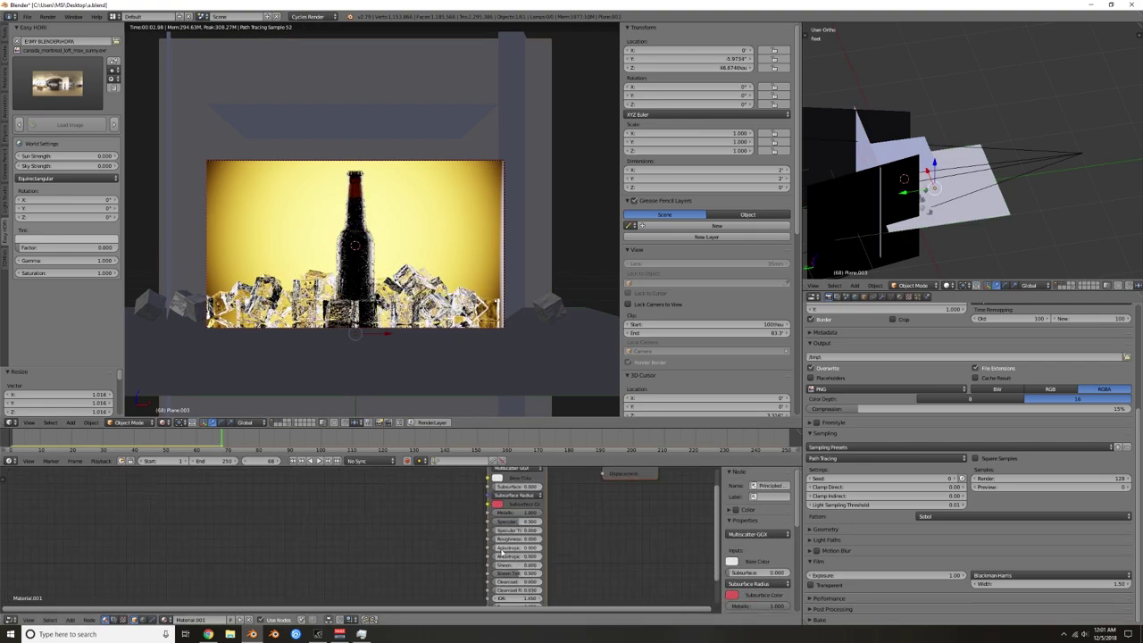
left_click(497, 478)
left_click(561, 418)
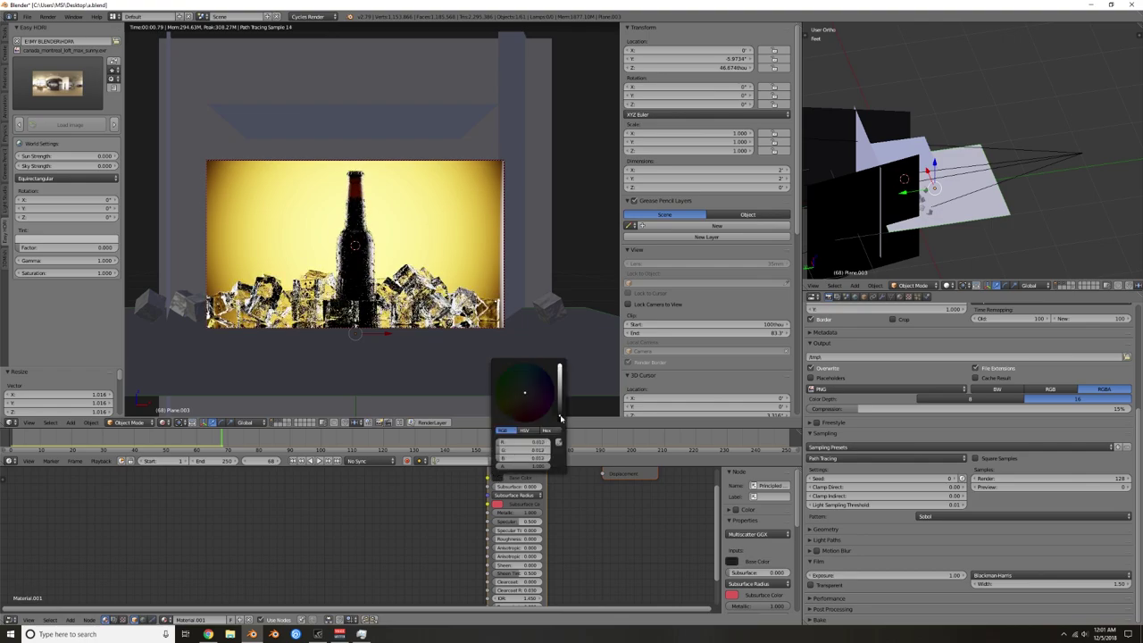
left_click_drag(561, 419, 560, 396)
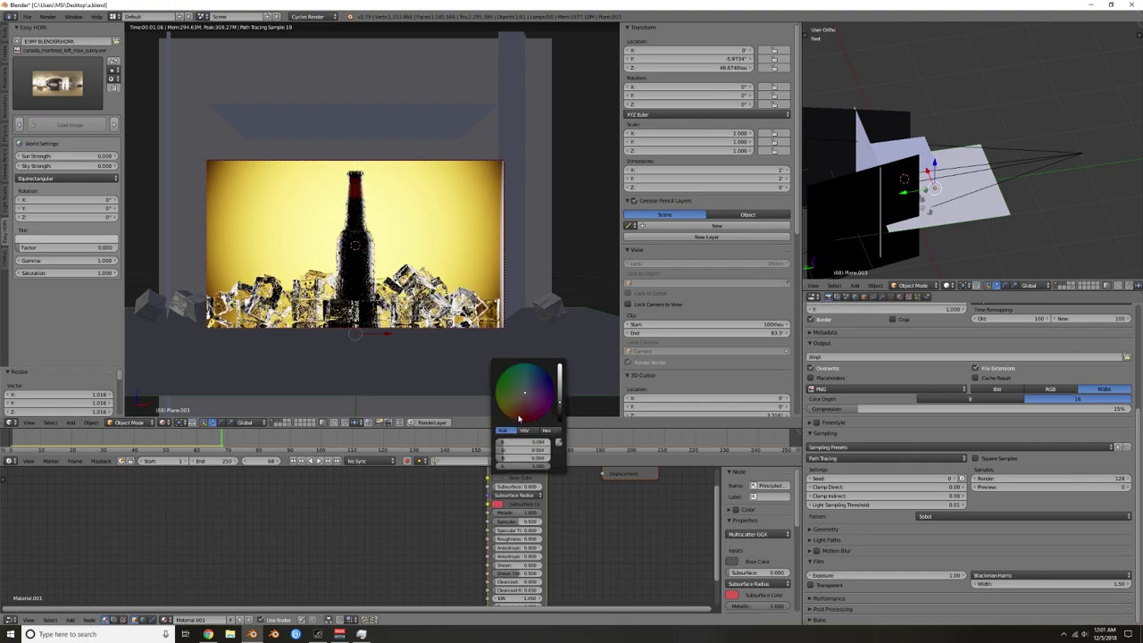
left_click_drag(560, 380, 560, 363)
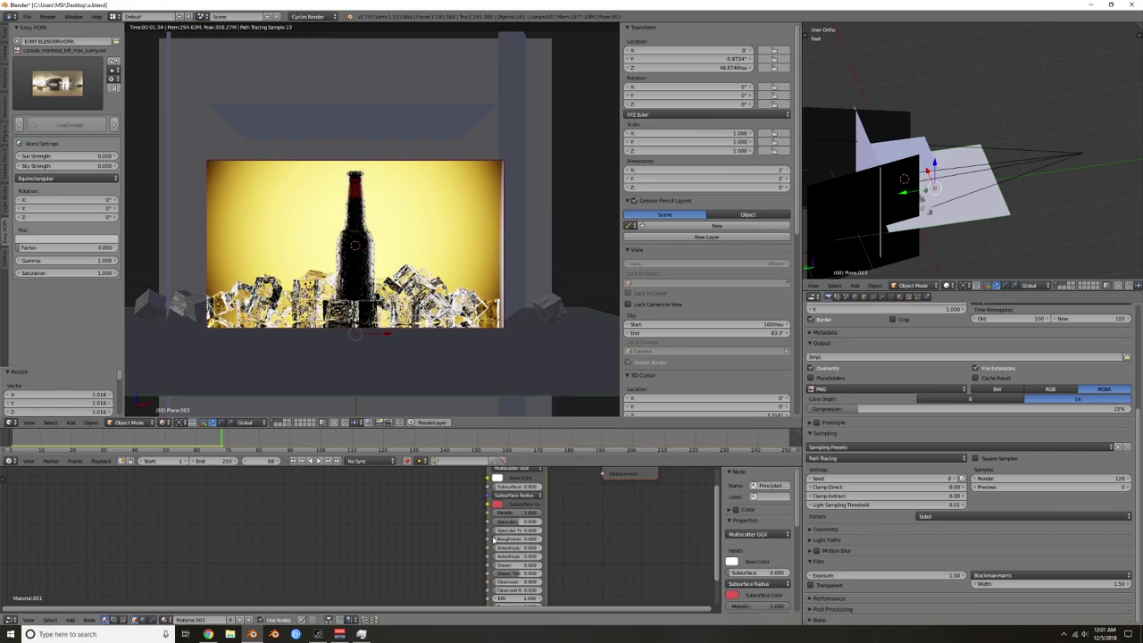
Step: Try the floor plane's material with Metallic at 0 and a darker Principled BSDF base colour
middle_click_drag(585, 518, 581, 530)
left_click_drag(523, 525, 487, 525)
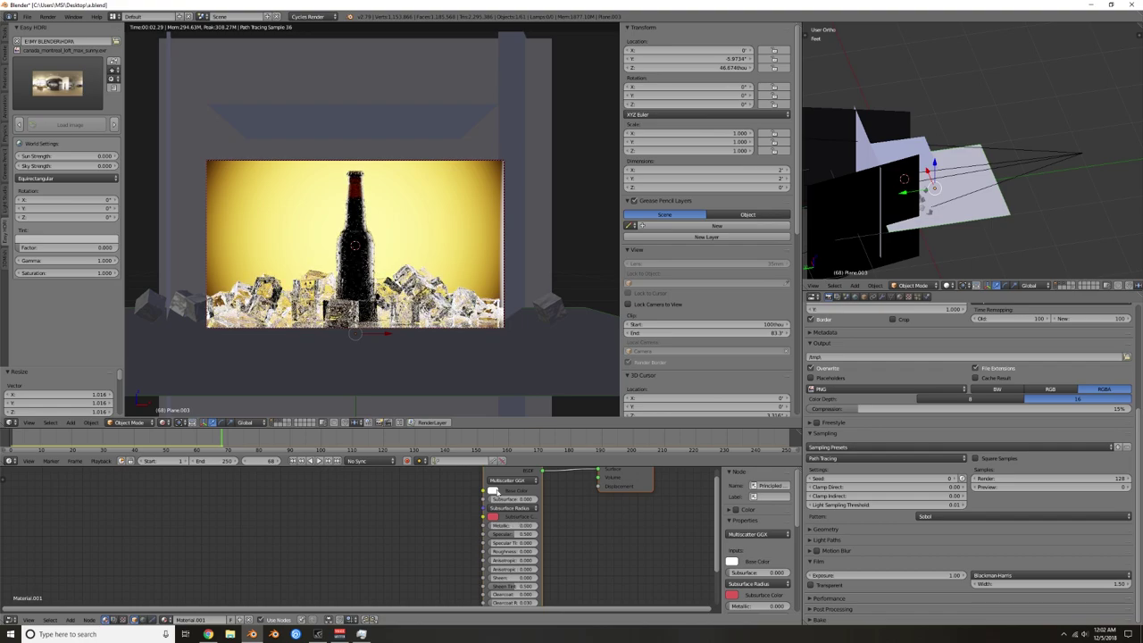
left_click(492, 490)
left_click(556, 420)
left_click_drag(556, 420, 555, 378)
Step: Try a rougher floor finish, and return the floor material to Metallic 1.000 and Roughness 0.000
left_click_drag(495, 552, 497, 552)
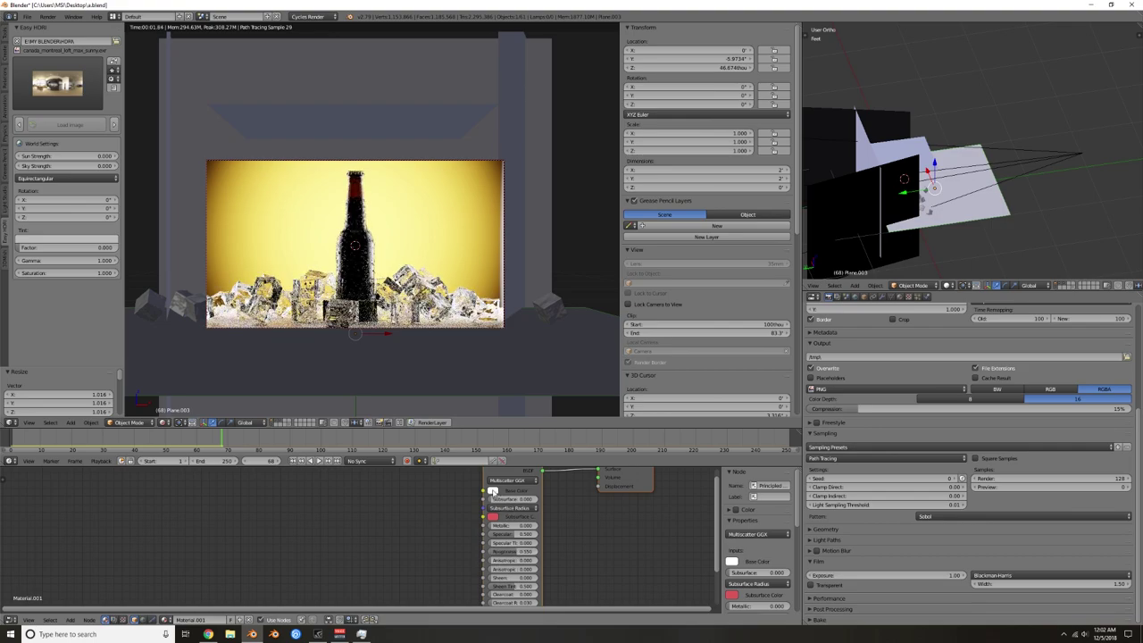
left_click(493, 491)
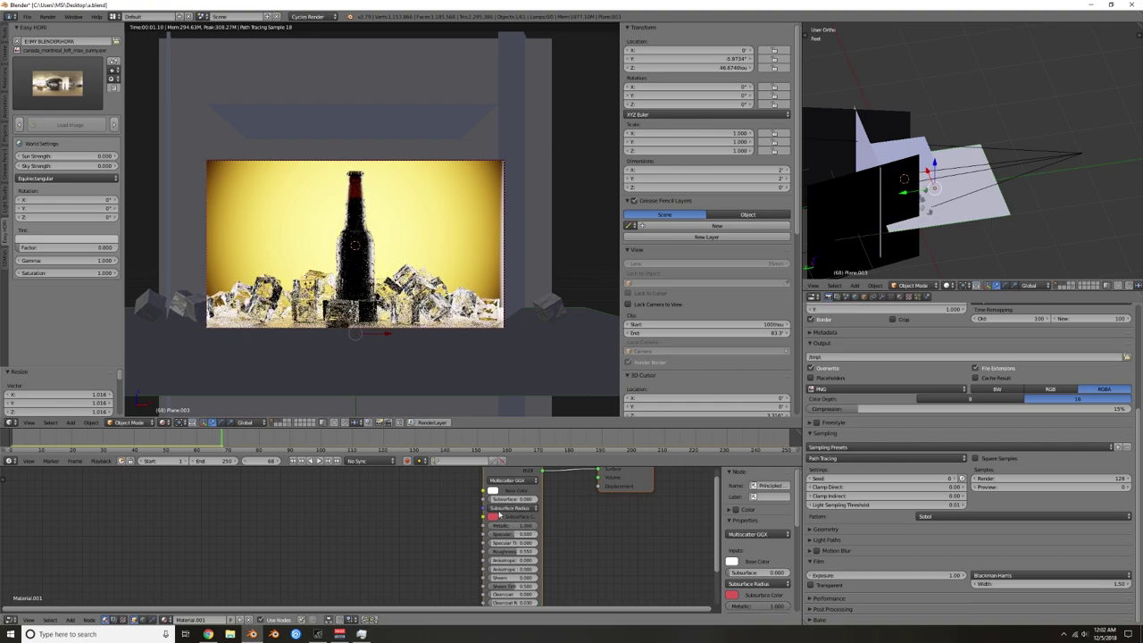
left_click_drag(520, 551, 487, 551)
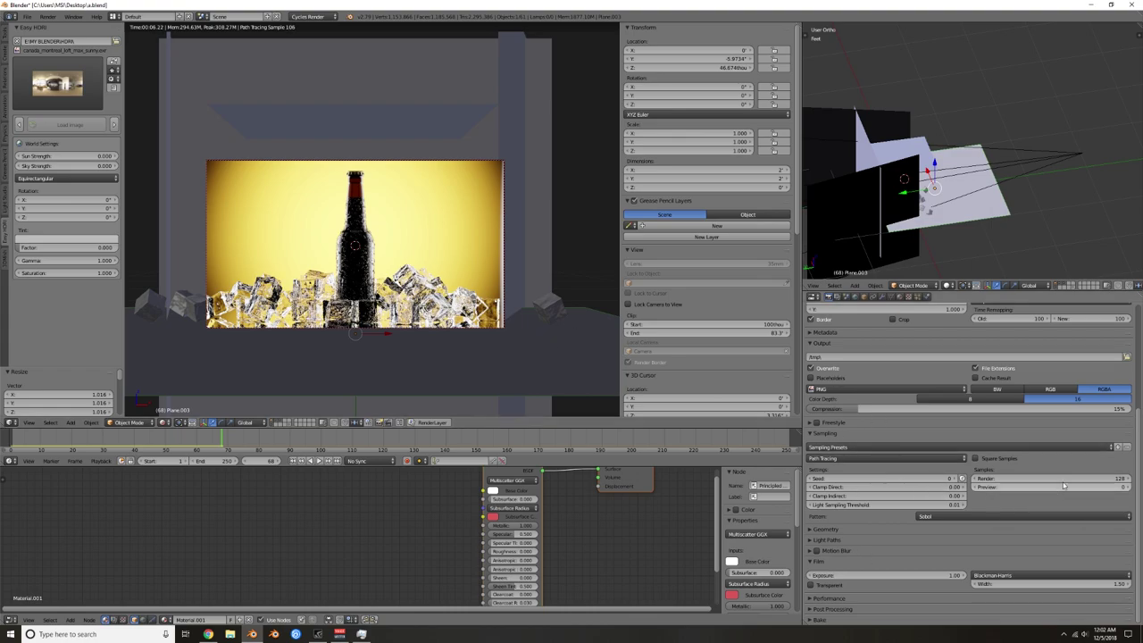
Step: Set the Cycles render samples to 1500
left_click(1053, 478)
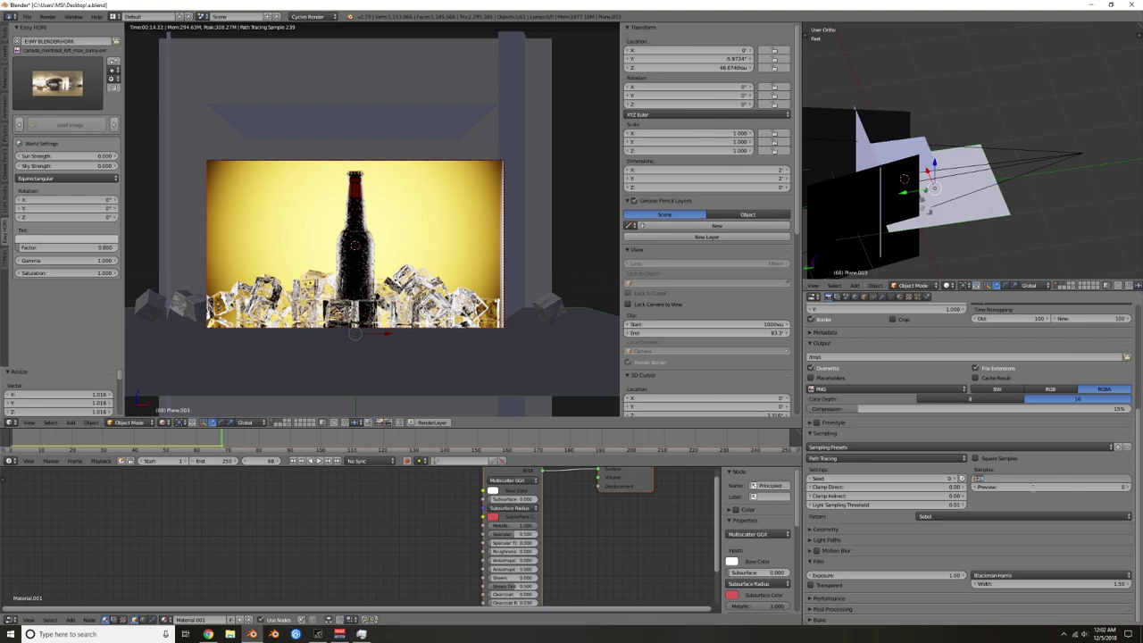
left_click_drag(1003, 479, 961, 477)
key("Return")
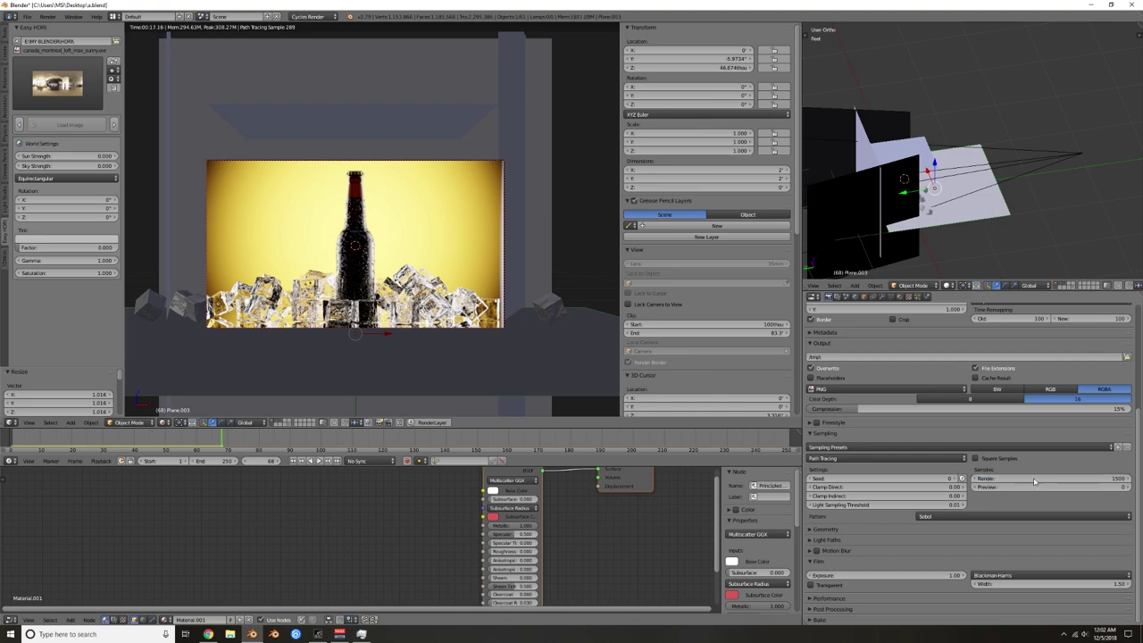
Step: Enable Denoising for the scene's render layer
left_click(844, 297)
left_click(810, 487)
left_click(816, 485)
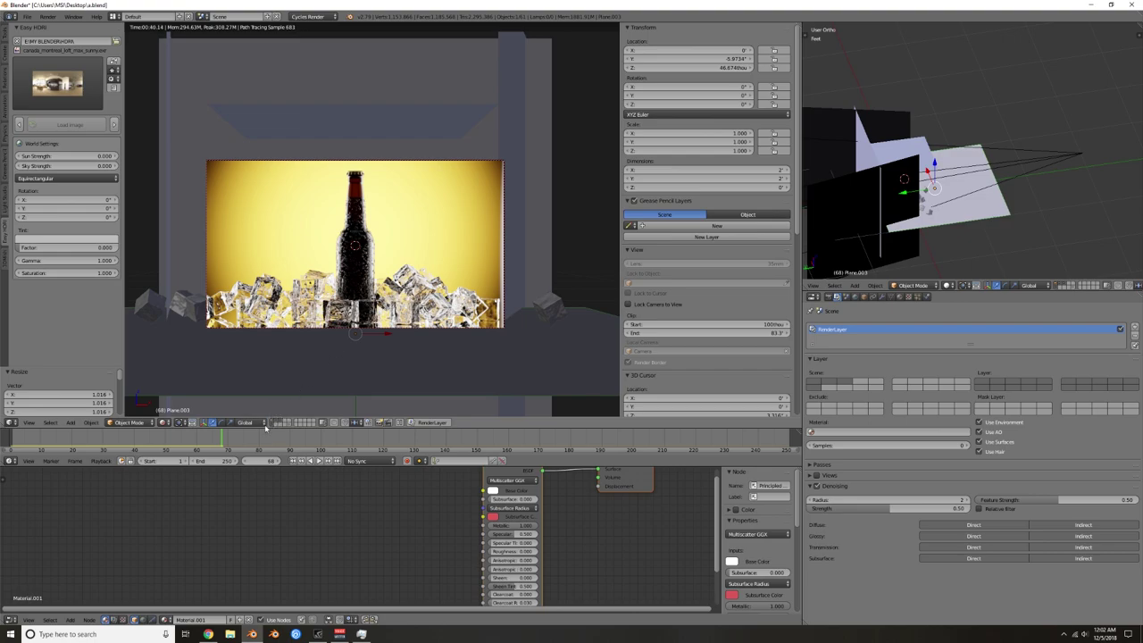
Step: Hide the scene layer holding the ice cubes and show it again
left_click(272, 426, "shift")
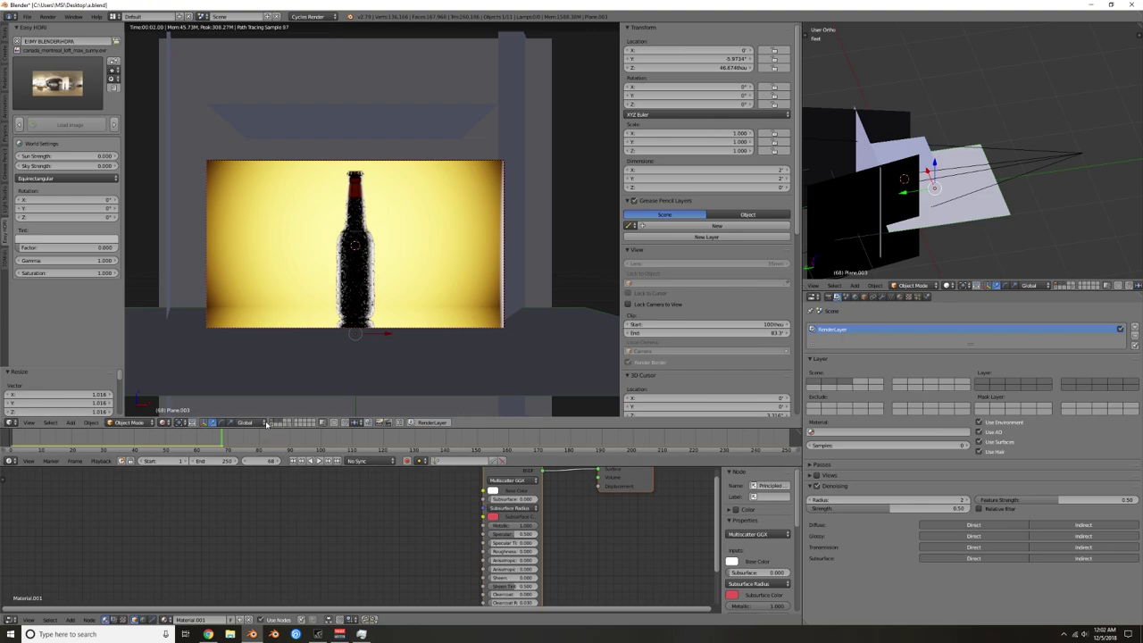
left_click(281, 421, "shift")
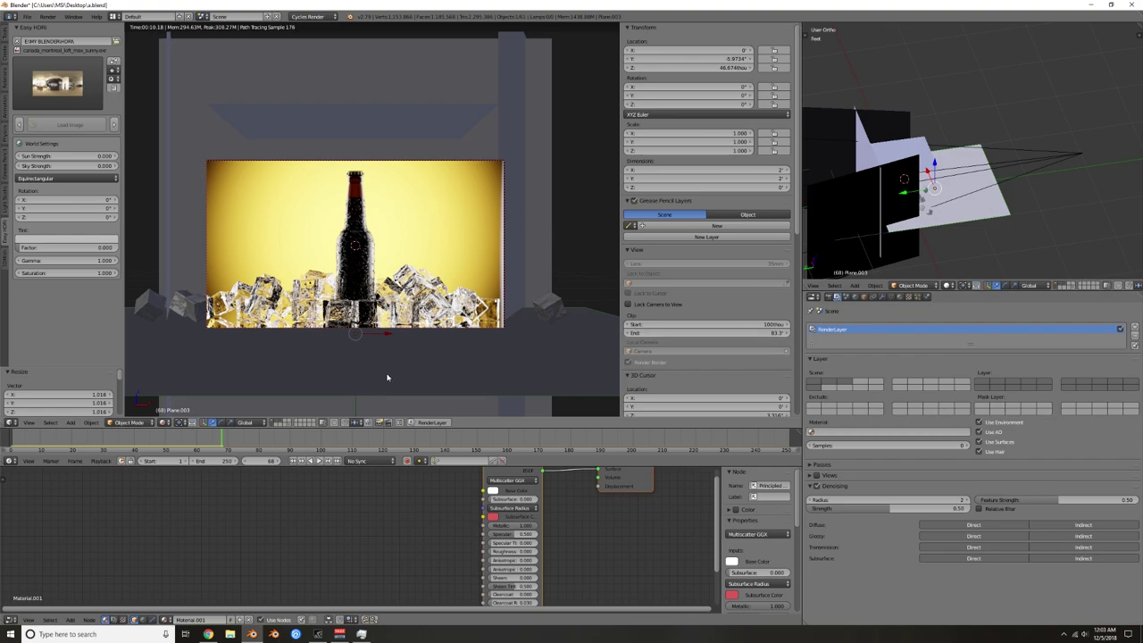
Step: Move the orange stop of the background plane's ColorRamp slightly closer to the dark stop
right_click(449, 195)
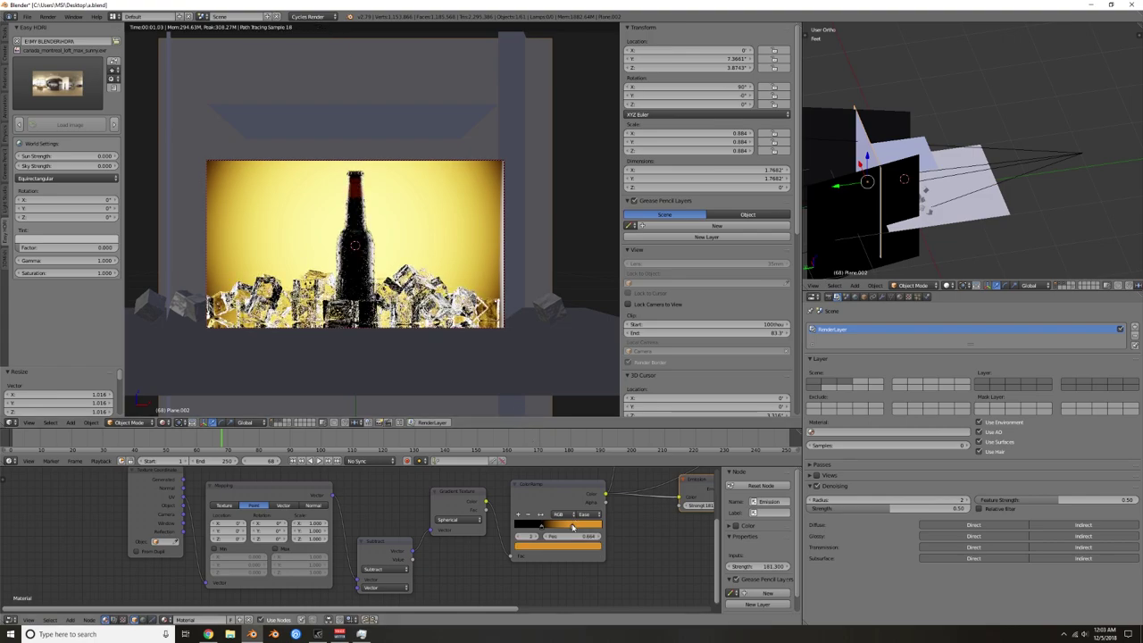
left_click_drag(573, 526, 563, 527)
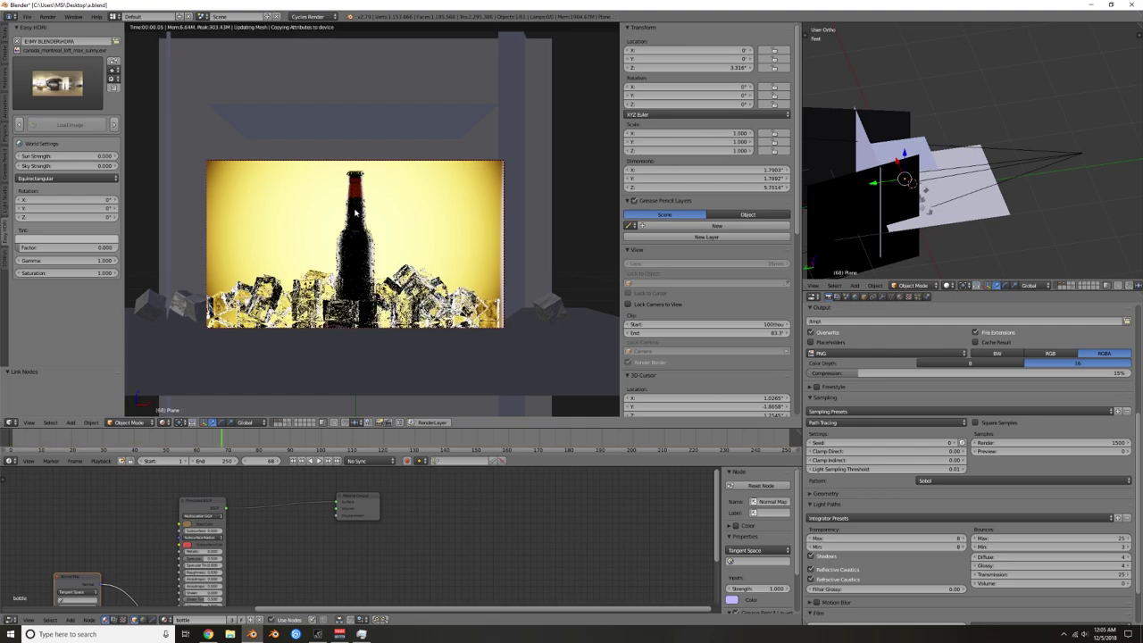
right_click(358, 258)
middle_click_drag(247, 555, 387, 546)
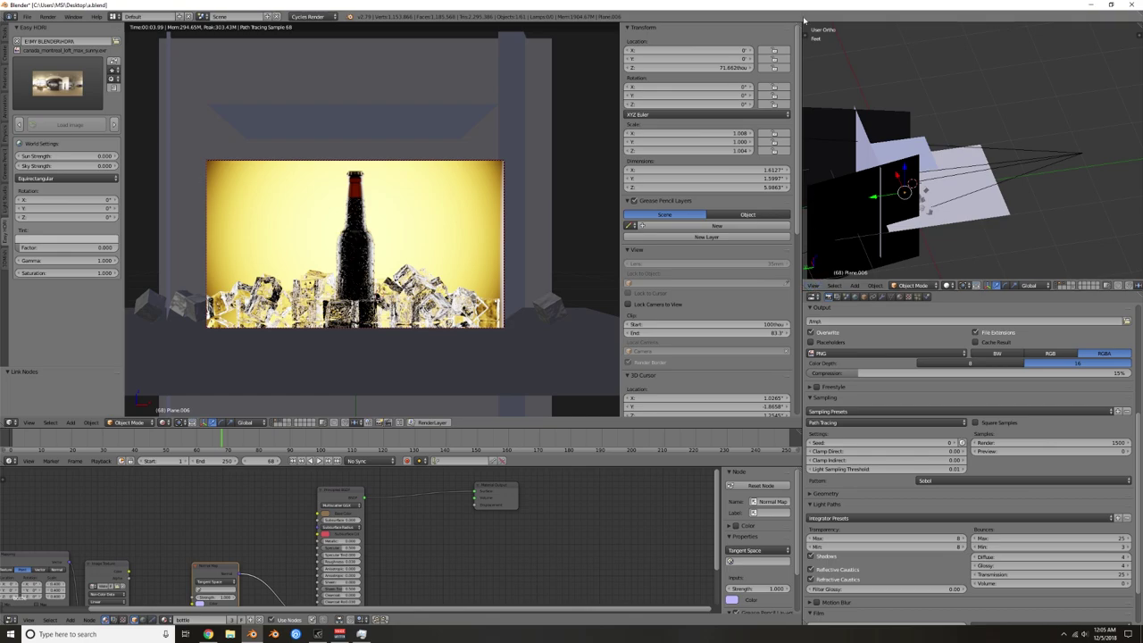
left_click(812, 287)
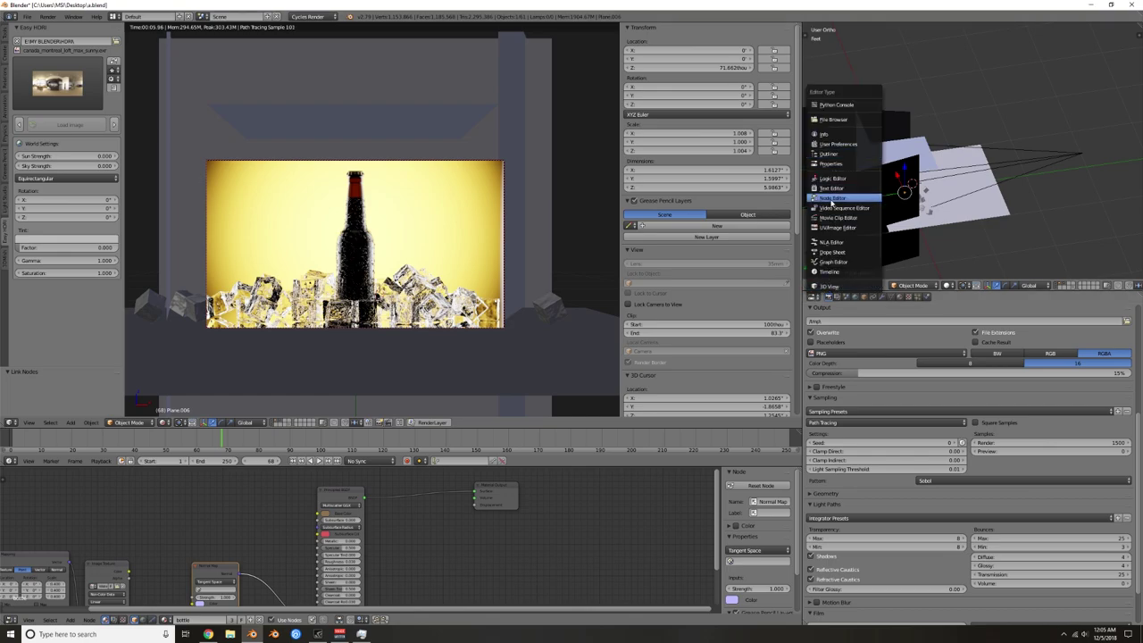
left_click(837, 198)
scroll(857, 465, "down", 2)
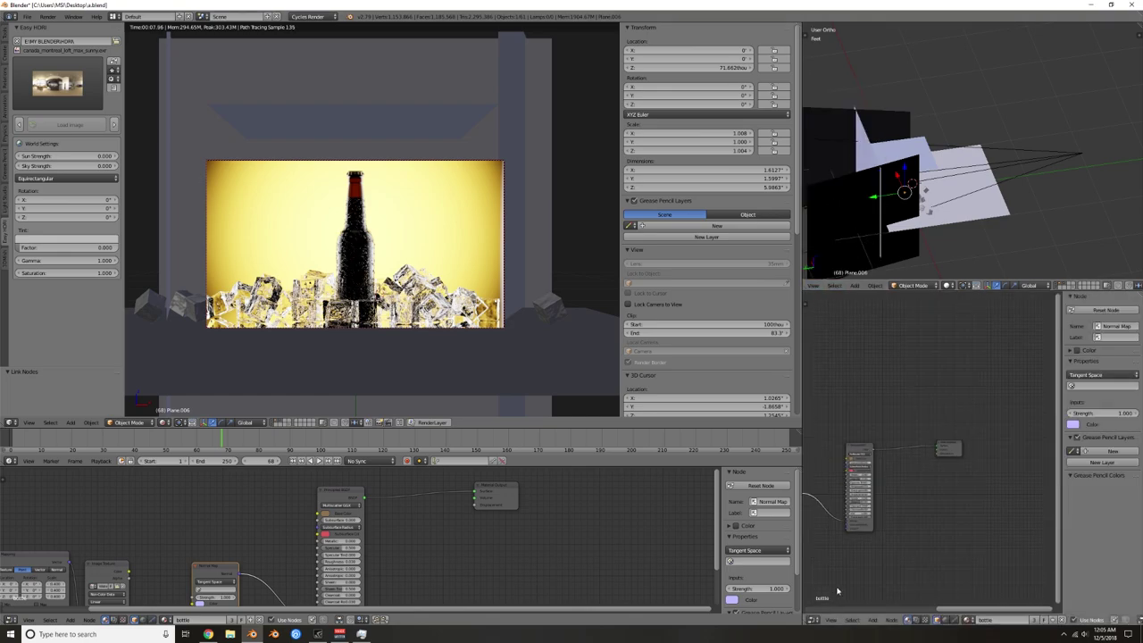
left_click(812, 621)
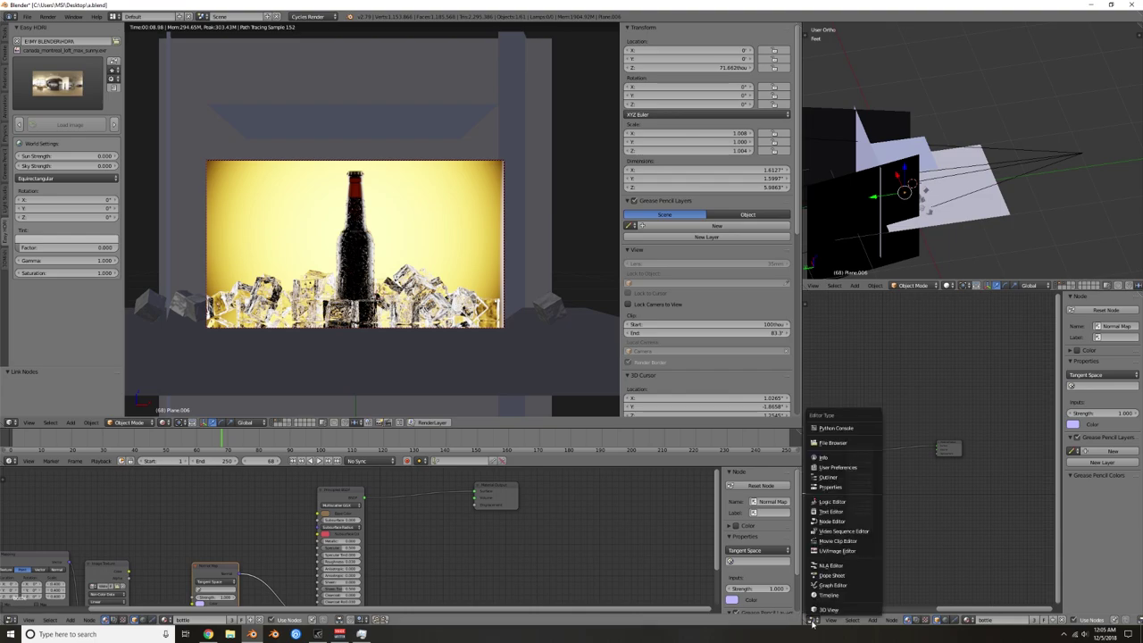
left_click(835, 487)
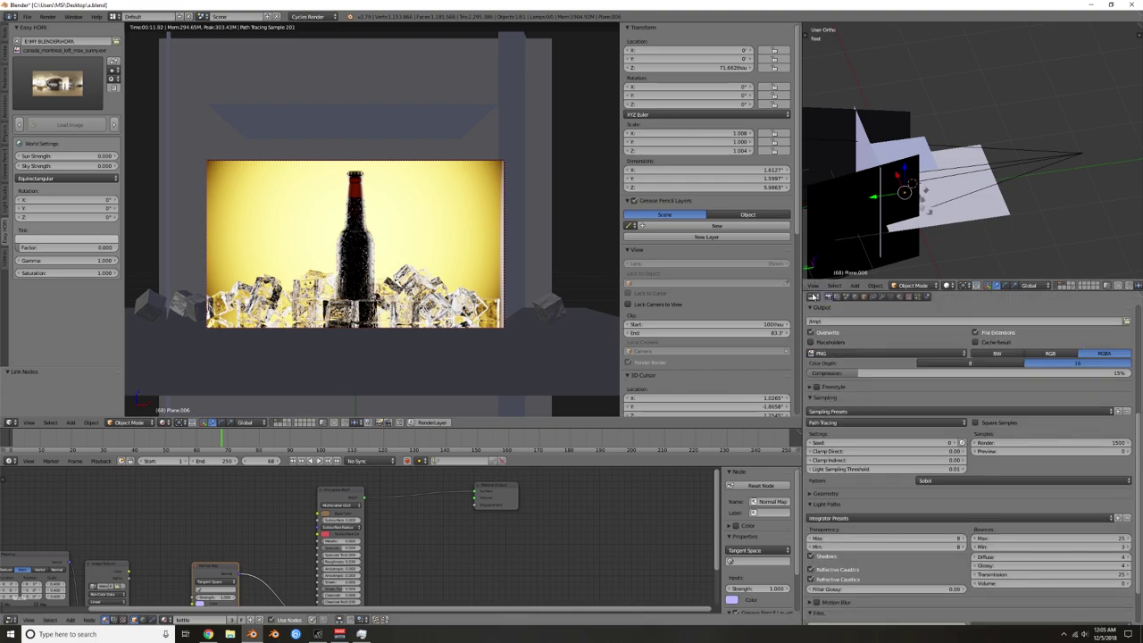
Step: Turn the small secondary 3D viewport into an Outliner and select the beer liquid object Plane.001 in it
scroll(873, 251, "down", 3)
scroll(870, 285, "up", 1)
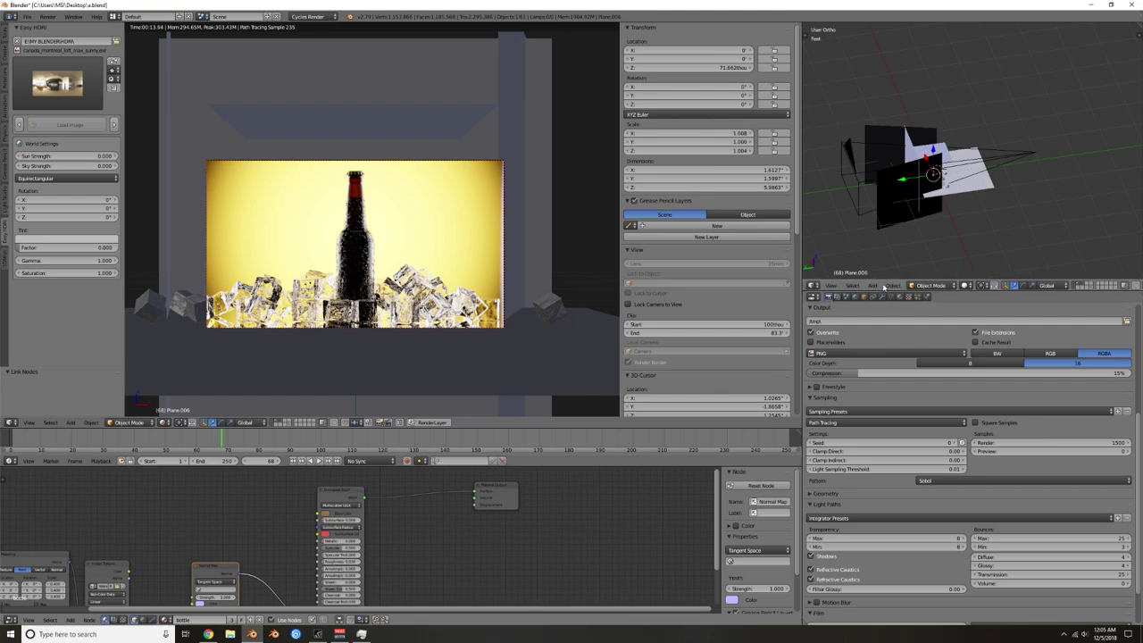
left_click(811, 284)
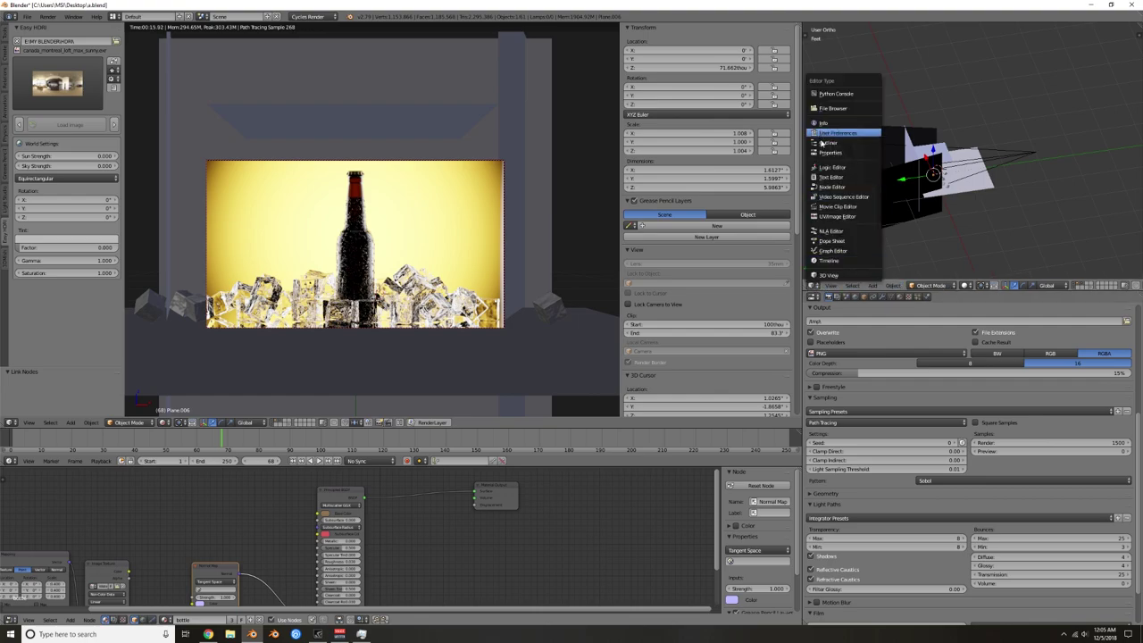
left_click(835, 140)
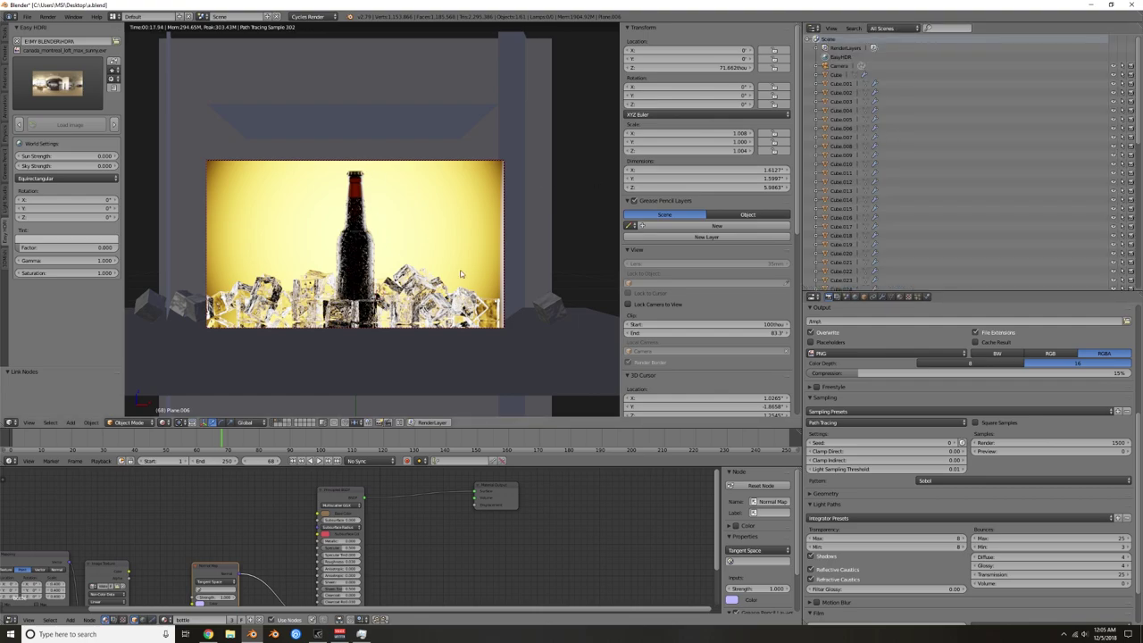
scroll(865, 176, "down", 8)
scroll(866, 176, "down", 4)
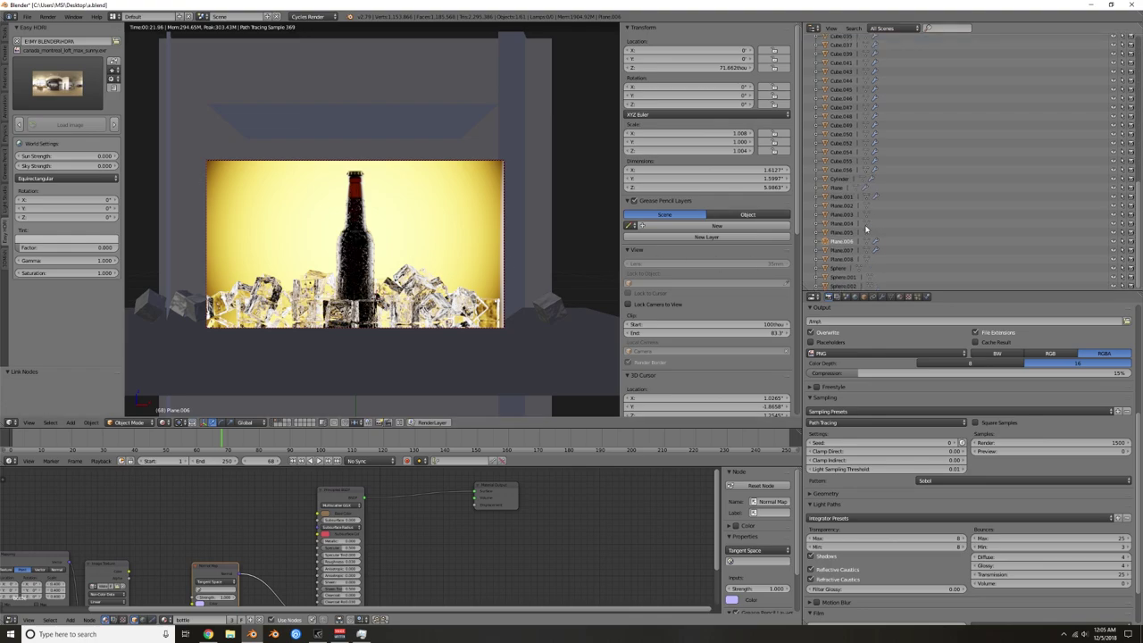
left_click(842, 197)
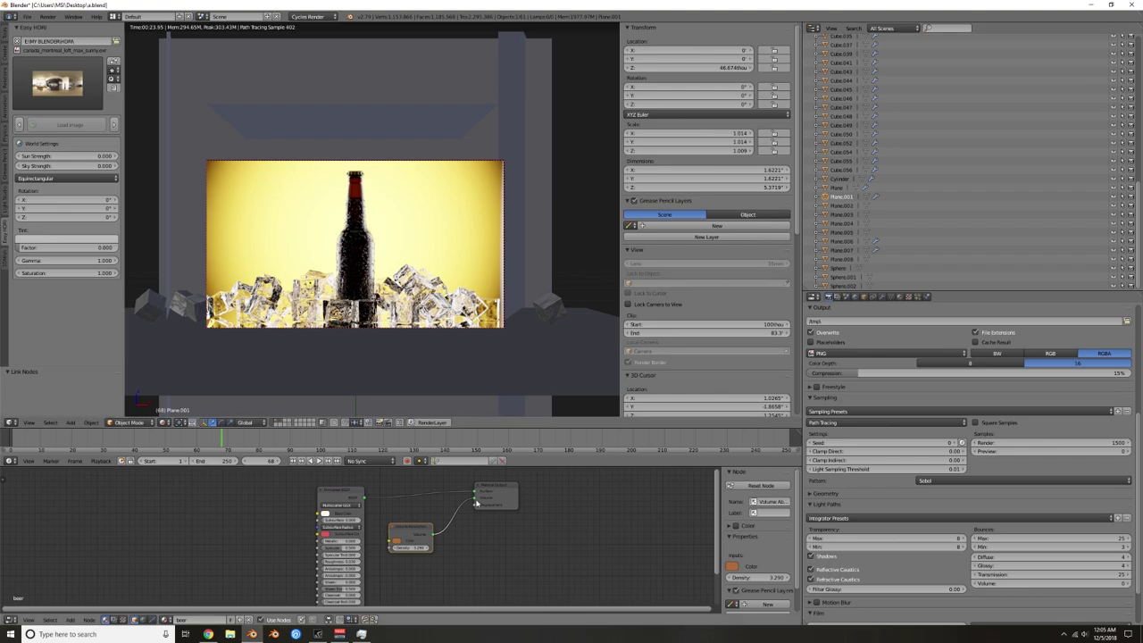
Step: Set the beer material's Volume Absorption density to 2 and brighten its color to R 0.954, G 0.309, B 0.086
scroll(534, 547, "up", 3)
left_click(623, 553)
type("2")
key("Return")
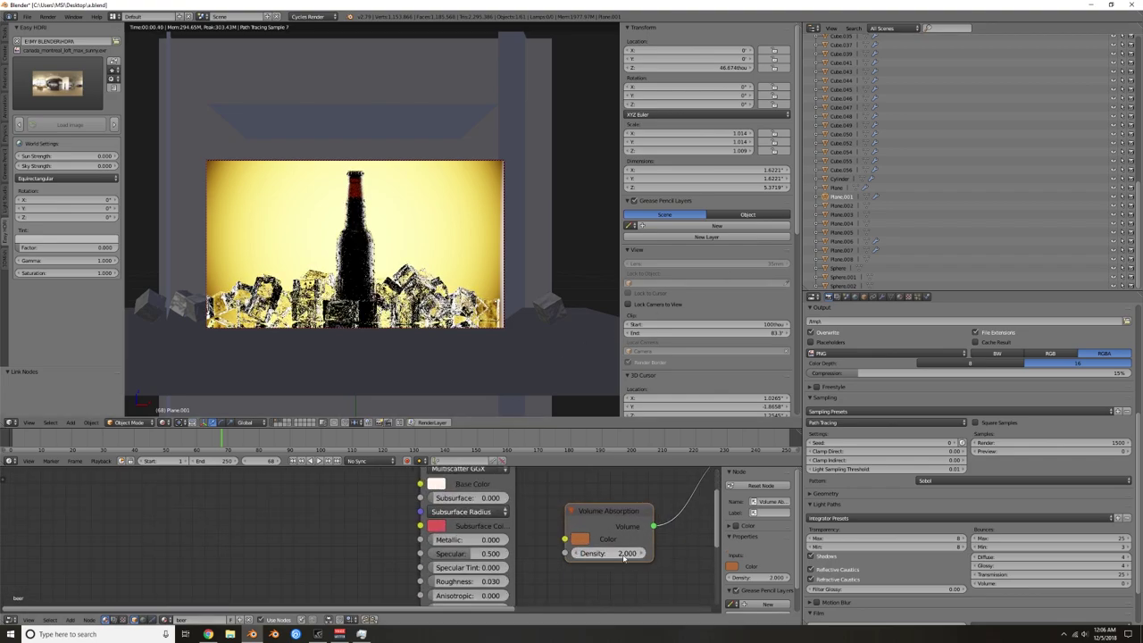
left_click(582, 541)
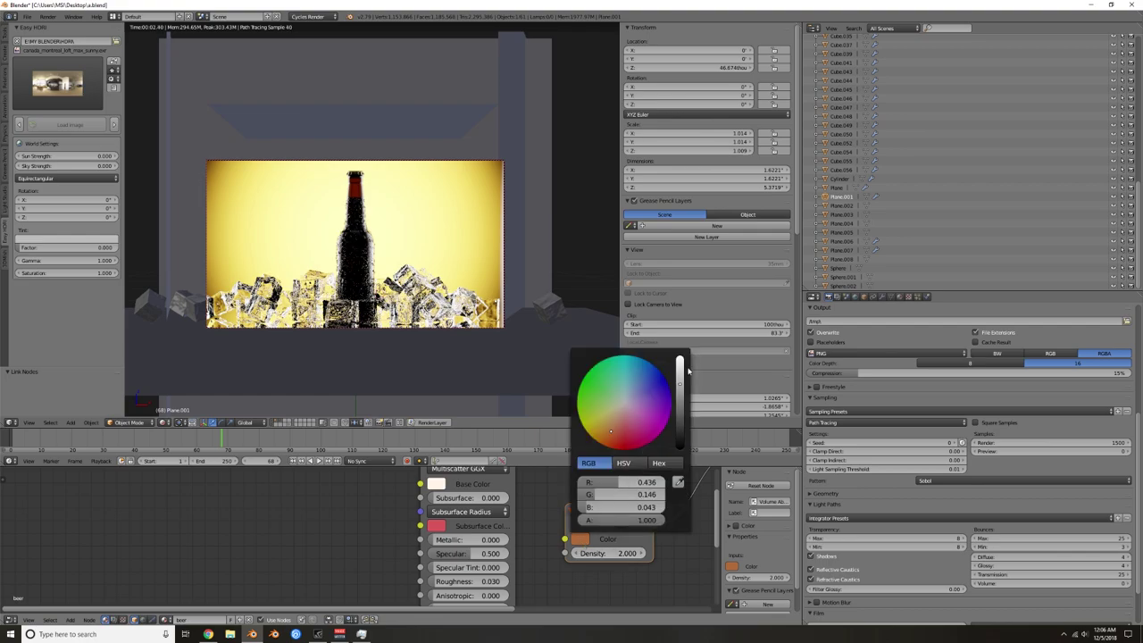
left_click_drag(681, 373, 680, 360)
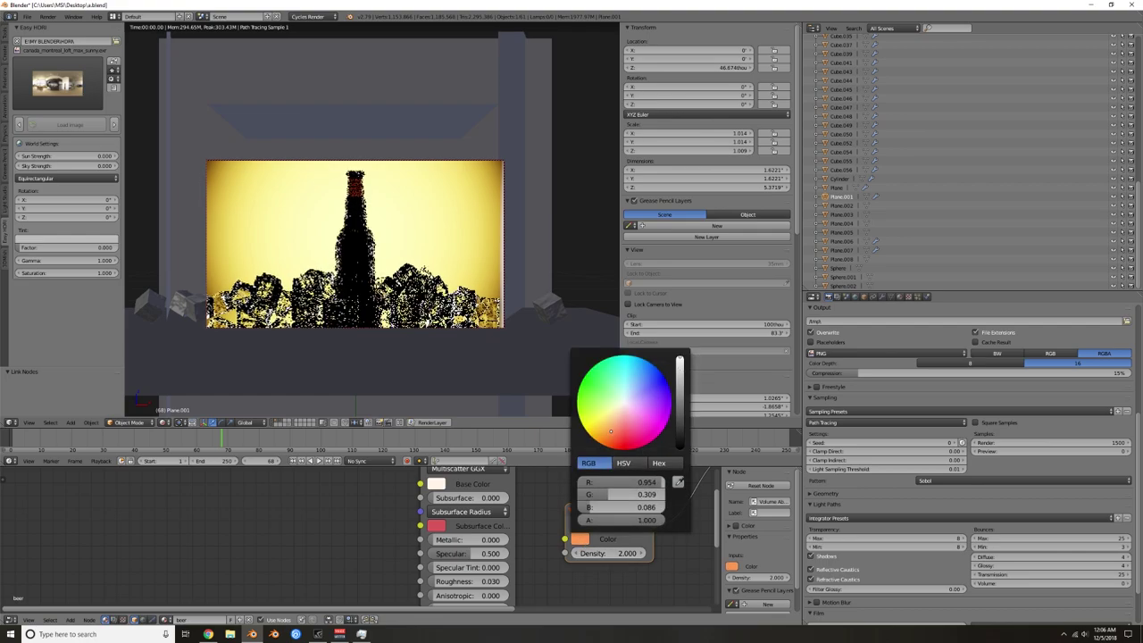
Step: Try Volume Absorption densities of 1 and 1.5 for the beer and set the density back to 2
mouse_move(616, 553)
left_mouse_down()
mouse_move(580, 554)
mouse_move(623, 553)
left_mouse_up()
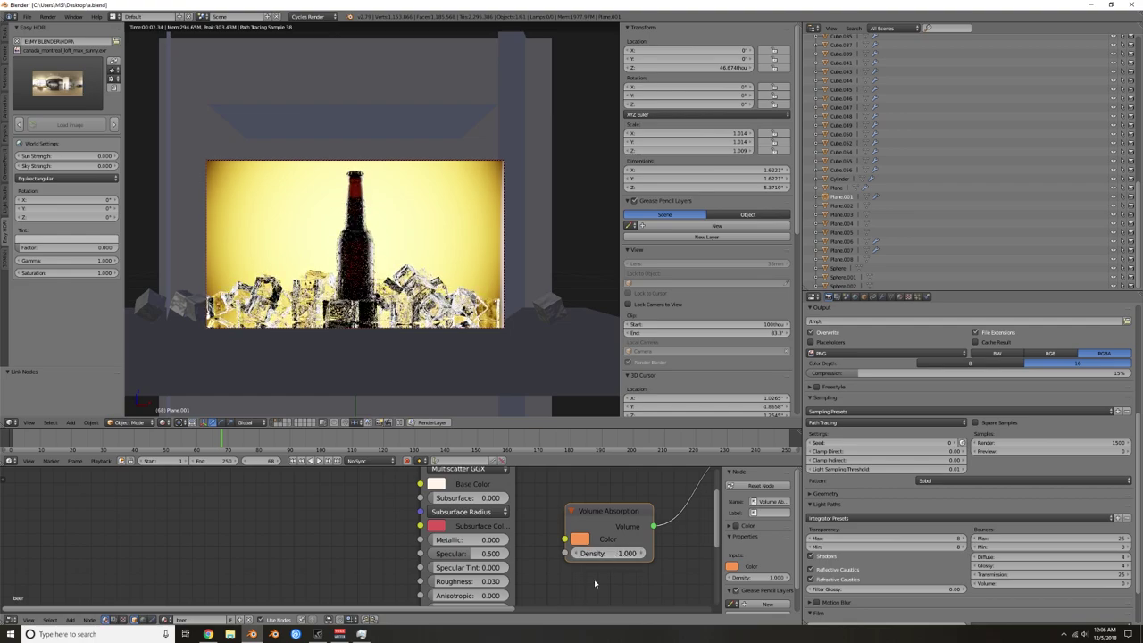
left_click(610, 553)
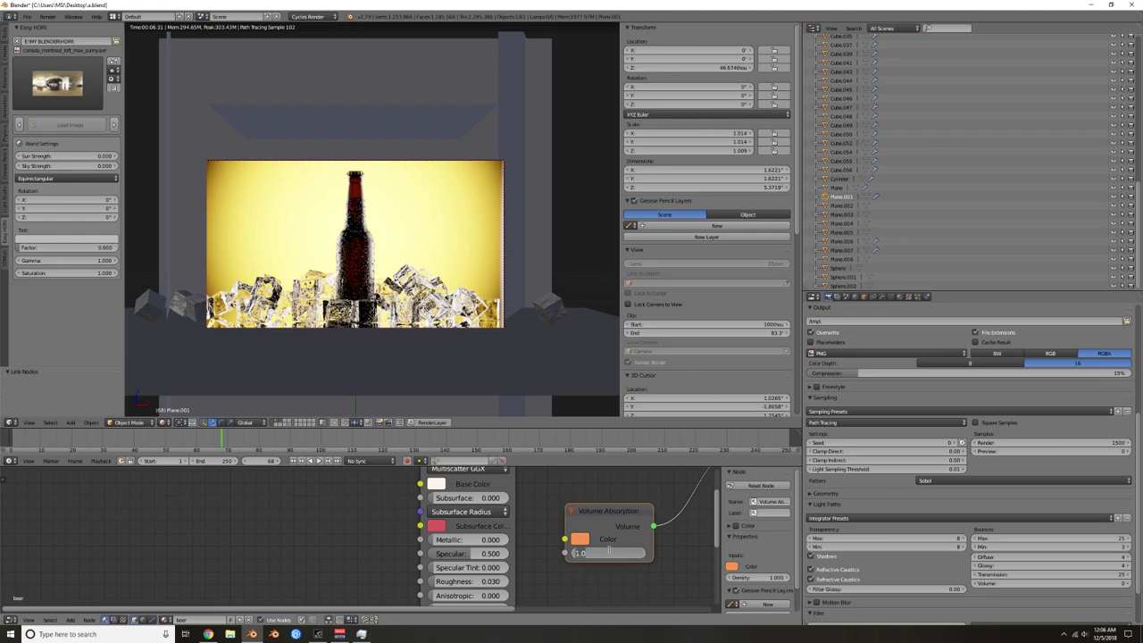
type("1.5")
key("Return")
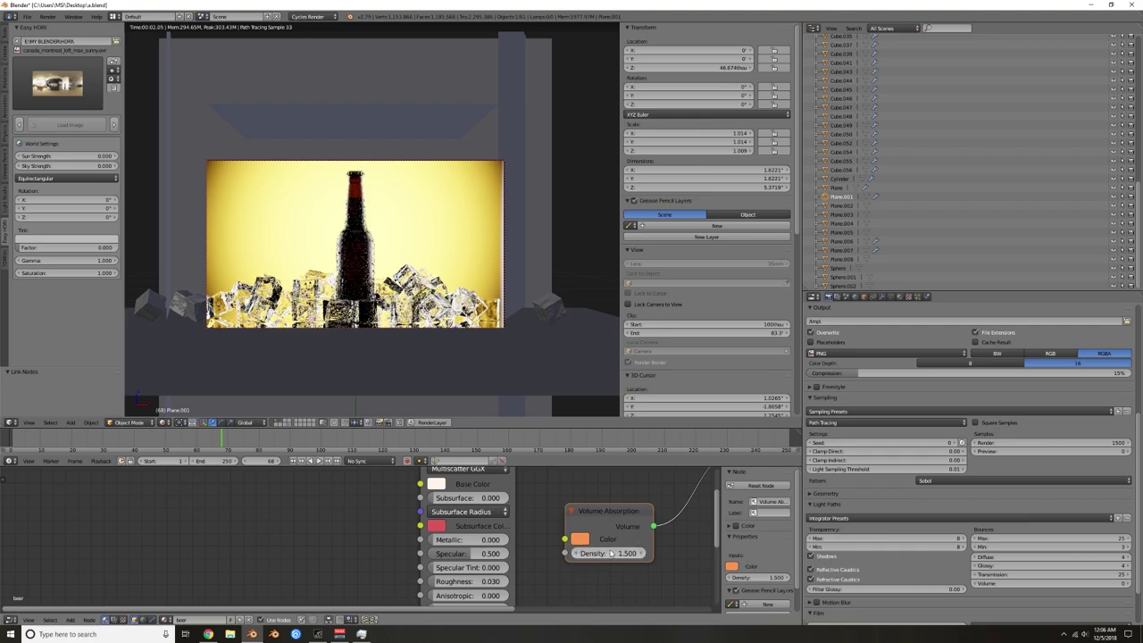
left_click(612, 553)
type("2")
key("Return")
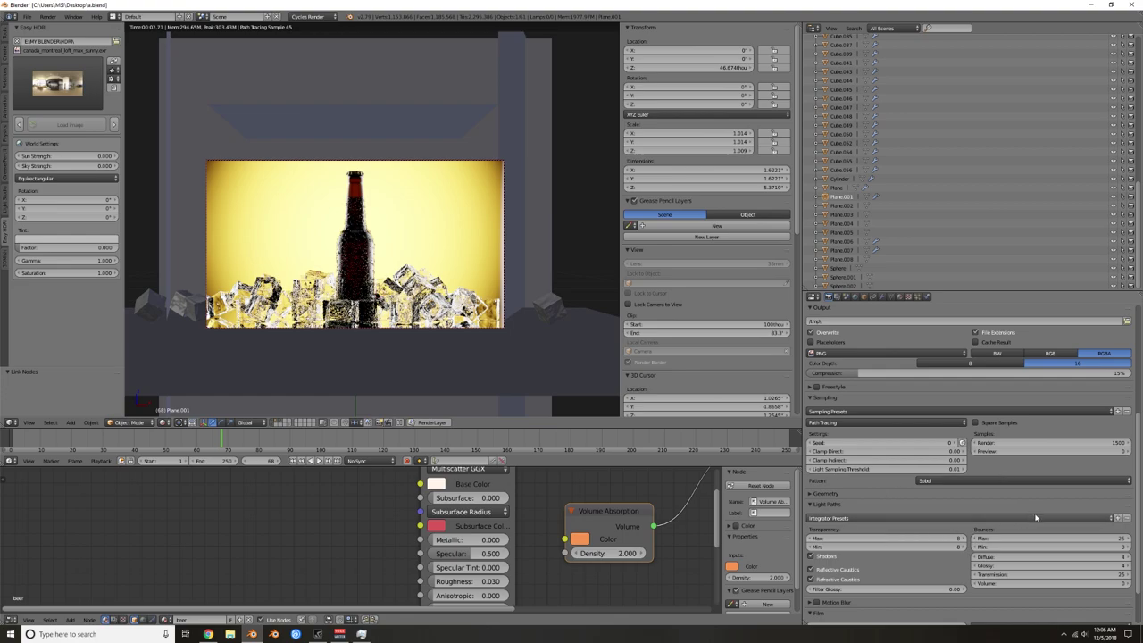
Step: Turn off the rendered viewport preview and start the final still image render
scroll(982, 413, "down", 2)
scroll(980, 409, "up", 2)
left_click(836, 296)
left_click(827, 297)
scroll(895, 516, "up", 4)
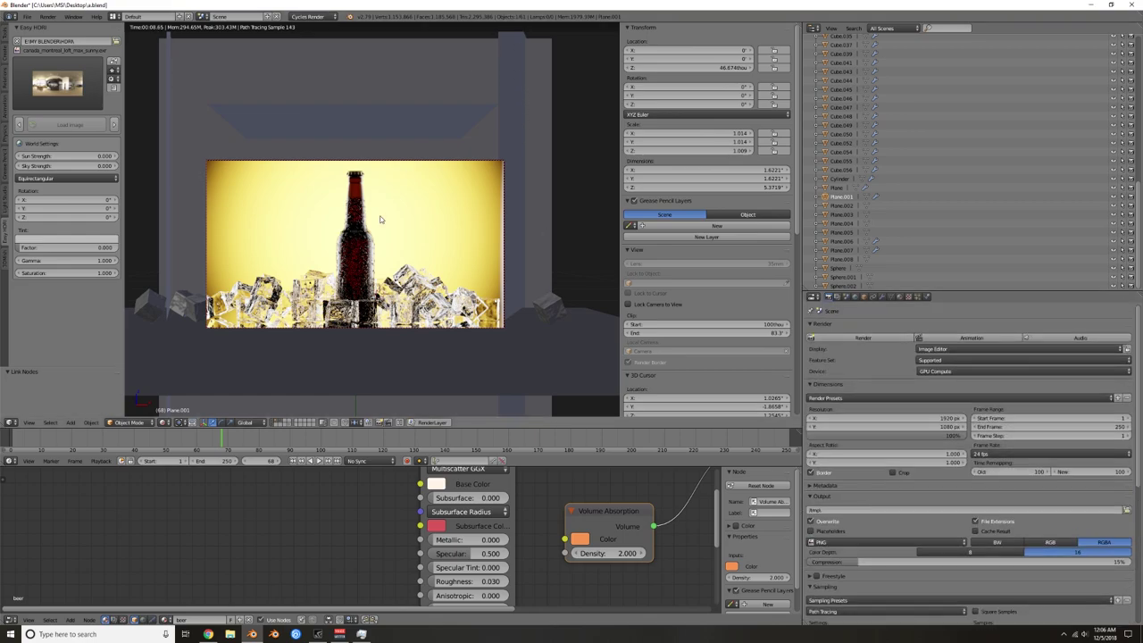
key("shift+z")
left_click(884, 340)
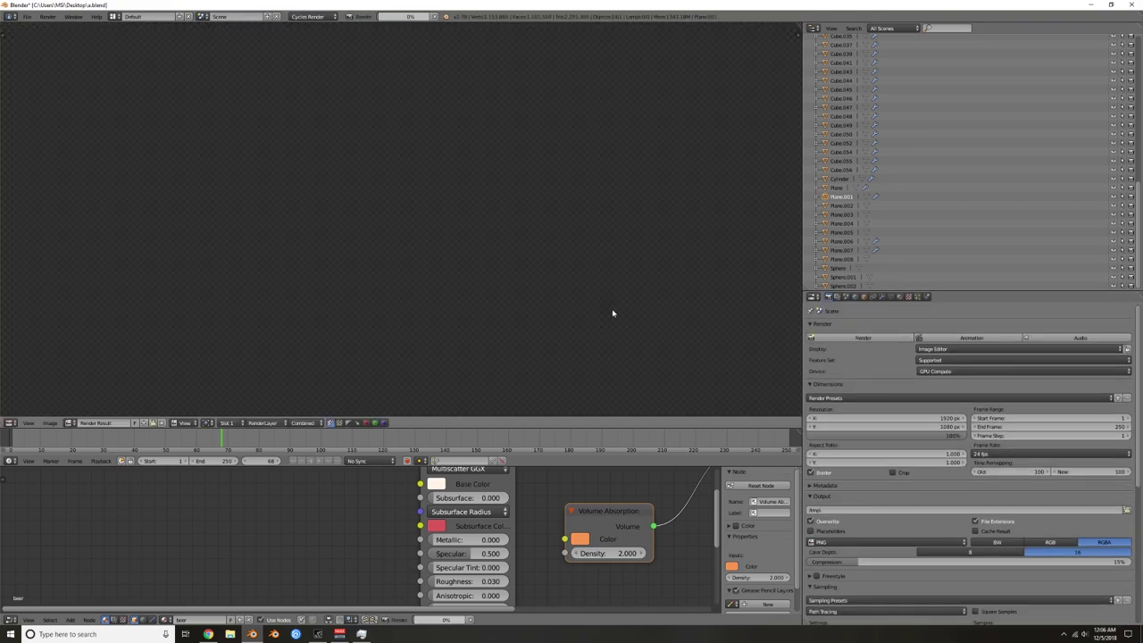